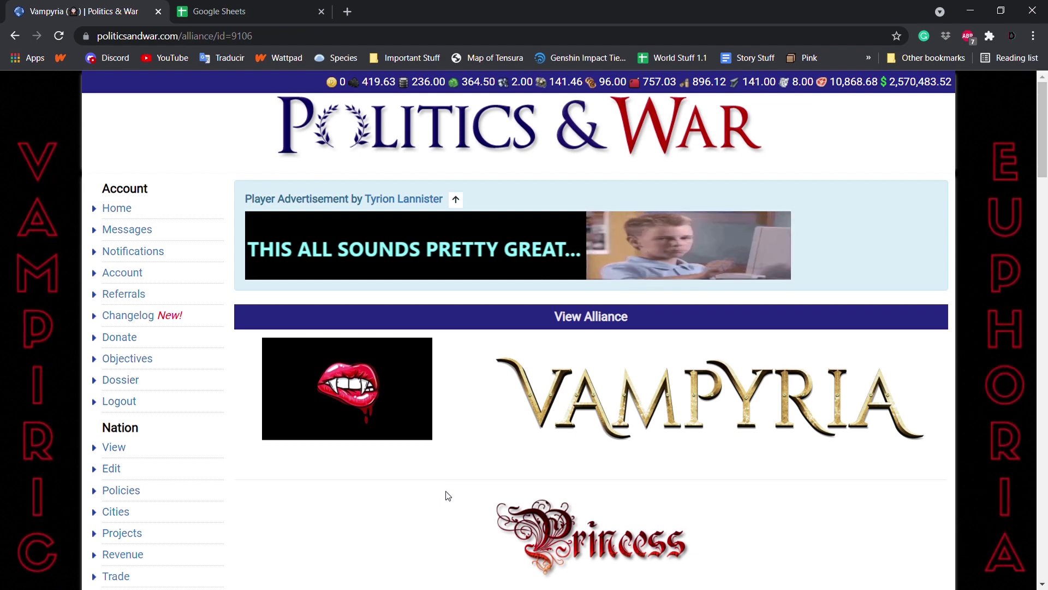
# - Create a new blank spreadsheet from the Google Sheets start page
pyautogui.click(255, 7)
pyautogui.click(206, 200)
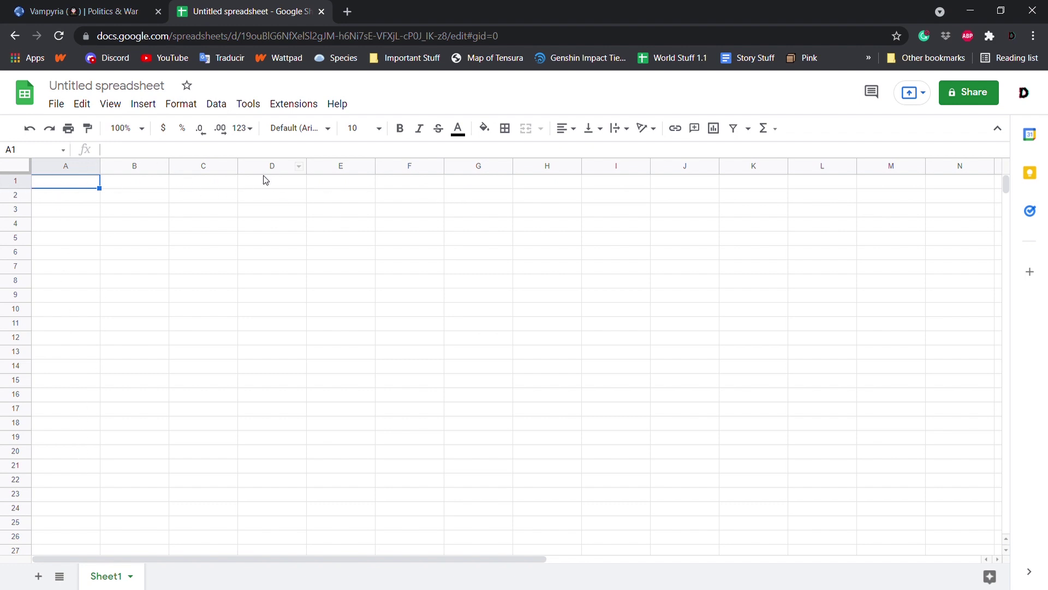
pyautogui.click(139, 87)
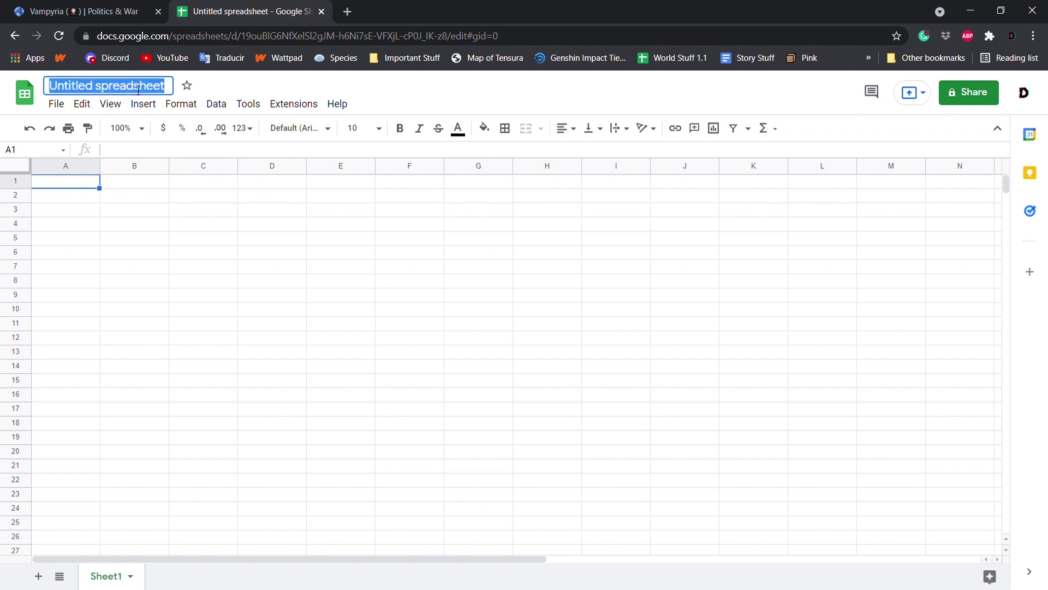
# - Name the spreadsheet 'Tutorial' and rename its Sheet1 tab to 'Member'
pyautogui.write('Tu')
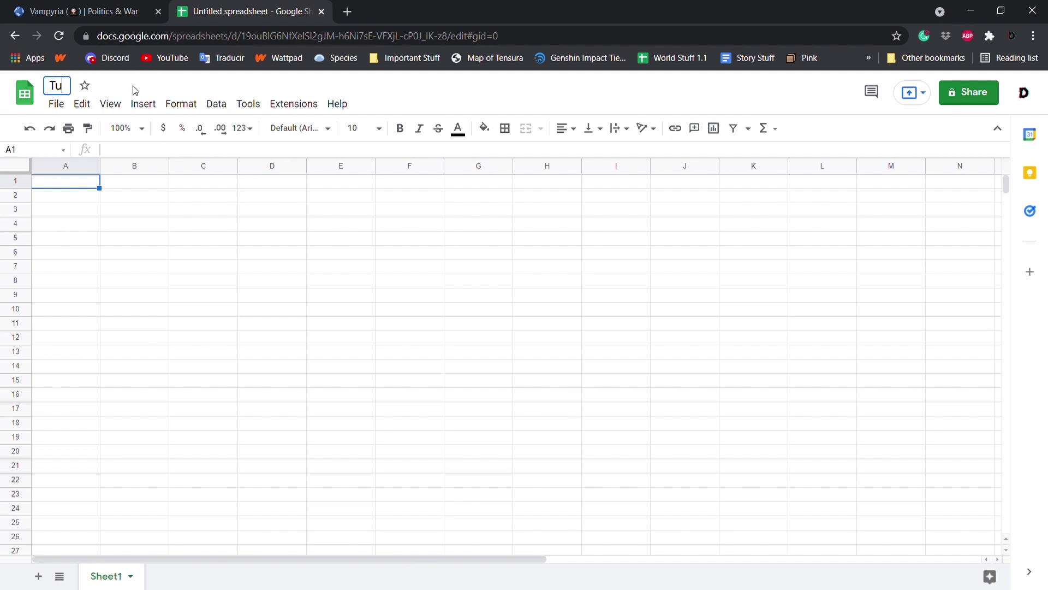
pyautogui.write('torial')
pyautogui.click(153, 209)
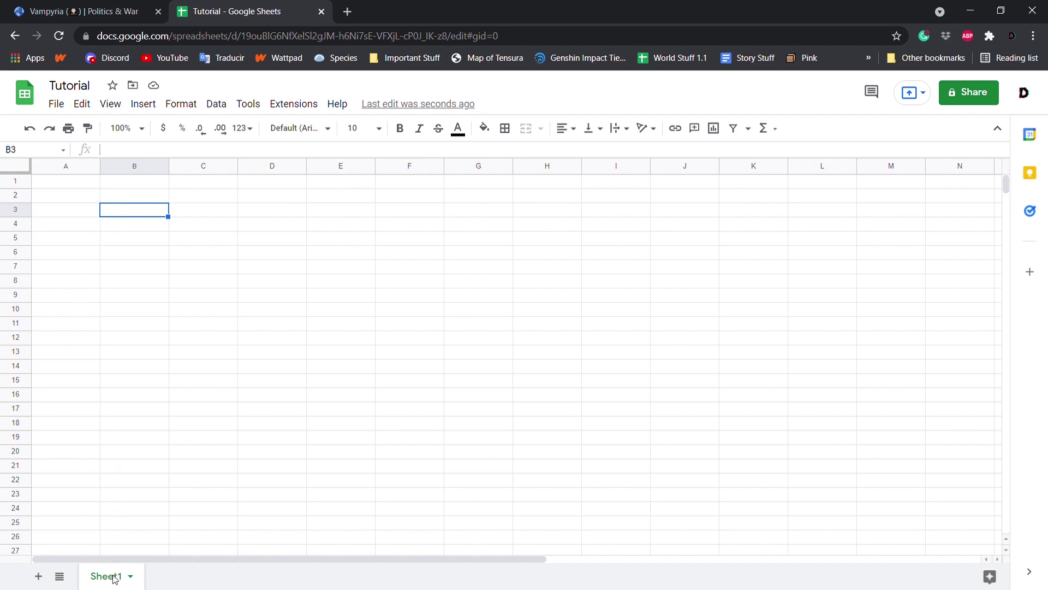
pyautogui.click(131, 576)
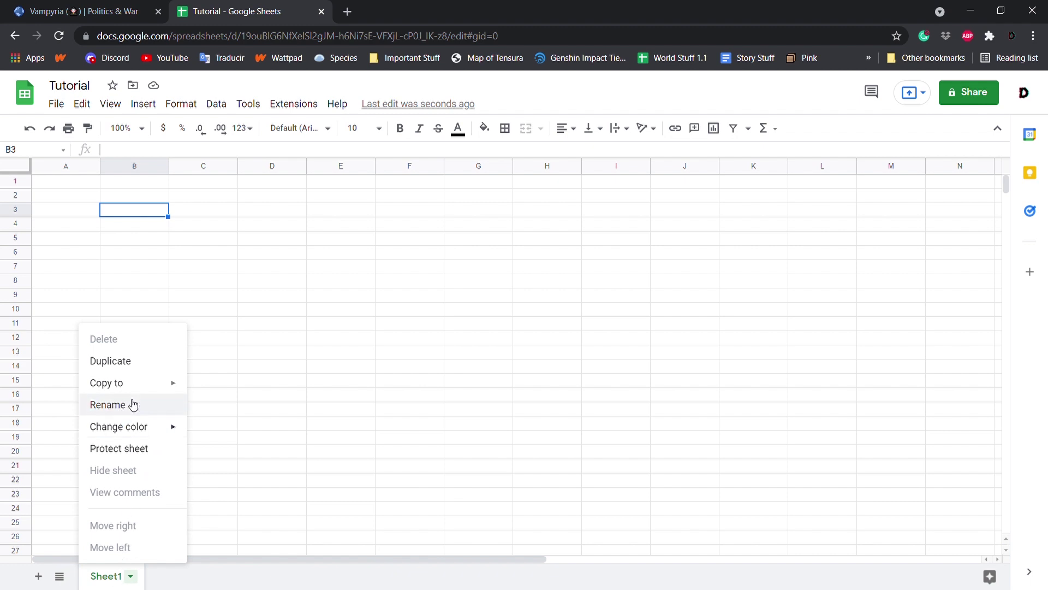
pyautogui.click(132, 407)
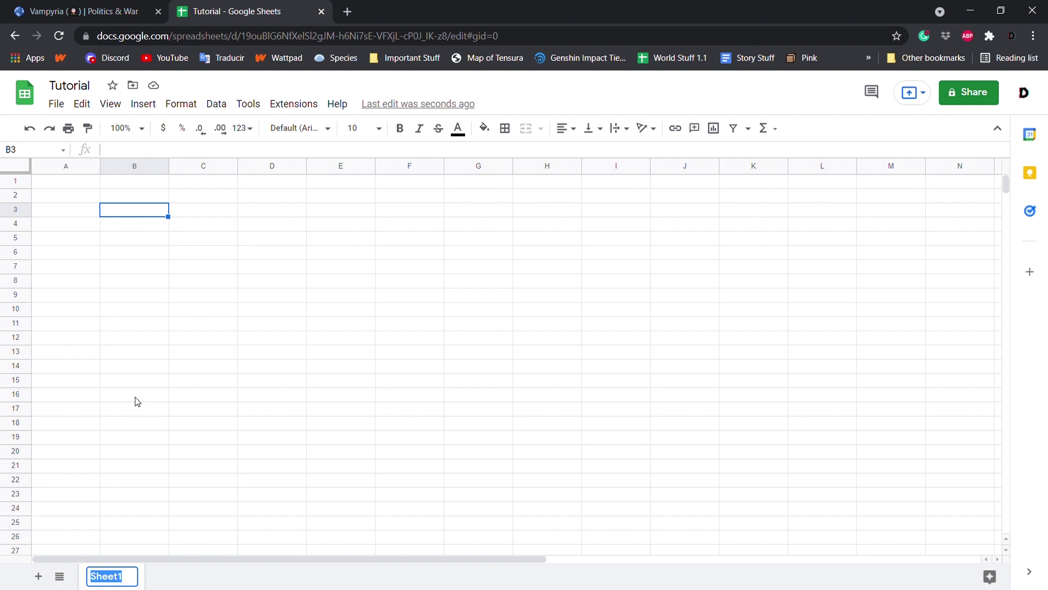
pyautogui.write('Member')
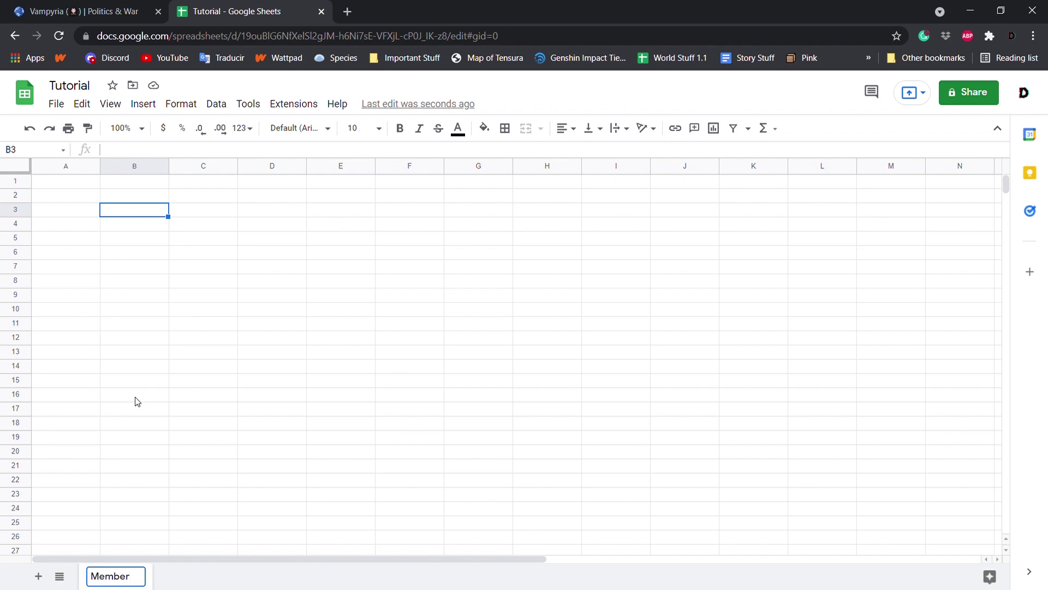
pyautogui.click(157, 364)
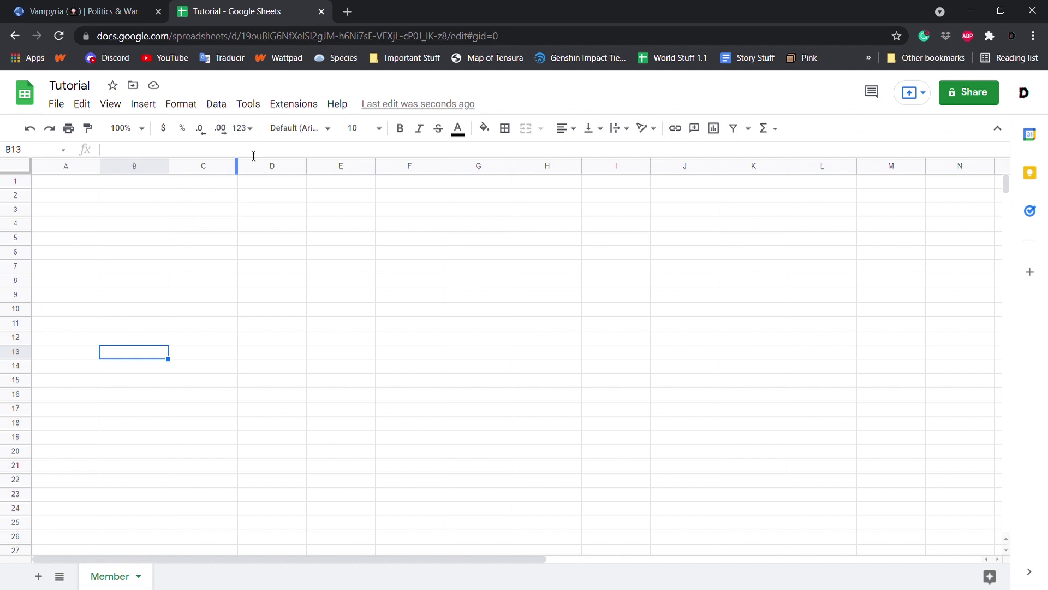
# - Edit the spreadsheet's web address, removing the edit#gid=0 ending after the spreadsheet ID
pyautogui.moveTo(240, 36); pyautogui.dragTo(451, 36)
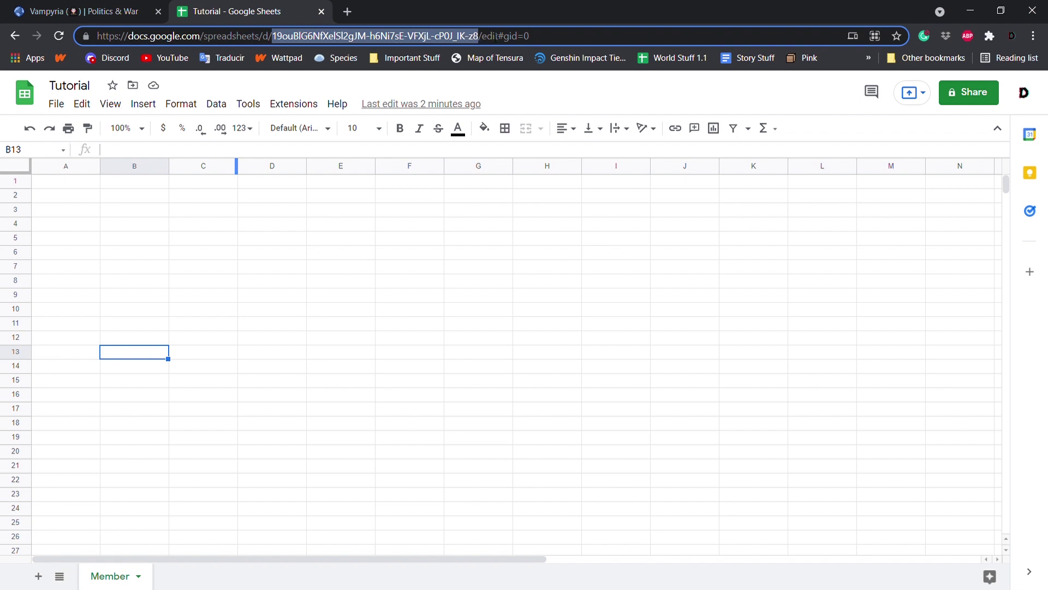
pyautogui.moveTo(530, 37); pyautogui.dragTo(483, 37)
pyautogui.press('BackSpace')
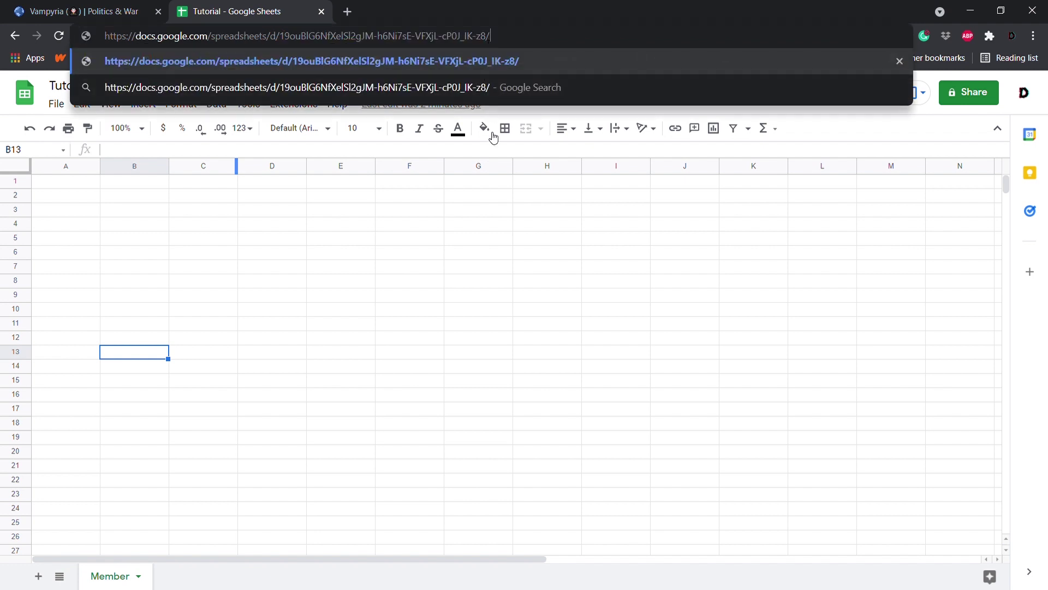
pyautogui.click(470, 236)
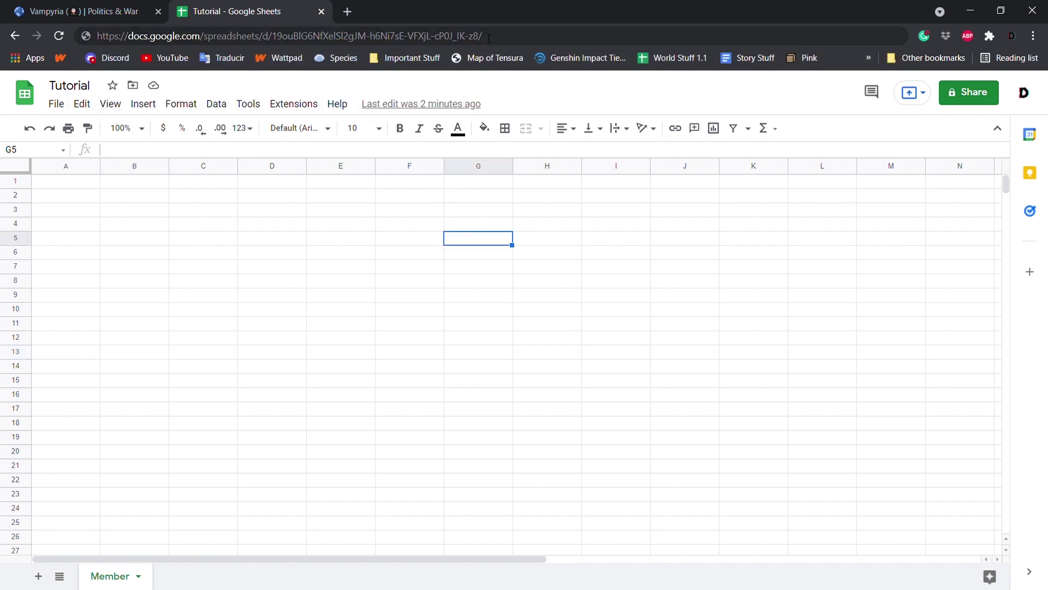
pyautogui.moveTo(480, 38); pyautogui.dragTo(279, 42)
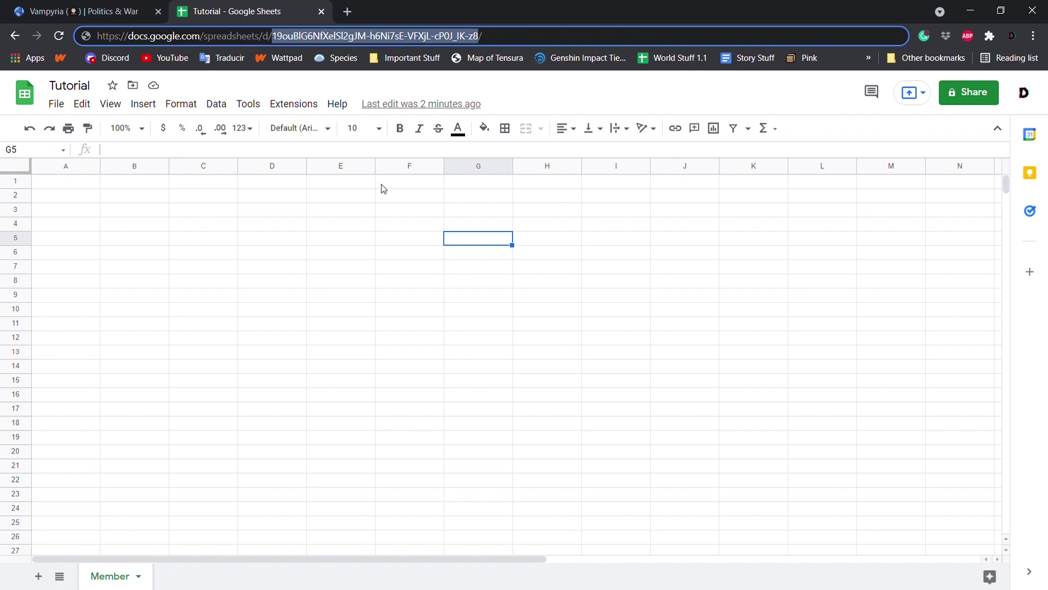
pyautogui.write('d')
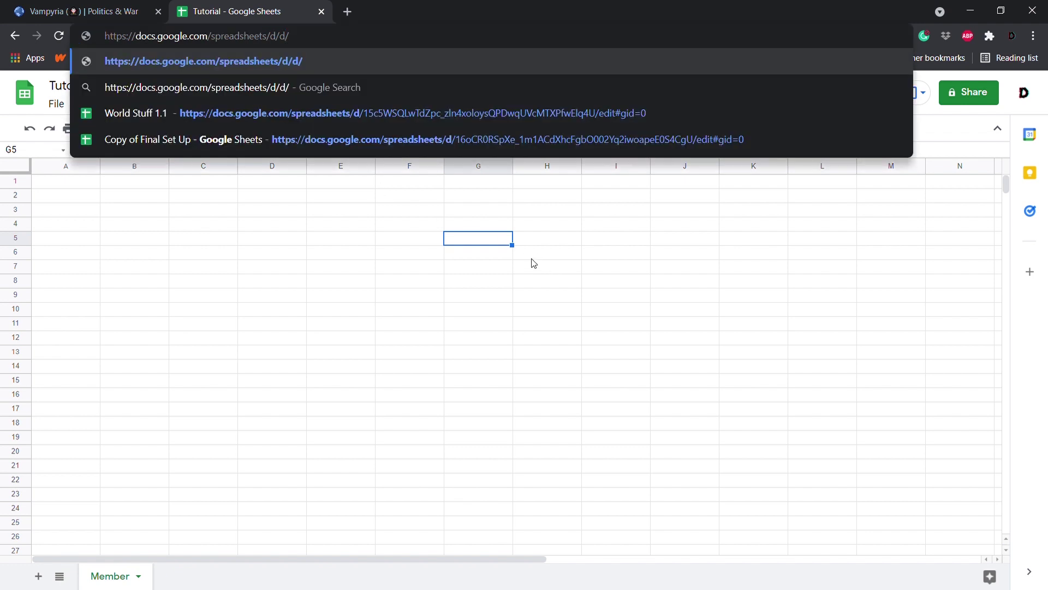
pyautogui.press('BackSpace')
pyautogui.click(493, 242)
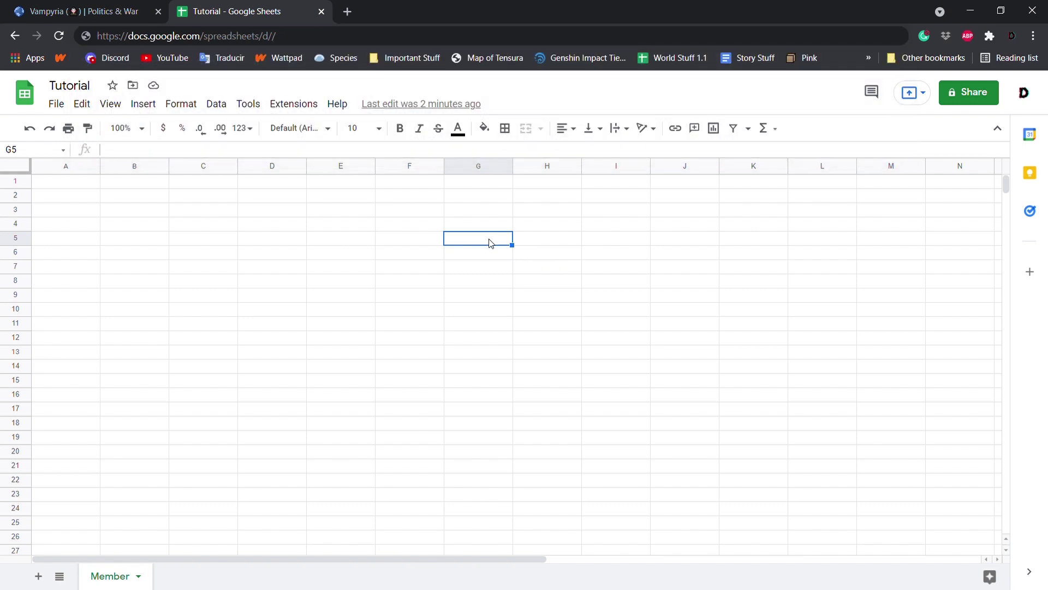
# - Enter 'd/' in cell G5 and reload the spreadsheet page
pyautogui.write('d/')
pyautogui.click(517, 272)
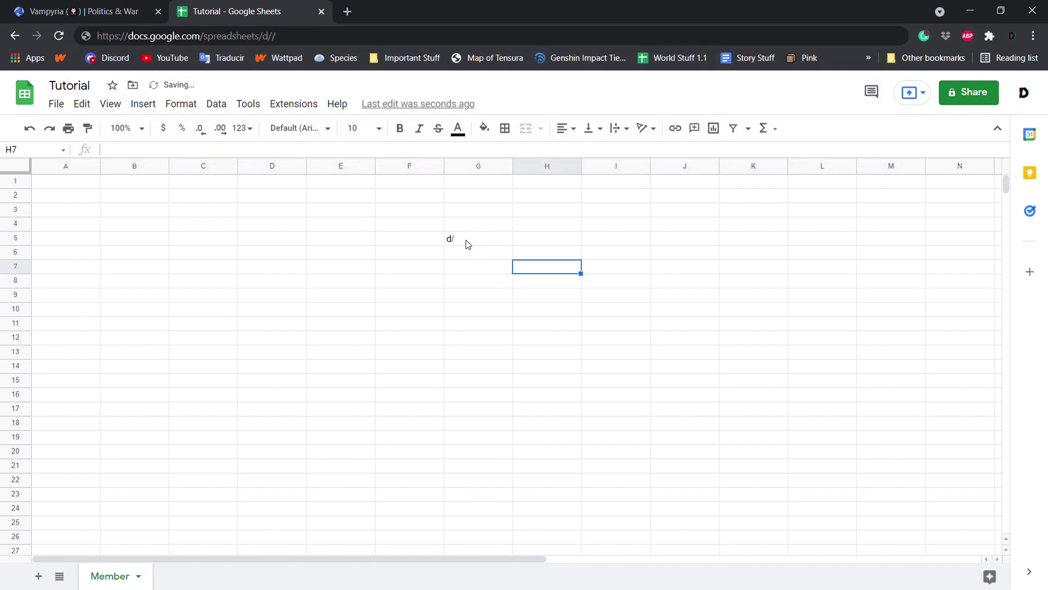
pyautogui.press('F5')
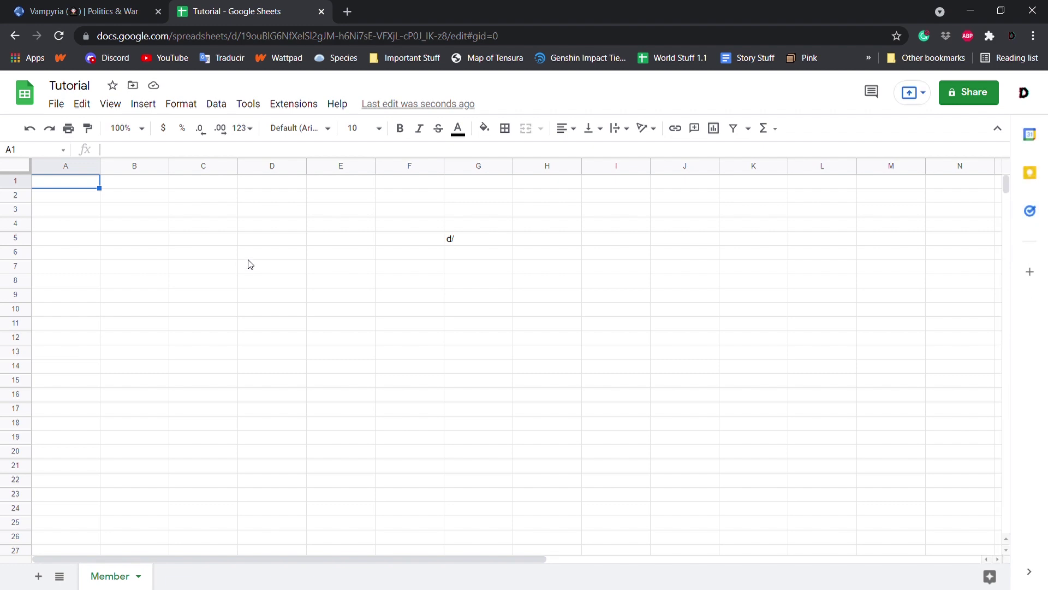
# - Enter headers Members, Id, nation, cash, soldiers and ships across row 1
pyautogui.write('Member ')
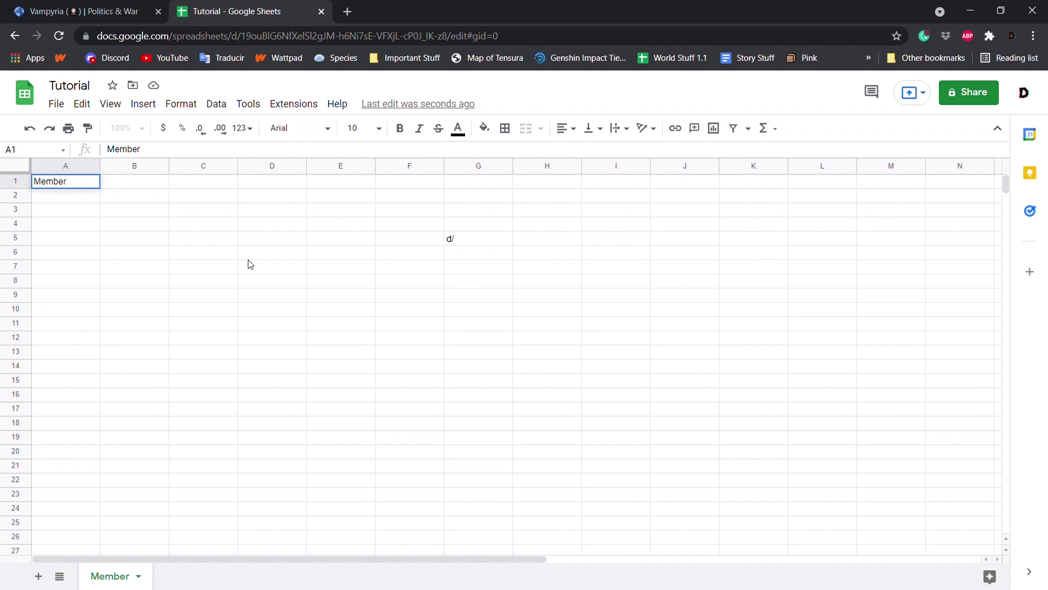
pyautogui.write('s')
pyautogui.press('Tab')
pyautogui.write('Id')
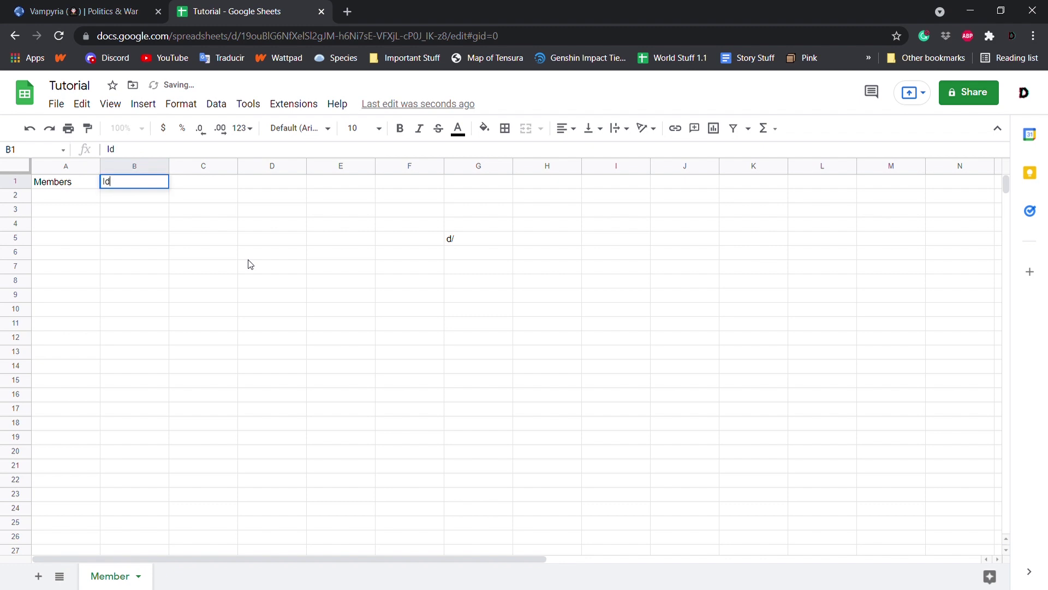
pyautogui.press('Tab')
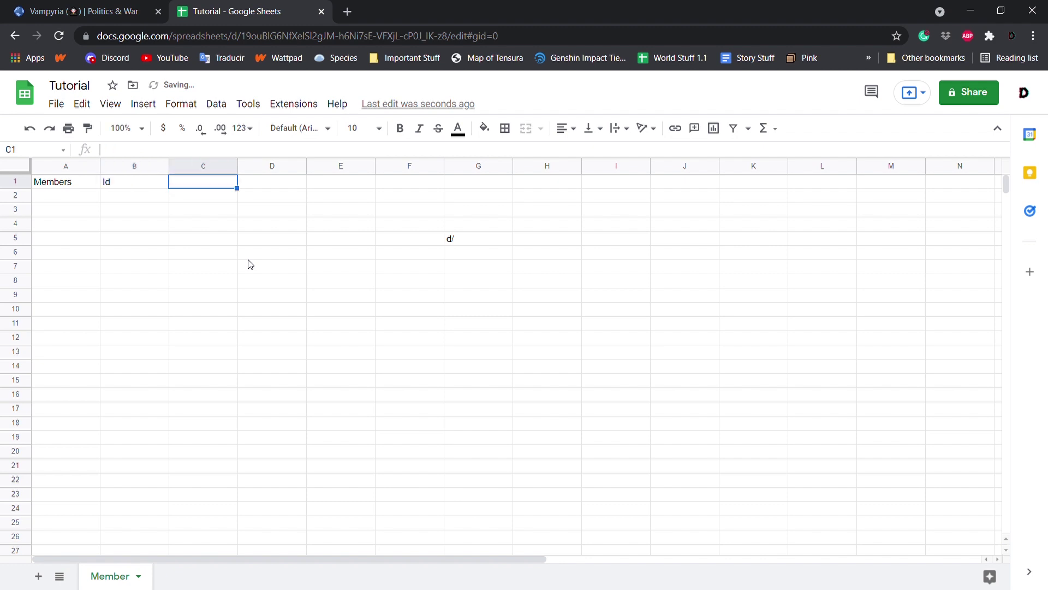
pyautogui.write('nation')
pyautogui.press('Tab')
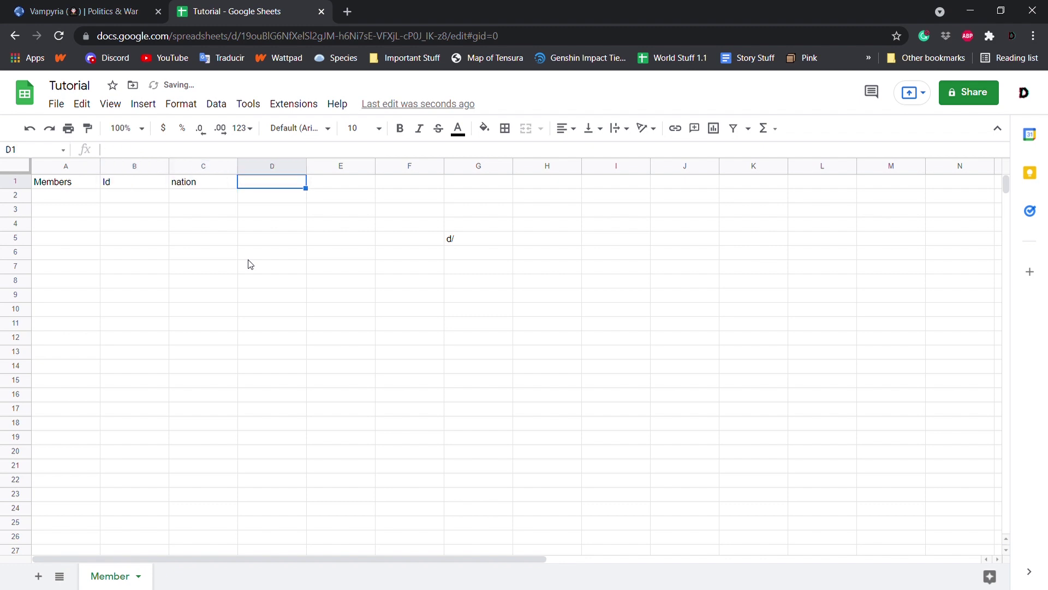
pyautogui.write('cash')
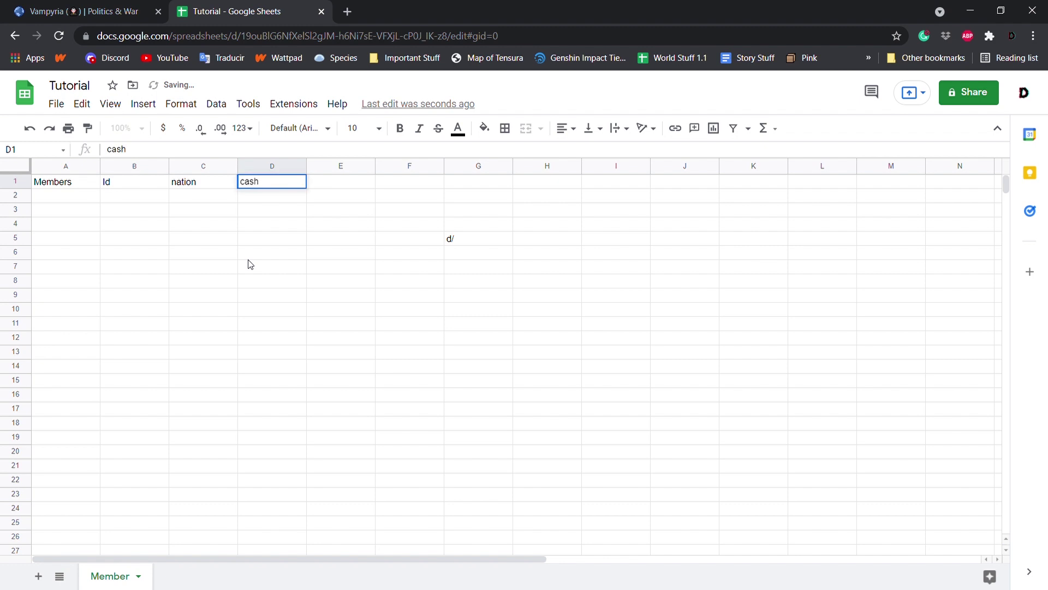
pyautogui.press('Tab')
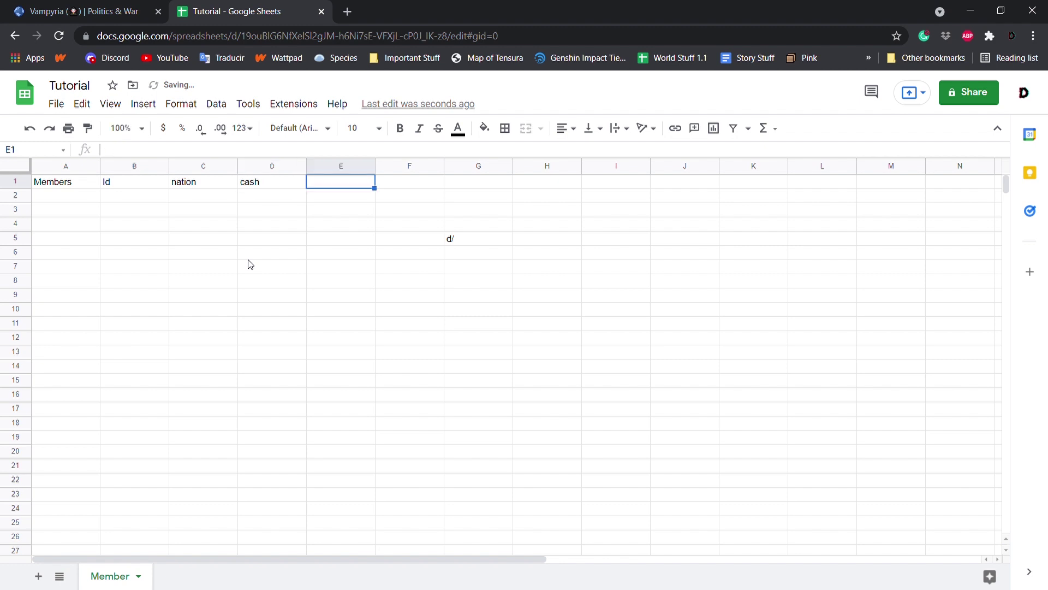
pyautogui.write('soldiers')
pyautogui.press('Tab')
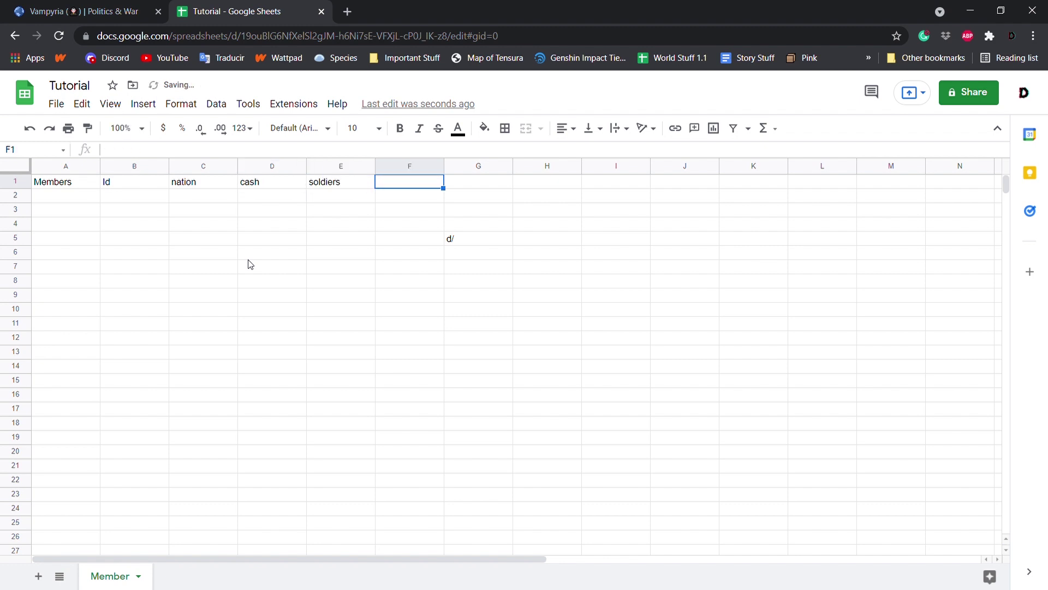
pyautogui.write('ships')
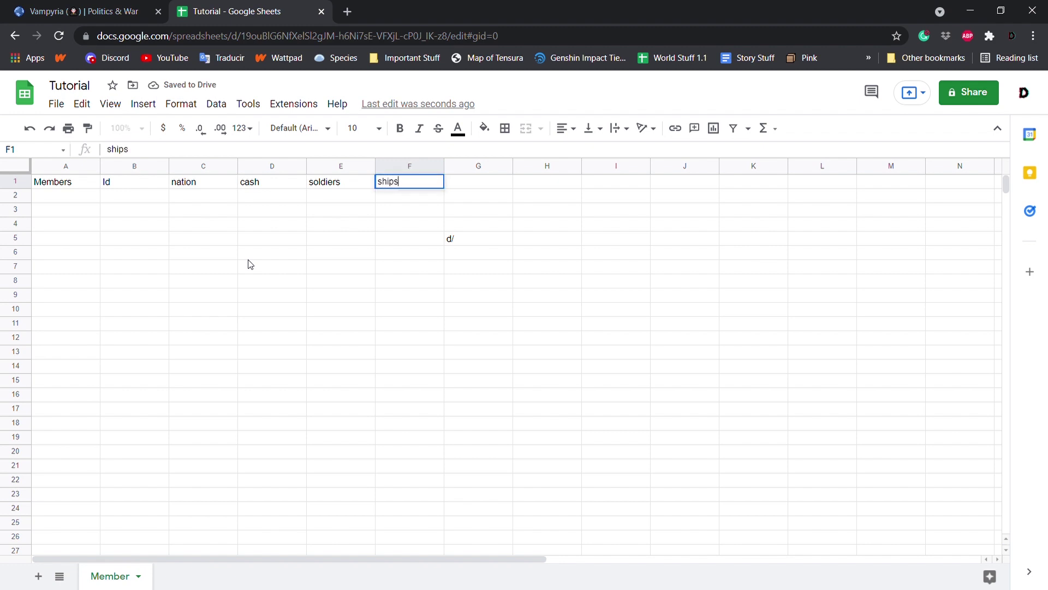
# - Scatter test values 7 and 77 across empty cells, including A5 and B16
pyautogui.click(359, 328)
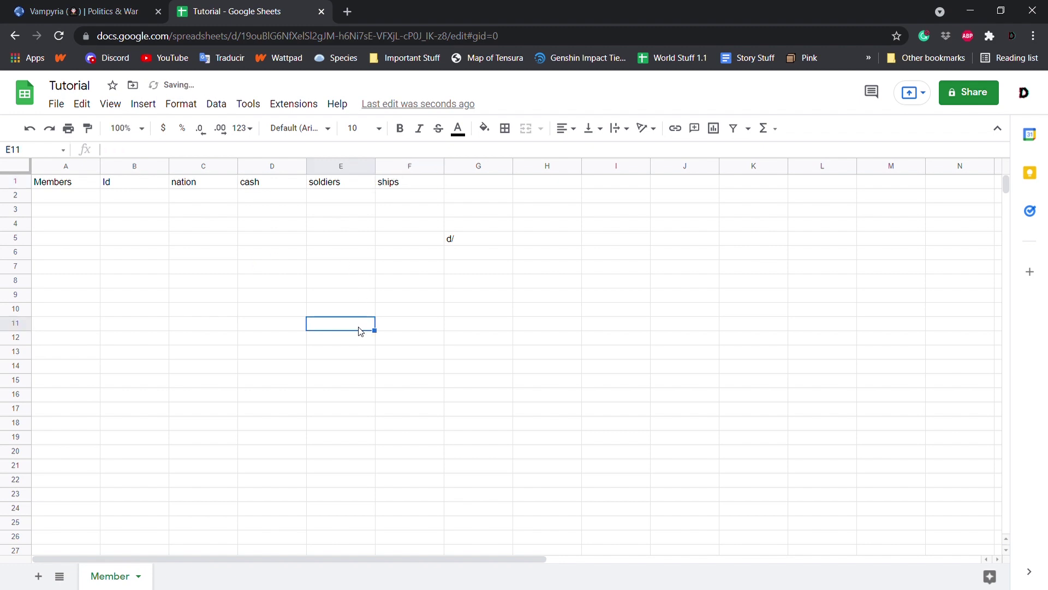
pyautogui.write('7')
pyautogui.click(178, 311)
pyautogui.write('7')
pyautogui.click(555, 369)
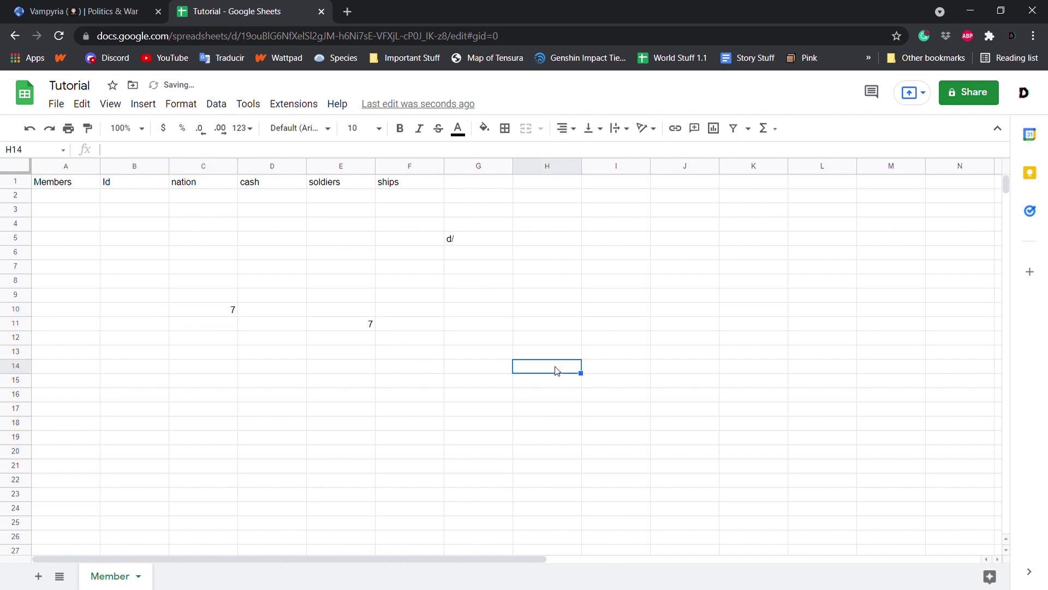
pyautogui.write('7')
pyautogui.click(676, 240)
pyautogui.write('7')
pyautogui.click(172, 380)
pyautogui.write('77')
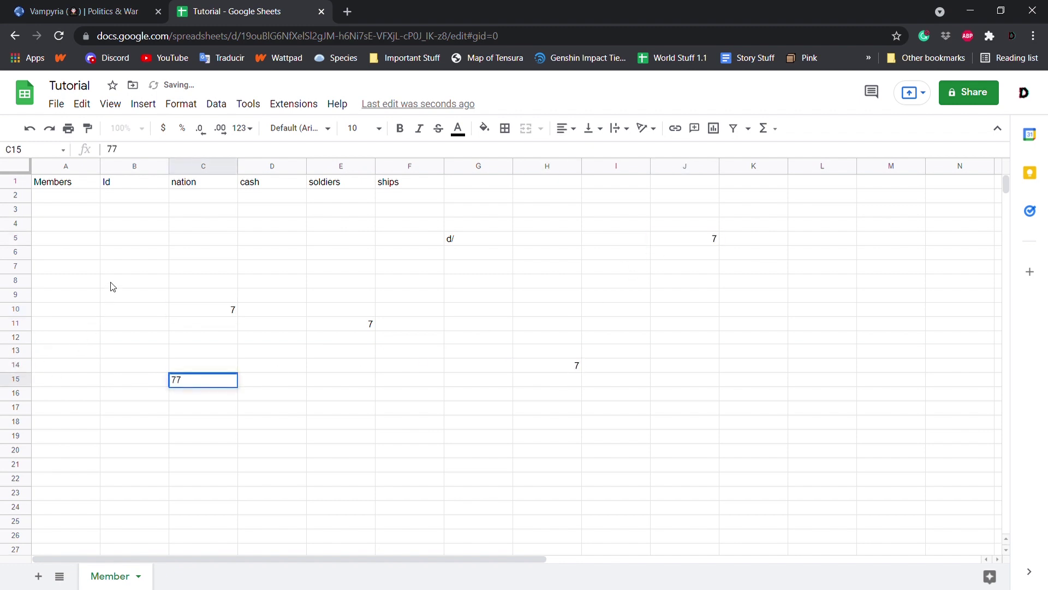
pyautogui.click(131, 281)
pyautogui.write('7')
pyautogui.click(526, 440)
pyautogui.write('7')
pyautogui.click(776, 314)
pyautogui.write('7')
pyautogui.click(409, 425)
pyautogui.write('77')
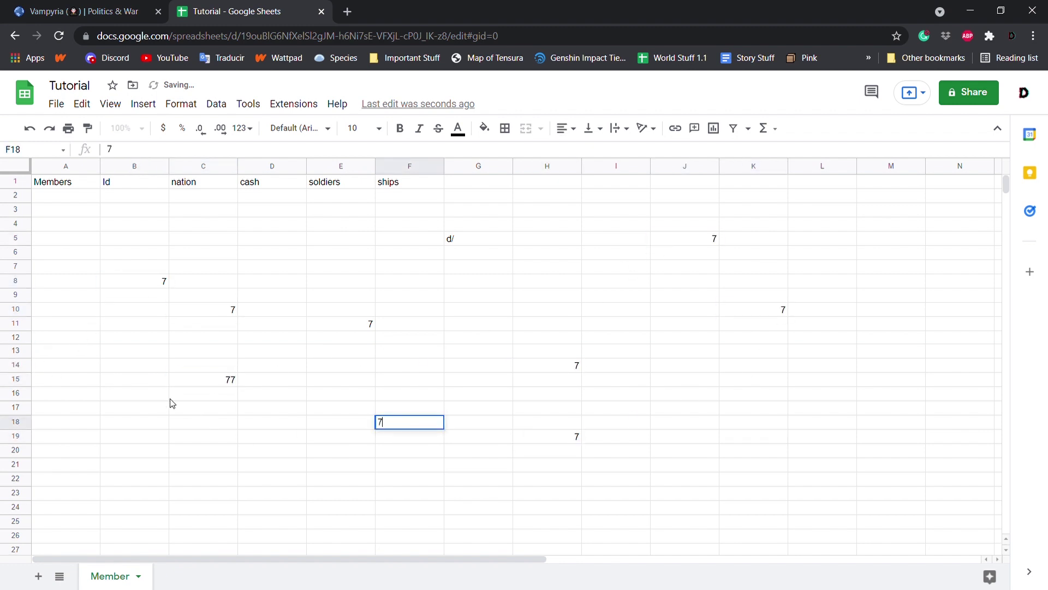
pyautogui.click(161, 394)
pyautogui.write('7')
pyautogui.click(77, 292)
pyautogui.click(82, 238)
pyautogui.write('7')
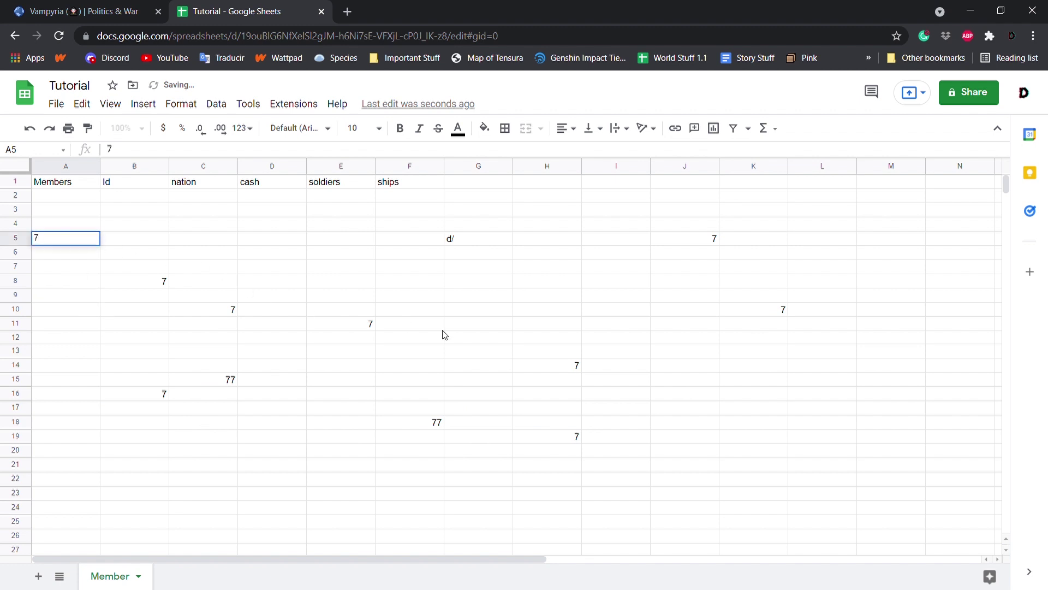
pyautogui.click(423, 327)
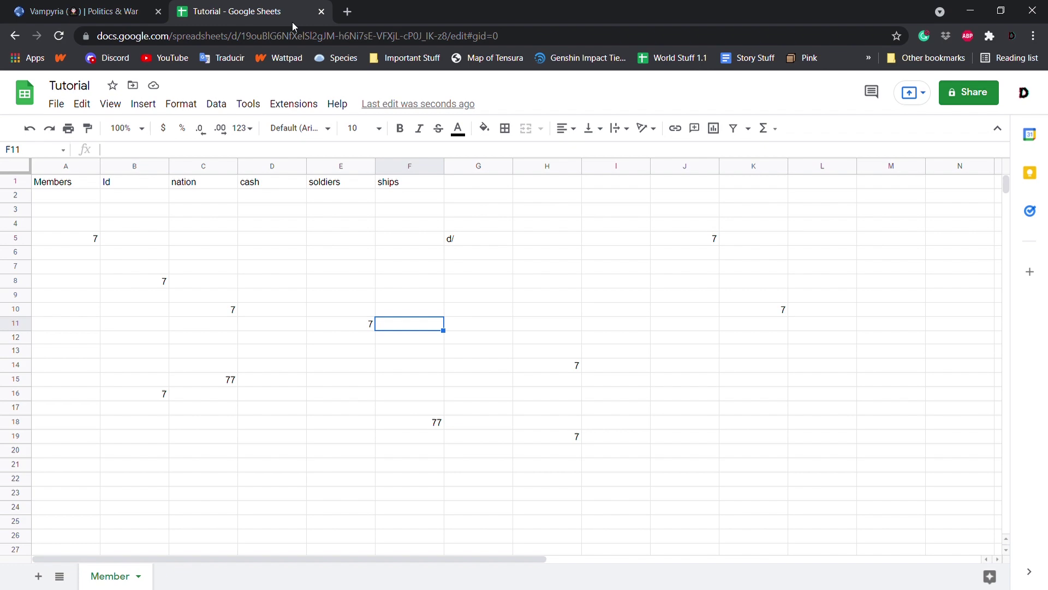
# - Browse the Vampyria alliance page, then go to the Politics & War Account page
pyautogui.click(71, 12)
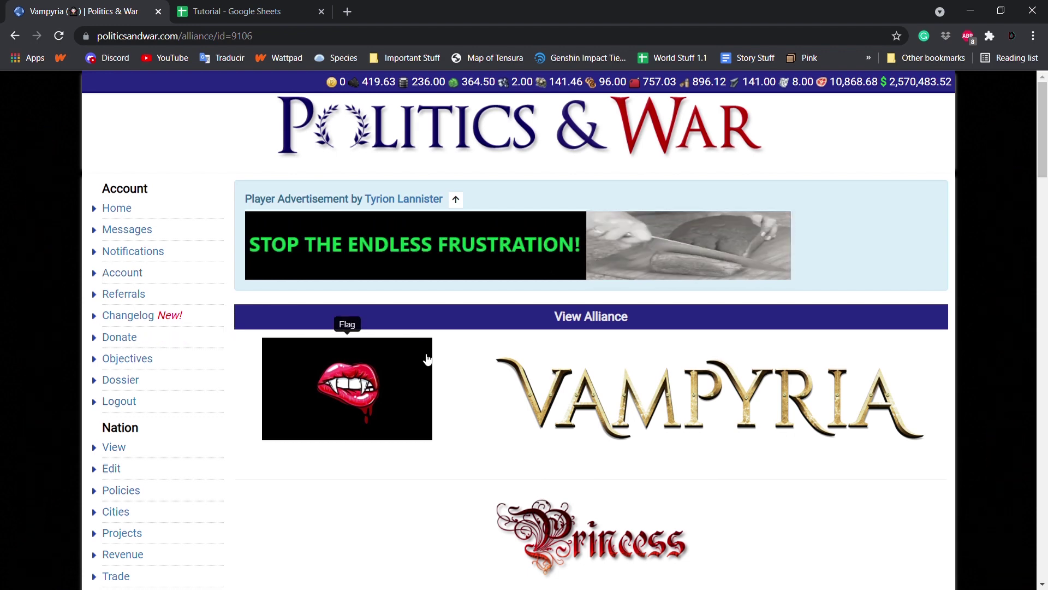
pyautogui.scroll(-5, 427, 361)
pyautogui.scroll(-15, 427, 396)
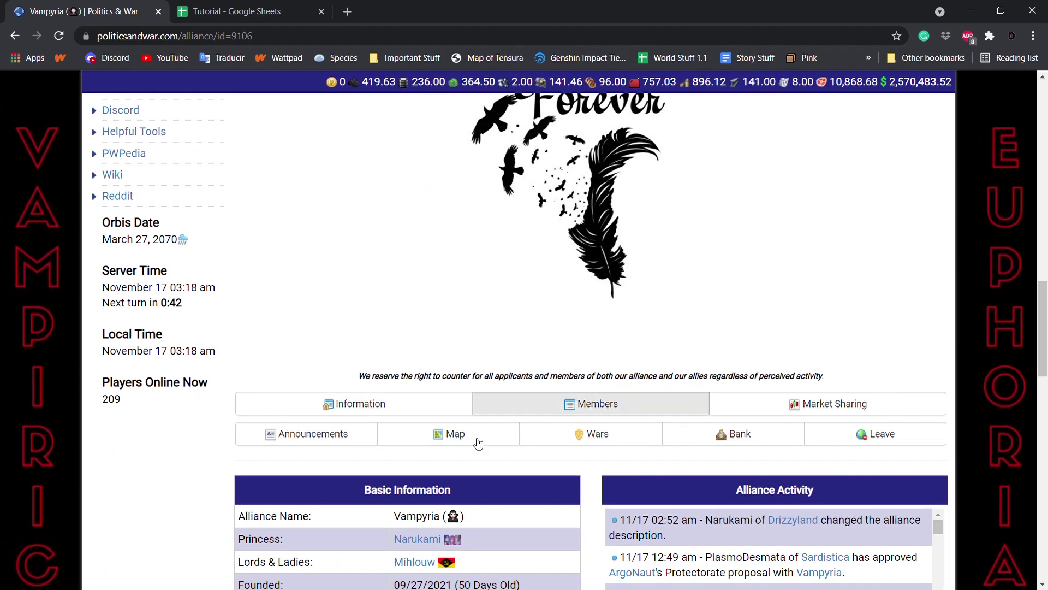
pyautogui.scroll(10, 304, 460)
pyautogui.scroll(10, 305, 460)
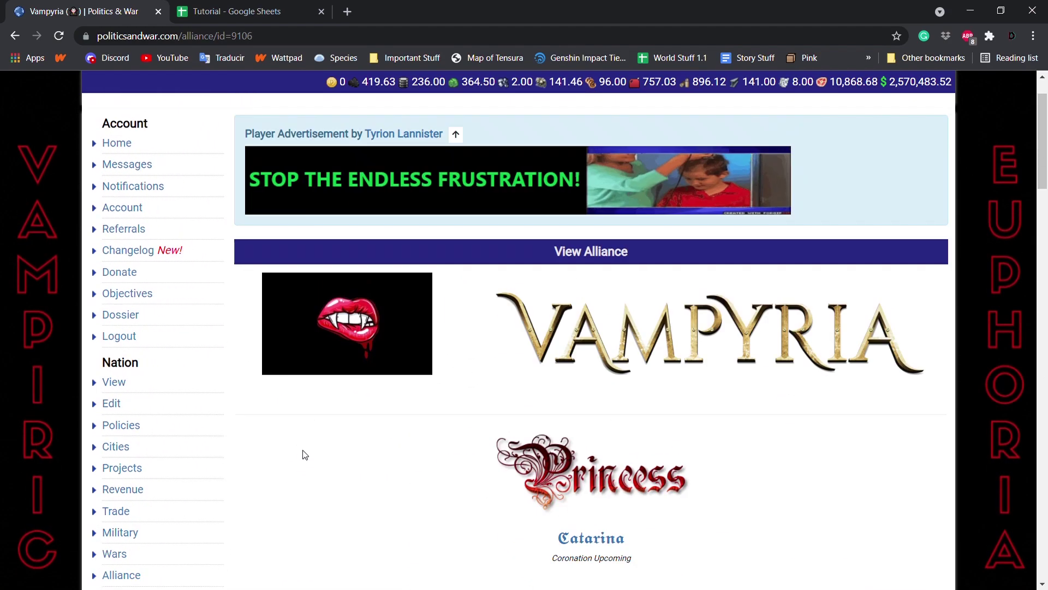
pyautogui.click(158, 210)
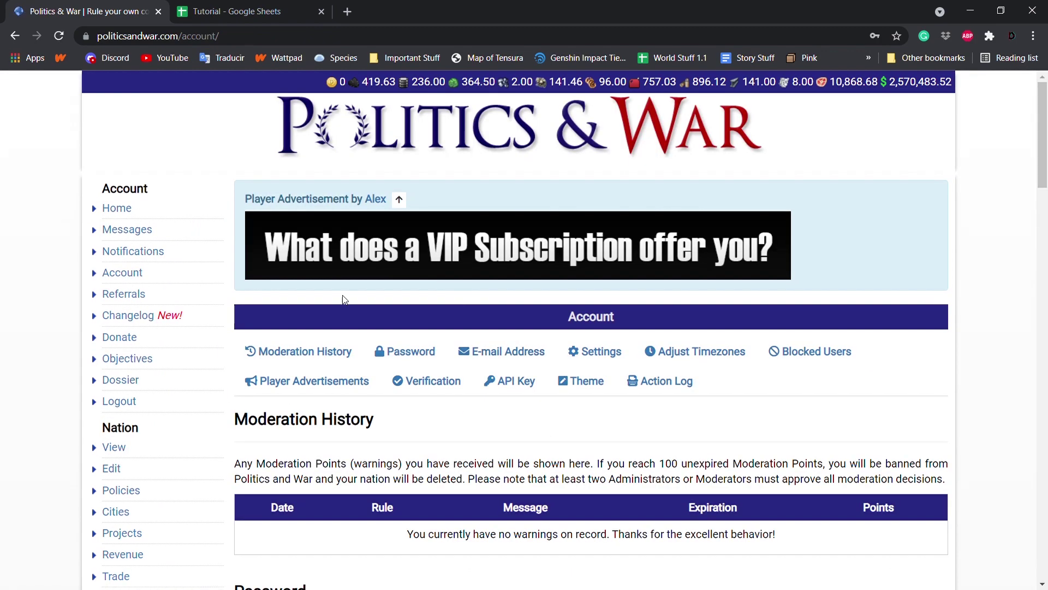
# - Select the API key on the Account page and jump to the API Key section
pyautogui.scroll(-15, 382, 393)
pyautogui.scroll(-17, 378, 395)
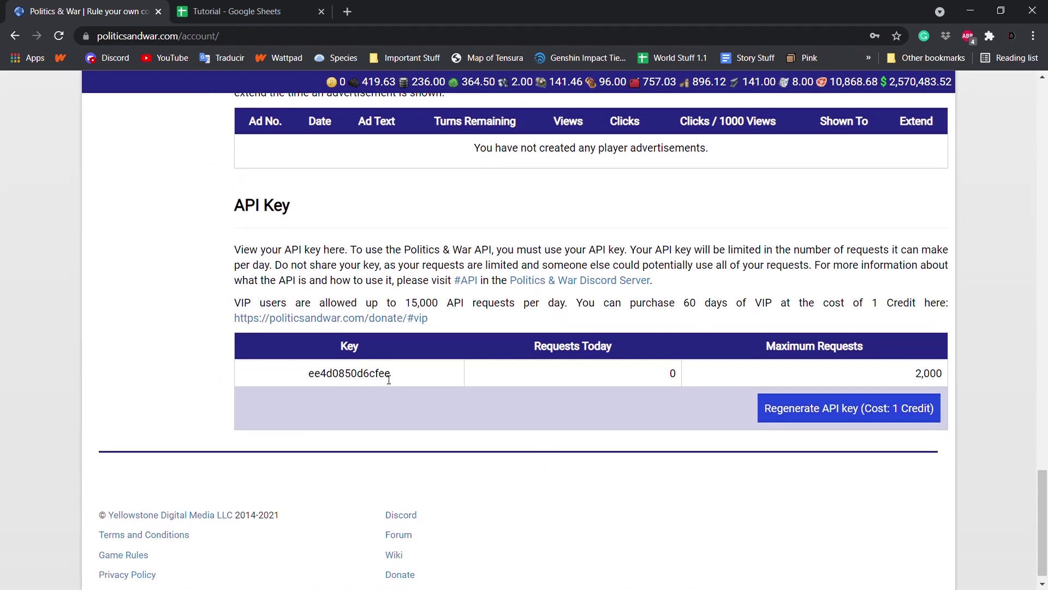
pyautogui.doubleClick(386, 376)
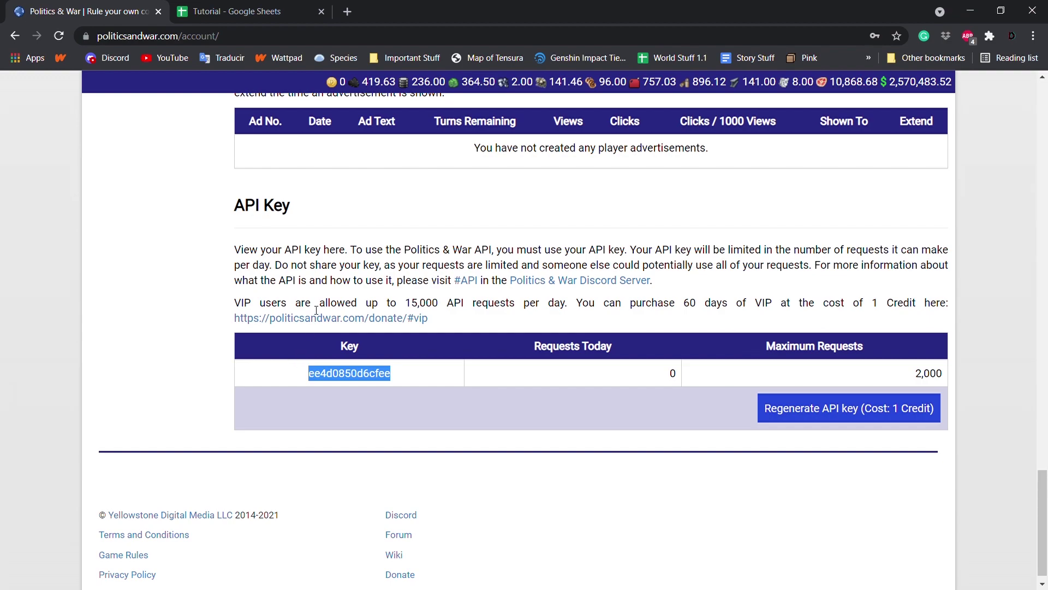
pyautogui.scroll(9, 312, 317)
pyautogui.scroll(20, 313, 313)
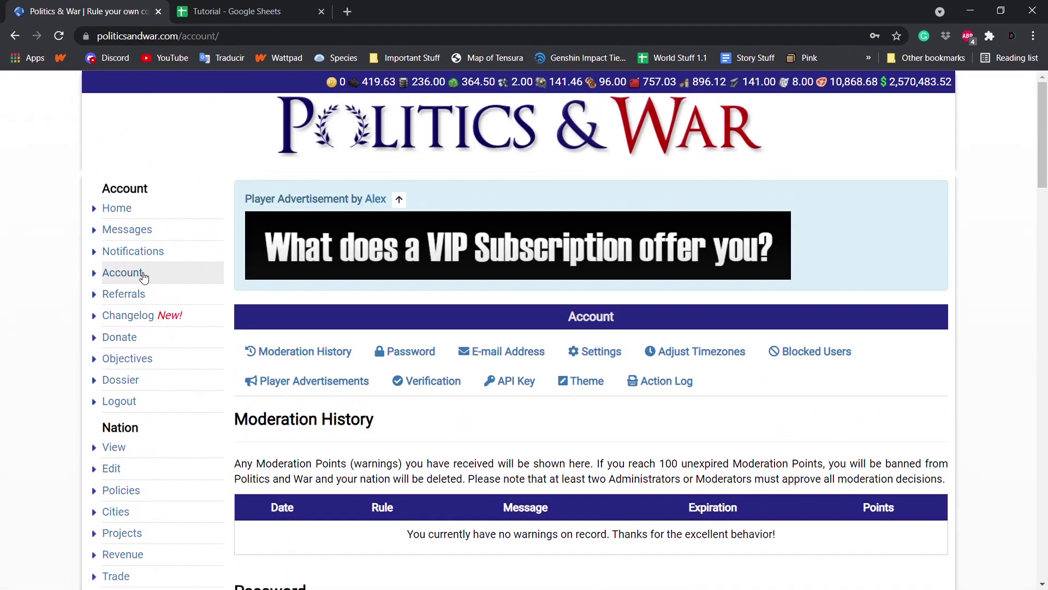
pyautogui.scroll(-3, 382, 404)
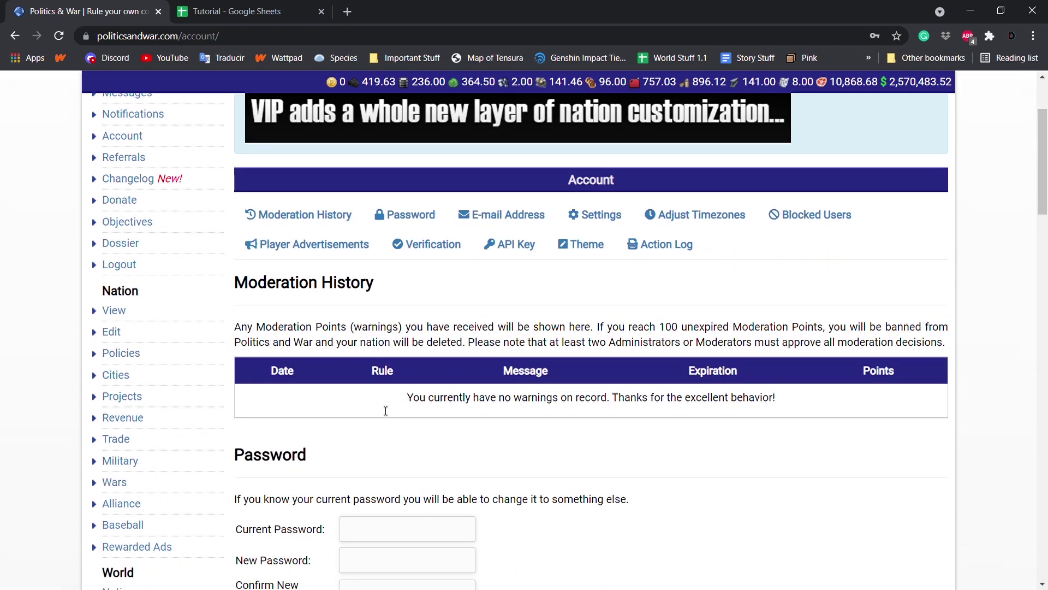
pyautogui.click(508, 260)
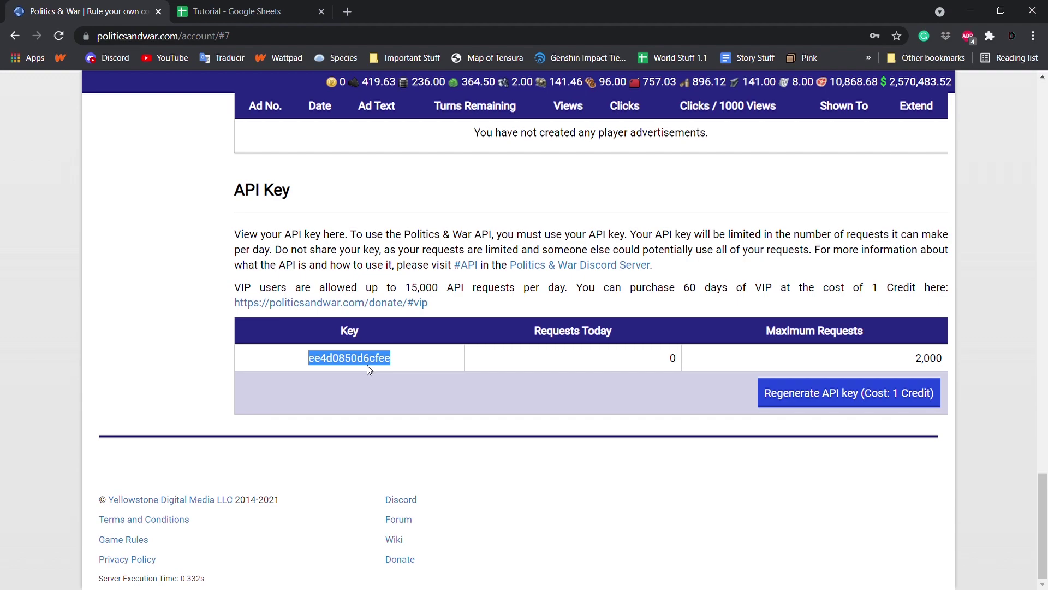
# - Scroll back through the Account page and select the API key value for copying
pyautogui.scroll(1, 416, 327)
pyautogui.scroll(15, 416, 328)
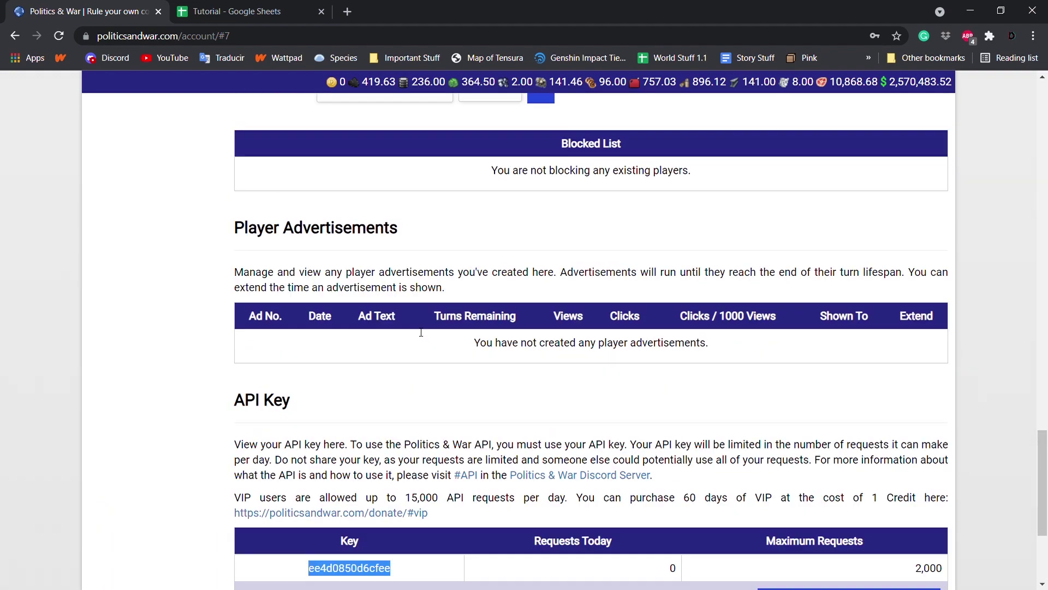
pyautogui.scroll(10, 393, 314)
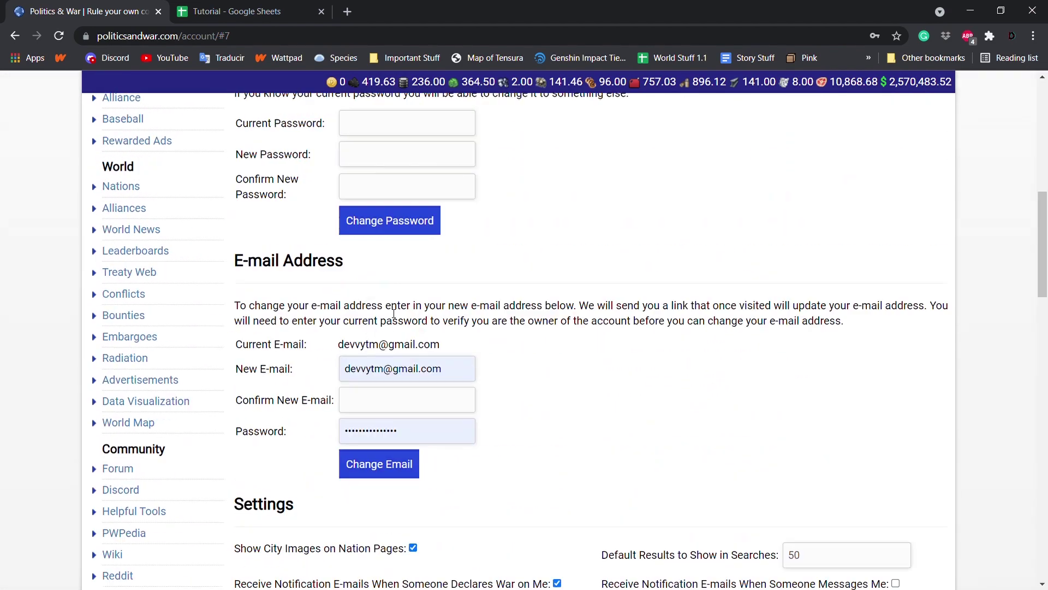
pyautogui.scroll(3, 391, 314)
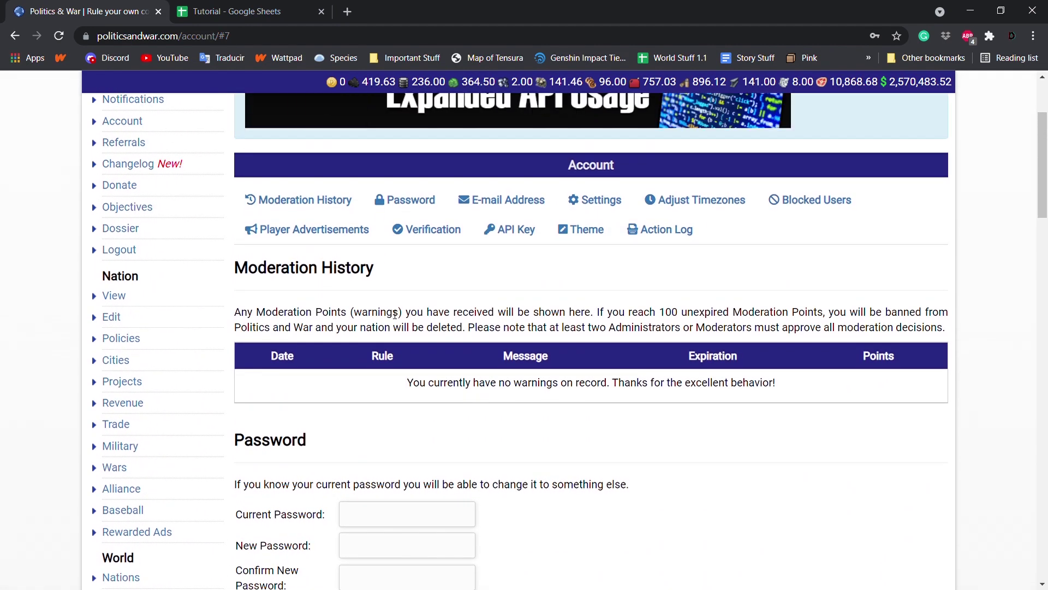
pyautogui.scroll(3, 395, 315)
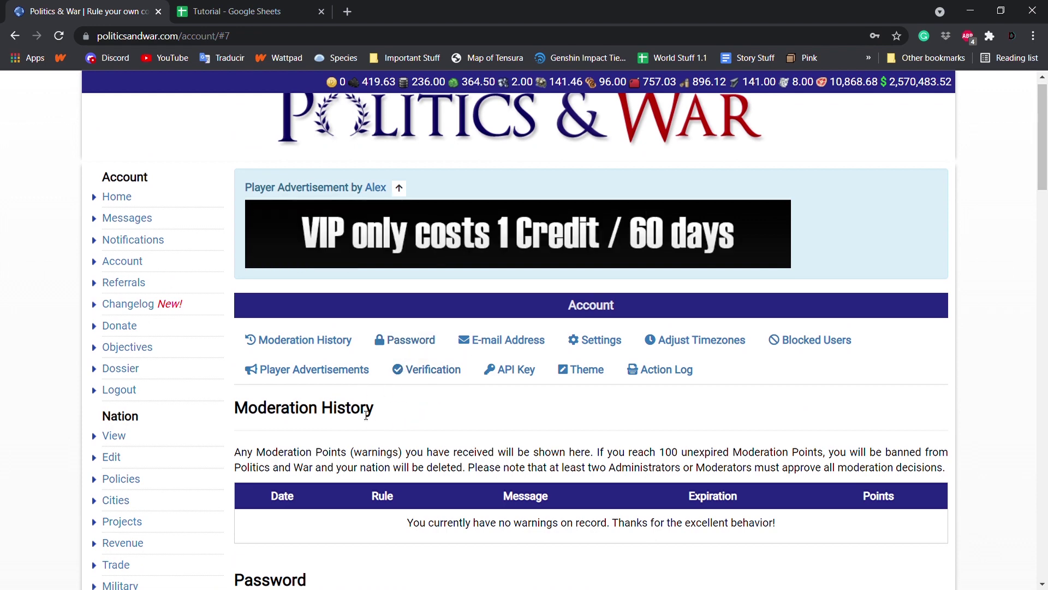
pyautogui.scroll(-1, 365, 415)
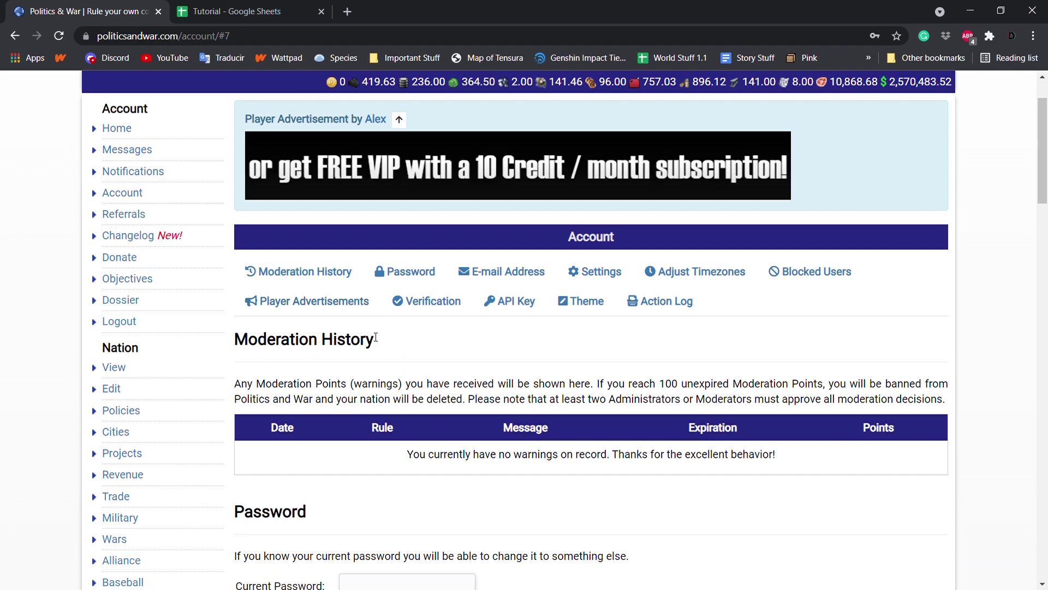
pyautogui.scroll(-1, 369, 352)
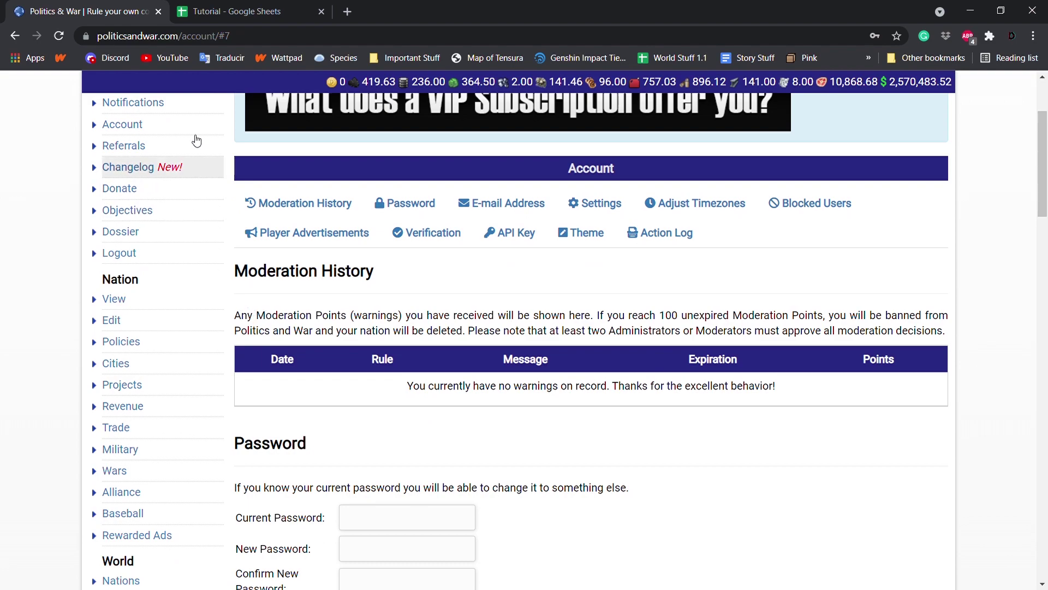
pyautogui.scroll(-20, 428, 306)
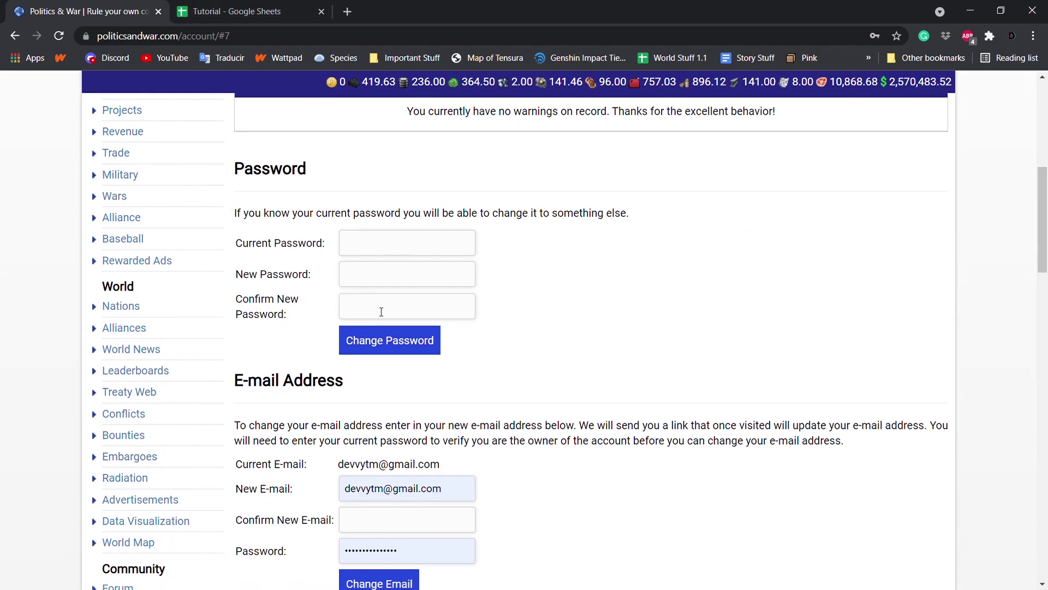
pyautogui.scroll(-6, 522, 410)
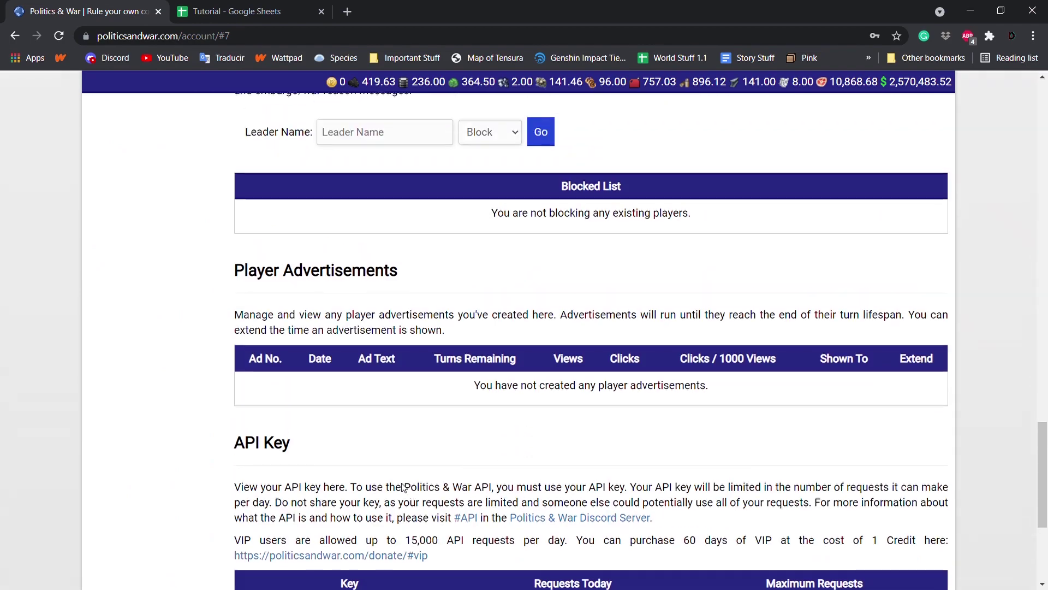
pyautogui.doubleClick(344, 361)
pyautogui.hotkey('ctrl', 'c')
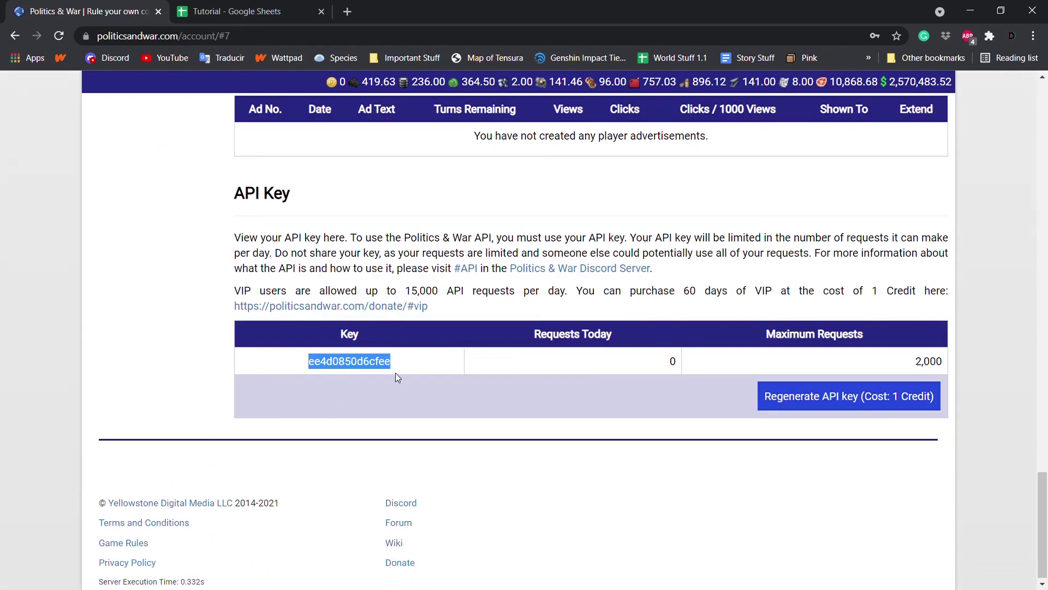
pyautogui.click(420, 332)
pyautogui.scroll(10, 423, 235)
pyautogui.scroll(15, 425, 245)
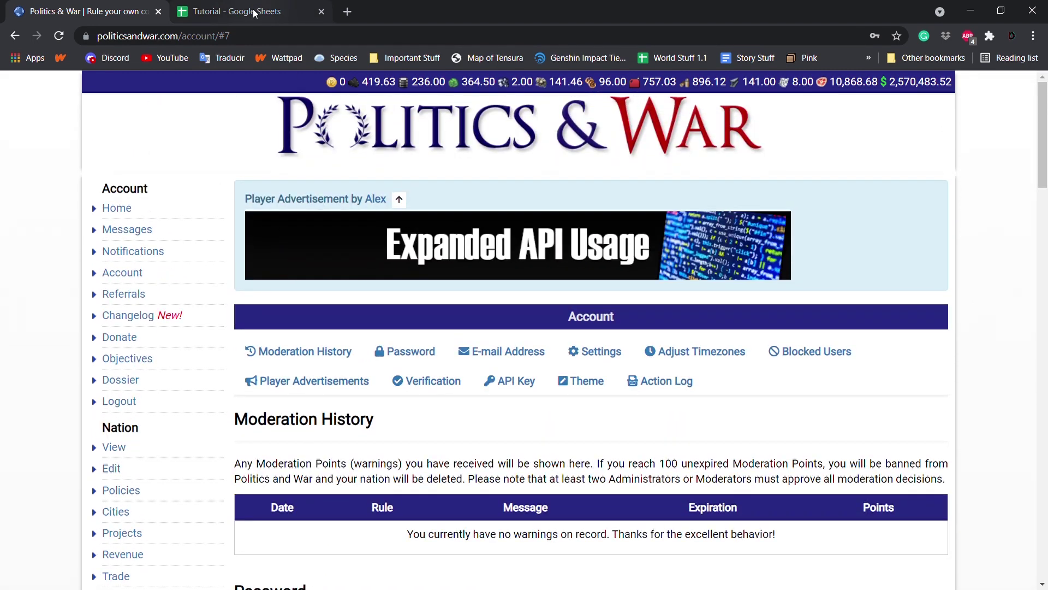
# - Paste the API key into H5, autofit column H, and open Extensions > Apps Script
pyautogui.click(254, 14)
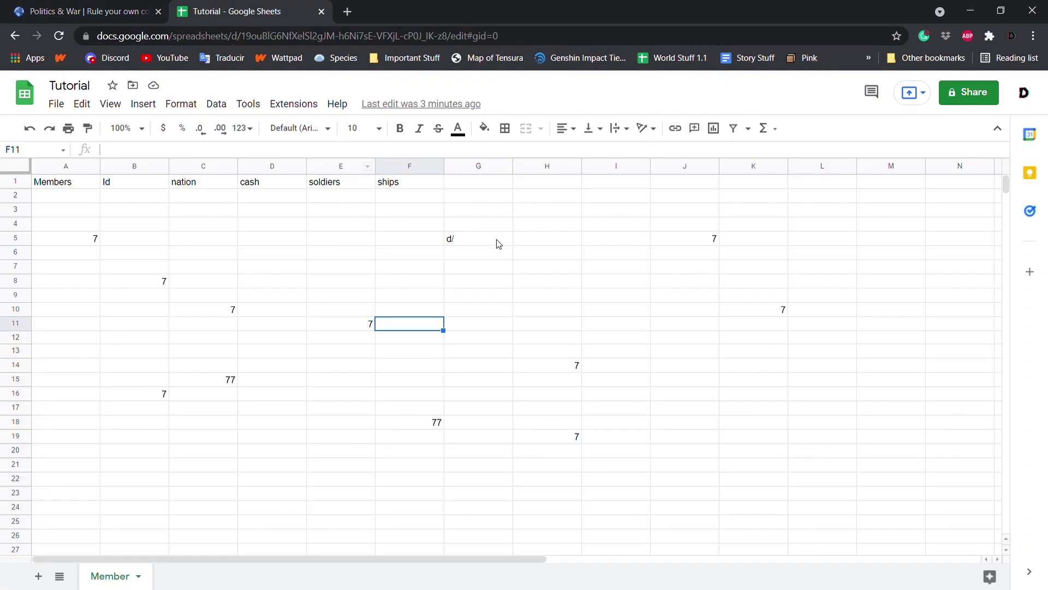
pyautogui.click(543, 247)
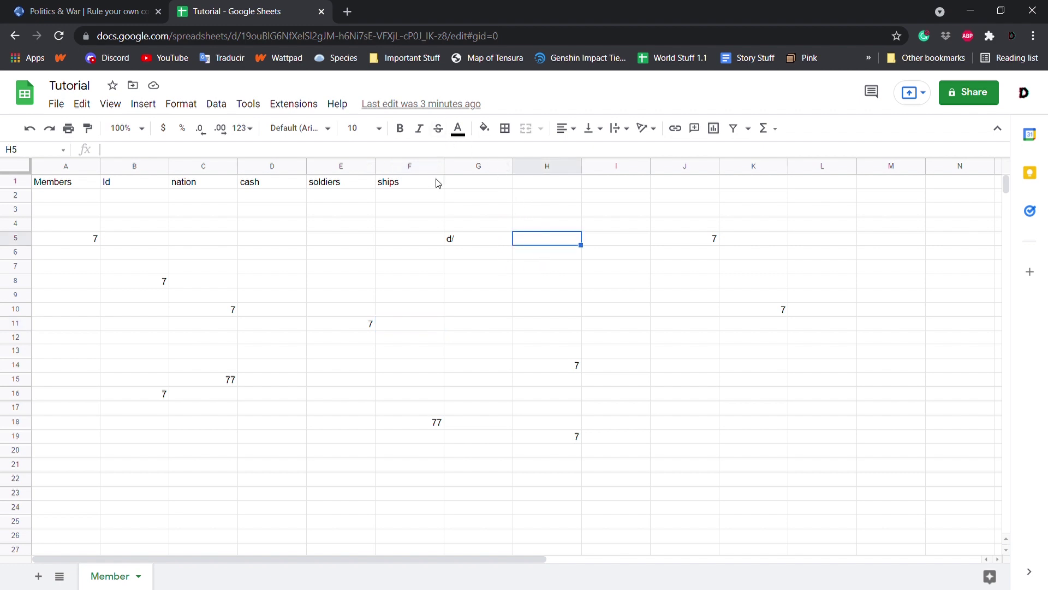
pyautogui.hotkey('ctrl', 'v')
pyautogui.click(497, 273)
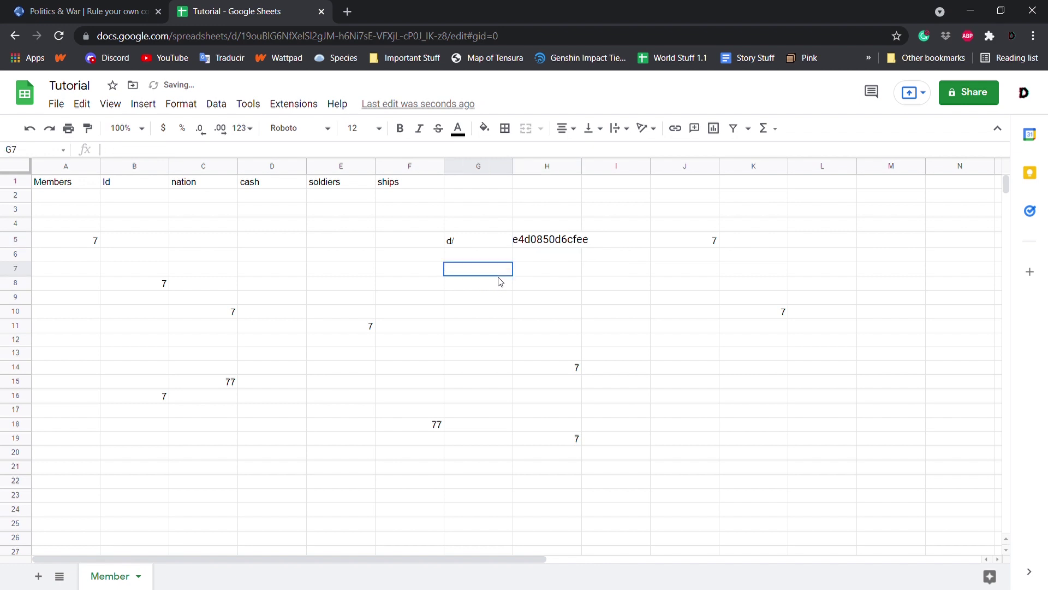
pyautogui.doubleClick(581, 166)
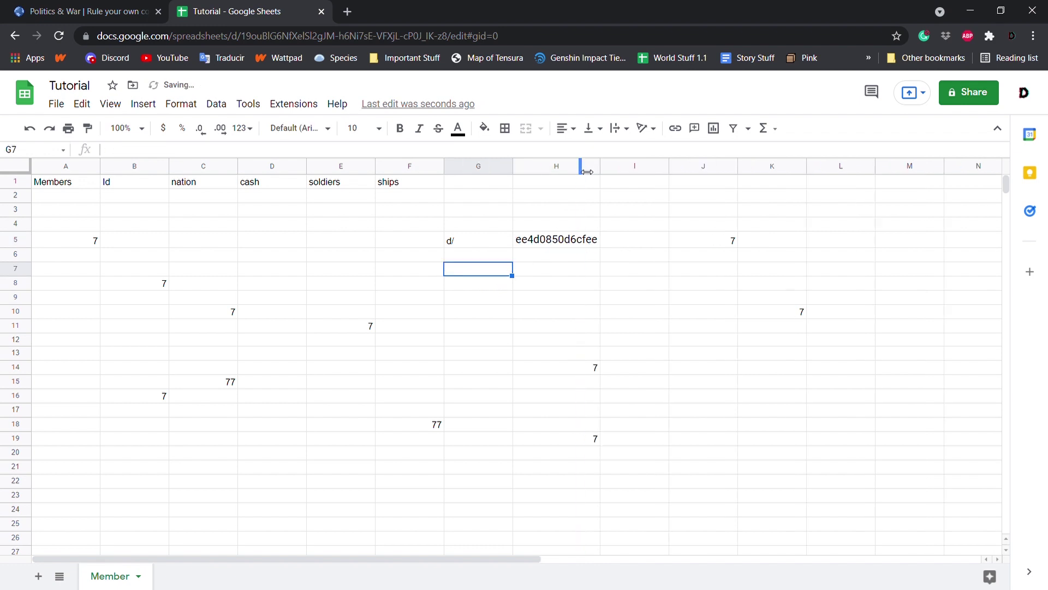
pyautogui.click(577, 299)
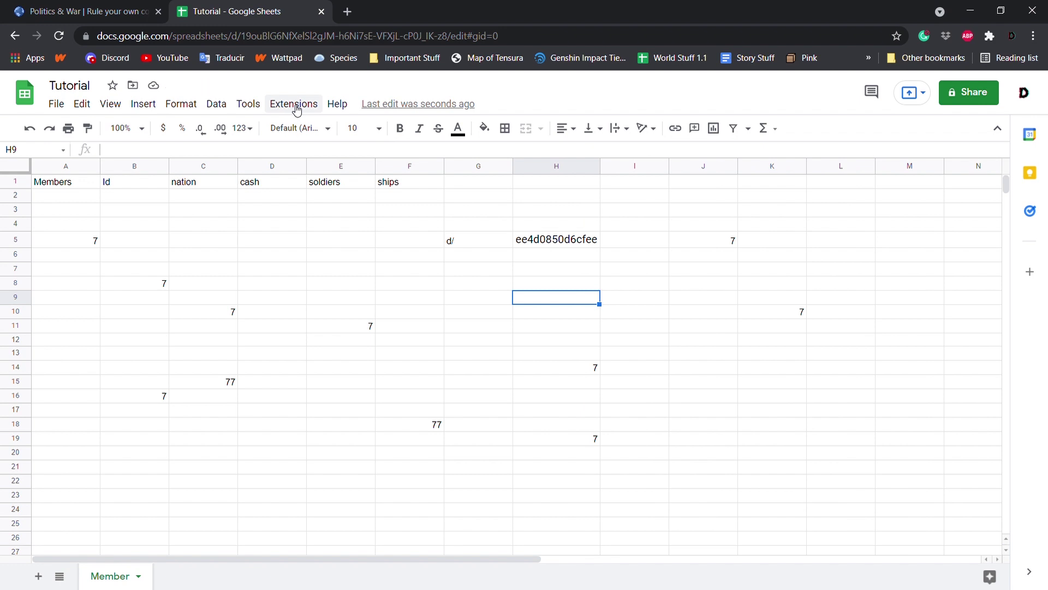
pyautogui.click(296, 110)
# - Rename the untitled Apps Script project to 'Tutorial', then switch back to the spreadsheet
pyautogui.click(304, 168)
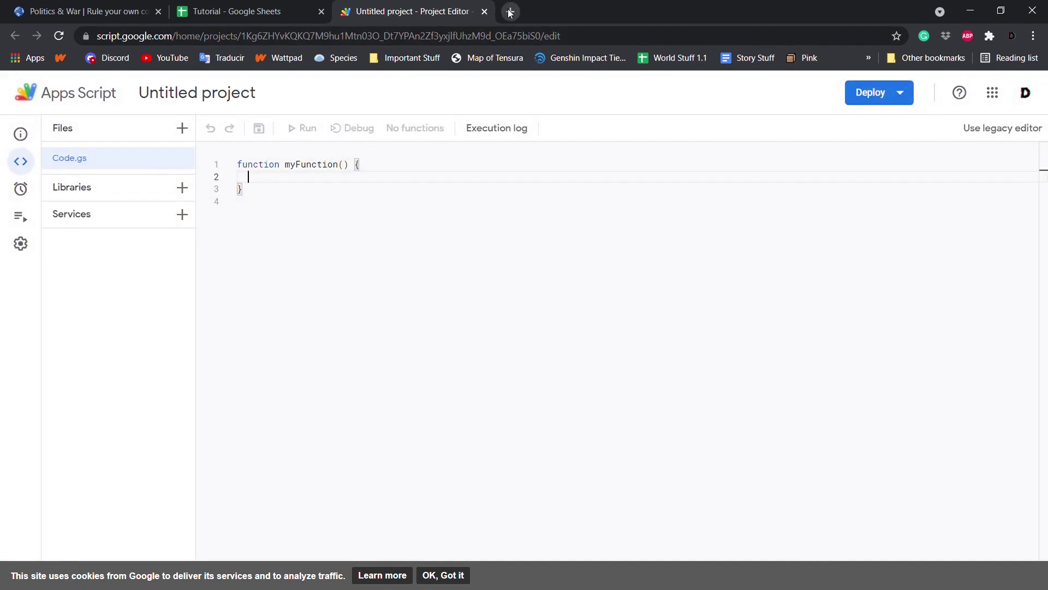
pyautogui.click(254, 10)
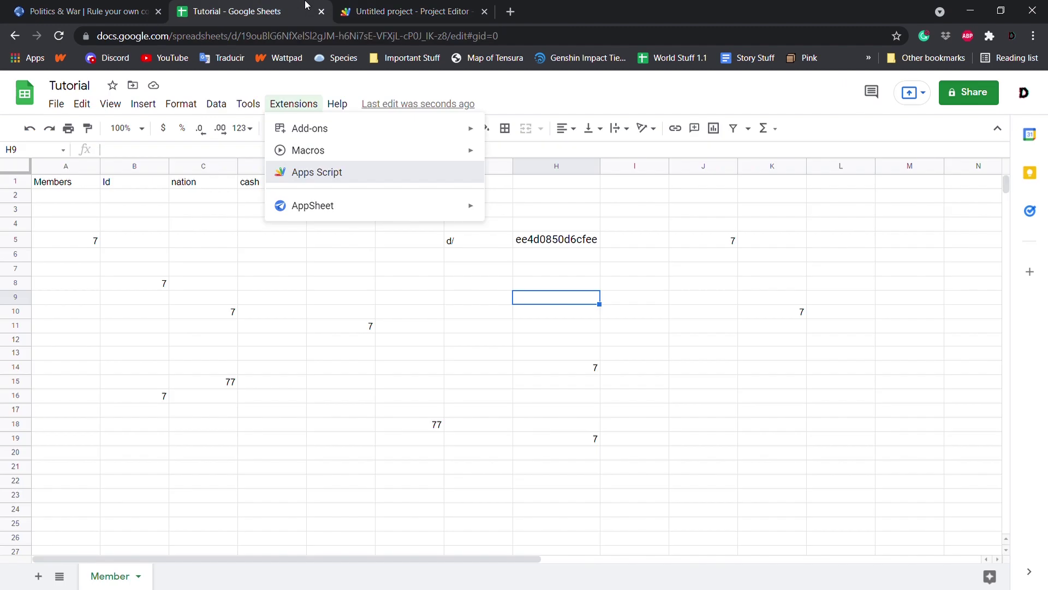
pyautogui.click(302, 105)
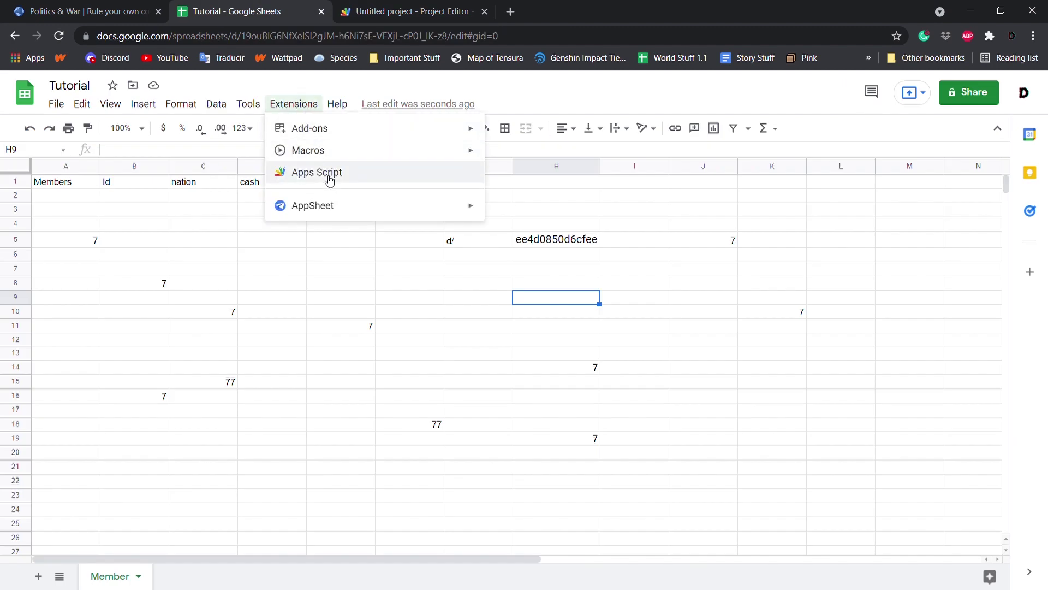
pyautogui.click(363, 7)
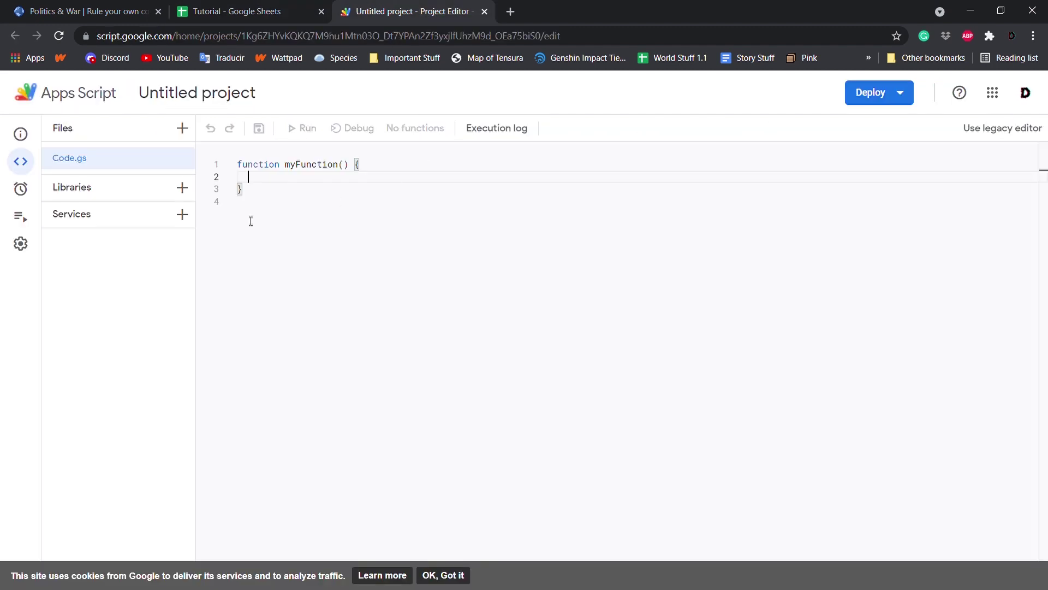
pyautogui.click(229, 89)
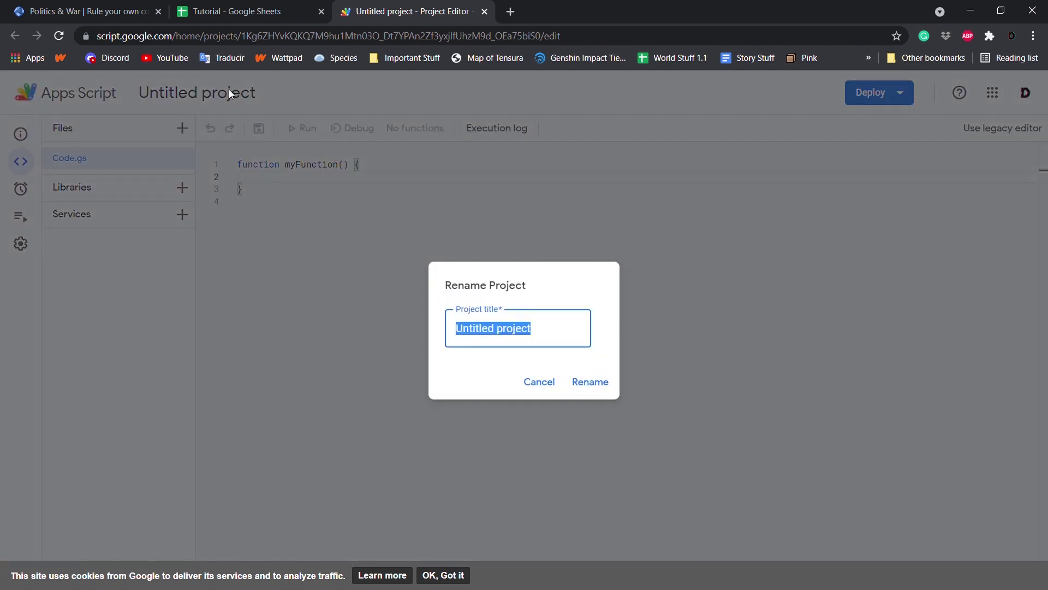
pyautogui.write('Tut')
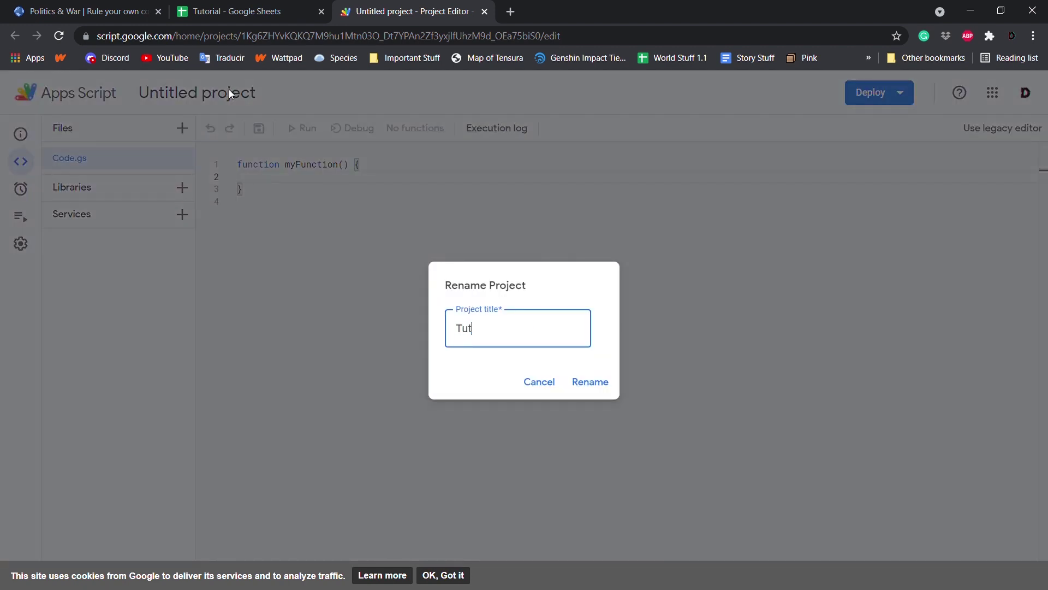
pyautogui.write('orial')
pyautogui.click(584, 385)
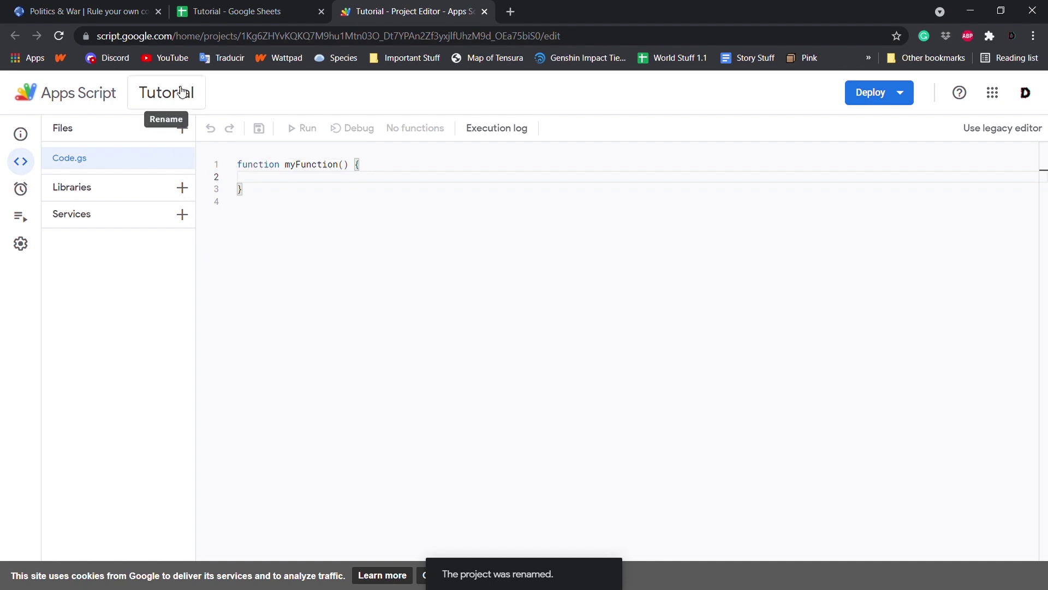
pyautogui.hotkey('ctrl', 'shift', 'Tab')
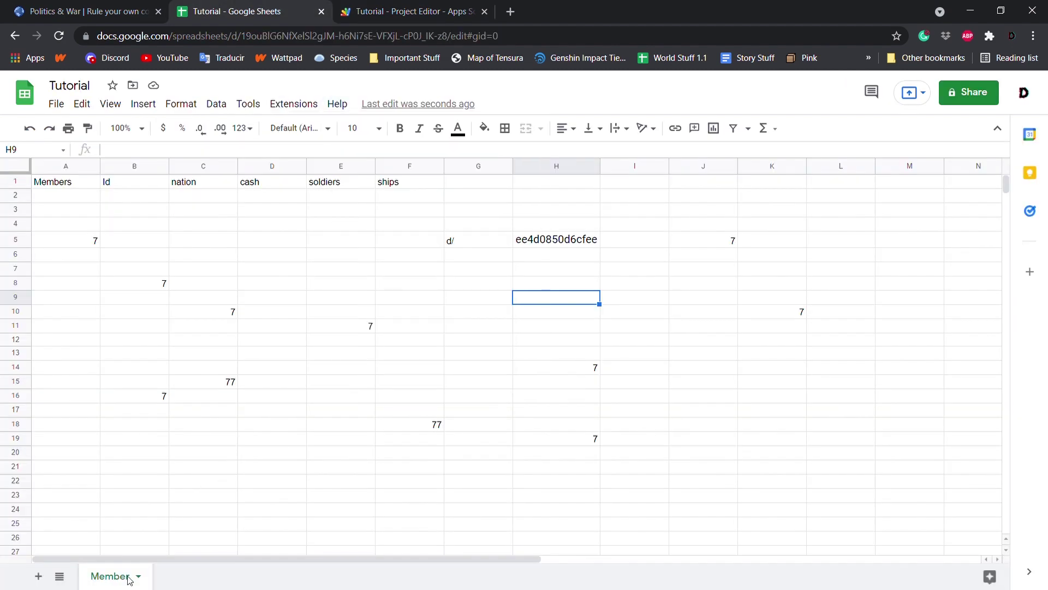
# - Add a new sheet, rename Sheet2 to 'Alliance', and return to the Tutorial script editor
pyautogui.click(407, 6)
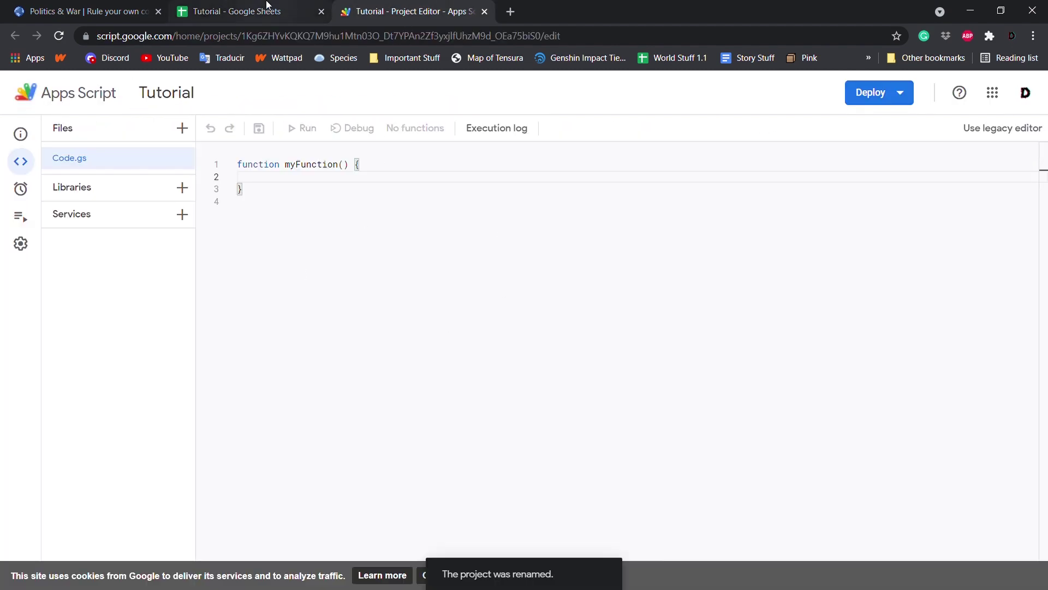
pyautogui.hotkey('ctrl', 'shift', 'Tab')
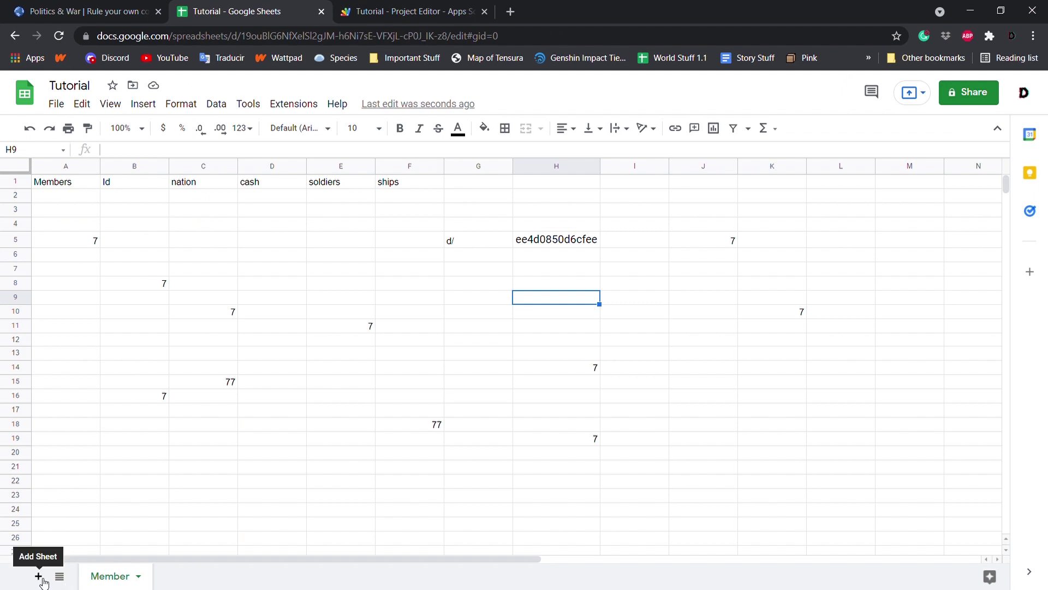
pyautogui.click(39, 577)
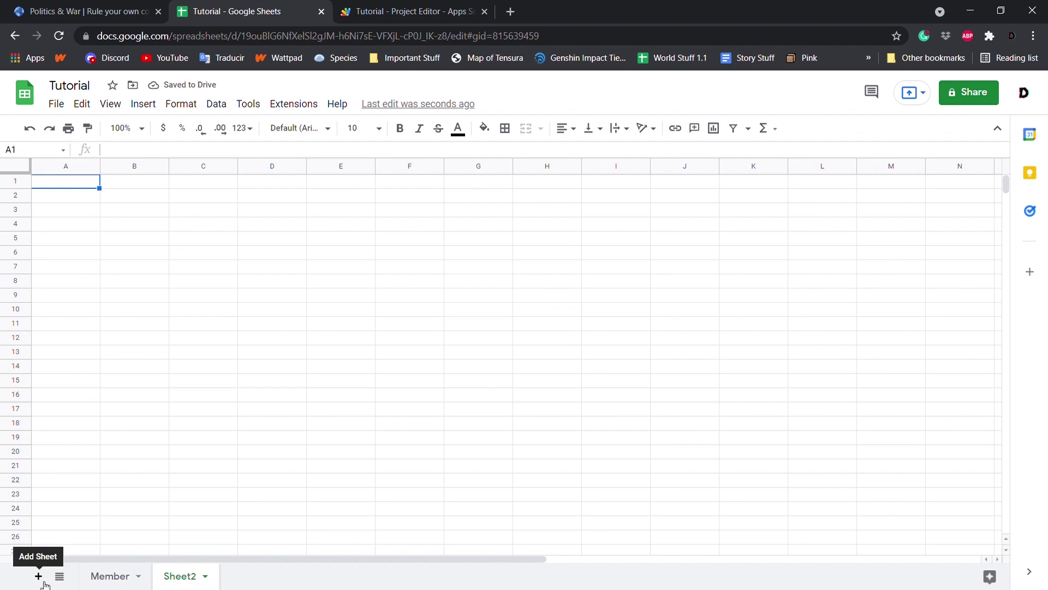
pyautogui.rightClick(180, 578)
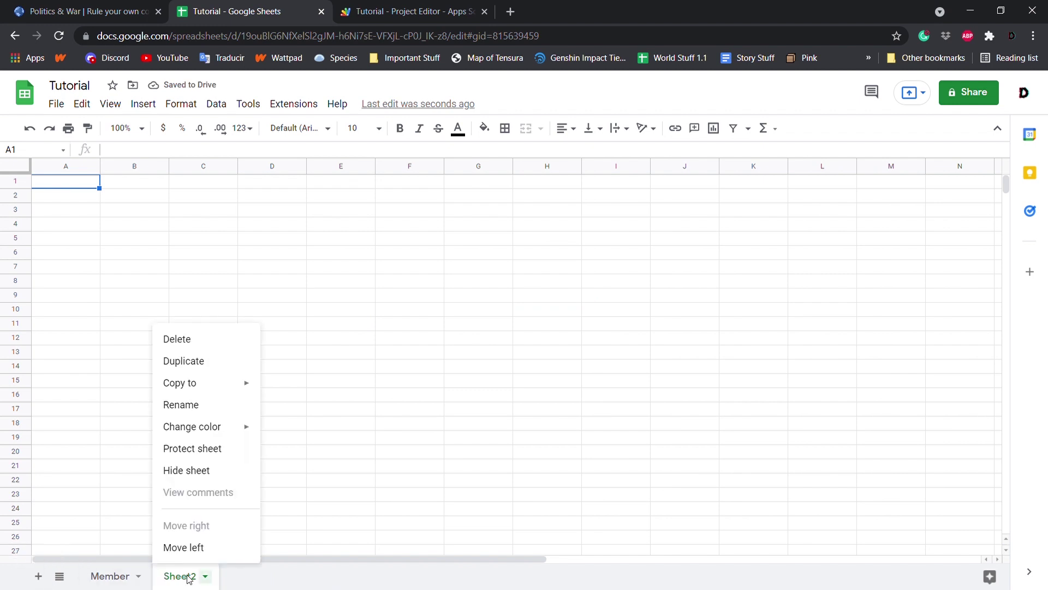
pyautogui.click(208, 405)
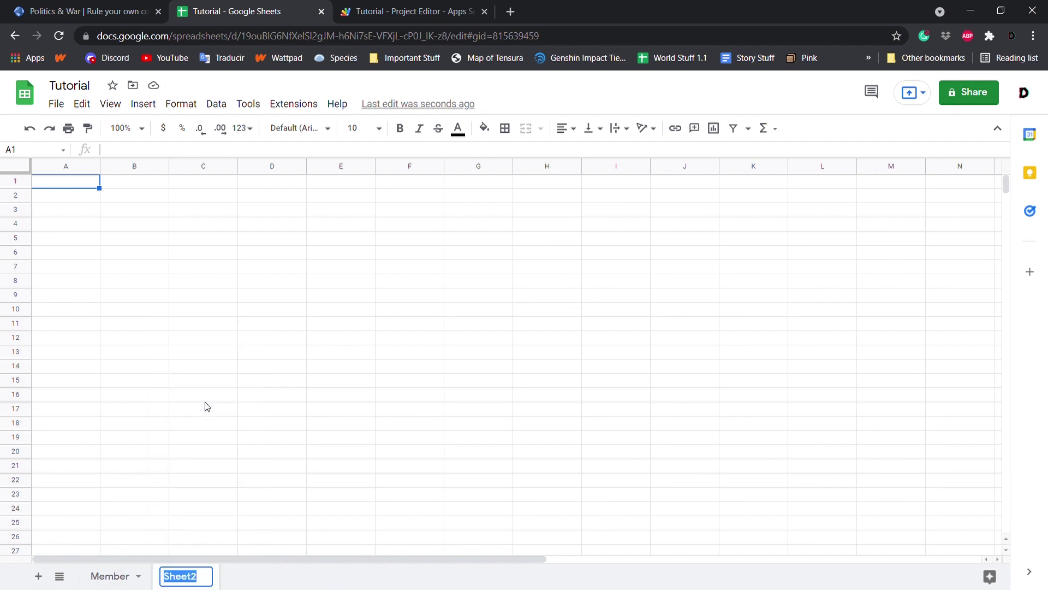
pyautogui.write('Alliance')
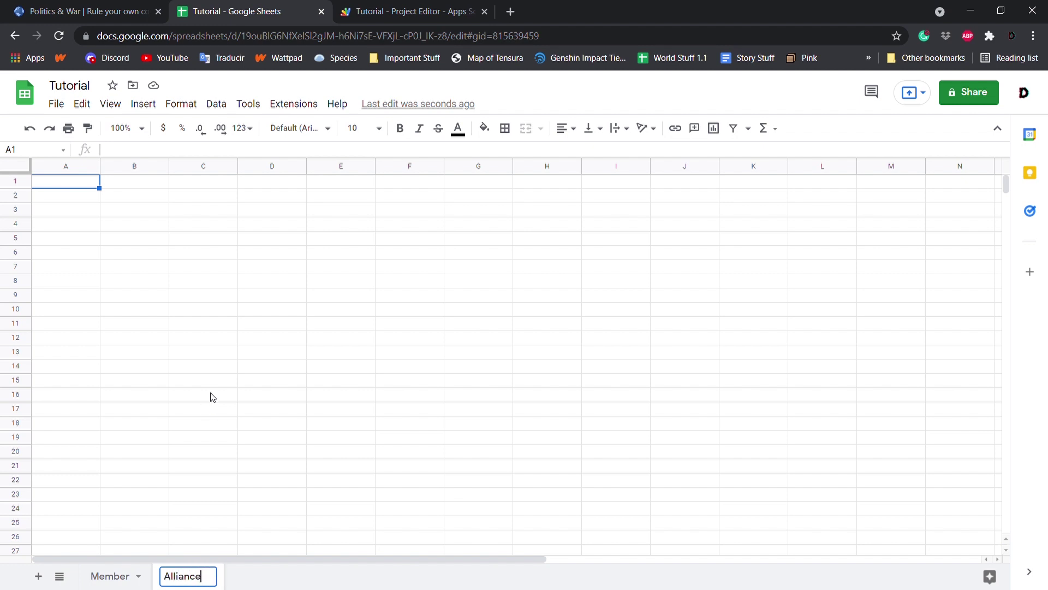
pyautogui.click(211, 396)
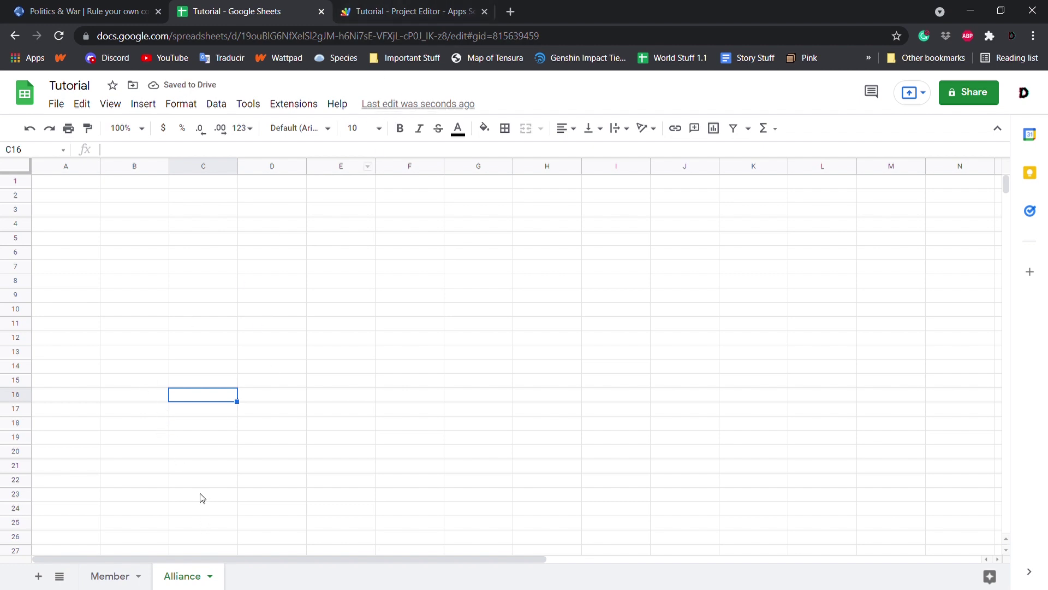
pyautogui.click(417, 11)
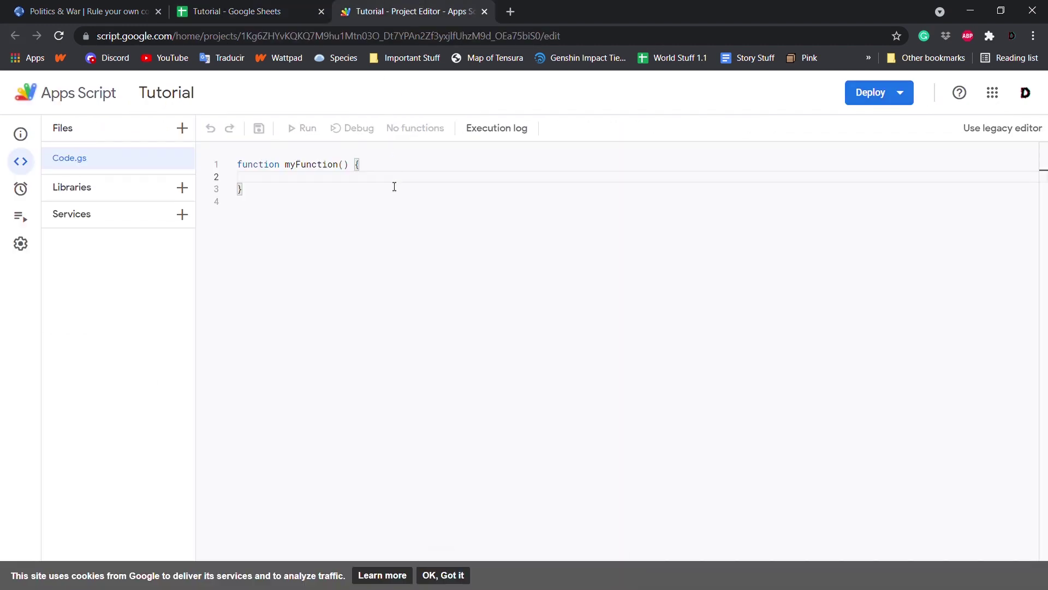
# - Load the api.politicsandwar.com GraphQL playground address in a new browser tab
pyautogui.click(509, 11)
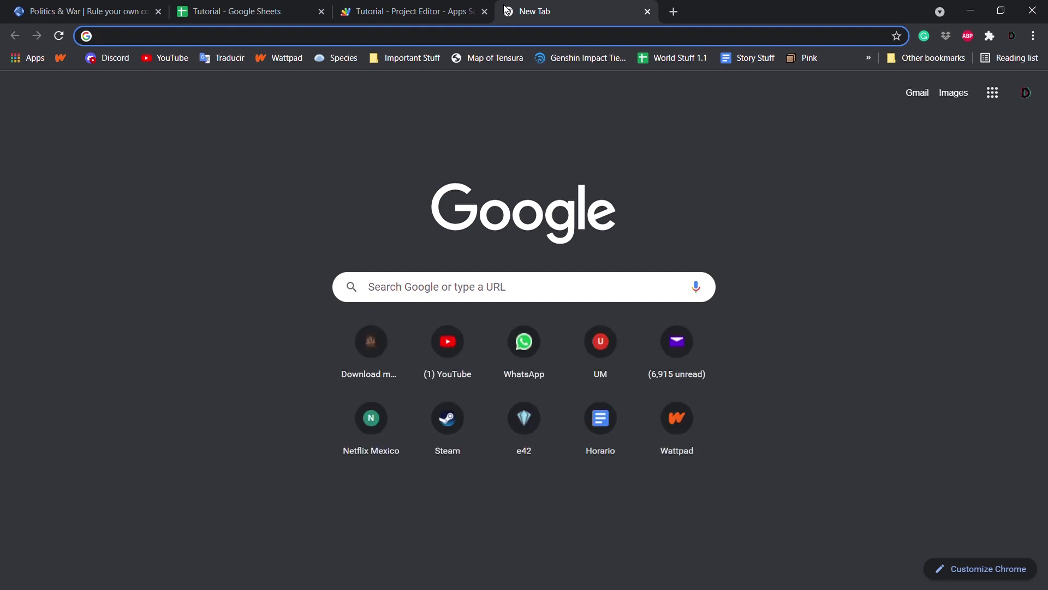
pyautogui.write('api.')
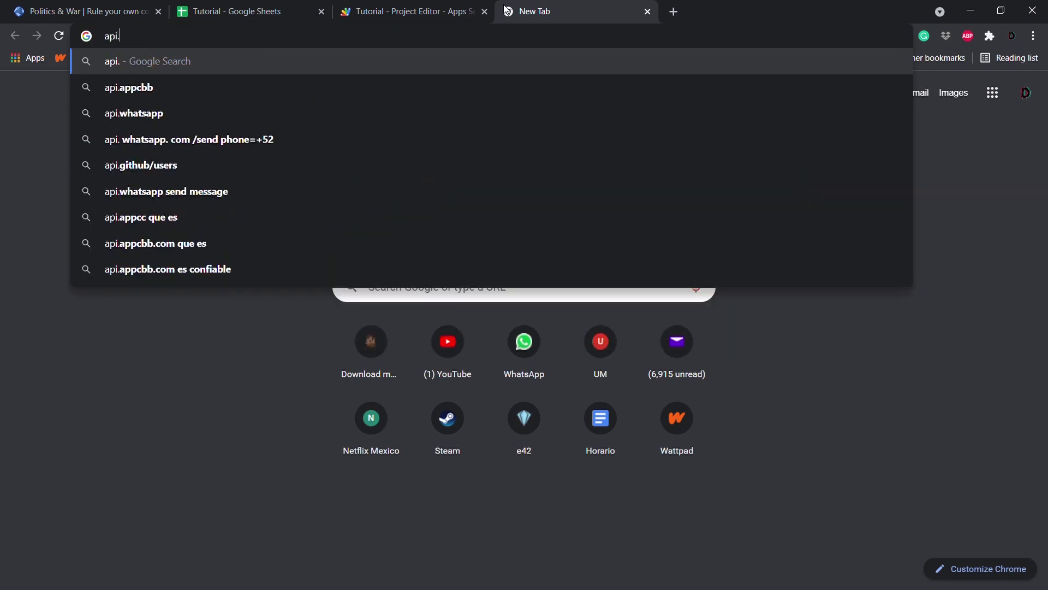
pyautogui.write('politicsandwar.com')
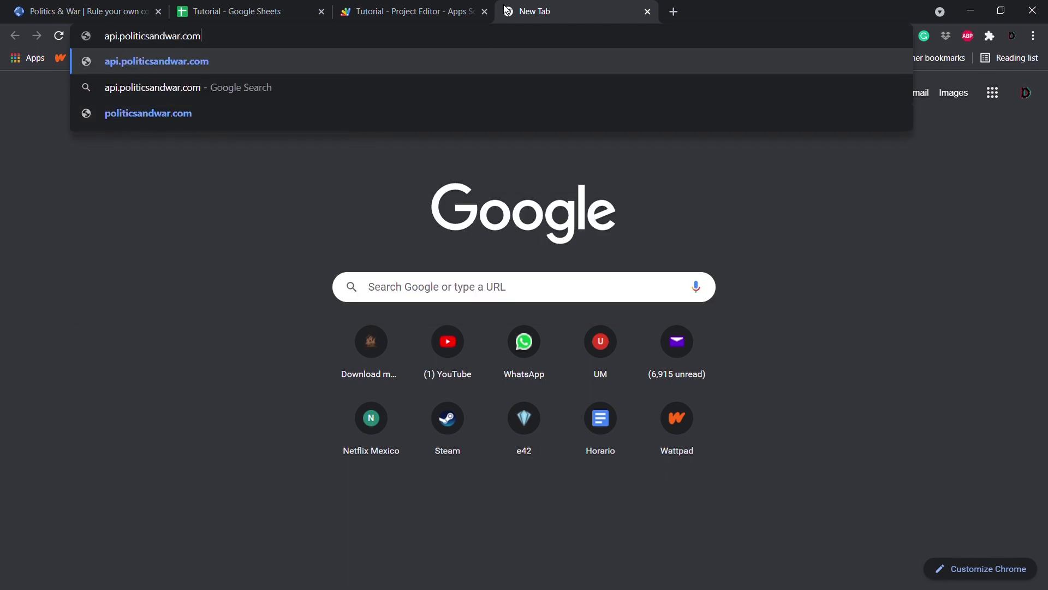
pyautogui.click(608, 584)
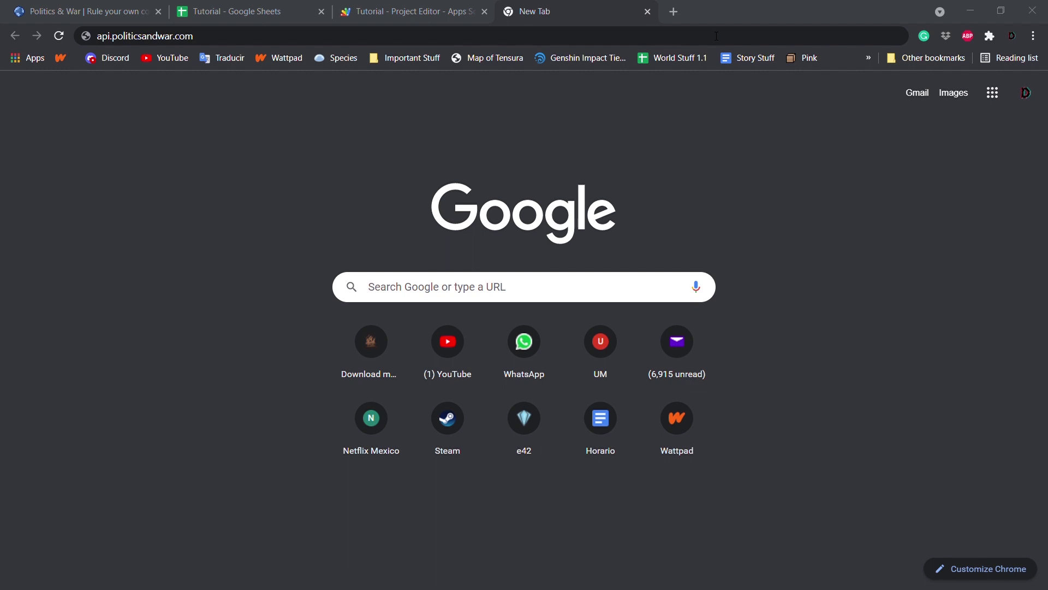
pyautogui.click(713, 36)
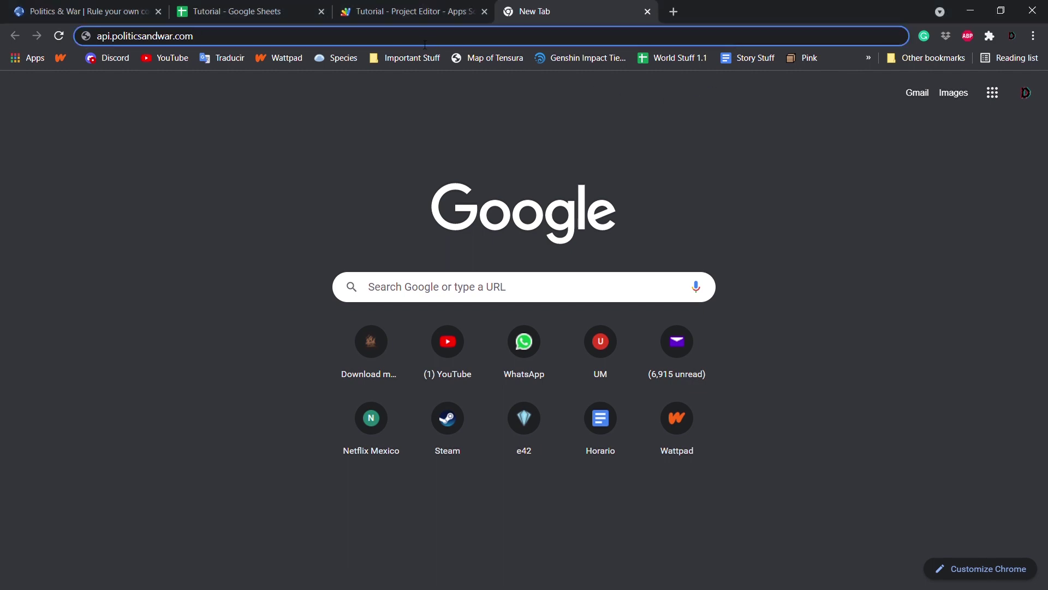
pyautogui.hotkey('ctrl', 'a')
pyautogui.write('.politicsandwar.com/graphql-playground')
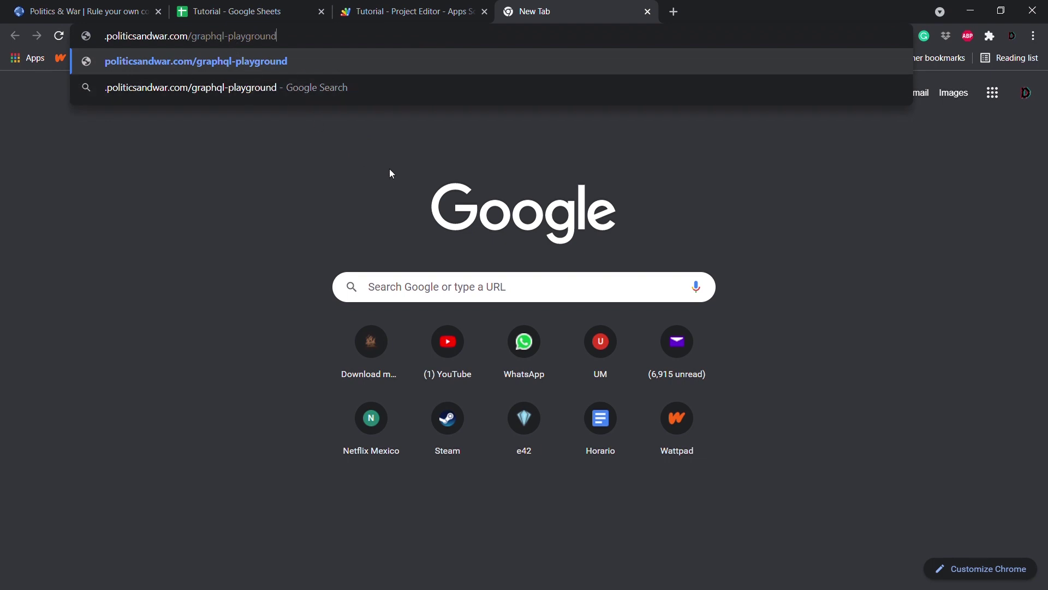
pyautogui.press('Return')
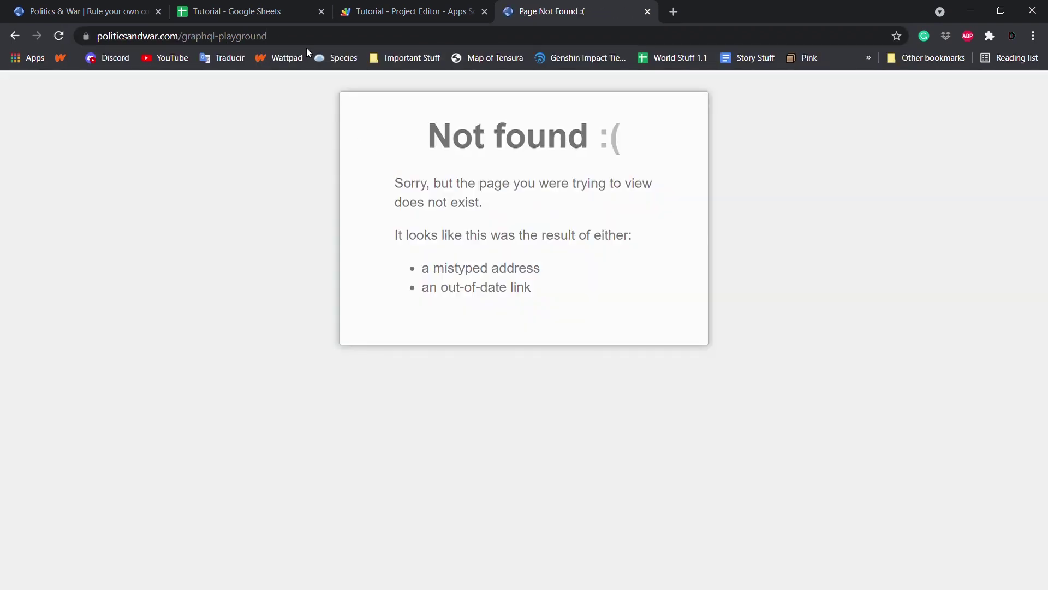
pyautogui.click(308, 36)
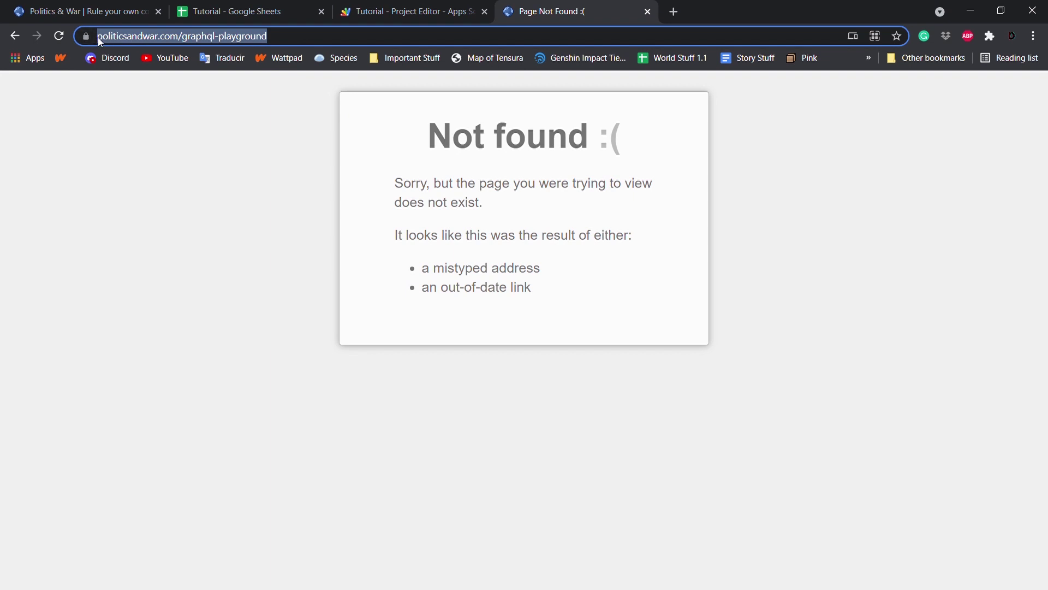
pyautogui.press('Left')
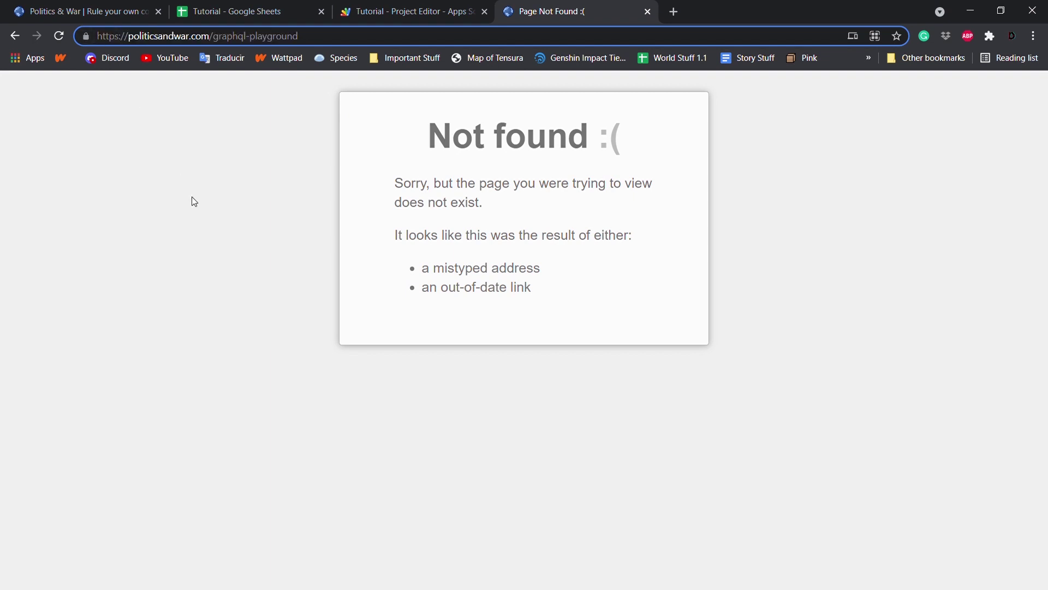
pyautogui.write('ap.')
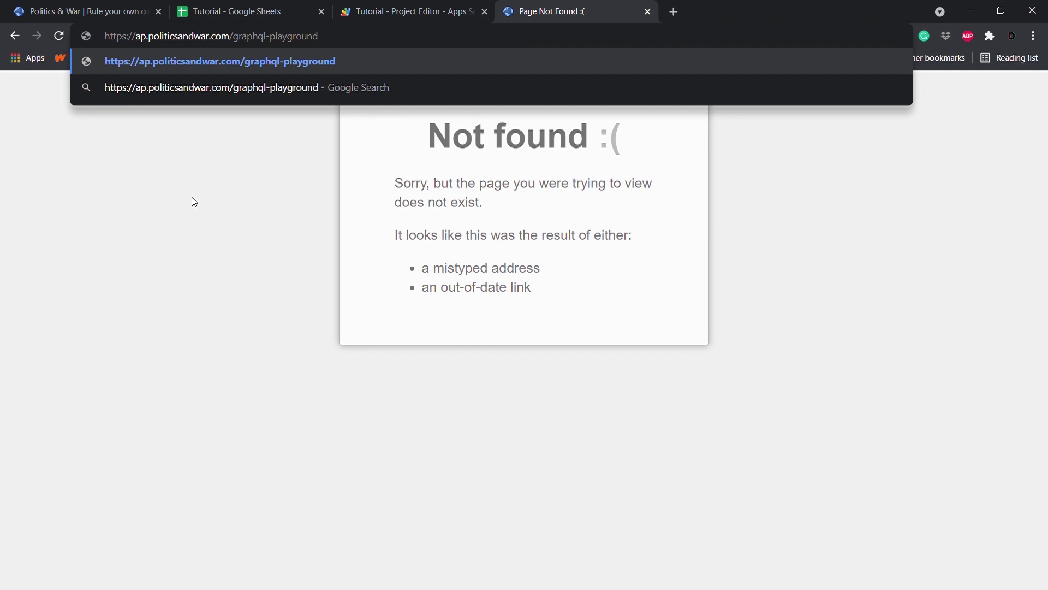
pyautogui.press('BackSpace')
pyautogui.write('i.')
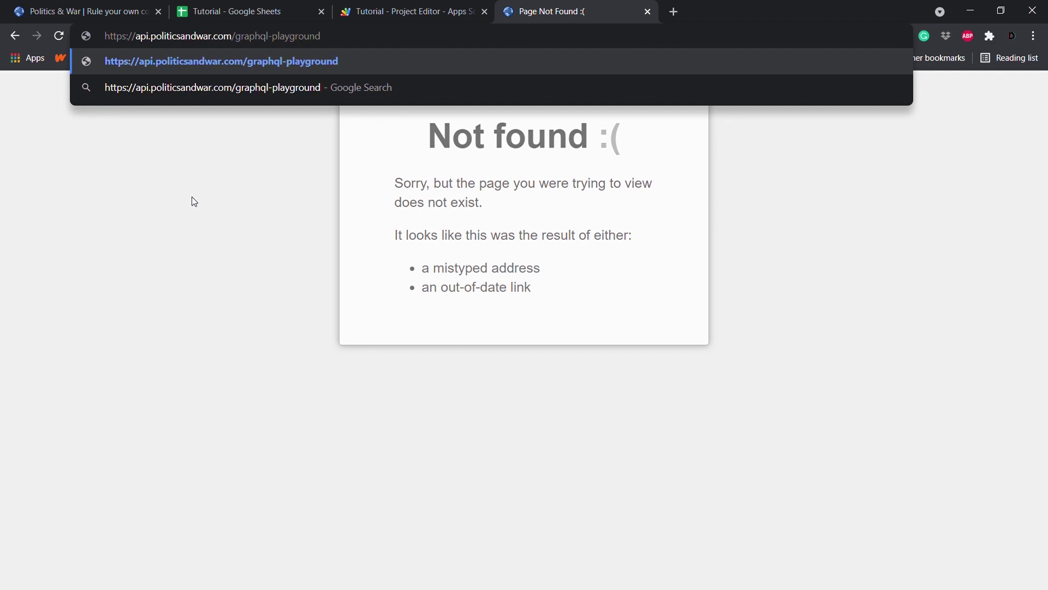
pyautogui.press('Return')
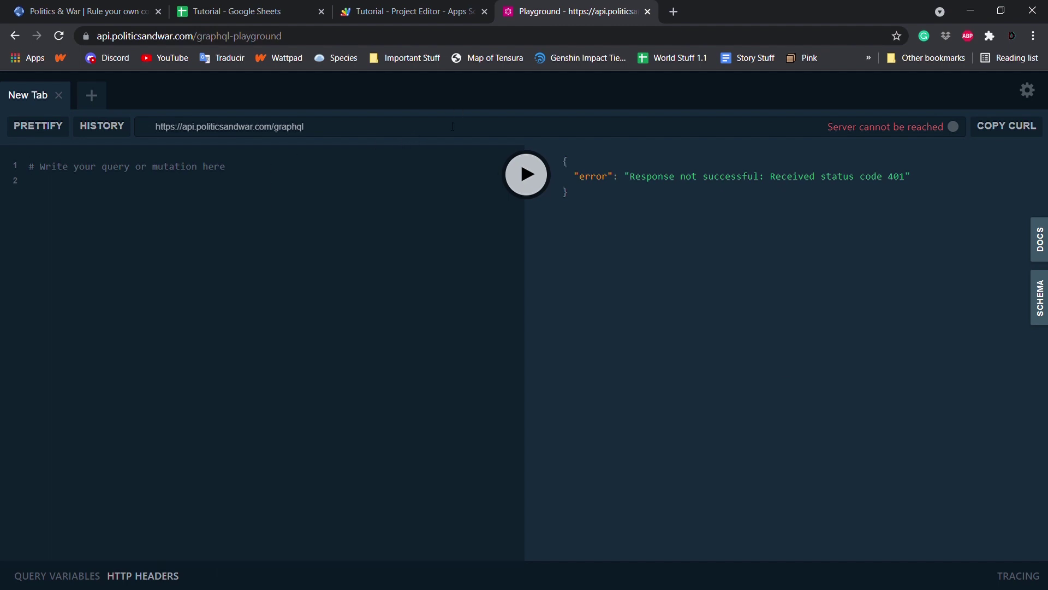
# - Check the Member sheet, then paste an api_key parameter into the playground's endpoint URL
pyautogui.click(261, 5)
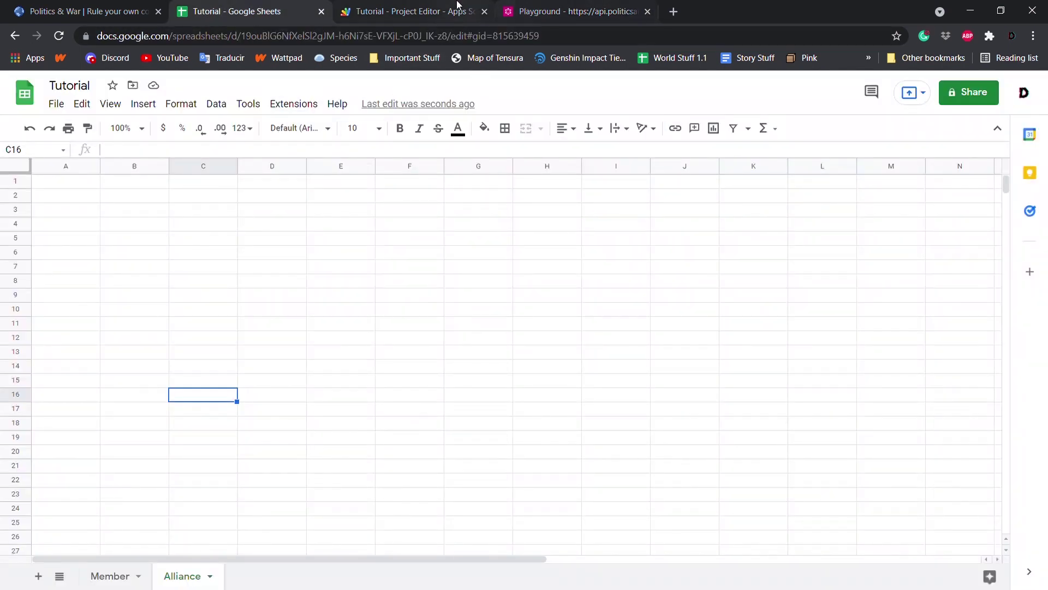
pyautogui.click(109, 575)
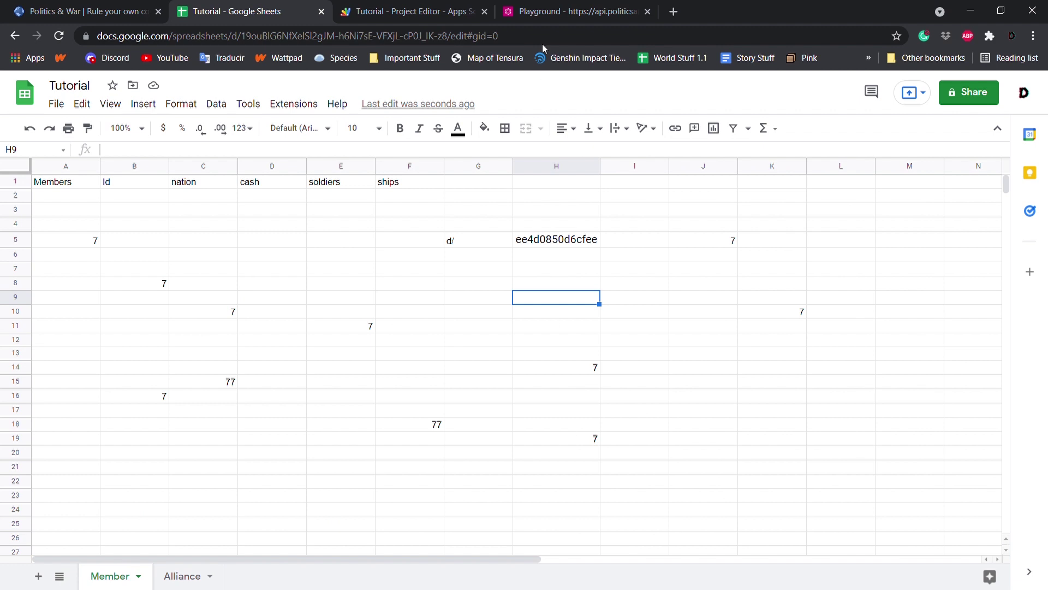
pyautogui.click(540, 12)
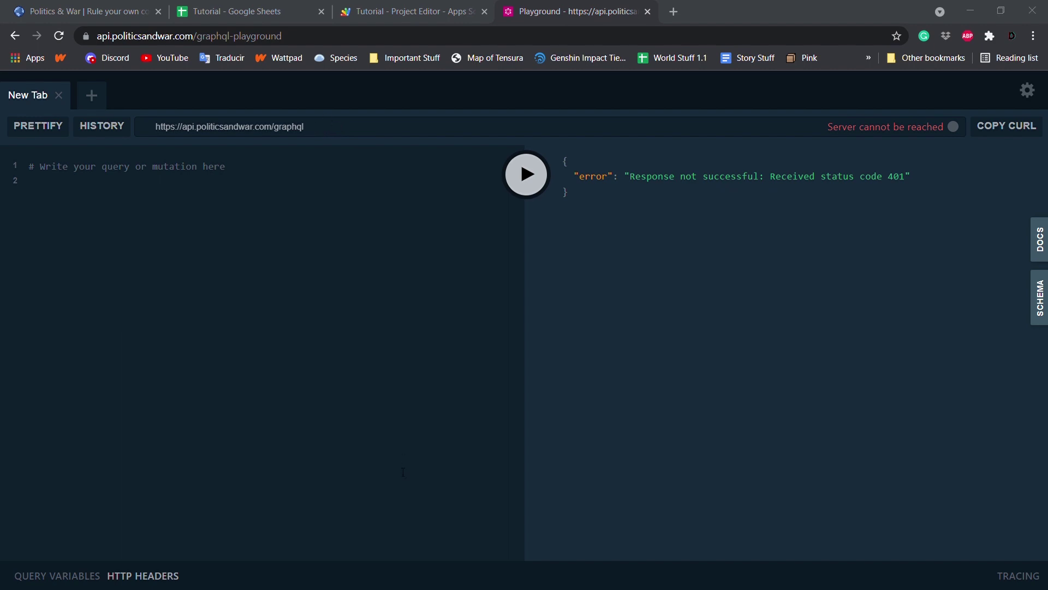
pyautogui.click(430, 248)
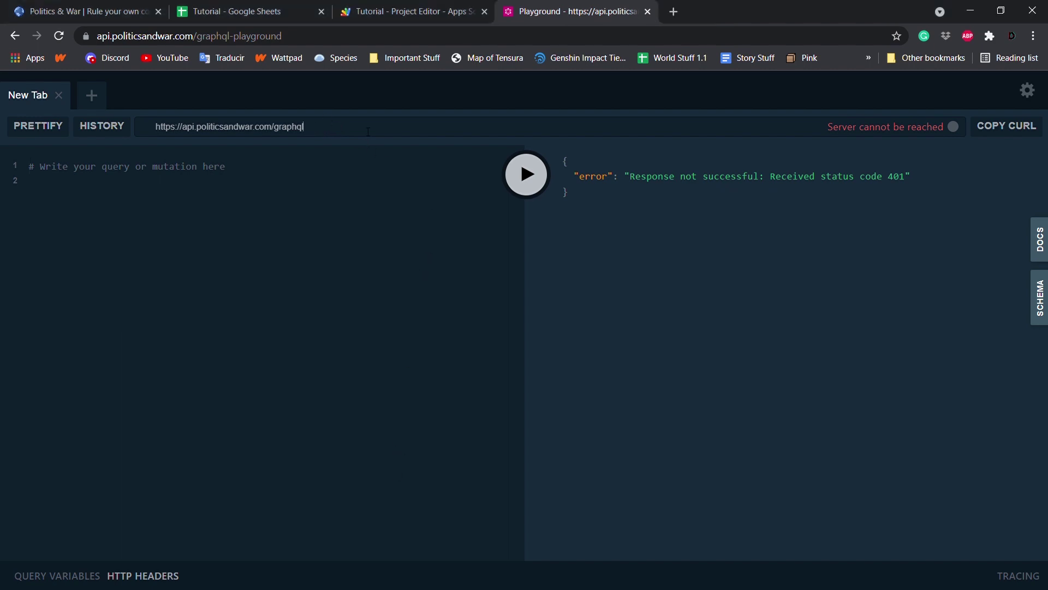
pyautogui.write('?api_key=')
# - Paste the API key from cell H5 after api_key= in the Playground endpoint URL
pyautogui.click(225, 17)
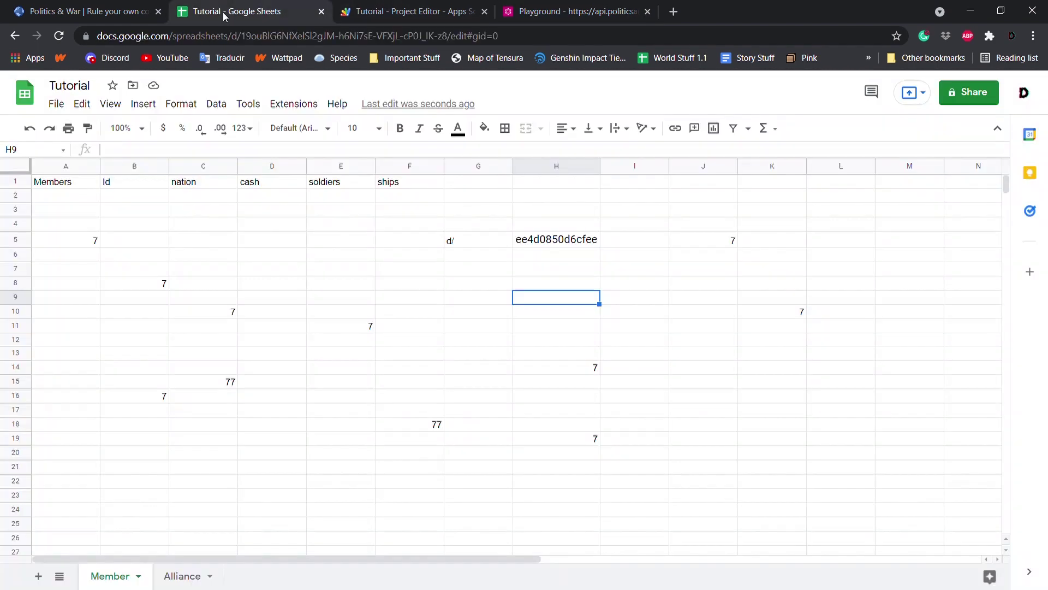
pyautogui.click(537, 244)
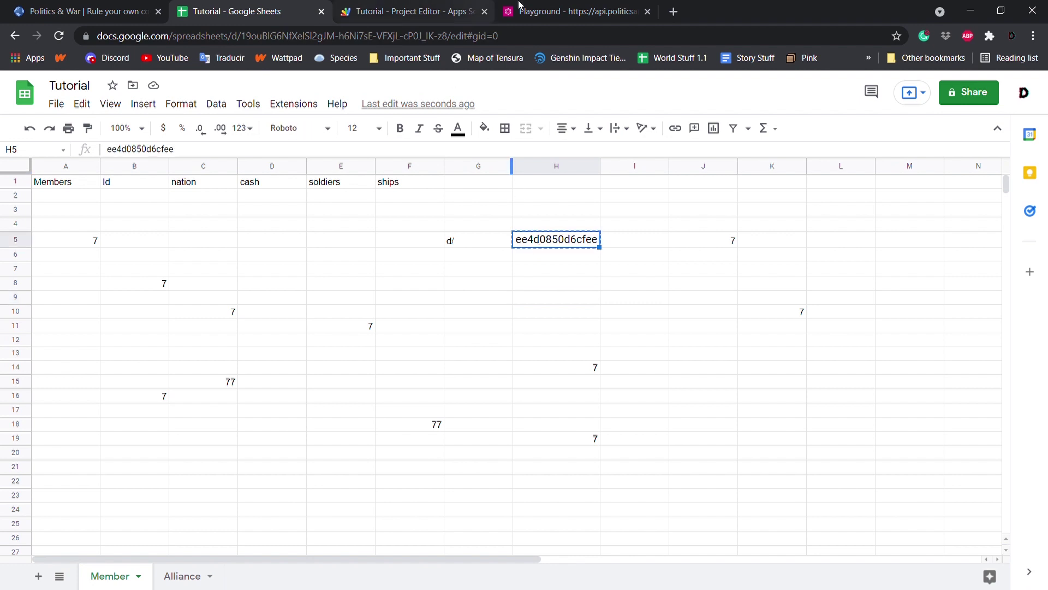
pyautogui.click(546, 12)
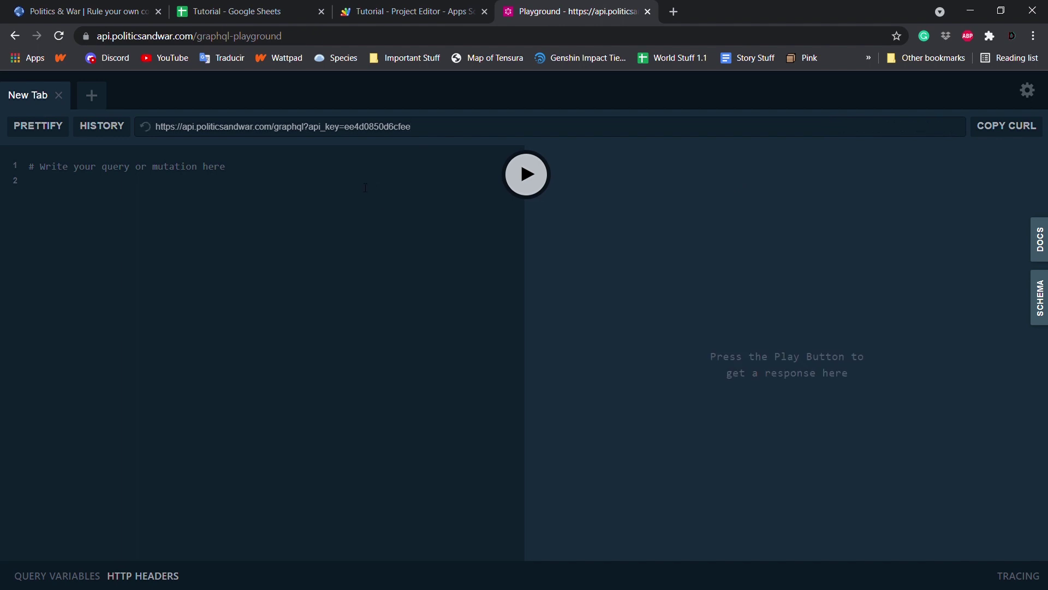
pyautogui.moveTo(438, 129); pyautogui.dragTo(351, 118)
pyautogui.press('BackSpace')
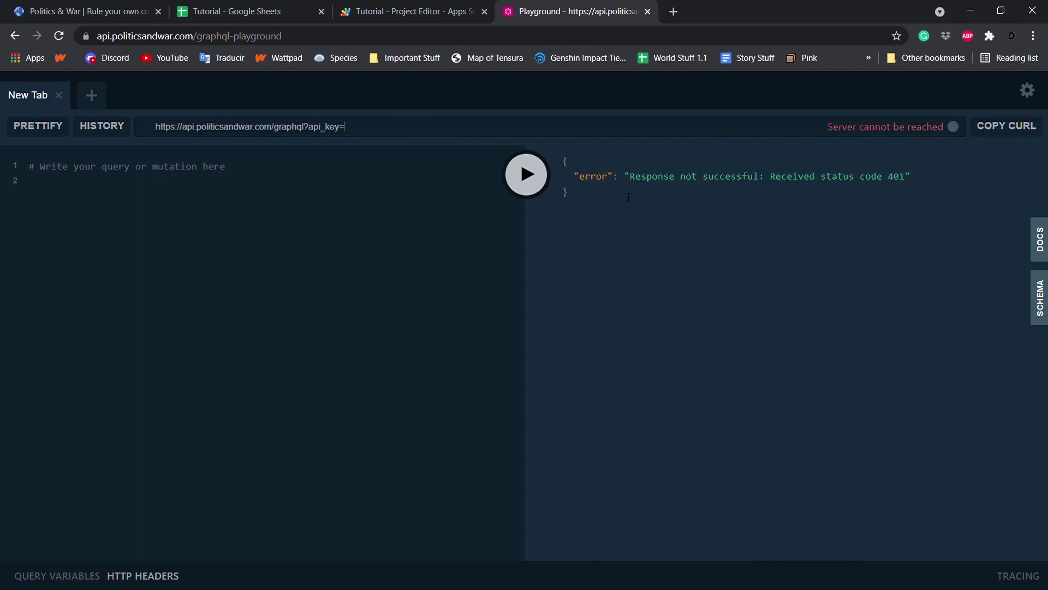
pyautogui.hotkey('ctrl', 'v')
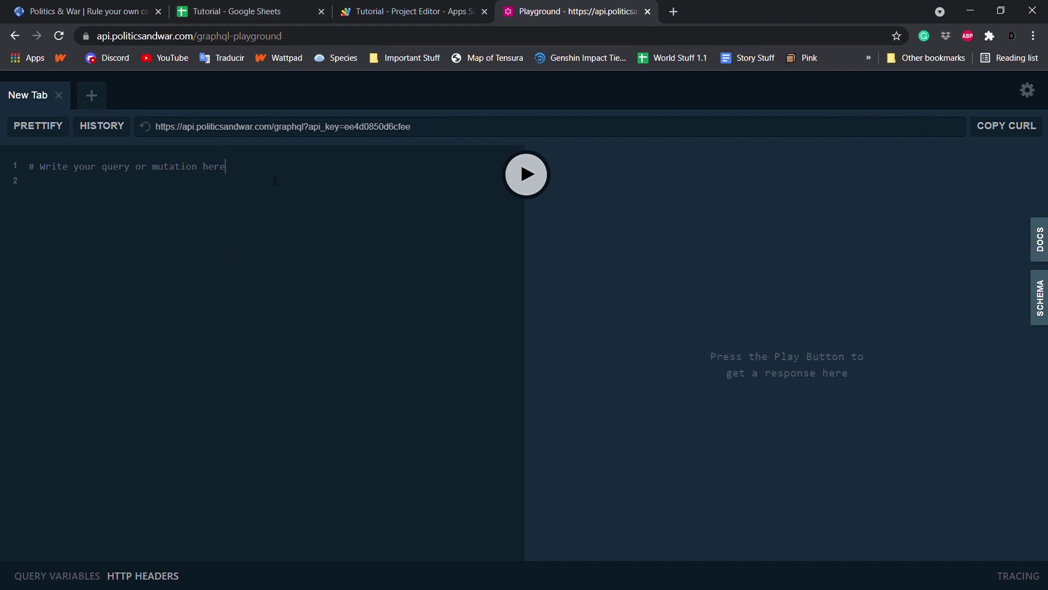
# - Replace the editor placeholder with the pasted alliance 9106 nations query, then start a new browser tab
pyautogui.moveTo(226, 166); pyautogui.dragTo(22, 173)
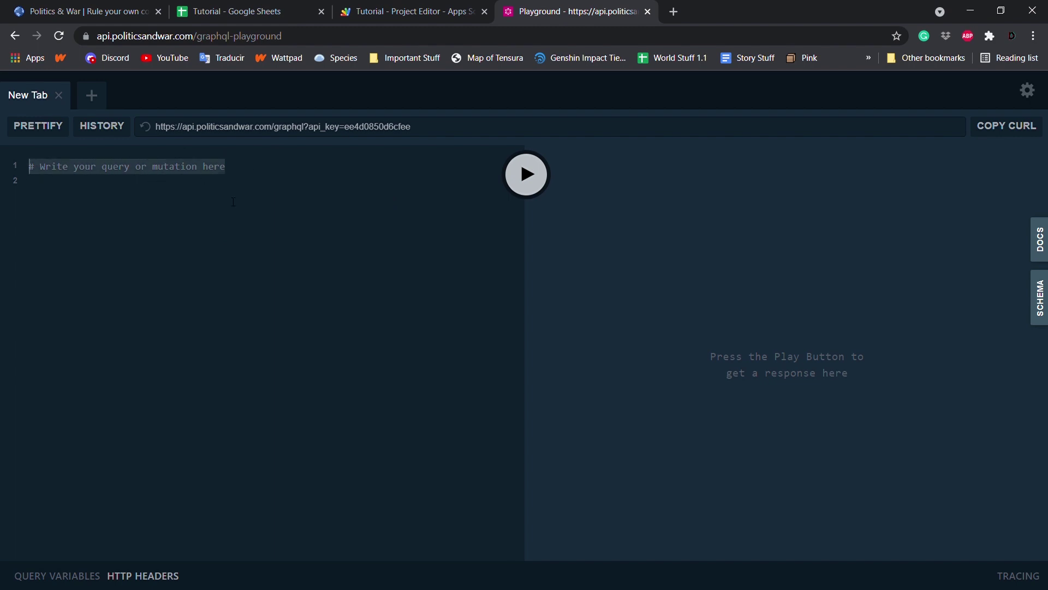
pyautogui.click(151, 186)
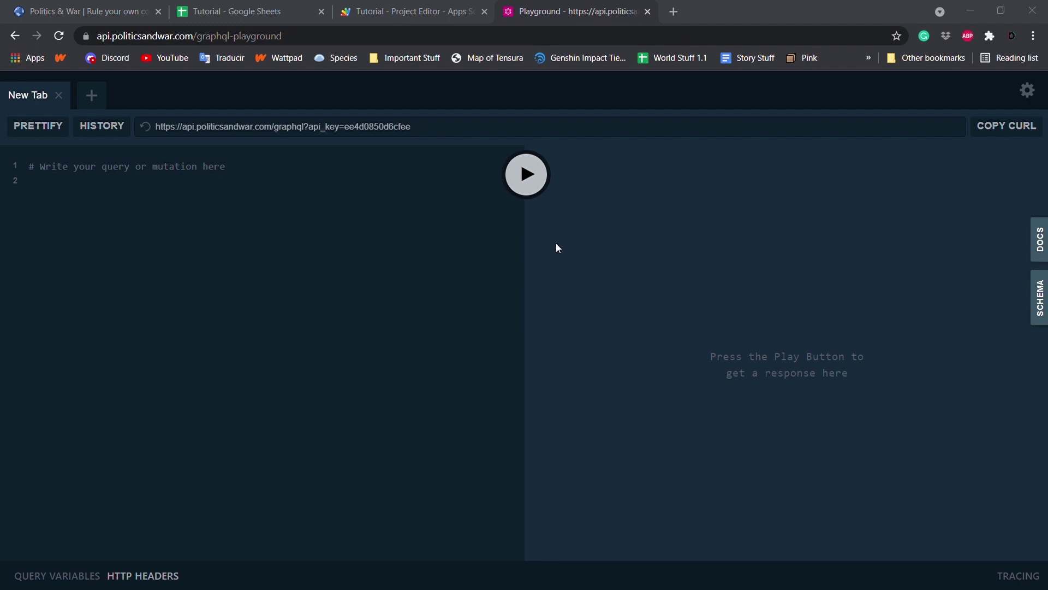
pyautogui.click(504, 236)
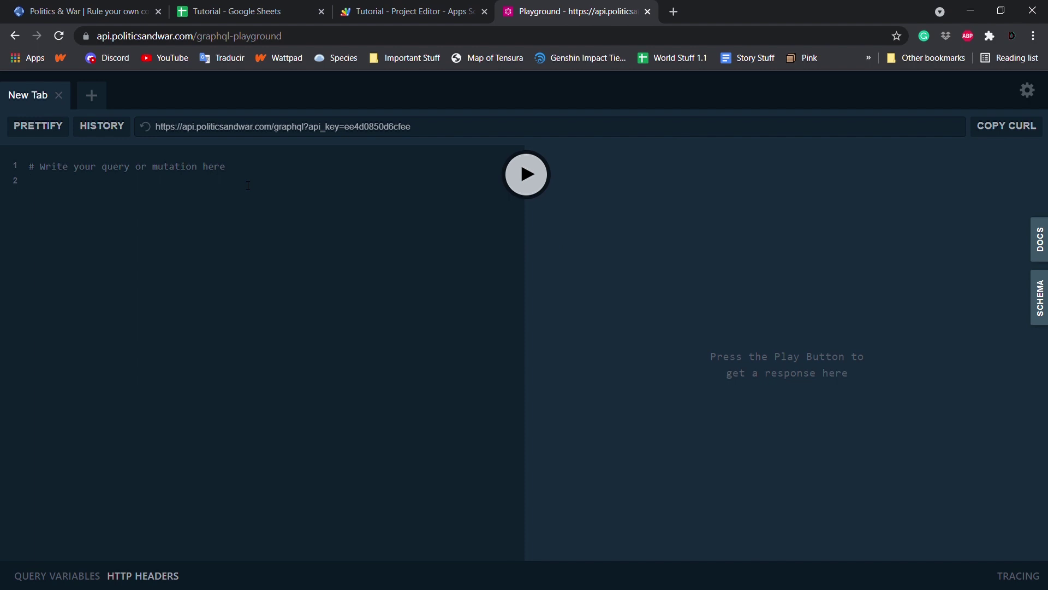
pyautogui.hotkey('ctrl', 'a')
pyautogui.hotkey('ctrl', 'v')
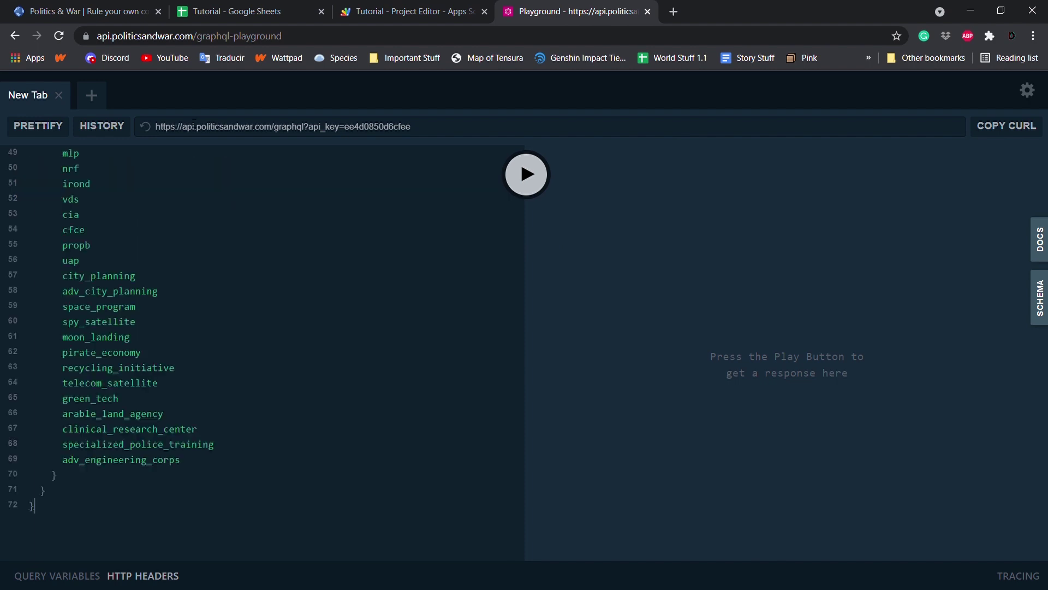
pyautogui.scroll(13, 251, 271)
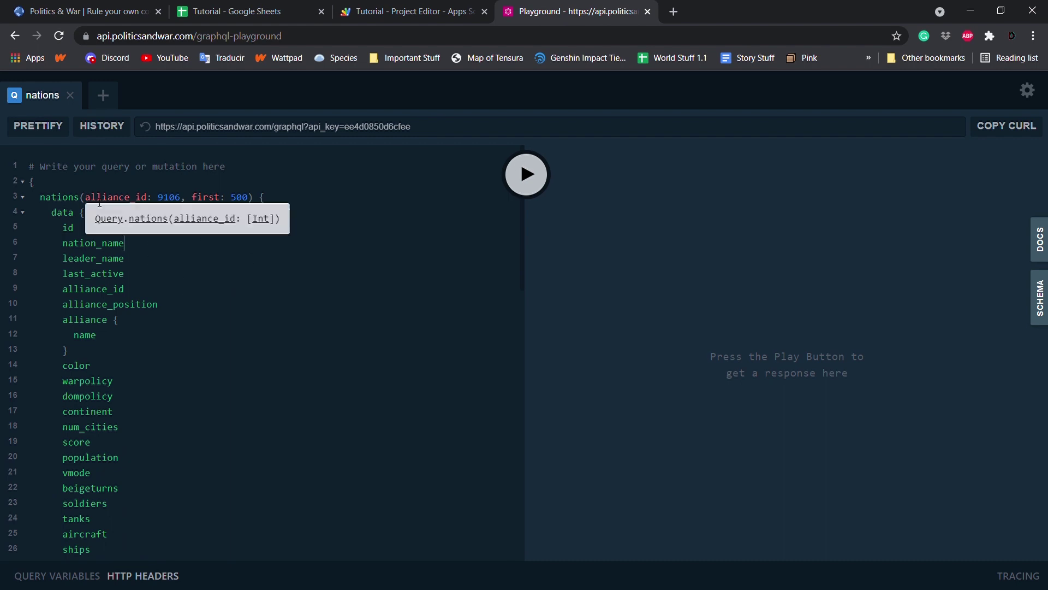
pyautogui.click(180, 243)
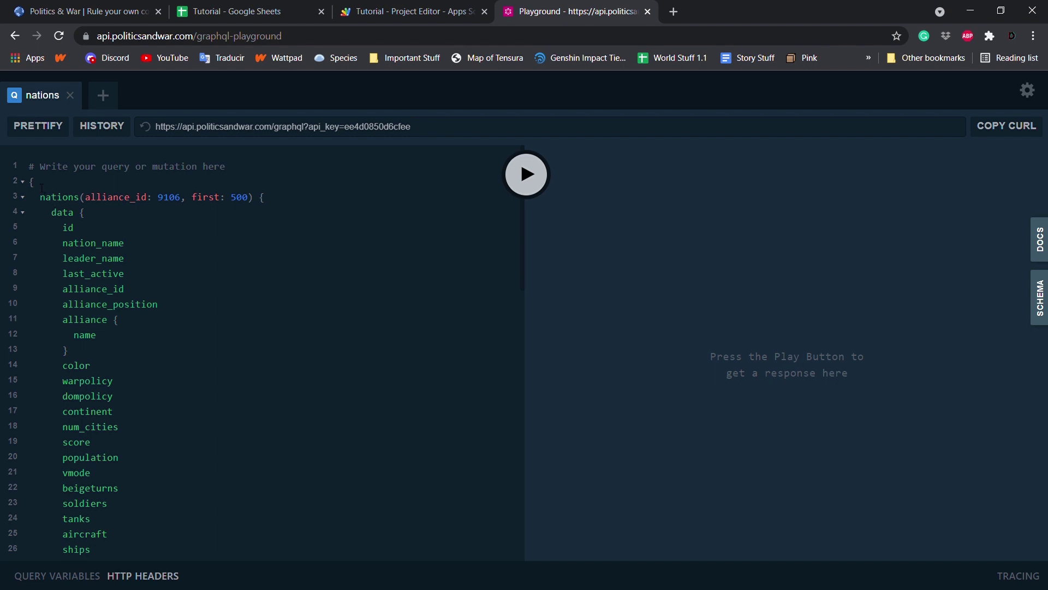
pyautogui.click(674, 11)
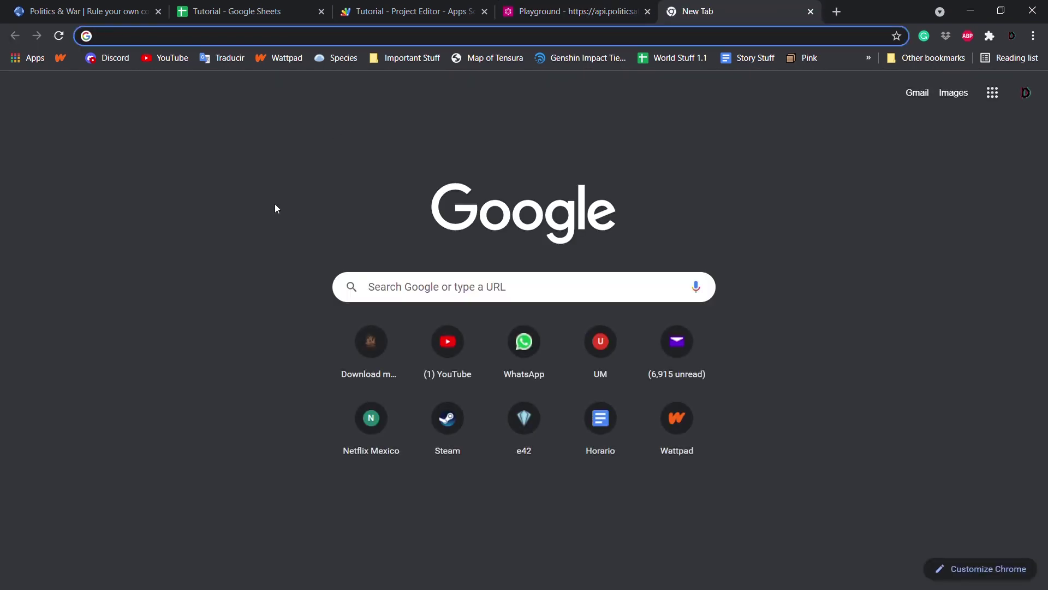
# - Create a blank Google Docs document and type a { at font size 60
pyautogui.write('docs.google.com')
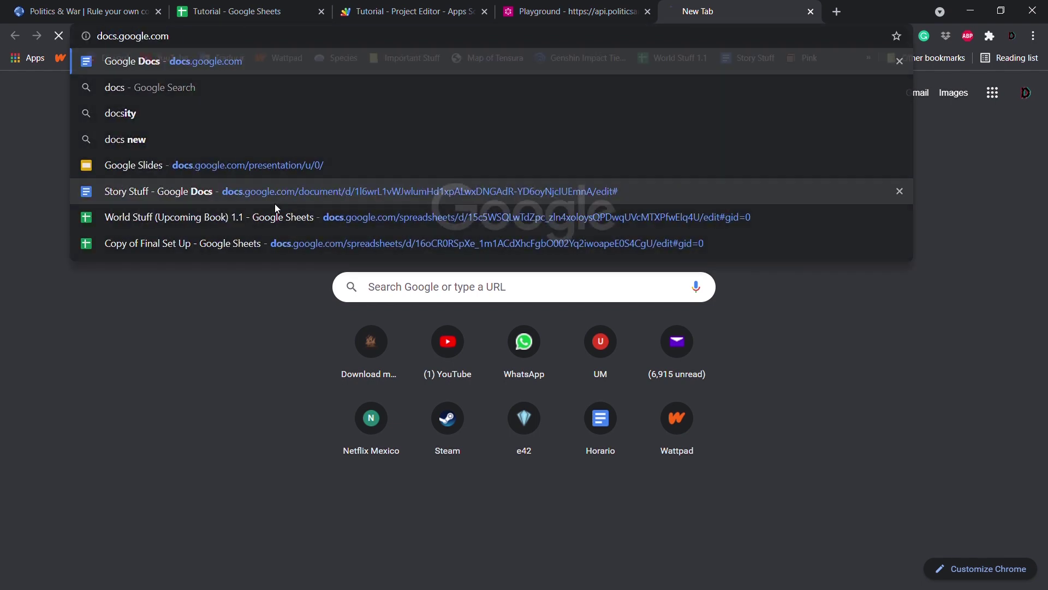
pyautogui.press('Return')
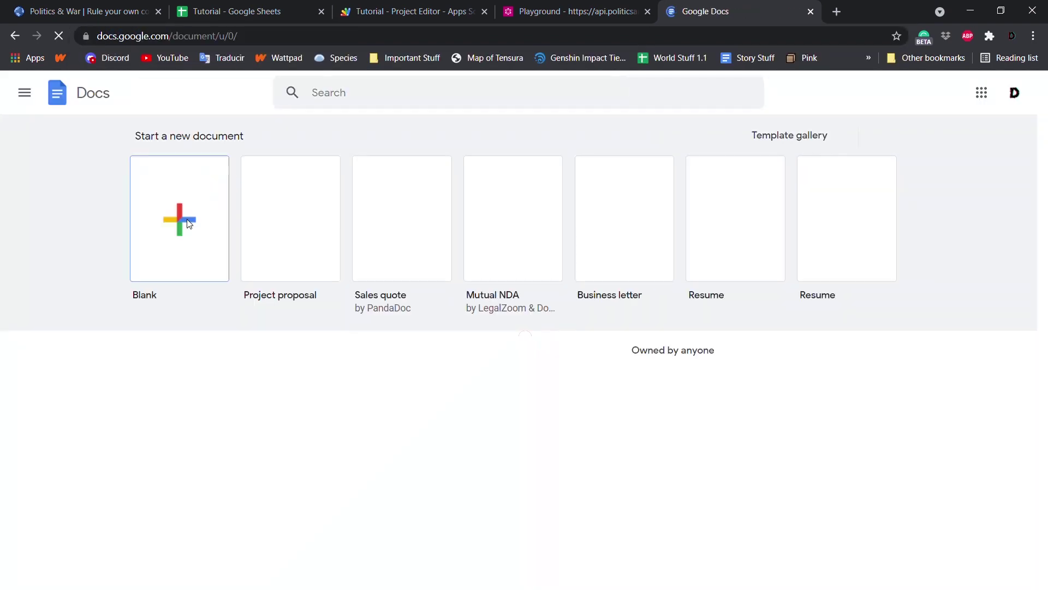
pyautogui.click(226, 224)
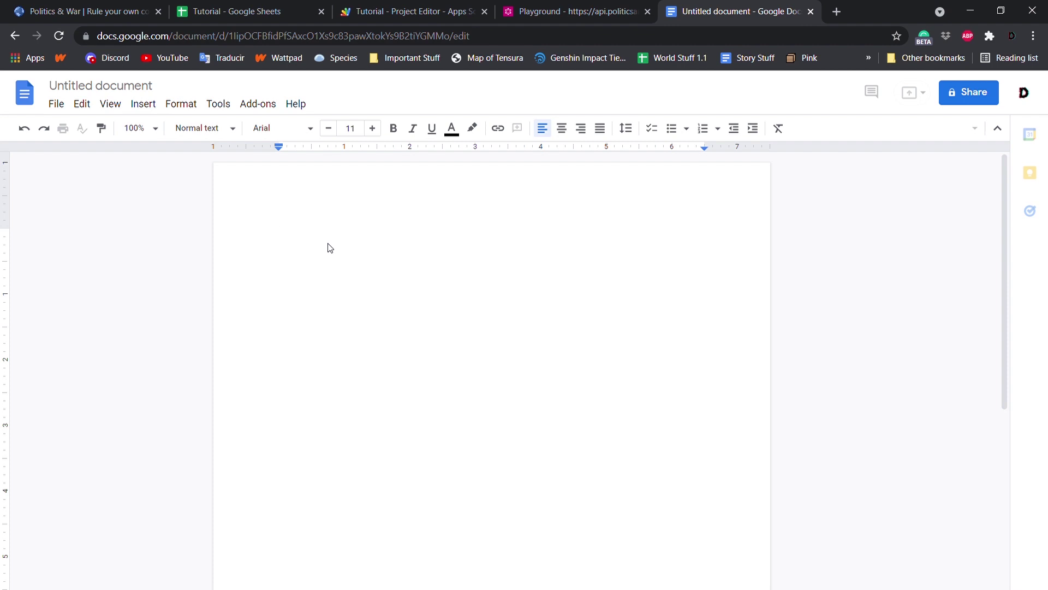
pyautogui.write('{')
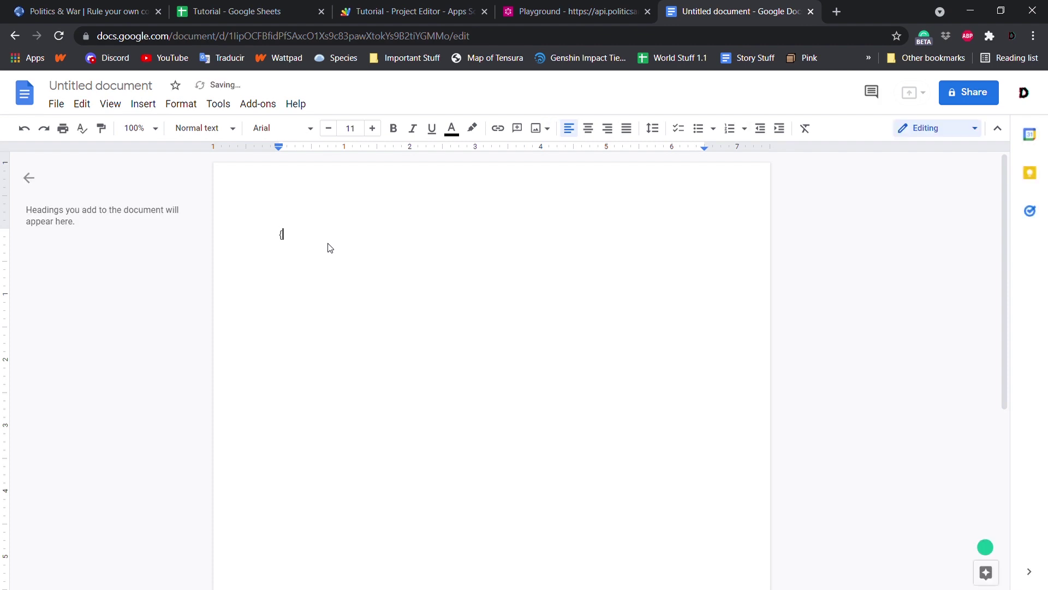
pyautogui.doubleClick(281, 234)
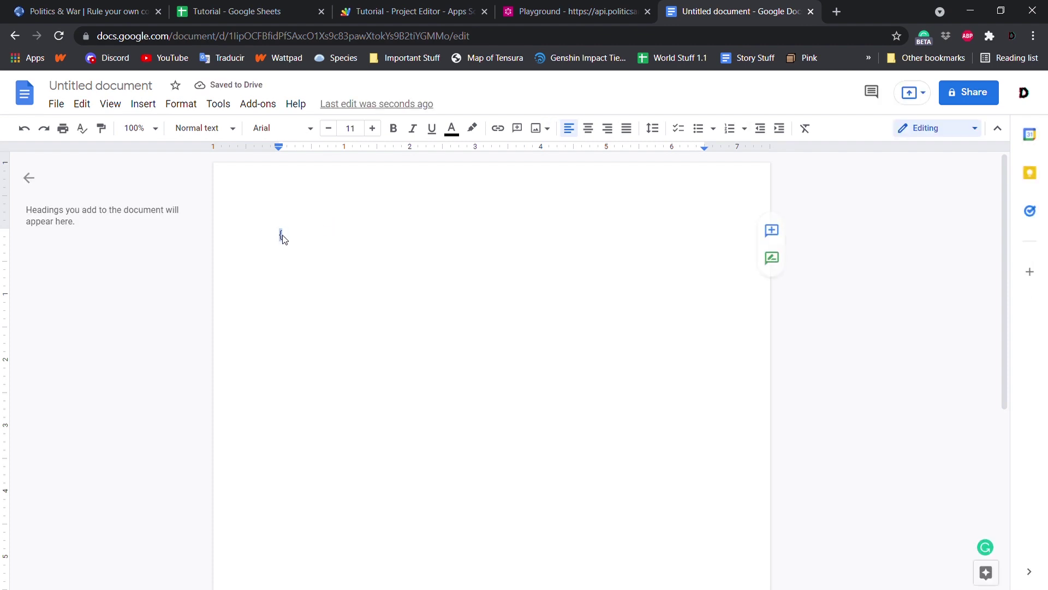
pyautogui.click(357, 129)
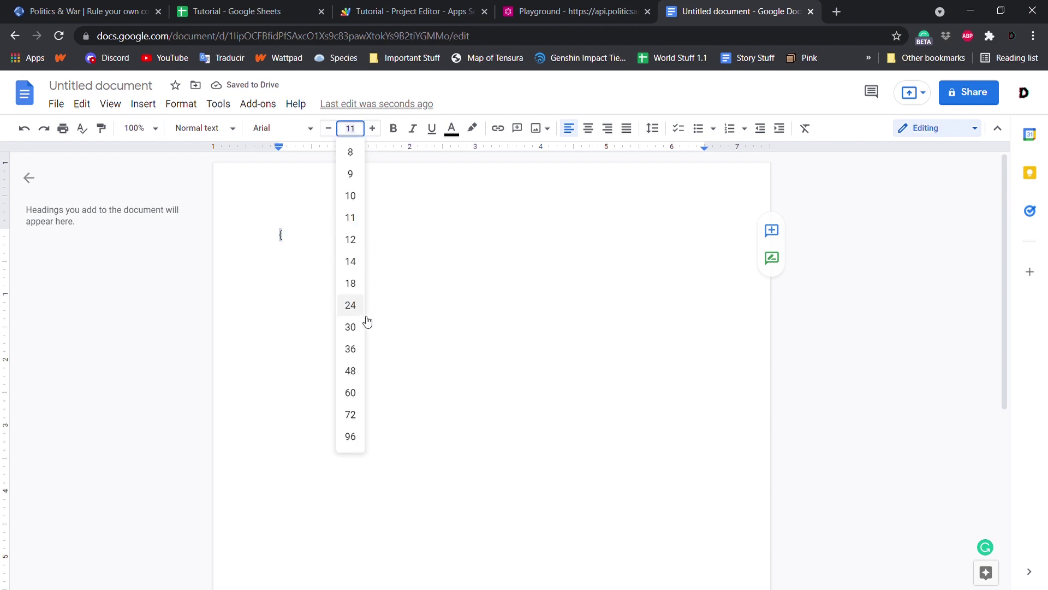
pyautogui.click(351, 393)
pyautogui.click(354, 367)
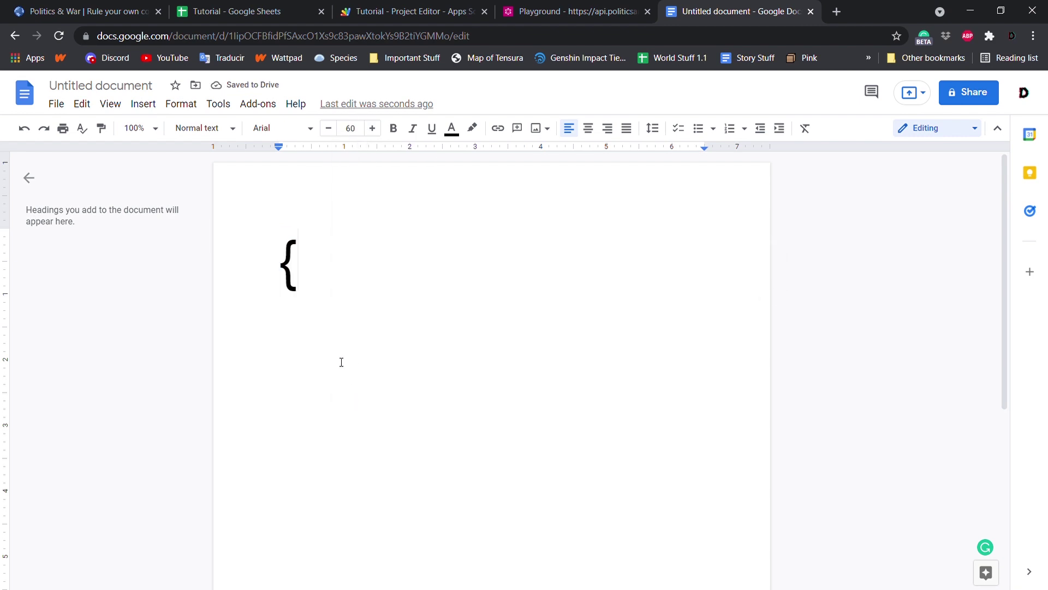
pyautogui.press('Return')
# - Add ( and [ lines, labelled '- curly bracket', '- bracket' and '- squared braket'
pyautogui.write('(')
pyautogui.press('Return')
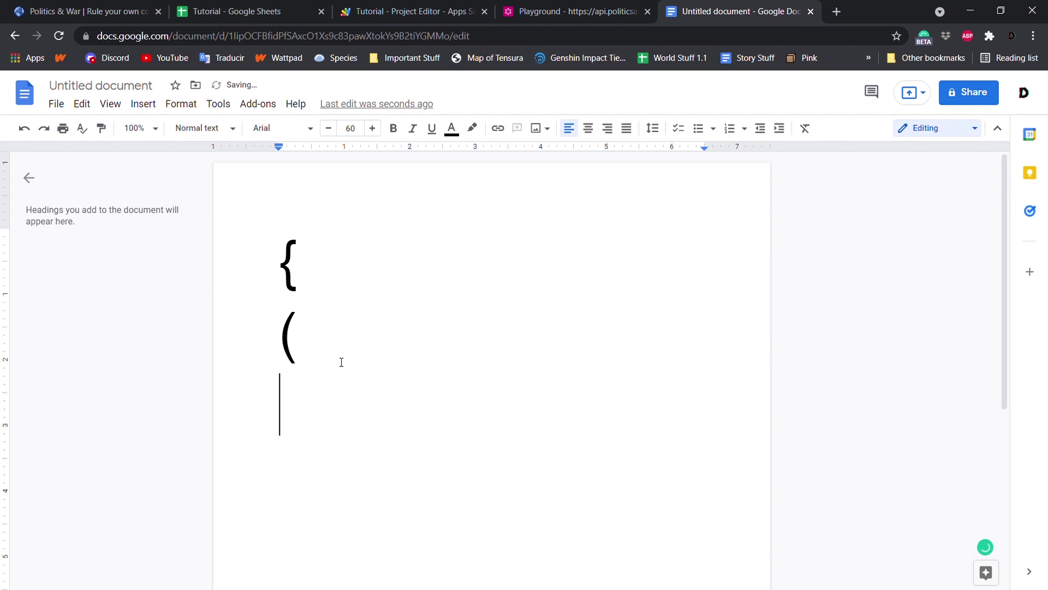
pyautogui.write('[')
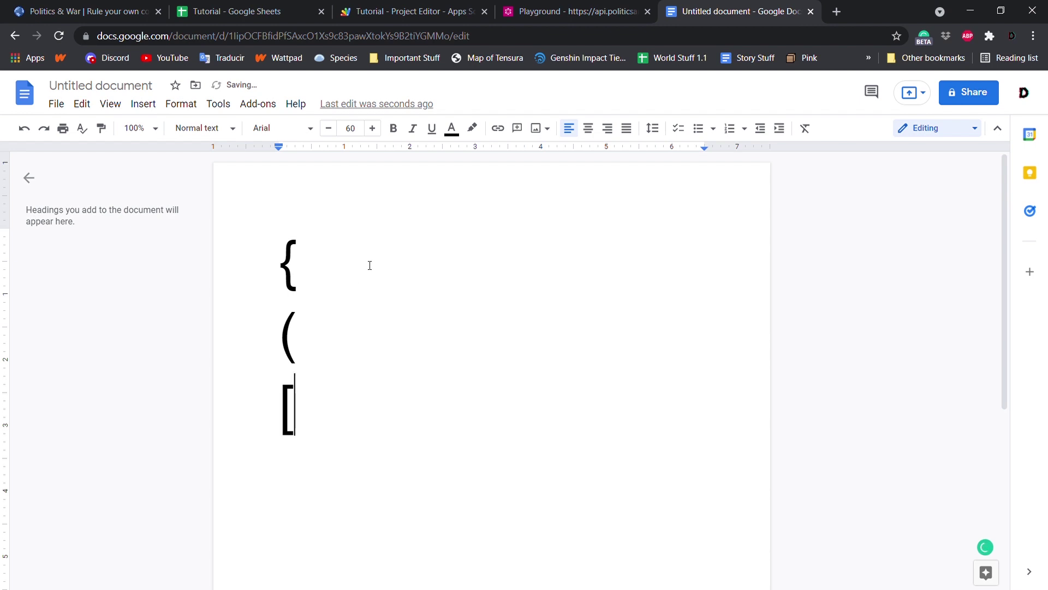
pyautogui.click(368, 265)
pyautogui.write('- curly')
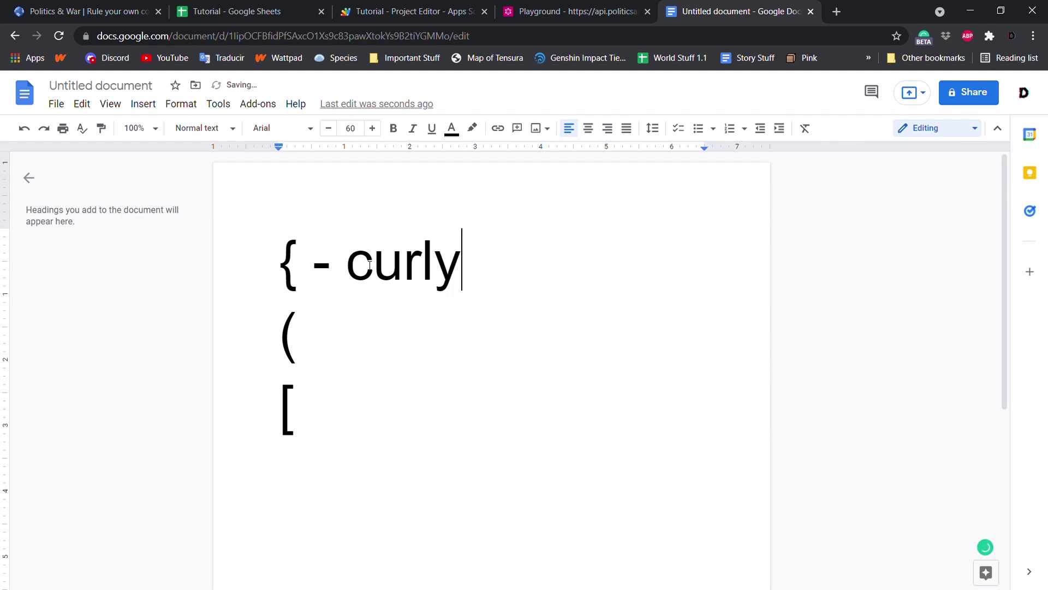
pyautogui.write(' bracket')
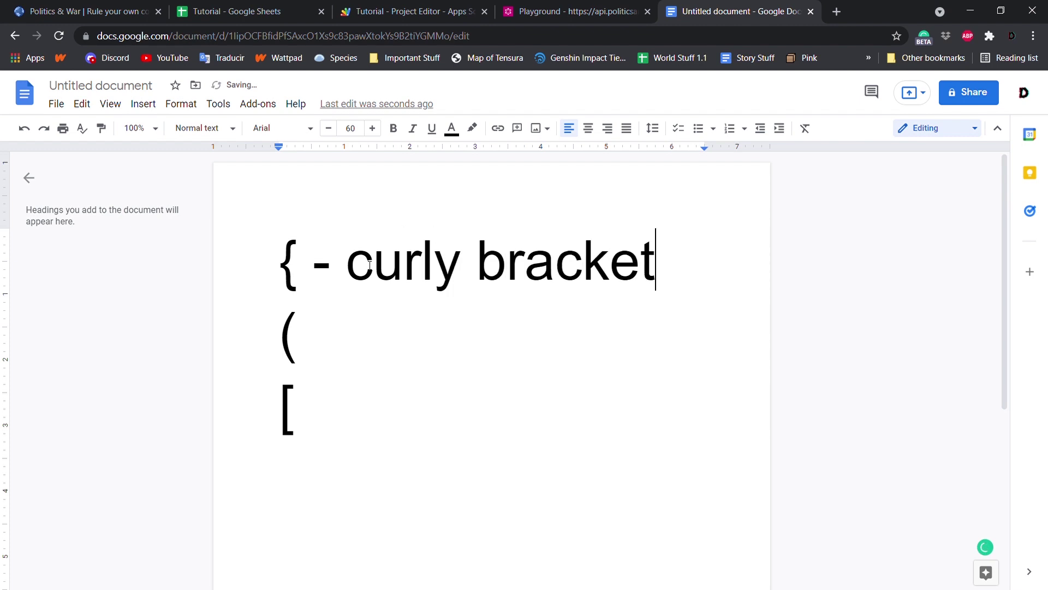
pyautogui.press('Down')
pyautogui.write('- bracket')
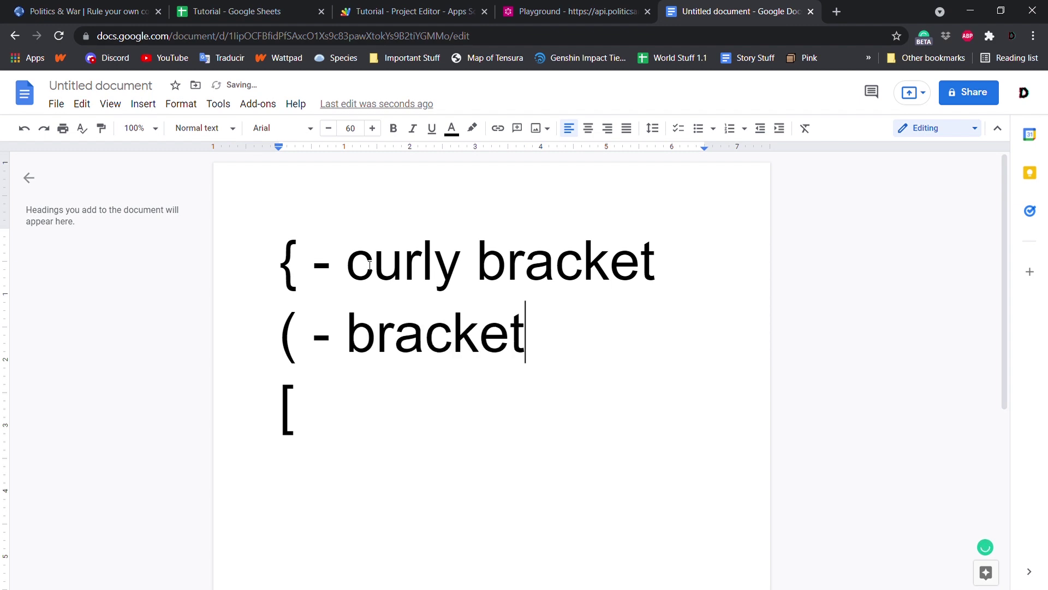
pyautogui.press('Down')
pyautogui.write('- squared')
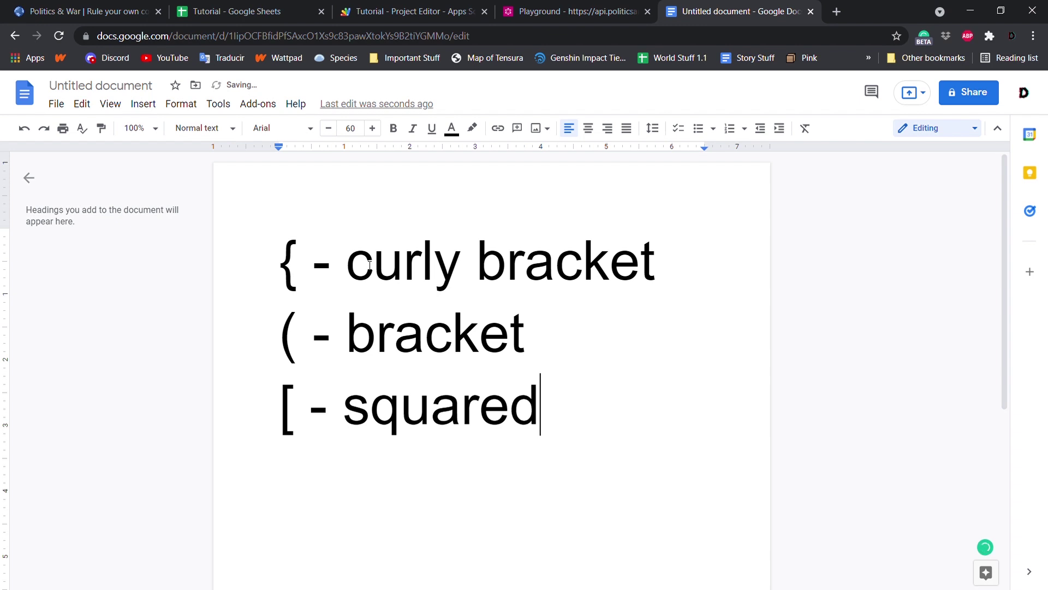
pyautogui.write(' braket')
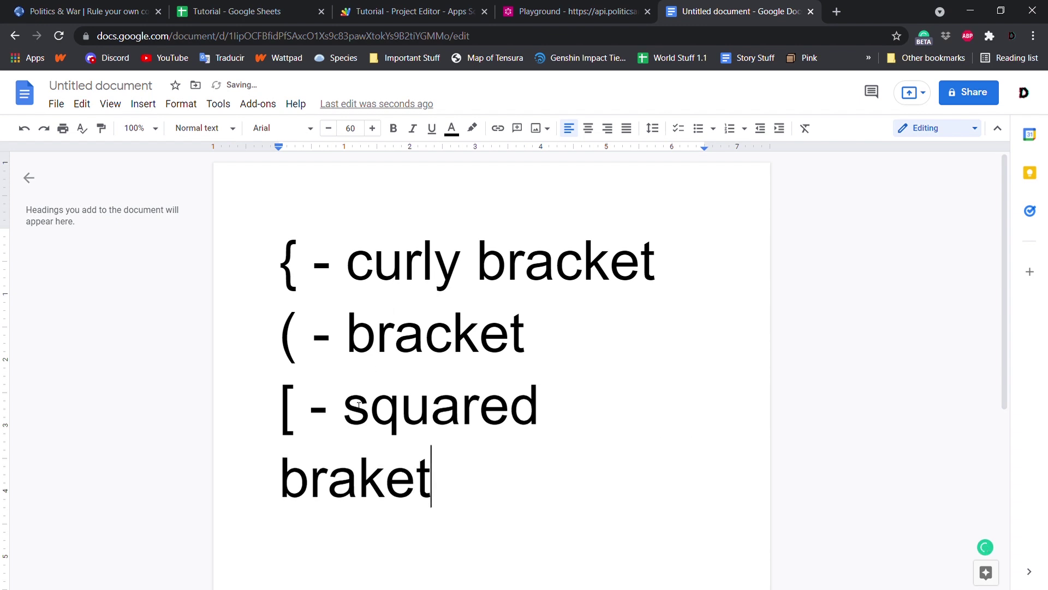
# - Shrink 'squared braket' to font size 48 and return to the GraphQL Playground
pyautogui.moveTo(343, 406); pyautogui.dragTo(443, 480)
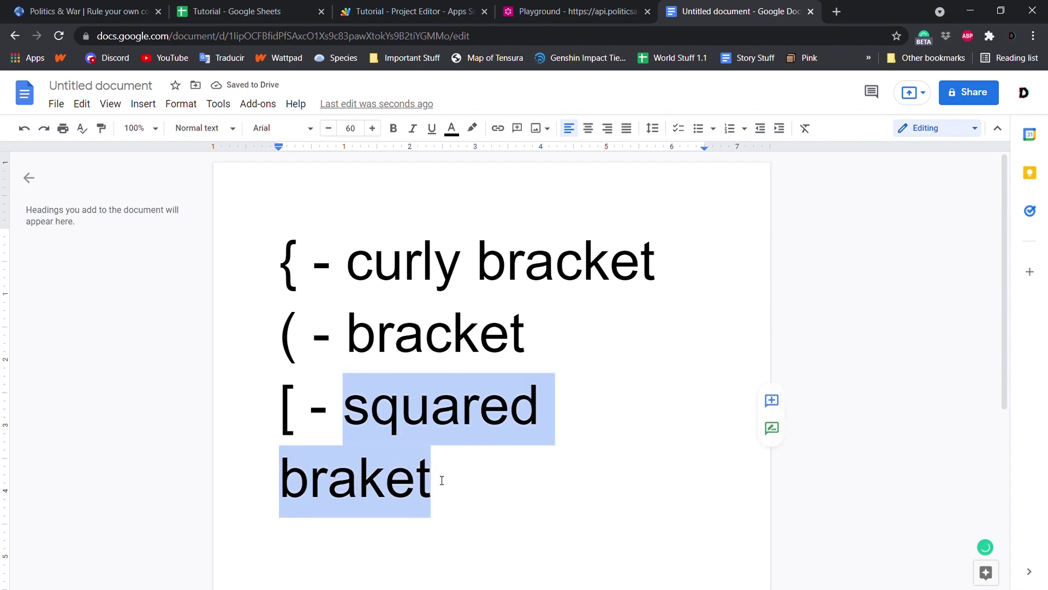
pyautogui.click(350, 129)
pyautogui.click(350, 370)
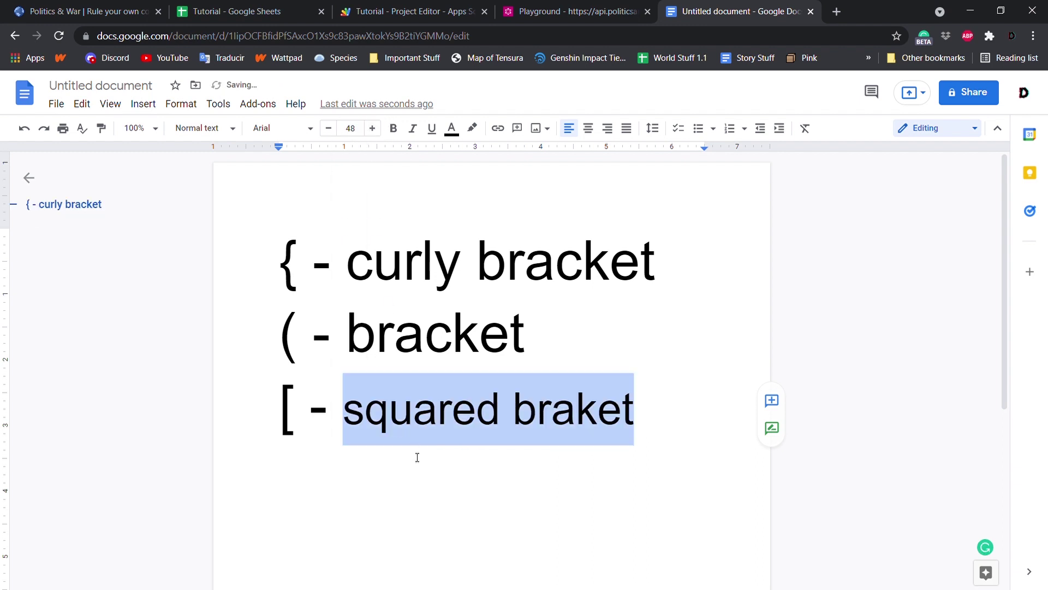
pyautogui.click(413, 410)
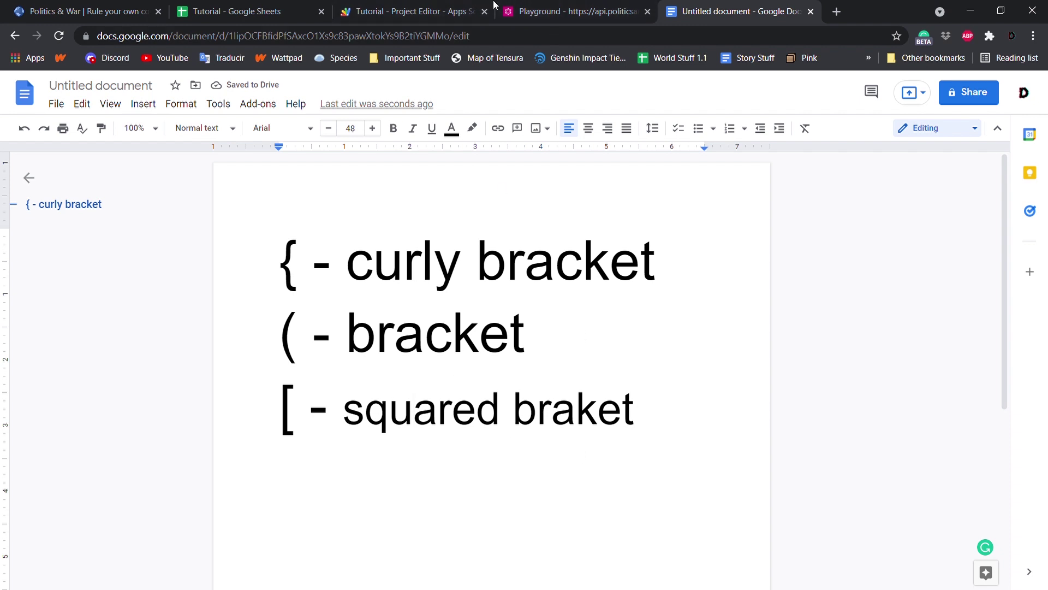
pyautogui.click(544, 8)
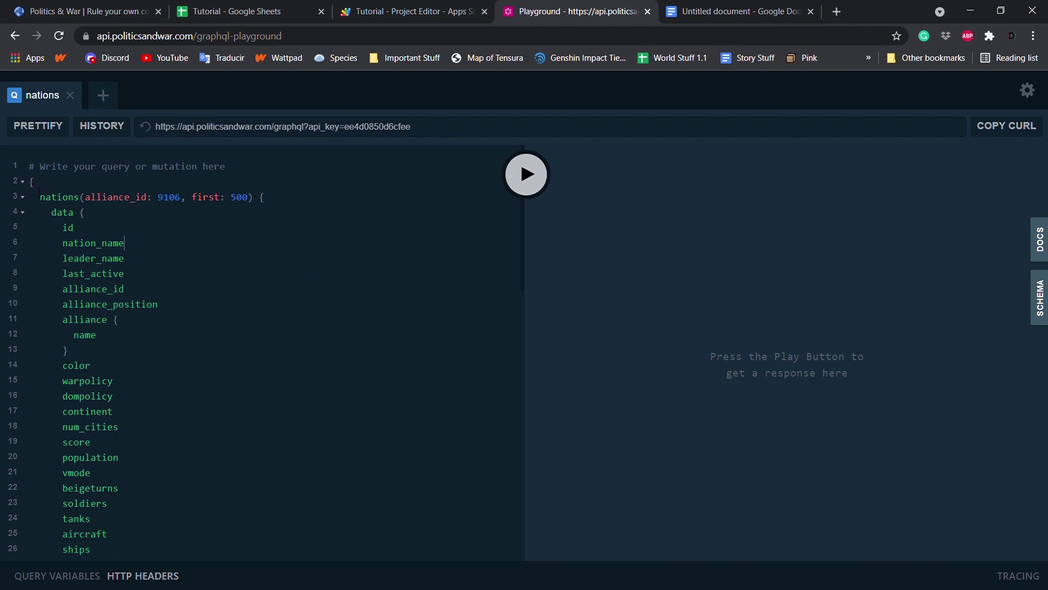
# - Add a query tab and paste the nations tab's full api_key endpoint URL into it
pyautogui.click(104, 96)
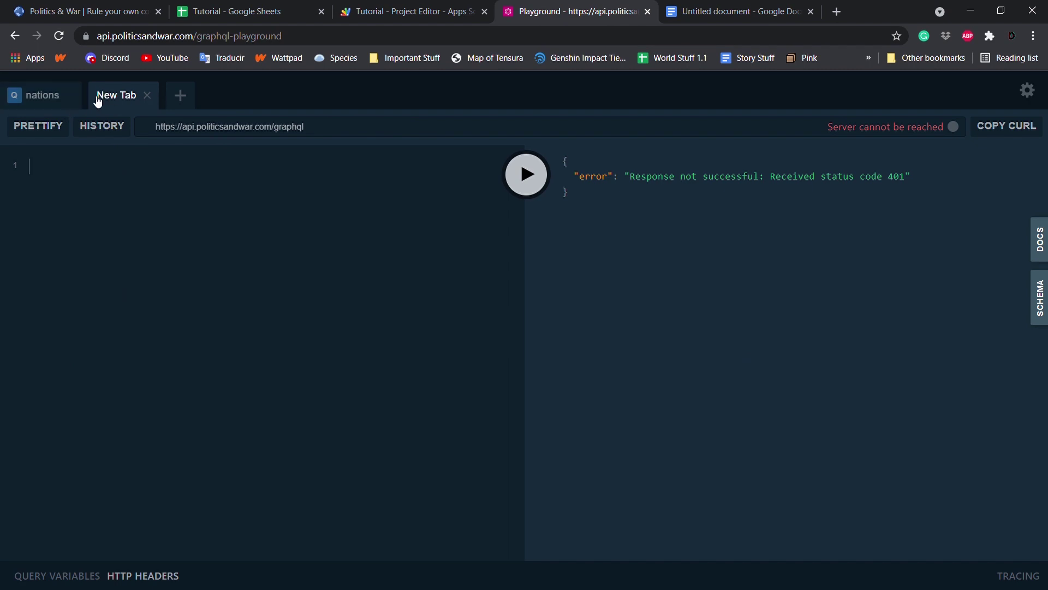
pyautogui.click(50, 96)
pyautogui.doubleClick(324, 126)
pyautogui.tripleClick(332, 129)
pyautogui.hotkey('ctrl', 'c')
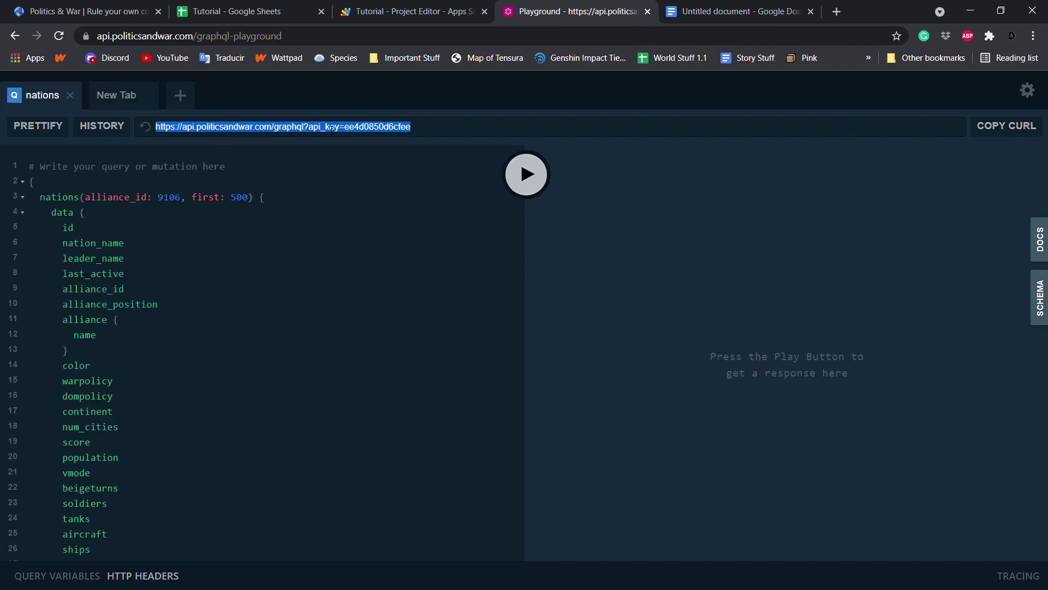
pyautogui.click(105, 95)
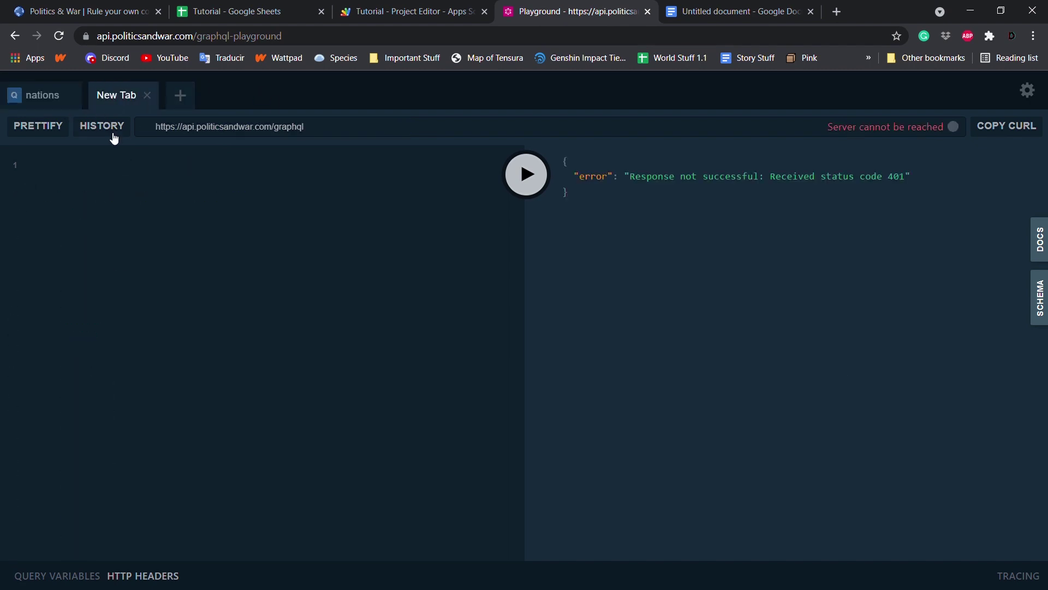
pyautogui.tripleClick(234, 129)
pyautogui.hotkey('ctrl', 'v')
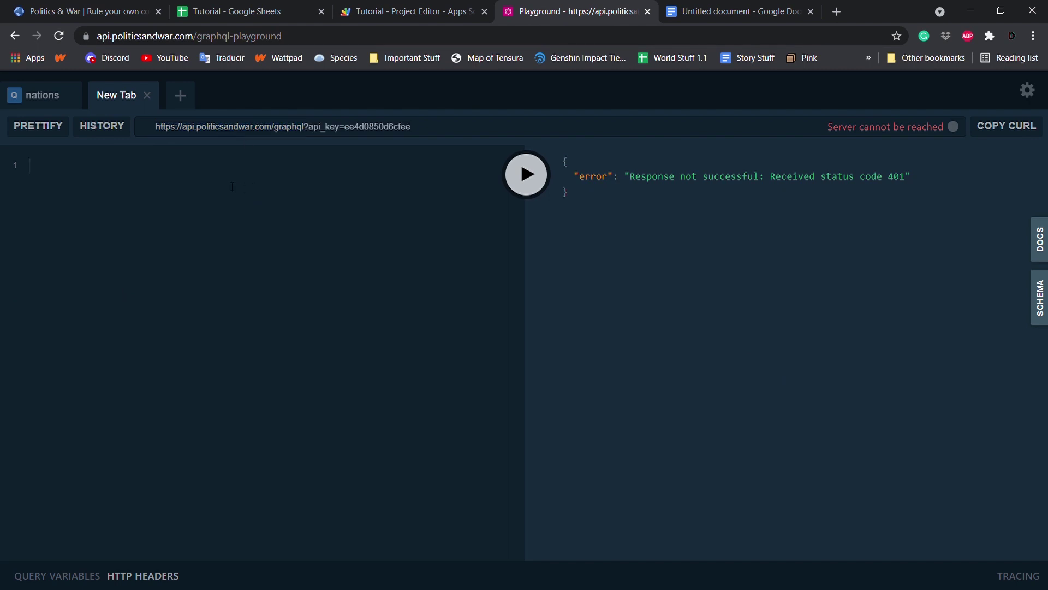
# - Switch between the nations query and the empty new tab to compare them
pyautogui.click(48, 97)
pyautogui.click(124, 97)
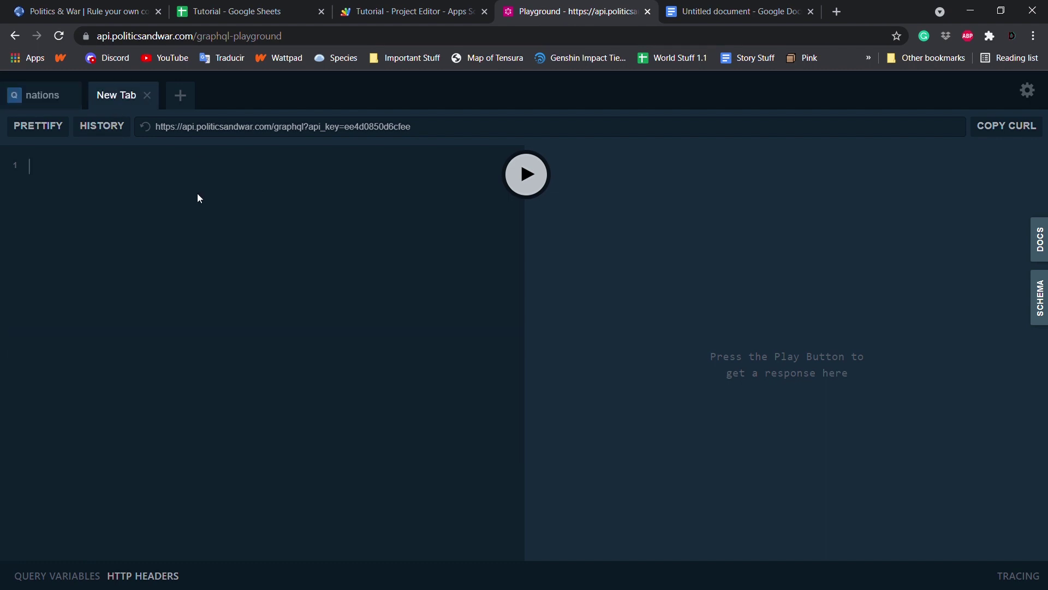
pyautogui.click(53, 95)
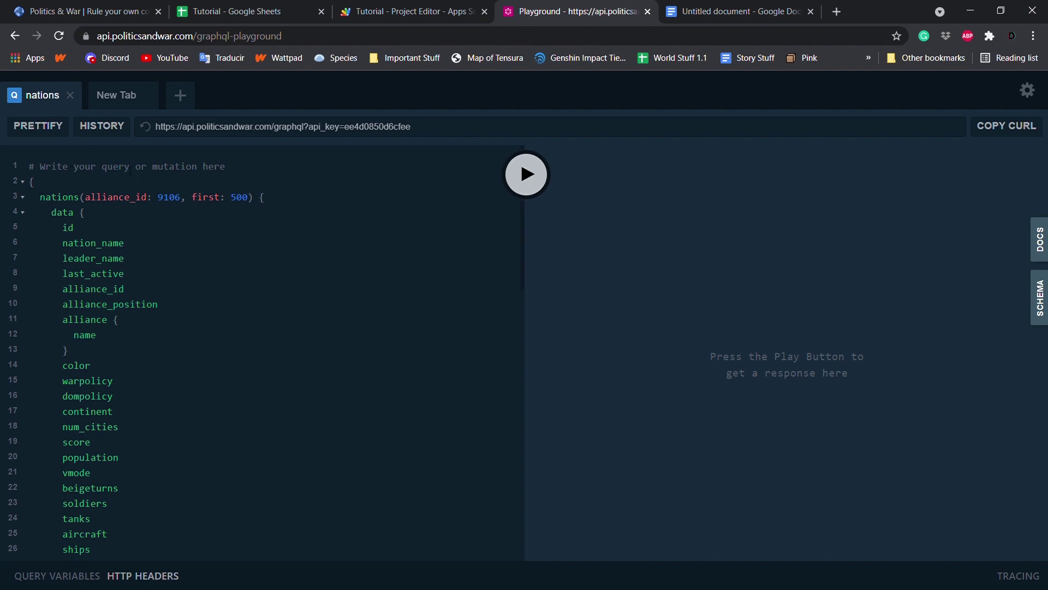
pyautogui.click(131, 102)
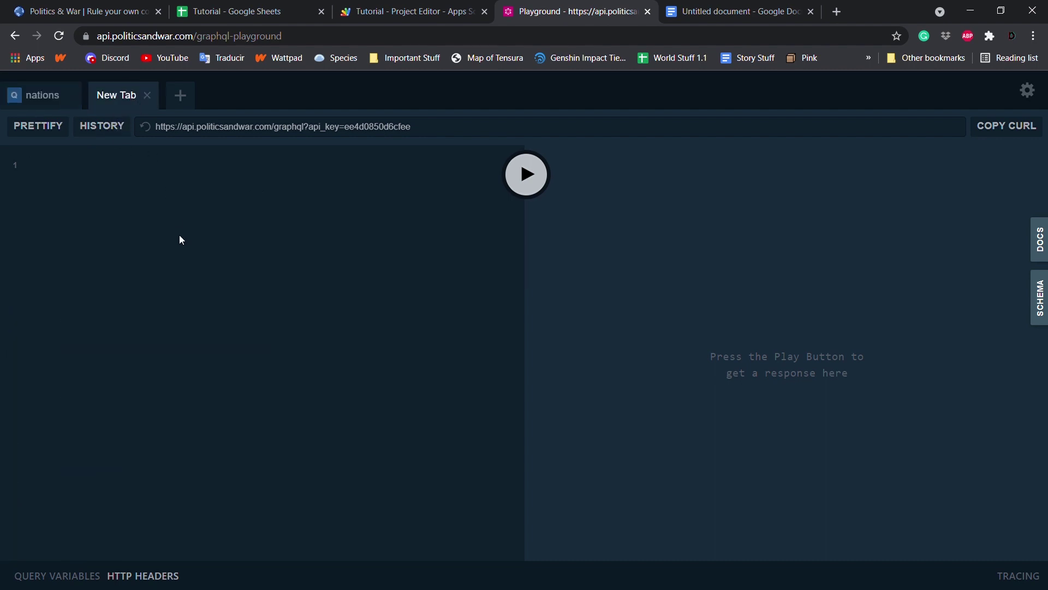
# - Type { nations(alliance_id: 9106, first: 500) { } } with an empty field block
pyautogui.write('{')
pyautogui.press('Return')
pyautogui.write('nation')
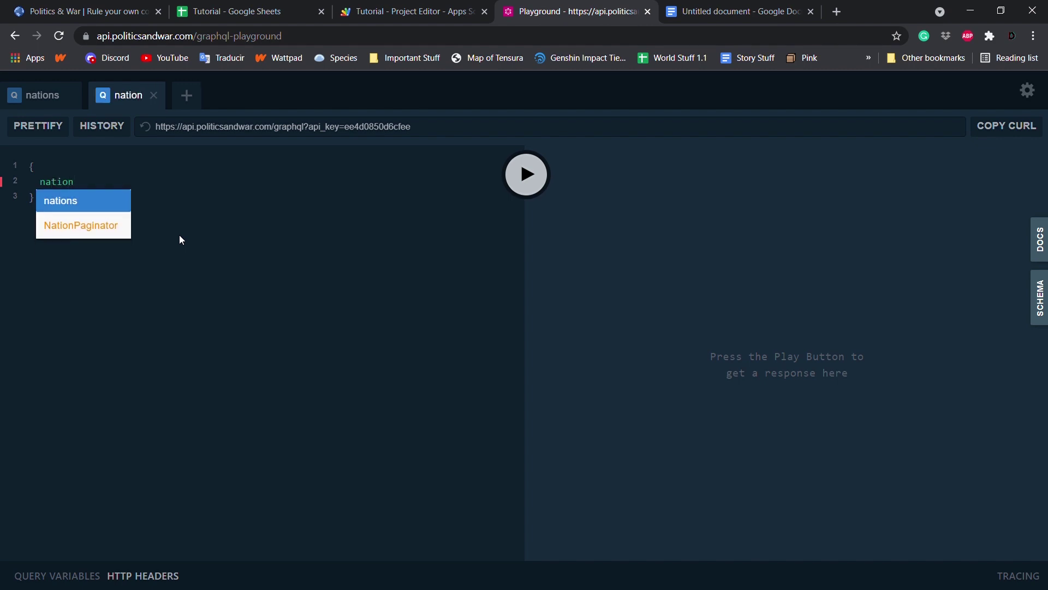
pyautogui.press('Return')
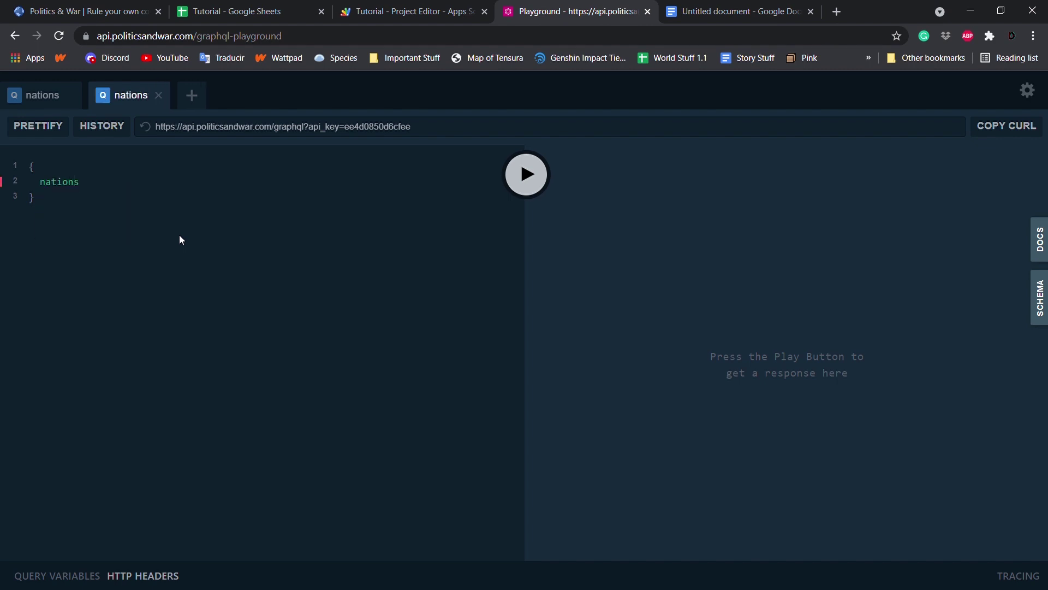
pyautogui.write('(')
pyautogui.write('all')
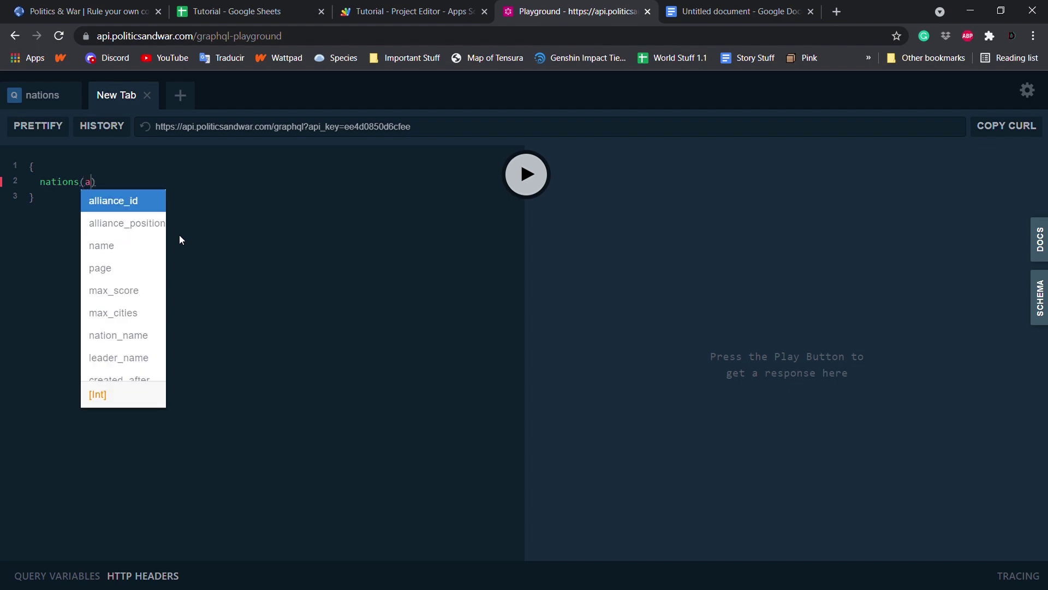
pyautogui.press('Return')
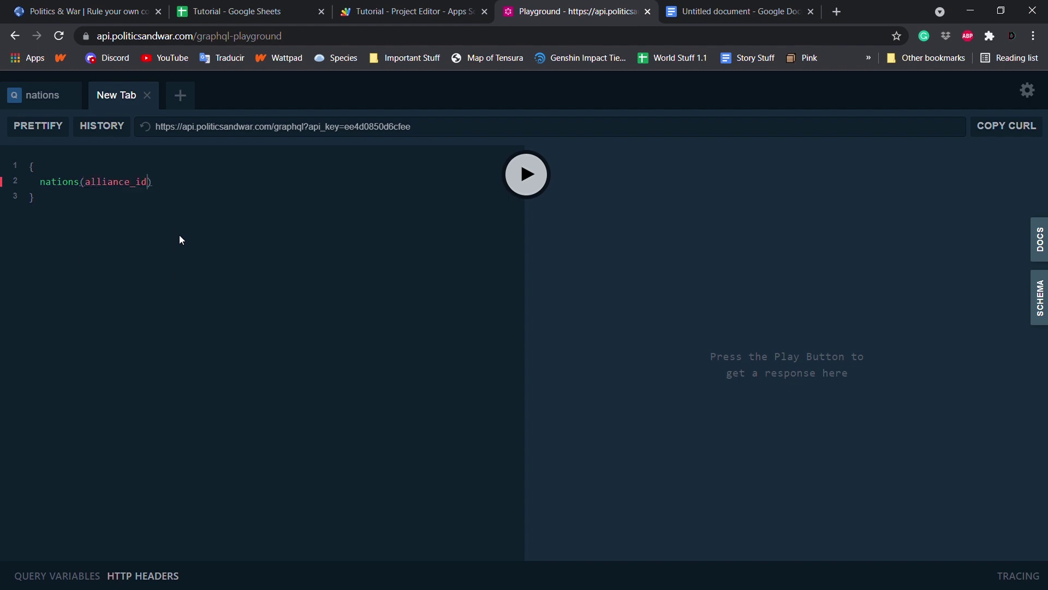
pyautogui.write(':')
pyautogui.write(' 9')
pyautogui.write('106')
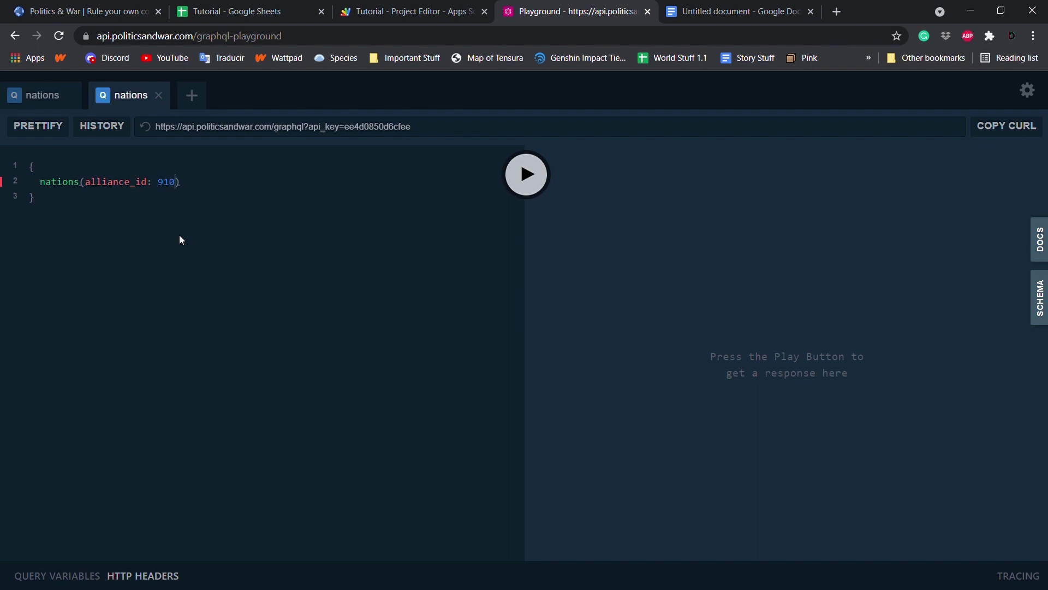
pyautogui.write(', first')
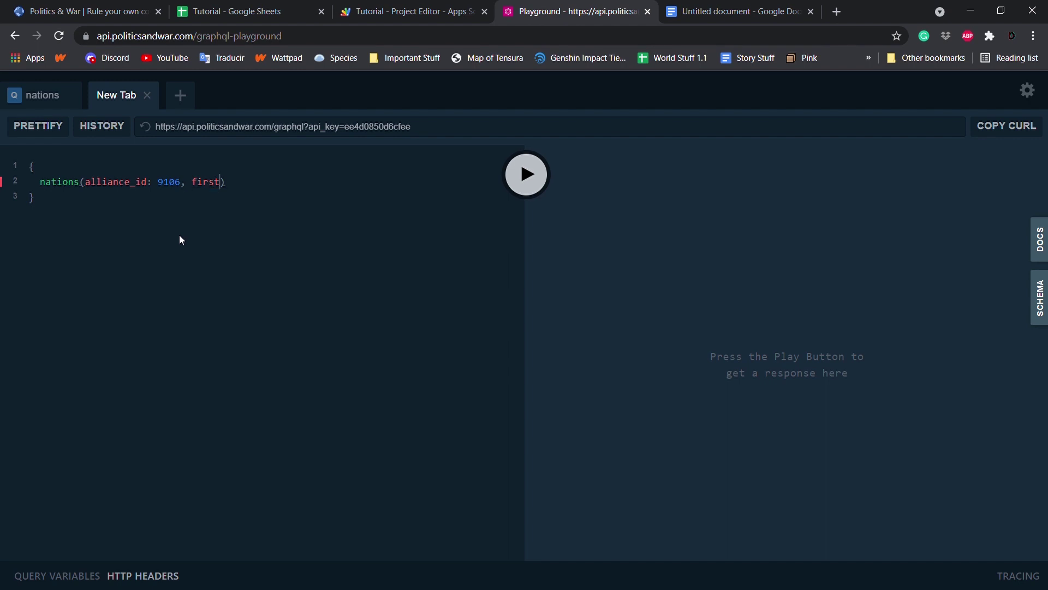
pyautogui.write(': 500')
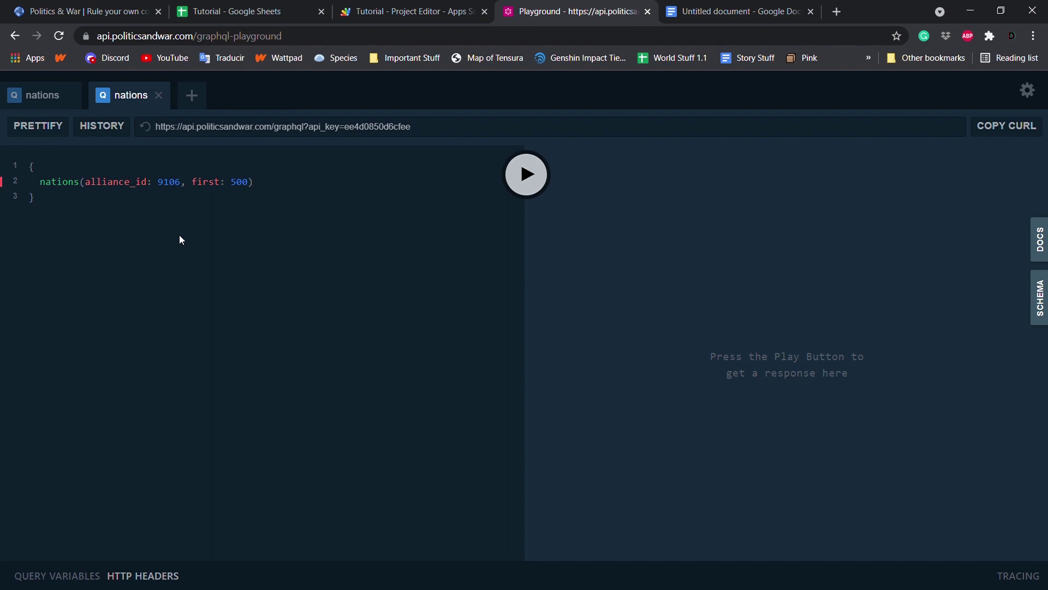
pyautogui.write('{')
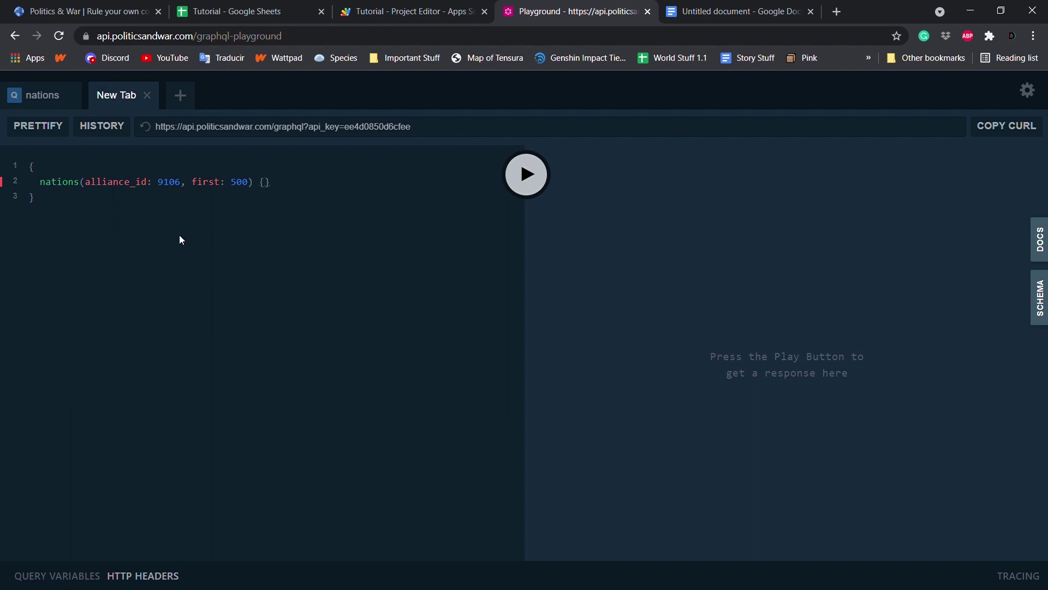
pyautogui.press('Return')
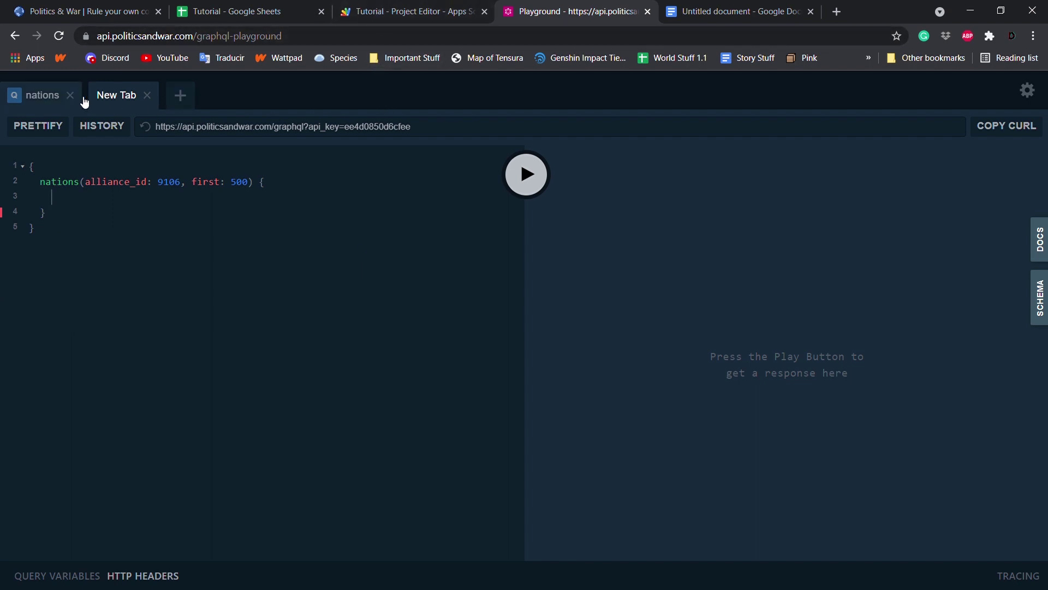
# - Run the nations query to get alliance 9106's JSON nation data, then return to the draft tab
pyautogui.click(46, 98)
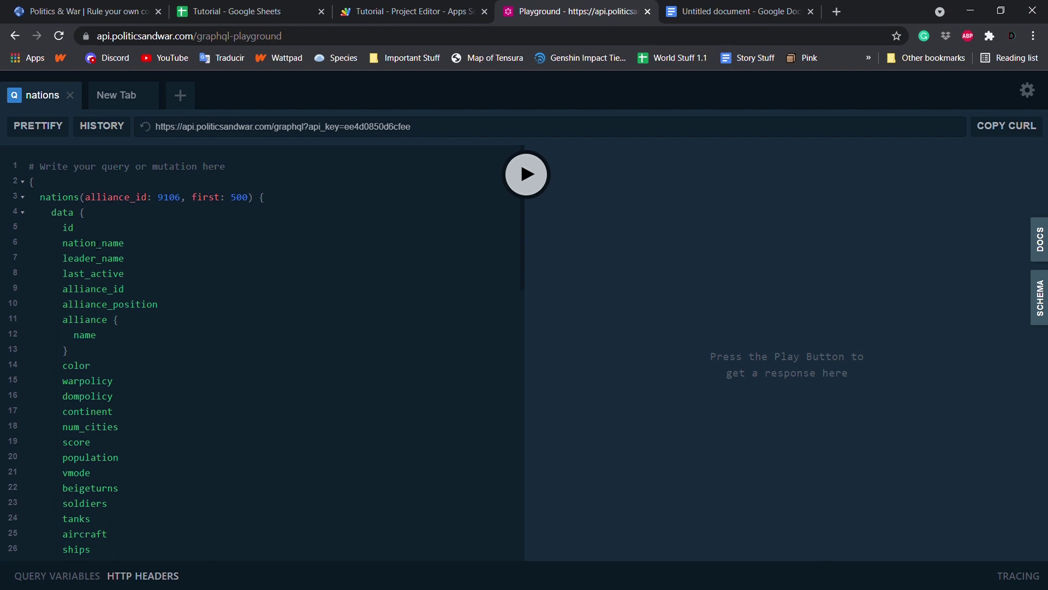
pyautogui.moveTo(97, 244)
pyautogui.click(526, 175)
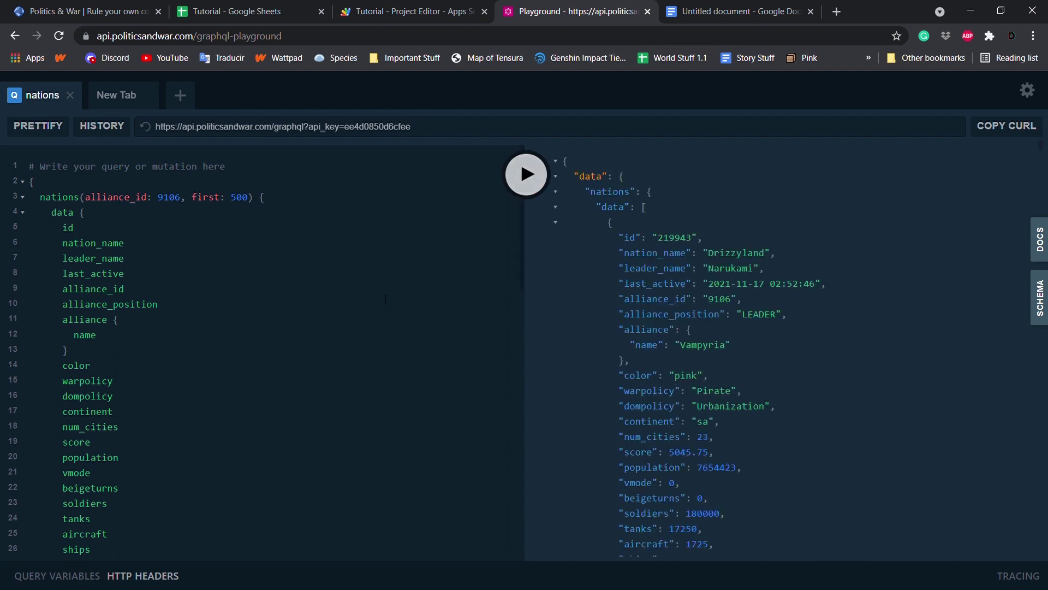
pyautogui.click(732, 11)
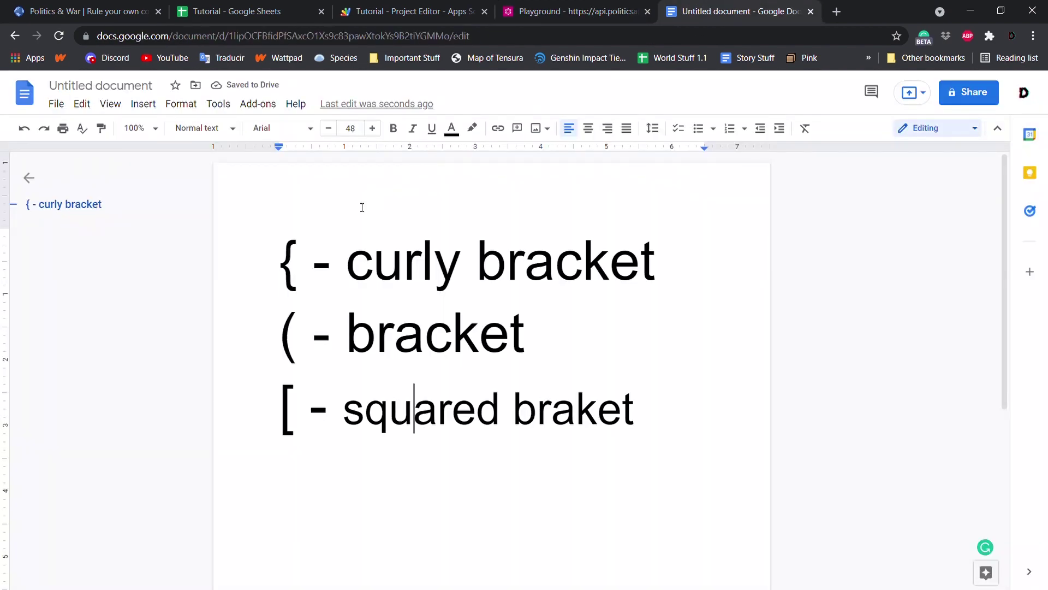
pyautogui.click(571, 11)
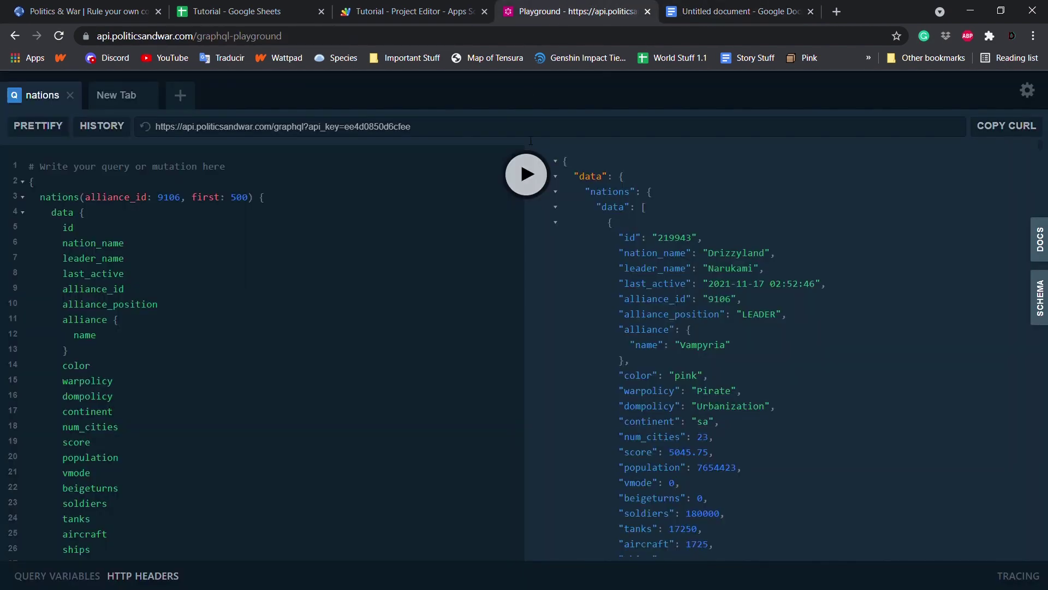
pyautogui.click(123, 94)
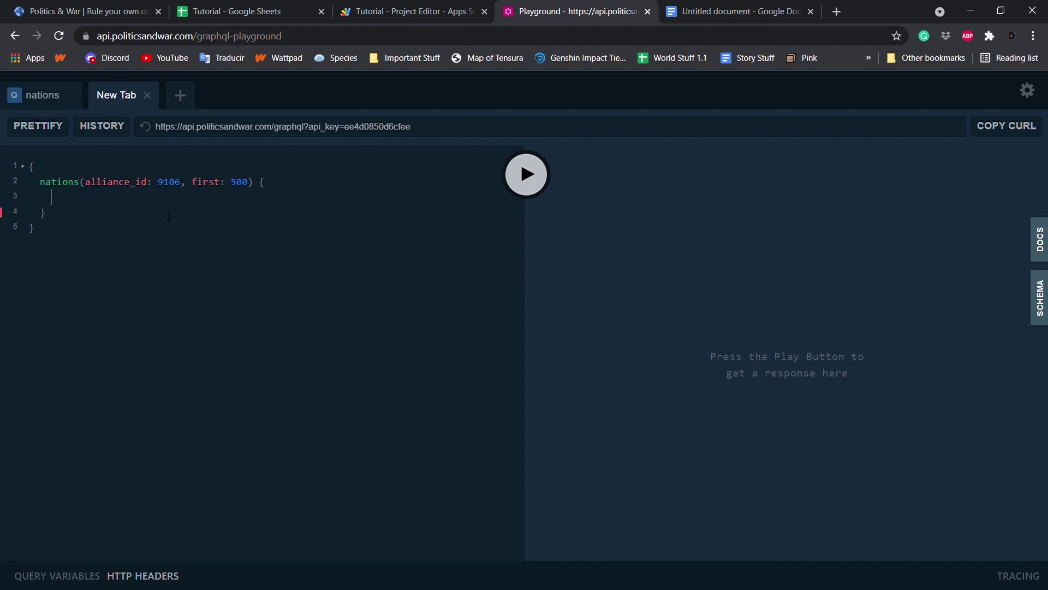
# - Try nati, data and paginatorInfo inside nations, settling on a nation field line
pyautogui.write('nati')
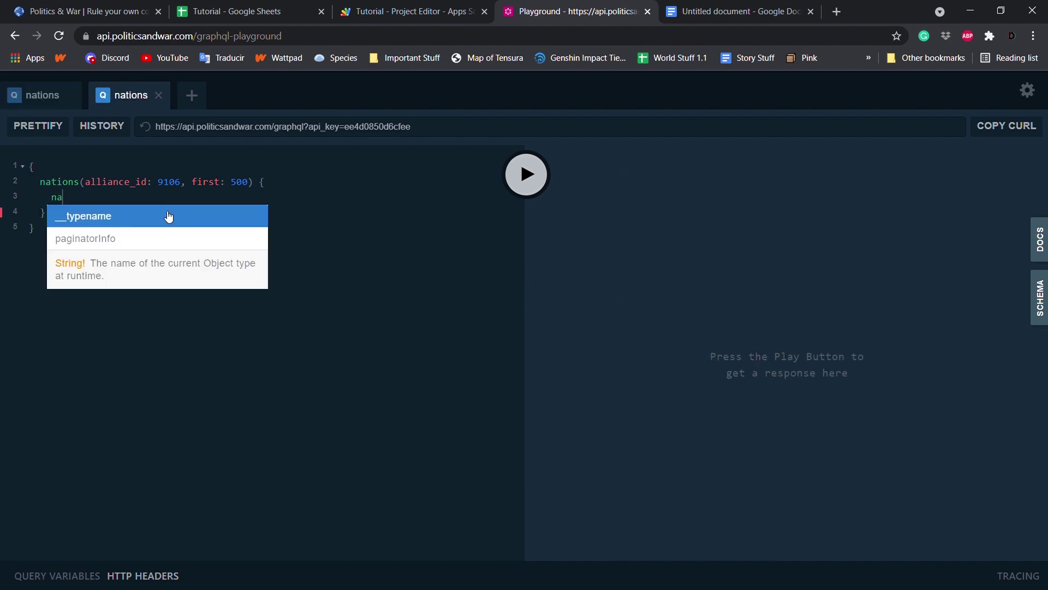
pyautogui.press('BackSpace')
pyautogui.press('BackSpace')
pyautogui.press('BackSpace')
pyautogui.press('BackSpace')
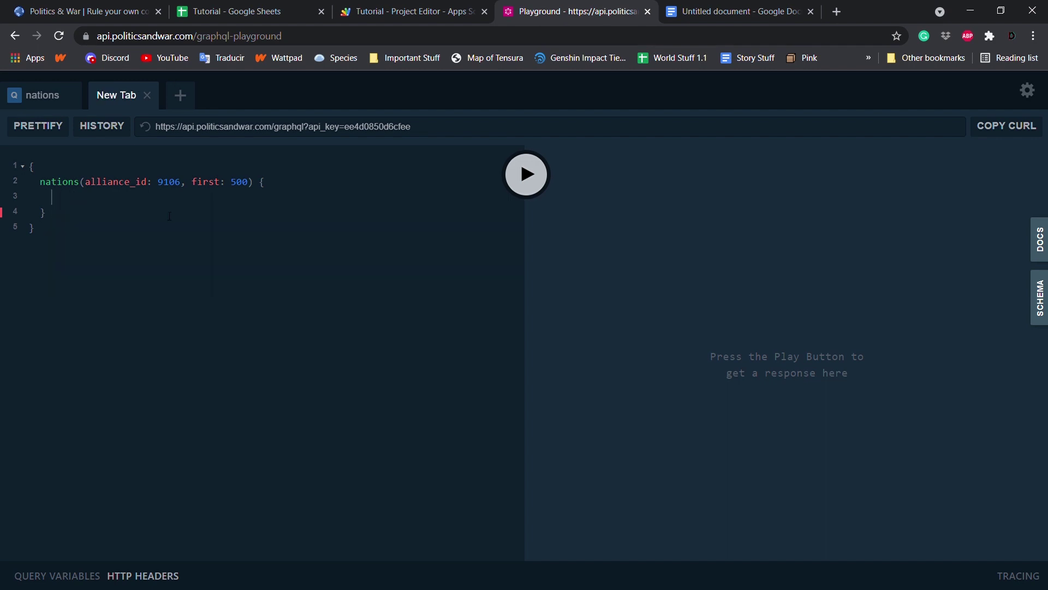
pyautogui.write('data')
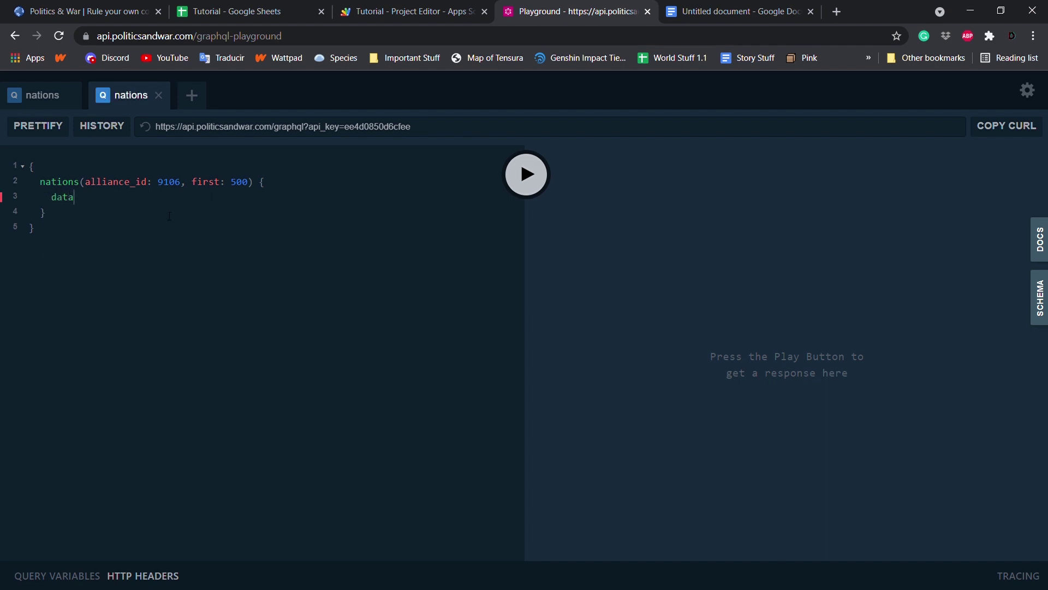
pyautogui.press('BackSpace')
pyautogui.press('BackSpace')
pyautogui.press('BackSpace')
pyautogui.press('BackSpace')
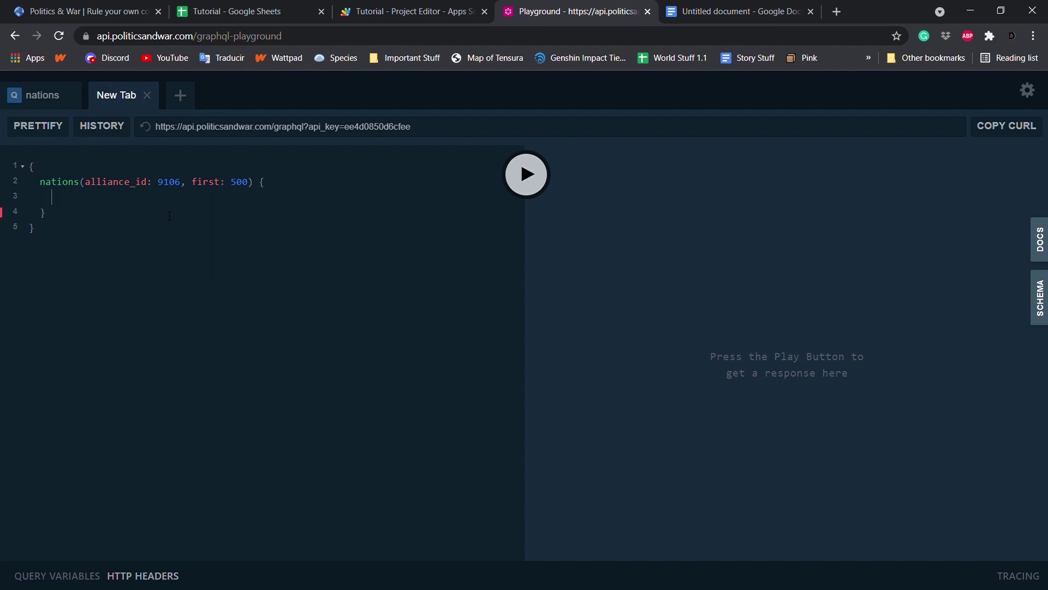
pyautogui.write('natio')
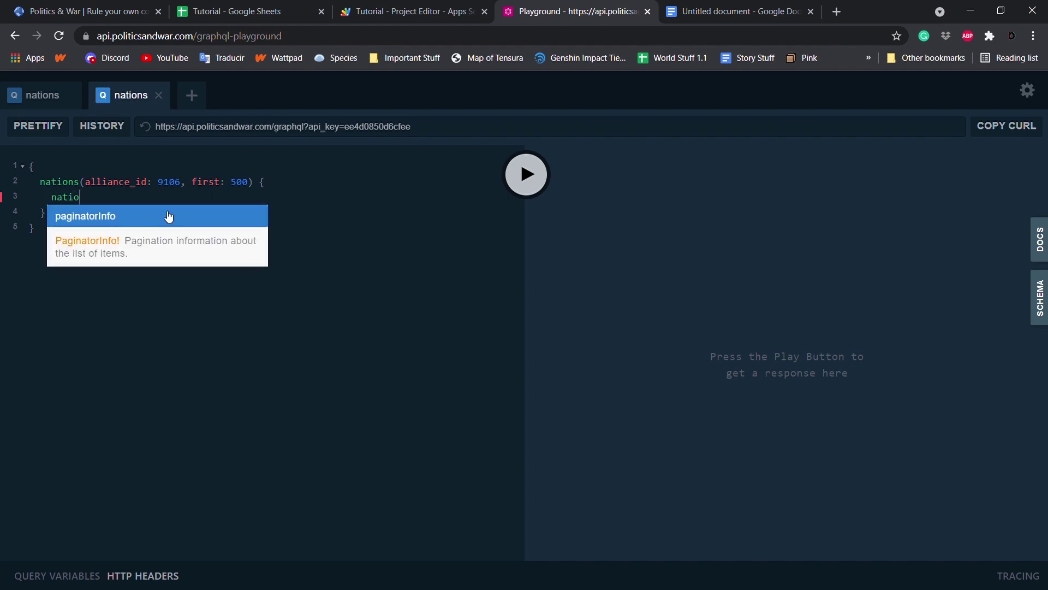
pyautogui.write('n')
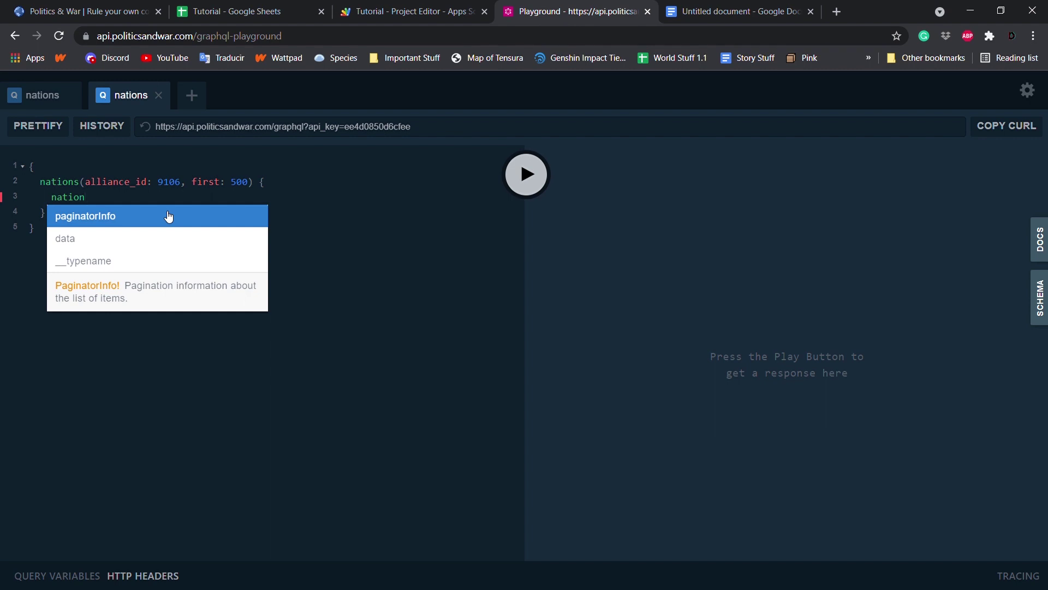
pyautogui.click(169, 216)
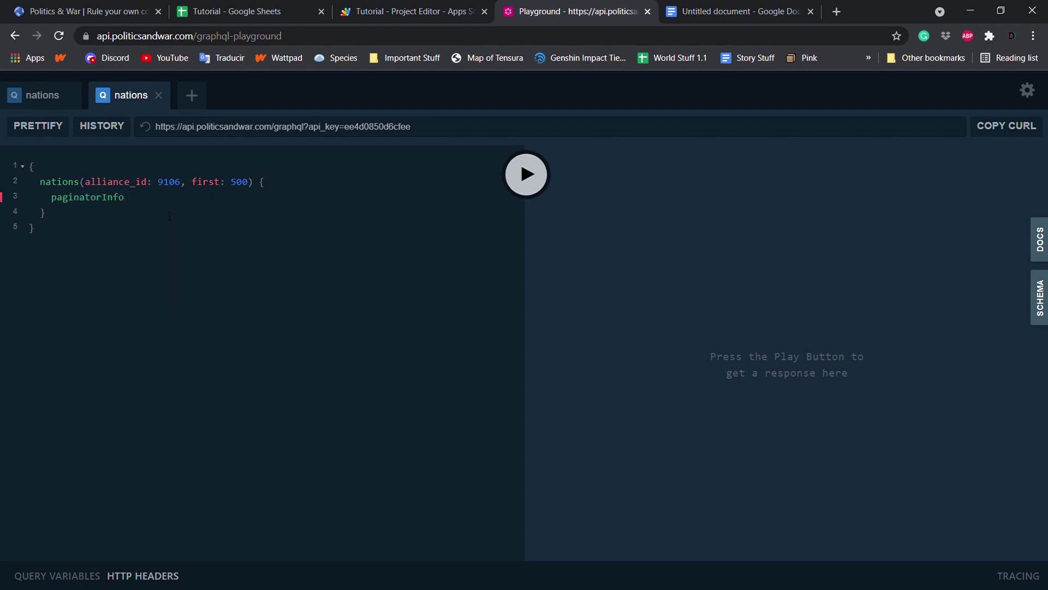
pyautogui.press('BackSpace')
pyautogui.press('BackSpace')
pyautogui.press('BackSpace')
pyautogui.press('BackSpace')
pyautogui.press('BackSpace')
pyautogui.press('BackSpace')
pyautogui.press('BackSpace')
pyautogui.press('BackSpace')
pyautogui.press('BackSpace')
pyautogui.press('BackSpace')
pyautogui.press('BackSpace')
pyautogui.press('BackSpace')
pyautogui.press('BackSpace')
pyautogui.write('nation')
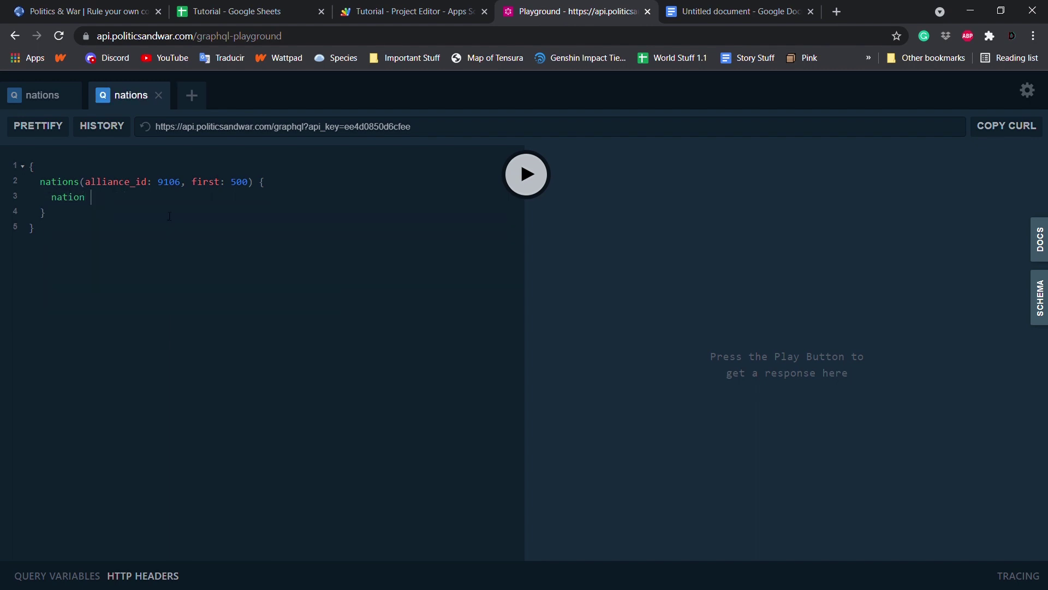
pyautogui.press('Return')
# - Run the query with the nation field, get the NationPaginator error, and delete the field
pyautogui.moveTo(75, 200)
pyautogui.press('BackSpace')
pyautogui.press('BackSpace')
pyautogui.press('BackSpace')
pyautogui.press('BackSpace')
pyautogui.press('BackSpace')
pyautogui.press('BackSpace')
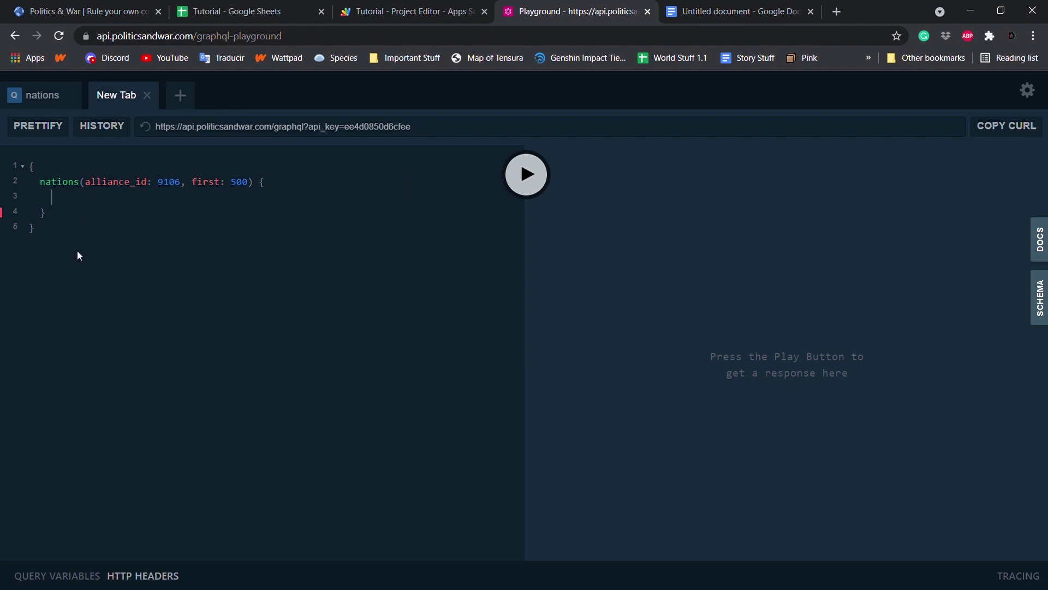
pyautogui.write('nation')
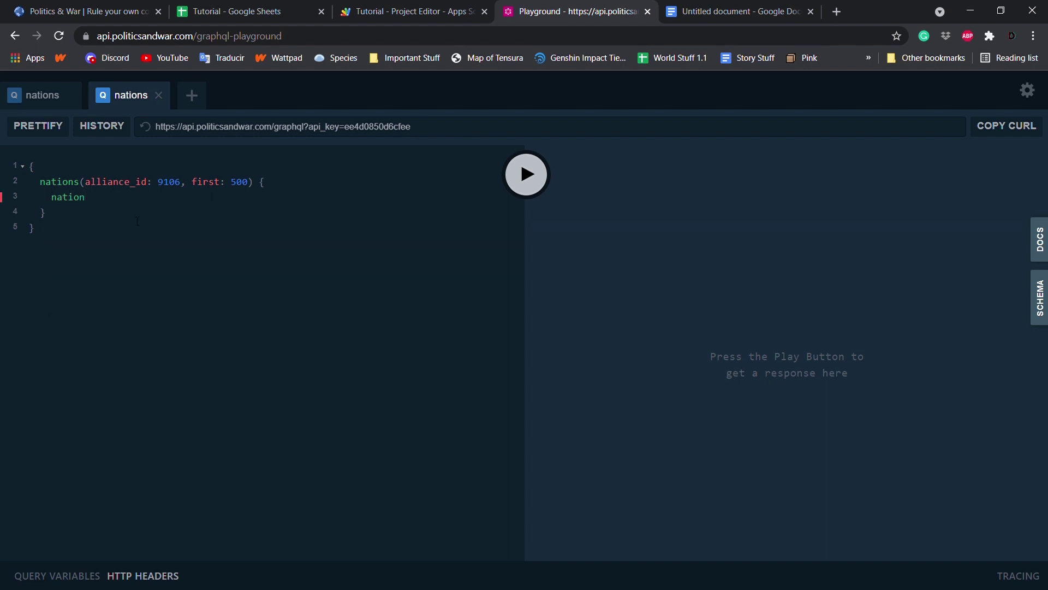
pyautogui.click(553, 184)
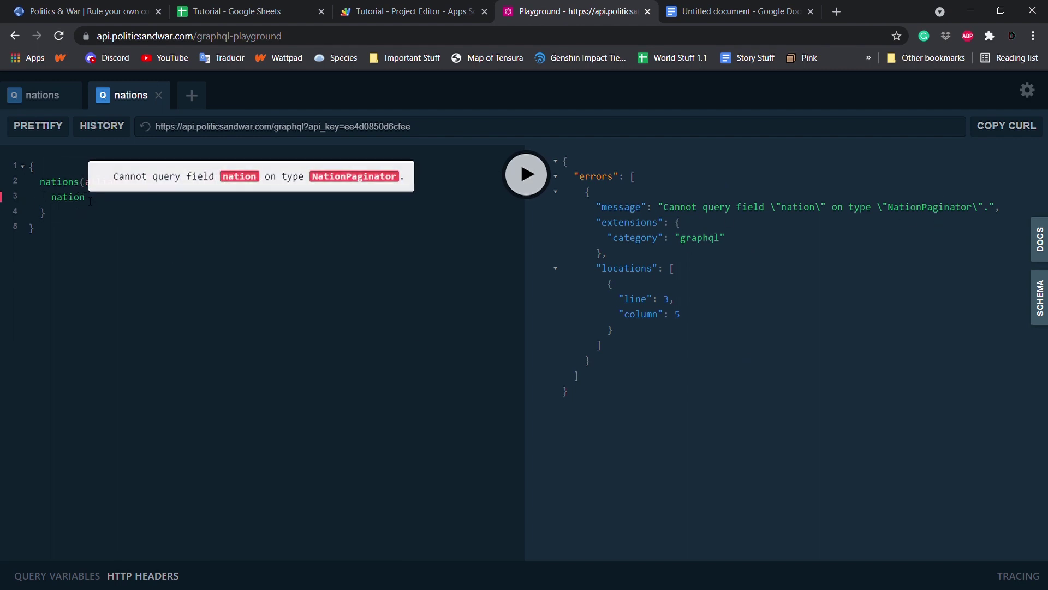
pyautogui.press('BackSpace')
pyautogui.press('BackSpace')
pyautogui.press('BackSpace')
pyautogui.press('BackSpace')
pyautogui.press('BackSpace')
pyautogui.press('BackSpace')
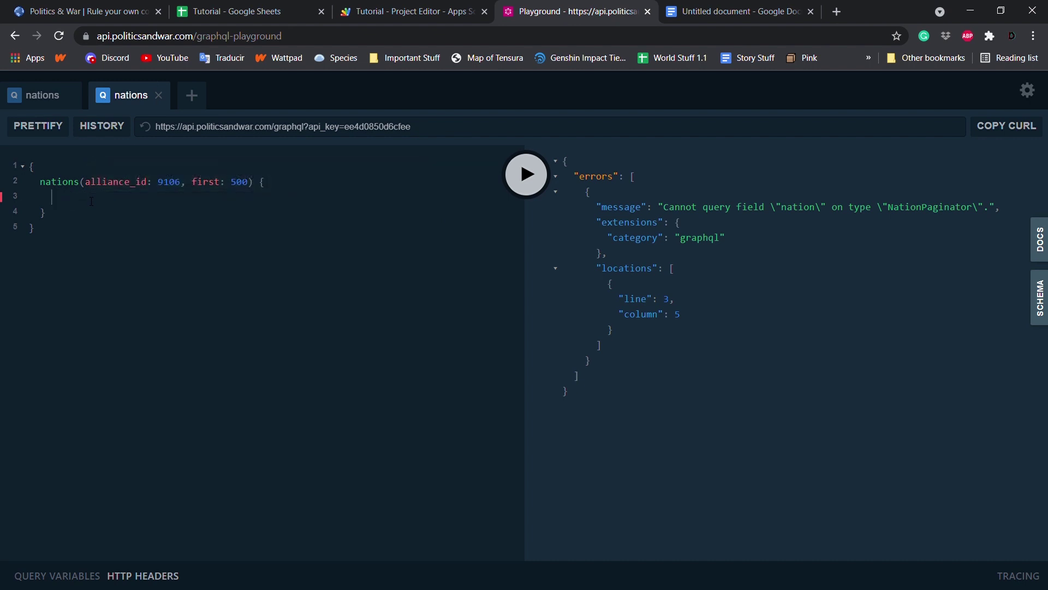
# - Add an empty data { } block inside nations and view the complete nations query tab
pyautogui.write('data {')
pyautogui.press('Return')
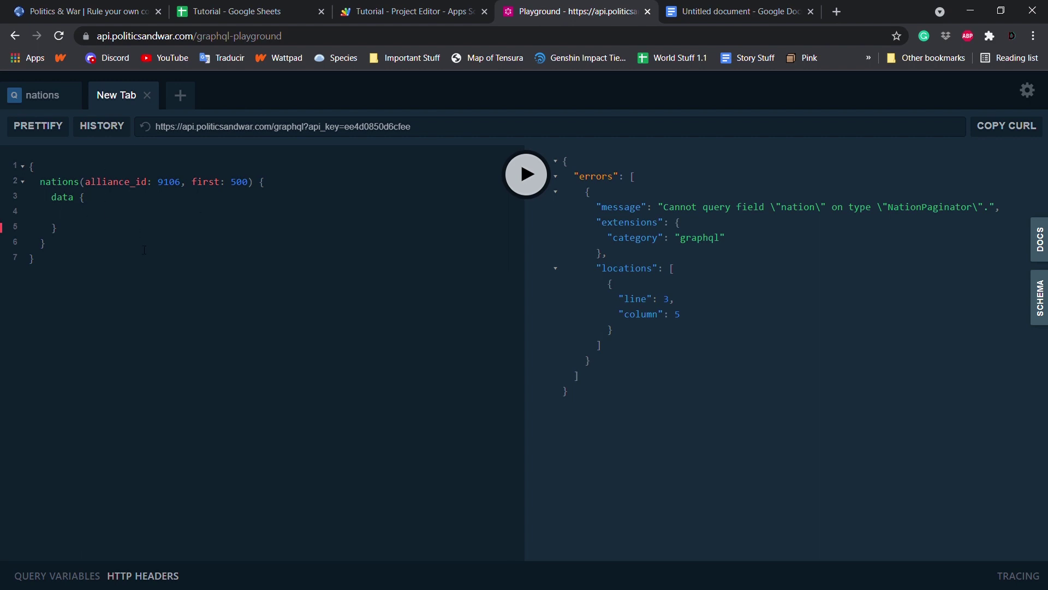
pyautogui.click(54, 97)
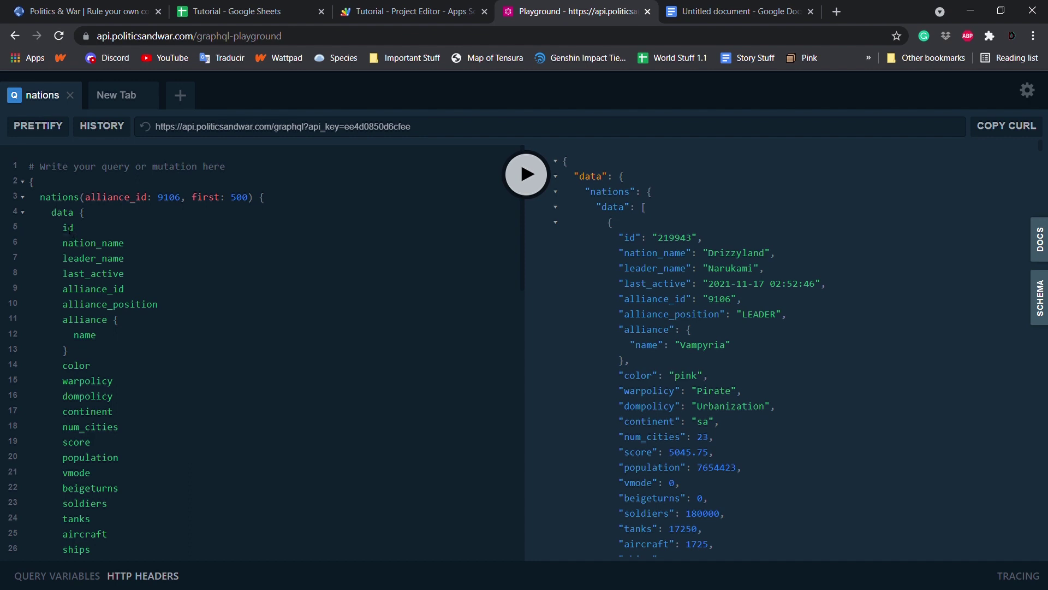
pyautogui.moveTo(70, 229)
# - Add id, nation_name, leader_name and last_active fields inside the data block
pyautogui.click(102, 97)
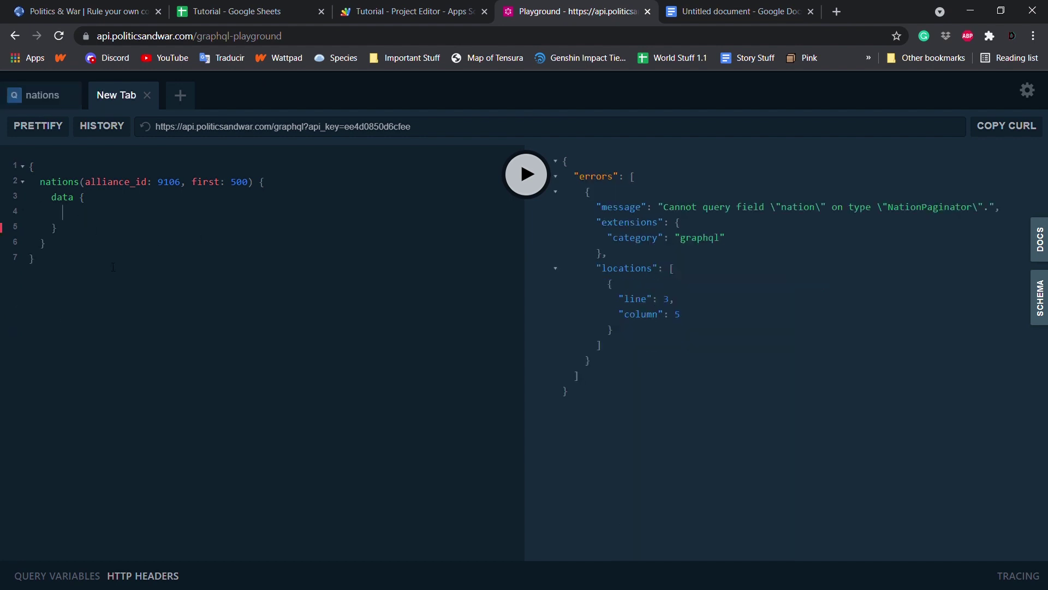
pyautogui.write('id')
pyautogui.press('Return')
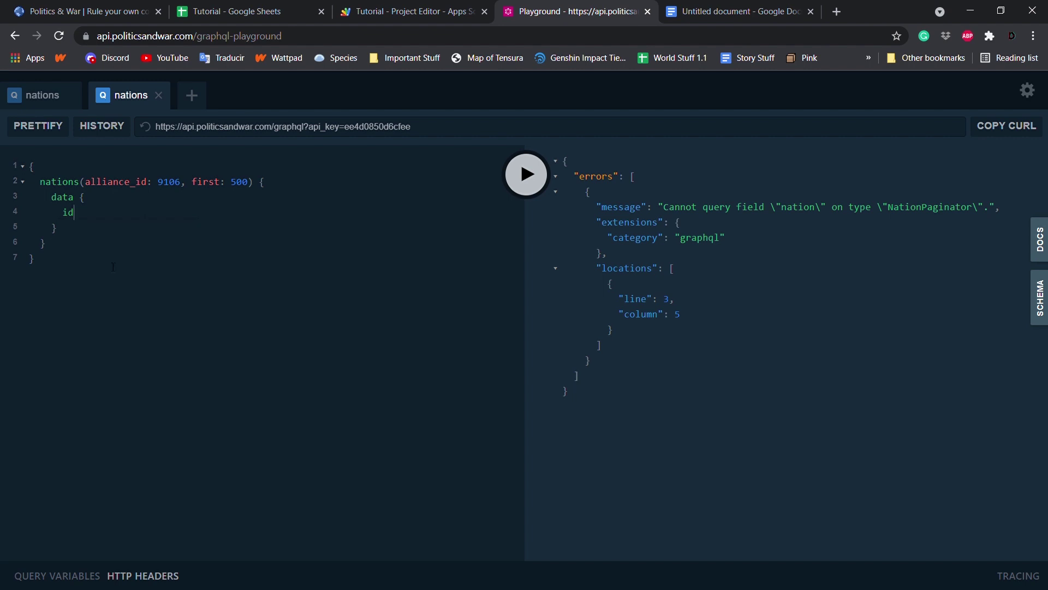
pyautogui.press('Return')
pyautogui.write('nat')
pyautogui.press('Return')
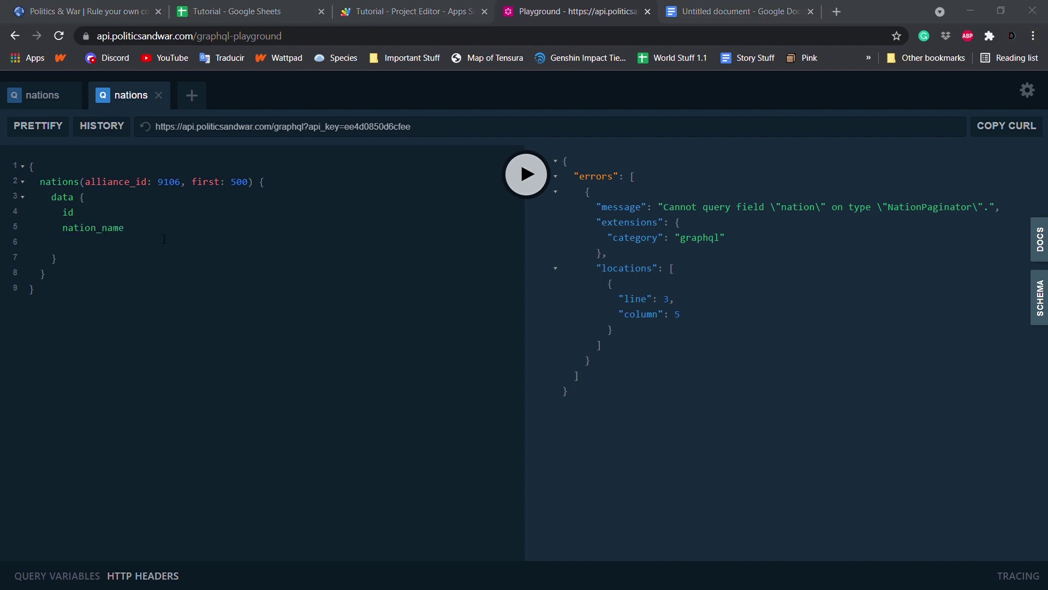
pyautogui.write('lead')
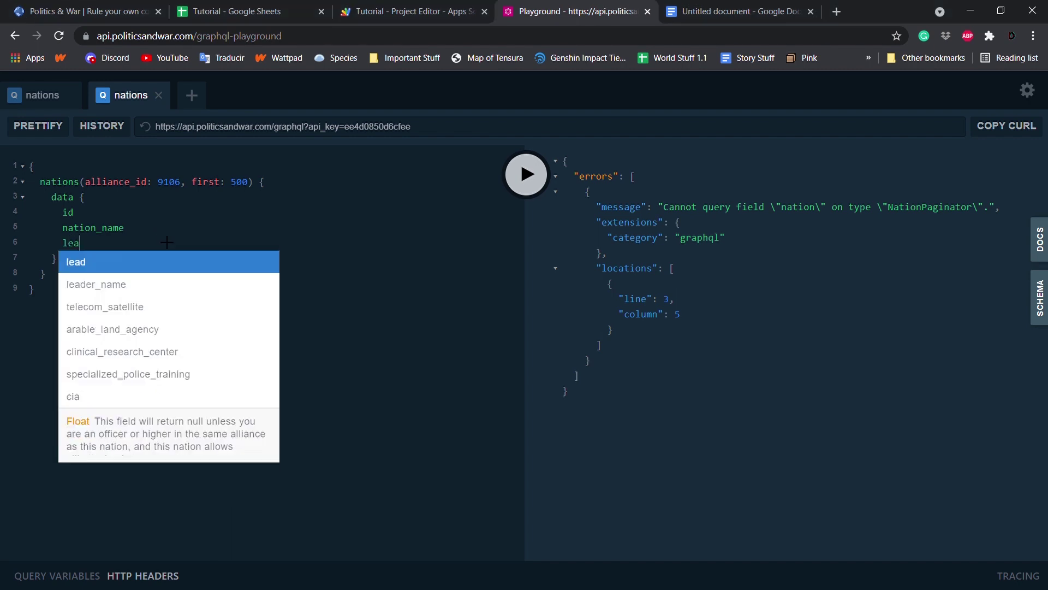
pyautogui.press('Down')
pyautogui.press('Return')
pyautogui.press('Return')
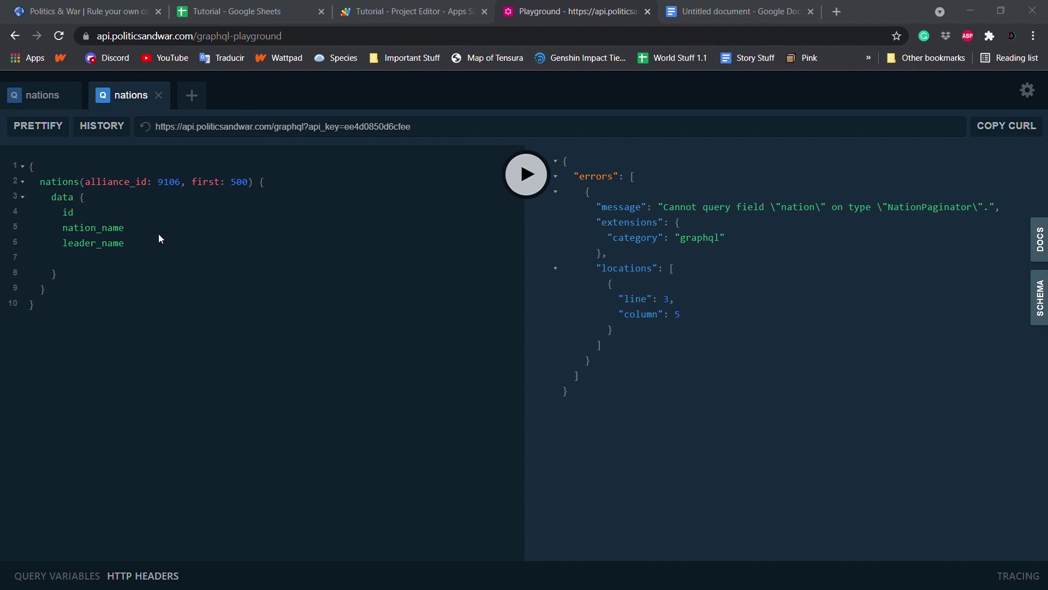
pyautogui.write('las')
pyautogui.press('Return')
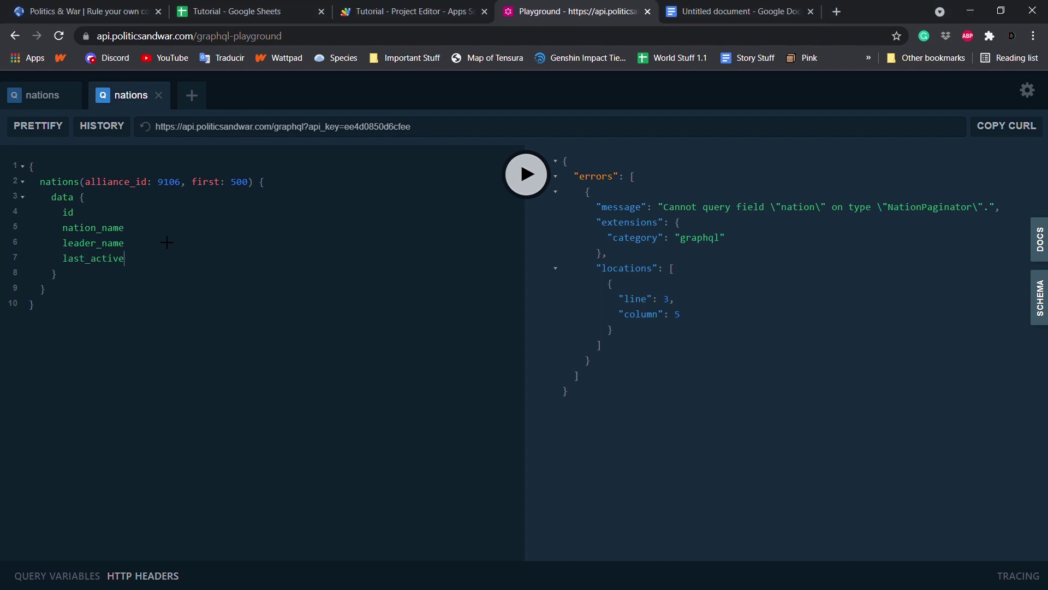
pyautogui.press('Return')
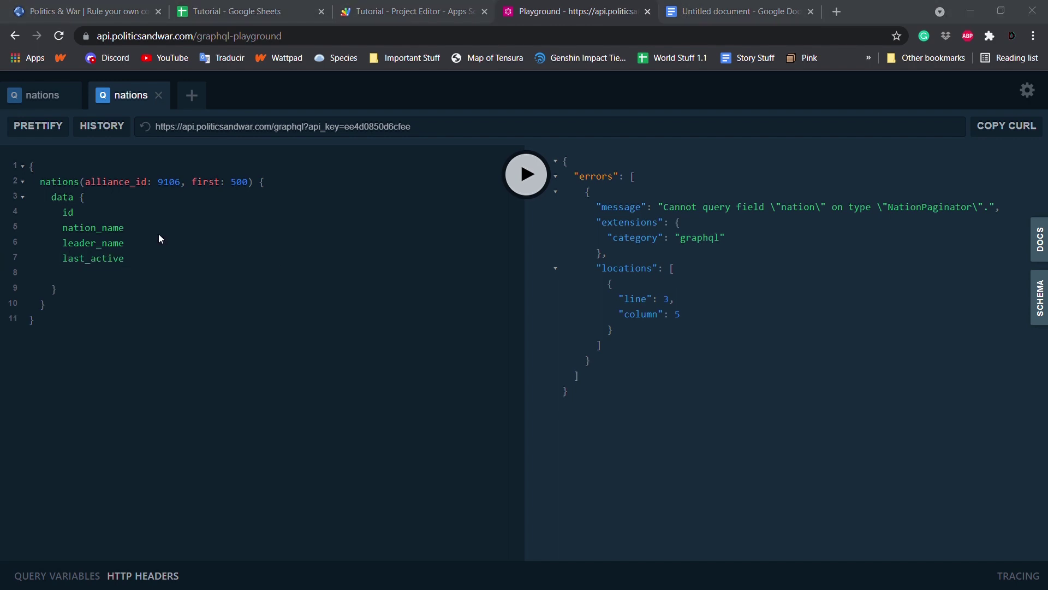
# - Add alliance_id, alliance_position and an alliance { name } block below last_active
pyautogui.write('alli')
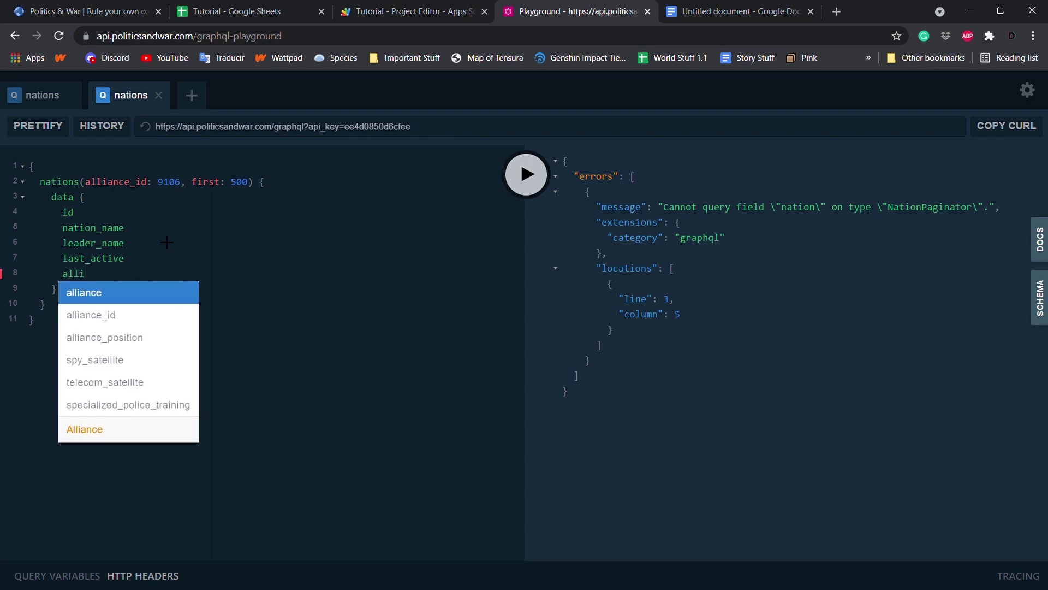
pyautogui.press('Down')
pyautogui.press('Return')
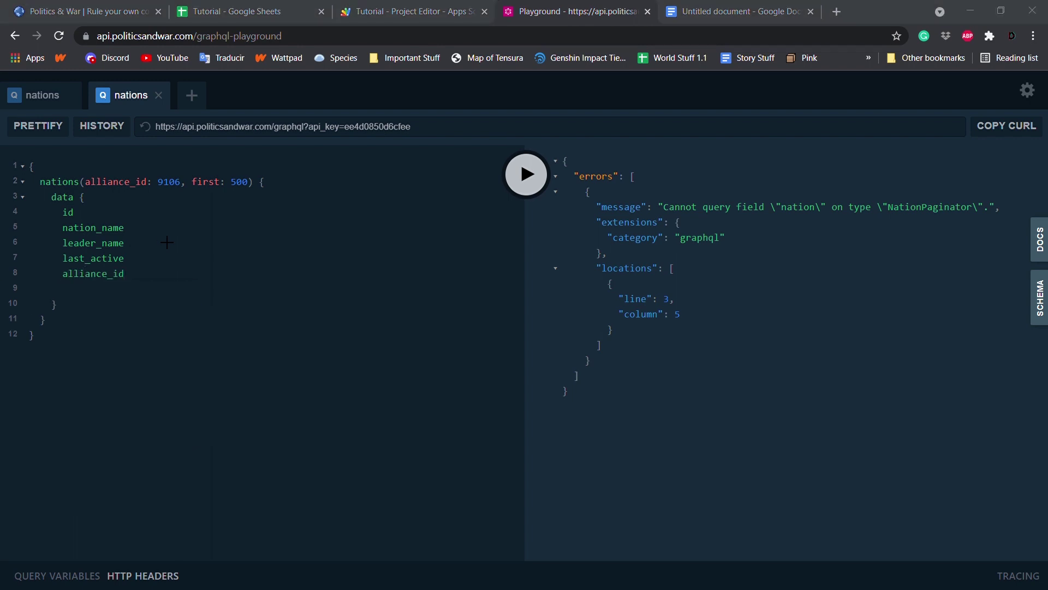
pyautogui.write('alli')
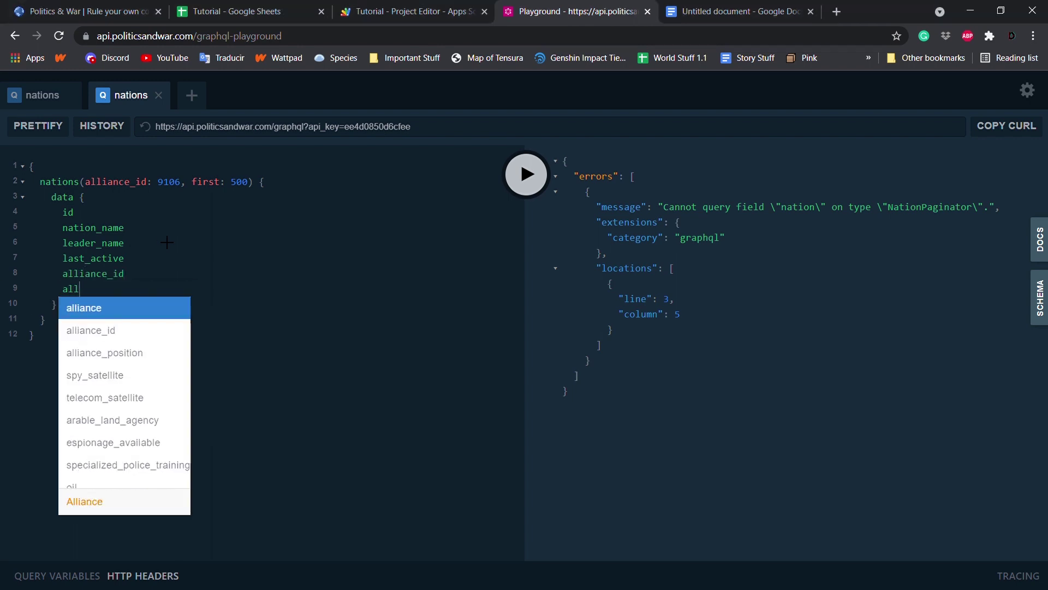
pyautogui.press('Down')
pyautogui.press('Down')
pyautogui.press('Return')
pyautogui.press('Return')
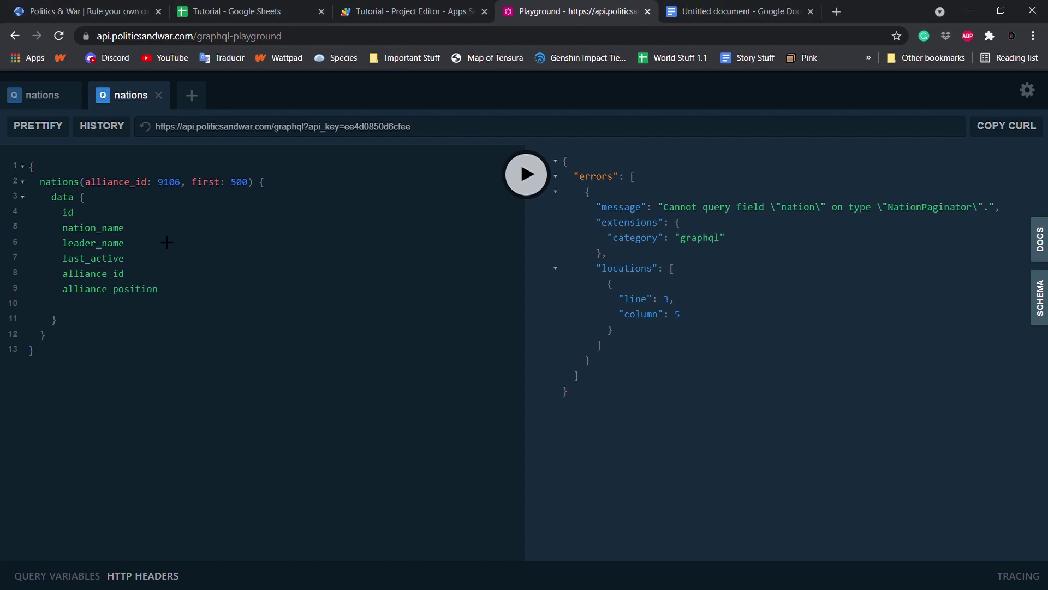
pyautogui.write('allian')
pyautogui.press('Return')
pyautogui.write('{')
pyautogui.press('Return')
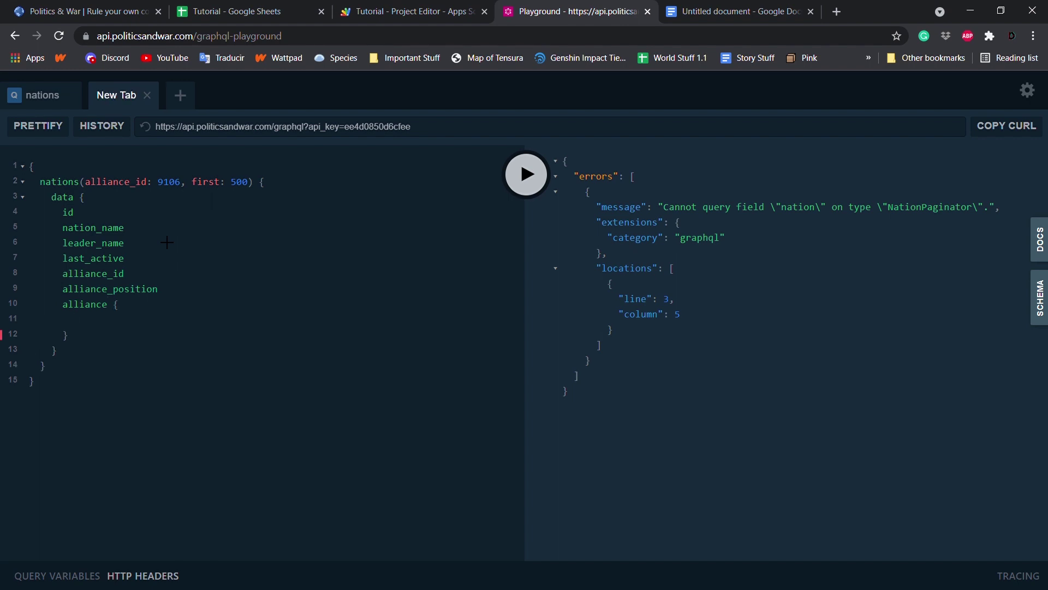
pyautogui.write('name')
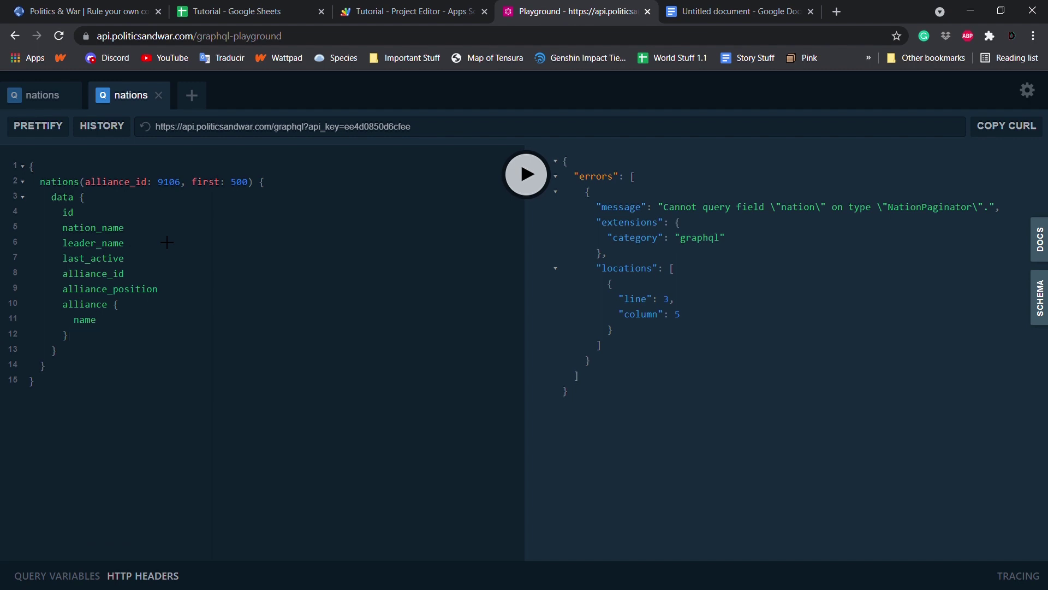
pyautogui.press('Down')
pyautogui.press('Return')
# - Replace the stray zzz with the flag field picked from the nation field suggestions
pyautogui.write('zzz')
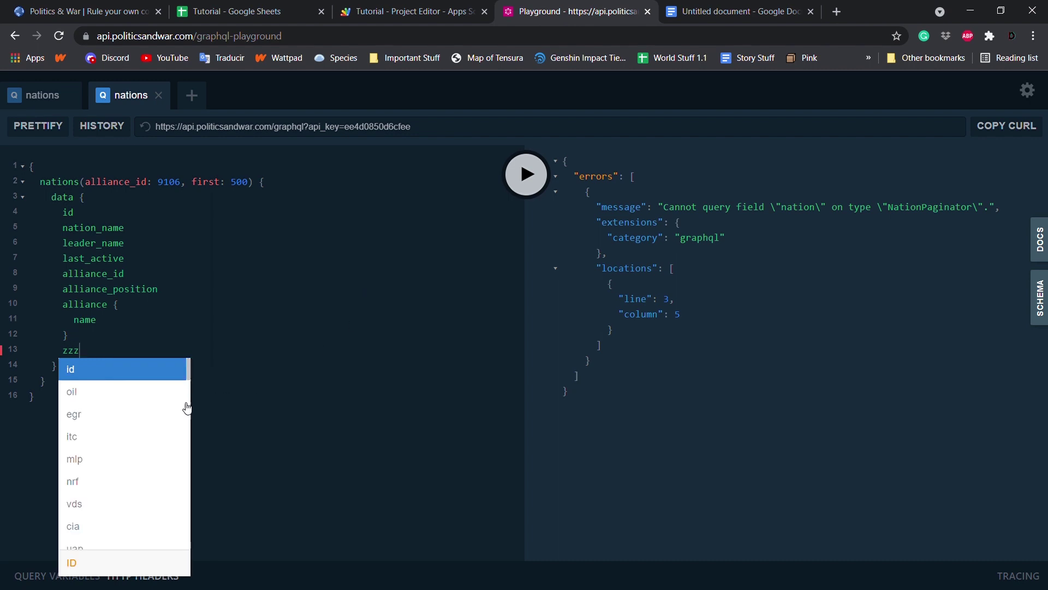
pyautogui.moveTo(84, 350)
pyautogui.scroll(-1, 97, 487)
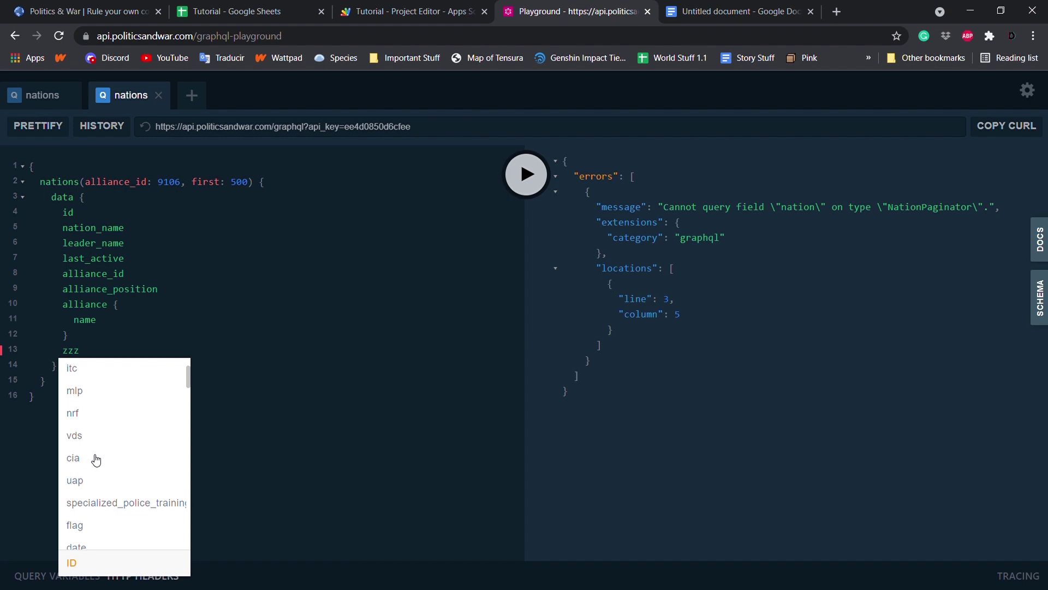
pyautogui.scroll(-1, 96, 461)
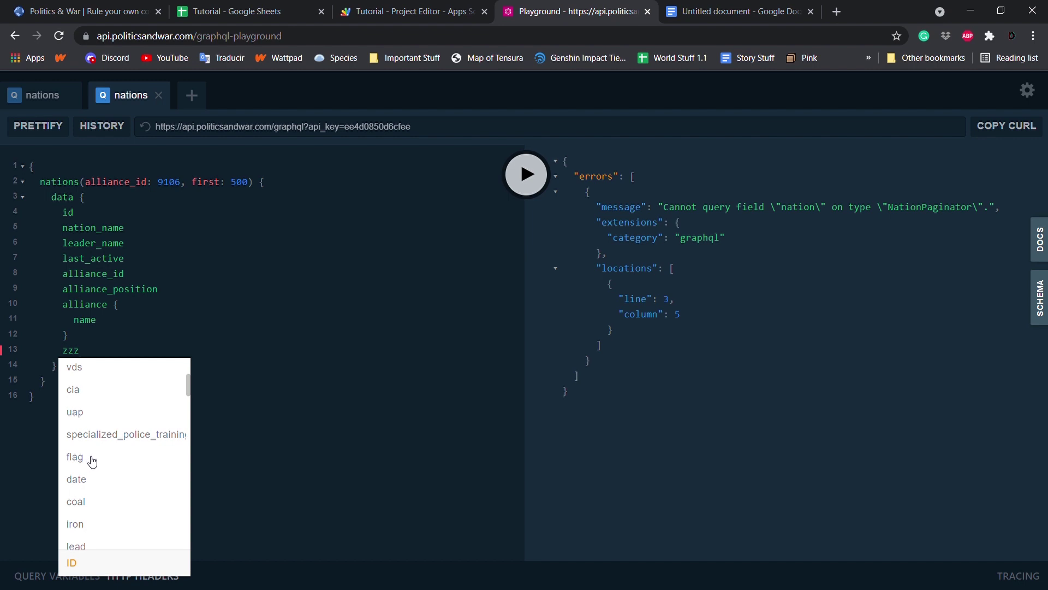
pyautogui.click(92, 462)
pyautogui.press('Return')
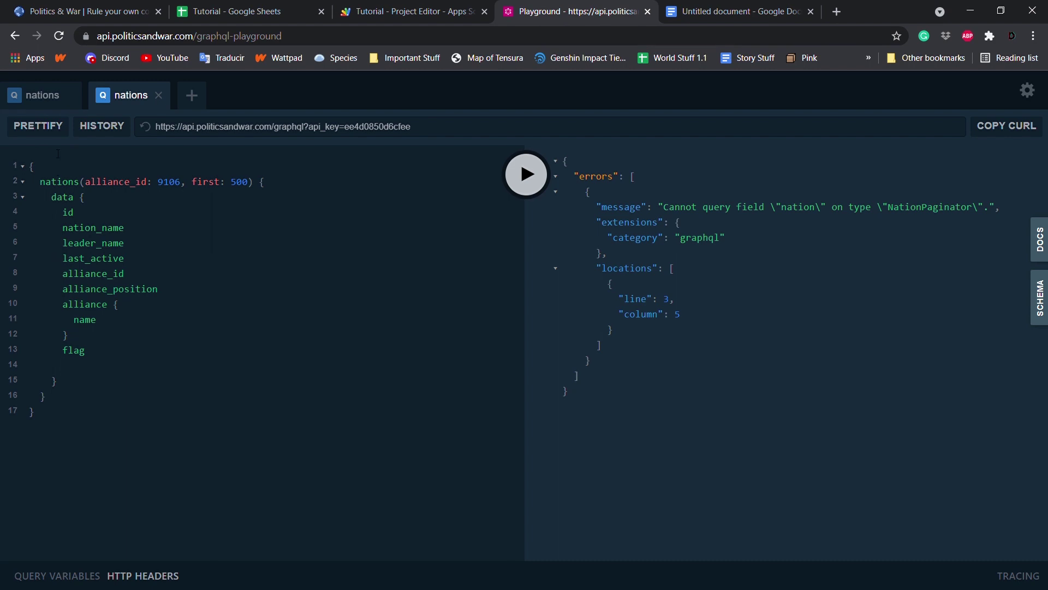
pyautogui.click(46, 96)
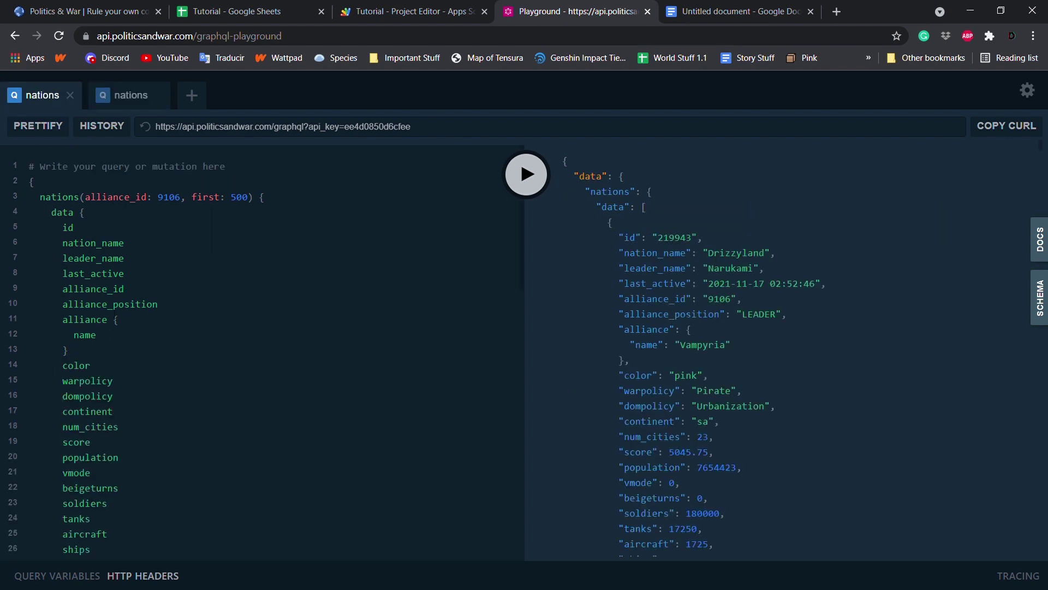
pyautogui.scroll(-3, 105, 341)
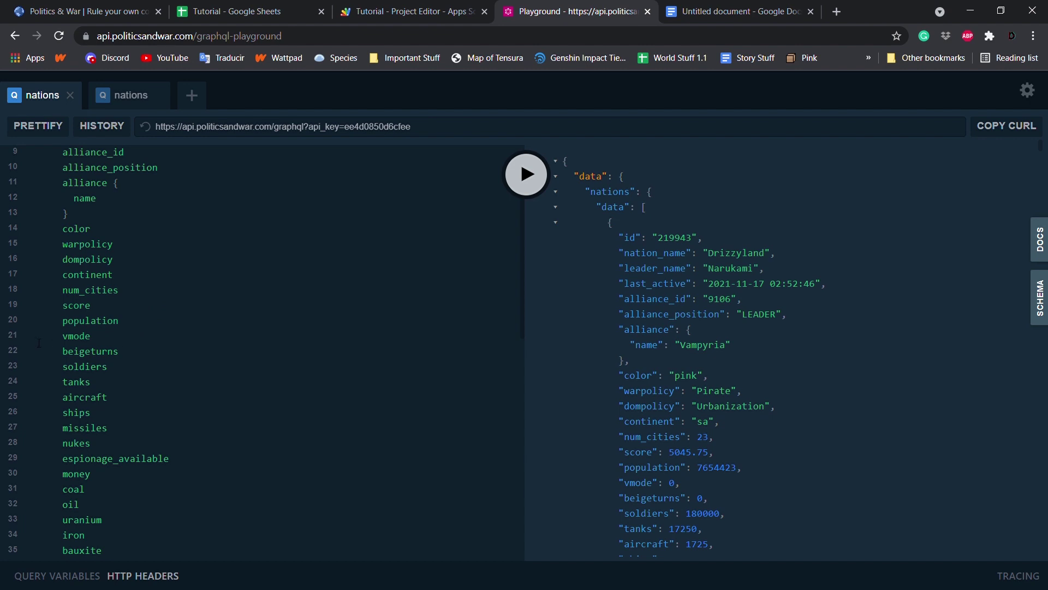
pyautogui.scroll(-2, 40, 342)
pyautogui.scroll(-2, 180, 315)
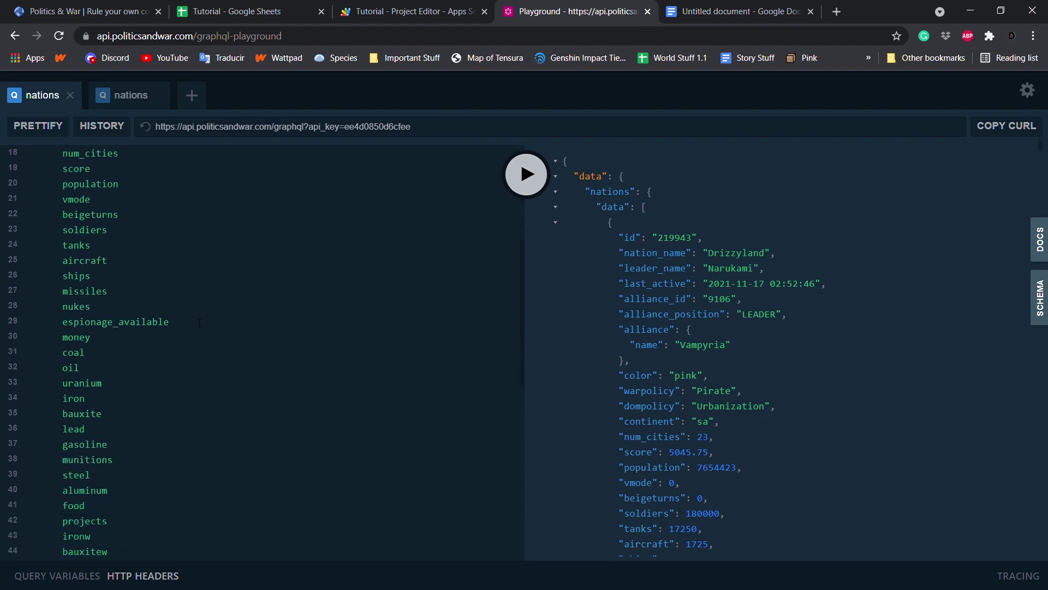
pyautogui.scroll(-2, 203, 329)
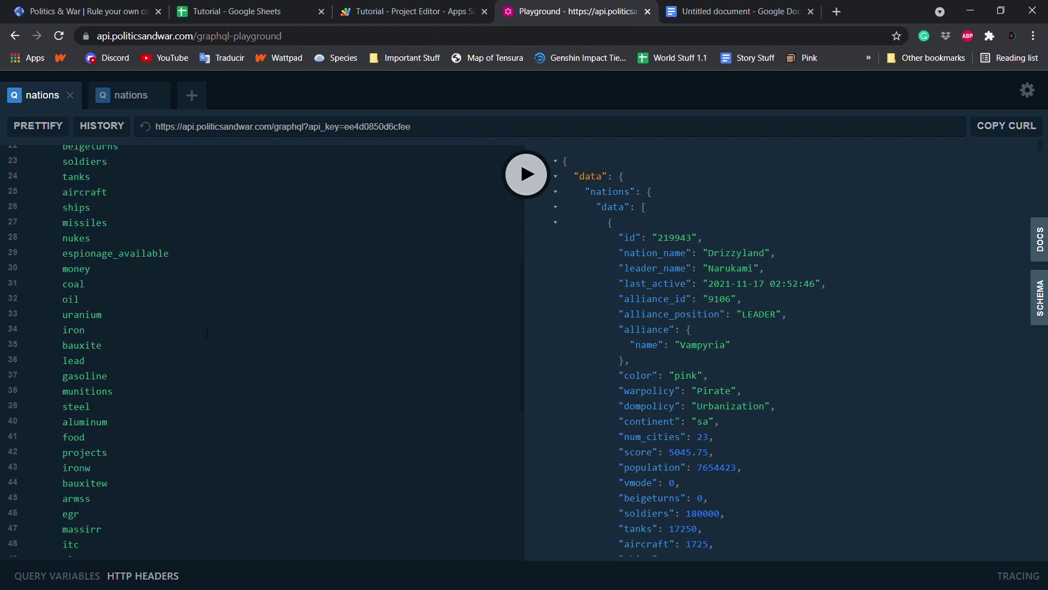
pyautogui.scroll(-2, 207, 333)
pyautogui.scroll(-2, 207, 333)
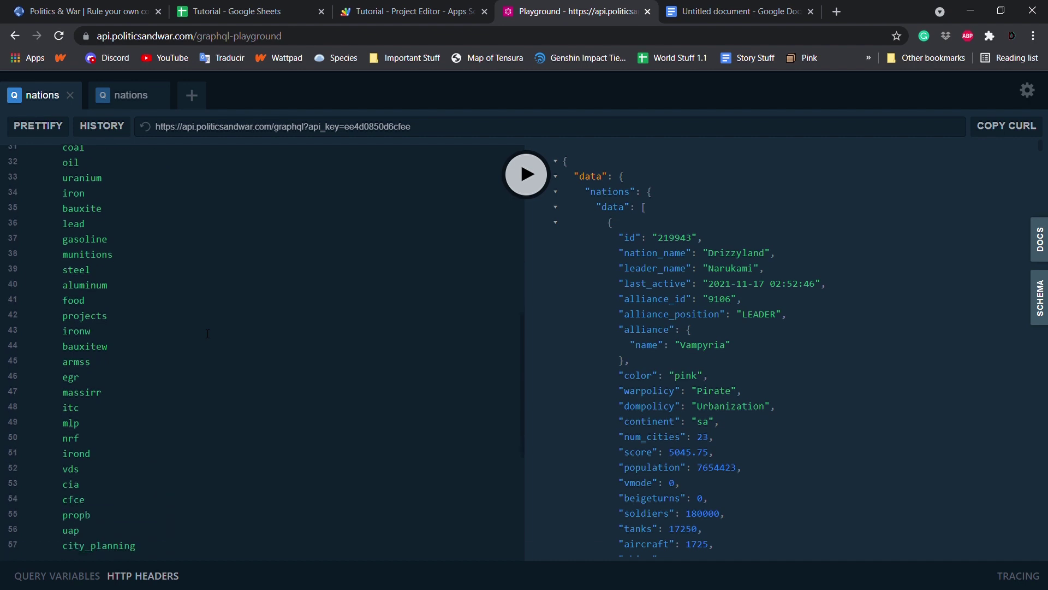
pyautogui.scroll(-2, 208, 334)
pyautogui.scroll(-4, 207, 337)
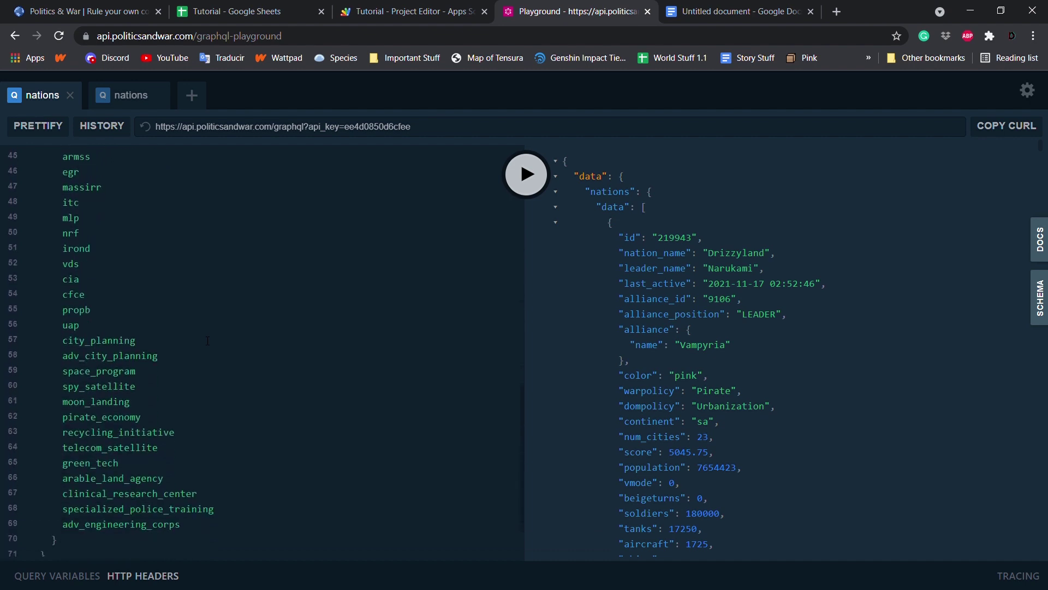
pyautogui.scroll(-2, 208, 340)
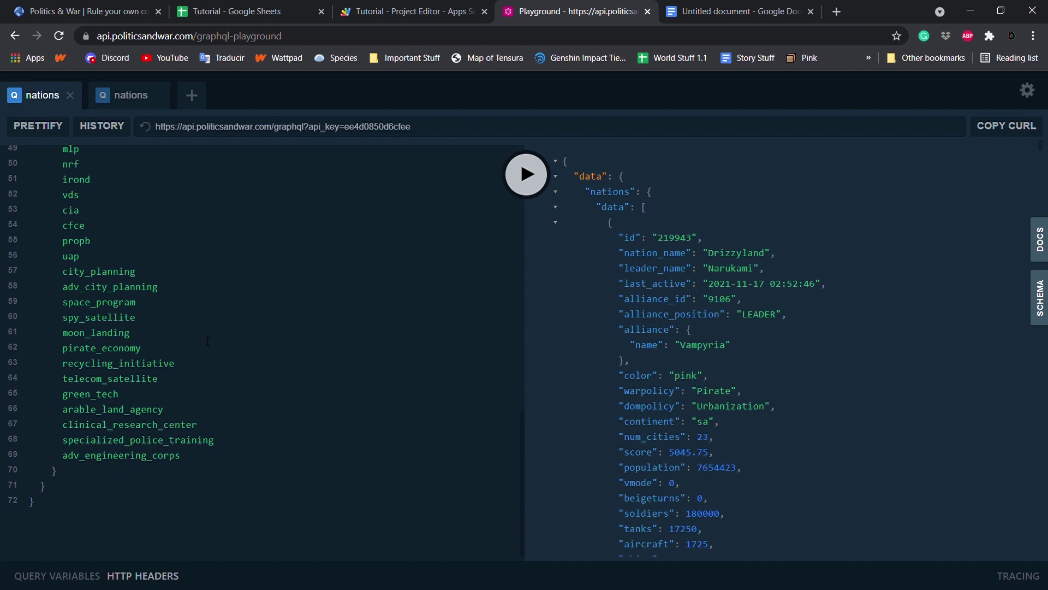
pyautogui.scroll(15, 207, 342)
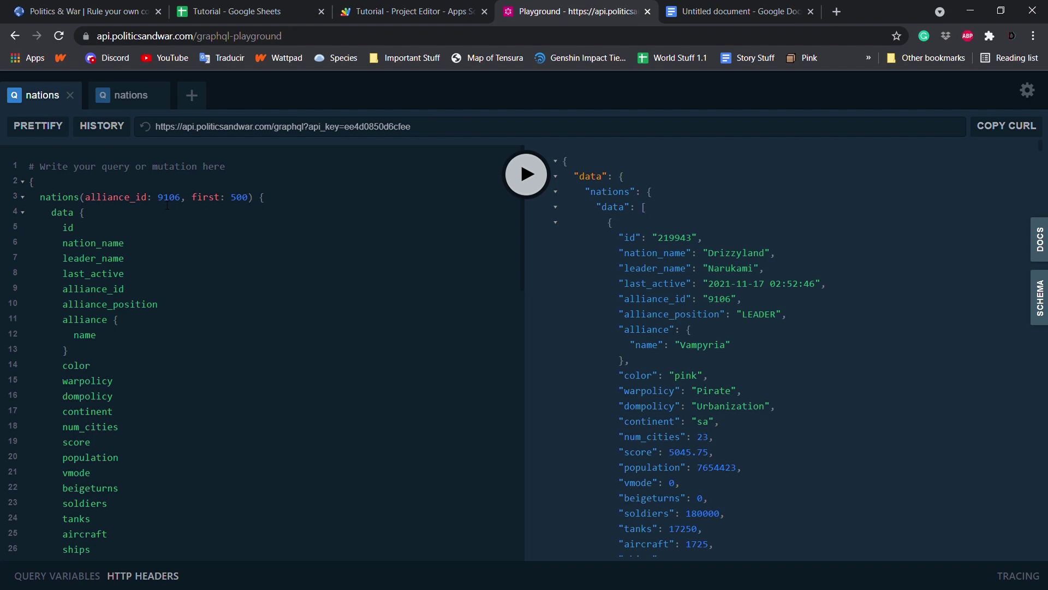
# - Overwrite alliance_id 9106 in line 3 of the nations query with xxxx, triggering an integer error
pyautogui.moveTo(166, 202); pyautogui.dragTo(185, 208)
pyautogui.write('))')
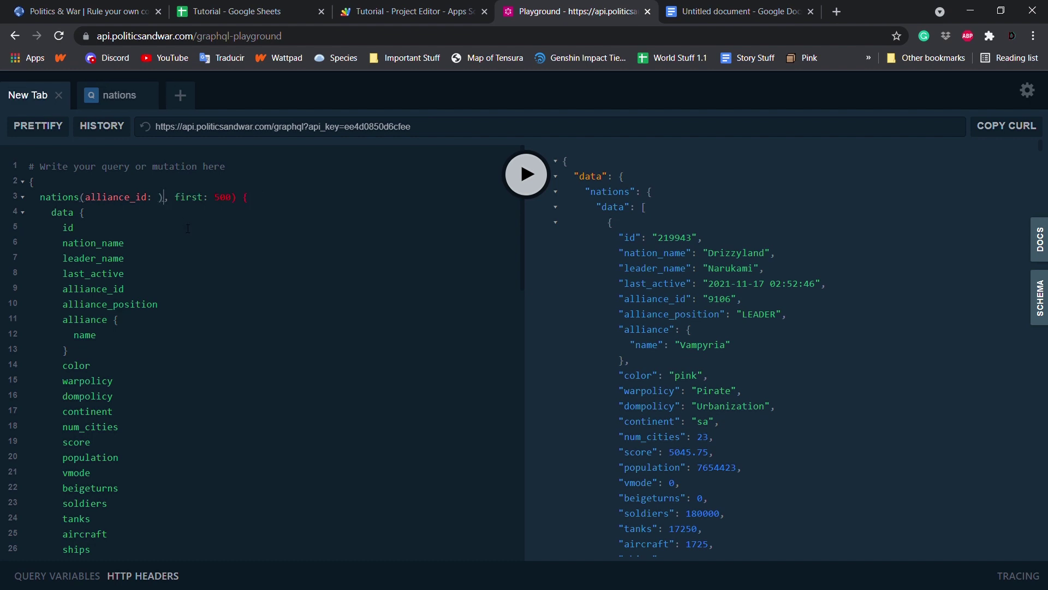
pyautogui.press('BackSpace')
pyautogui.press('BackSpace')
pyautogui.write('0000')
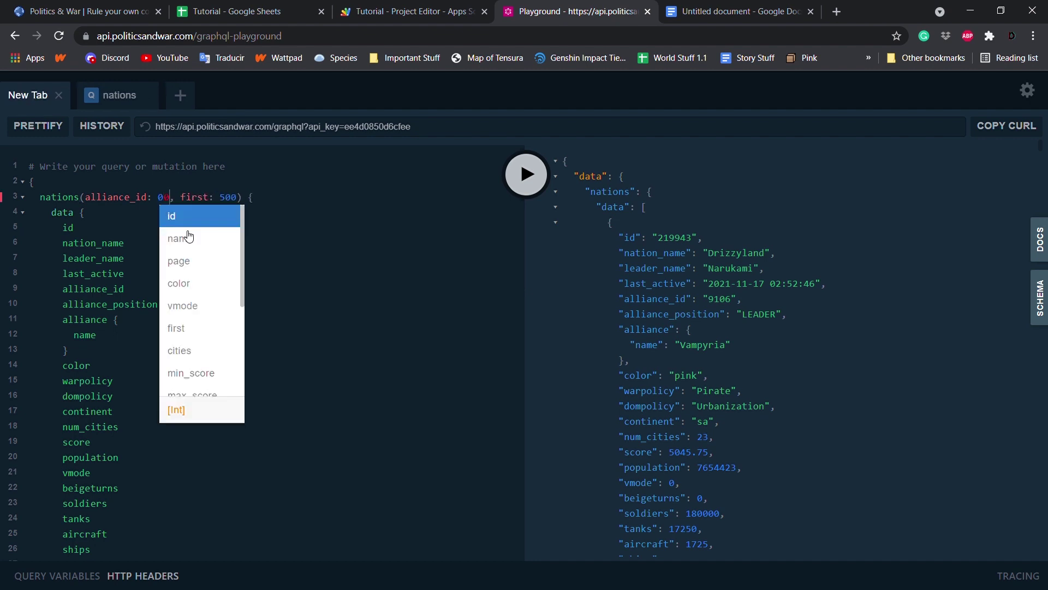
pyautogui.click(338, 291)
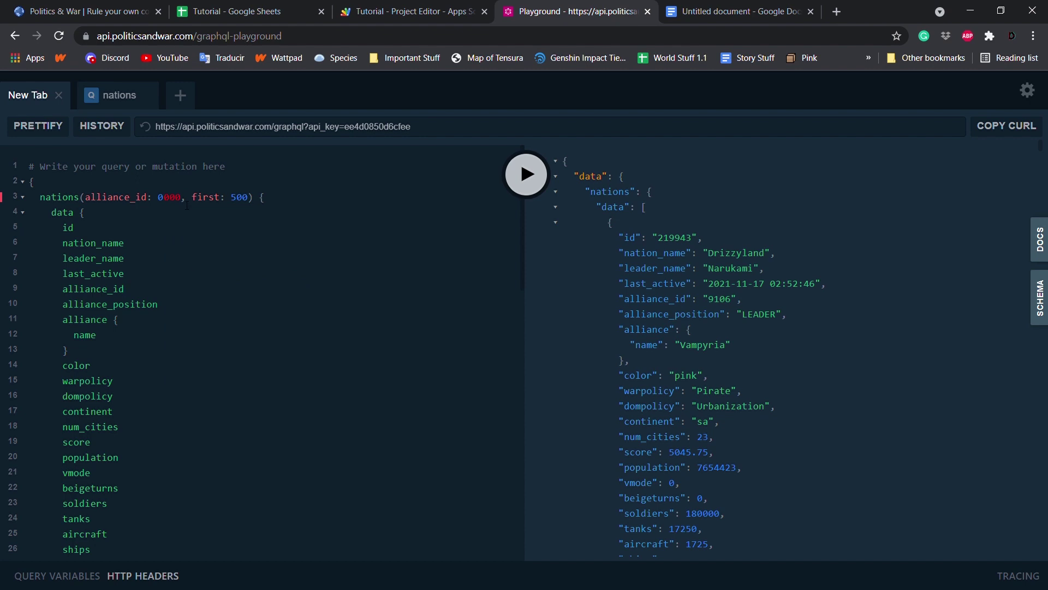
pyautogui.doubleClick(172, 201)
pyautogui.write('xxxx')
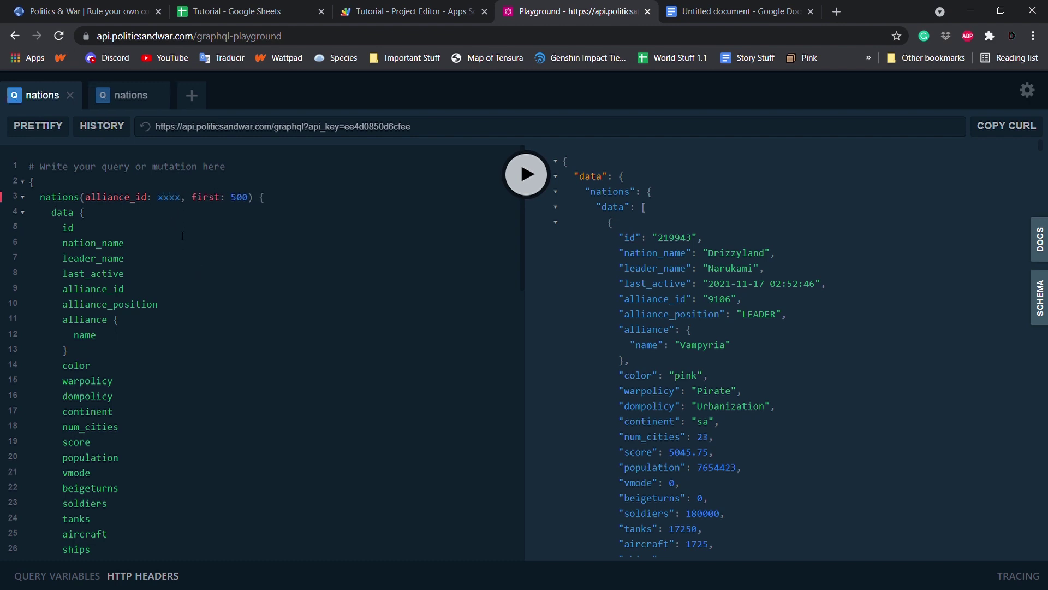
pyautogui.moveTo(173, 200)
# - Check the Vampyria alliance page address for alliance ID 9106, then return to the Playground
pyautogui.click(87, 10)
pyautogui.scroll(-5, 212, 363)
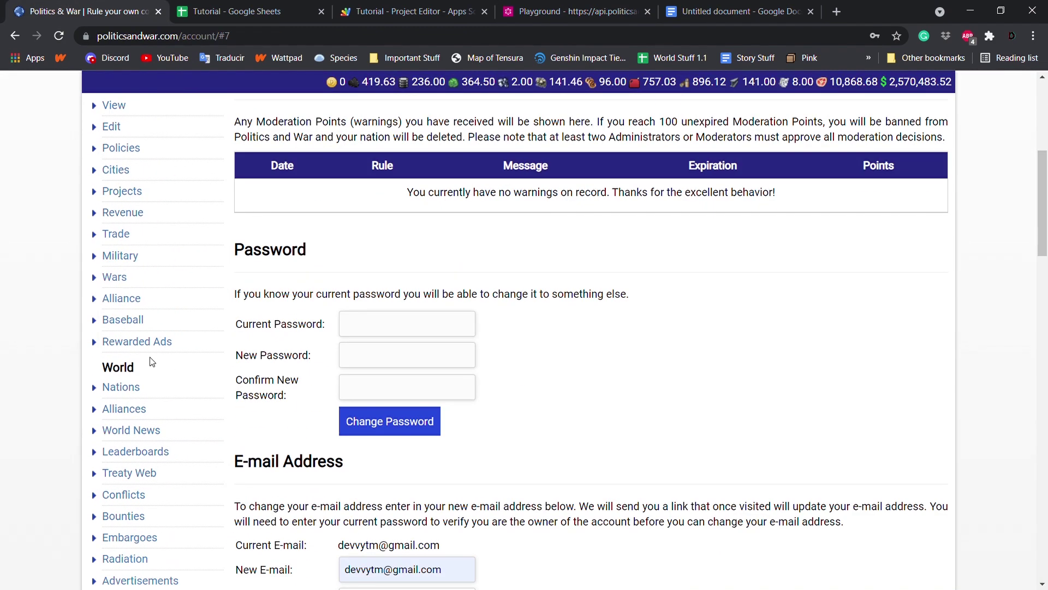
pyautogui.click(131, 300)
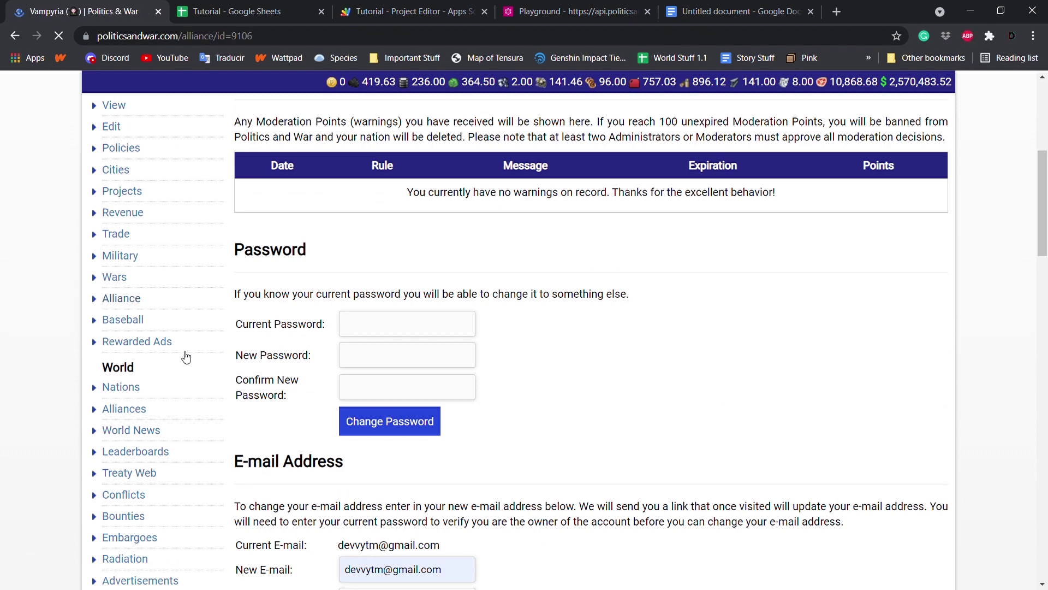
pyautogui.doubleClick(273, 36)
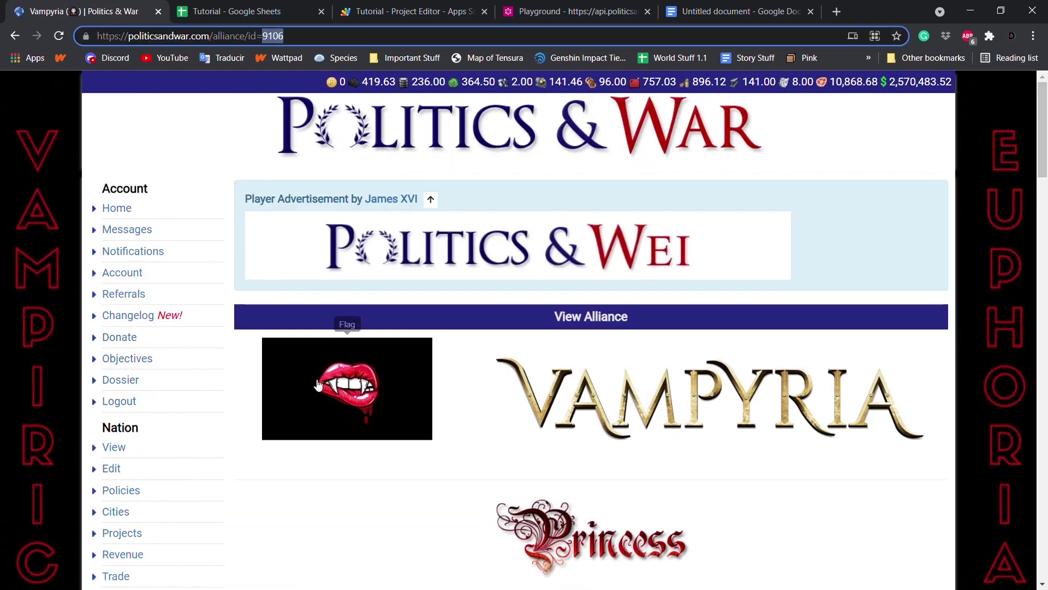
pyautogui.click(573, 11)
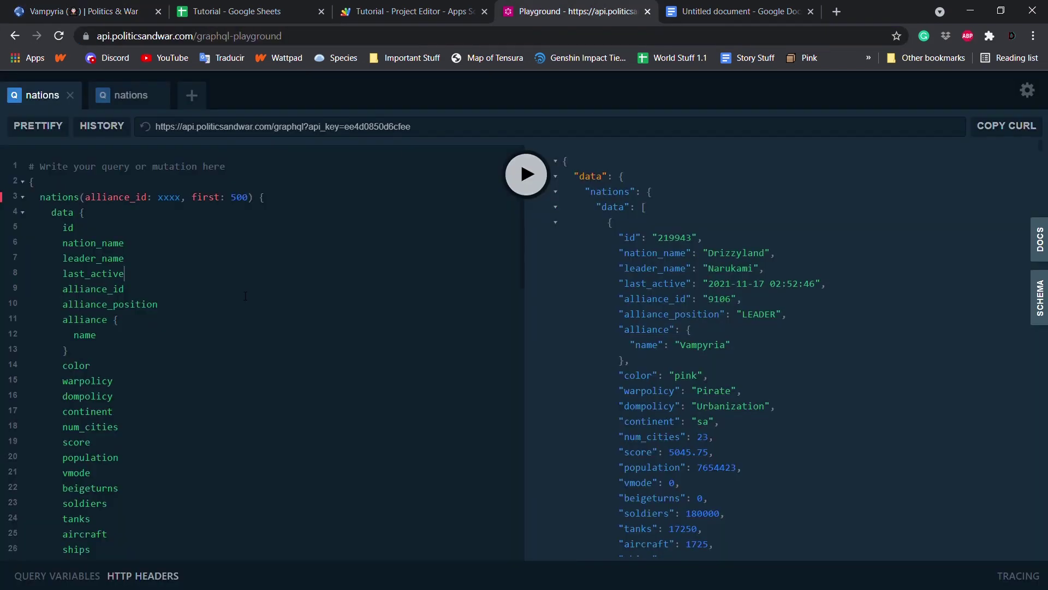
# - Switch to the second nations query, the one requesting flag for alliance 9106
pyautogui.scroll(-13, 156, 310)
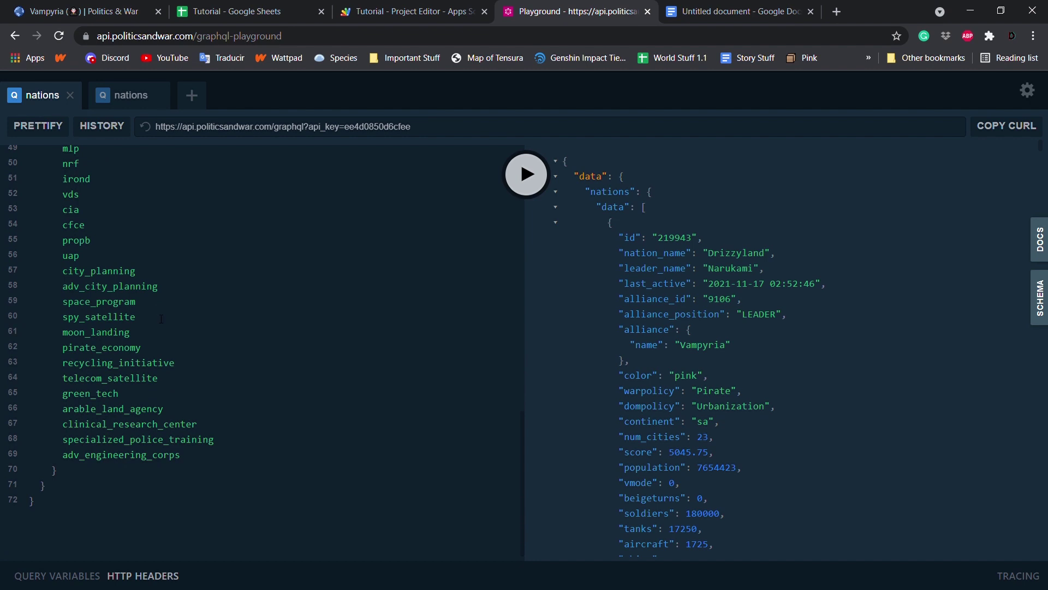
pyautogui.scroll(13, 161, 319)
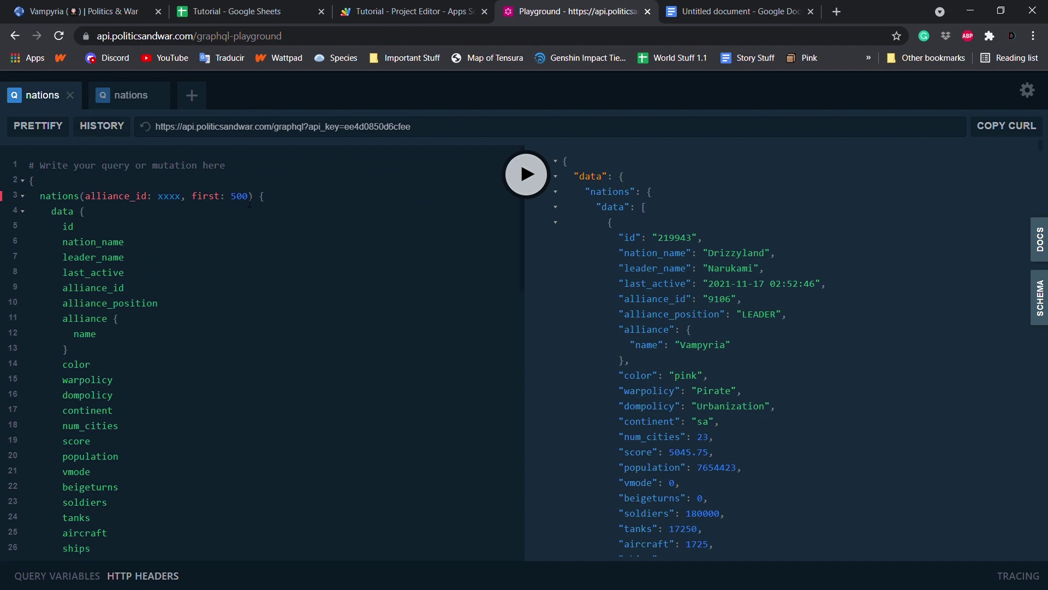
pyautogui.click(125, 97)
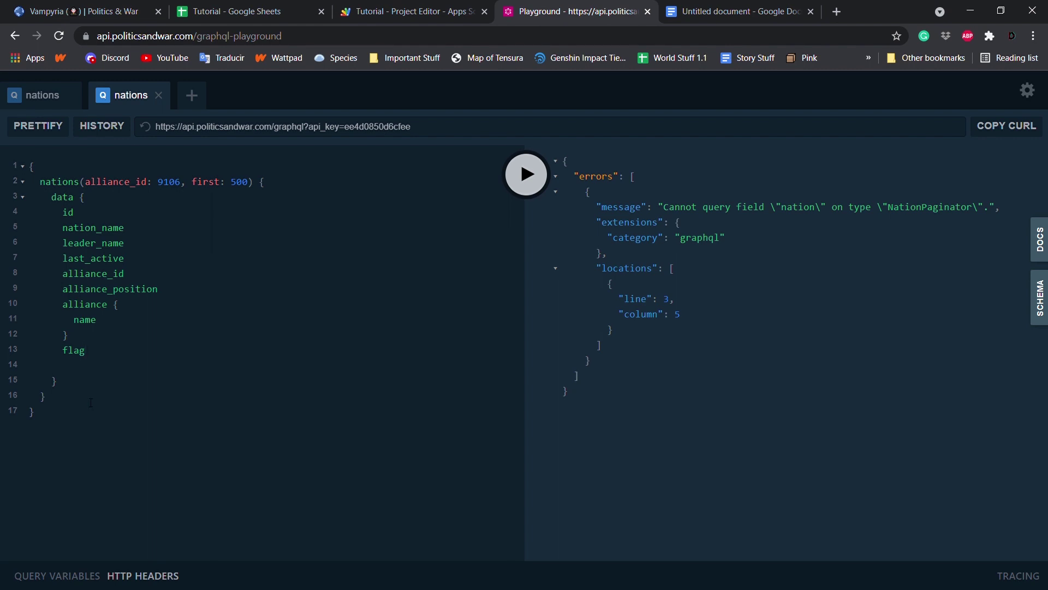
# - Put 9106 back as alliance_id in the first nations query and run it
pyautogui.click(31, 100)
pyautogui.doubleClick(170, 198)
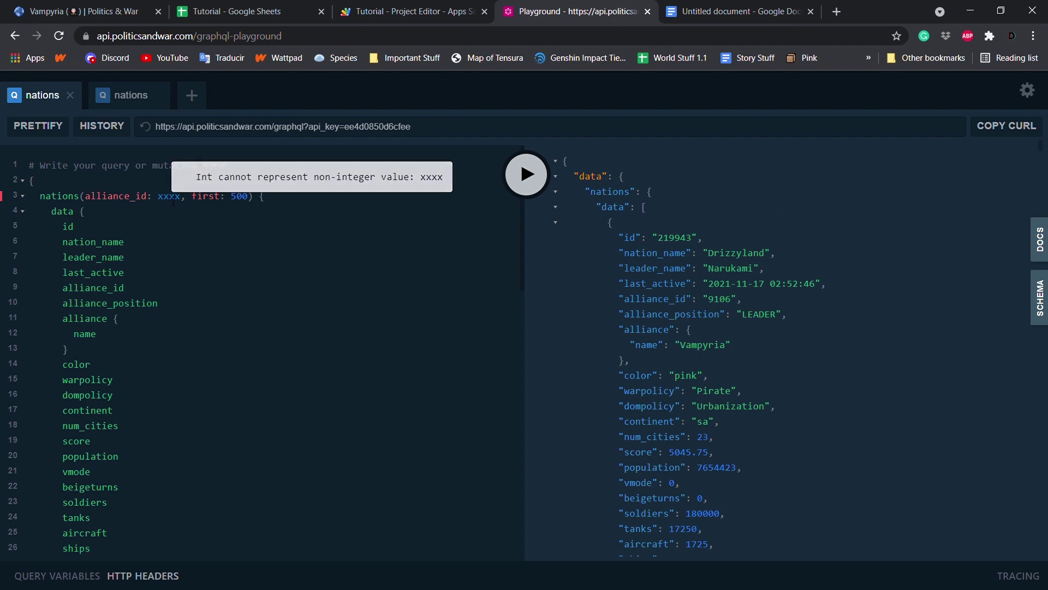
pyautogui.write('9106')
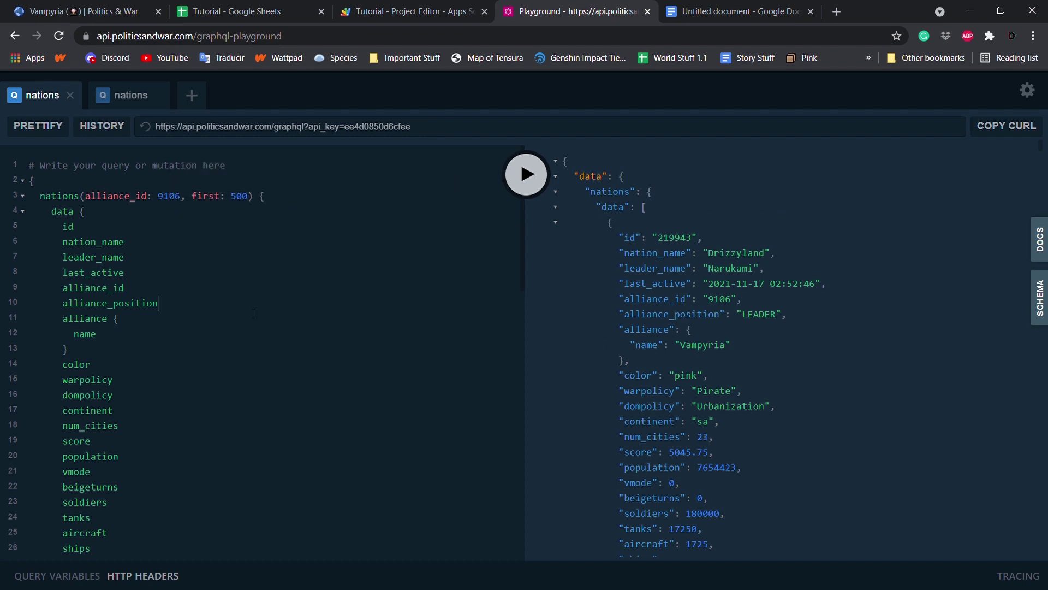
pyautogui.hotkey('ctrl', 'Return')
# - Run the second nations query to get the flag URLs, then go to the Tutorial Apps Script project
pyautogui.click(732, 11)
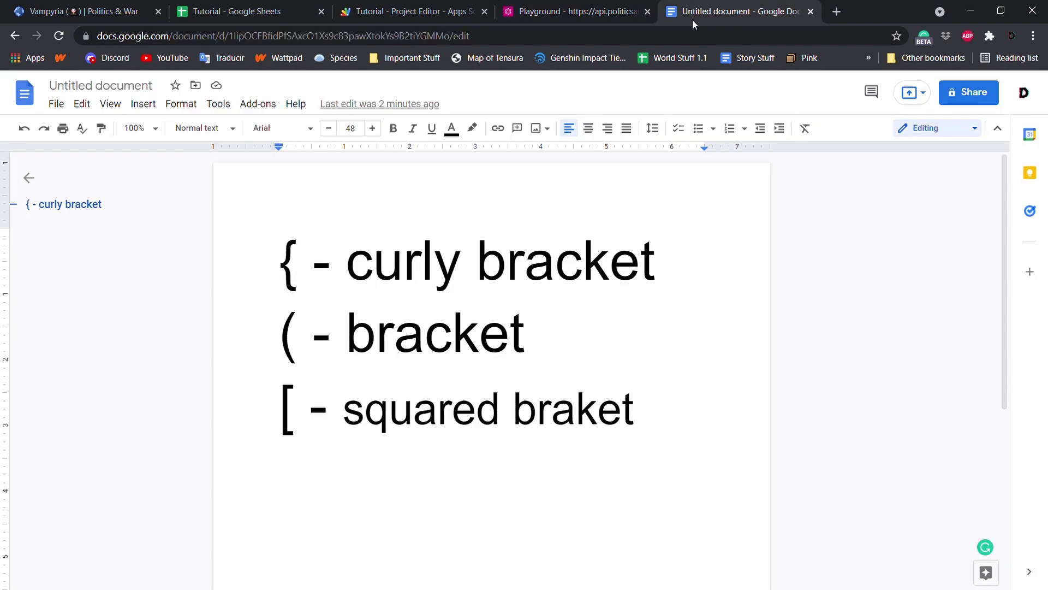
pyautogui.click(568, 12)
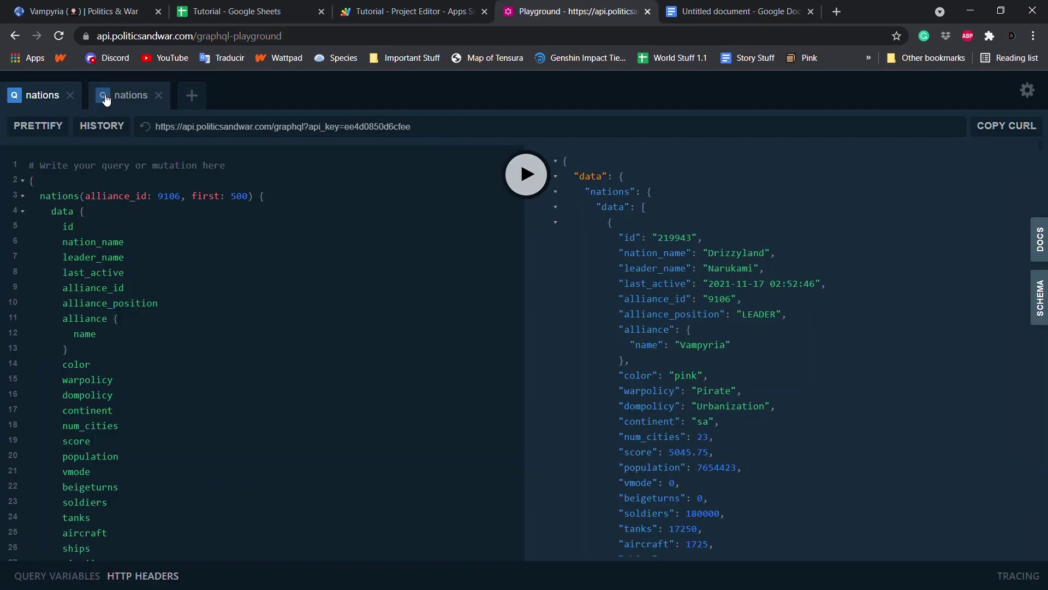
pyautogui.click(124, 95)
pyautogui.click(527, 176)
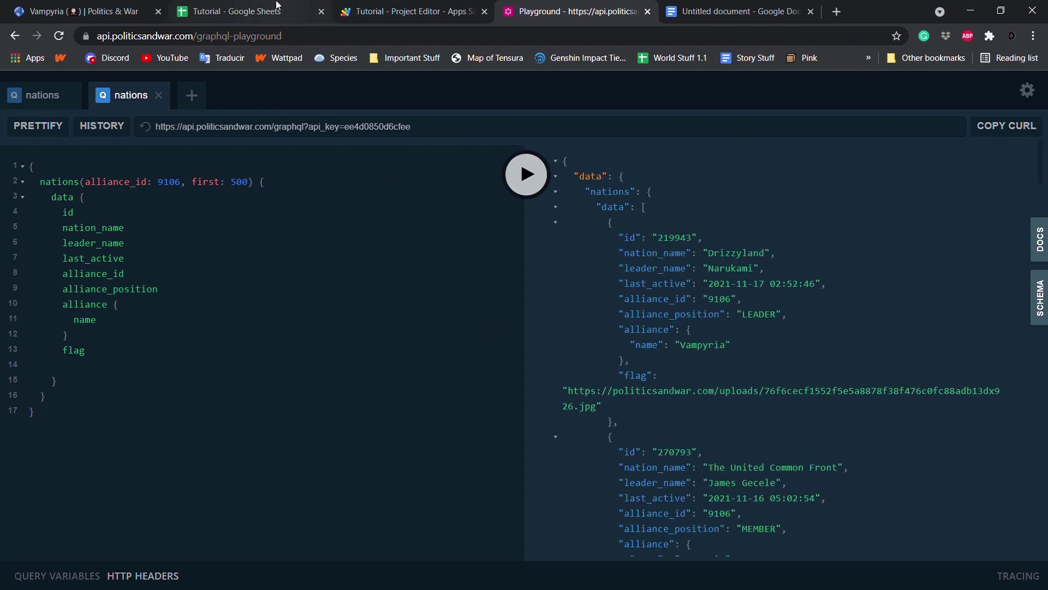
pyautogui.click(362, 8)
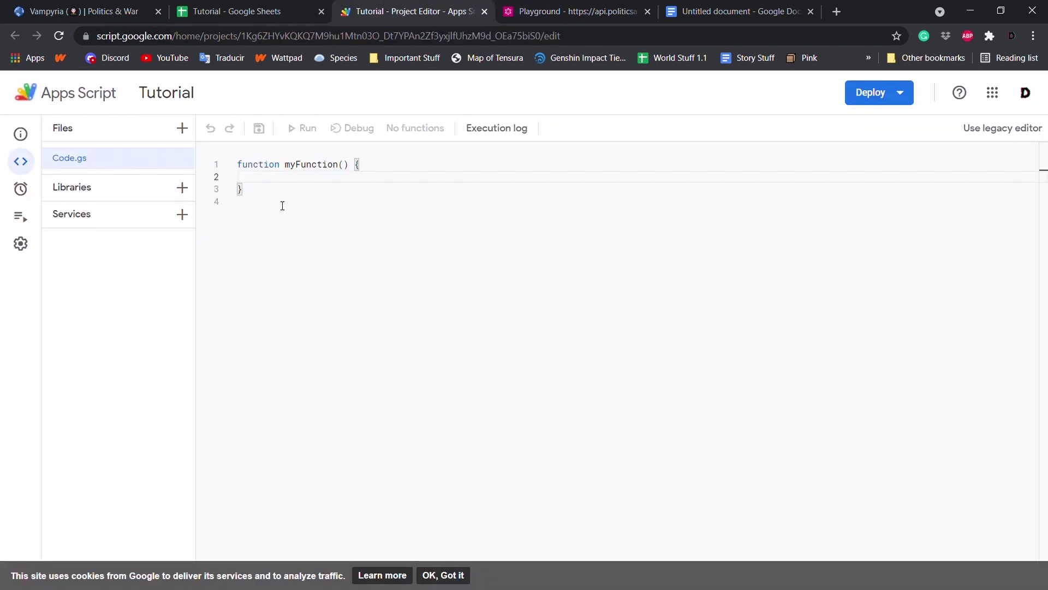
# - Add a new script file named ImportJSON, delete its starter code, and save the project
pyautogui.click(182, 128)
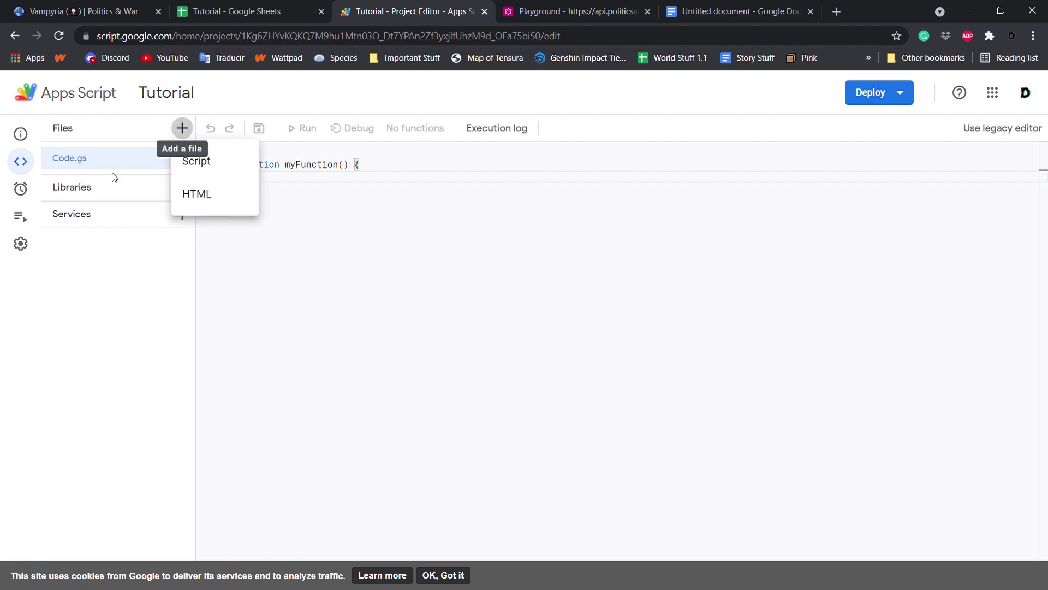
pyautogui.click(196, 170)
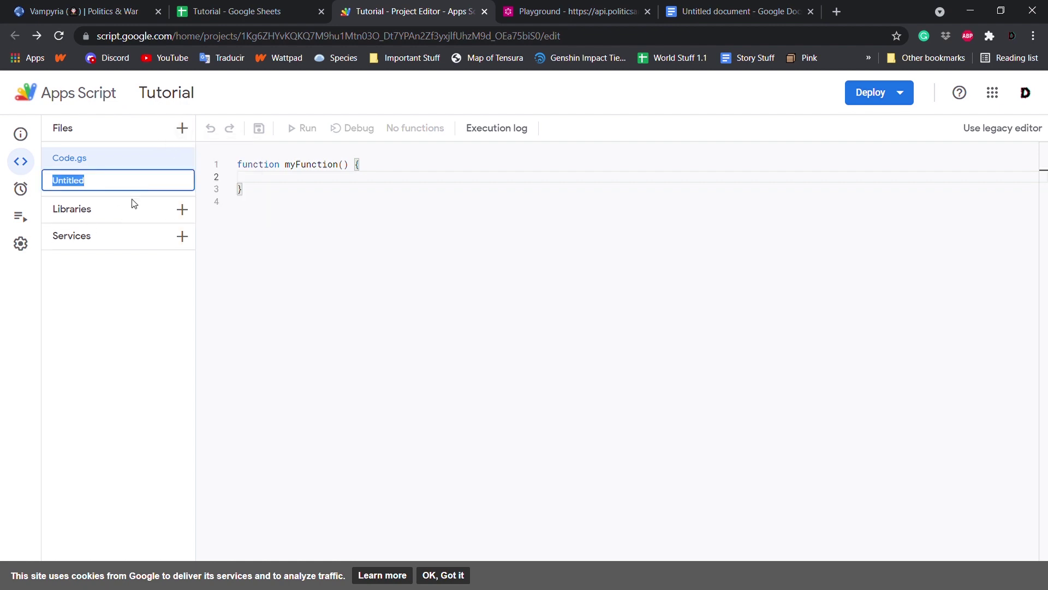
pyautogui.write('ImportJSON')
pyautogui.press('Return')
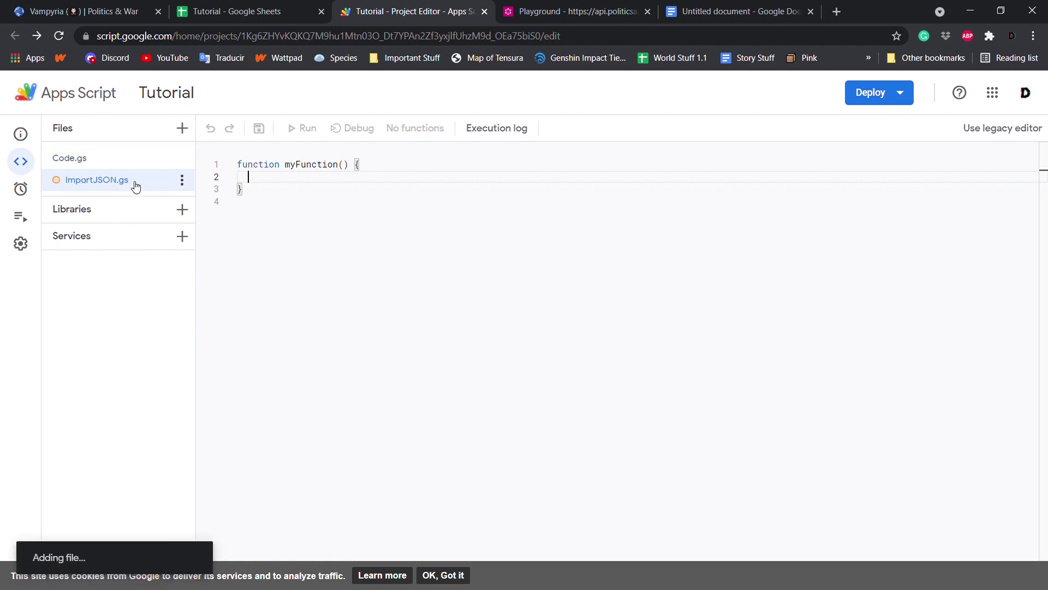
pyautogui.moveTo(302, 223); pyautogui.dragTo(236, 164)
pyautogui.press('BackSpace')
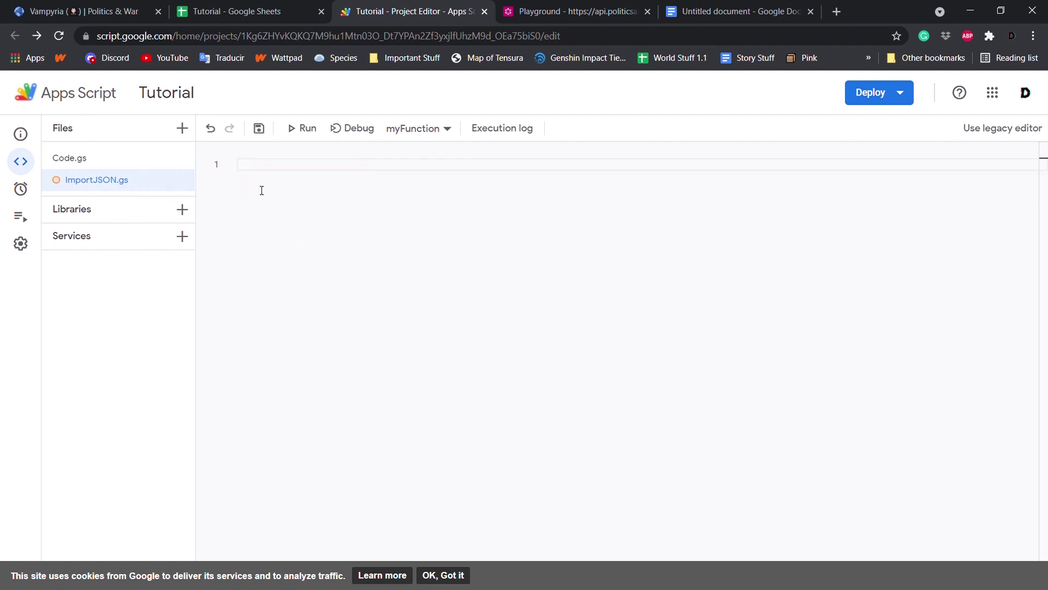
pyautogui.click(259, 128)
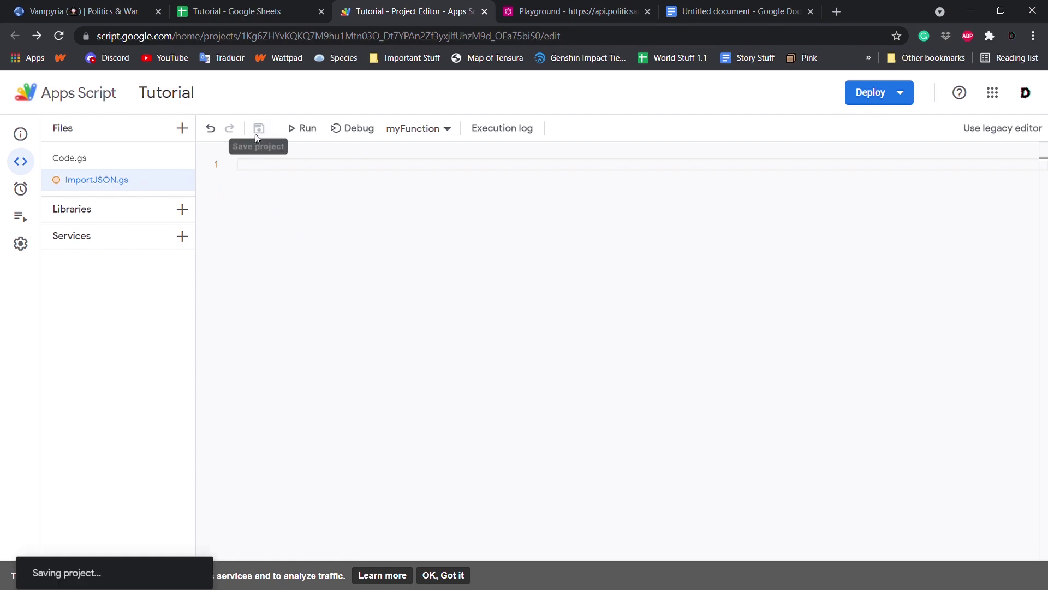
# - Delete the empty myFunction from Code.gs, leaving the file blank
pyautogui.click(112, 160)
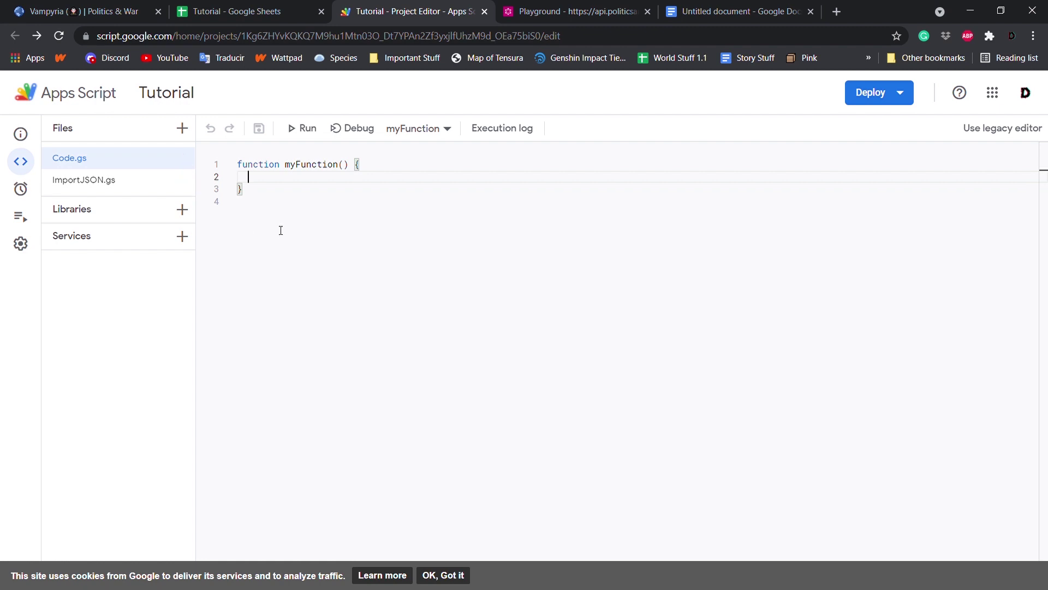
pyautogui.moveTo(257, 217); pyautogui.dragTo(223, 148)
pyautogui.press('BackSpace')
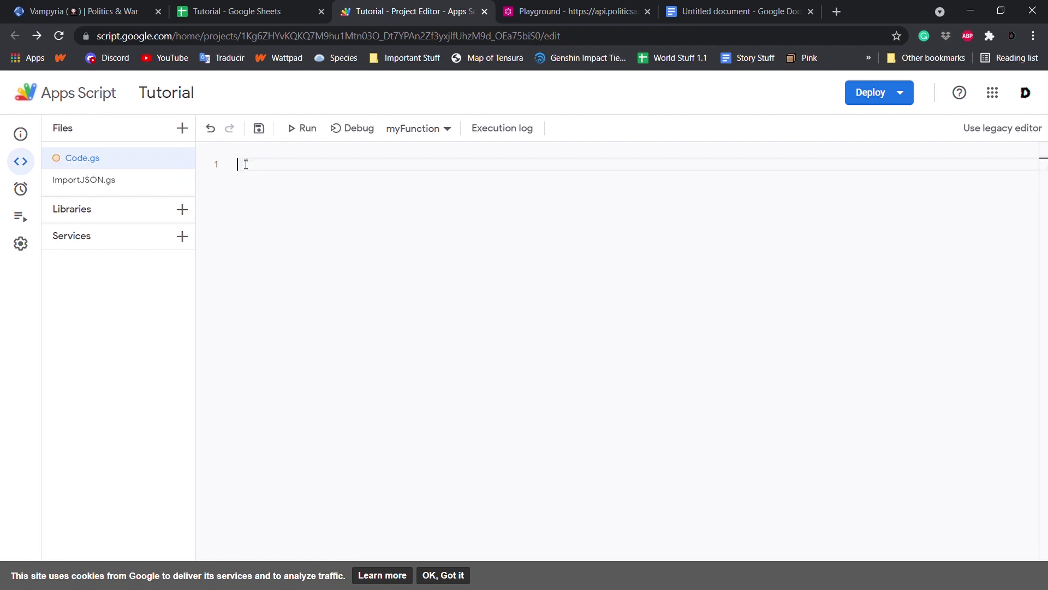
pyautogui.click(259, 128)
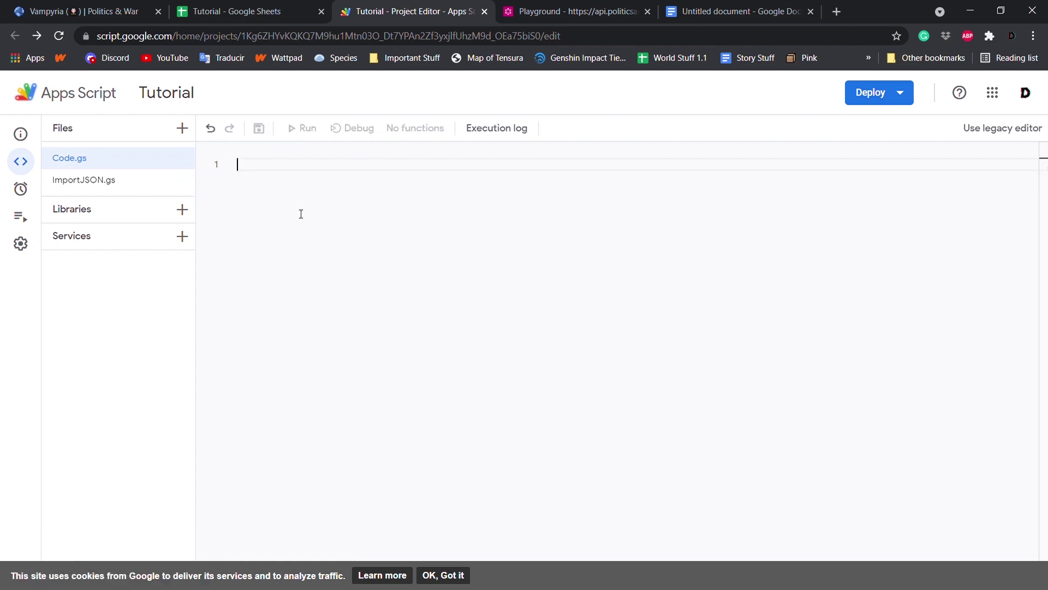
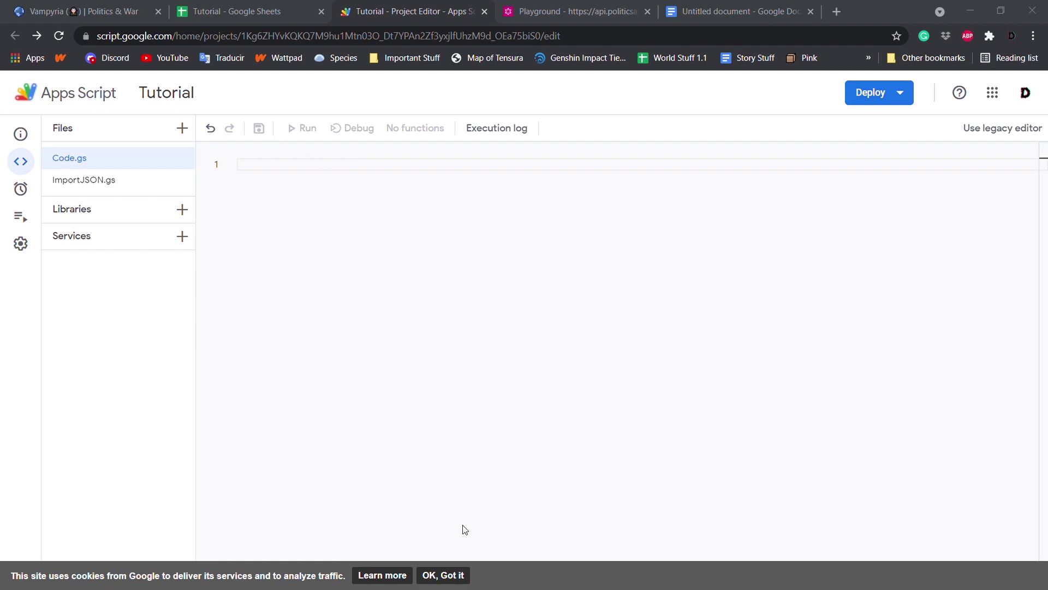
# - Paste the apiNation script into Code.gs and blank out its destinationID and the <api key goes here> placeholder
pyautogui.click(304, 173)
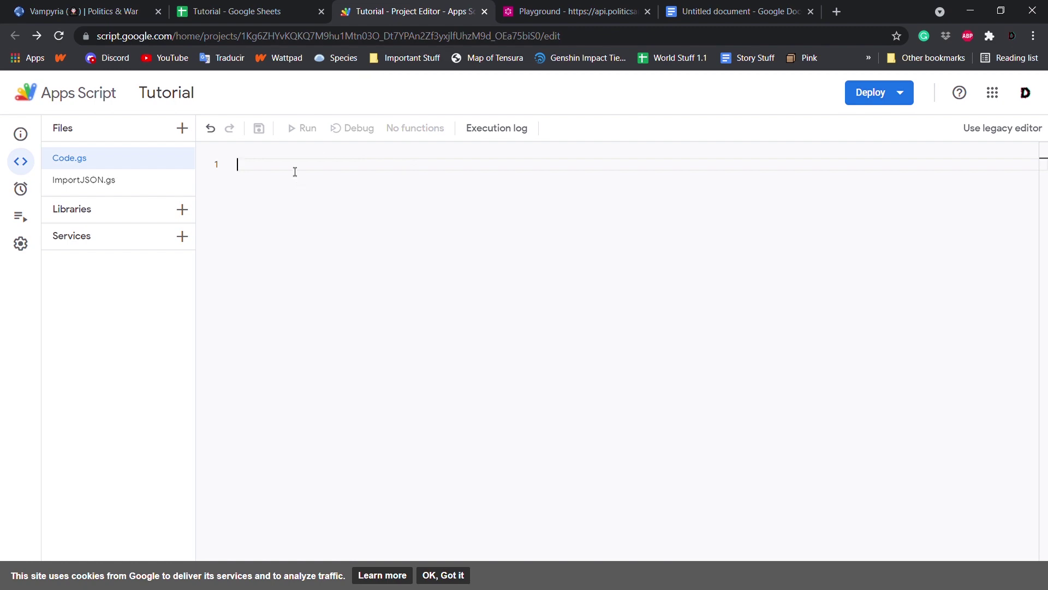
pyautogui.hotkey('ctrl', 'v')
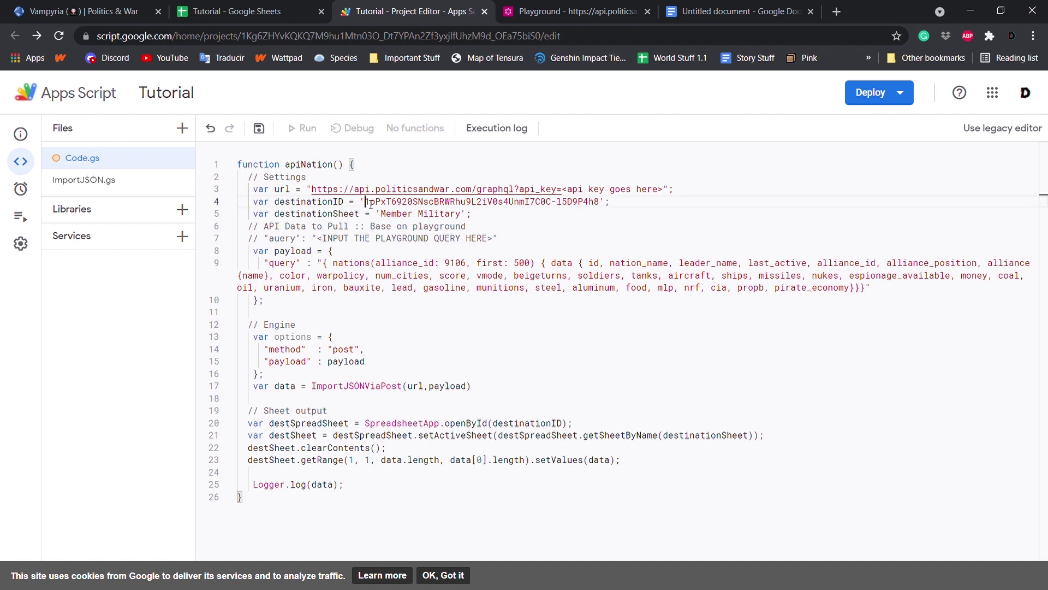
pyautogui.moveTo(364, 201); pyautogui.dragTo(604, 205)
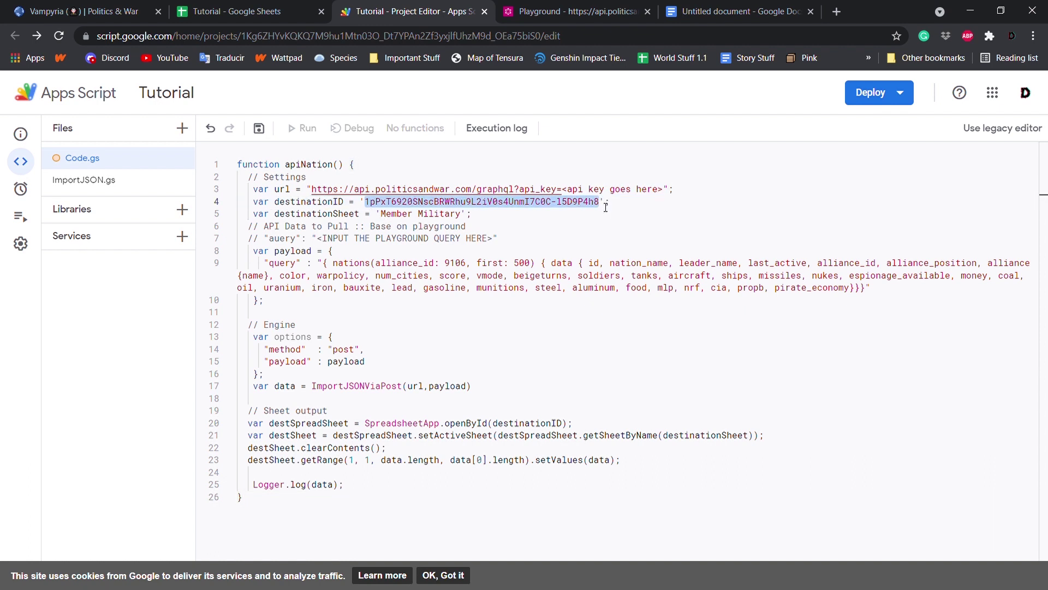
pyautogui.press('BackSpace')
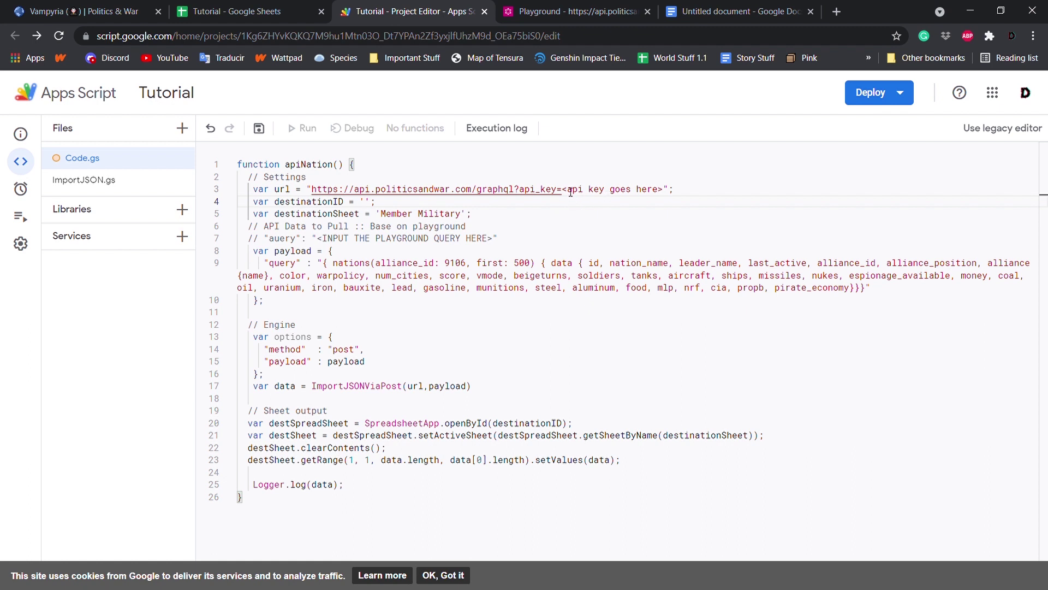
pyautogui.moveTo(563, 191); pyautogui.dragTo(667, 201)
pyautogui.press('BackSpace')
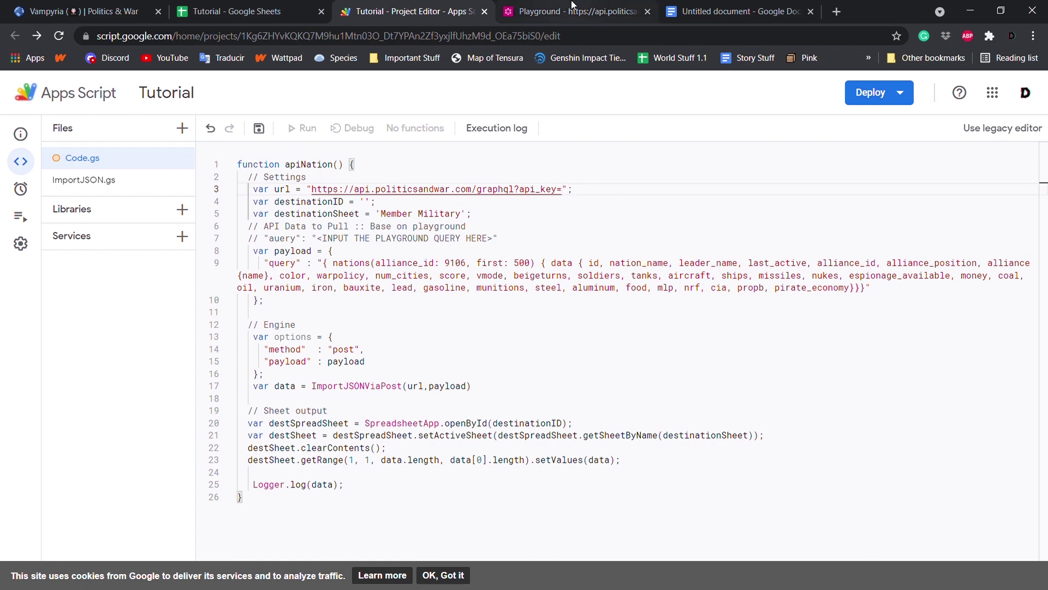
# - Copy the API key from the Playground URL and paste it after api_key= in the apiNation URL
pyautogui.click(599, 9)
pyautogui.doubleClick(375, 126)
pyautogui.hotkey('ctrl', 'c')
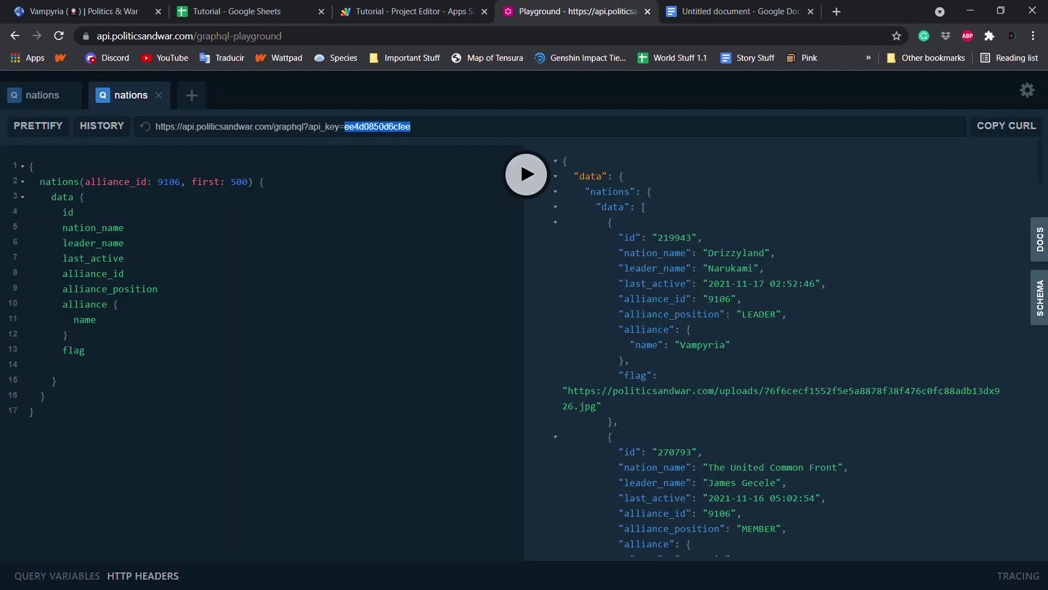
pyautogui.click(409, 12)
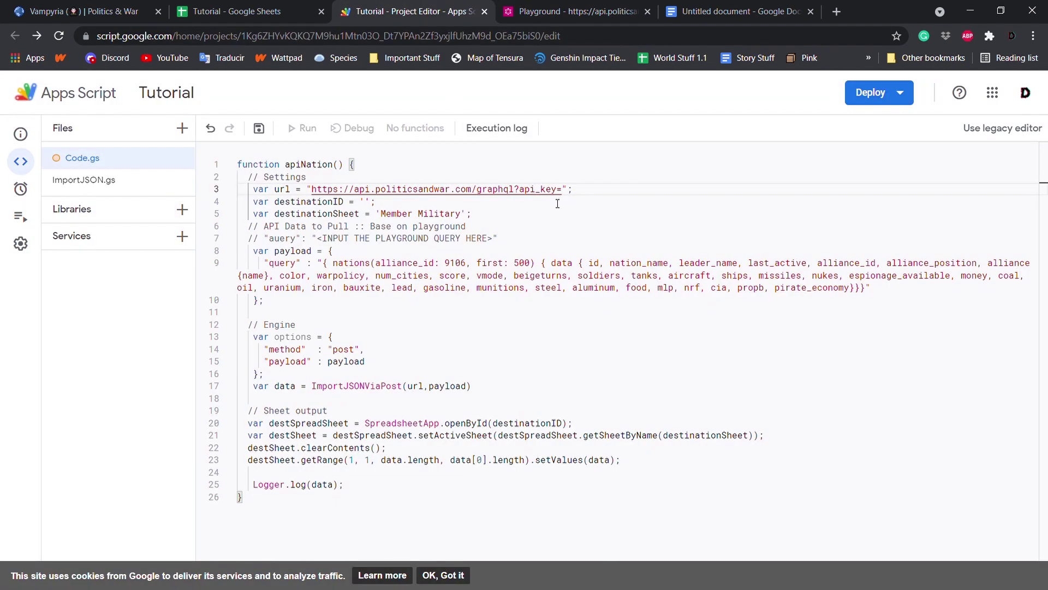
pyautogui.hotkey('ctrl', 'v')
pyautogui.click(556, 15)
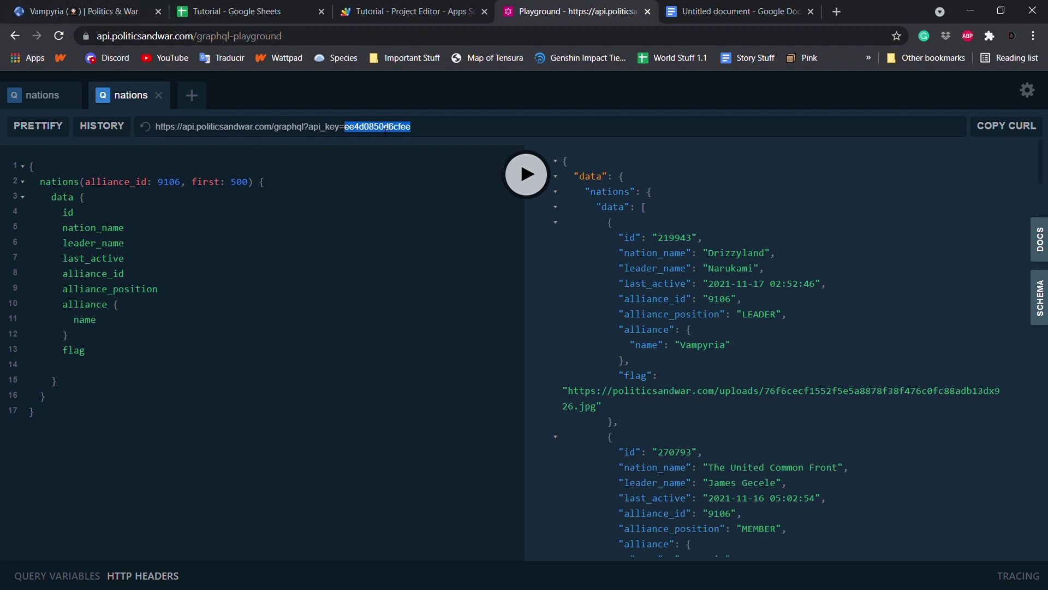
pyautogui.click(388, 13)
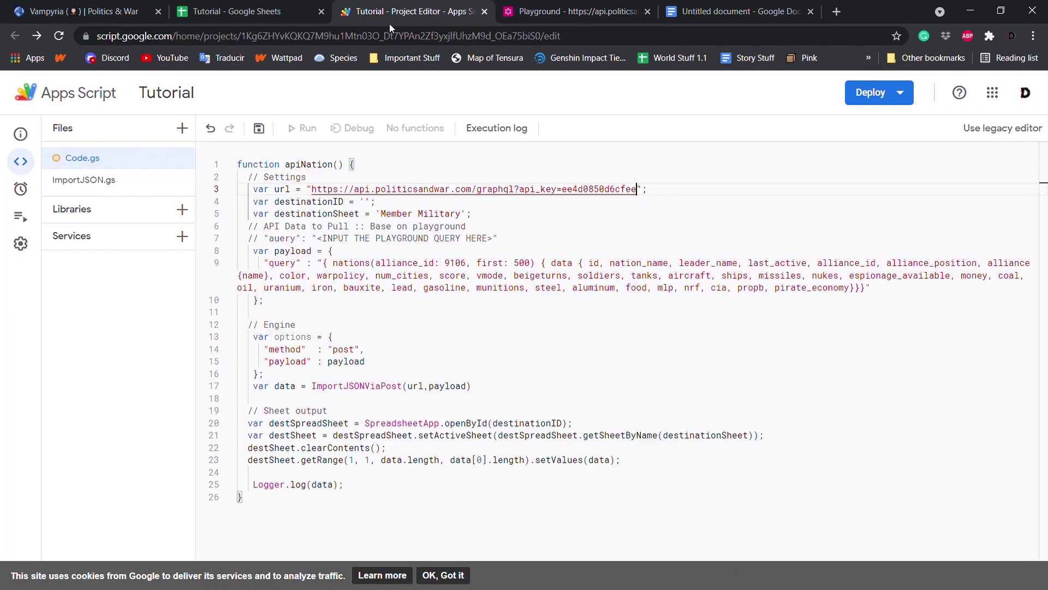
pyautogui.click(366, 202)
pyautogui.click(247, 11)
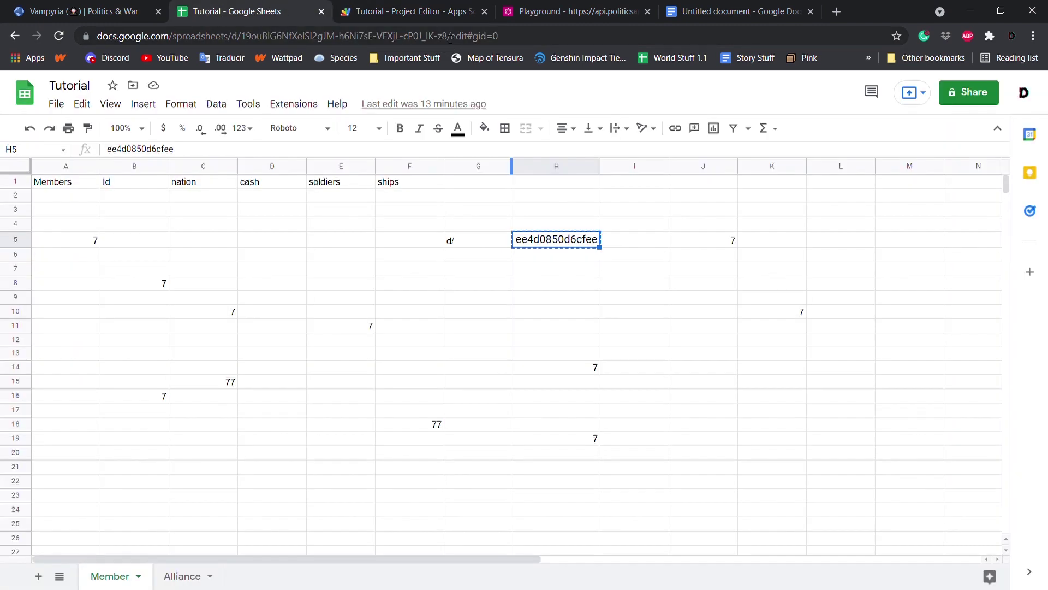
# - Highlight the spreadsheet ID in the Tutorial sheet's web address and type 'd/' into cell G5
pyautogui.moveTo(450, 39); pyautogui.dragTo(242, 42)
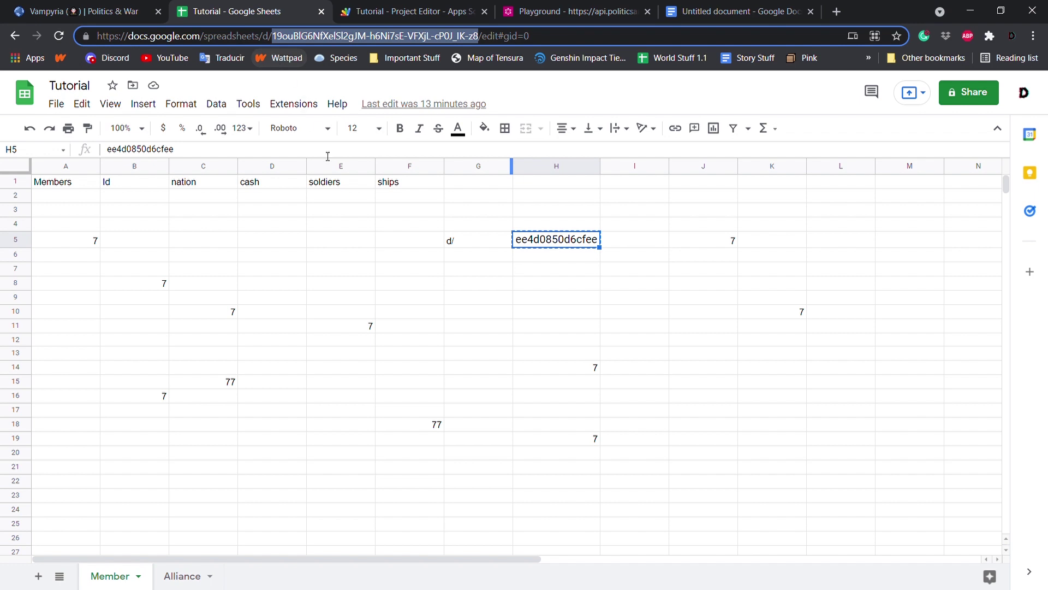
pyautogui.click(350, 256)
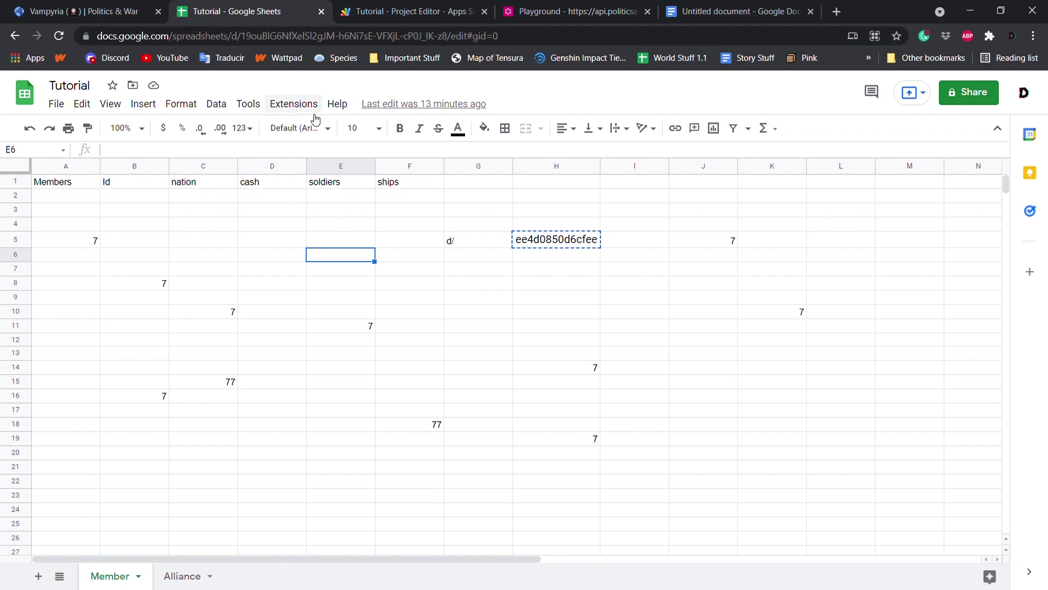
pyautogui.click(451, 242)
pyautogui.write('d/')
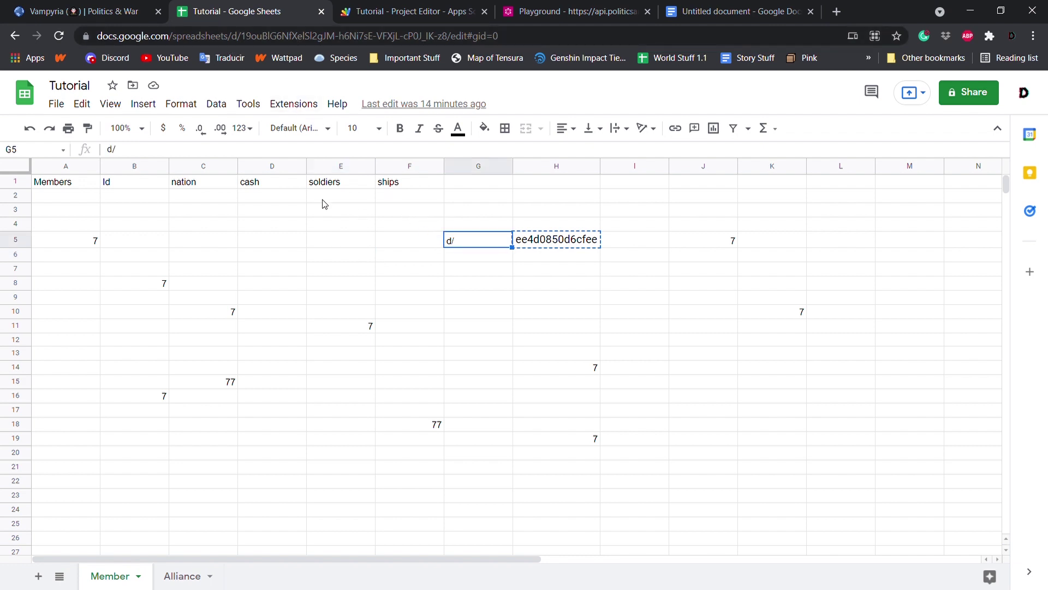
pyautogui.click(735, 4)
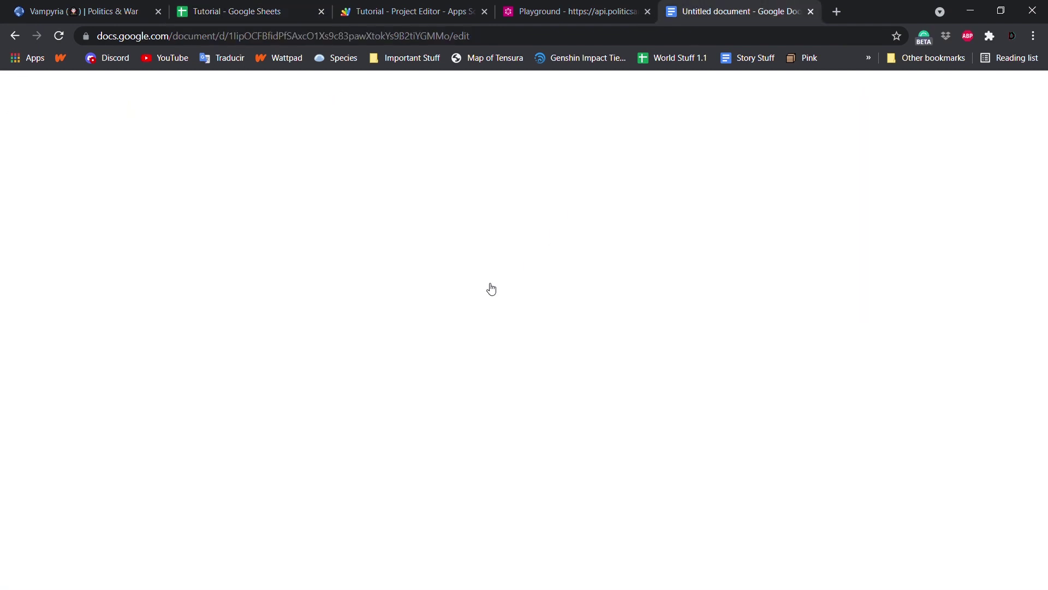
# - Add a new line reading /d/xxxxxxxxxxxxx/ below the bracket notes in the Untitled document
pyautogui.click(666, 391)
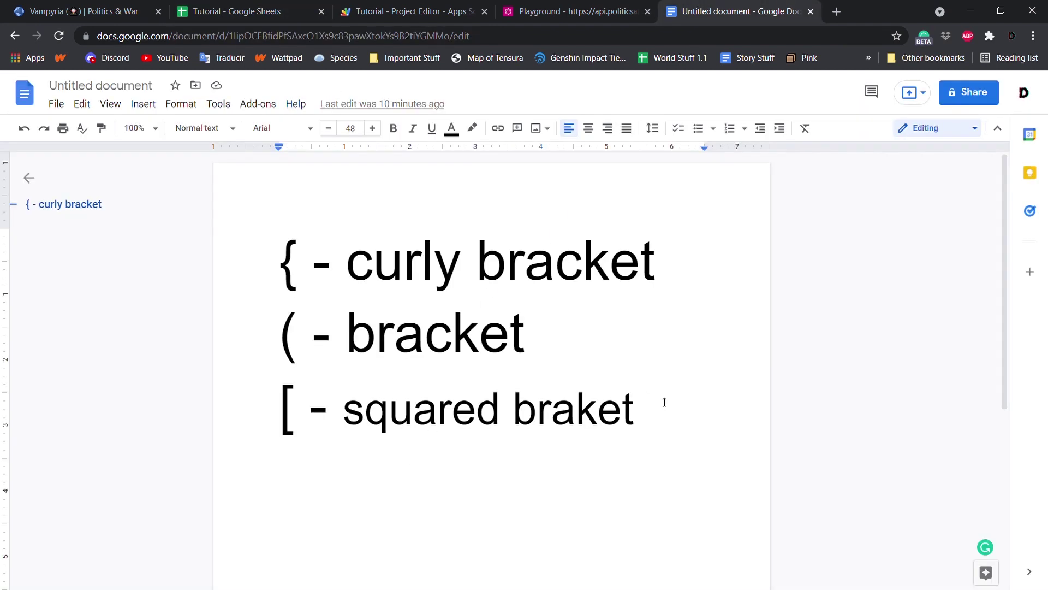
pyautogui.press('Return')
pyautogui.press('Return')
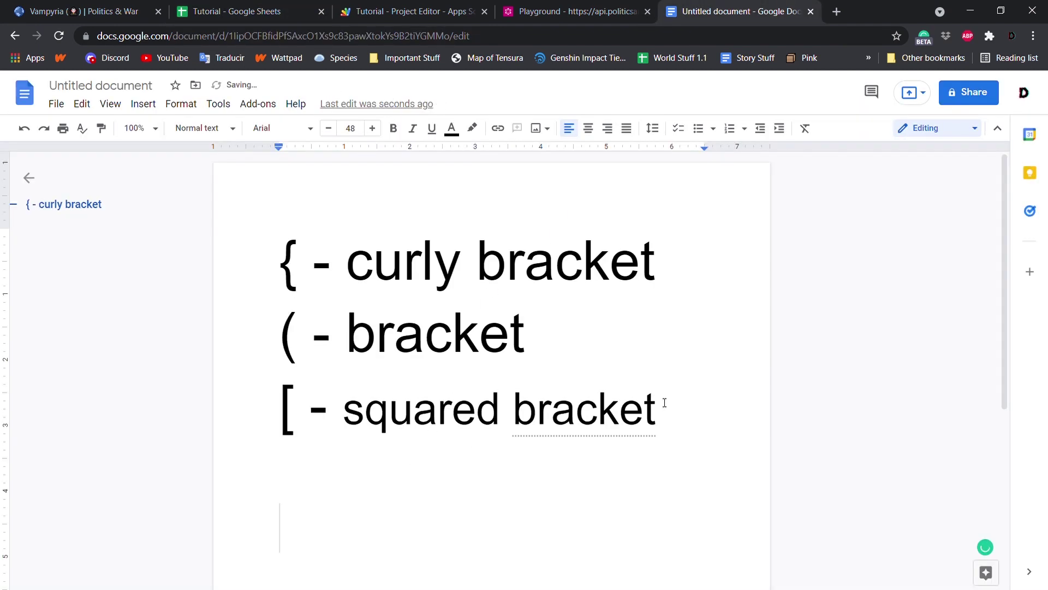
pyautogui.write('/d/')
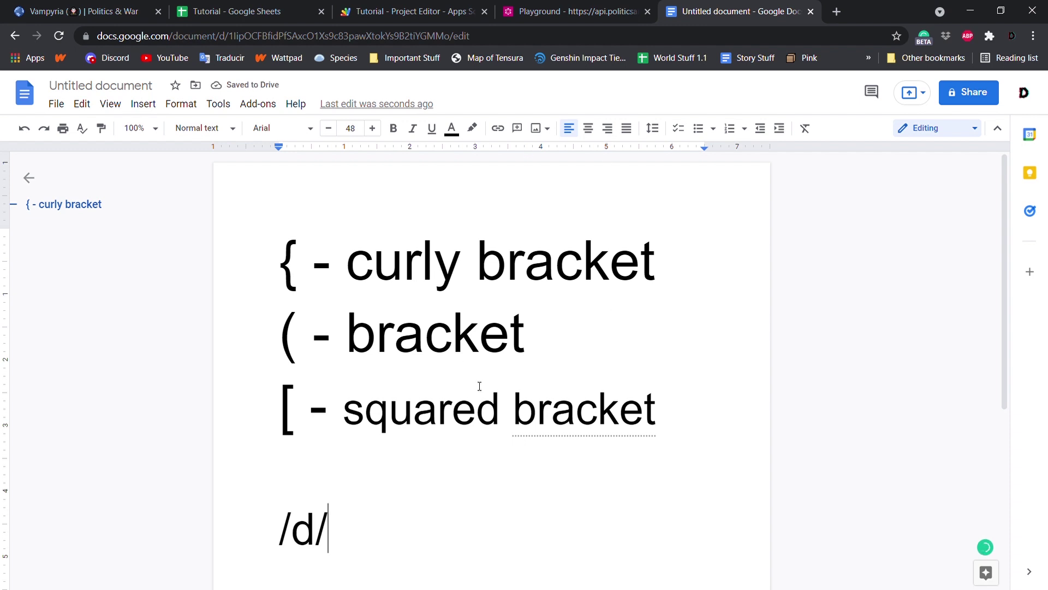
pyautogui.write('  /')
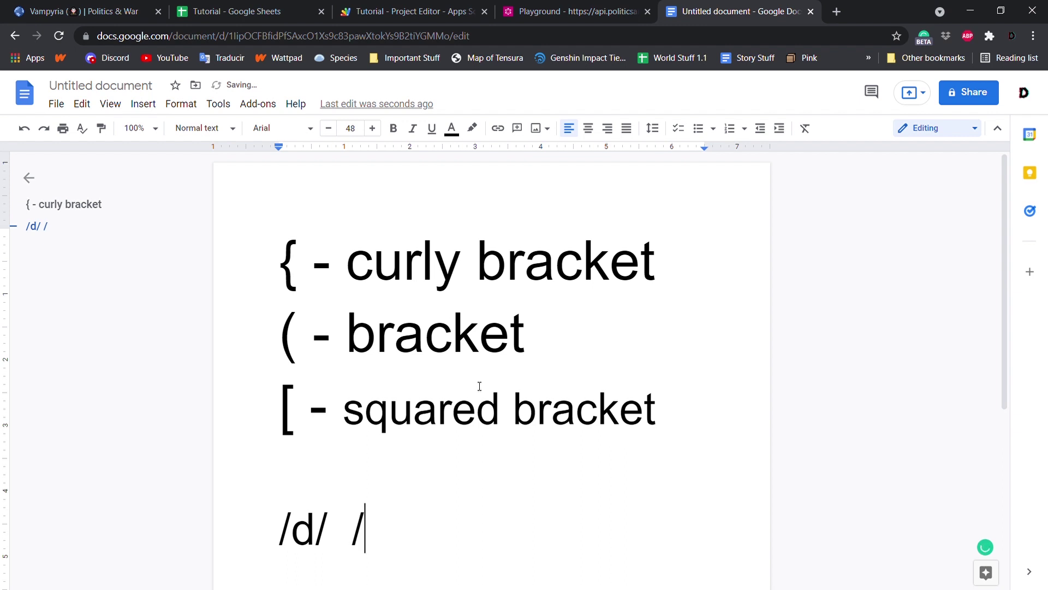
pyautogui.press('Left')
pyautogui.press('BackSpace')
pyautogui.press('BackSpace')
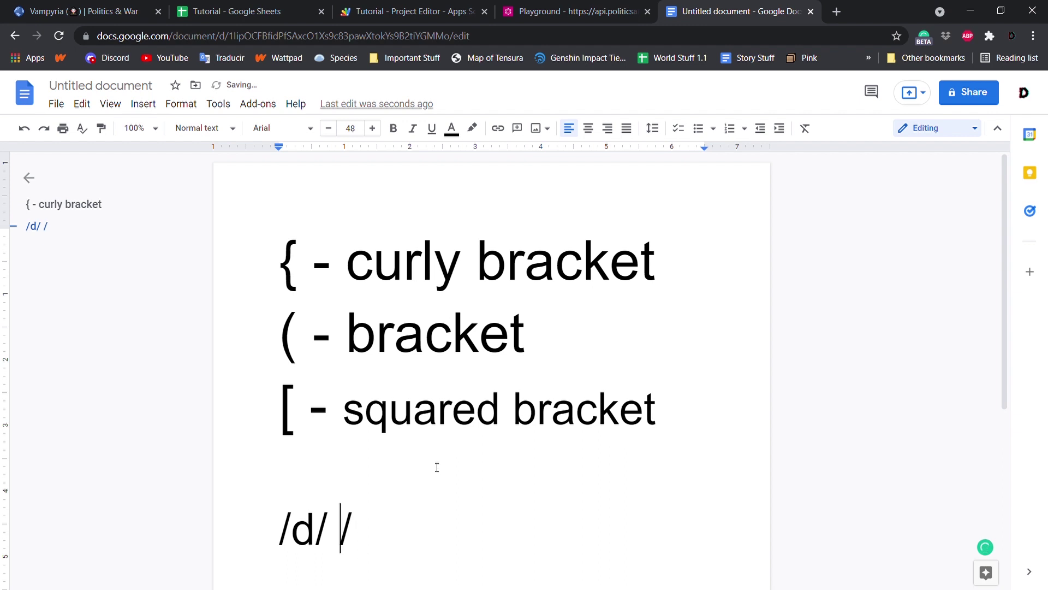
pyautogui.write('xxxxxxxxxxxxx')
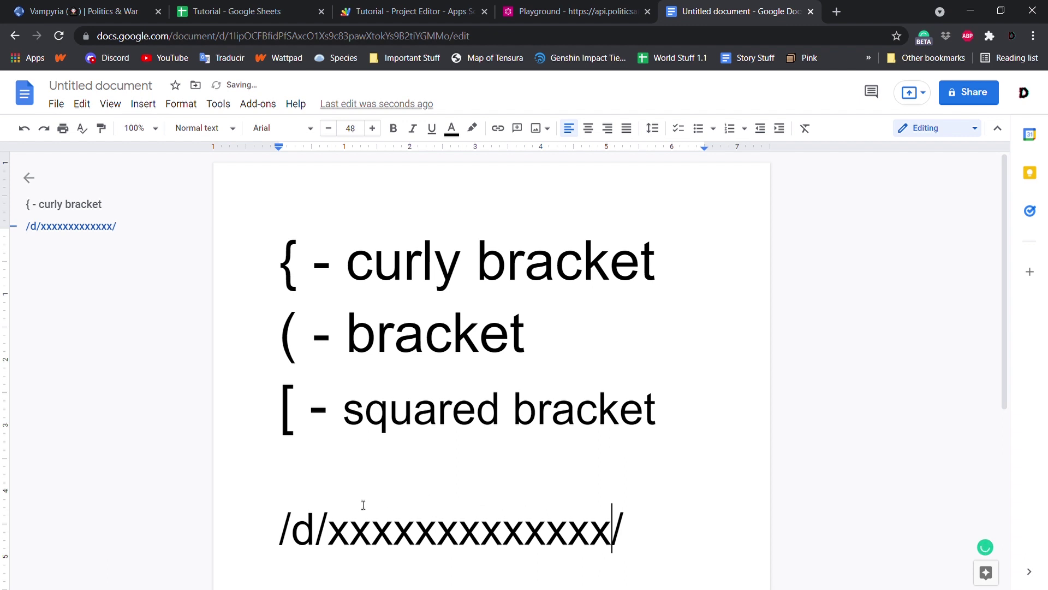
pyautogui.click(246, 10)
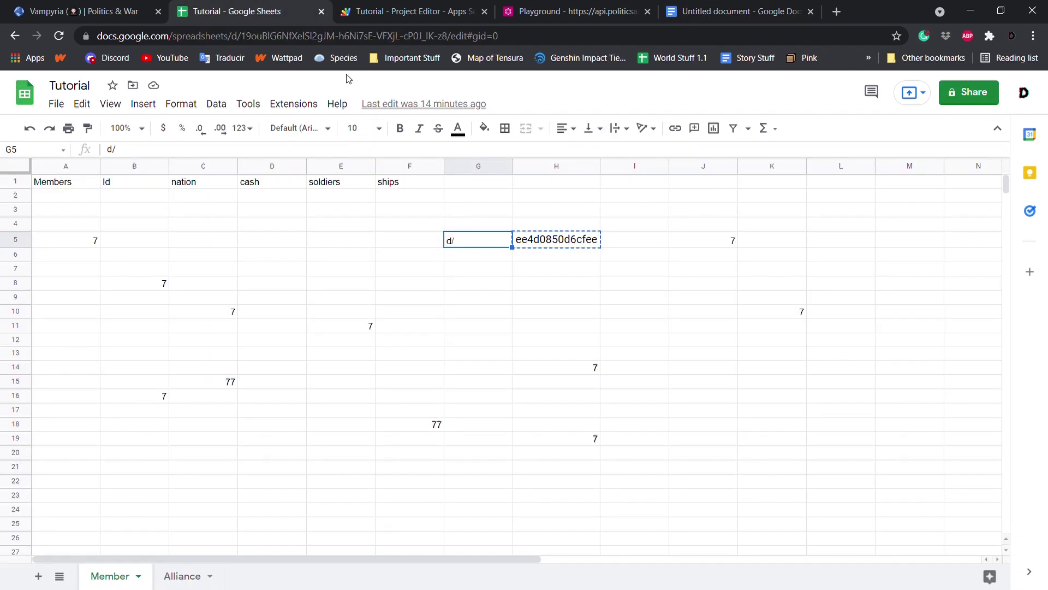
# - Highlight the /d/ marker and the spreadsheet ID in the Tutorial sheet's web address
pyautogui.doubleClick(236, 42)
pyautogui.hotkey('shift', 'Left')
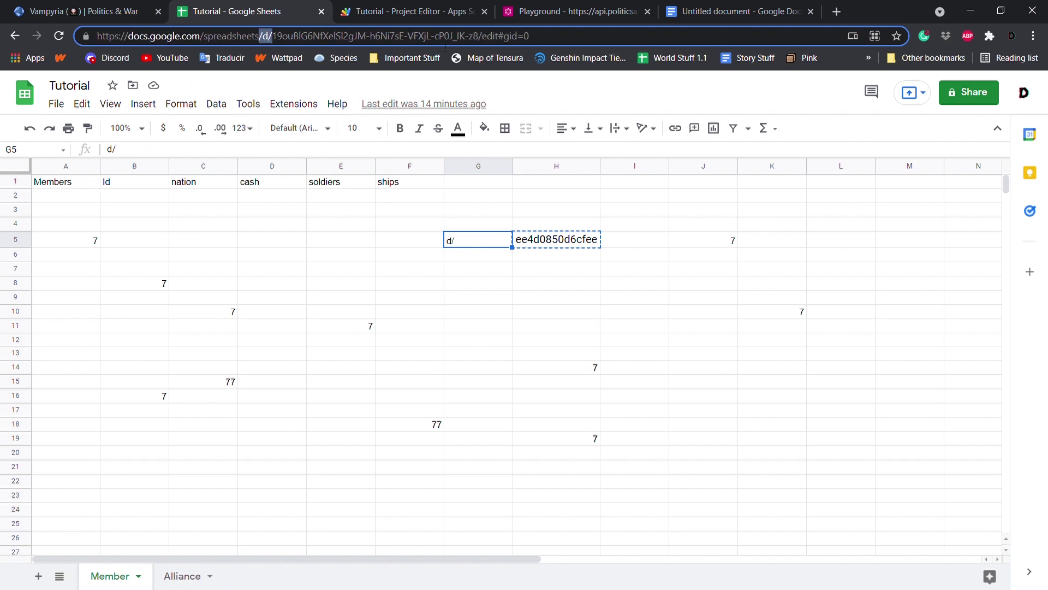
pyautogui.click(482, 43)
pyautogui.moveTo(273, 37); pyautogui.dragTo(482, 45)
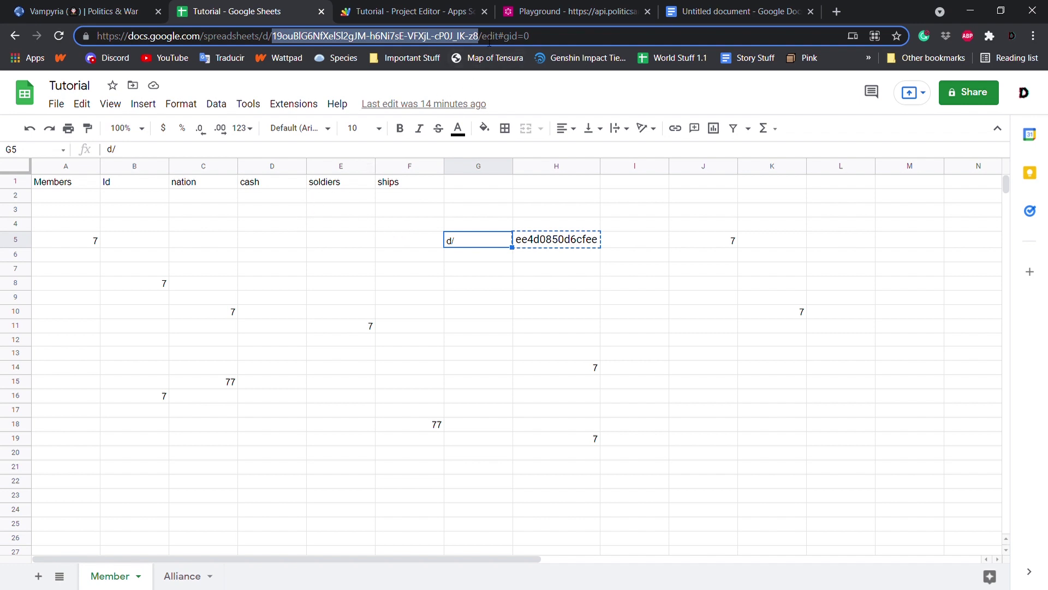
# - Delete /edit#gid=0 from the address so it ends at the spreadsheet ID
pyautogui.moveTo(483, 39); pyautogui.dragTo(562, 44)
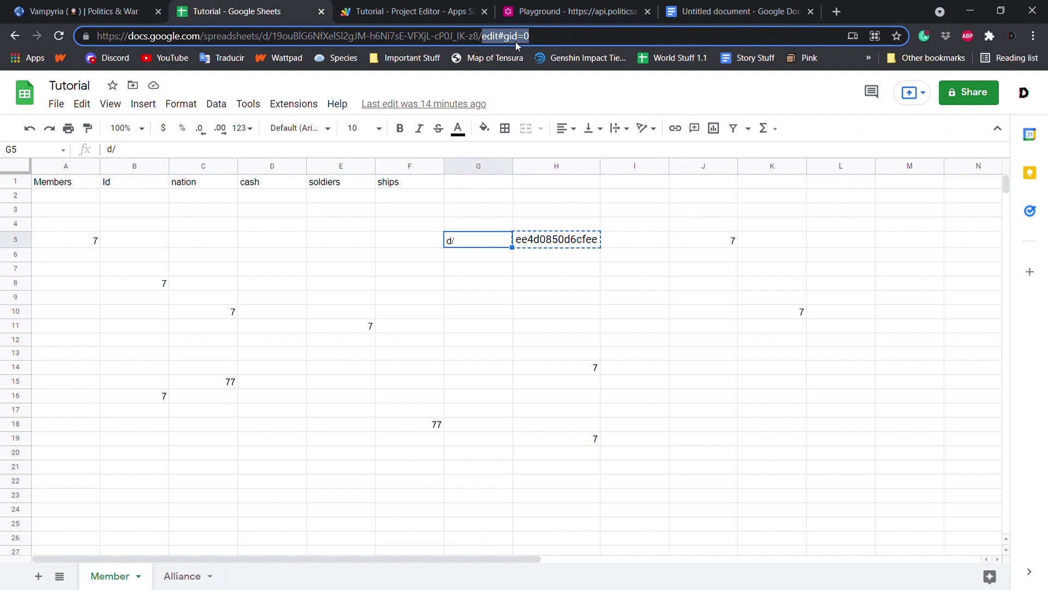
pyautogui.press('BackSpace')
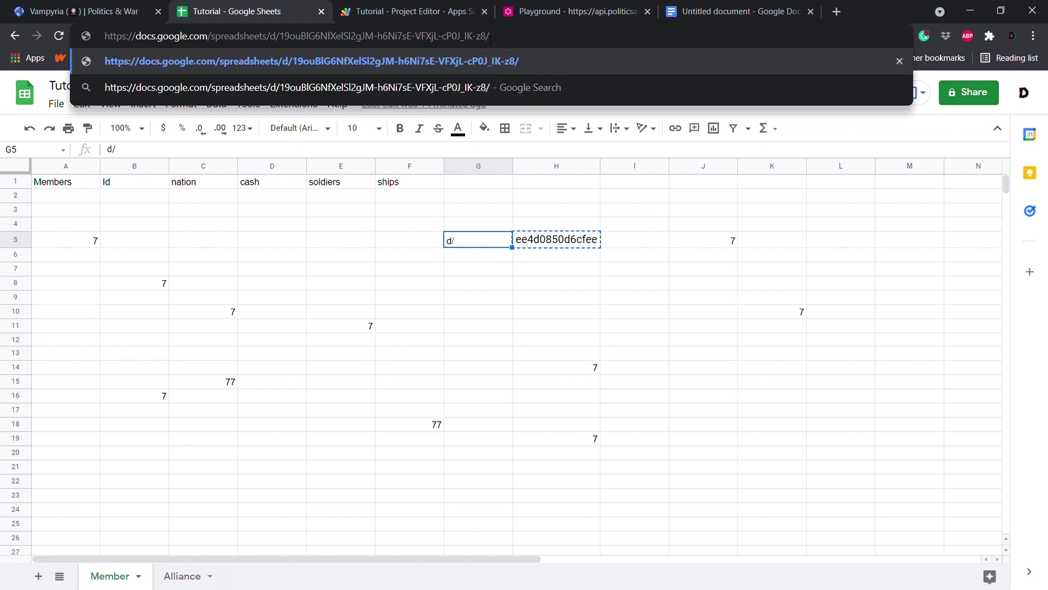
pyautogui.press('BackSpace')
pyautogui.press('Return')
pyautogui.hotkey('ctrl', 'Tab')
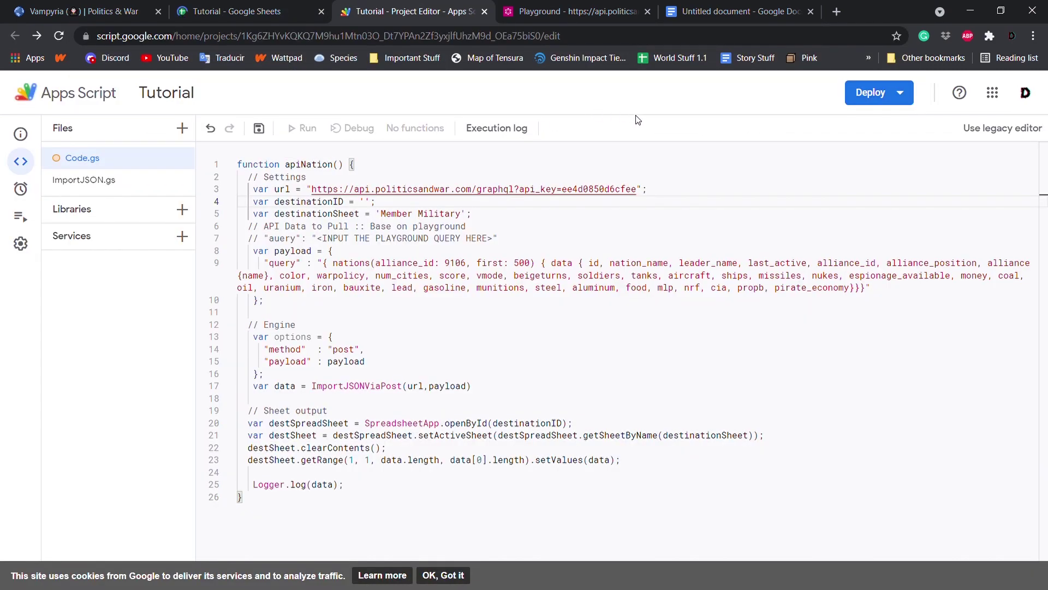
pyautogui.click(271, 7)
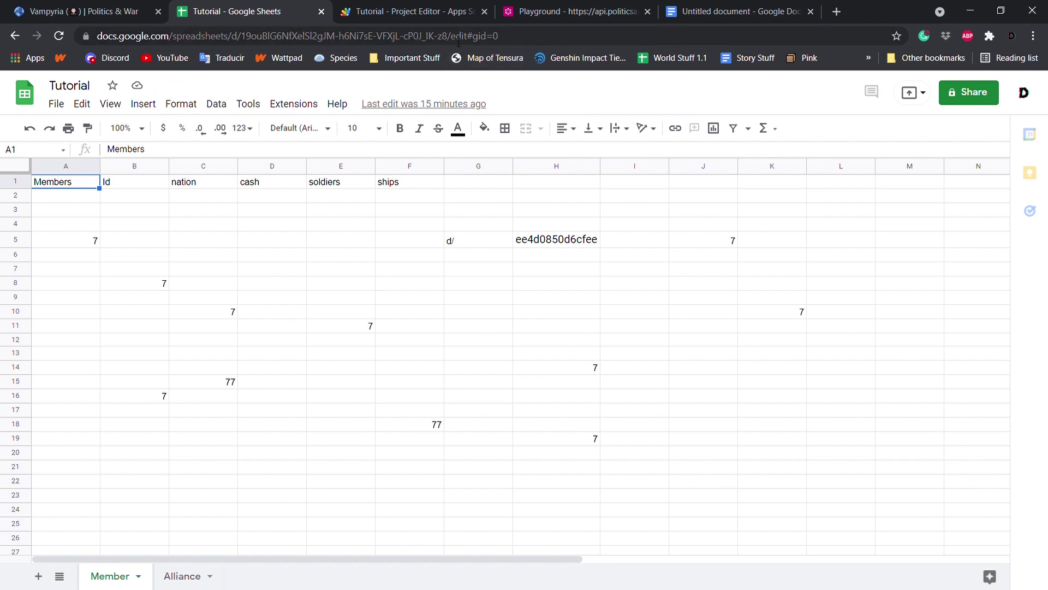
pyautogui.moveTo(451, 39); pyautogui.dragTo(287, 43)
pyautogui.hotkey('ctrl', 'c')
pyautogui.press('BackSpace')
pyautogui.press('BackSpace')
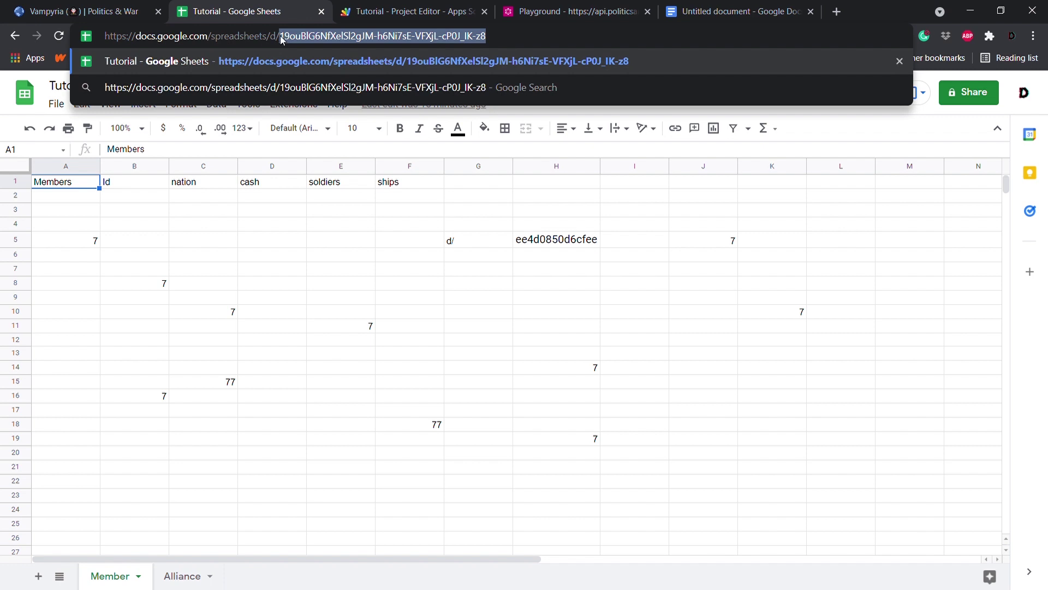
pyautogui.click(485, 285)
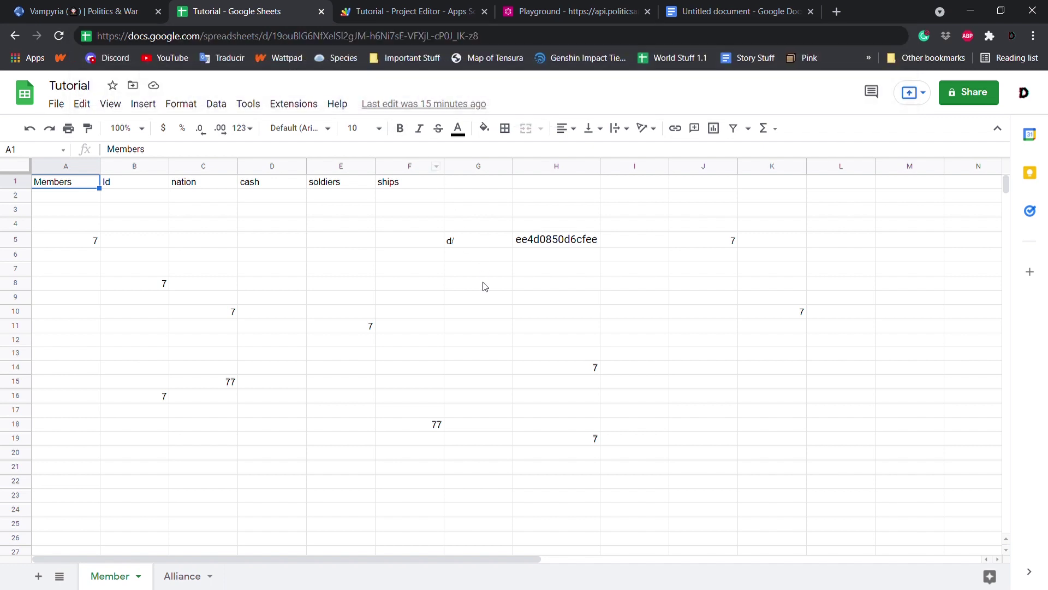
pyautogui.click(467, 5)
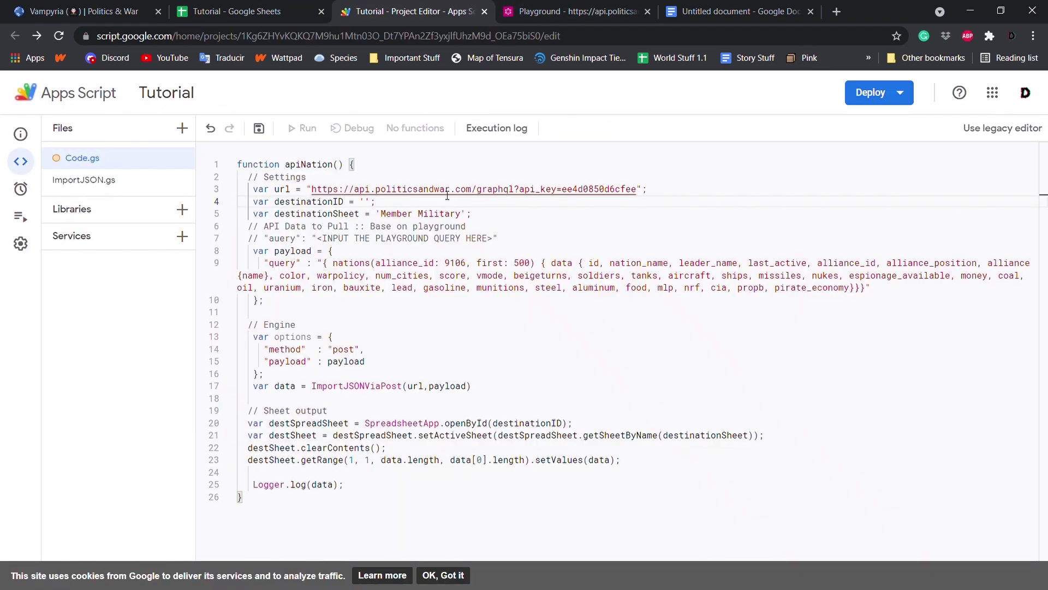
# - Paste the spreadsheet ID into destinationID and change the sheet name from 'Member Military' to 'Member'
pyautogui.hotkey('ctrl', 'v')
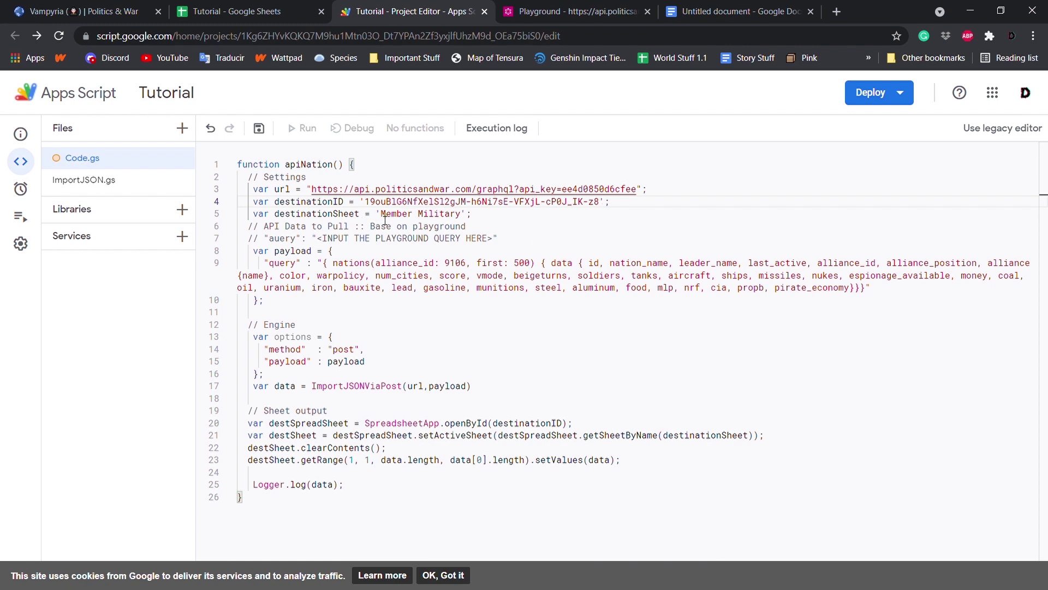
pyautogui.click(254, 11)
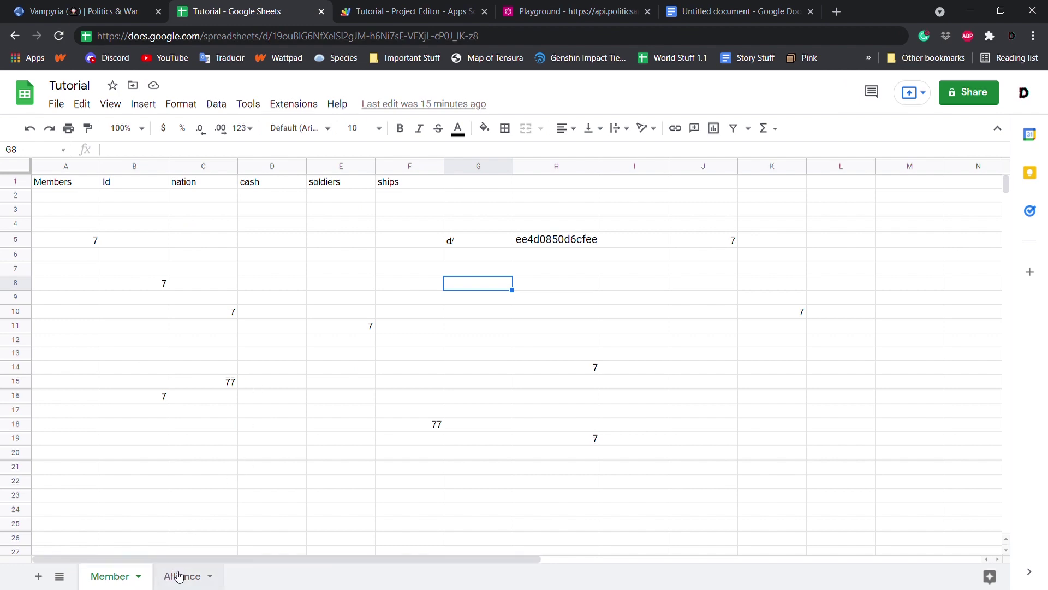
pyautogui.click(382, 11)
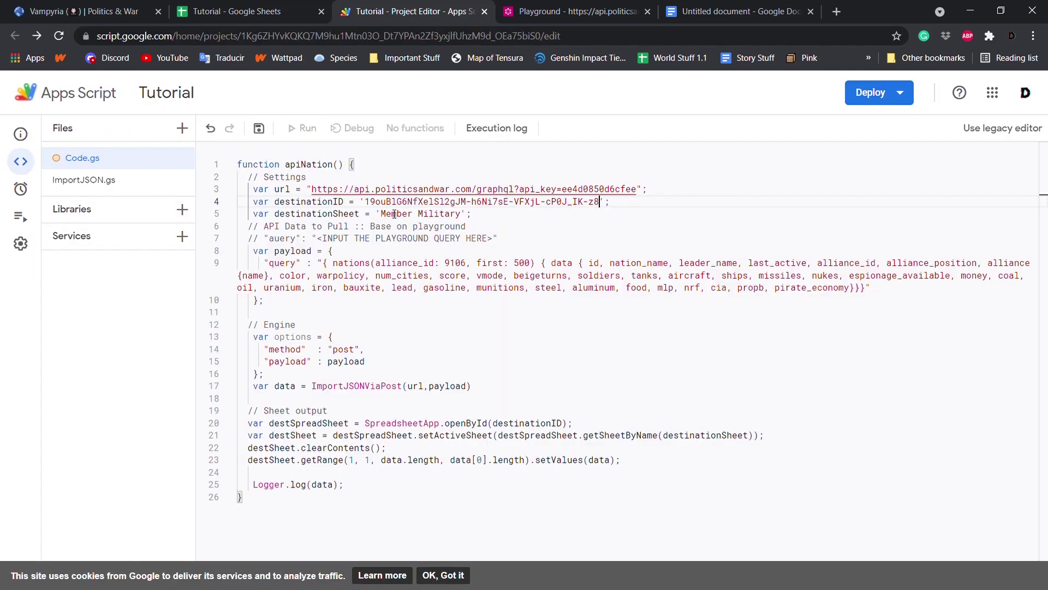
pyautogui.moveTo(381, 213); pyautogui.dragTo(462, 224)
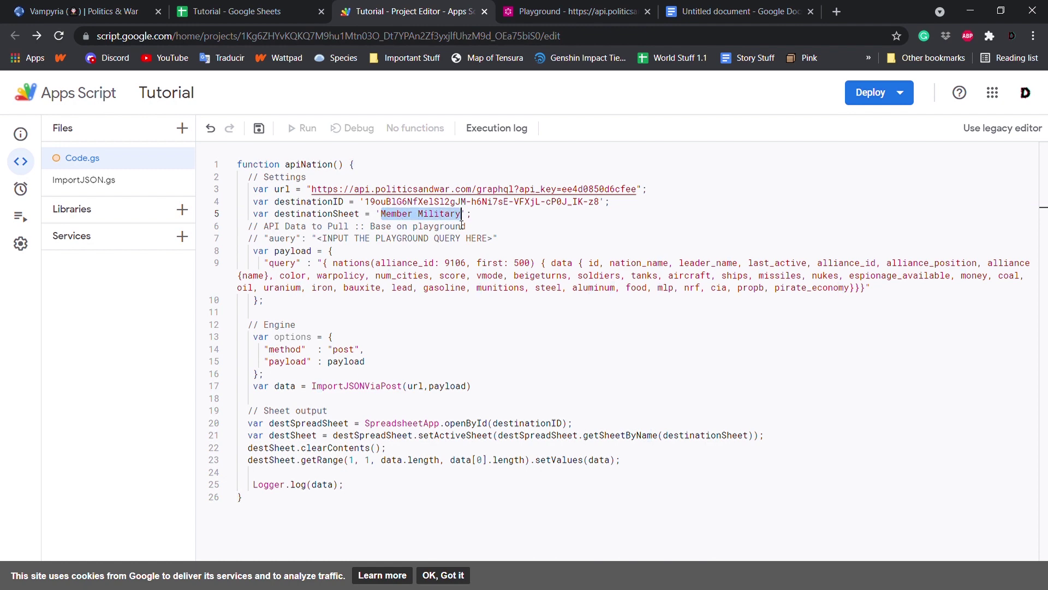
pyautogui.write('Alliance')
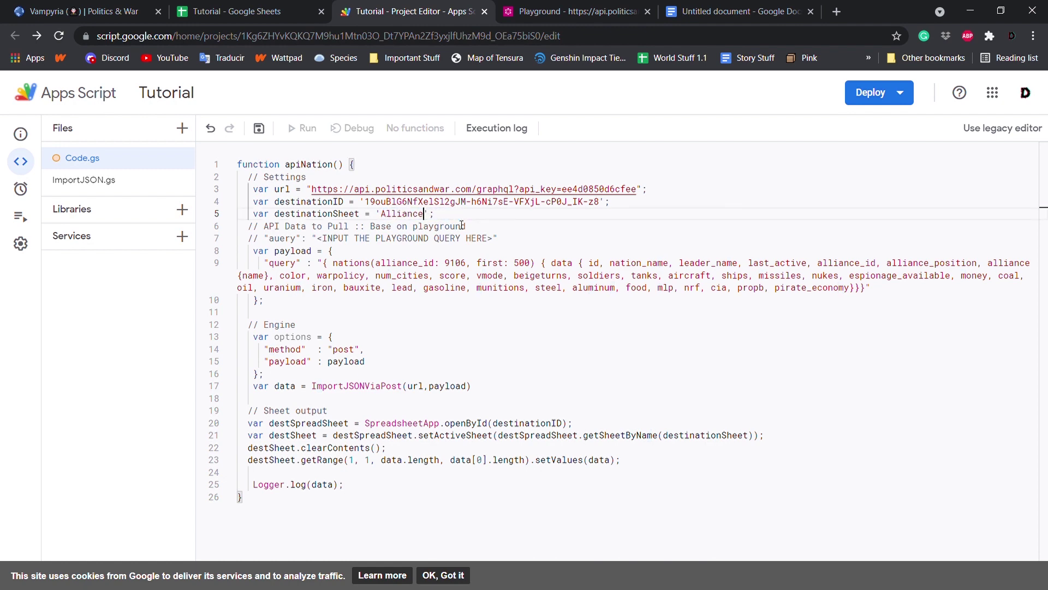
pyautogui.click(303, 5)
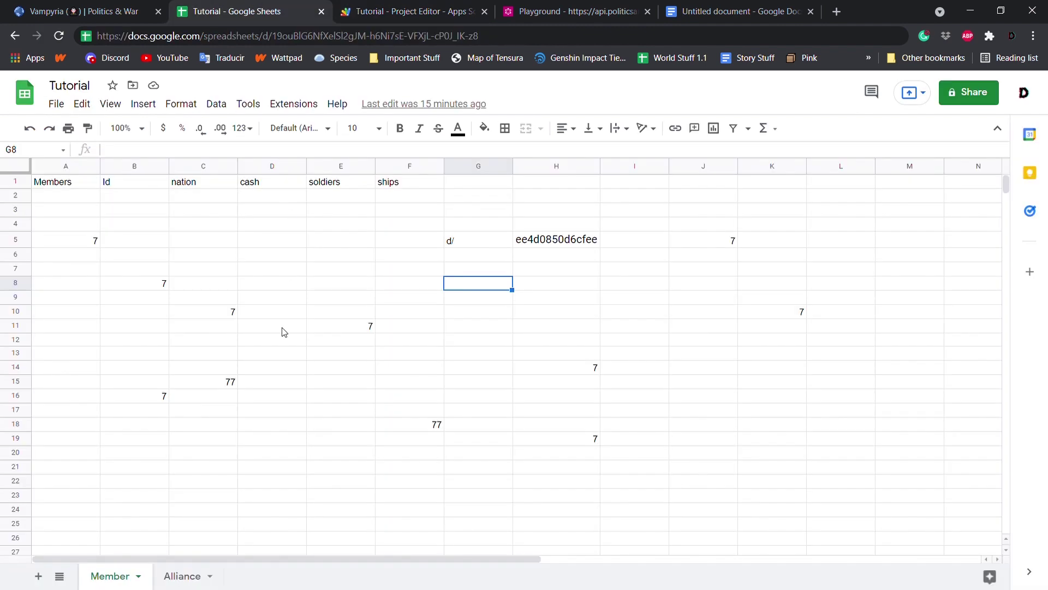
pyautogui.click(445, 7)
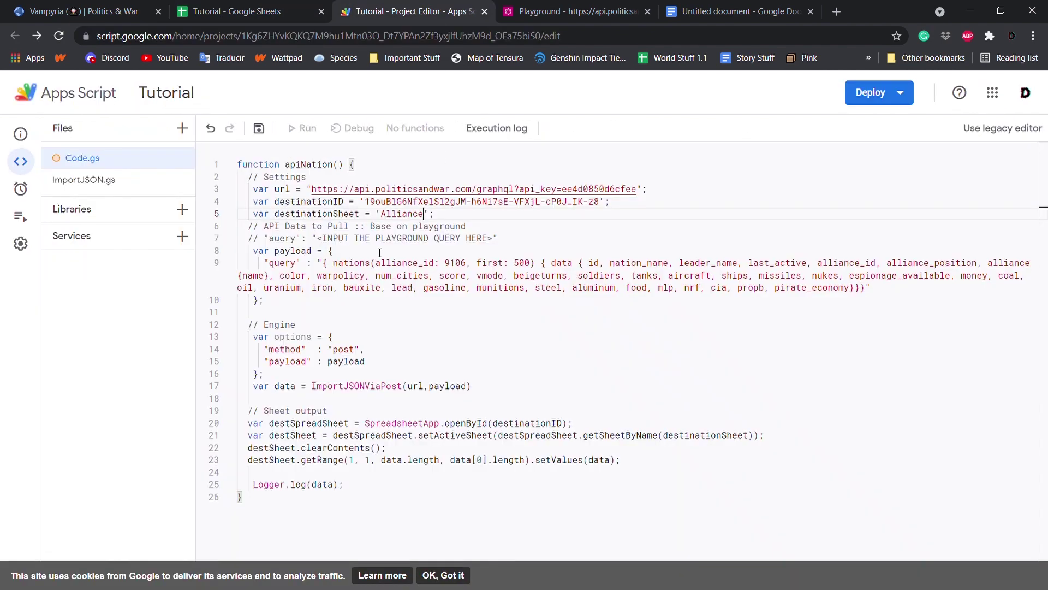
pyautogui.doubleClick(403, 216)
pyautogui.write('Member')
pyautogui.click(538, 7)
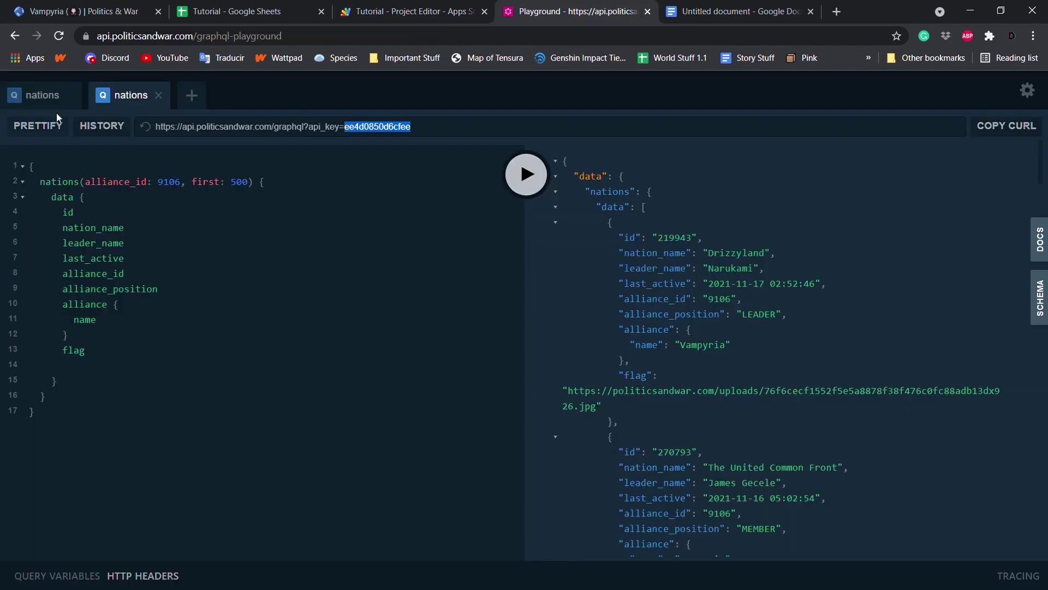
# - Remove the comment line from the longer nations query in the Playground and copy the whole query
pyautogui.click(48, 98)
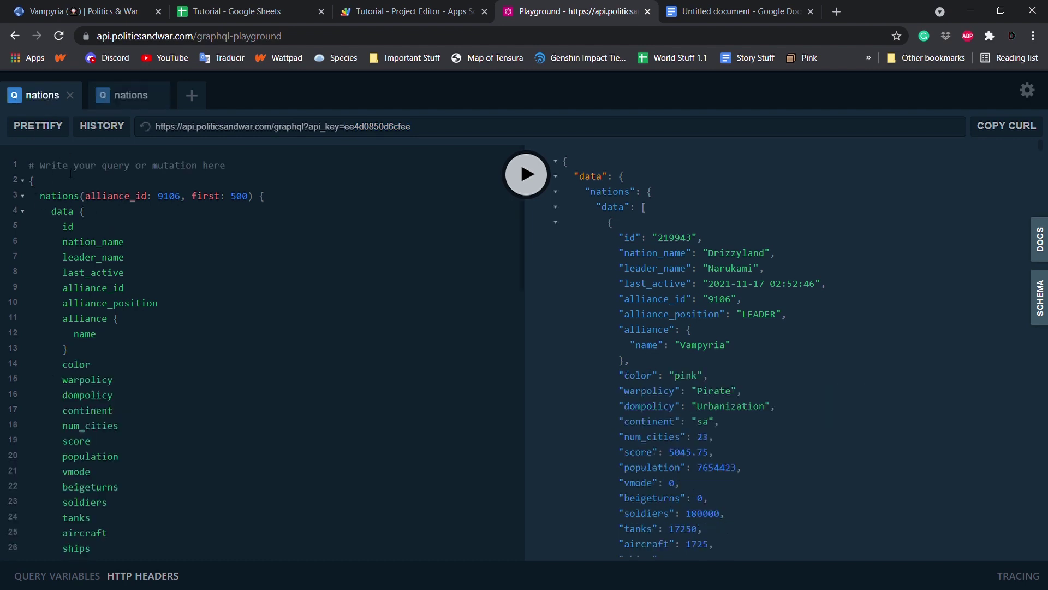
pyautogui.hotkey('shift', 'Home')
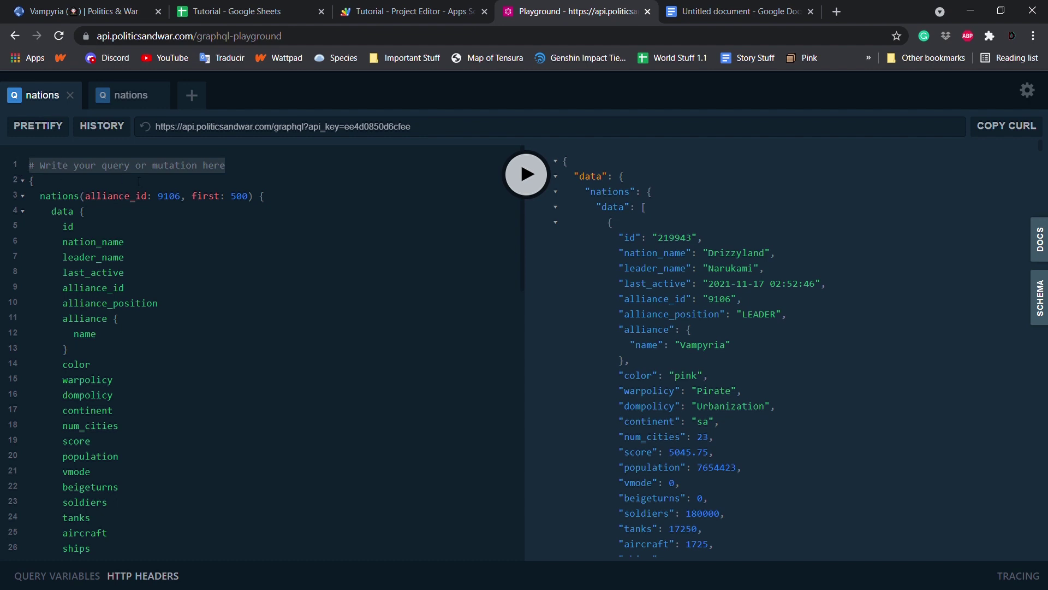
pyautogui.press('Delete')
pyautogui.press('Delete')
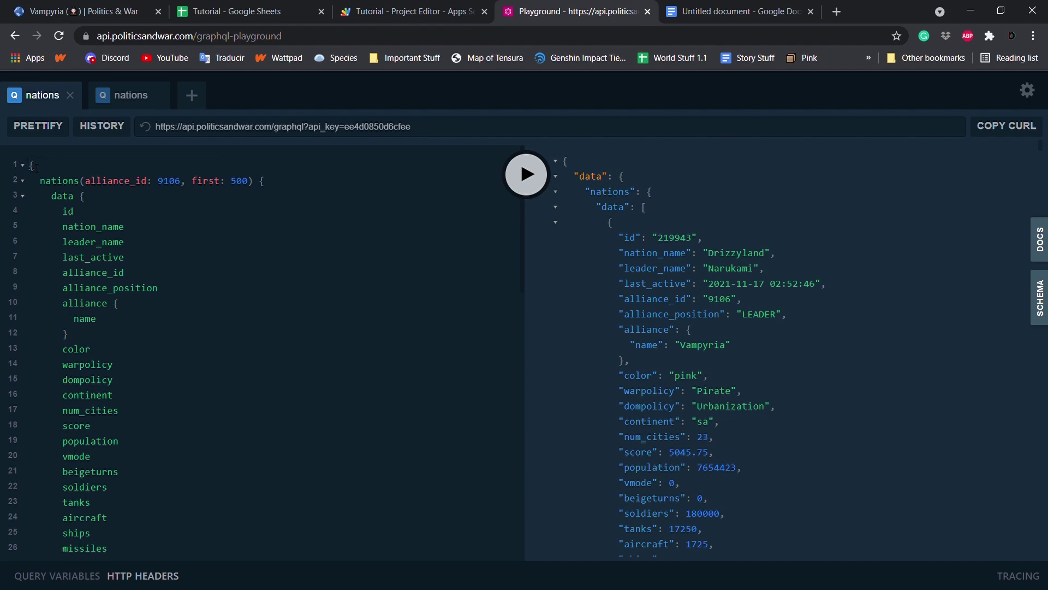
pyautogui.moveTo(31, 165); pyautogui.dragTo(231, 516)
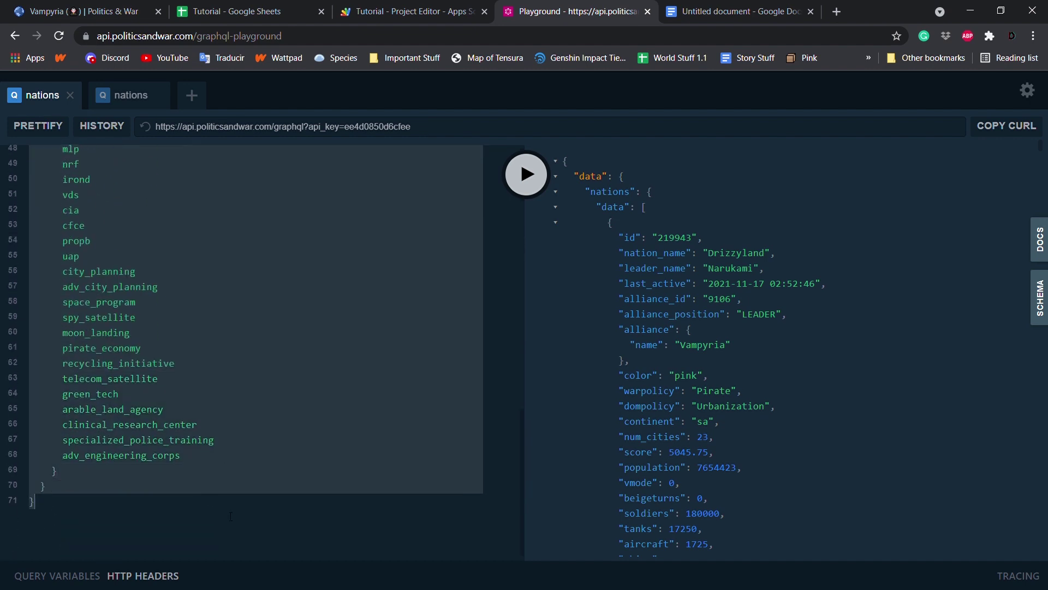
pyautogui.click(218, 341)
pyautogui.scroll(10, 218, 342)
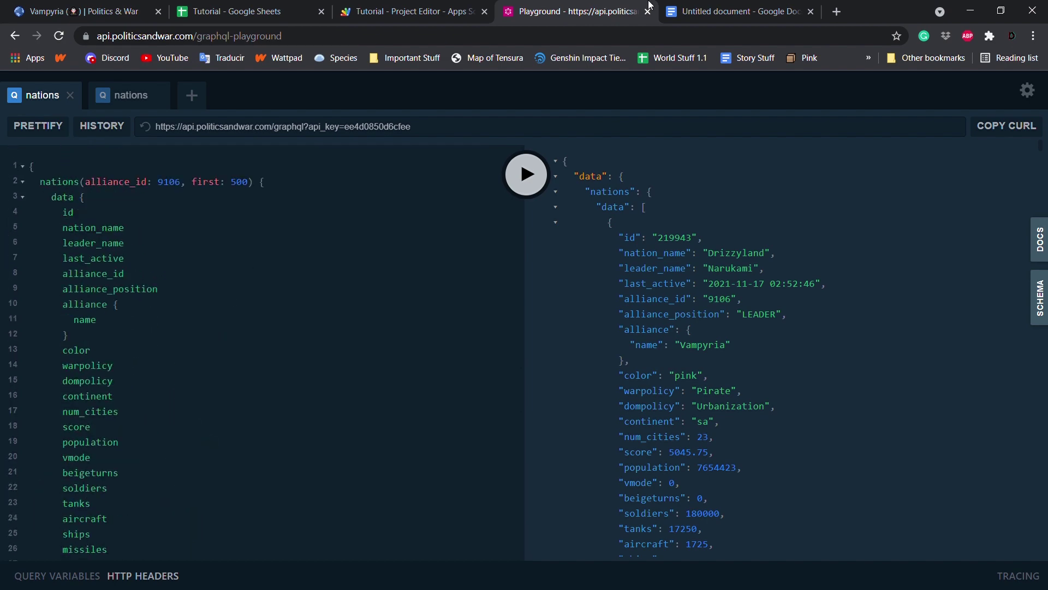
pyautogui.click(418, 11)
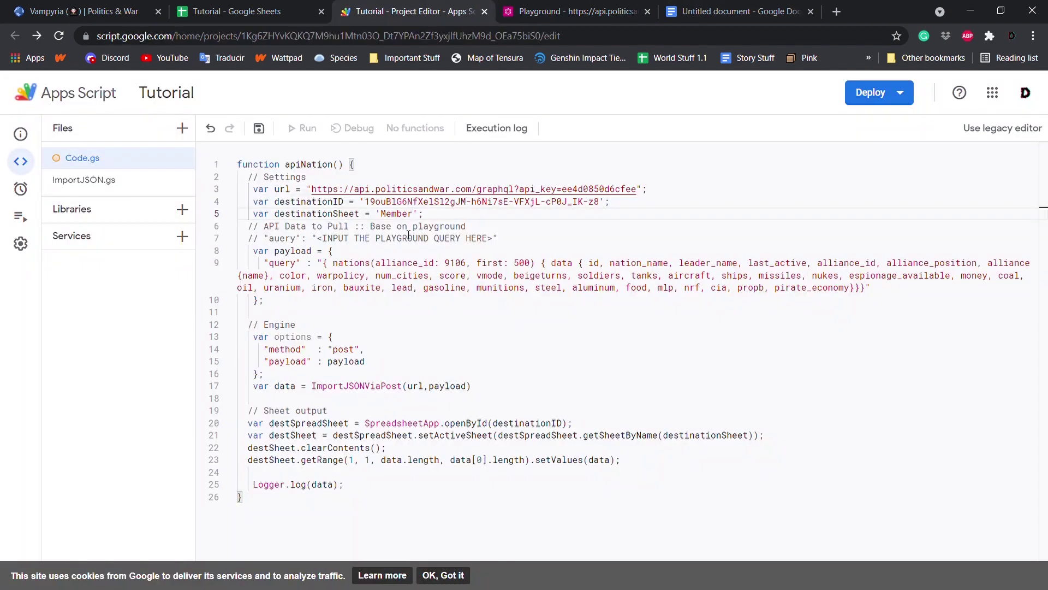
# - Paste the multi-line Playground nations query over the one-line payload query on line 9
pyautogui.click(332, 265)
pyautogui.moveTo(340, 267); pyautogui.dragTo(868, 292)
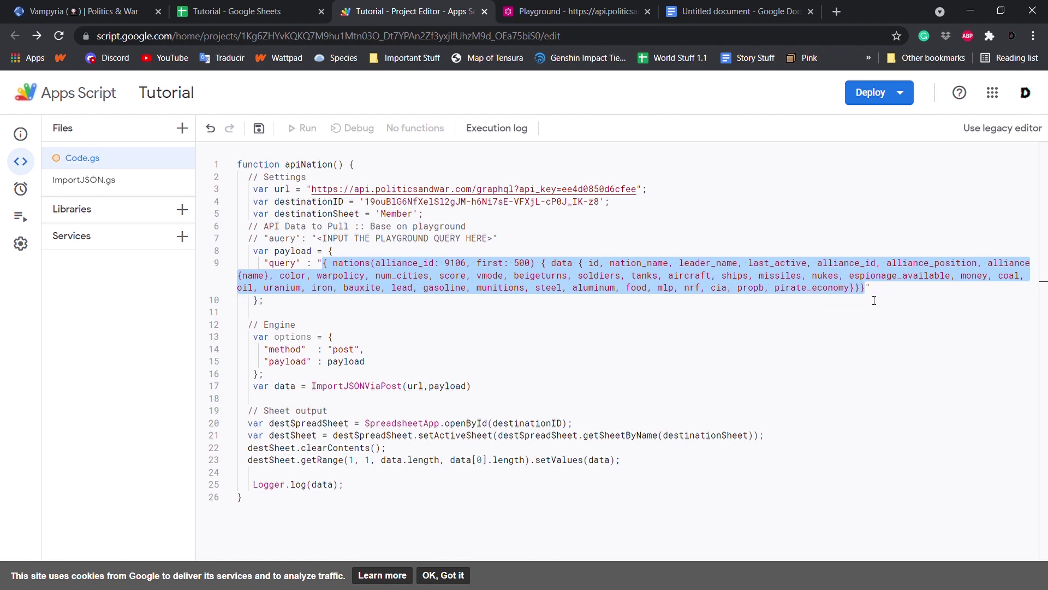
pyautogui.hotkey('ctrl', 'v')
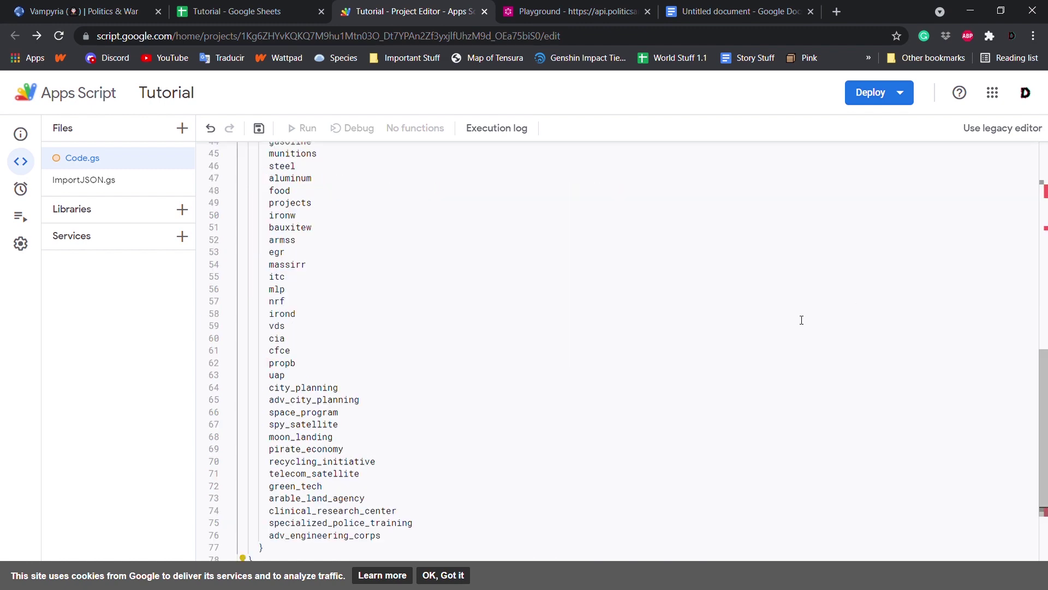
pyautogui.scroll(-3, 386, 376)
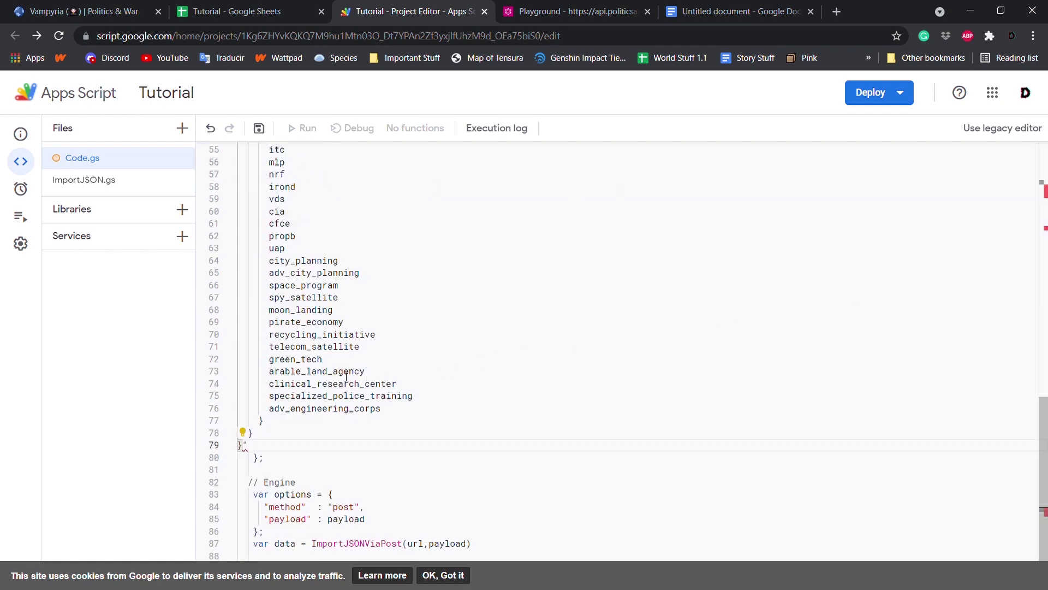
pyautogui.scroll(15, 346, 377)
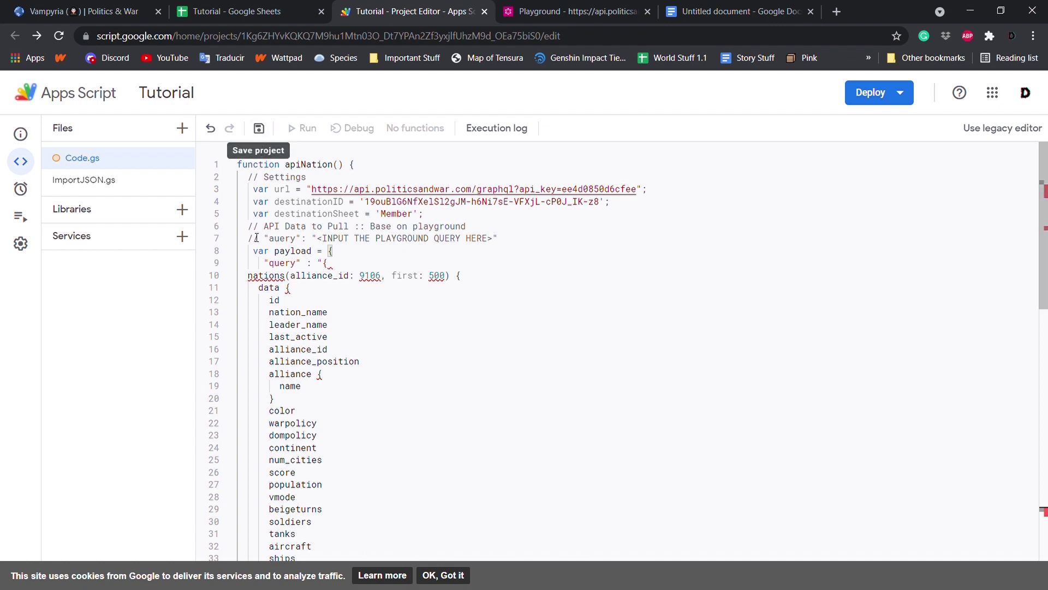
pyautogui.click(353, 313)
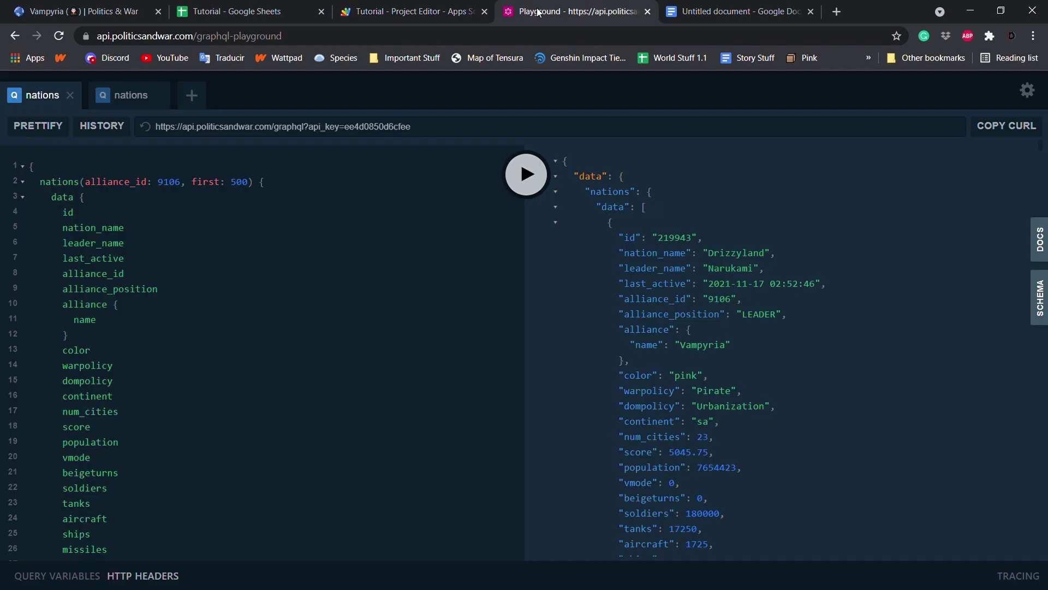
# - Run the nations query in the Playground with a temporary 'query' keyword, then delete that keyword
pyautogui.click(540, 12)
pyautogui.click(30, 167)
pyautogui.write('quer')
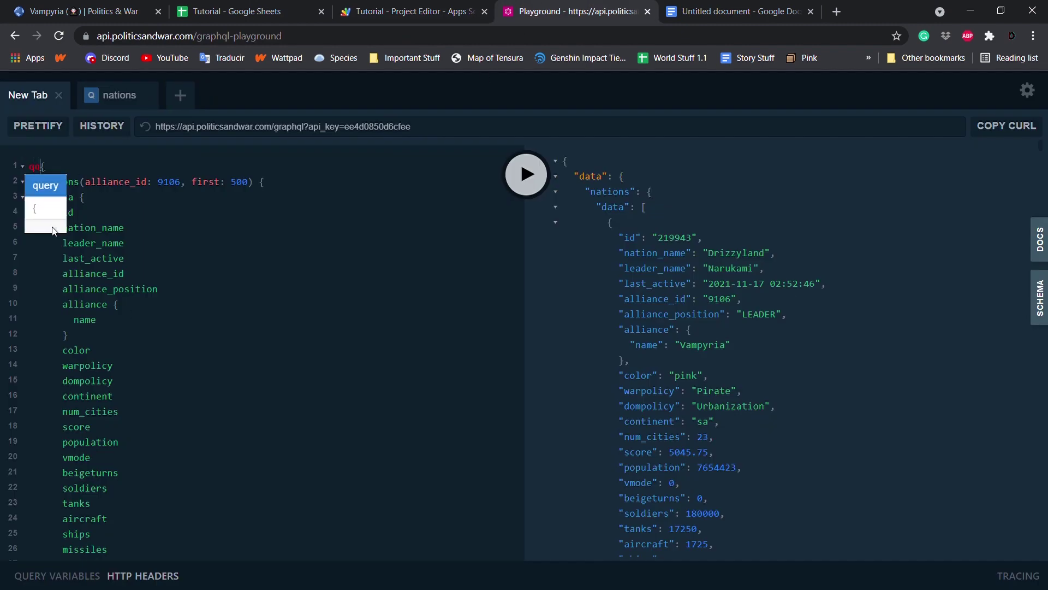
pyautogui.write('y')
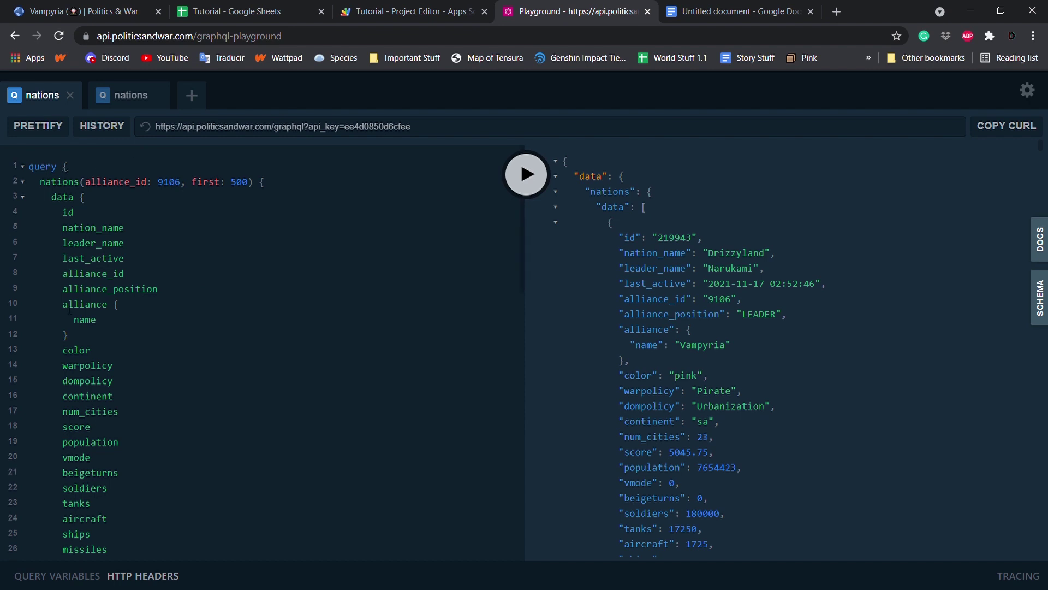
pyautogui.hotkey('ctrl', 'Return')
pyautogui.hotkey('shift', 'Home')
pyautogui.press('BackSpace')
pyautogui.click(213, 258)
pyautogui.click(410, 11)
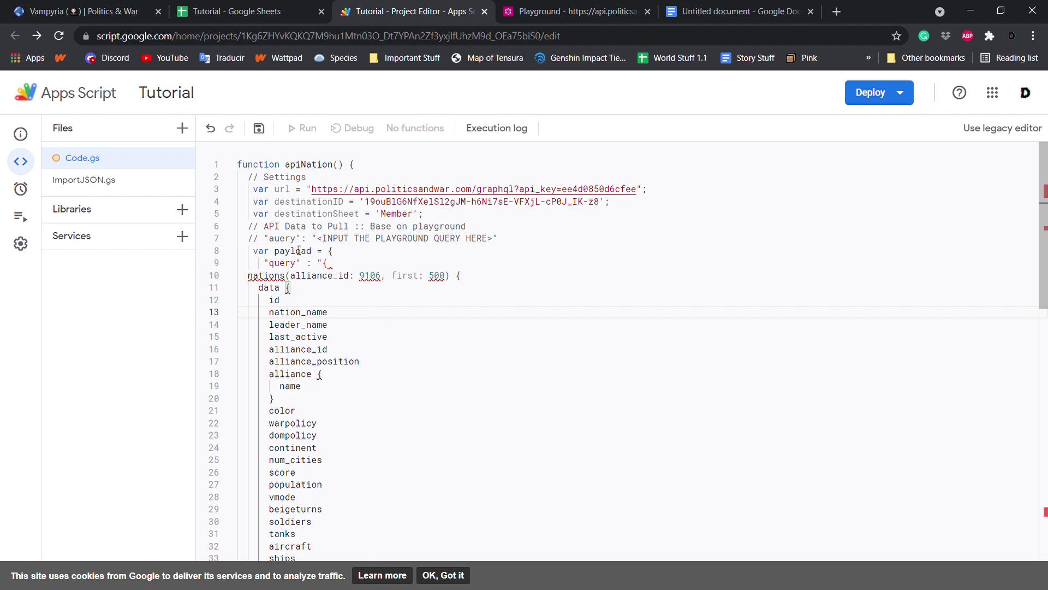
# - Dismiss the cookie notice, save the project, and undo the multi-line paste after the line-9 syntax error
pyautogui.click(443, 575)
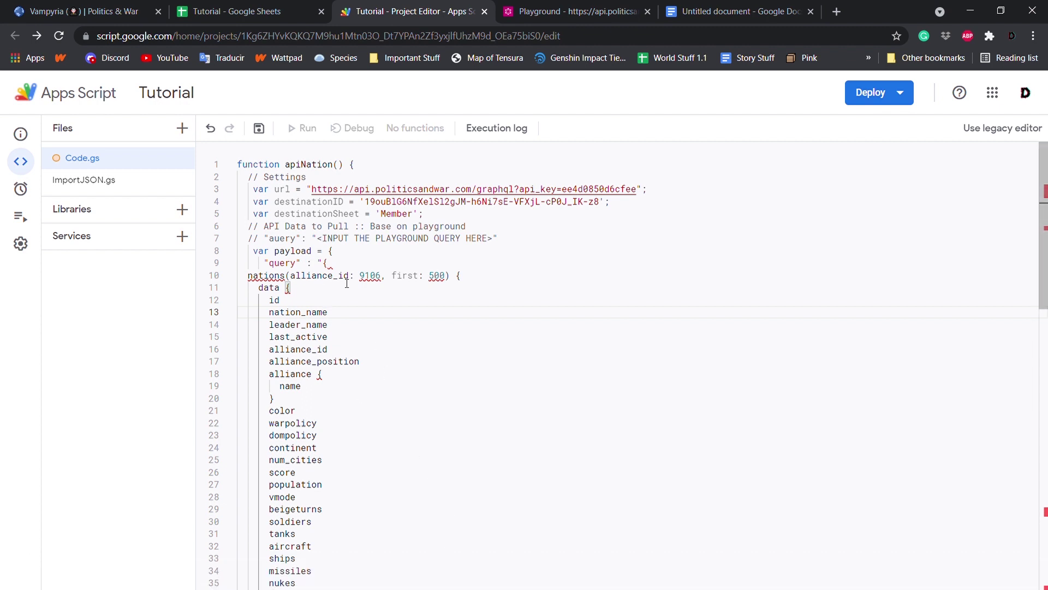
pyautogui.click(259, 128)
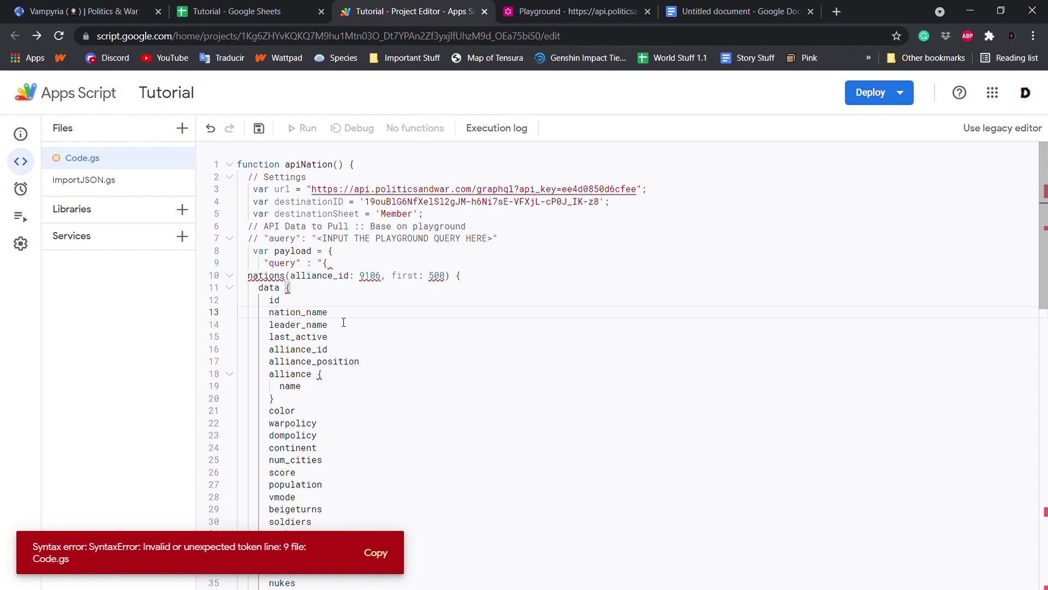
pyautogui.moveTo(332, 263); pyautogui.dragTo(244, 534)
pyautogui.click(211, 127)
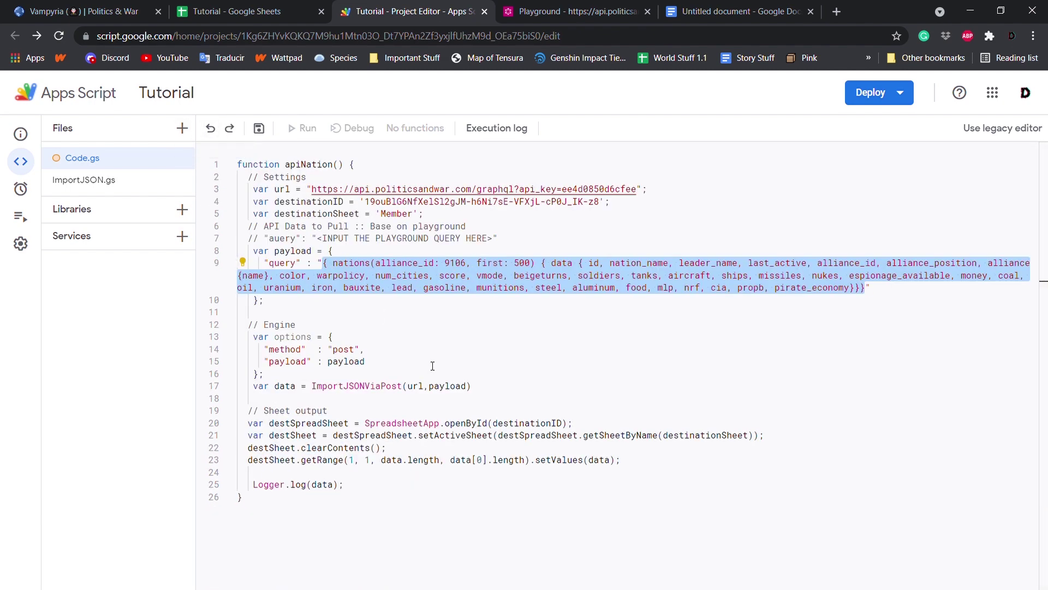
# - Overwrite the line-9 query with the longer alliance 7452 nations query ending in adv_engineering_corps
pyautogui.click(502, 339)
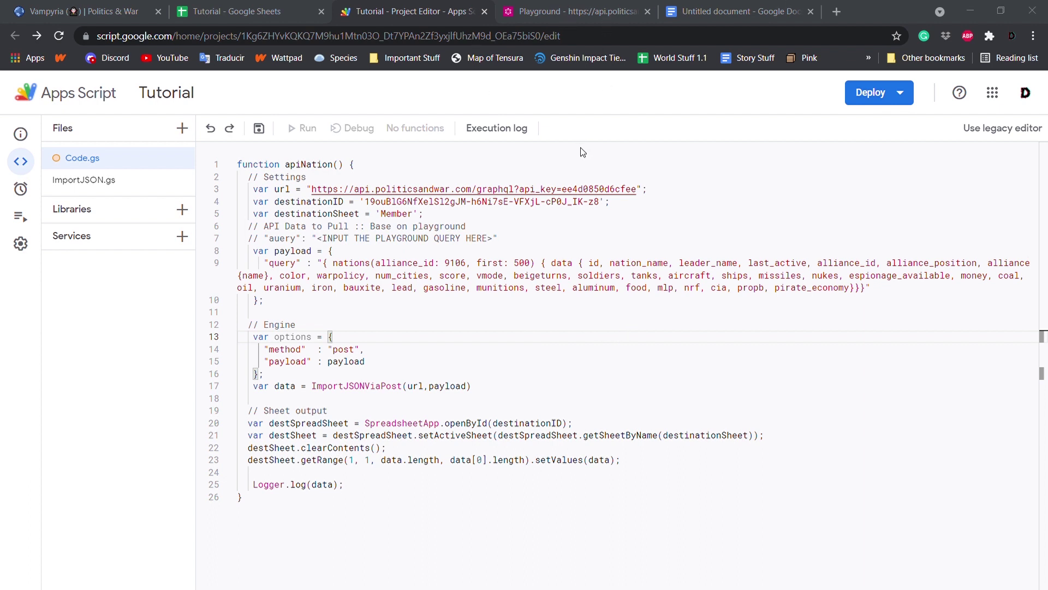
pyautogui.moveTo(323, 265); pyautogui.dragTo(870, 290)
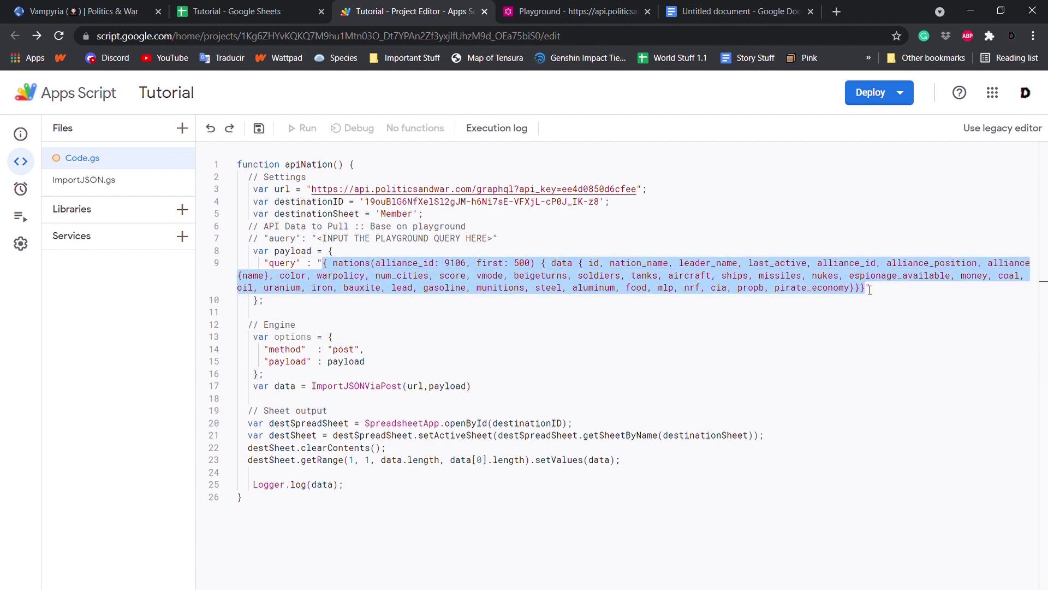
pyautogui.write('{ nations(alliance_id: 7452, first: 500) { data { id, nation_name, leader_name, last_active, alliance_id, alliance_position, alliance{name}, color, warpolicy, dompolicy, continent, num_cities, score, population, vmode, beigeturns, soldiers, tanks, aircraft, ships, missiles, nukes, espionage_available, money, coal, oil, uranium, iron, bauxite, lead, gasoline, munitions, steel, aluminum, food, projects, ironw, bauxitew, armss, egr, massirr, itc, mlp, nrf, irond, vds, cia, cfce, propb, uap, city_planning, adv_city_planning, space_program, spy_satellite, moon_landing, pirate_economy, recycling_initiative, telecom_satellite, green_tech, arable_land_agency, clinical_research_center, specialized_police_training, adv_engineering_corps}}}')
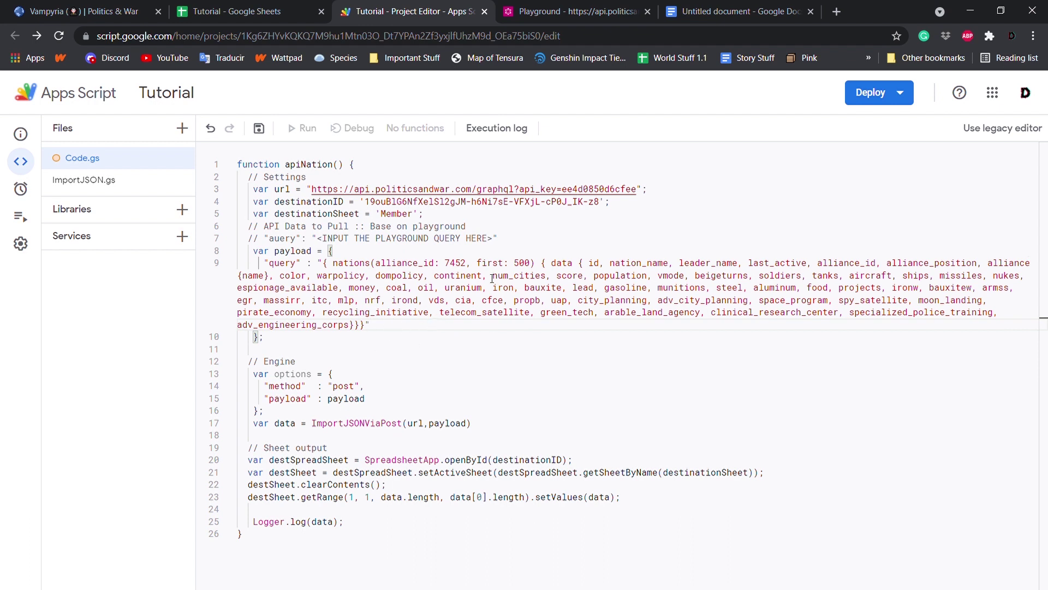
# - Change the alliance_id in the line-9 query from 7452 to 9106
pyautogui.tripleClick(461, 265)
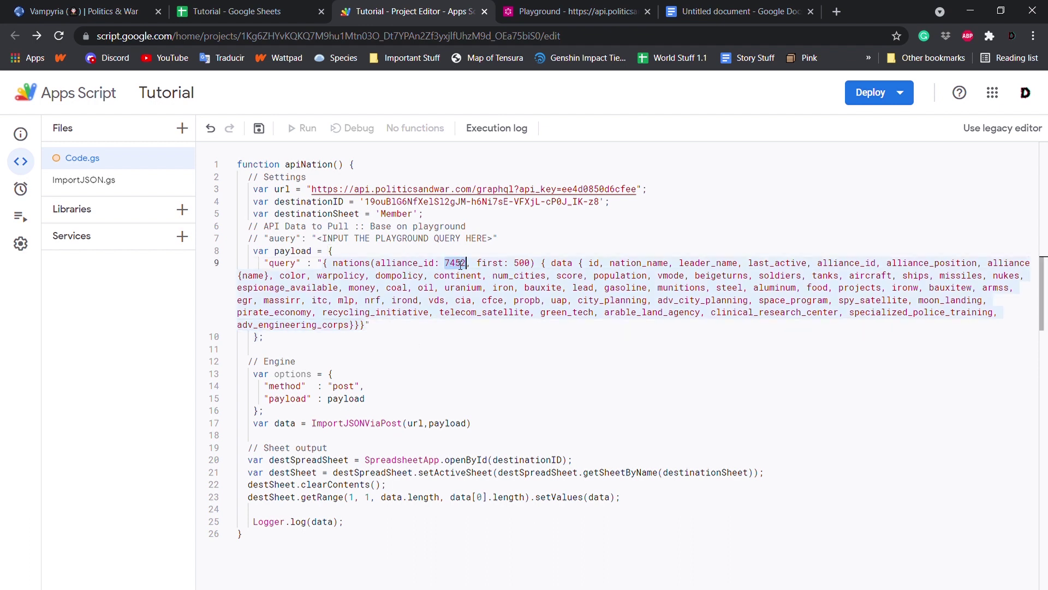
pyautogui.doubleClick(461, 265)
pyautogui.write('9106')
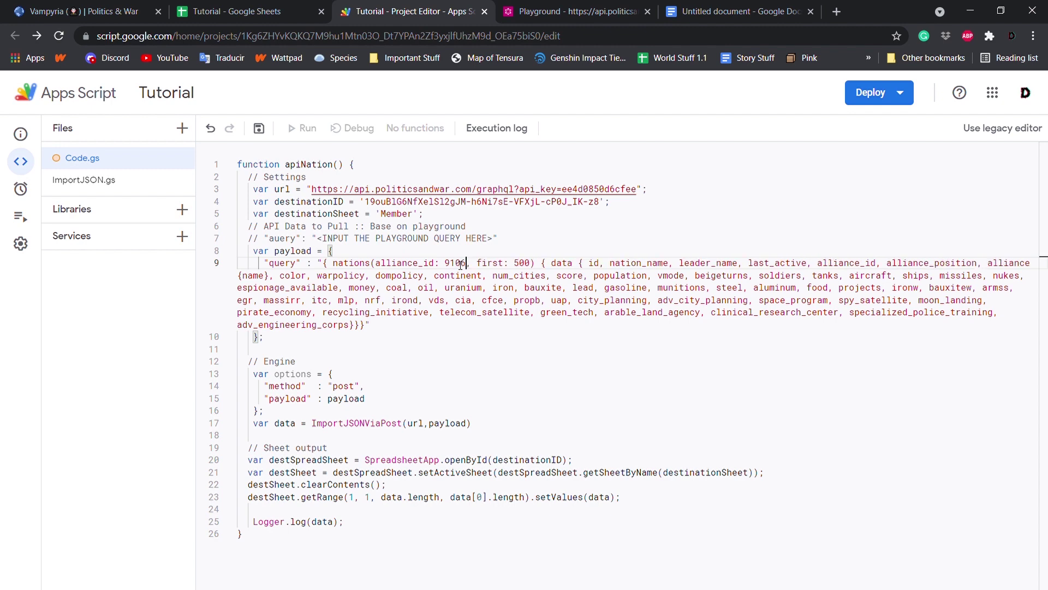
pyautogui.click(539, 352)
# - Swap the xxxx placeholder after alliance_id: for 9106
pyautogui.tripleClick(462, 265)
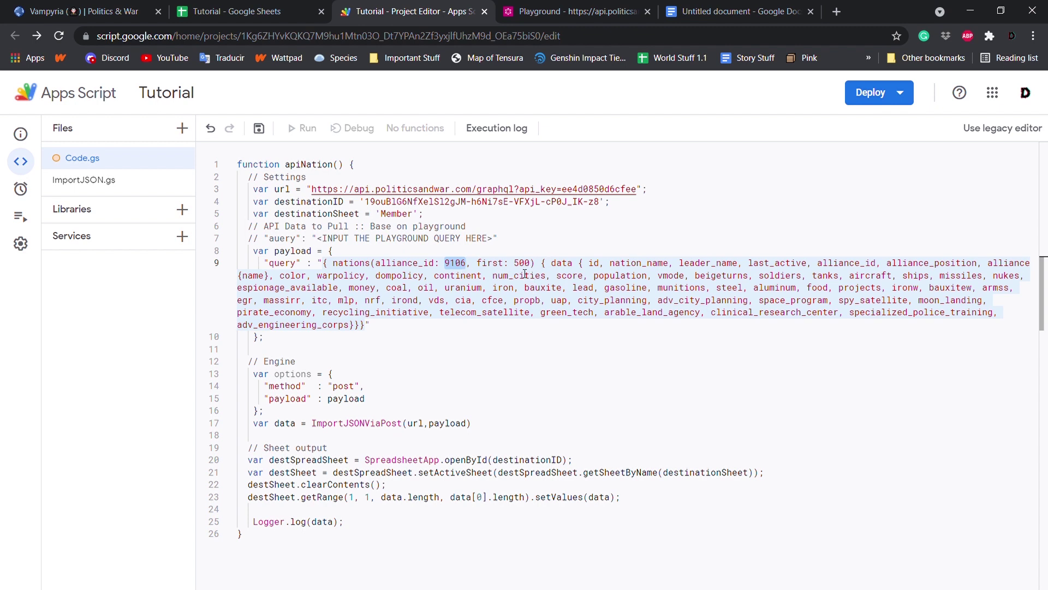
pyautogui.click(490, 340)
pyautogui.click(467, 263)
pyautogui.write('xxxx')
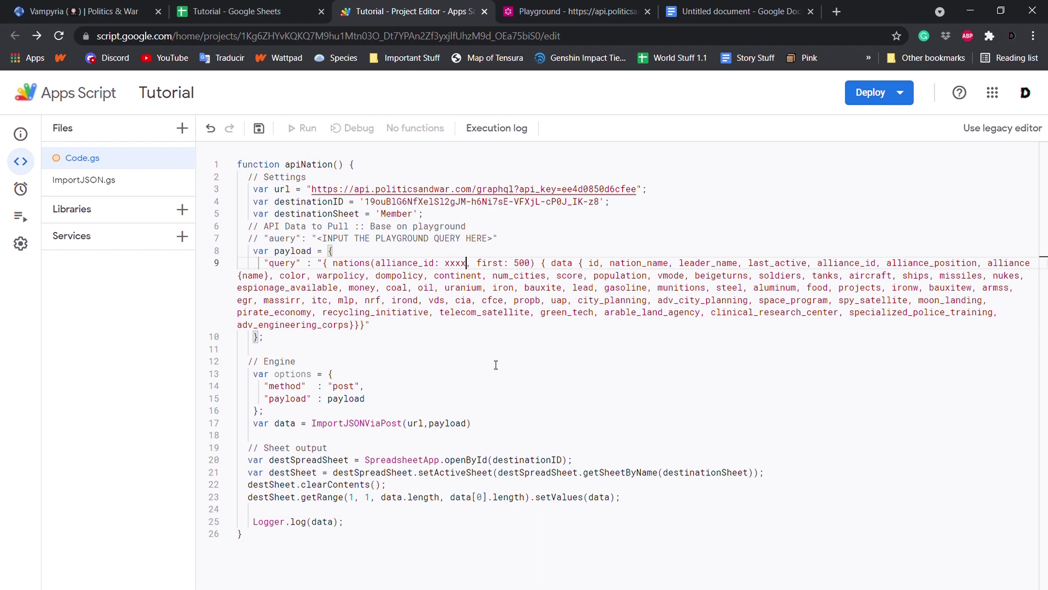
pyautogui.press('BackSpace')
pyautogui.press('BackSpace')
pyautogui.press('BackSpace')
pyautogui.press('BackSpace')
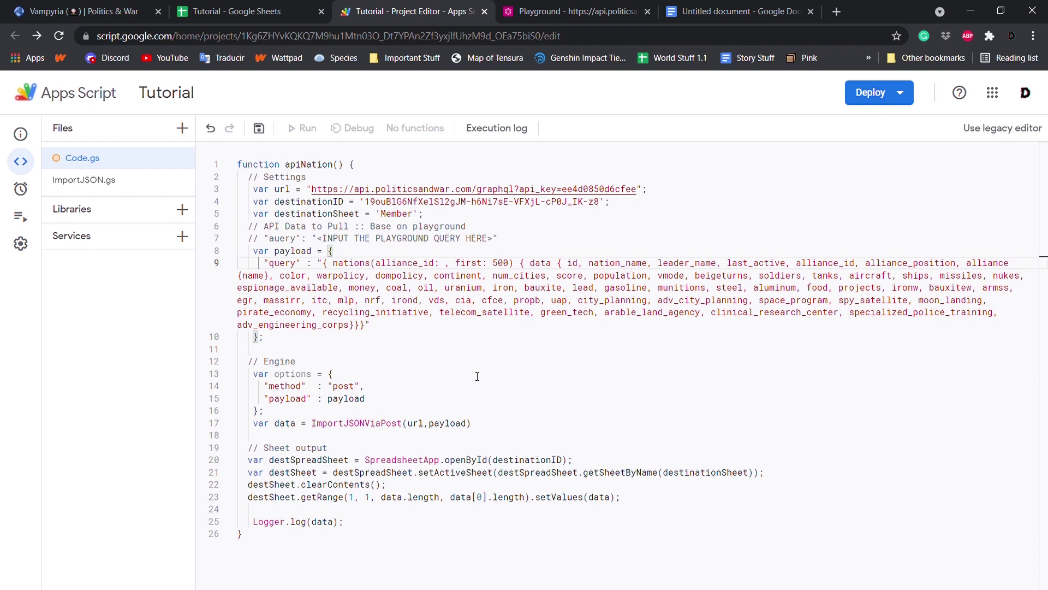
pyautogui.write('9106')
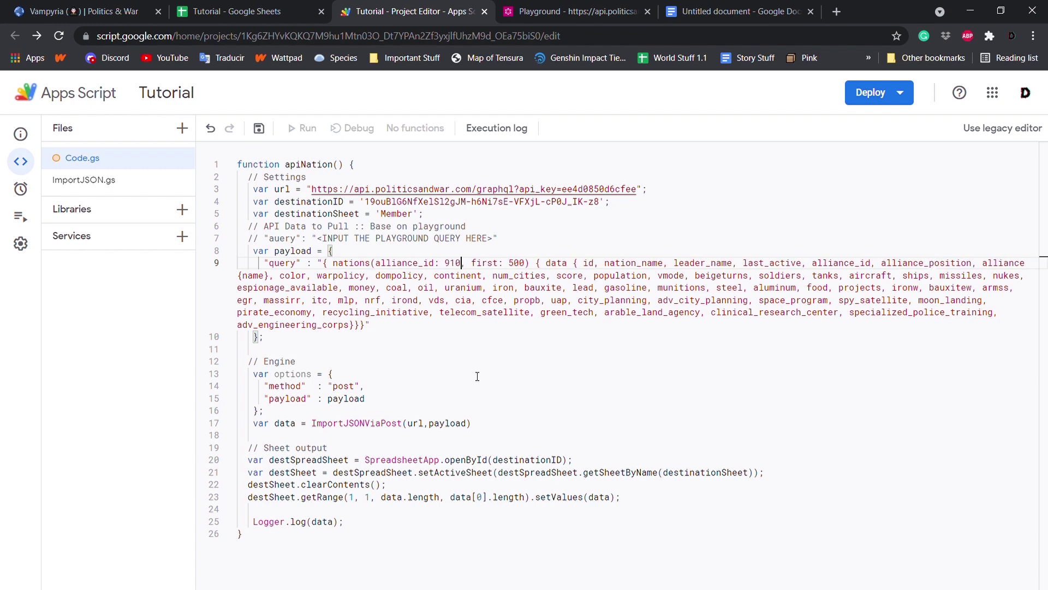
pyautogui.click(484, 342)
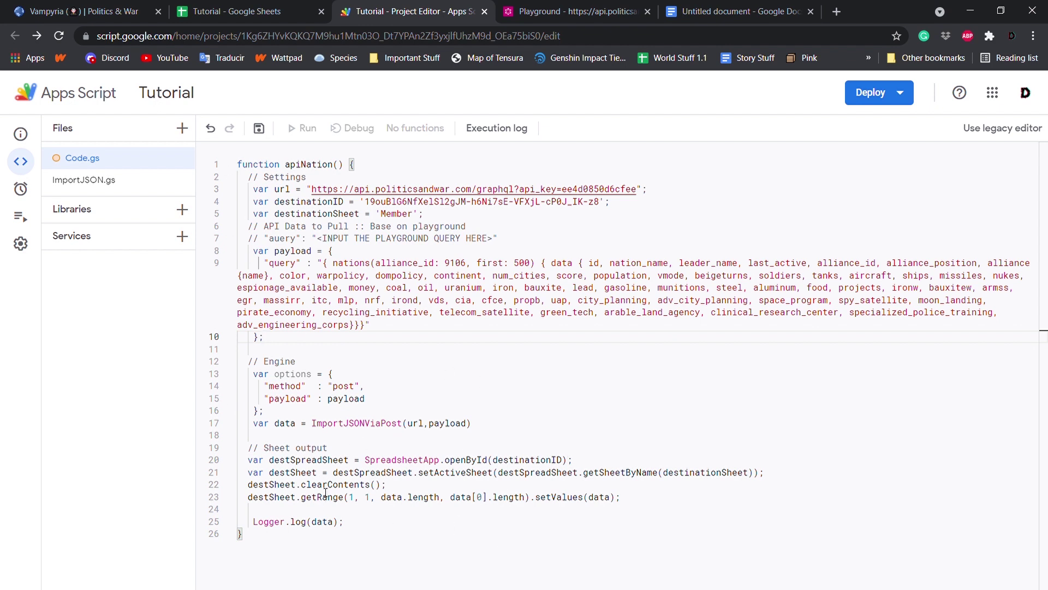
# - Save the Code.gs changes and switch to the empty ImportJSON.gs file
pyautogui.click(259, 127)
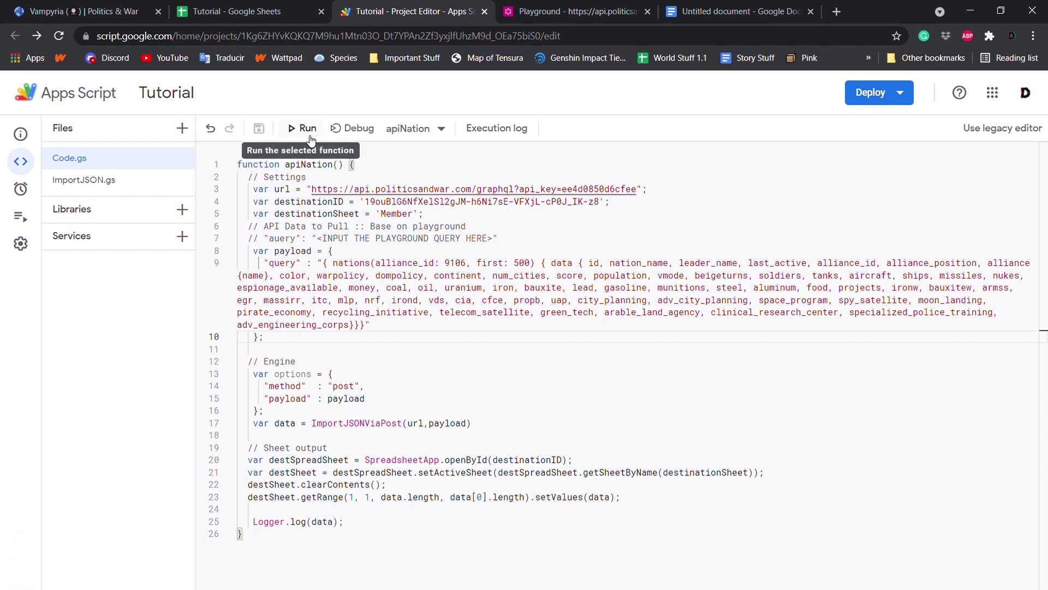
pyautogui.click(145, 179)
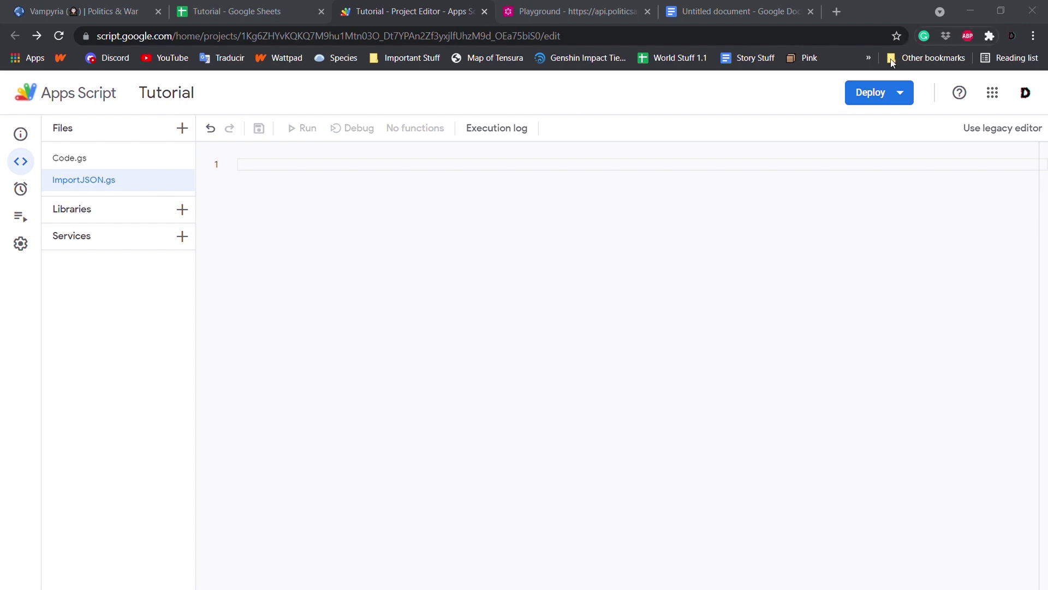
# - Paste the ImportJSON 1.5.0 library code, with header and changelog, into ImportJSON.gs
pyautogui.click(742, 208)
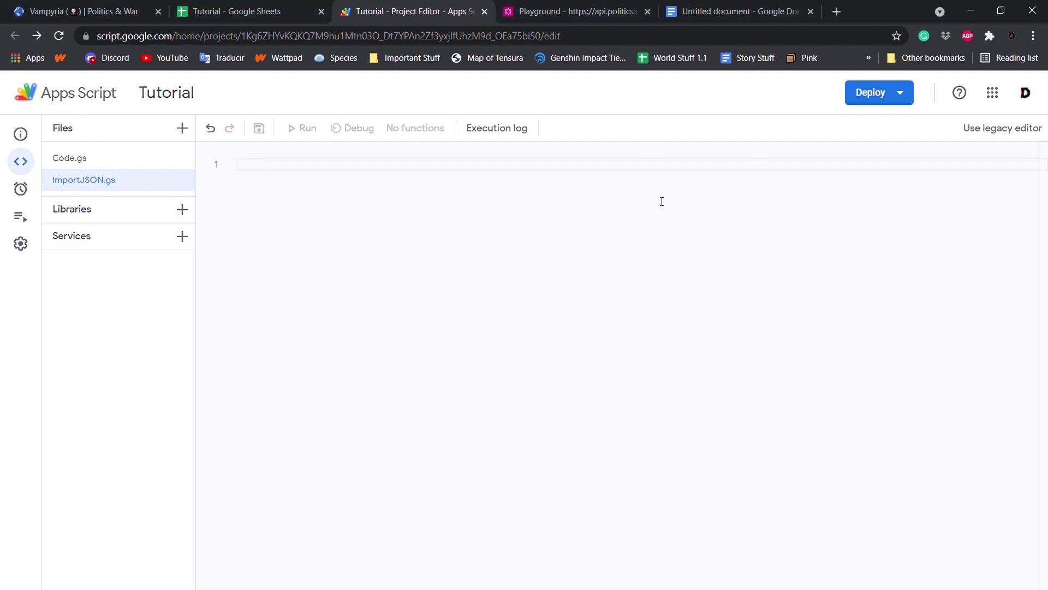
pyautogui.hotkey('ctrl', 'v')
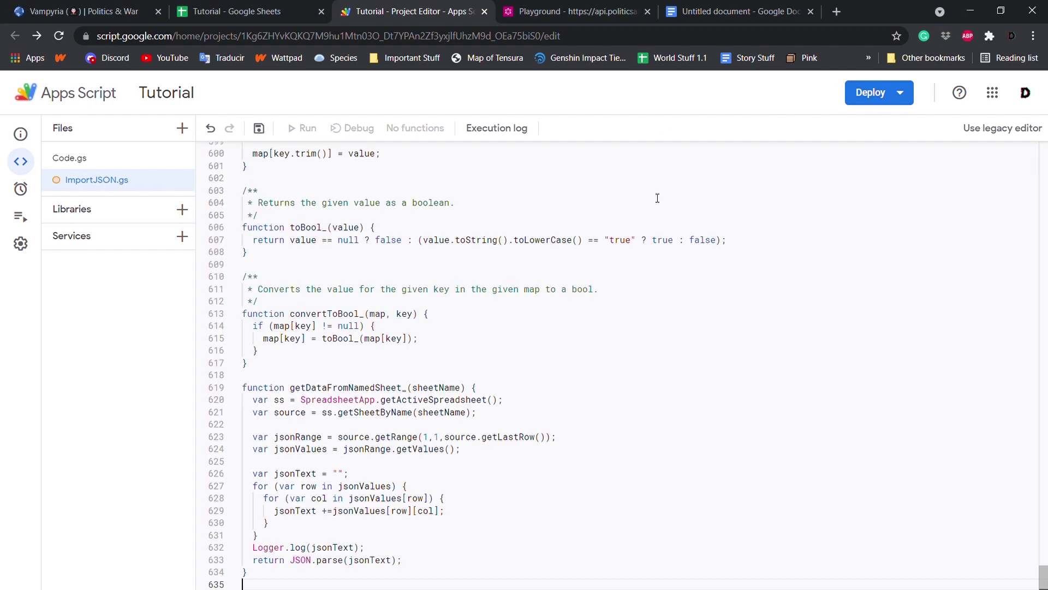
pyautogui.scroll(5, 613, 247)
pyautogui.scroll(20, 614, 247)
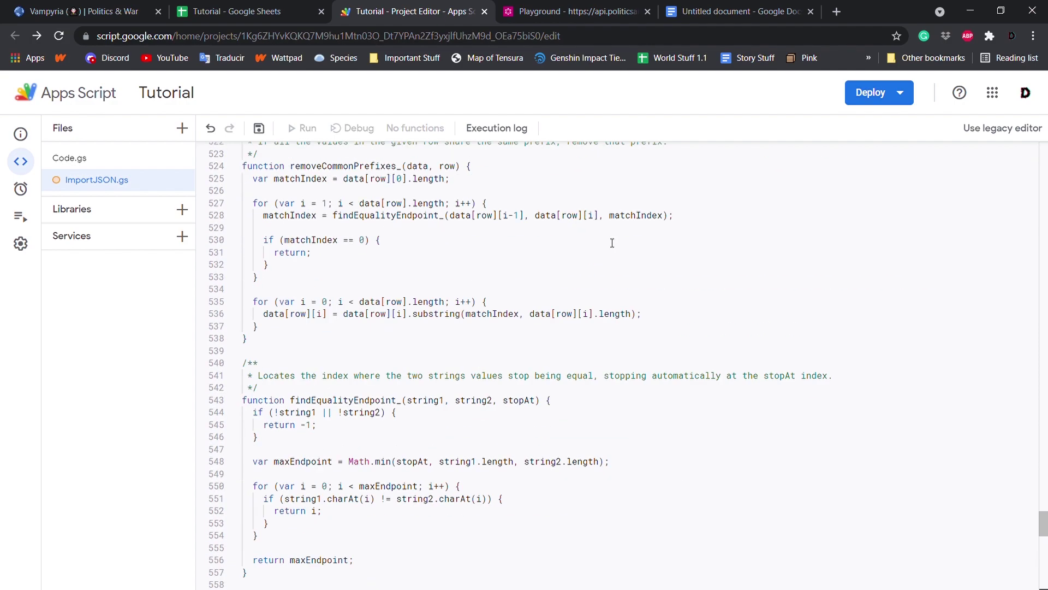
pyautogui.scroll(10, 1046, 229)
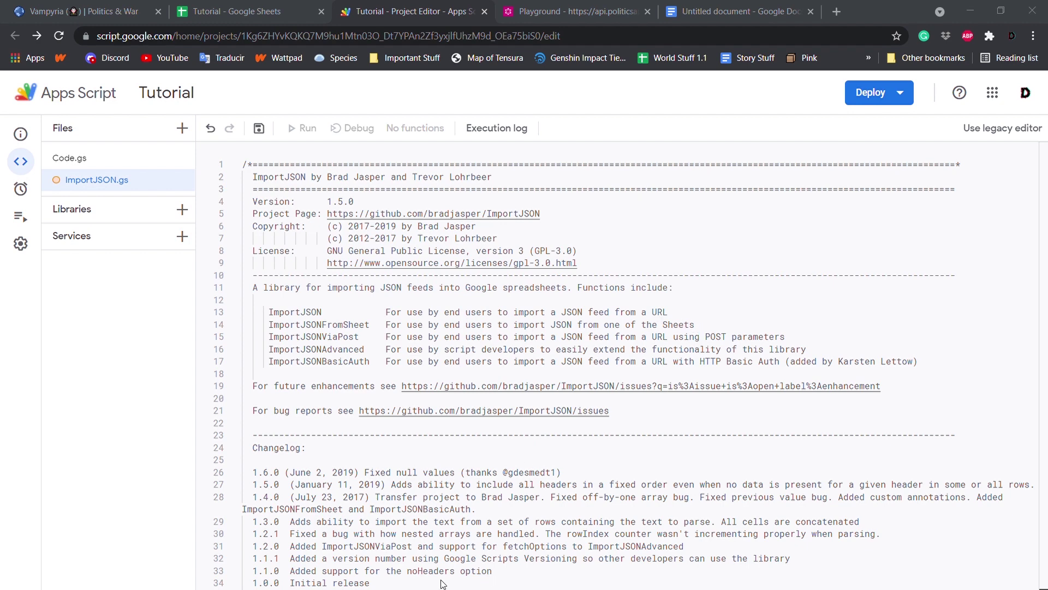
pyautogui.click(494, 493)
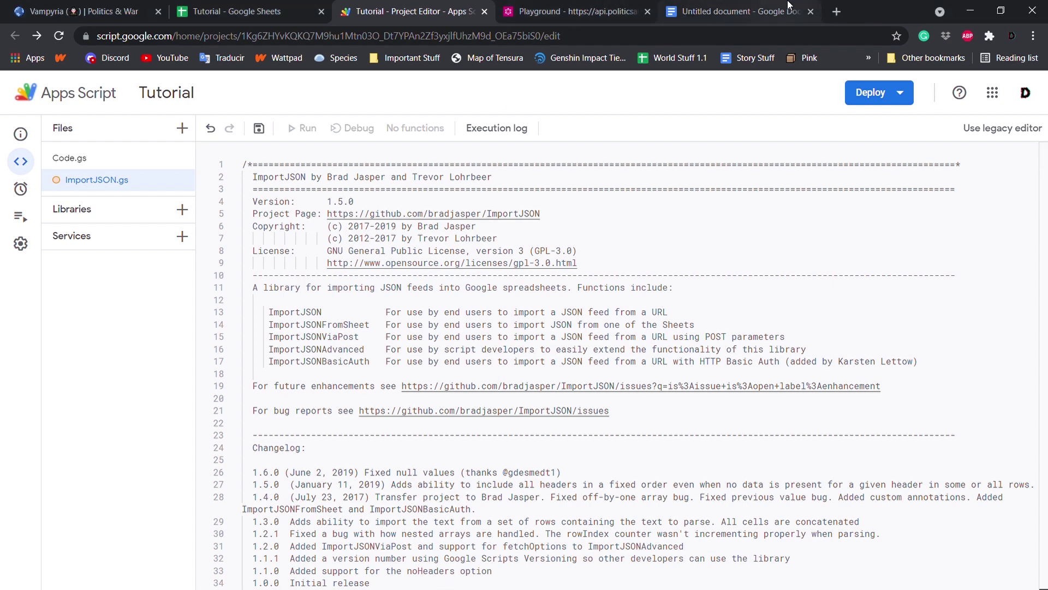
# - Load the bradjasper/ImportJSON GitHub repository in a new tab and check its Code dropdown
pyautogui.click(837, 11)
pyautogui.write('https://github.com/bradjasper/ImportJSON')
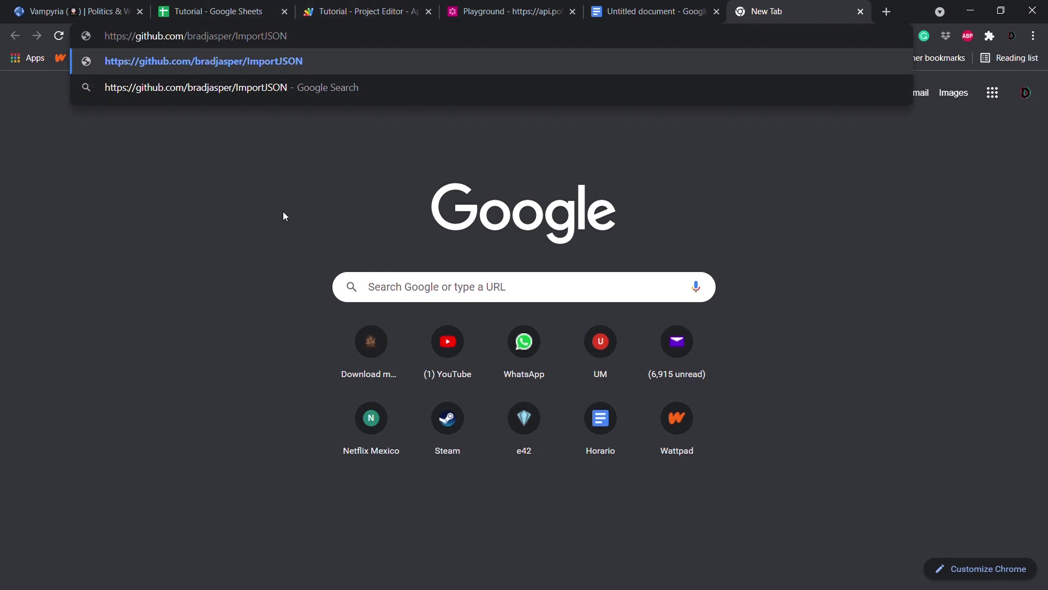
pyautogui.press('Return')
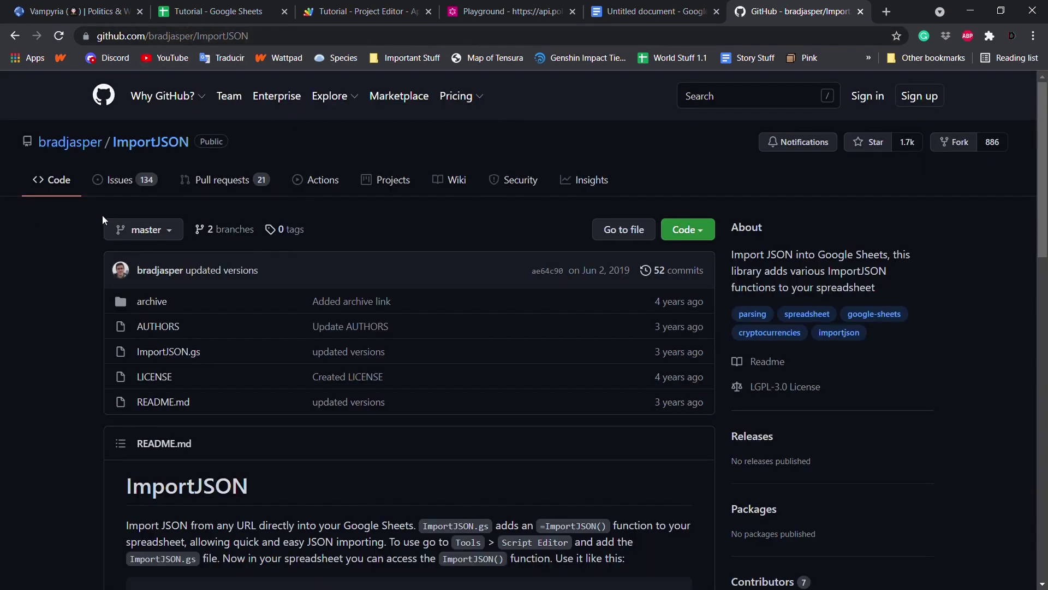
pyautogui.scroll(-8, 65, 277)
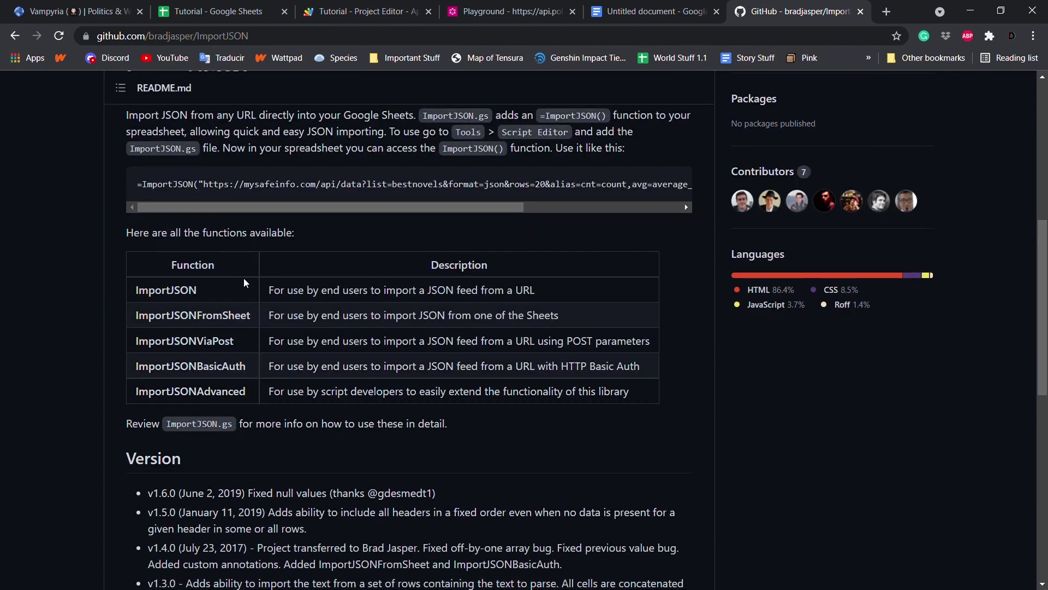
pyautogui.scroll(8, 167, 236)
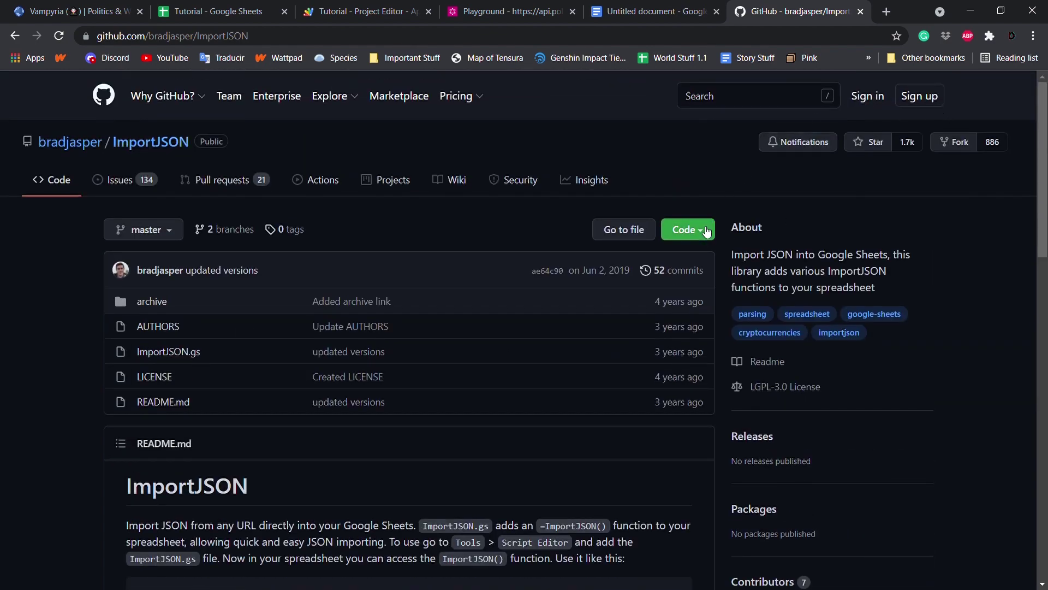
pyautogui.click(701, 229)
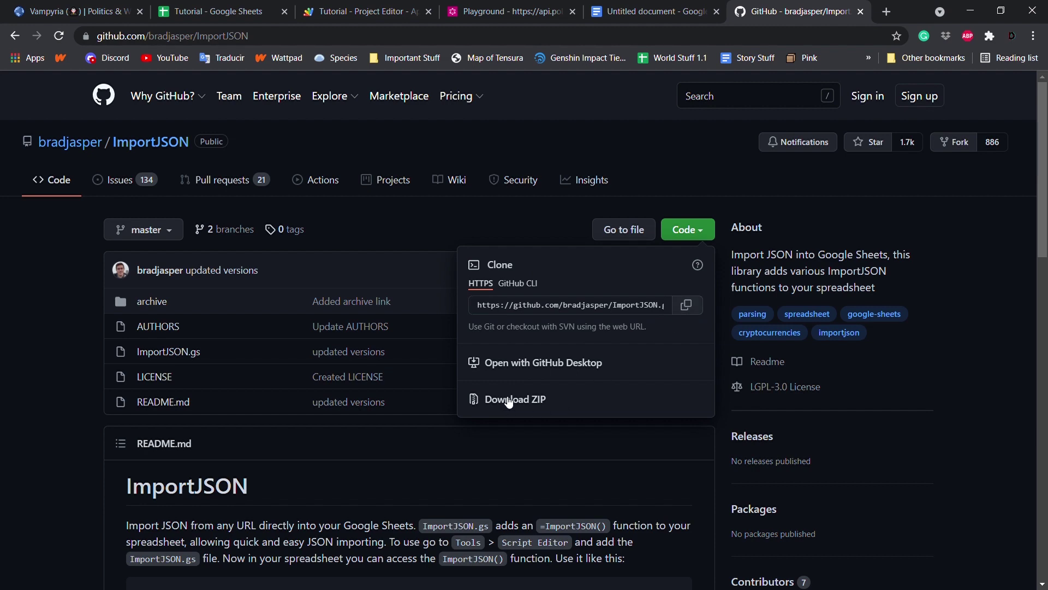
pyautogui.click(11, 348)
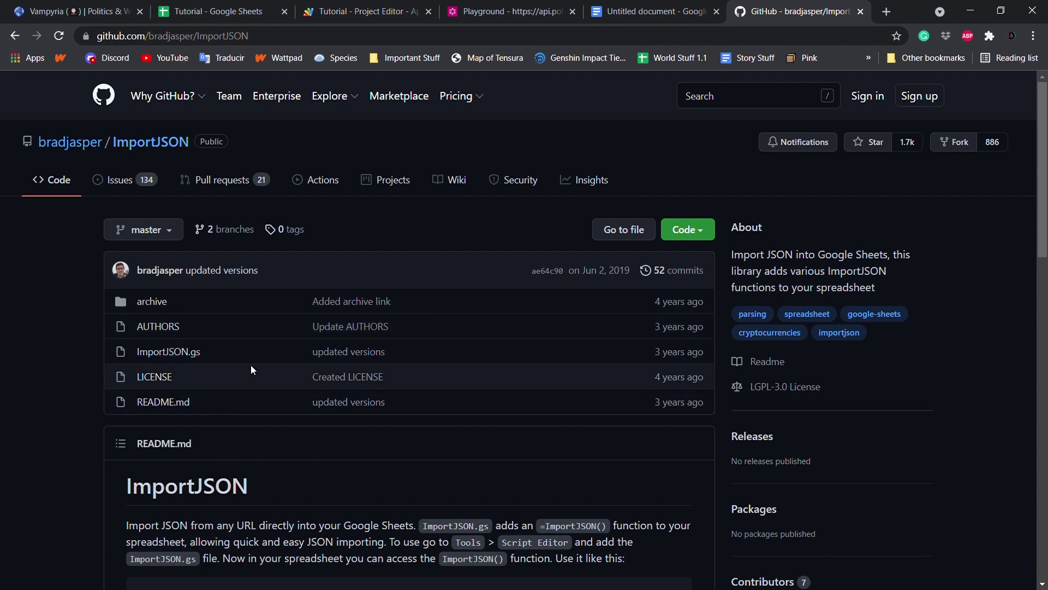
# - Open ImportJSON.gs in the repository and look through its 634-line code
pyautogui.click(185, 352)
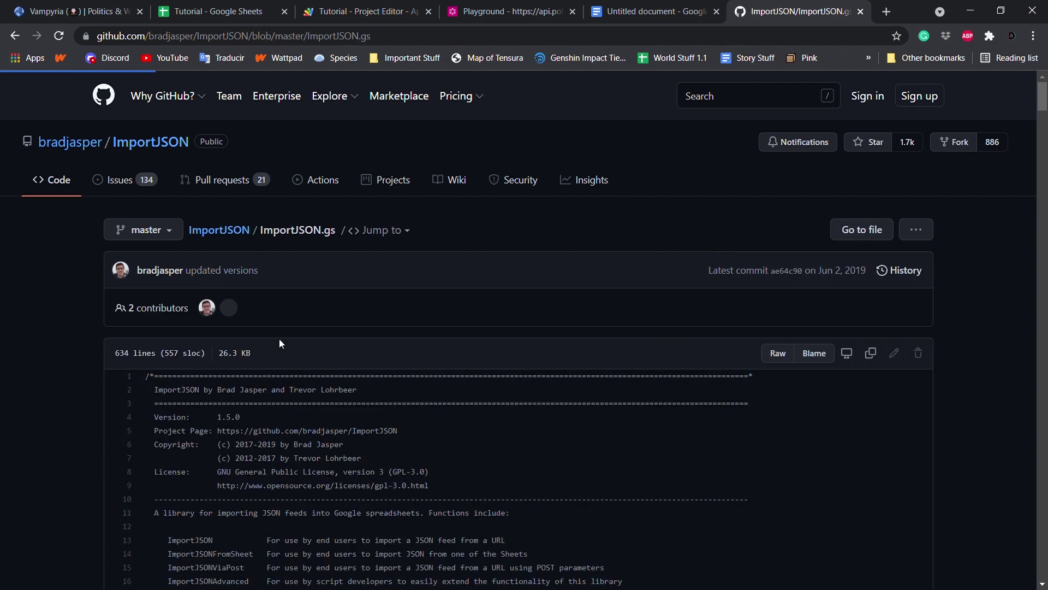
pyautogui.scroll(-5, 247, 368)
pyautogui.scroll(-20, 264, 382)
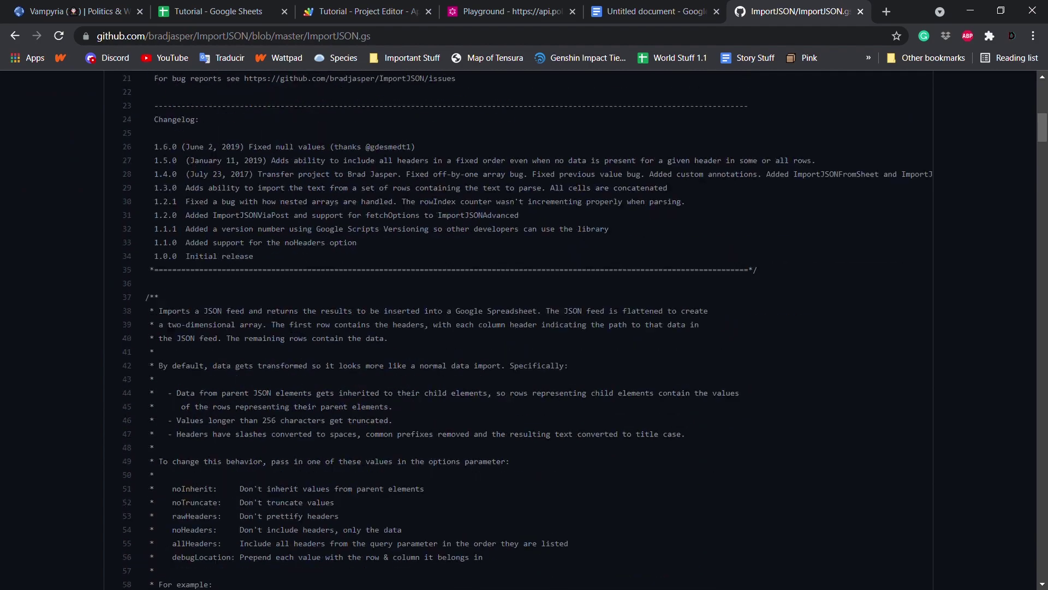
pyautogui.scroll(-7, 240, 325)
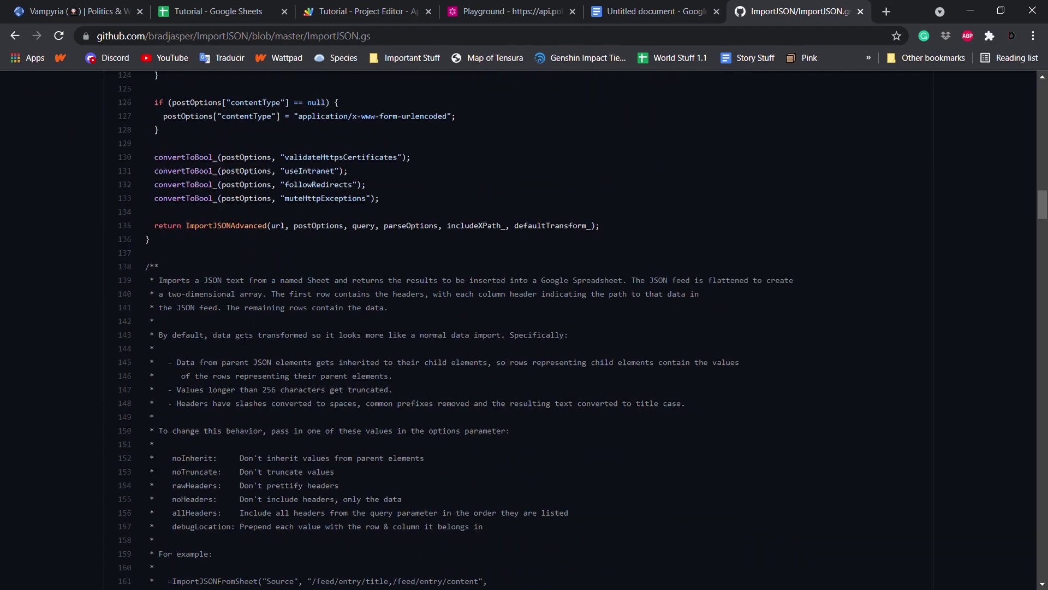
pyautogui.scroll(20, 240, 324)
pyautogui.scroll(5, 240, 324)
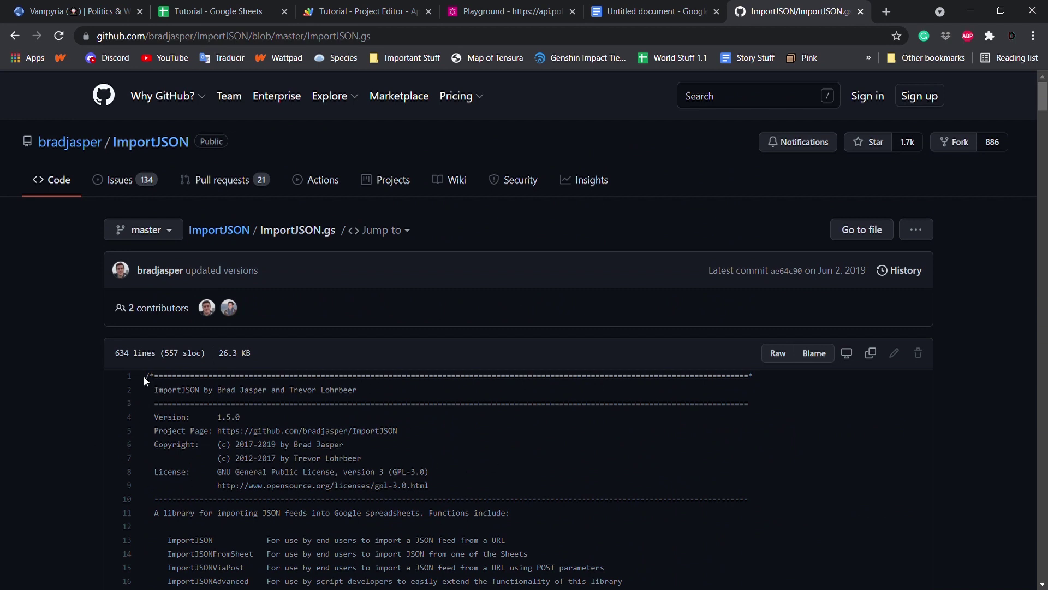
pyautogui.moveTo(145, 376); pyautogui.dragTo(293, 473)
pyautogui.click(299, 474)
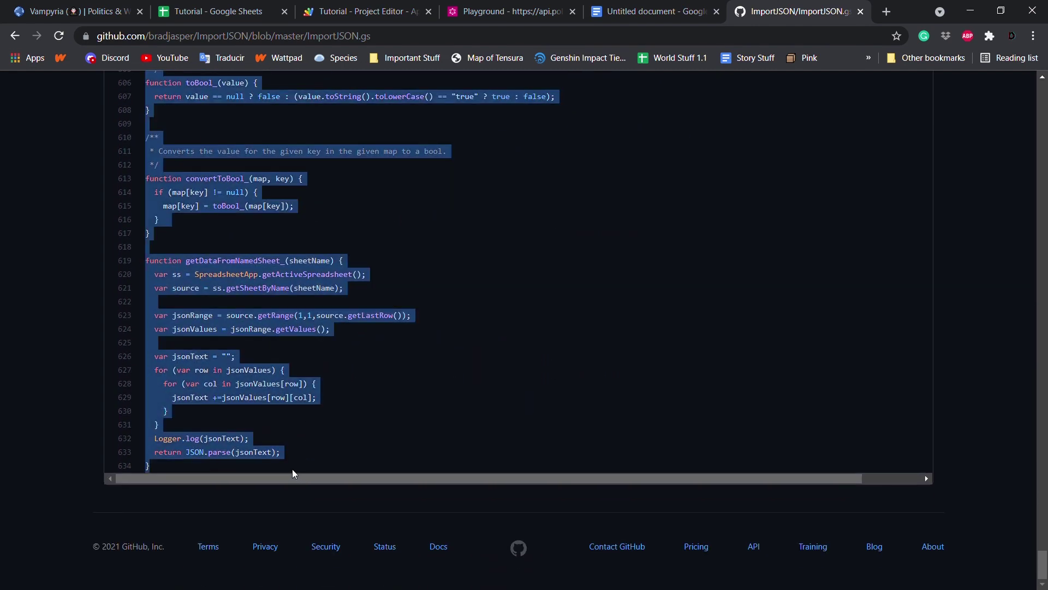
# - Copy the file's full raw contents to the clipboard
pyautogui.scroll(3, 414, 346)
pyautogui.click(353, 323)
pyautogui.scroll(10, 354, 327)
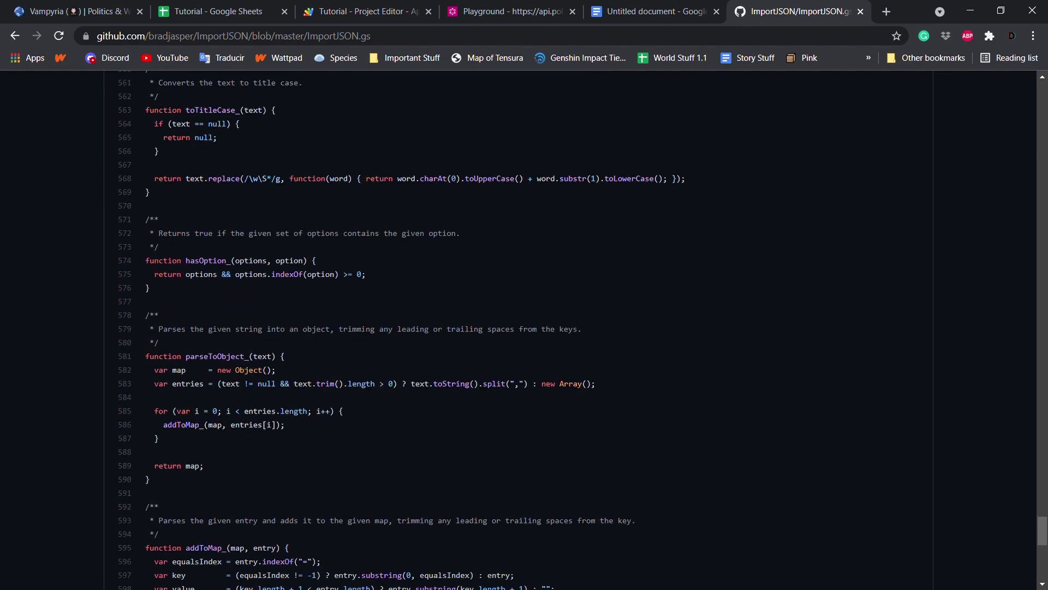
pyautogui.doubleClick(300, 329)
pyautogui.hotkey('ctrl', 'a')
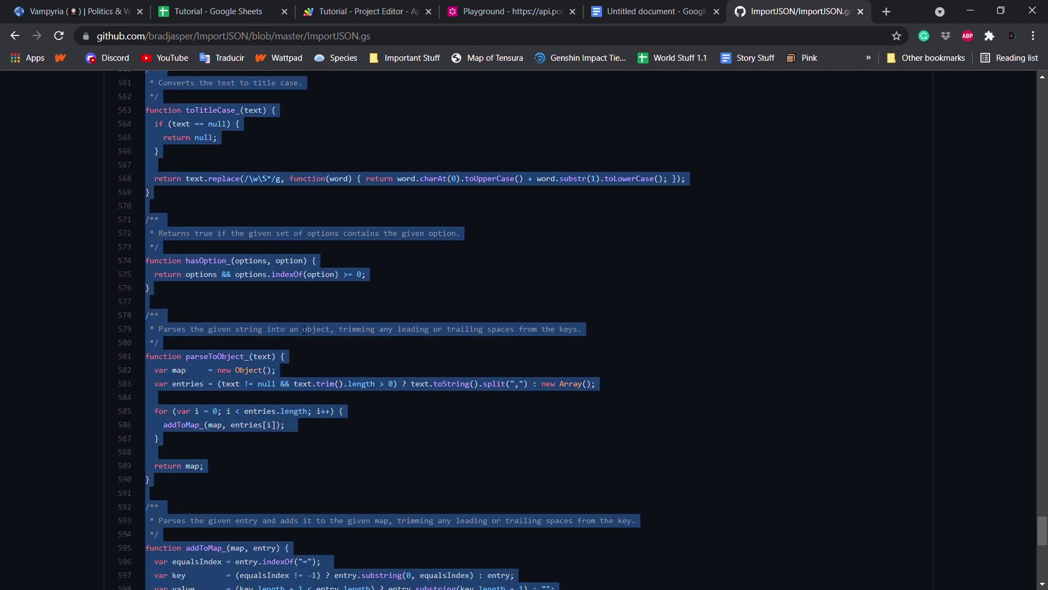
pyautogui.scroll(-12, 365, 355)
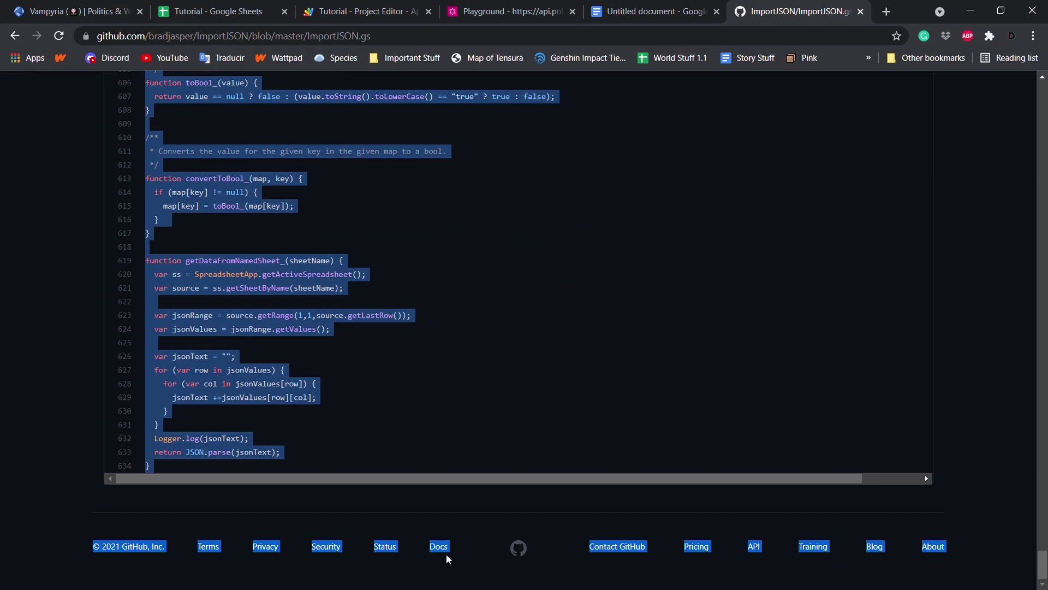
pyautogui.moveTo(1042, 565); pyautogui.dragTo(1042, 98)
pyautogui.click(830, 257)
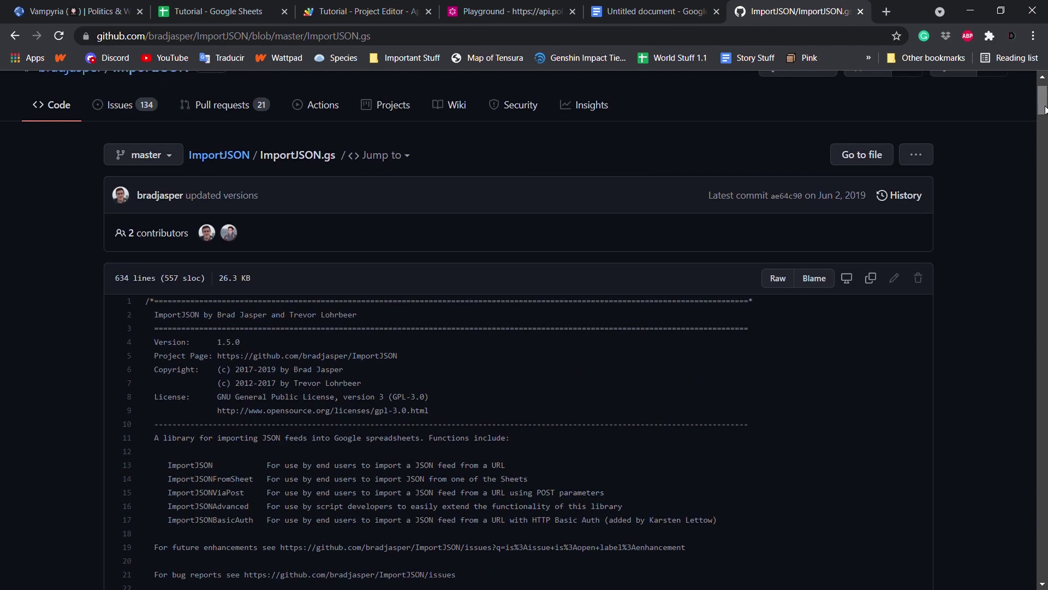
pyautogui.click(871, 279)
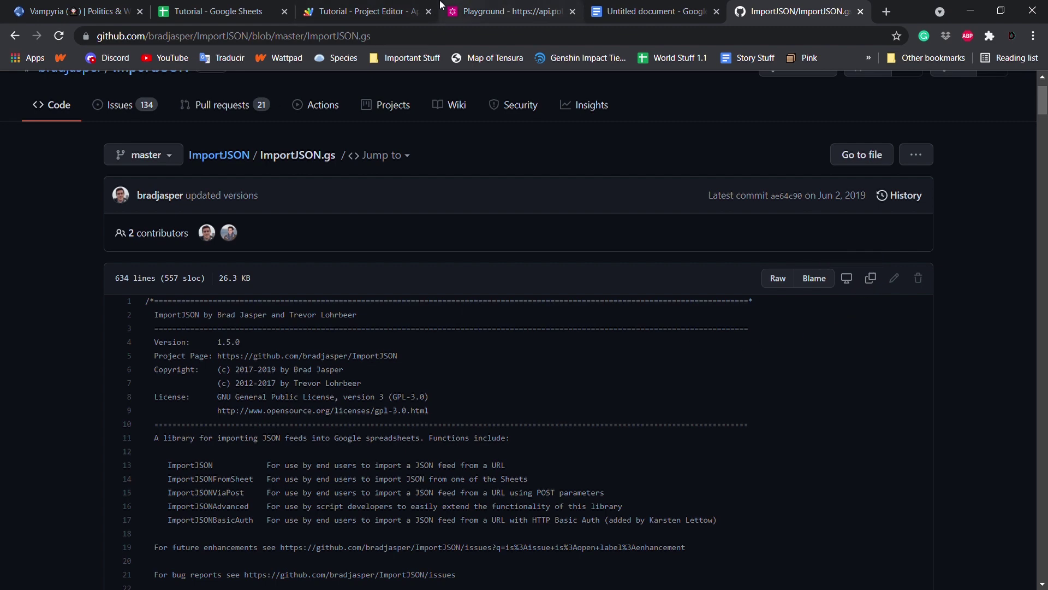
# - Replace the existing ImportJSON.gs code in the project with the copied raw contents
pyautogui.click(369, 6)
pyautogui.click(409, 292)
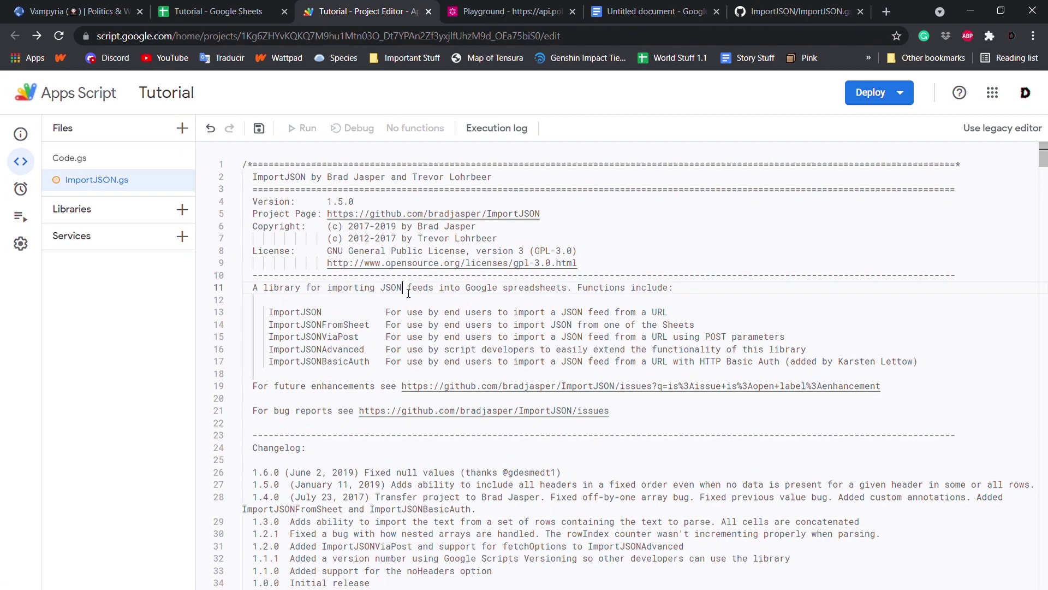
pyautogui.hotkey('ctrl', 'a')
pyautogui.hotkey('ctrl', 'v')
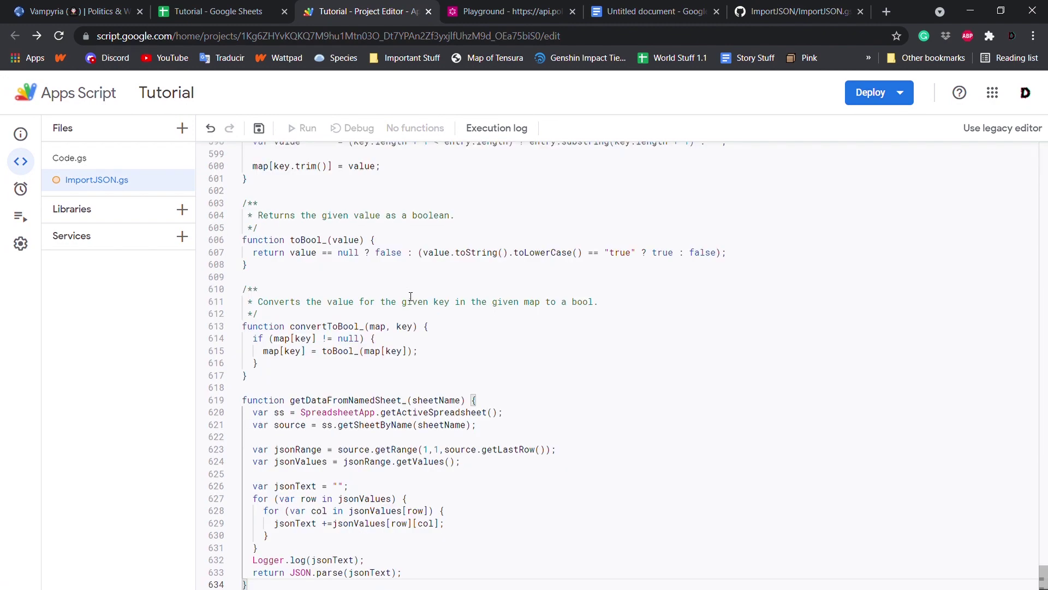
pyautogui.moveTo(1043, 576); pyautogui.dragTo(1043, 153)
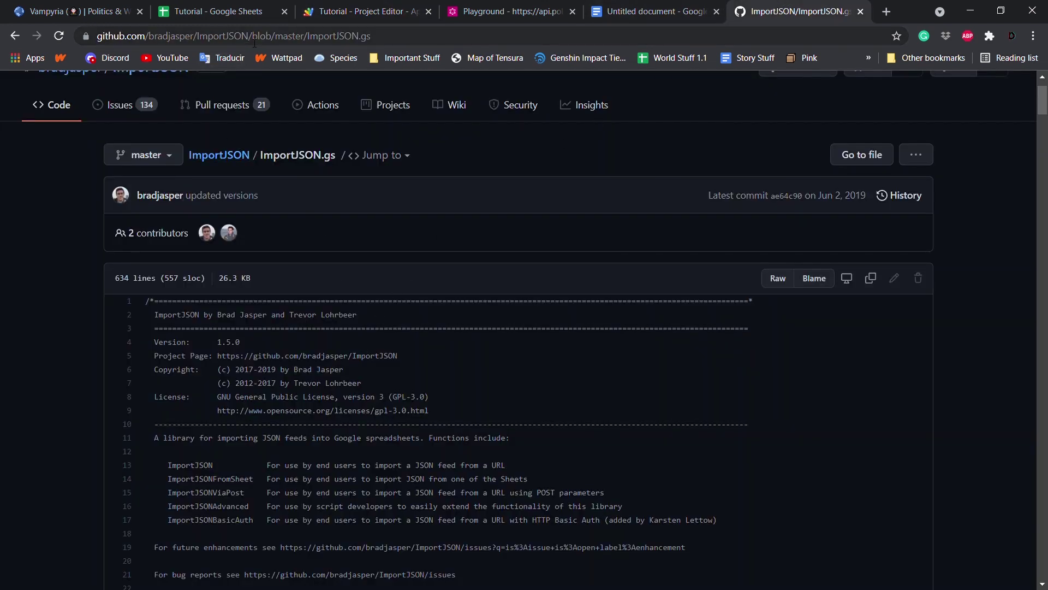
# - Reopen ImportJSON.gs from the repository's main page, then return to the Tutorial project editor
pyautogui.moveTo(255, 36); pyautogui.dragTo(541, 25)
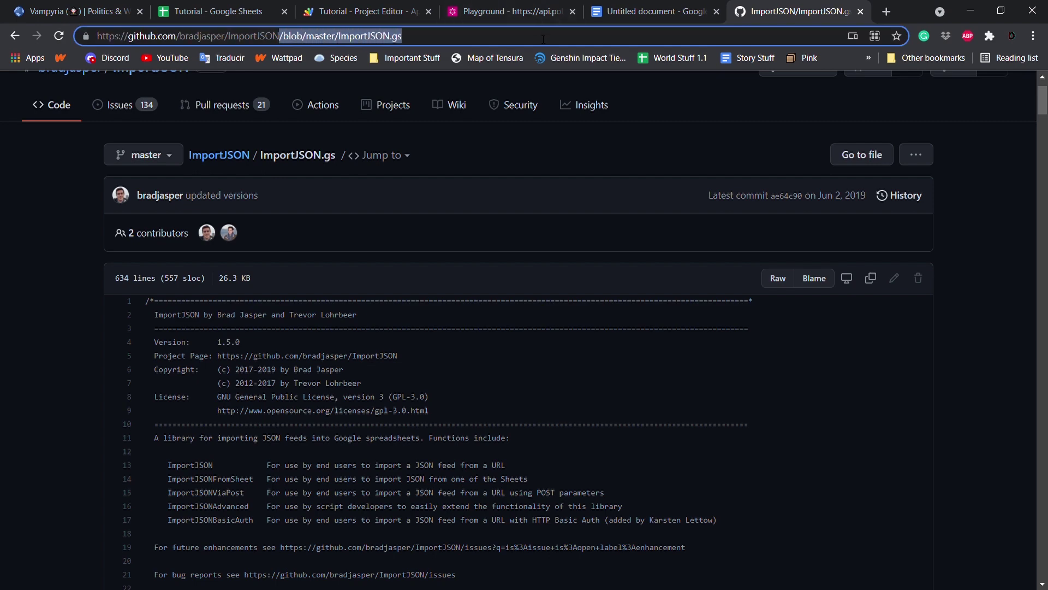
pyautogui.press('BackSpace')
pyautogui.press('Return')
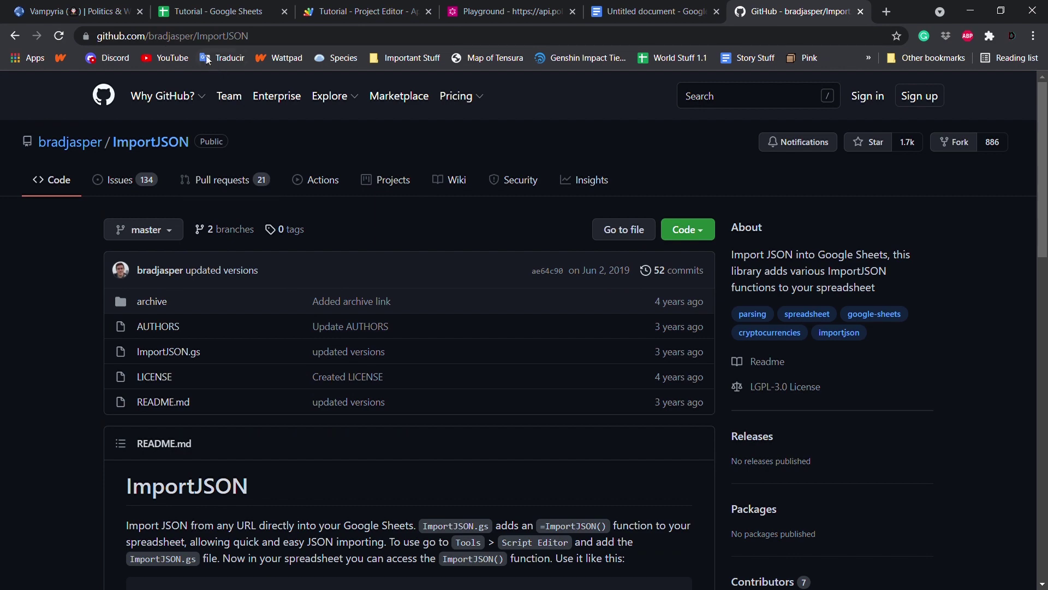
pyautogui.click(171, 354)
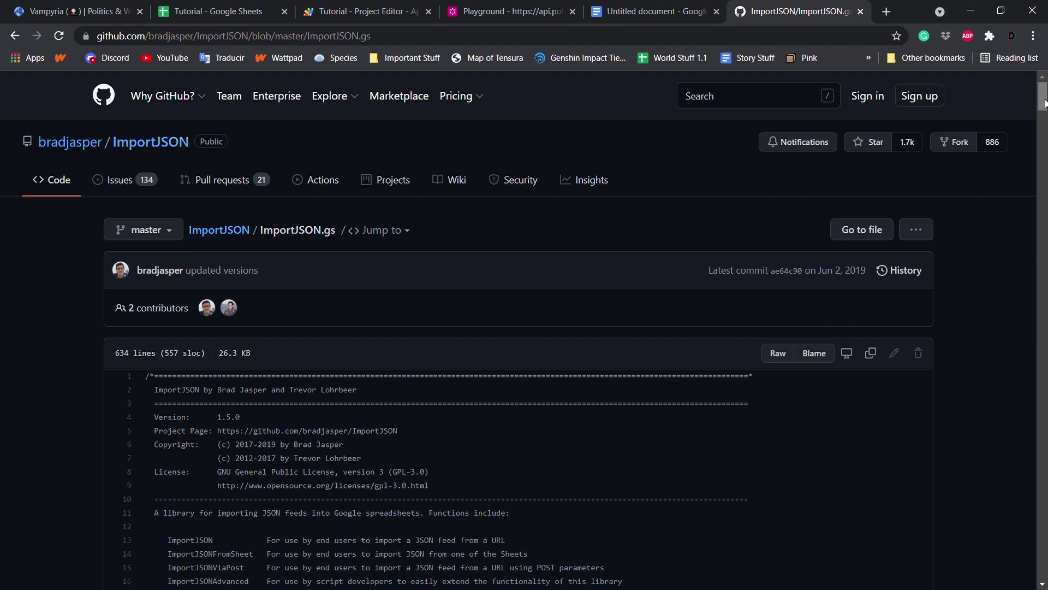
pyautogui.scroll(-2, 854, 202)
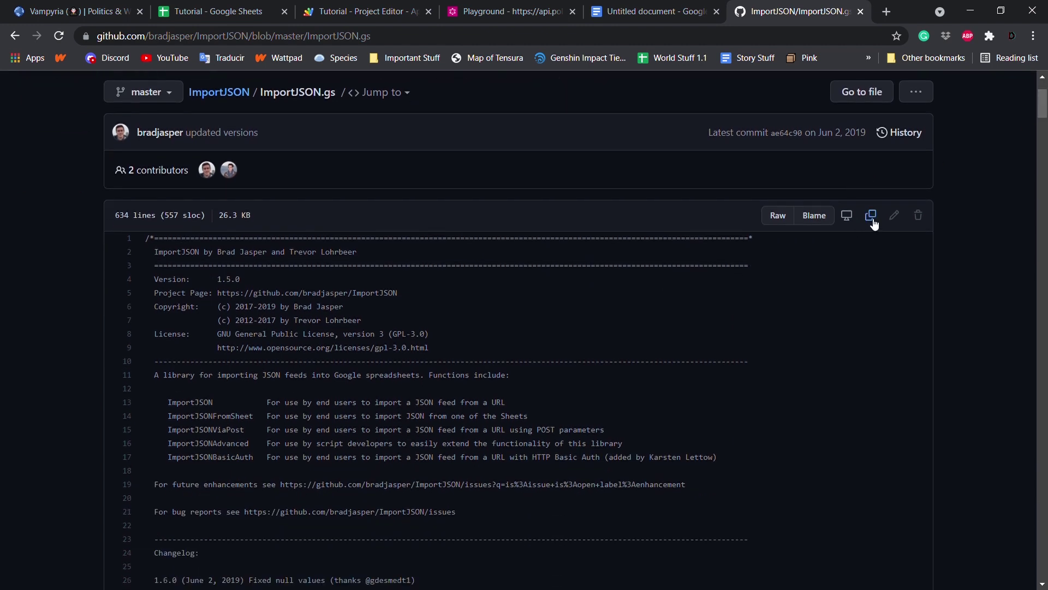
pyautogui.click(360, 11)
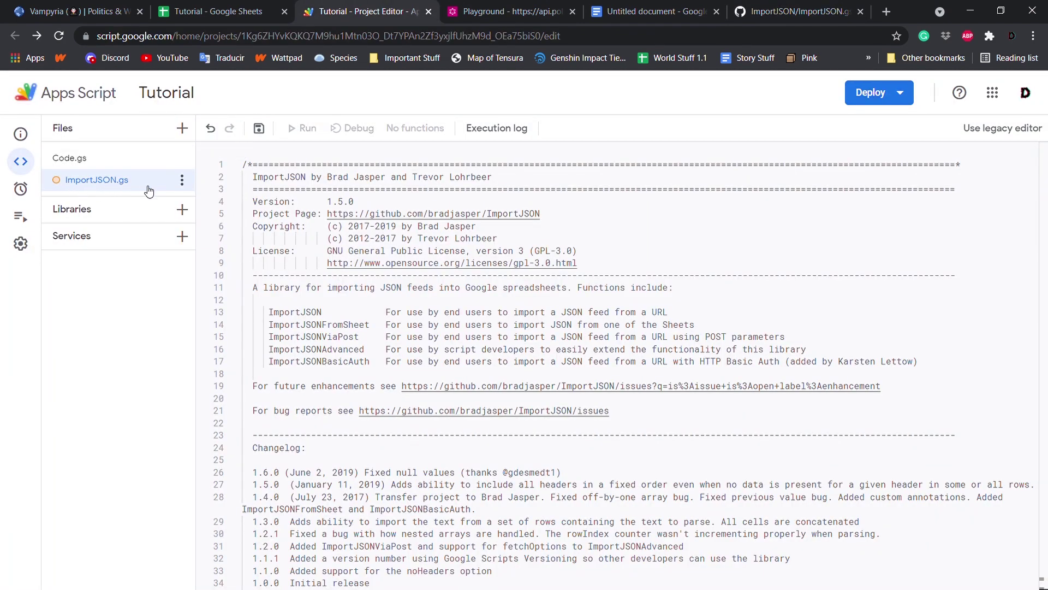
# - Clear ImportJSON.gs and paste in the full ImportJSON library code
pyautogui.hotkey('ctrl', 'a')
pyautogui.press('BackSpace')
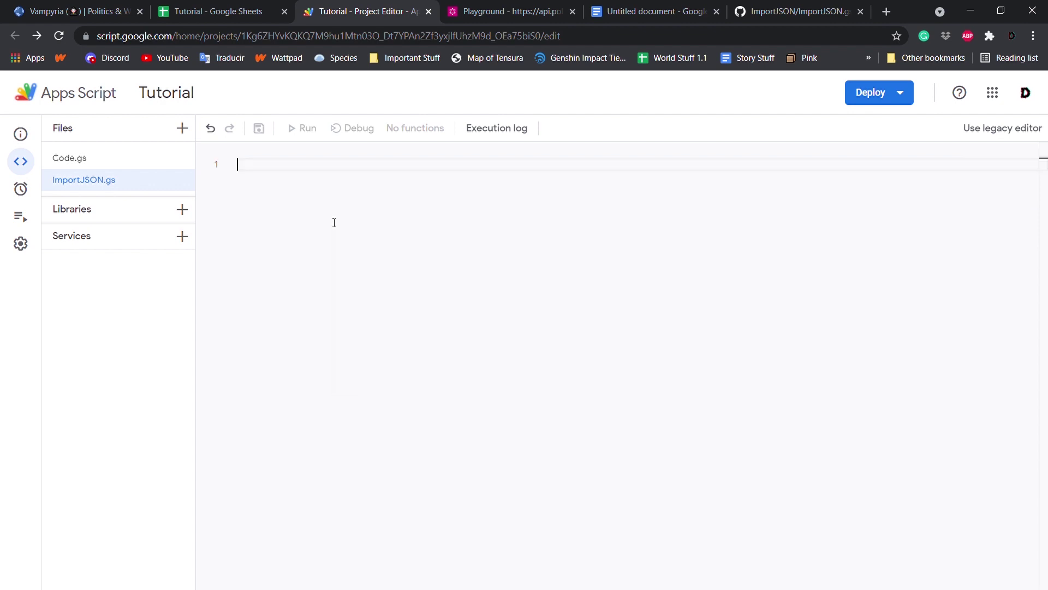
pyautogui.hotkey('ctrl', 'v')
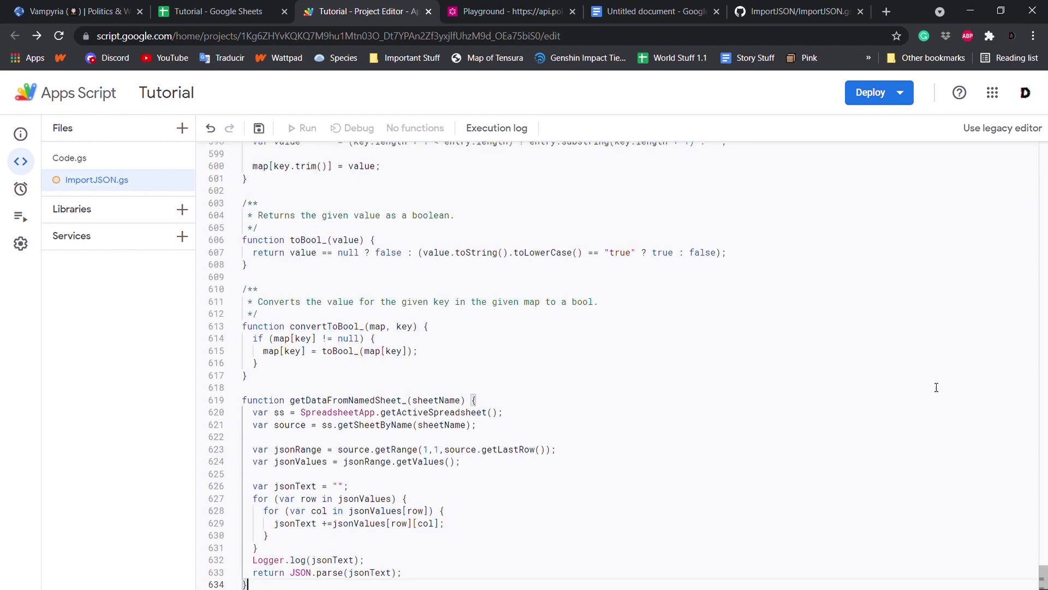
pyautogui.moveTo(1043, 575); pyautogui.dragTo(987, 170)
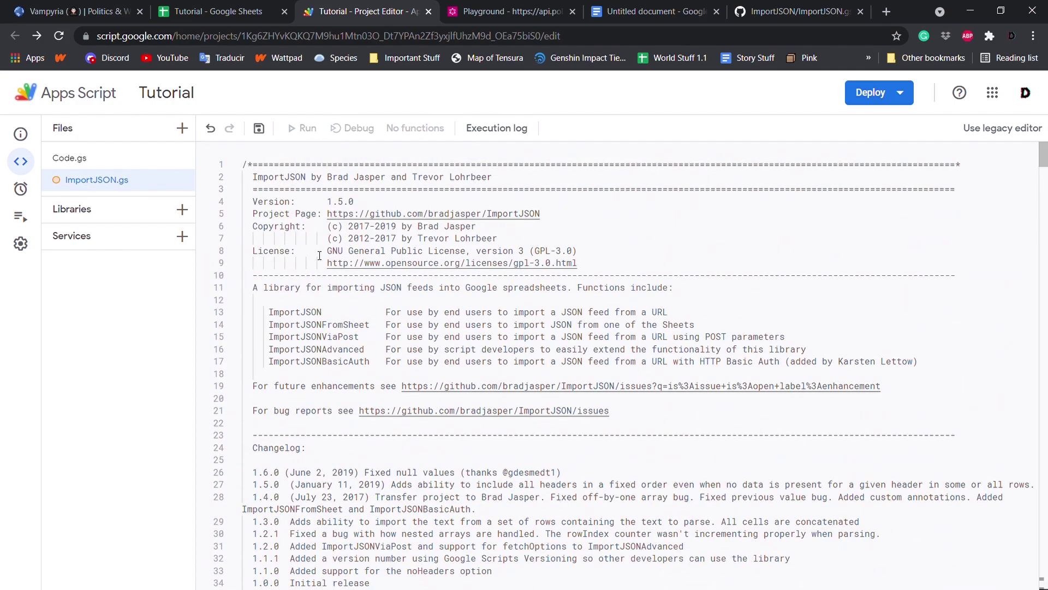
pyautogui.rightClick(418, 294)
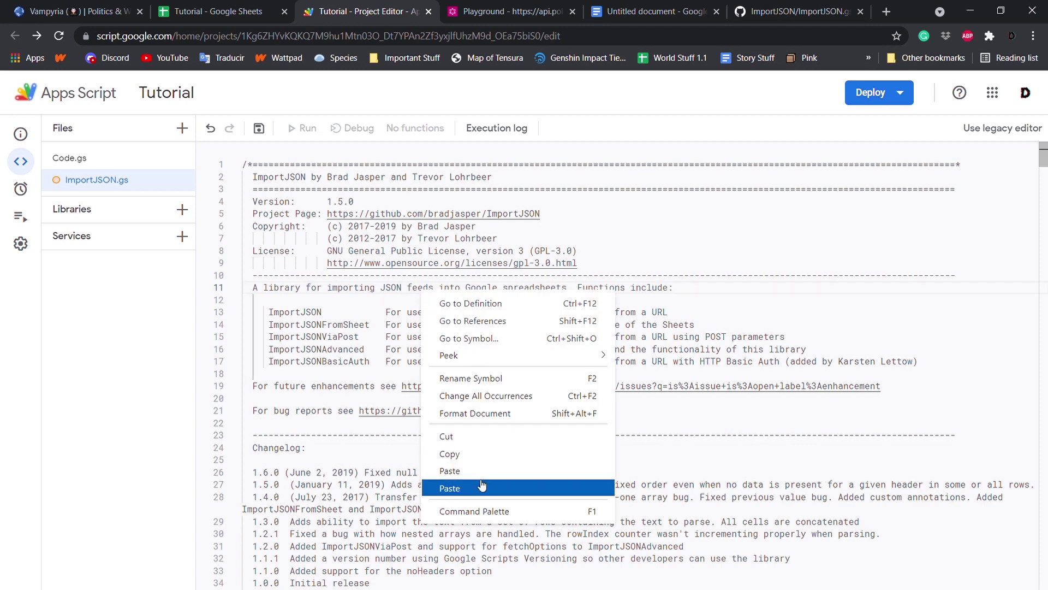
pyautogui.click(670, 314)
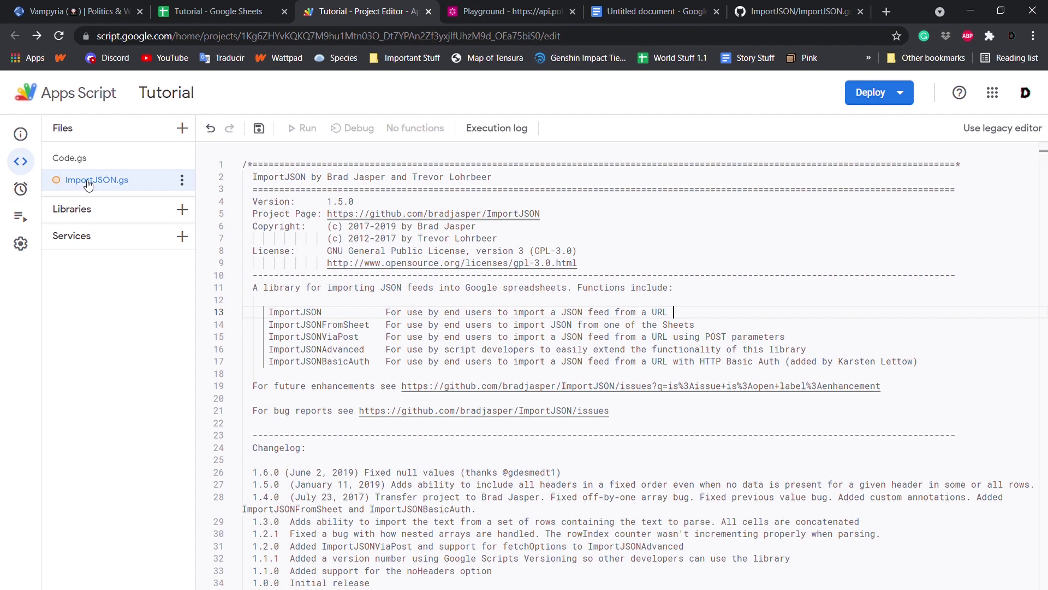
# - Save the project, select Code.gs, and go to the Tutorial spreadsheet
pyautogui.click(259, 128)
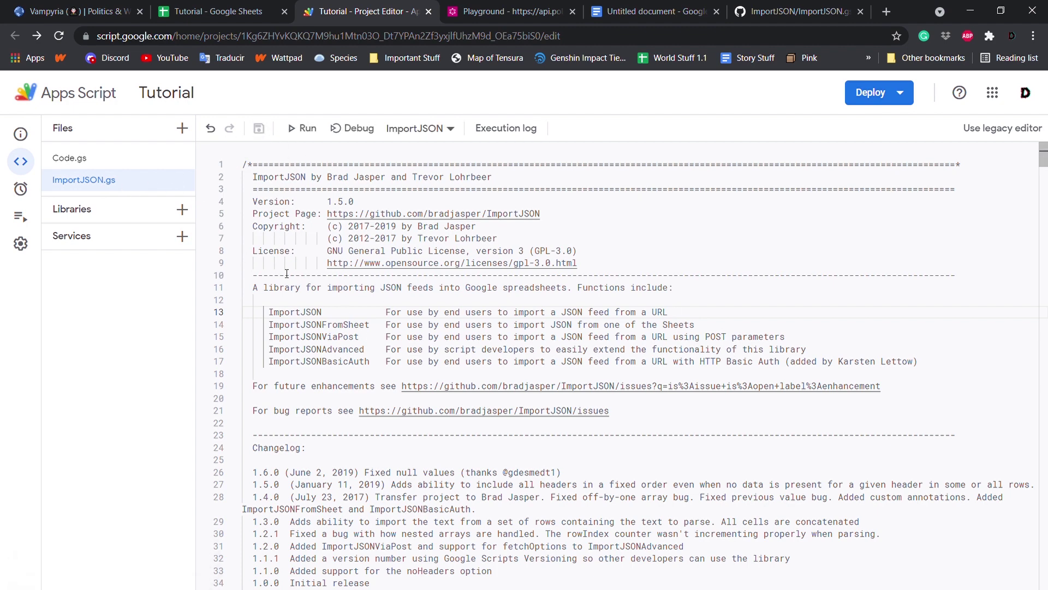
pyautogui.click(69, 157)
pyautogui.click(235, 12)
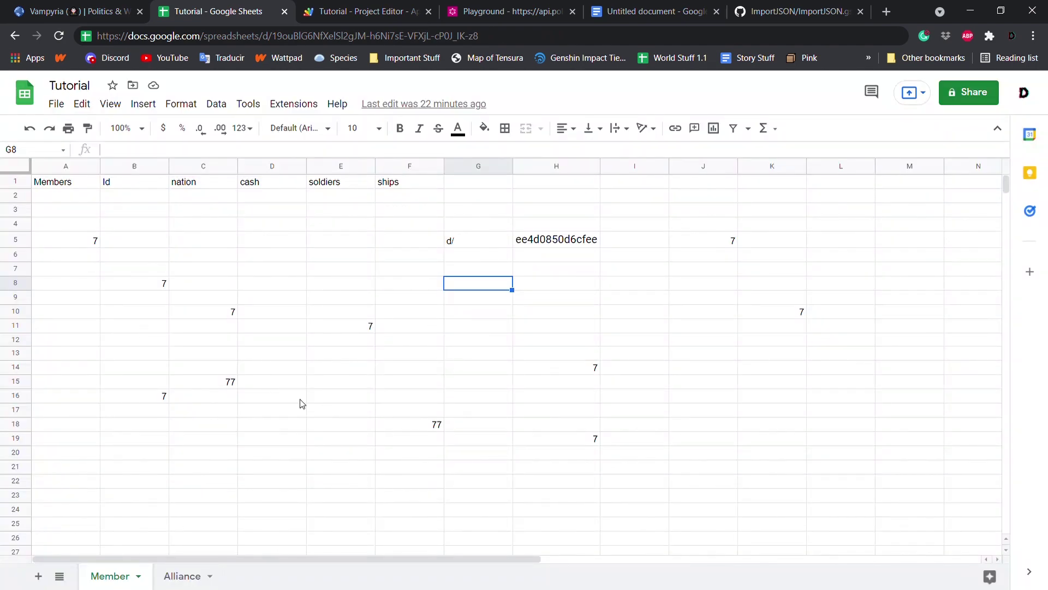
# - Run apiNation, which fails with an unknown error, and close the execution log
pyautogui.click(392, 10)
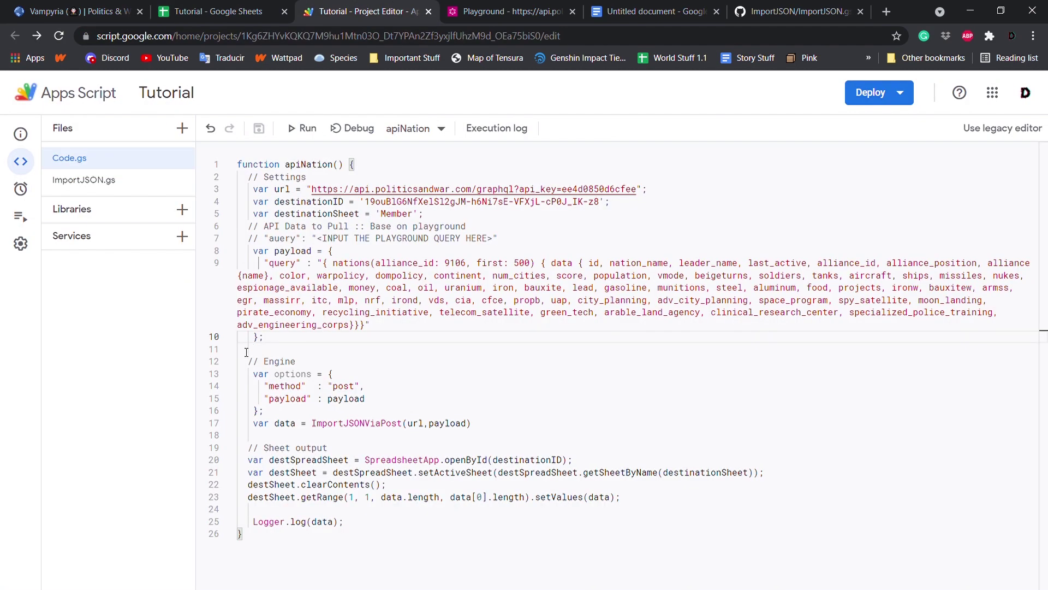
pyautogui.click(302, 131)
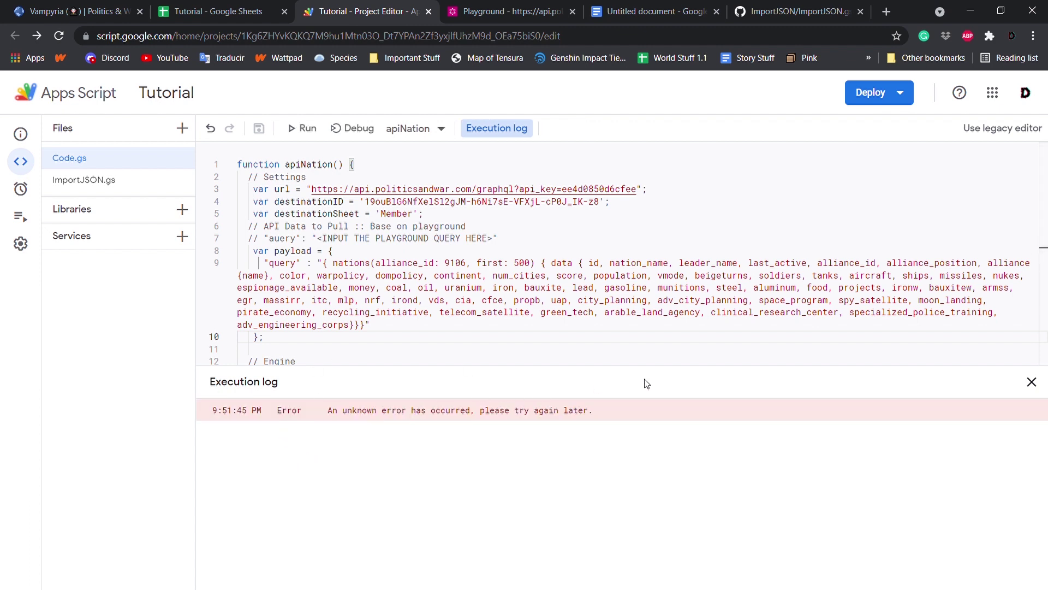
pyautogui.click(415, 226)
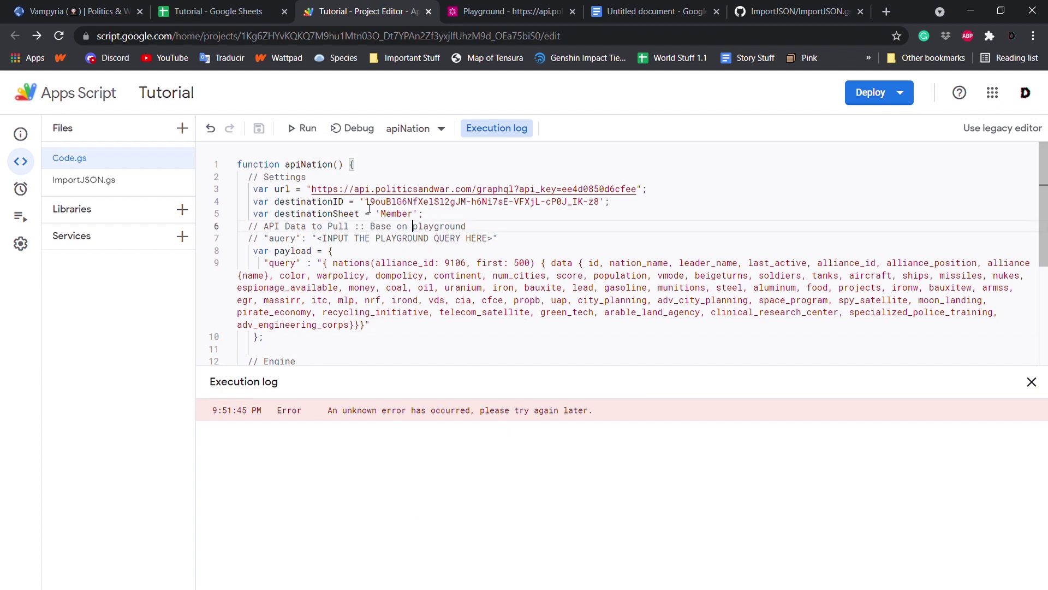
pyautogui.click(1032, 383)
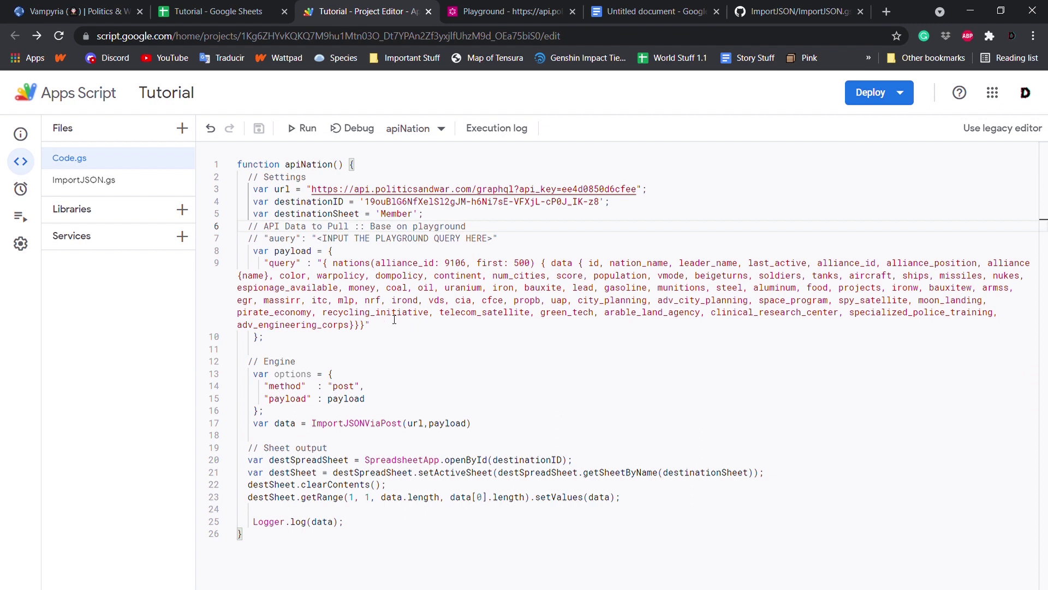
# - Re-save Code.gs unchanged and check the Member sheet, which is still empty
pyautogui.click(394, 319)
pyautogui.click(448, 337)
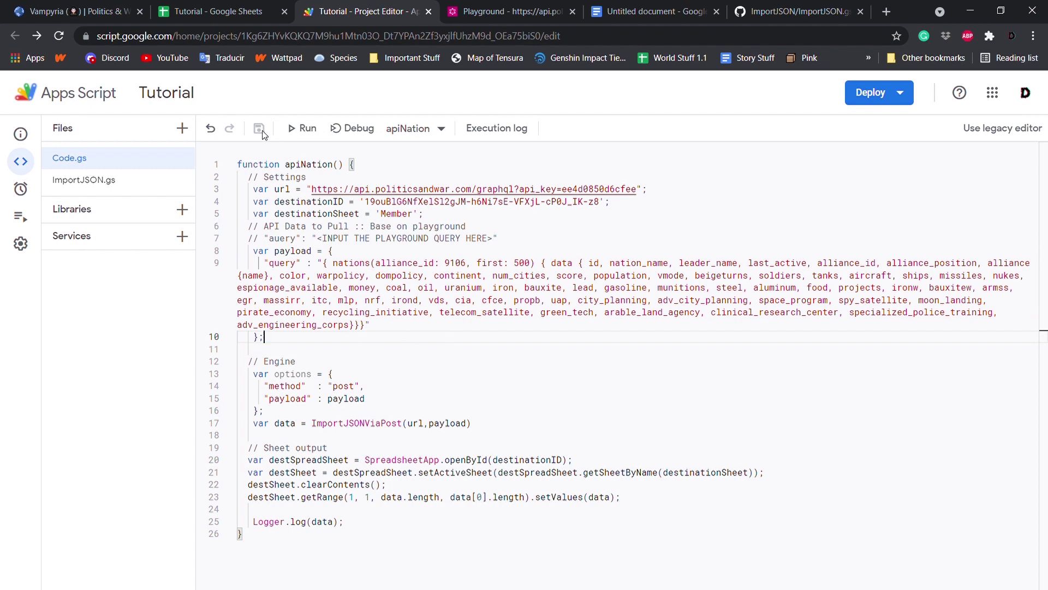
pyautogui.click(302, 548)
pyautogui.press('Return')
pyautogui.click(259, 128)
pyautogui.press('BackSpace')
pyautogui.click(259, 128)
pyautogui.click(229, 11)
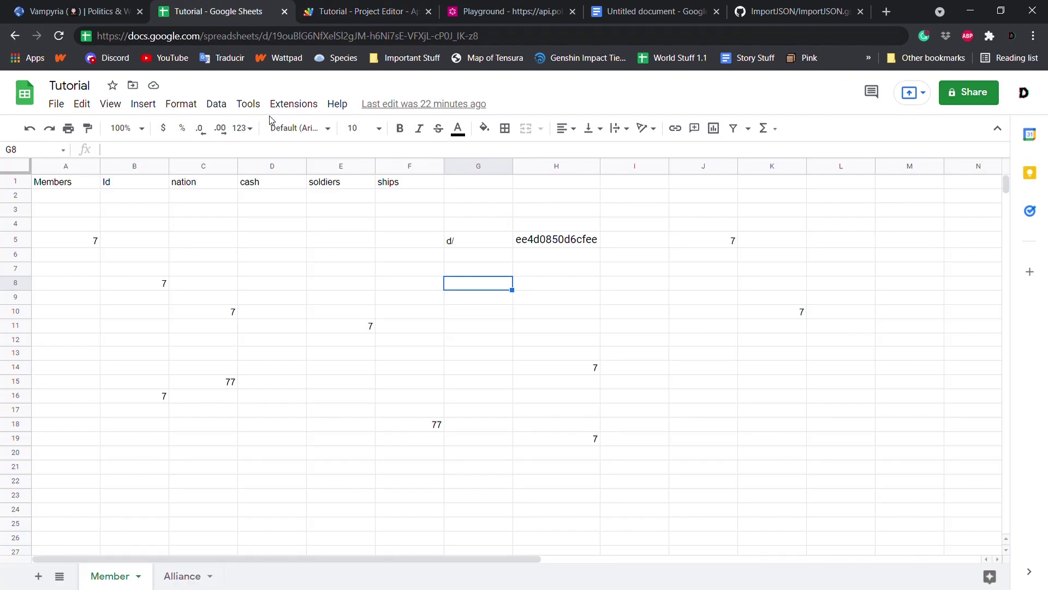
# - Run apiNation a second time, hitting the same unknown error, and open ImportJSON.gs
pyautogui.click(333, 11)
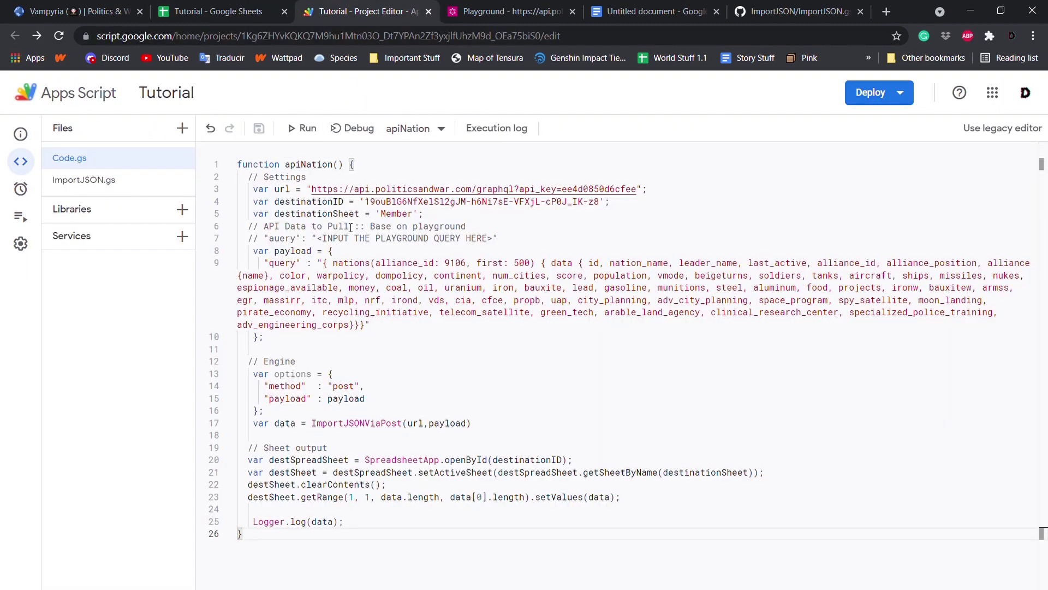
pyautogui.click(310, 131)
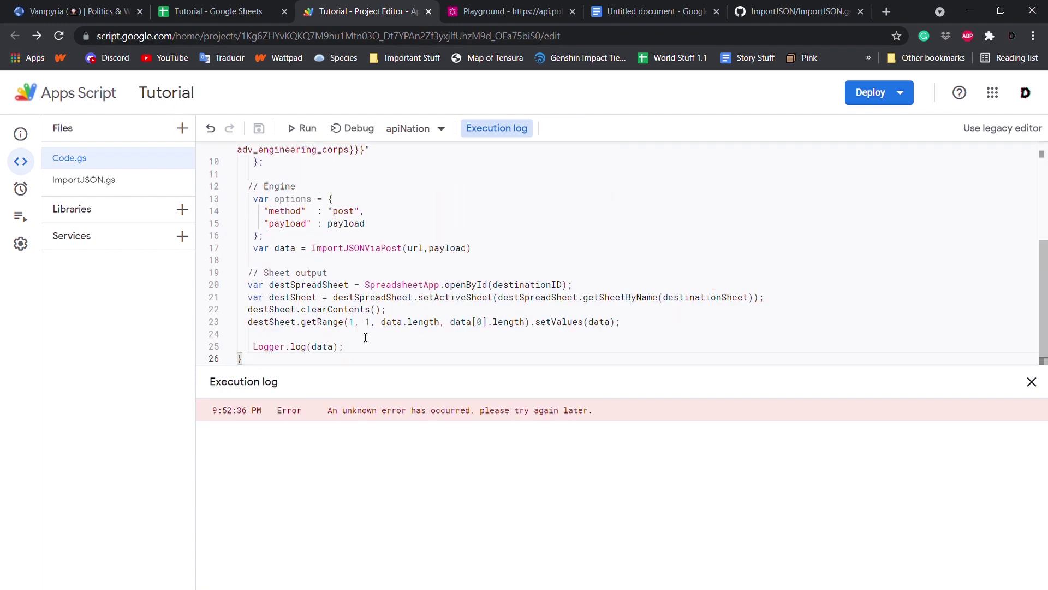
pyautogui.click(88, 180)
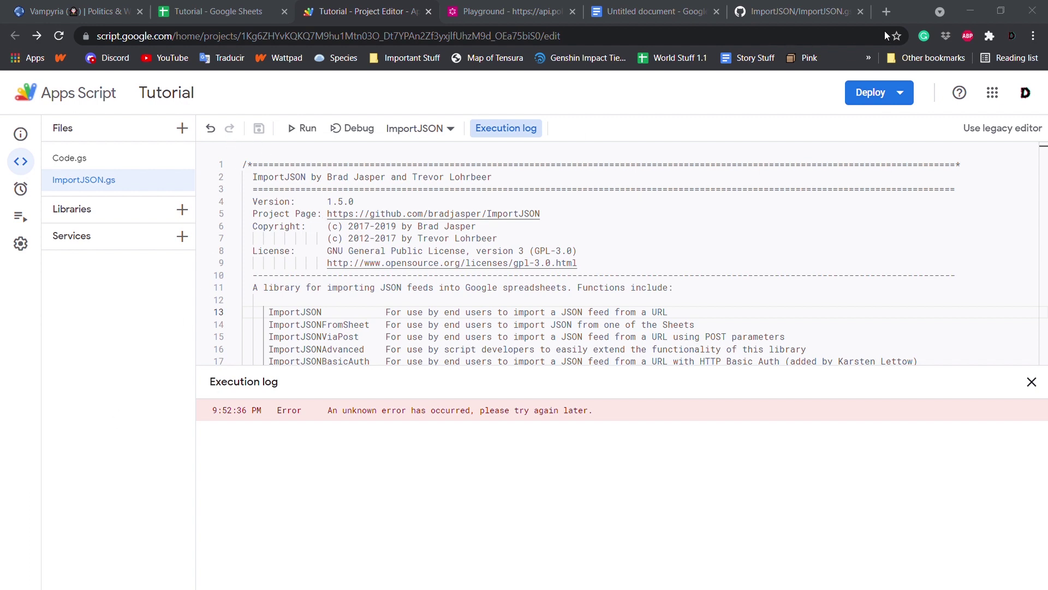
# - Close the execution log and replace all ImportJSON.gs code with the copied library
pyautogui.click(731, 268)
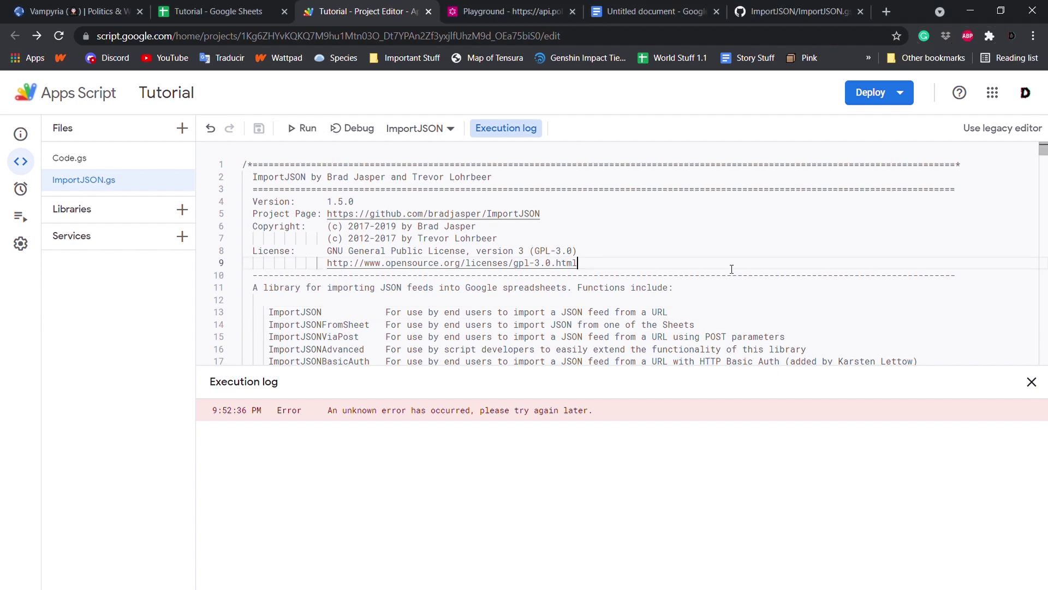
pyautogui.click(1031, 382)
pyautogui.click(617, 315)
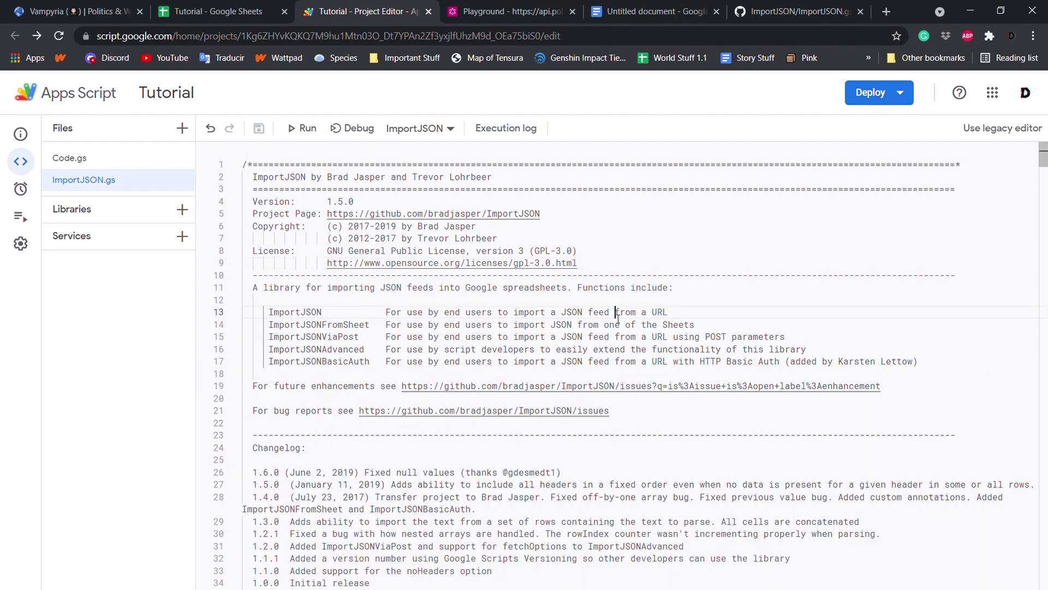
pyautogui.hotkey('ctrl', 'a')
pyautogui.hotkey('ctrl', 'v')
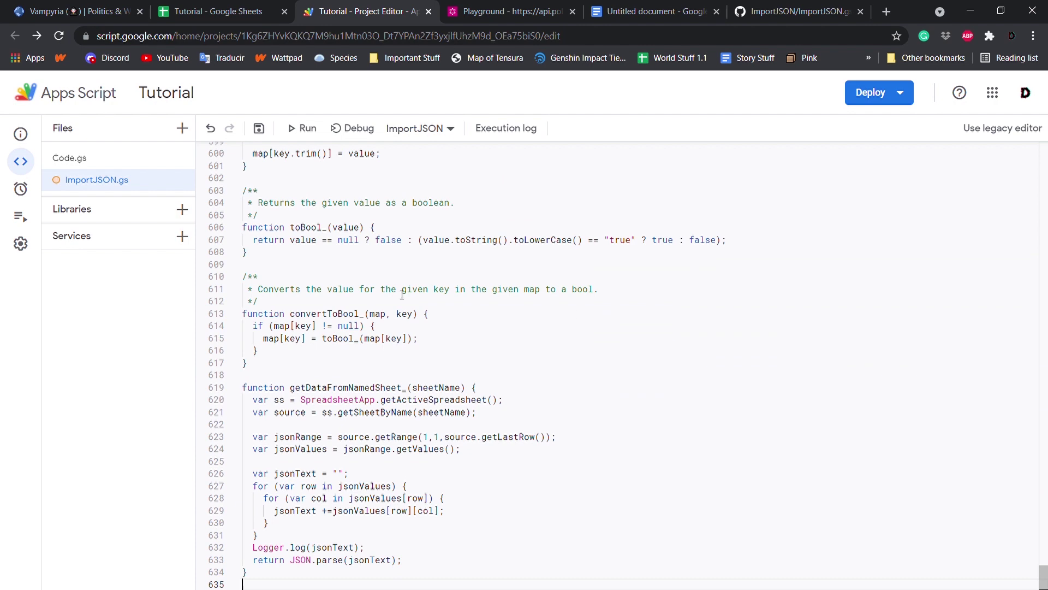
# - Save the project and rerun apiNation from Code.gs, which still reports an unknown error
pyautogui.click(259, 129)
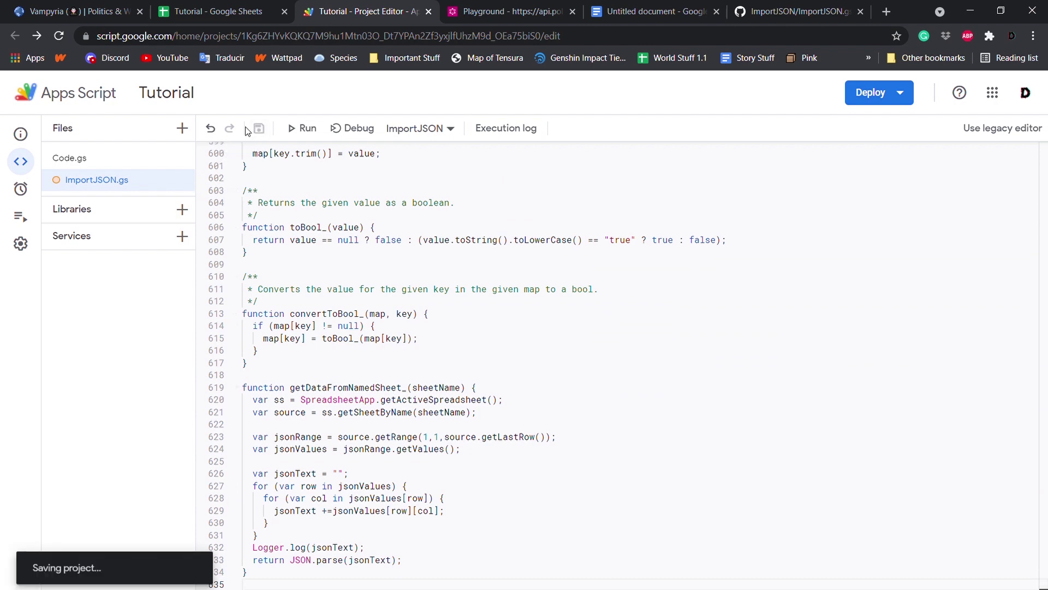
pyautogui.click(93, 163)
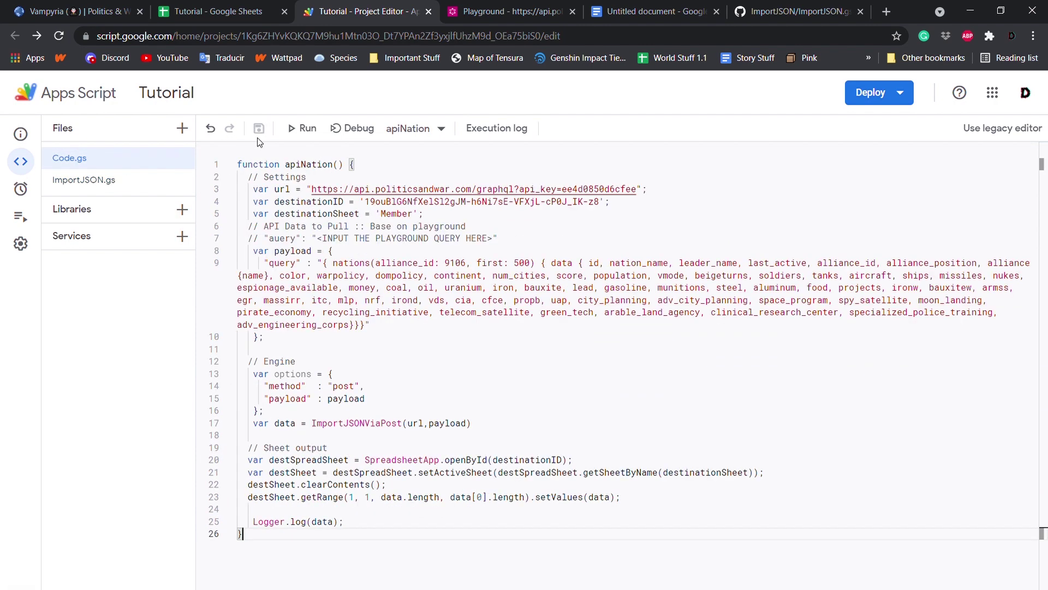
pyautogui.click(304, 131)
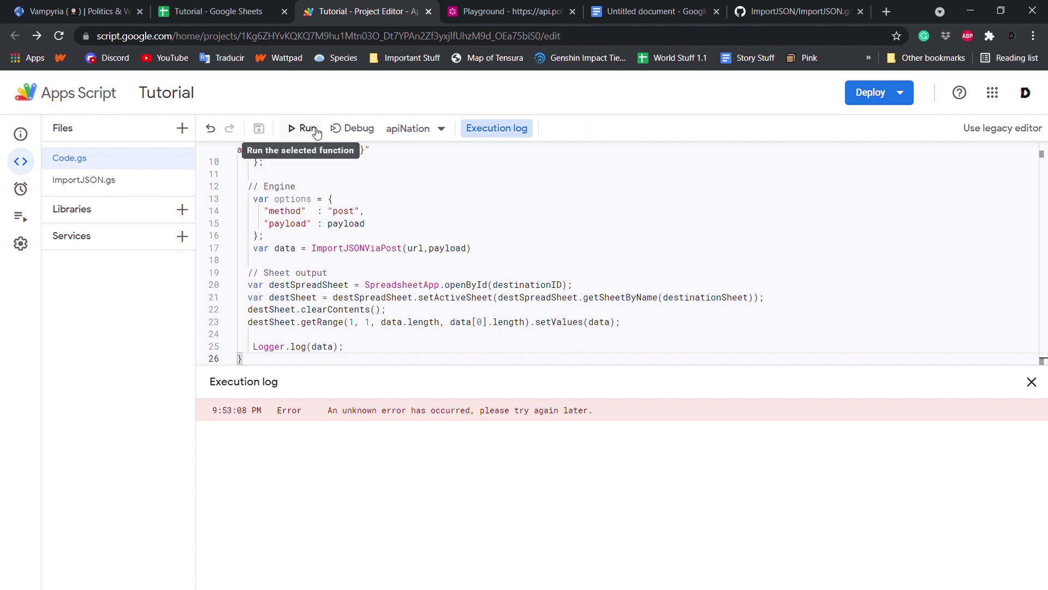
# - Copy the api_key value from the url on line 3 of Code.gs
pyautogui.scroll(3, 410, 202)
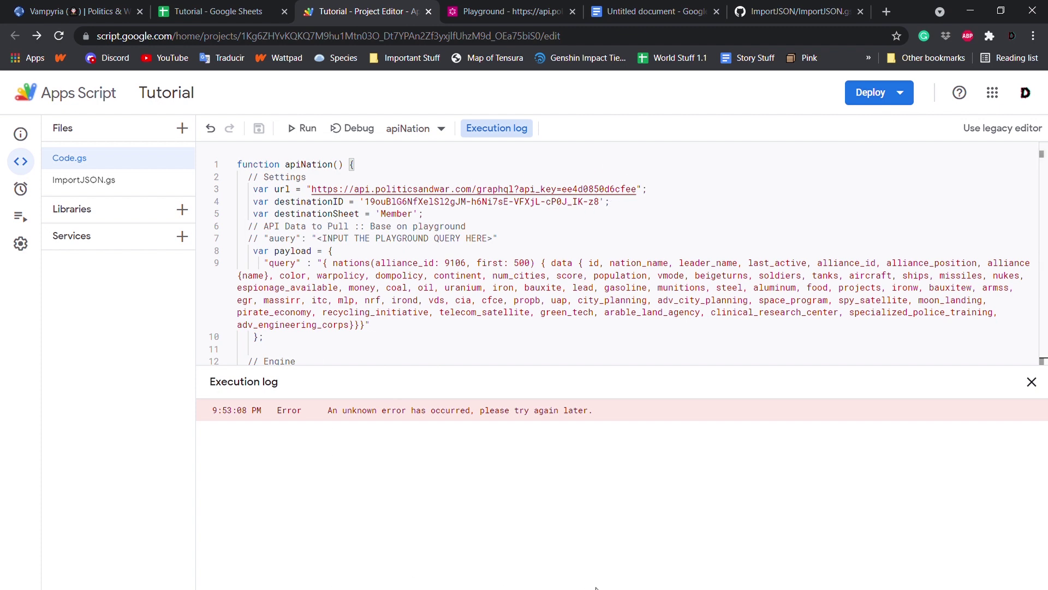
pyautogui.doubleClick(596, 191)
pyautogui.rightClick(592, 191)
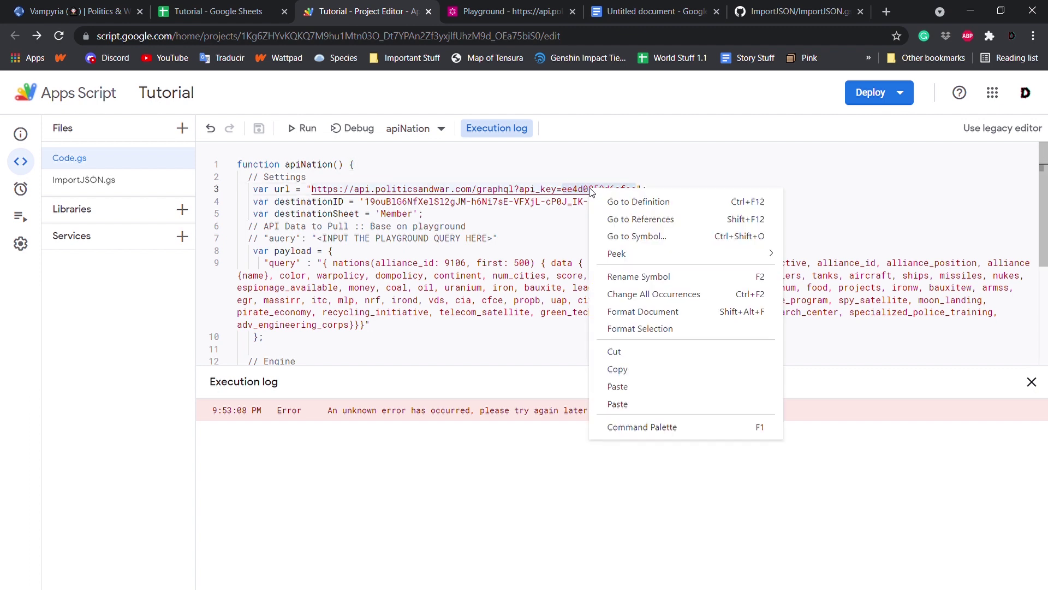
pyautogui.click(628, 368)
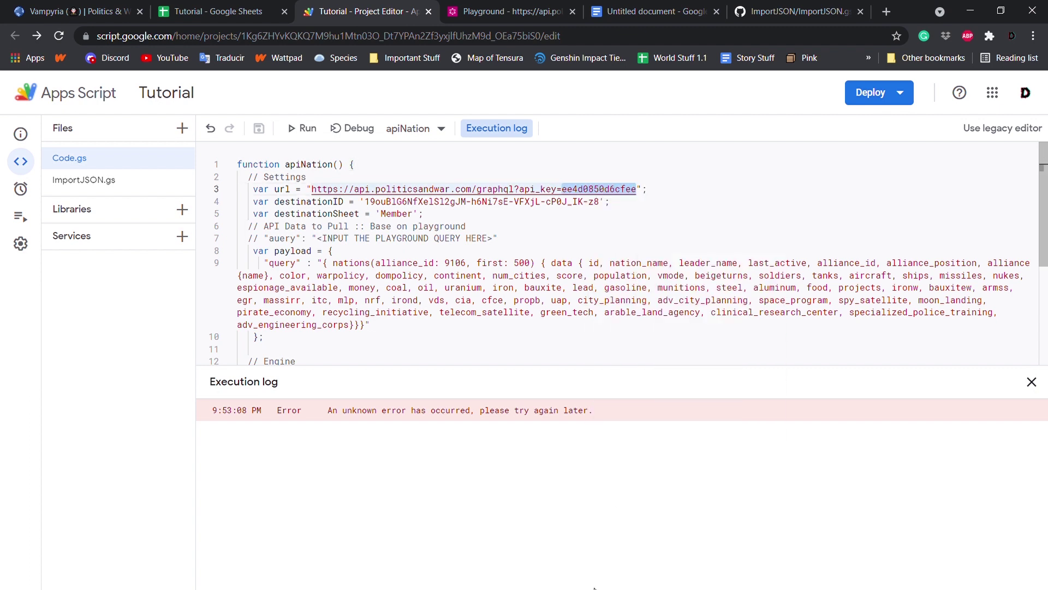
# - Switch to the Tutorial spreadsheet's Member sheet
pyautogui.hotkey('alt', 'Tab')
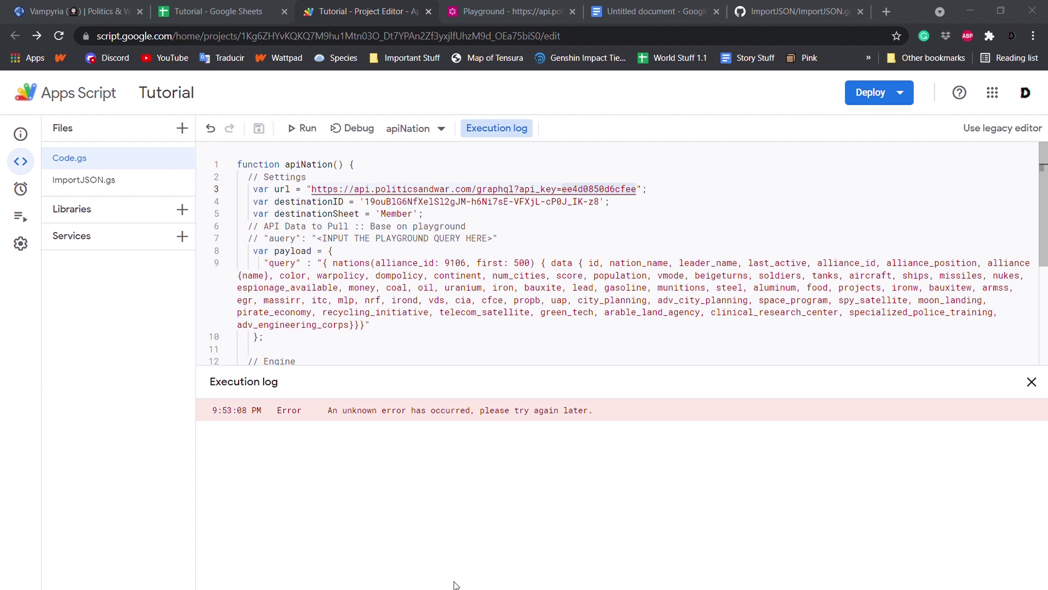
pyautogui.hotkey('alt', 'Tab')
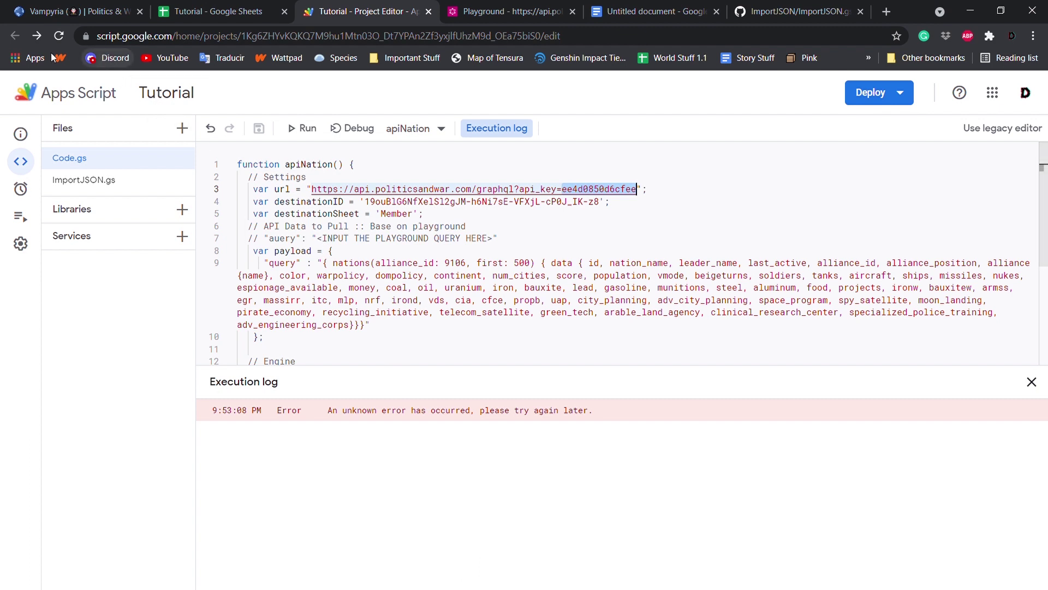
pyautogui.click(218, 11)
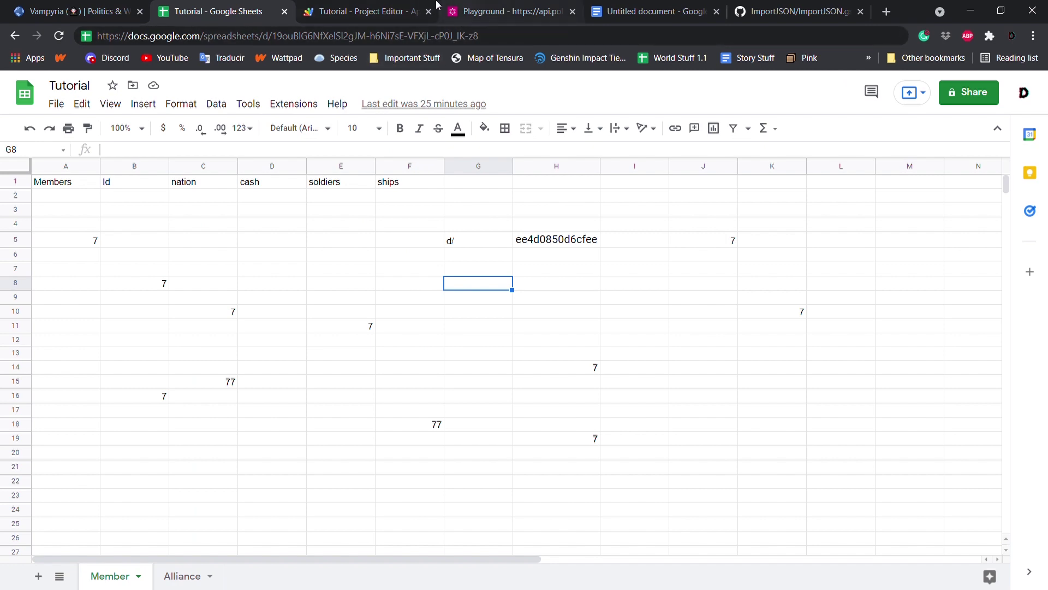
# - Return to the Apps Script project and select the entire Code.gs script
pyautogui.click(377, 11)
pyautogui.click(471, 311)
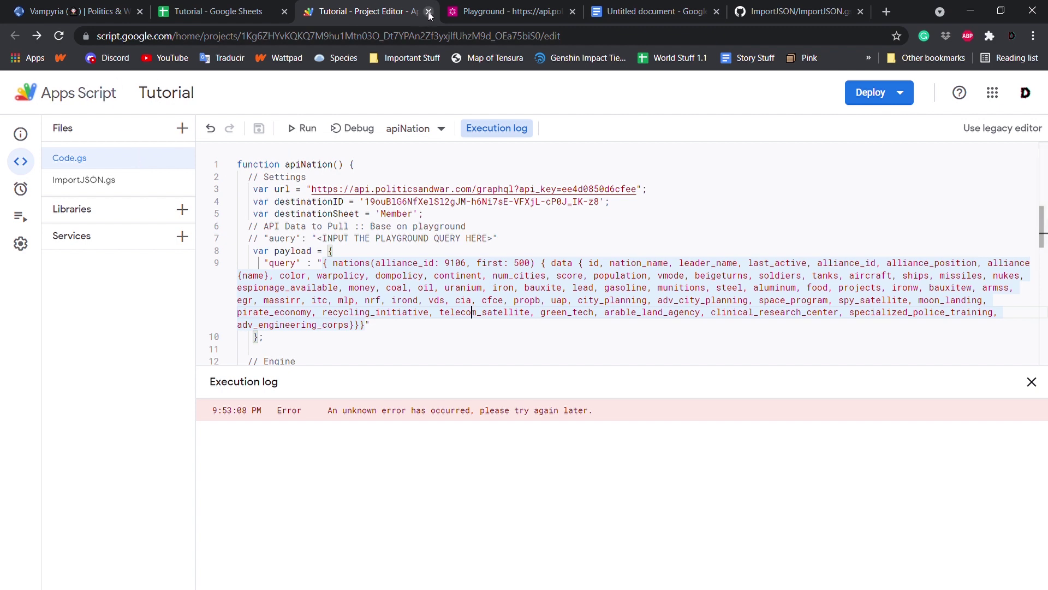
pyautogui.click(341, 349)
pyautogui.scroll(-2, 343, 344)
pyautogui.scroll(-1, 344, 339)
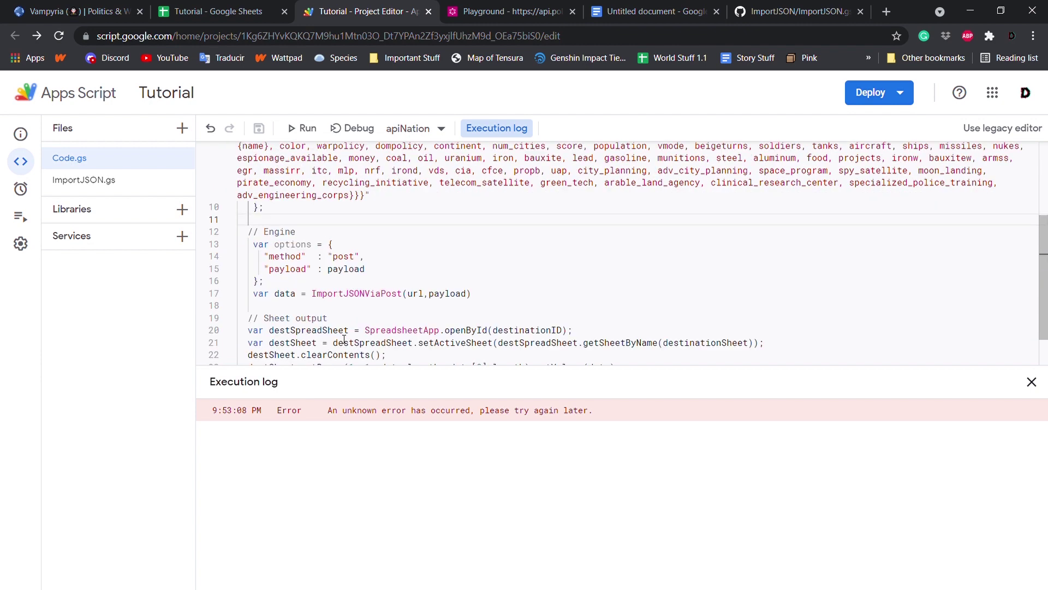
pyautogui.scroll(-1, 410, 232)
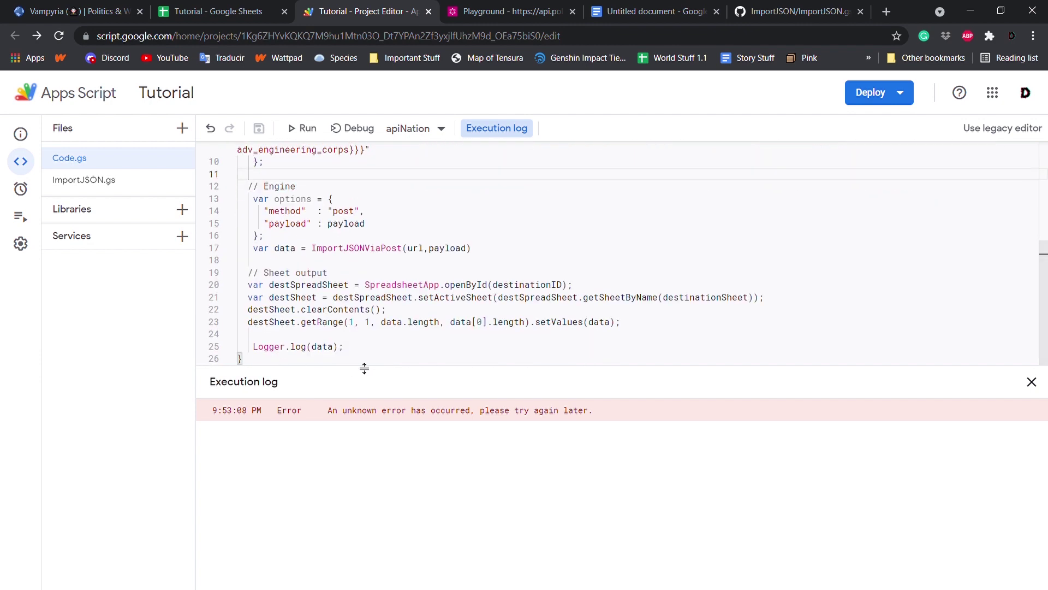
pyautogui.hotkey('ctrl', 'a')
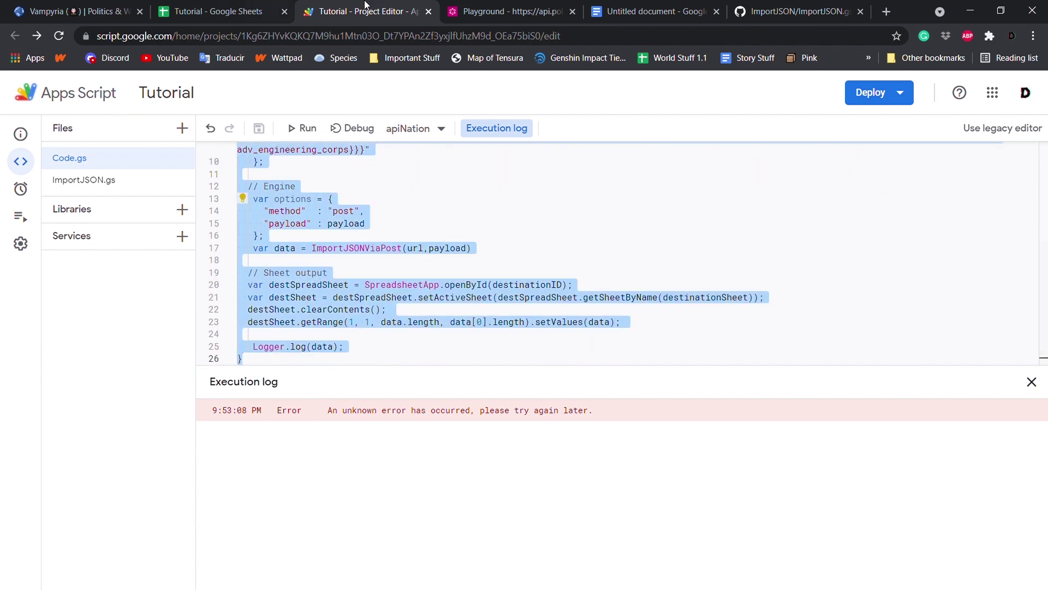
# - Close the errored script editor and reopen the project via Extensions > Apps Script
pyautogui.click(429, 11)
pyautogui.click(276, 16)
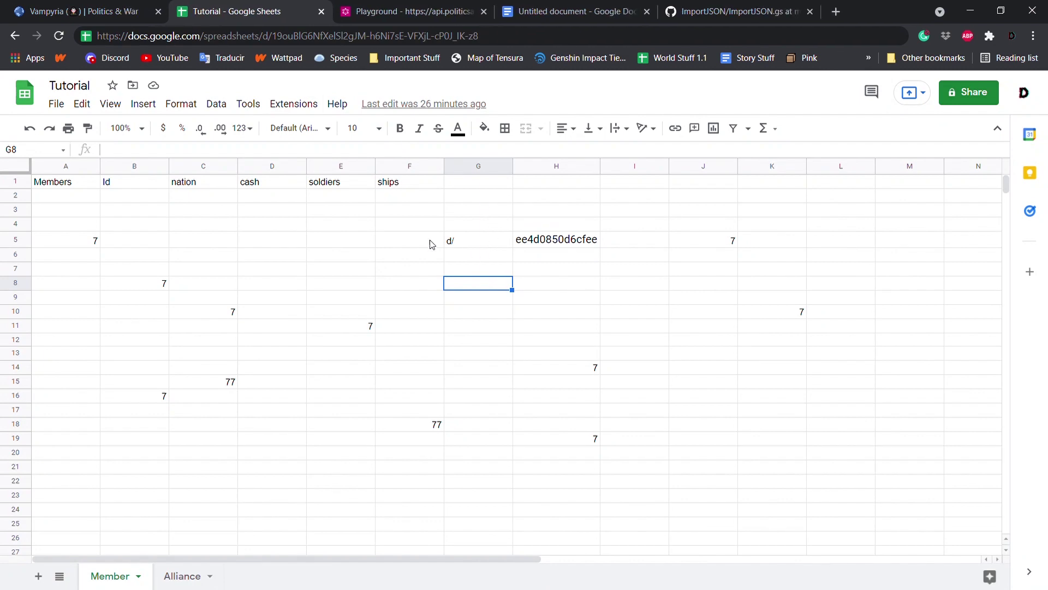
pyautogui.click(298, 103)
pyautogui.click(328, 173)
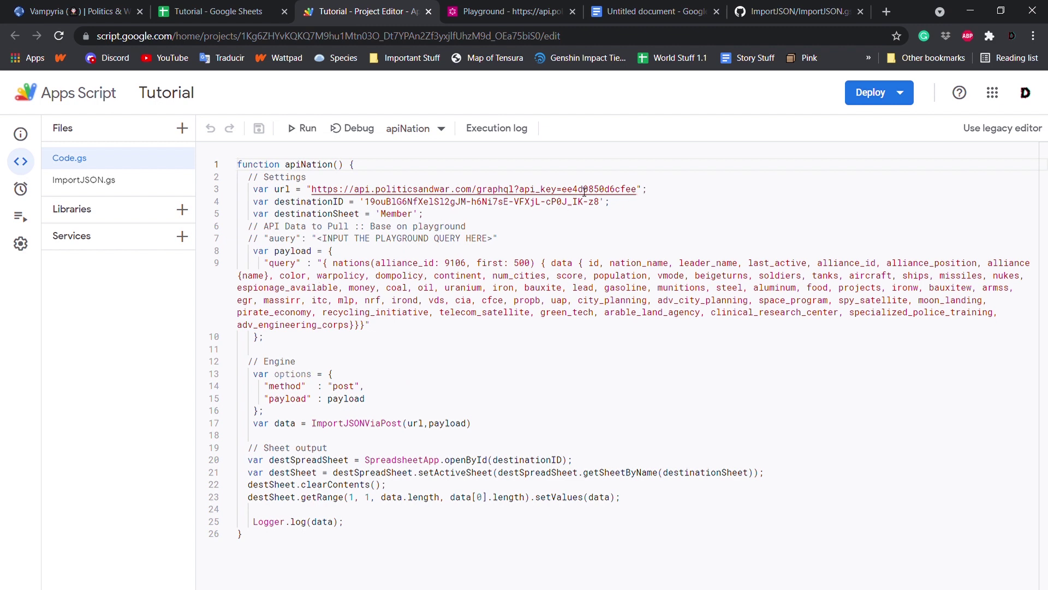
# - Run apiNation from Code.gs, authorize its permissions, and check the imported Member sheet data
pyautogui.click(158, 180)
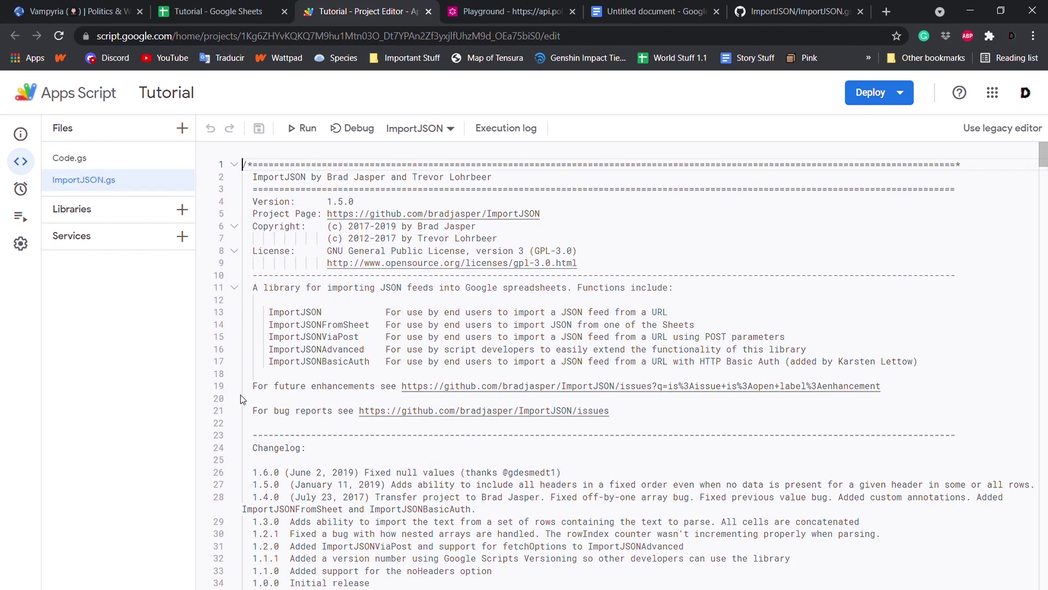
pyautogui.click(110, 154)
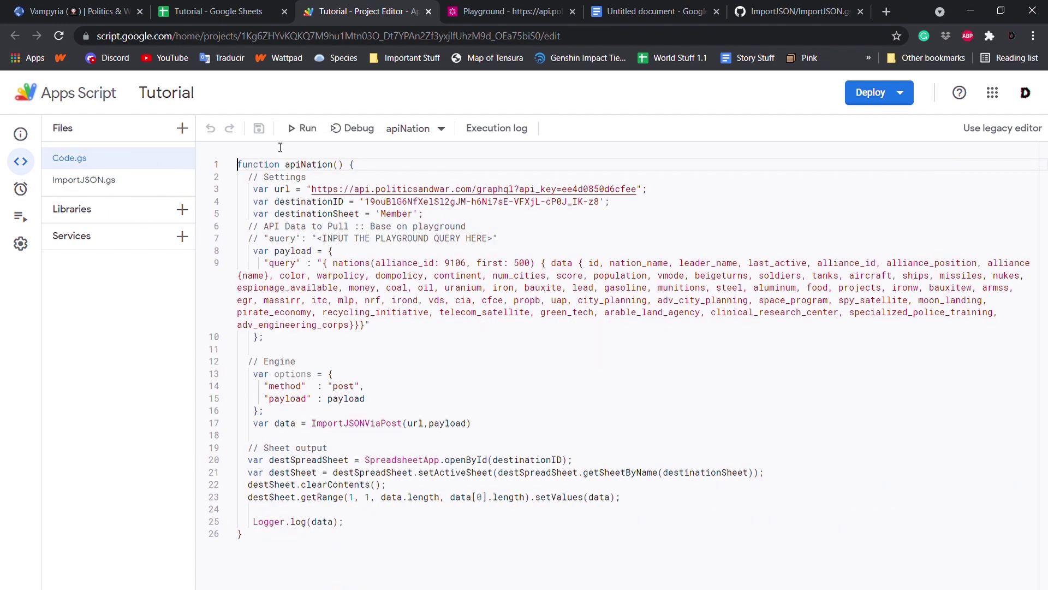
pyautogui.click(301, 128)
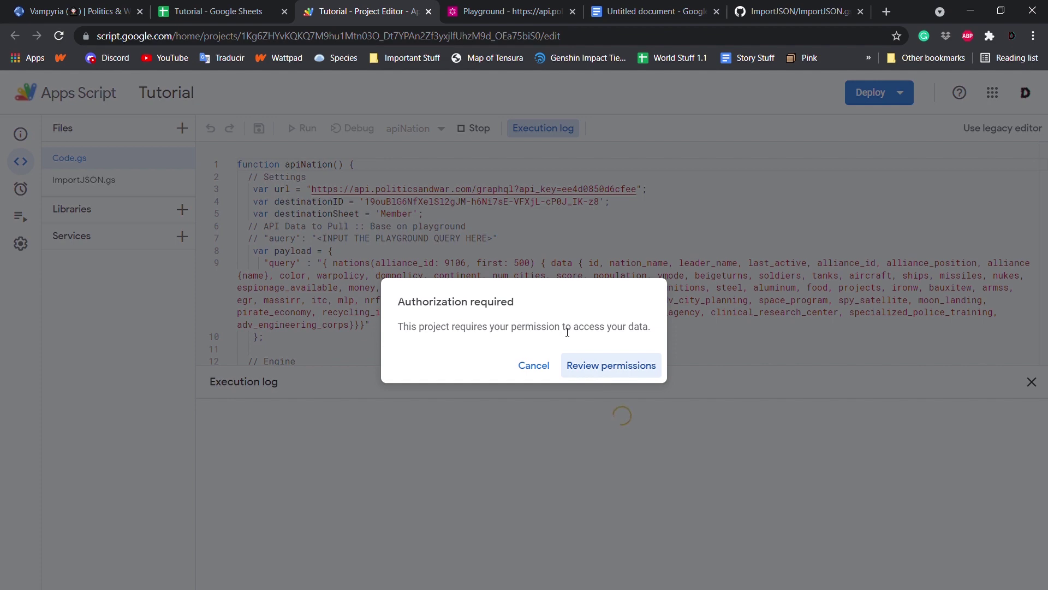
pyautogui.click(605, 367)
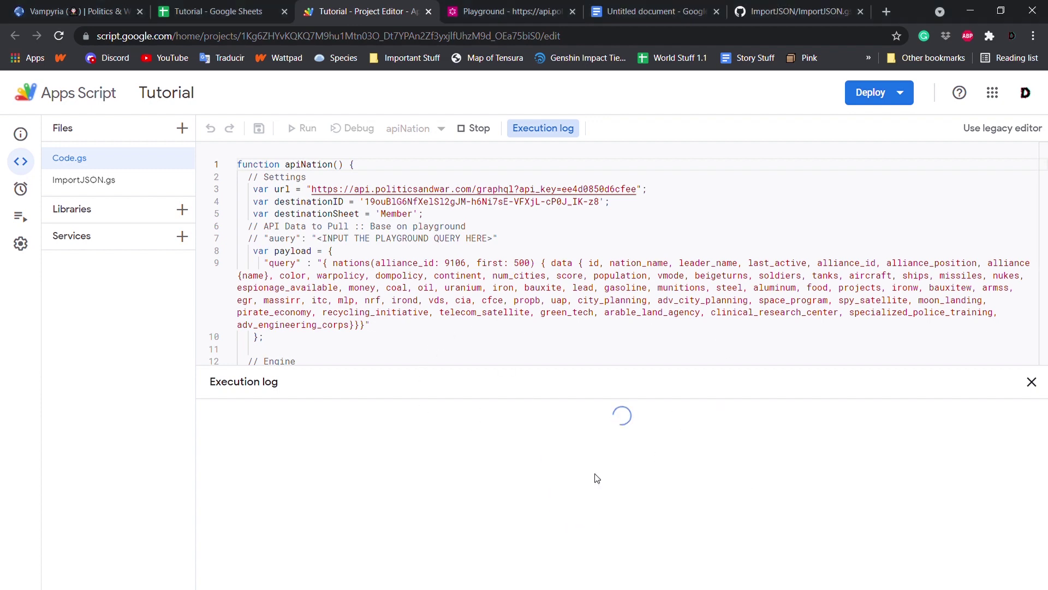
pyautogui.scroll(-5, 505, 446)
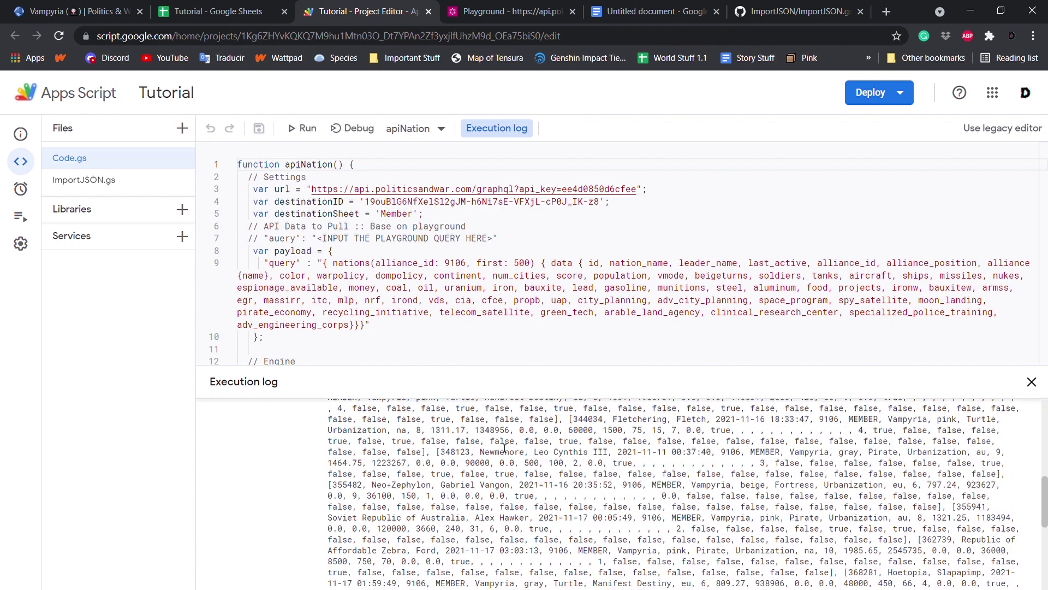
pyautogui.scroll(-5, 505, 447)
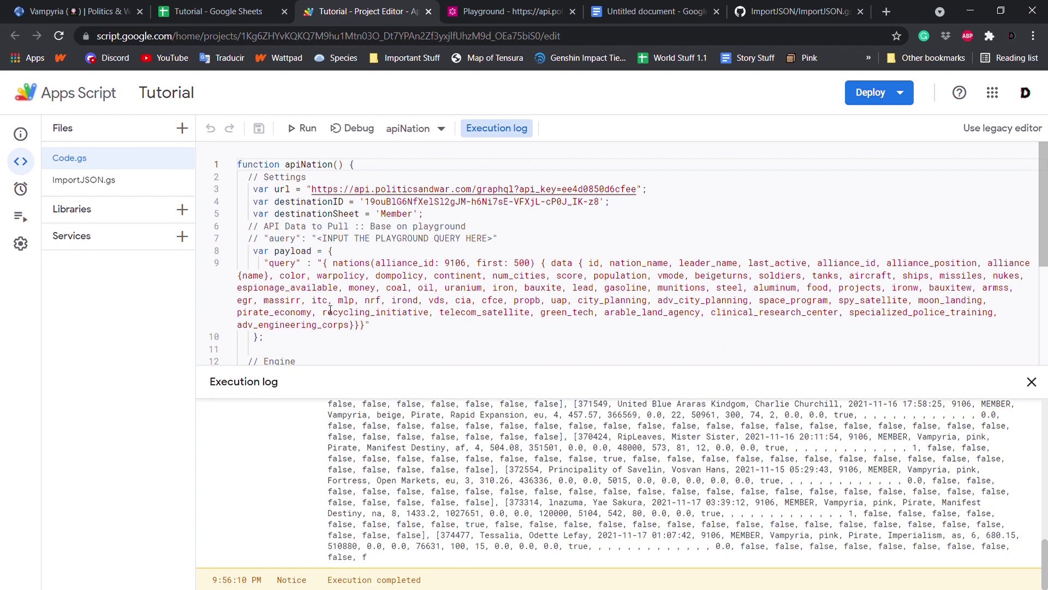
pyautogui.click(218, 11)
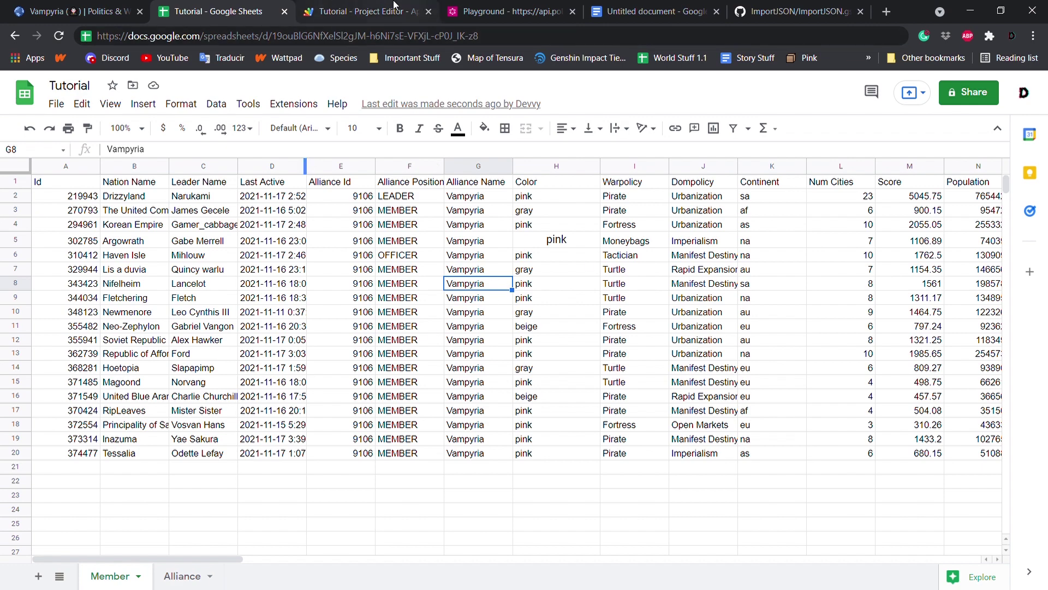
# - Reload the Tutorial spreadsheet, checking the Extensions menu along the way
pyautogui.click(363, 11)
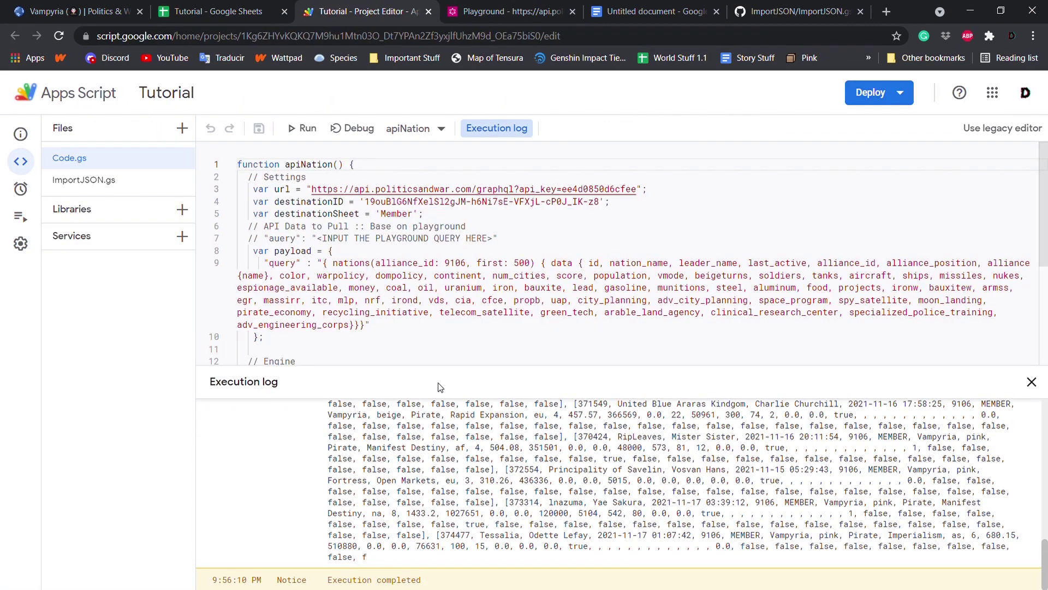
pyautogui.click(214, 7)
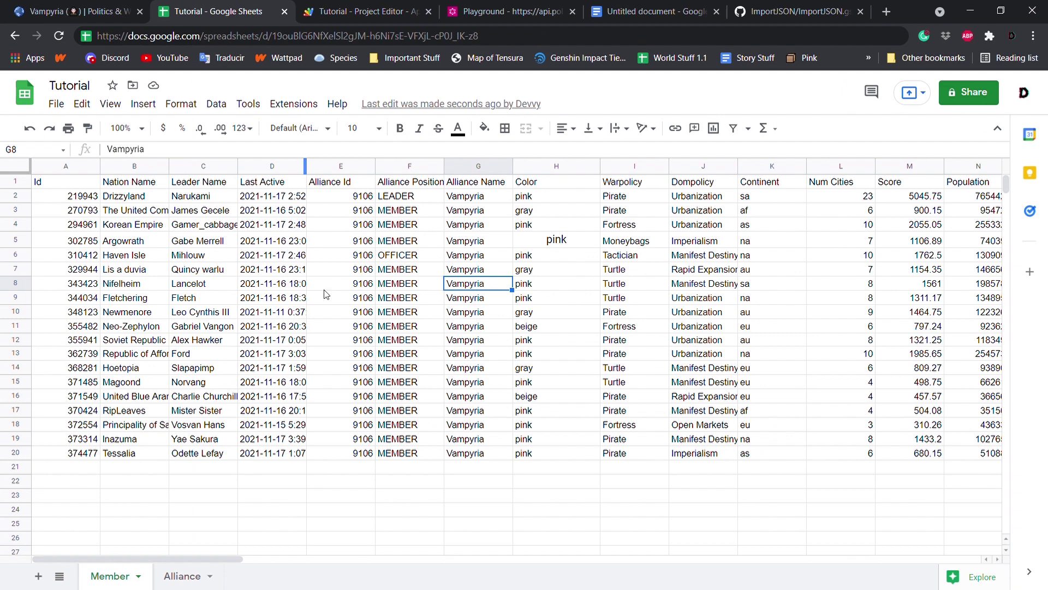
pyautogui.click(58, 38)
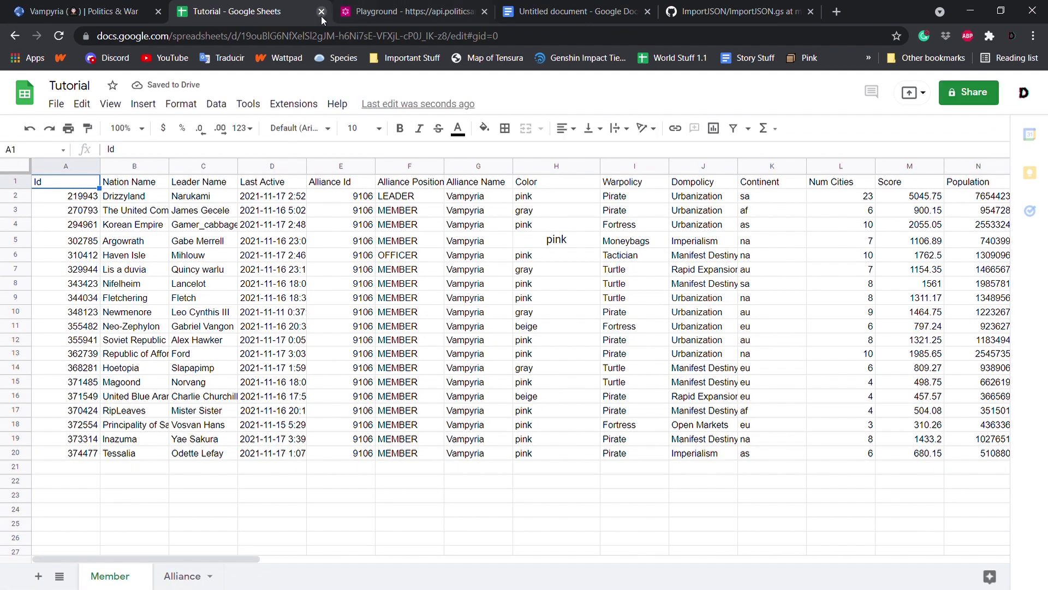
pyautogui.click(283, 102)
pyautogui.click(320, 177)
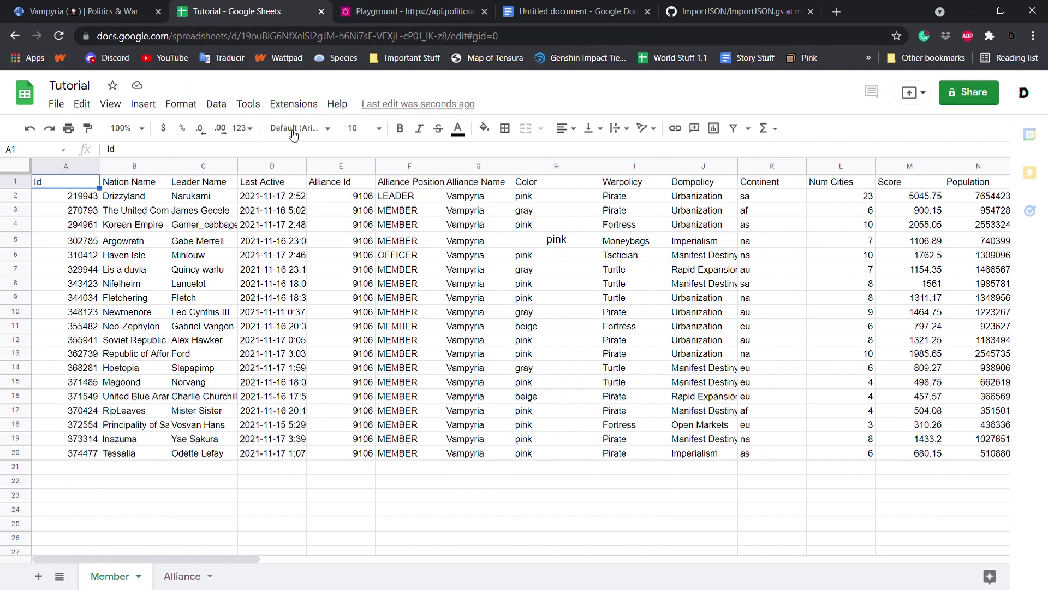
pyautogui.click(293, 104)
pyautogui.click(295, 174)
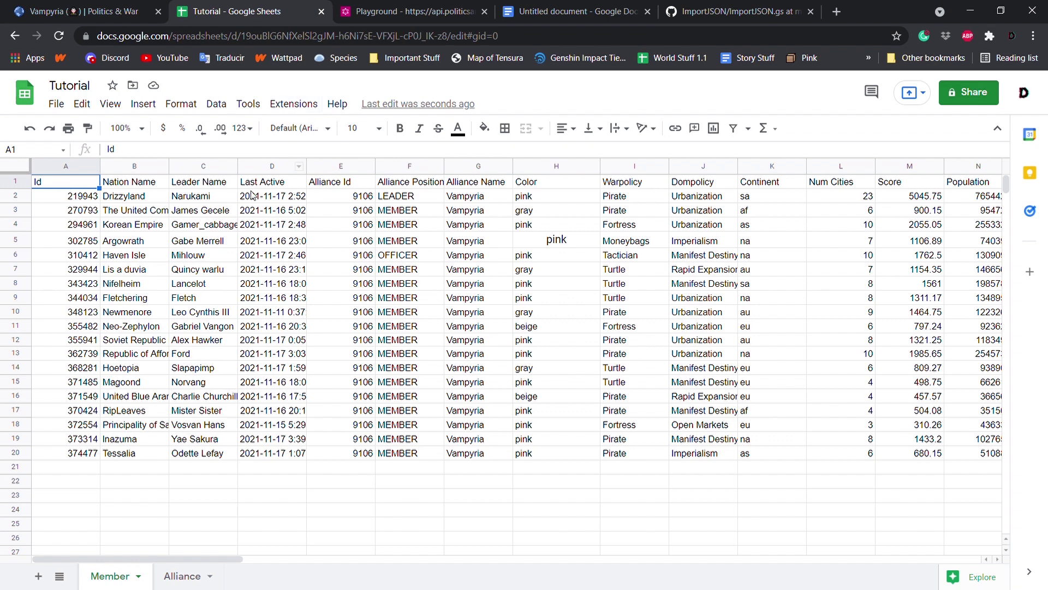
pyautogui.click(294, 103)
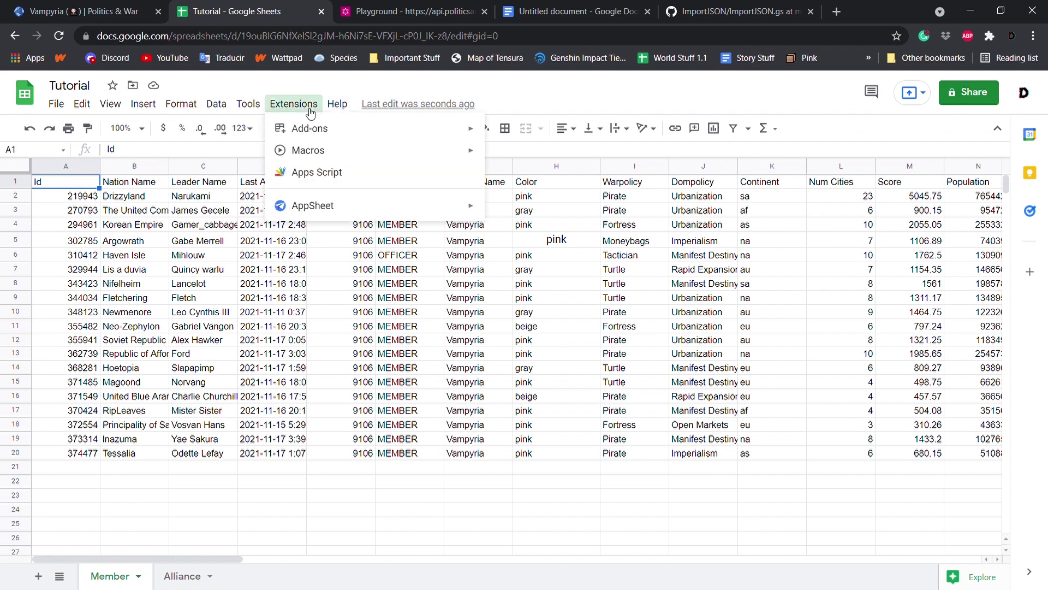
pyautogui.click(399, 285)
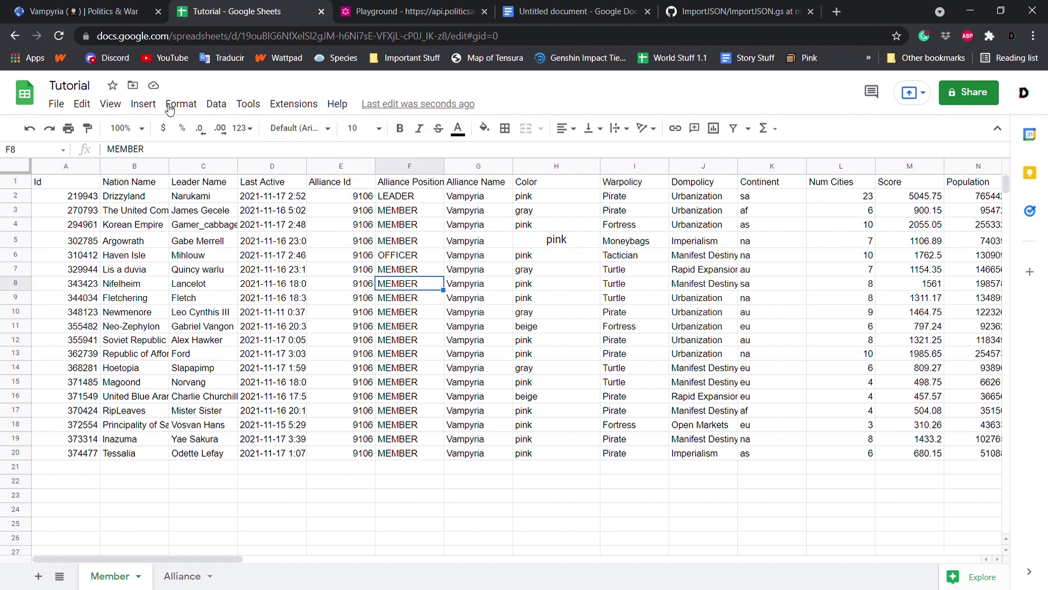
pyautogui.click(58, 36)
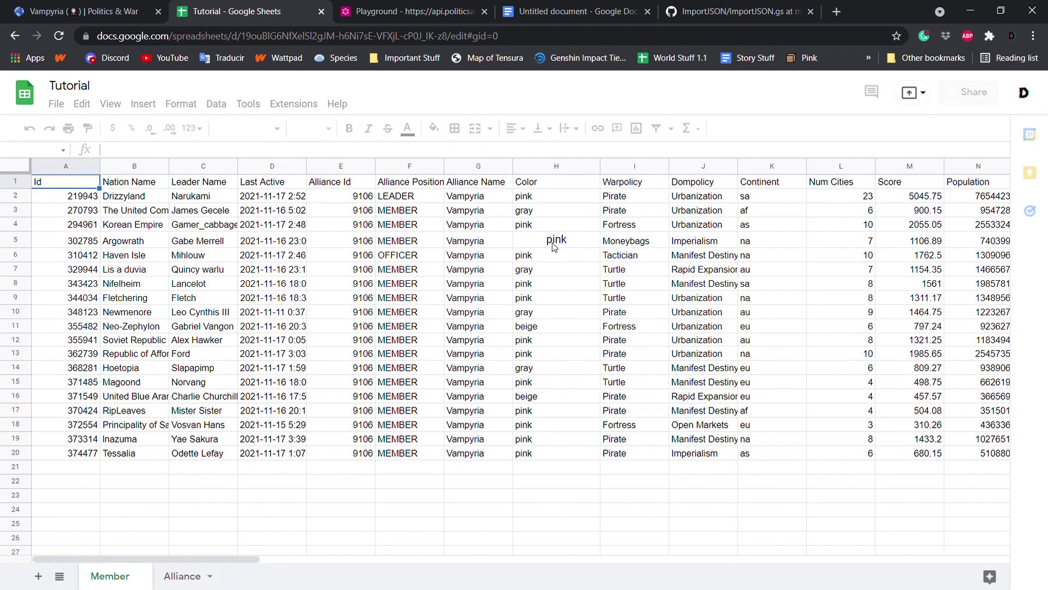
# - Clear the formatting of cell H5 so its pink matches H13
pyautogui.click(554, 246)
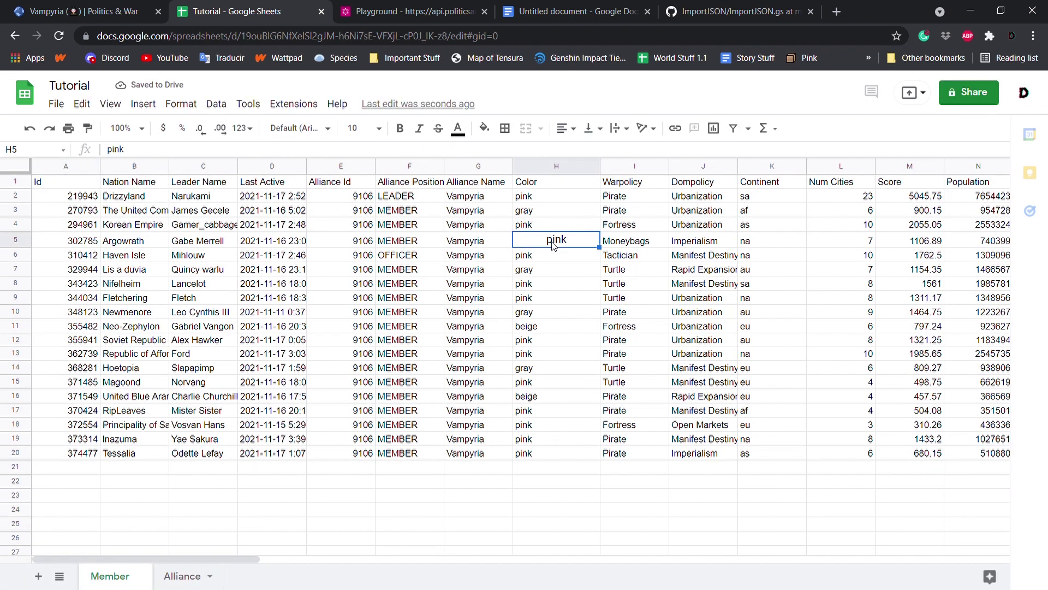
pyautogui.click(184, 109)
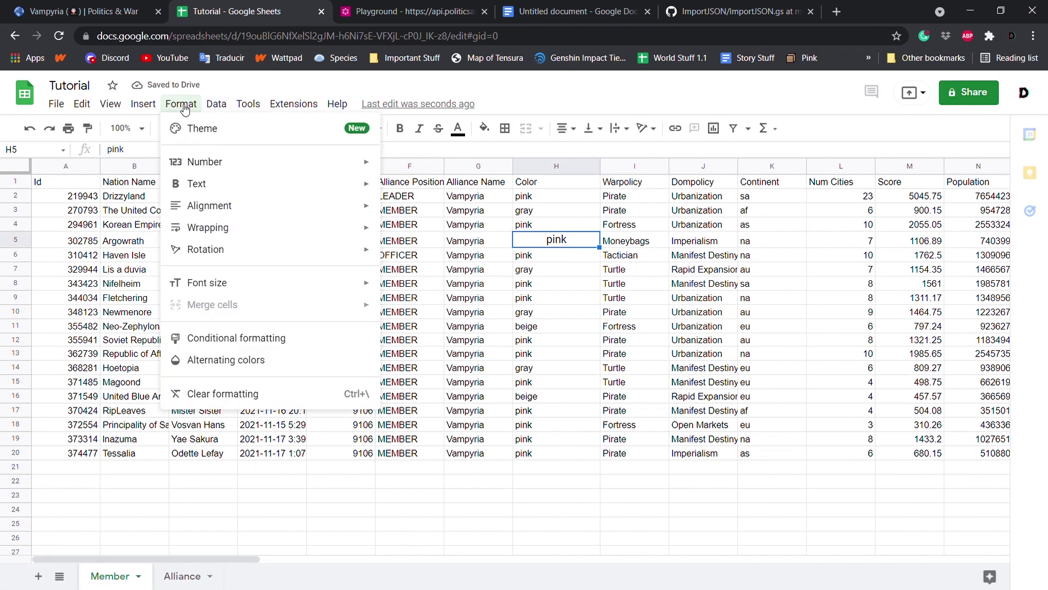
pyautogui.click(225, 396)
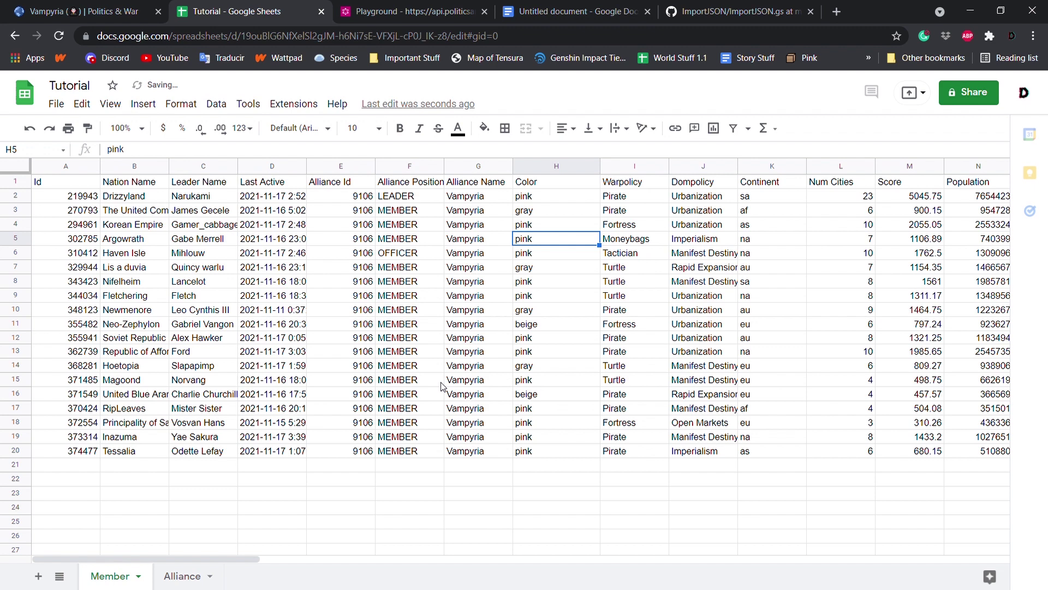
pyautogui.click(518, 353)
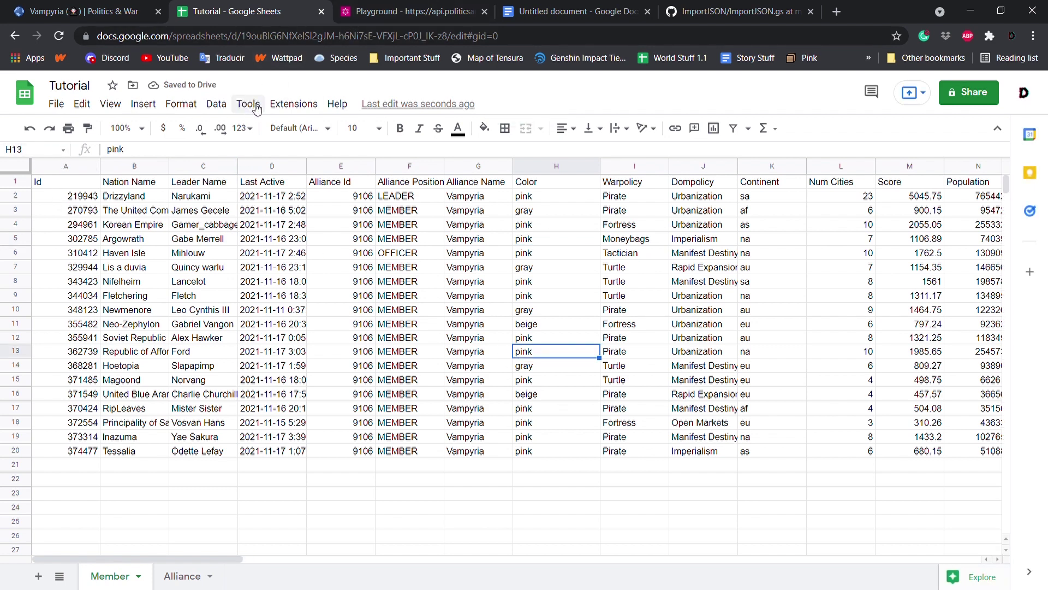
# - Open the spreadsheet's Apps Script project in a new tab
pyautogui.click(294, 103)
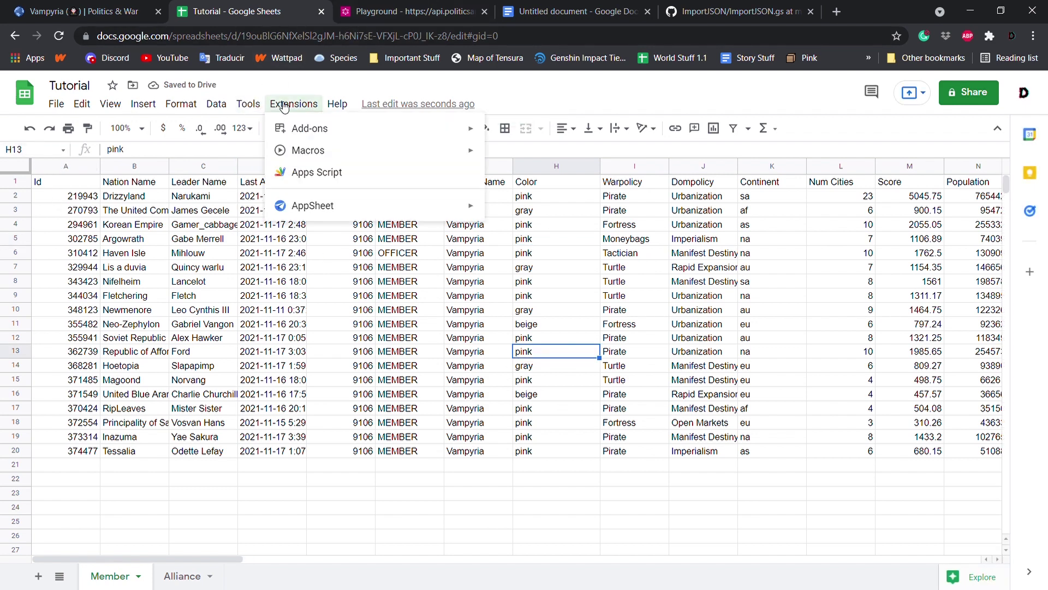
pyautogui.click(299, 174)
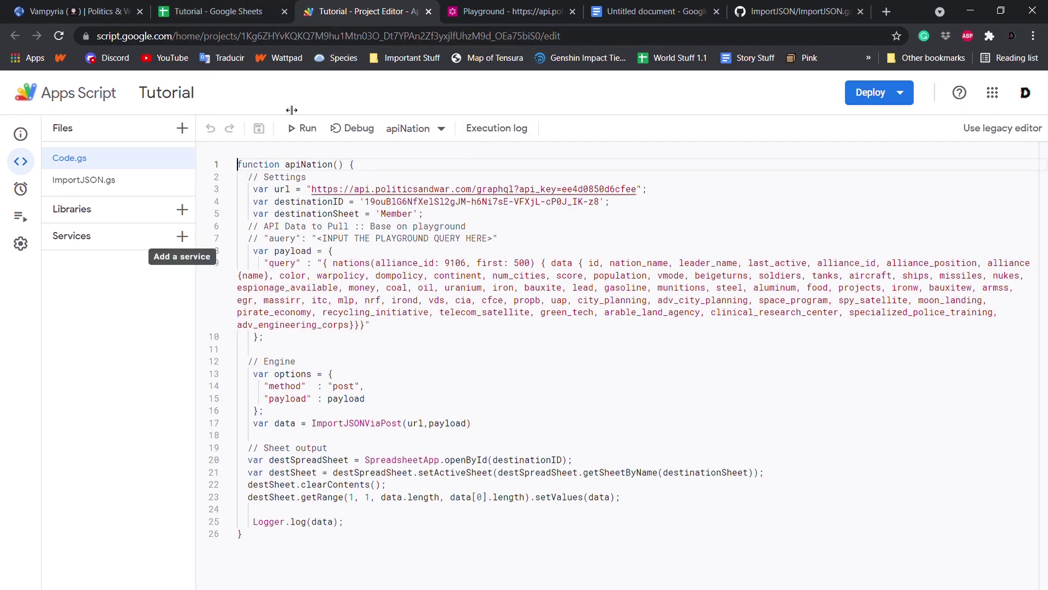
pyautogui.click(255, 15)
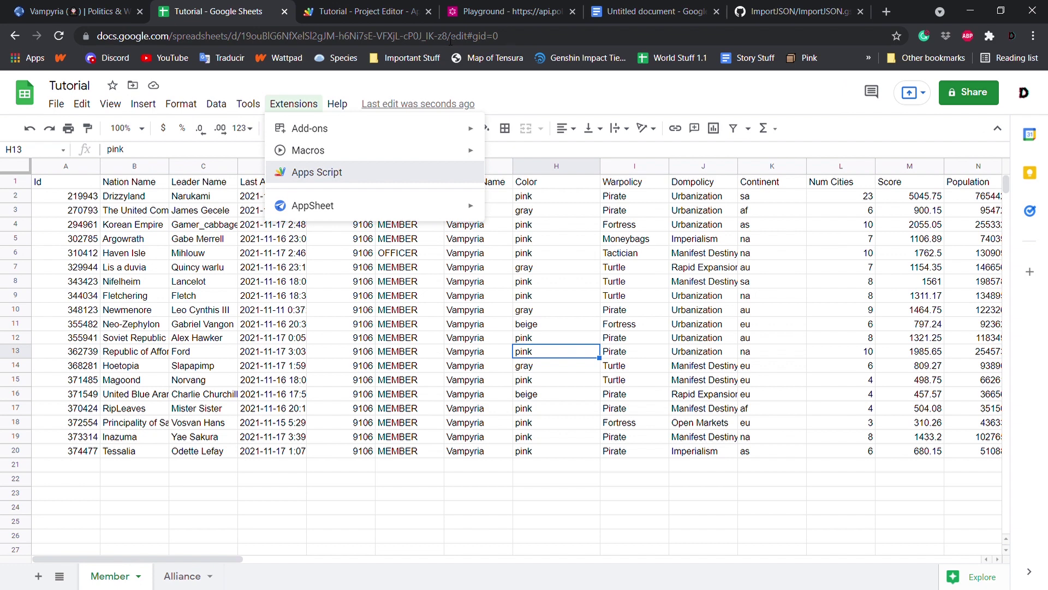
# - Delete '/edit#gid=0' from the sheet's address so it ends at the spreadsheet ID
pyautogui.moveTo(450, 41); pyautogui.dragTo(612, 77)
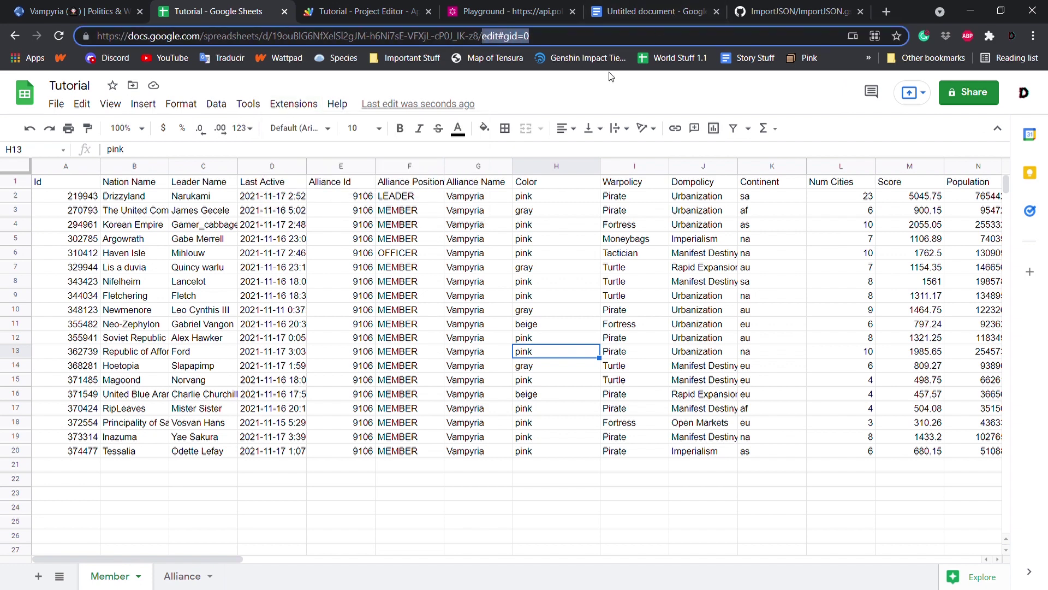
pyautogui.press('BackSpace')
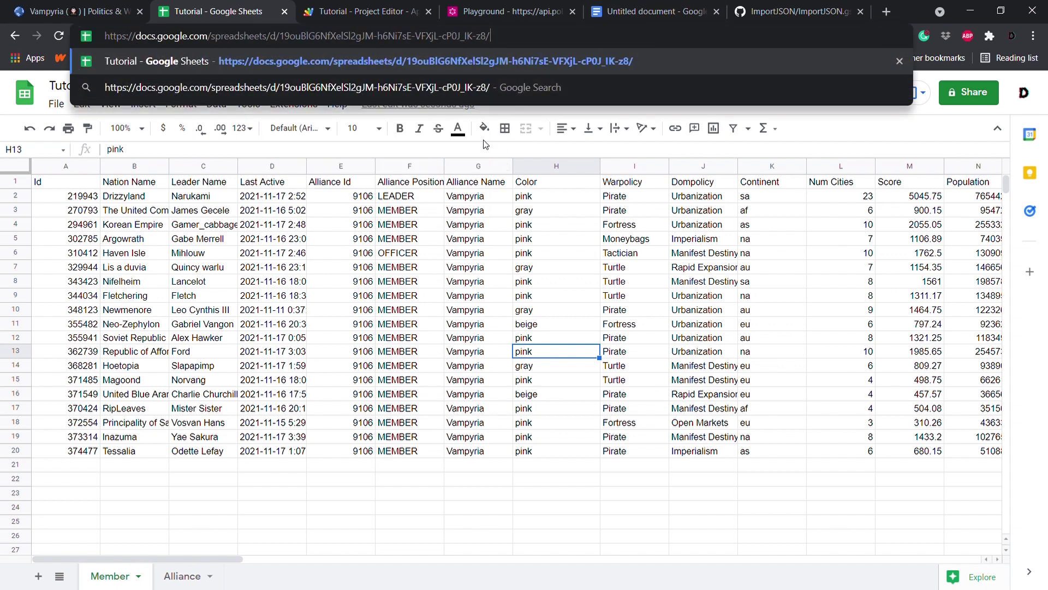
pyautogui.press('BackSpace')
pyautogui.click(404, 259)
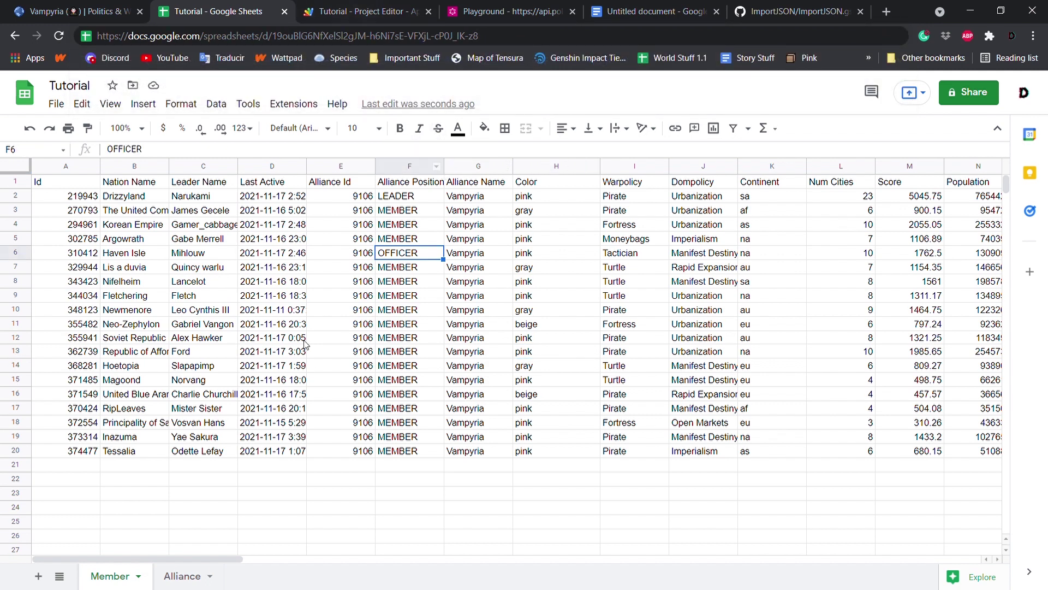
pyautogui.click(371, 11)
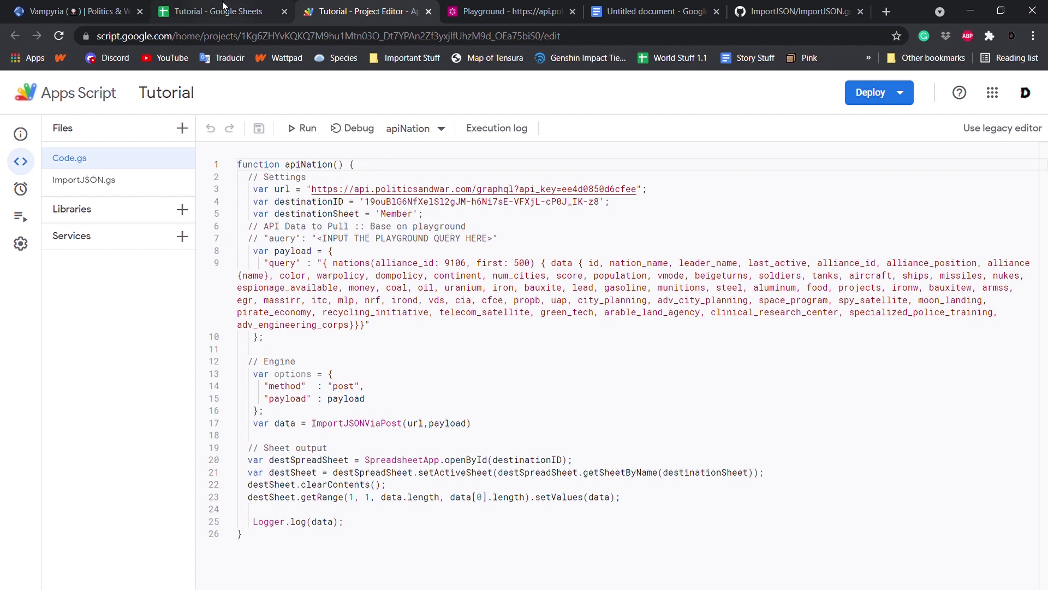
# - Inspect the last-active time in cell D5 and close the script editor tab
pyautogui.click(221, 1)
pyautogui.click(302, 244)
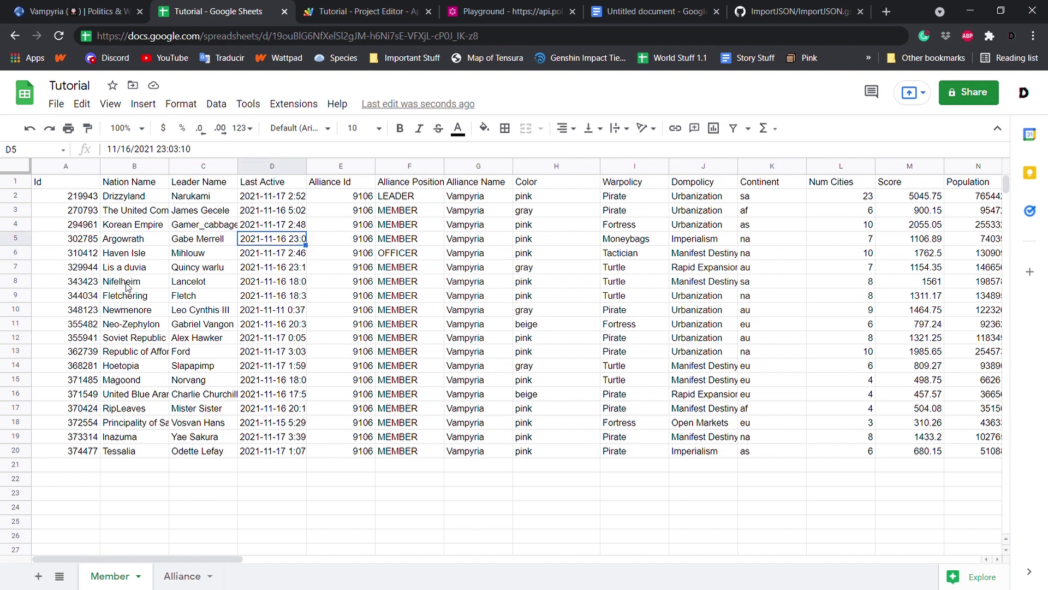
pyautogui.click(333, 7)
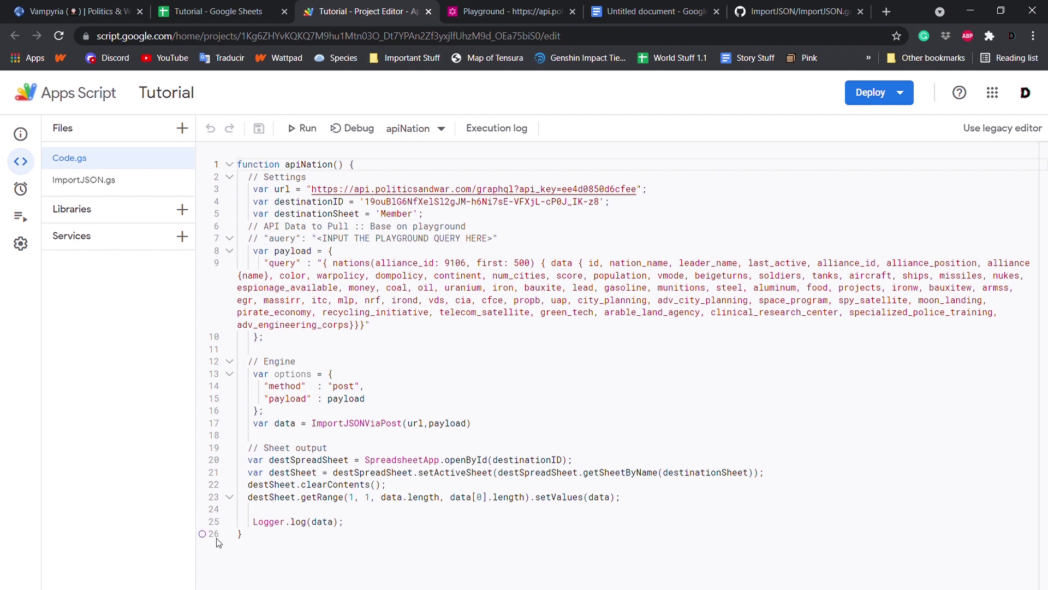
pyautogui.click(428, 12)
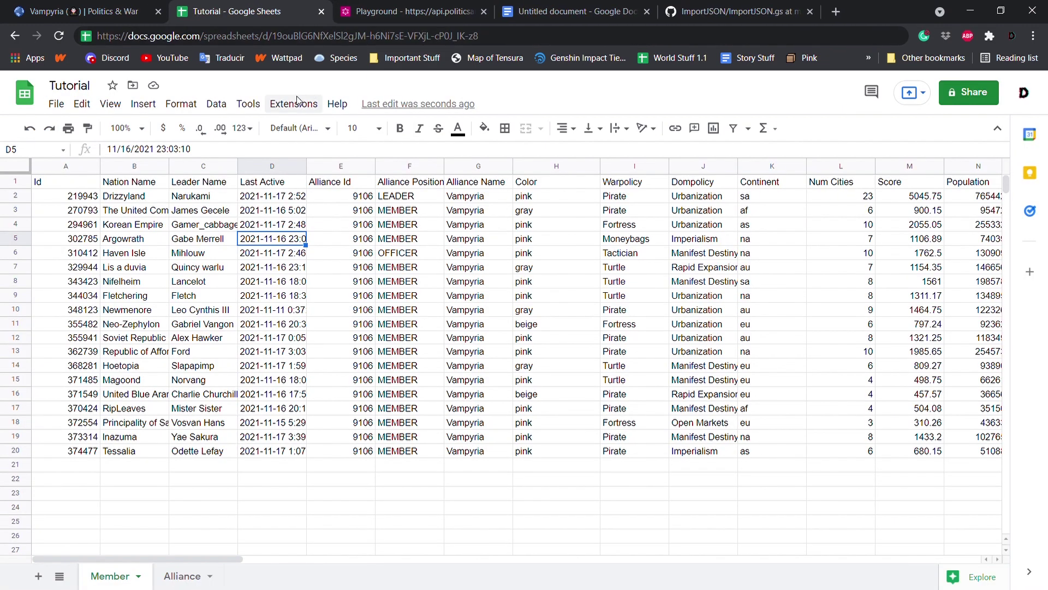
# - Reload the Tutorial spreadsheet and reopen its Apps Script project from Extensions
pyautogui.click(59, 36)
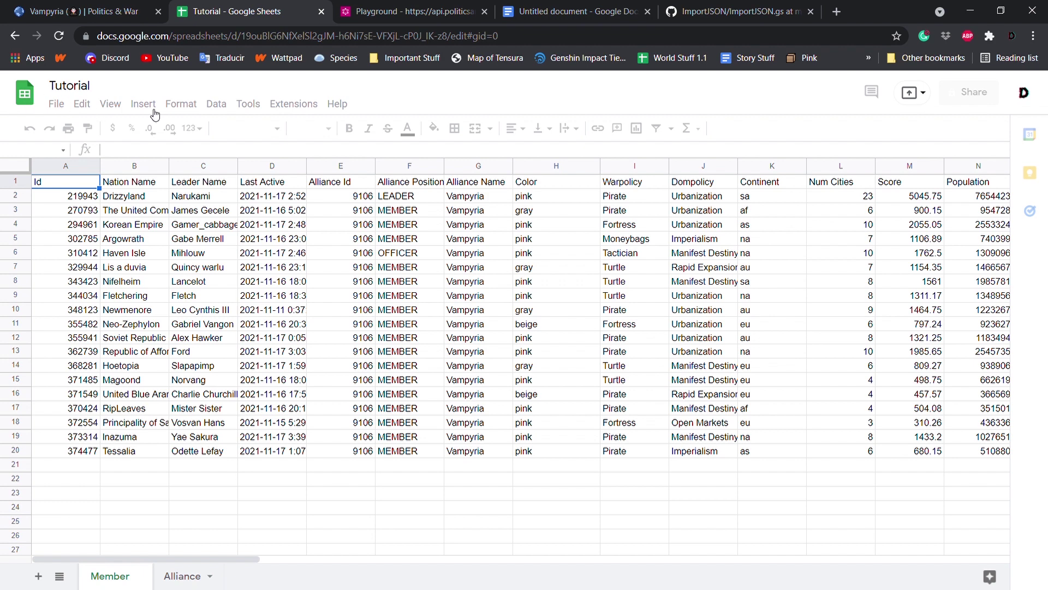
pyautogui.click(299, 107)
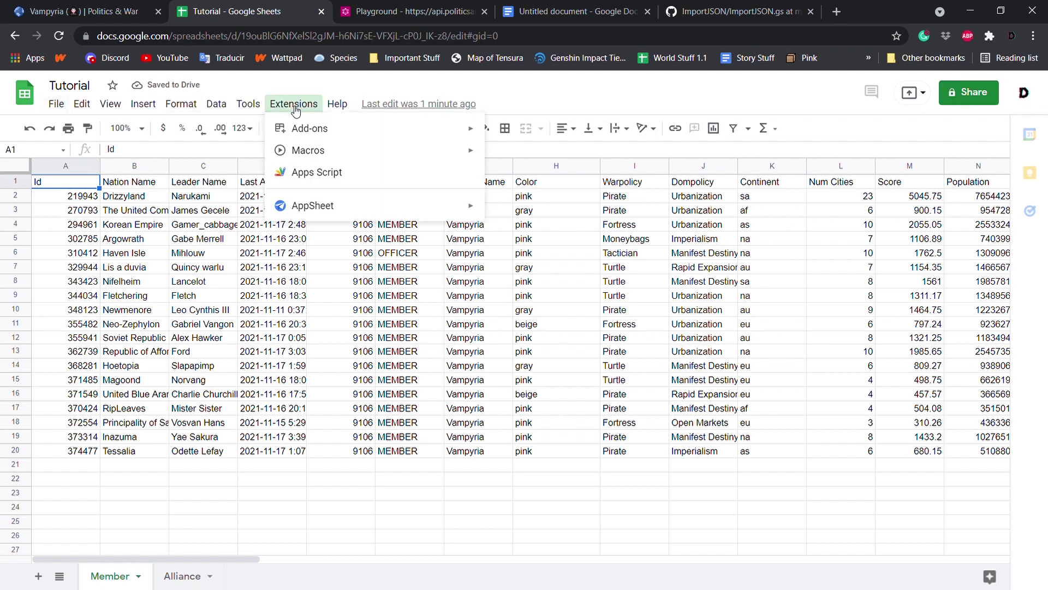
pyautogui.click(327, 174)
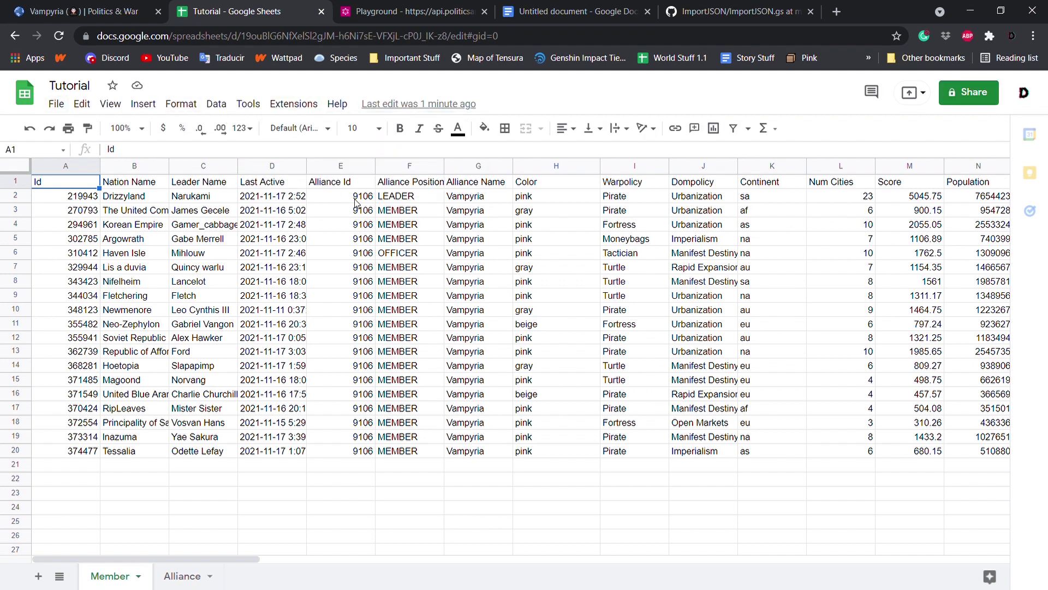
pyautogui.click(293, 108)
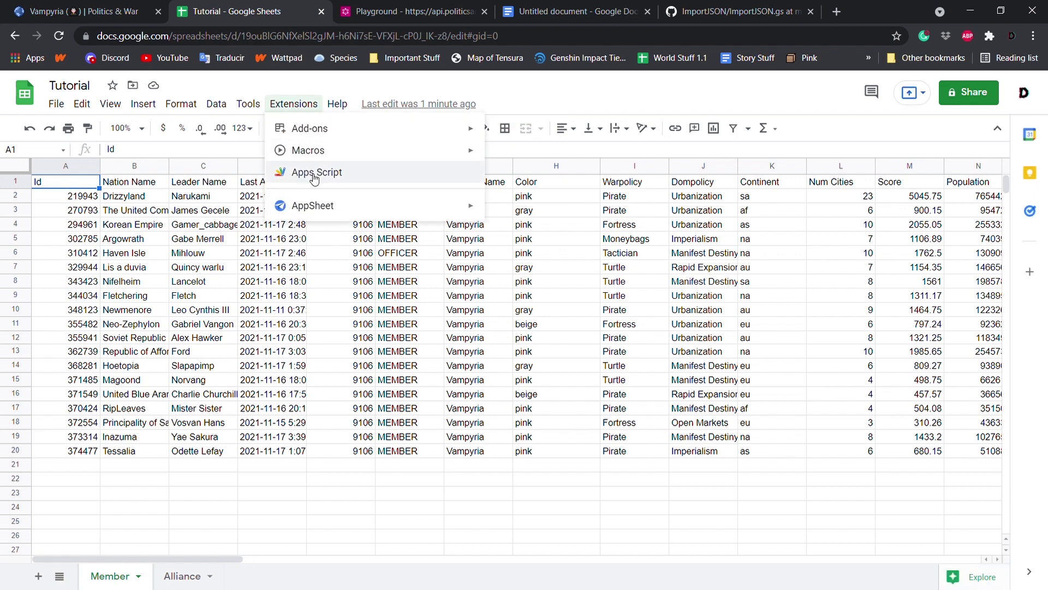
pyautogui.click(313, 174)
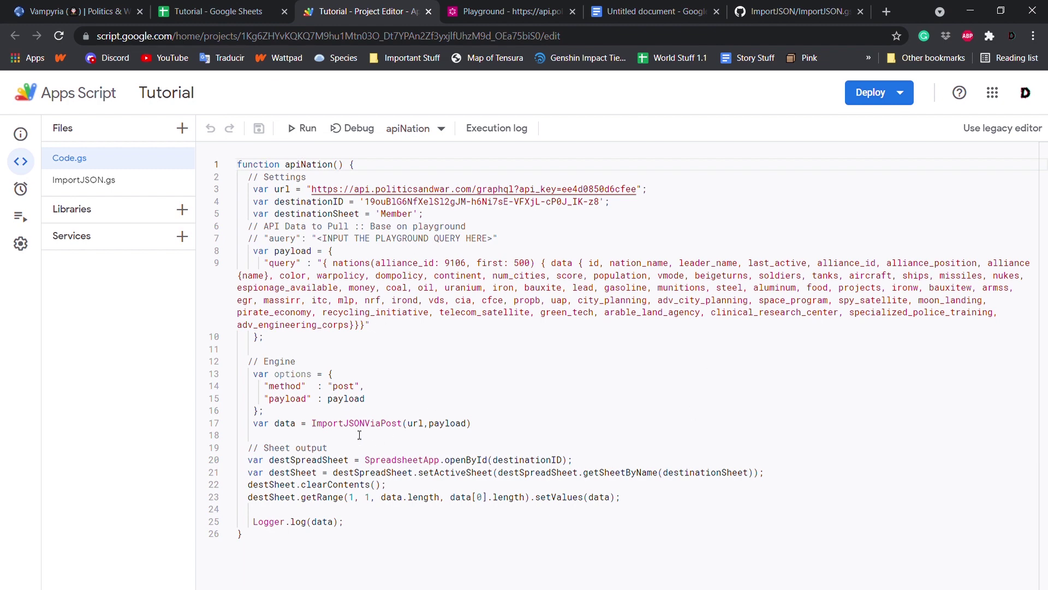
# - Run the apiNation import and check the spreadsheet's data
pyautogui.click(304, 128)
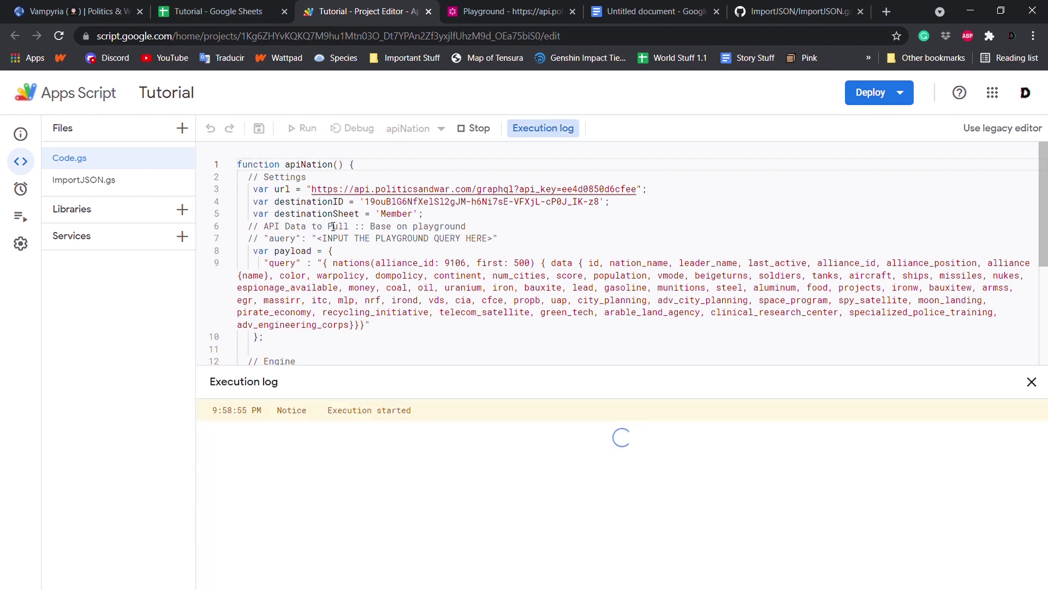
pyautogui.click(218, 12)
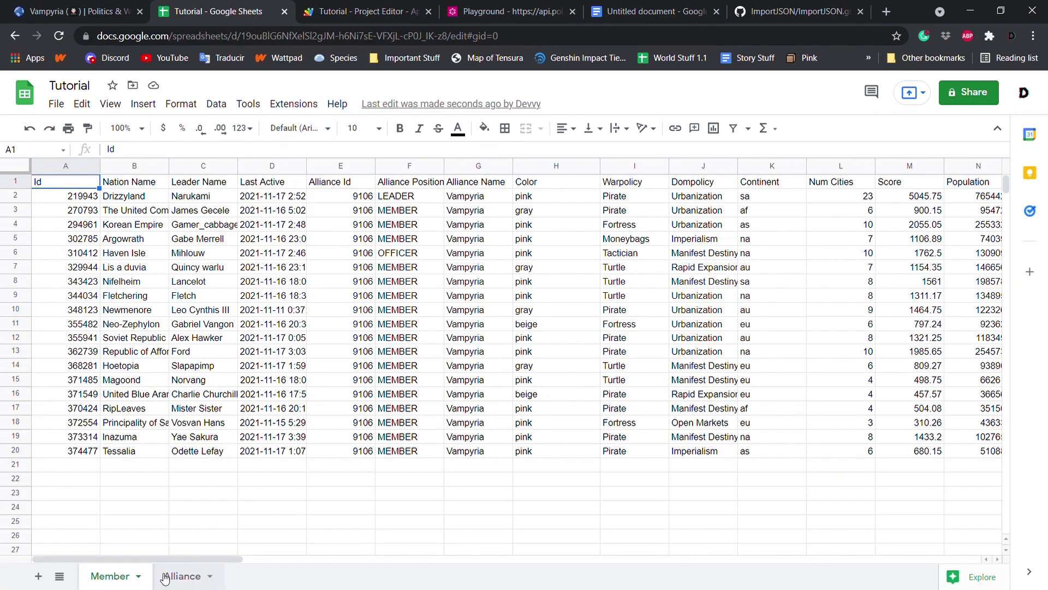
pyautogui.click(377, 11)
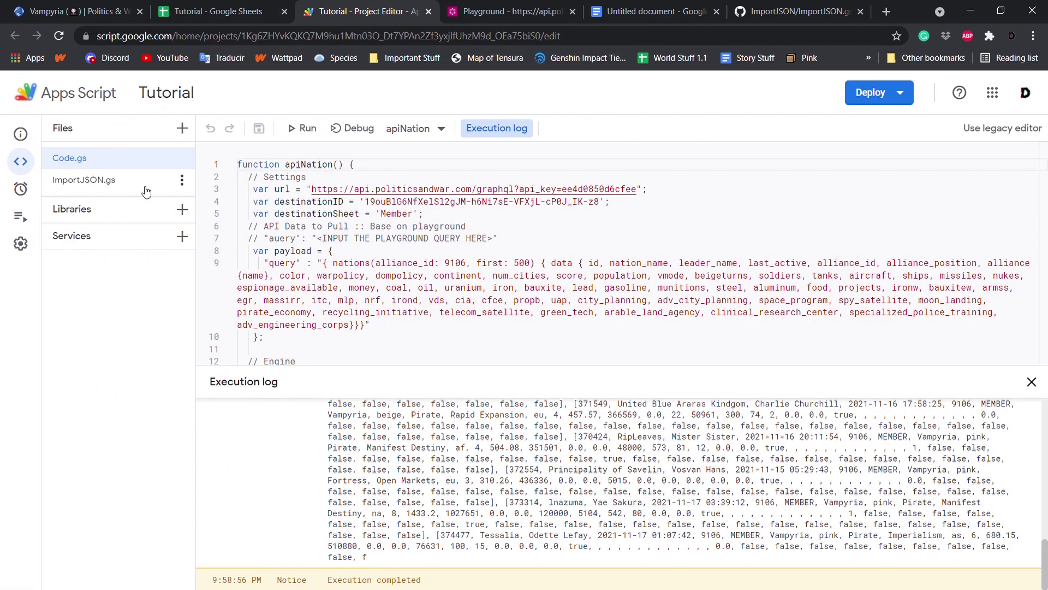
# - Make a copy of Code.gs named Alliance
pyautogui.click(181, 158)
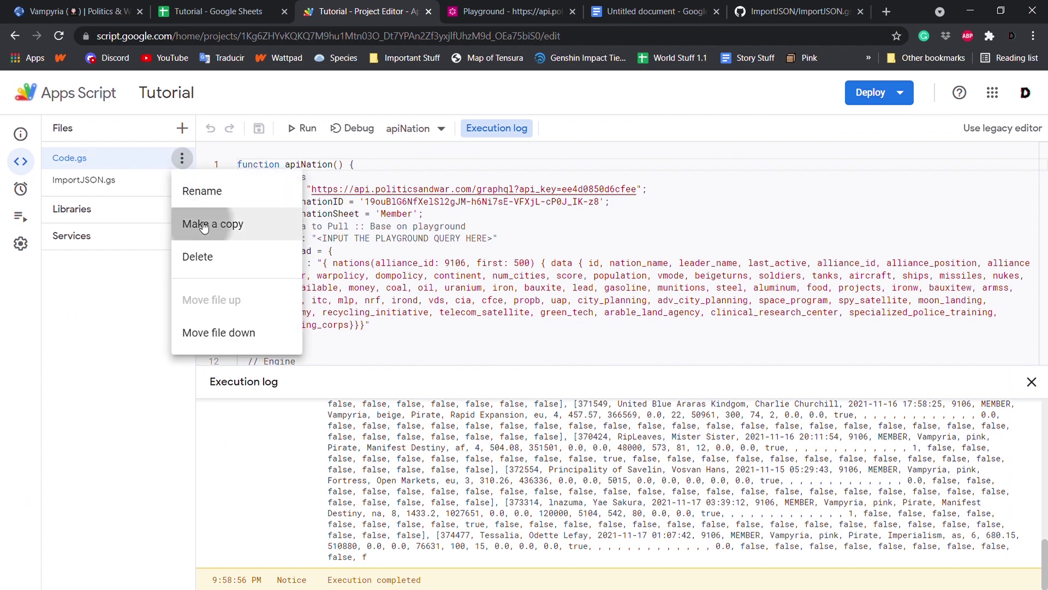
pyautogui.click(205, 224)
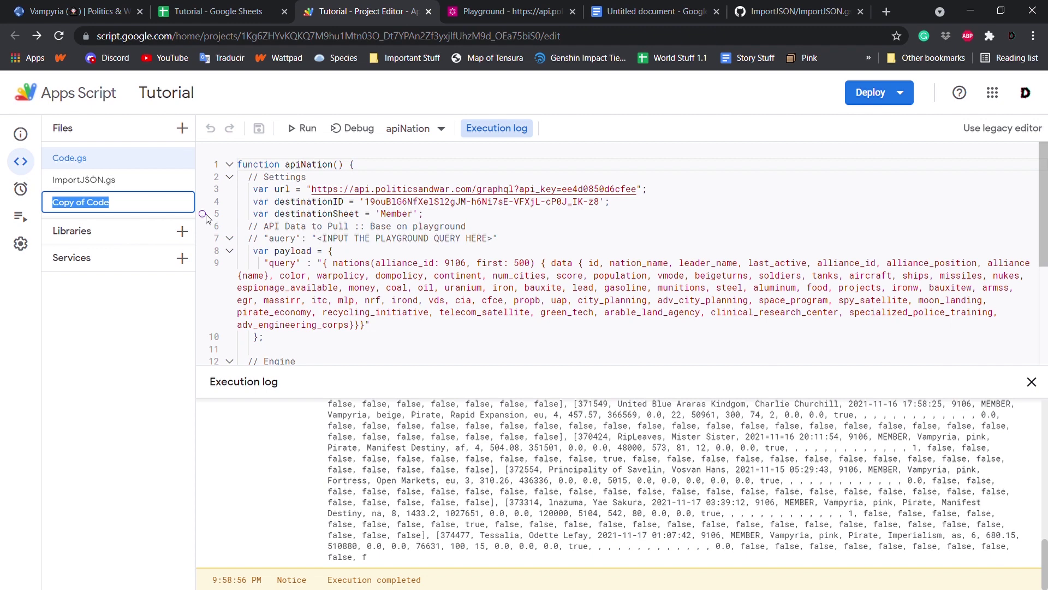
pyautogui.write('Alliance')
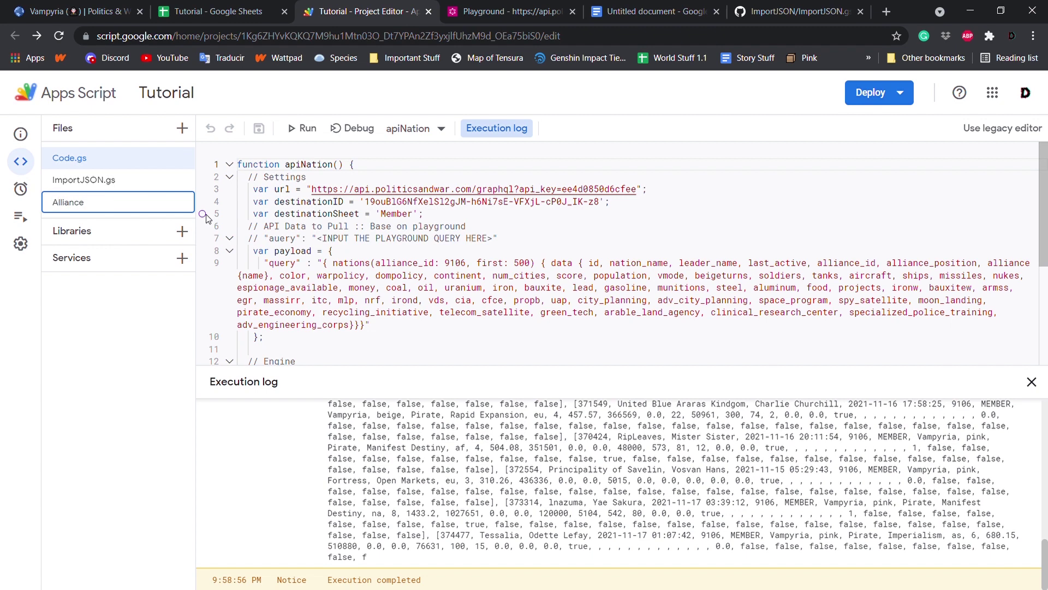
pyautogui.press('Return')
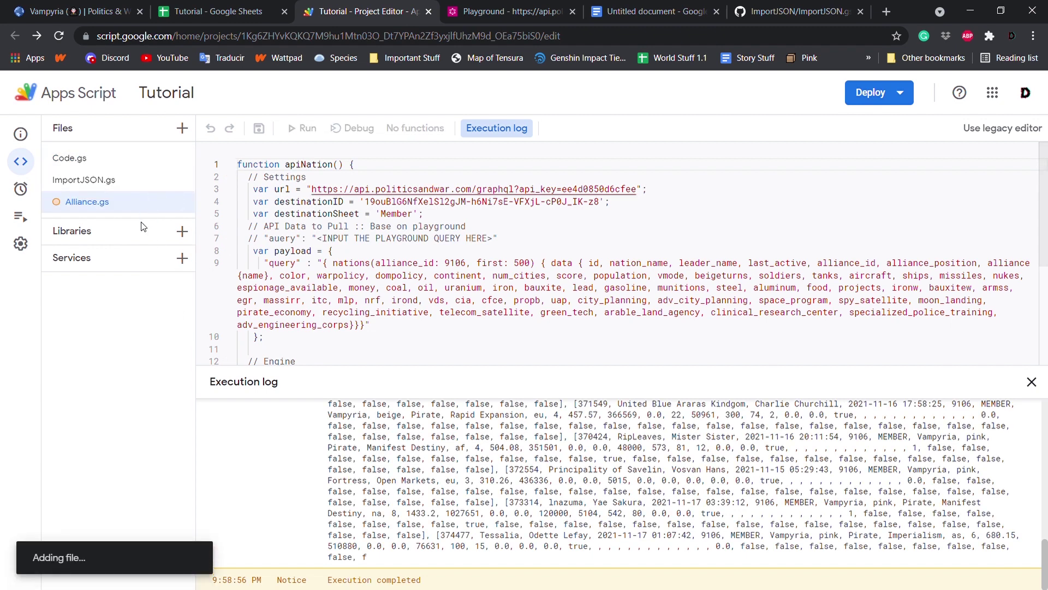
# - Rename Code.gs to Member.gs
pyautogui.click(182, 158)
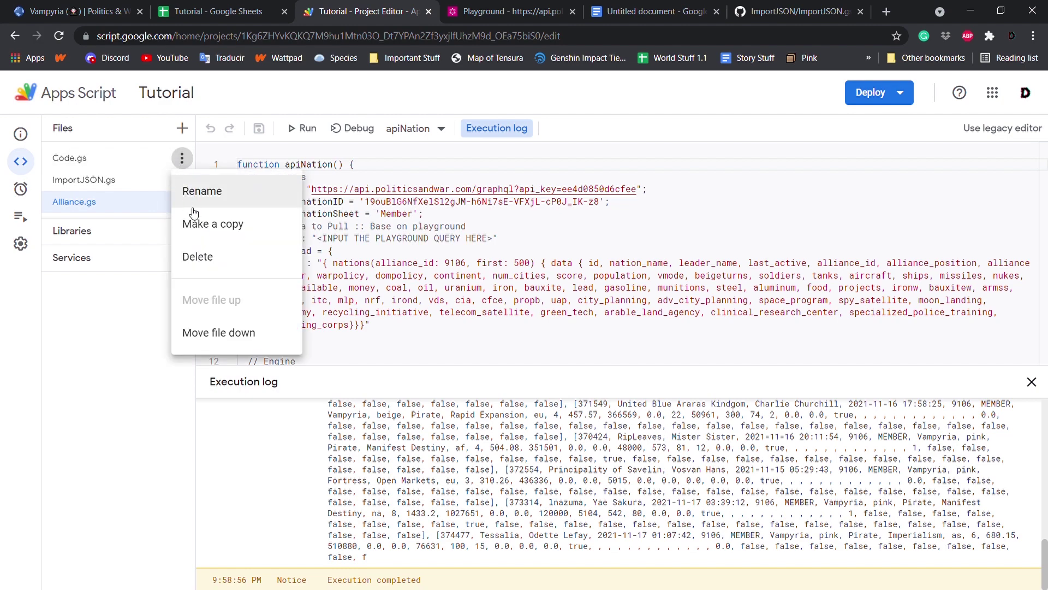
pyautogui.click(243, 7)
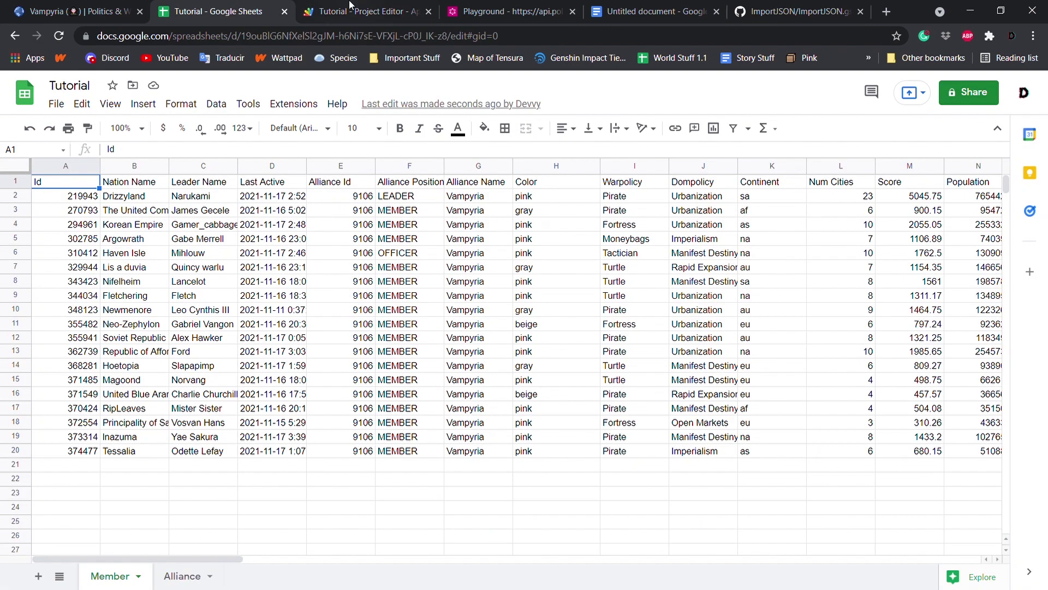
pyautogui.click(350, 5)
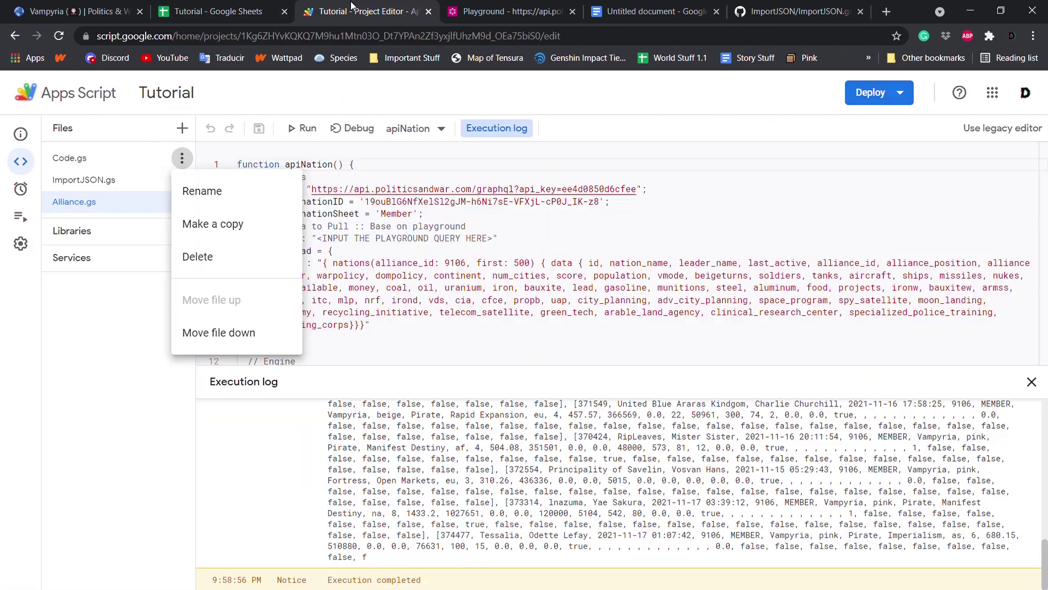
pyautogui.click(226, 205)
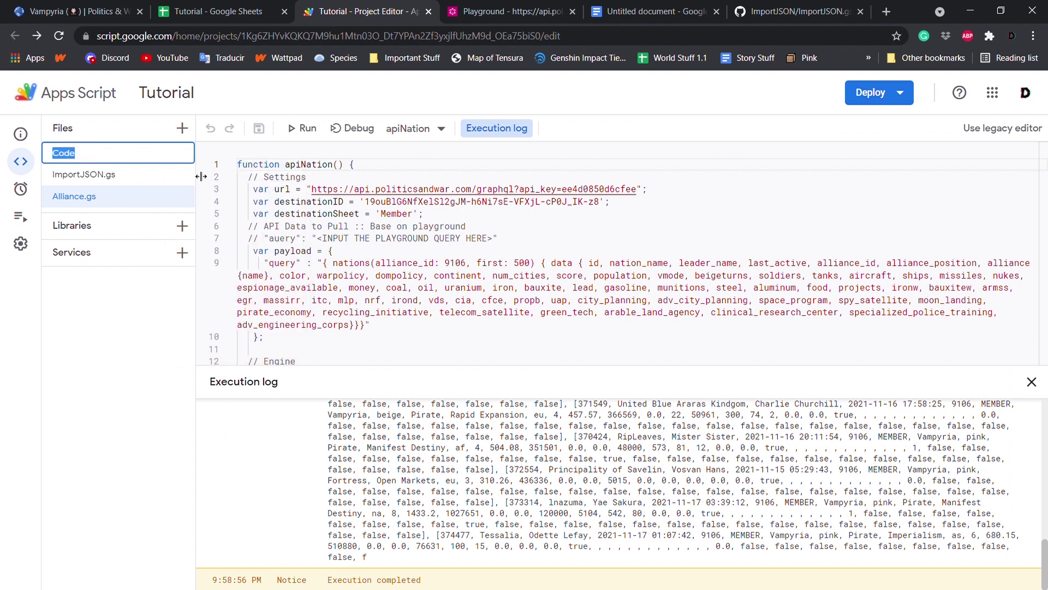
pyautogui.write('Member')
pyautogui.press('Return')
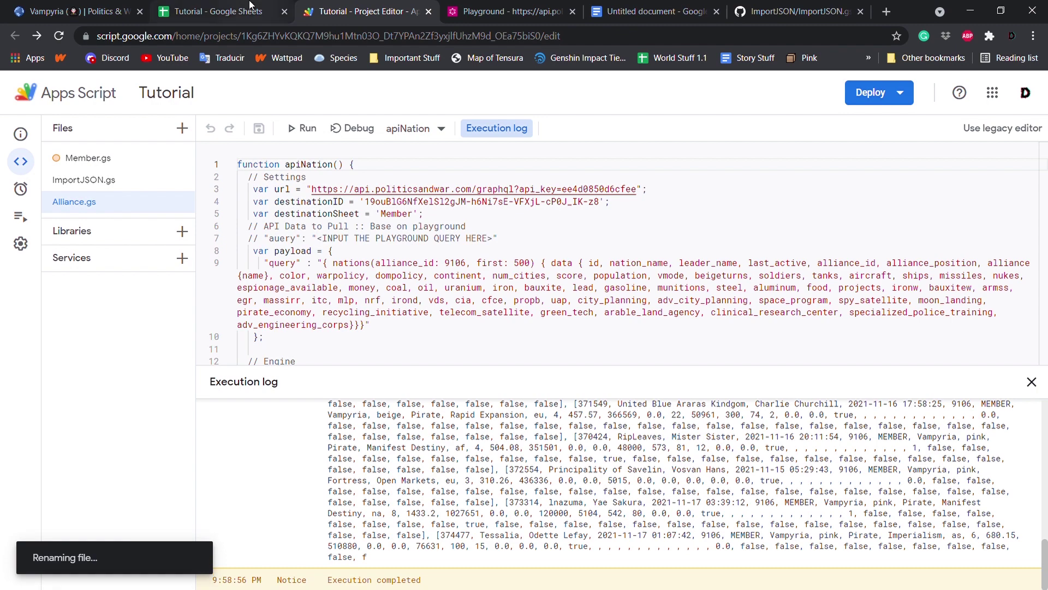
pyautogui.click(250, 4)
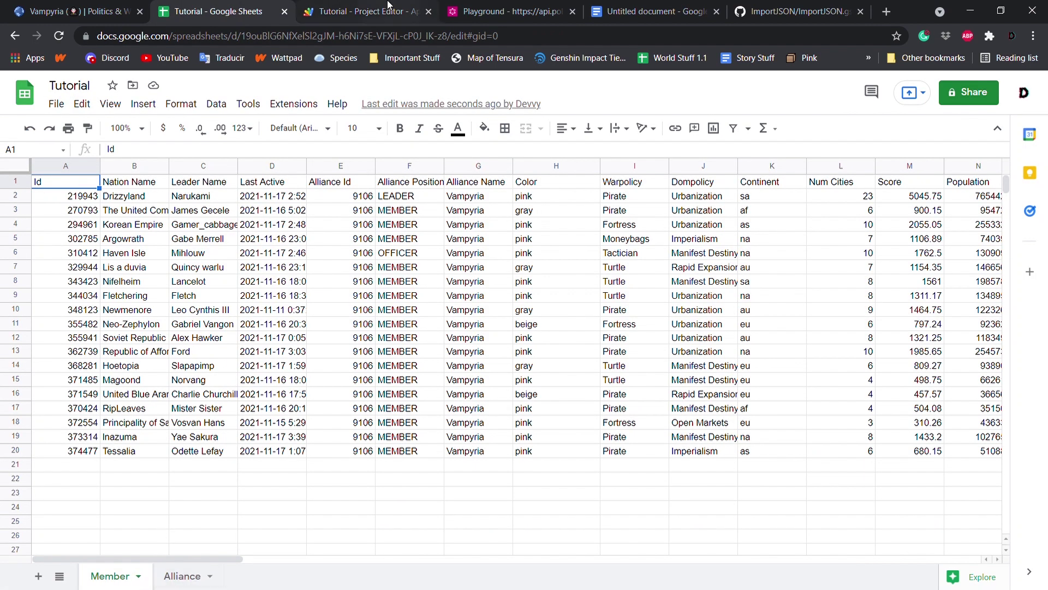
pyautogui.click(387, 4)
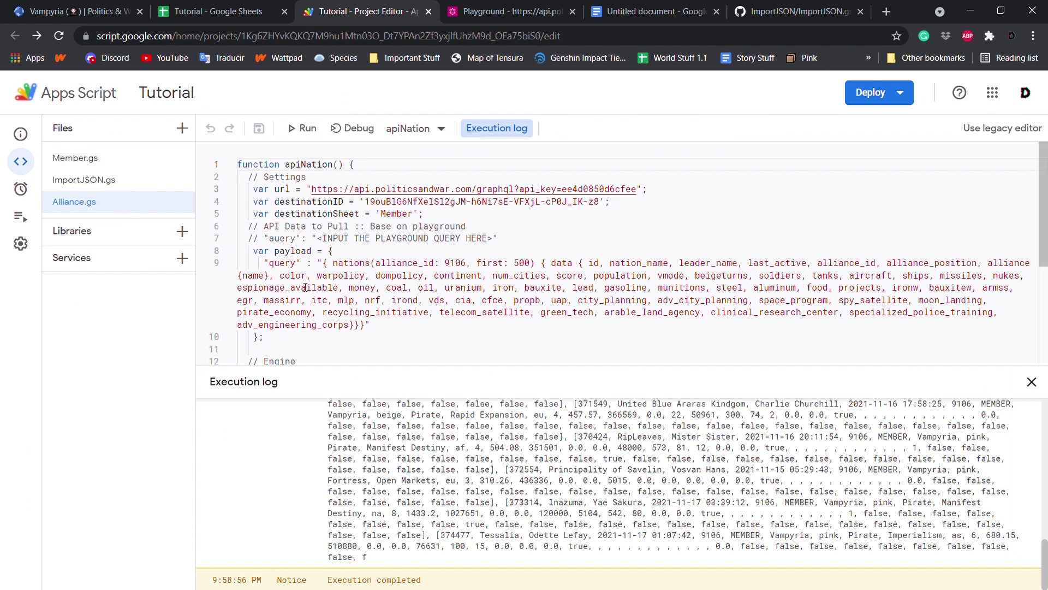
# - Move Alliance.gs above ImportJSON.gs in the file list
pyautogui.click(182, 202)
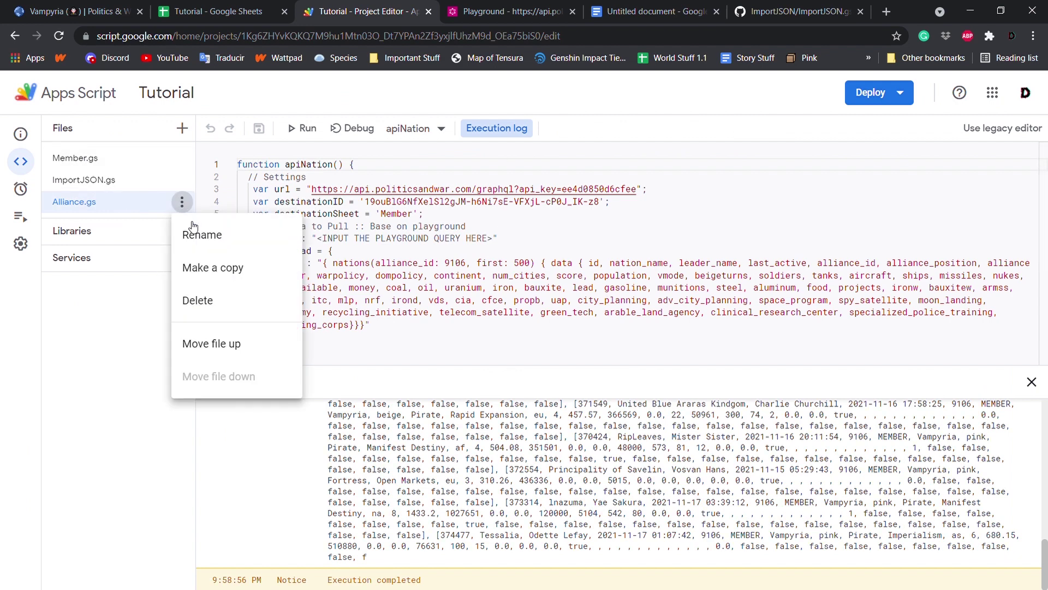
pyautogui.click(214, 342)
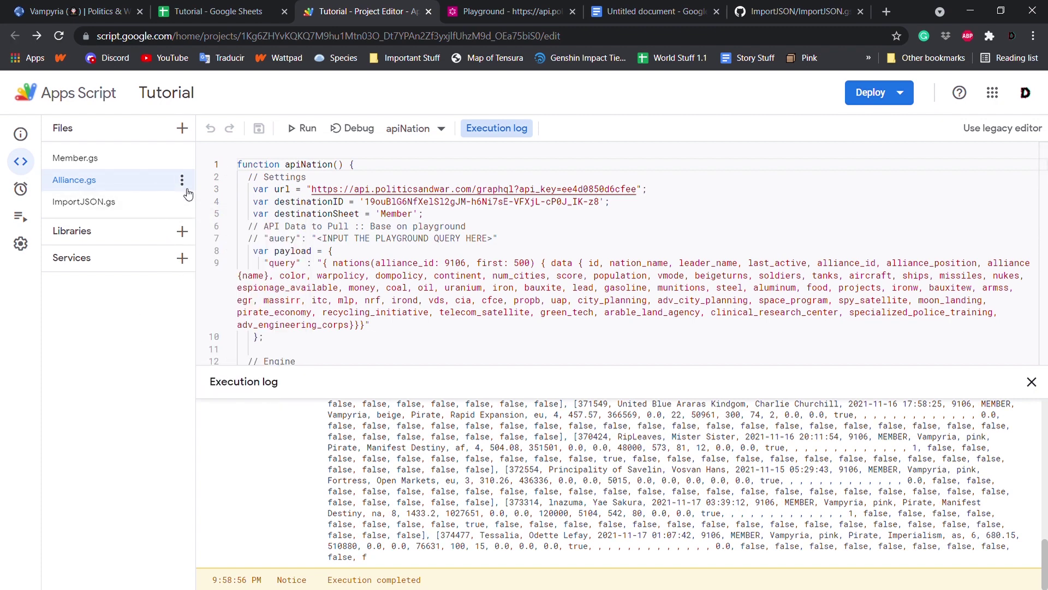
pyautogui.click(183, 183)
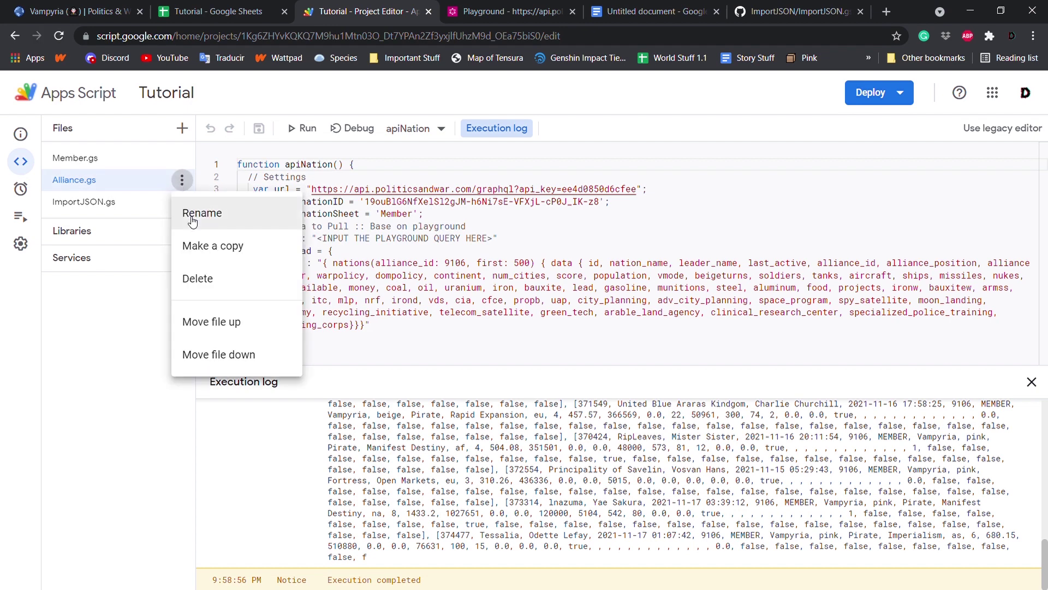
pyautogui.click(100, 376)
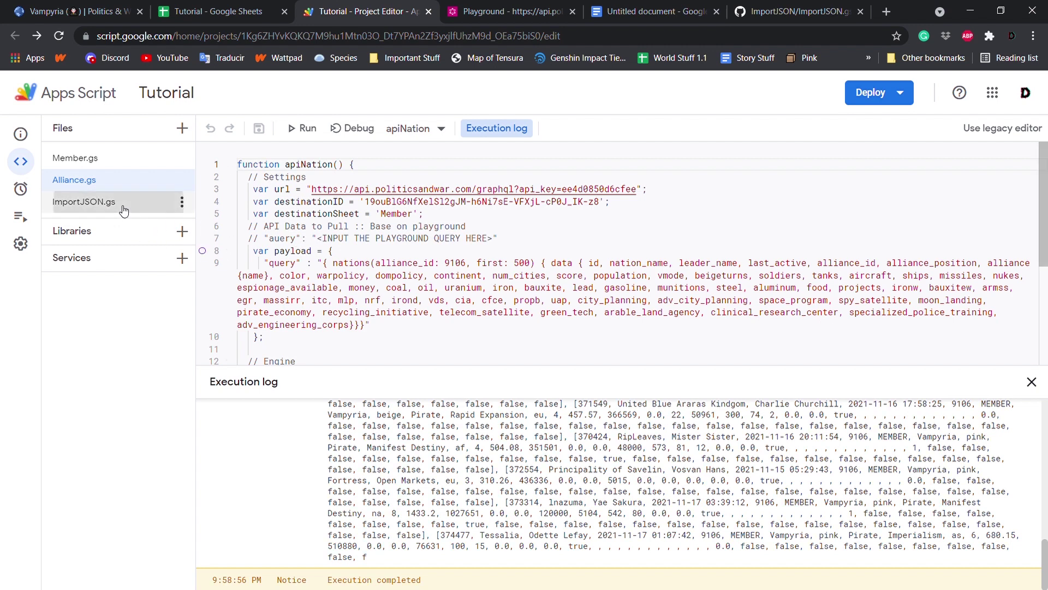
# - Open ImportJSON.gs and close the execution log
pyautogui.click(76, 202)
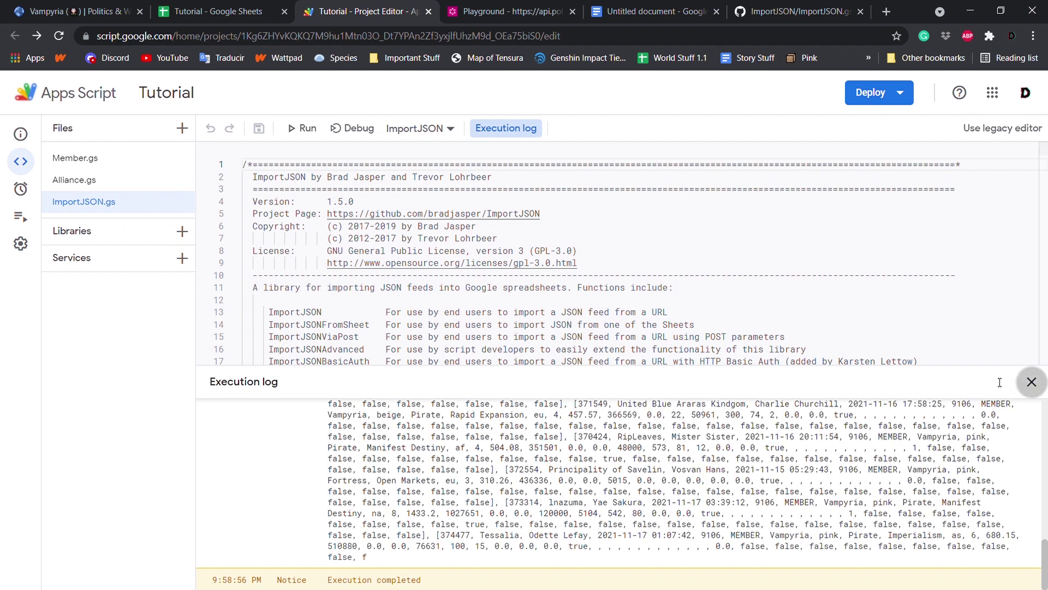
pyautogui.click(1032, 381)
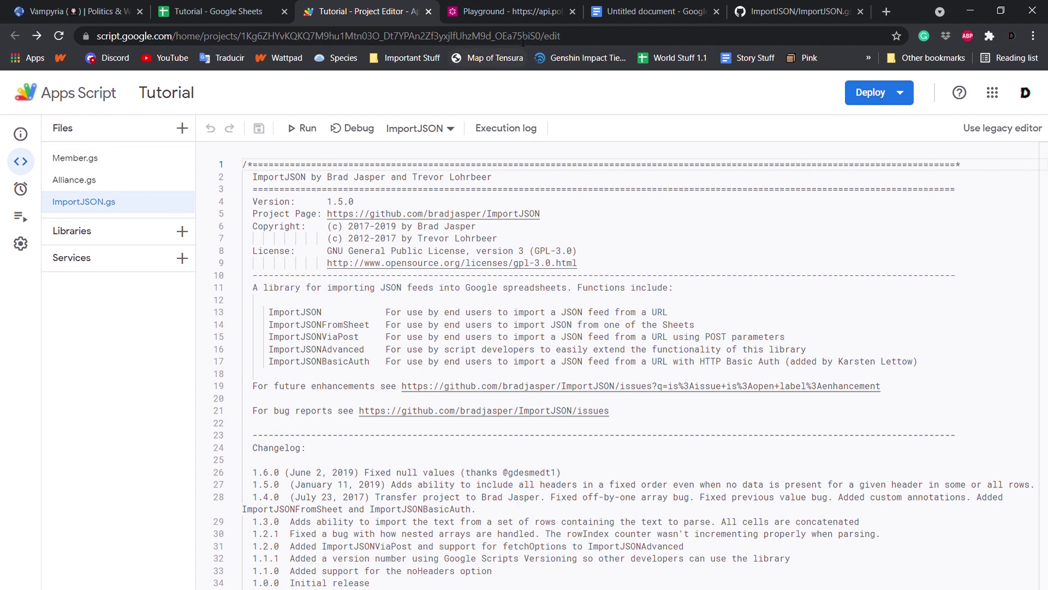
pyautogui.click(786, 8)
# - Browse the ImportJSON GitHub repository's main page and README, then return to the Apps Script project
pyautogui.scroll(1, 242, 234)
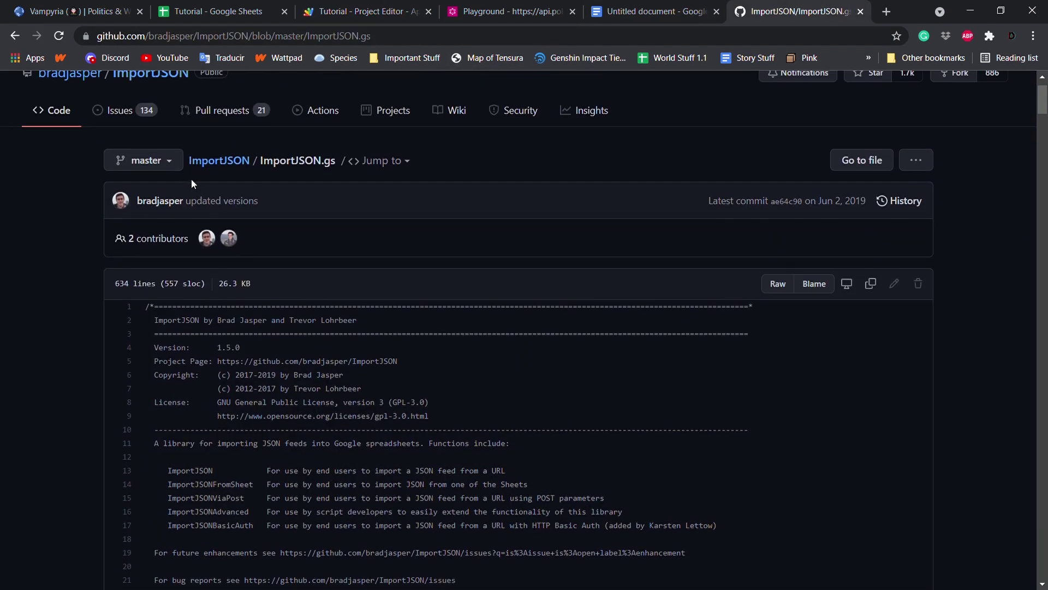
pyautogui.scroll(1, 211, 134)
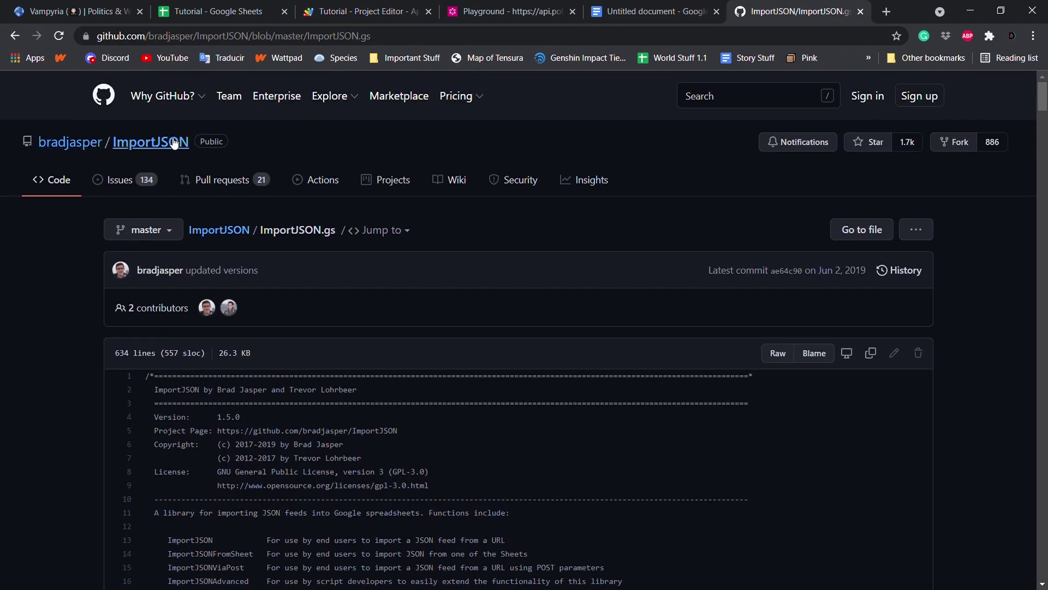
pyautogui.click(173, 142)
pyautogui.scroll(-2, 178, 369)
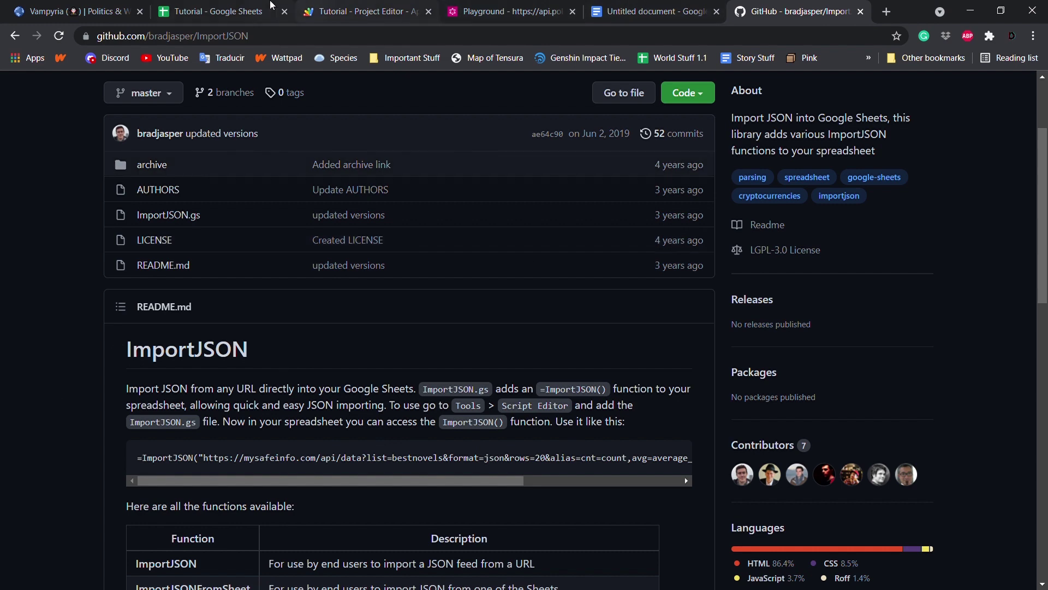
pyautogui.click(393, 6)
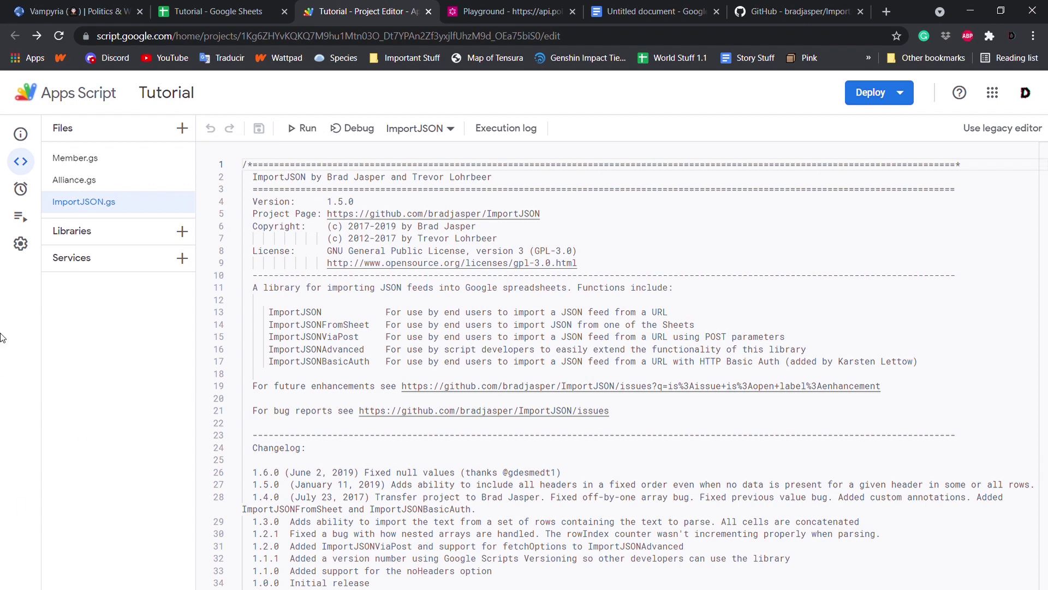
# - In Alliance.gs, change the destination sheet name on line 5 from 'Member' to 'Alliance'
pyautogui.click(108, 159)
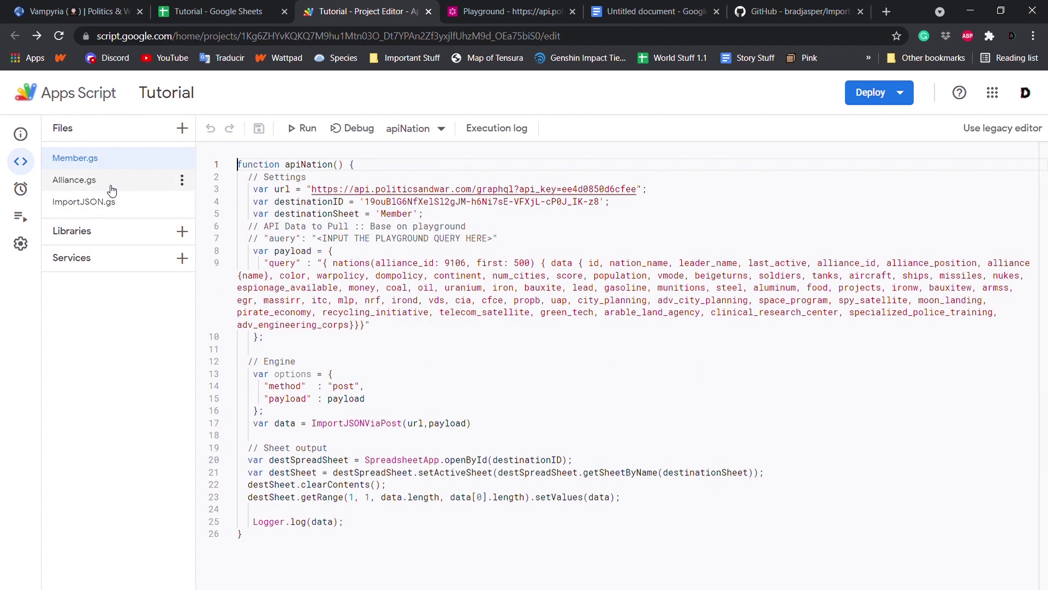
pyautogui.click(111, 189)
pyautogui.click(182, 159)
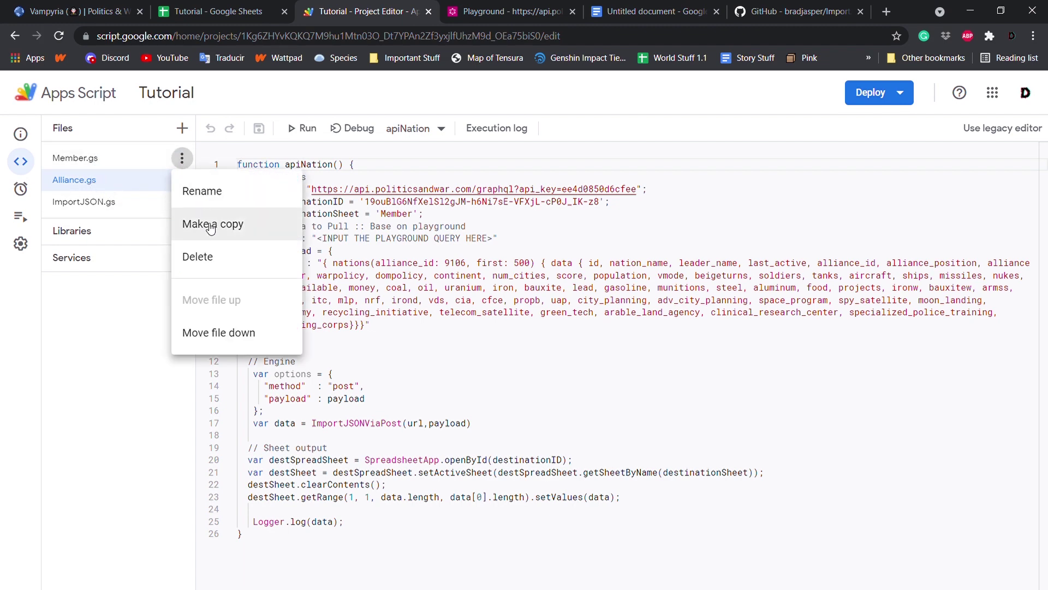
pyautogui.click(109, 189)
pyautogui.click(399, 215)
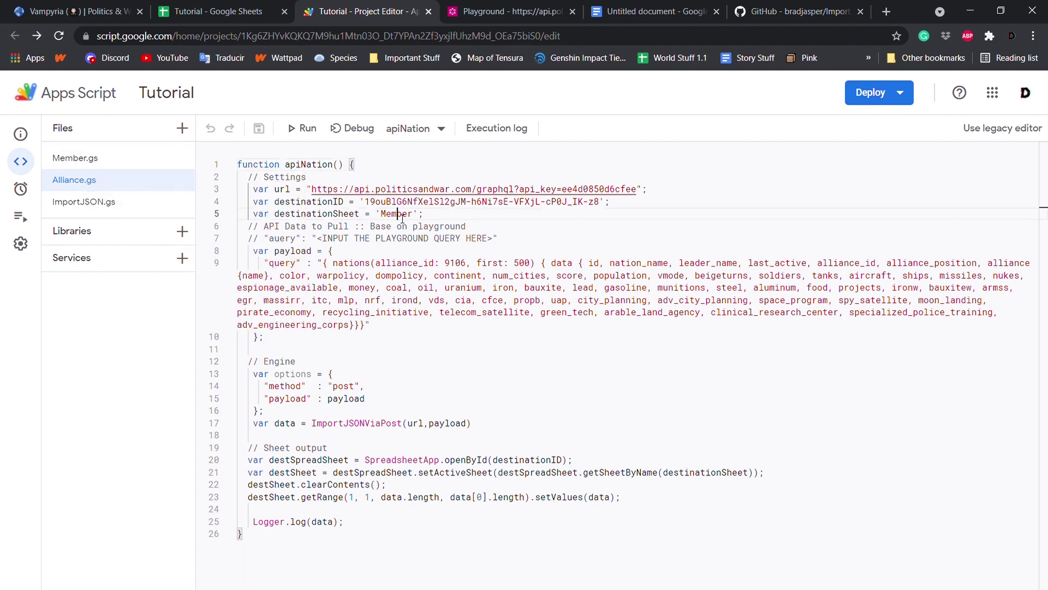
pyautogui.doubleClick(403, 214)
pyautogui.write('A')
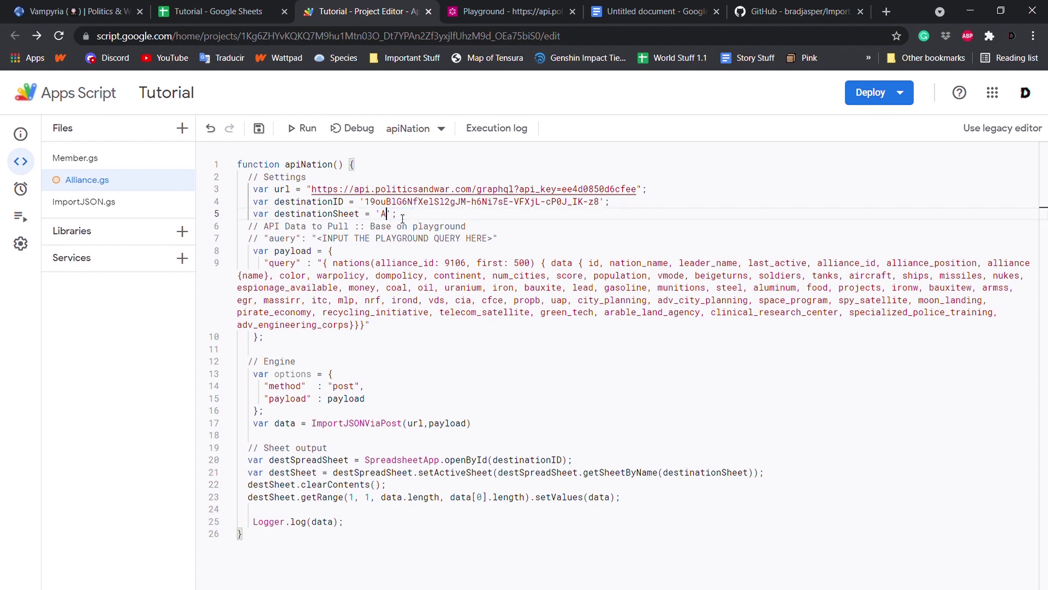
pyautogui.write('lliance')
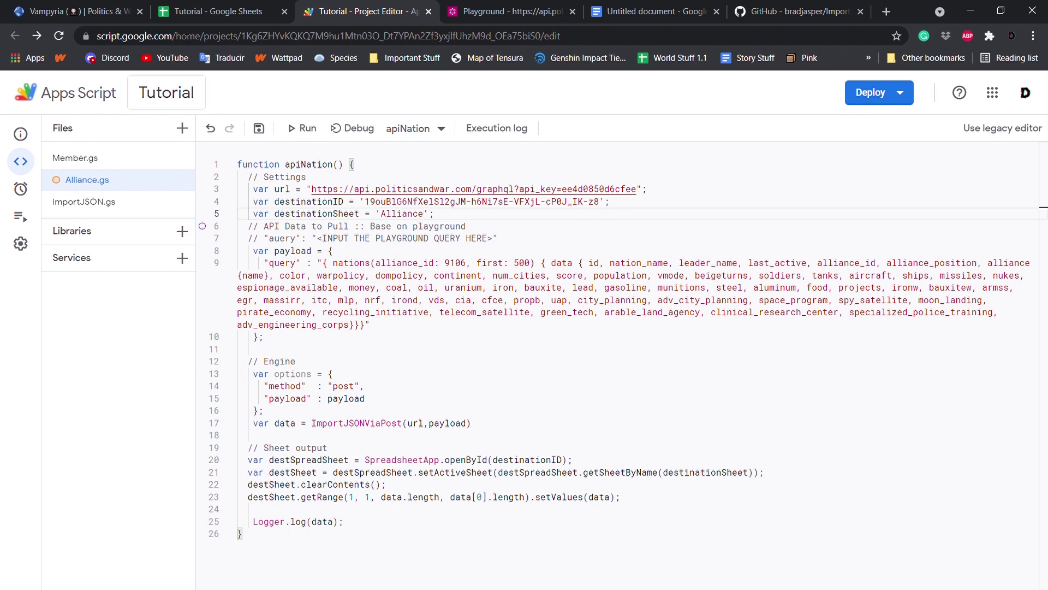
pyautogui.click(202, 11)
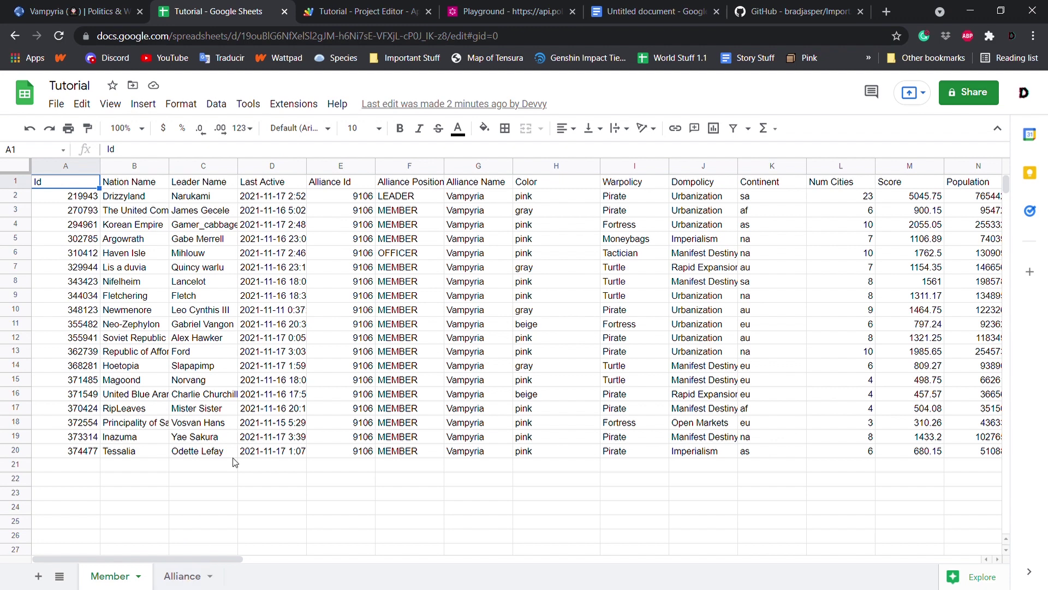
# - Rename the Tutorial spreadsheet's empty 'Alliance' sheet tab to 'Alliance Learn'
pyautogui.click(354, 8)
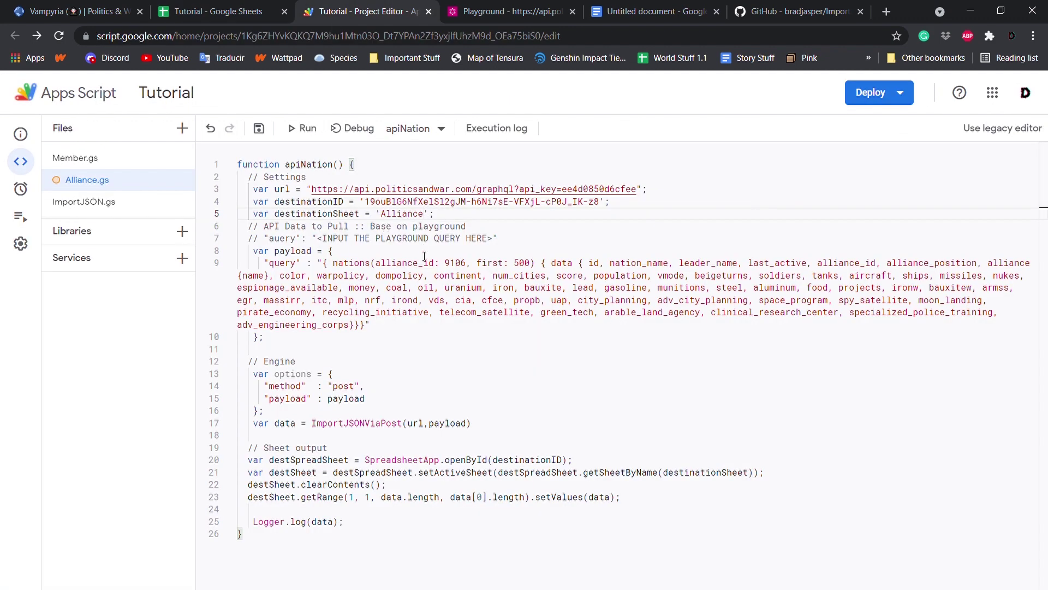
pyautogui.click(245, 7)
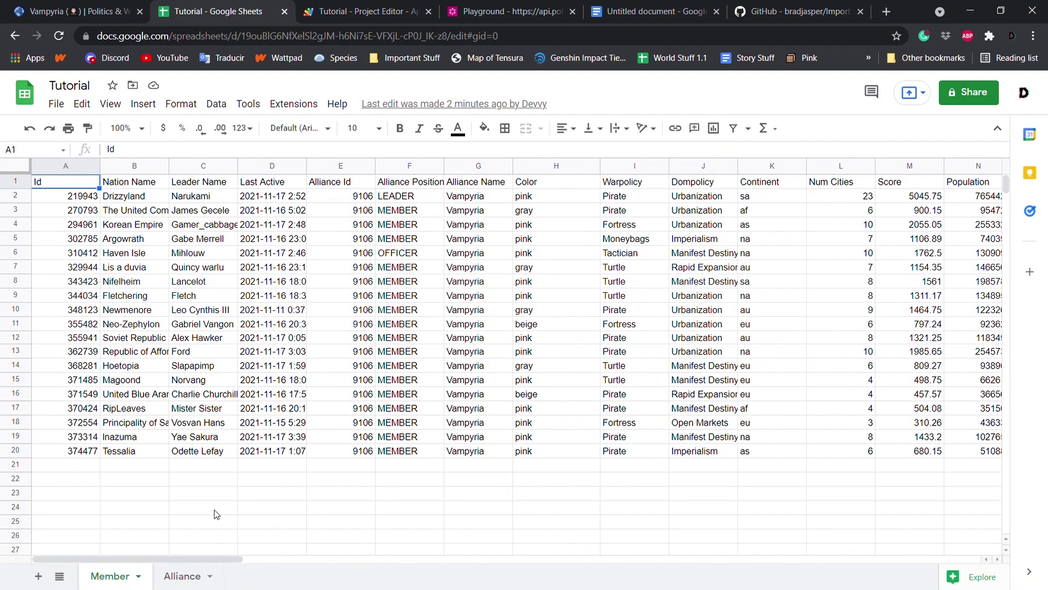
pyautogui.rightClick(201, 569)
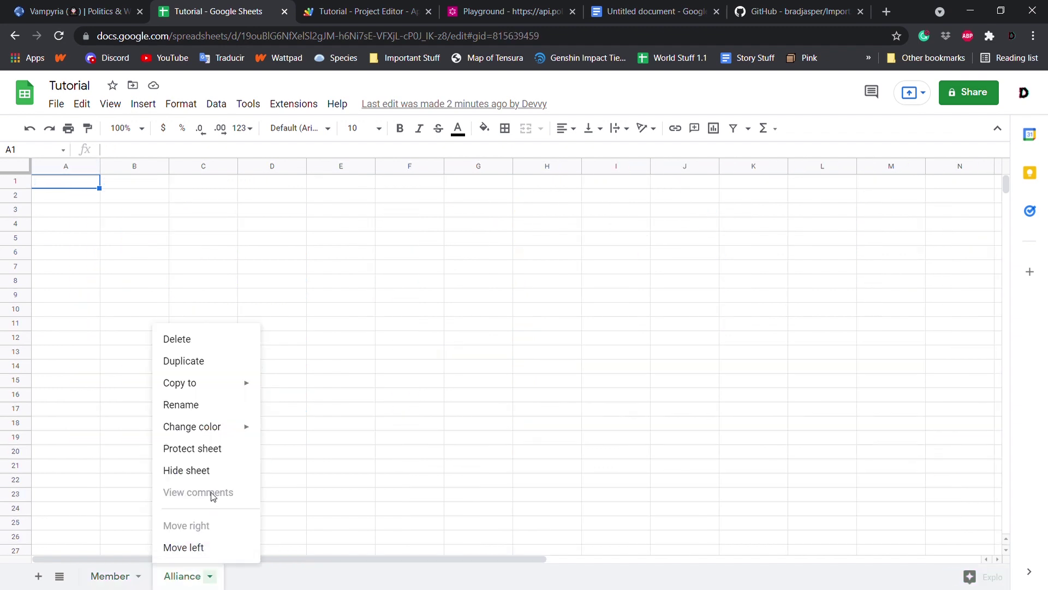
pyautogui.click(203, 411)
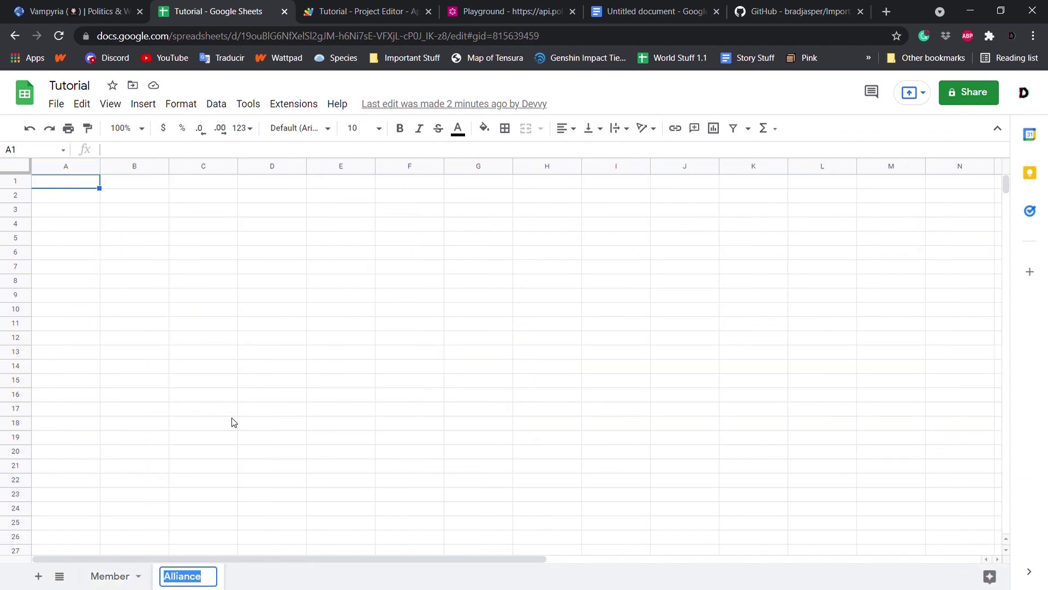
pyautogui.press('Right')
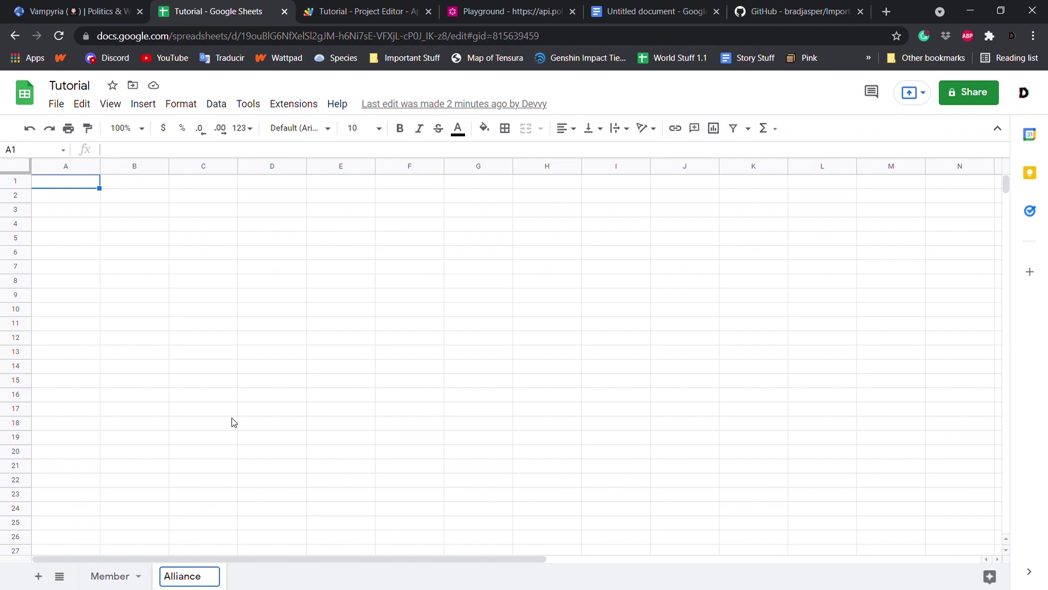
pyautogui.write('Learn')
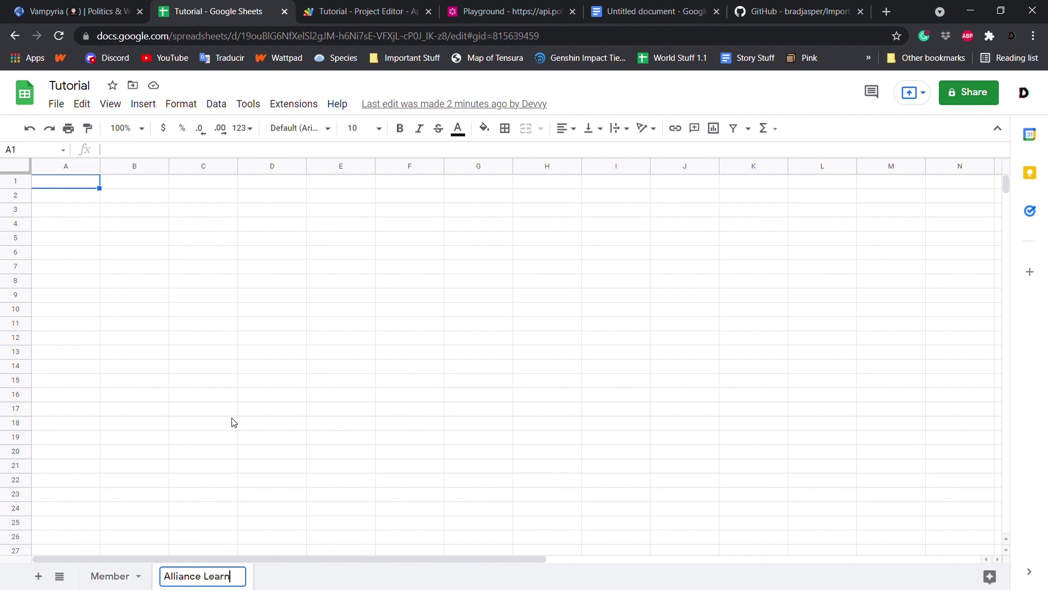
pyautogui.click(234, 422)
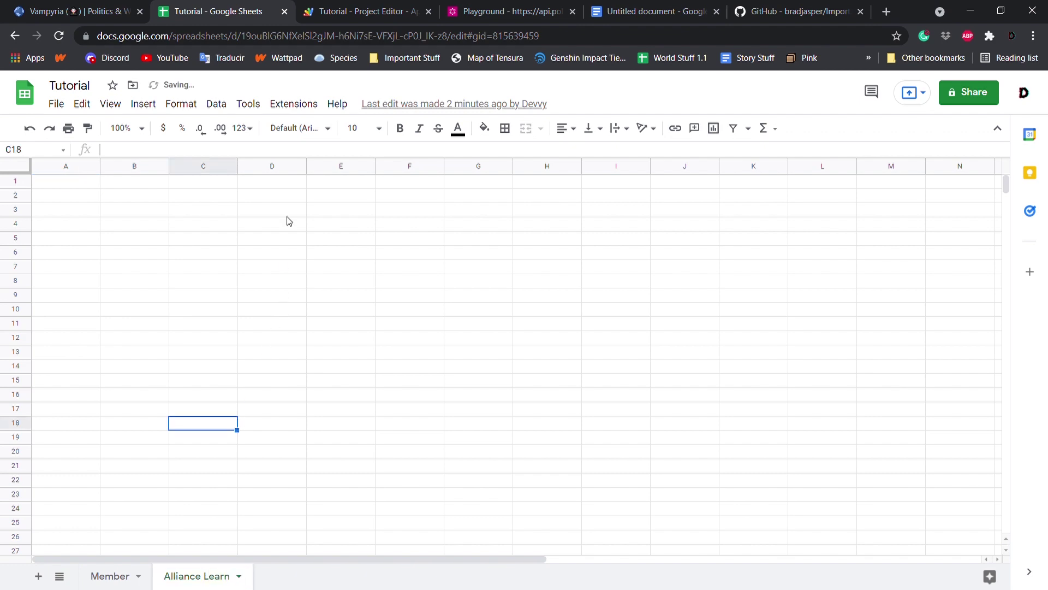
pyautogui.click(339, 12)
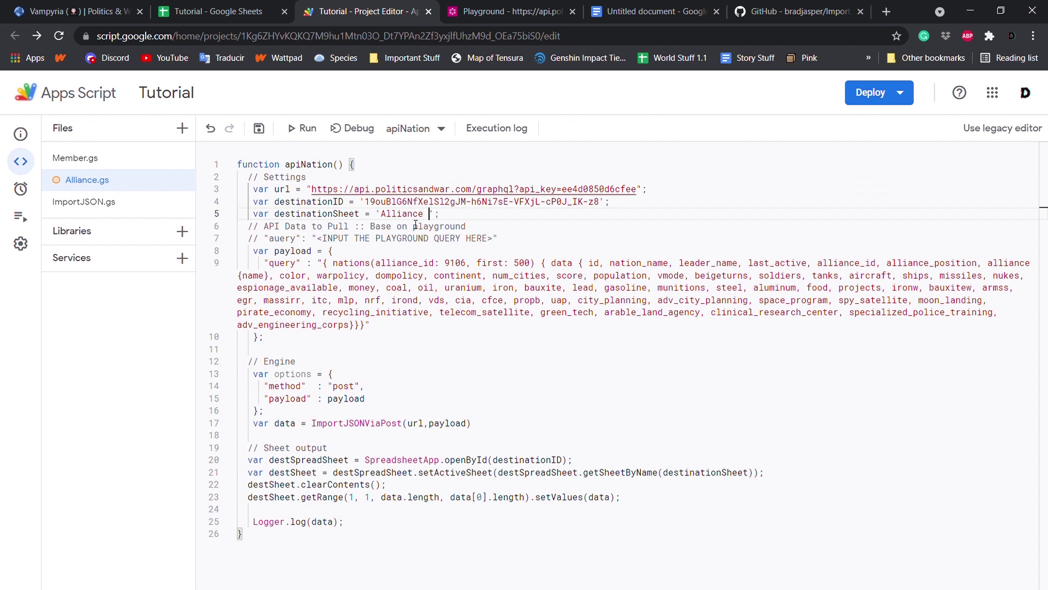
# - Change line 5 of Alliance.gs to target 'Alliance Learn' and save the project
pyautogui.write('Learn')
pyautogui.click(382, 330)
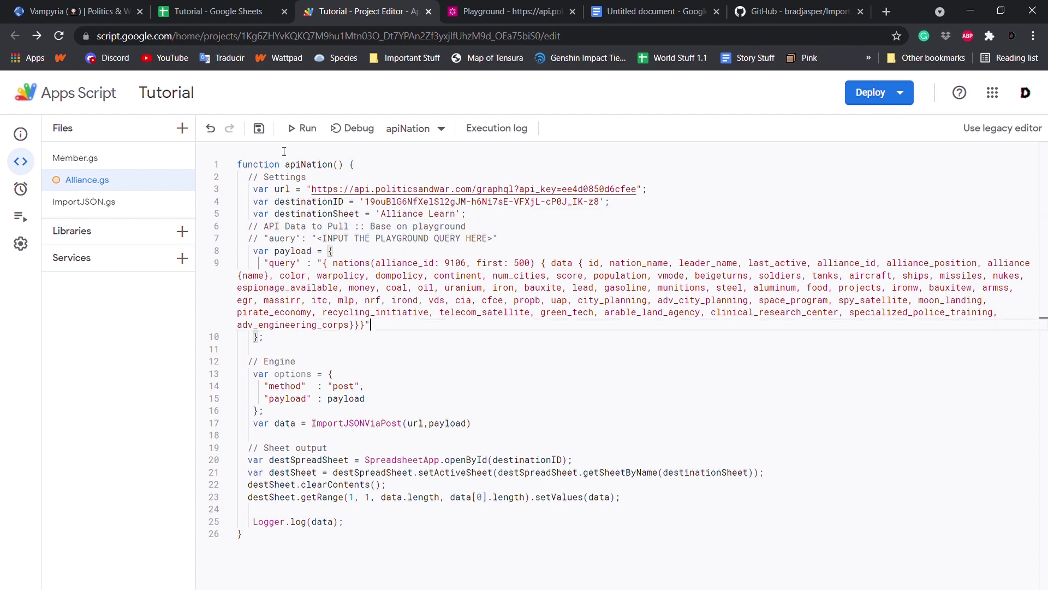
pyautogui.click(258, 128)
pyautogui.click(257, 10)
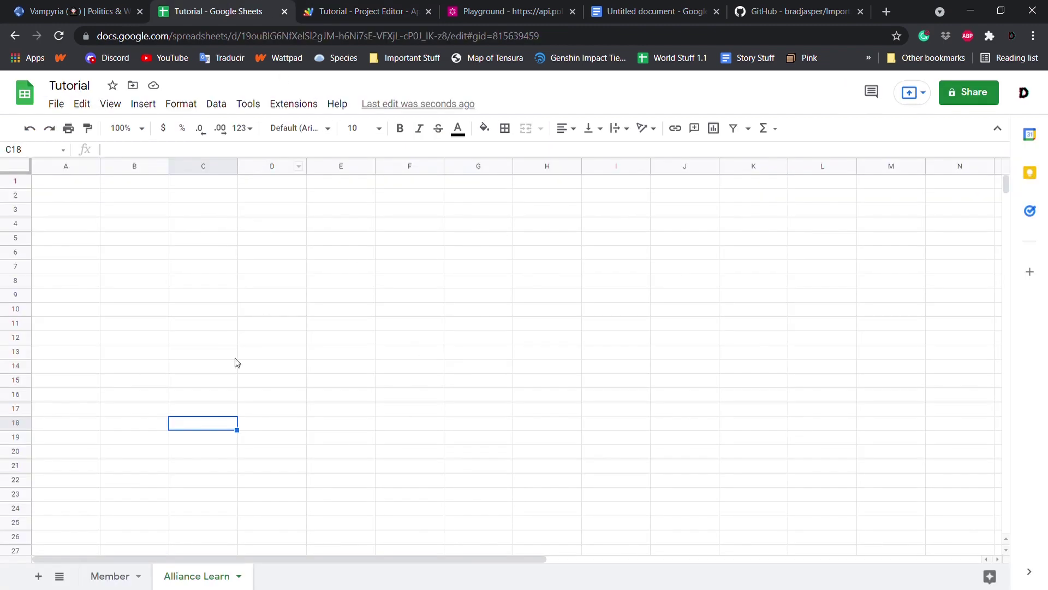
pyautogui.click(373, 5)
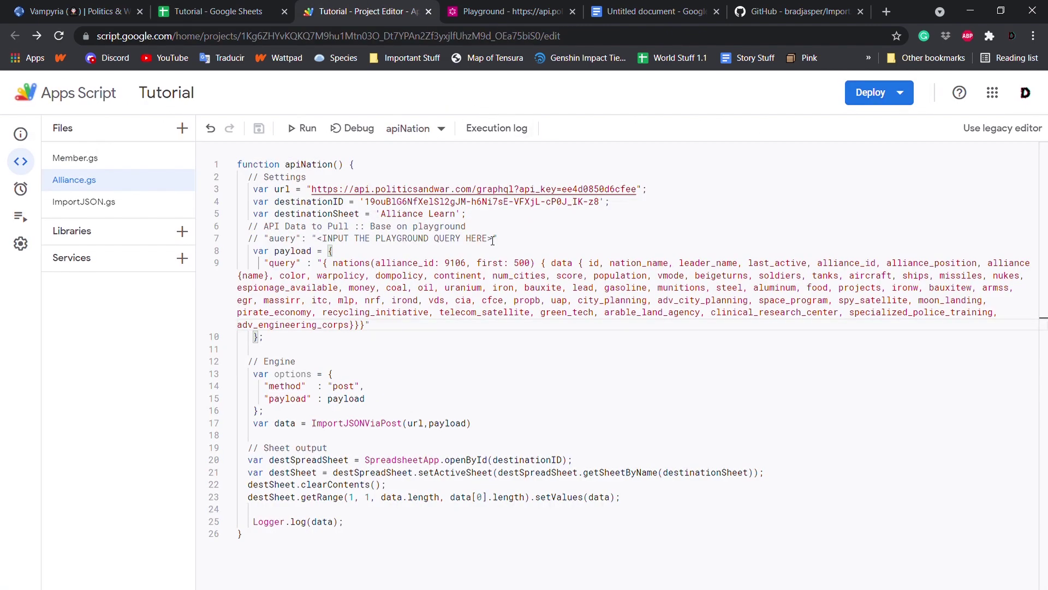
# - Run apiNation and confirm 'Alliance Learn' fills with 19 Vampyria nation rows
pyautogui.click(305, 128)
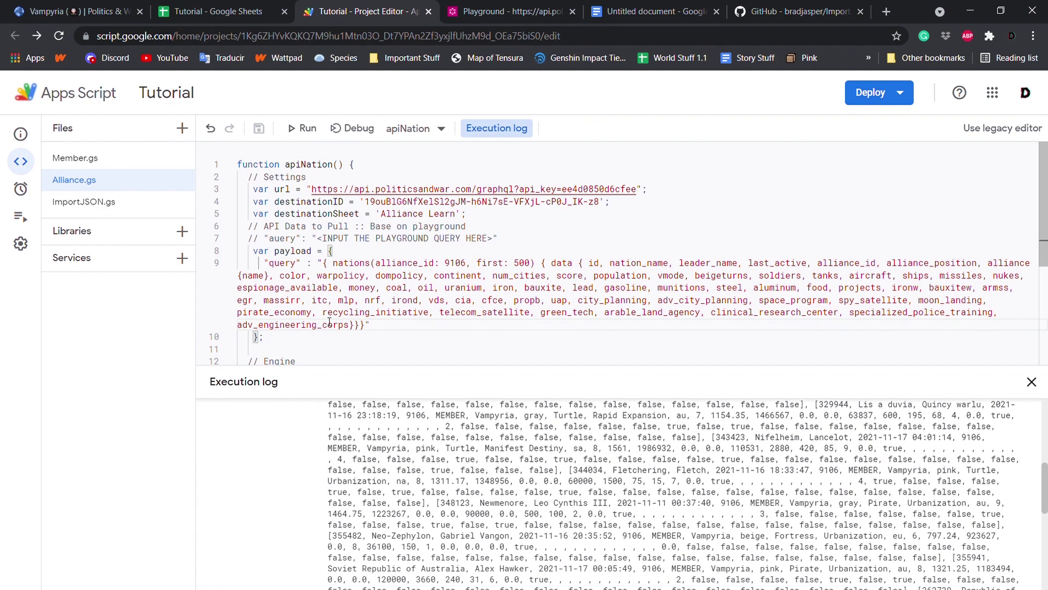
pyautogui.click(232, 7)
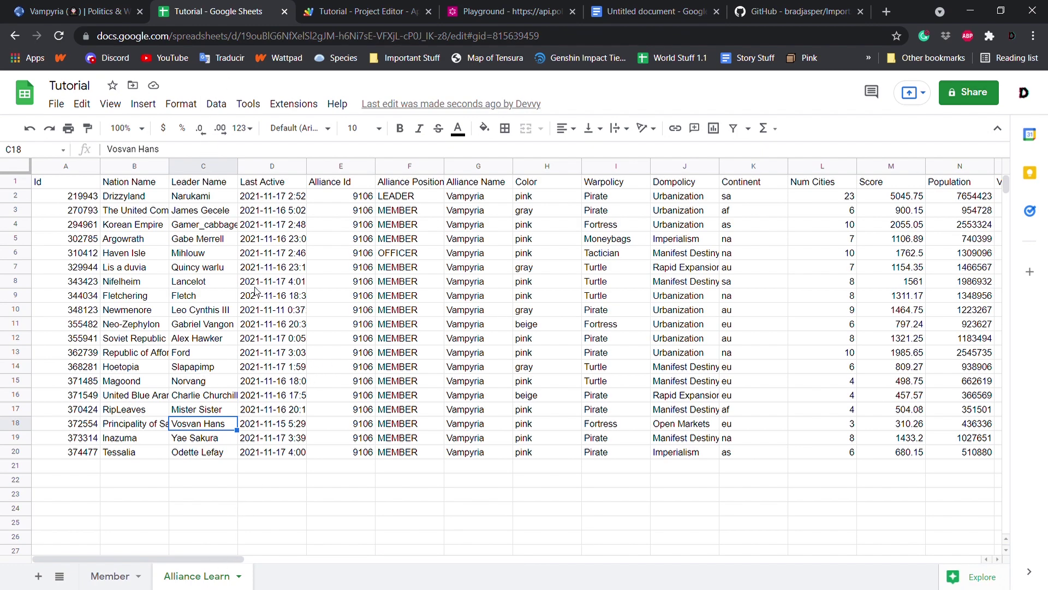
pyautogui.click(355, 11)
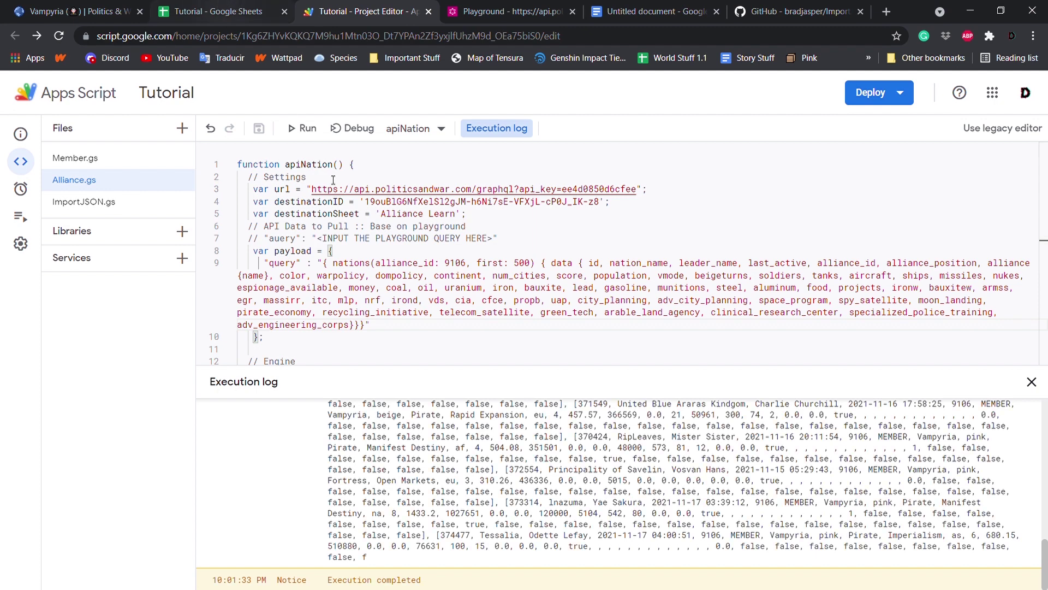
pyautogui.click(378, 215)
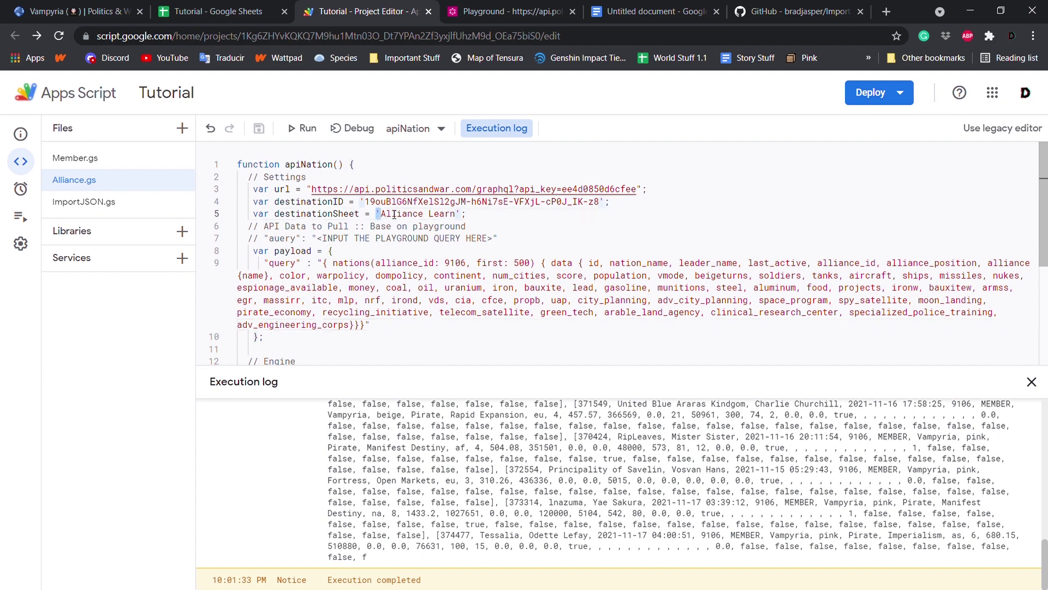
pyautogui.moveTo(395, 215); pyautogui.dragTo(456, 220)
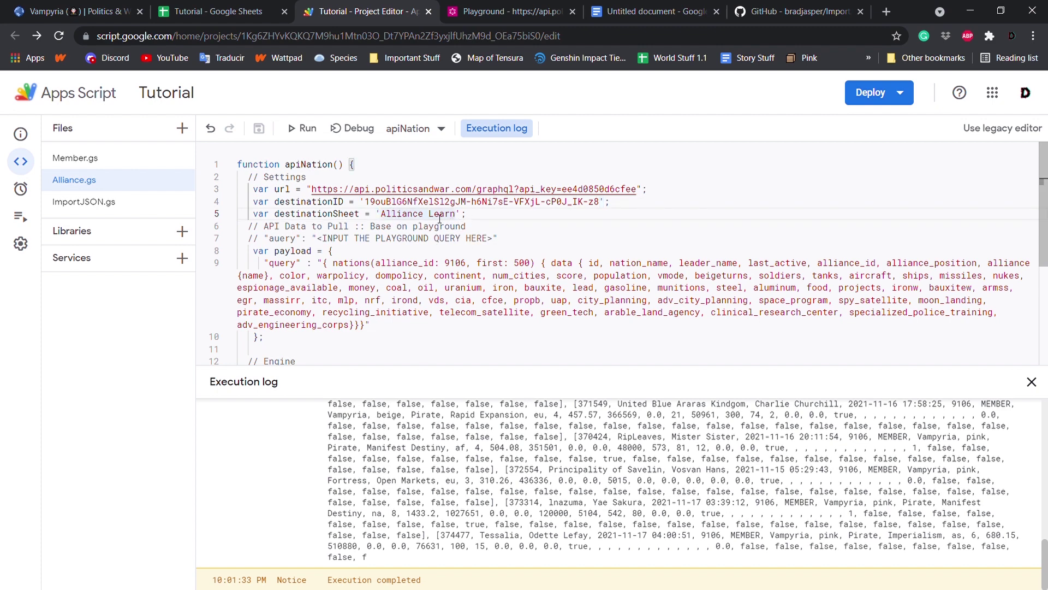
pyautogui.click(229, 12)
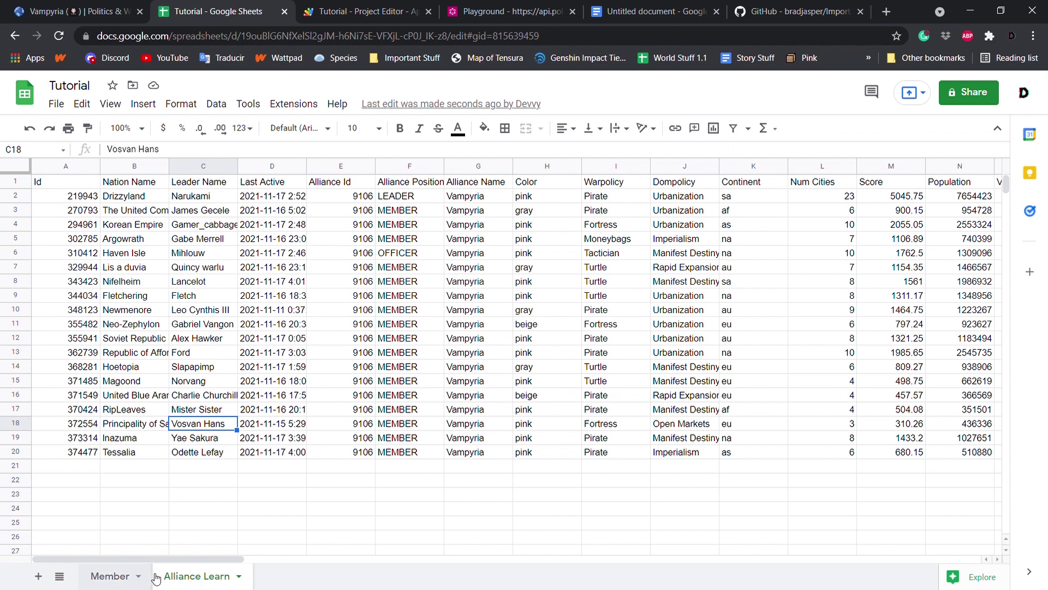
# - Rename the 'Alliance Learn' tab back to 'Alliance' and rerun apiNation, which fails with 'Invalid argument'
pyautogui.click(342, 9)
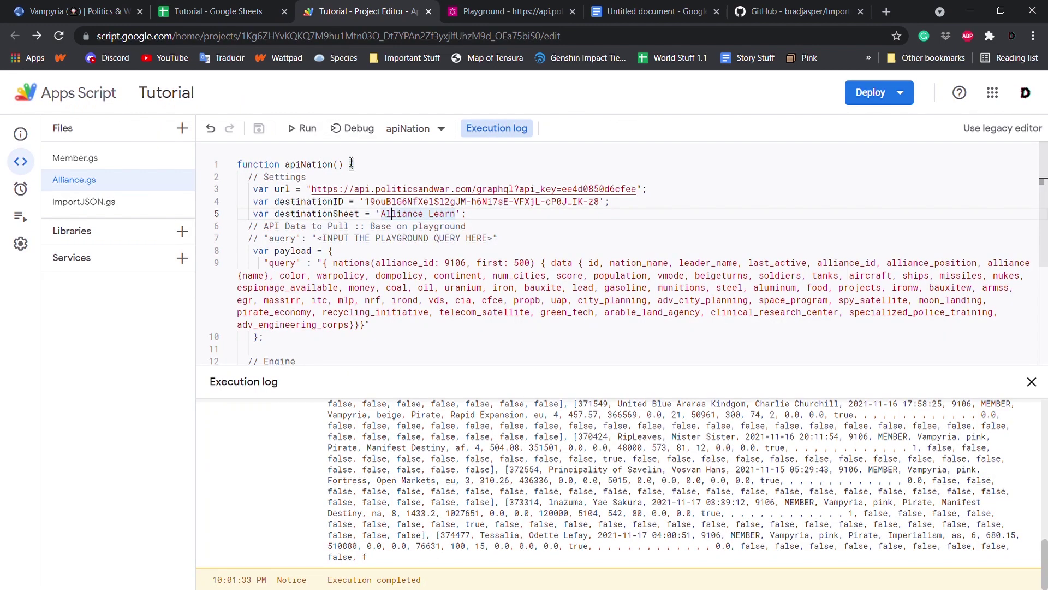
pyautogui.click(246, 11)
pyautogui.rightClick(230, 575)
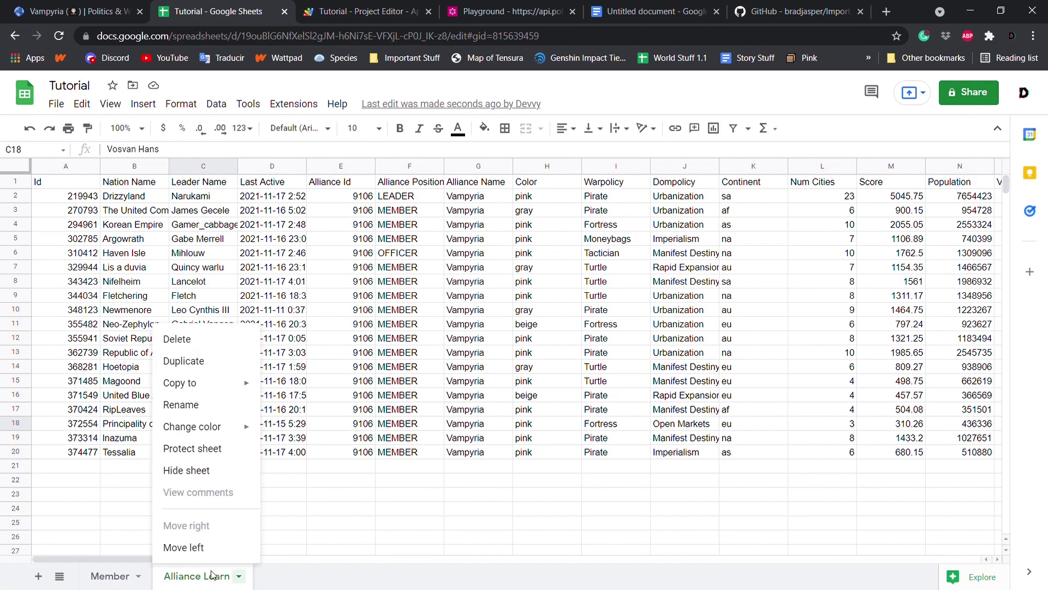
pyautogui.click(207, 406)
pyautogui.click(236, 579)
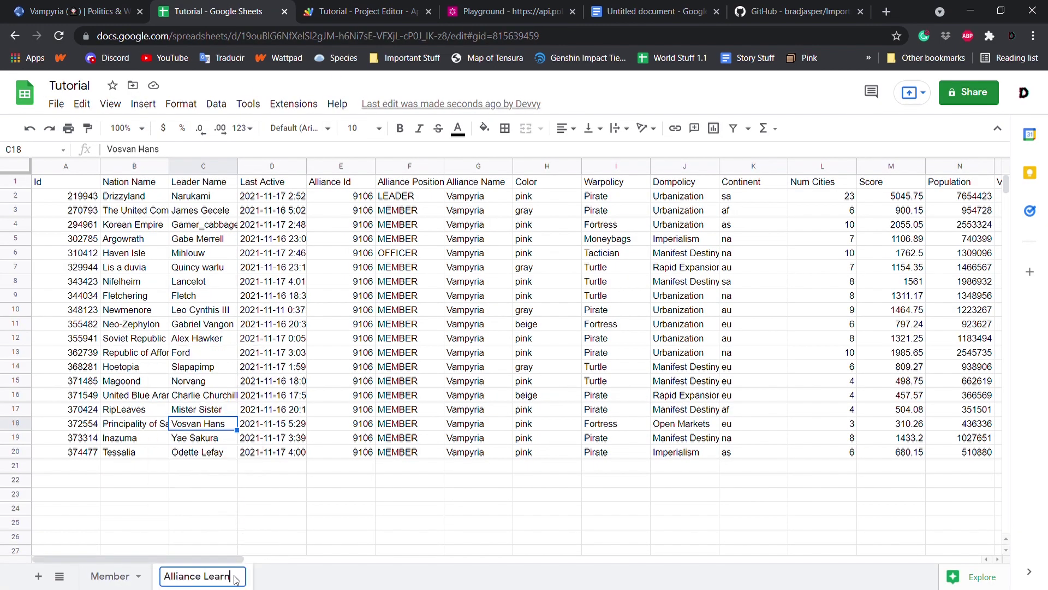
pyautogui.press('BackSpace')
pyautogui.press('BackSpace')
pyautogui.press('BackSpace')
pyautogui.press('BackSpace')
pyautogui.press('BackSpace')
pyautogui.press('BackSpace')
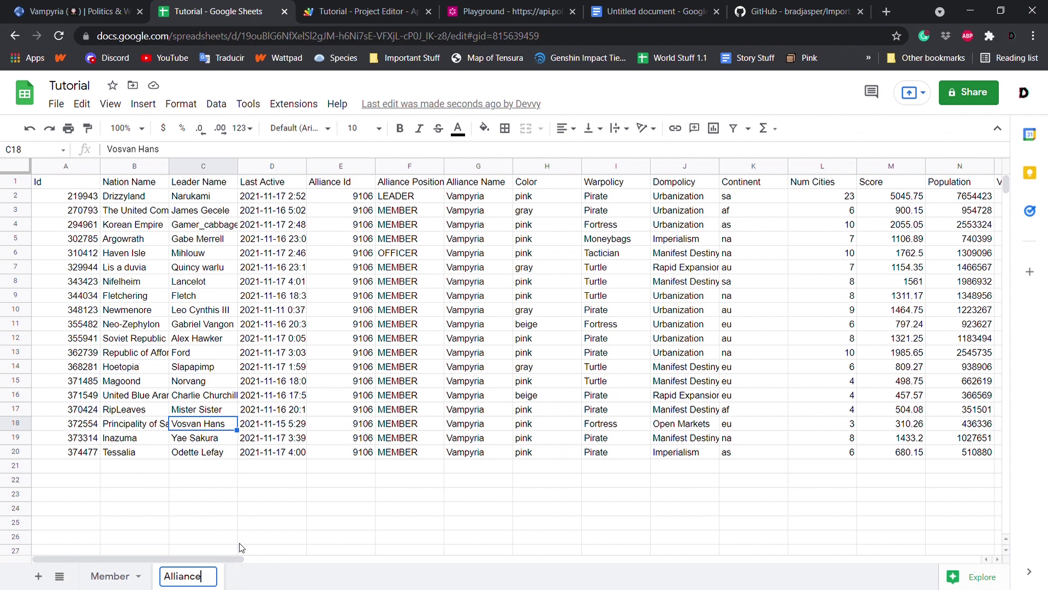
pyautogui.press('Return')
pyautogui.click(252, 509)
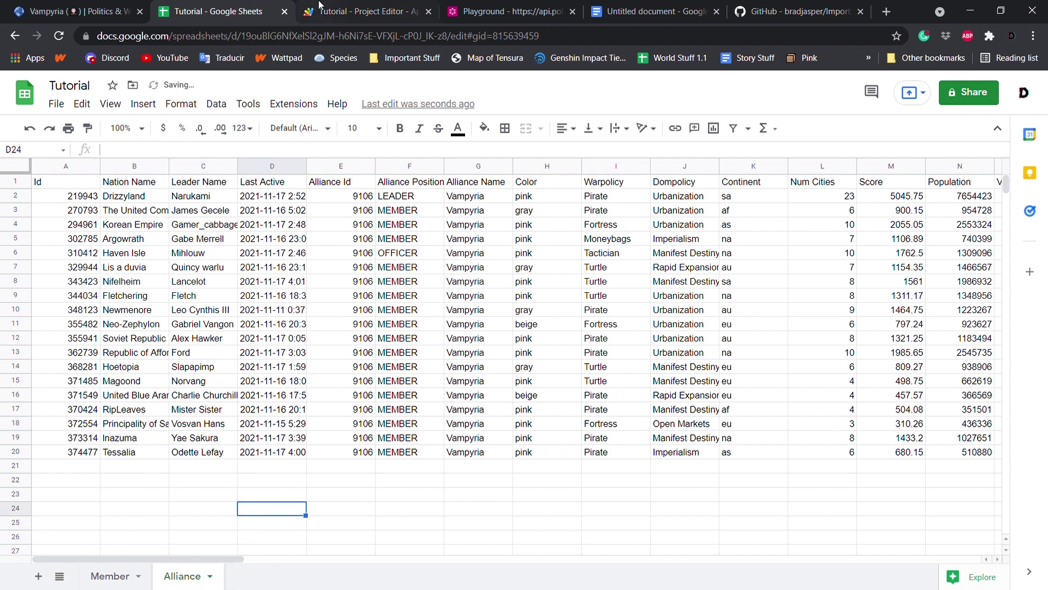
pyautogui.click(322, 12)
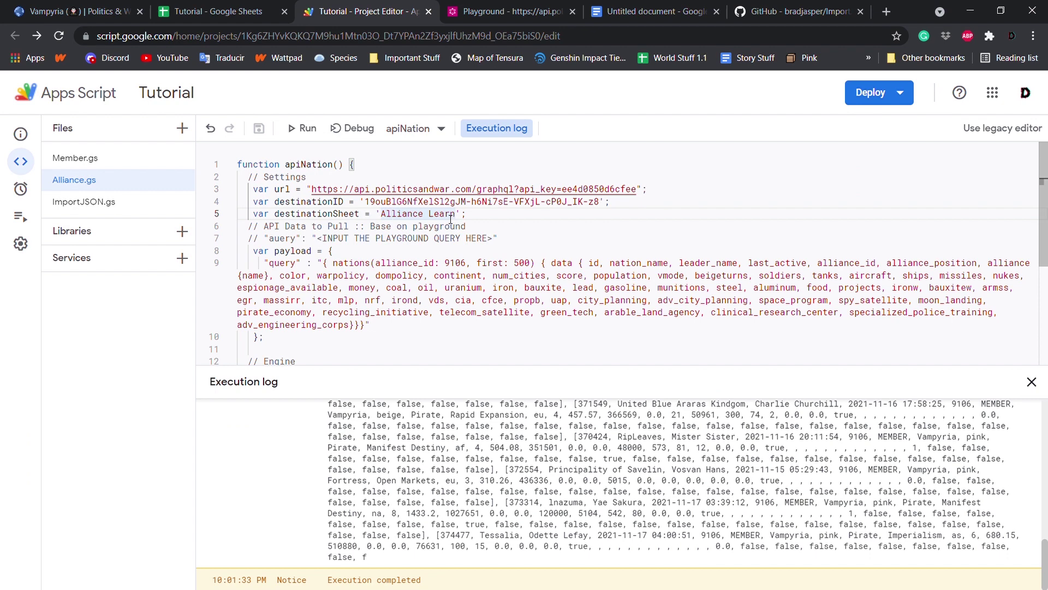
pyautogui.click(293, 131)
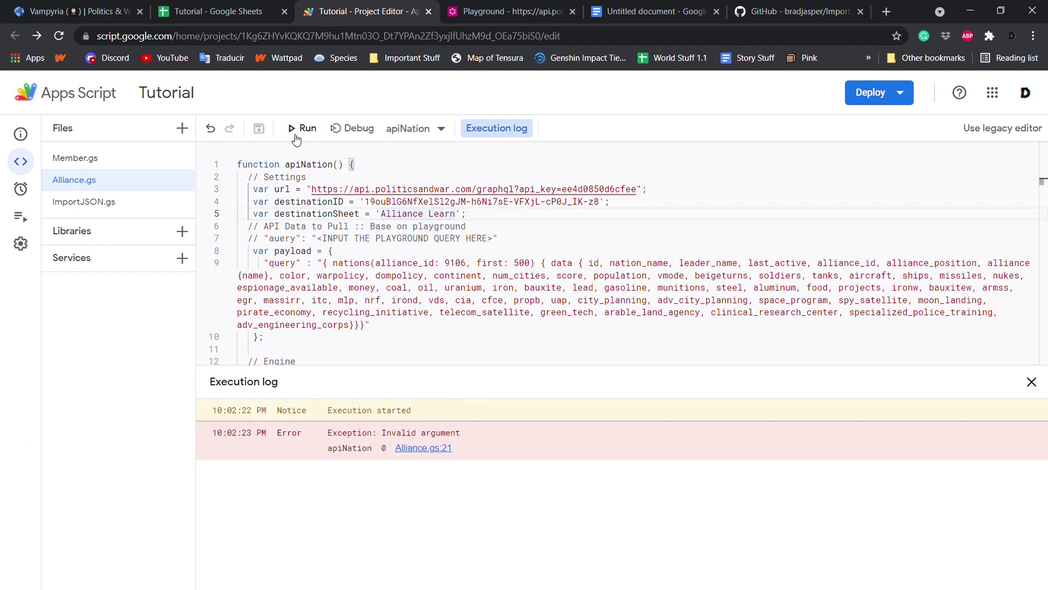
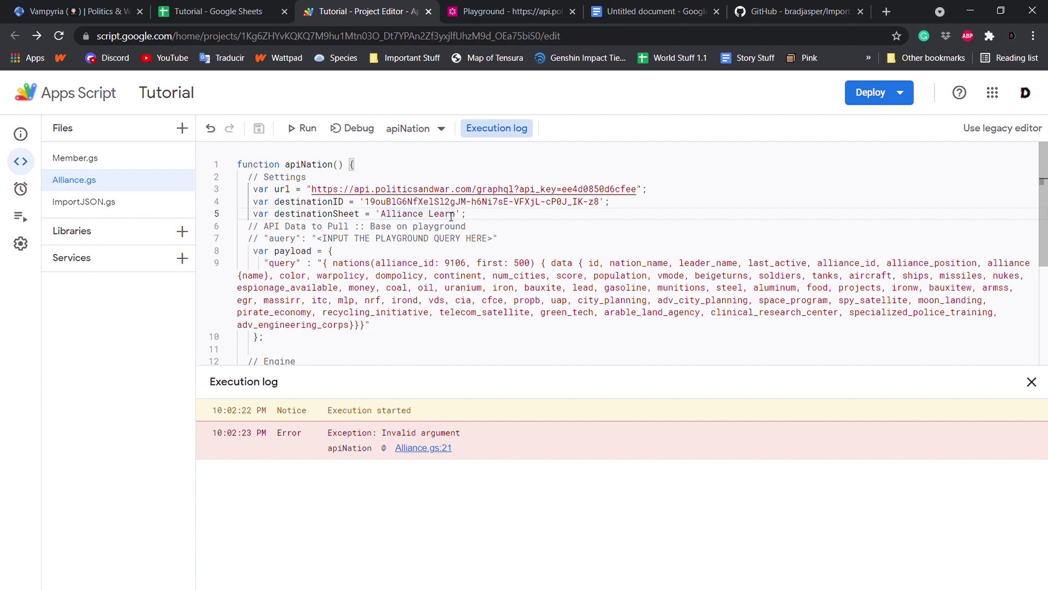
# - Trim 'Learn' from line 5's destination sheet name so it reads 'Alliance'
pyautogui.click(229, 12)
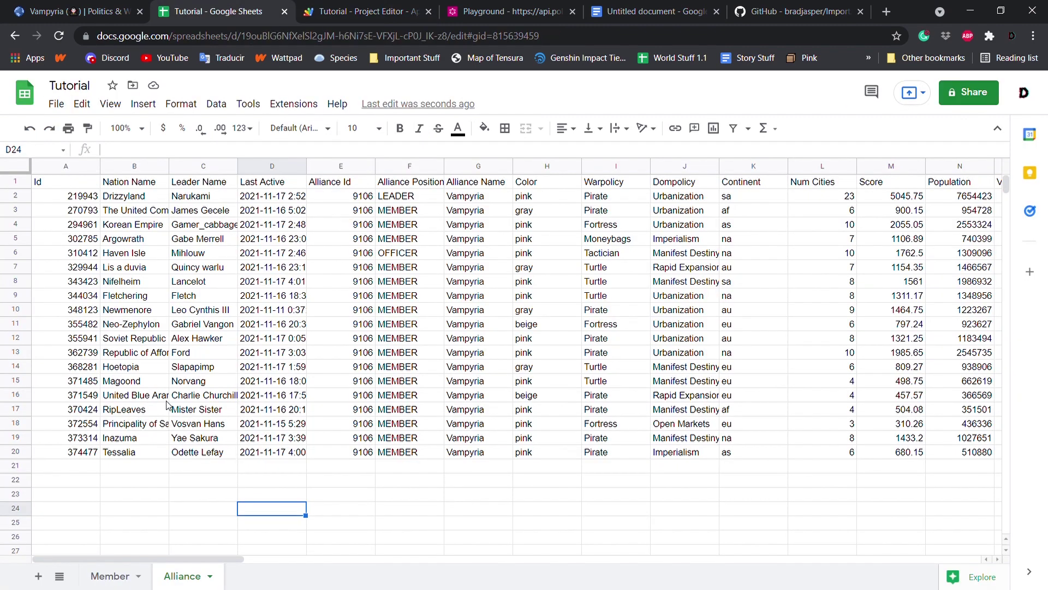
pyautogui.click(361, 12)
pyautogui.doubleClick(439, 213)
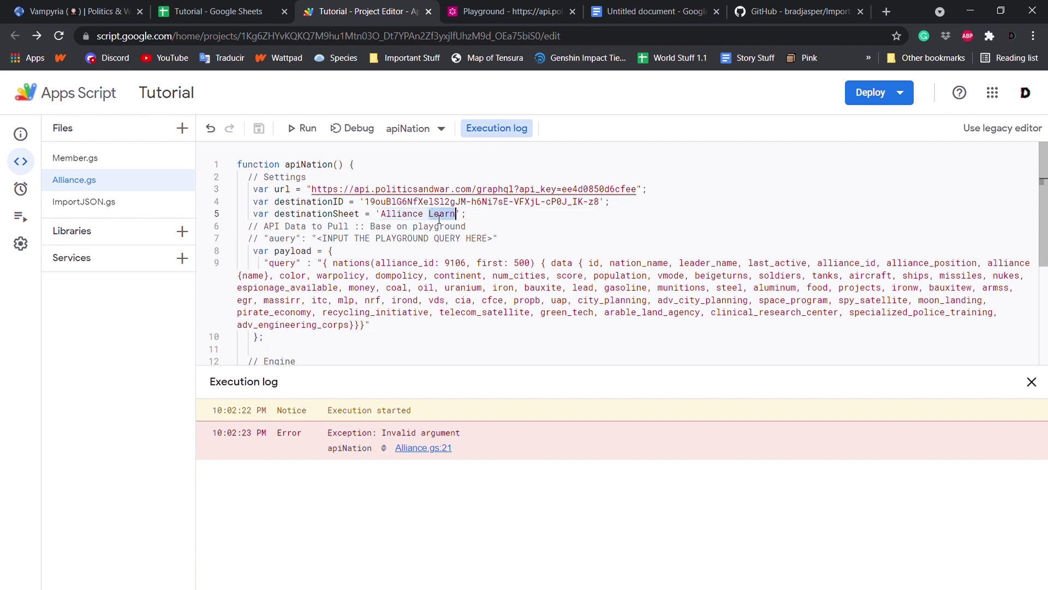
pyautogui.press('BackSpace')
pyautogui.press('BackSpace')
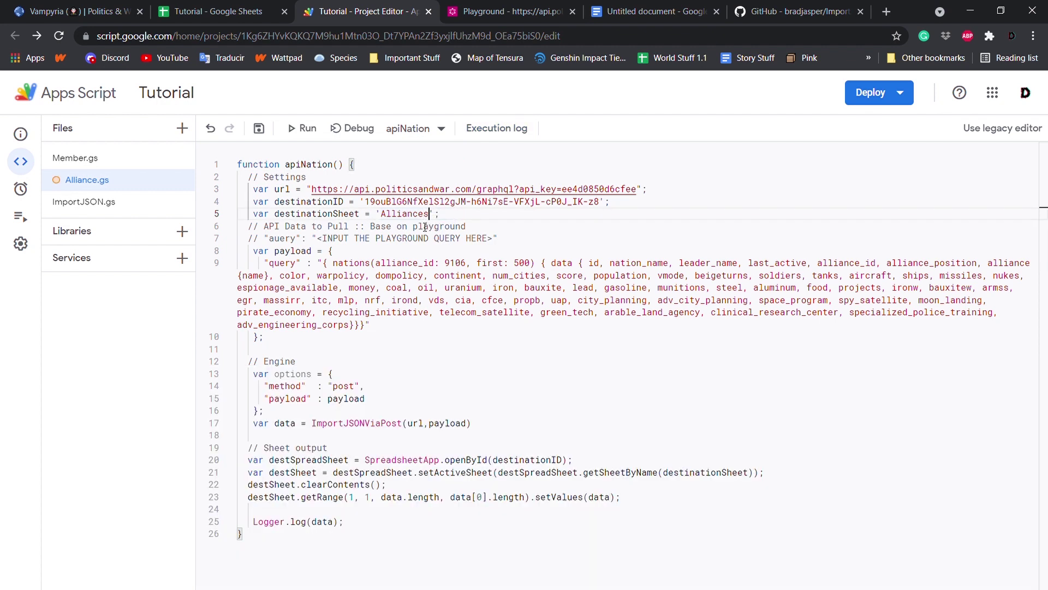
pyautogui.click(267, 9)
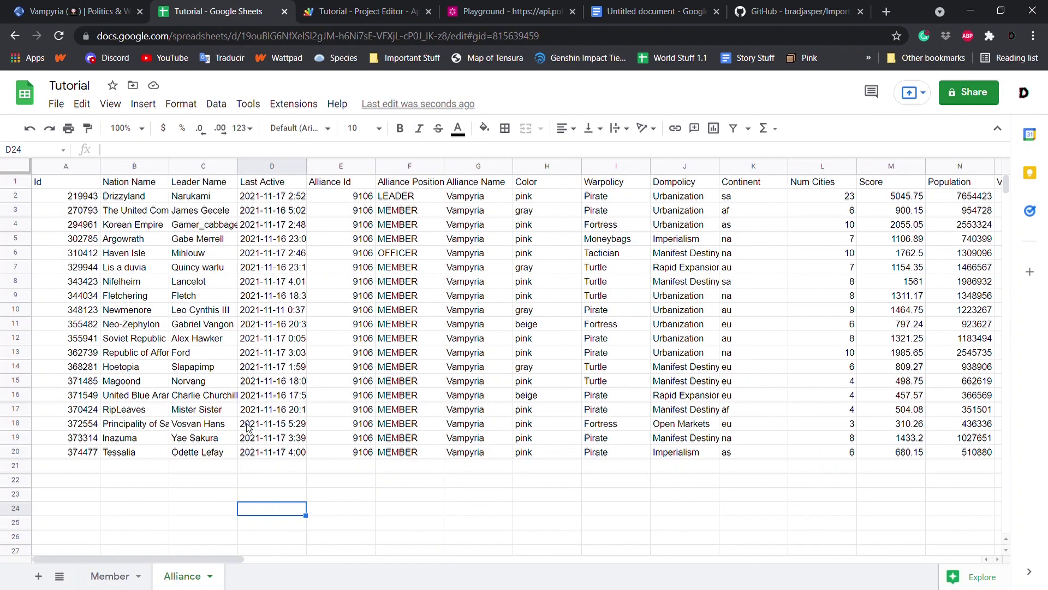
pyautogui.click(323, 7)
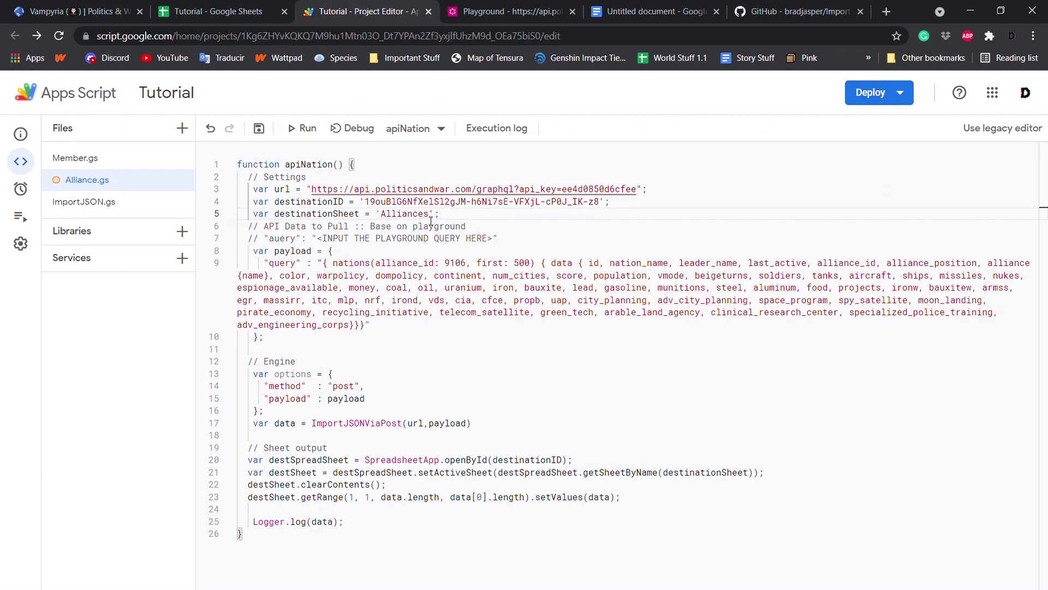
pyautogui.press('BackSpace')
# - Rename the sheet tab and the script's destination to 'Alliance.', save, and run apiNation
pyautogui.click(233, 6)
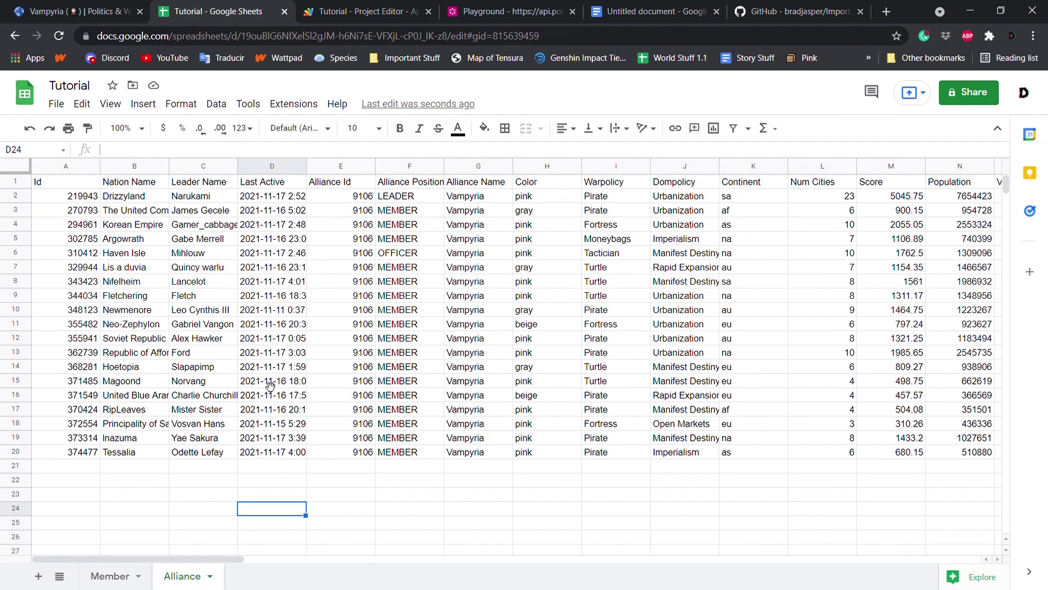
pyautogui.rightClick(196, 575)
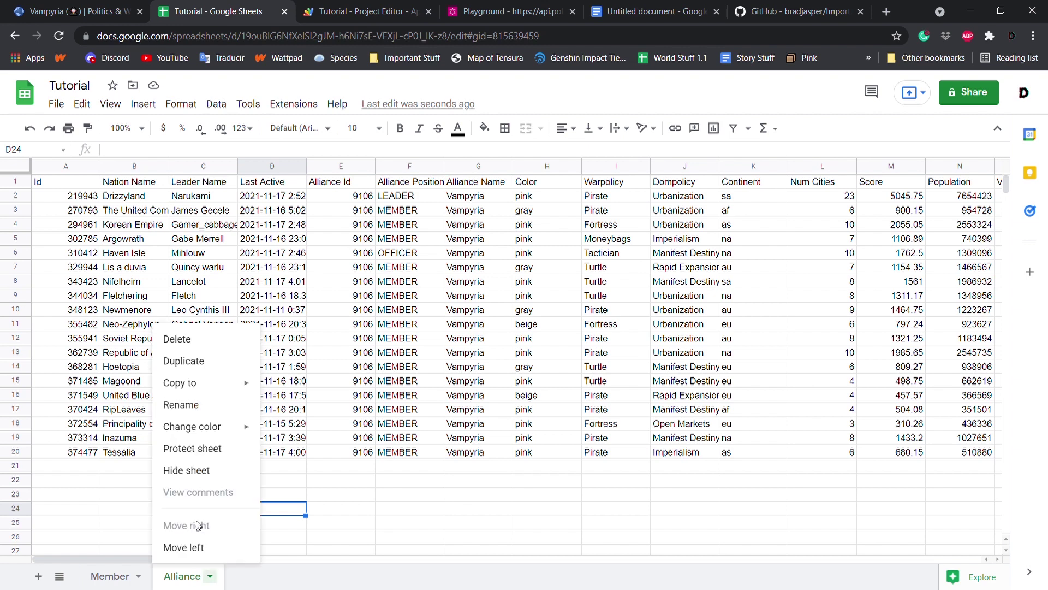
pyautogui.click(208, 404)
pyautogui.press('Right')
pyautogui.write('.')
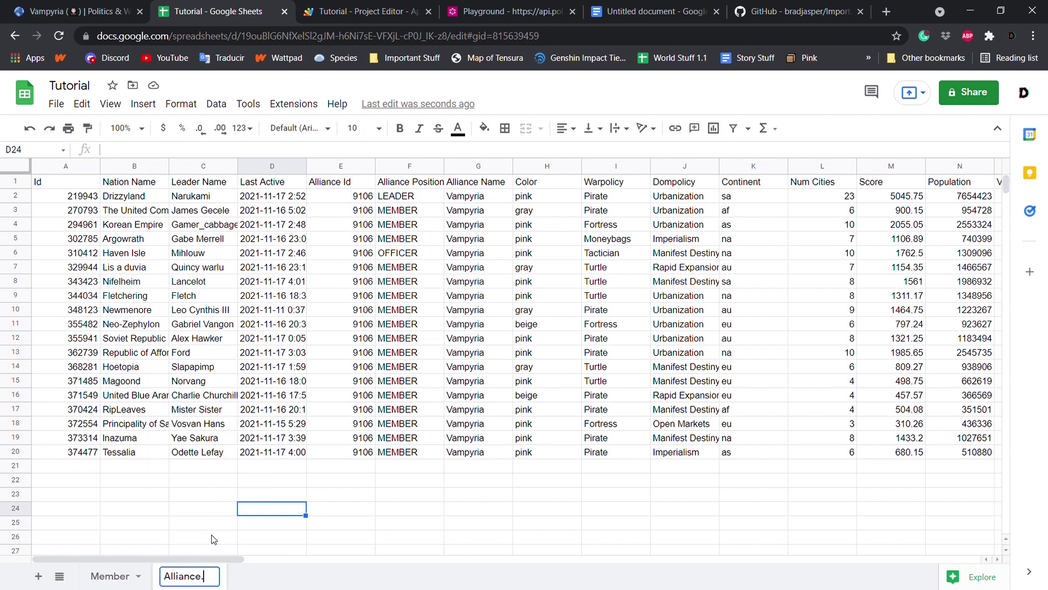
pyautogui.click(317, 528)
pyautogui.click(332, 13)
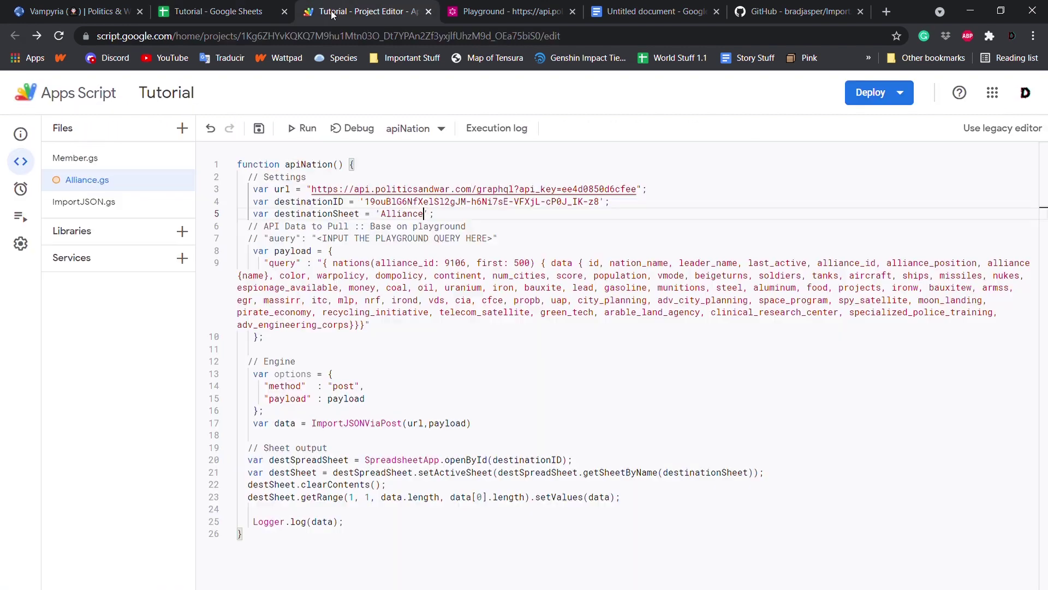
pyautogui.write('.')
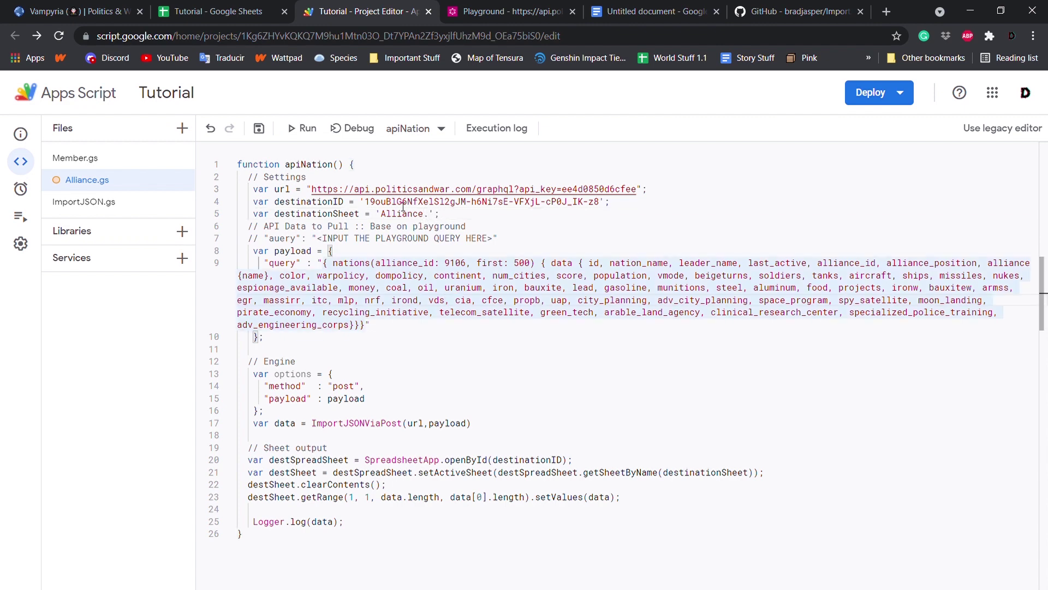
pyautogui.click(258, 128)
pyautogui.click(302, 130)
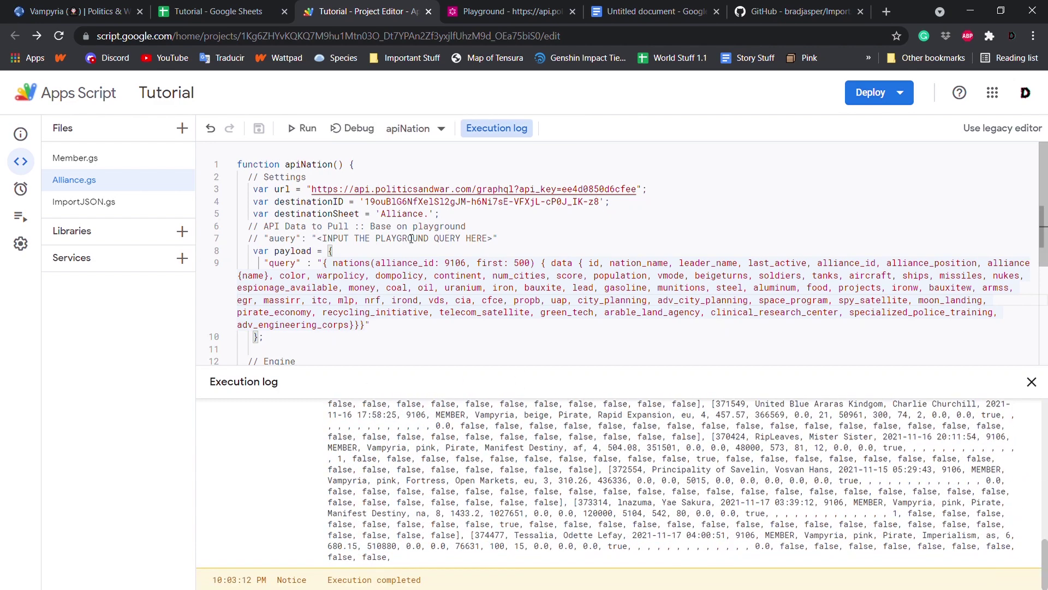
# - Drop the trailing period from both the script's sheet name and the tab, restoring 'Alliance'
pyautogui.click(433, 221)
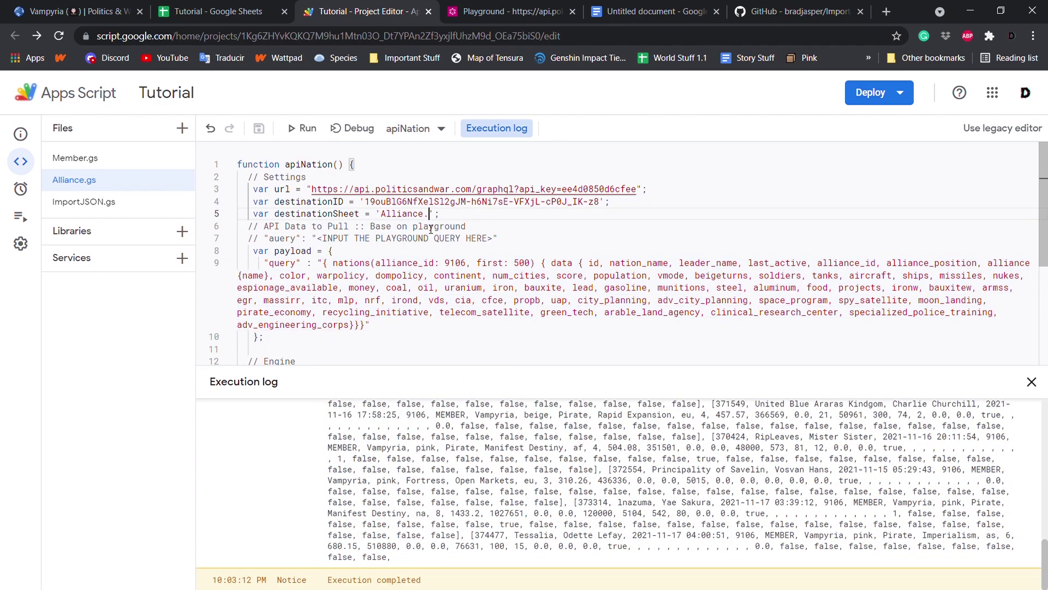
pyautogui.press('BackSpace')
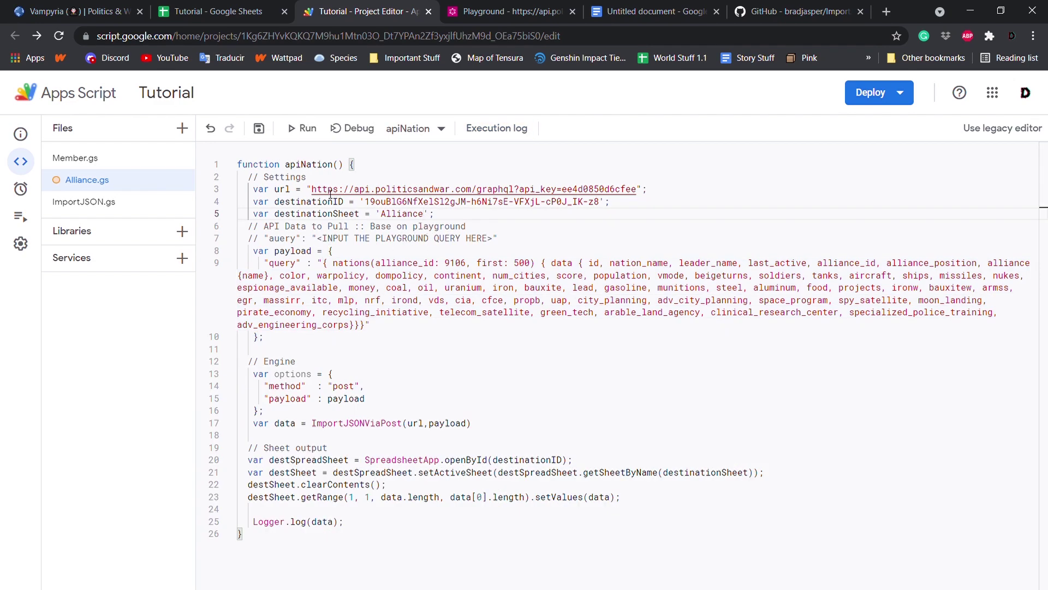
pyautogui.click(218, 11)
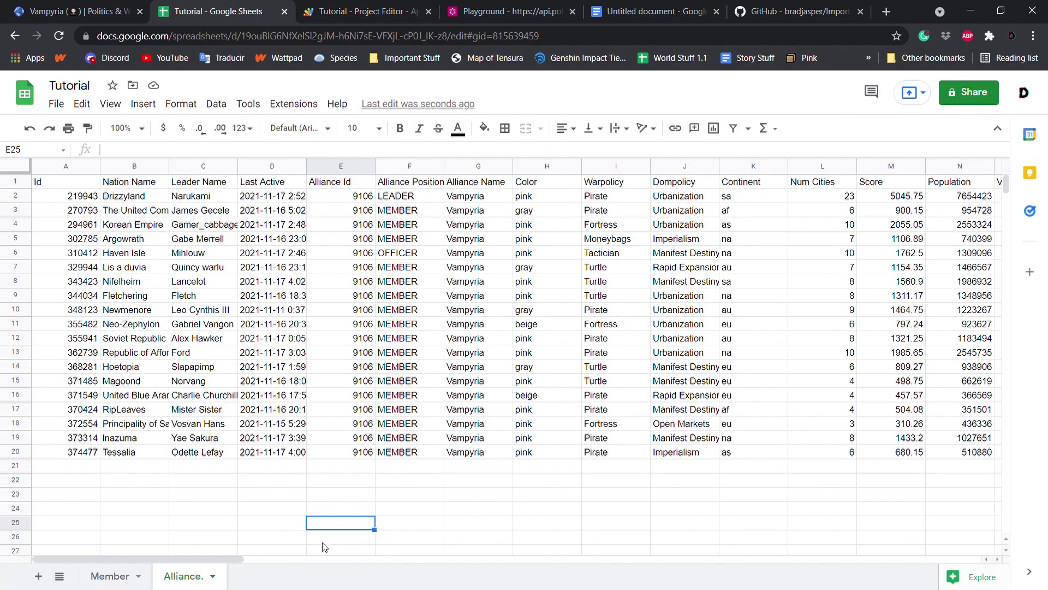
pyautogui.rightClick(197, 574)
pyautogui.click(211, 407)
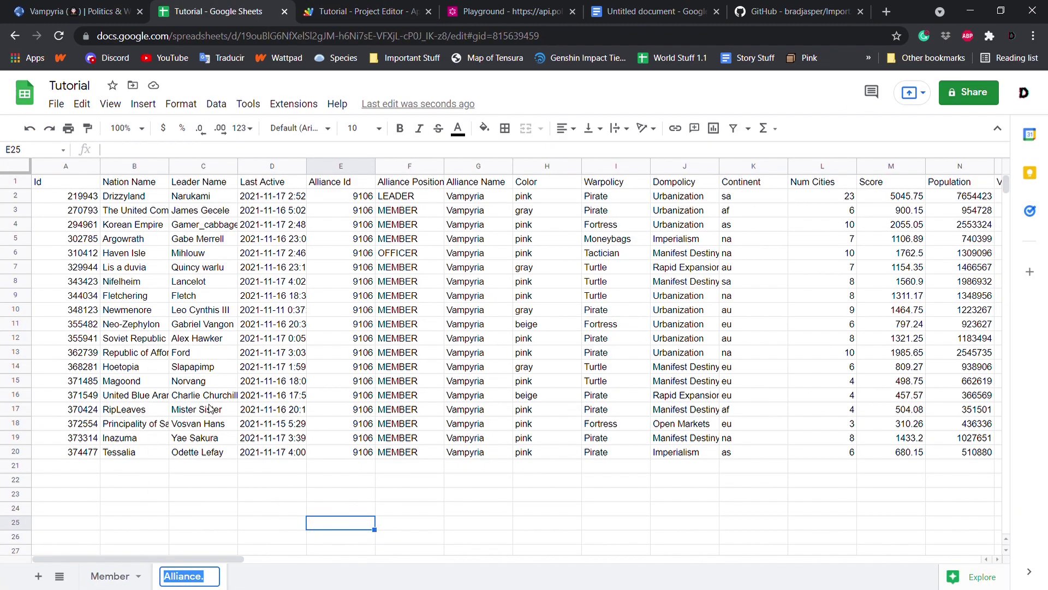
pyautogui.click(209, 578)
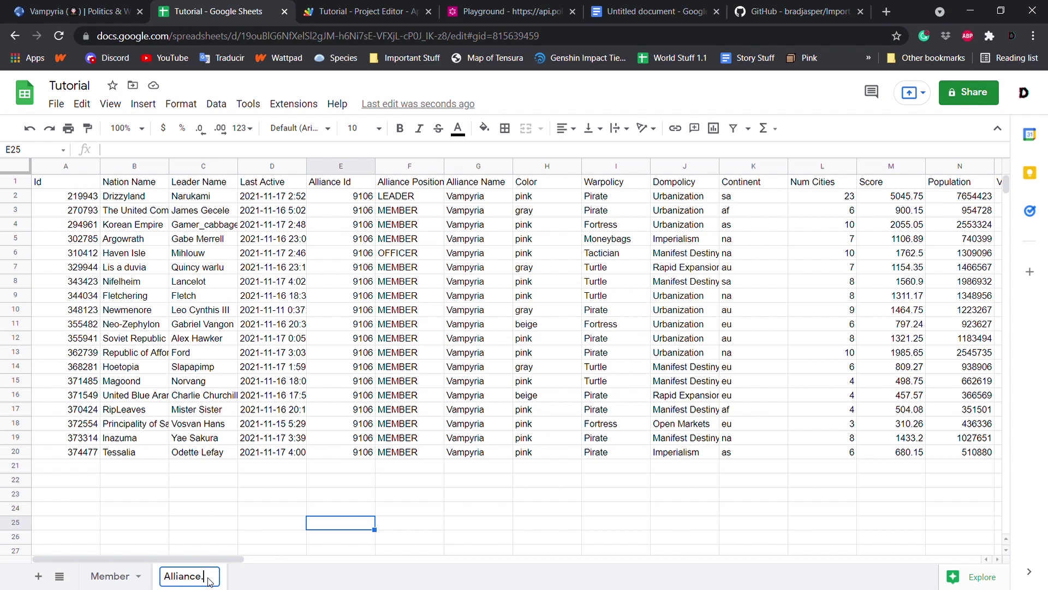
pyautogui.press('BackSpace')
pyautogui.press('Return')
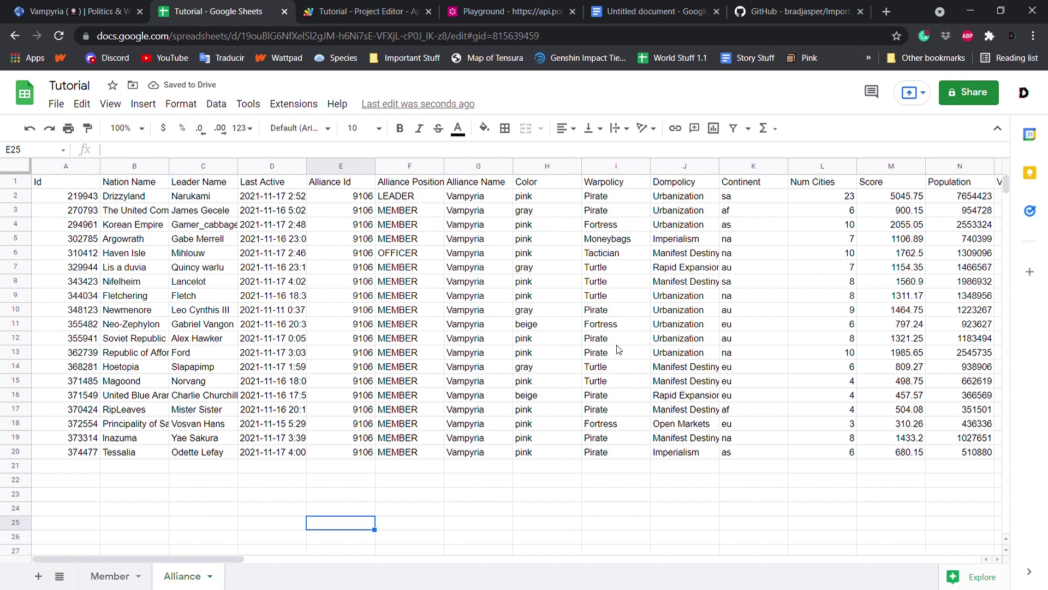
pyautogui.moveTo(220, 559); pyautogui.dragTo(560, 537)
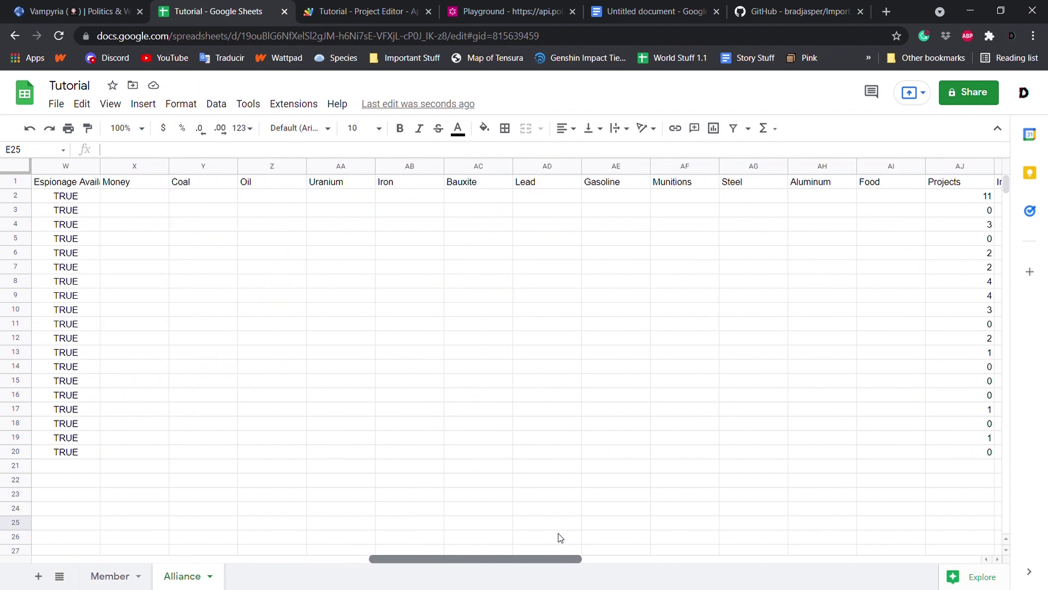
pyautogui.click(132, 166)
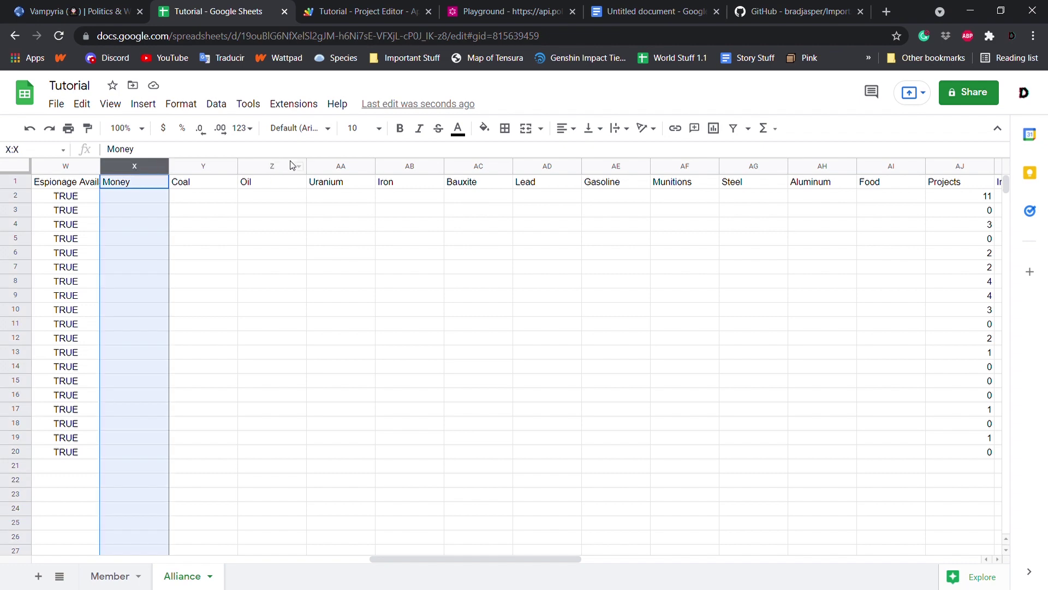
pyautogui.keyDown('shift'); pyautogui.click(896, 168); pyautogui.keyUp('shift')
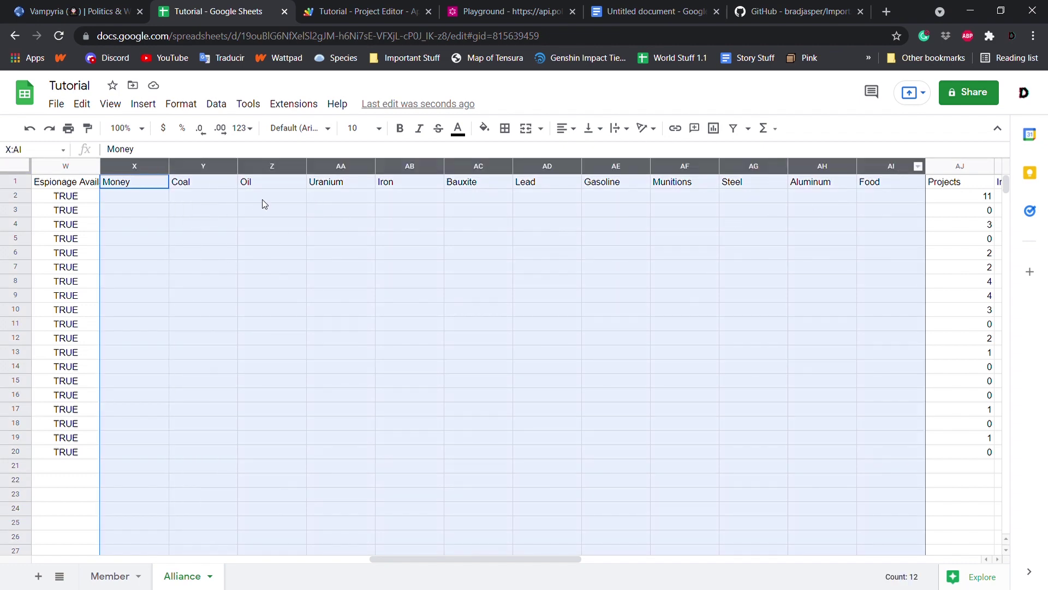
pyautogui.hotkey('ctrl', 'shift', 'Tab')
pyautogui.scroll(-20, 346, 342)
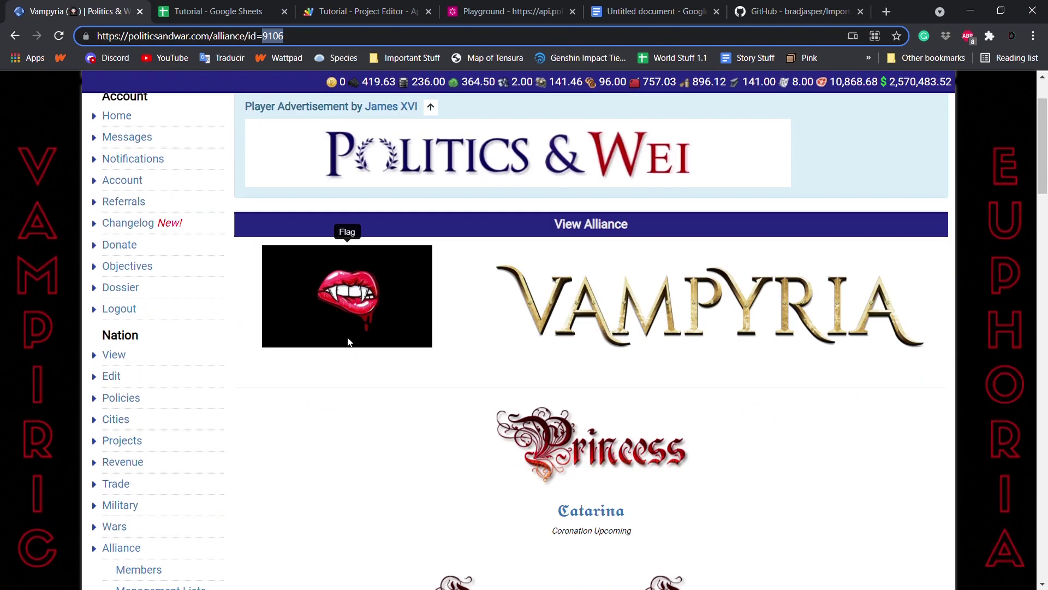
pyautogui.scroll(2, 295, 337)
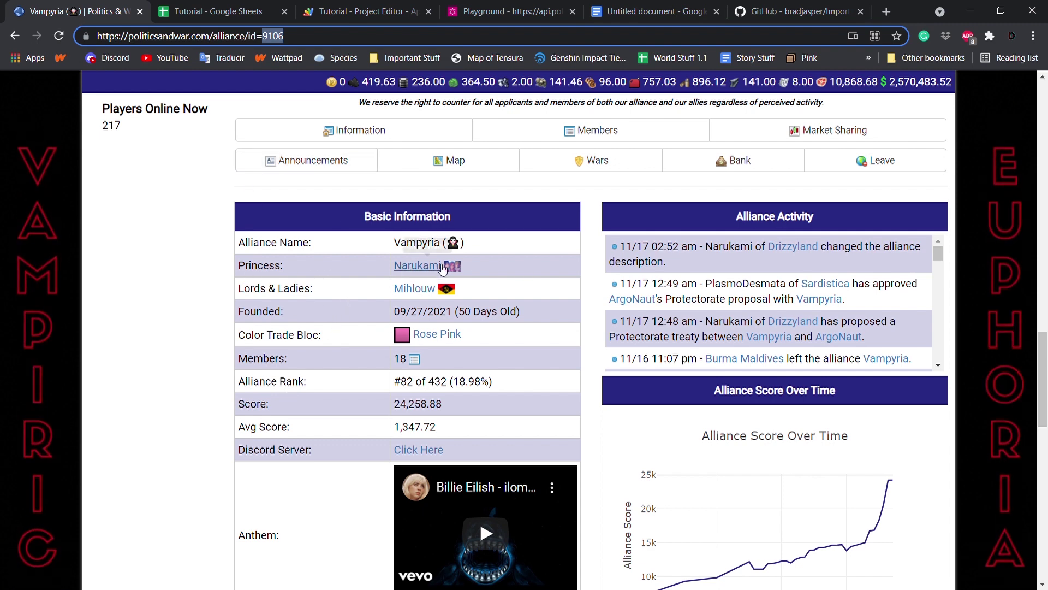
pyautogui.hotkey('ctrl', 'Tab')
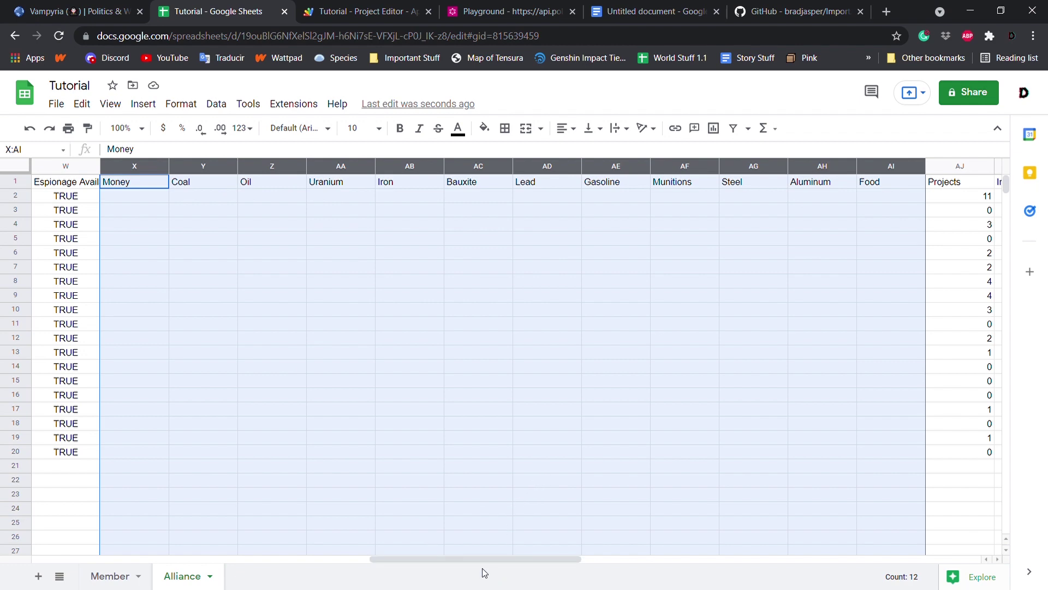
pyautogui.moveTo(476, 561); pyautogui.dragTo(747, 548)
pyautogui.hscroll(3, 828, 544)
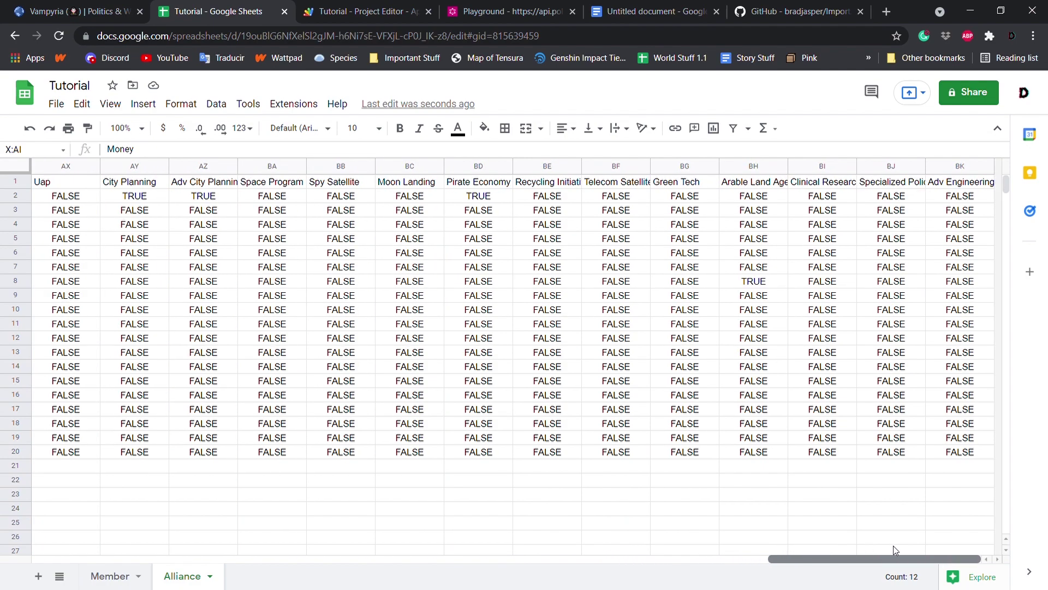
pyautogui.moveTo(893, 558); pyautogui.dragTo(83, 559)
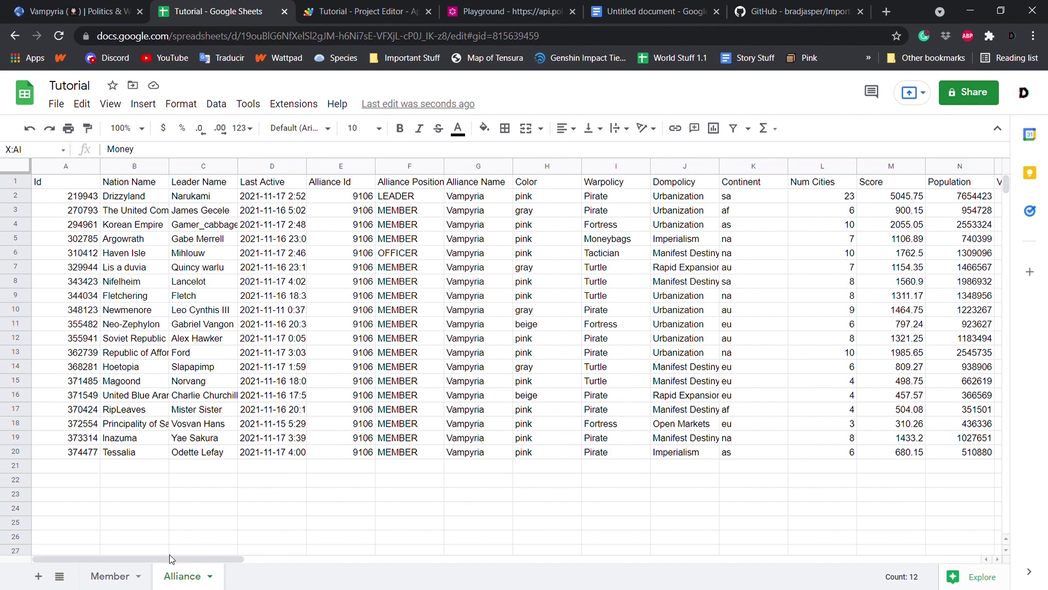
pyautogui.moveTo(173, 558); pyautogui.dragTo(434, 548)
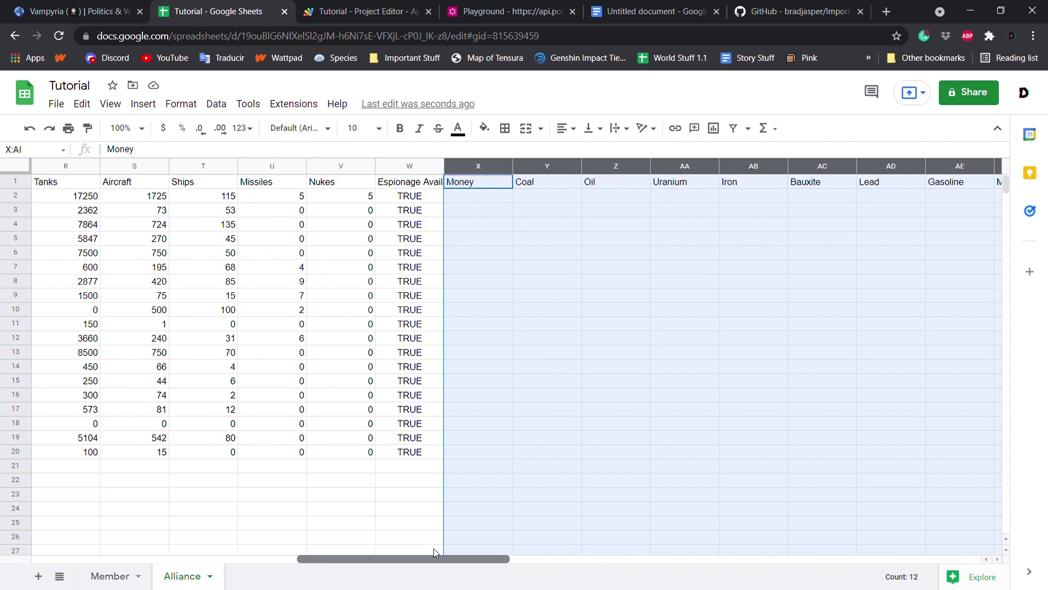
# - Add a spies field on a new line after espionage_available in the Playground nations query
pyautogui.click(470, 11)
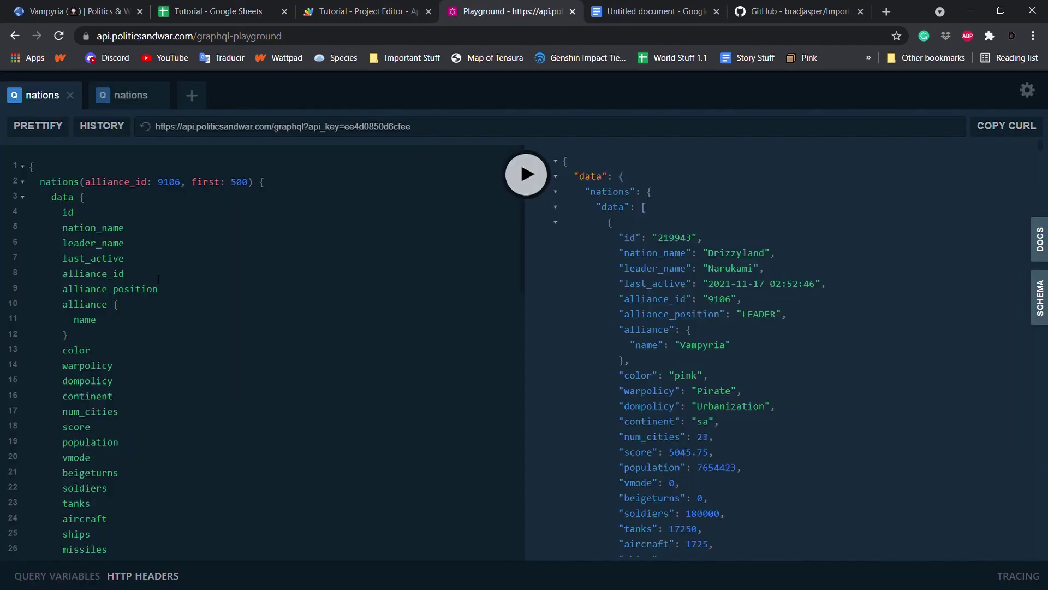
pyautogui.scroll(-4, 118, 358)
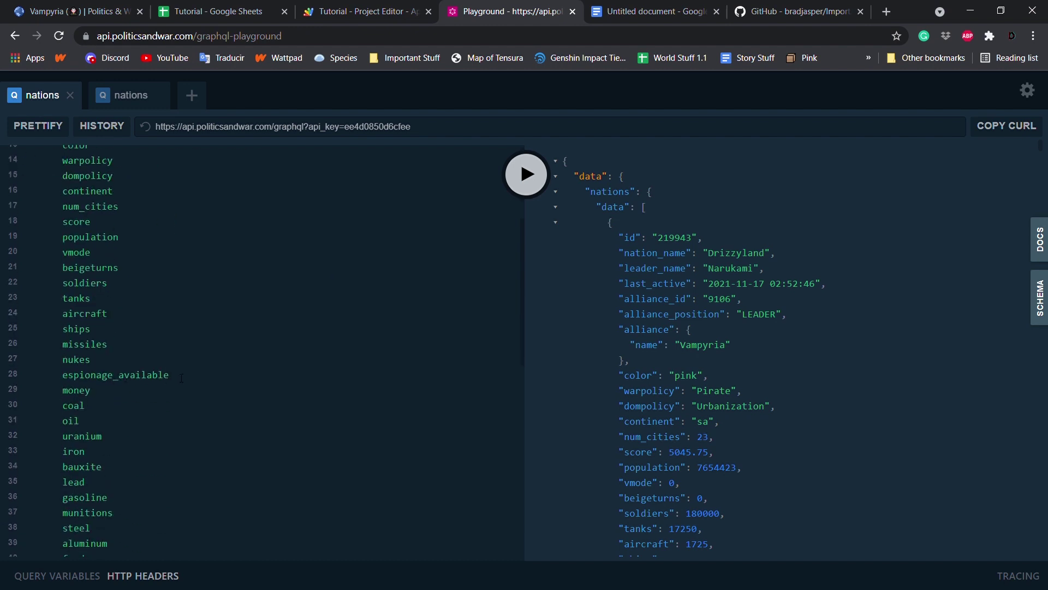
pyautogui.click(183, 378)
pyautogui.press('Return')
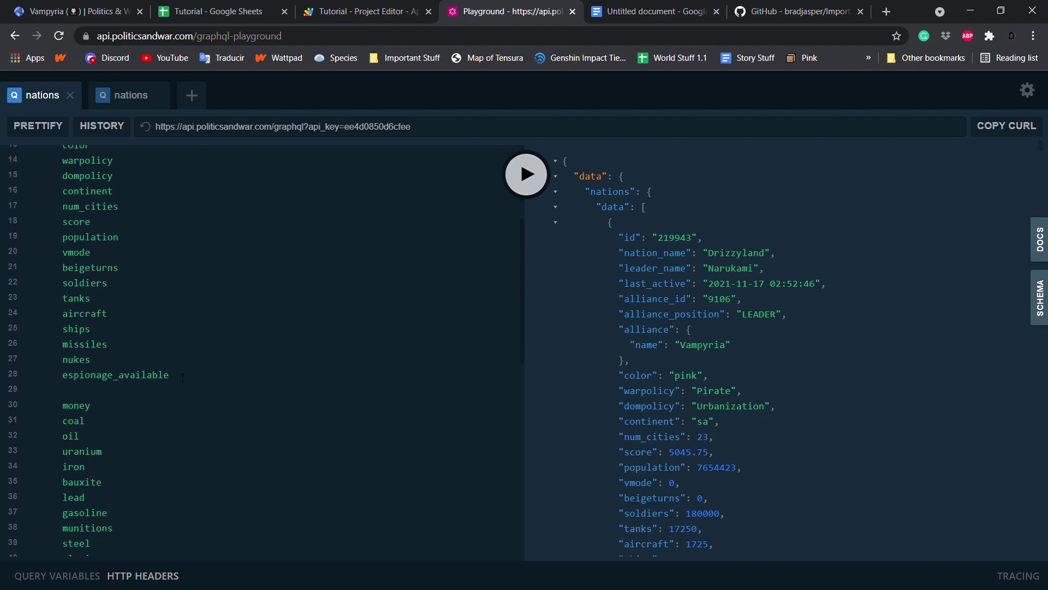
pyautogui.write('spi')
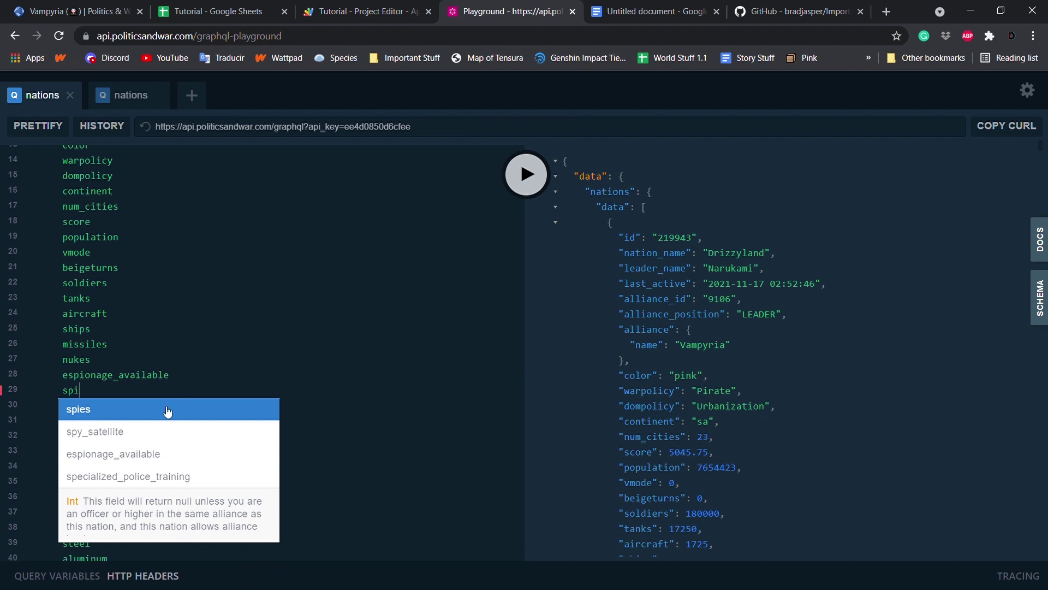
pyautogui.click(169, 411)
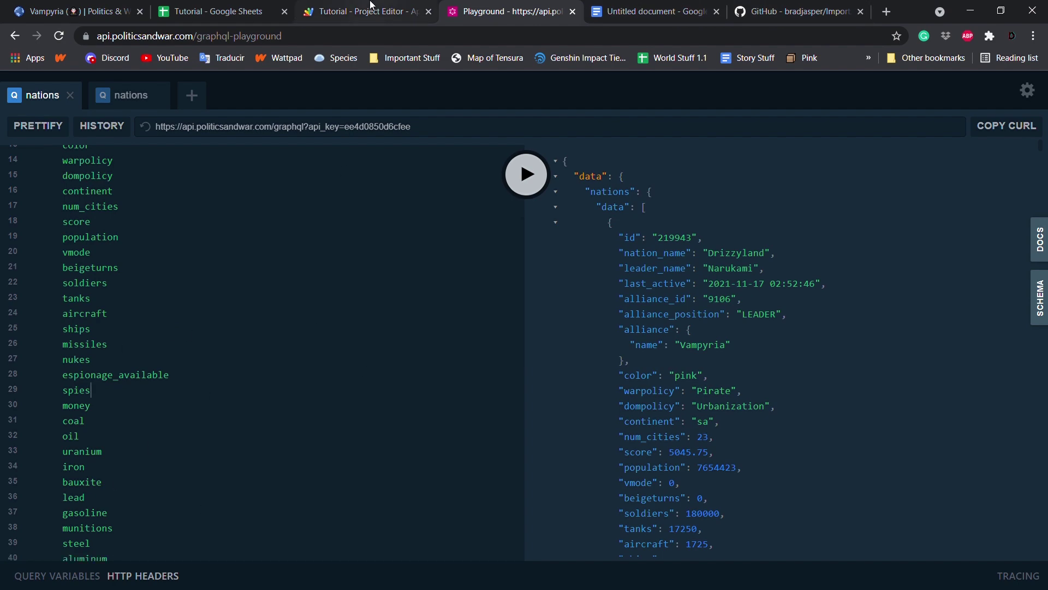
pyautogui.click(365, 24)
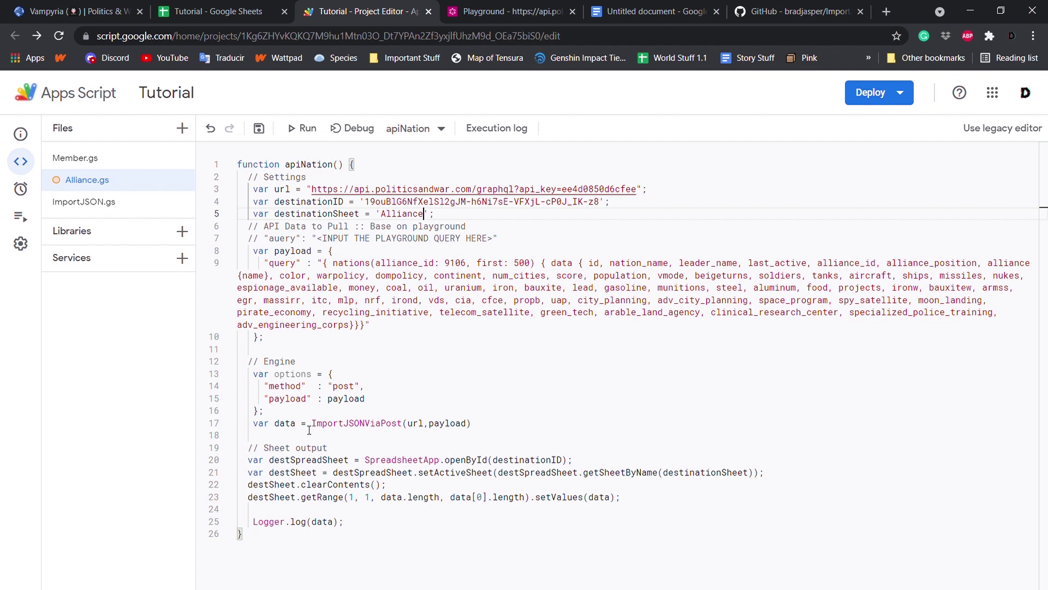
pyautogui.click(353, 291)
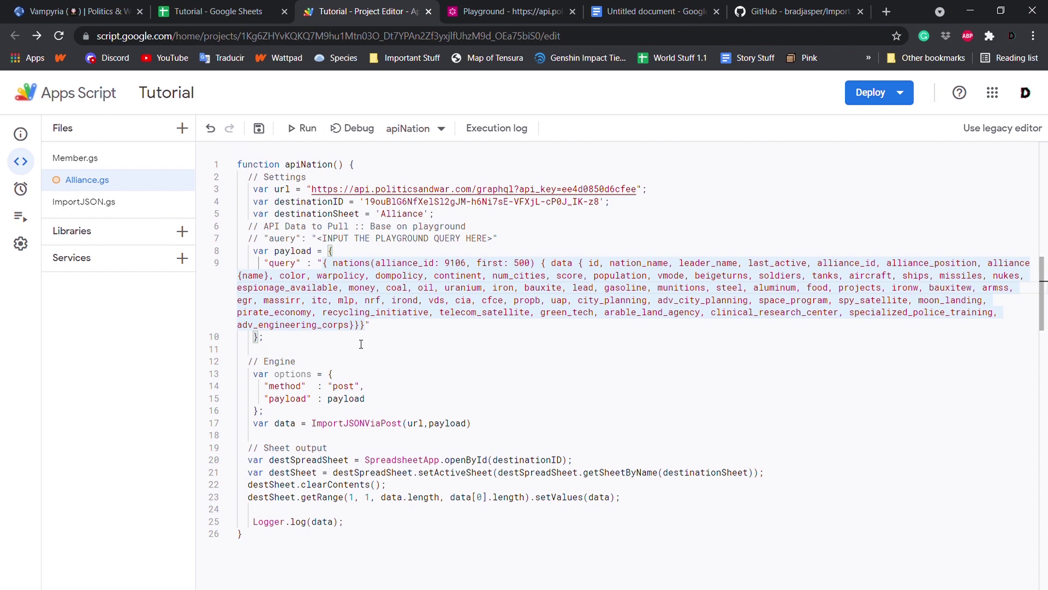
pyautogui.click(505, 11)
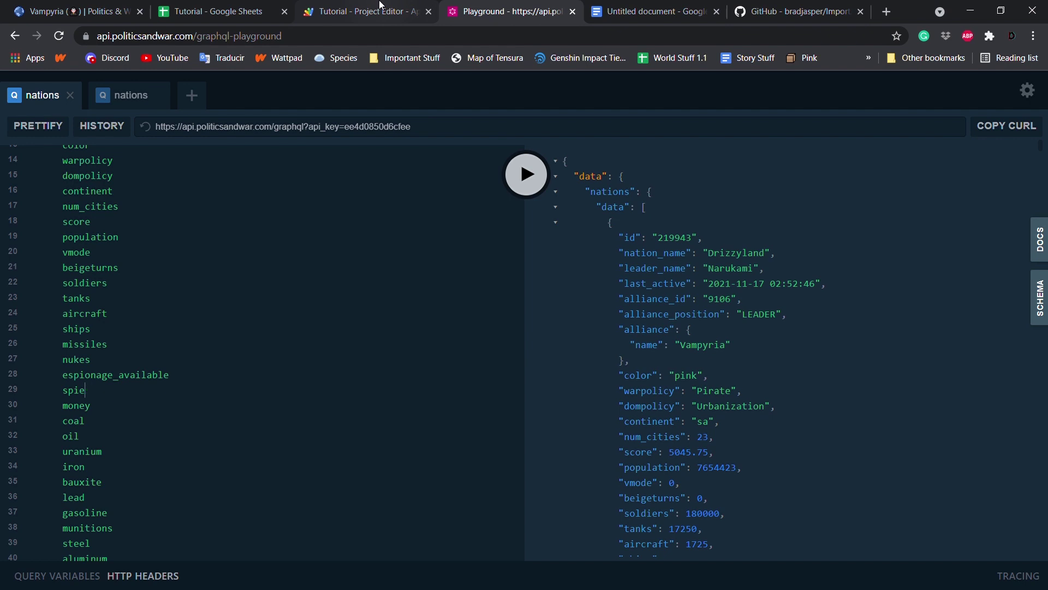
pyautogui.press('BackSpace')
pyautogui.write('pi')
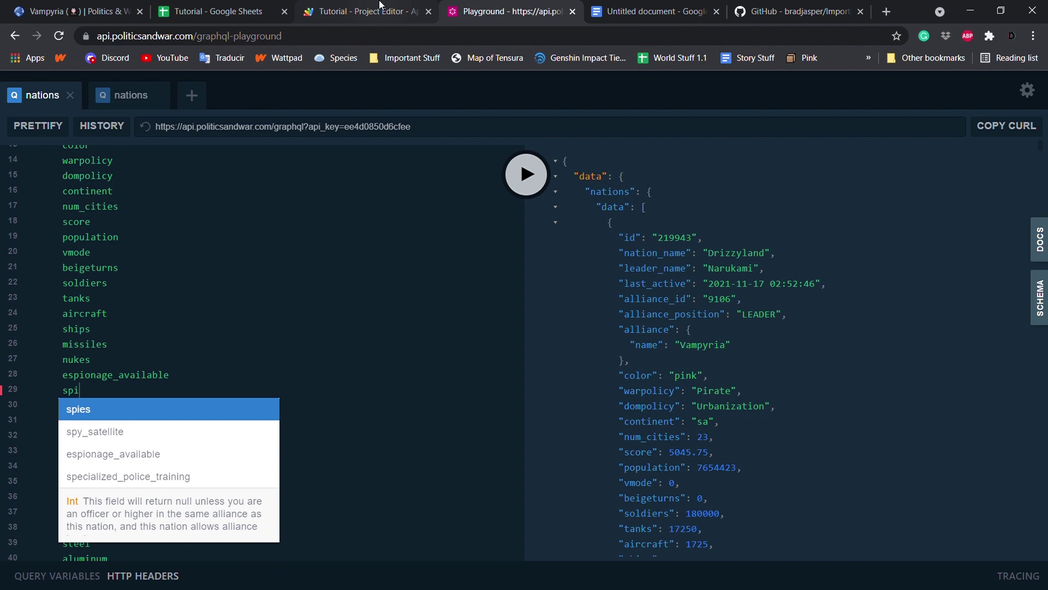
pyautogui.press('Return')
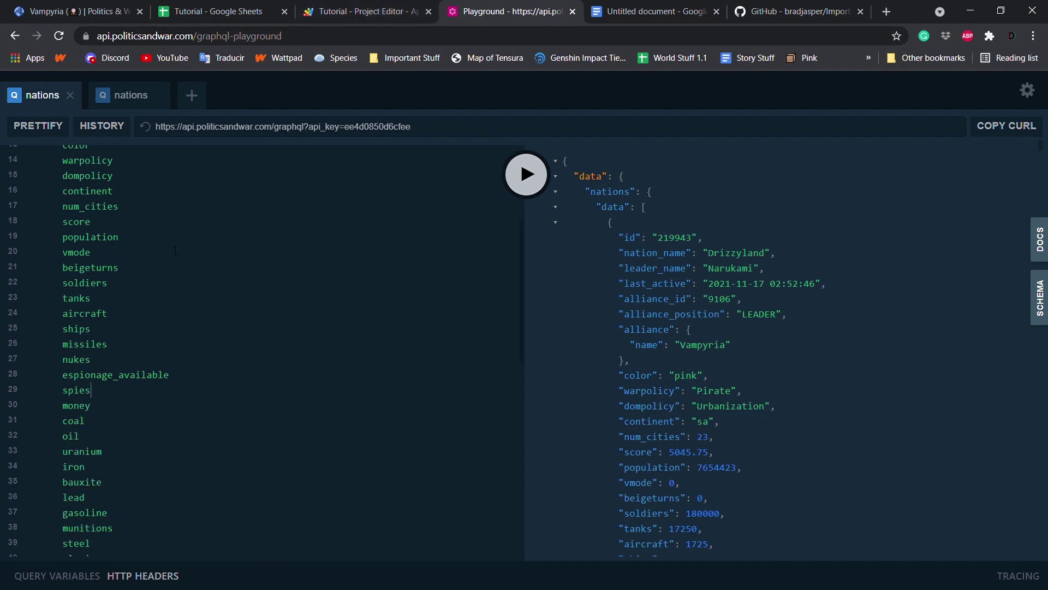
pyautogui.press('BackSpace')
pyautogui.press('BackSpace')
pyautogui.write('ie')
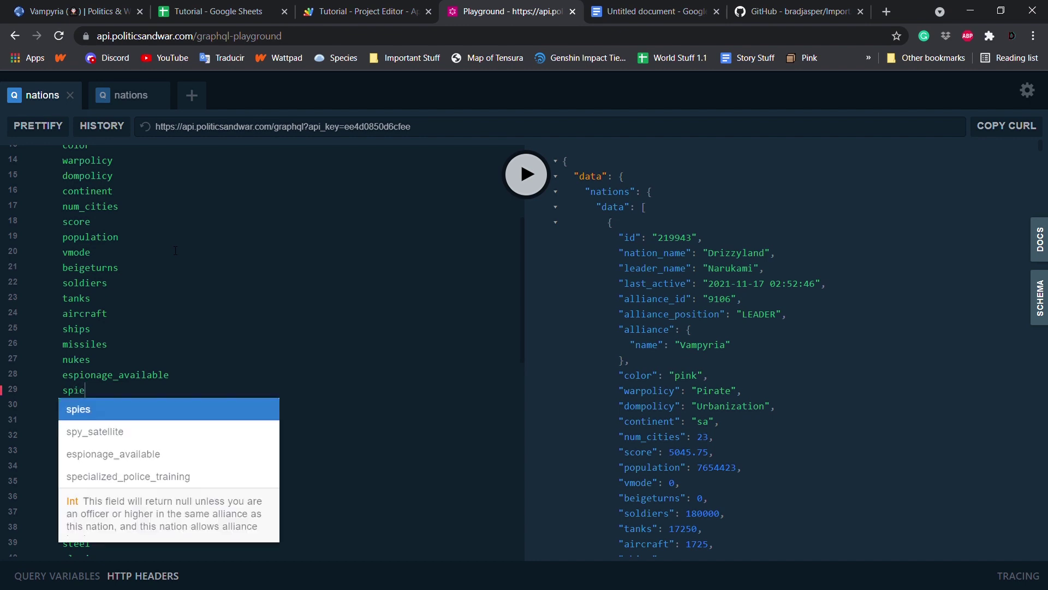
pyautogui.press('Down')
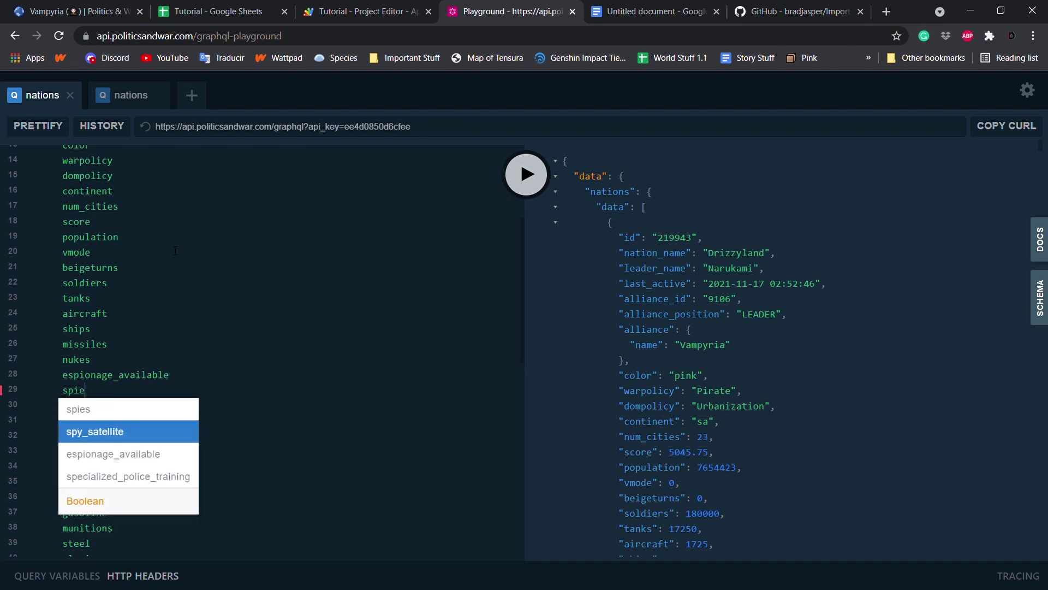
pyautogui.press('Return')
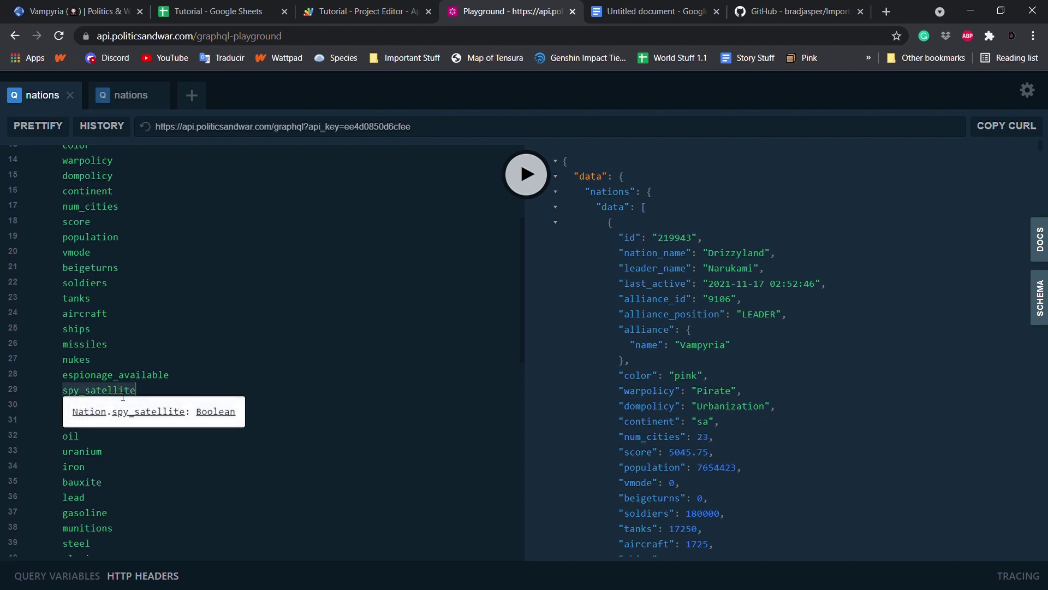
pyautogui.press('BackSpace')
pyautogui.press('BackSpace')
pyautogui.press('BackSpace')
pyautogui.press('BackSpace')
pyautogui.press('BackSpace')
pyautogui.press('BackSpace')
pyautogui.press('BackSpace')
pyautogui.press('BackSpace')
pyautogui.press('BackSpace')
pyautogui.press('BackSpace')
pyautogui.press('BackSpace')
pyautogui.write('ies')
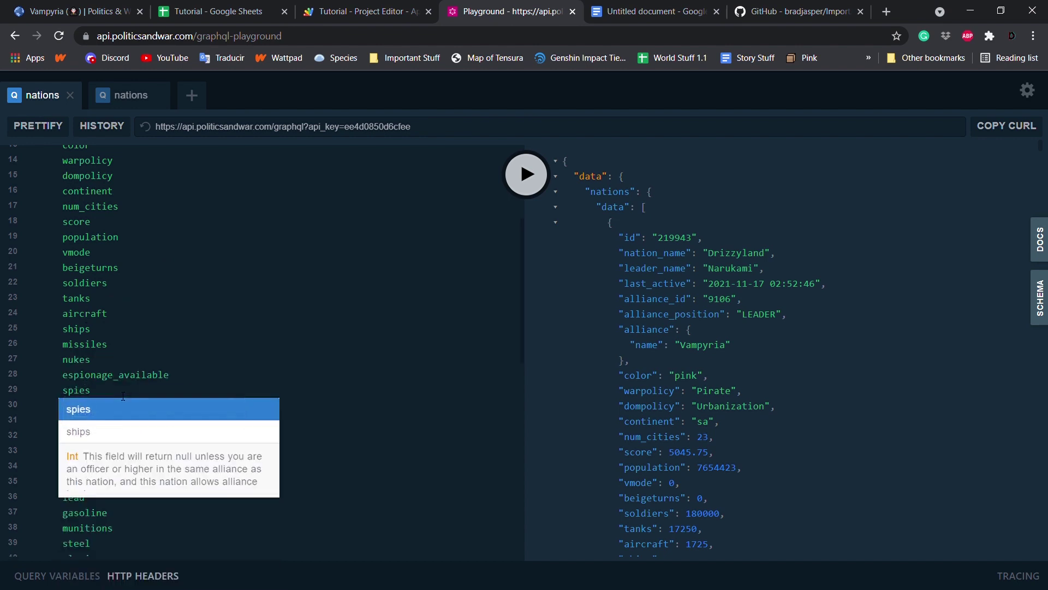
pyautogui.press('Escape')
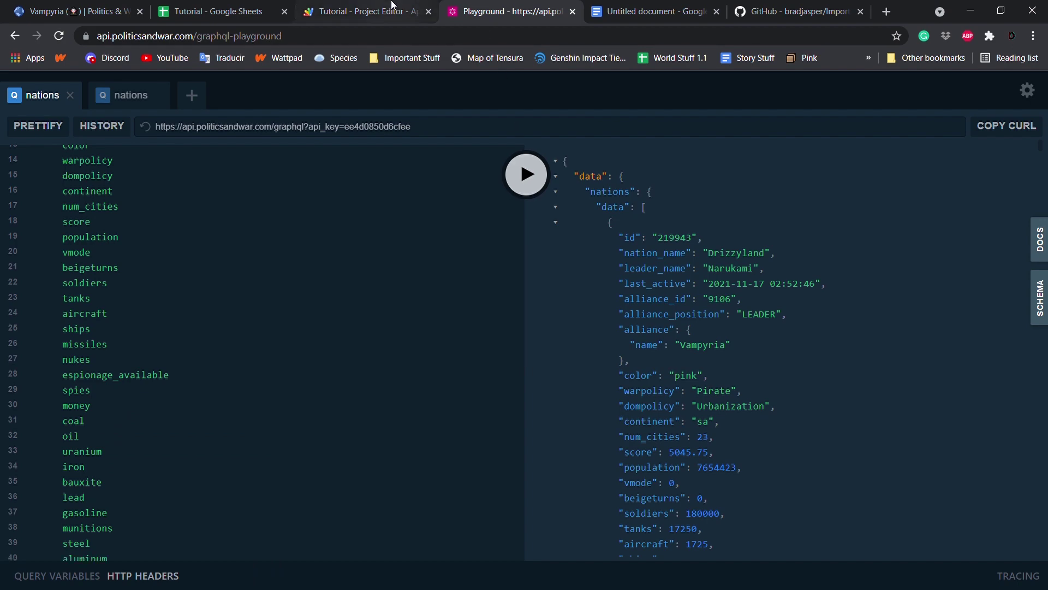
# - Insert 'spies,' before money in the Alliance.gs query and rerun apiNation
pyautogui.click(389, 5)
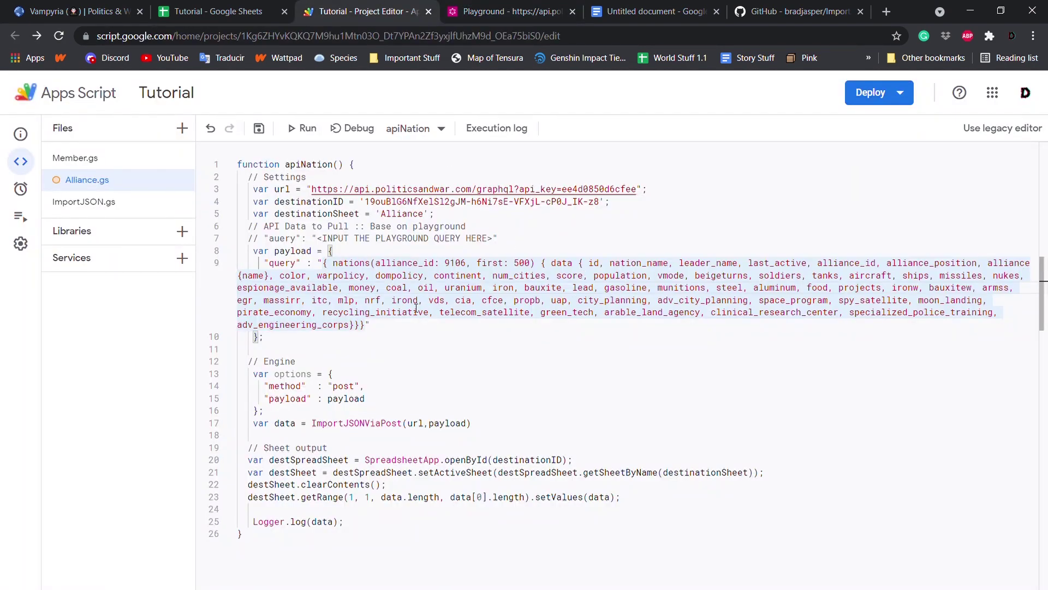
pyautogui.write('spies')
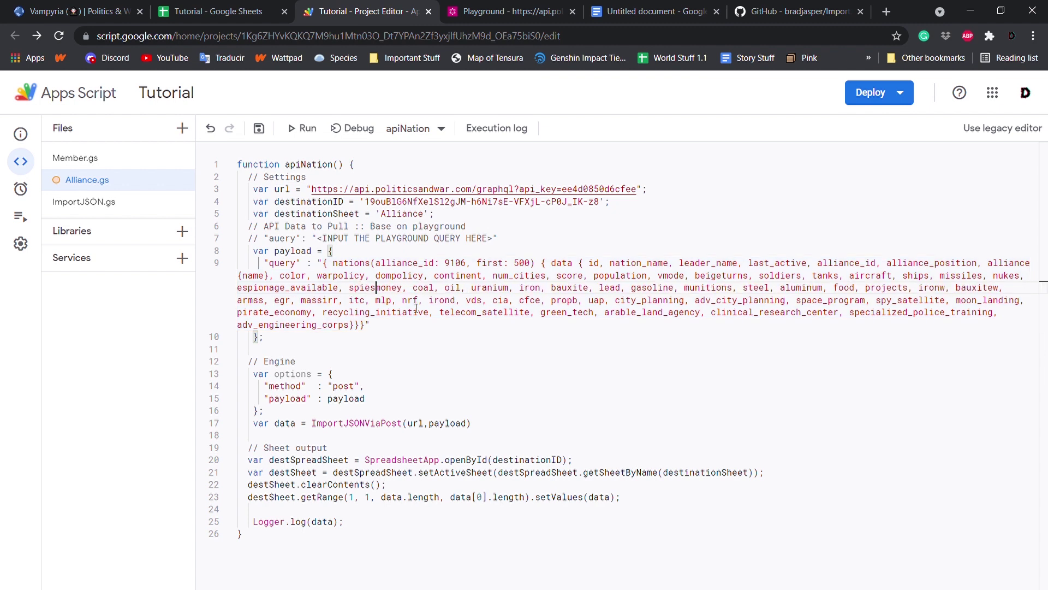
pyautogui.write(',')
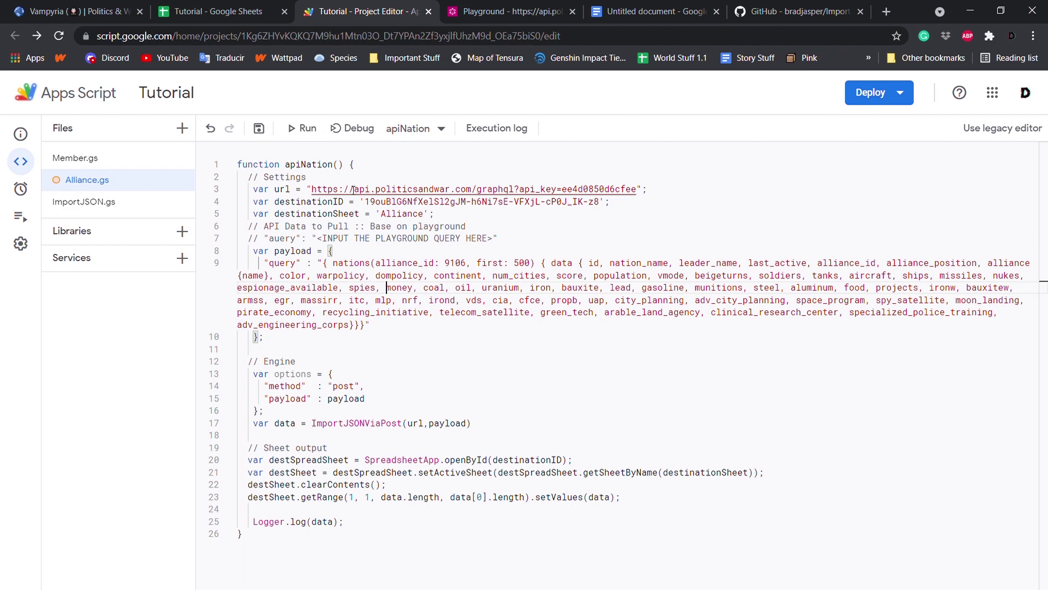
pyautogui.click(304, 128)
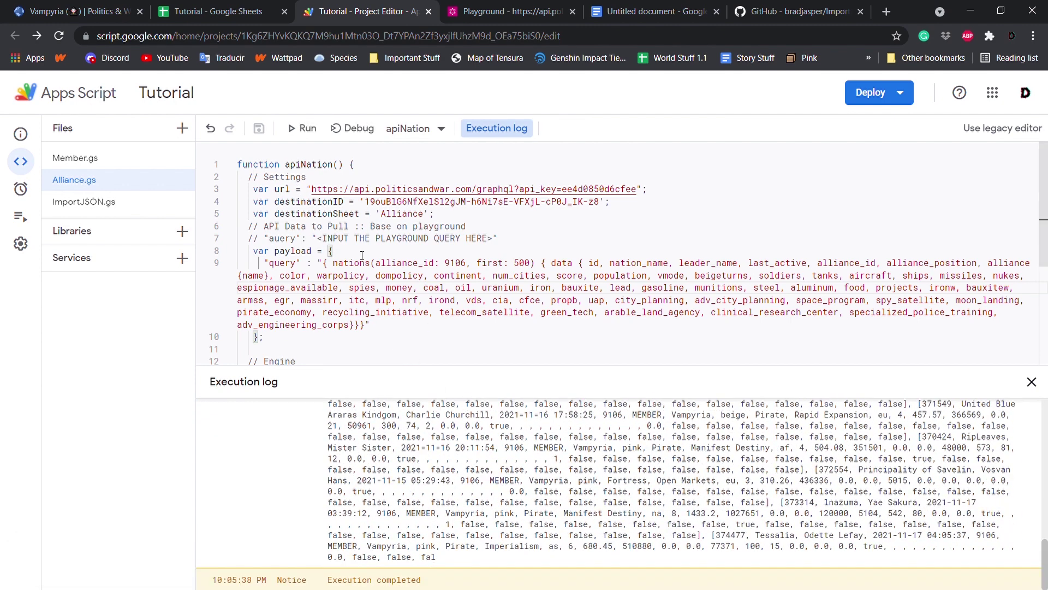
pyautogui.click(219, 10)
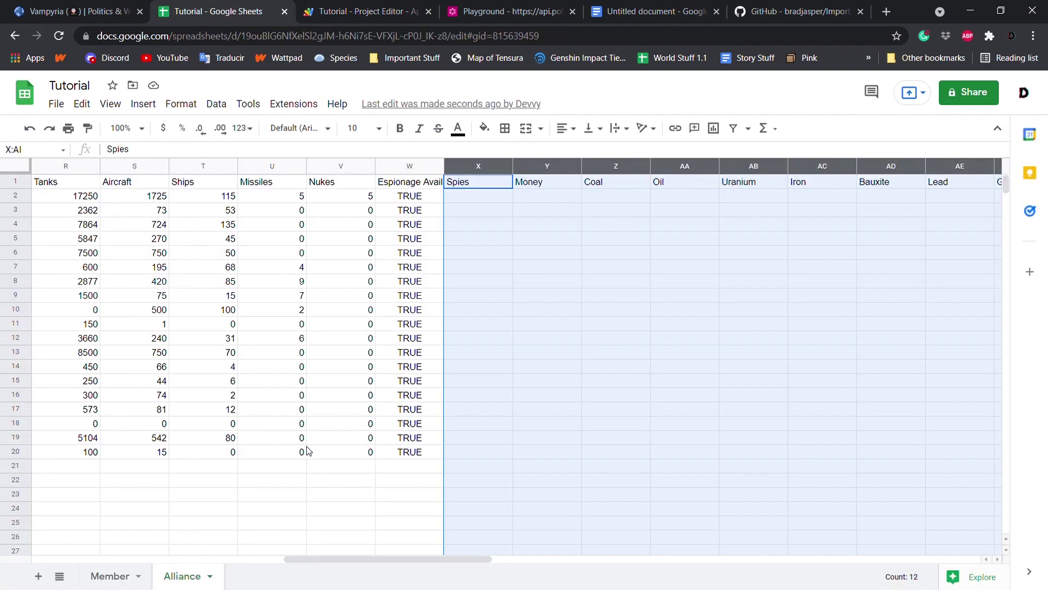
# - Check that the Spies column under header X1 is still empty before viewing the Vampyria alliance page
pyautogui.click(304, 450)
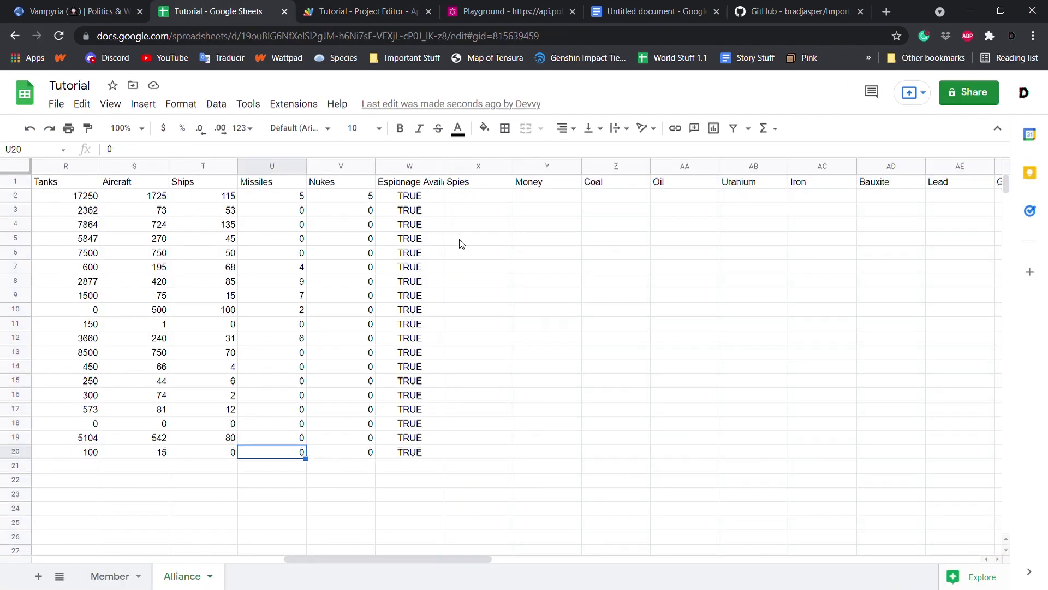
pyautogui.click(473, 187)
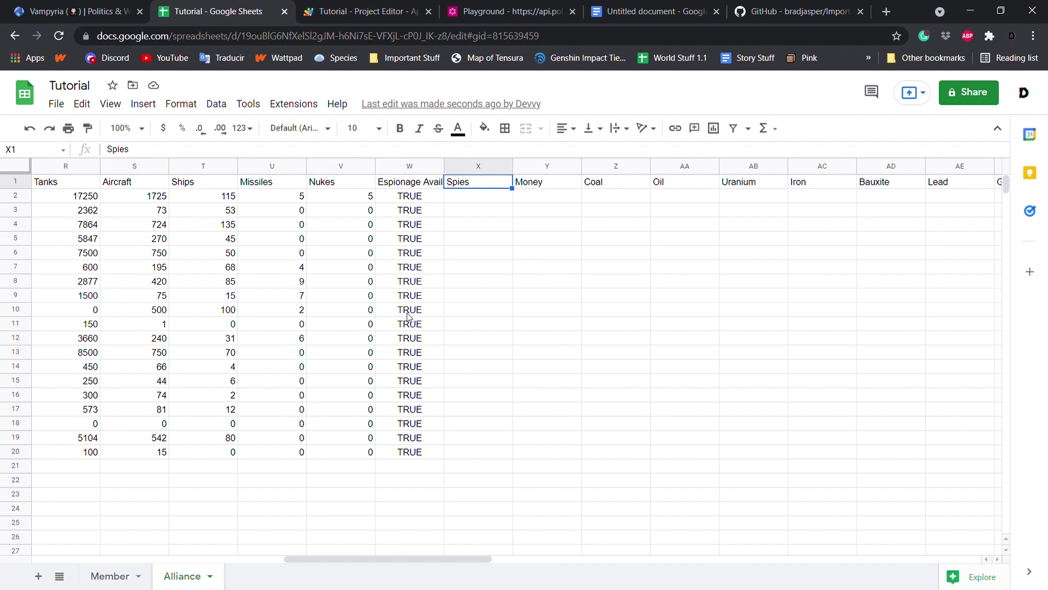
pyautogui.click(115, 4)
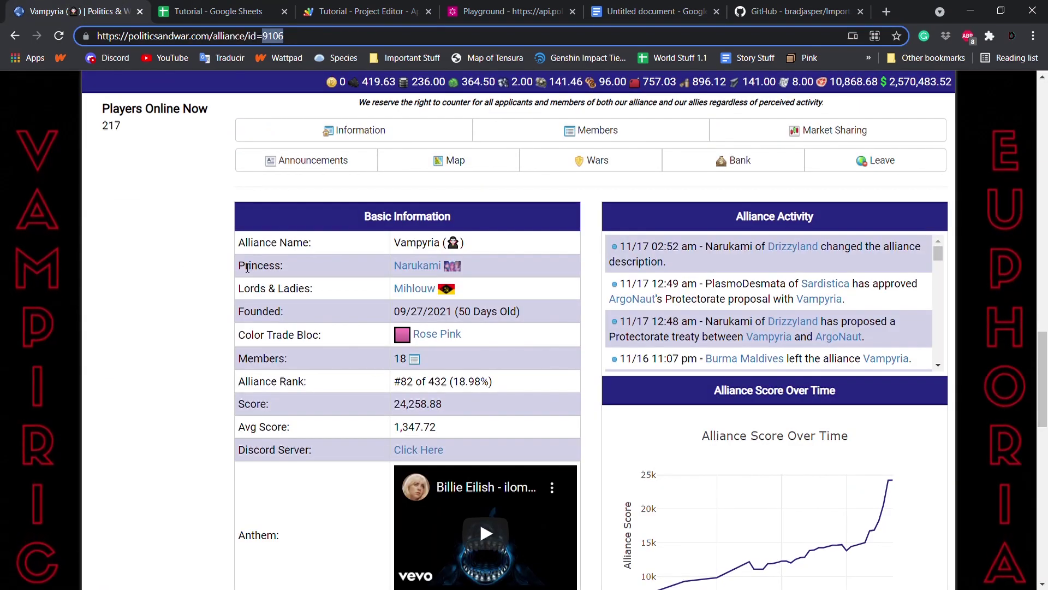
# - Open the Lords & Ladies member's nation page and find Spies listed as Unknown under Military
pyautogui.moveTo(240, 267); pyautogui.dragTo(314, 295)
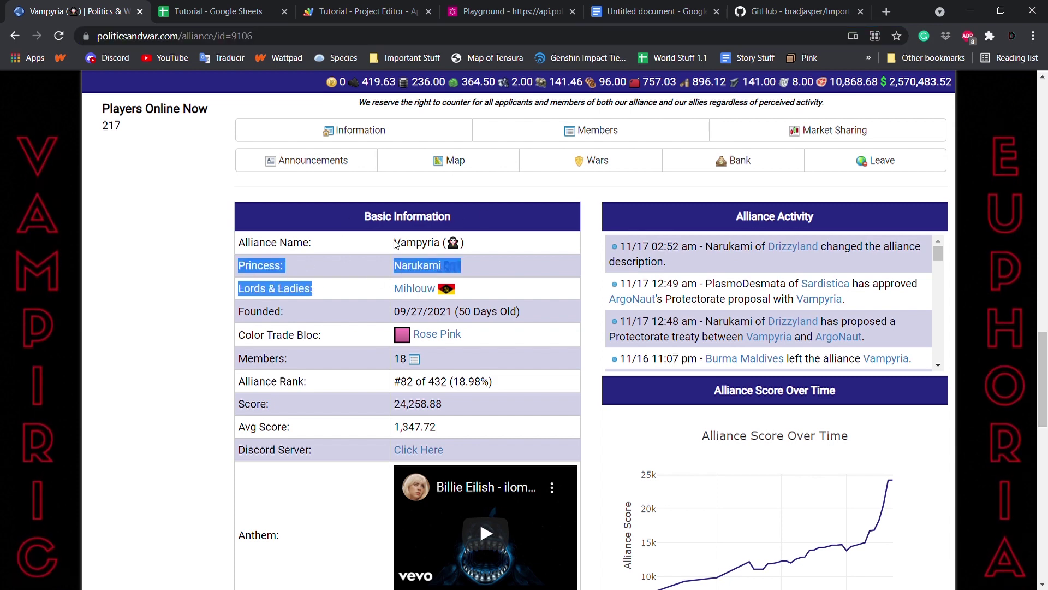
pyautogui.click(370, 240)
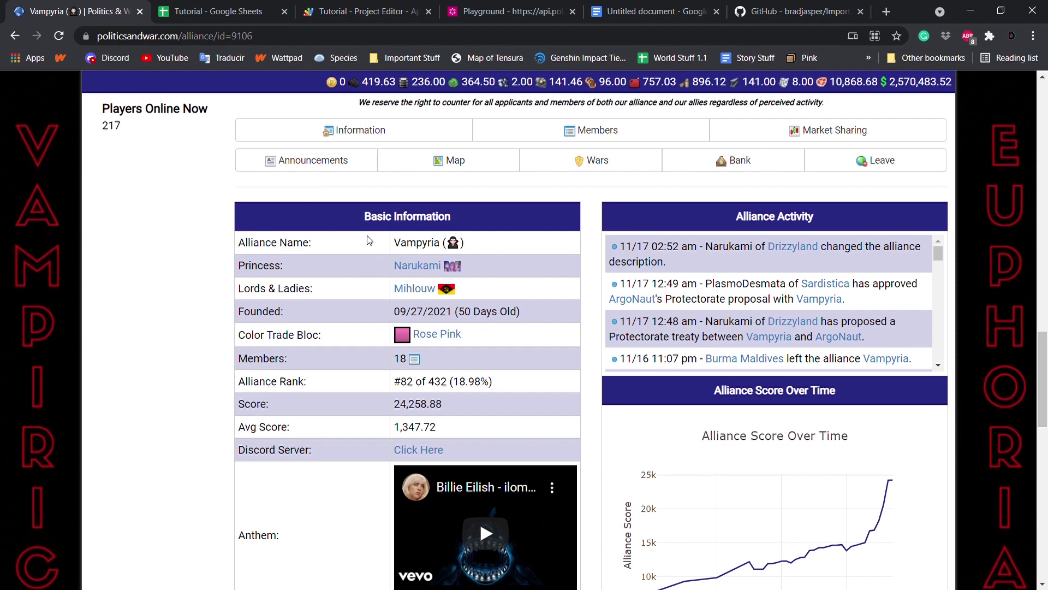
pyautogui.click(418, 288)
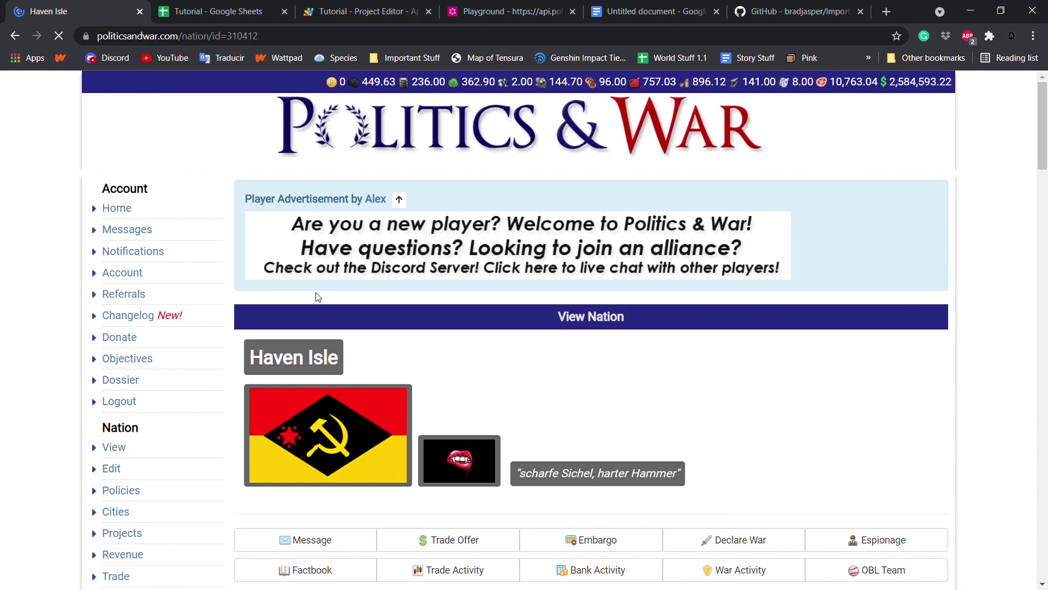
pyautogui.scroll(-10, 317, 295)
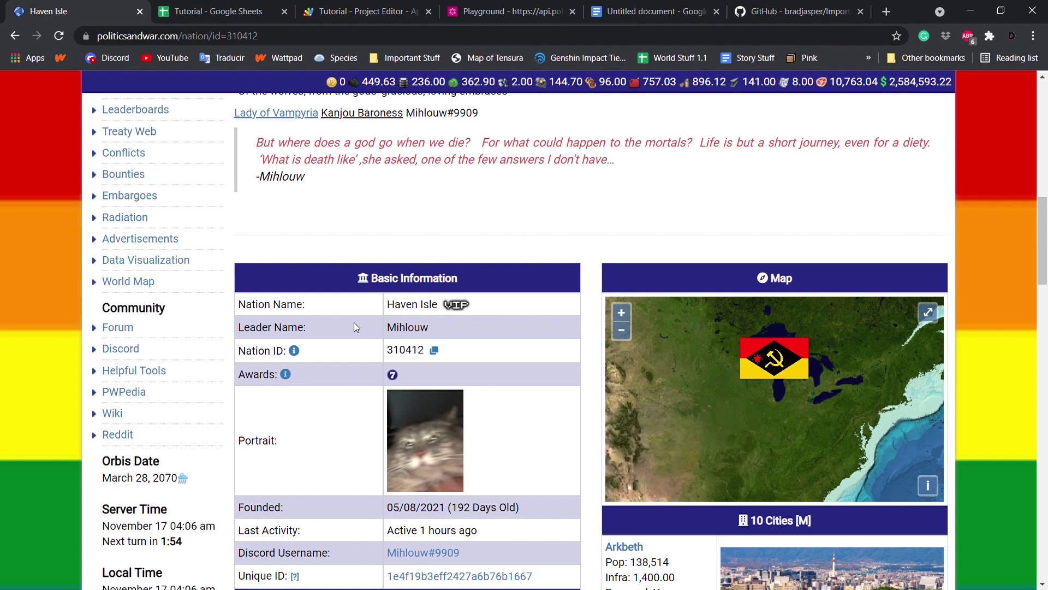
pyautogui.scroll(-3, 349, 320)
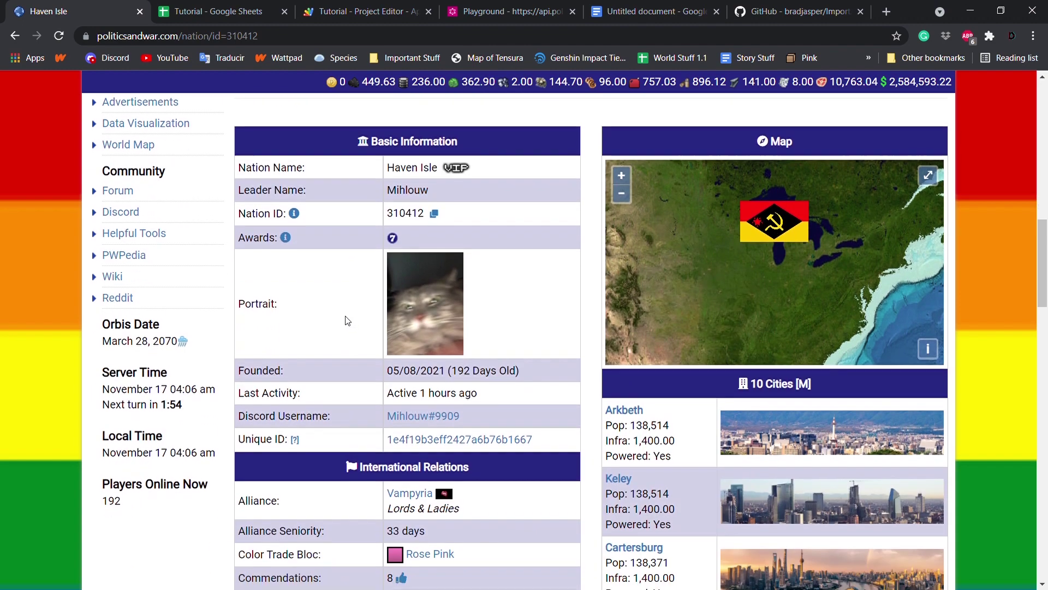
pyautogui.scroll(-7, 323, 226)
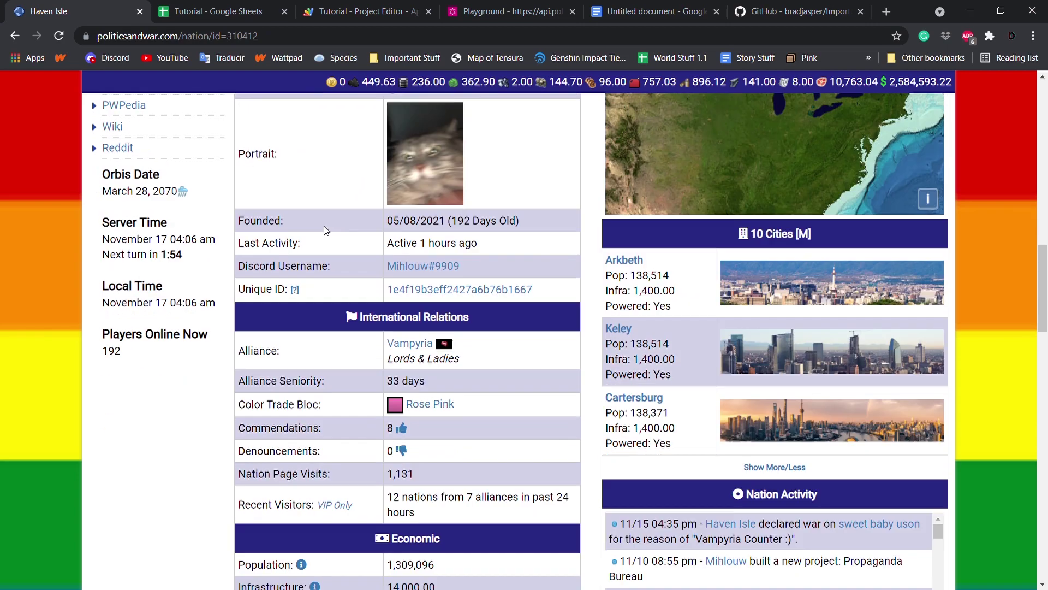
pyautogui.scroll(-17, 331, 225)
pyautogui.scroll(2, 374, 380)
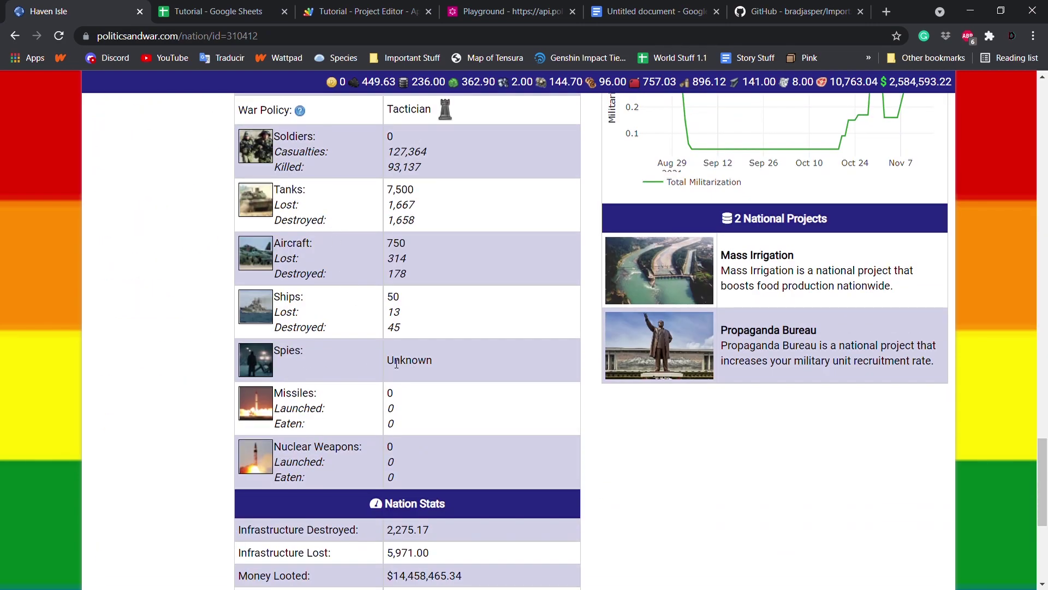
pyautogui.moveTo(387, 362); pyautogui.dragTo(436, 365)
# - Return via the Vampyria alliance page to the Alliance sheet
pyautogui.scroll(20, 386, 368)
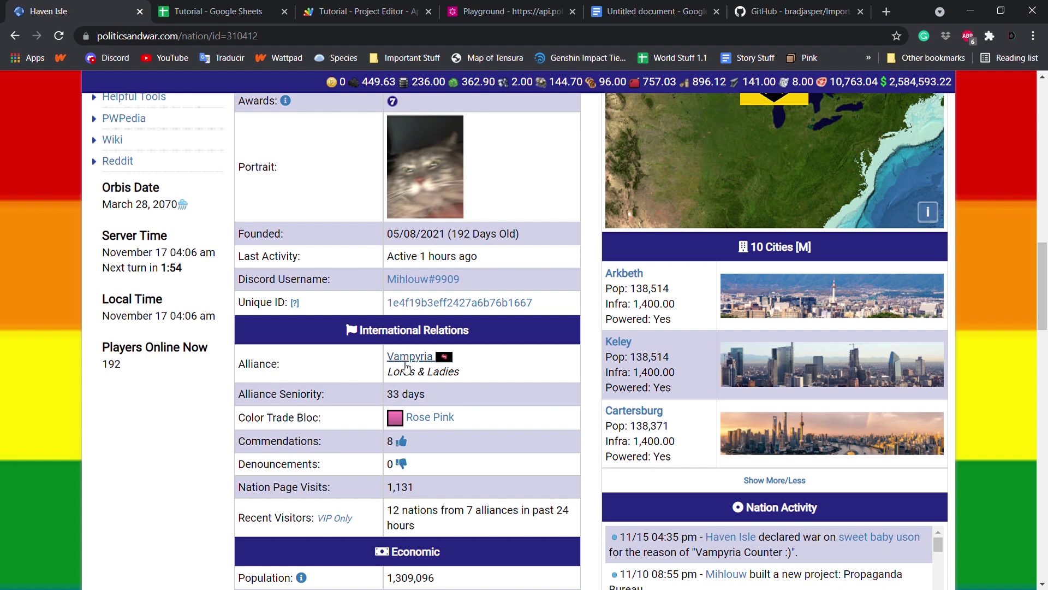
pyautogui.scroll(1, 350, 249)
pyautogui.scroll(1, 350, 250)
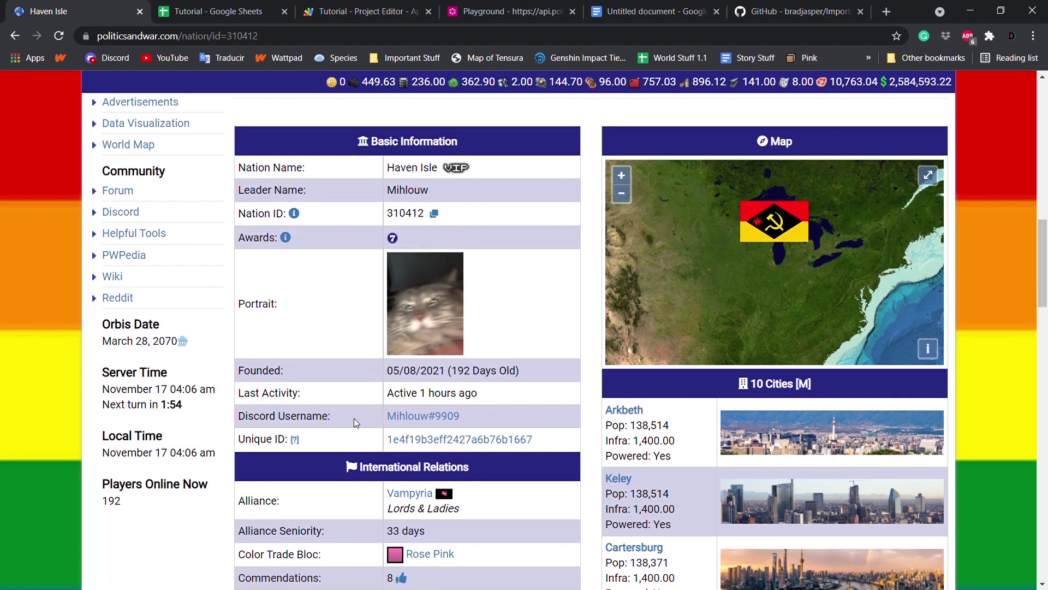
pyautogui.click(412, 495)
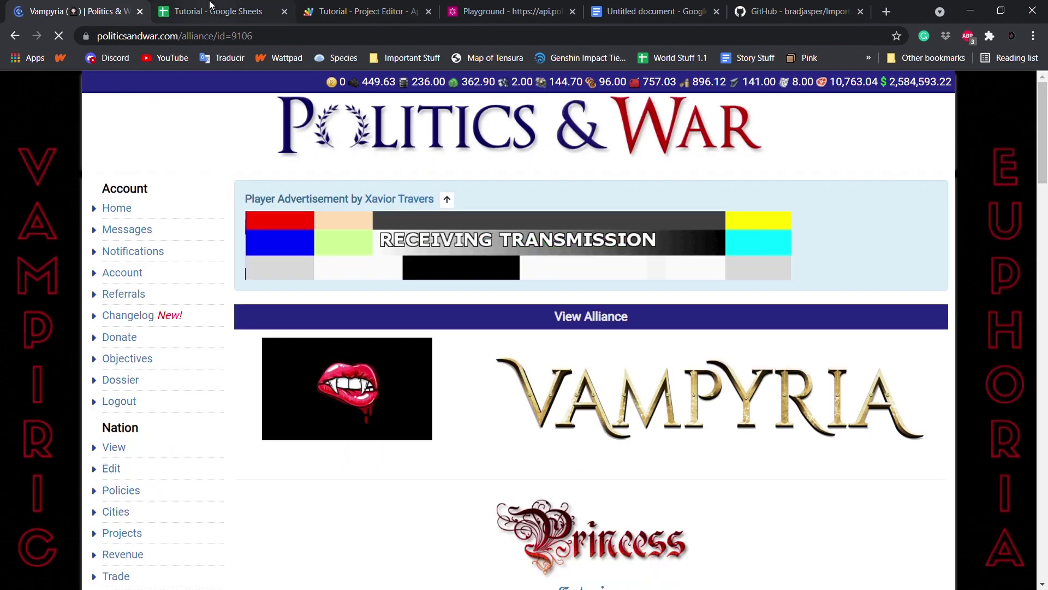
pyautogui.click(230, 12)
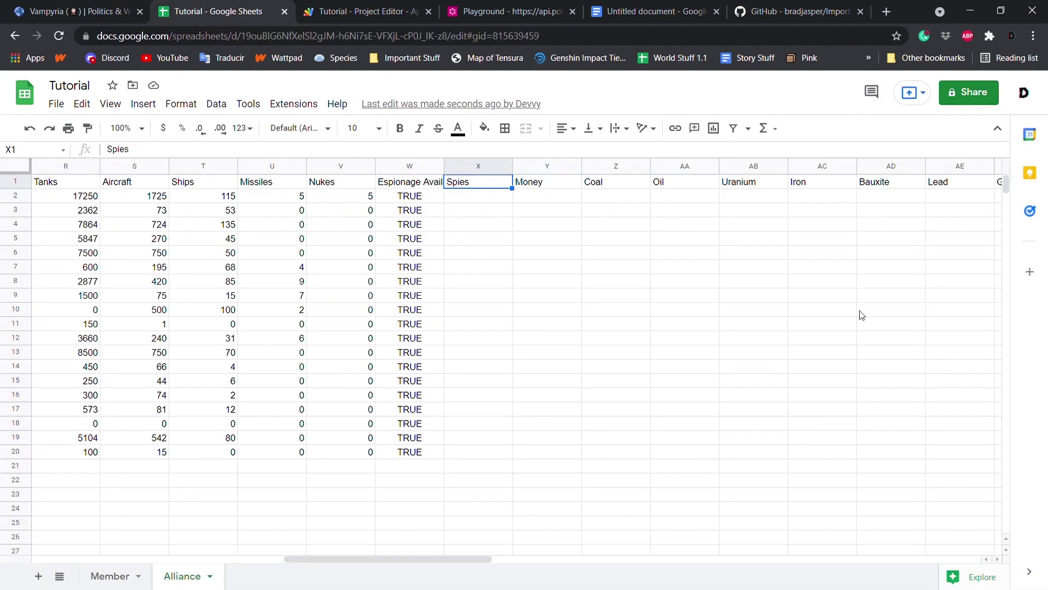
# - Scroll across the Alliance sheet's blank resource columns, then bring up the Tutorial Apps Script project
pyautogui.moveTo(401, 555); pyautogui.dragTo(449, 524)
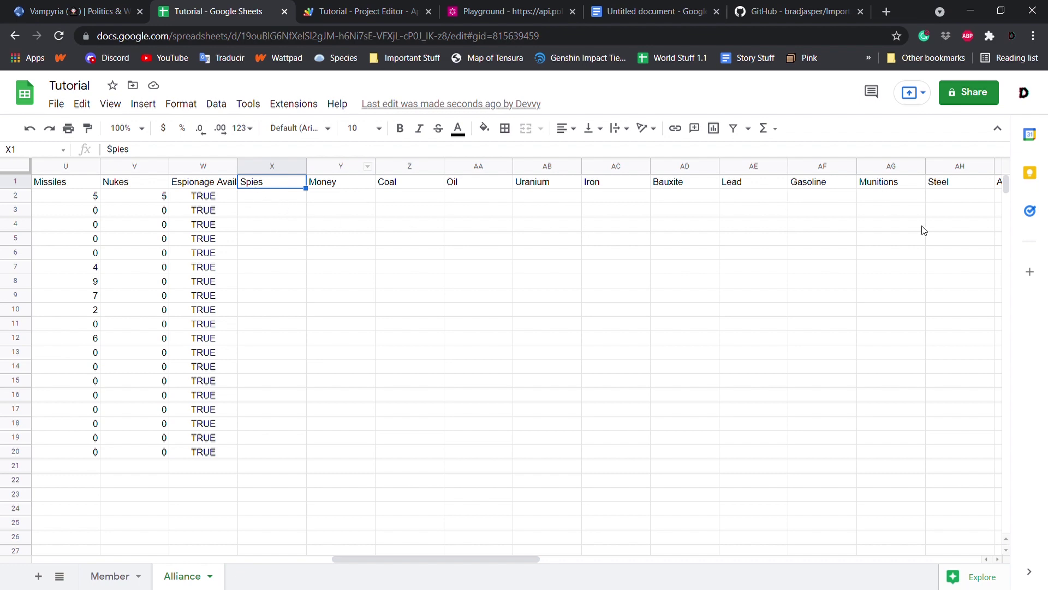
pyautogui.moveTo(474, 557); pyautogui.dragTo(169, 509)
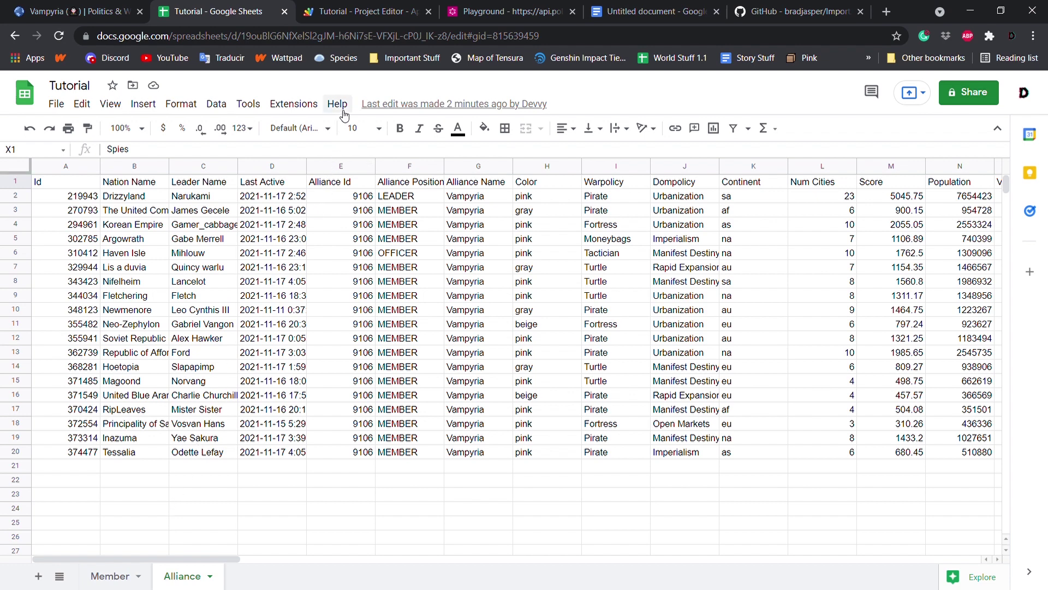
pyautogui.moveTo(145, 559); pyautogui.dragTo(524, 559)
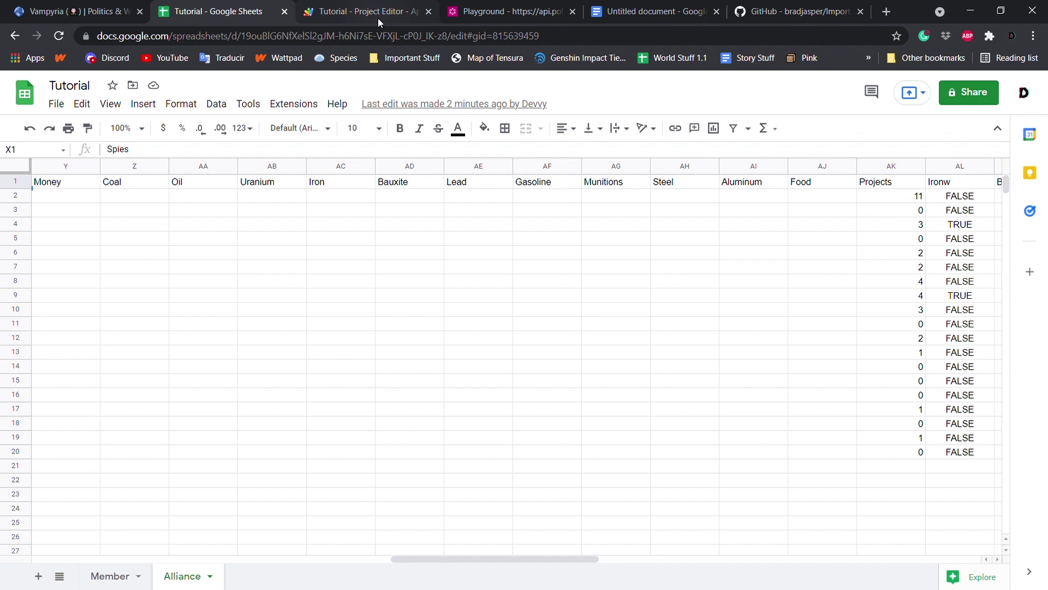
pyautogui.click(378, 17)
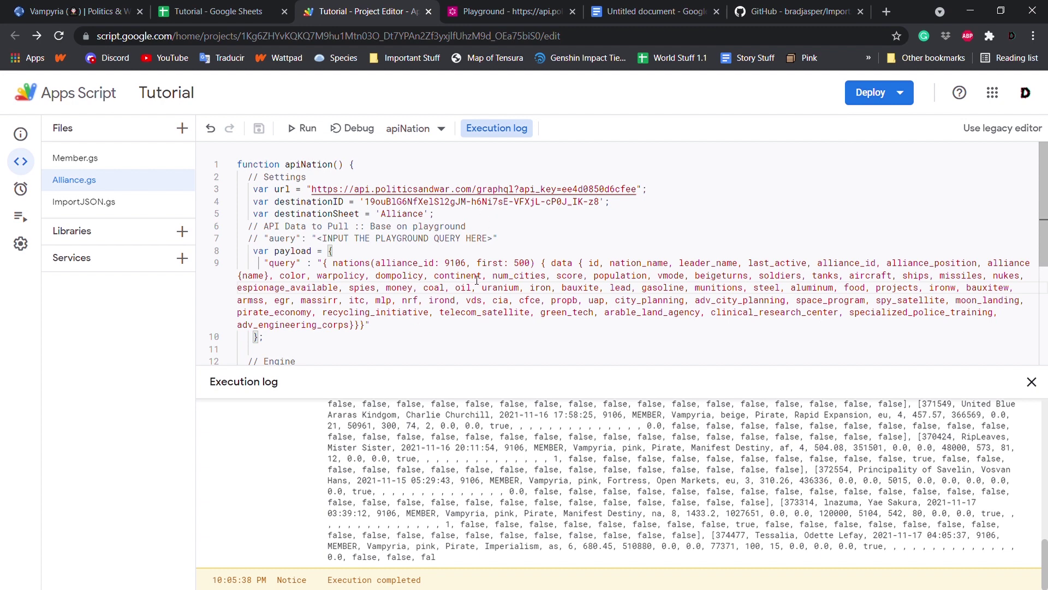
# - Highlight the api_key value in line 3's request URL, then return to the Alliance sheet
pyautogui.click(186, 10)
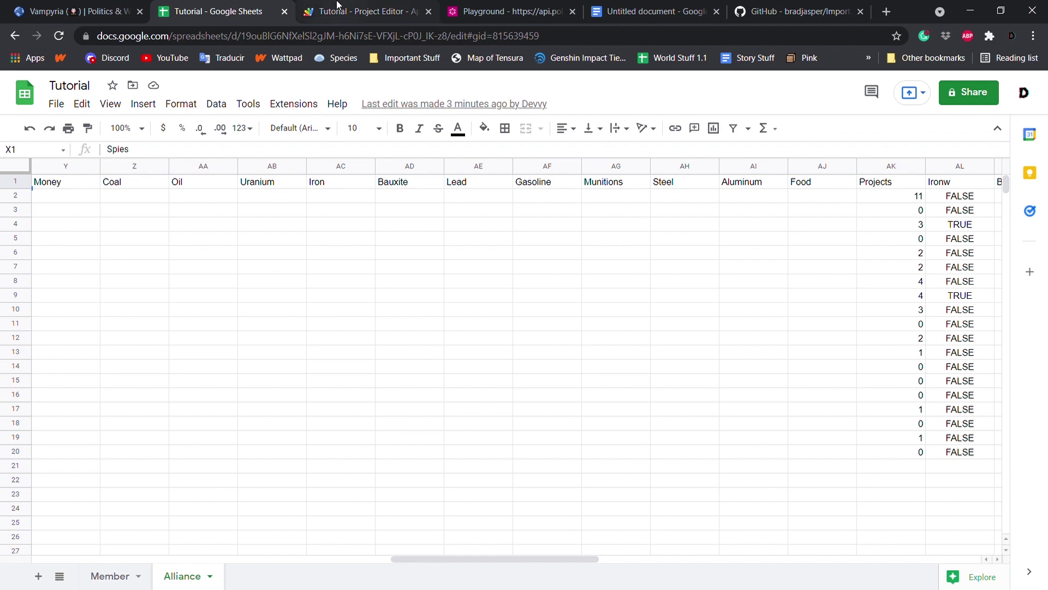
pyautogui.click(87, 11)
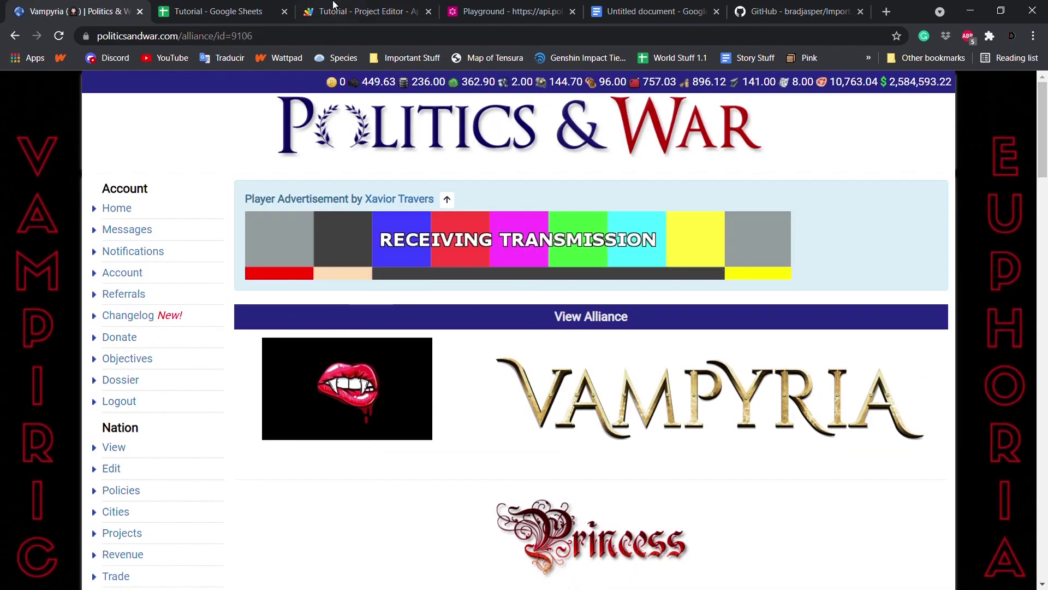
pyautogui.click(360, 11)
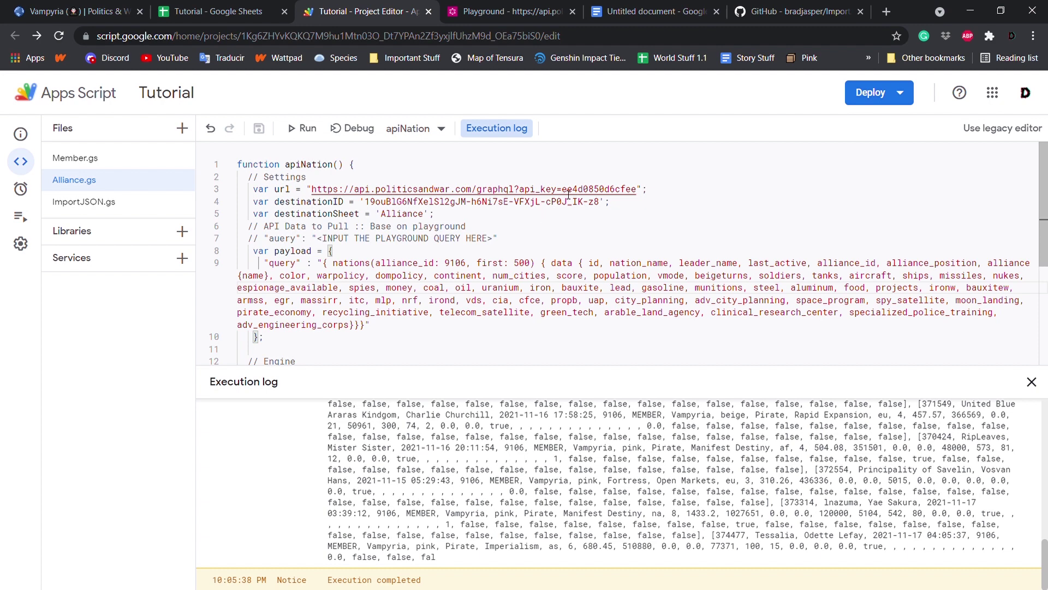
pyautogui.moveTo(563, 191); pyautogui.dragTo(640, 199)
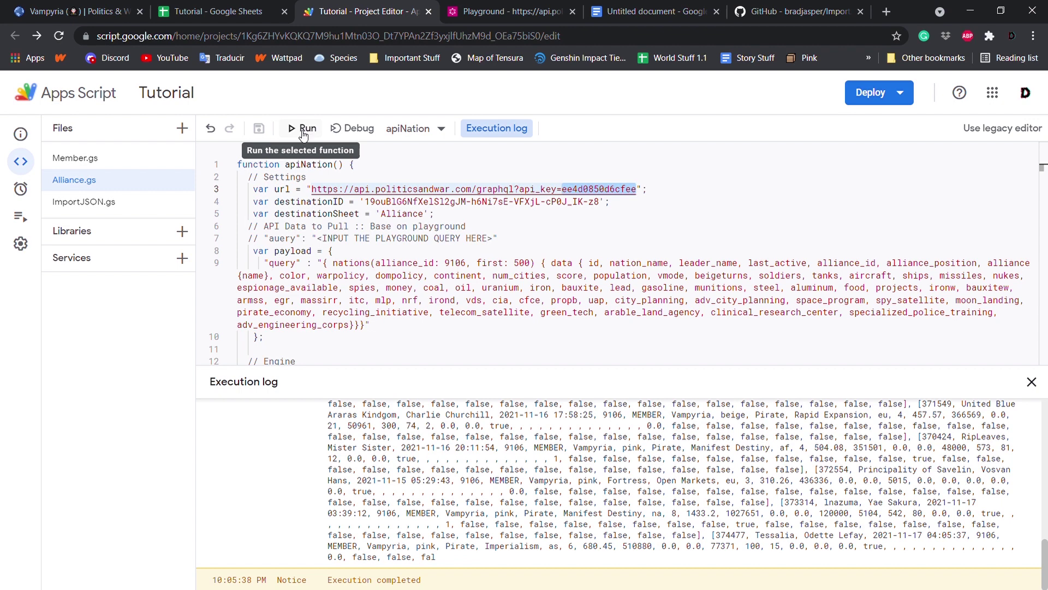
pyautogui.click(263, 7)
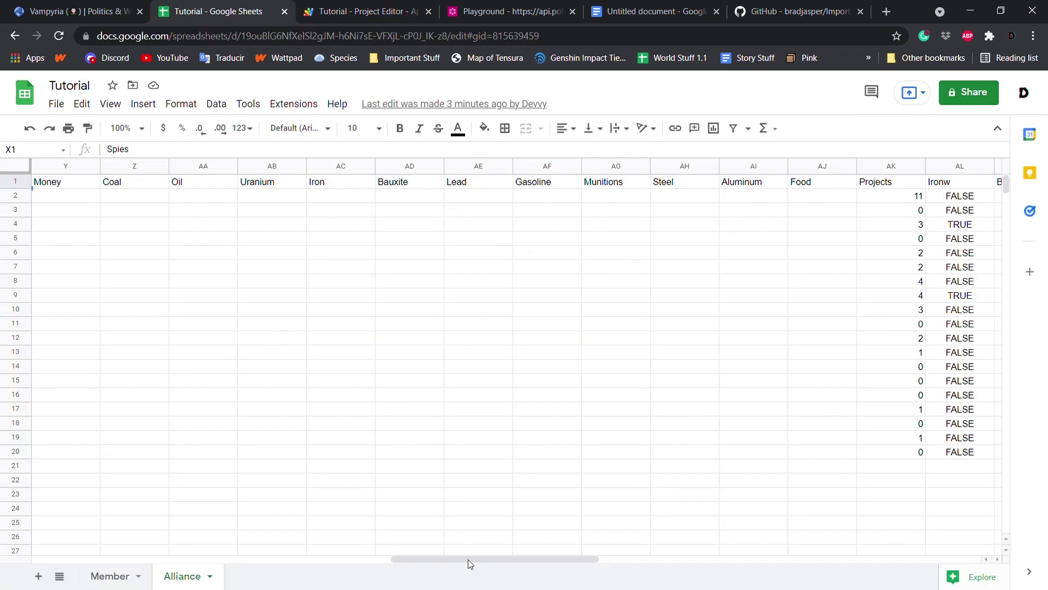
# - Scroll through the Alliance sheet and inspect leader names in C6 and C2, then view Vampyria's page
pyautogui.moveTo(466, 559); pyautogui.dragTo(435, 544)
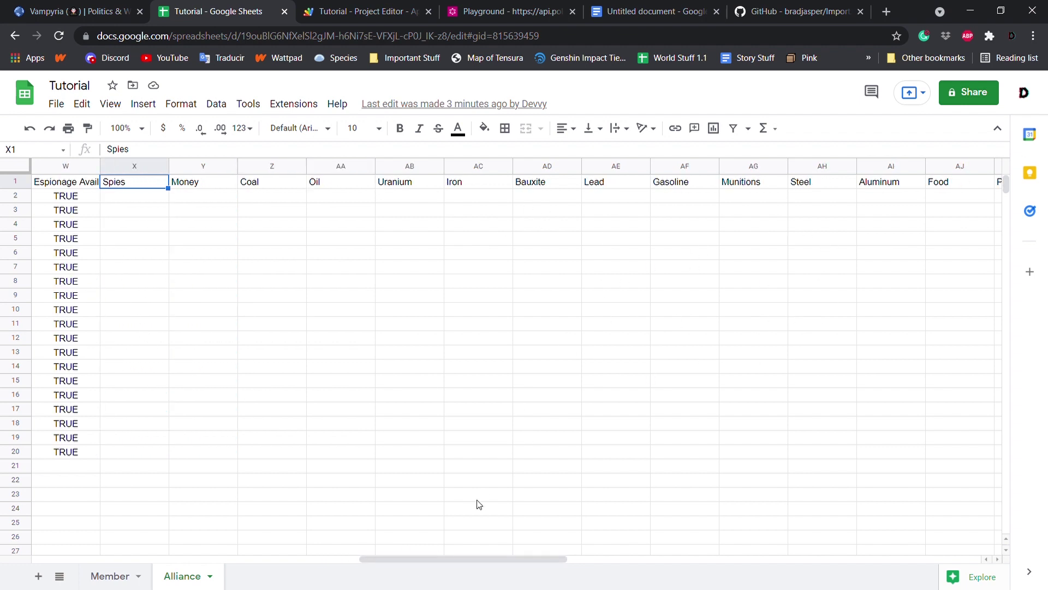
pyautogui.moveTo(477, 562); pyautogui.dragTo(243, 546)
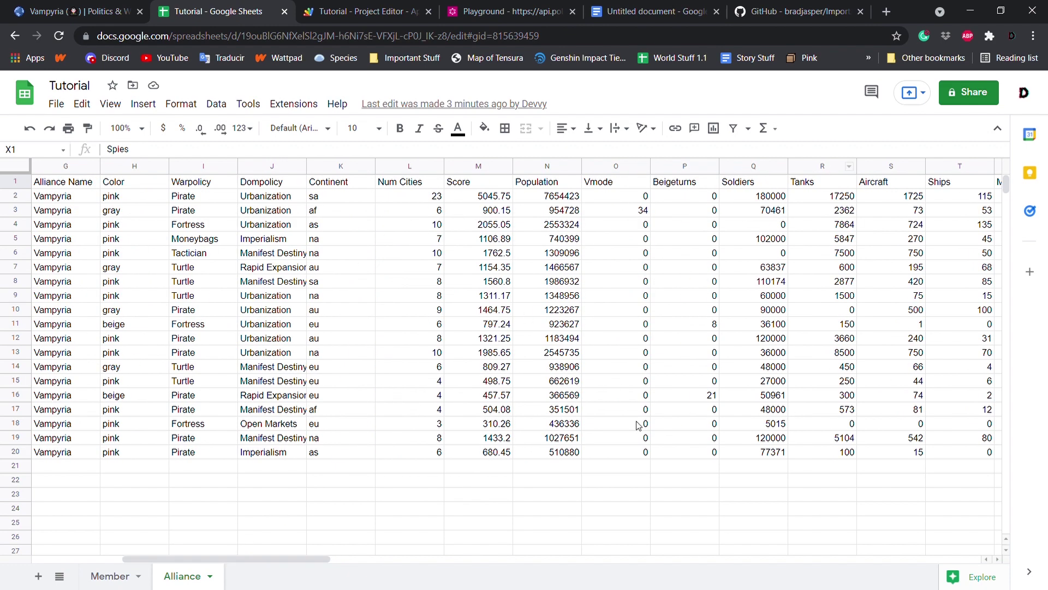
pyautogui.moveTo(297, 556); pyautogui.dragTo(355, 555)
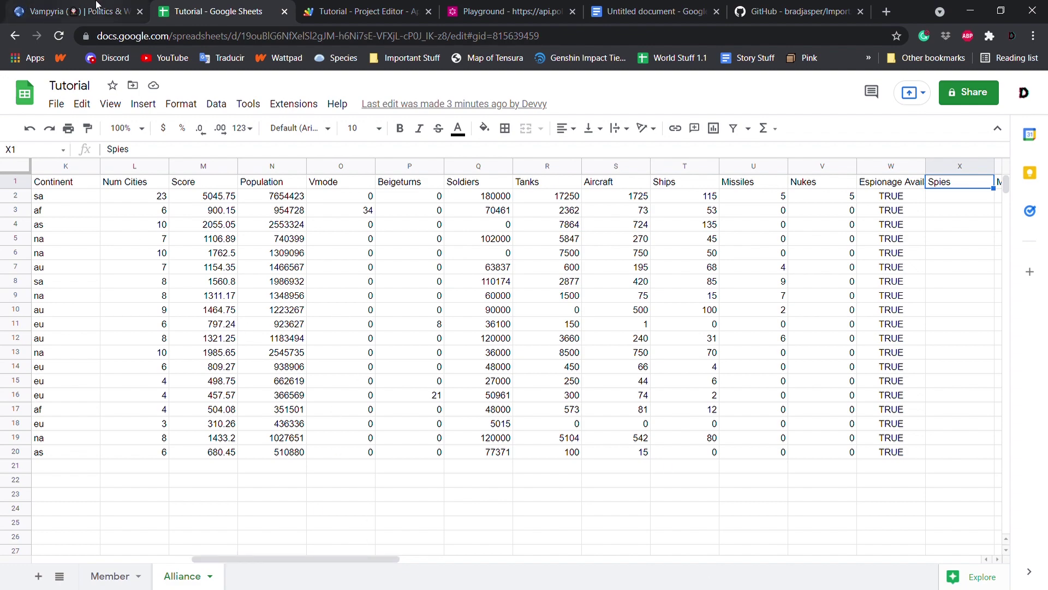
pyautogui.moveTo(329, 559); pyautogui.dragTo(170, 558)
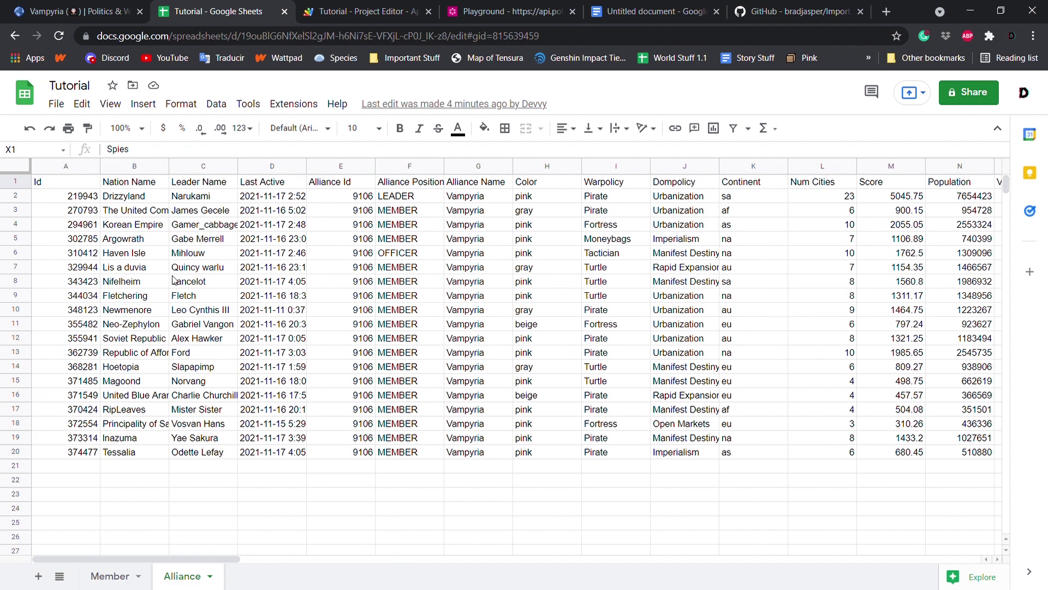
pyautogui.click(196, 257)
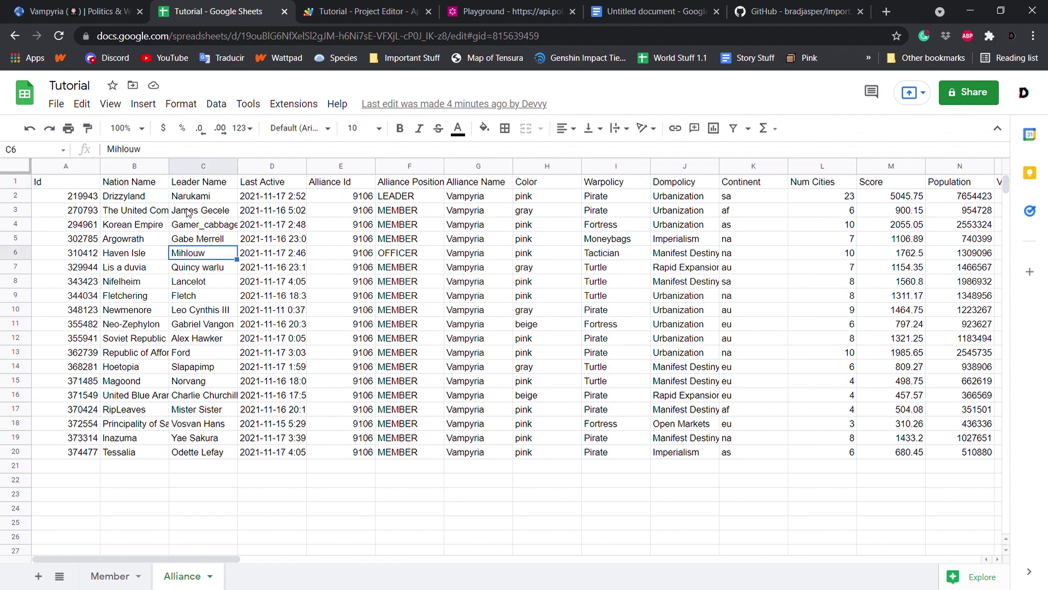
pyautogui.click(170, 199)
pyautogui.click(71, 12)
pyautogui.scroll(-15, 327, 355)
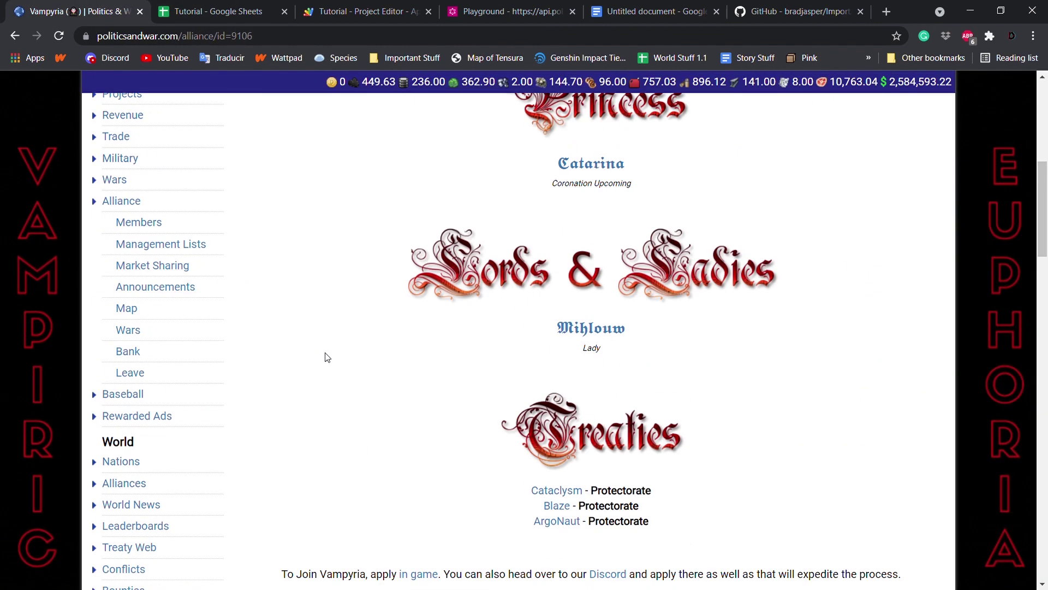
# - Open Drizzyland's nation page and compare its military stats, spies Unknown, against the Alliance sheet
pyautogui.scroll(-3, 370, 373)
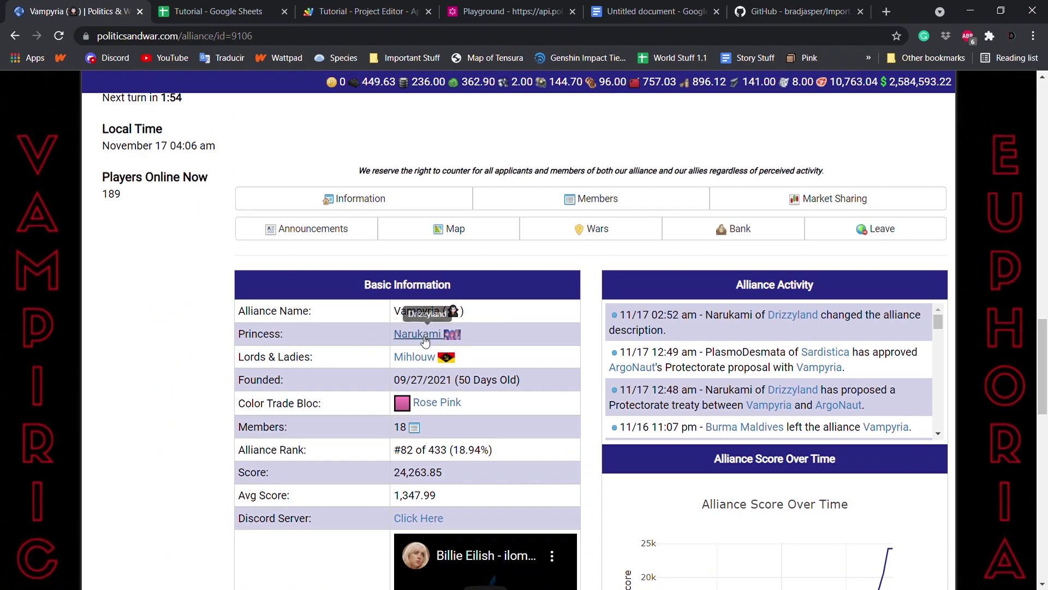
pyautogui.click(424, 333)
pyautogui.scroll(-15, 371, 306)
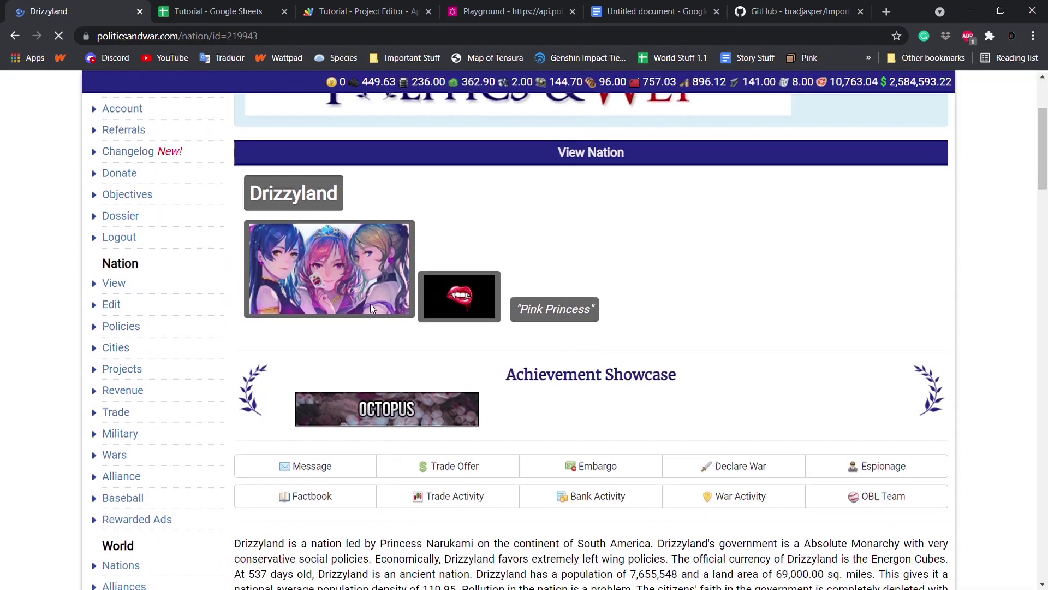
pyautogui.scroll(-9, 372, 307)
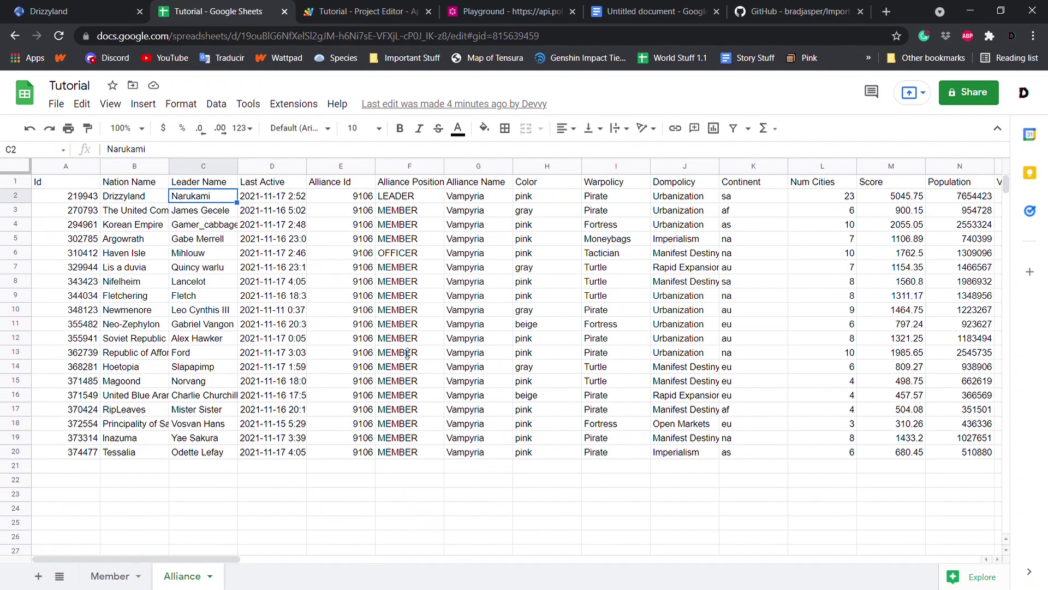
pyautogui.click(246, 7)
pyautogui.moveTo(208, 560); pyautogui.dragTo(422, 560)
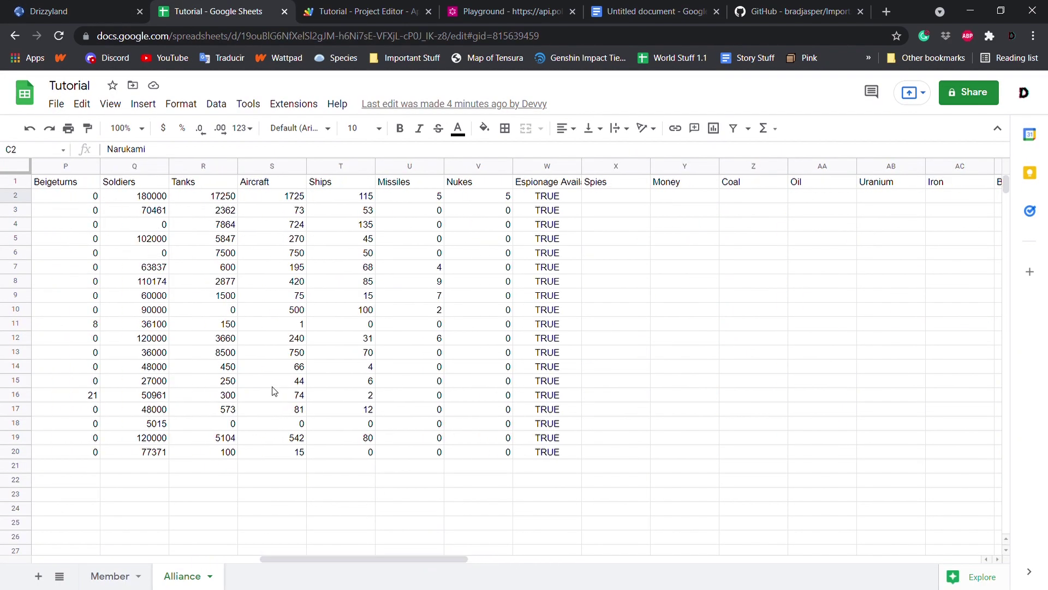
pyautogui.hotkey('ctrl', 'shift', 'Tab')
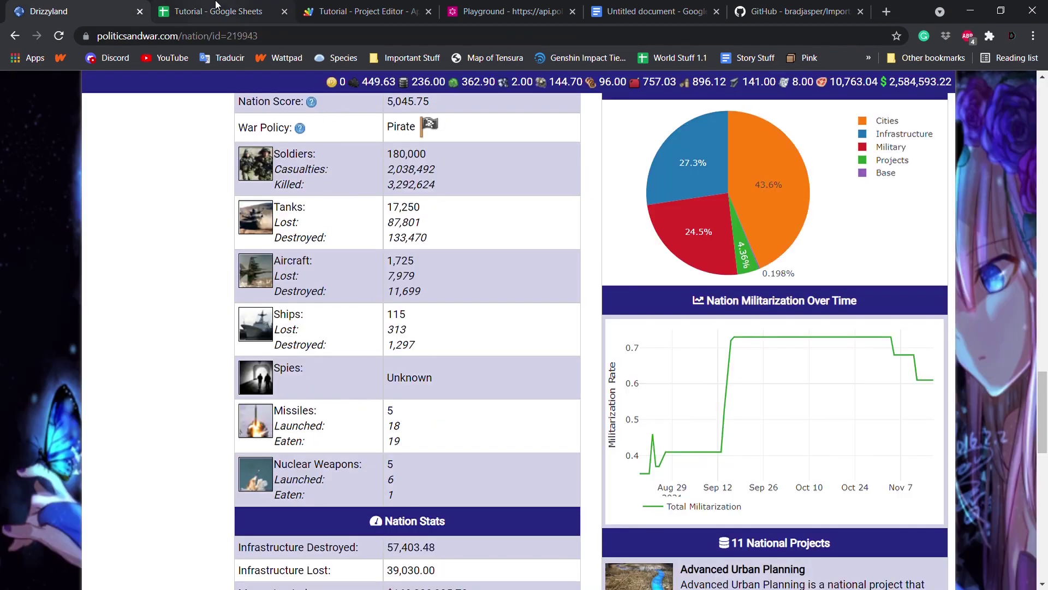
pyautogui.hotkey('ctrl', 'Tab')
pyautogui.hotkey('ctrl', 'shift', 'Tab')
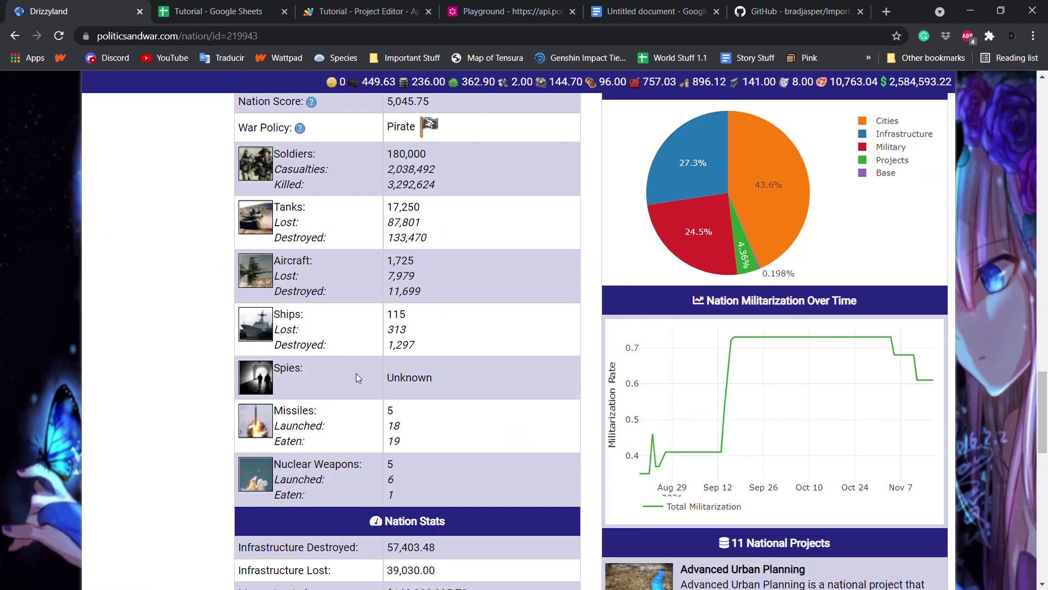
pyautogui.hotkey('ctrl', 'Tab')
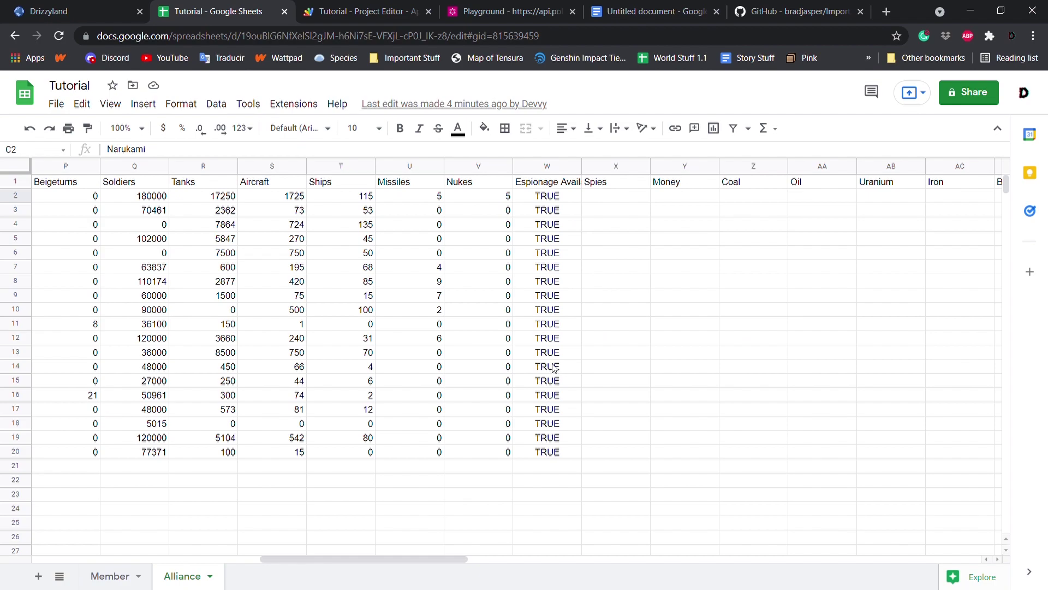
# - Go from Drizzyland back through the Vampyria alliance page to the Alliance sheet
pyautogui.click(93, 10)
pyautogui.scroll(20, 297, 293)
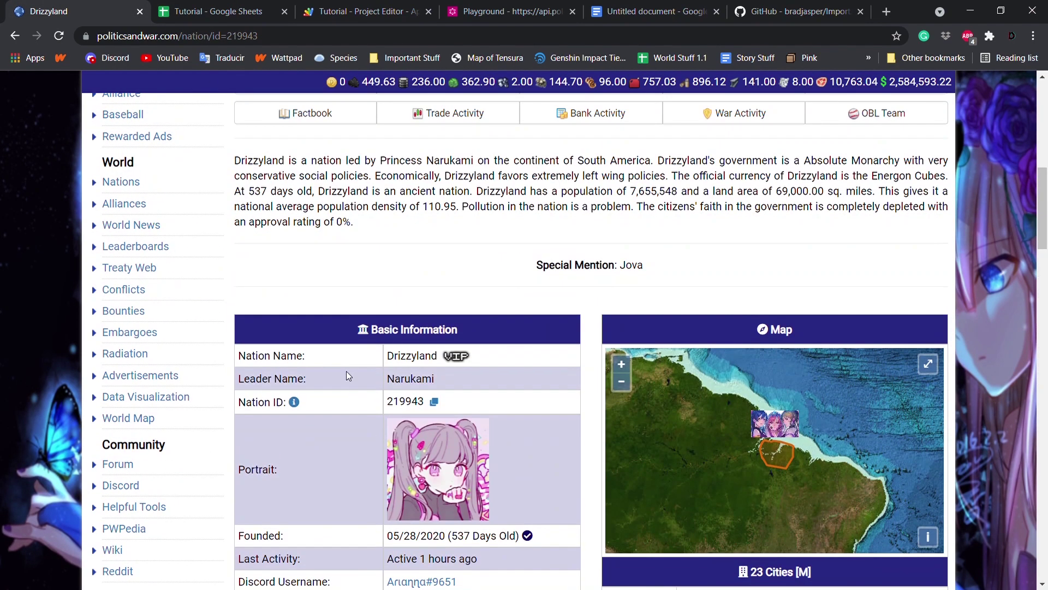
pyautogui.scroll(-6, 346, 371)
pyautogui.click(410, 386)
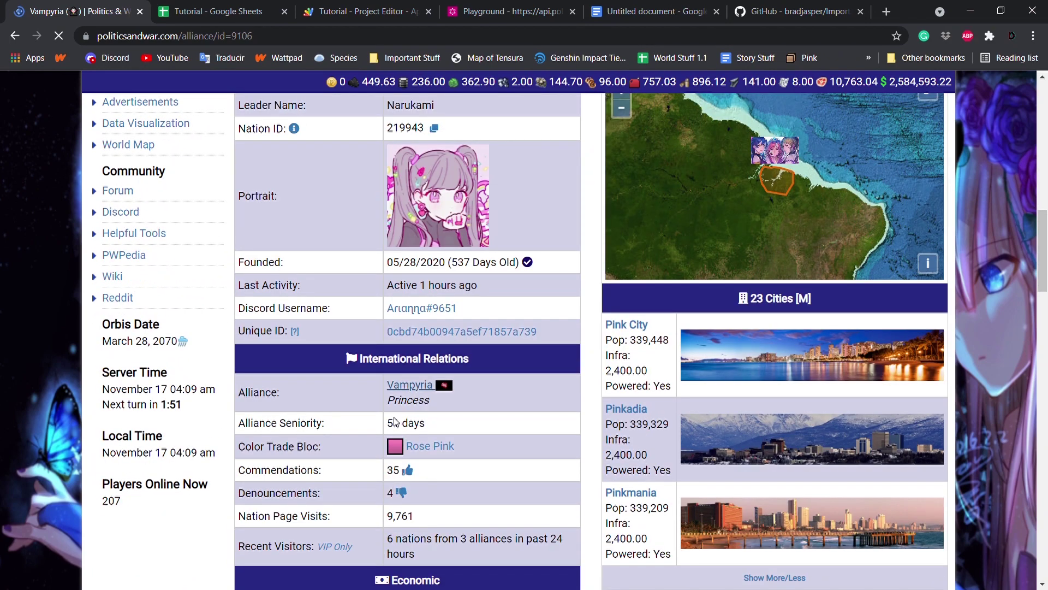
pyautogui.scroll(-20, 404, 393)
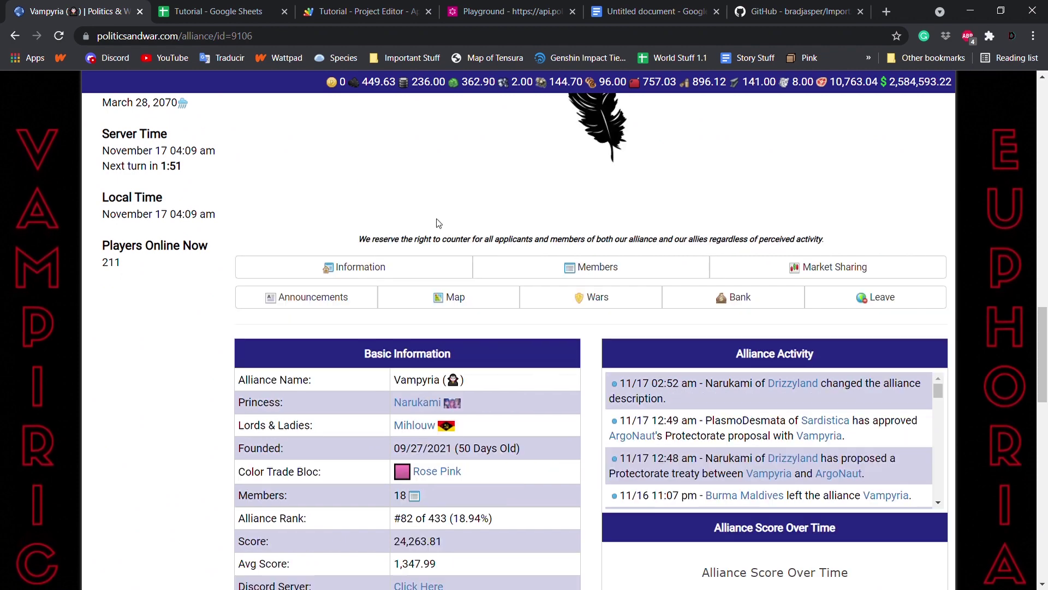
pyautogui.click(248, 6)
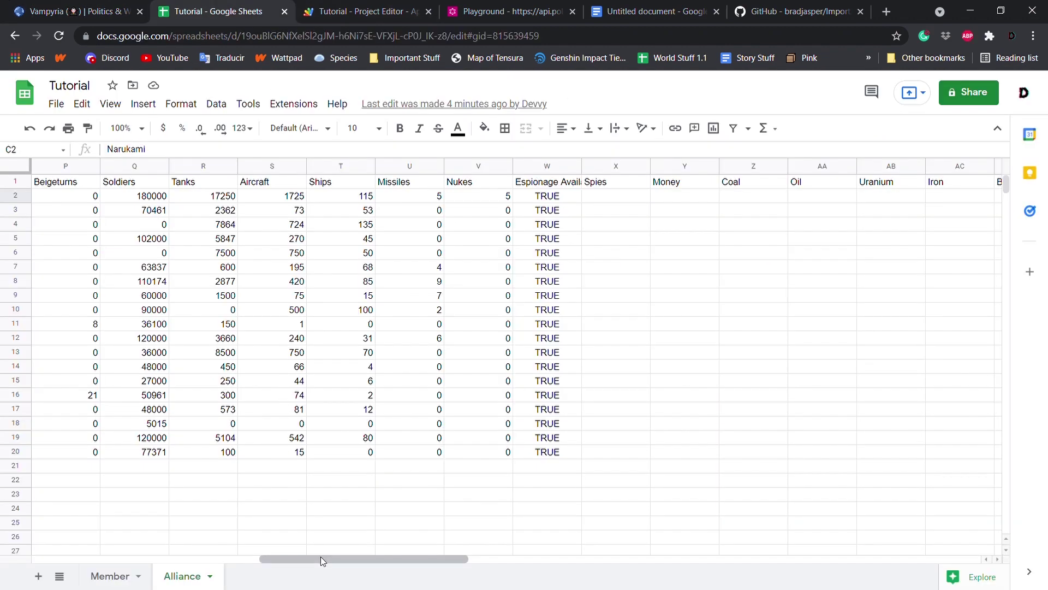
# - Select the empty Money through Food columns (Y–AJ) in the Alliance sheet
pyautogui.moveTo(320, 556); pyautogui.dragTo(442, 559)
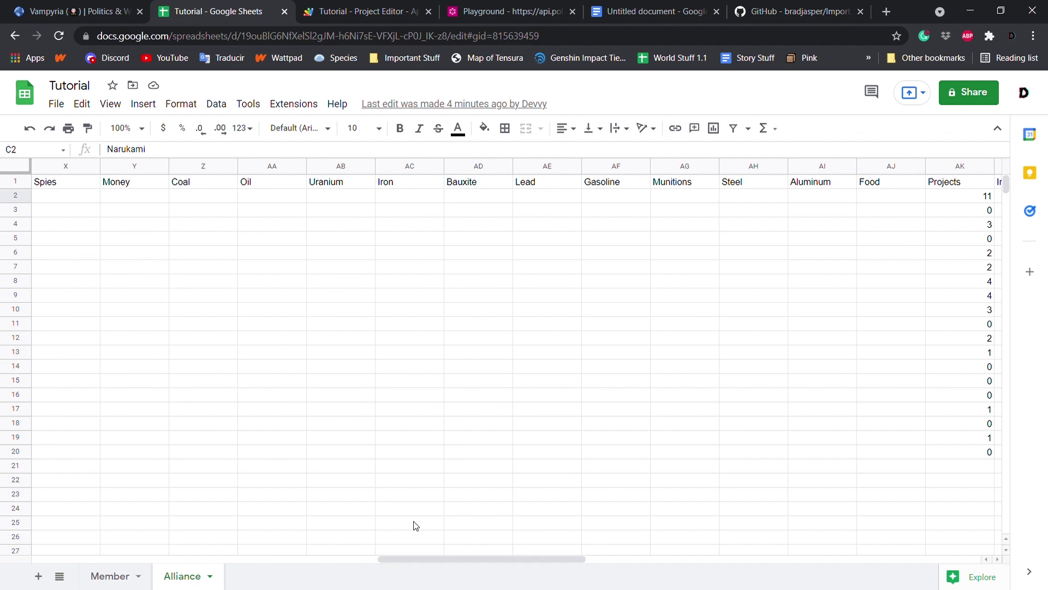
pyautogui.click(127, 166)
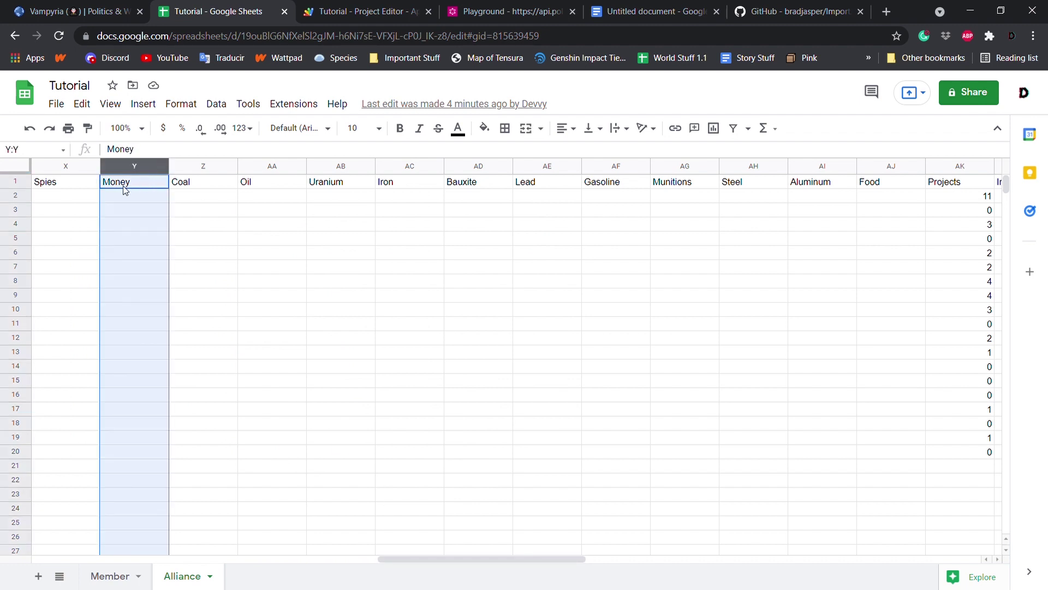
pyautogui.keyDown('shift'); pyautogui.click(882, 169); pyautogui.keyUp('shift')
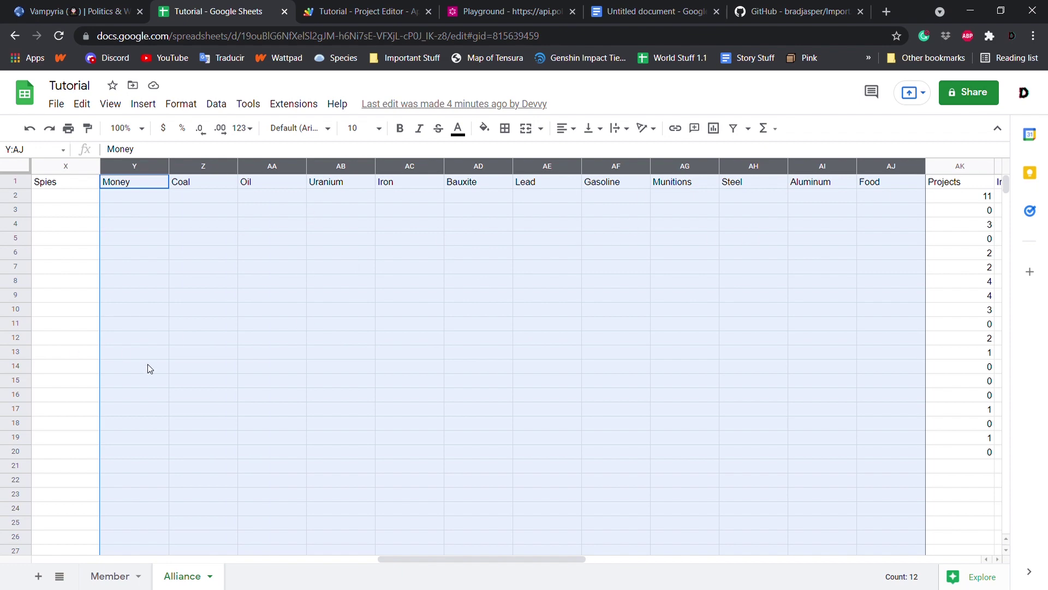
pyautogui.moveTo(427, 559); pyautogui.dragTo(469, 557)
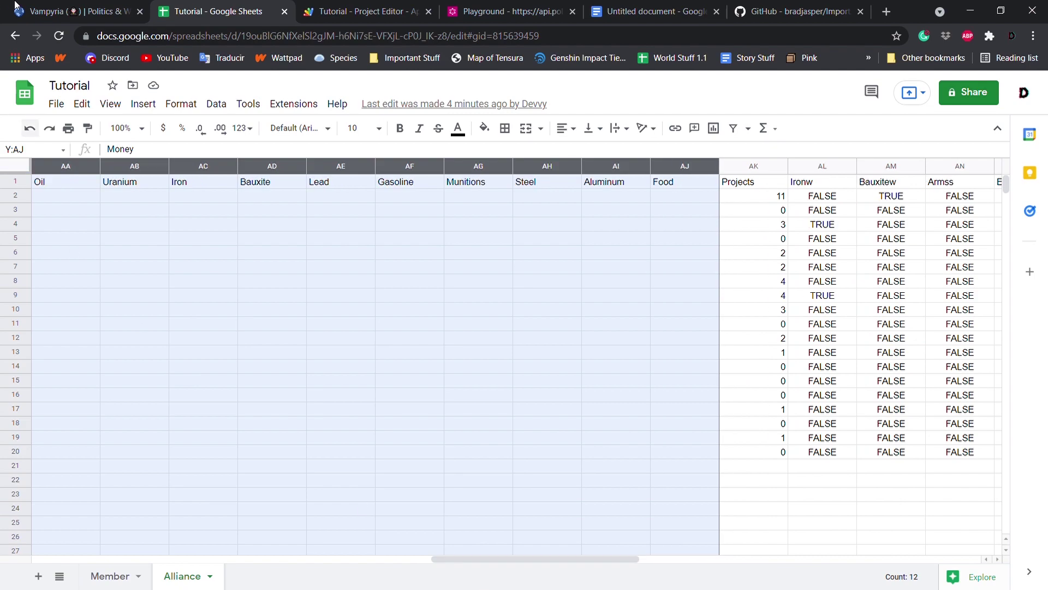
pyautogui.hotkey('ctrl', 'shift', 'Tab')
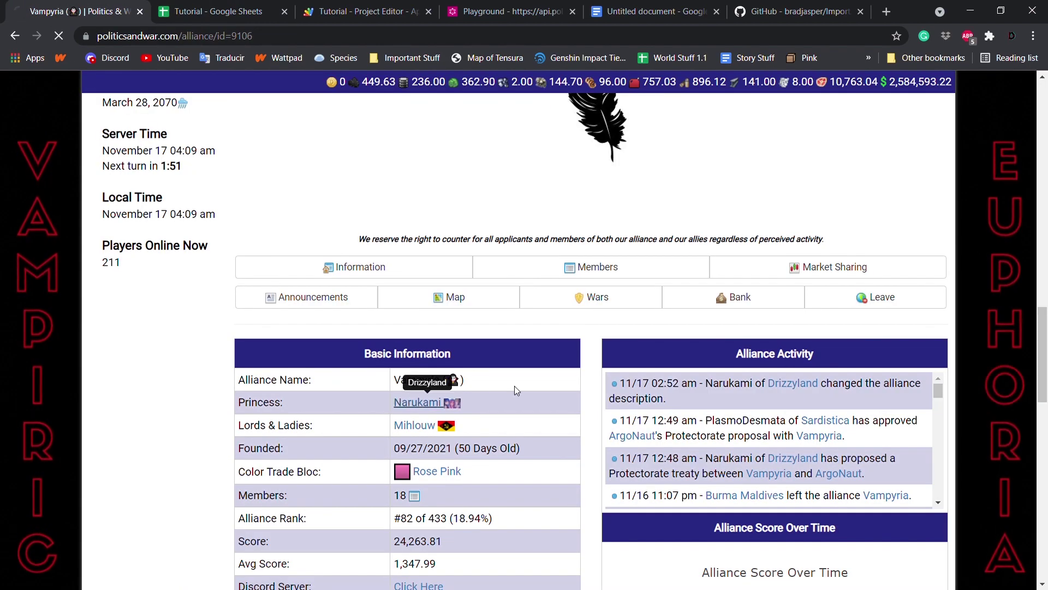
# - Open the alliance leader's nation page, Pink City, and scroll through it
pyautogui.click(418, 402)
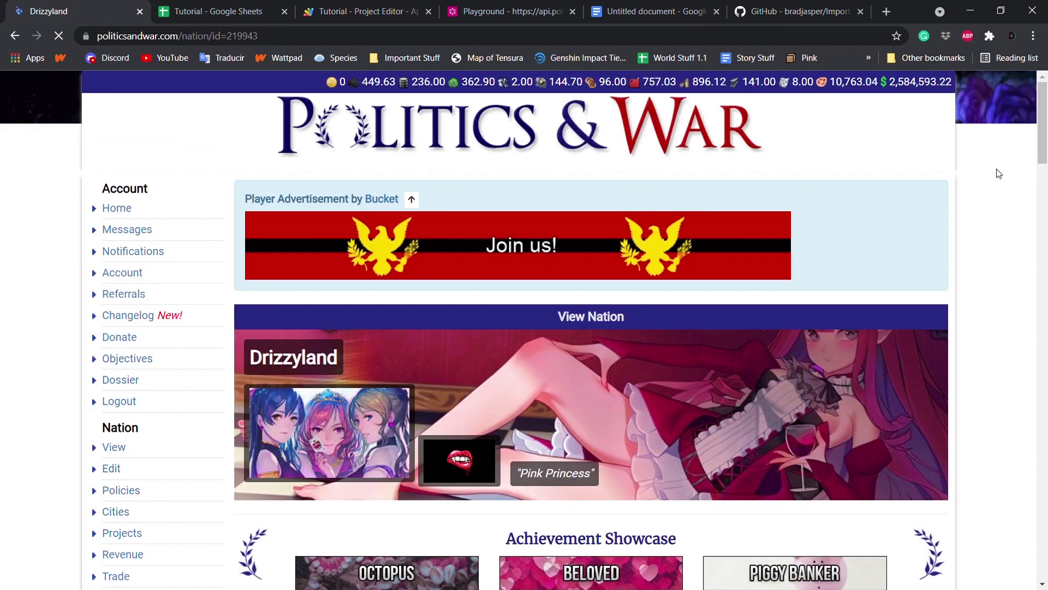
pyautogui.moveTo(1043, 137); pyautogui.dragTo(1045, 495)
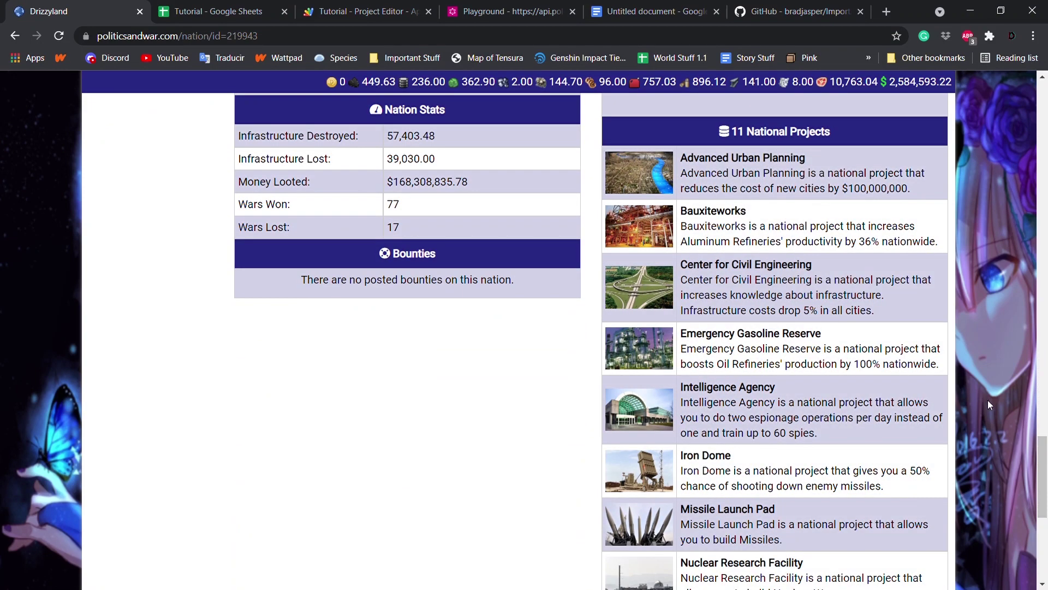
pyautogui.moveTo(1045, 505); pyautogui.dragTo(1045, 288)
pyautogui.click(627, 283)
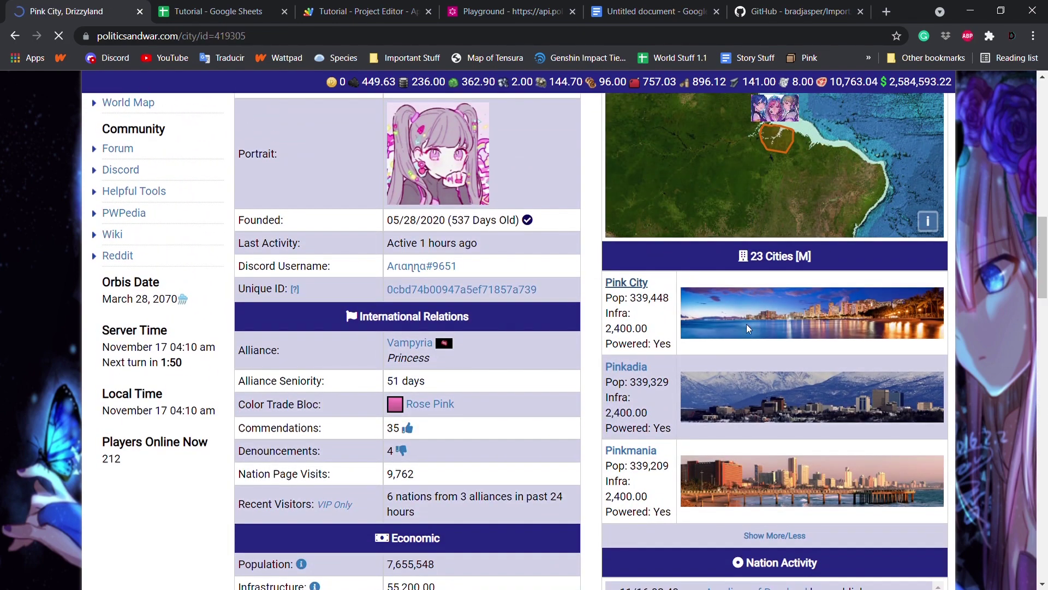
pyautogui.scroll(-3, 526, 401)
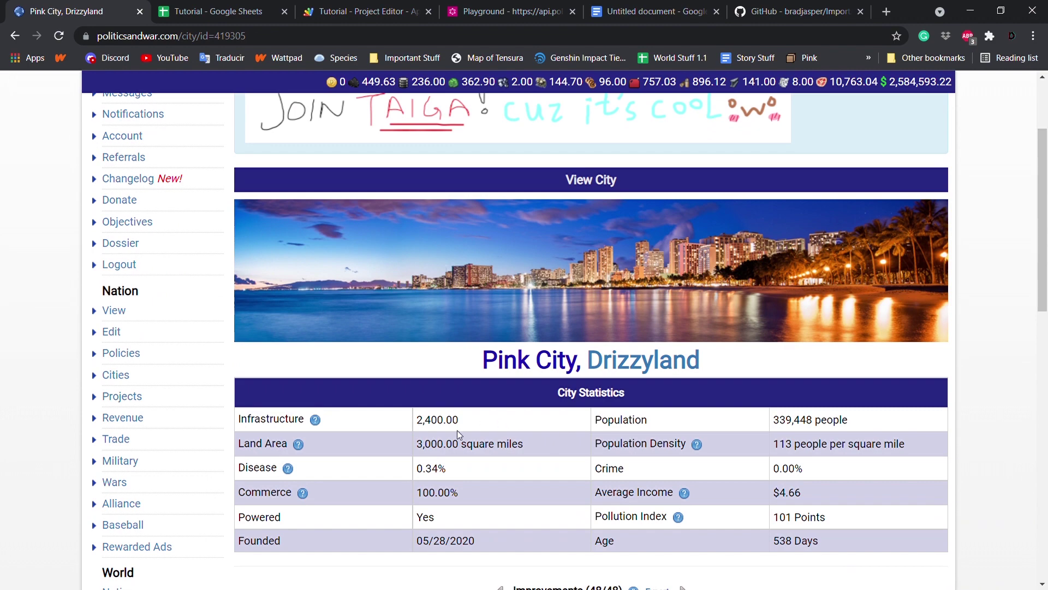
pyautogui.scroll(-4, 457, 434)
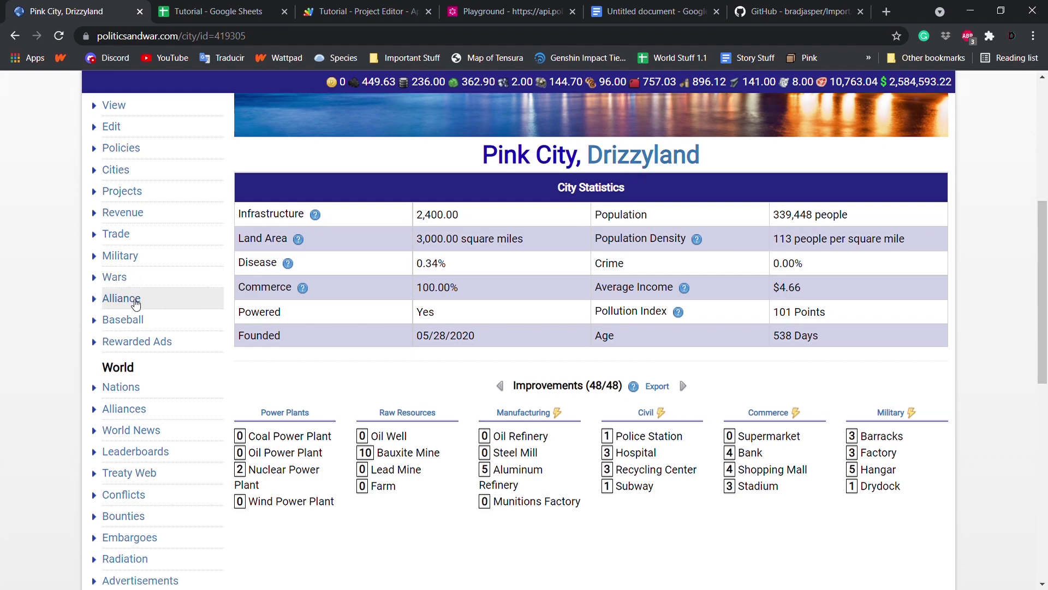
# - View the Vampyria alliance's Basic Information, then return to the Tutorial spreadsheet
pyautogui.click(135, 305)
pyautogui.scroll(-7, 341, 300)
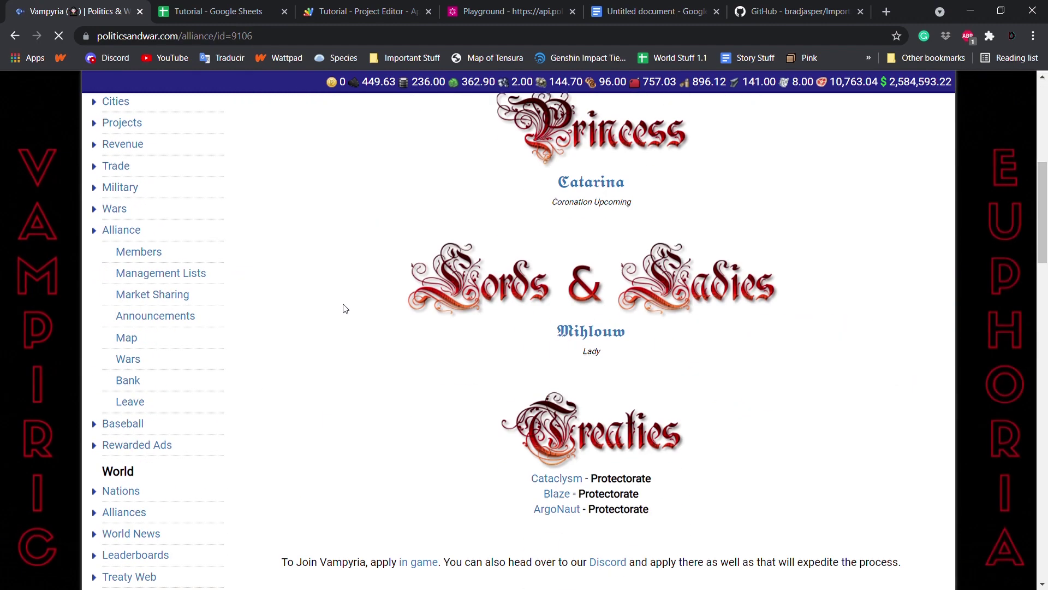
pyautogui.scroll(-15, 345, 309)
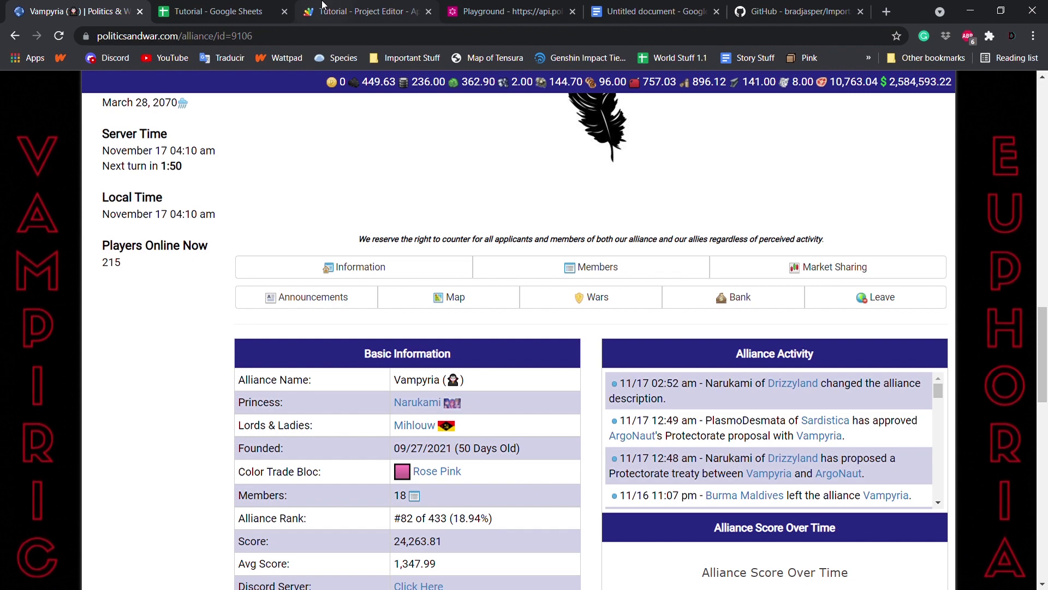
pyautogui.click(256, 10)
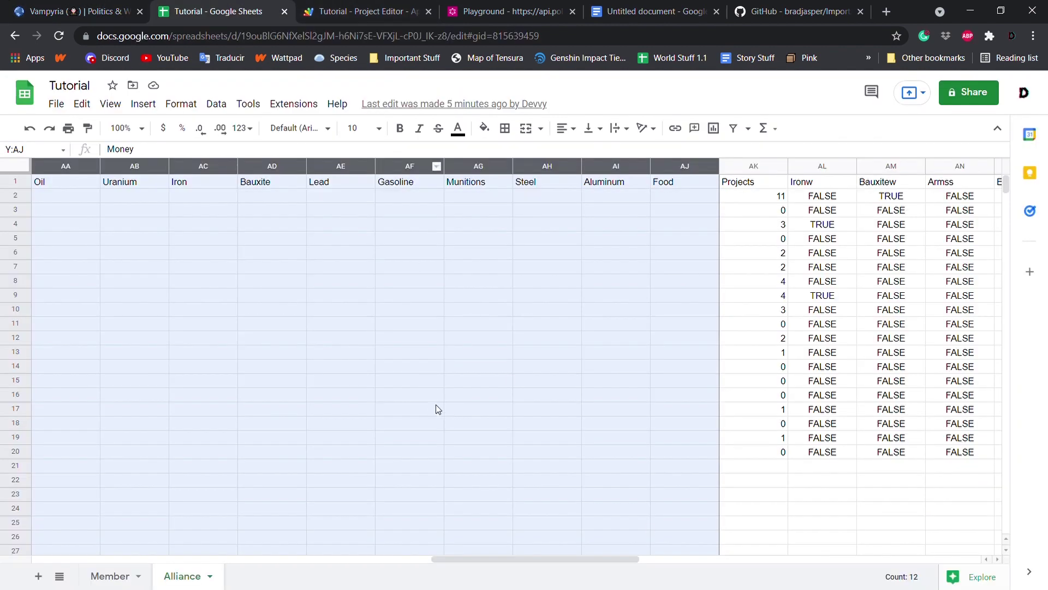
# - Compare the Member and Alliance sheets, scrolling across Member's columns
pyautogui.click(415, 394)
pyautogui.moveTo(551, 557); pyautogui.dragTo(85, 556)
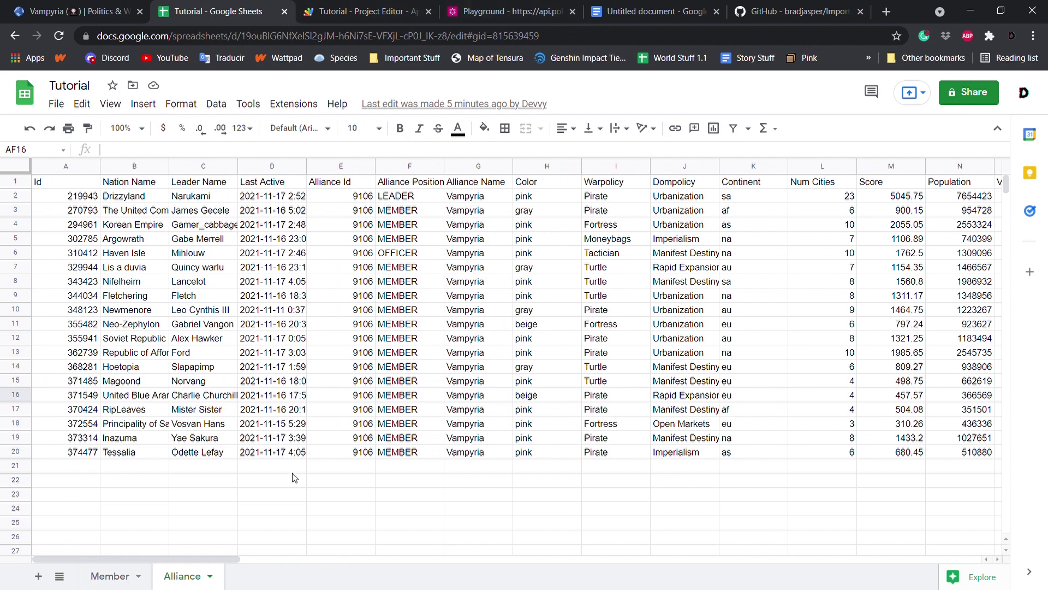
pyautogui.click(119, 579)
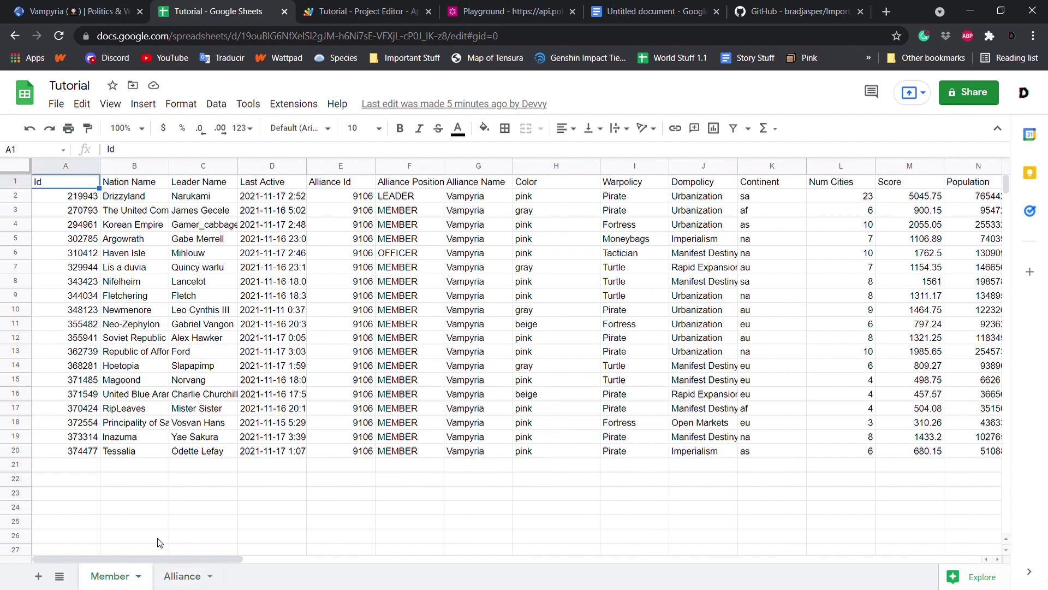
pyautogui.click(183, 576)
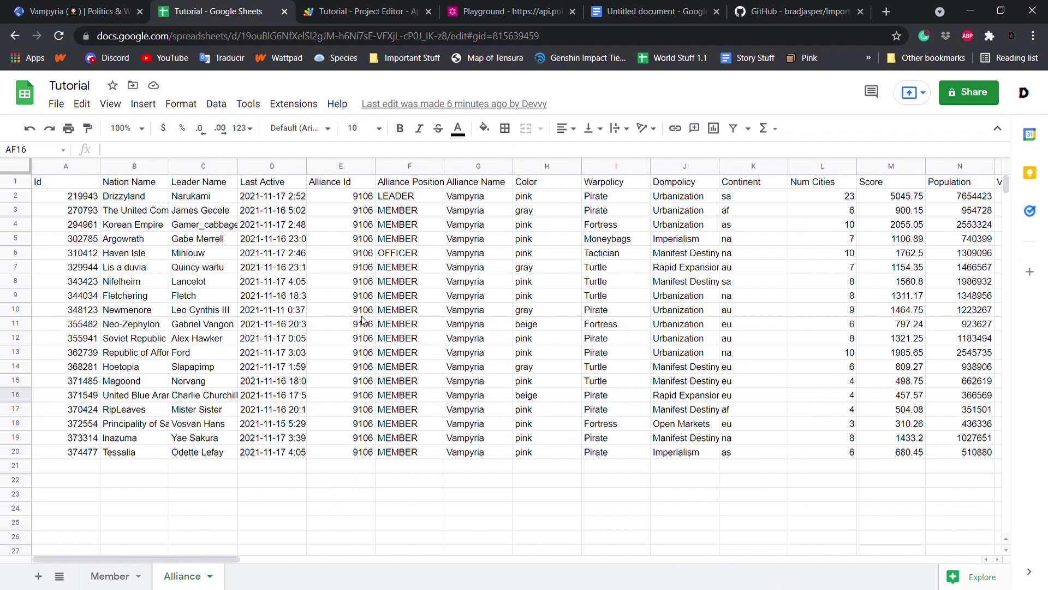
pyautogui.click(116, 575)
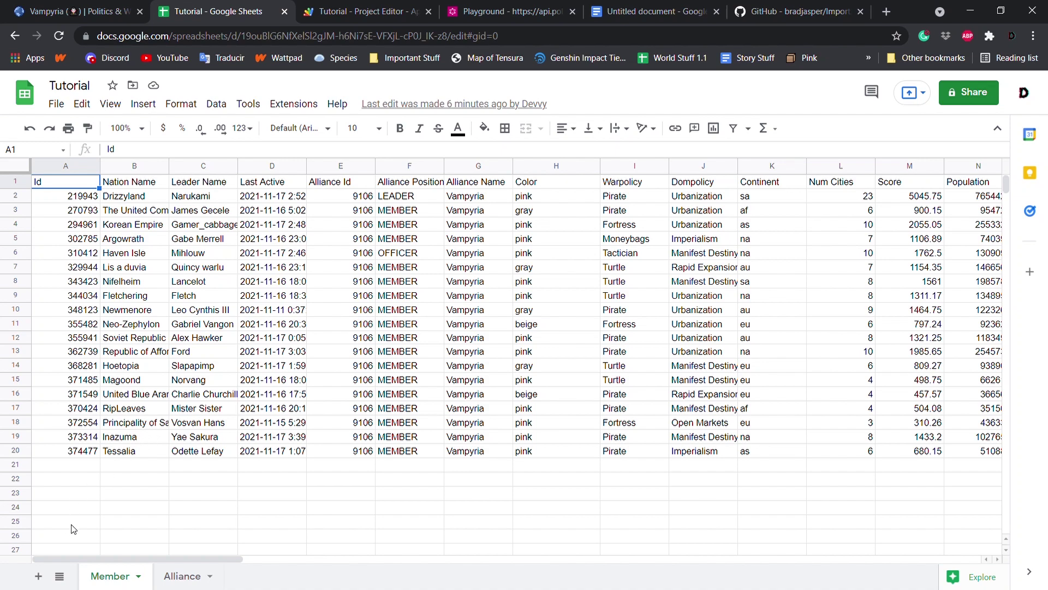
pyautogui.moveTo(211, 558); pyautogui.dragTo(654, 548)
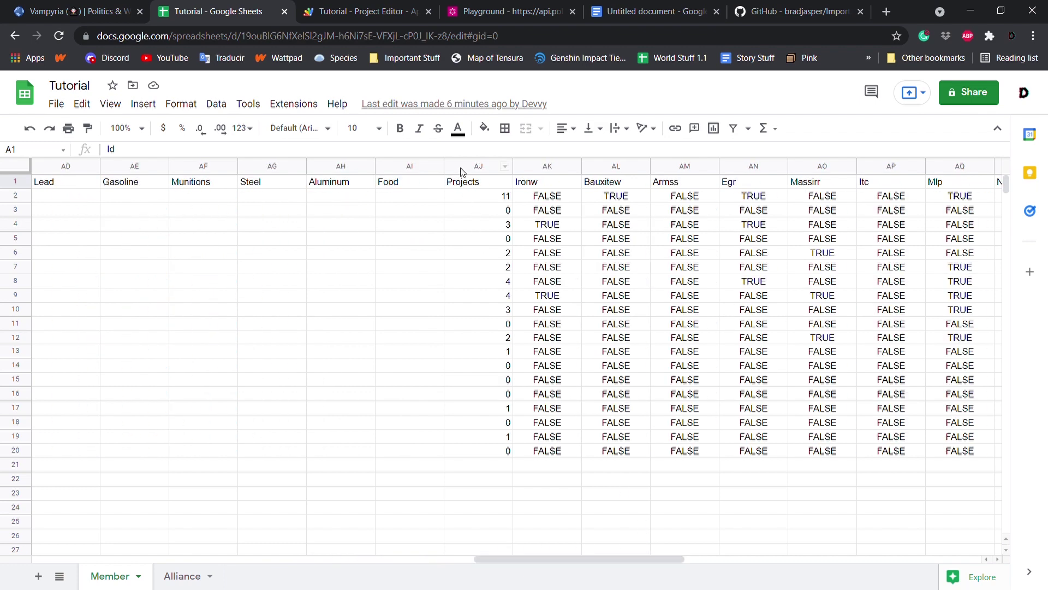
pyautogui.moveTo(532, 559); pyautogui.dragTo(391, 564)
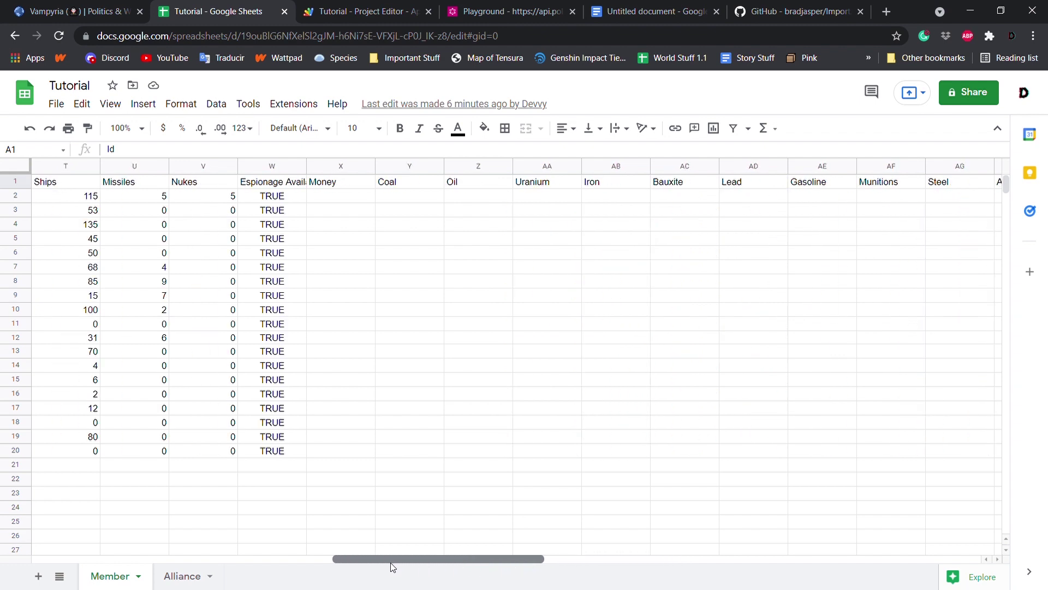
# - Select Member's columns X (Money) through BK and review them
pyautogui.click(341, 166)
pyautogui.moveTo(422, 560); pyautogui.dragTo(958, 563)
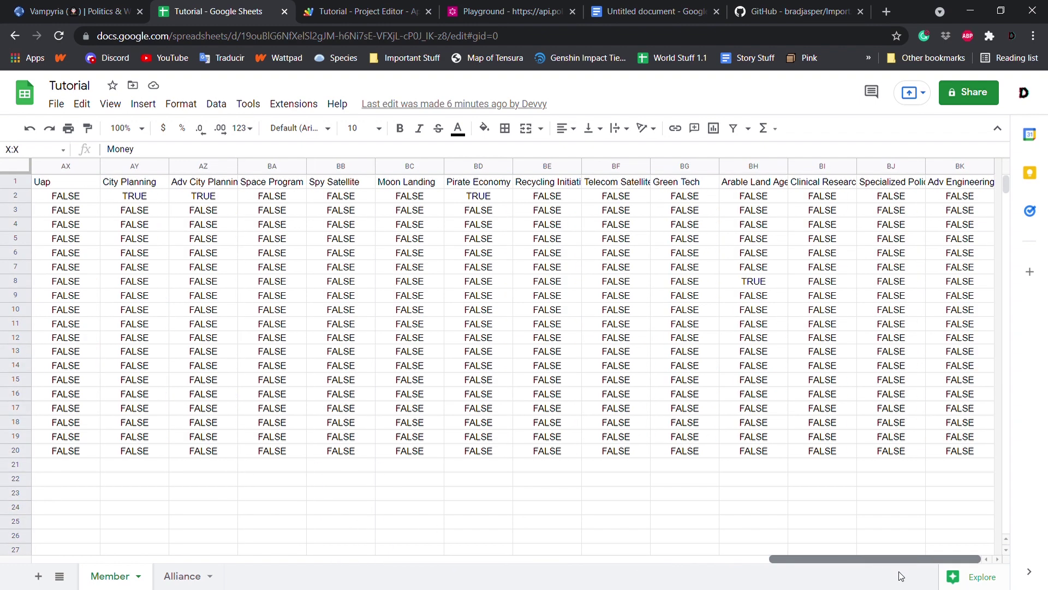
pyautogui.keyDown('shift'); pyautogui.click(961, 167); pyautogui.keyUp('shift')
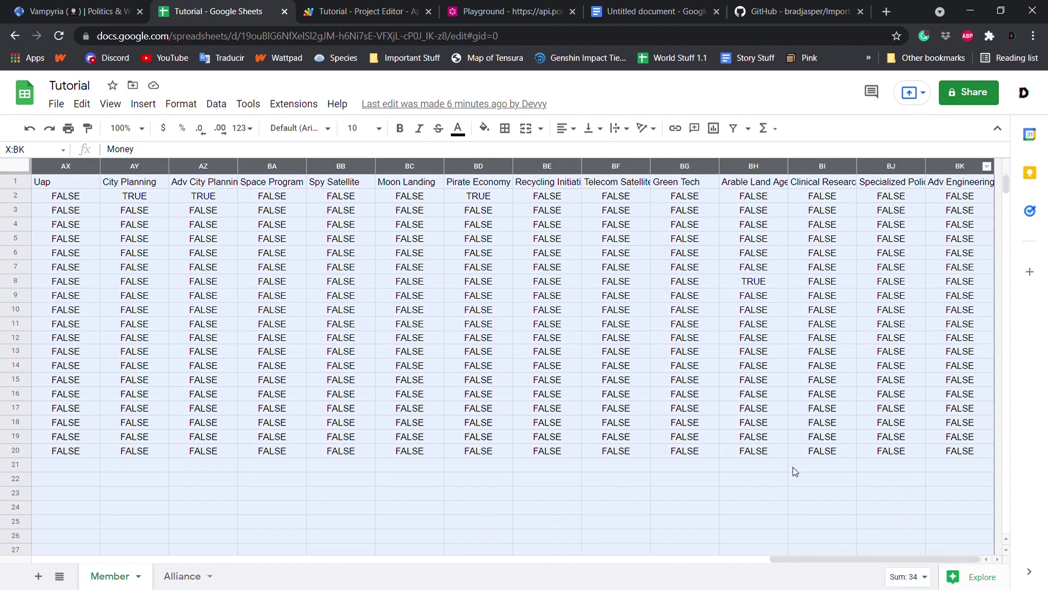
pyautogui.moveTo(831, 567); pyautogui.dragTo(454, 563)
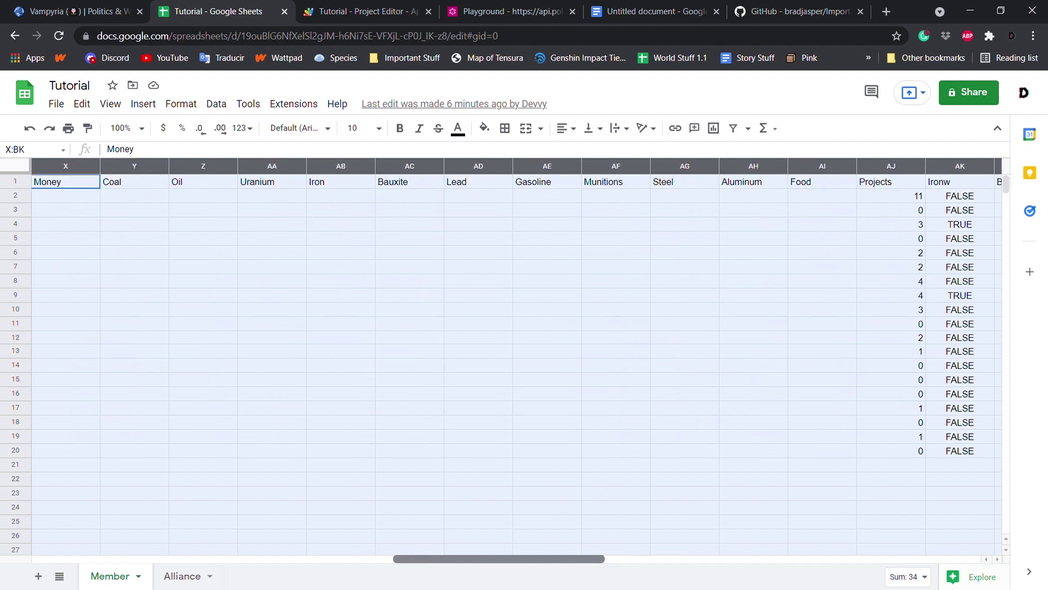
pyautogui.moveTo(453, 563); pyautogui.dragTo(573, 576)
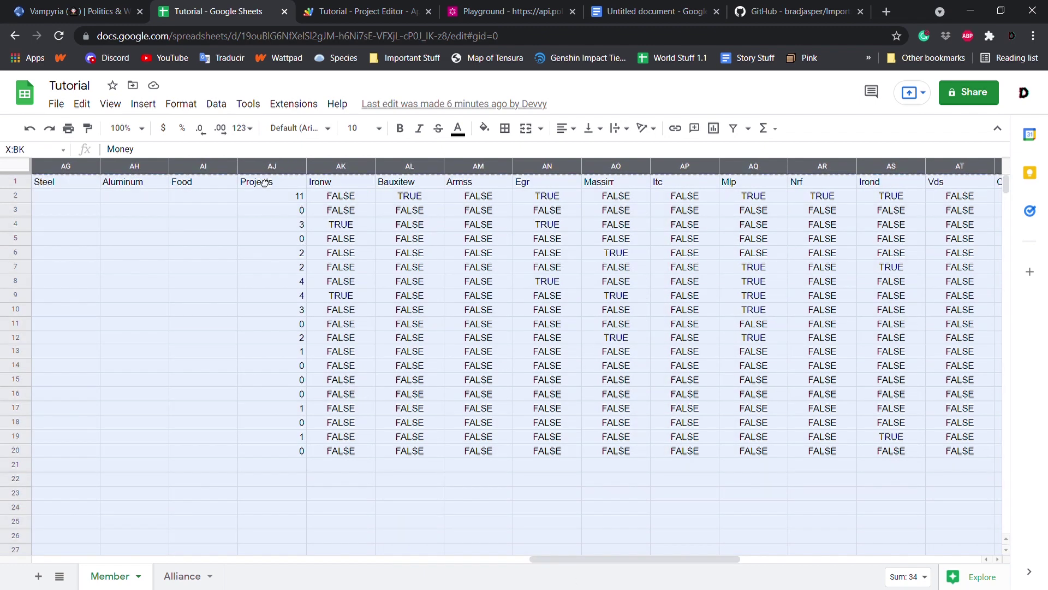
# - Select columns AJ (Projects) through BK, then return to the Apps Script editor
pyautogui.click(286, 268)
pyautogui.click(257, 167)
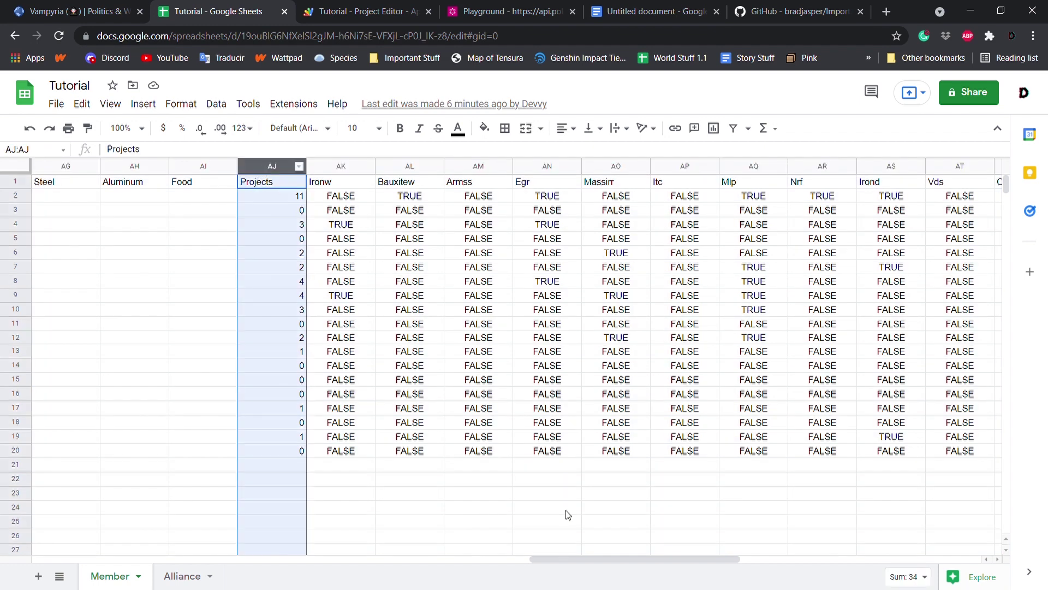
pyautogui.moveTo(610, 559); pyautogui.dragTo(981, 397)
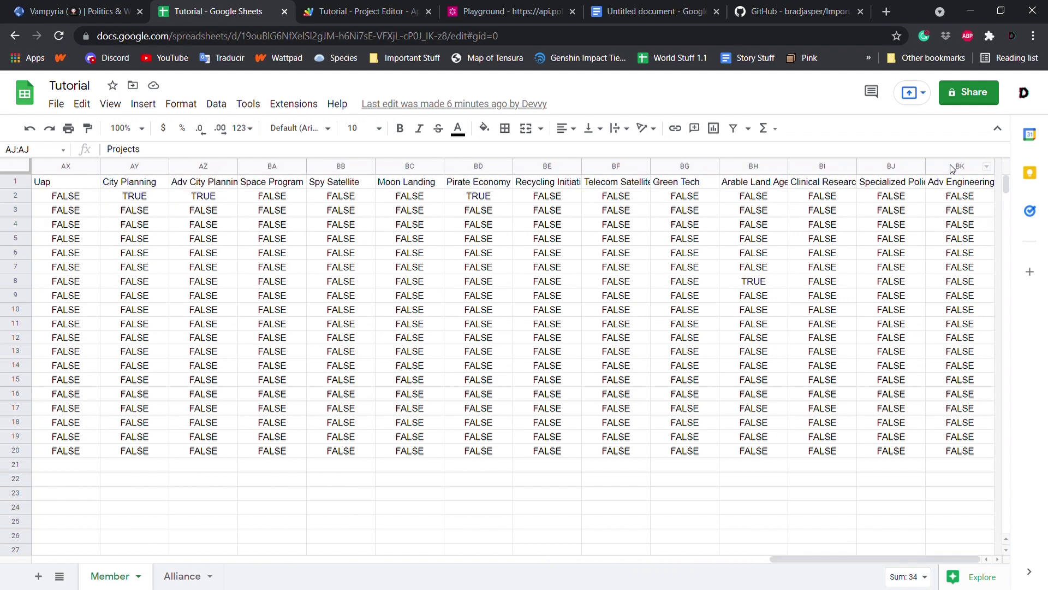
pyautogui.keyDown('shift'); pyautogui.click(955, 169); pyautogui.keyUp('shift')
pyautogui.moveTo(855, 560); pyautogui.dragTo(587, 574)
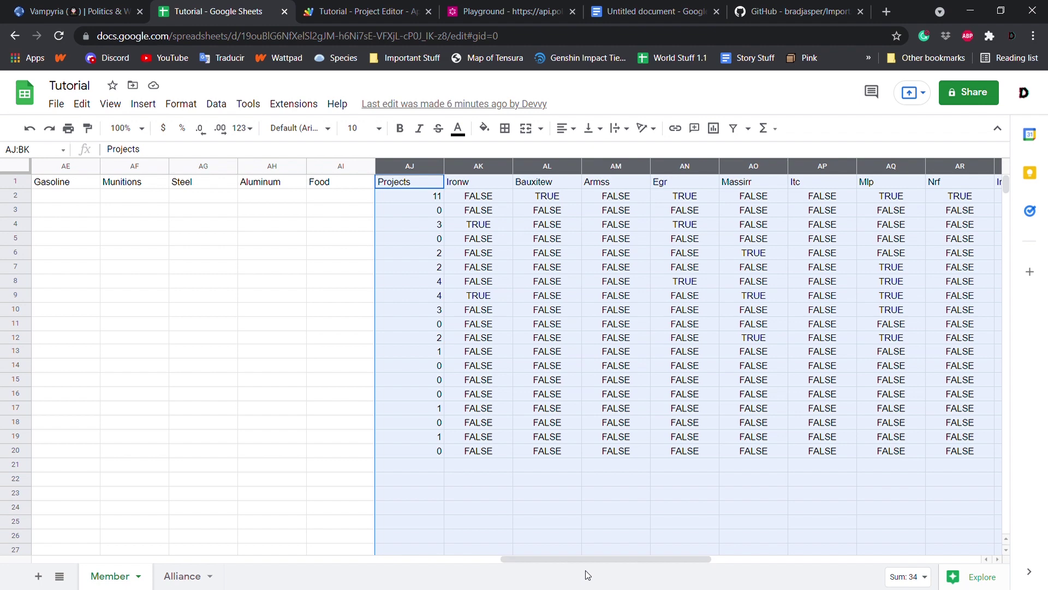
pyautogui.click(371, 8)
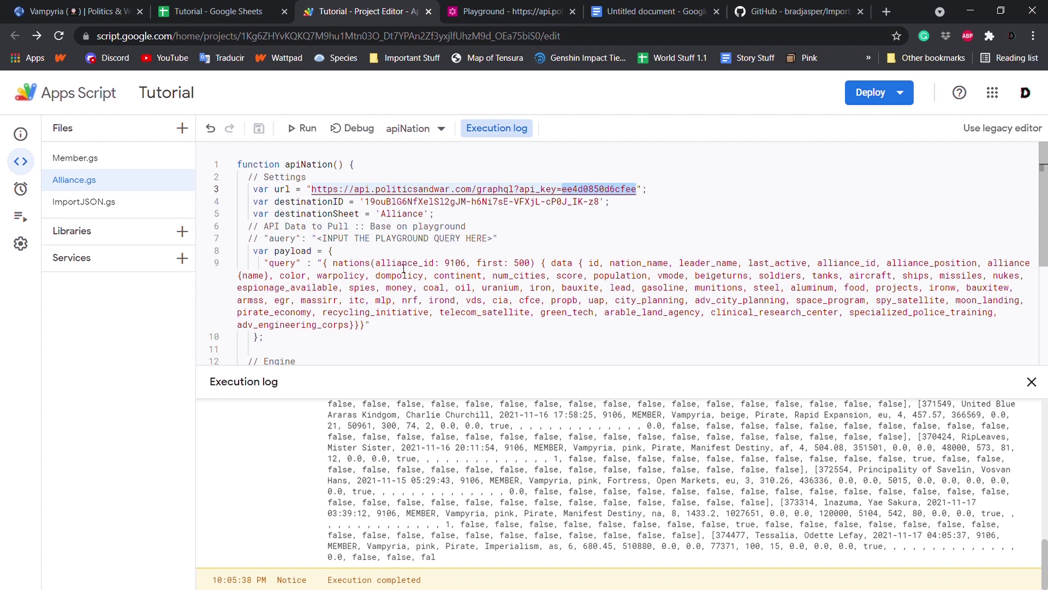
# - Open Member.gs, glancing briefly at the spreadsheet and Playground tabs
pyautogui.click(75, 158)
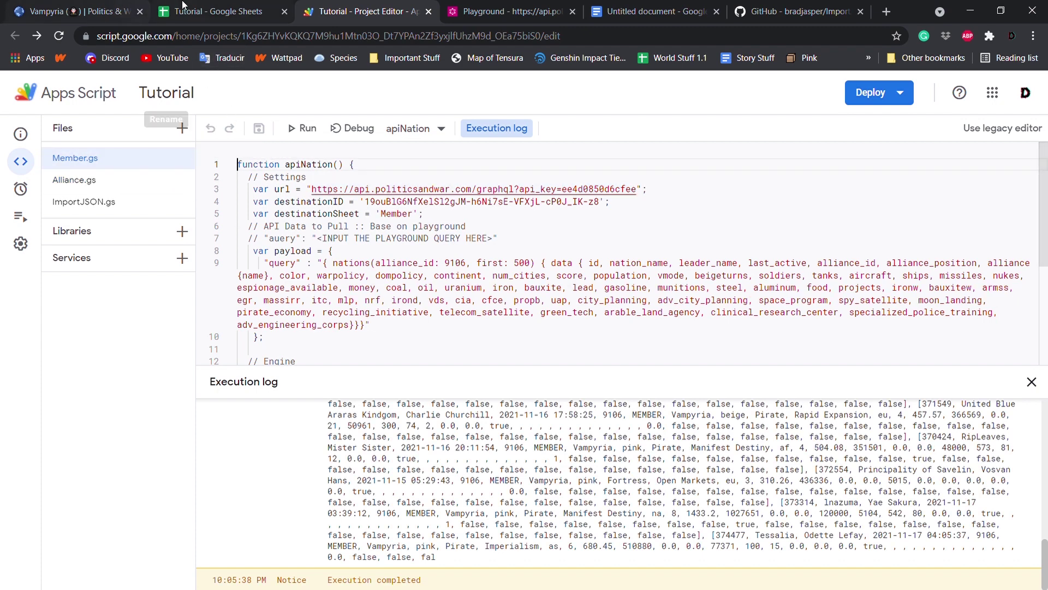
pyautogui.click(184, 6)
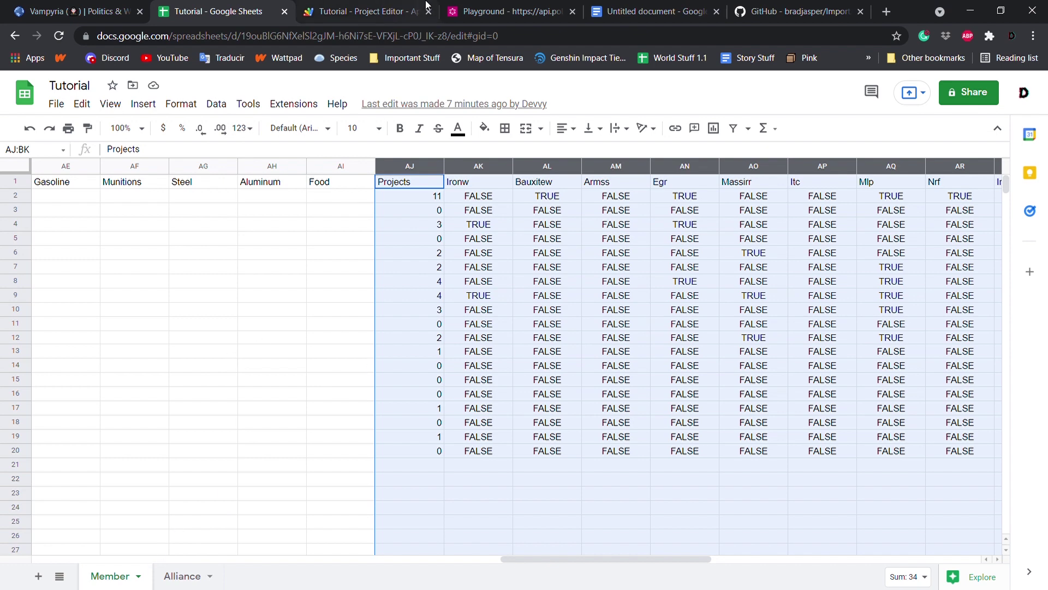
pyautogui.click(478, 6)
pyautogui.click(410, 6)
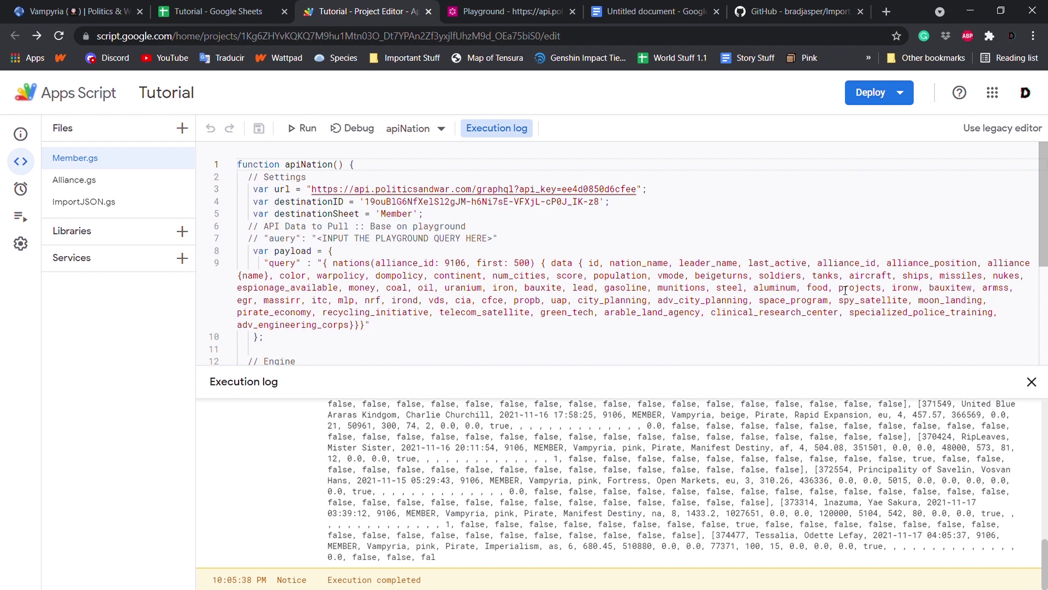
# - Delete 'projects' through 'adv_engineering_corps' from line 9's query, then save and run Member.gs
pyautogui.moveTo(840, 287); pyautogui.dragTo(353, 168)
pyautogui.scroll(-3, 439, 283)
pyautogui.scroll(3, 546, 278)
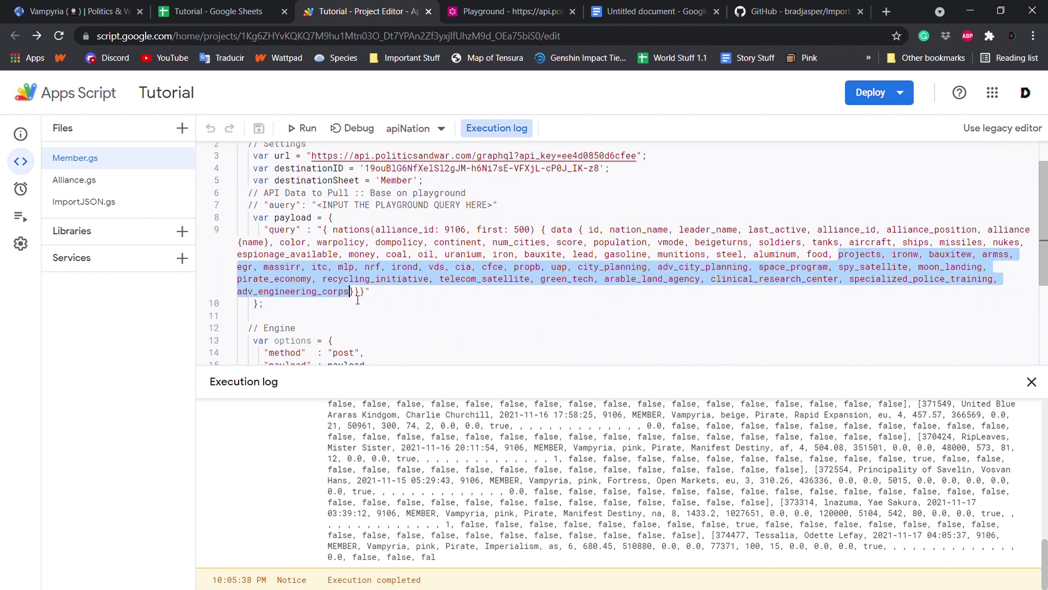
pyautogui.press('BackSpace')
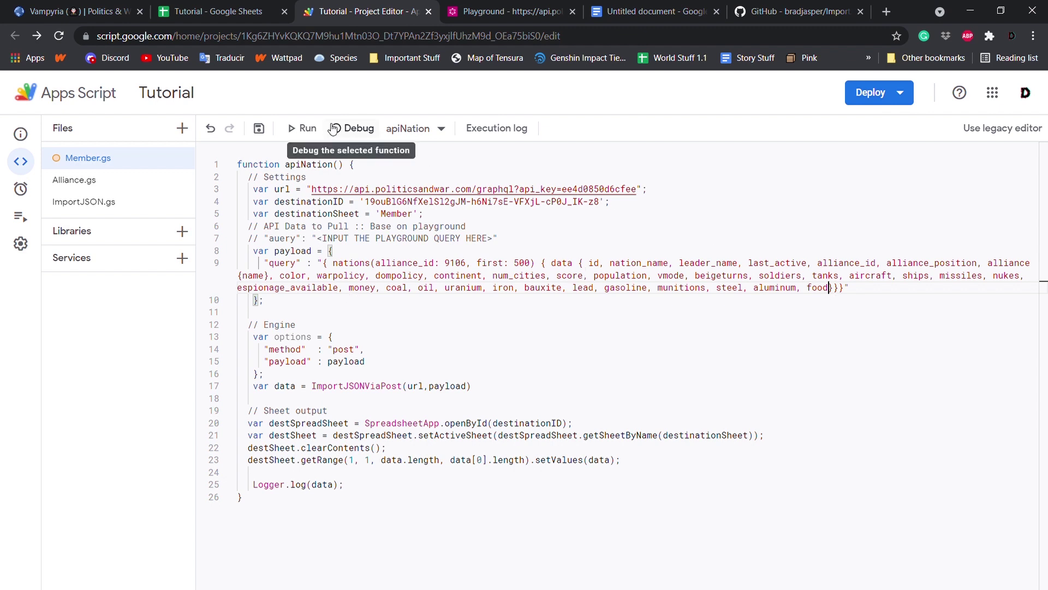
pyautogui.click(259, 128)
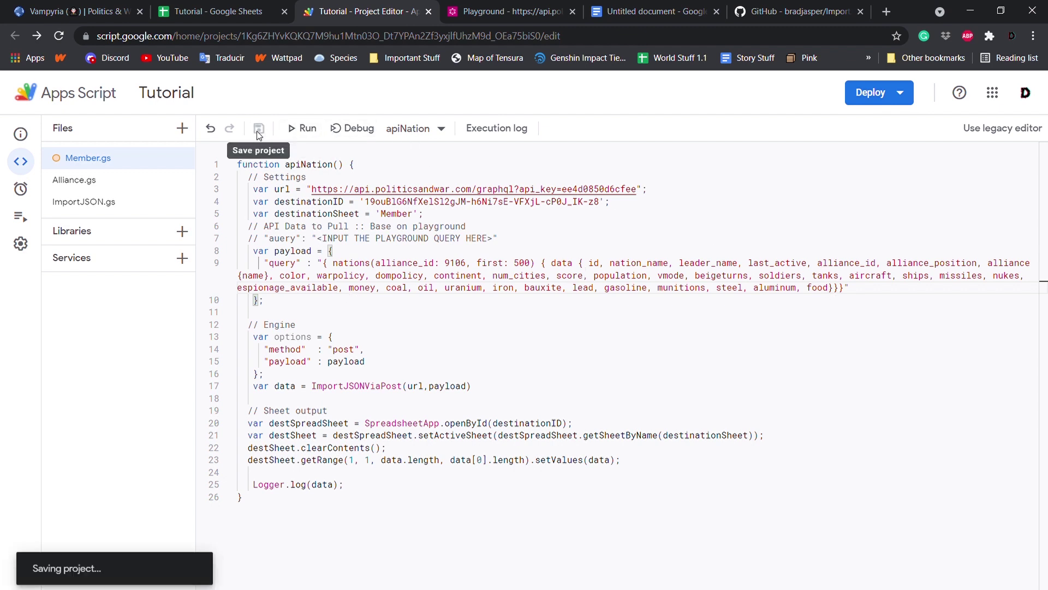
pyautogui.click(292, 129)
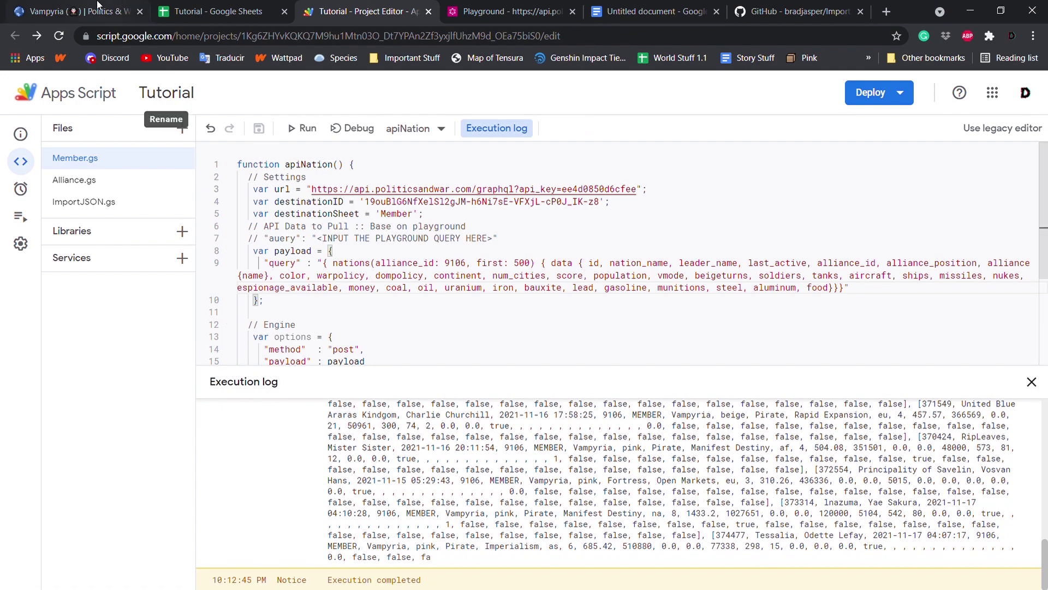
pyautogui.click(218, 11)
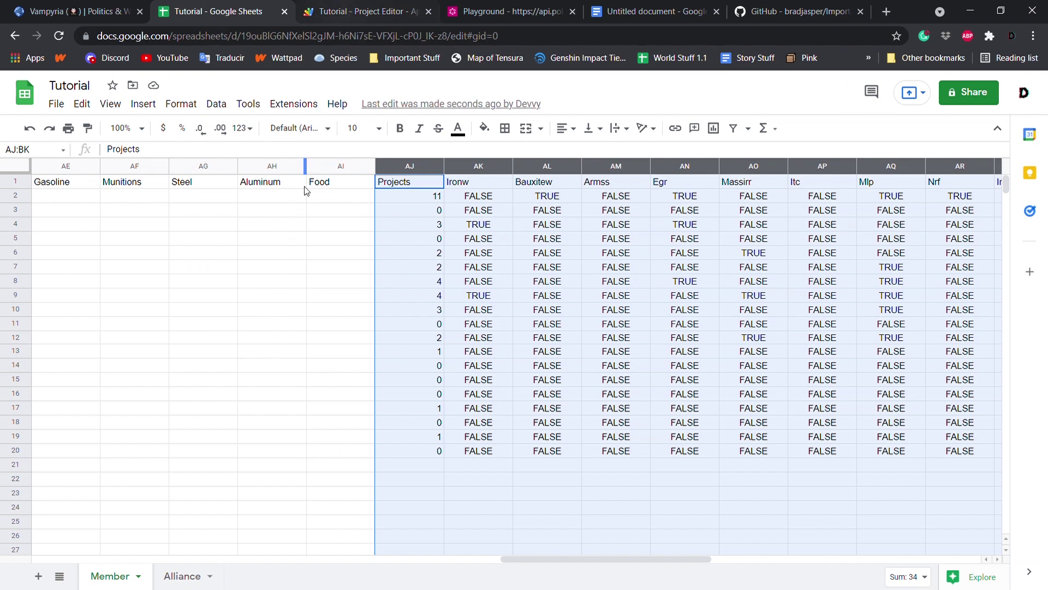
# - Check the Alliance and Member sheets, where Gasoline through Food are now blank
pyautogui.click(292, 271)
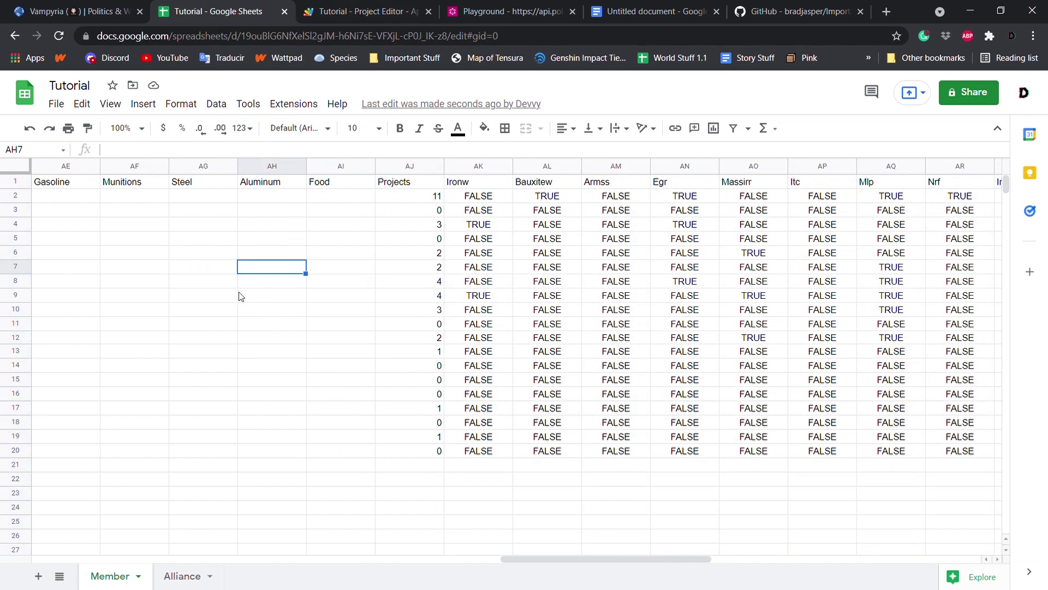
pyautogui.click(180, 580)
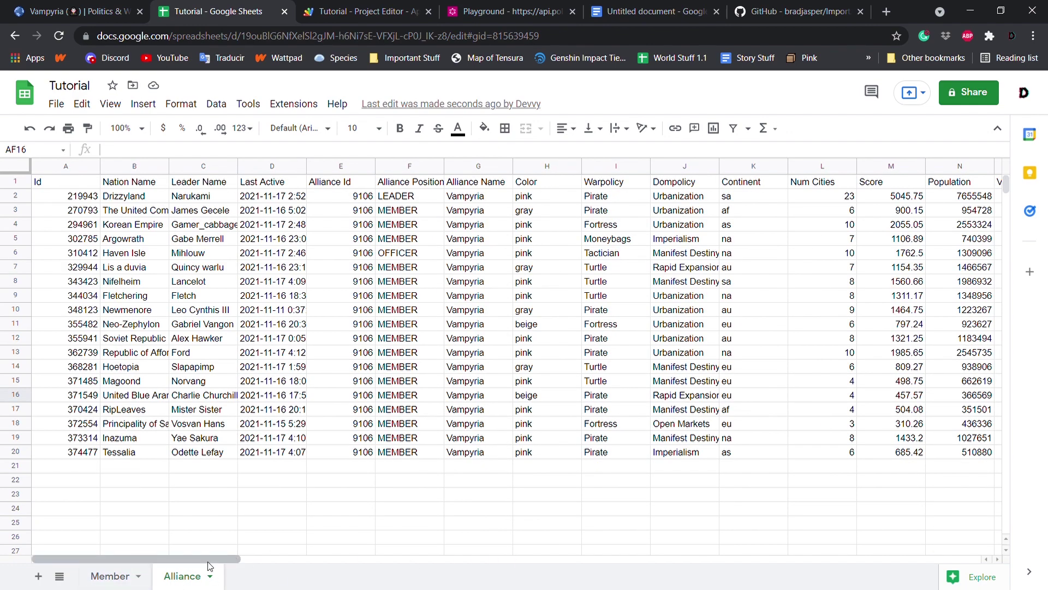
pyautogui.moveTo(240, 558); pyautogui.dragTo(162, 563)
pyautogui.click(127, 575)
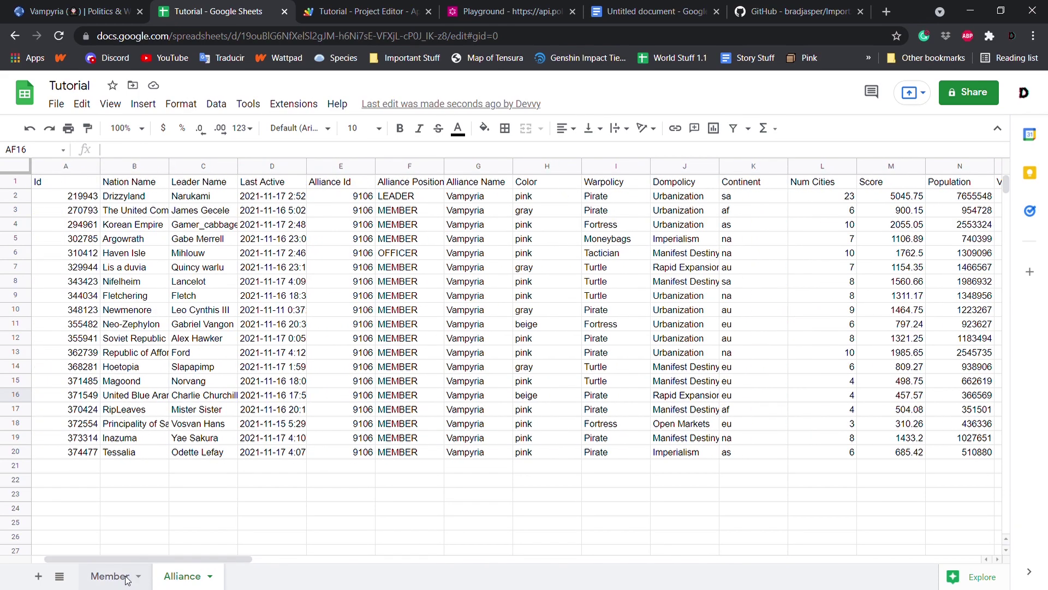
pyautogui.click(343, 9)
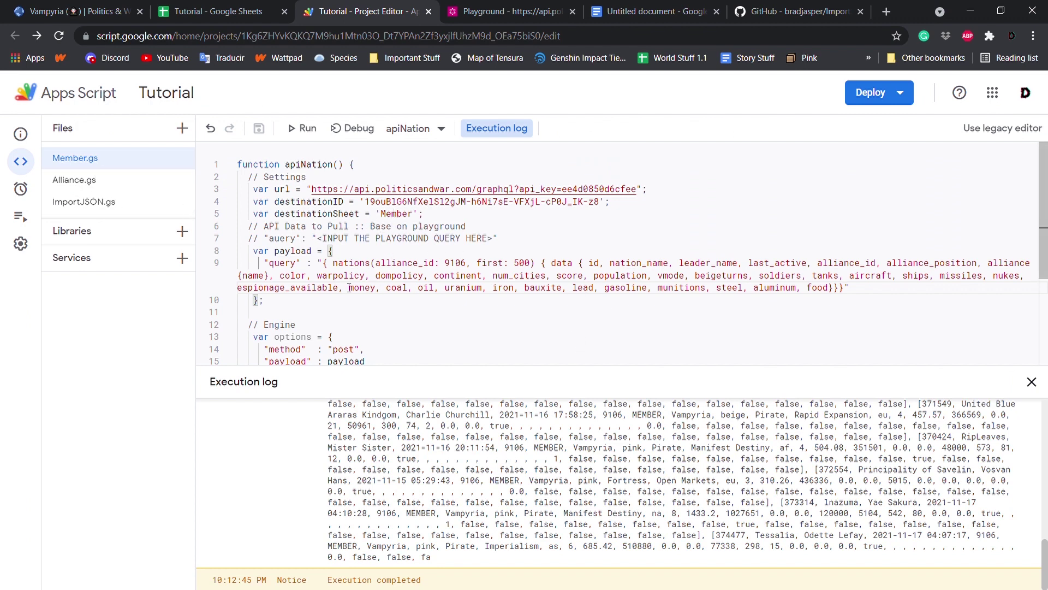
# - Rerun apiNation in Member.gs and review the execution log and spreadsheet output
pyautogui.click(320, 316)
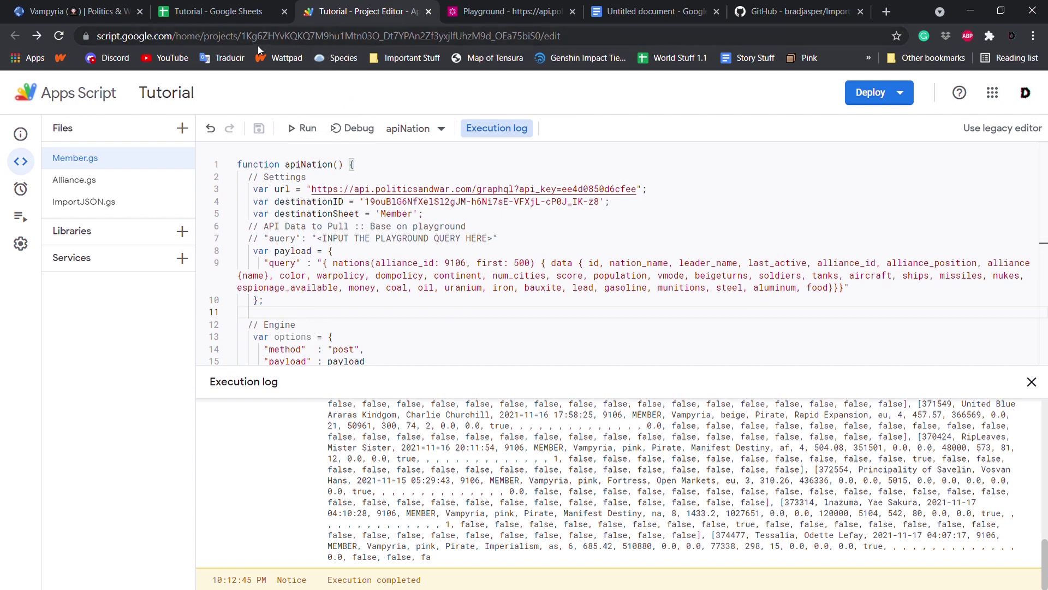
pyautogui.click(295, 126)
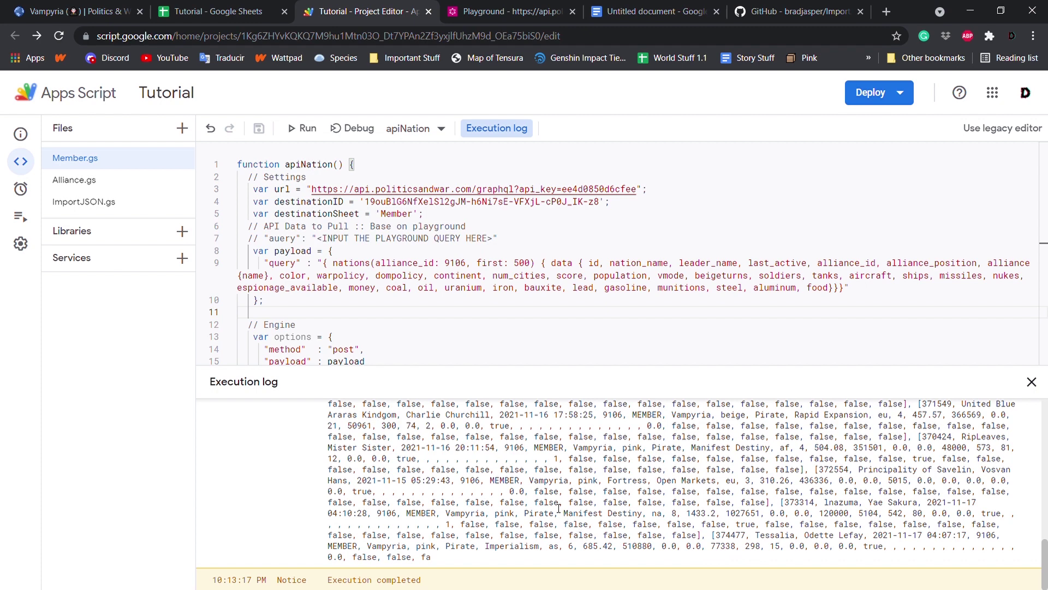
pyautogui.scroll(-3, 368, 310)
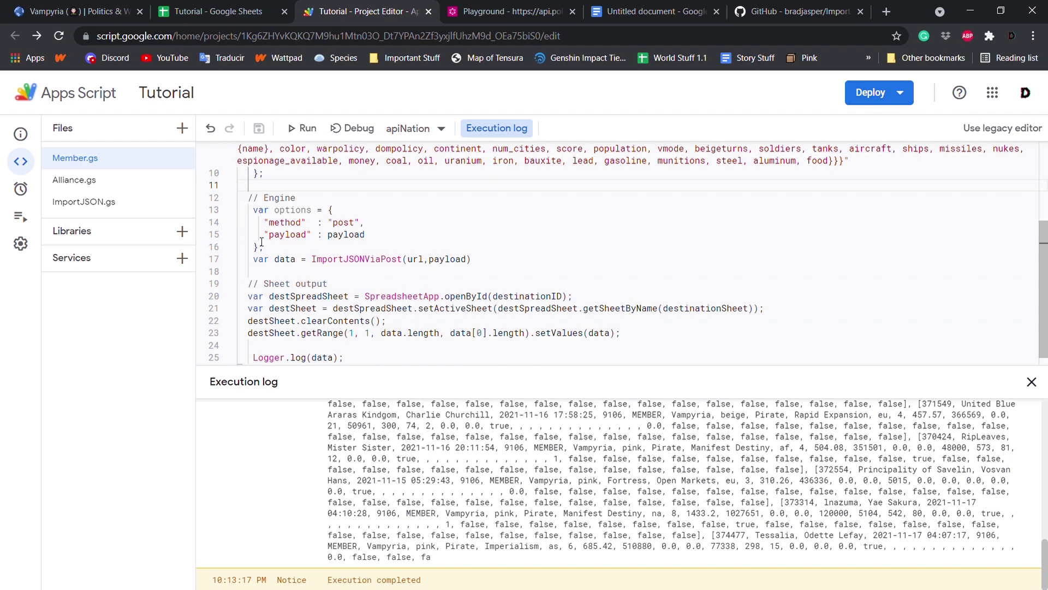
pyautogui.scroll(3, 362, 248)
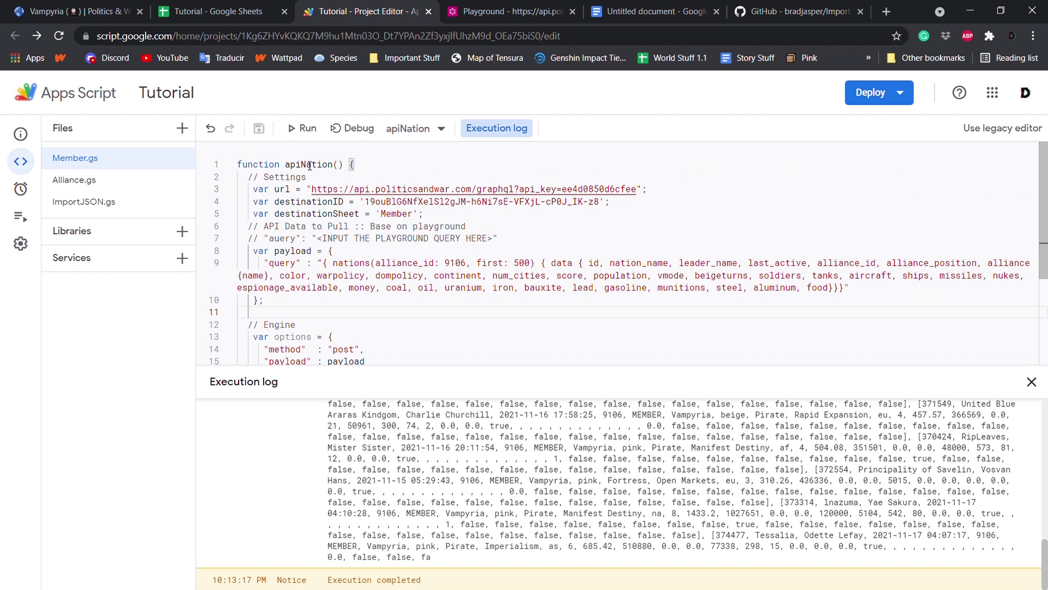
pyautogui.click(211, 11)
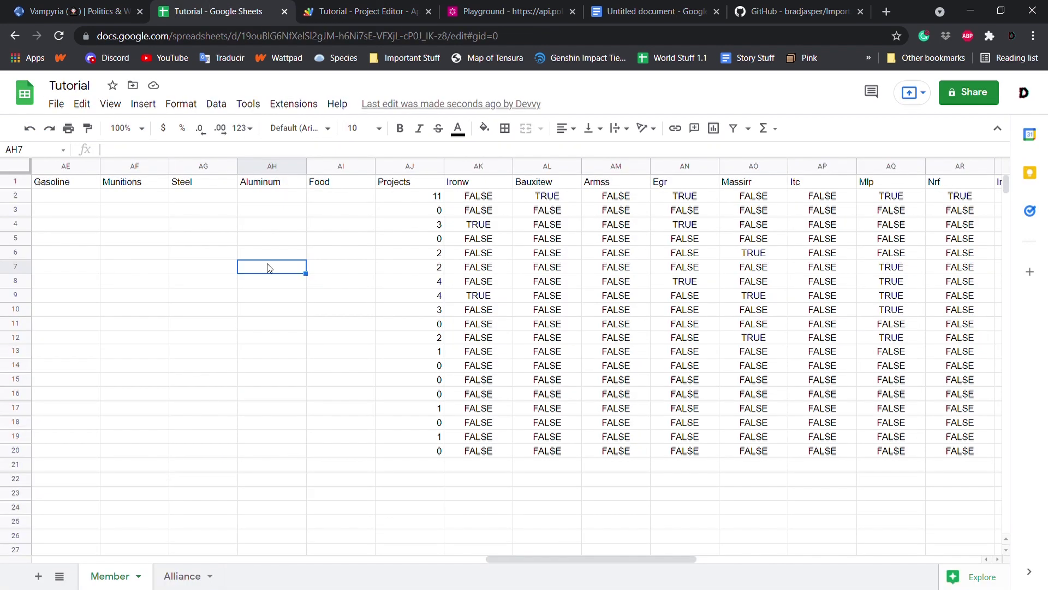
pyautogui.click(349, 8)
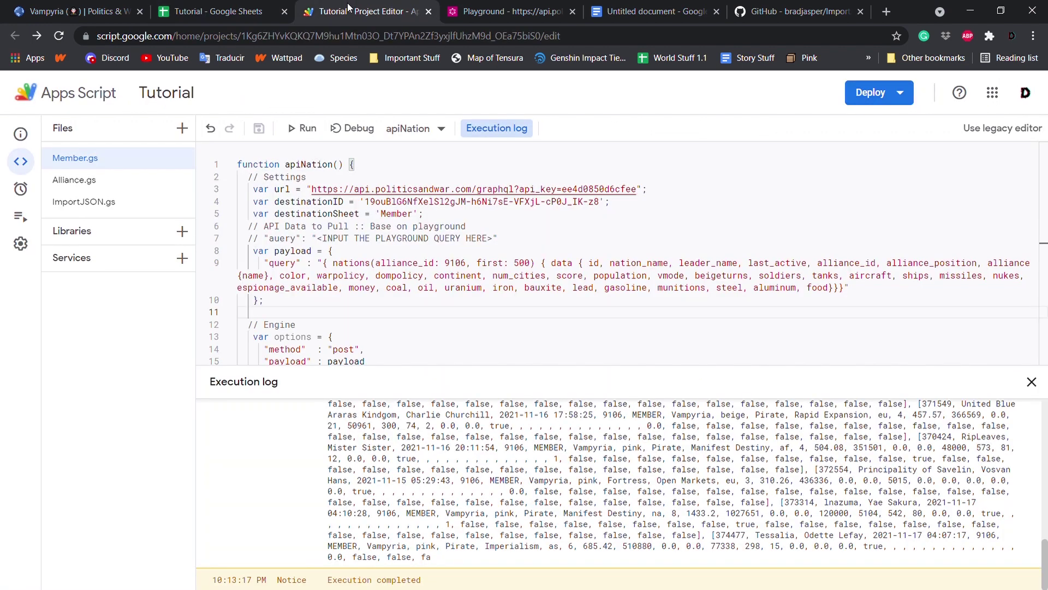
pyautogui.doubleClick(305, 168)
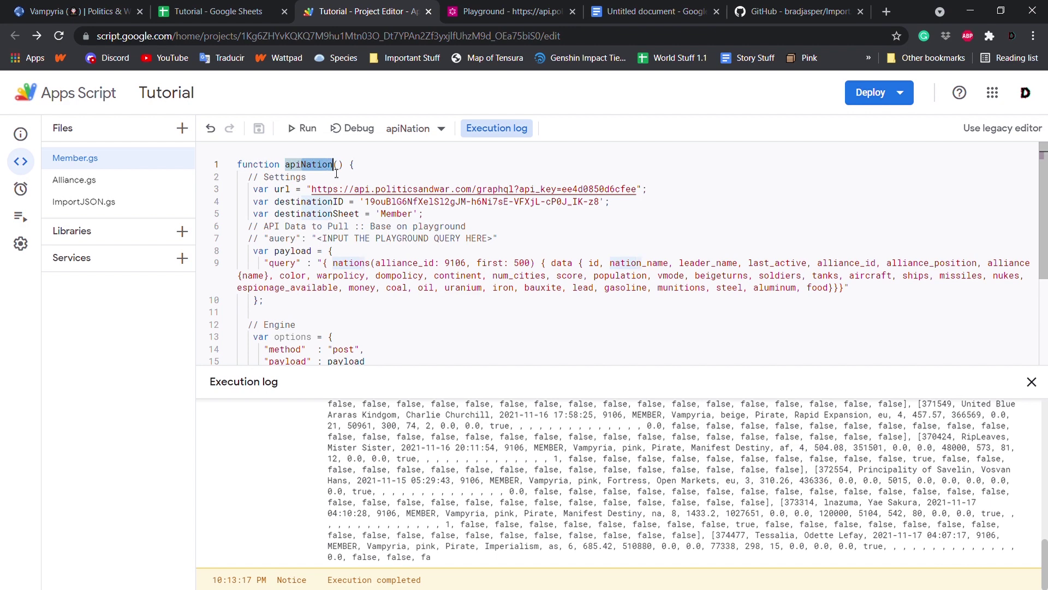
pyautogui.click(305, 177)
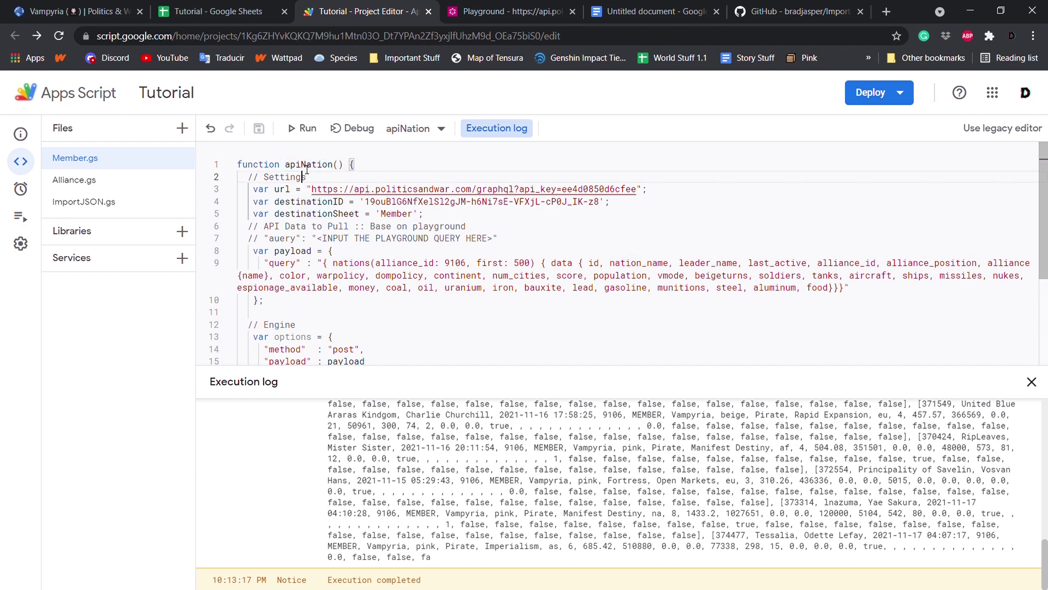
# - Rename Member.gs's apiNation function to apiMember
pyautogui.doubleClick(307, 165)
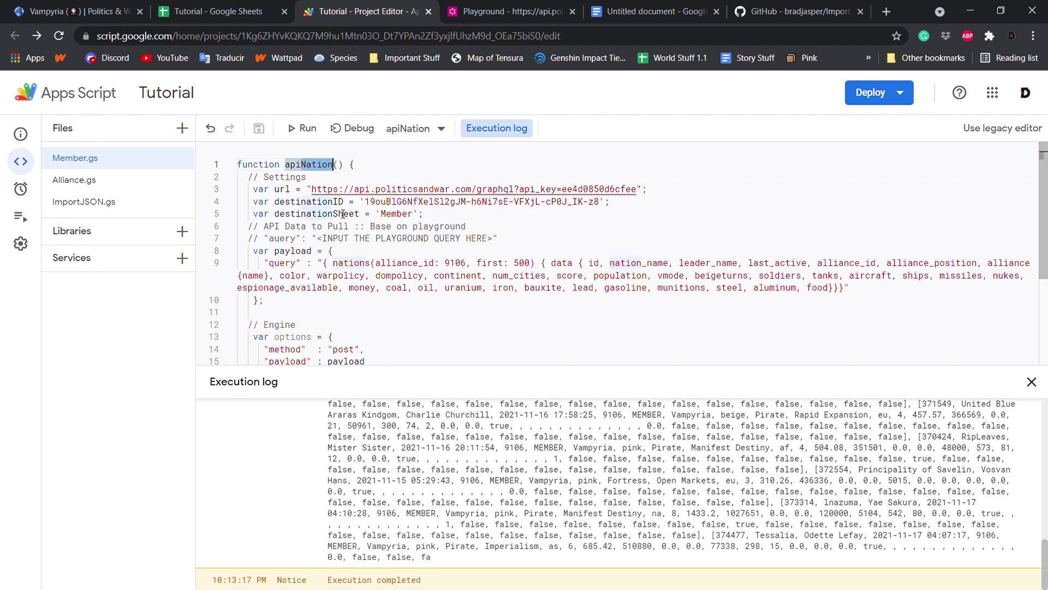
pyautogui.write('apiMem')
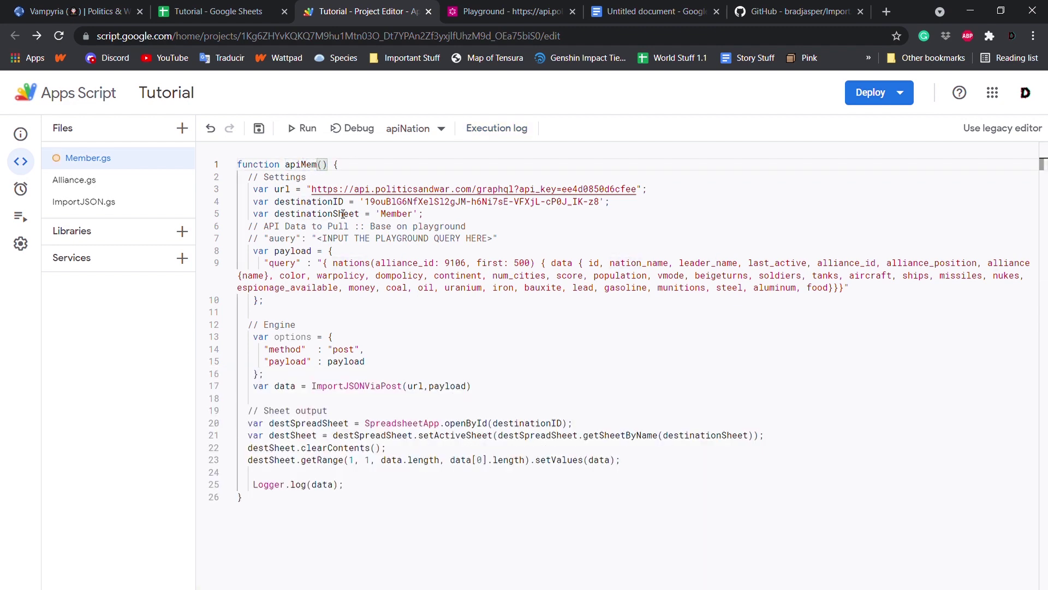
pyautogui.write('ber')
pyautogui.click(464, 268)
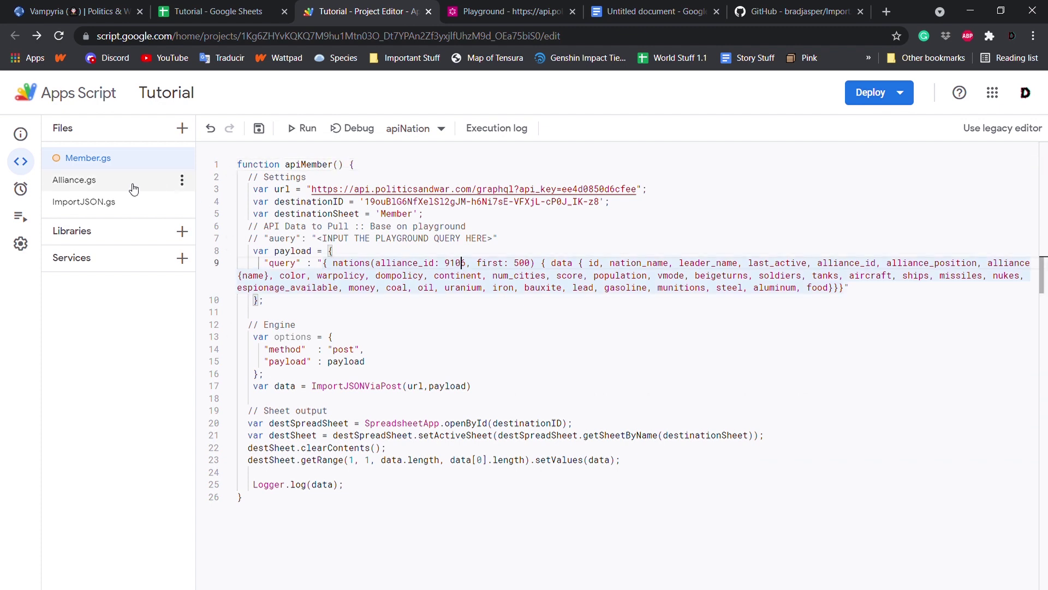
# - Rename Alliance.gs's apiNation function to apiAlliance and save the project
pyautogui.click(194, 179)
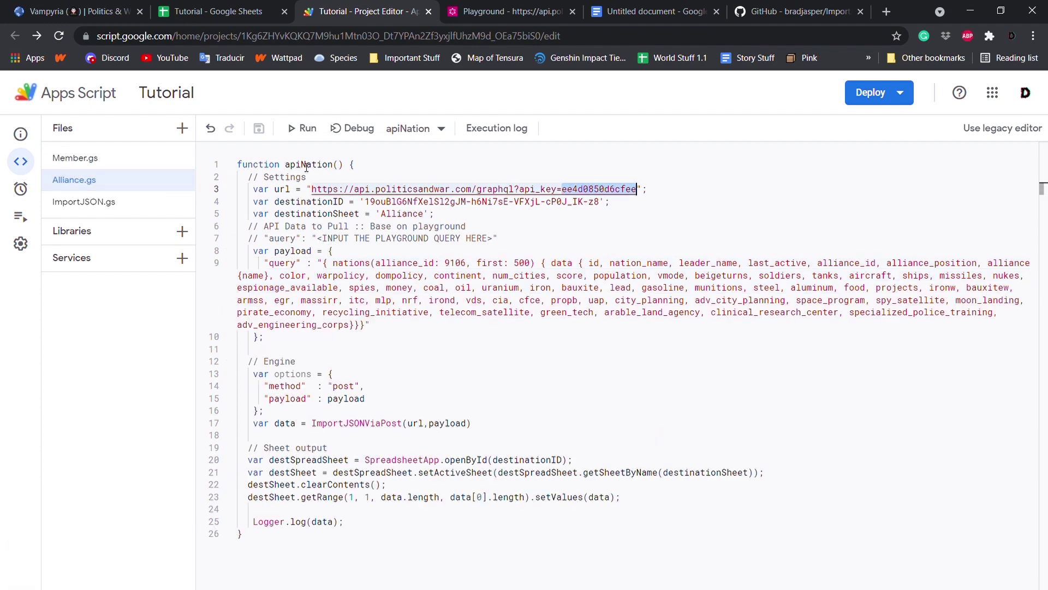
pyautogui.click(306, 167)
pyautogui.doubleClick(330, 168)
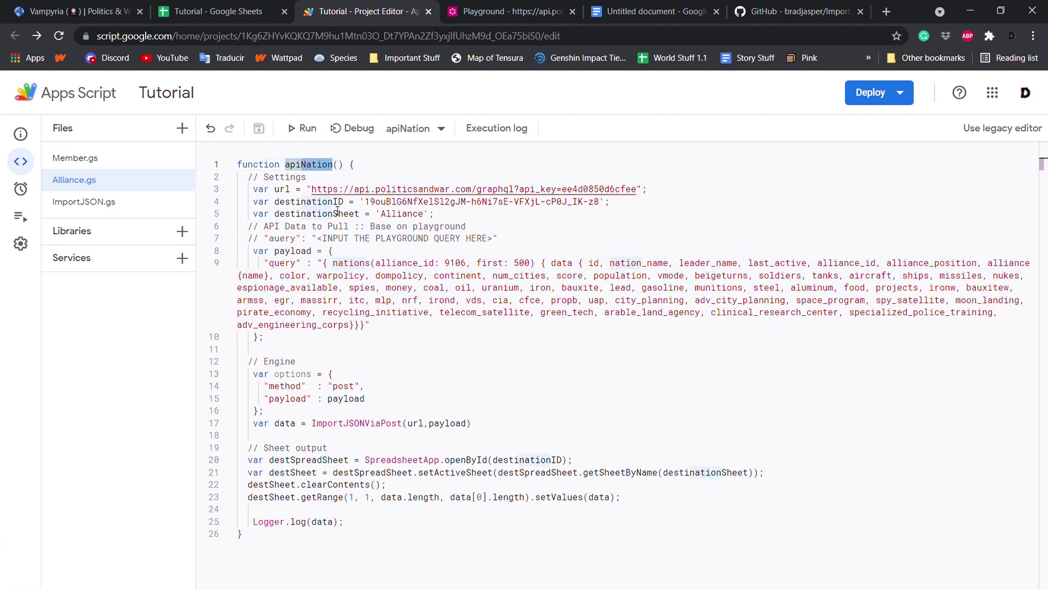
pyautogui.write('apiAlliance')
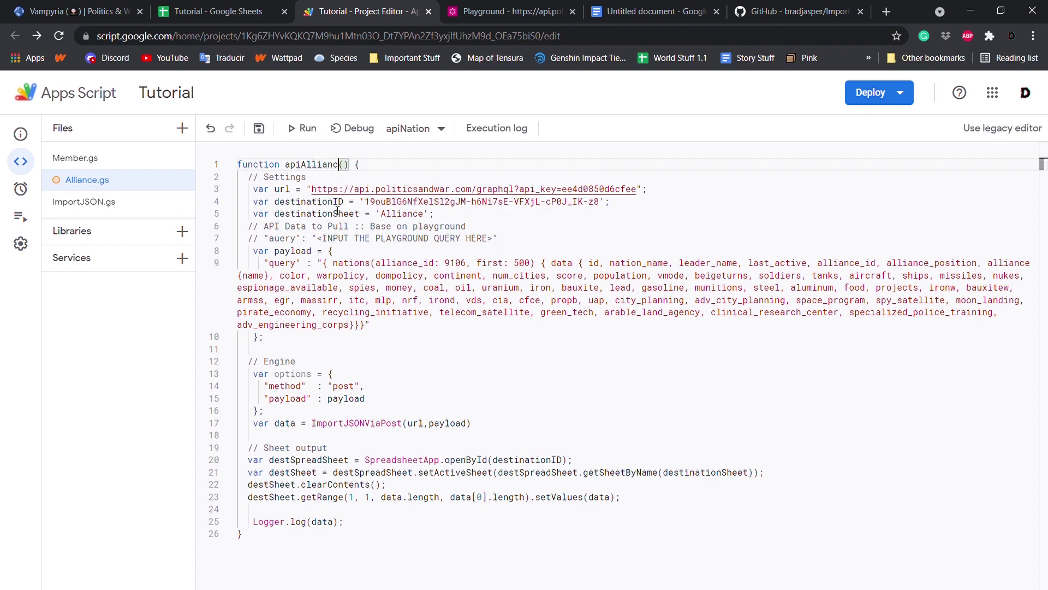
pyautogui.click(258, 128)
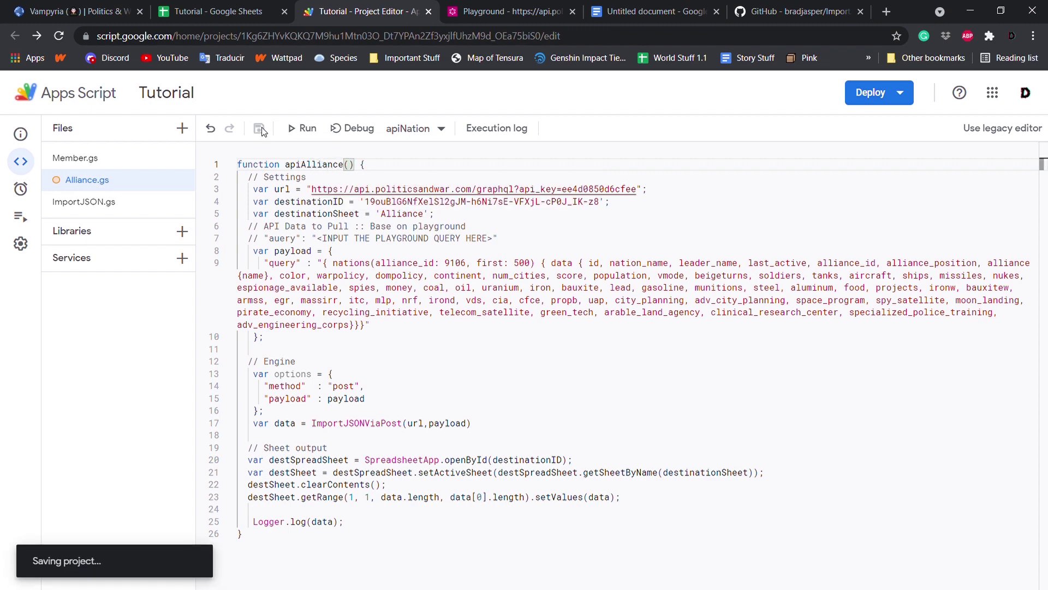
pyautogui.click(239, 7)
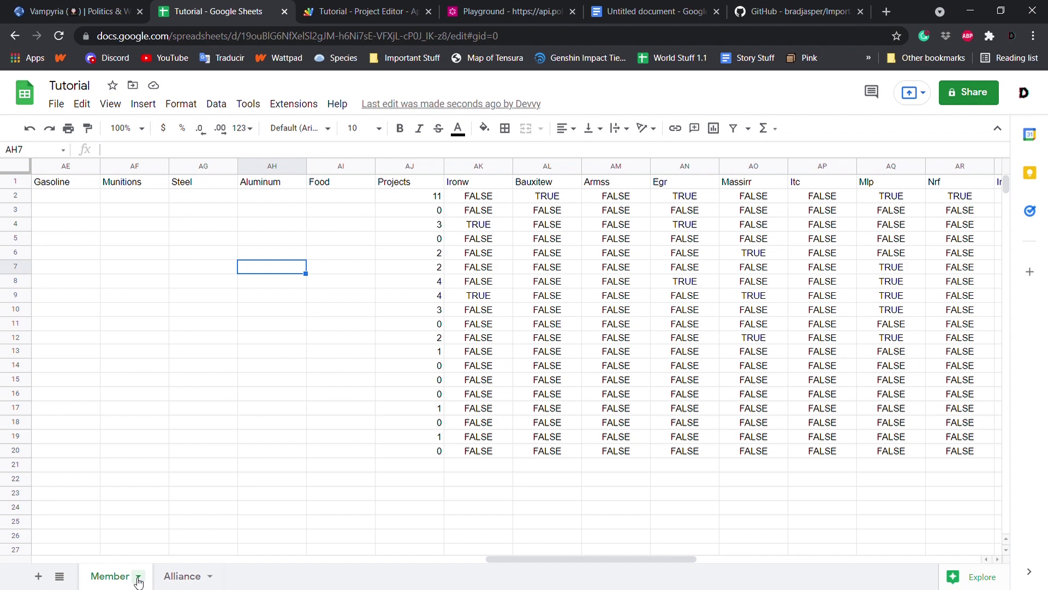
pyautogui.click(380, 6)
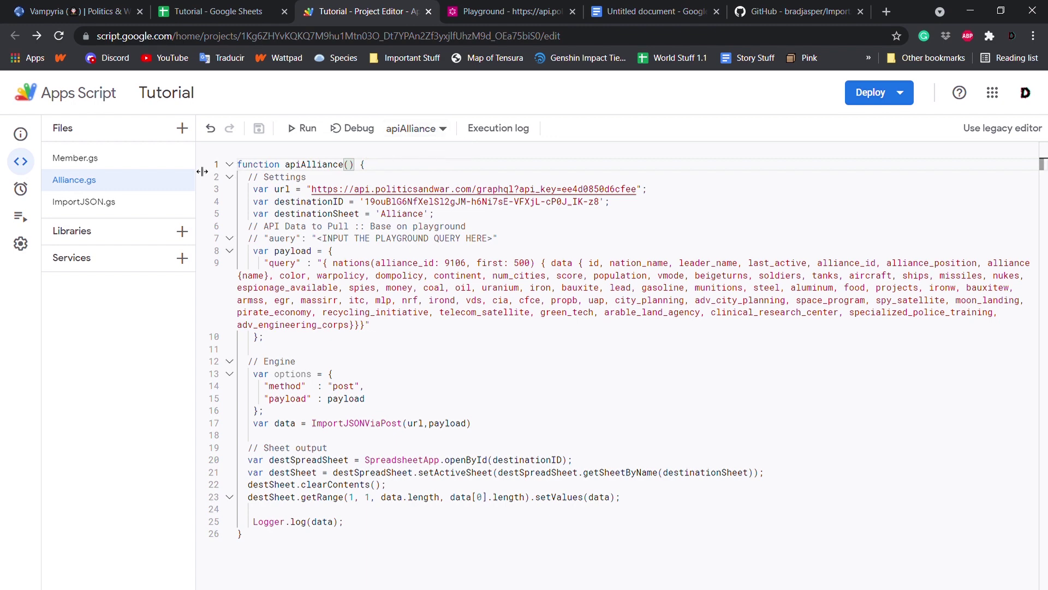
# - Check both scripts, run apiMember from Member.gs, and view the spreadsheet
pyautogui.click(133, 159)
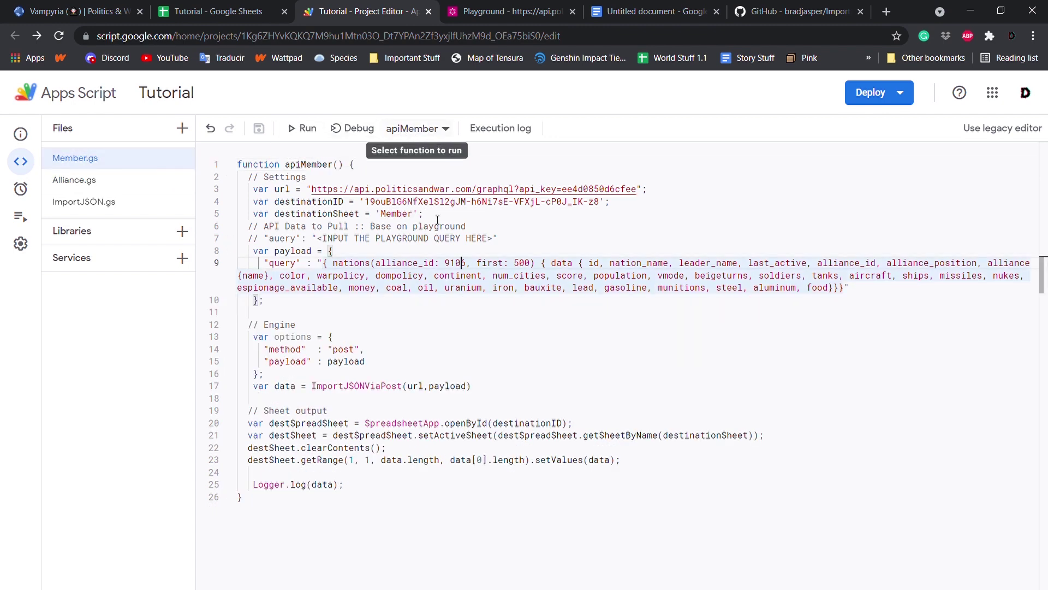
pyautogui.click(100, 192)
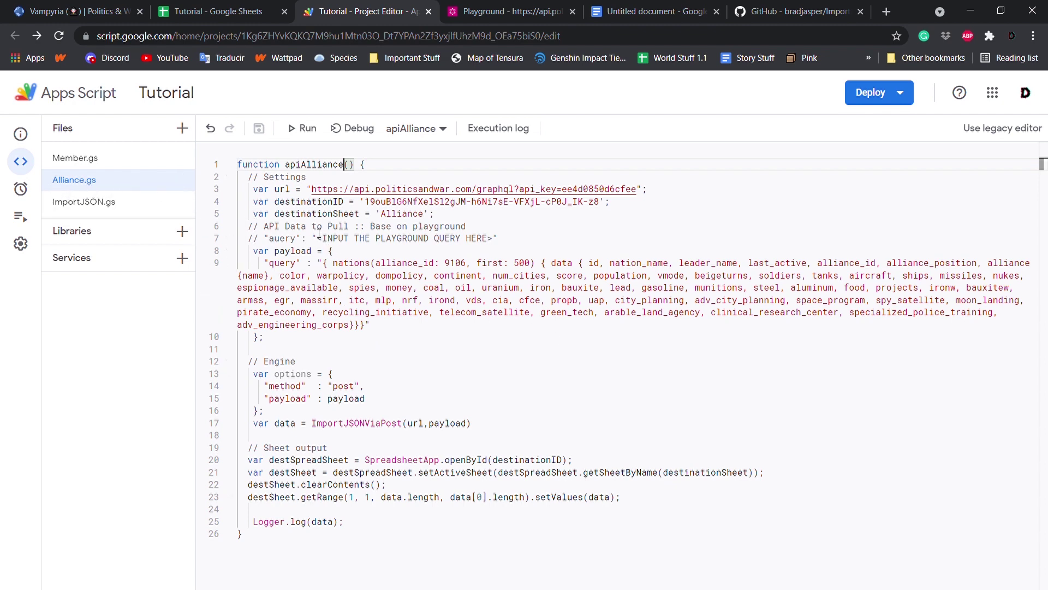
pyautogui.click(121, 167)
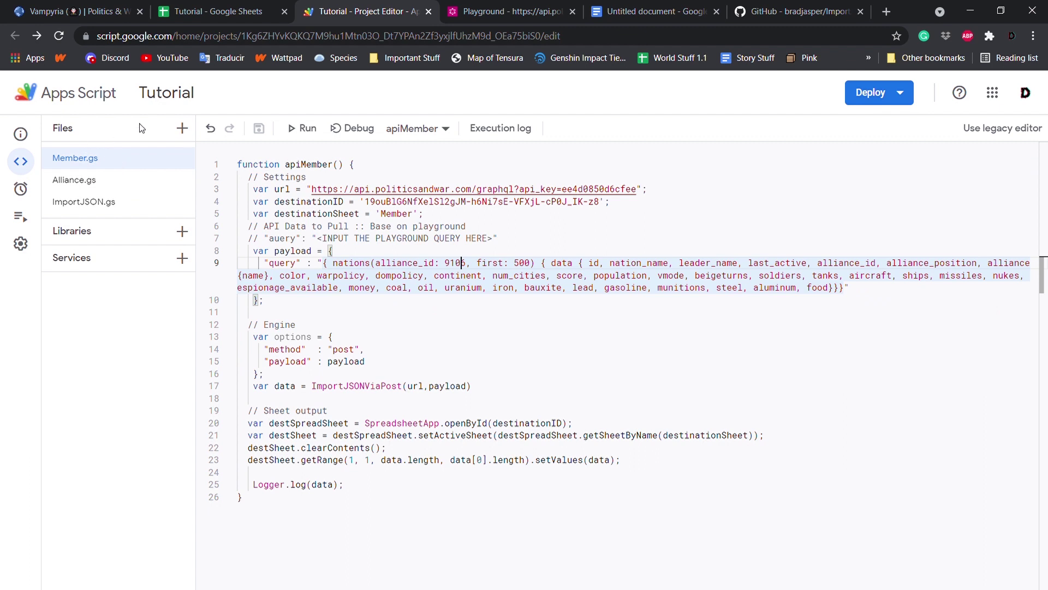
pyautogui.click(306, 137)
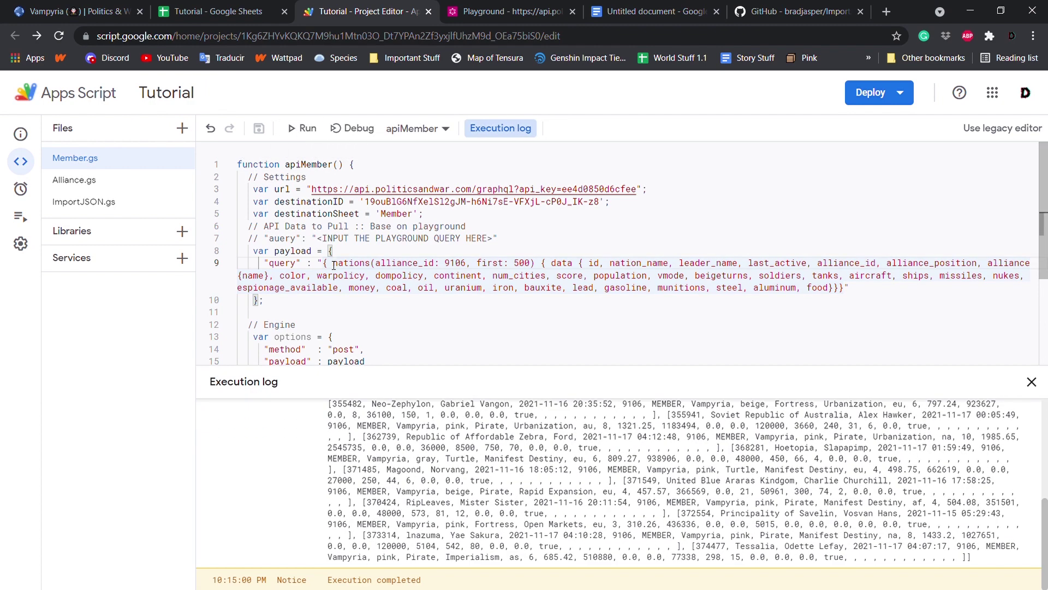
pyautogui.click(197, 8)
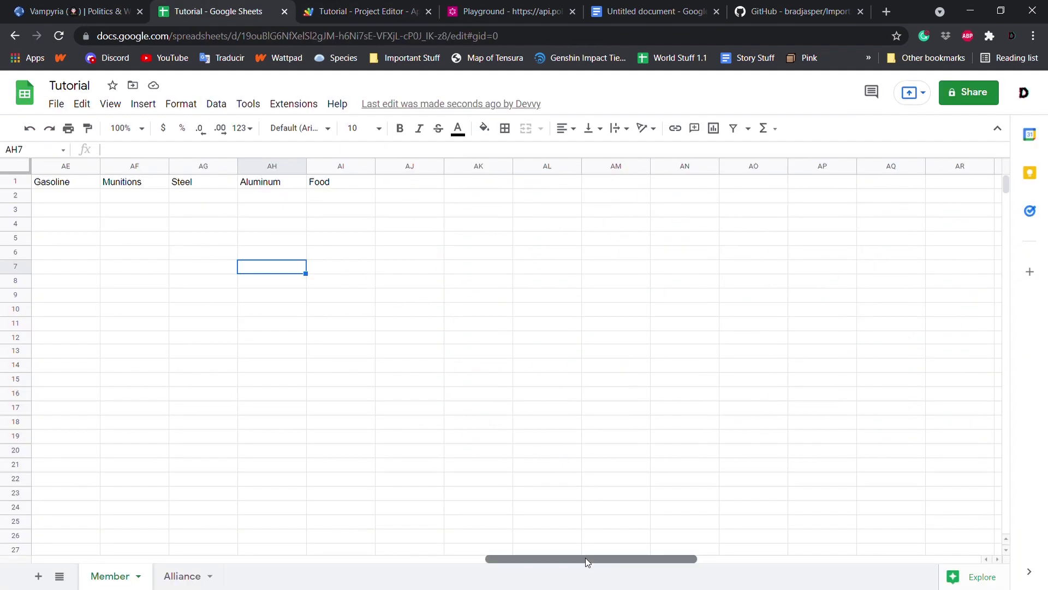
pyautogui.moveTo(585, 558)
pyautogui.mouseDown()
pyautogui.moveTo(143, 557)
pyautogui.moveTo(573, 560)
pyautogui.mouseUp()
pyautogui.click(341, 11)
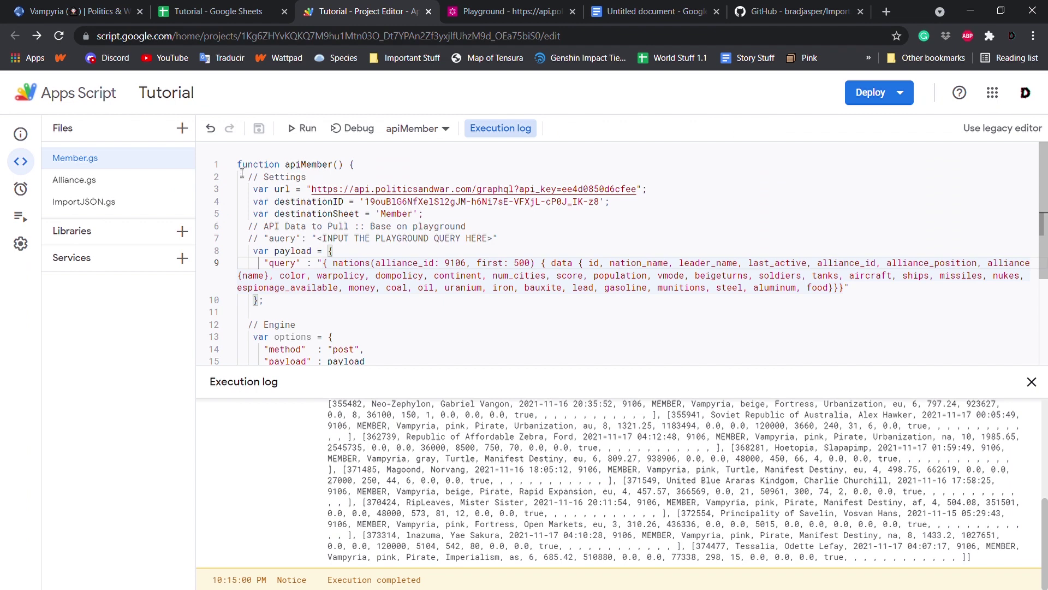
pyautogui.click(117, 182)
pyautogui.click(117, 163)
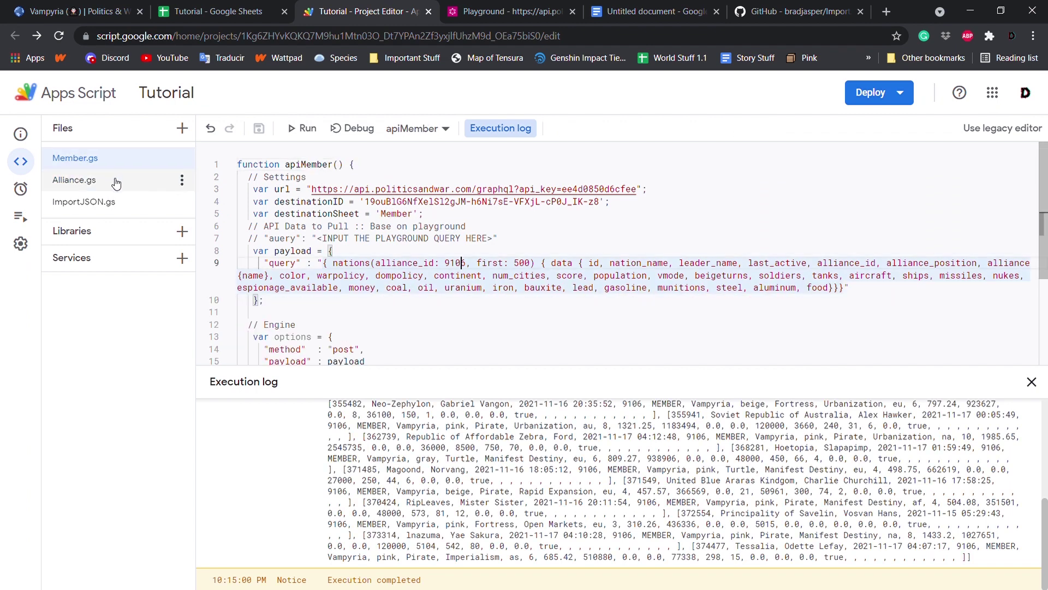
pyautogui.click(117, 182)
pyautogui.click(143, 163)
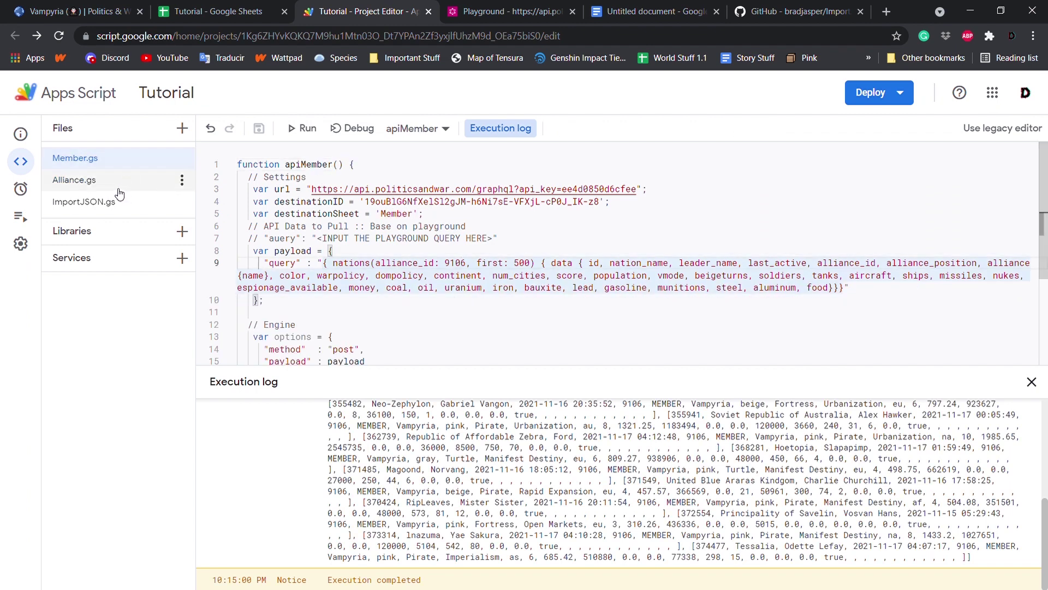
pyautogui.click(117, 182)
pyautogui.click(115, 161)
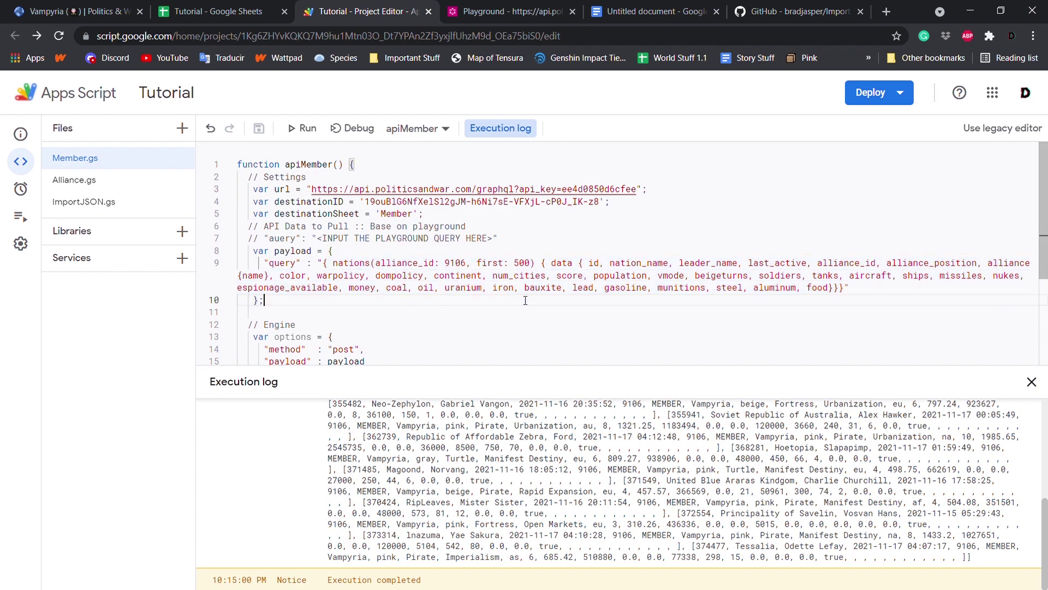
pyautogui.click(121, 180)
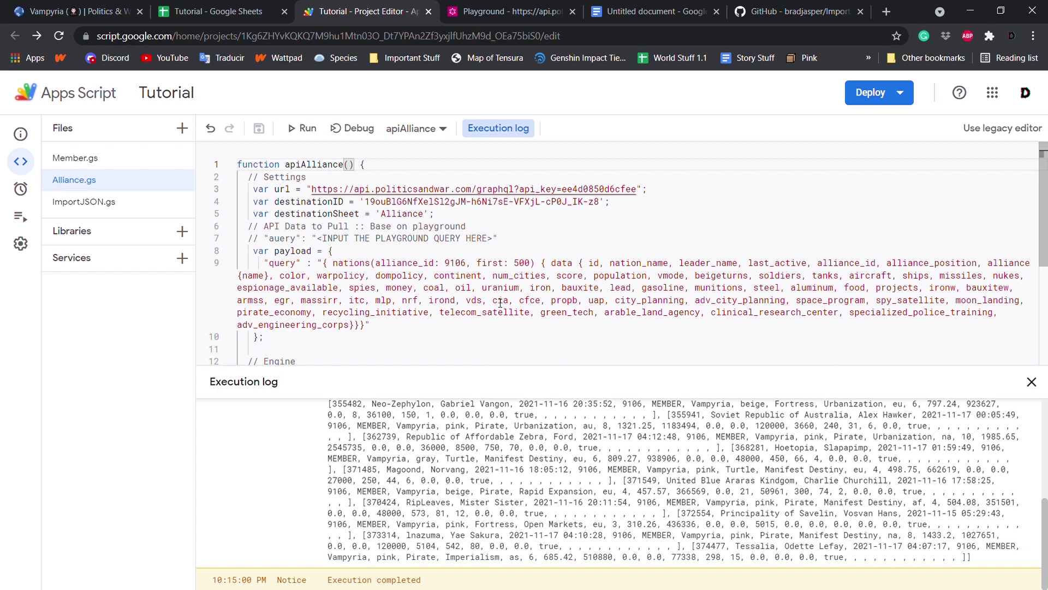
pyautogui.click(226, 10)
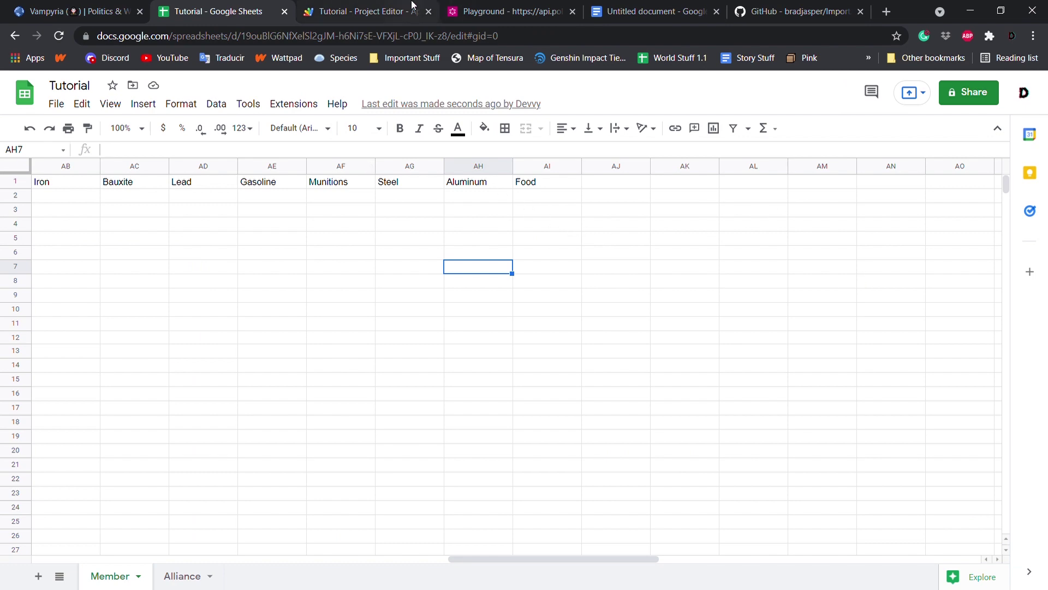
# - Switch between the Alliance and Member sheets and scroll across Member's columns
pyautogui.click(180, 576)
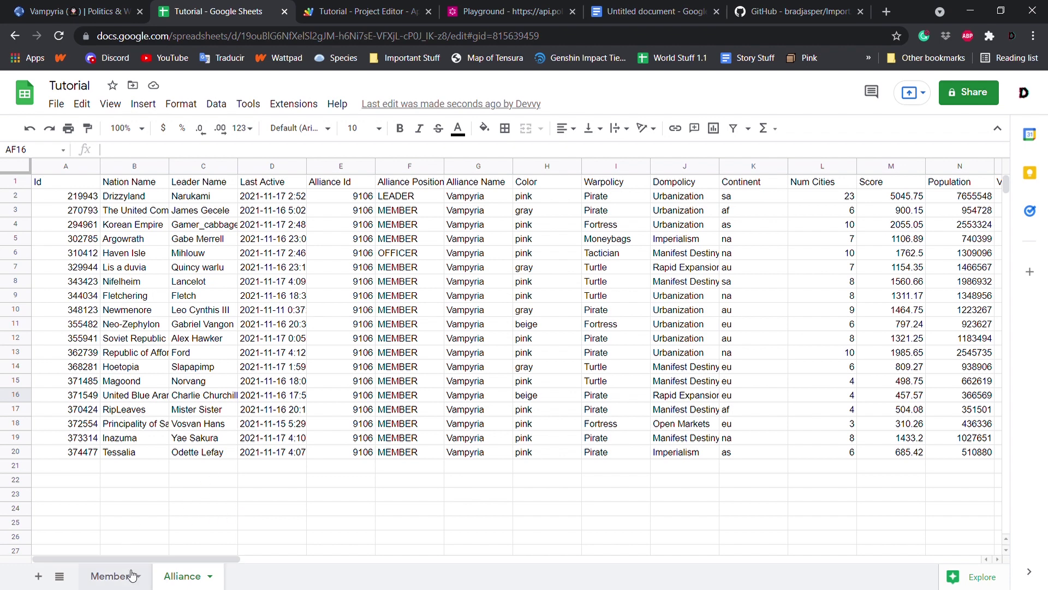
pyautogui.click(125, 589)
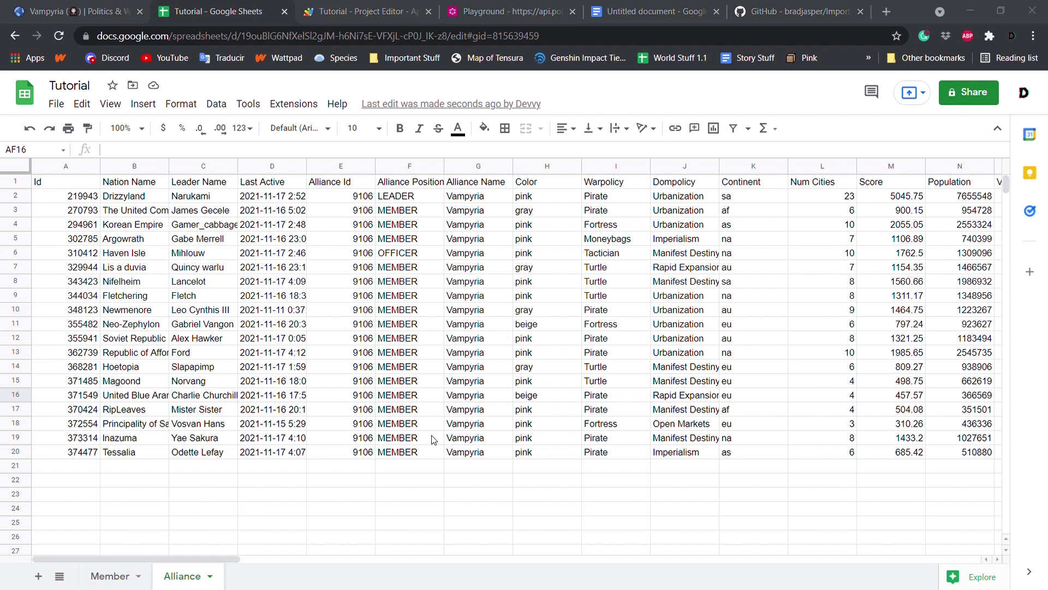
pyautogui.click(116, 577)
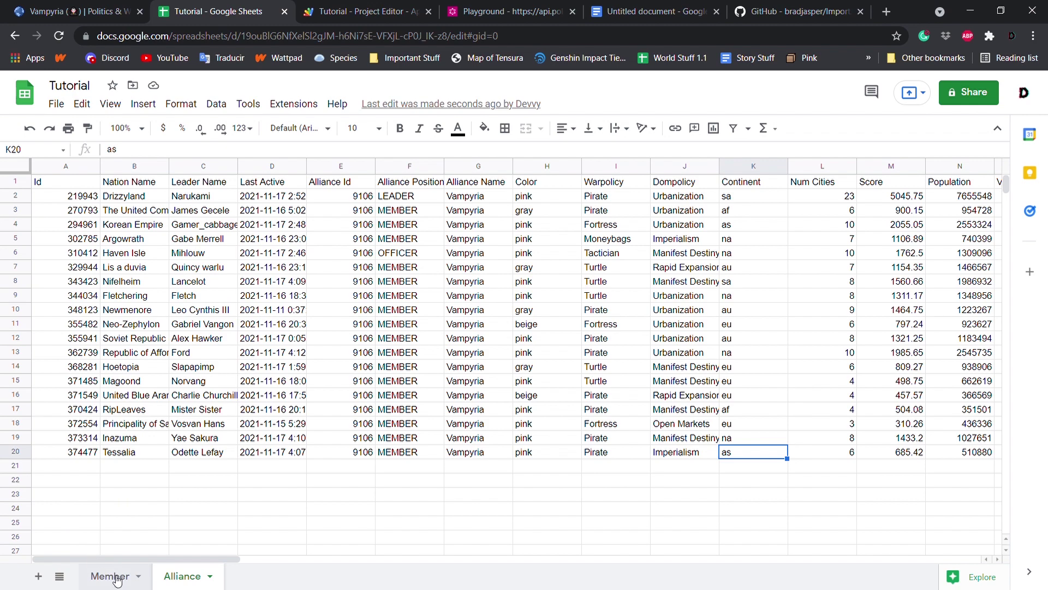
pyautogui.moveTo(503, 563); pyautogui.dragTo(56, 558)
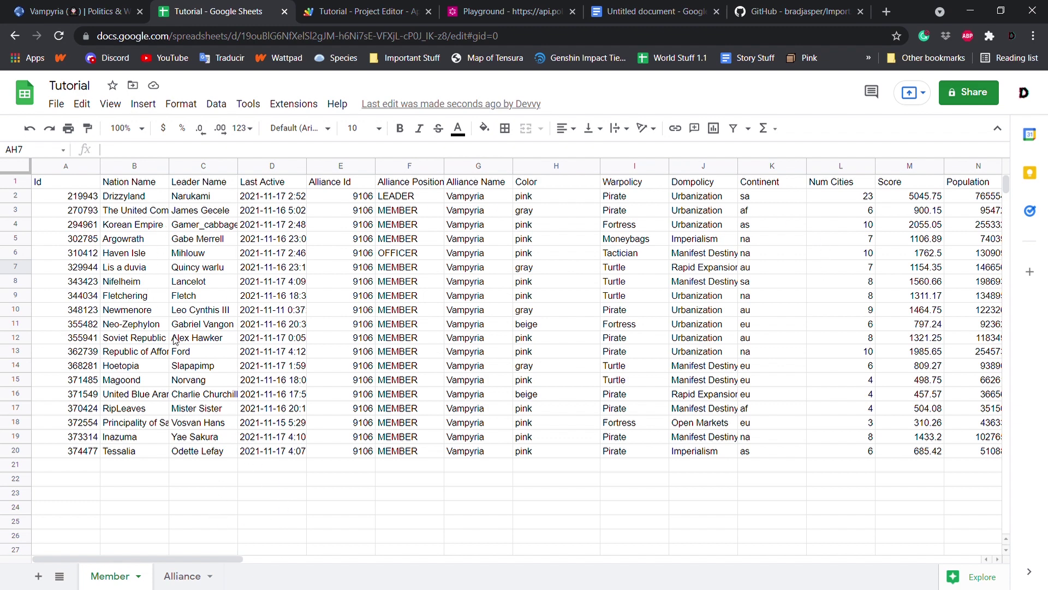
pyautogui.moveTo(175, 559); pyautogui.dragTo(480, 559)
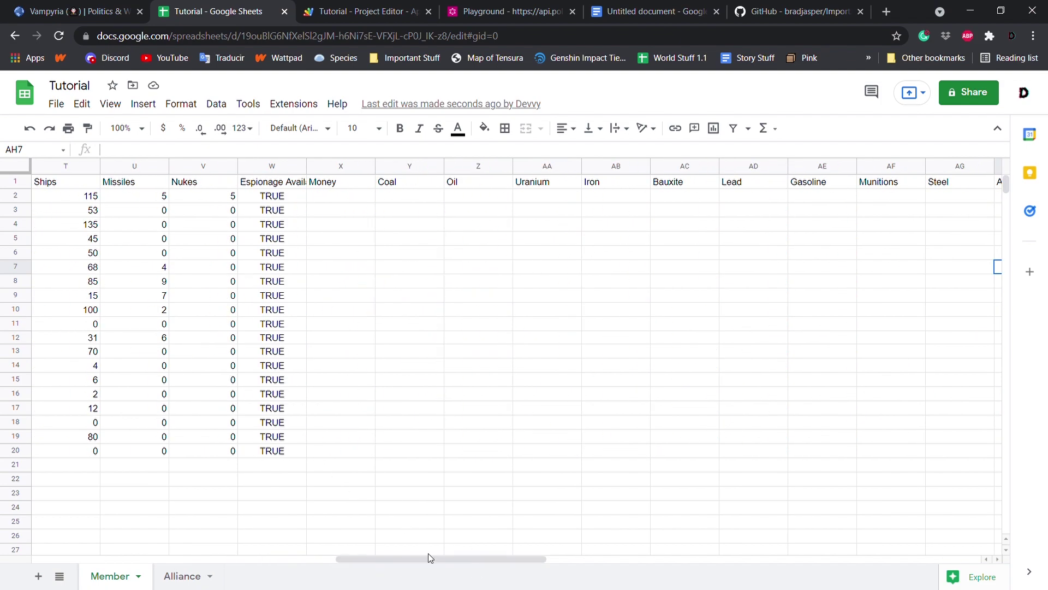
pyautogui.moveTo(429, 558); pyautogui.dragTo(109, 558)
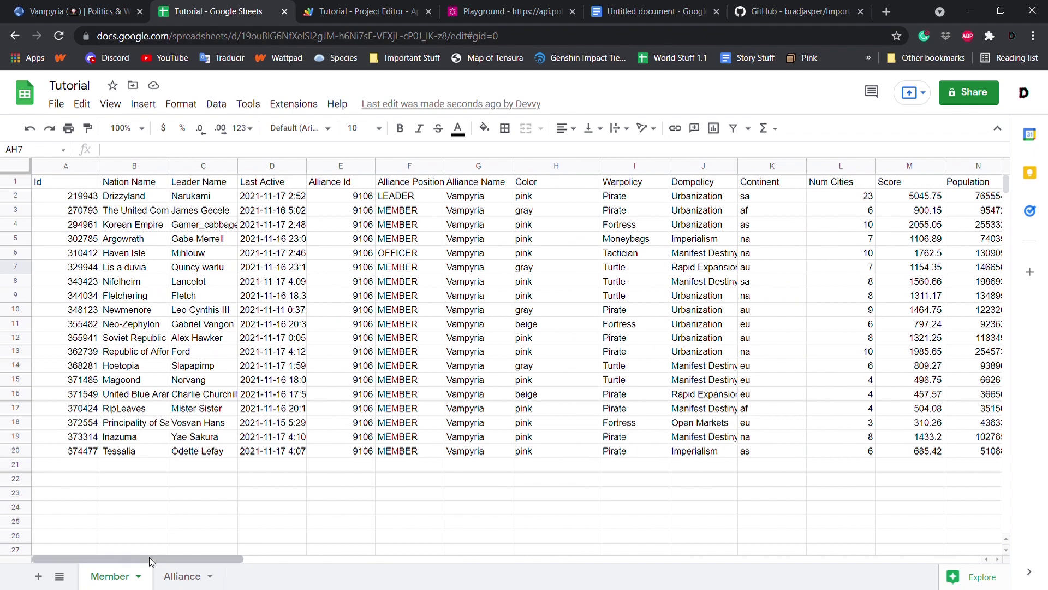
pyautogui.moveTo(150, 558); pyautogui.dragTo(235, 541)
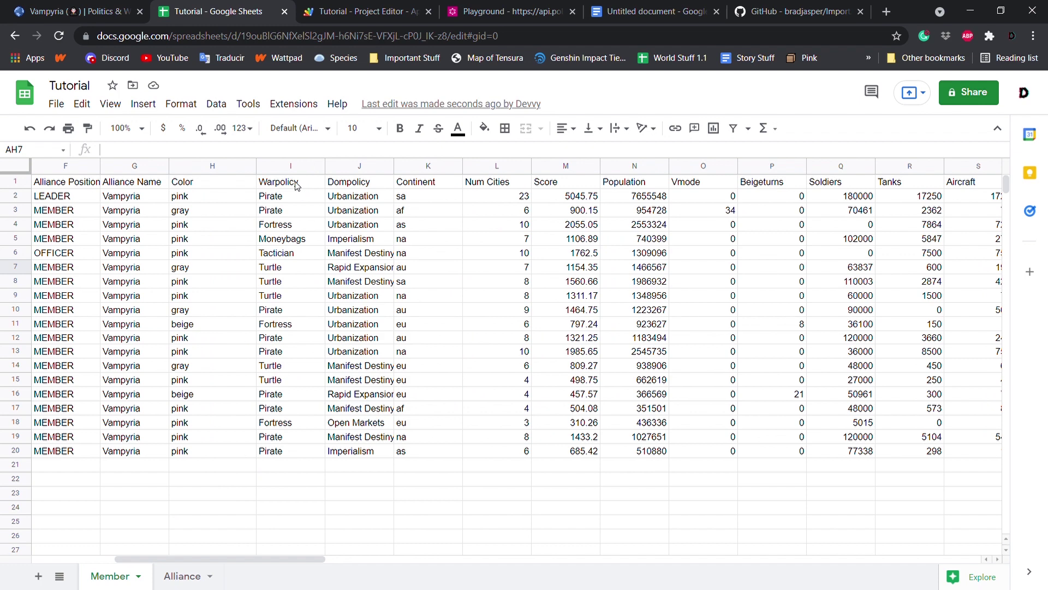
# - Scroll through the 19 Vampyria nations listed in the Member sheet
pyautogui.scroll(-2, 295, 186)
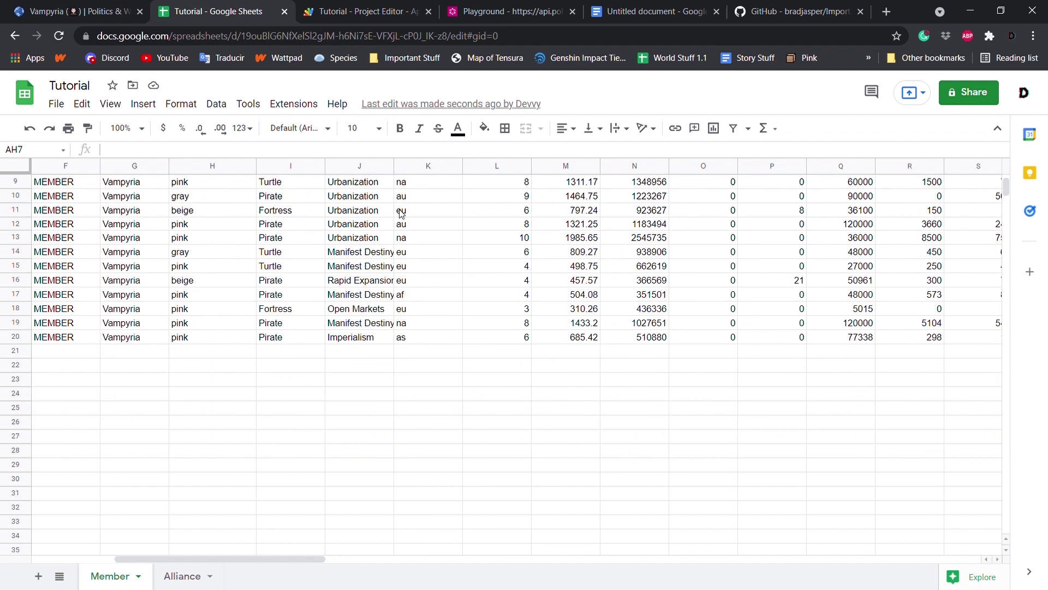
pyautogui.scroll(2, 526, 268)
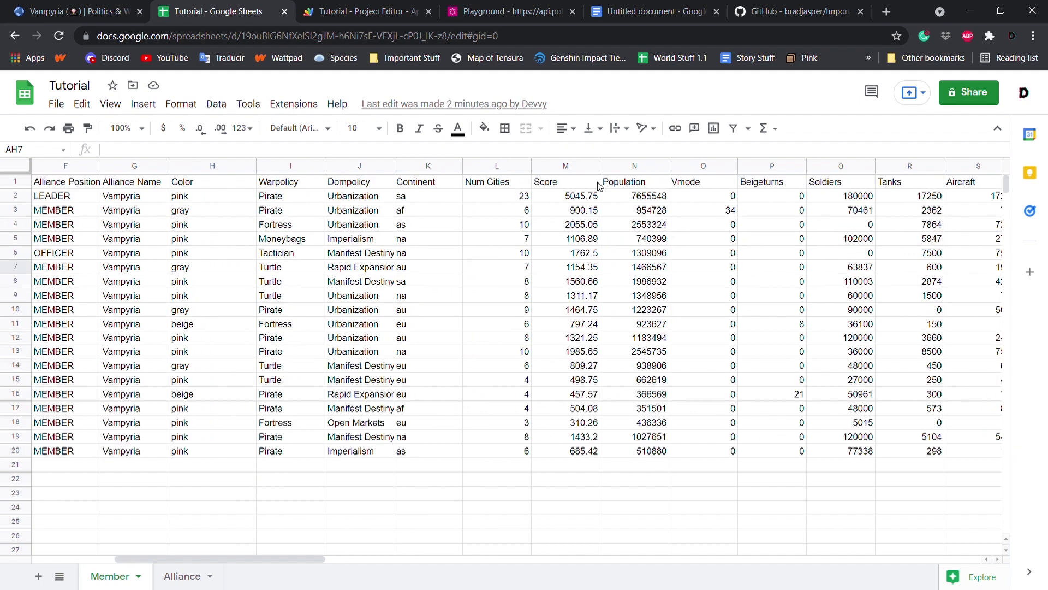
pyautogui.scroll(-3, 631, 204)
pyautogui.scroll(-1, 632, 204)
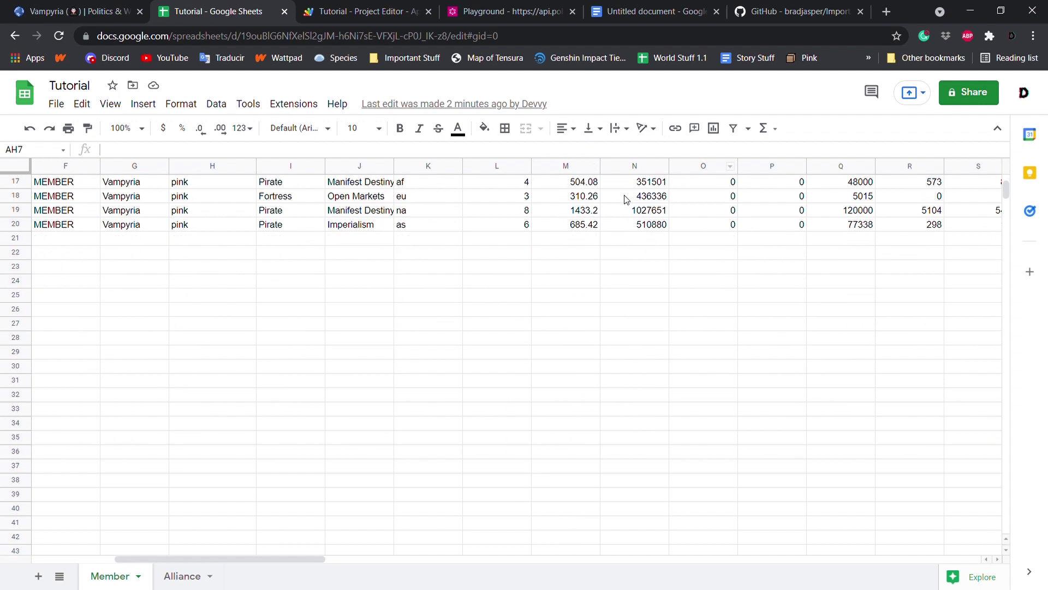
pyautogui.scroll(4, 518, 317)
pyautogui.scroll(-3, 638, 276)
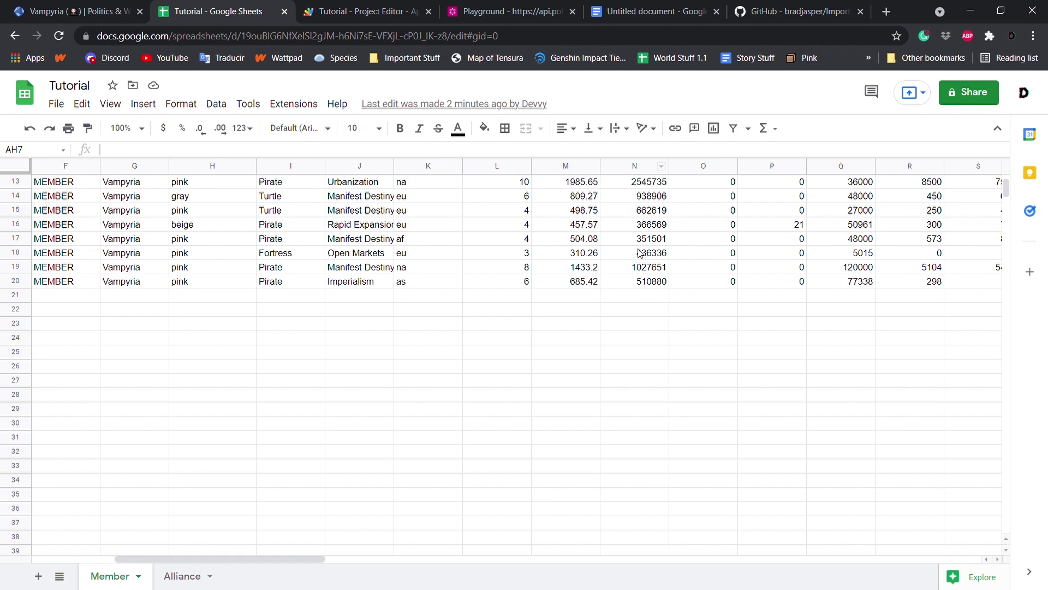
pyautogui.scroll(3, 644, 259)
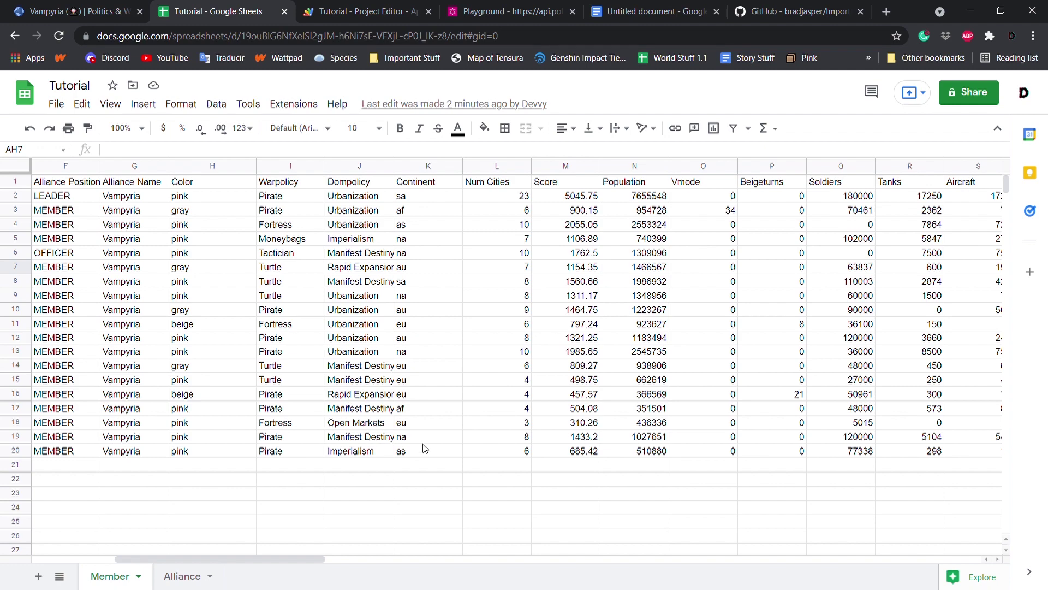
pyautogui.moveTo(271, 559); pyautogui.dragTo(111, 567)
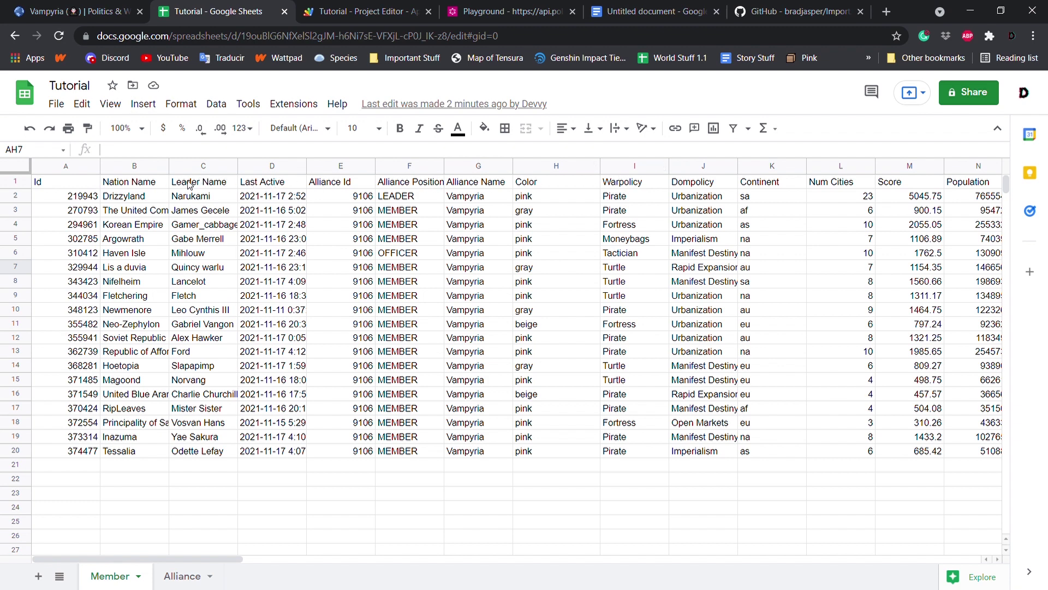
# - With cell C1 selected, freeze the Member sheet up to row 1
pyautogui.click(213, 185)
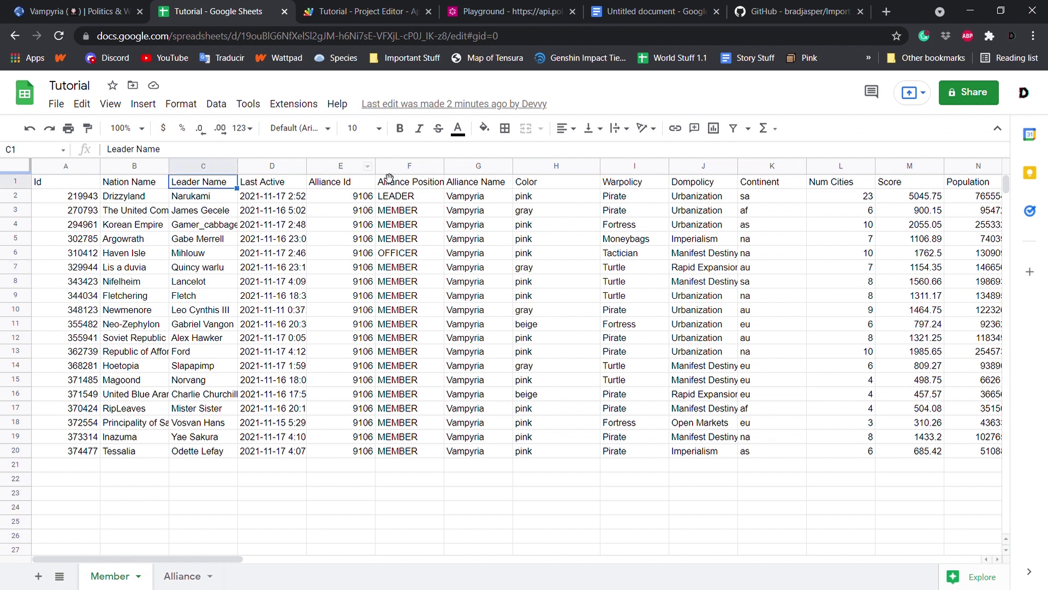
pyautogui.click(486, 184)
pyautogui.click(549, 186)
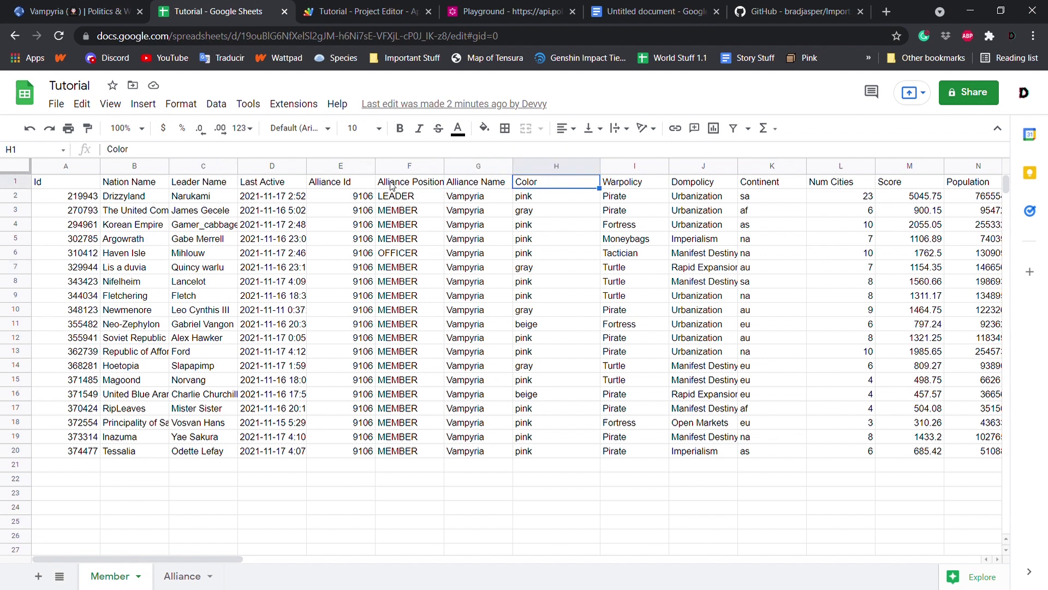
pyautogui.click(223, 186)
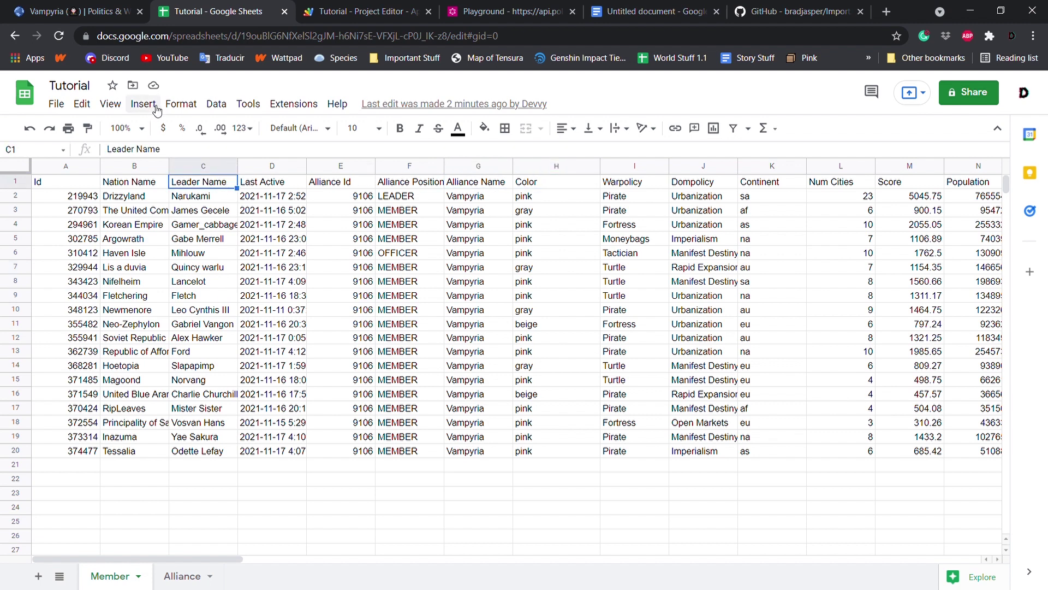
pyautogui.click(110, 103)
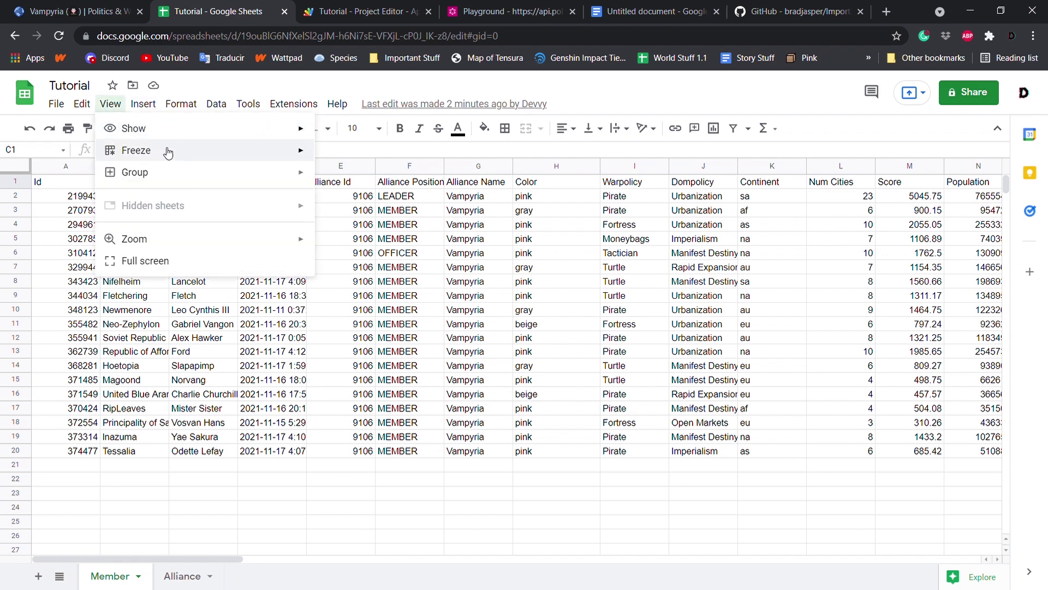
pyautogui.moveTo(206, 155)
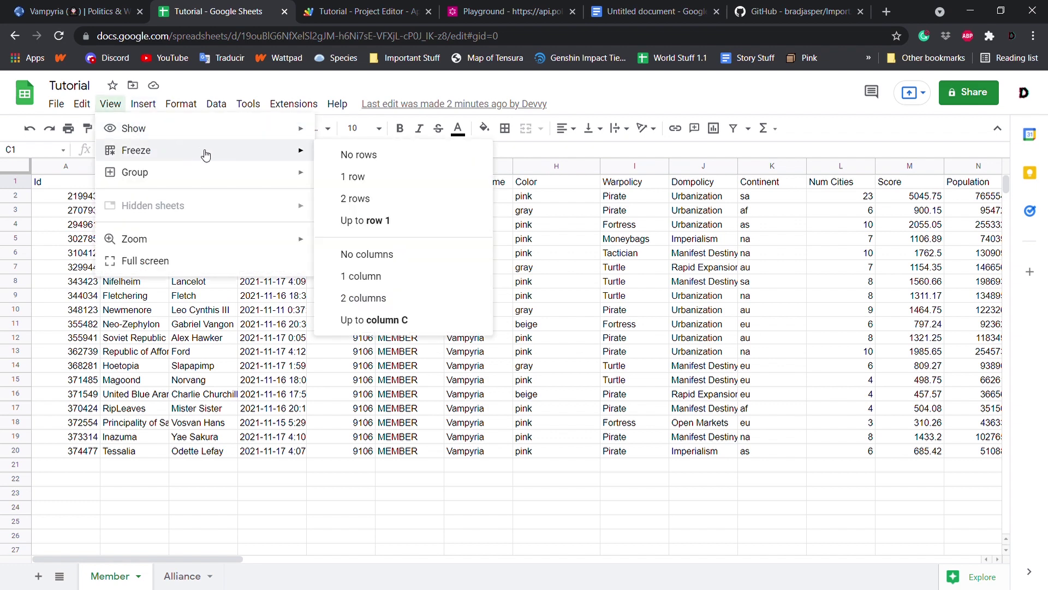
pyautogui.click(390, 222)
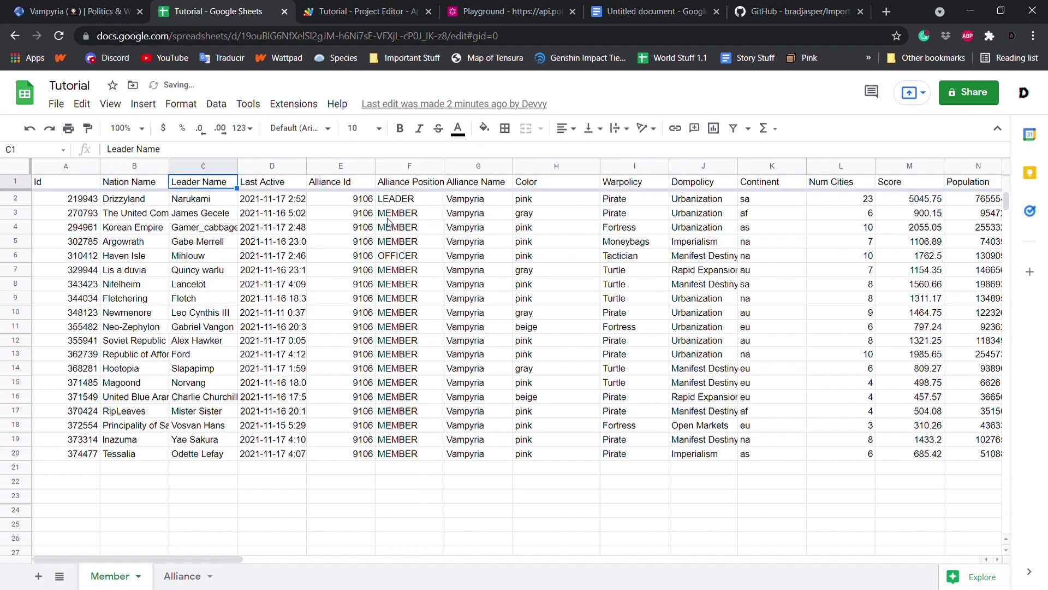
pyautogui.click(356, 260)
pyautogui.scroll(-2, 413, 248)
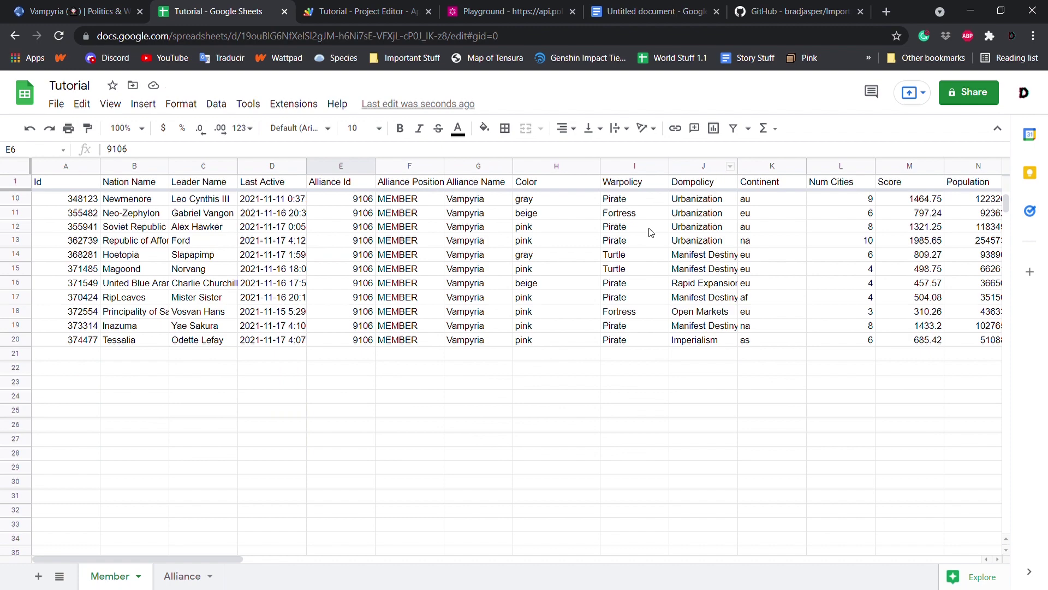
pyautogui.scroll(-3, 648, 241)
pyautogui.moveTo(205, 558); pyautogui.dragTo(480, 556)
pyautogui.scroll(-5, 363, 301)
pyautogui.scroll(-3, 363, 300)
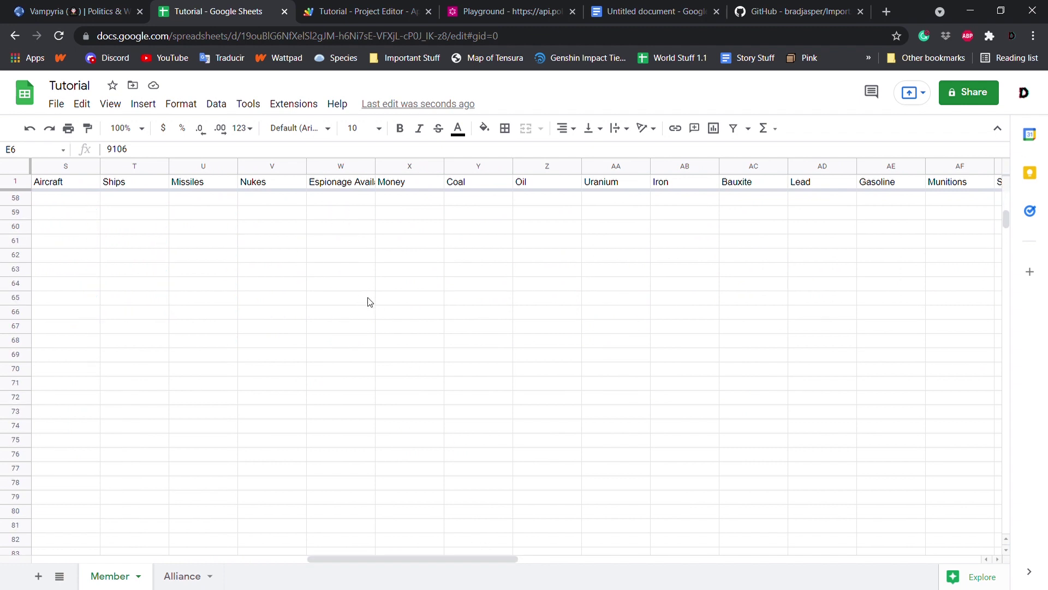
pyautogui.scroll(10, 429, 443)
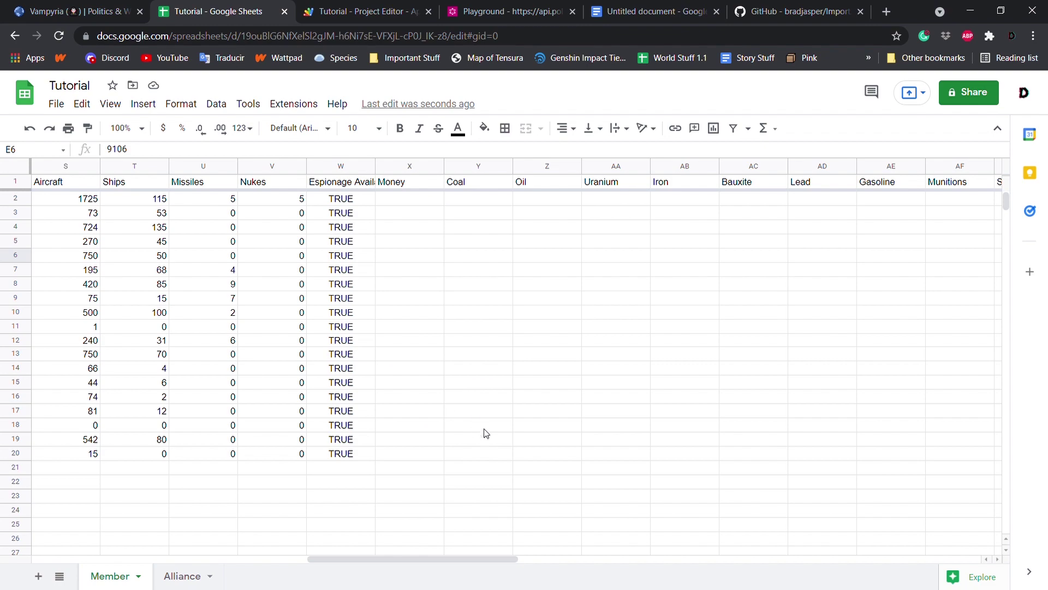
pyautogui.moveTo(471, 561); pyautogui.dragTo(104, 539)
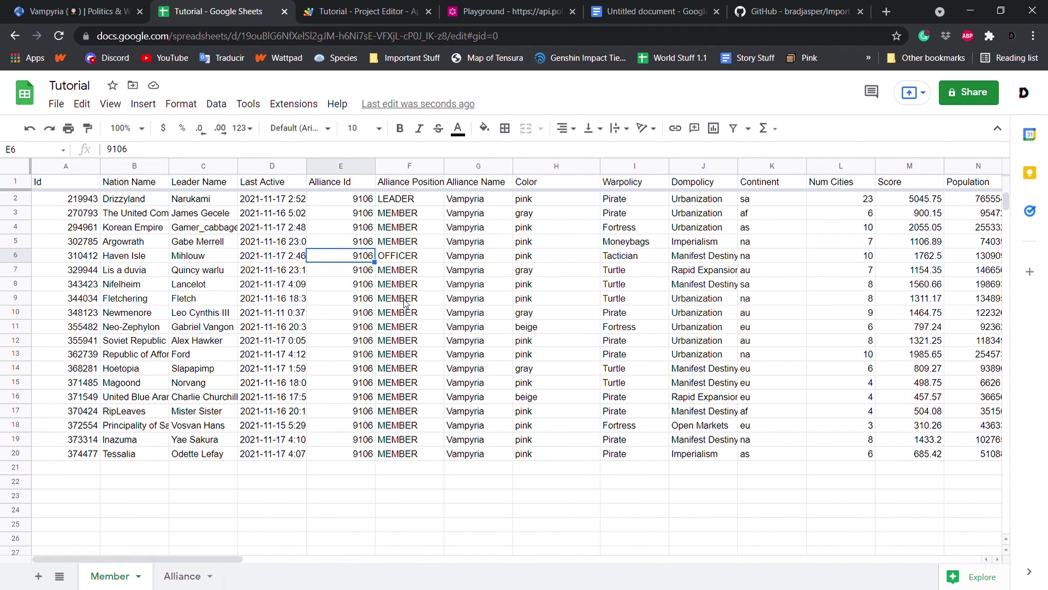
pyautogui.scroll(-8, 452, 264)
pyautogui.scroll(4, 454, 264)
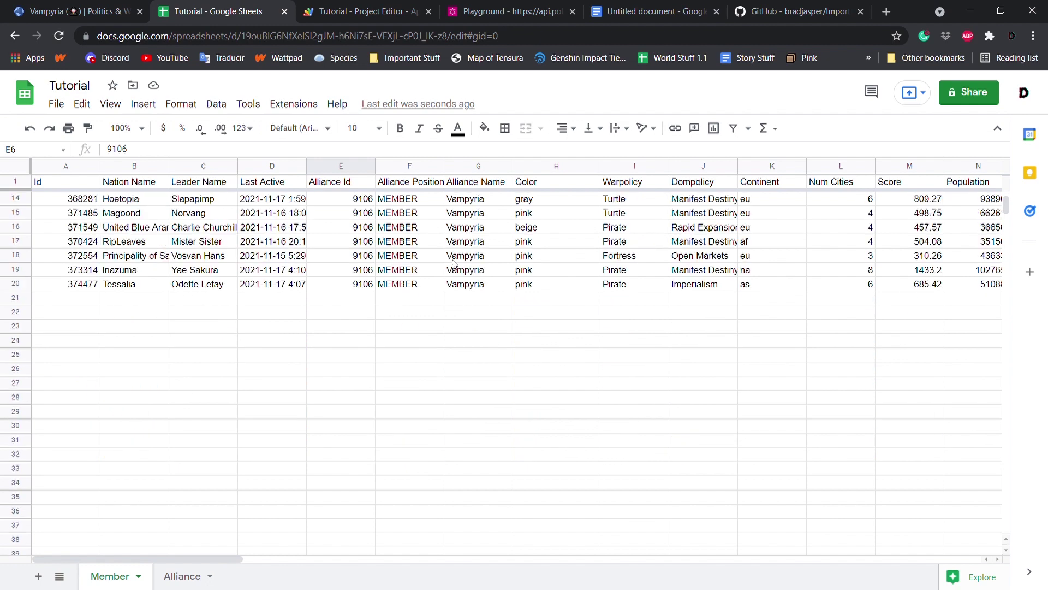
pyautogui.scroll(4, 453, 265)
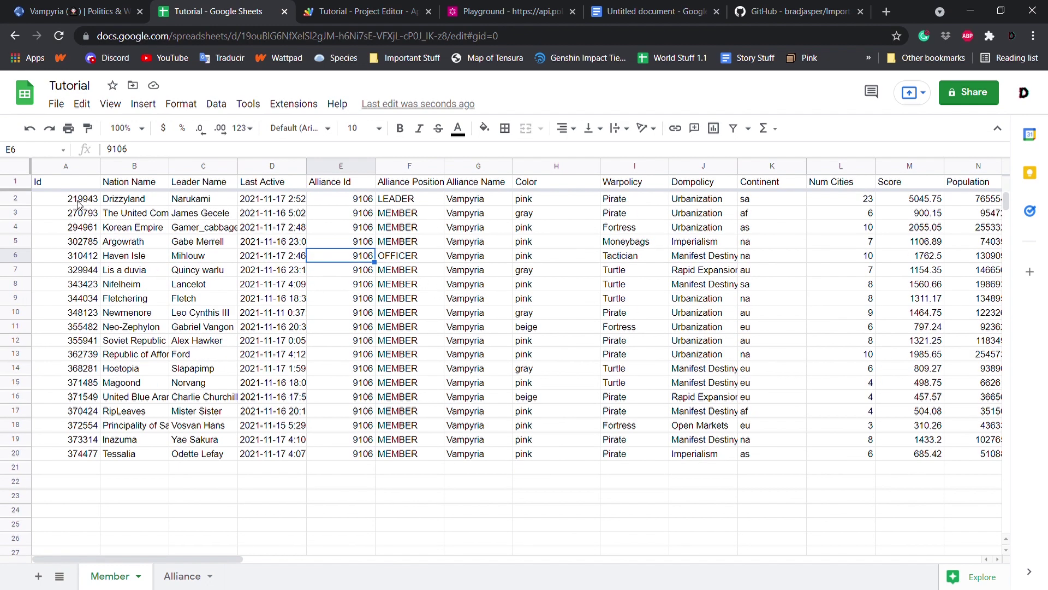
pyautogui.click(64, 201)
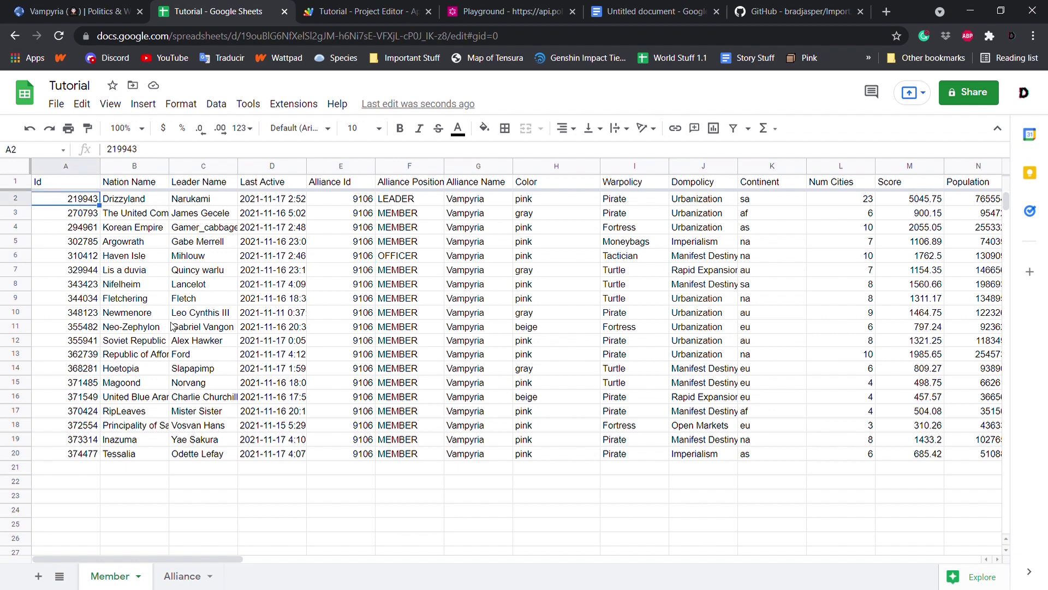
pyautogui.keyDown('shift'); pyautogui.click(218, 454); pyautogui.keyUp('shift')
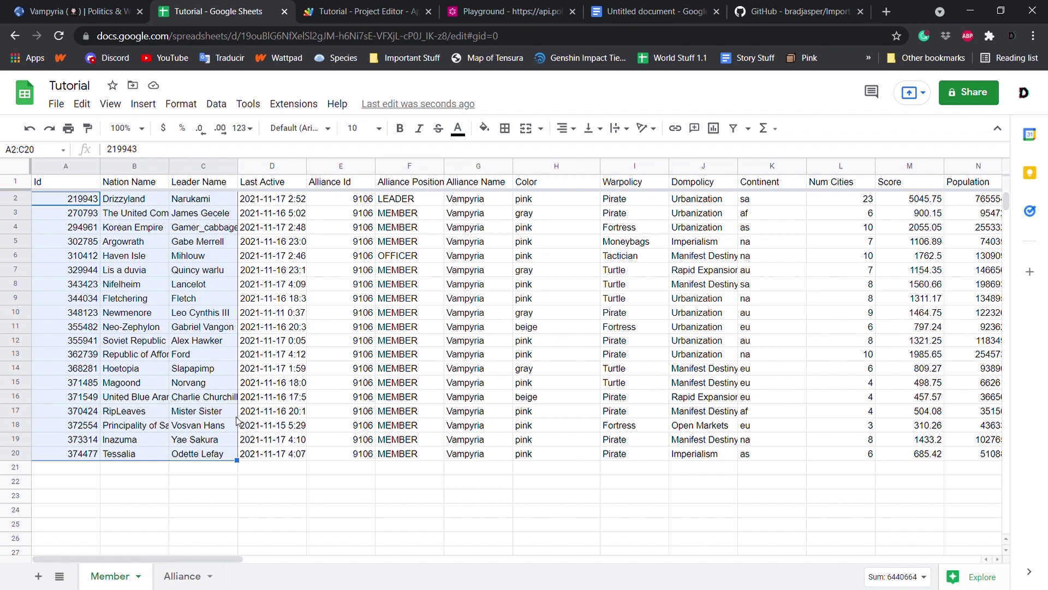
pyautogui.moveTo(172, 558); pyautogui.dragTo(273, 555)
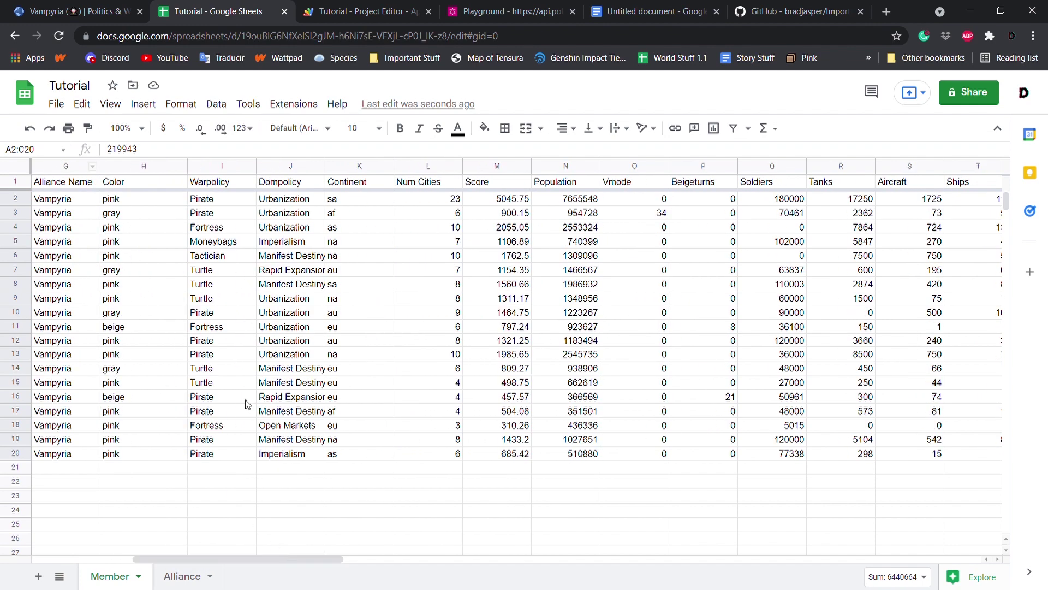
pyautogui.moveTo(270, 559); pyautogui.dragTo(160, 557)
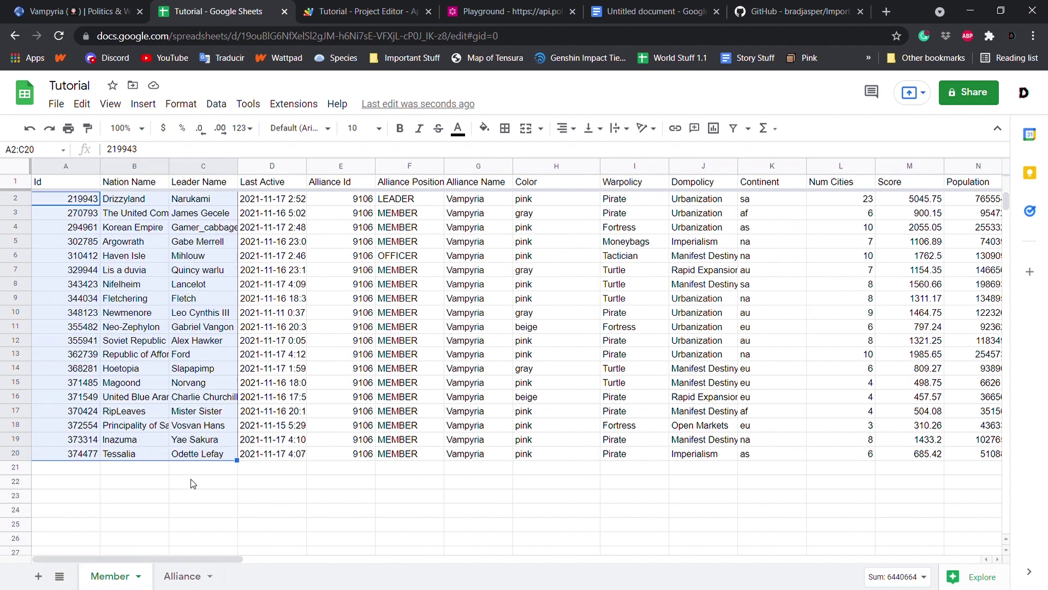
pyautogui.click(268, 285)
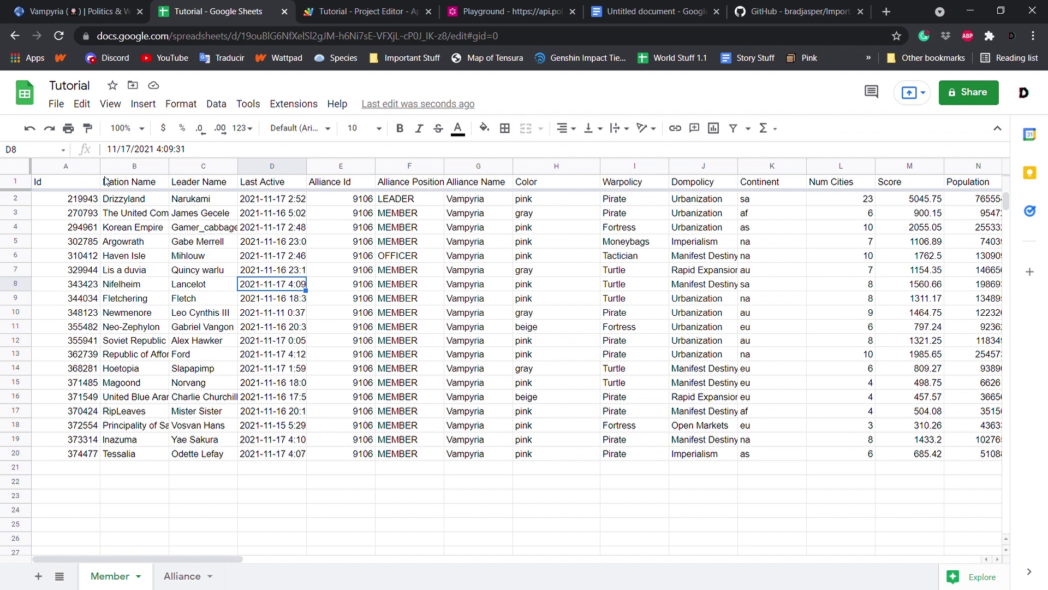
pyautogui.click(202, 183)
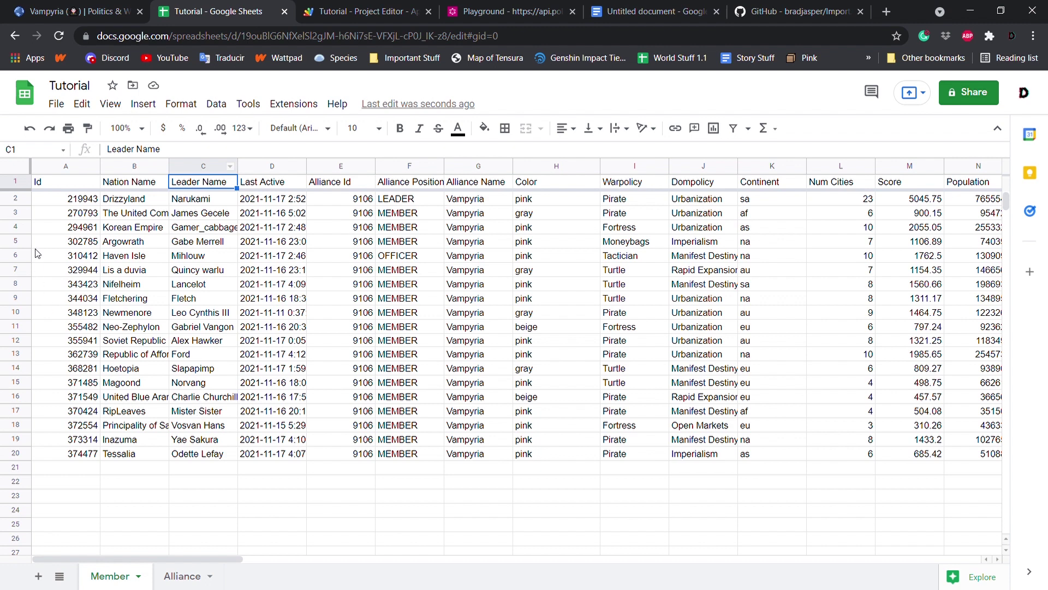
pyautogui.click(88, 243)
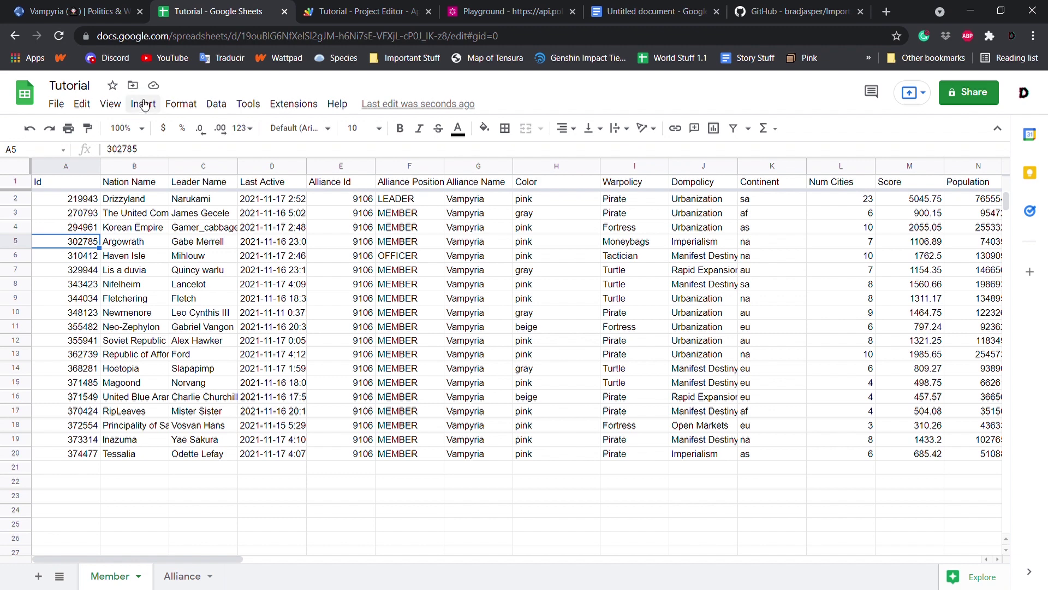
# - Freeze the Member sheet's column A so the Id column stays visible
pyautogui.click(119, 109)
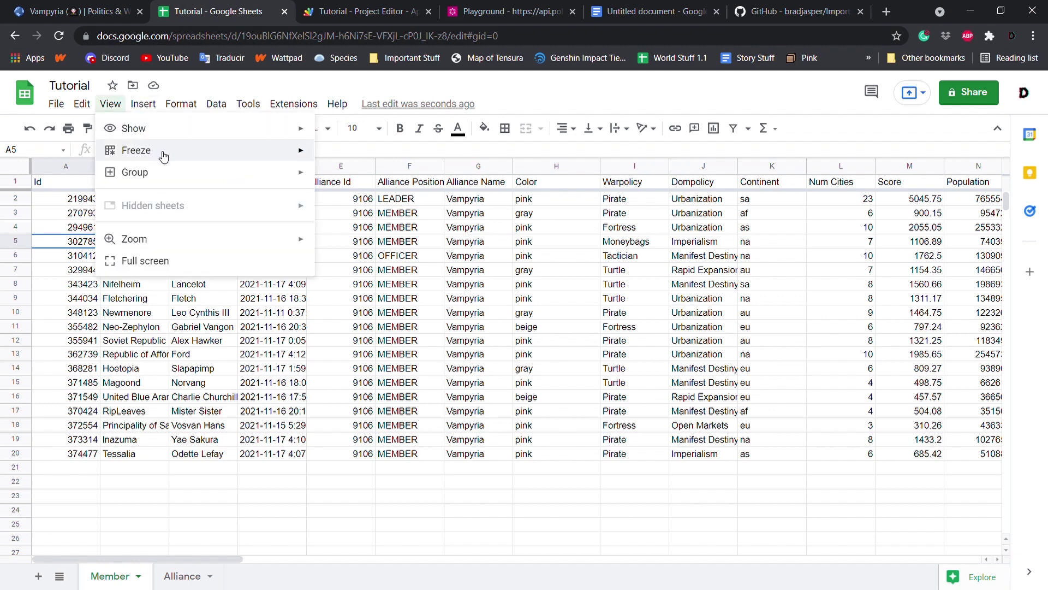
pyautogui.moveTo(166, 155)
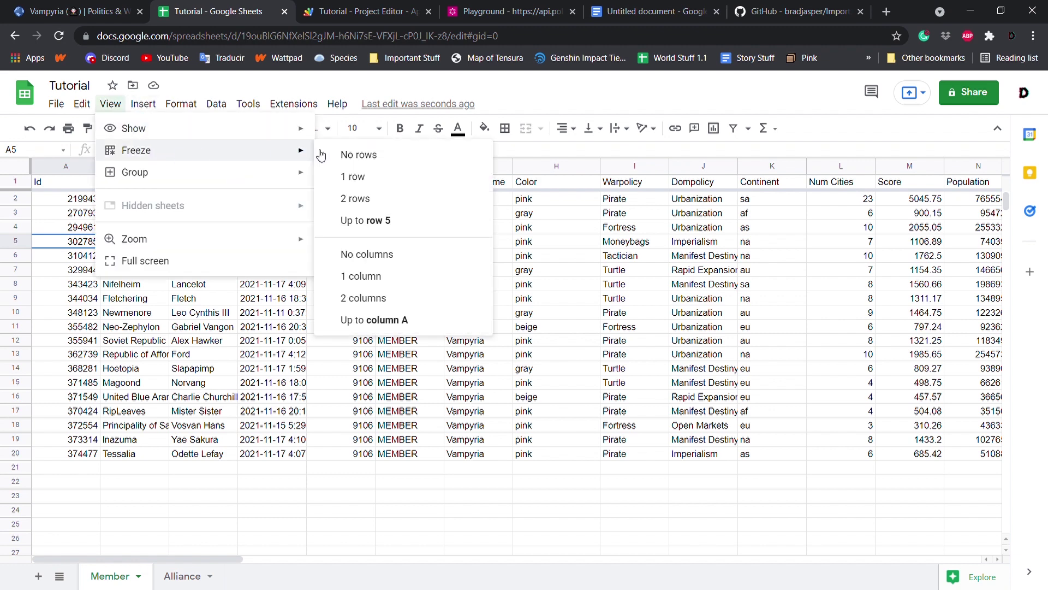
pyautogui.click(379, 321)
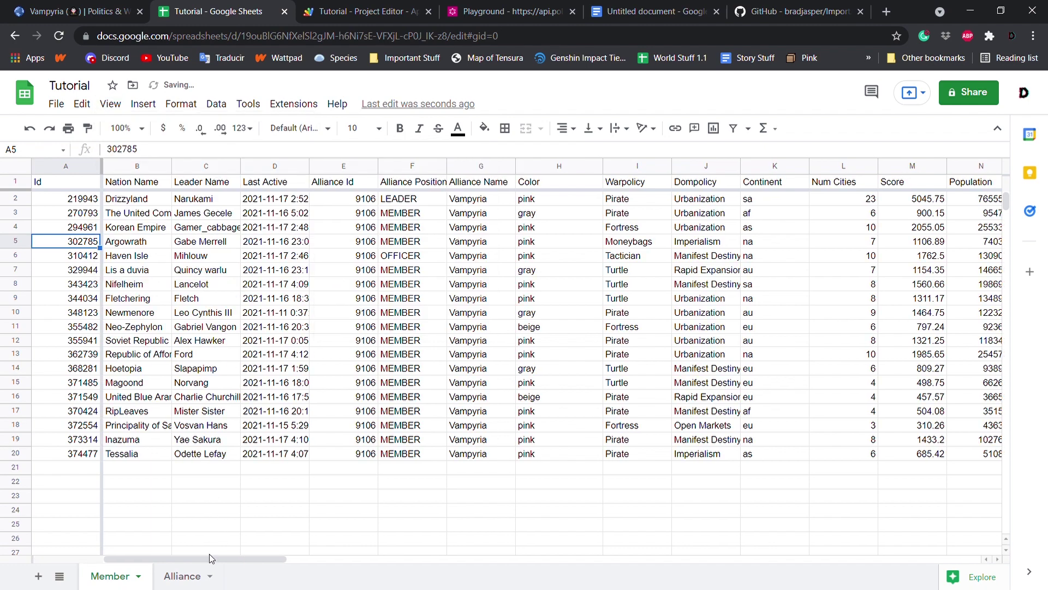
pyautogui.moveTo(204, 558); pyautogui.dragTo(140, 560)
# - Change the freeze to keep the Id and Nation Name columns fixed
pyautogui.click(143, 287)
pyautogui.click(161, 495)
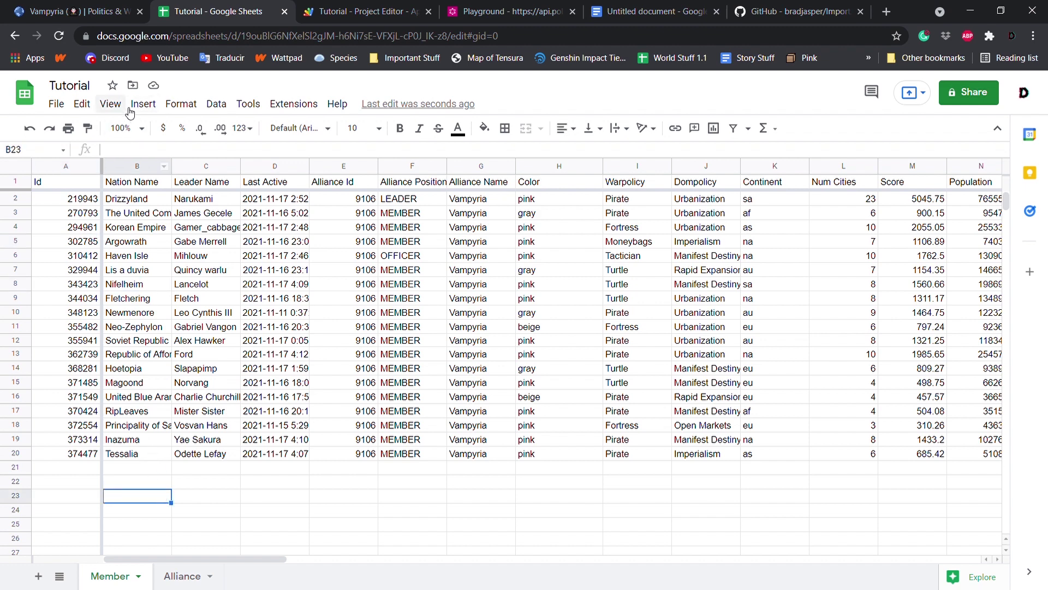
pyautogui.click(111, 104)
pyautogui.moveTo(171, 158)
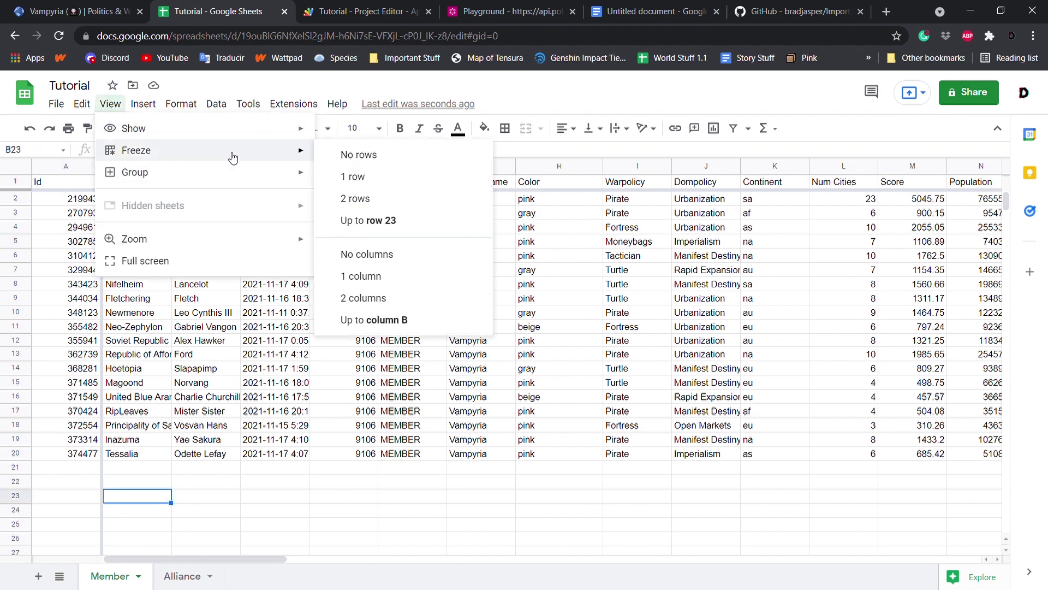
pyautogui.click(381, 328)
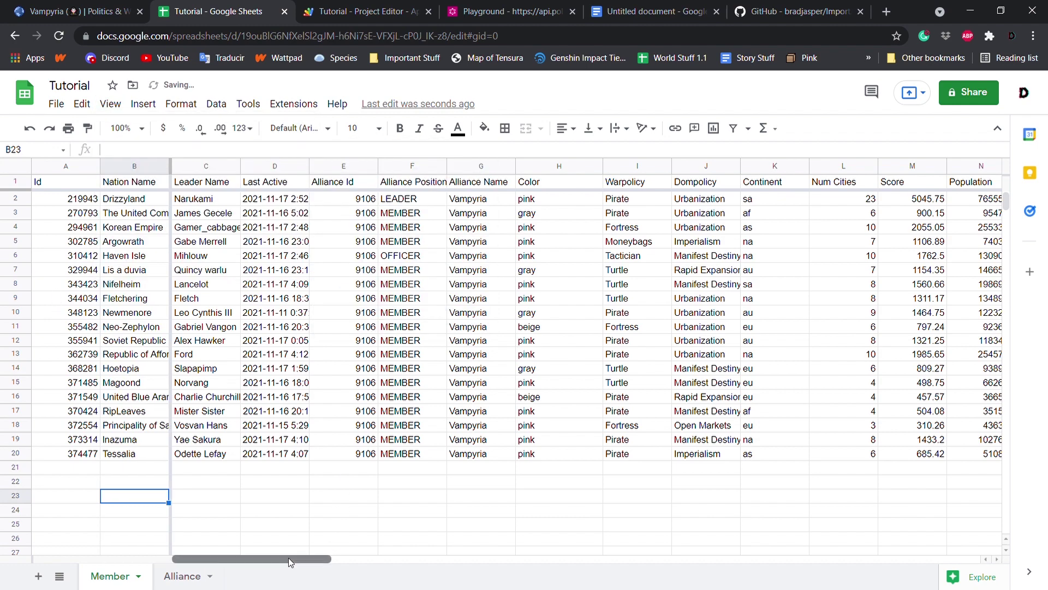
pyautogui.moveTo(288, 558); pyautogui.dragTo(212, 547)
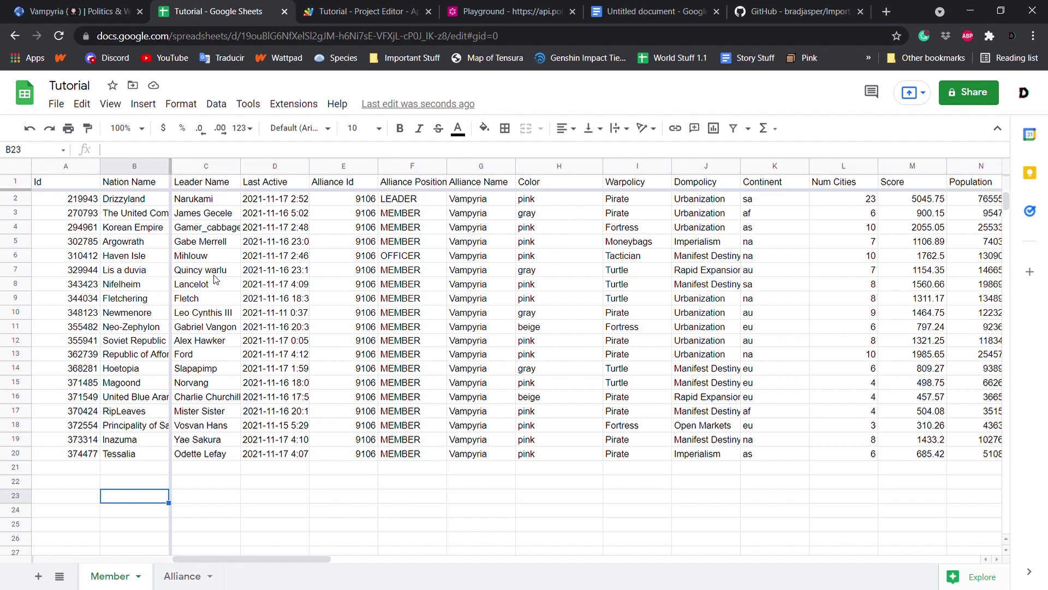
# - Freeze up to column C (Leader Name) and scroll to confirm it holds
pyautogui.click(214, 275)
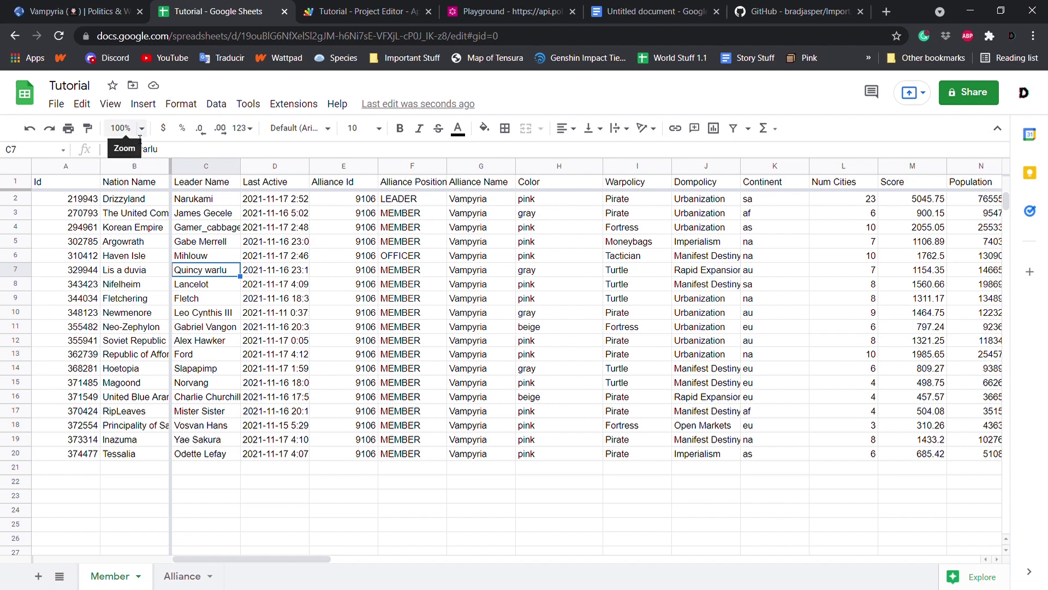
pyautogui.click(110, 104)
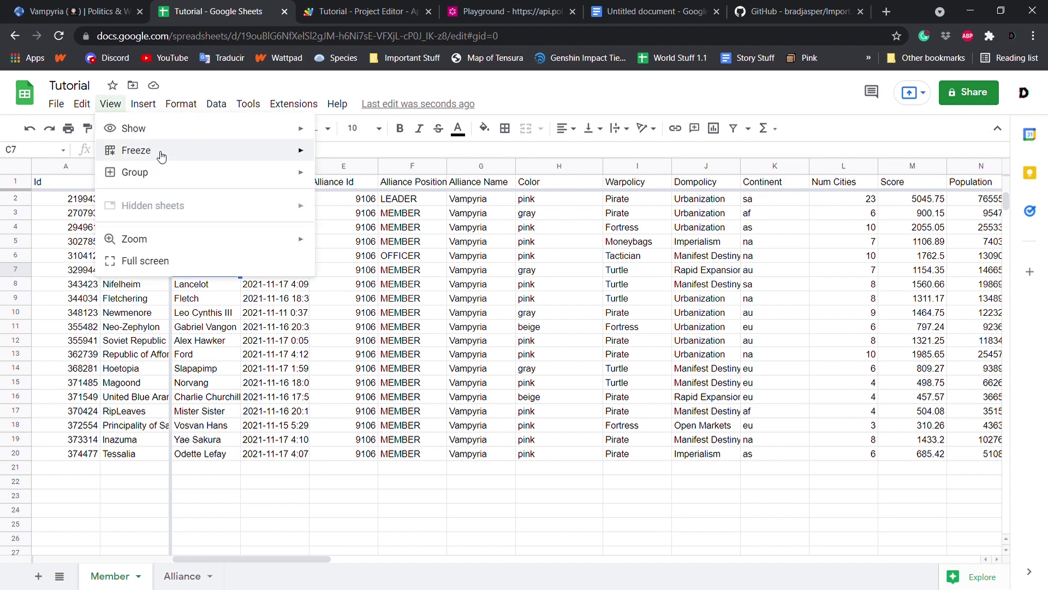
pyautogui.moveTo(161, 156)
pyautogui.click(403, 322)
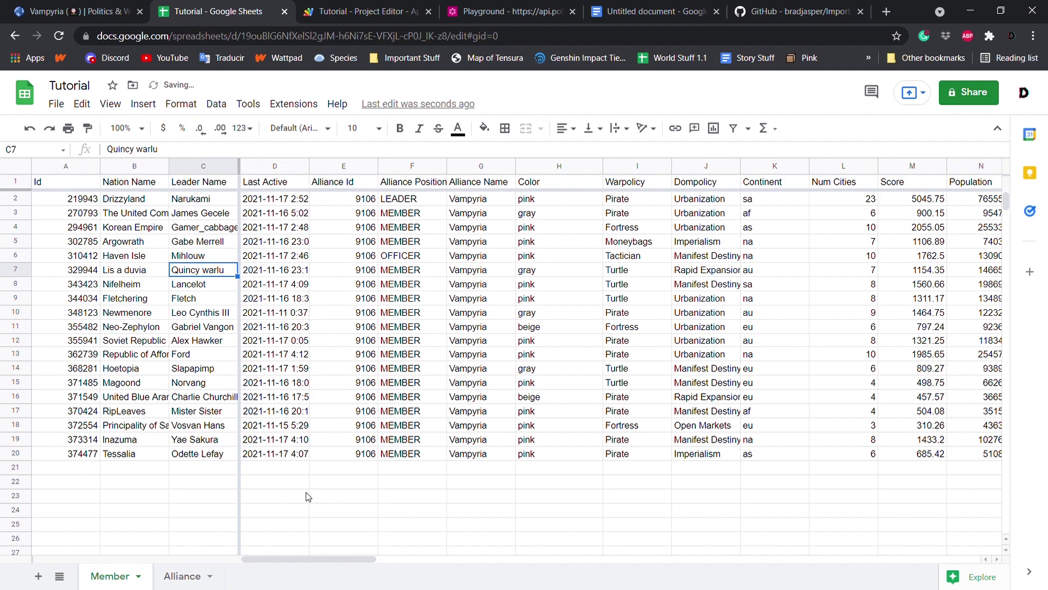
pyautogui.moveTo(303, 558); pyautogui.dragTo(472, 546)
pyautogui.scroll(-2, 435, 342)
pyautogui.scroll(-5, 435, 342)
pyautogui.scroll(7, 433, 339)
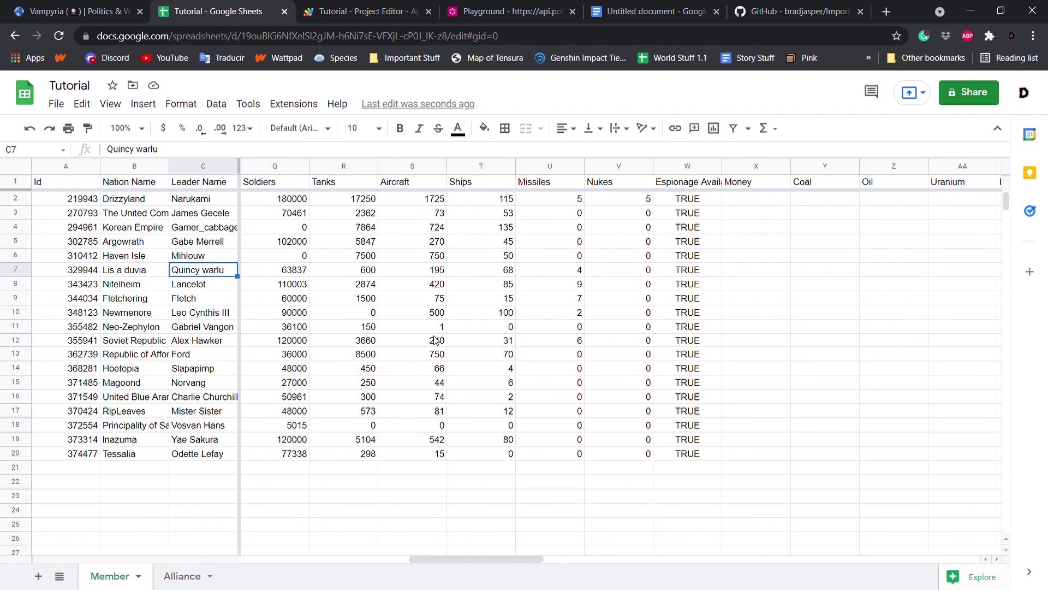
pyautogui.scroll(-5, 443, 346)
pyautogui.scroll(5, 440, 369)
# - Inspect the member rows by selecting row 20 and the Leader Name column, then deselect
pyautogui.click(12, 454)
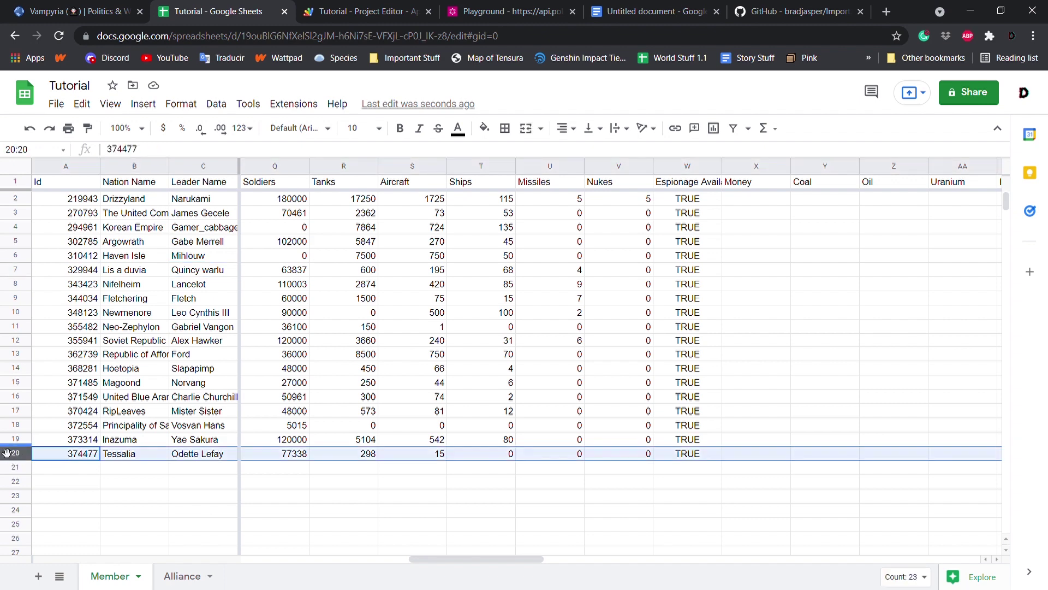
pyautogui.click(217, 171)
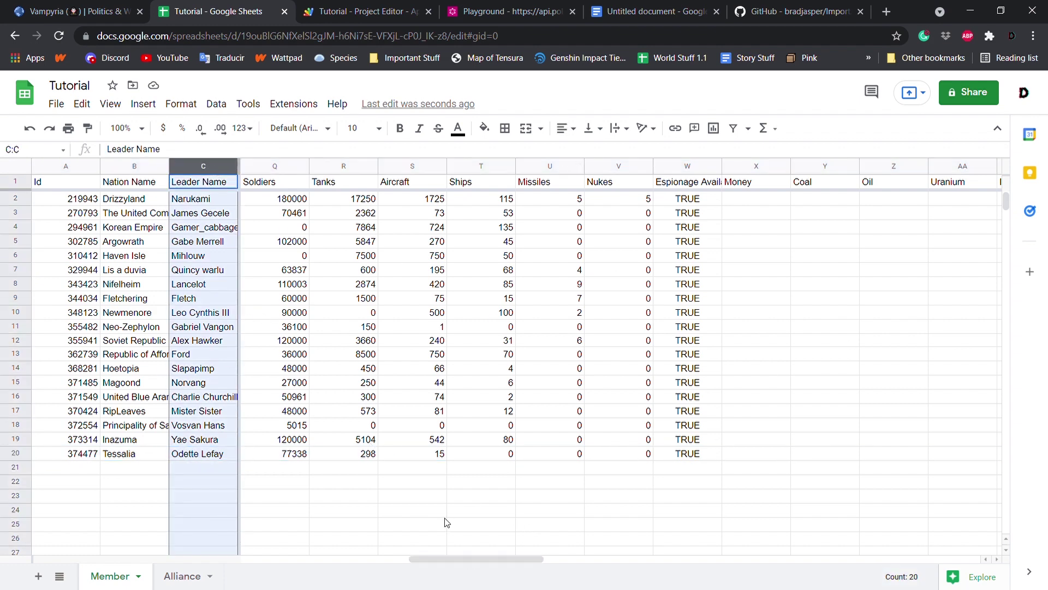
pyautogui.scroll(-7, 386, 362)
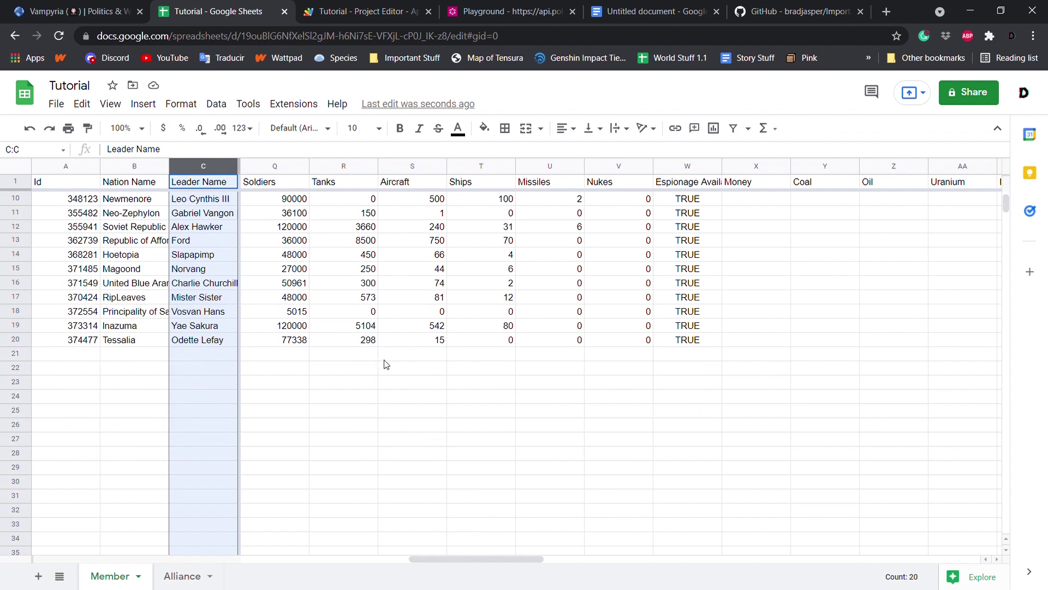
pyautogui.scroll(3, 104, 295)
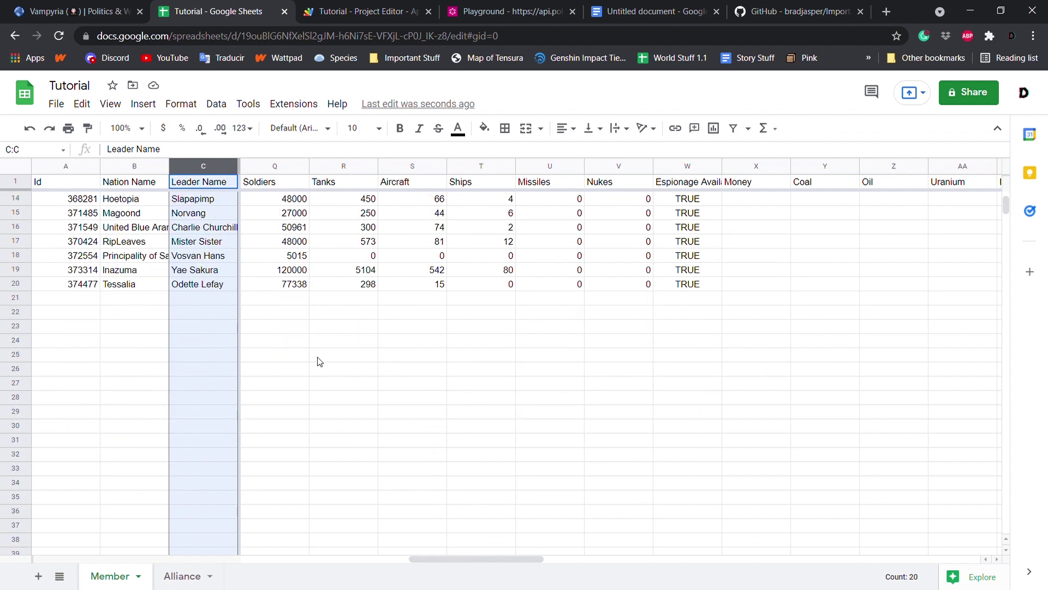
pyautogui.click(155, 312)
pyautogui.scroll(-4, 376, 332)
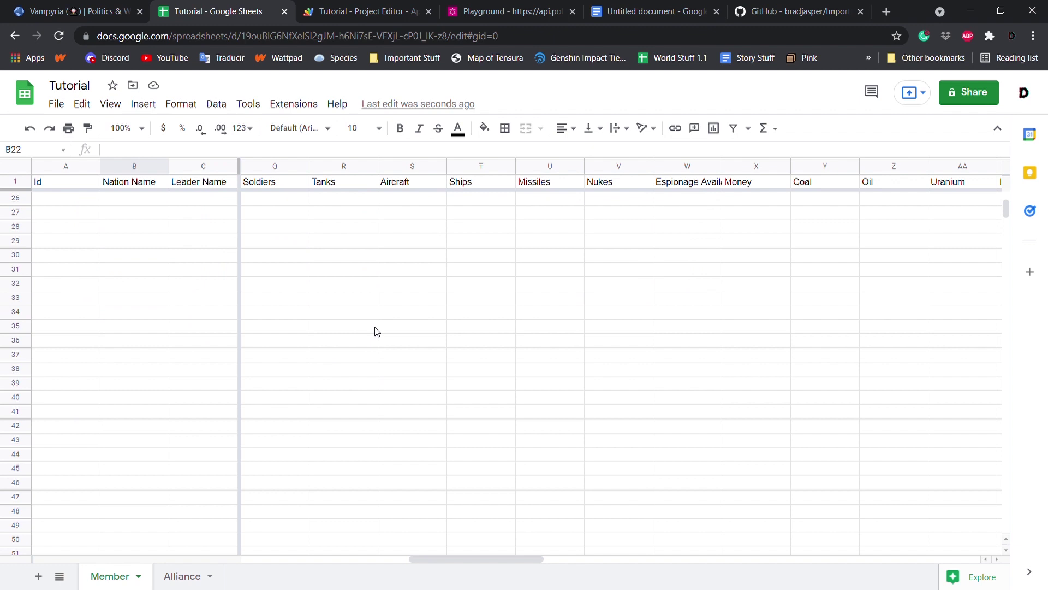
pyautogui.scroll(5, 350, 382)
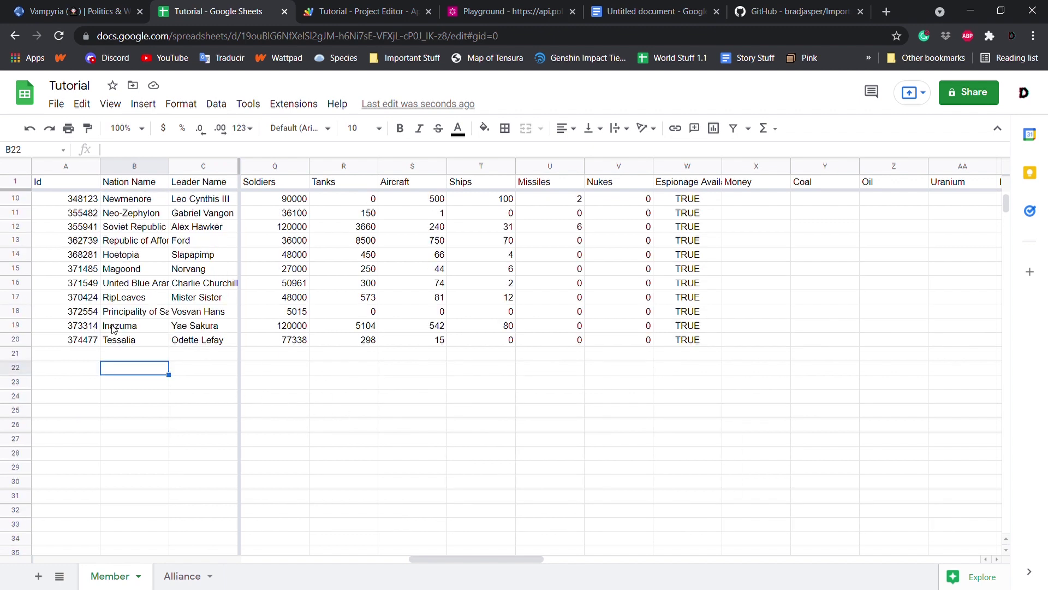
# - Enter test values of 1 in Soldiers cells Q21, Q24, Q26:Q27, Q31 and Q34
pyautogui.click(287, 369)
pyautogui.click(285, 356)
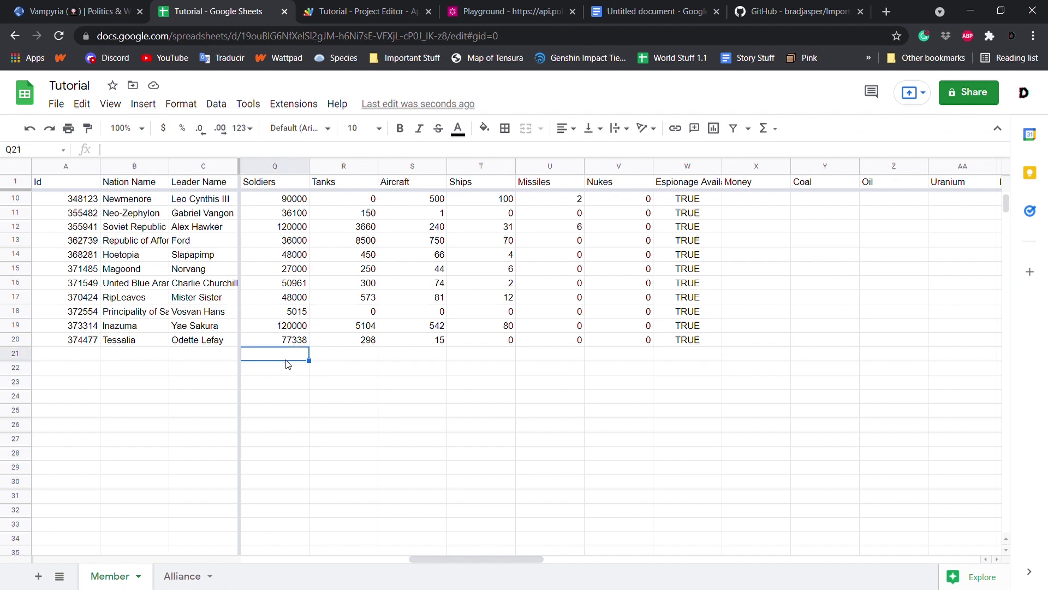
pyautogui.write('1')
pyautogui.click(294, 398)
pyautogui.write('1')
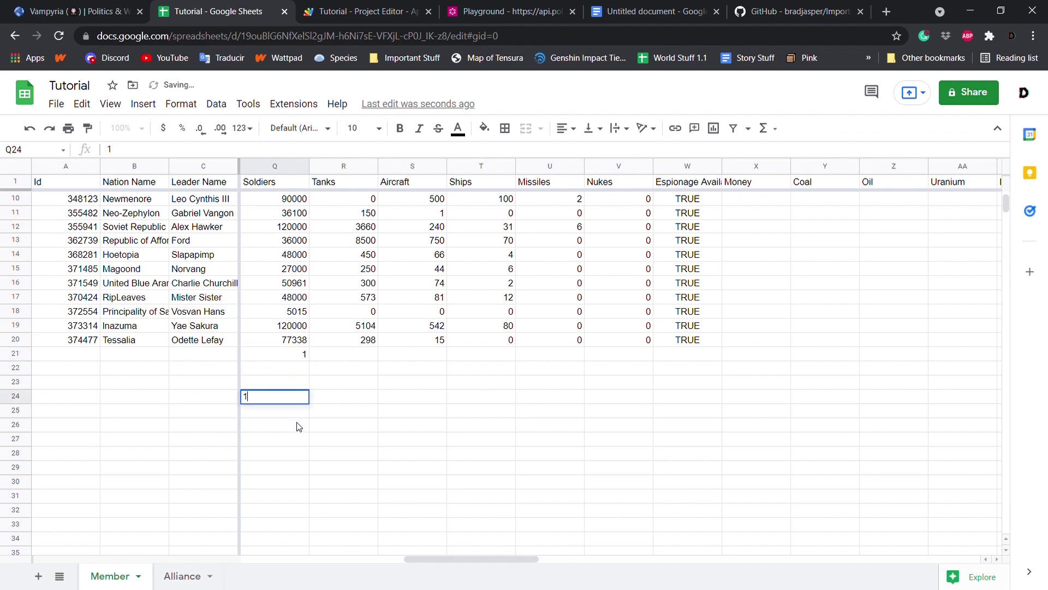
pyautogui.moveTo(300, 425); pyautogui.dragTo(297, 440)
pyautogui.write('1')
pyautogui.click(295, 495)
pyautogui.write('1')
pyautogui.click(299, 542)
pyautogui.write('1')
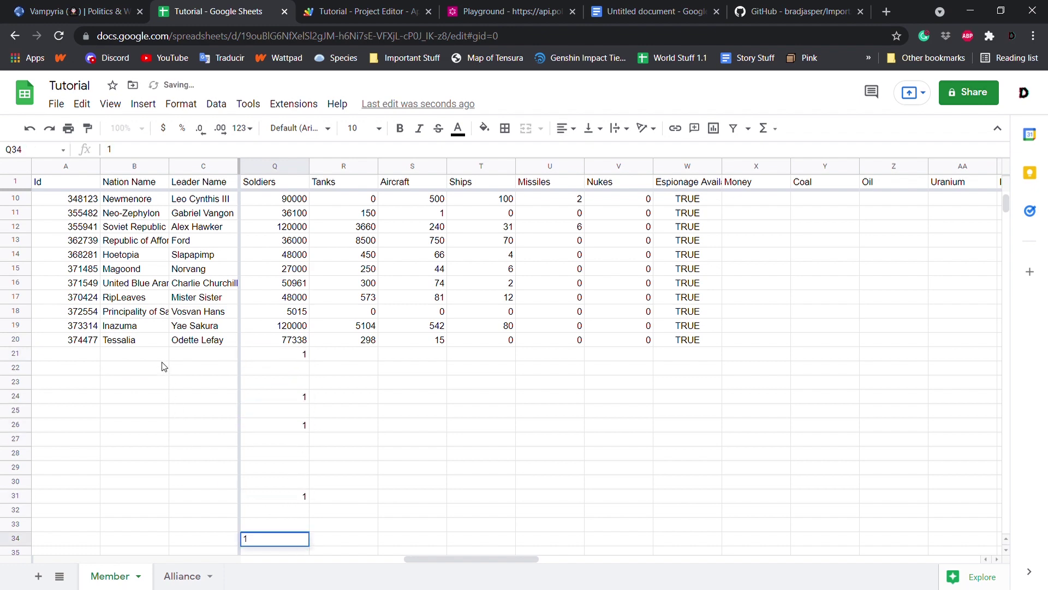
pyautogui.scroll(-4, 211, 311)
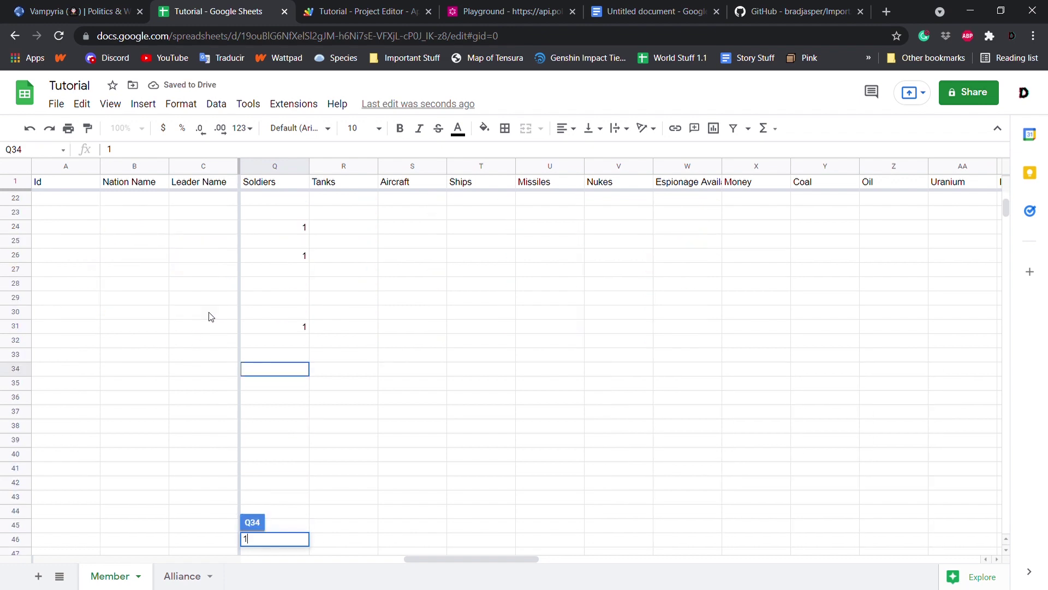
pyautogui.click(199, 226)
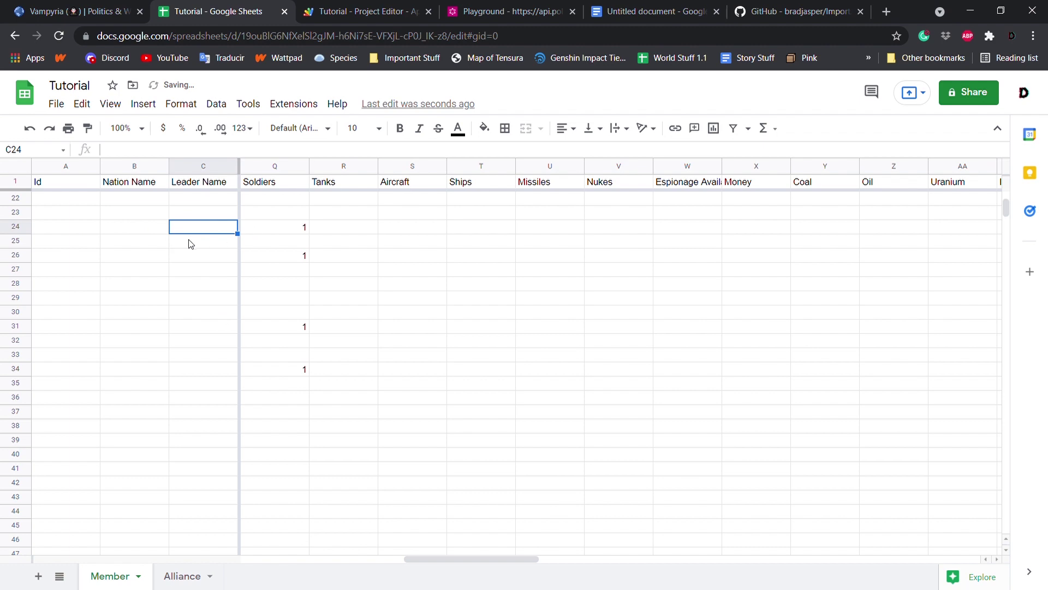
pyautogui.scroll(3, 196, 274)
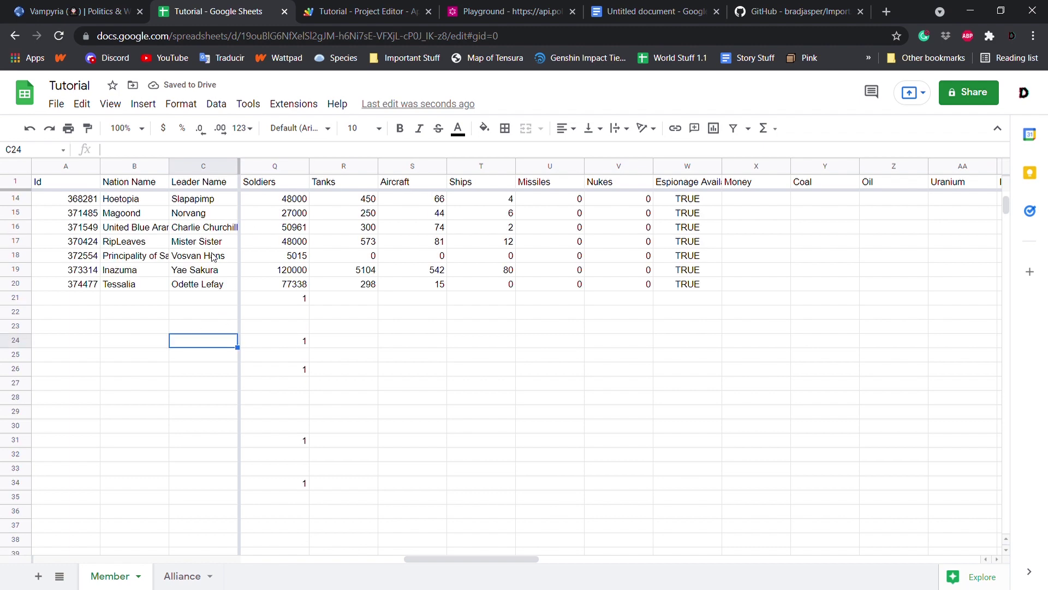
pyautogui.scroll(4, 194, 316)
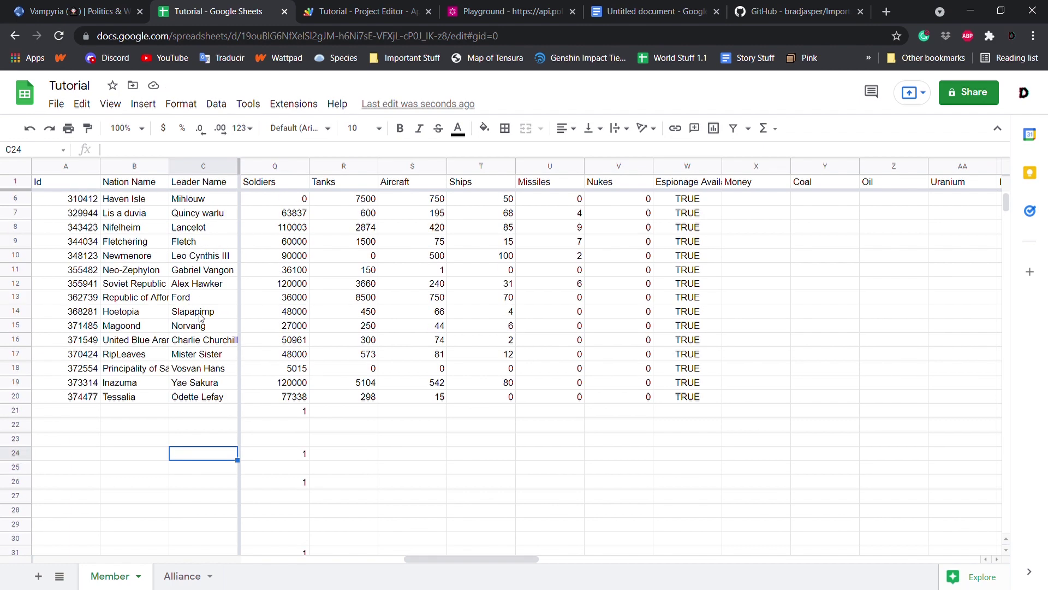
pyautogui.scroll(-3, 268, 476)
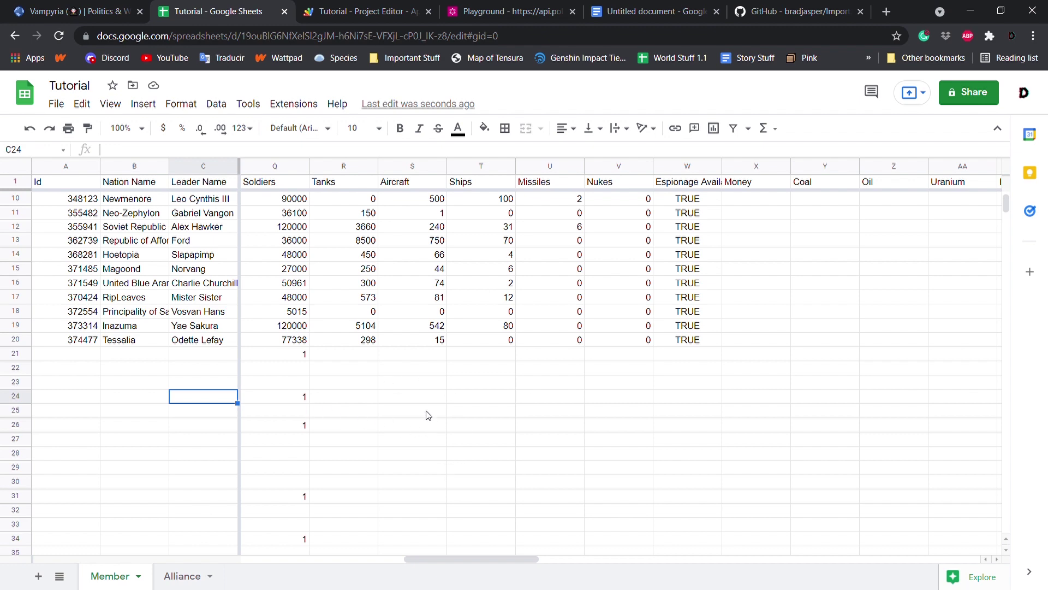
# - Enter test values of 1 in cells S25, U28, W30 and U22
pyautogui.click(427, 413)
pyautogui.write('1')
pyautogui.click(538, 457)
pyautogui.write('1')
pyautogui.click(689, 481)
pyautogui.write('1')
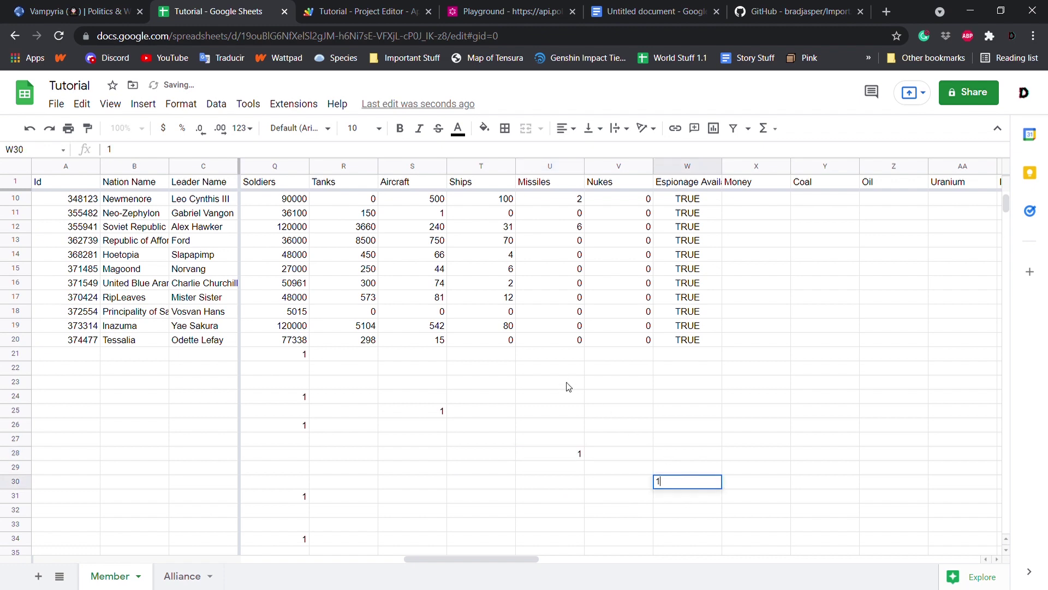
pyautogui.click(560, 370)
pyautogui.write('1')
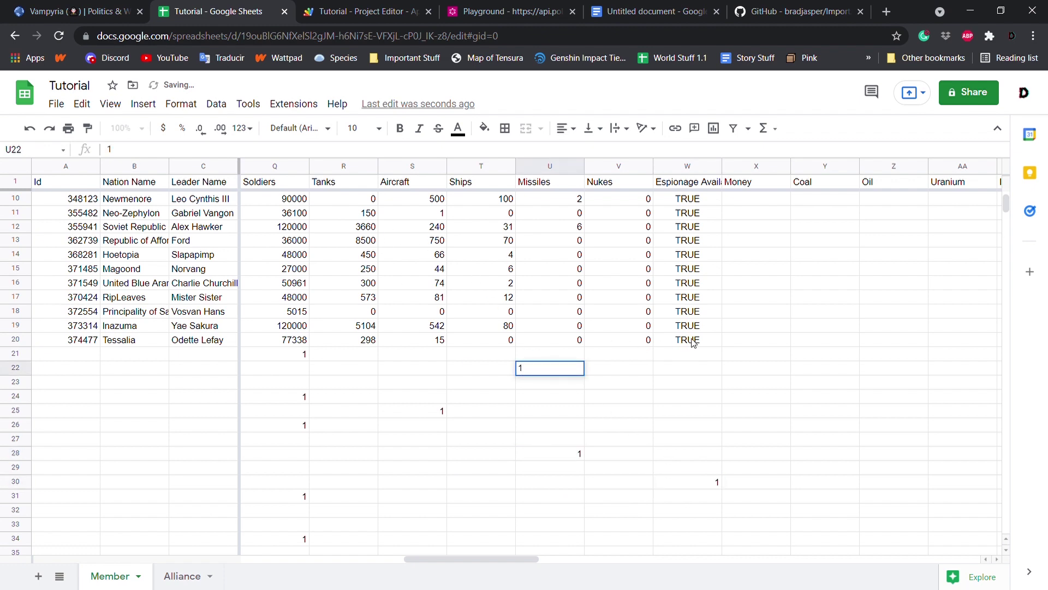
# - Fill W11 through W19 with TRUE and select Q2, the first Soldiers value
pyautogui.click(692, 341)
pyautogui.moveTo(730, 350); pyautogui.dragTo(352, 221)
pyautogui.click(602, 330)
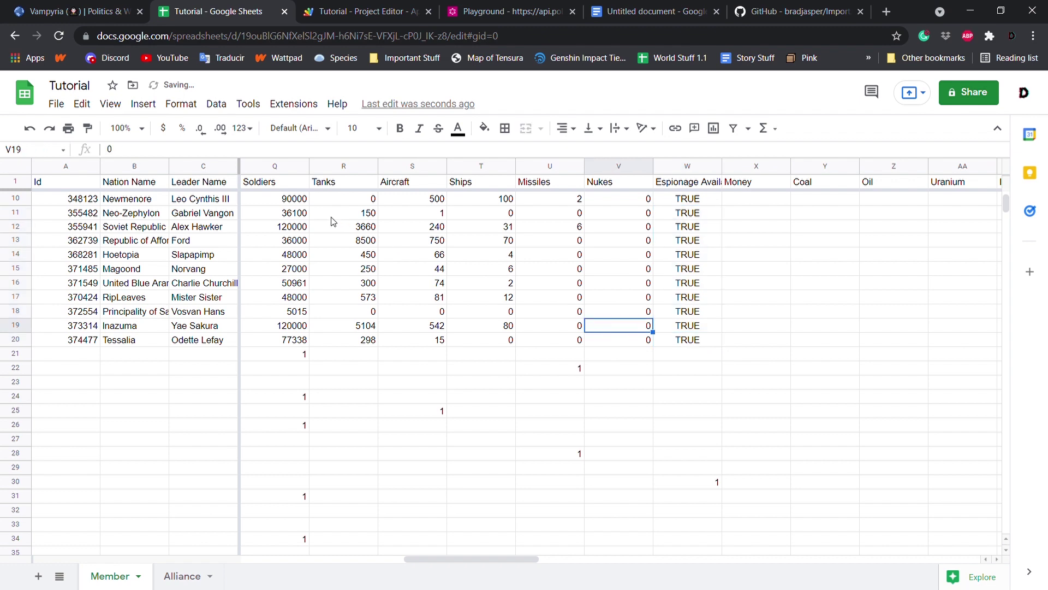
pyautogui.click(281, 201)
pyautogui.scroll(3, 457, 314)
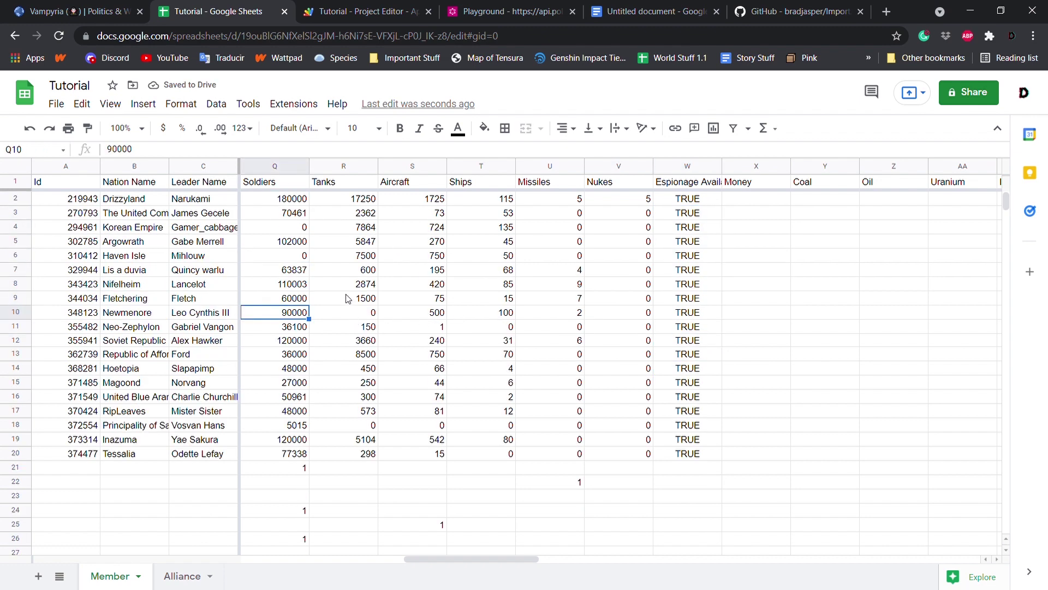
pyautogui.click(293, 203)
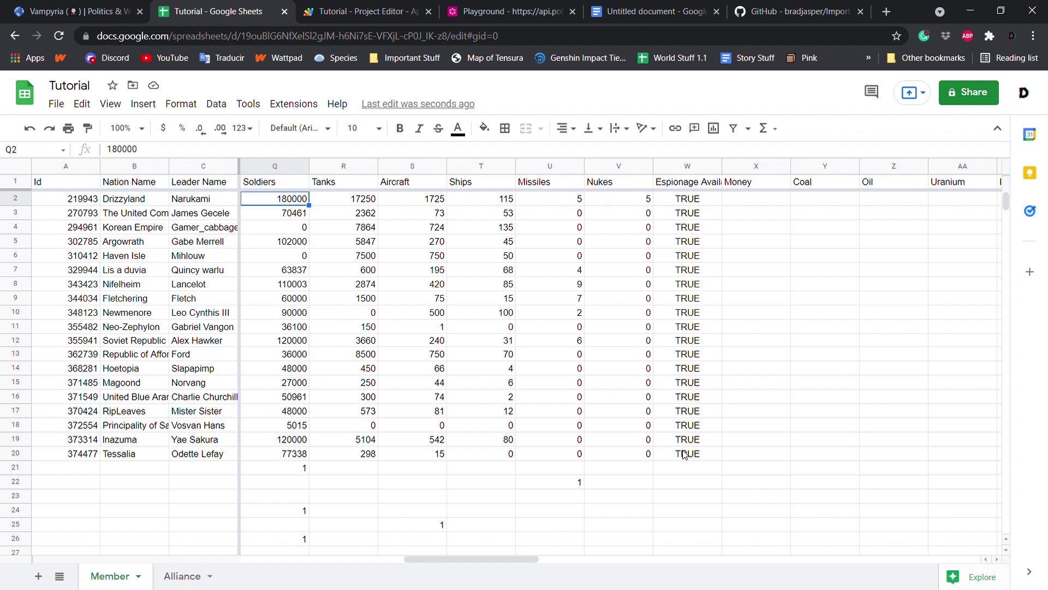
# - Clear all values in the Soldiers-to-Espionage range Q2:W20
pyautogui.keyDown('shift'); pyautogui.click(686, 455); pyautogui.keyUp('shift')
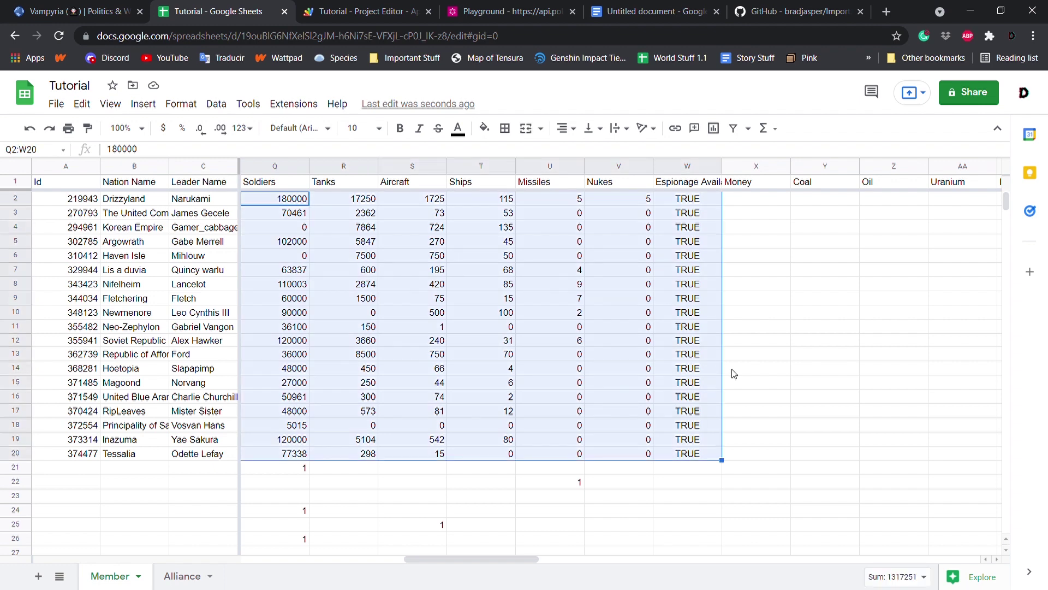
pyautogui.press('Delete')
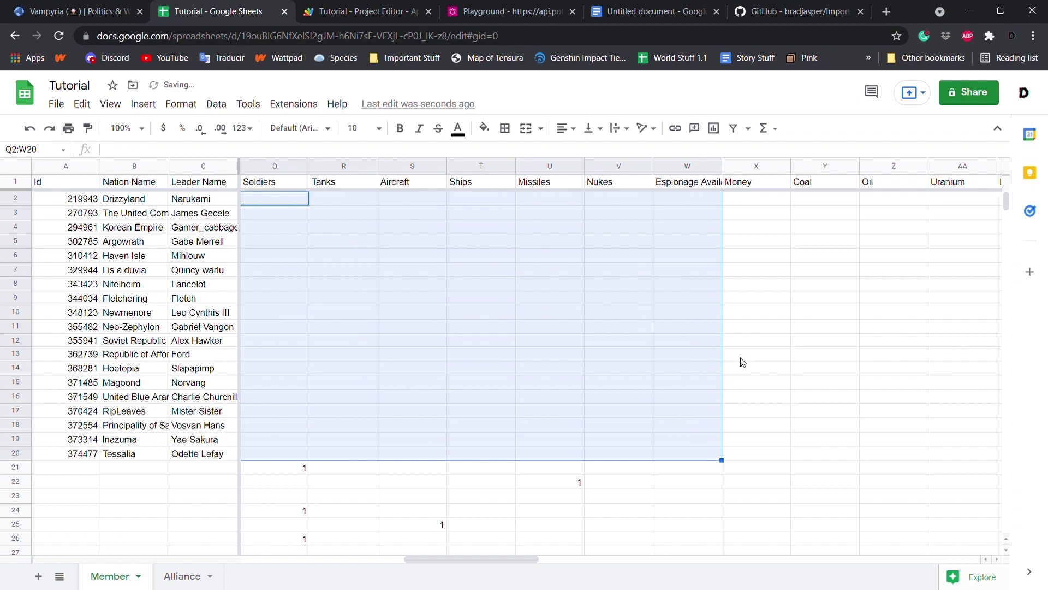
pyautogui.click(746, 356)
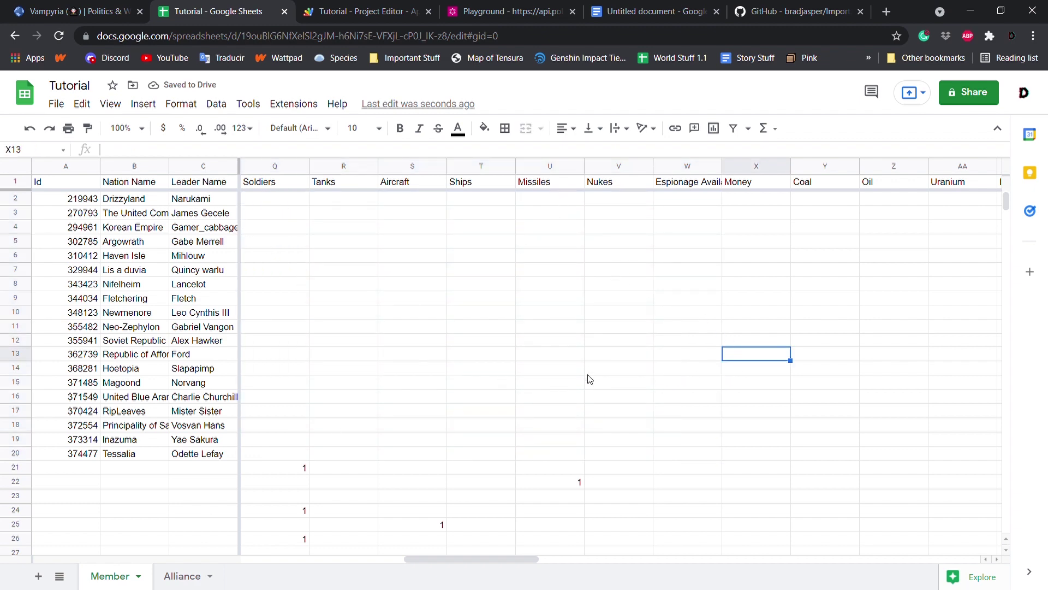
pyautogui.scroll(-2, 391, 428)
pyautogui.scroll(-1, 399, 470)
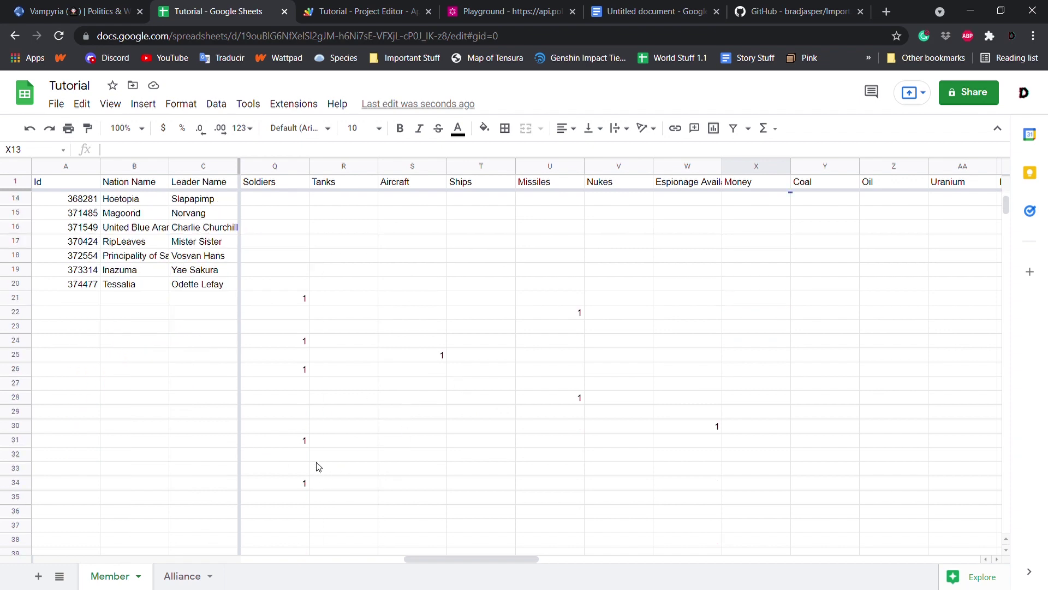
pyautogui.scroll(3, 393, 434)
# - Open apiMember in Member.gs, check the freshly imported Member sheet data, and return to the editor
pyautogui.click(360, 11)
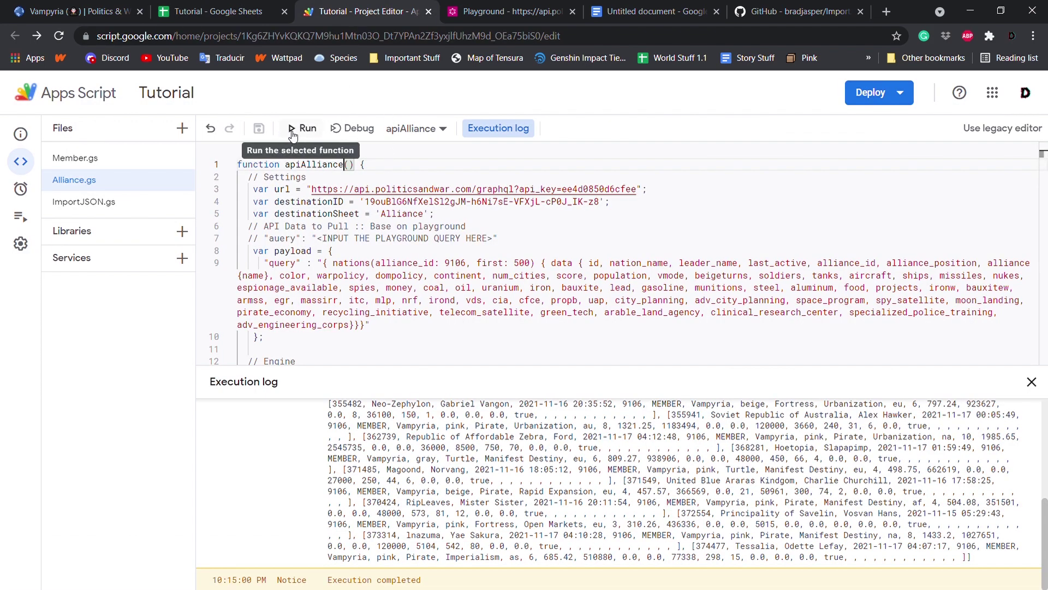
pyautogui.click(219, 18)
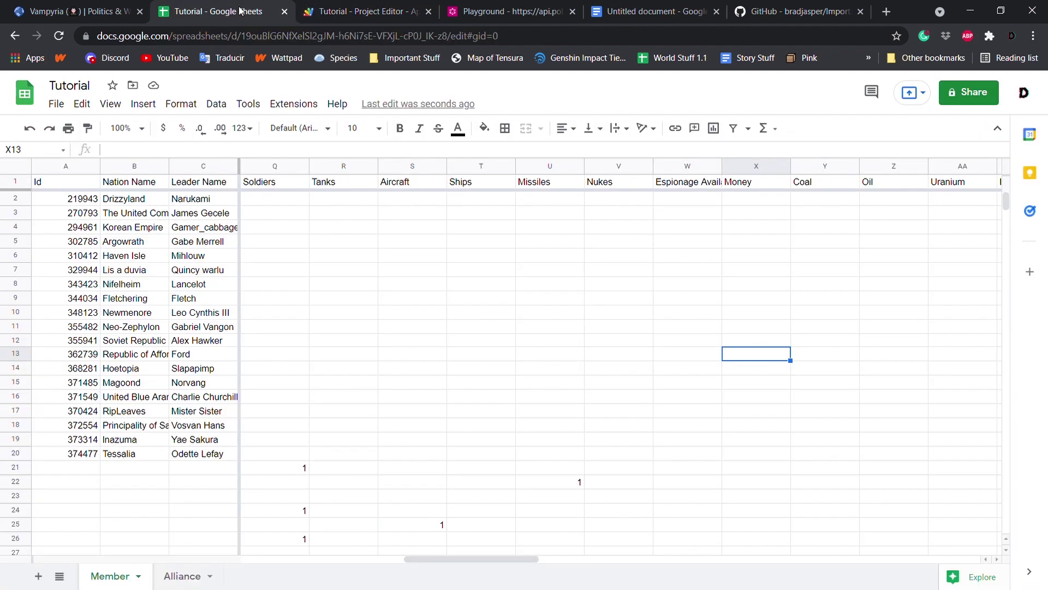
pyautogui.click(360, 11)
pyautogui.click(77, 157)
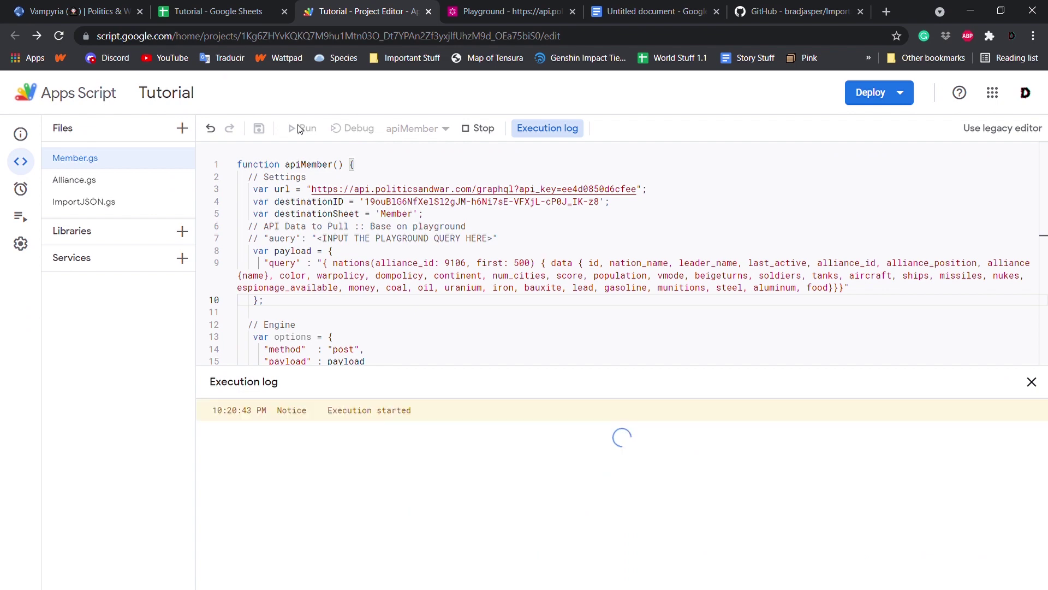
pyautogui.click(213, 5)
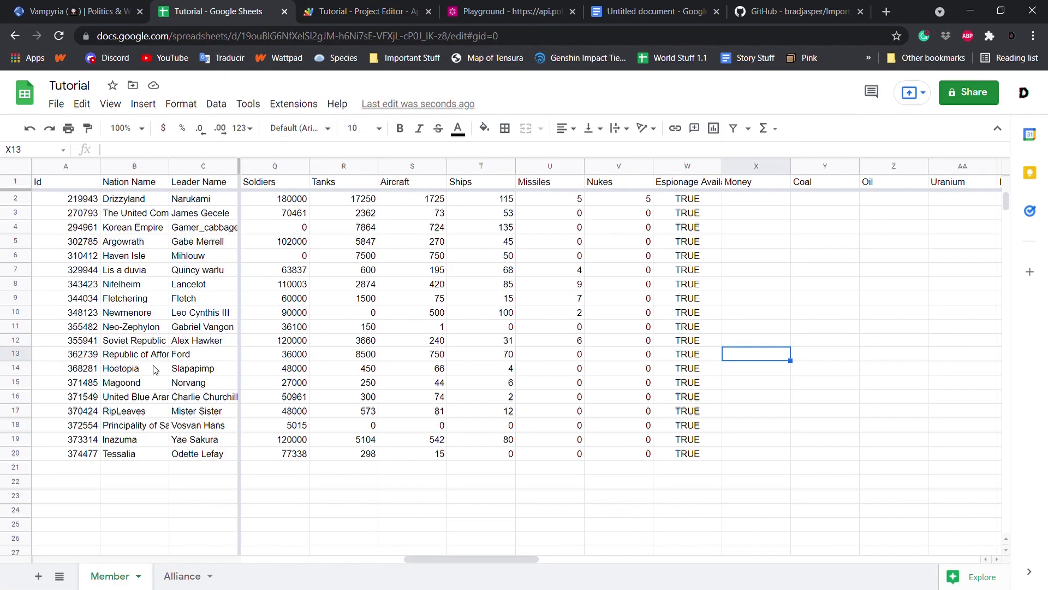
pyautogui.scroll(-2, 366, 350)
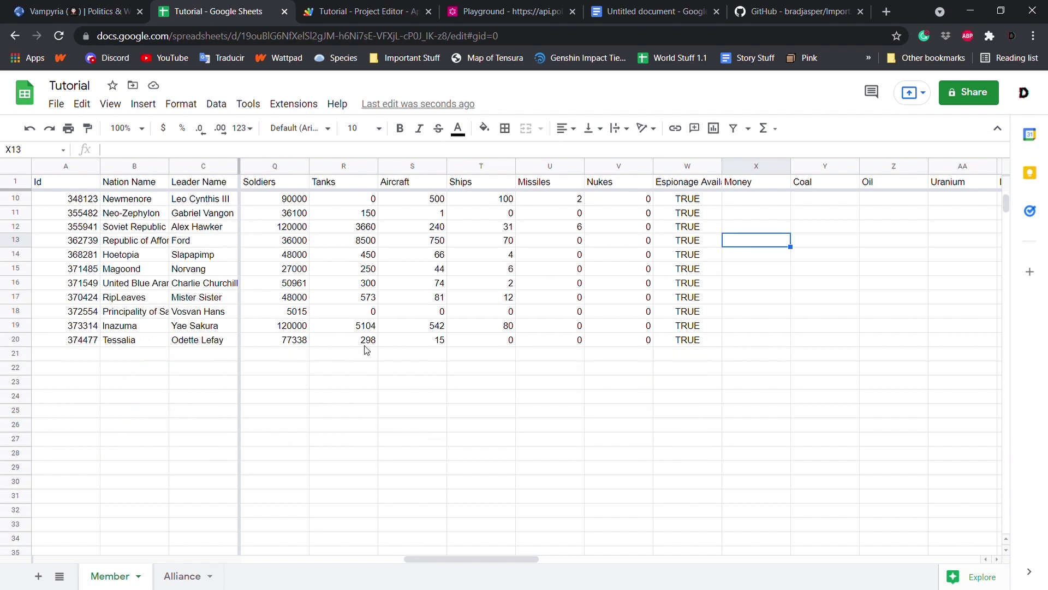
pyautogui.scroll(-2, 295, 382)
pyautogui.scroll(4, 568, 385)
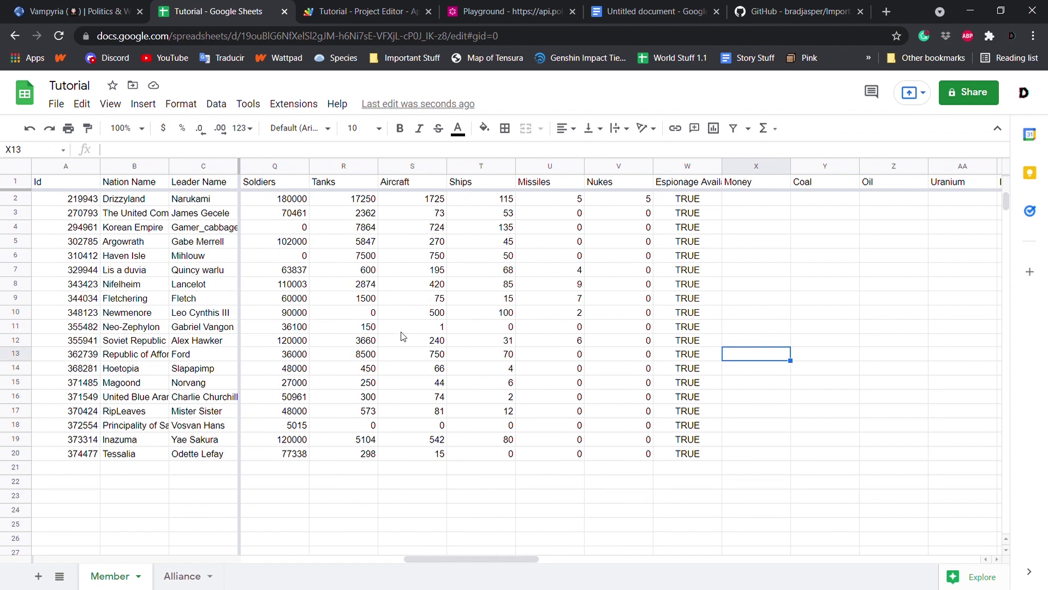
pyautogui.click(376, 11)
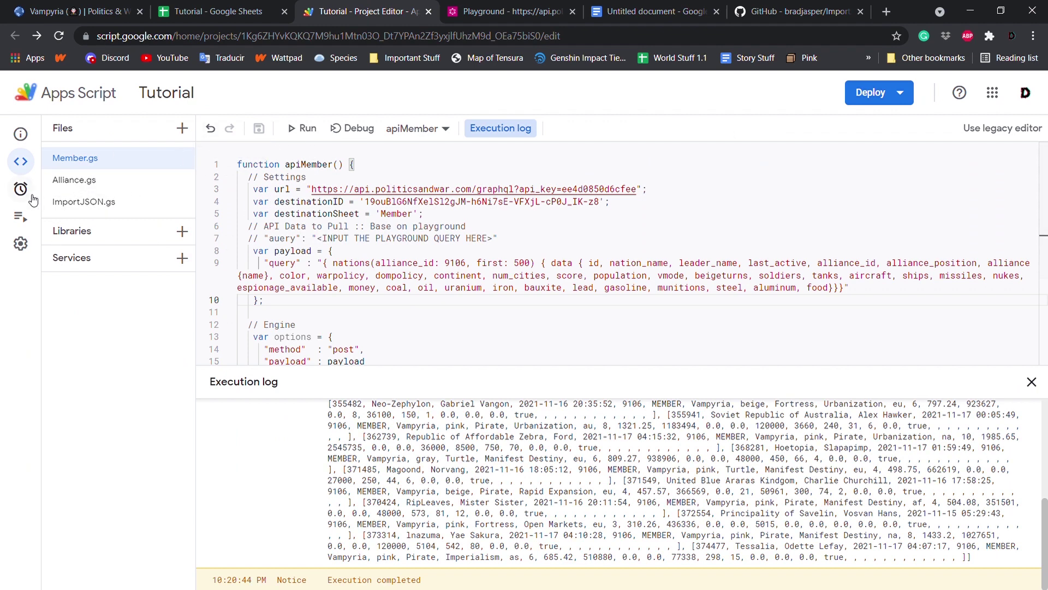
# - Go to the Tutorial project's Triggers page, dismiss the welcome message, and begin a new trigger
pyautogui.moveTo(33, 198)
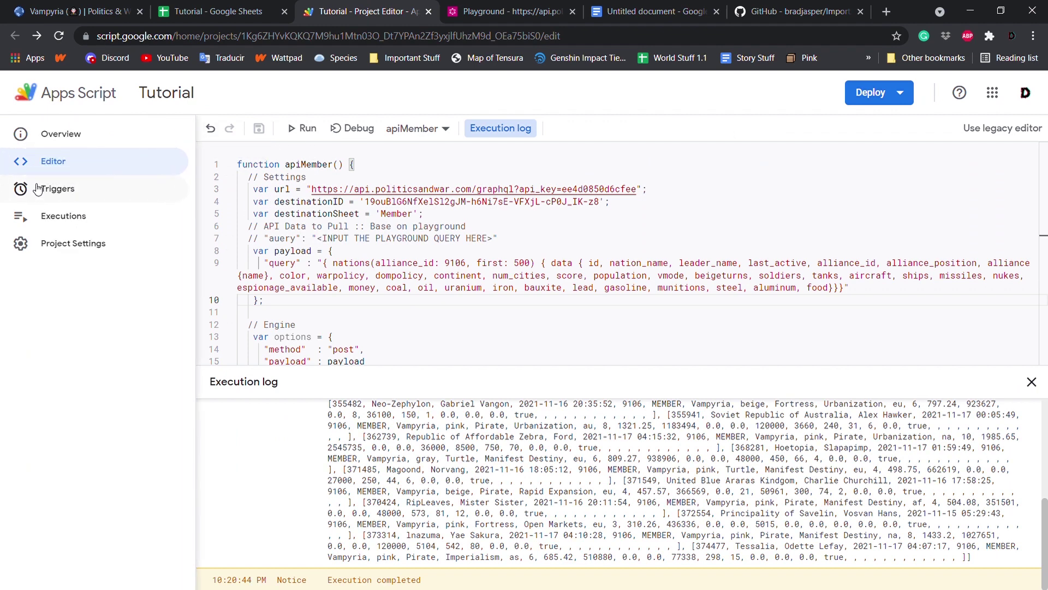
pyautogui.click(59, 189)
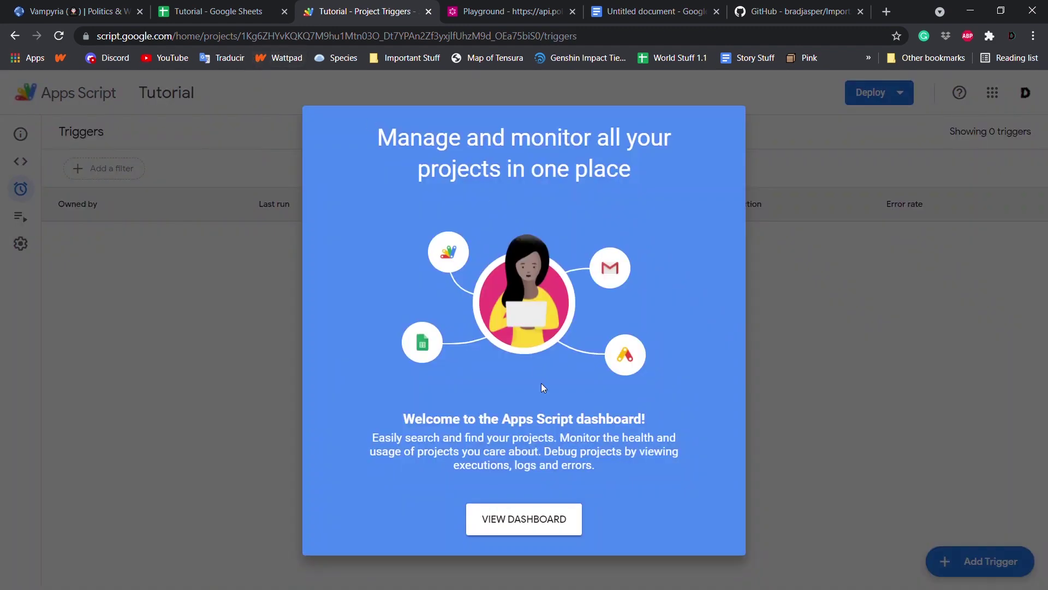
pyautogui.click(838, 384)
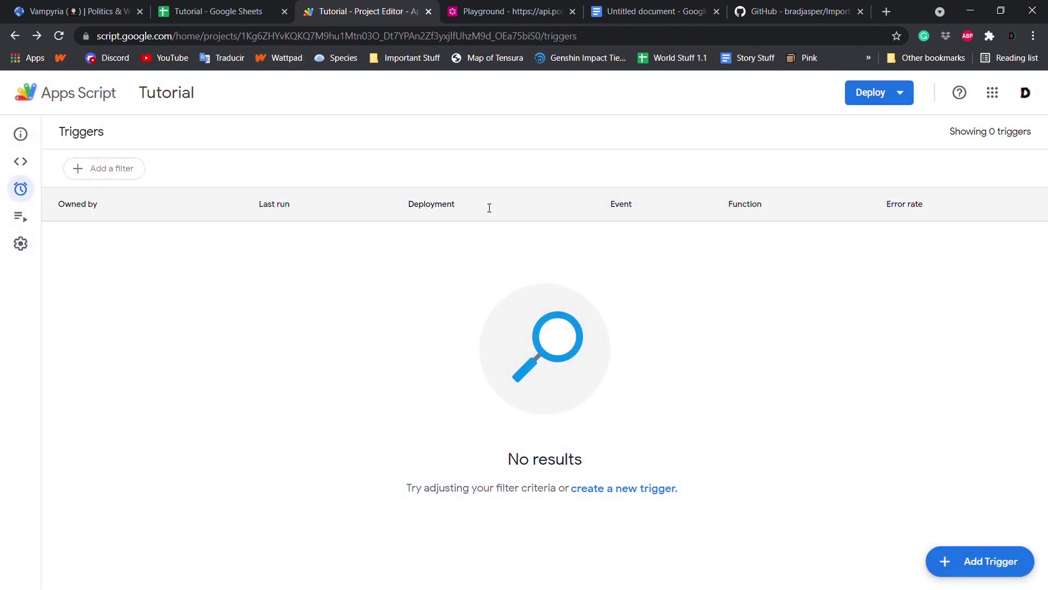
pyautogui.click(213, 11)
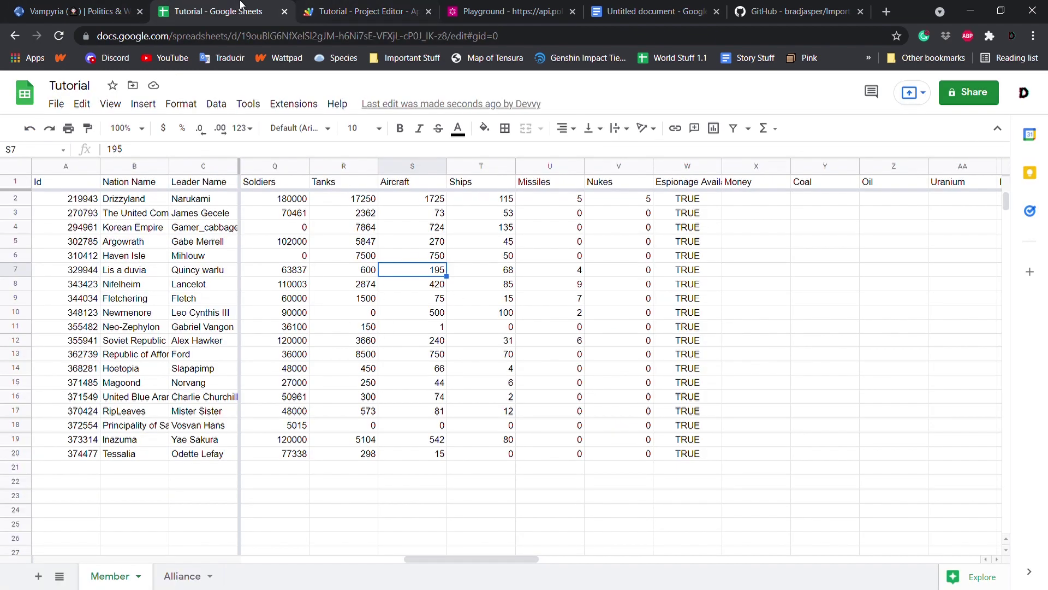
pyautogui.click(359, 8)
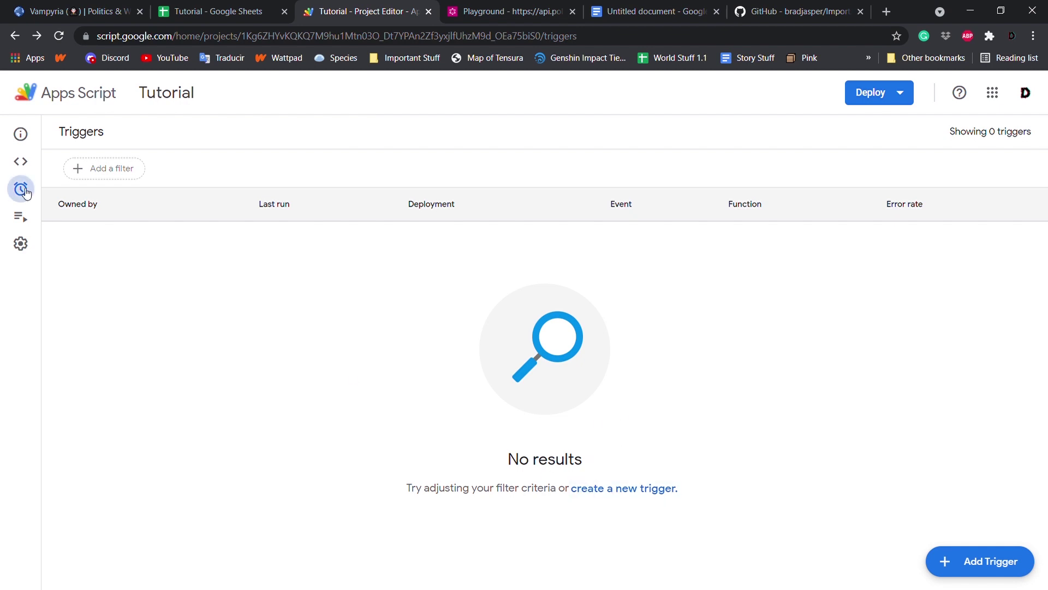
pyautogui.click(20, 161)
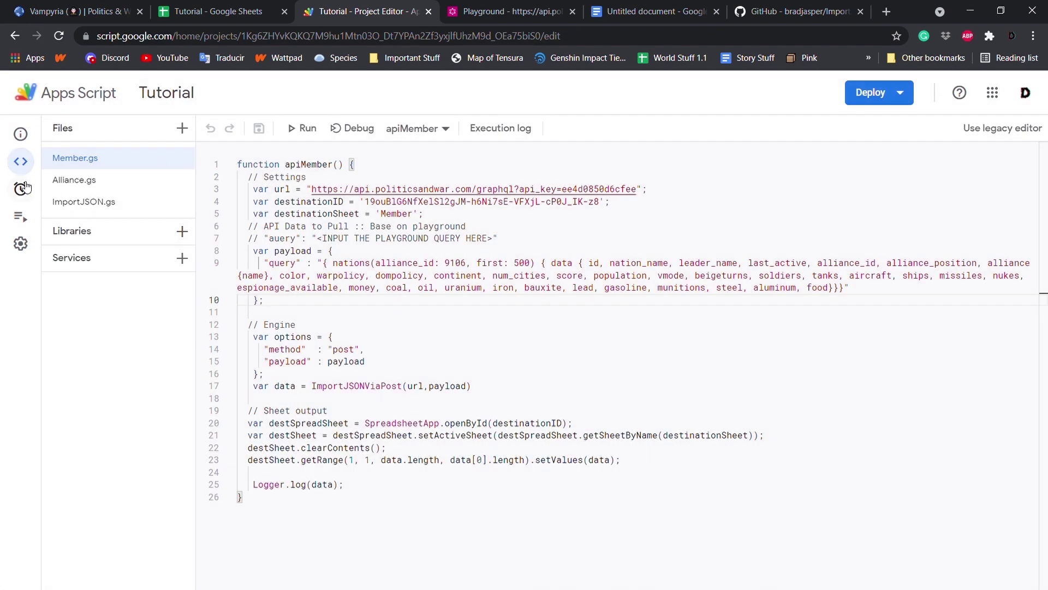
pyautogui.click(22, 191)
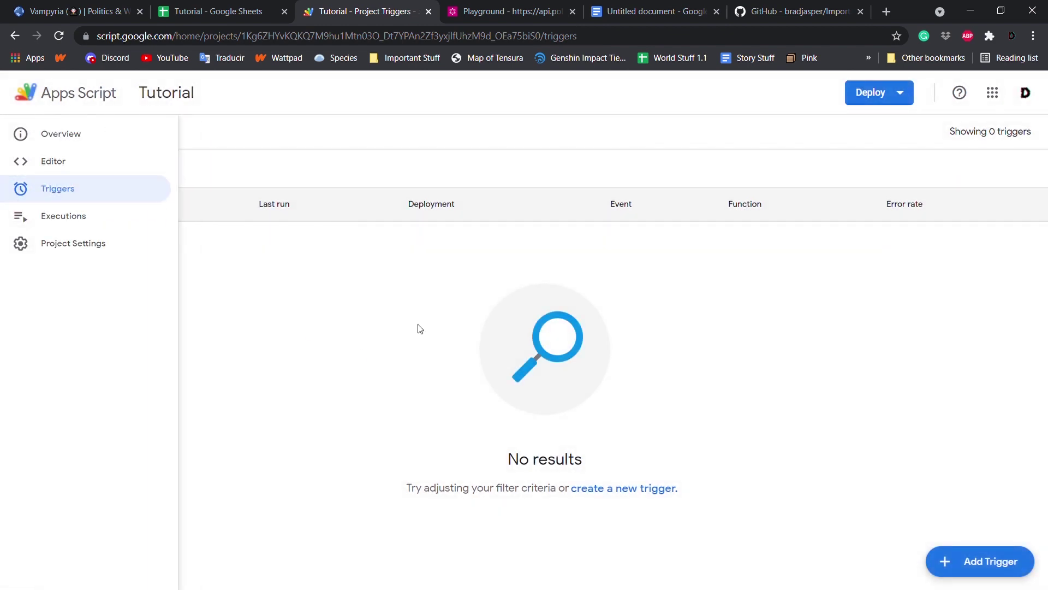
pyautogui.click(626, 496)
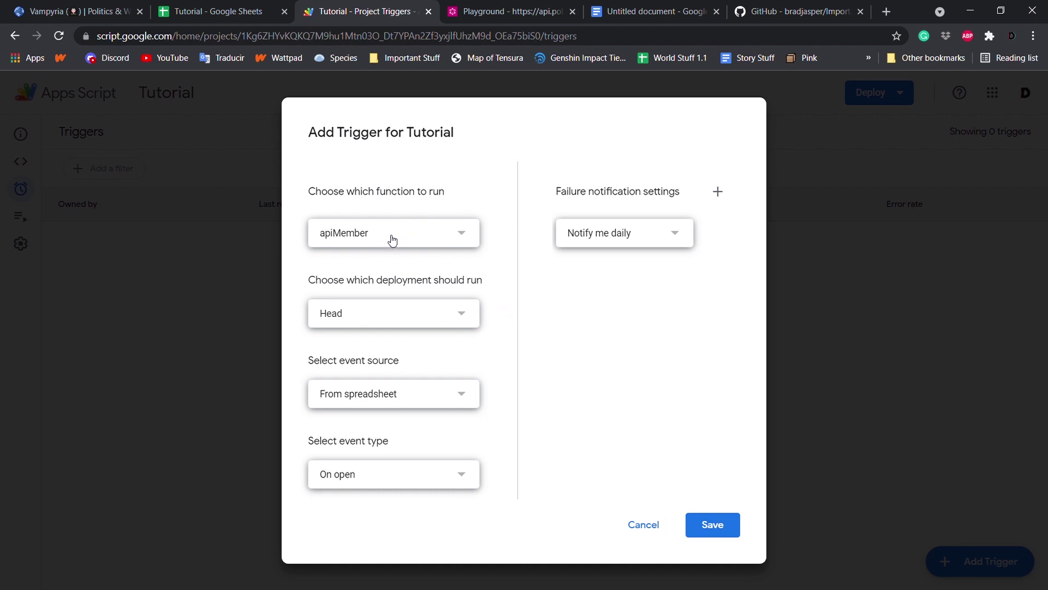
# - Set the trigger to run apiMember as a time-driven minutes timer every 5 minutes
pyautogui.click(392, 240)
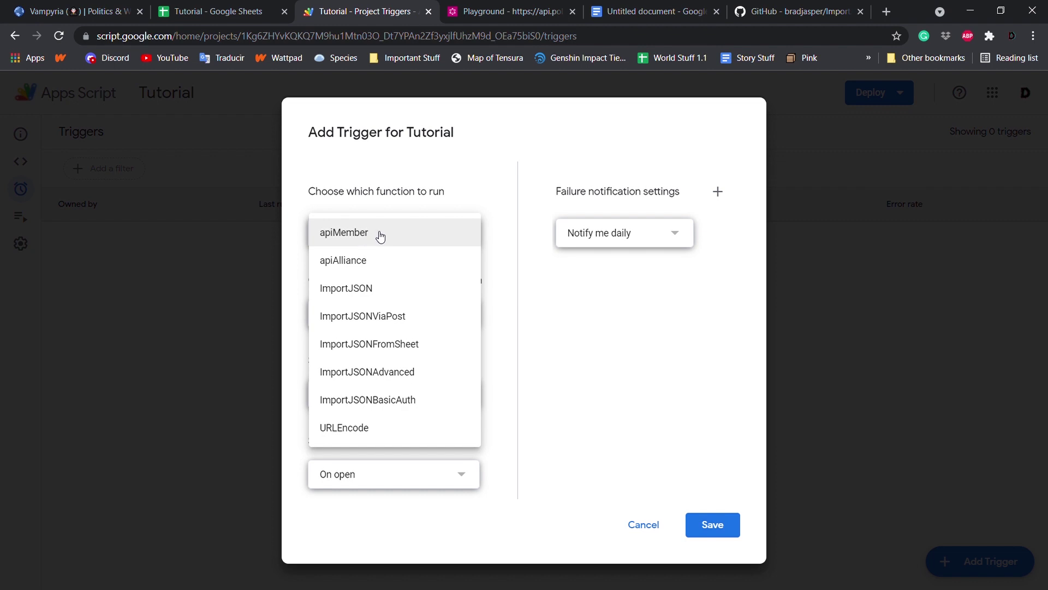
pyautogui.click(380, 234)
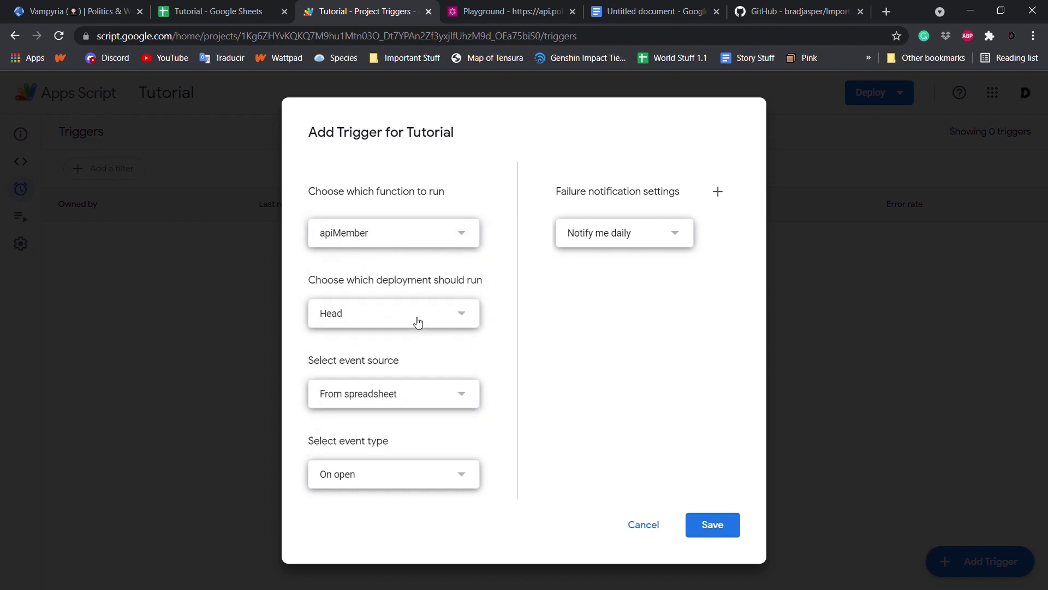
pyautogui.click(391, 399)
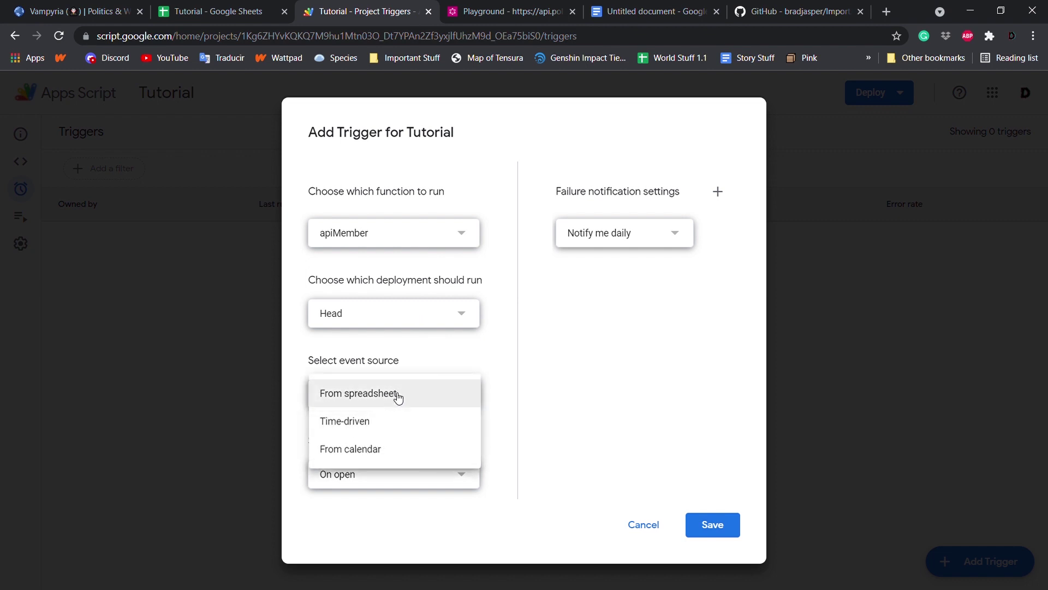
pyautogui.click(389, 426)
pyautogui.scroll(-2, 383, 436)
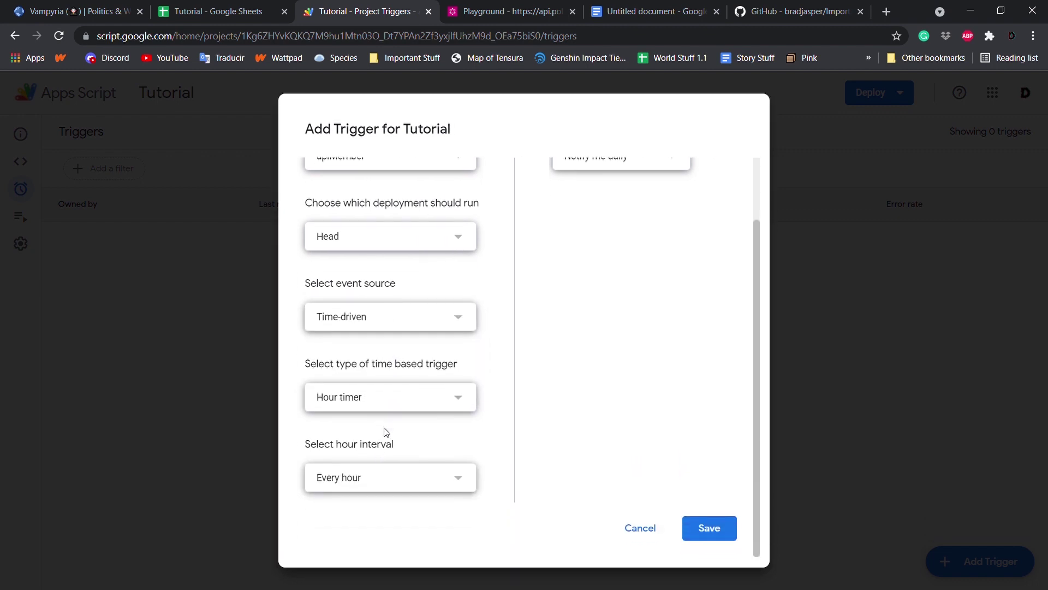
pyautogui.click(390, 399)
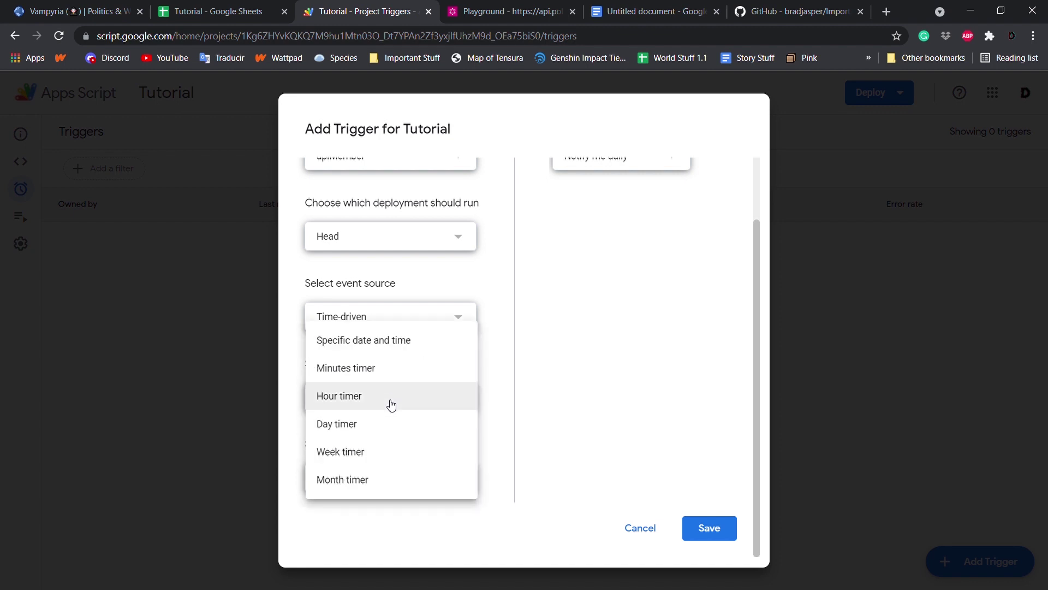
pyautogui.click(381, 373)
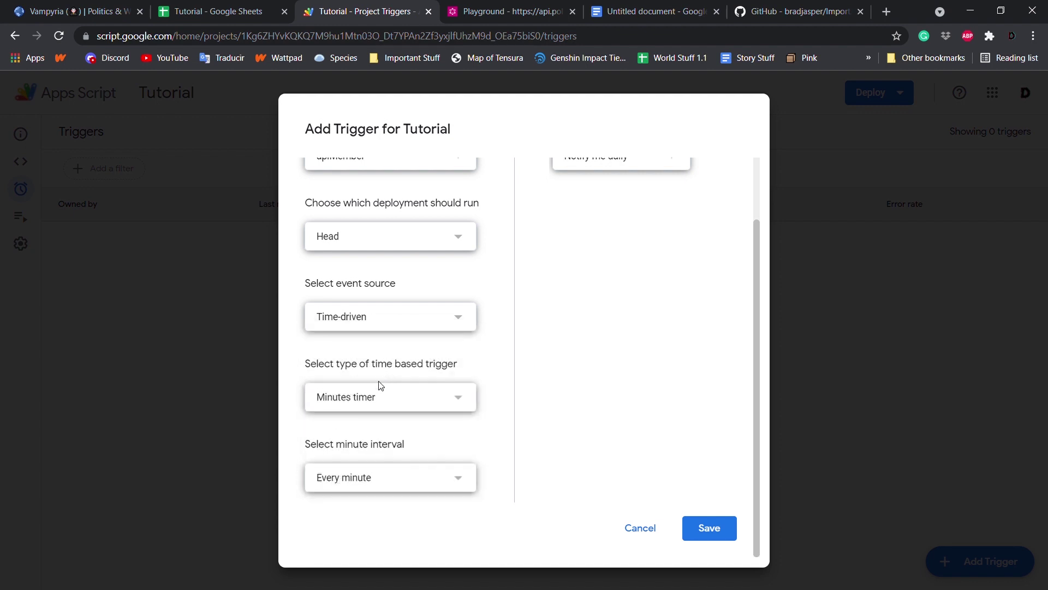
pyautogui.click(387, 485)
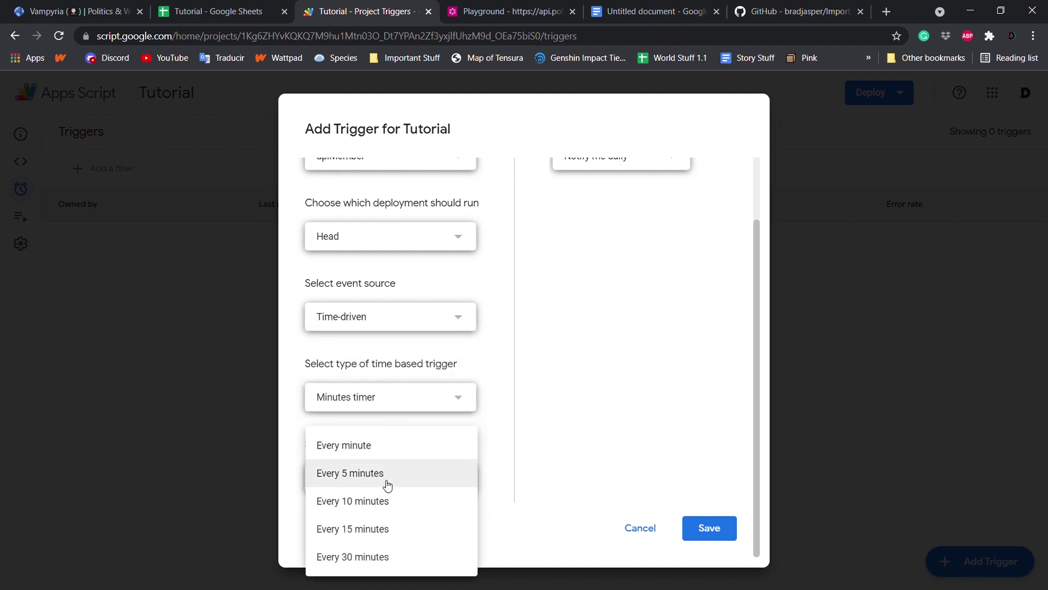
pyautogui.click(387, 484)
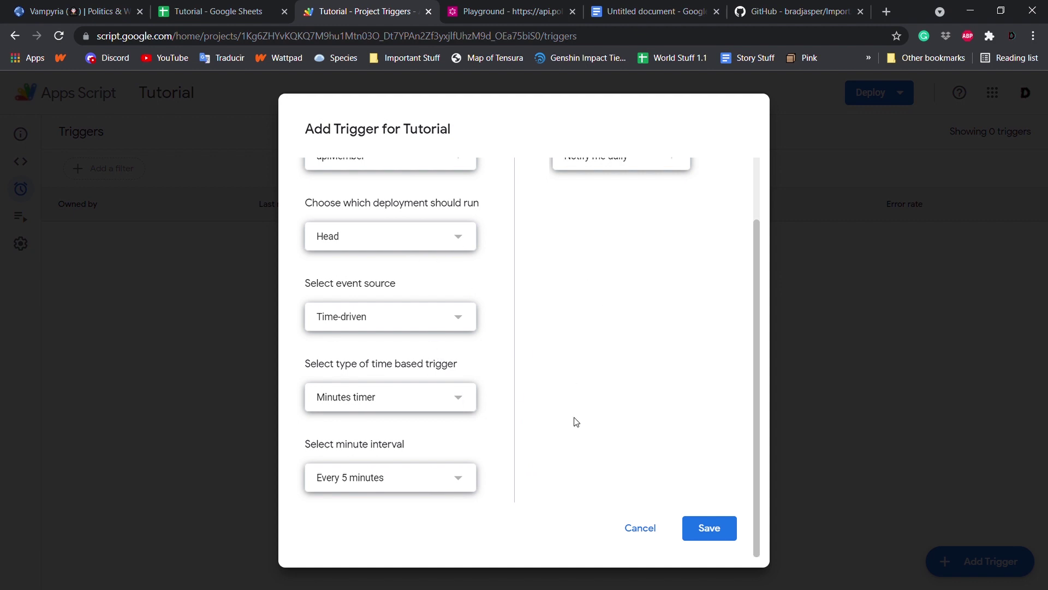
# - Save the time-driven trigger that runs apiMember every 5 minutes
pyautogui.click(722, 530)
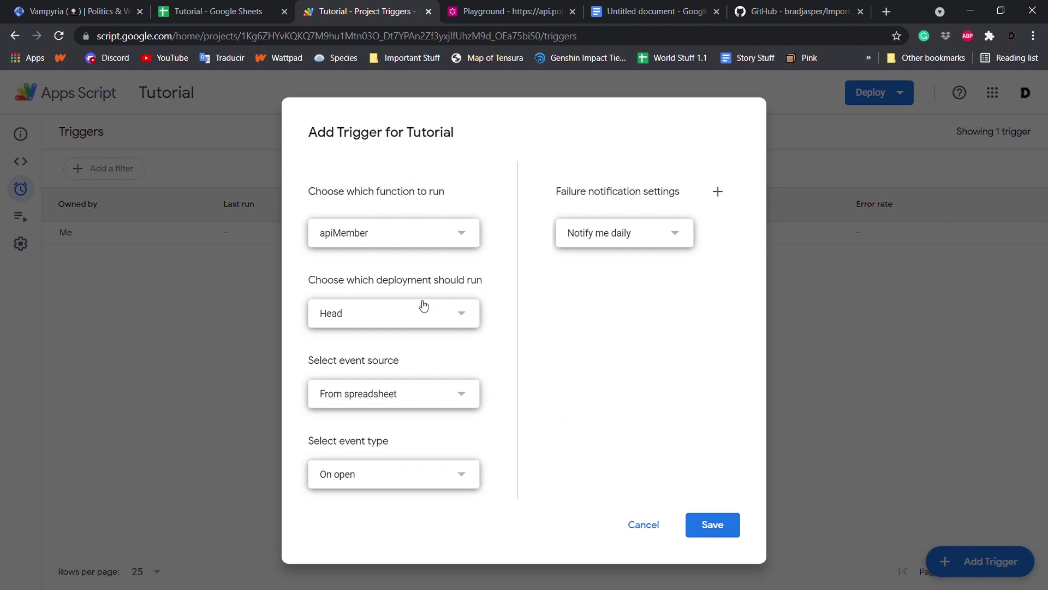
# - Choose apiAlliance as the new trigger's function to run
pyautogui.click(376, 237)
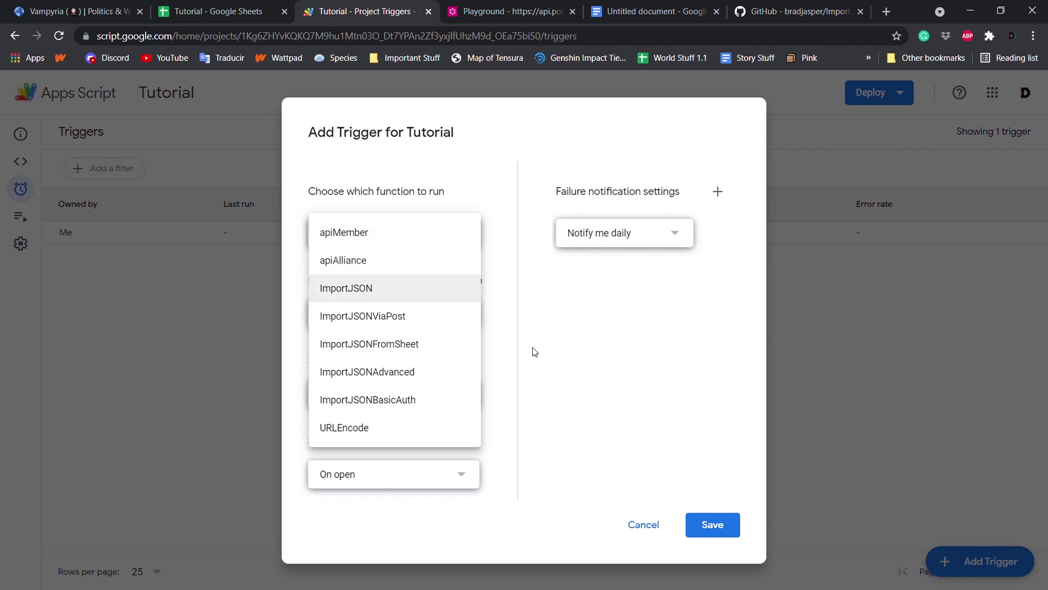
pyautogui.click(432, 265)
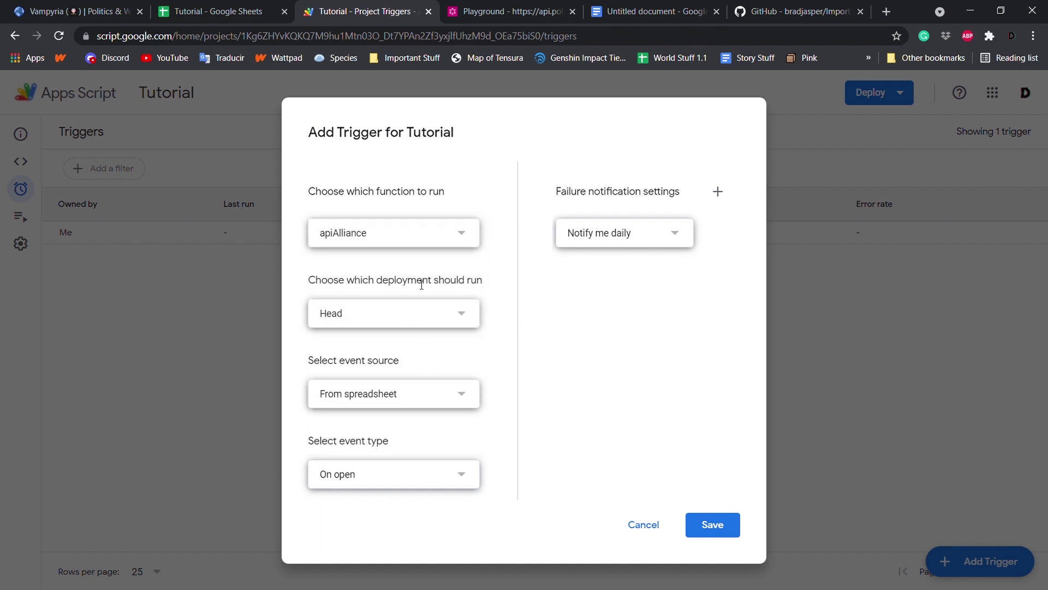
pyautogui.click(360, 241)
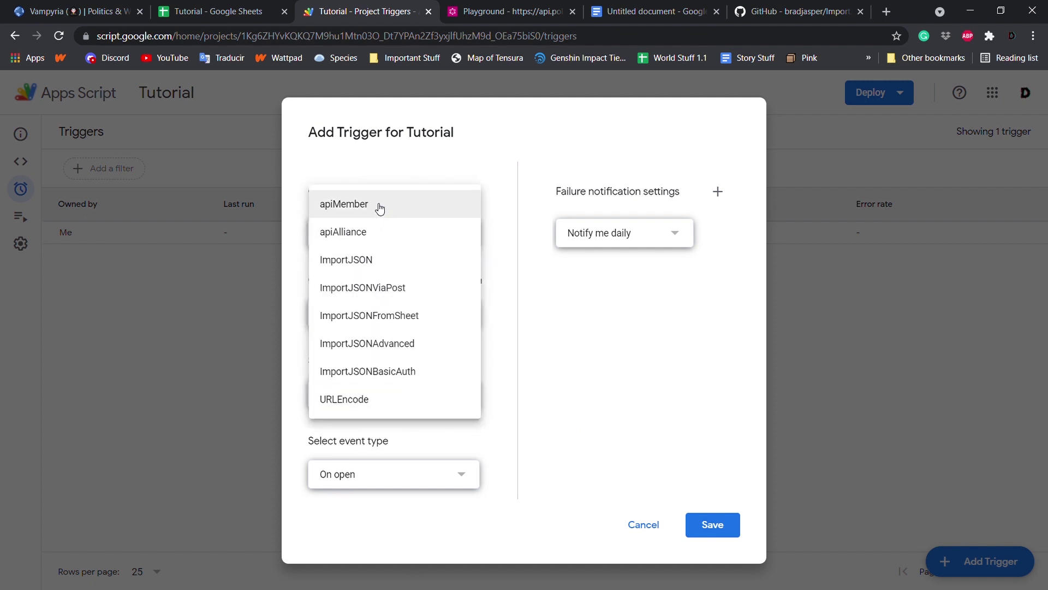
pyautogui.click(380, 232)
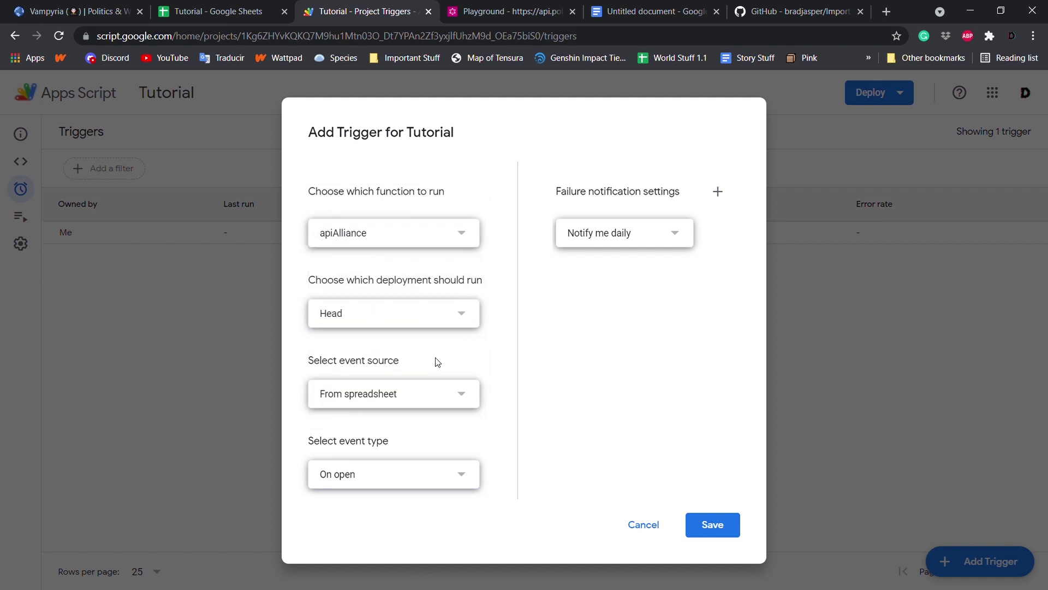
# - Make the apiAlliance trigger a time-driven minutes timer running every 5 minutes and save it
pyautogui.click(392, 393)
pyautogui.click(437, 420)
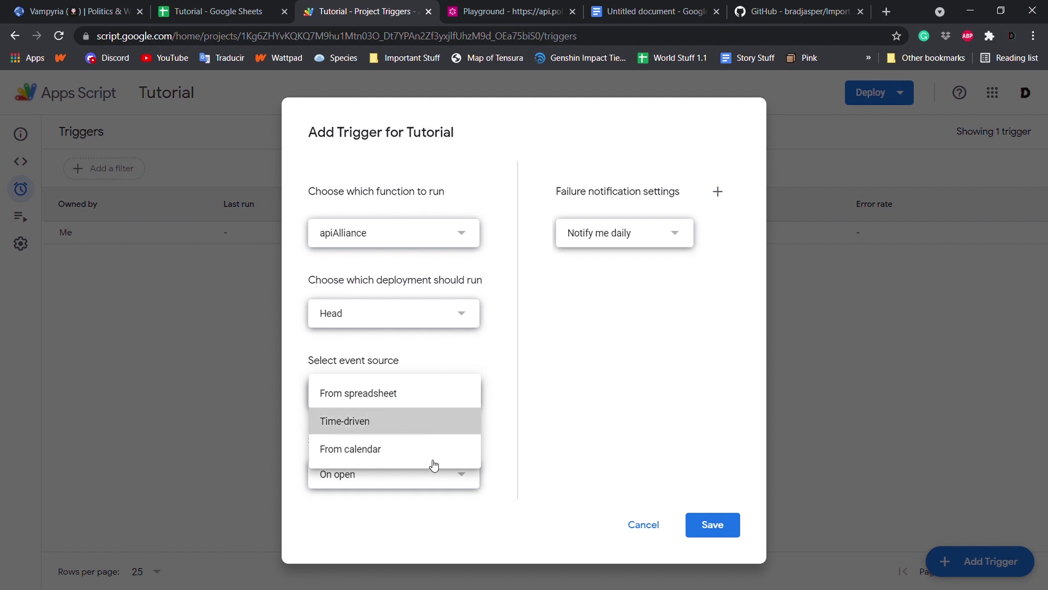
pyautogui.click(413, 470)
pyautogui.click(386, 452)
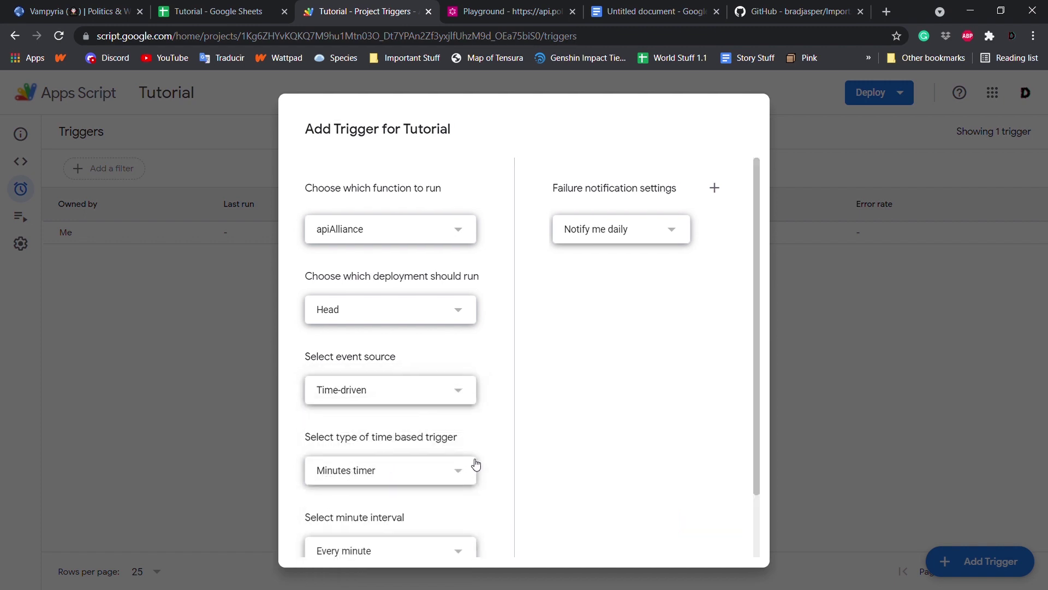
pyautogui.click(407, 550)
pyautogui.click(409, 478)
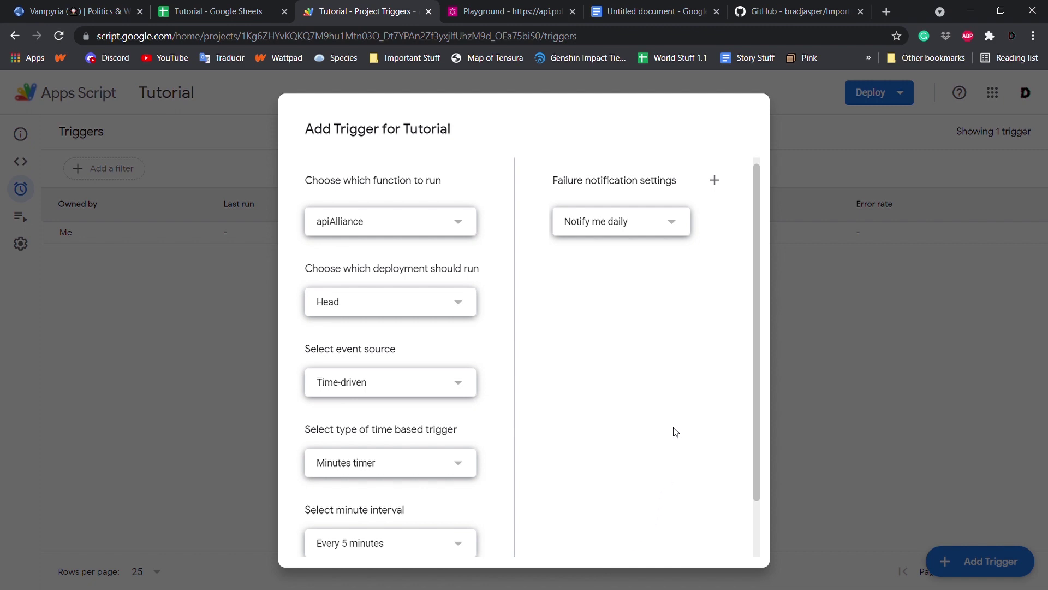
pyautogui.scroll(-1, 620, 371)
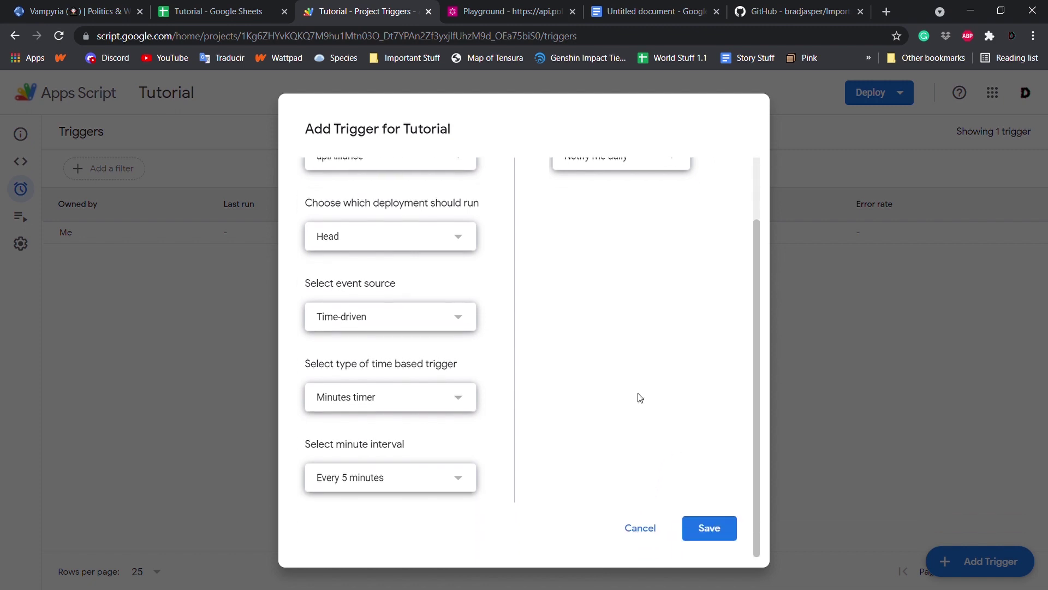
pyautogui.scroll(1, 699, 523)
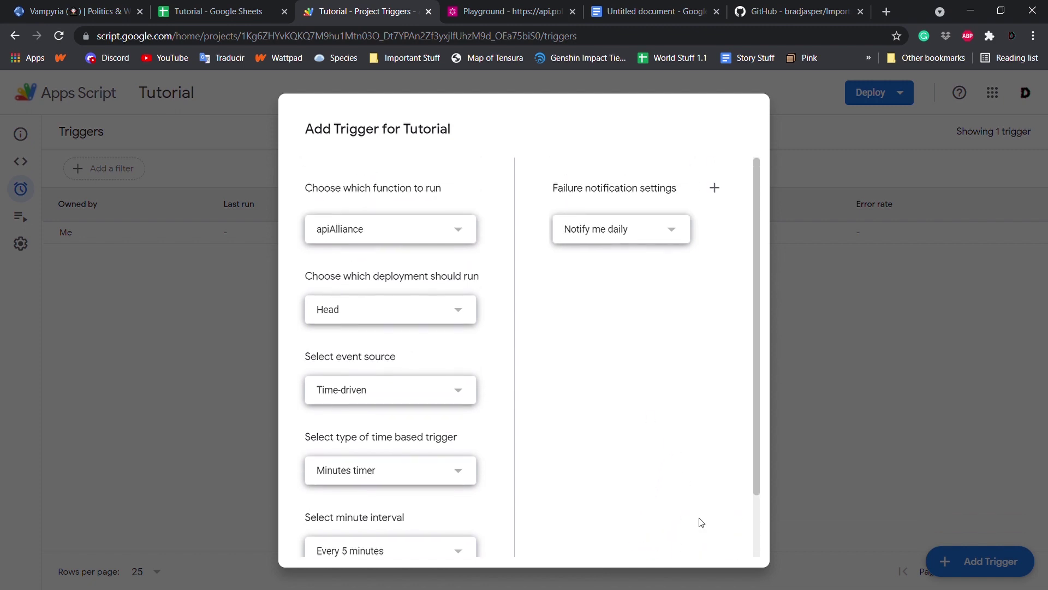
pyautogui.scroll(-1, 699, 519)
pyautogui.scroll(1, 672, 351)
pyautogui.scroll(-1, 715, 515)
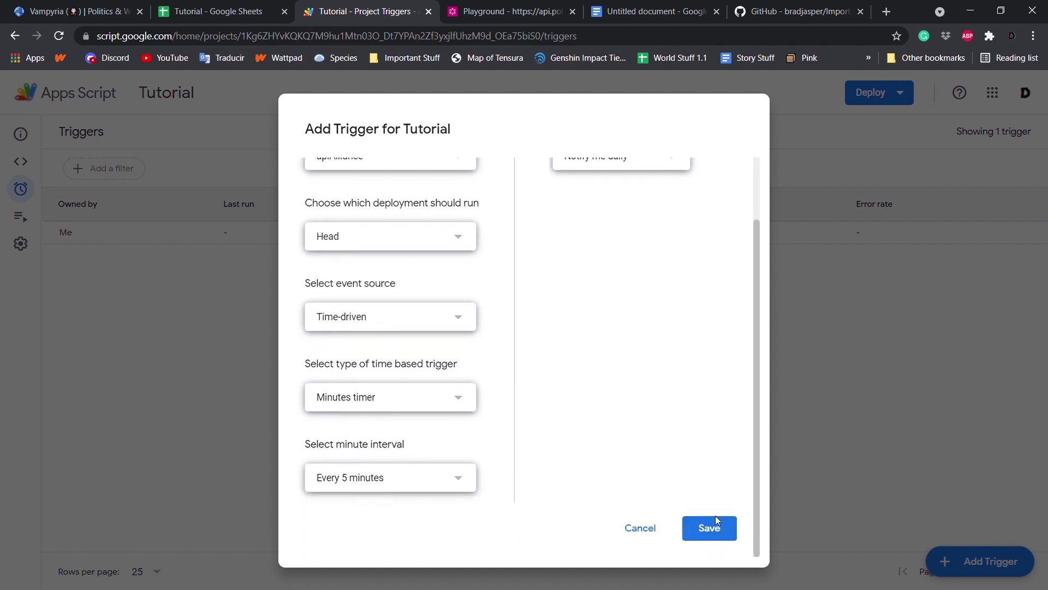
pyautogui.click(713, 520)
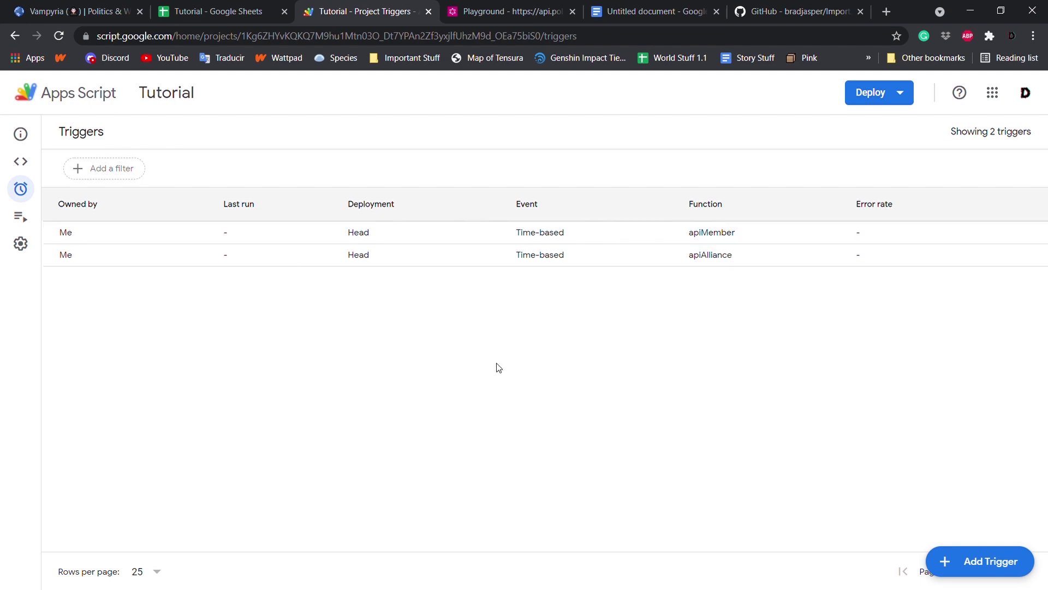
# - Close the Project Triggers page and look over the Tutorial spreadsheet's Member sheet
pyautogui.click(427, 12)
pyautogui.click(260, 7)
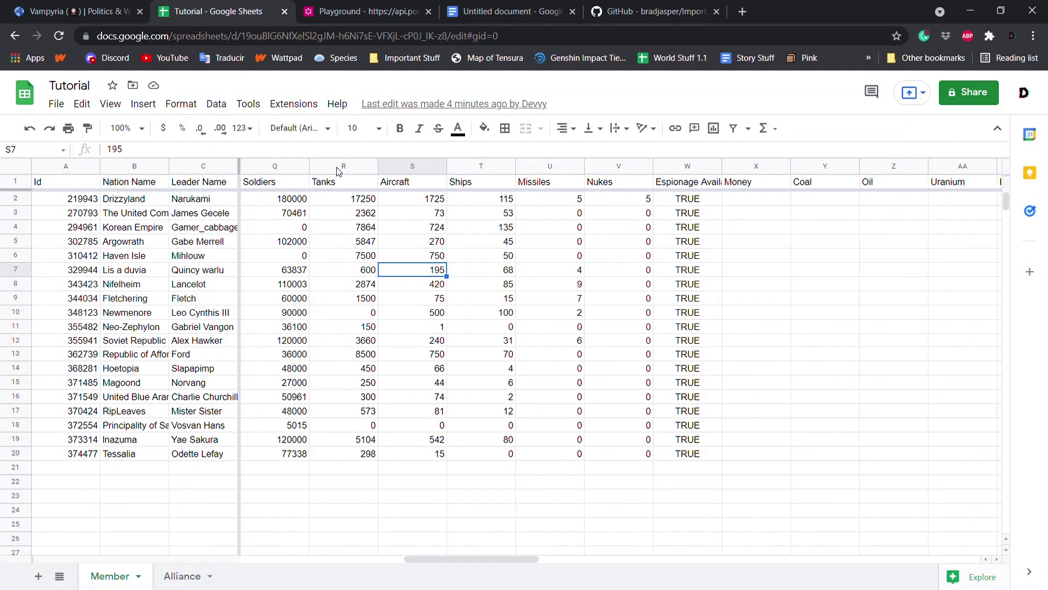
pyautogui.moveTo(485, 559); pyautogui.dragTo(307, 567)
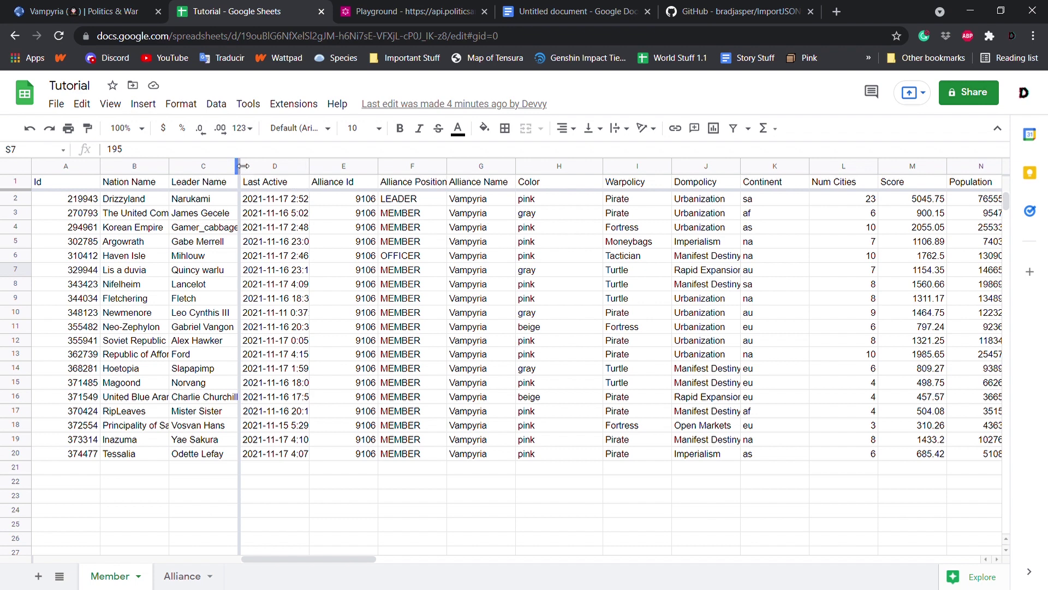
pyautogui.click(182, 103)
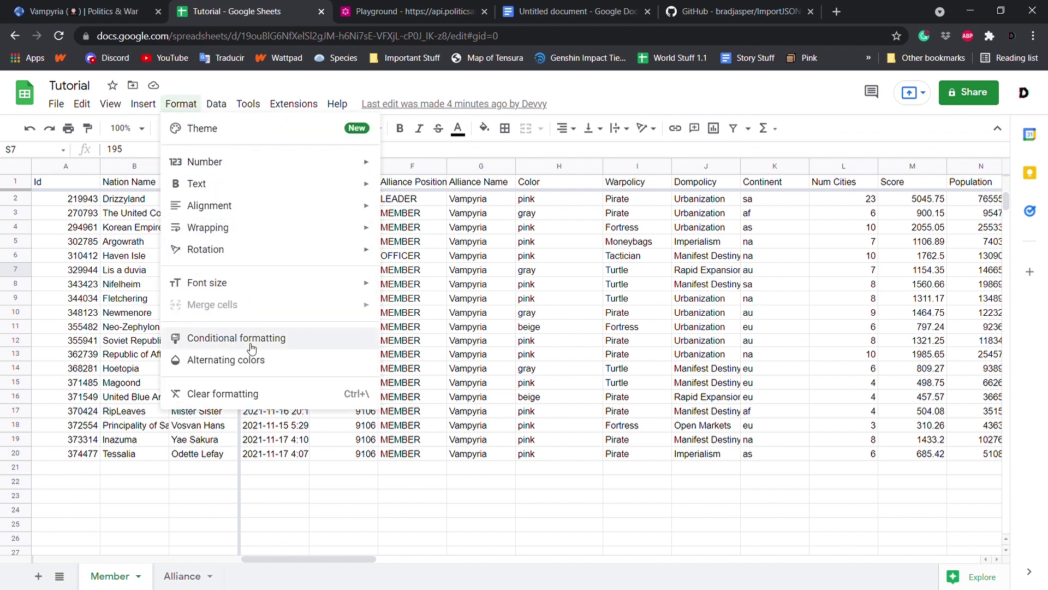
pyautogui.click(482, 313)
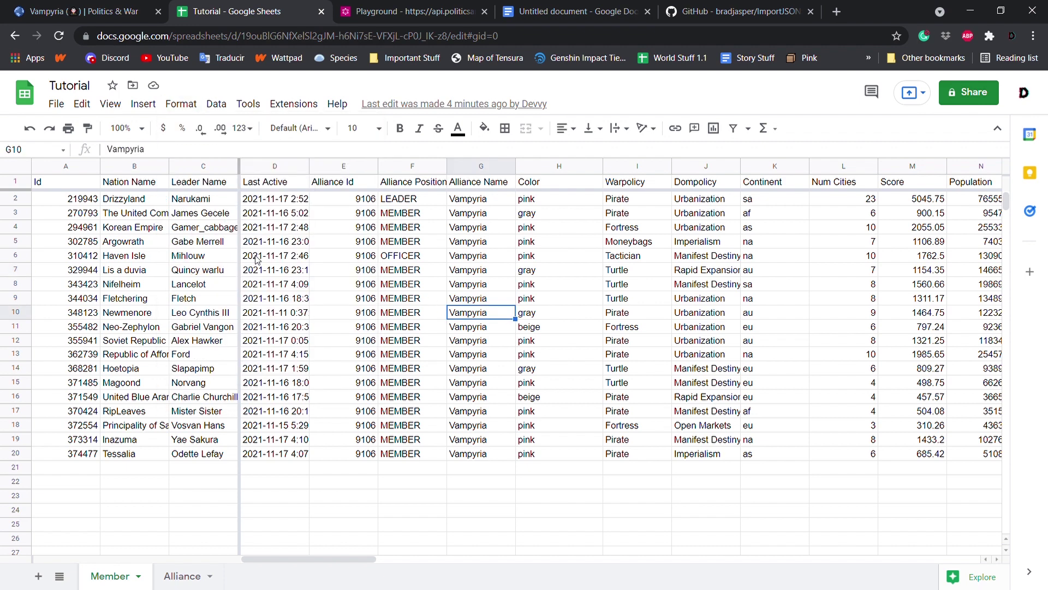
# - Close the GraphQL playground, untitled document and GitHub ImportJSON pages, then select column D
pyautogui.click(464, 11)
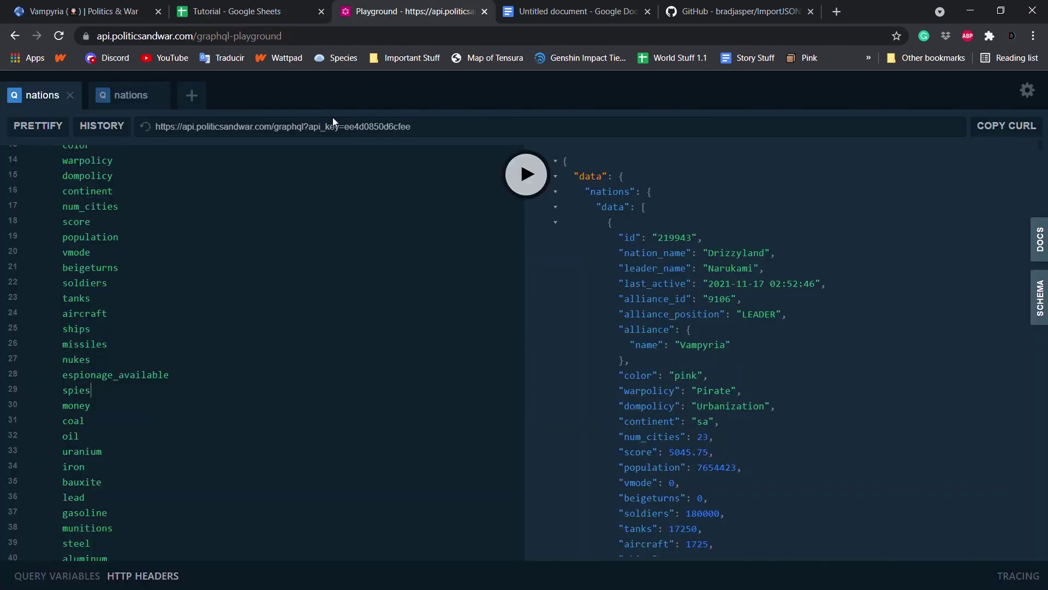
pyautogui.click(484, 12)
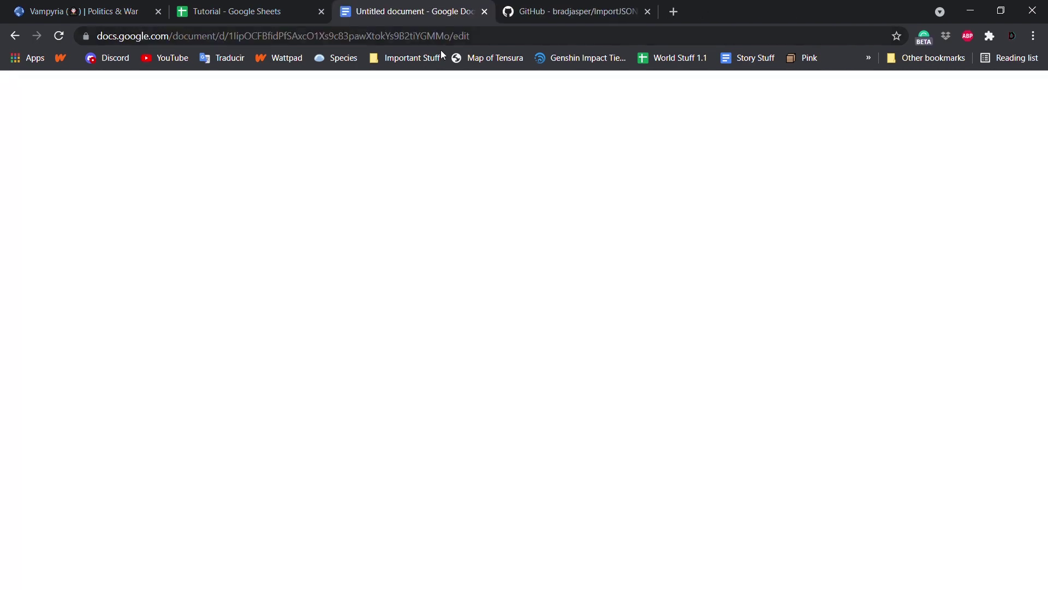
pyautogui.click(484, 11)
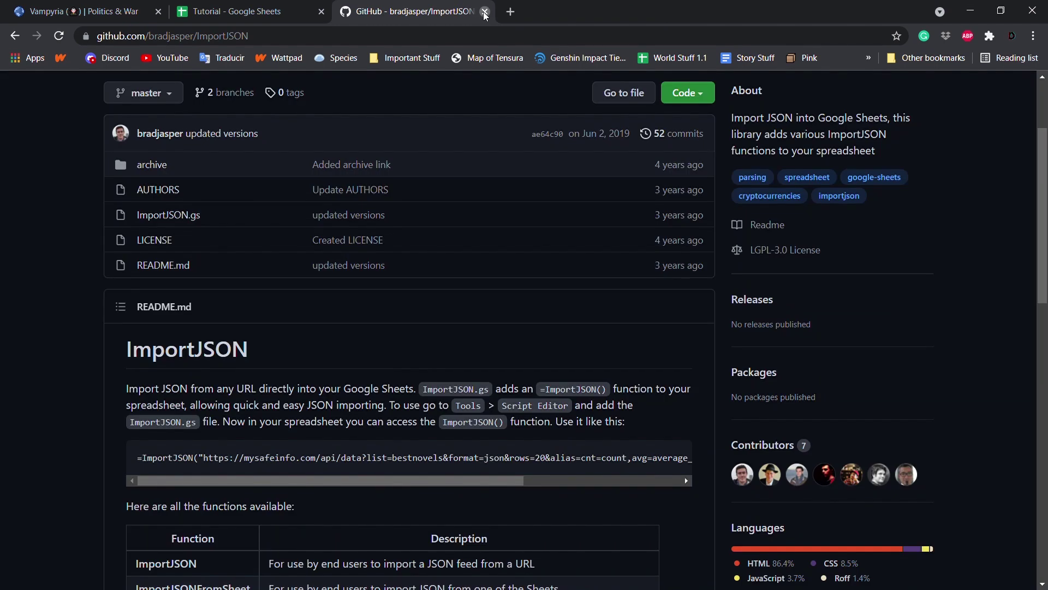
pyautogui.click(485, 11)
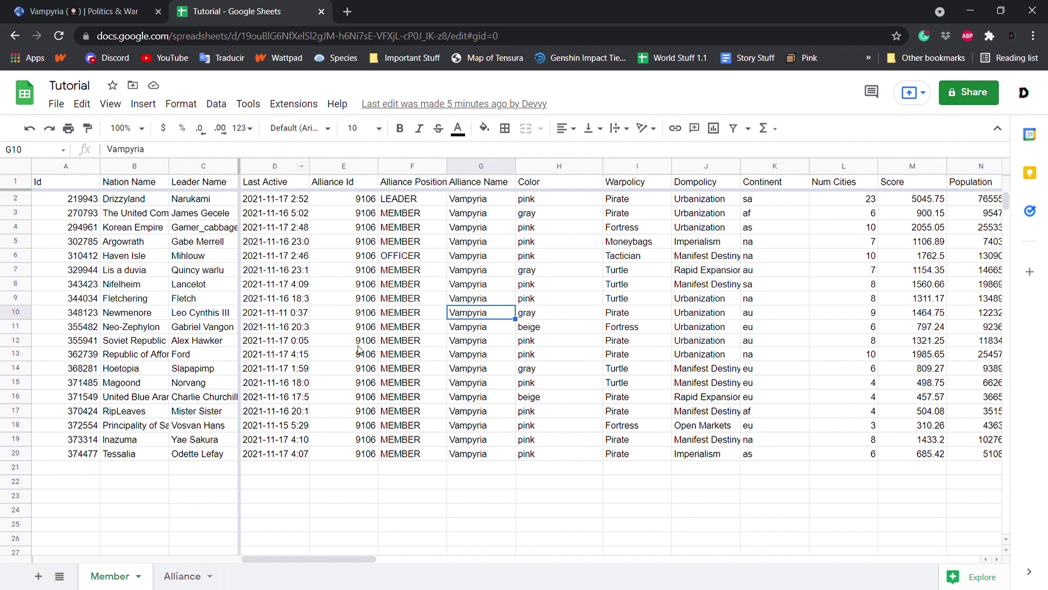
pyautogui.click(275, 170)
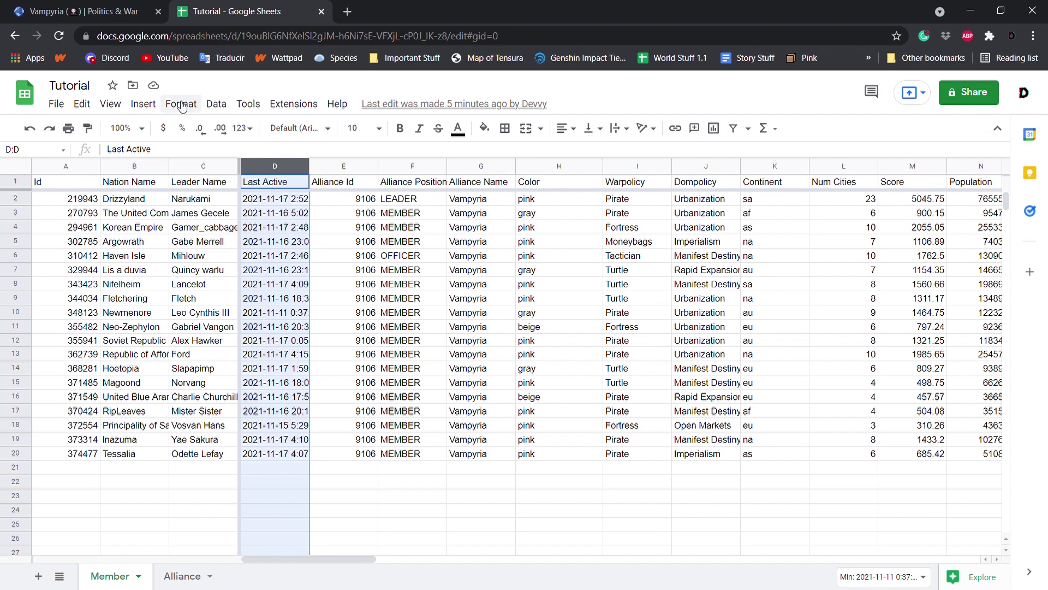
# - Start a colour scale conditional formatting rule on the Last Active column D
pyautogui.click(183, 105)
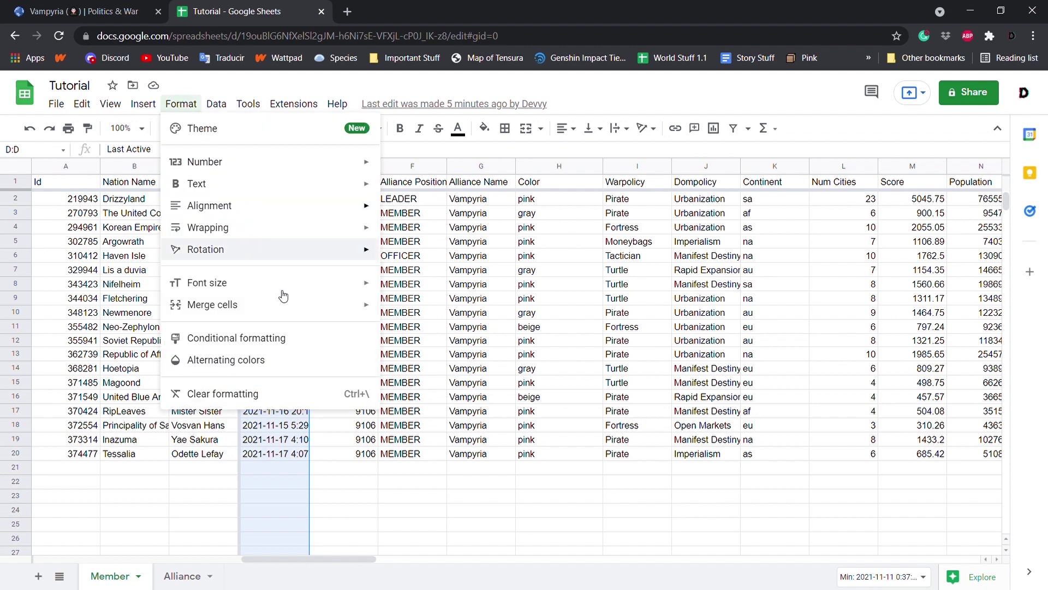
pyautogui.click(293, 344)
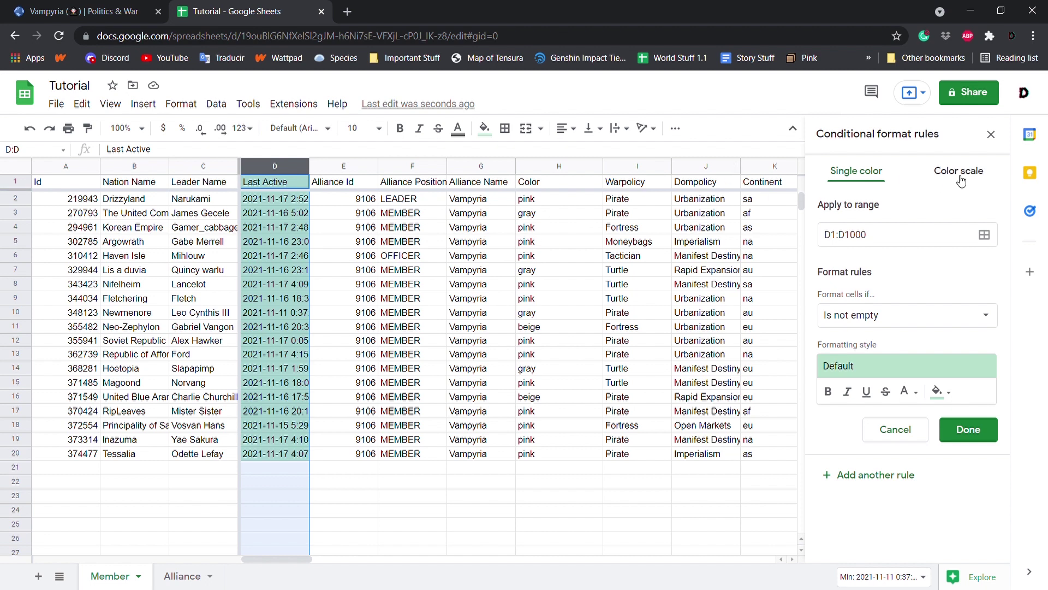
pyautogui.click(944, 184)
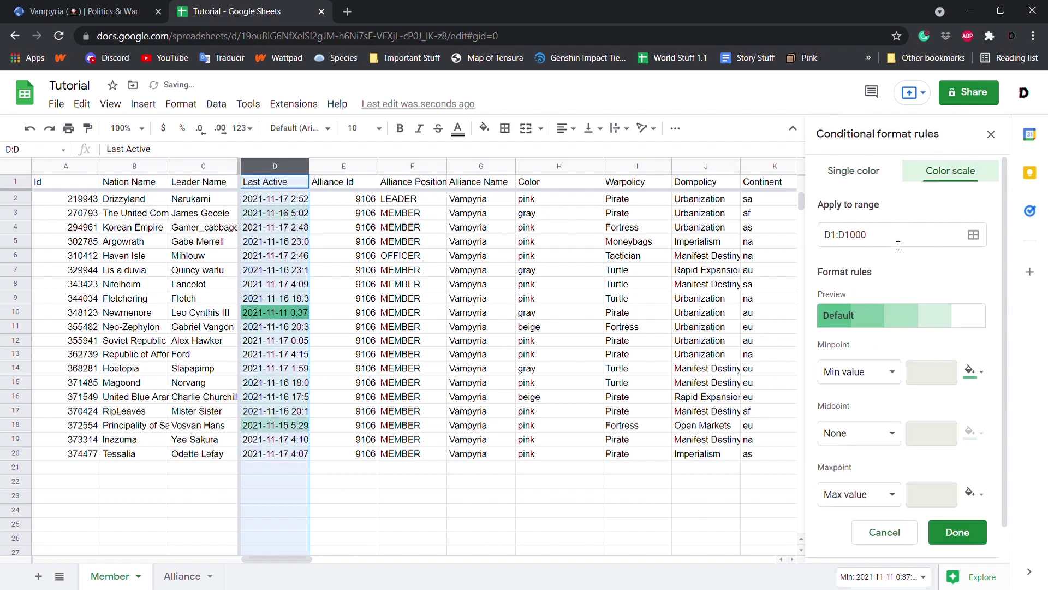
pyautogui.click(905, 316)
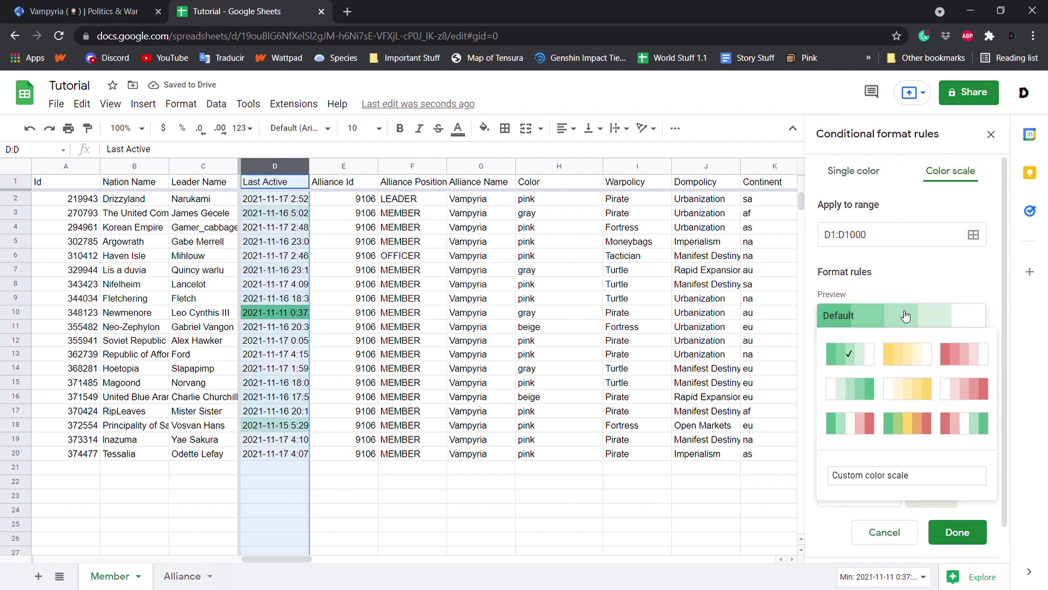
# - Try the colour scale presets and settle on green-yellow-red for column D
pyautogui.click(921, 419)
pyautogui.click(875, 171)
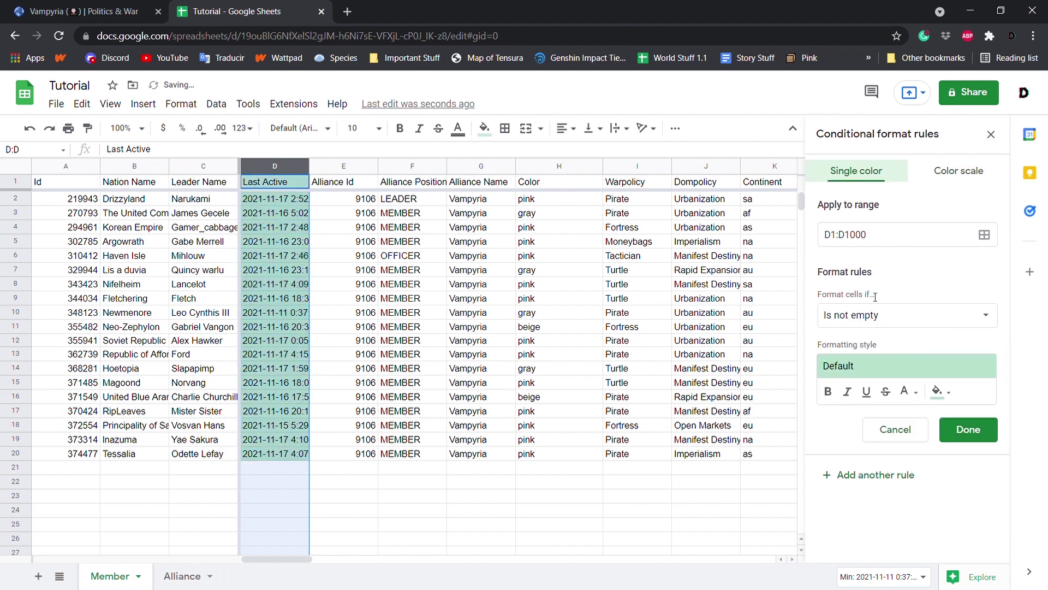
pyautogui.click(951, 170)
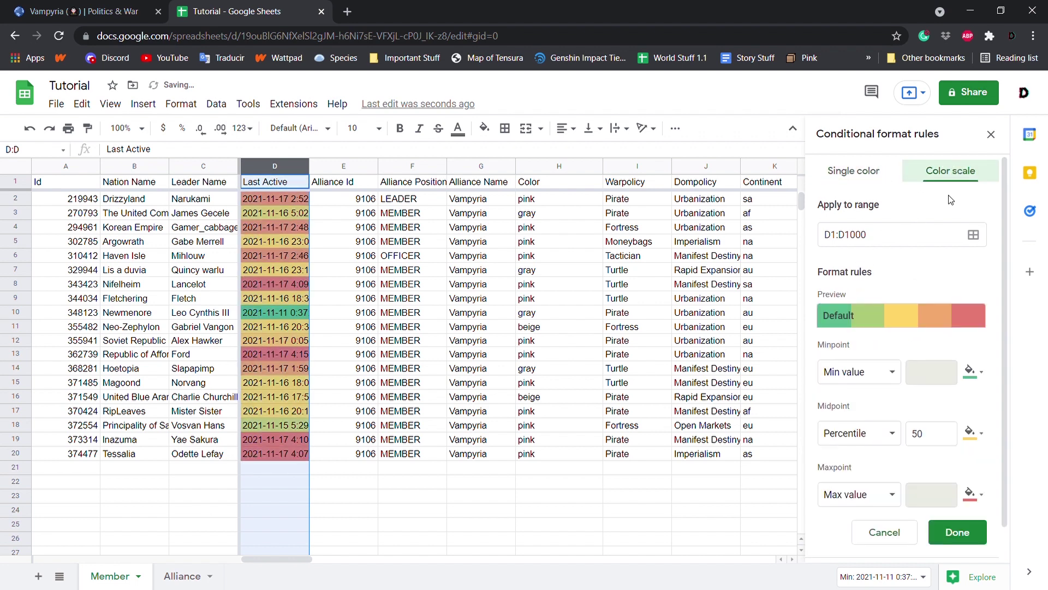
pyautogui.click(907, 318)
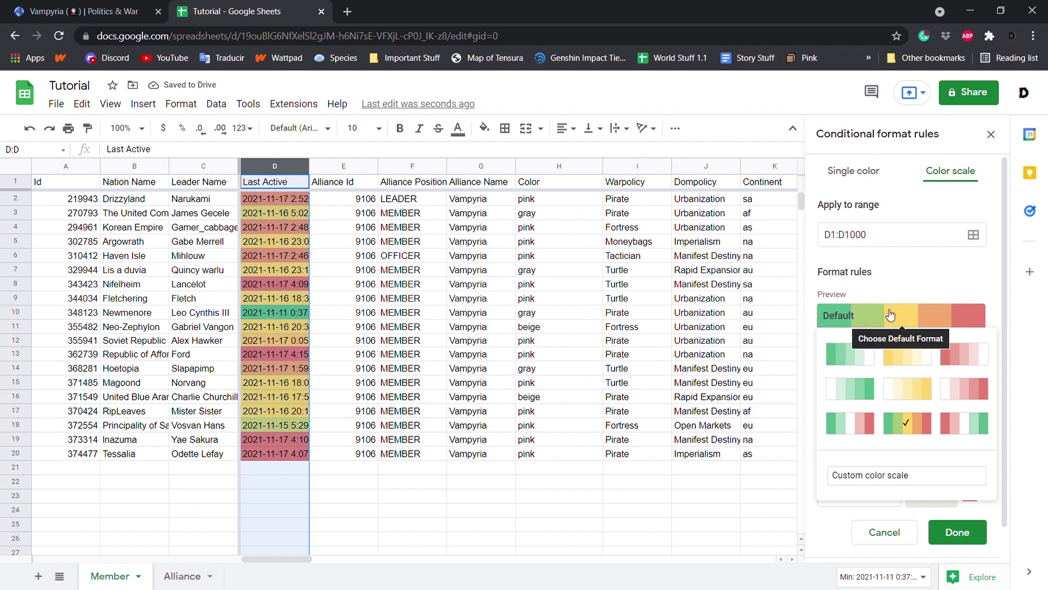
pyautogui.click(863, 322)
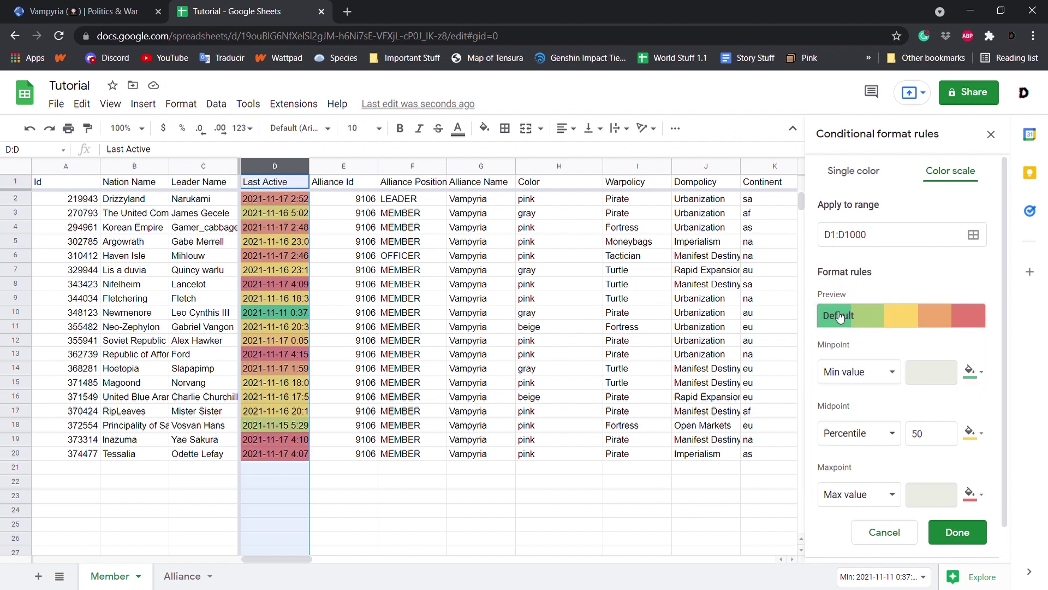
pyautogui.click(862, 321)
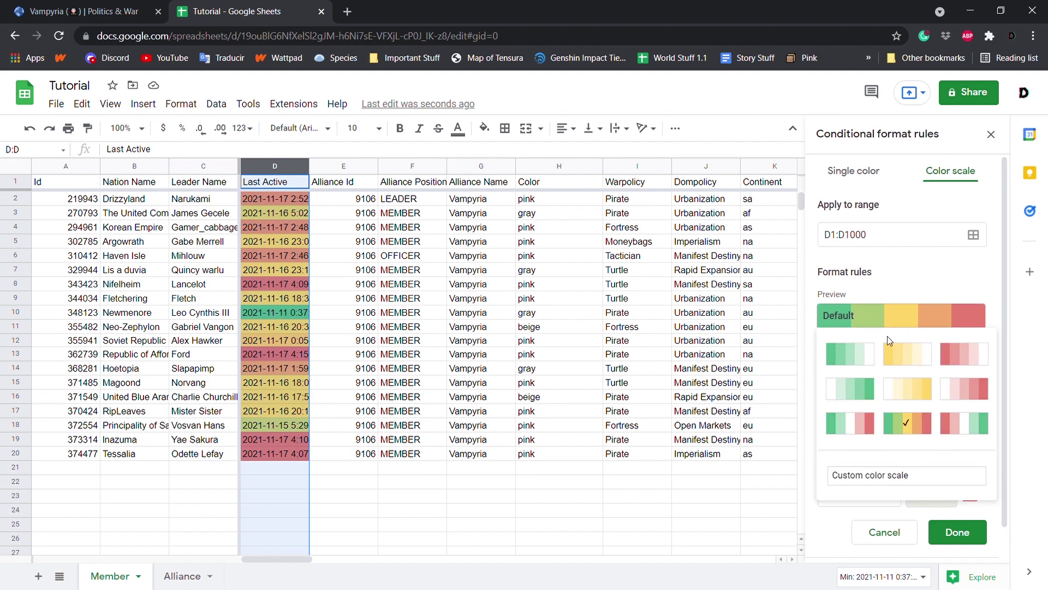
pyautogui.click(850, 357)
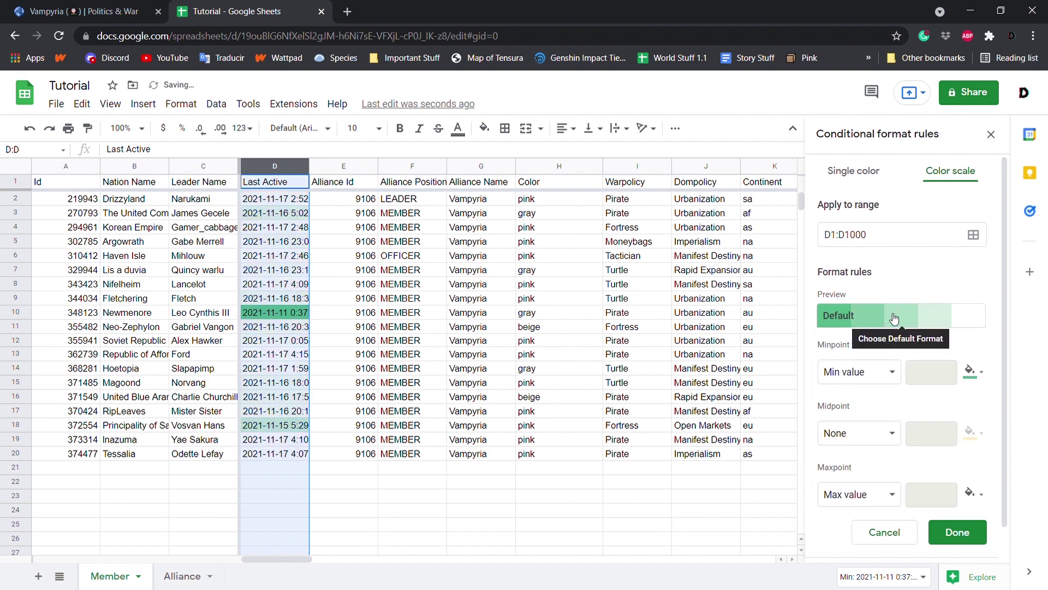
pyautogui.click(890, 314)
pyautogui.click(928, 429)
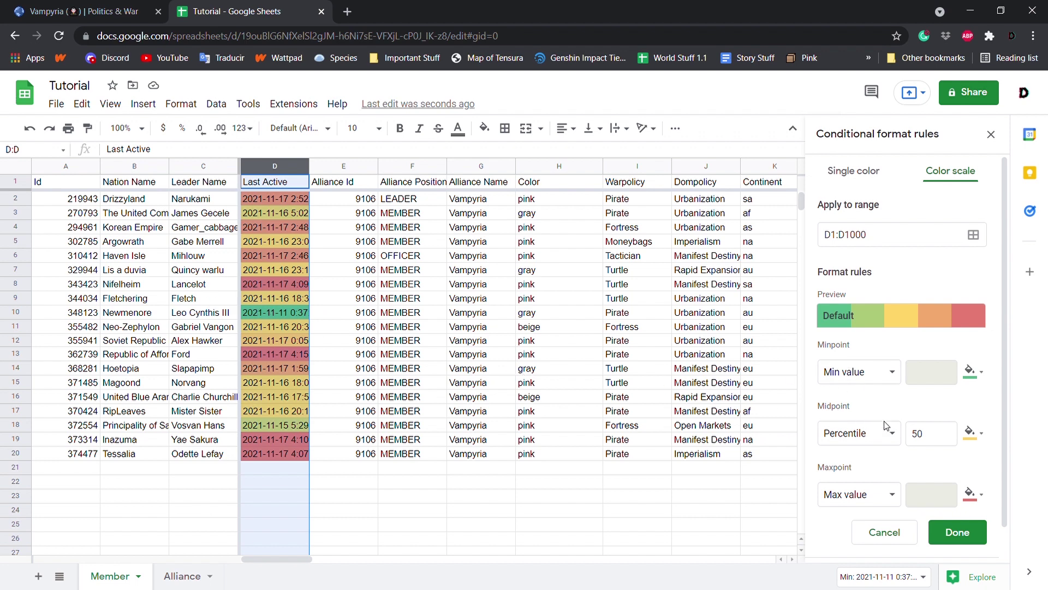
pyautogui.click(970, 371)
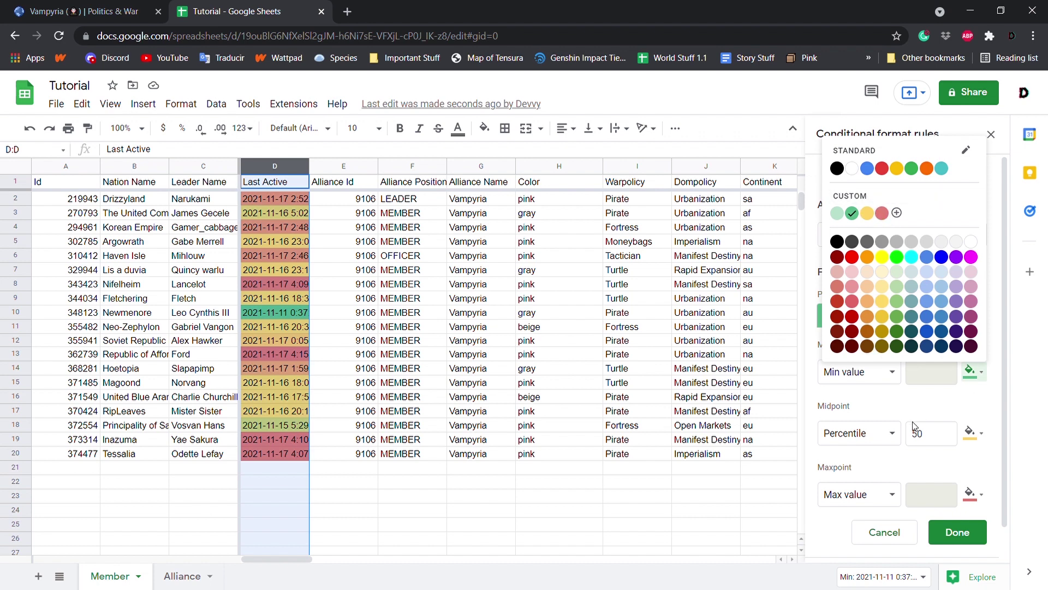
# - Set the minpoint colour to red and maxpoint to green, then check dates in D10 and D13
pyautogui.click(902, 404)
pyautogui.click(971, 372)
pyautogui.click(883, 214)
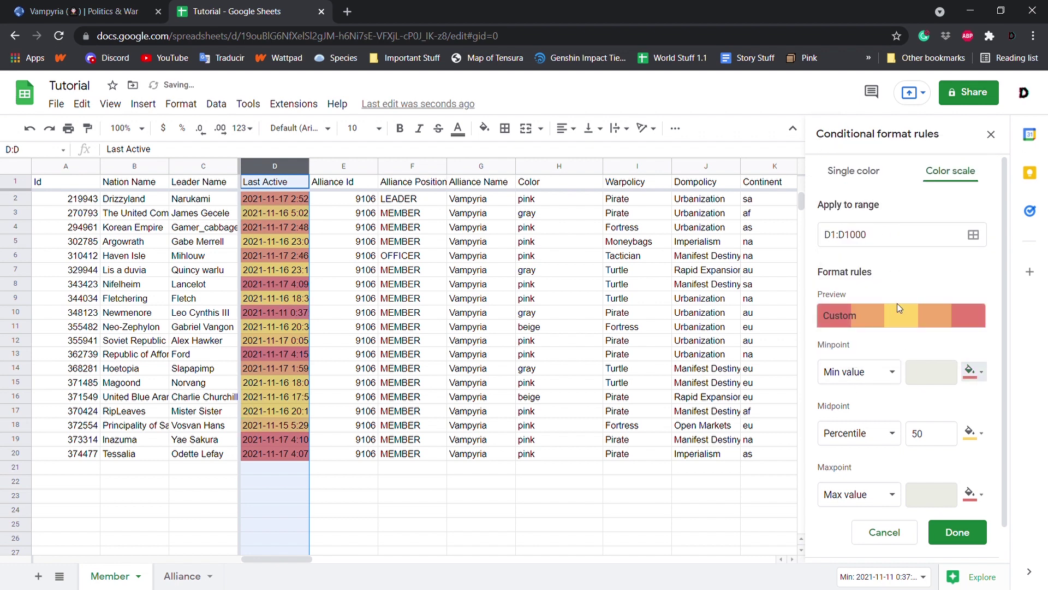
pyautogui.click(974, 495)
pyautogui.click(853, 337)
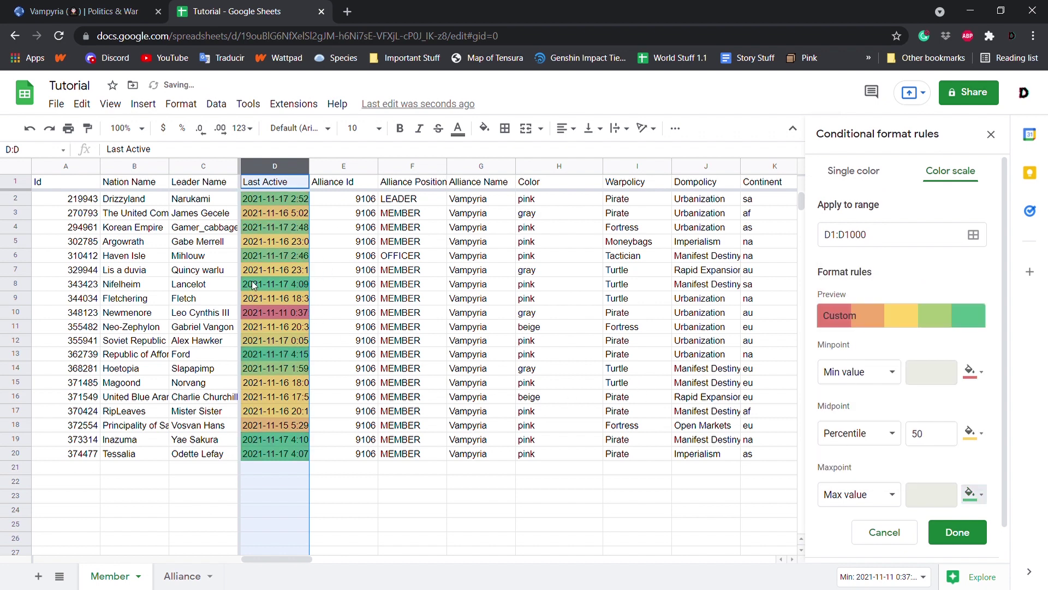
pyautogui.click(296, 315)
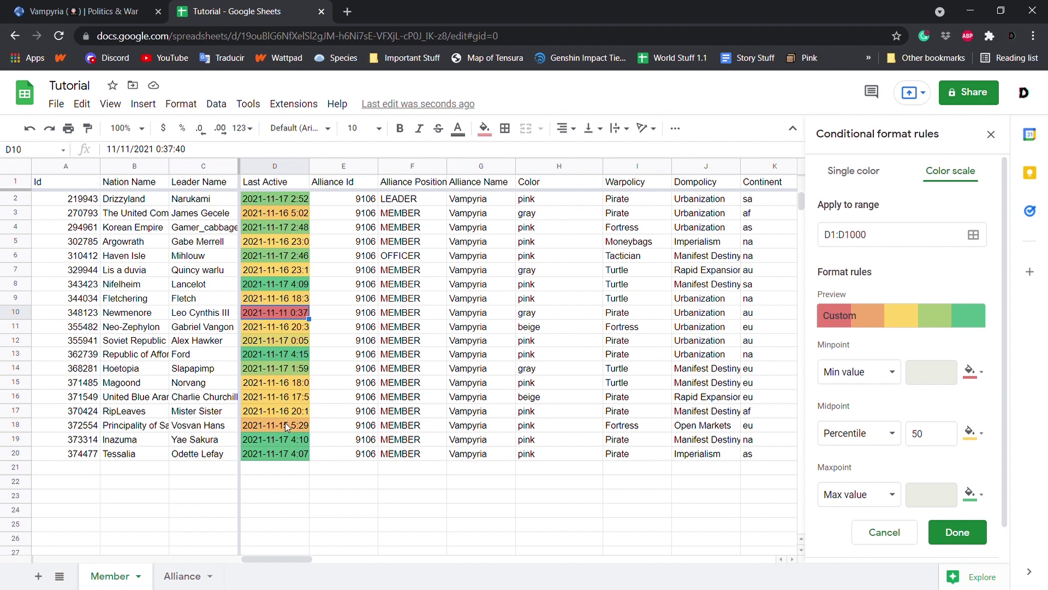
pyautogui.click(274, 353)
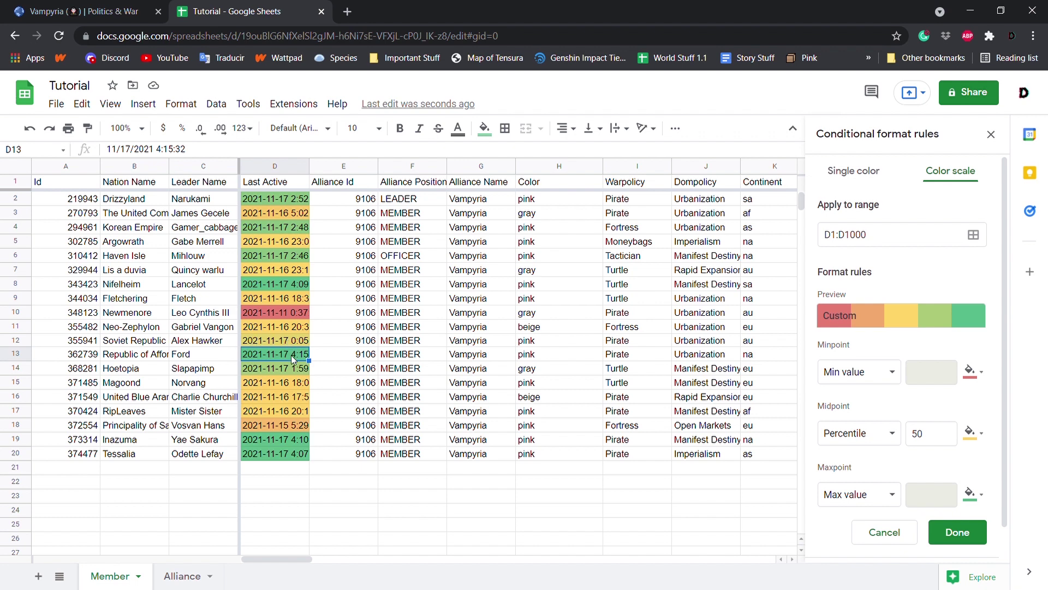
# - Keep the midpoint as Percentile and try the values 80, 20 and 10
pyautogui.click(892, 440)
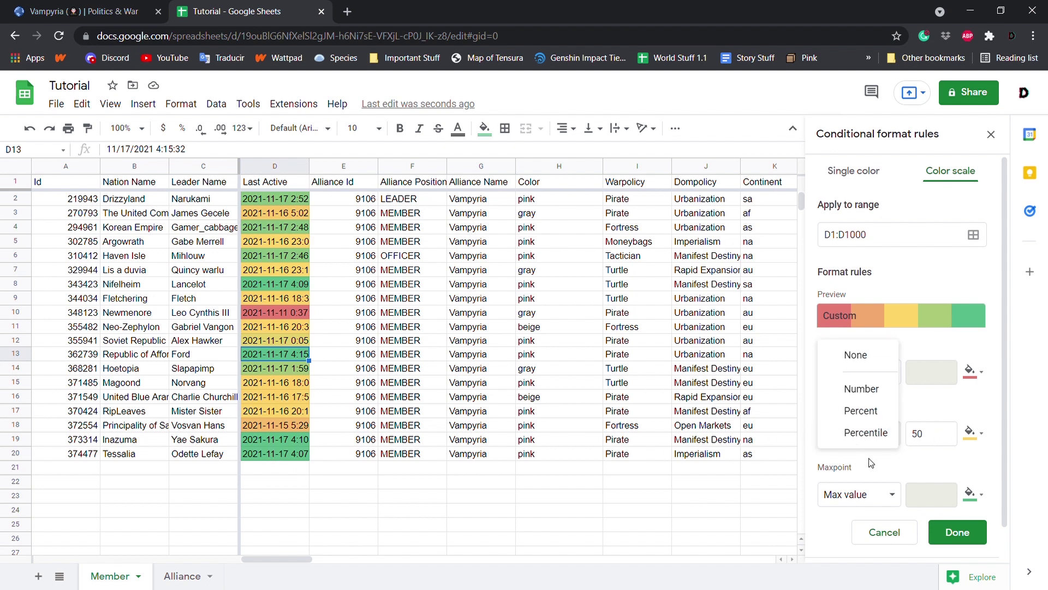
pyautogui.click(891, 436)
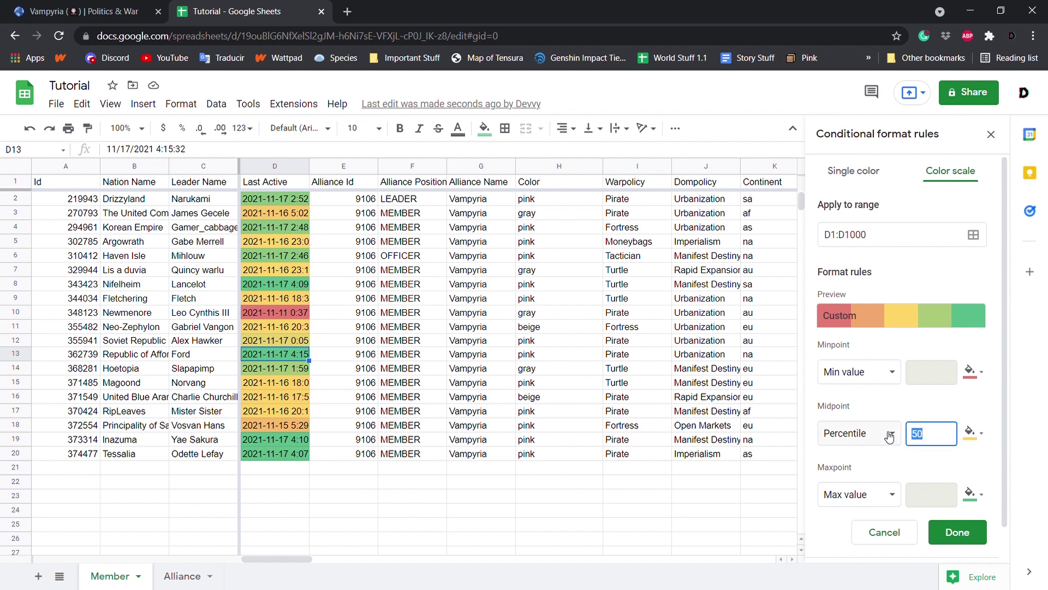
pyautogui.write('80')
pyautogui.moveTo(924, 435); pyautogui.dragTo(906, 437)
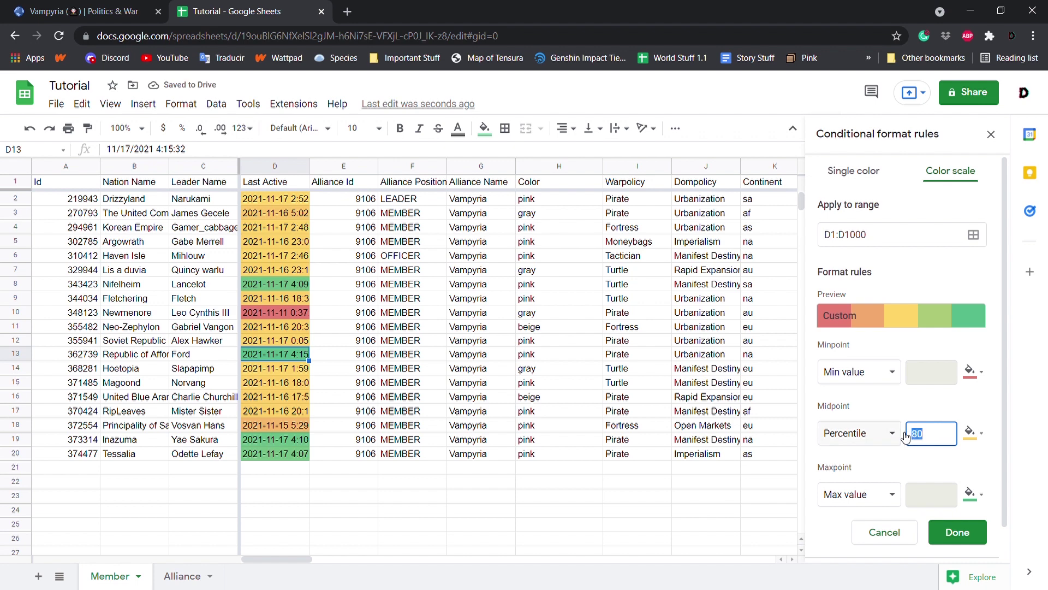
pyautogui.write('20')
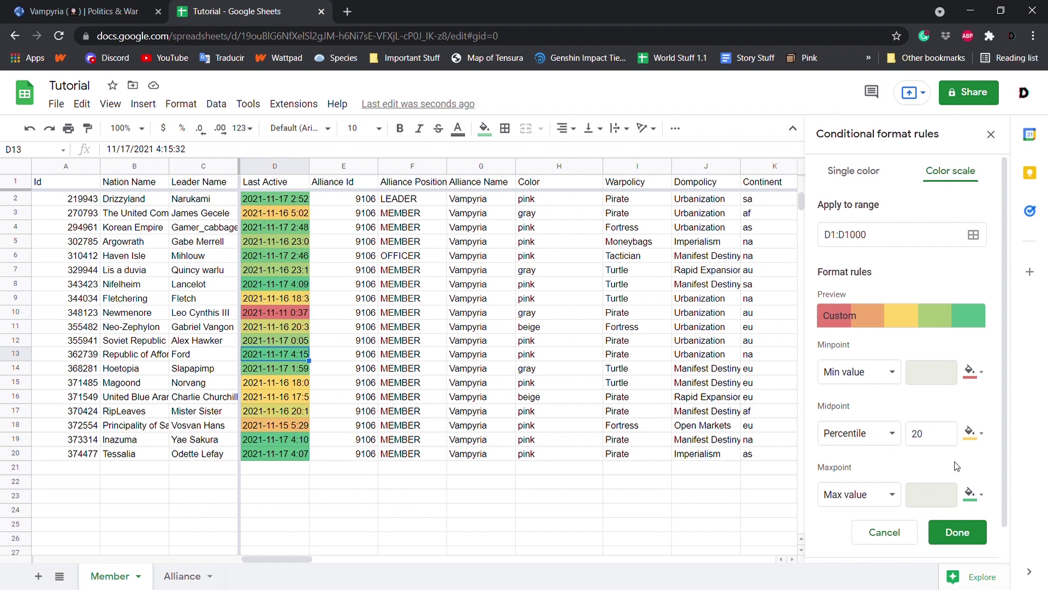
pyautogui.doubleClick(914, 440)
pyautogui.write('10')
pyautogui.click(913, 467)
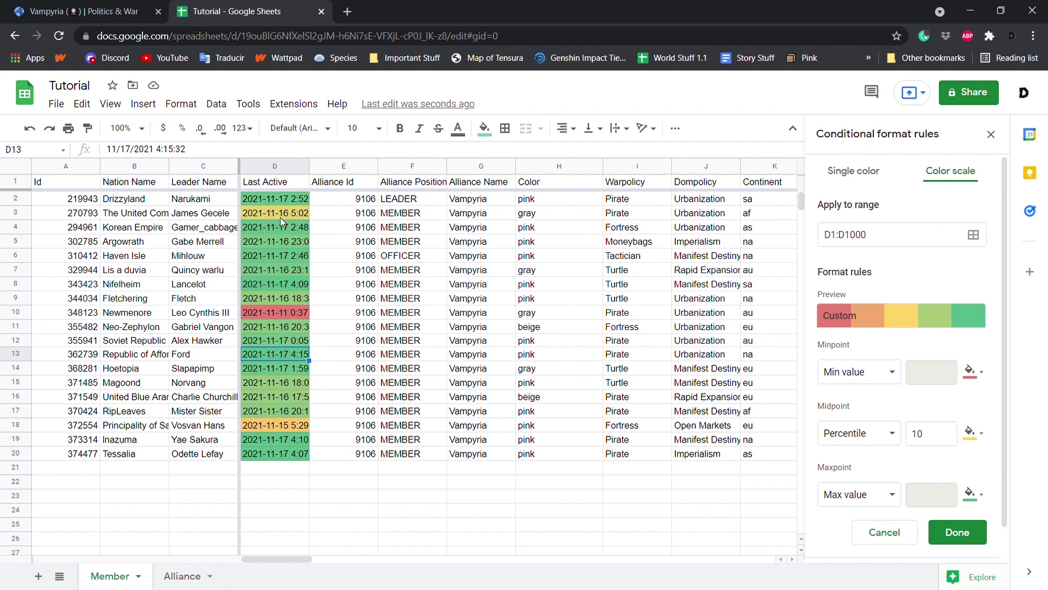
# - Set the midpoint to the 15th percentile and save the colour scale rule
pyautogui.moveTo(943, 439); pyautogui.dragTo(924, 439)
pyautogui.write('5')
pyautogui.click(902, 458)
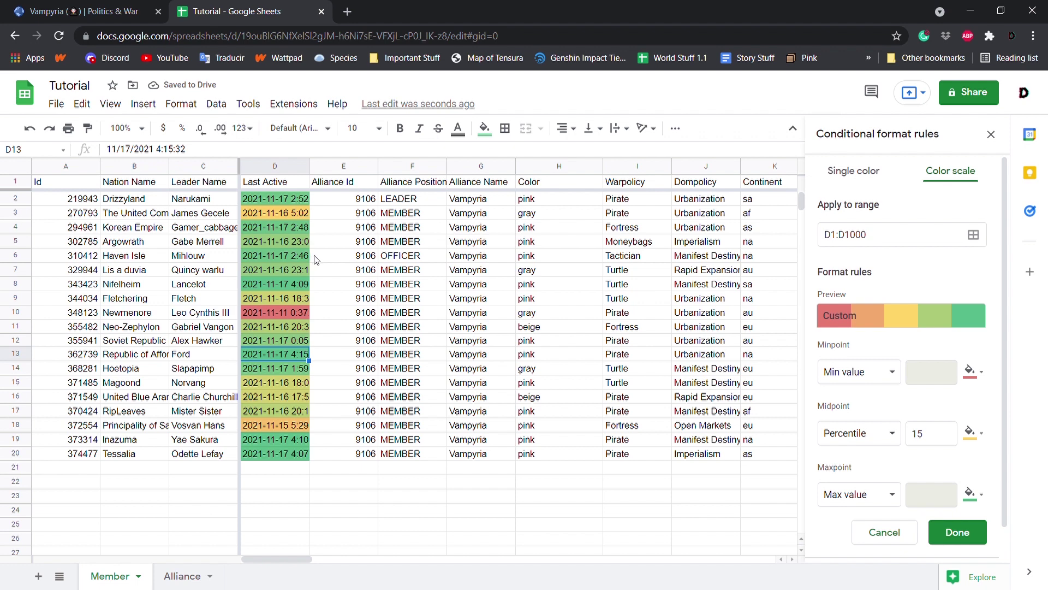
pyautogui.click(432, 345)
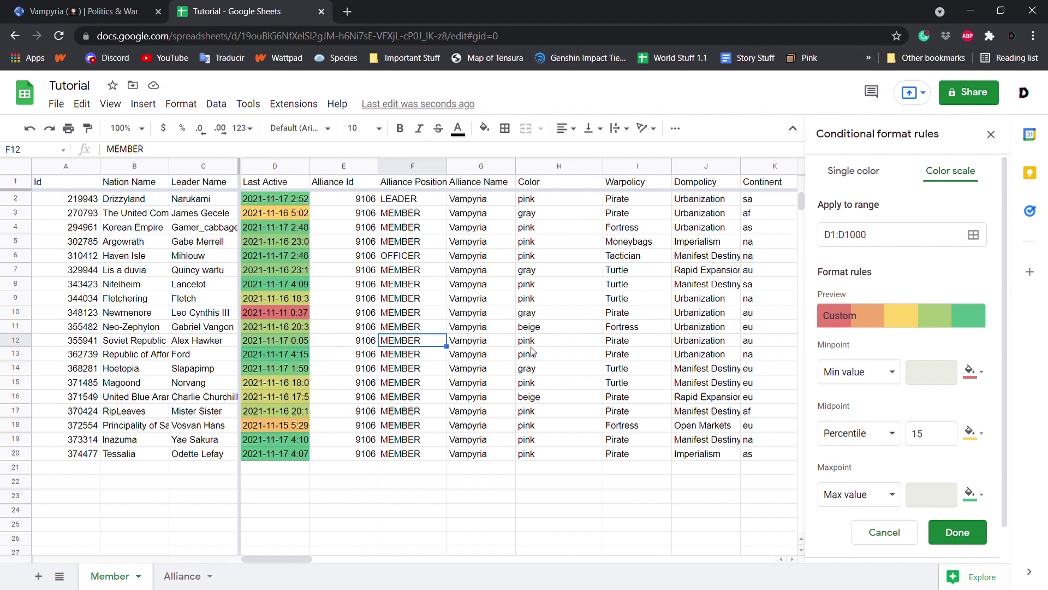
pyautogui.click(960, 531)
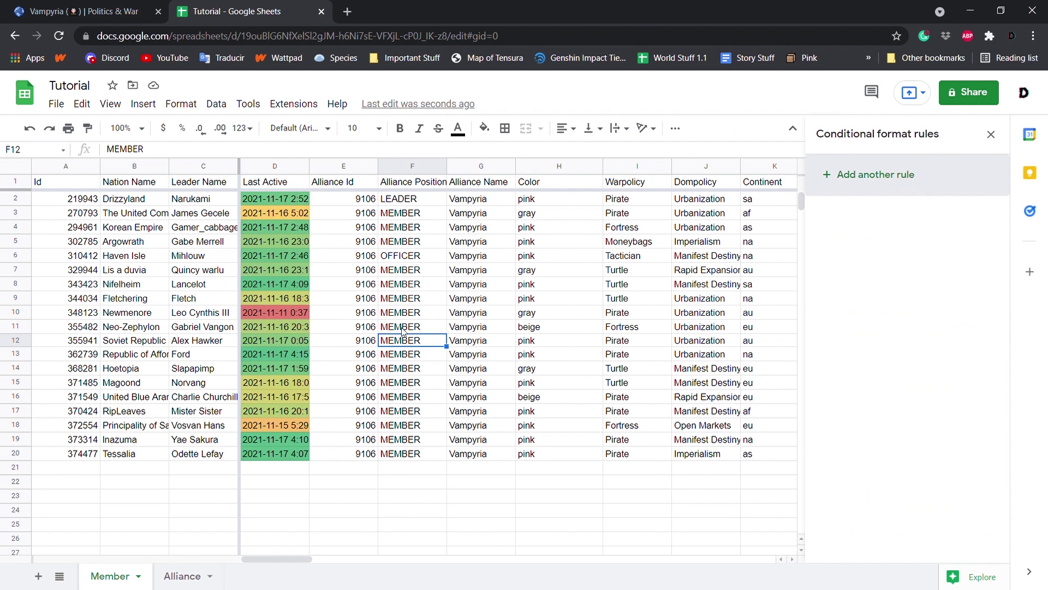
# - Reopen the Last Active rule to confirm it, then close the conditional formatting panel
pyautogui.click(278, 166)
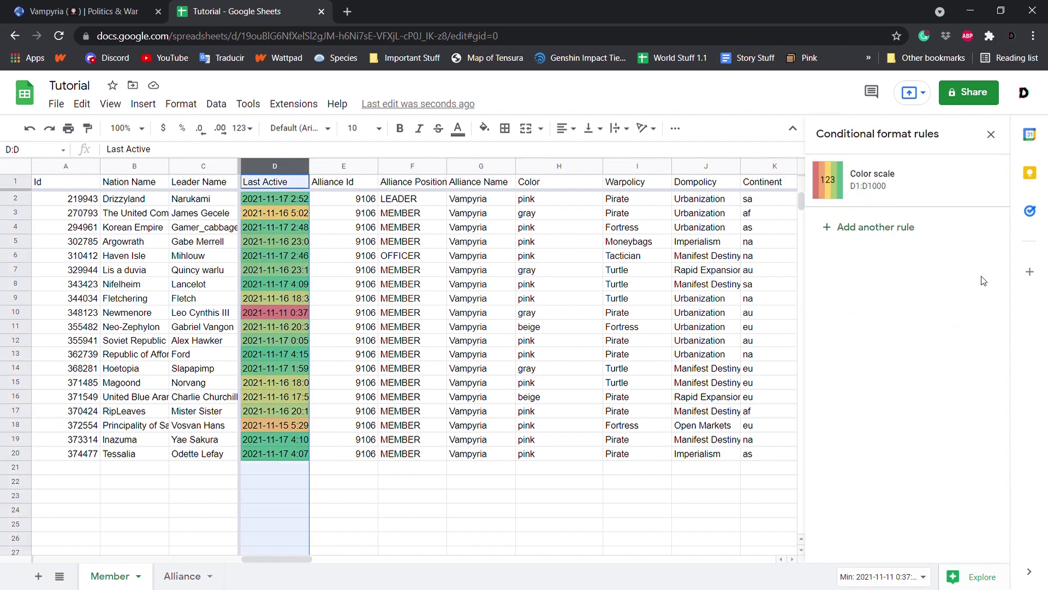
pyautogui.click(882, 182)
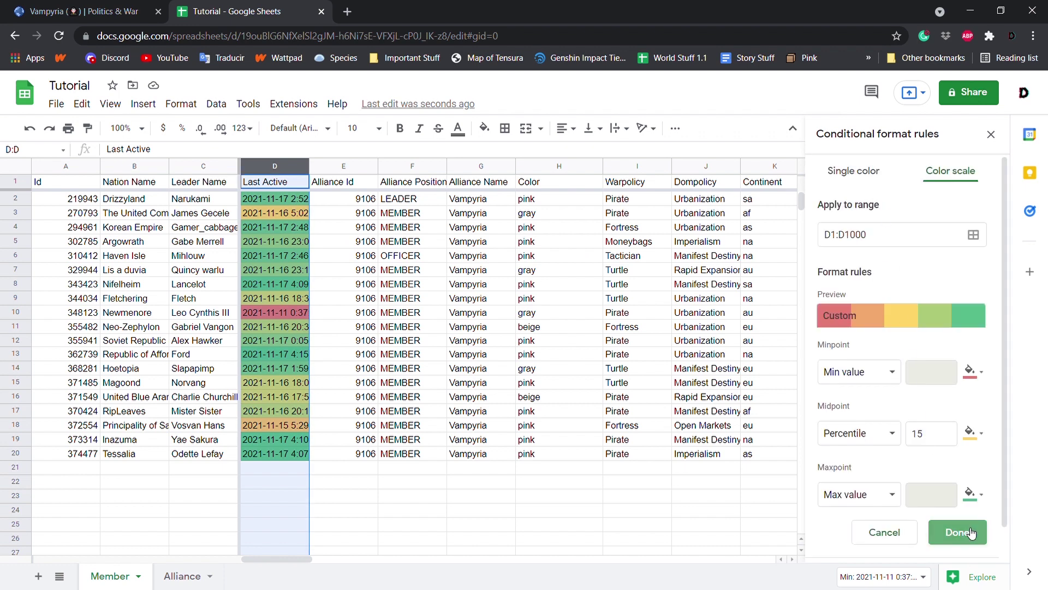
pyautogui.click(958, 532)
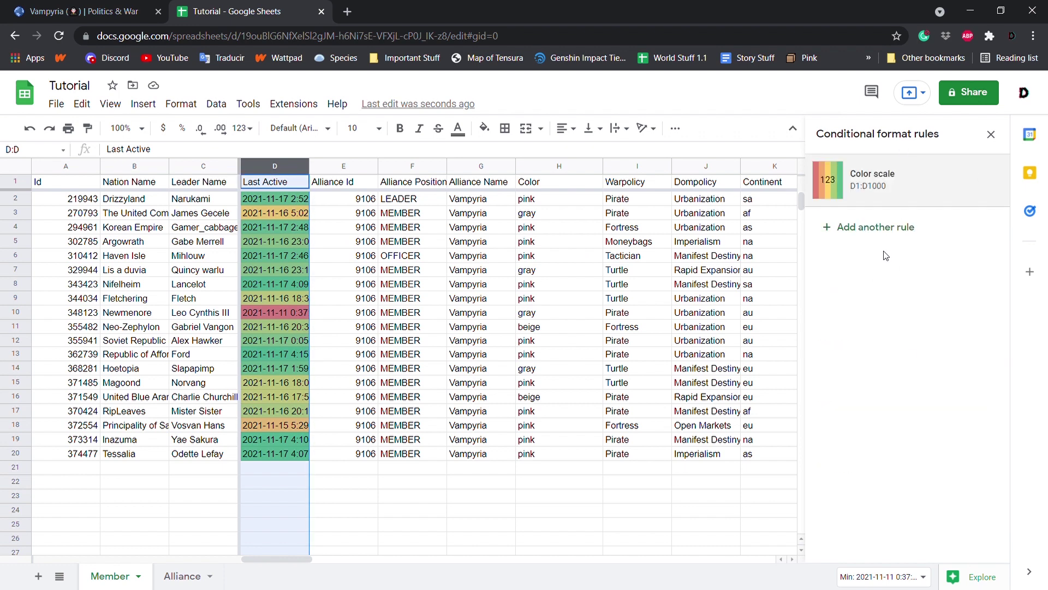
pyautogui.click(498, 315)
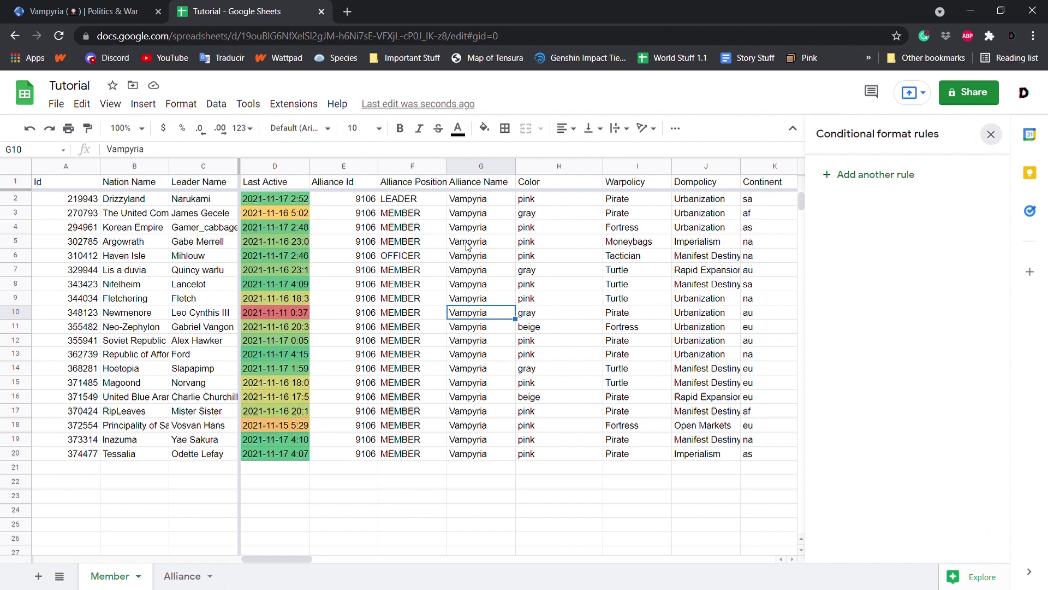
pyautogui.click(991, 134)
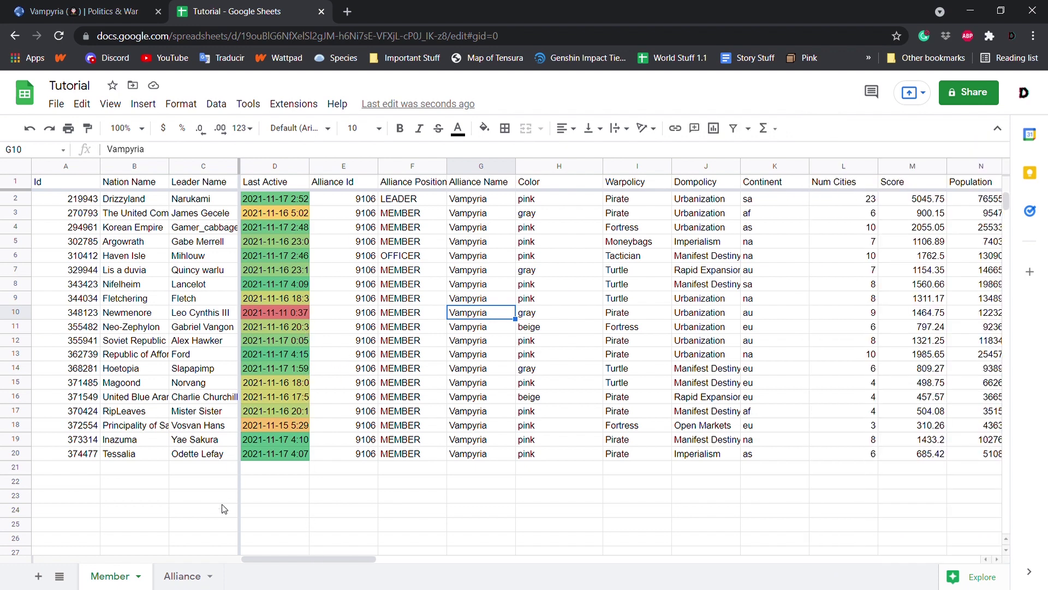
# - Look over the Alliance and Member sheets, then go to the Politics & War alliance page
pyautogui.click(201, 576)
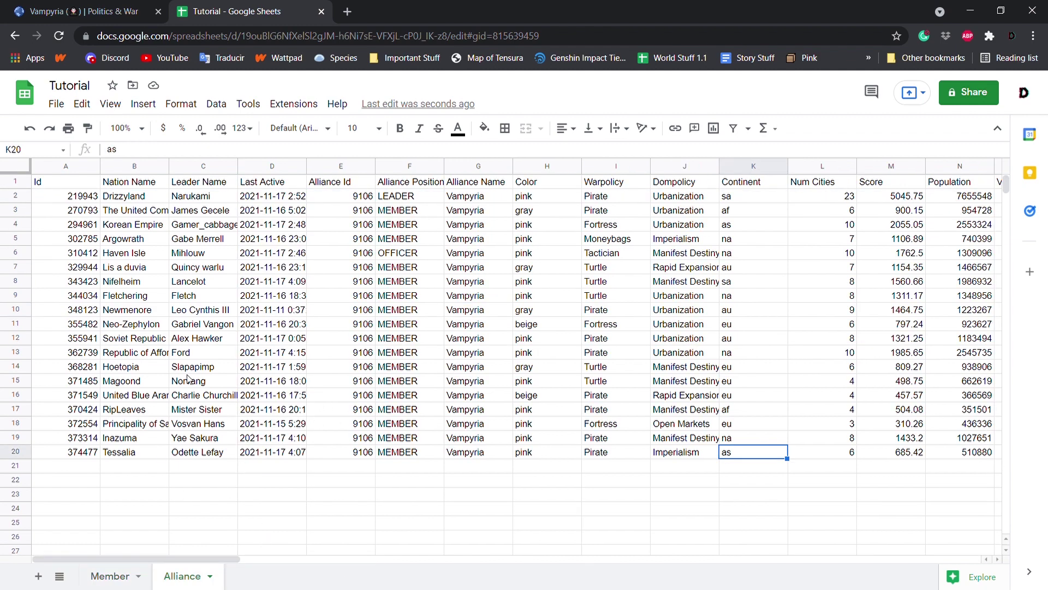
pyautogui.click(104, 6)
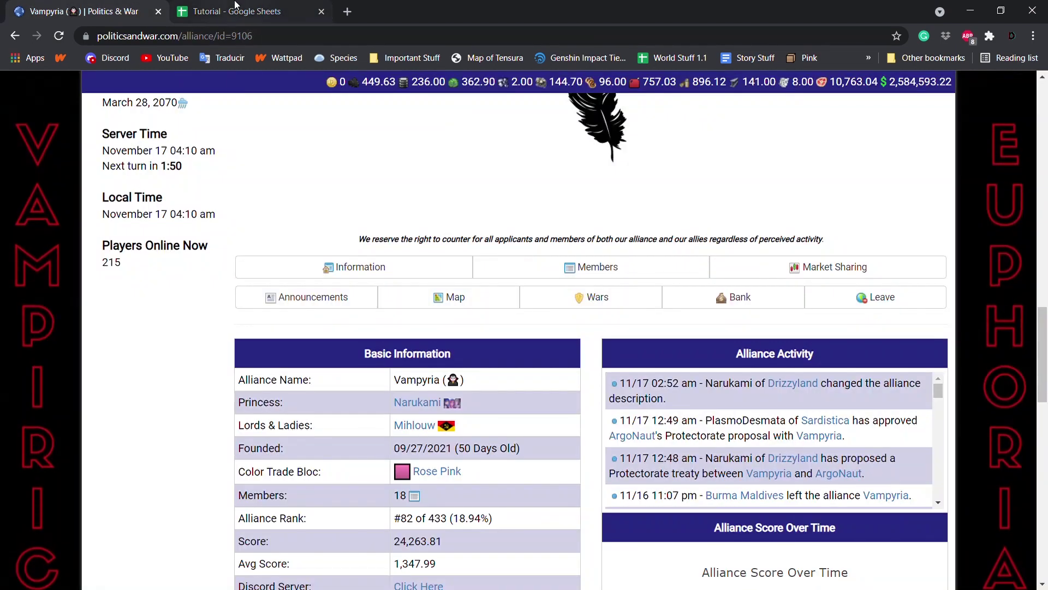
pyautogui.click(252, 7)
pyautogui.click(109, 577)
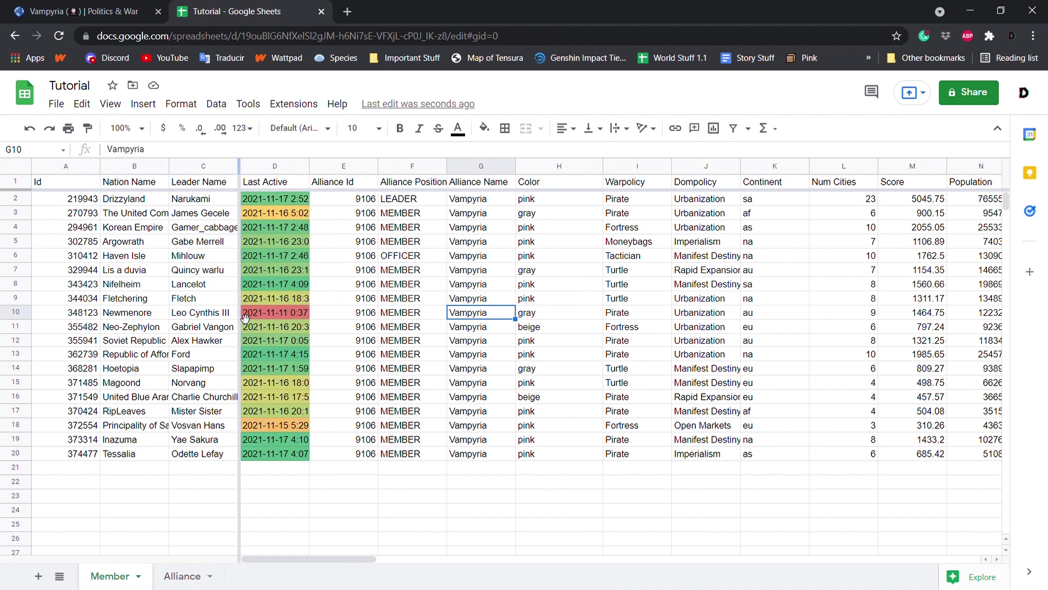
pyautogui.click(63, 9)
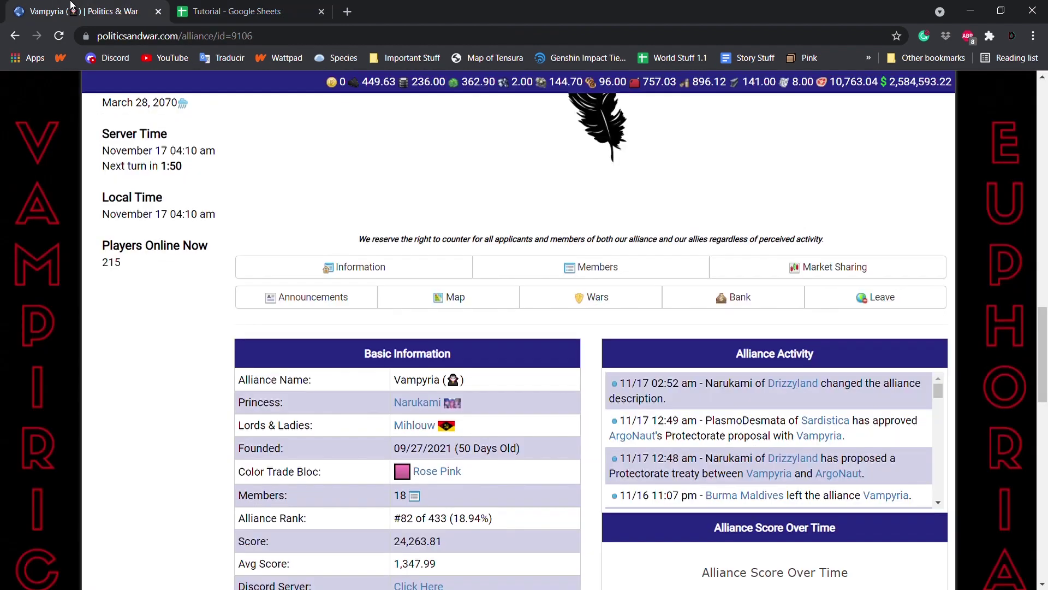
# - Open Vampyria's member list and look up an inactive leader's Last Active date in the sheet
pyautogui.click(575, 271)
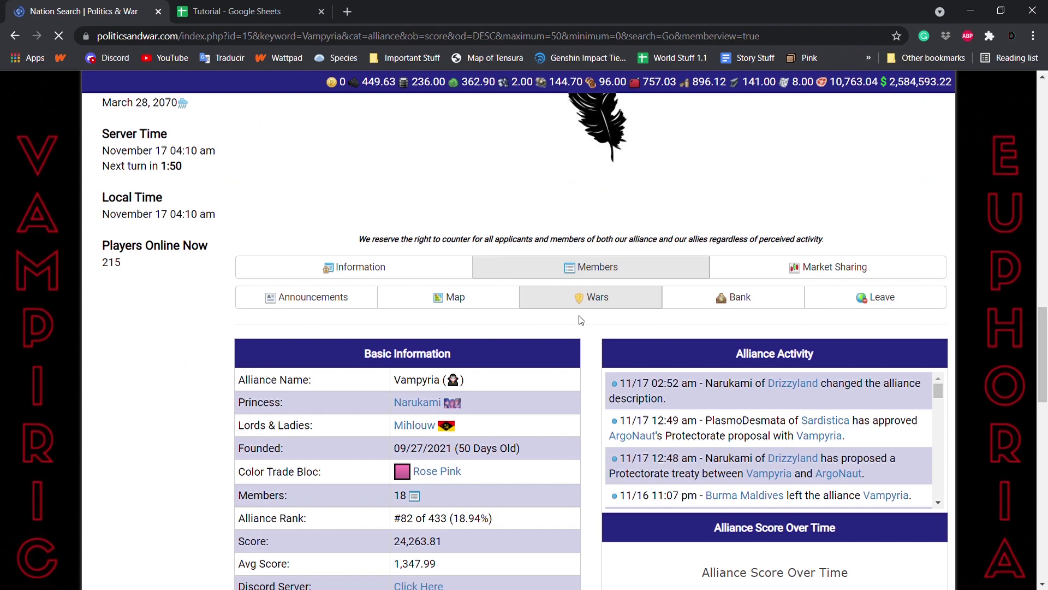
pyautogui.scroll(-8, 531, 374)
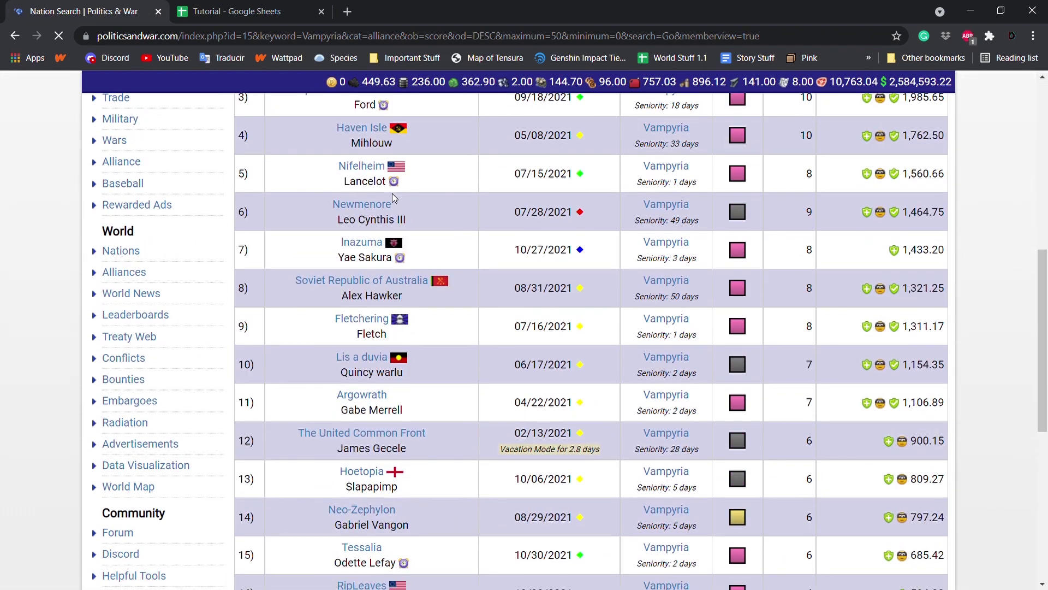
pyautogui.moveTo(335, 219); pyautogui.dragTo(409, 223)
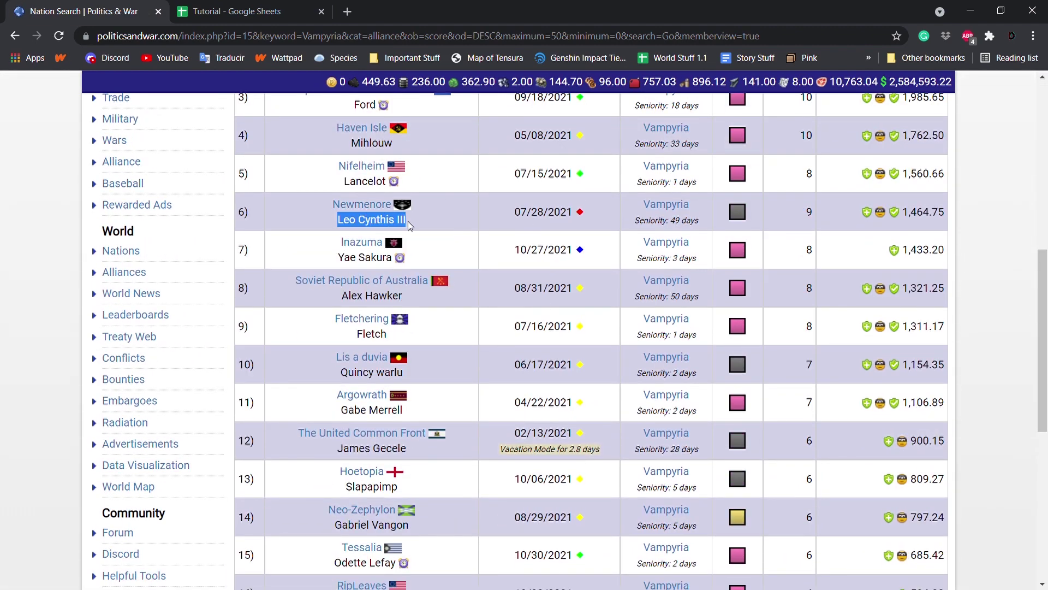
pyautogui.click(221, 11)
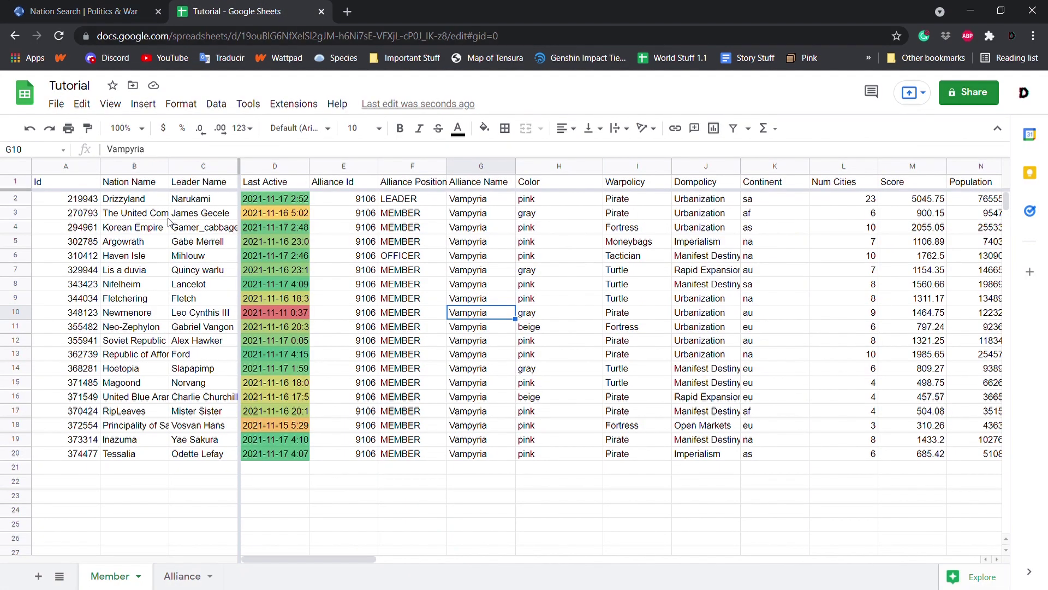
pyautogui.click(202, 317)
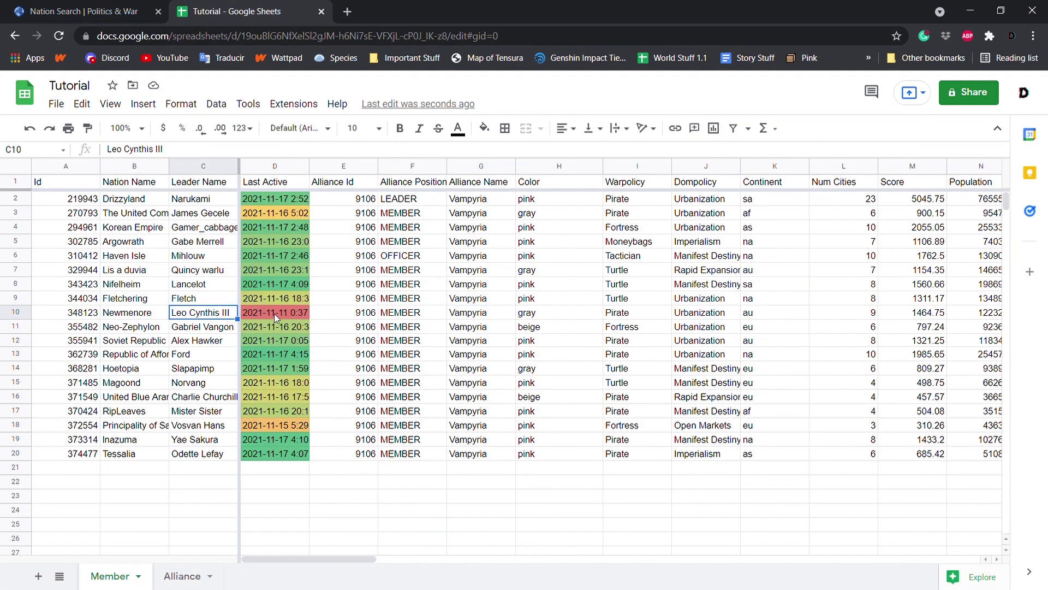
pyautogui.click(274, 313)
pyautogui.click(542, 354)
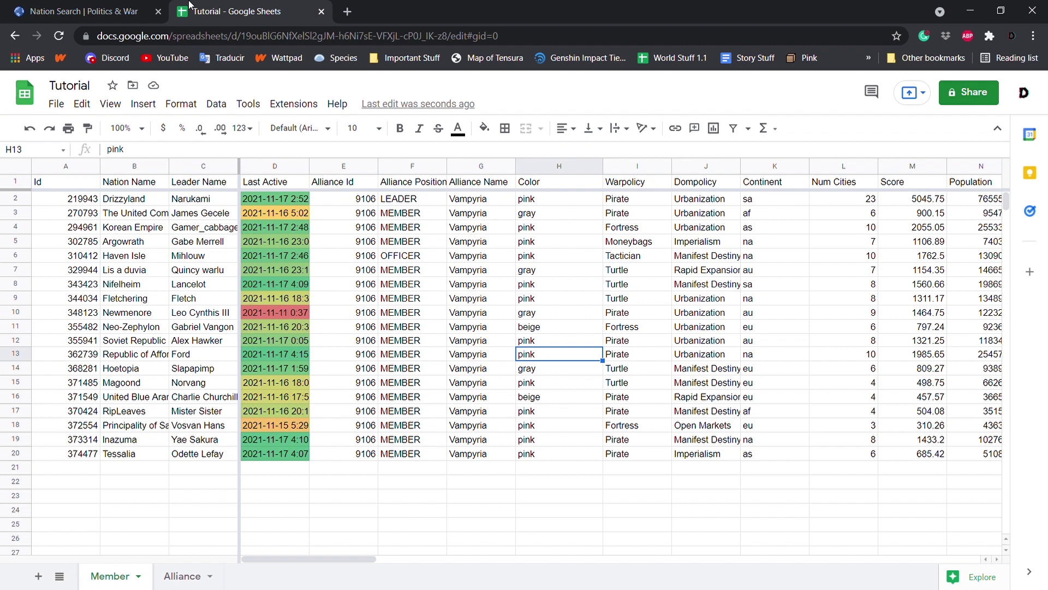
pyautogui.click(129, 13)
pyautogui.moveTo(588, 216)
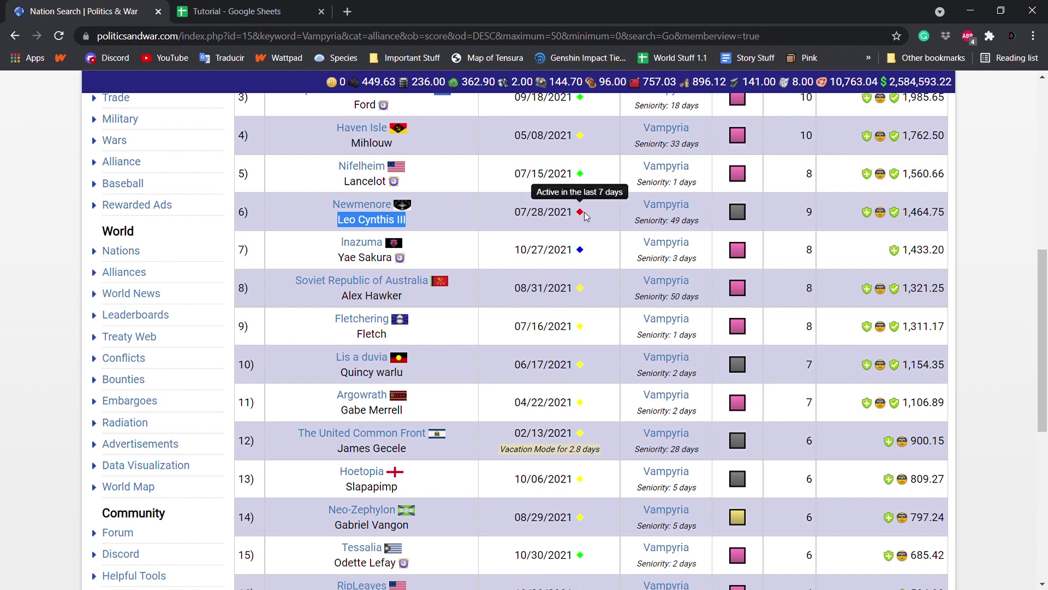
pyautogui.click(229, 11)
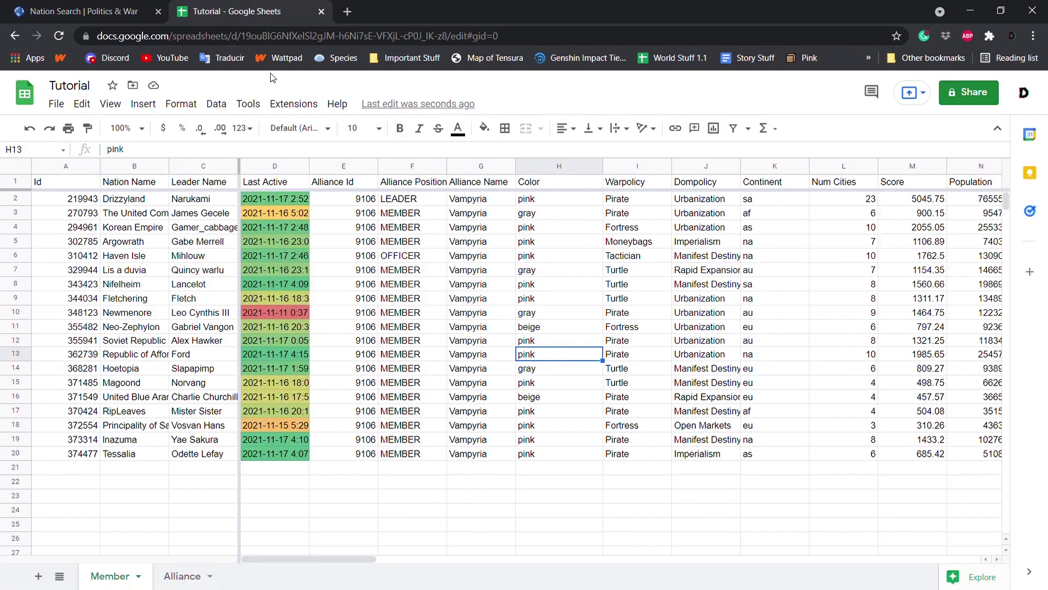
pyautogui.click(274, 316)
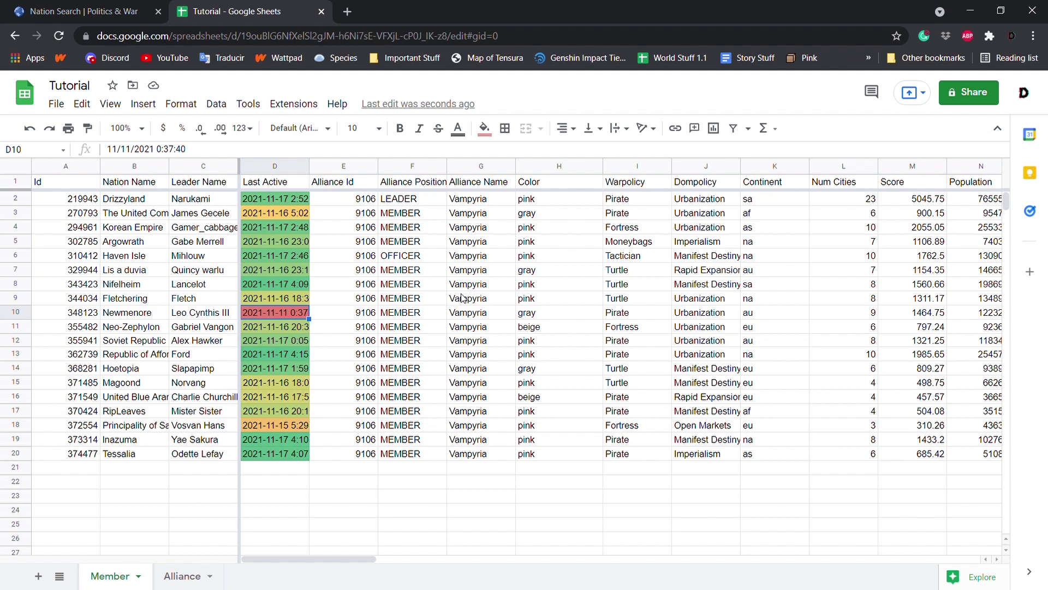
pyautogui.click(41, 12)
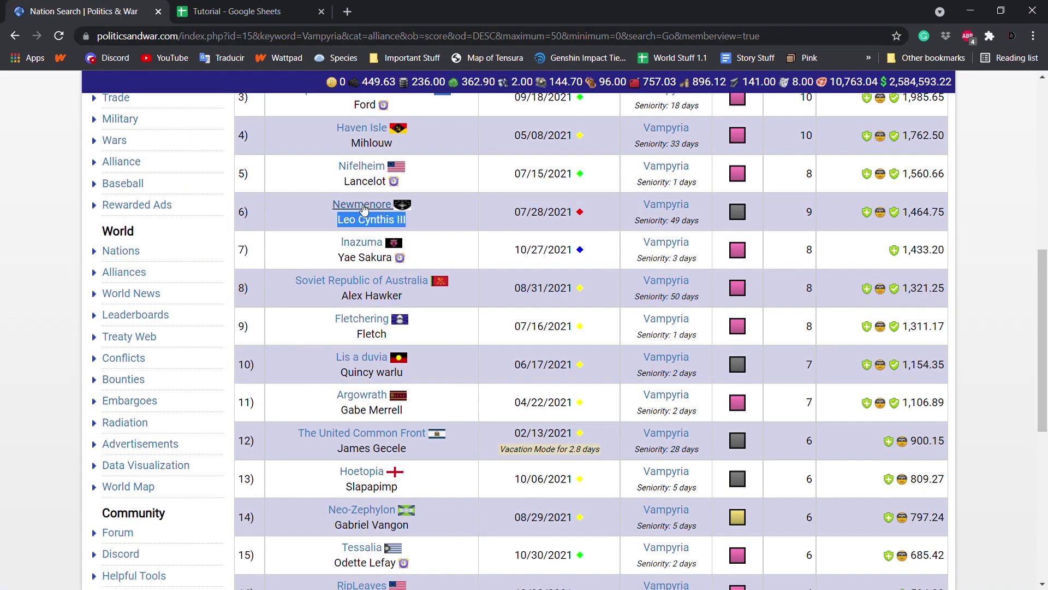
pyautogui.click(254, 8)
pyautogui.click(403, 330)
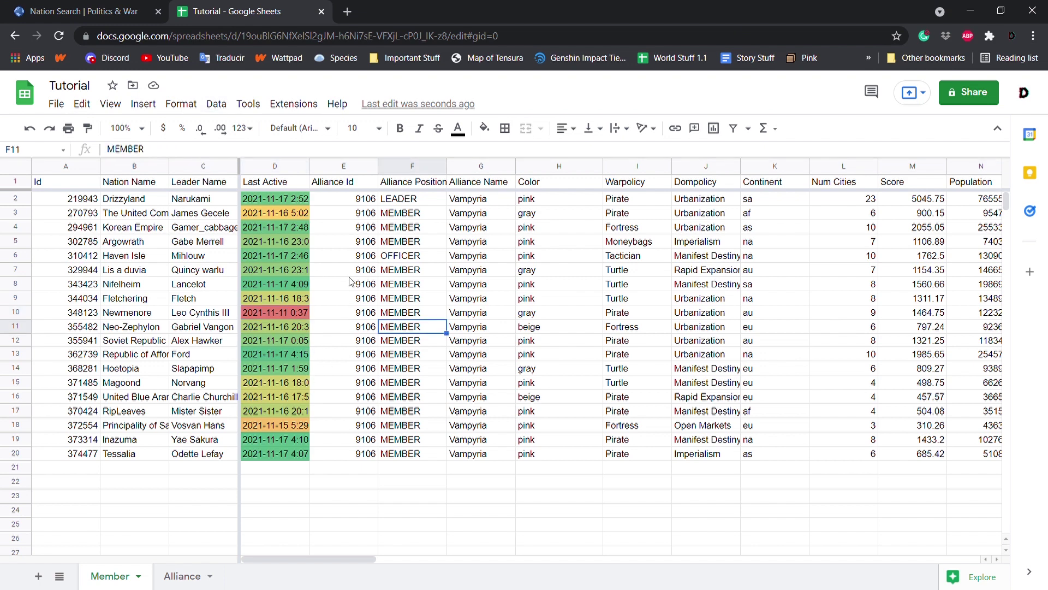
pyautogui.click(555, 187)
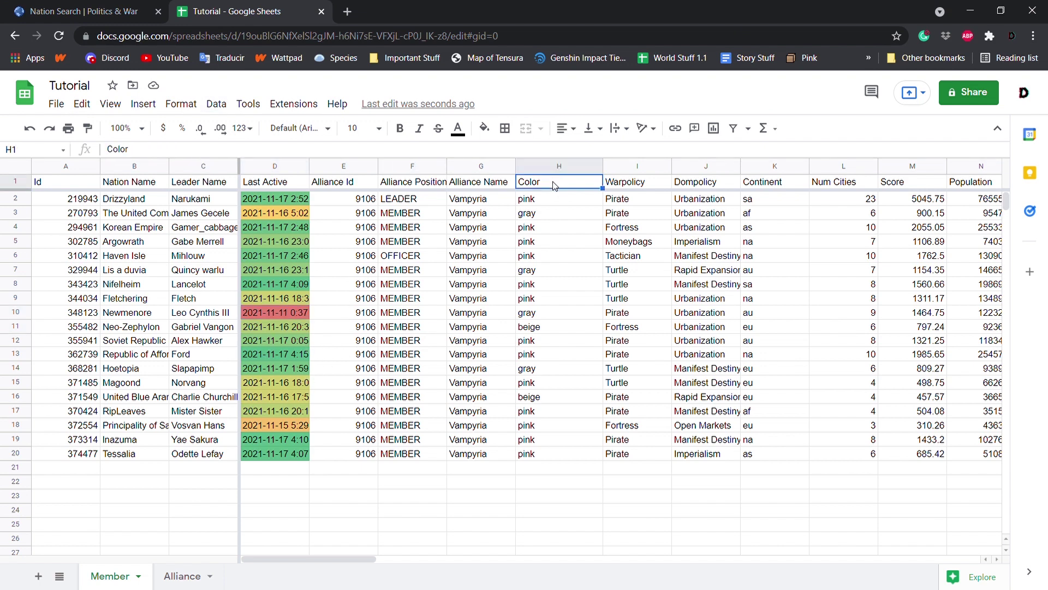
# - Add a rule on column H highlighting cells whose text is exactly 'pink' in green
pyautogui.click(550, 166)
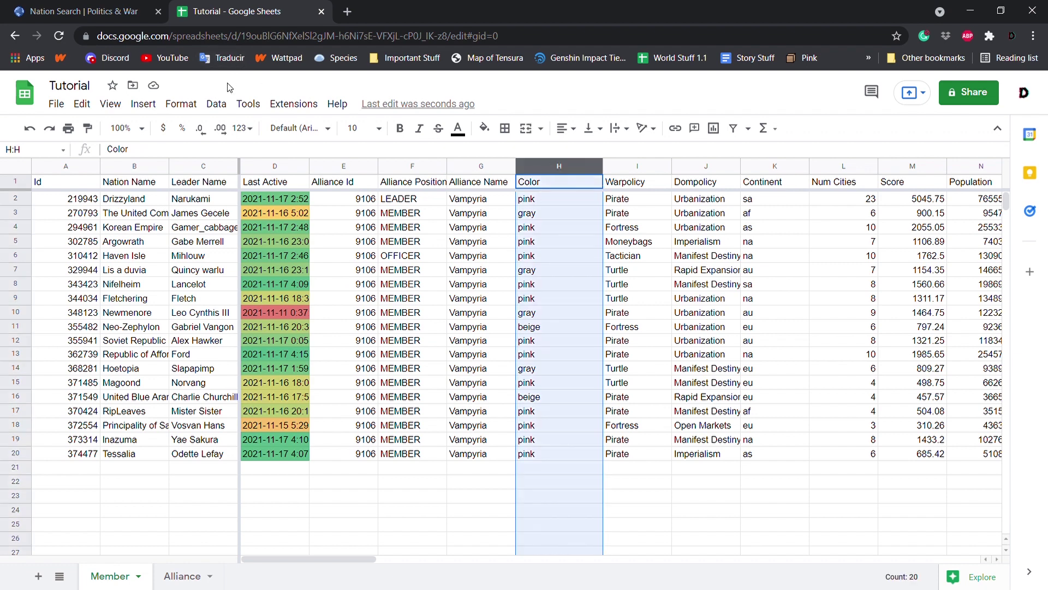
pyautogui.click(148, 106)
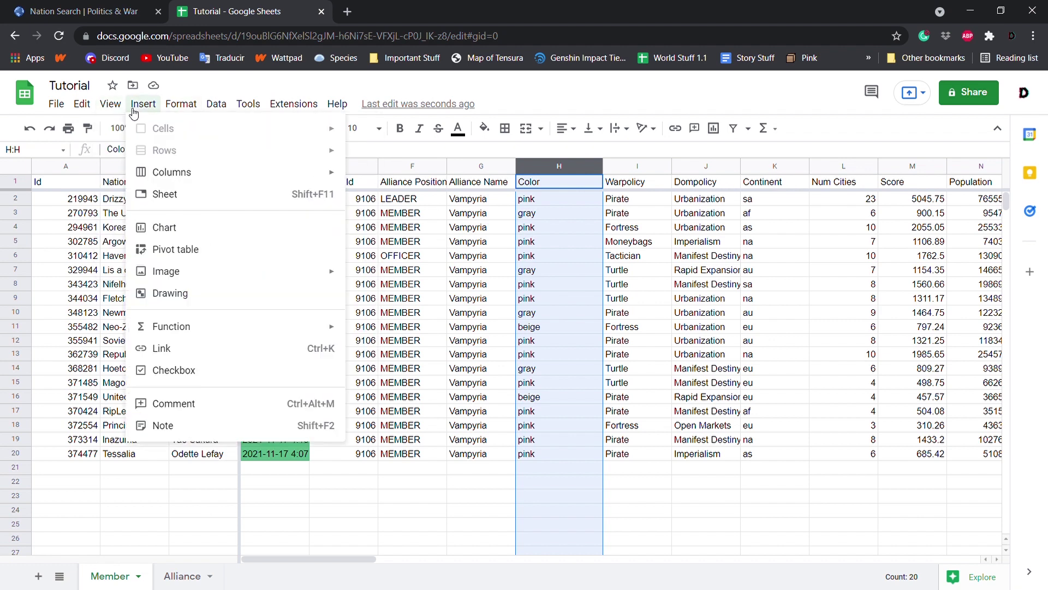
pyautogui.moveTo(180, 104)
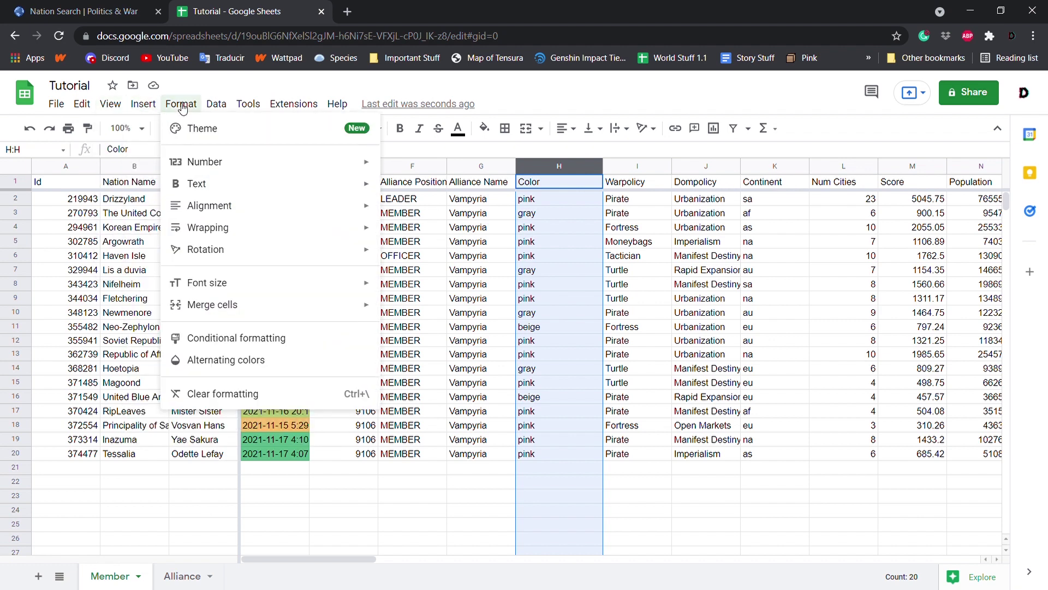
pyautogui.click(247, 339)
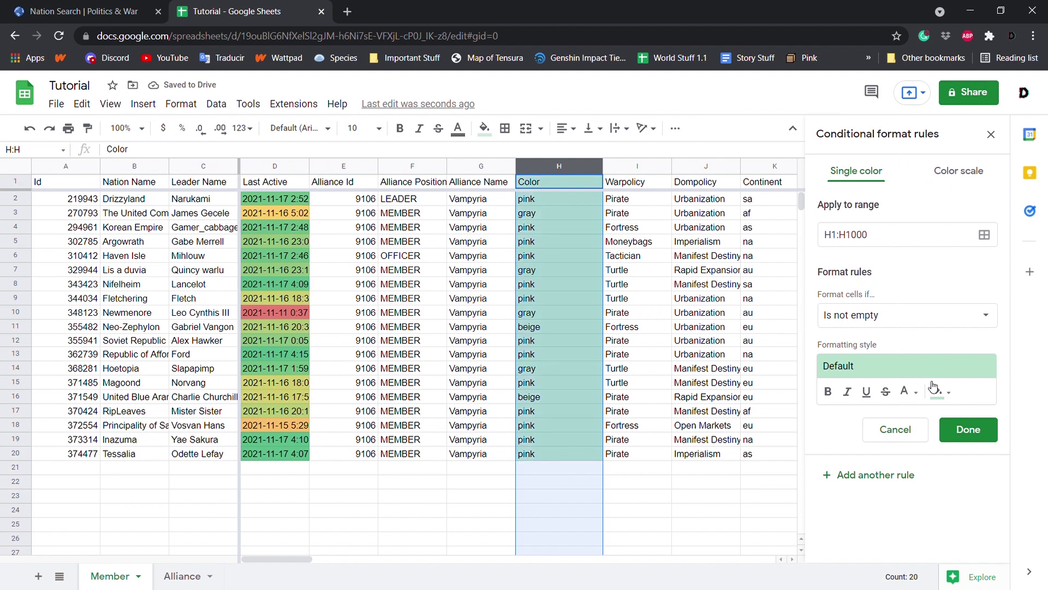
pyautogui.click(890, 319)
pyautogui.click(891, 428)
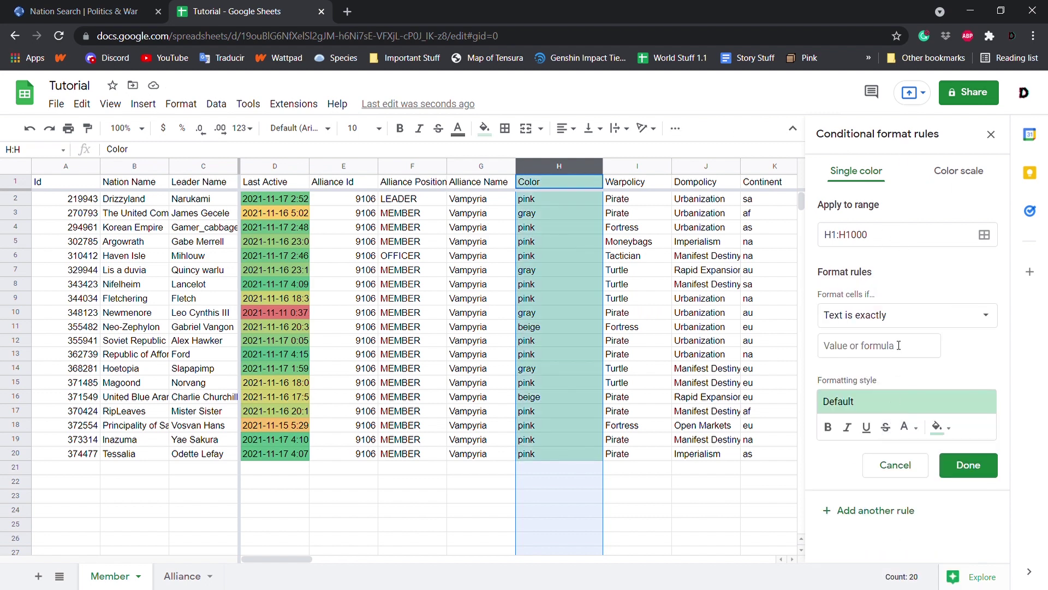
pyautogui.write('pink')
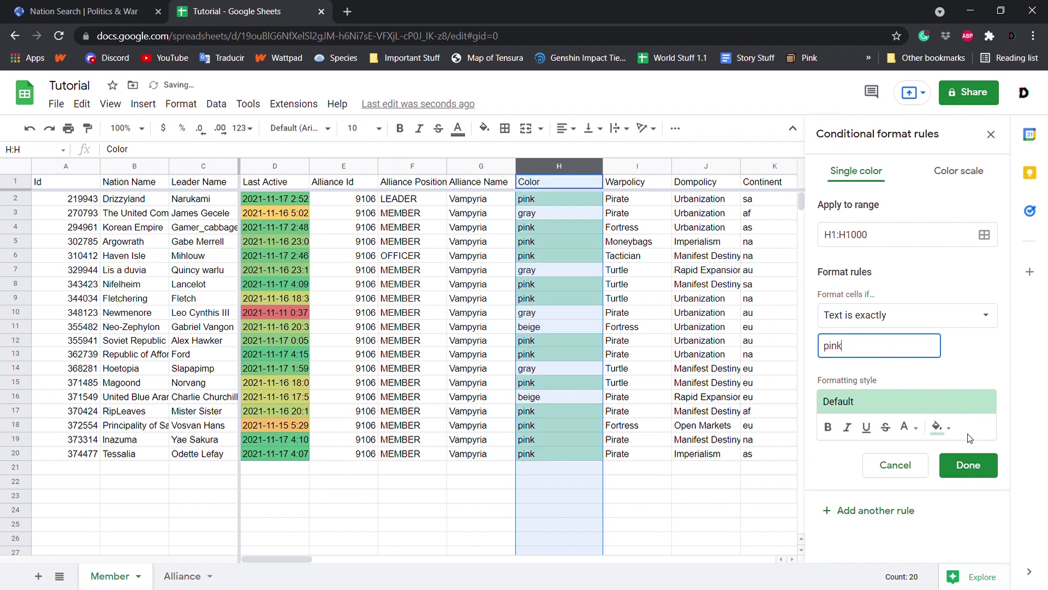
pyautogui.click(976, 473)
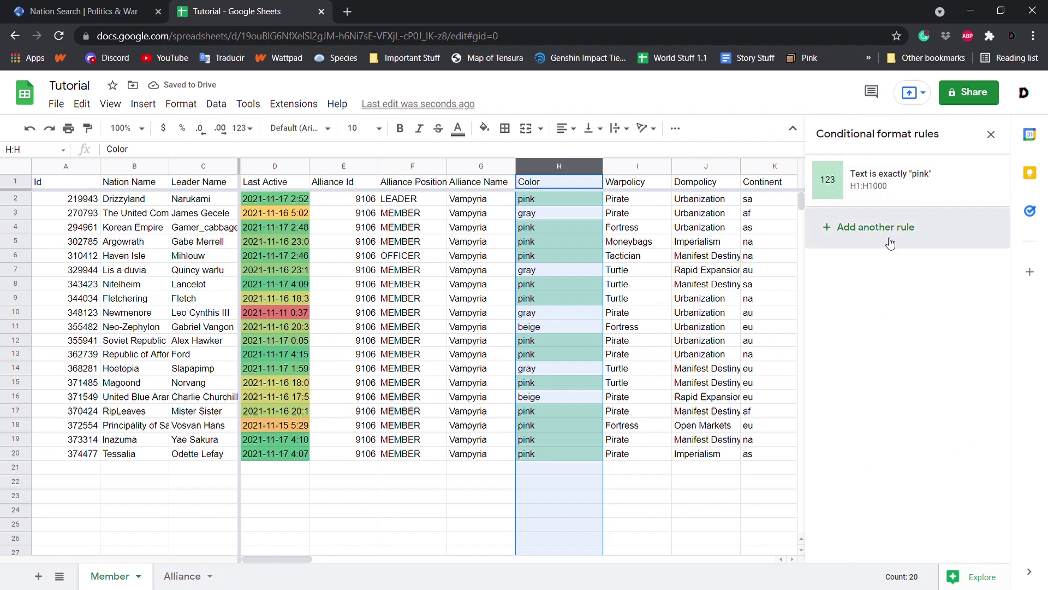
# - Add a 'Text does not contain' pink rule with a red fill to the Color column
pyautogui.click(866, 225)
pyautogui.click(910, 320)
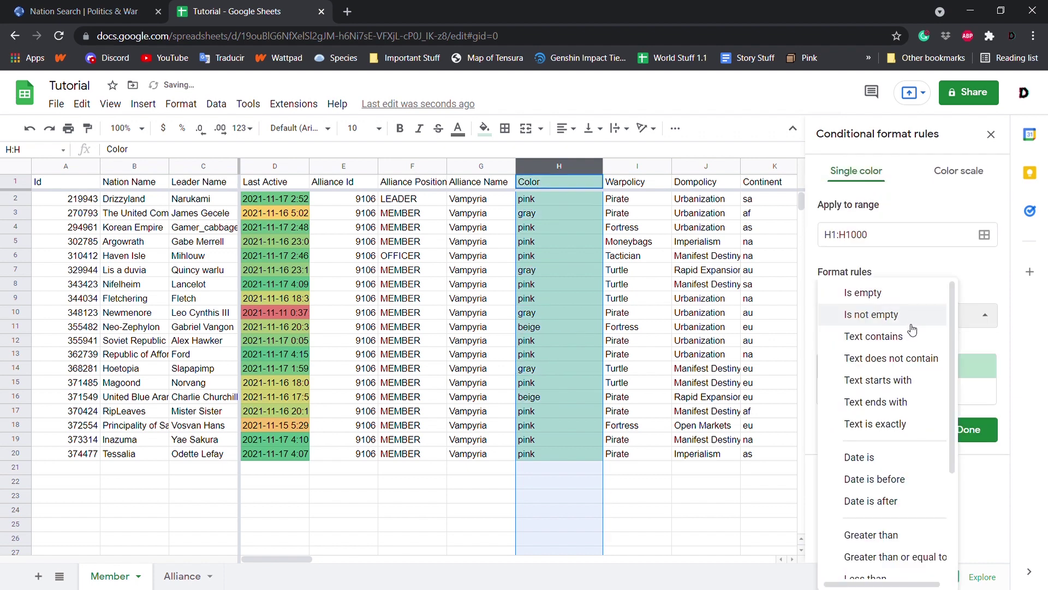
pyautogui.click(891, 358)
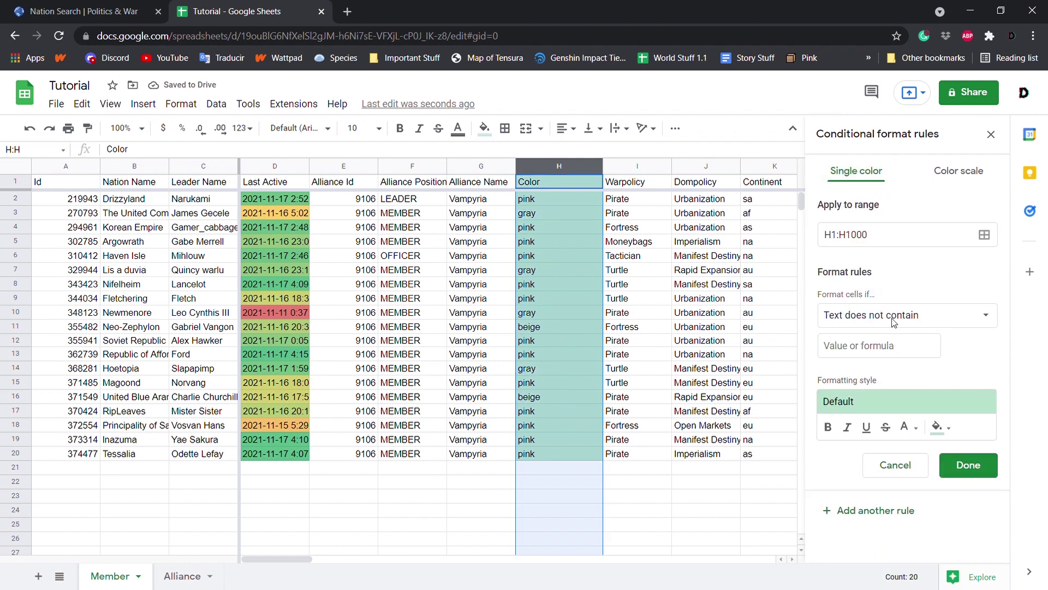
pyautogui.click(899, 350)
pyautogui.write('pink')
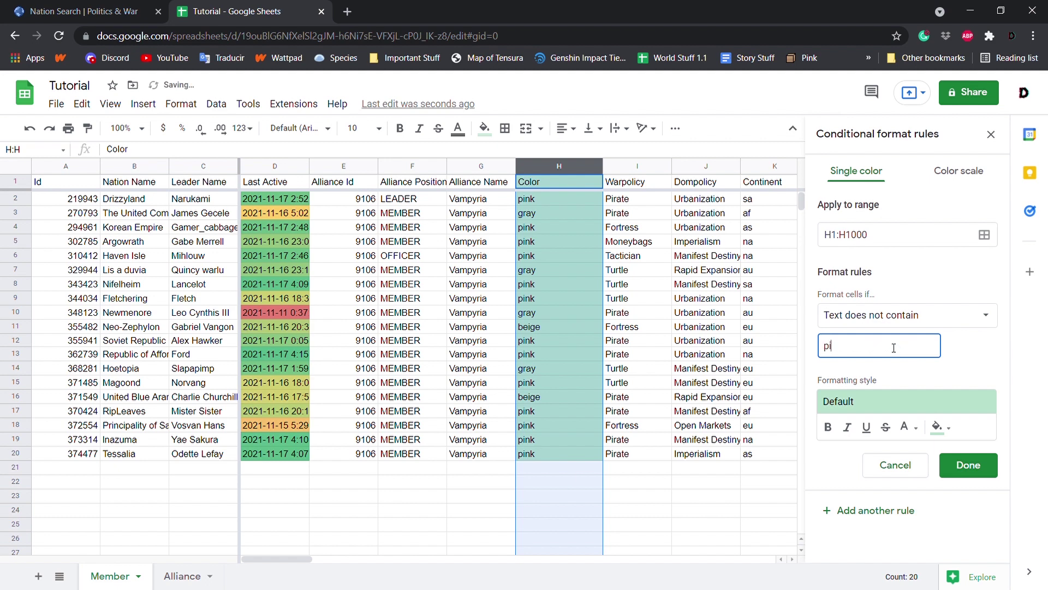
pyautogui.click(950, 434)
pyautogui.click(827, 330)
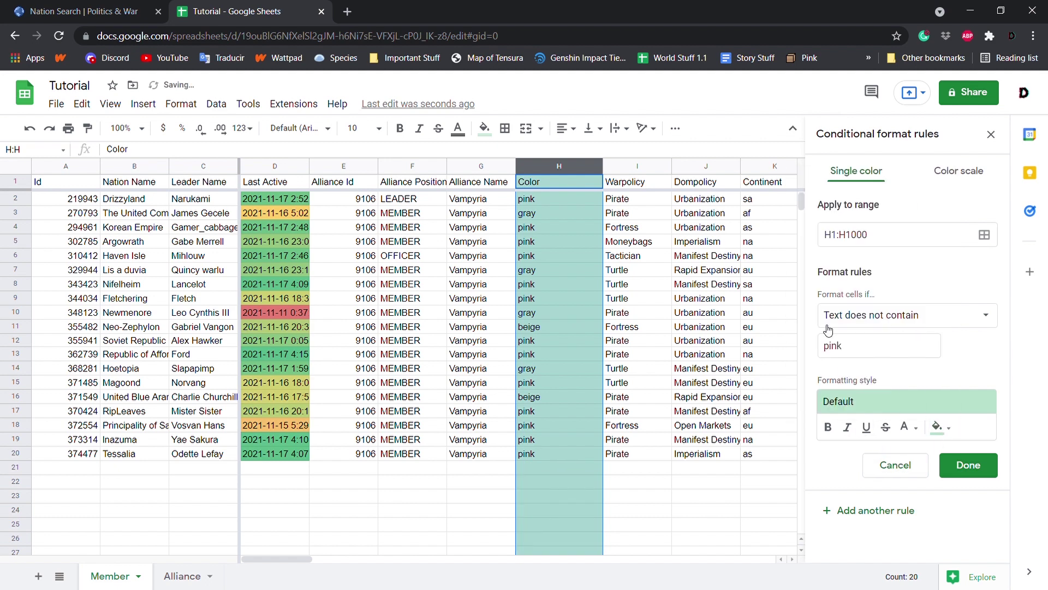
pyautogui.click(945, 430)
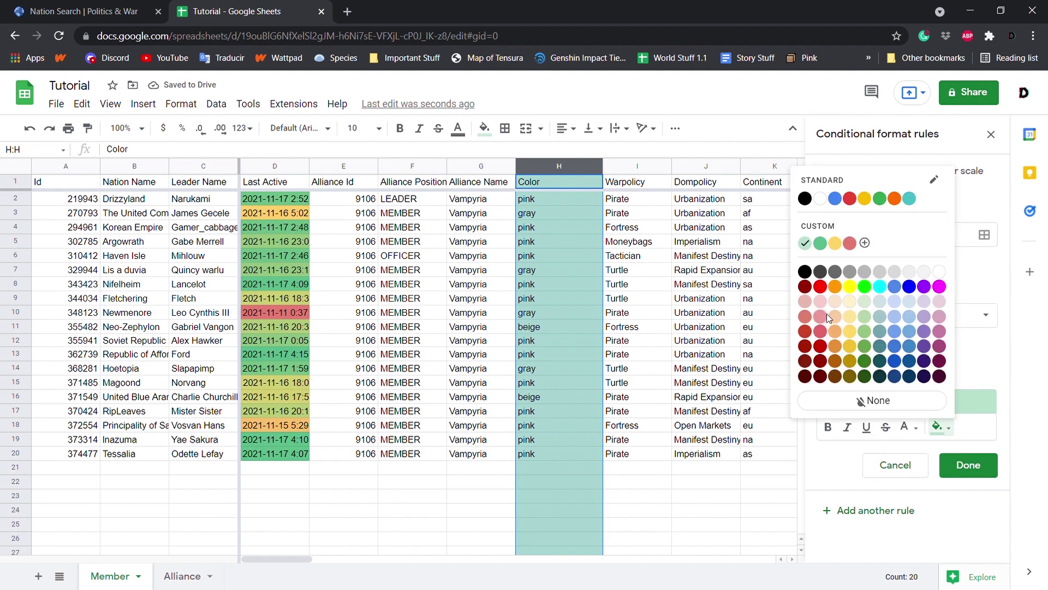
pyautogui.click(850, 243)
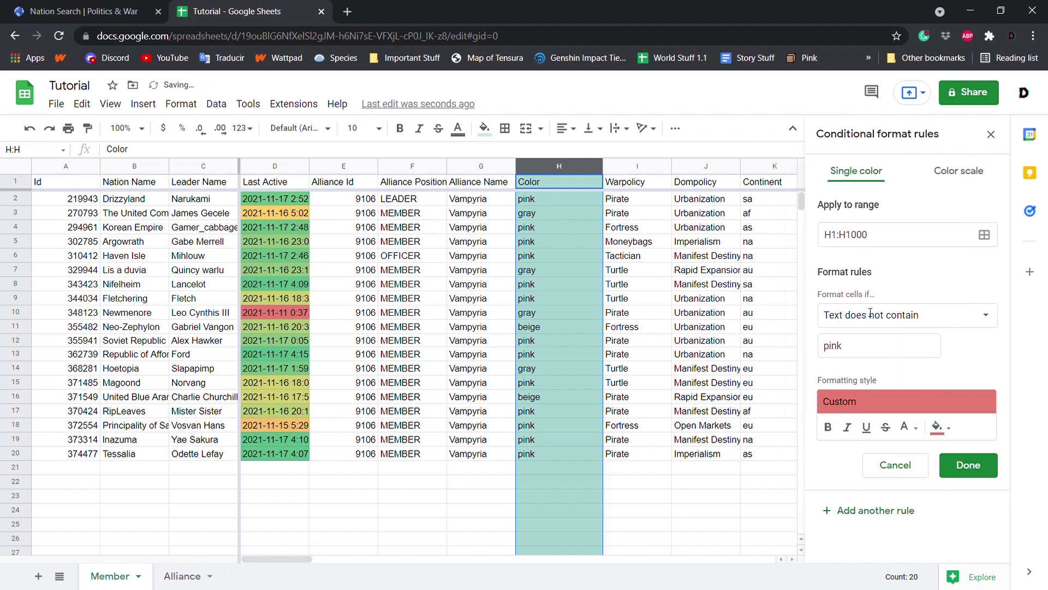
pyautogui.click(967, 465)
# - Change the 'Text is exactly pink' rule's fill to light green
pyautogui.click(876, 202)
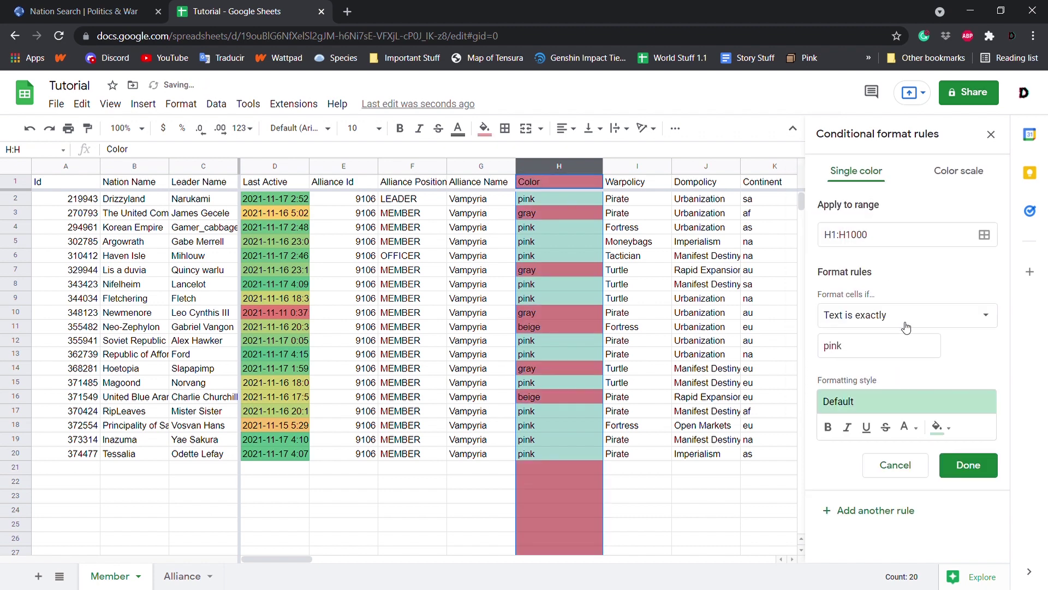
pyautogui.click(939, 427)
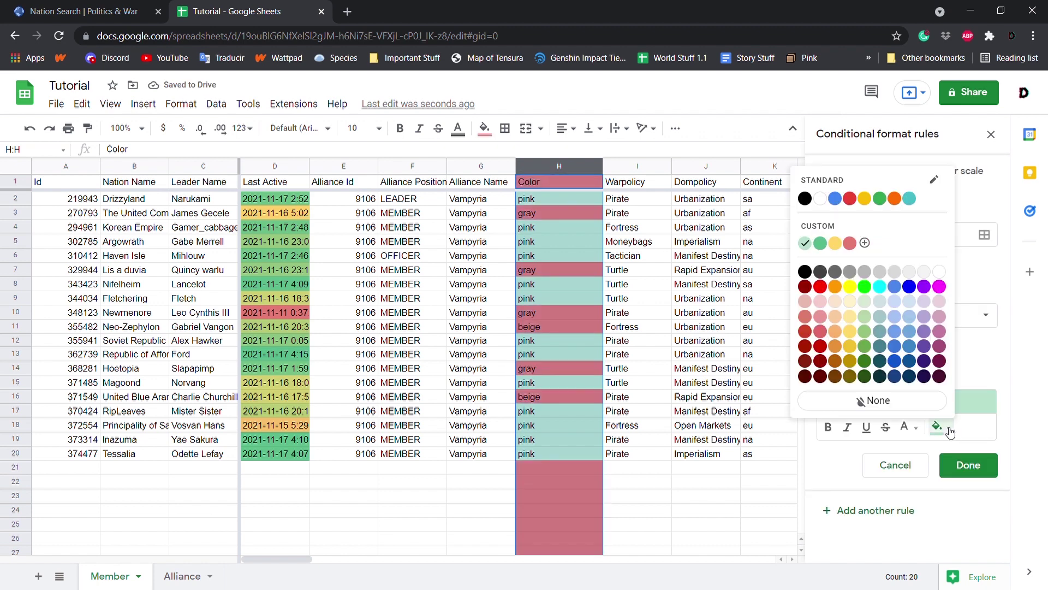
pyautogui.click(820, 243)
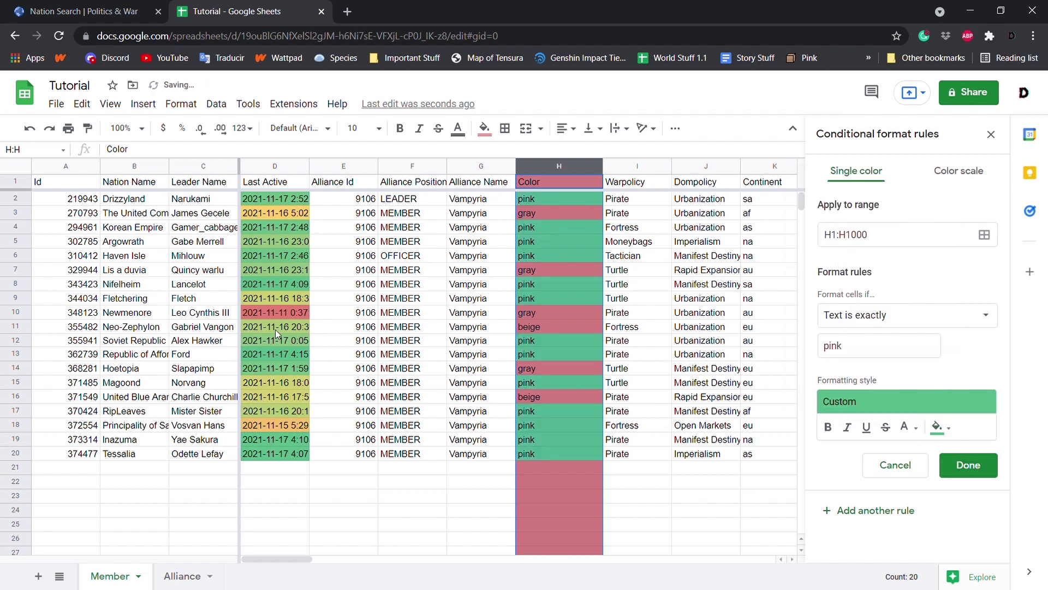
pyautogui.click(689, 315)
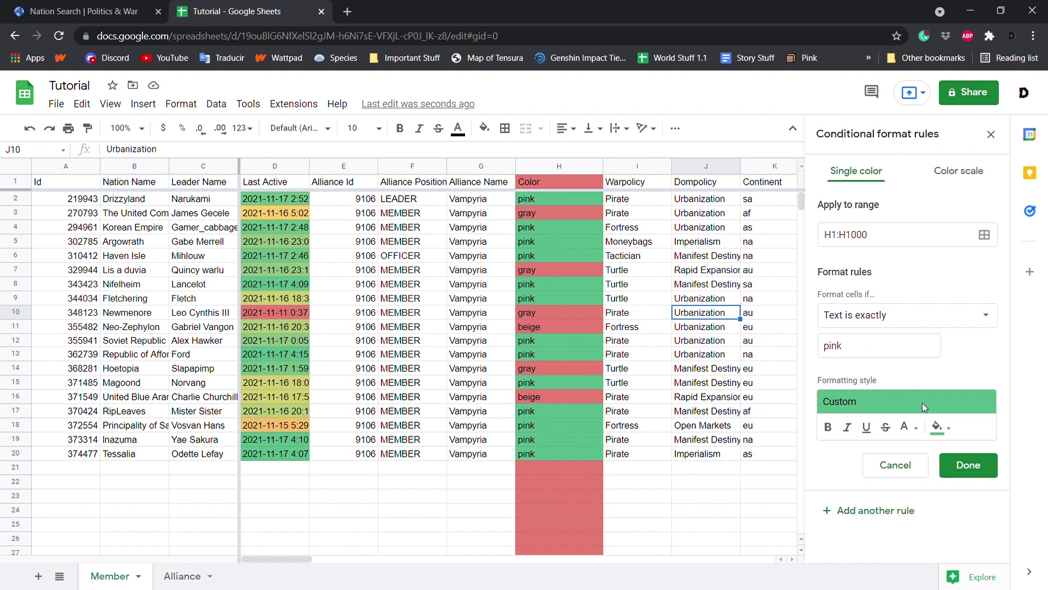
pyautogui.click(939, 427)
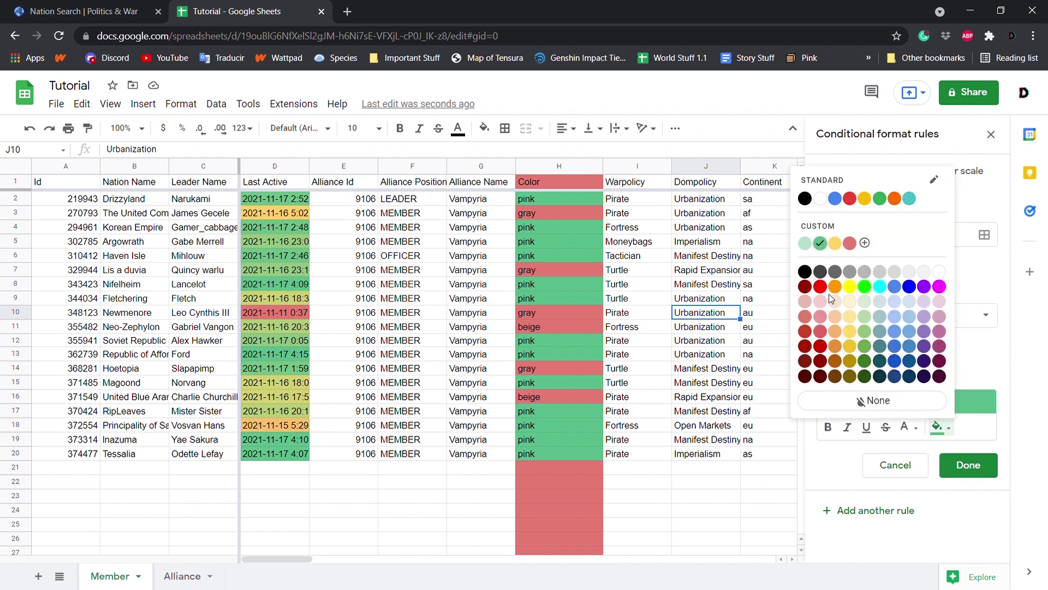
pyautogui.click(811, 245)
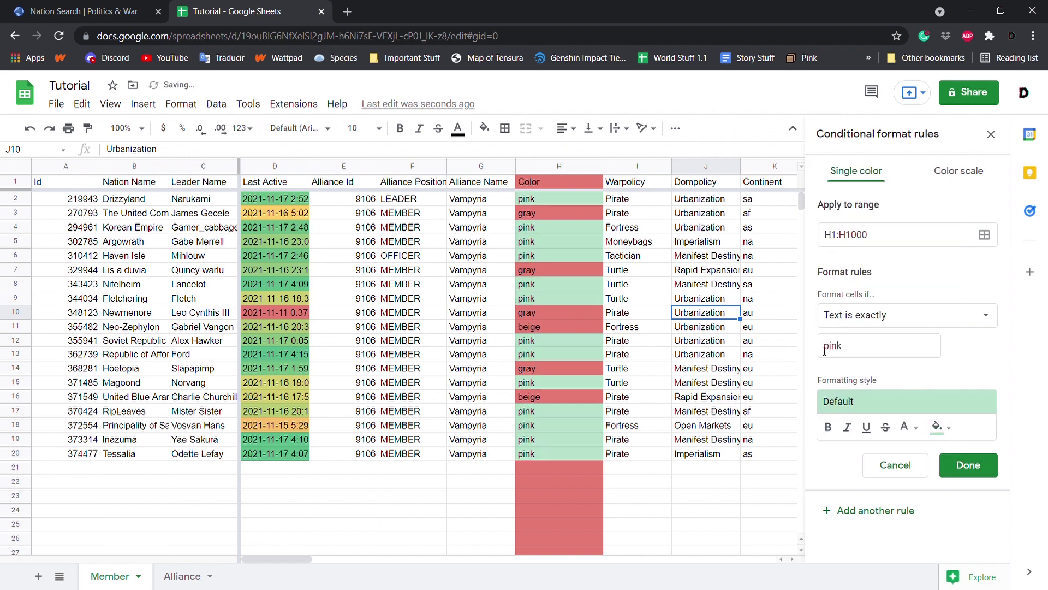
pyautogui.click(969, 465)
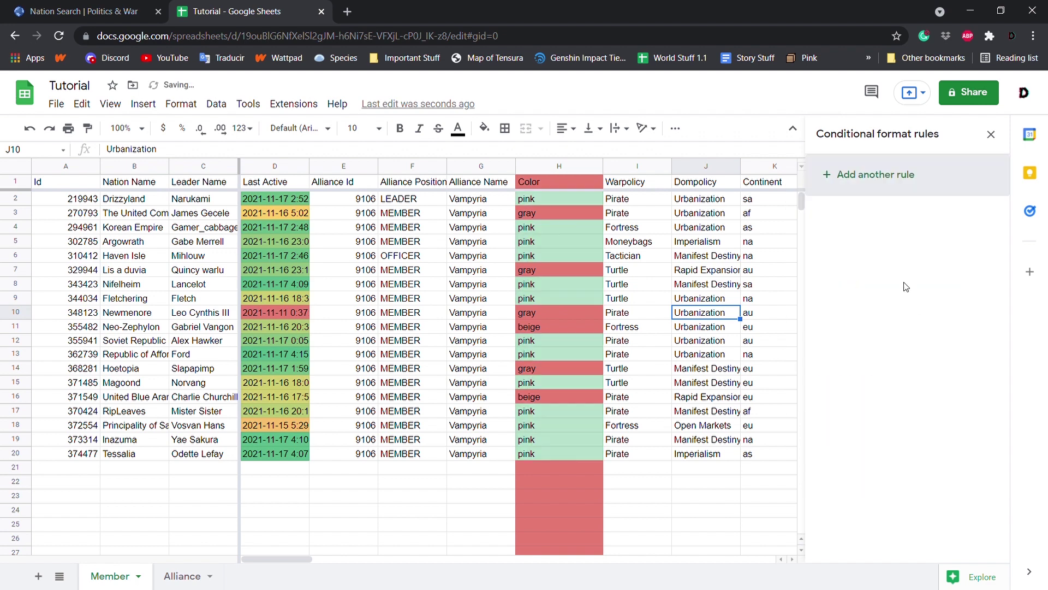
pyautogui.click(562, 167)
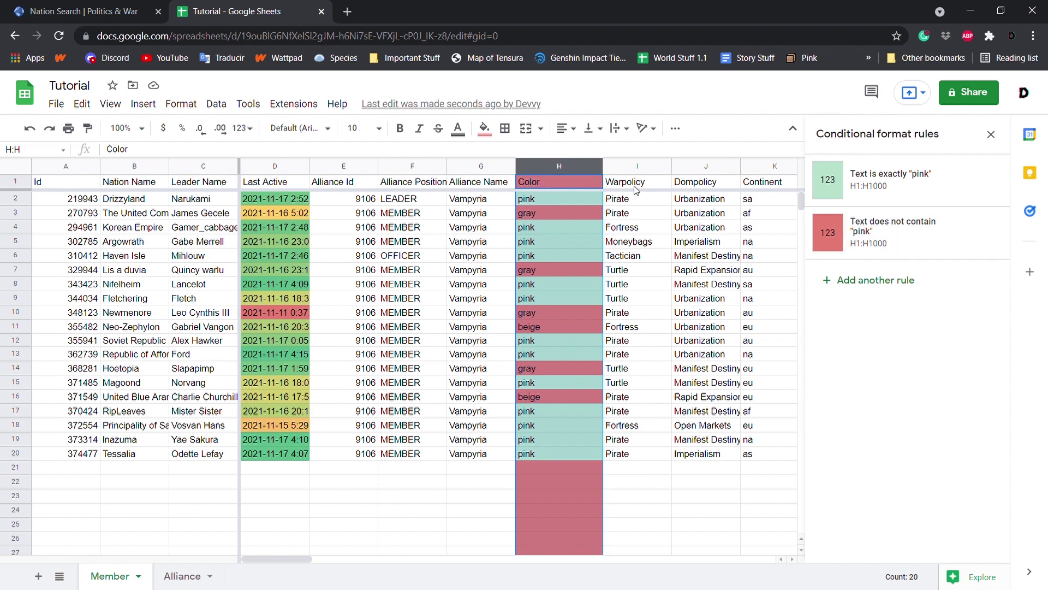
pyautogui.click(911, 235)
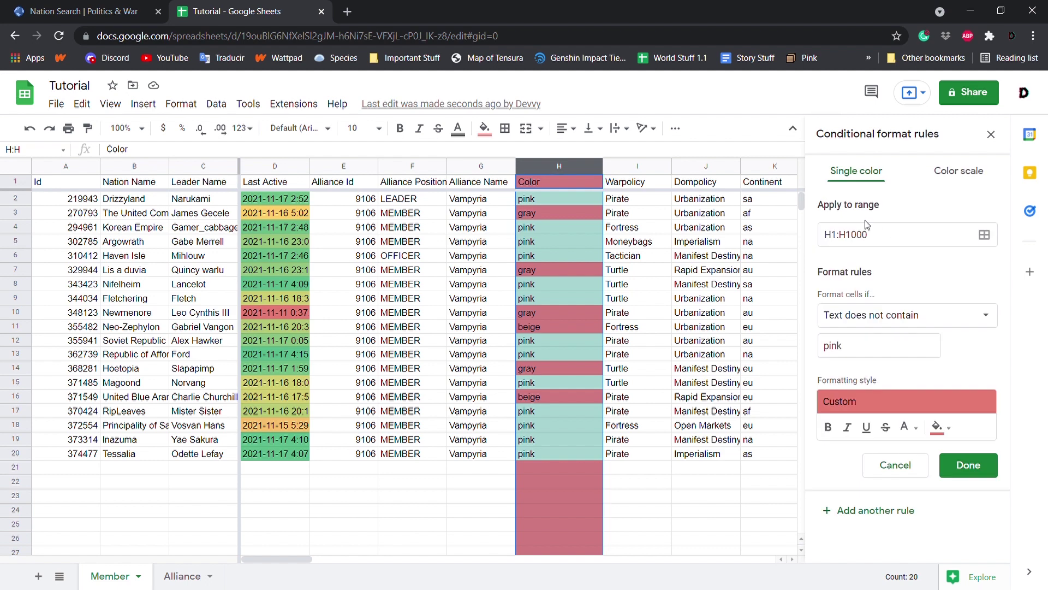
# - Change the non-pink rule's range from H1:H1000 to H2:H1000
pyautogui.click(840, 243)
pyautogui.press('BackSpace')
pyautogui.write('2')
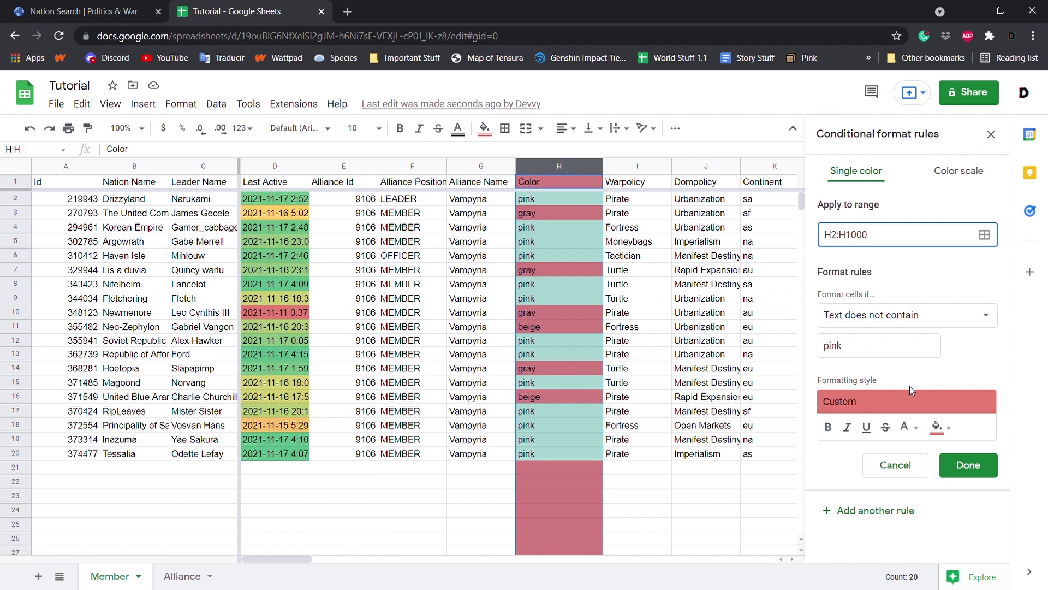
pyautogui.click(963, 463)
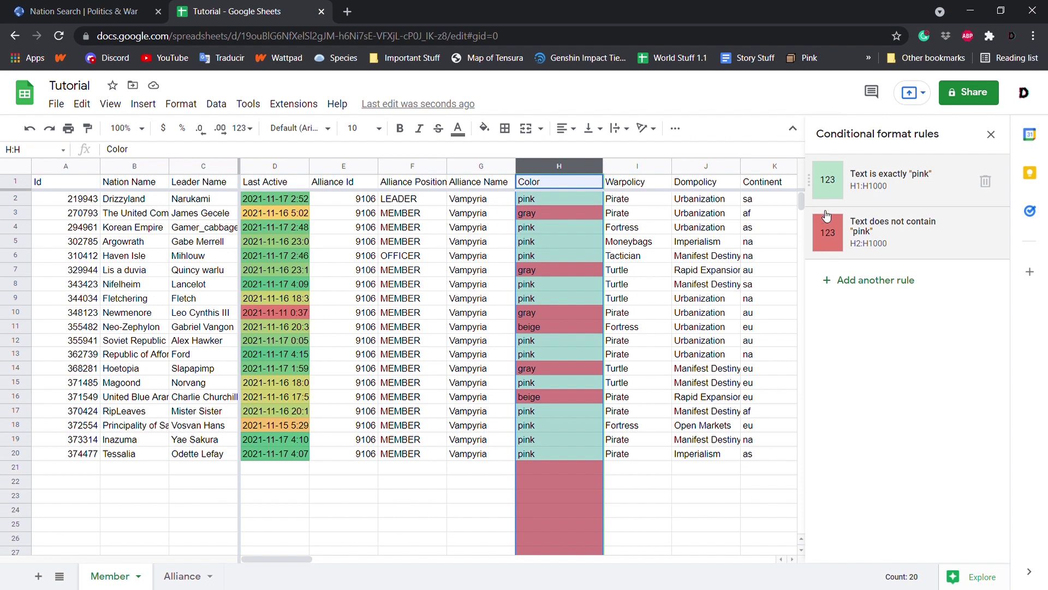
pyautogui.scroll(-10, 591, 415)
pyautogui.scroll(-19, 584, 434)
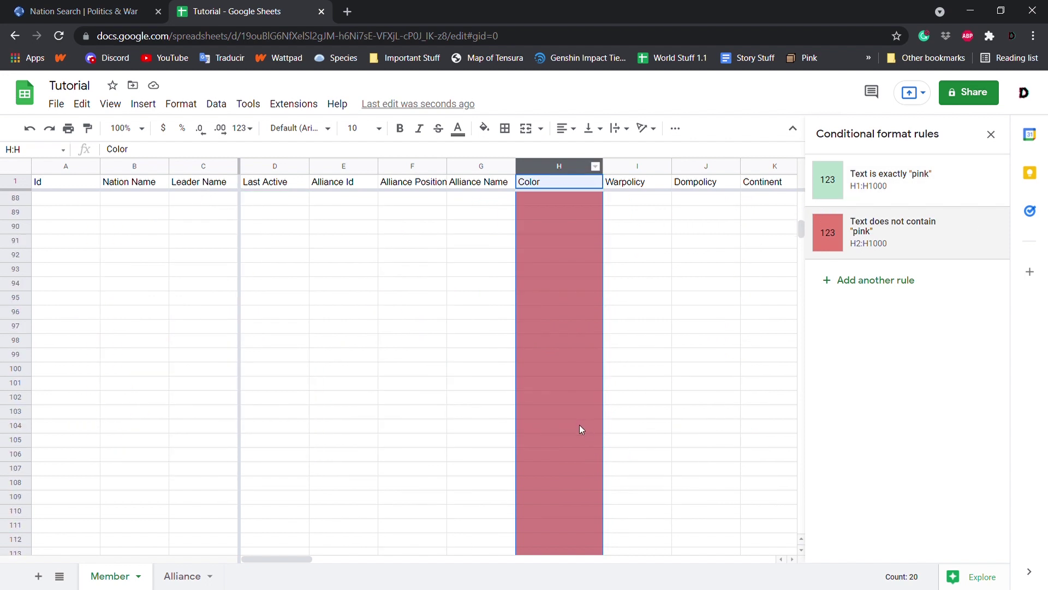
pyautogui.scroll(19, 546, 381)
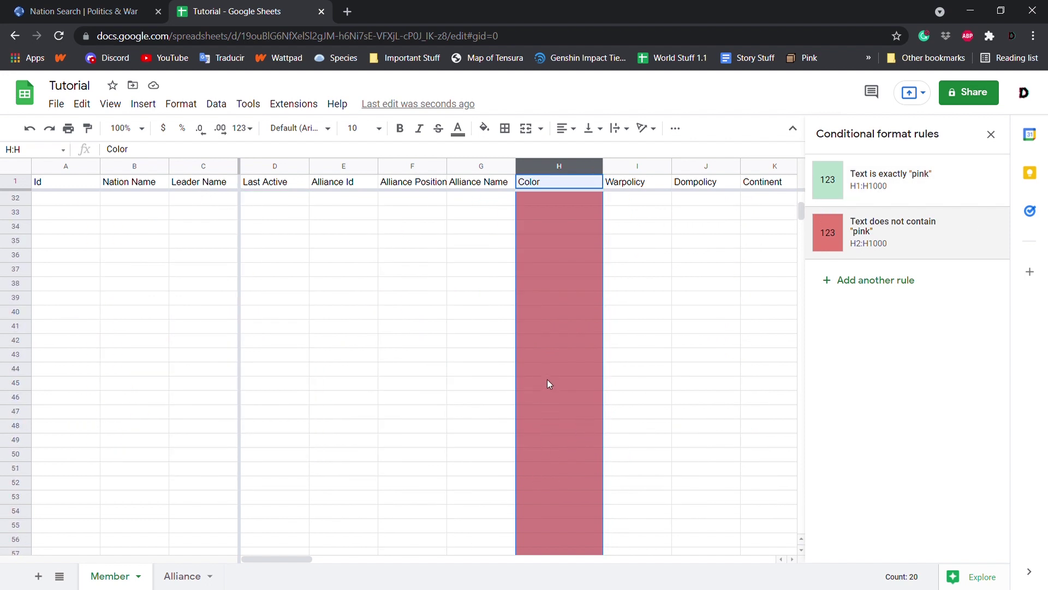
pyautogui.click(548, 383)
pyautogui.write('pink')
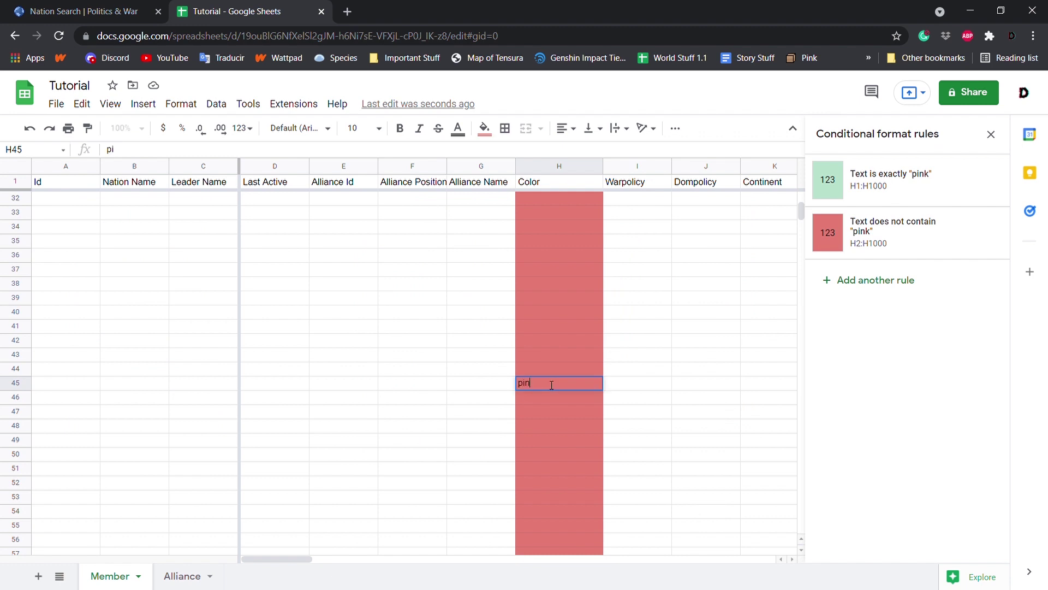
pyautogui.click(693, 359)
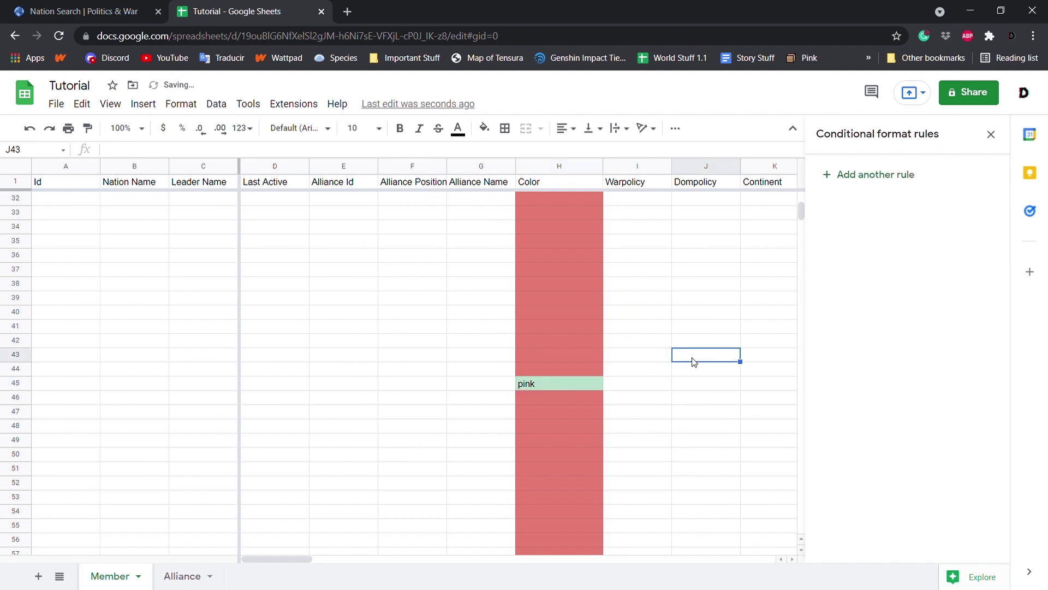
pyautogui.click(555, 384)
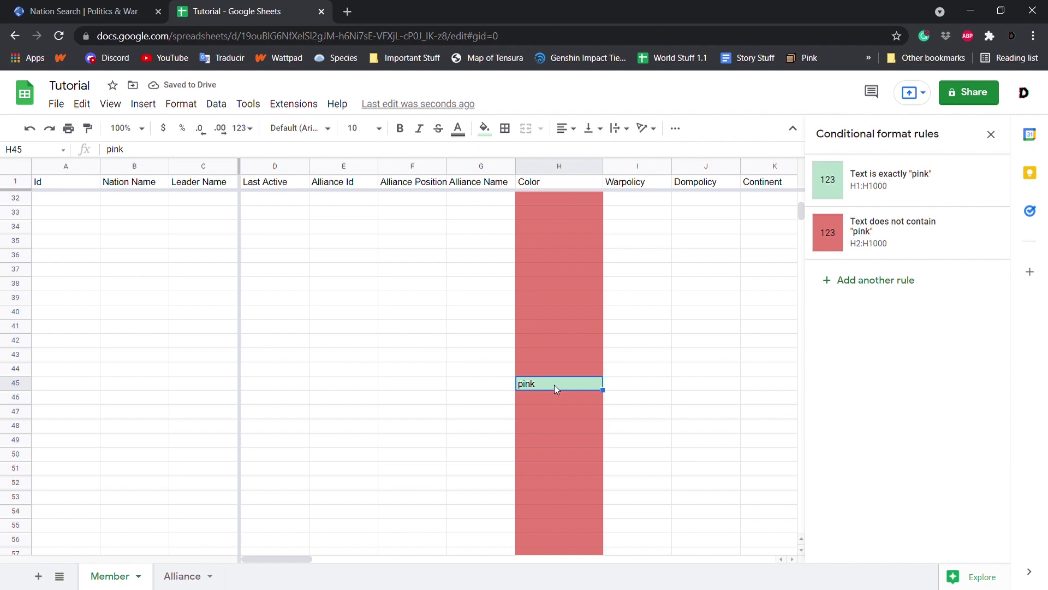
pyautogui.press('Delete')
pyautogui.click(680, 373)
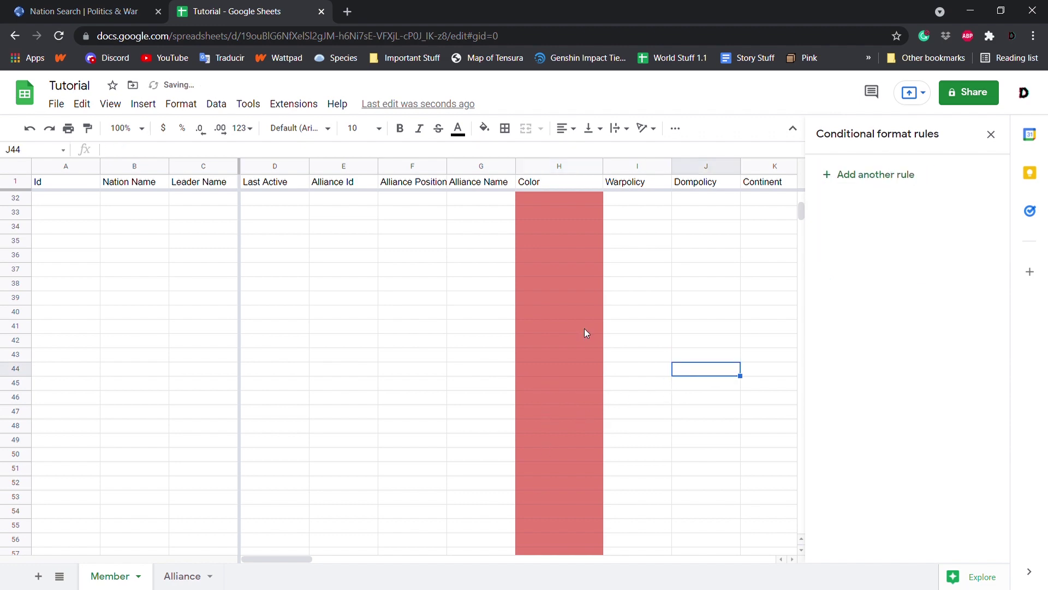
pyautogui.scroll(10, 573, 435)
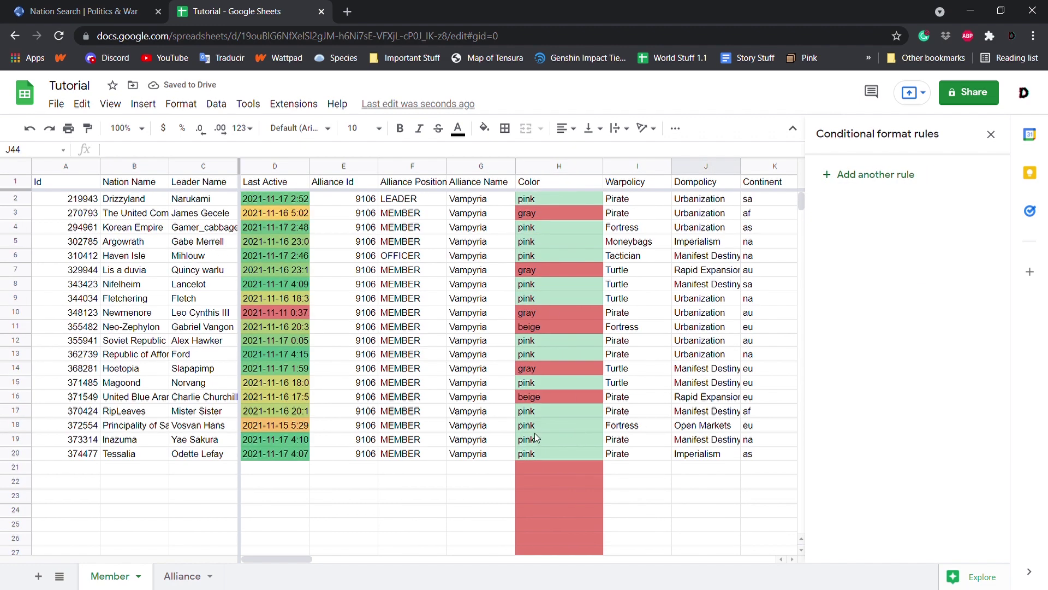
pyautogui.click(544, 186)
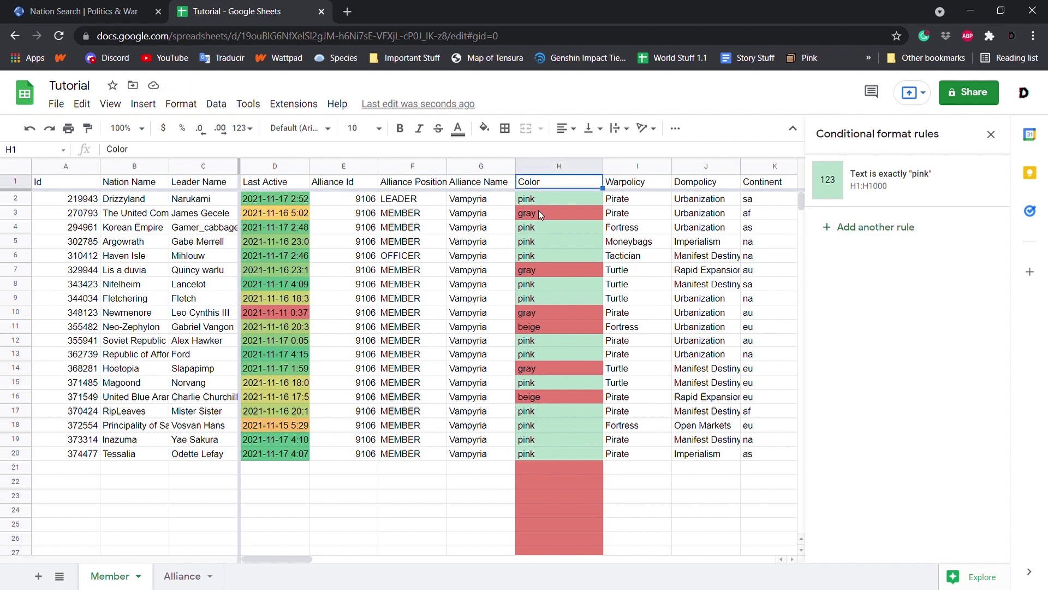
pyautogui.write('P')
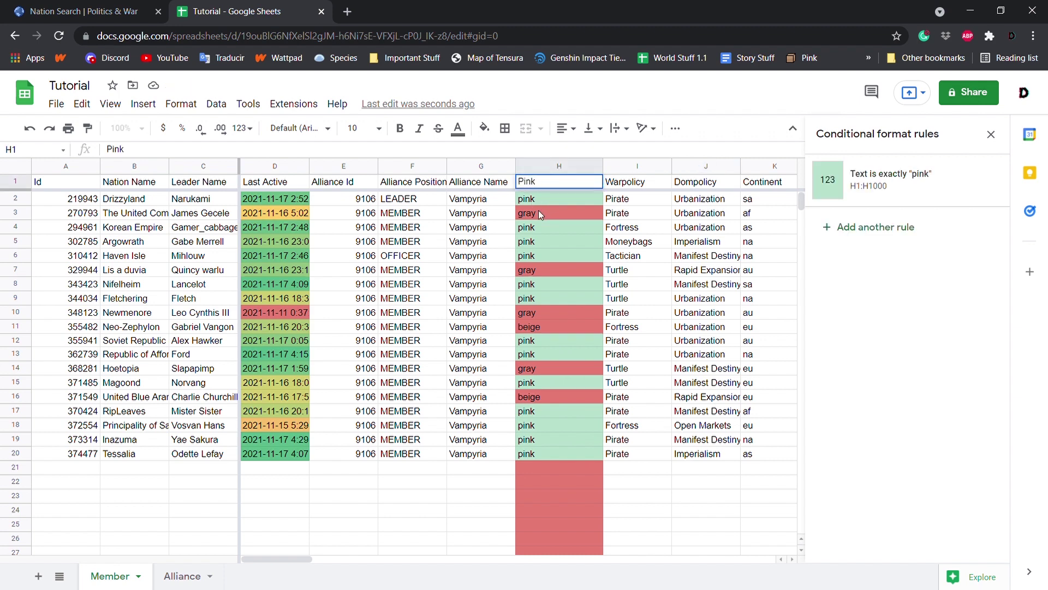
pyautogui.write('ink')
pyautogui.click(682, 325)
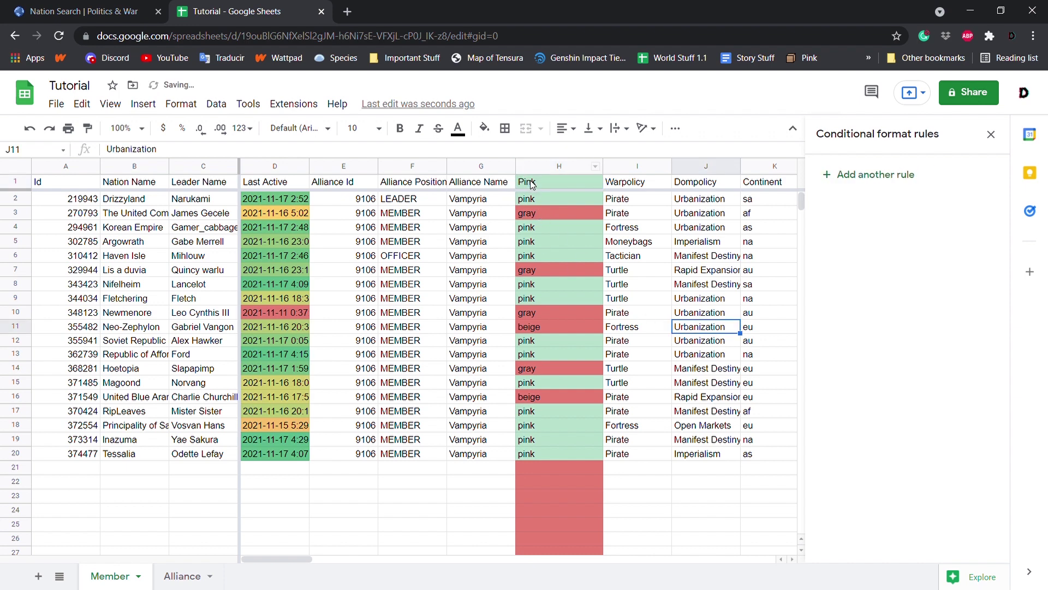
pyautogui.click(30, 128)
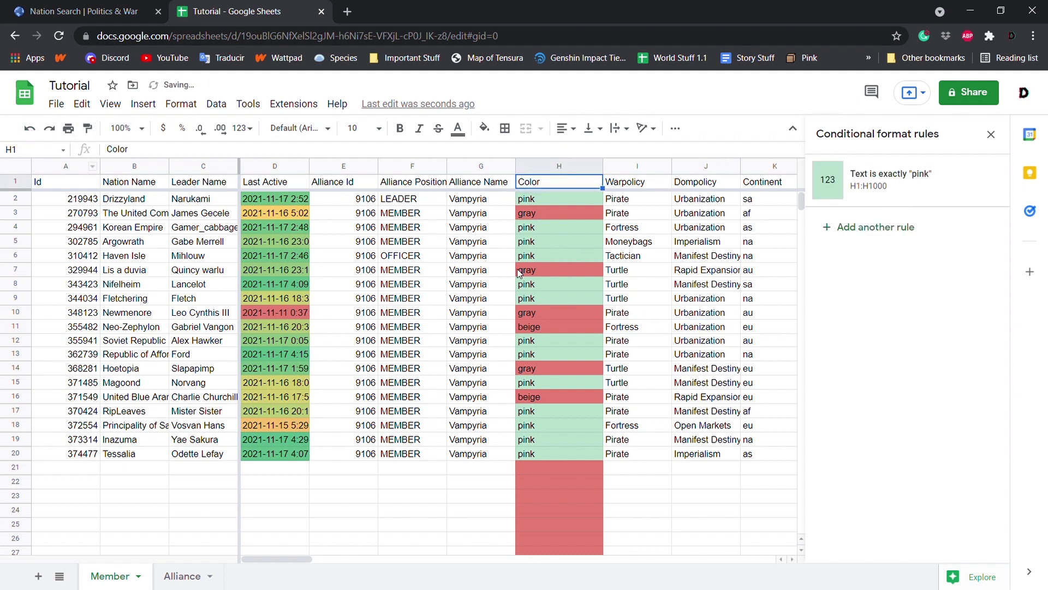
pyautogui.click(647, 259)
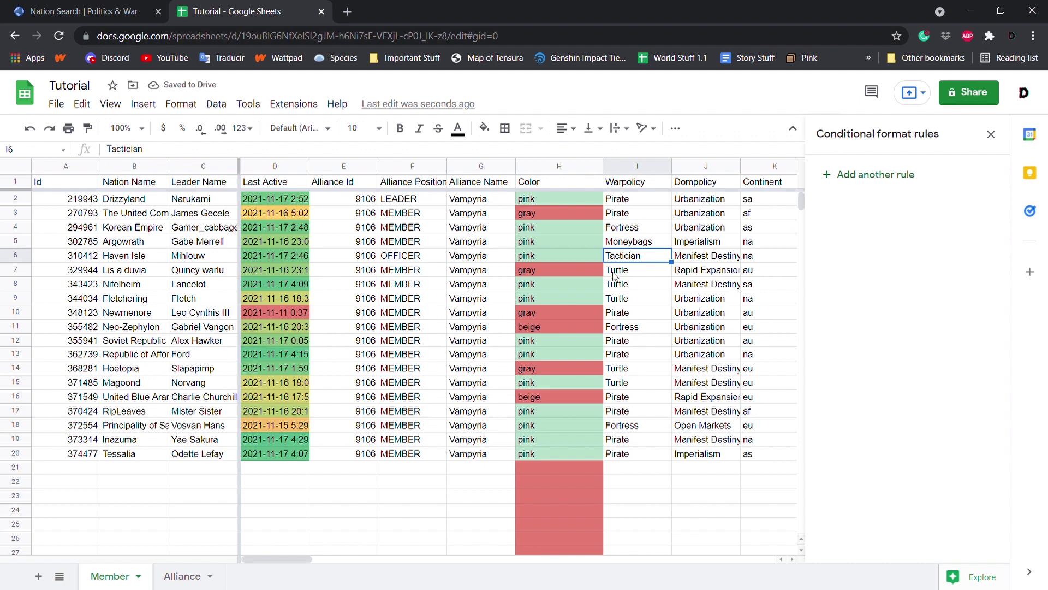
# - Switch the 'Text does not contain pink' rule on H2:H1000 to a lighter red fill
pyautogui.click(555, 167)
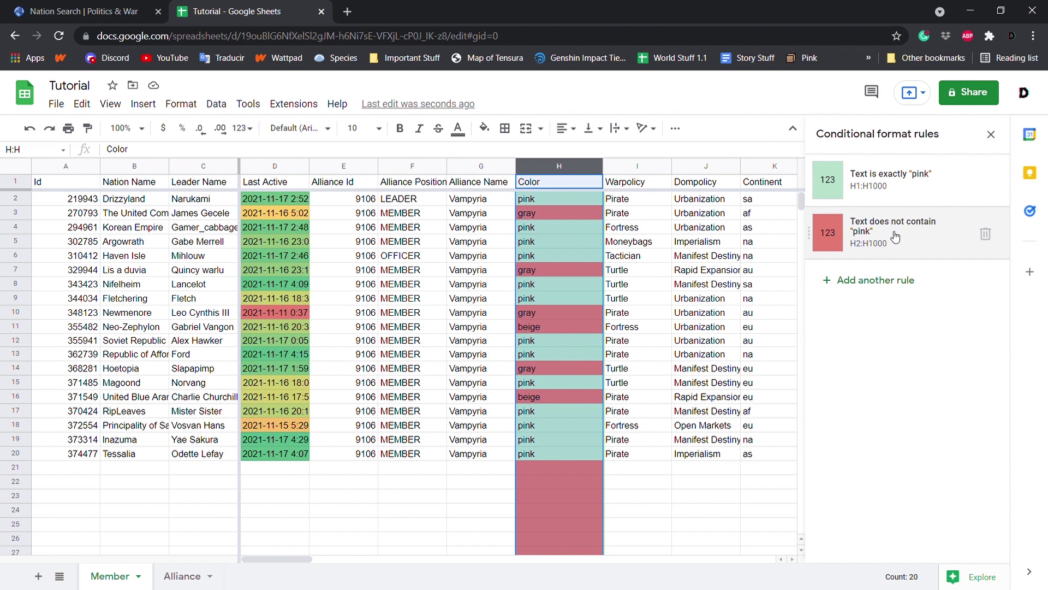
pyautogui.click(895, 236)
pyautogui.click(948, 431)
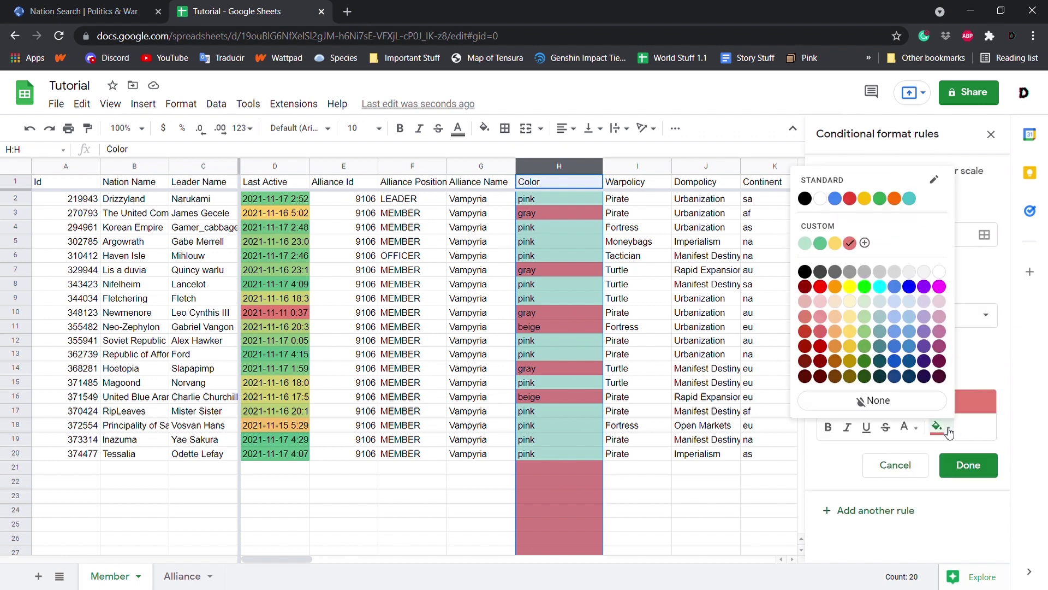
pyautogui.click(823, 318)
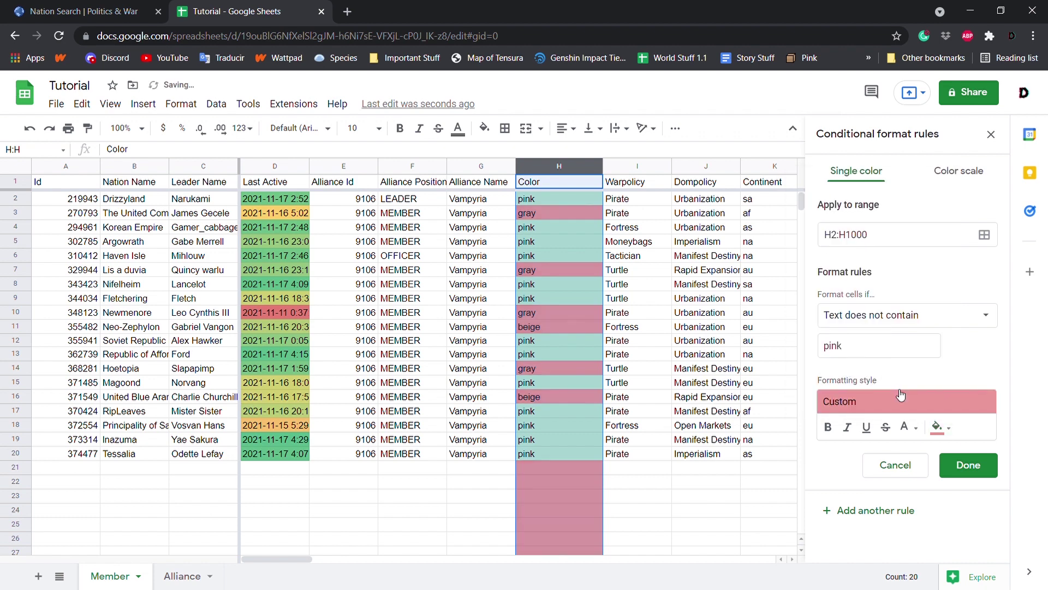
pyautogui.click(964, 470)
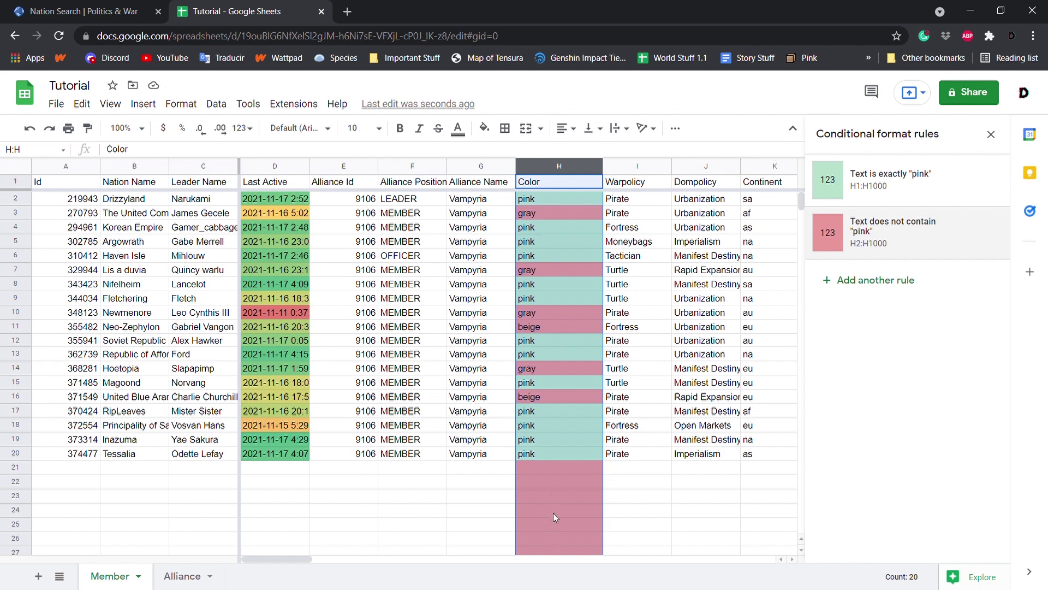
# - Add an 'Is empty' rule with no fill to the Color column
pyautogui.click(870, 282)
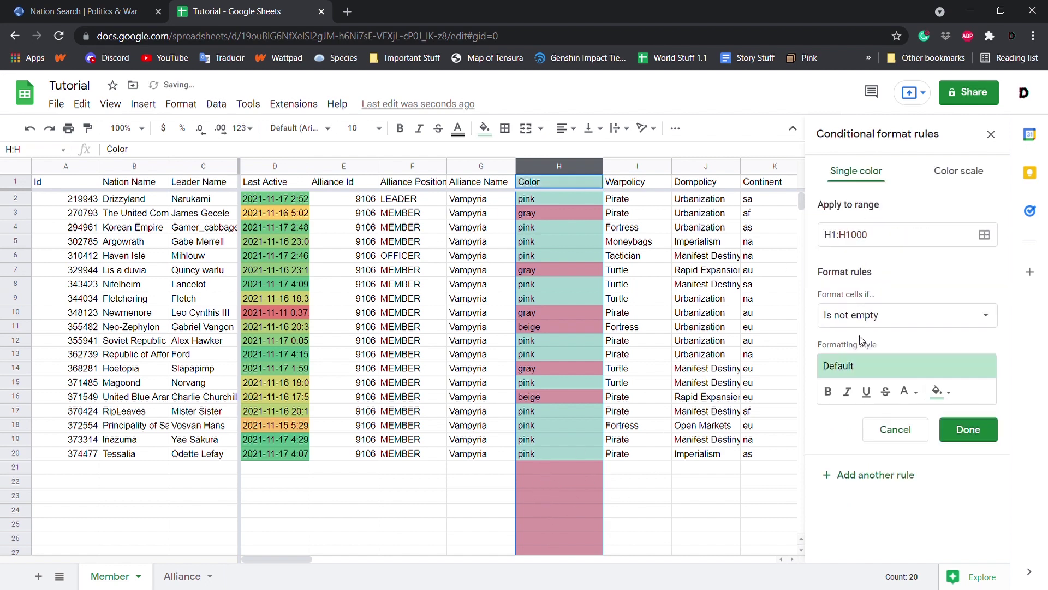
pyautogui.click(885, 319)
pyautogui.click(885, 293)
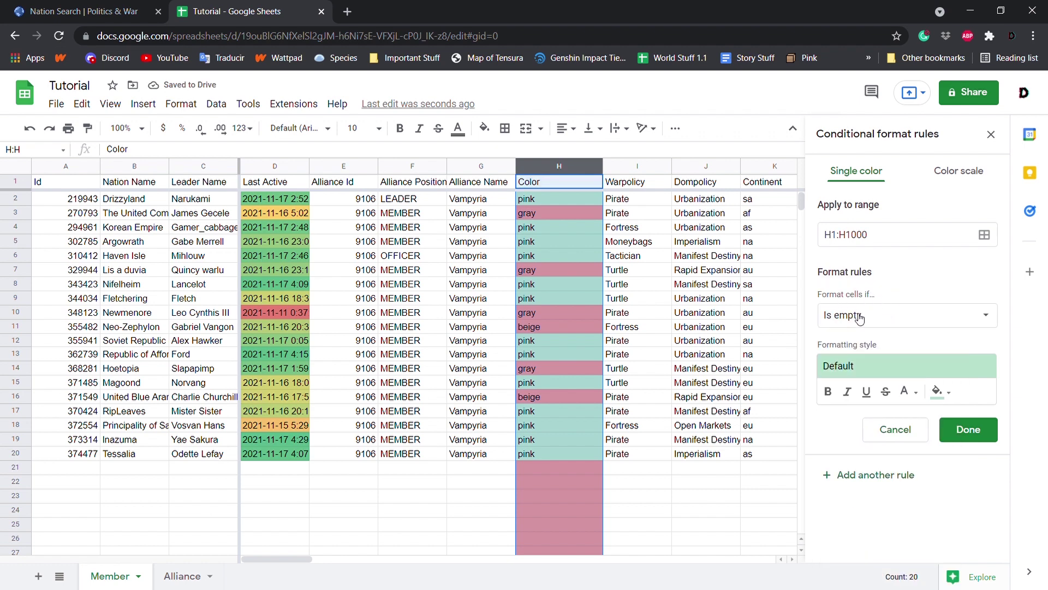
pyautogui.click(937, 393)
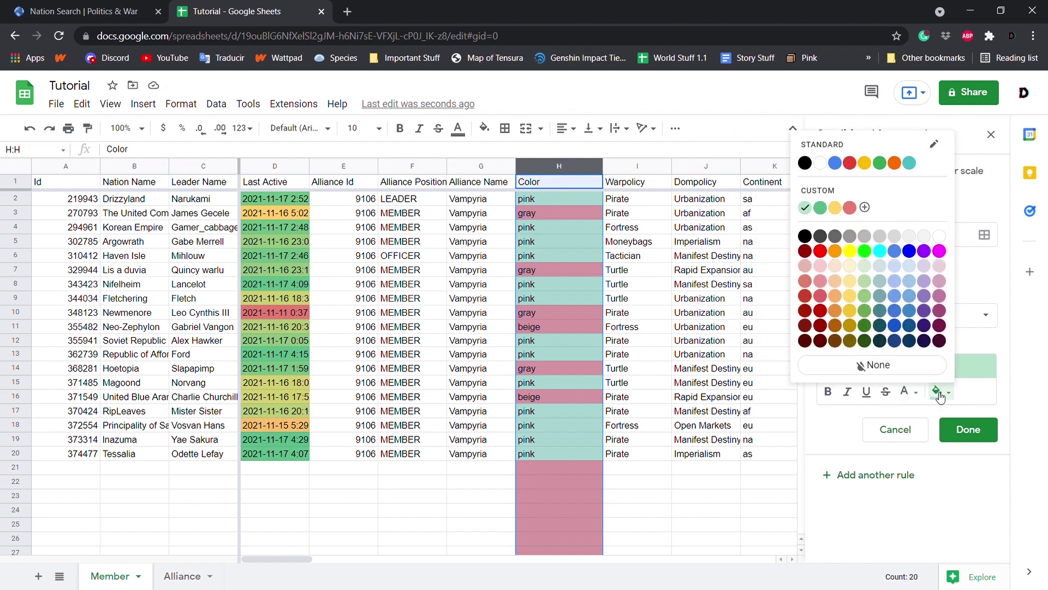
pyautogui.click(936, 366)
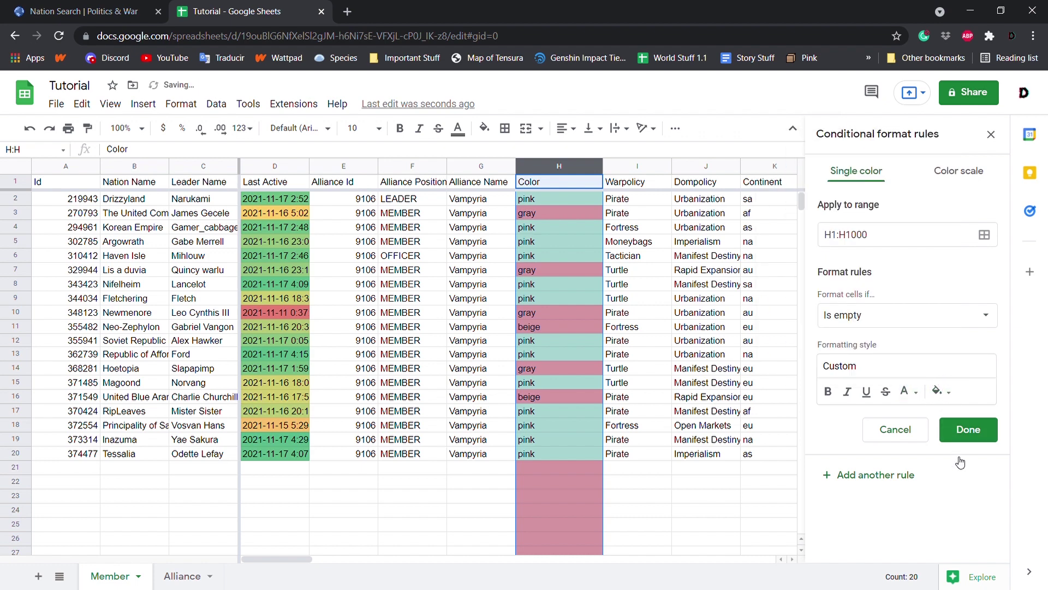
pyautogui.click(969, 431)
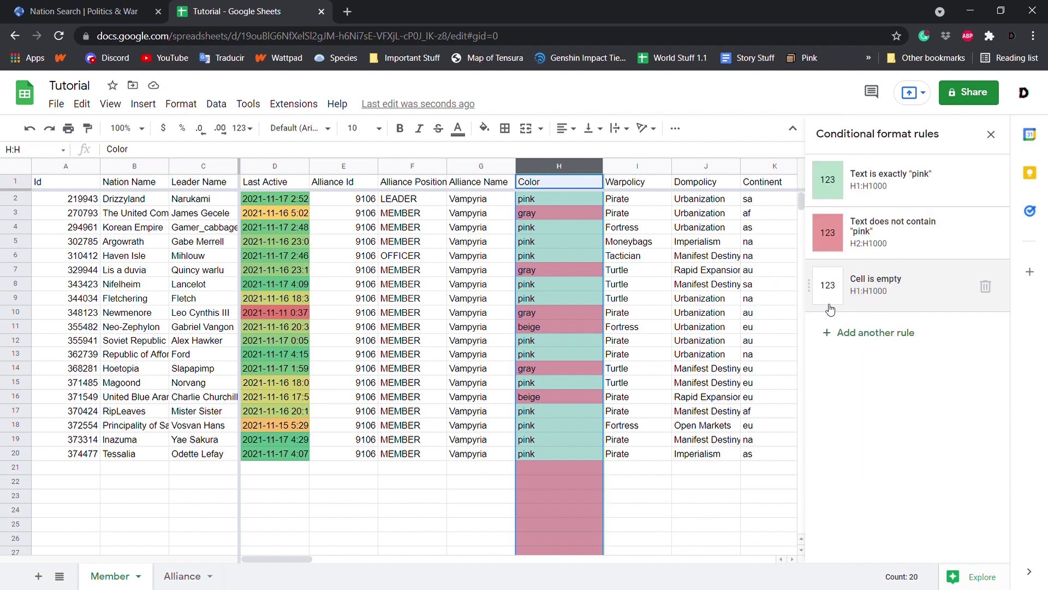
# - Drag the empty-cell rule to the top of the rule list
pyautogui.moveTo(814, 294)
pyautogui.moveTo(815, 296); pyautogui.dragTo(818, 249)
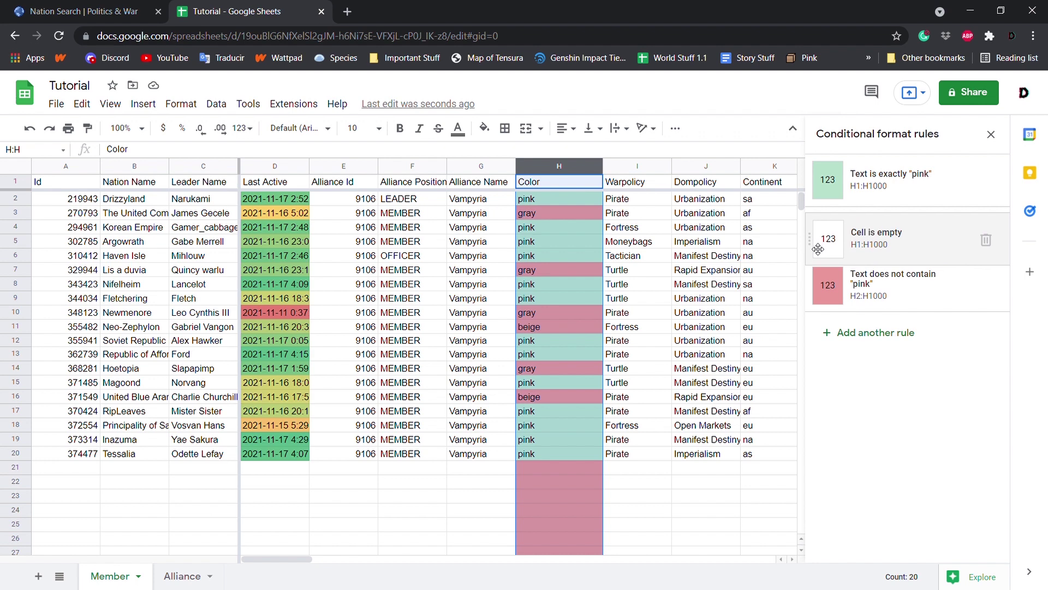
pyautogui.moveTo(818, 249); pyautogui.dragTo(818, 245)
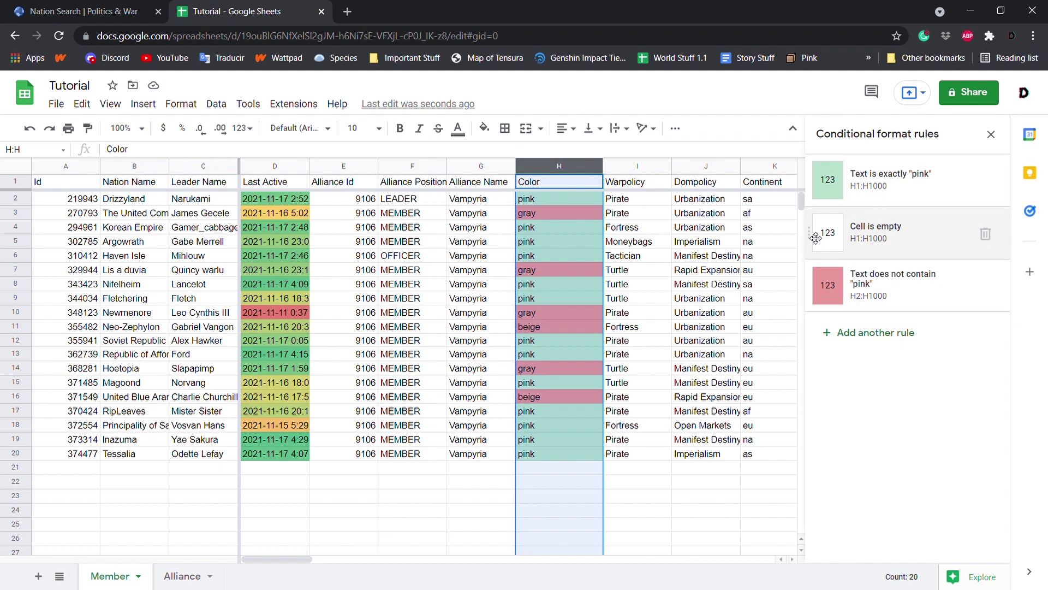
pyautogui.moveTo(810, 233); pyautogui.dragTo(809, 180)
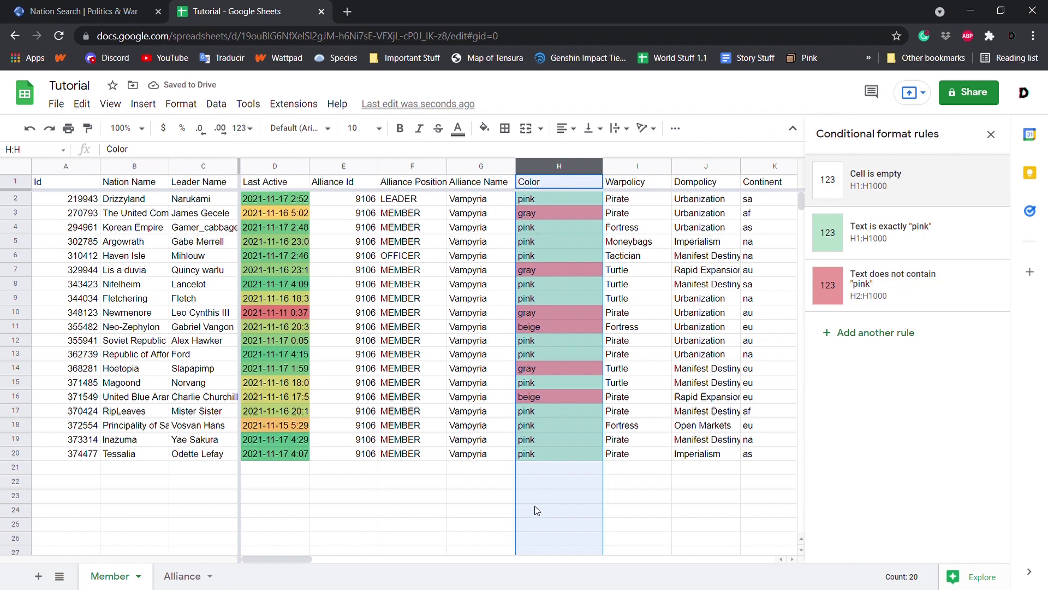
pyautogui.click(686, 493)
pyautogui.click(565, 500)
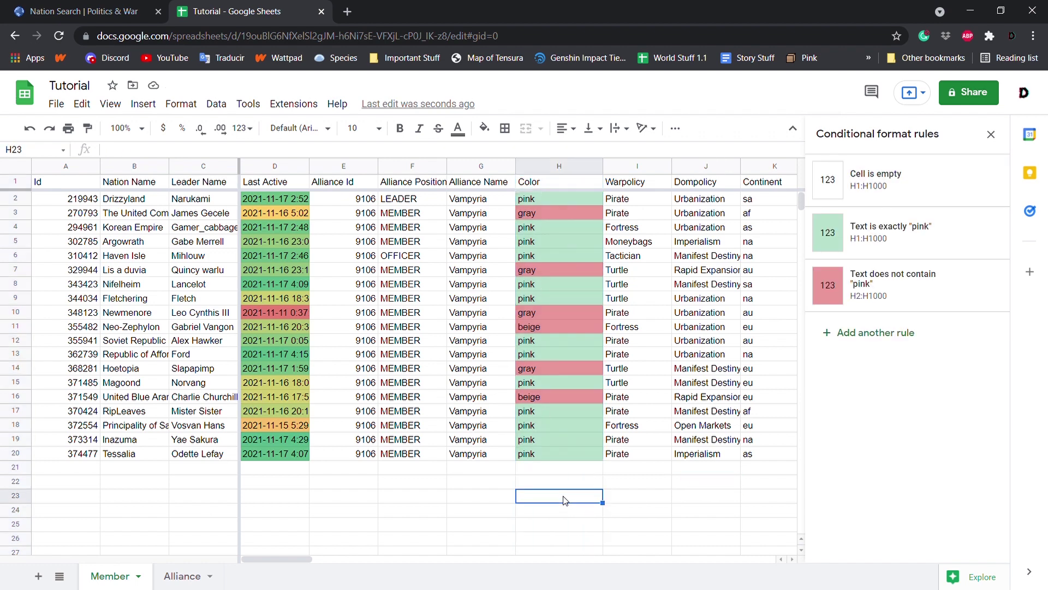
pyautogui.write('1')
pyautogui.click(635, 496)
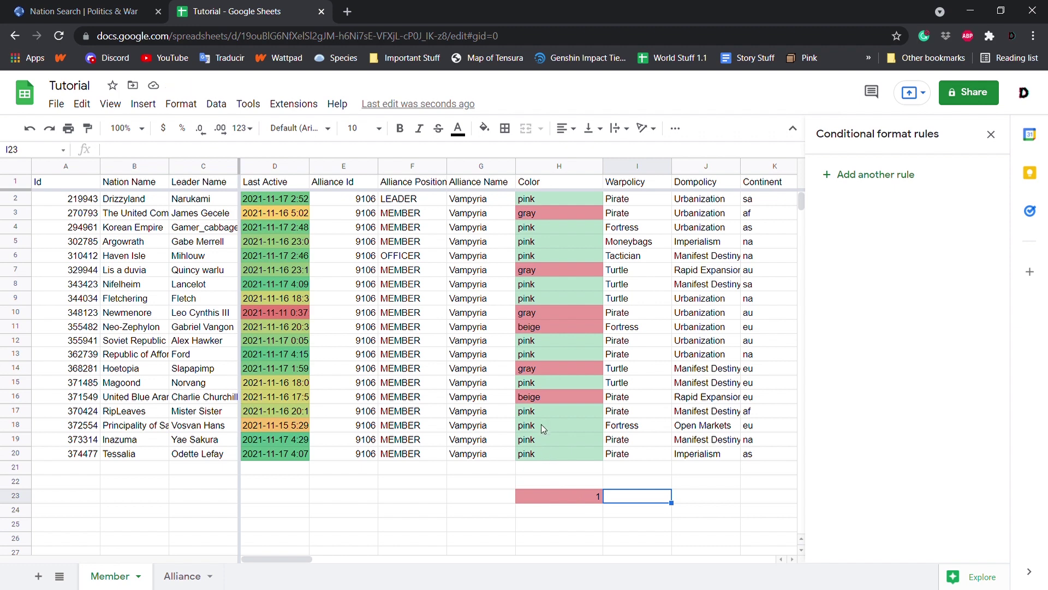
pyautogui.click(556, 501)
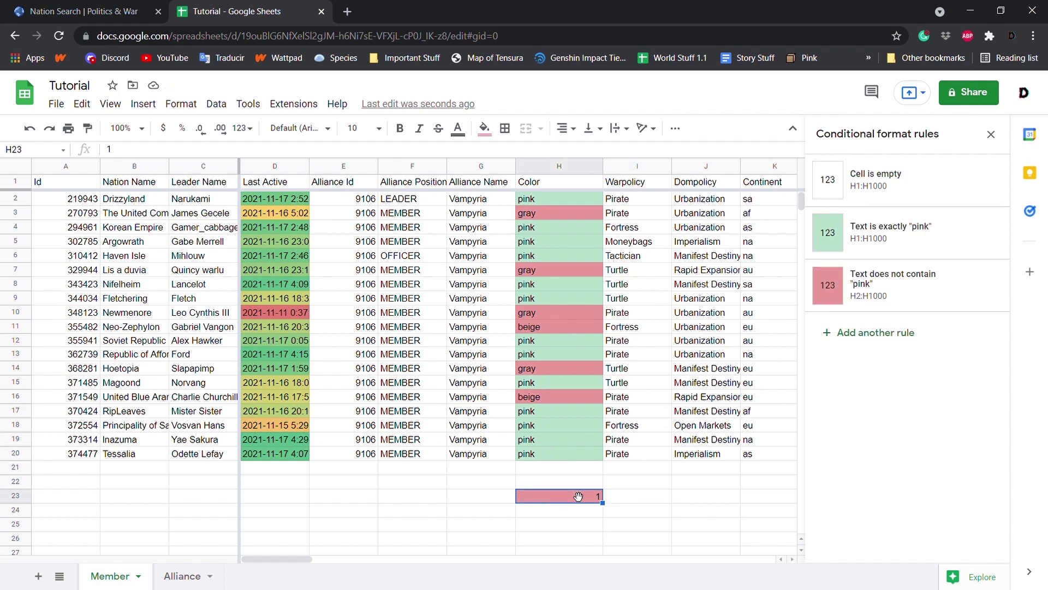
pyautogui.press('Delete')
pyautogui.click(643, 497)
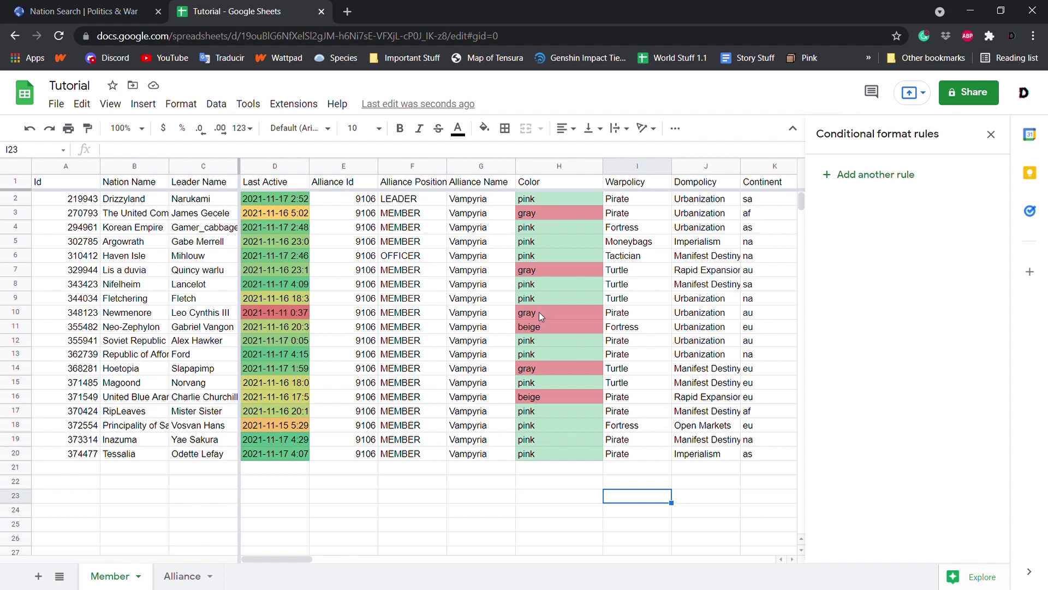
pyautogui.click(554, 166)
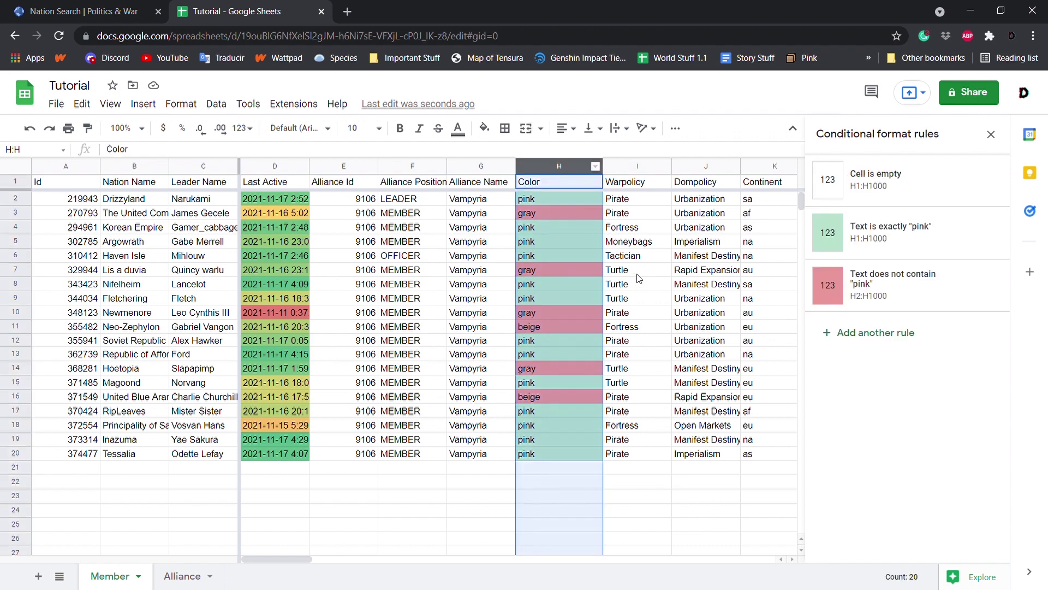
# - Add a 'Text is exactly beige' rule with yellow fill, placed above the non-pink rule
pyautogui.click(894, 333)
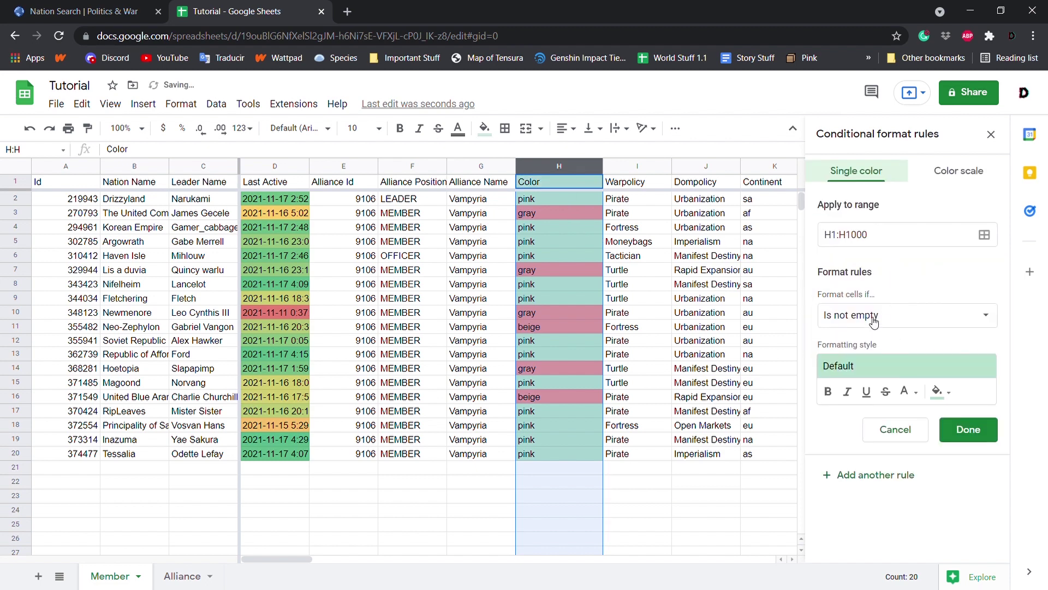
pyautogui.click(873, 321)
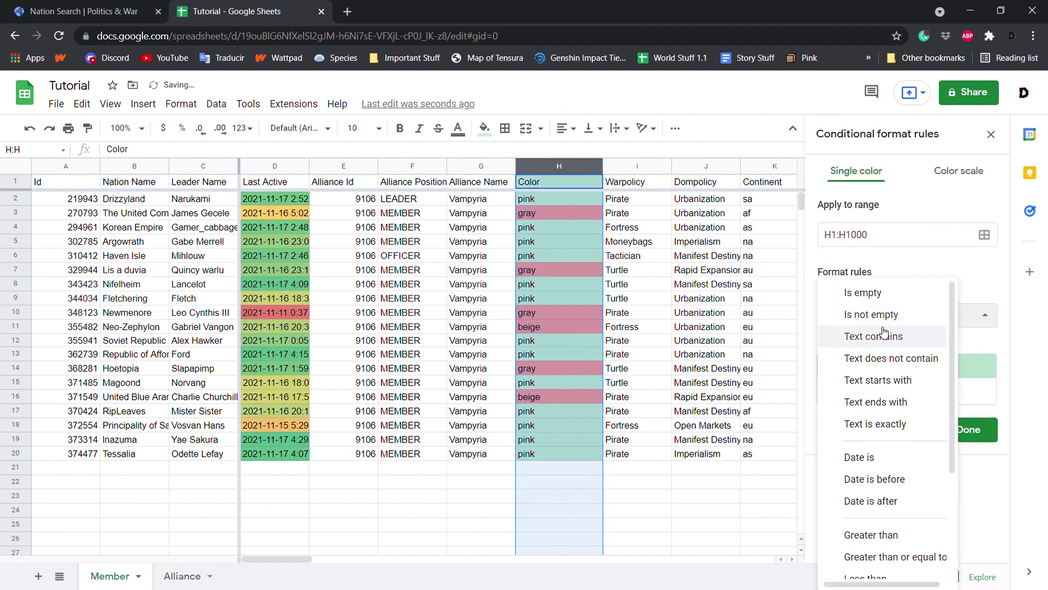
pyautogui.click(895, 421)
pyautogui.click(875, 354)
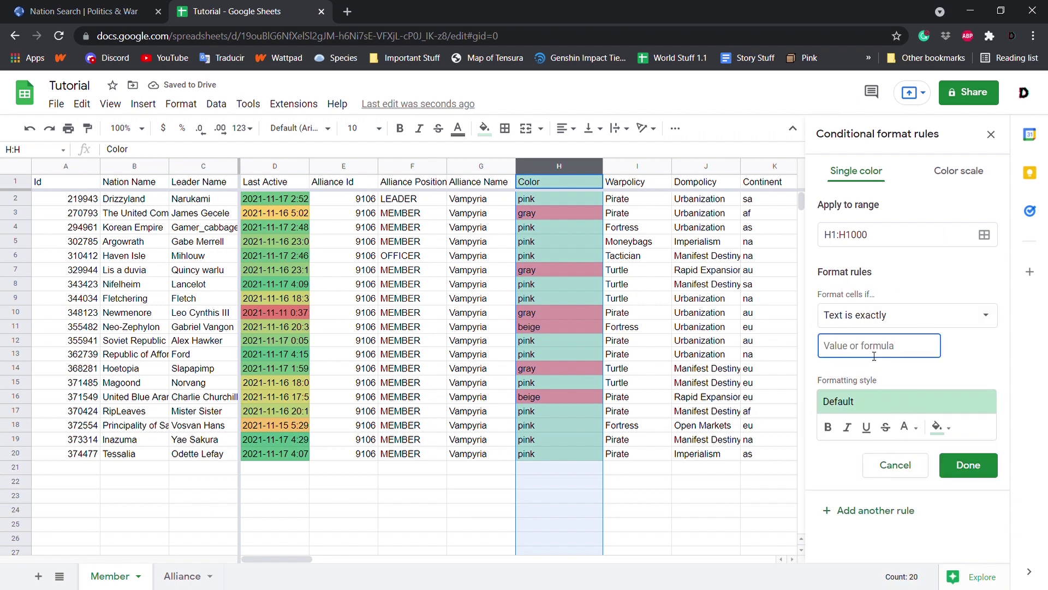
pyautogui.write('beig')
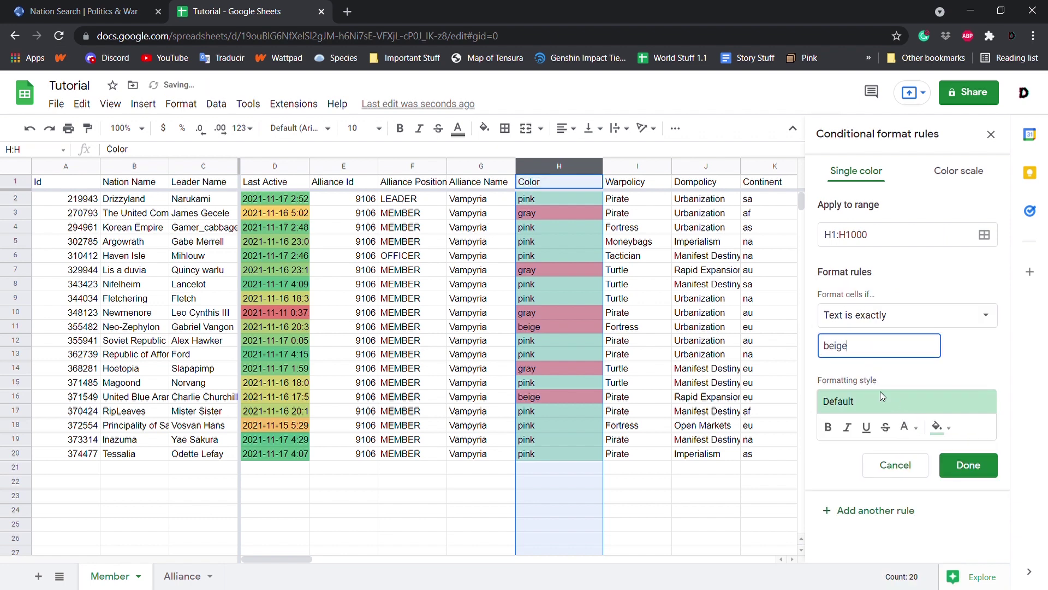
pyautogui.write('e')
pyautogui.click(940, 427)
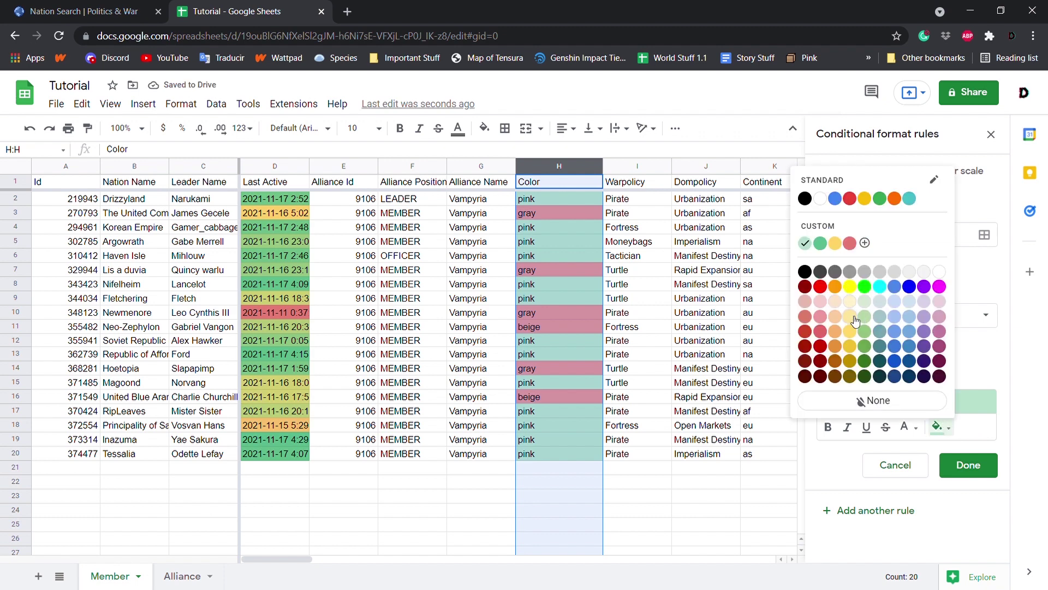
pyautogui.click(835, 243)
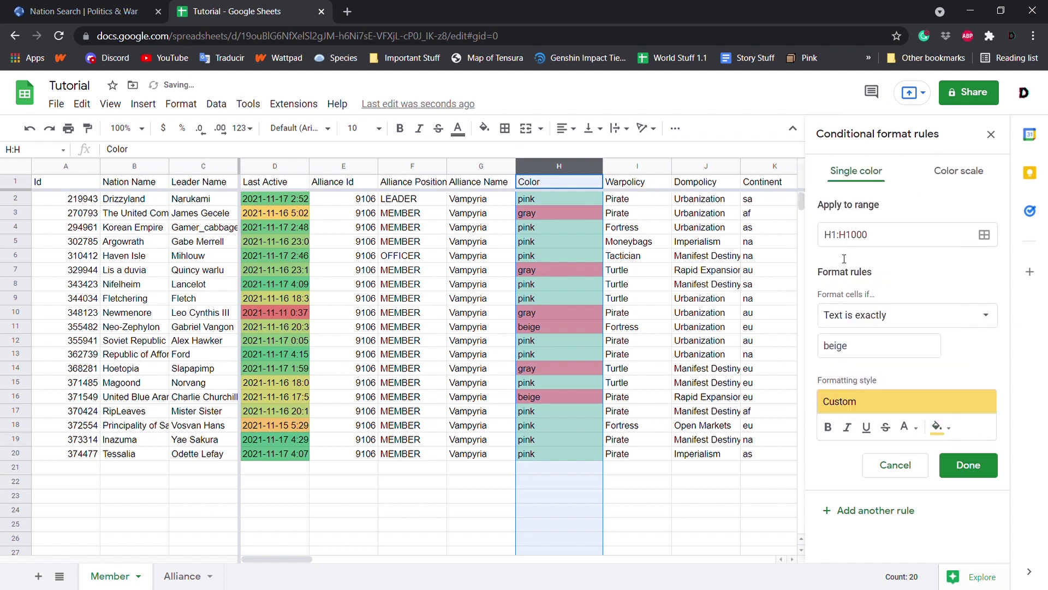
pyautogui.click(966, 467)
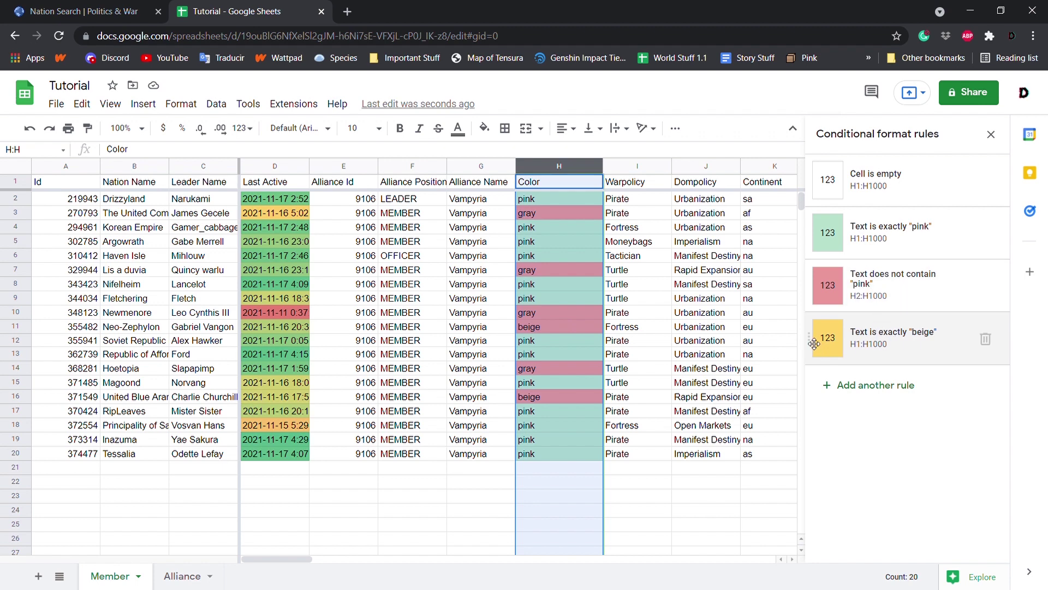
pyautogui.moveTo(814, 343); pyautogui.dragTo(807, 301)
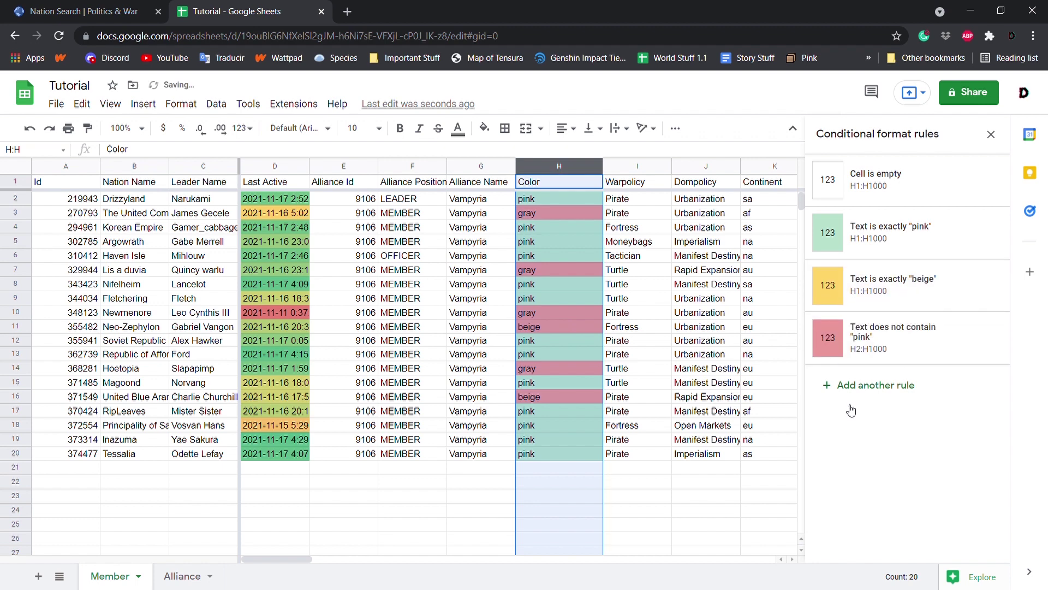
# - Review the Color column's four rules and scroll right toward the unit columns
pyautogui.click(757, 455)
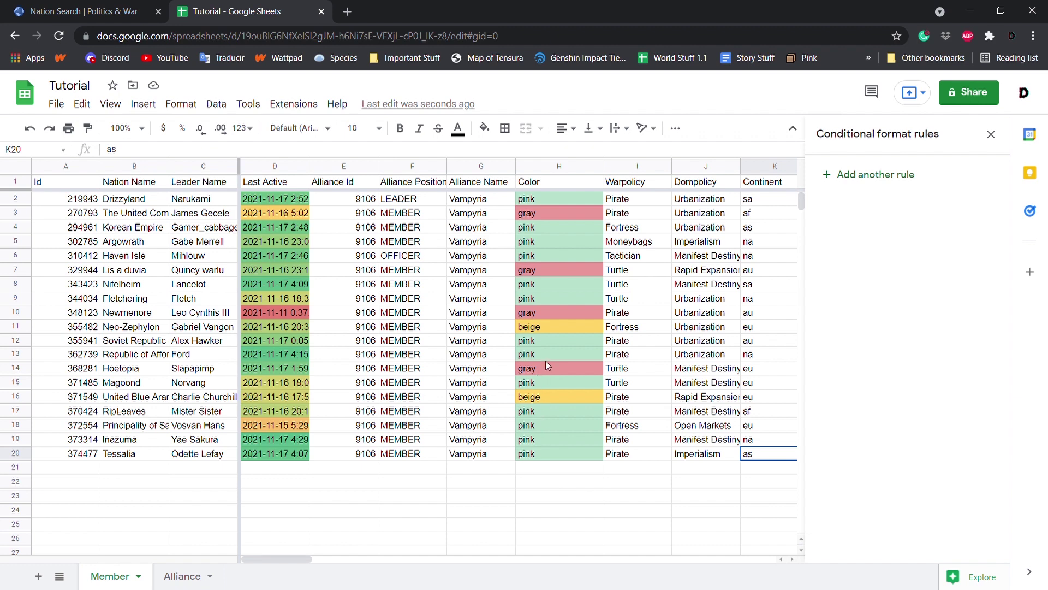
pyautogui.click(547, 328)
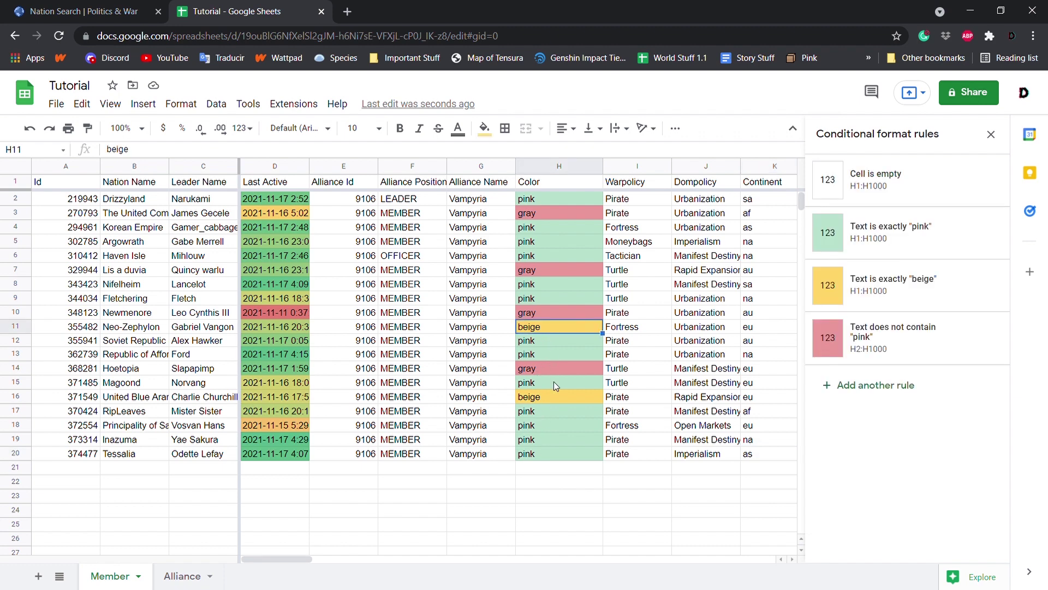
pyautogui.click(570, 485)
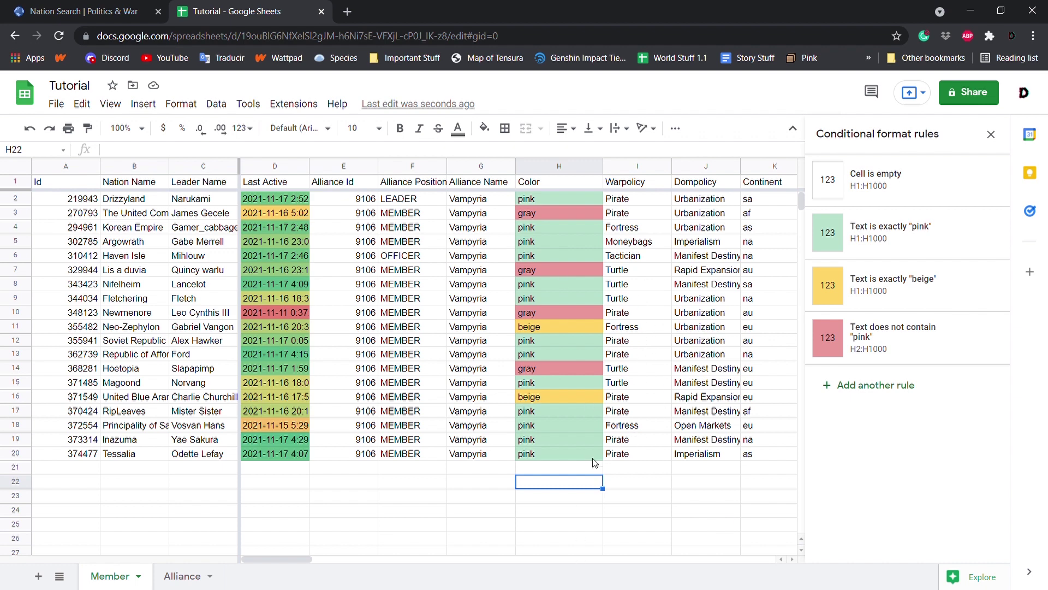
pyautogui.moveTo(280, 557); pyautogui.dragTo(385, 572)
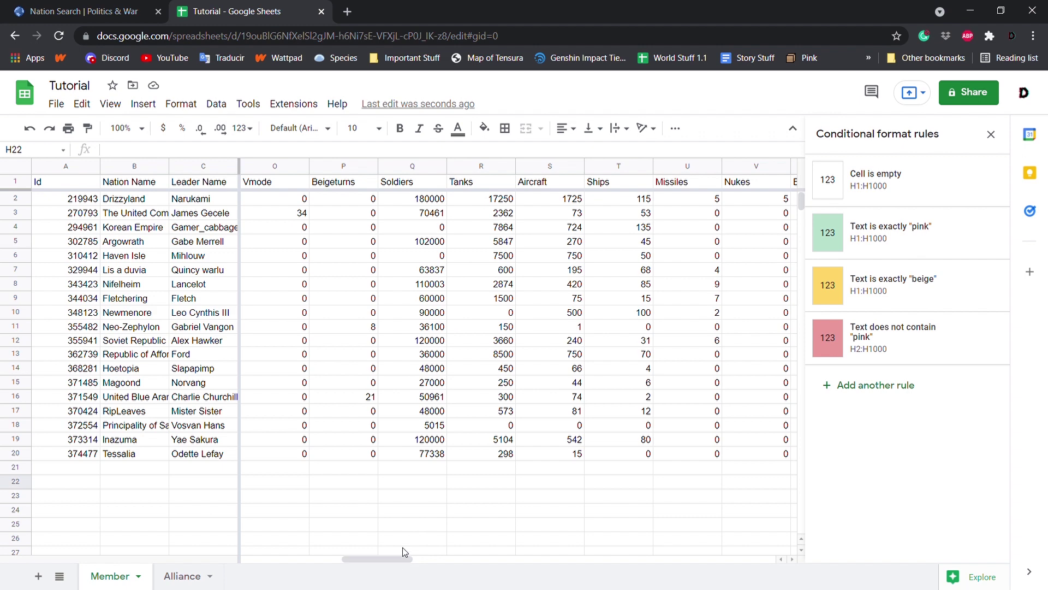
# - Close the conditional format sidebar and scroll across to the Soldiers through Nukes columns
pyautogui.click(991, 134)
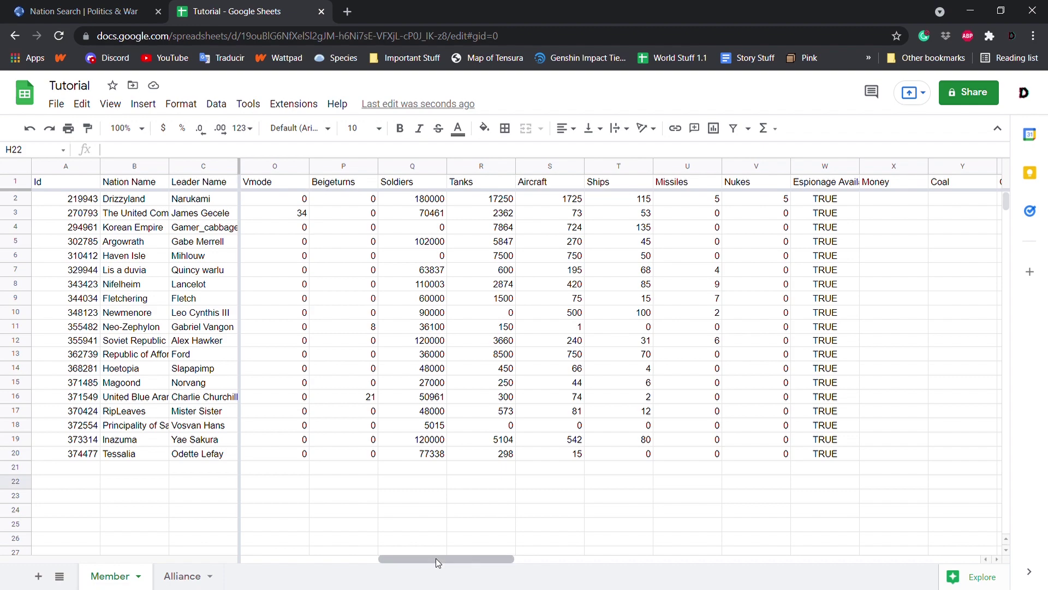
pyautogui.moveTo(436, 558); pyautogui.dragTo(407, 570)
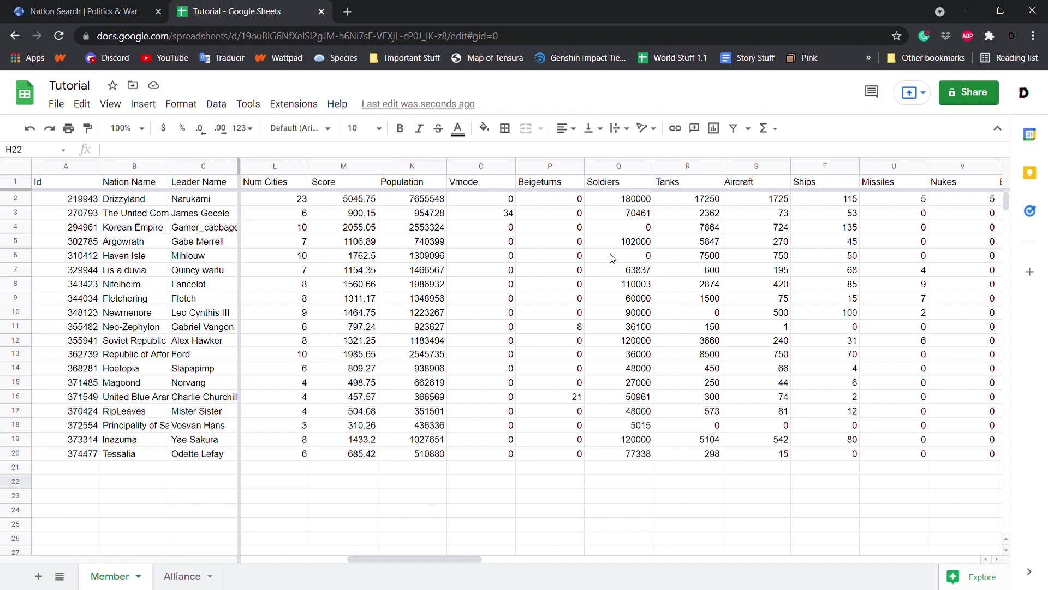
pyautogui.moveTo(444, 562); pyautogui.dragTo(469, 555)
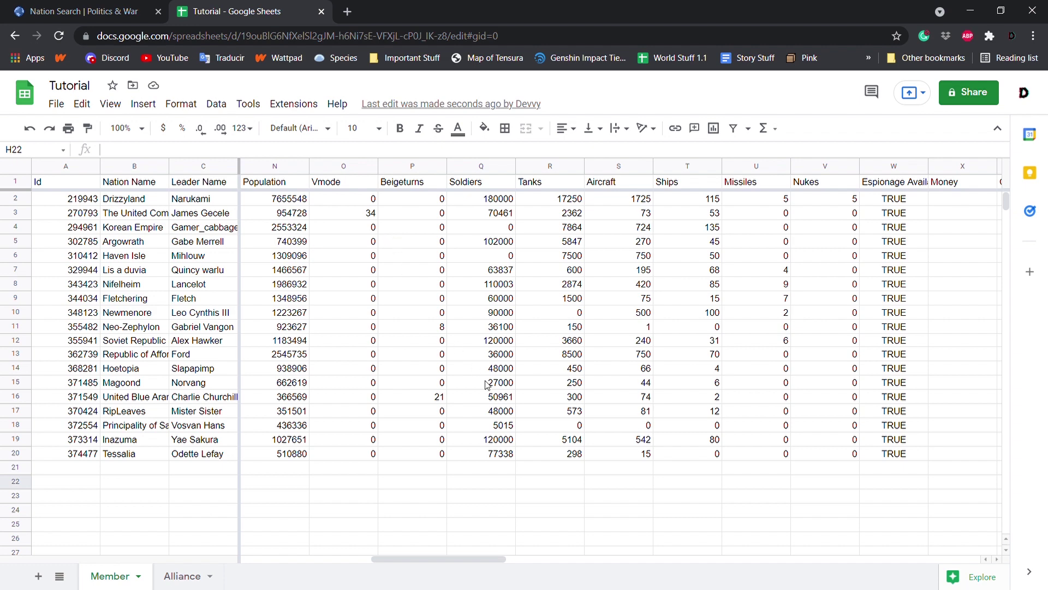
pyautogui.moveTo(454, 559); pyautogui.dragTo(399, 557)
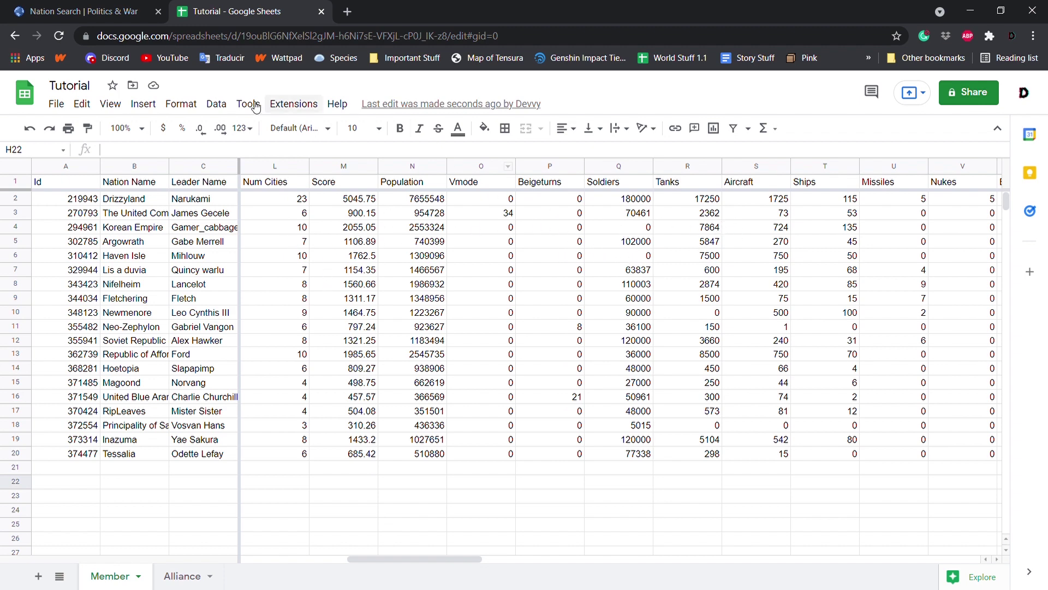
# - Start a 'Custom formula is' rule on Soldiers column Q1:Q1000, then cancel it
pyautogui.click(199, 108)
pyautogui.click(815, 229)
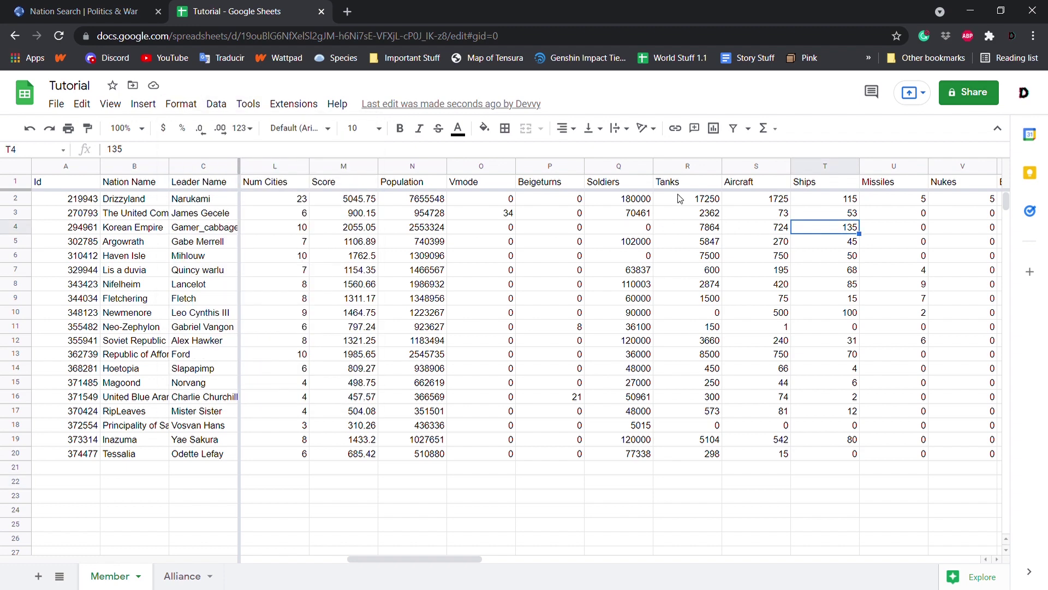
pyautogui.click(618, 166)
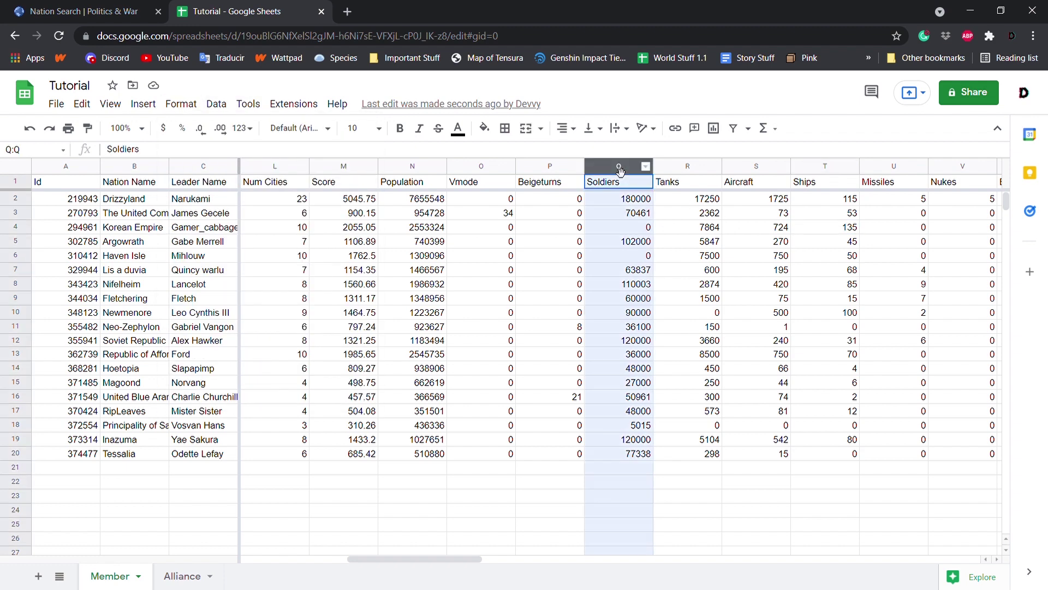
pyautogui.click(191, 107)
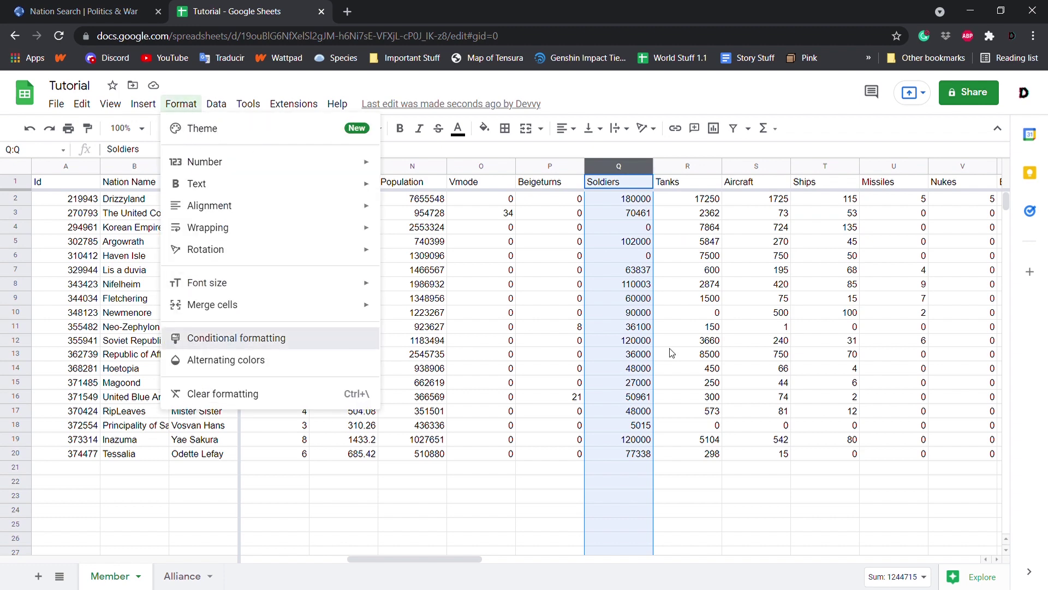
pyautogui.press('Return')
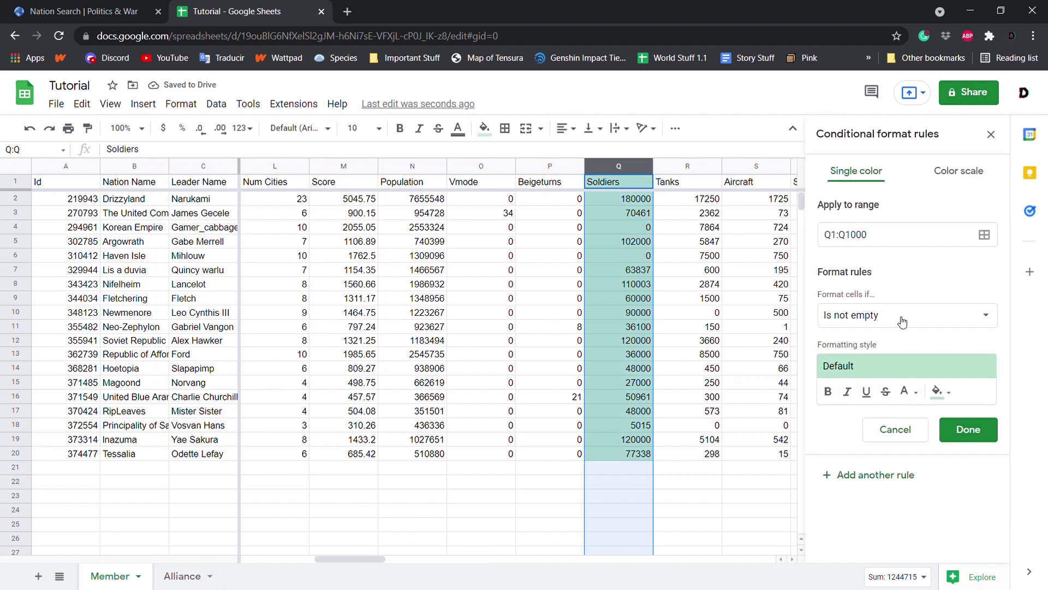
pyautogui.click(902, 321)
pyautogui.scroll(-3, 874, 404)
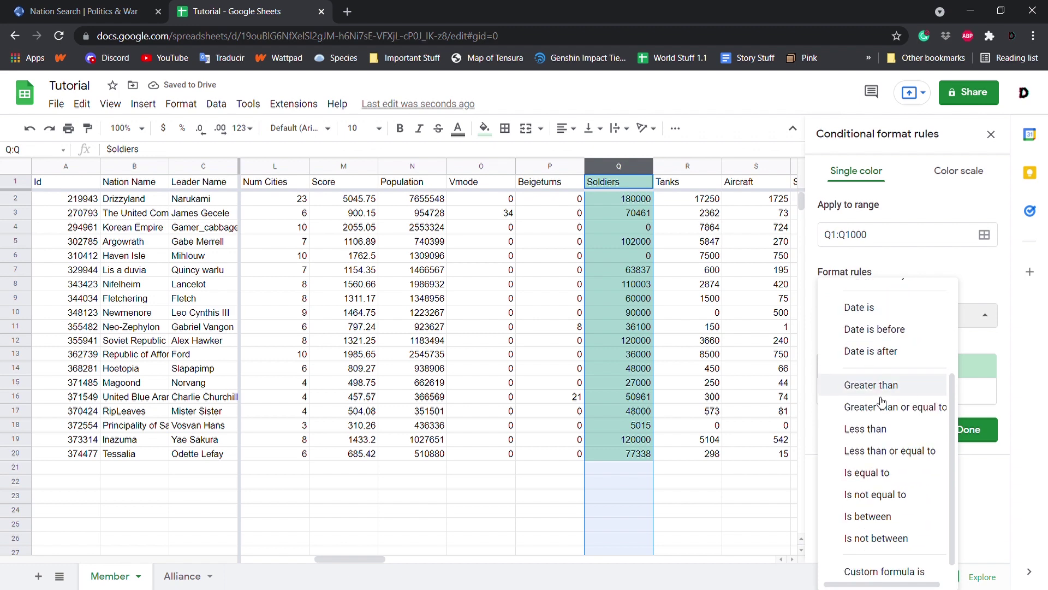
pyautogui.click(879, 564)
pyautogui.click(879, 352)
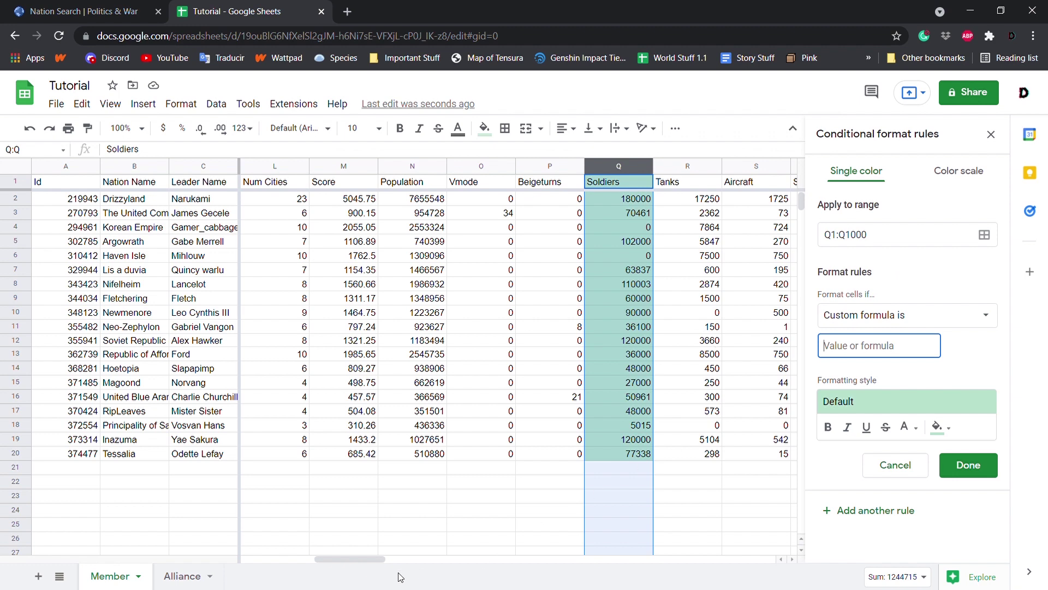
pyautogui.moveTo(358, 558); pyautogui.dragTo(373, 559)
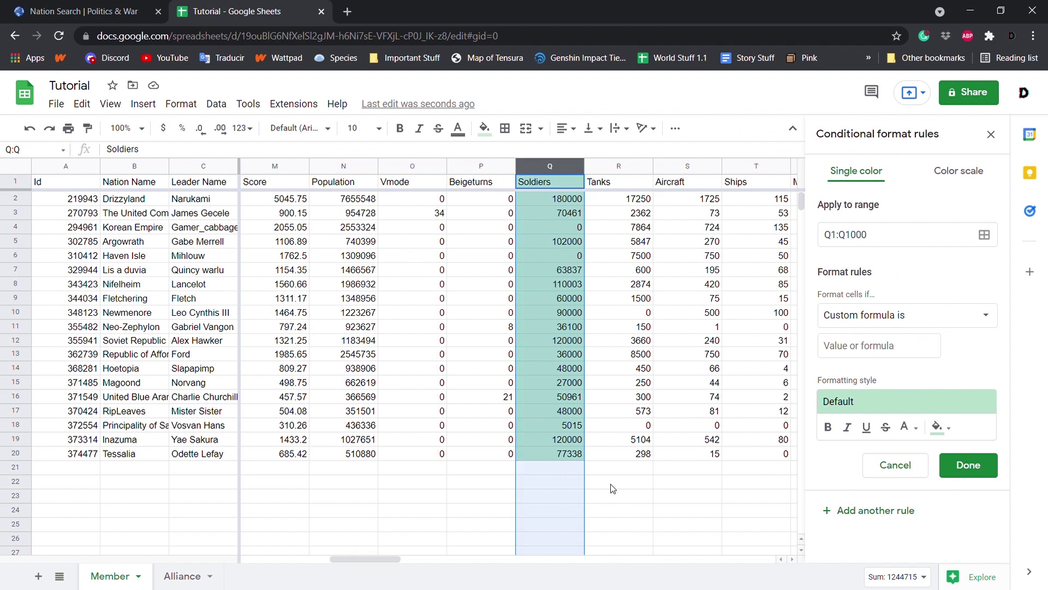
pyautogui.click(892, 464)
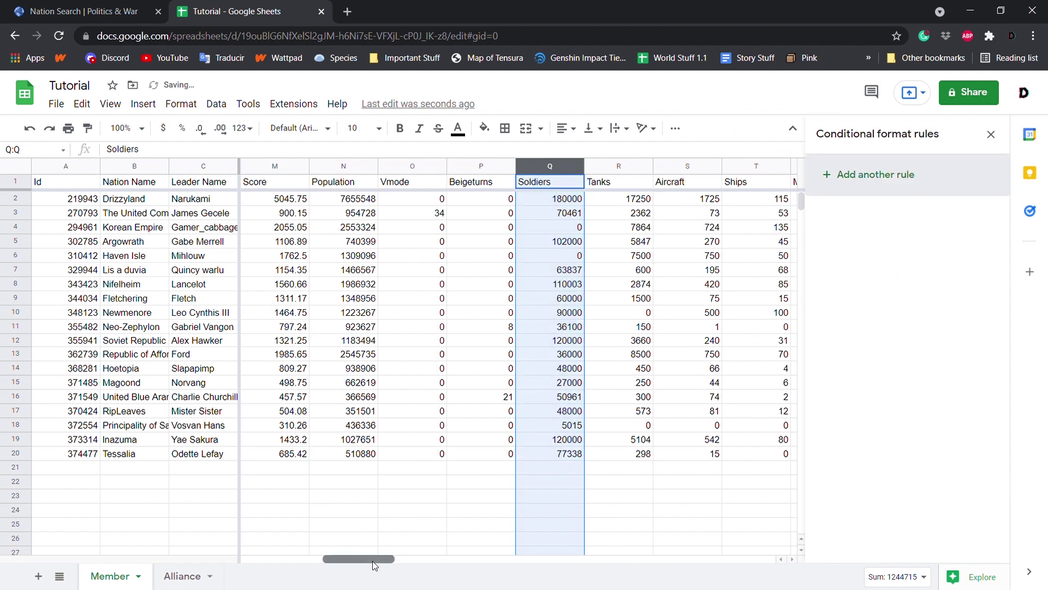
pyautogui.moveTo(381, 559); pyautogui.dragTo(351, 558)
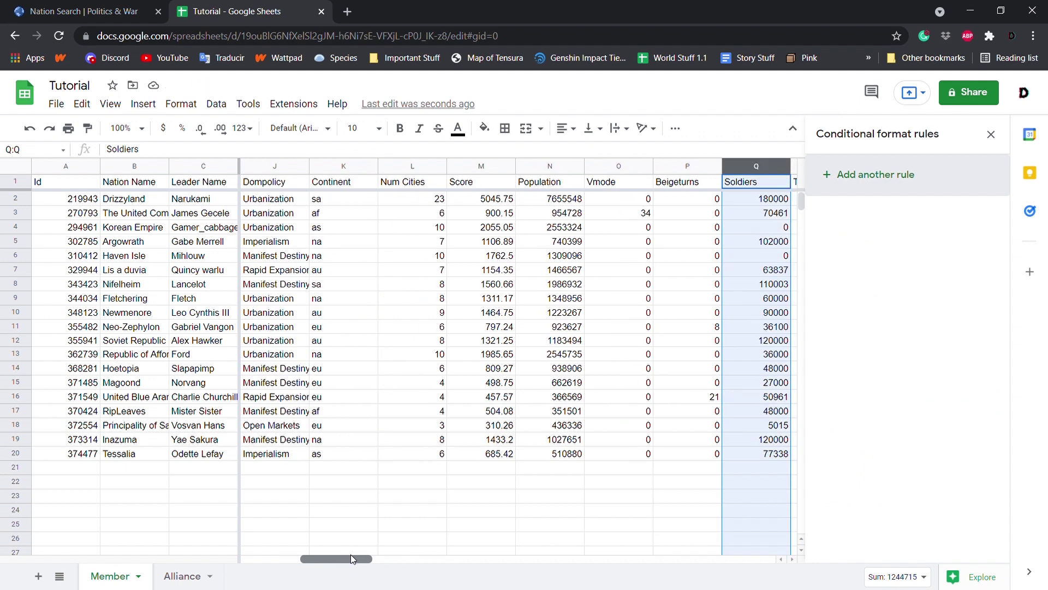
pyautogui.moveTo(351, 555); pyautogui.dragTo(409, 560)
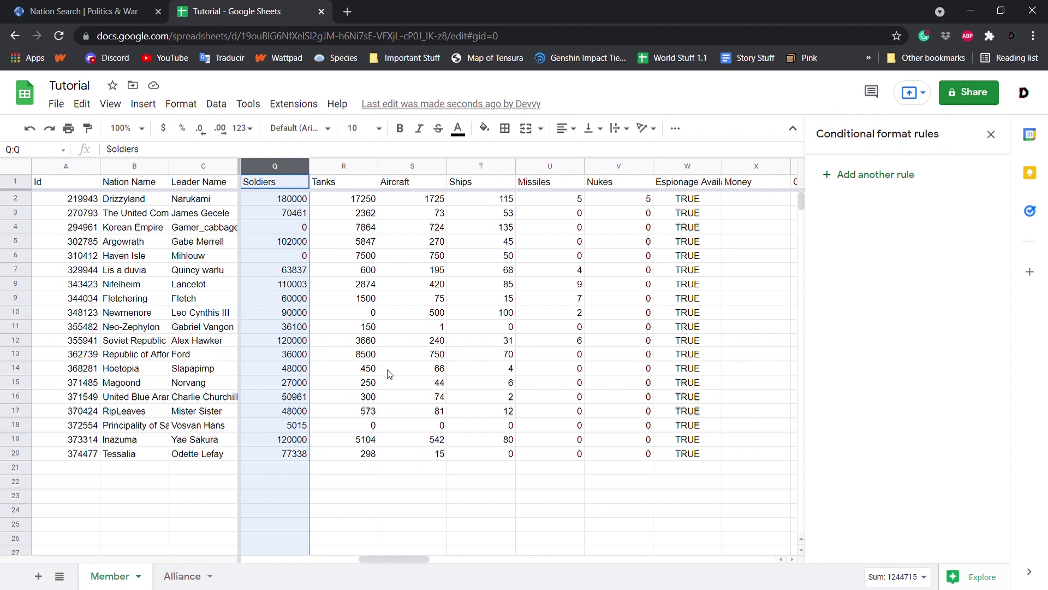
pyautogui.moveTo(392, 556); pyautogui.dragTo(352, 549)
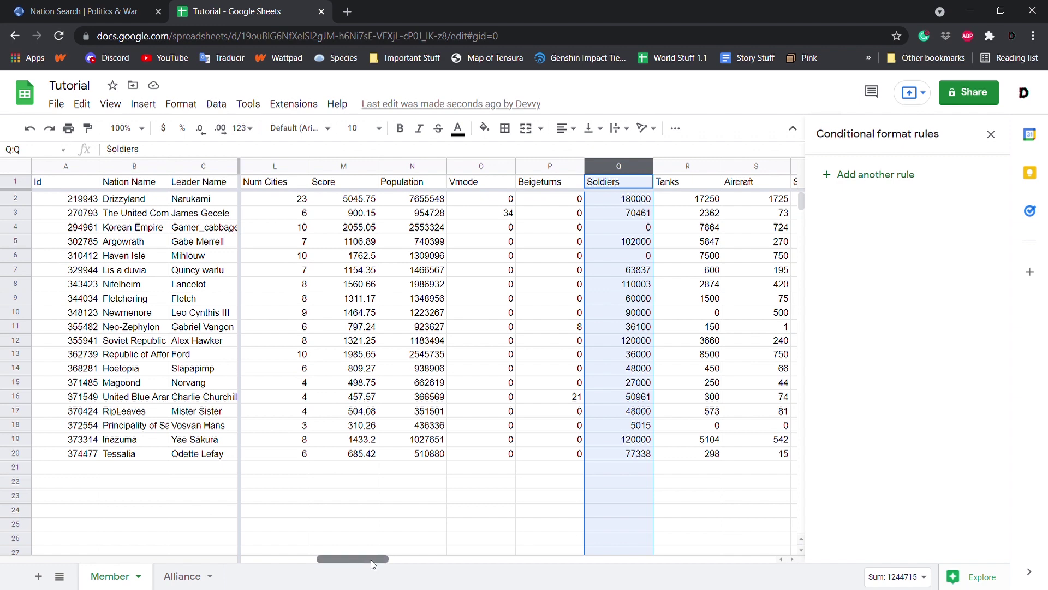
pyautogui.moveTo(372, 563); pyautogui.dragTo(421, 559)
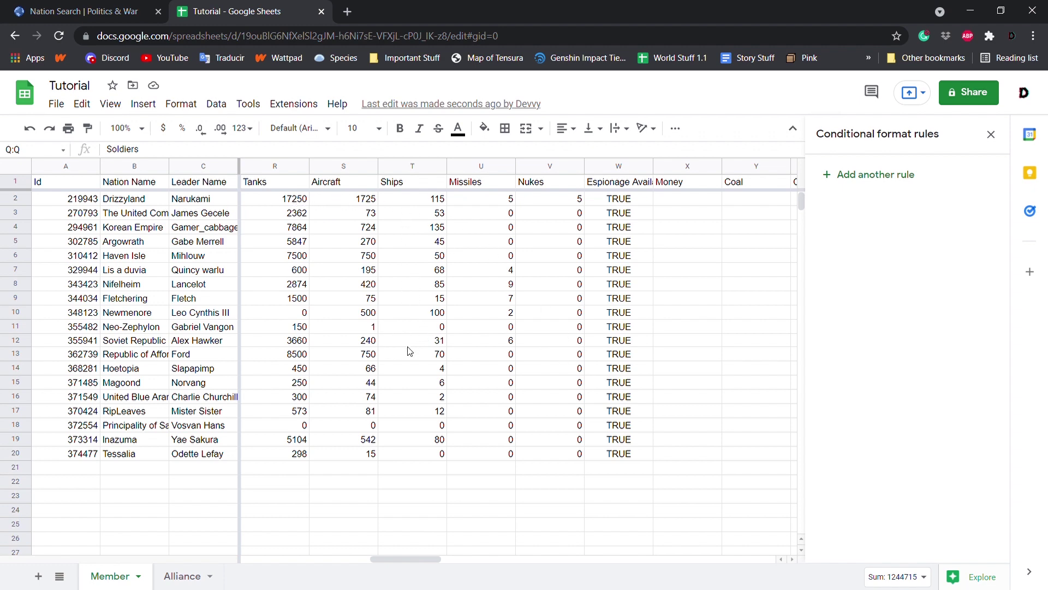
pyautogui.moveTo(397, 556); pyautogui.dragTo(385, 554)
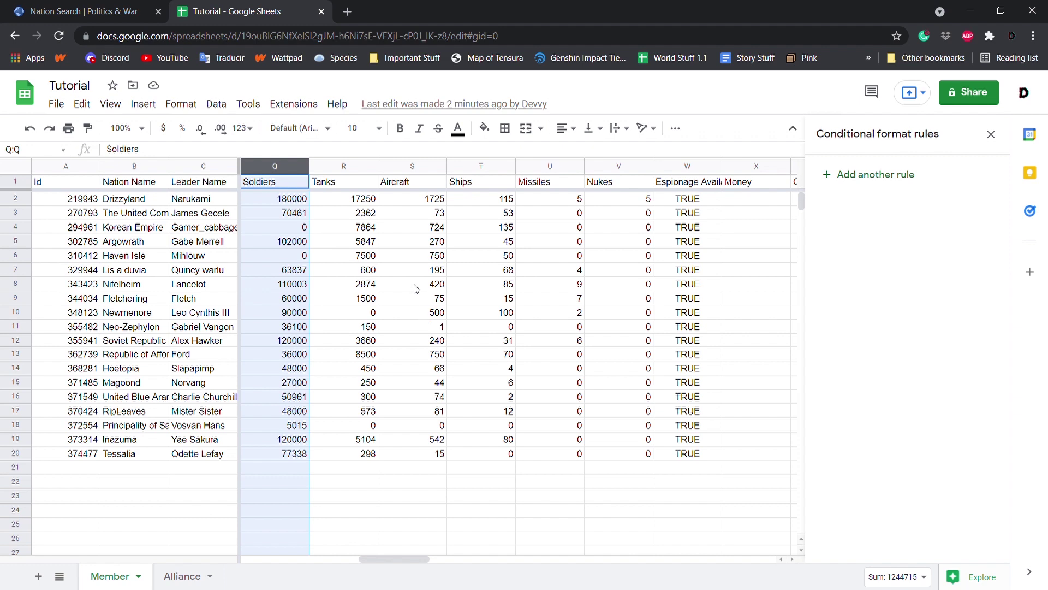
pyautogui.click(361, 216)
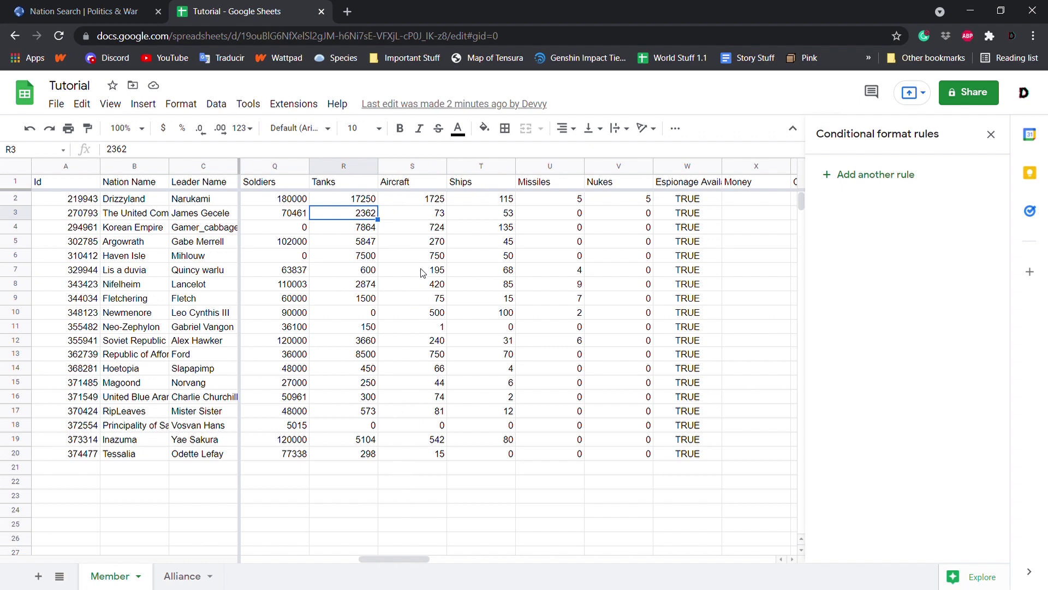
pyautogui.click(406, 172)
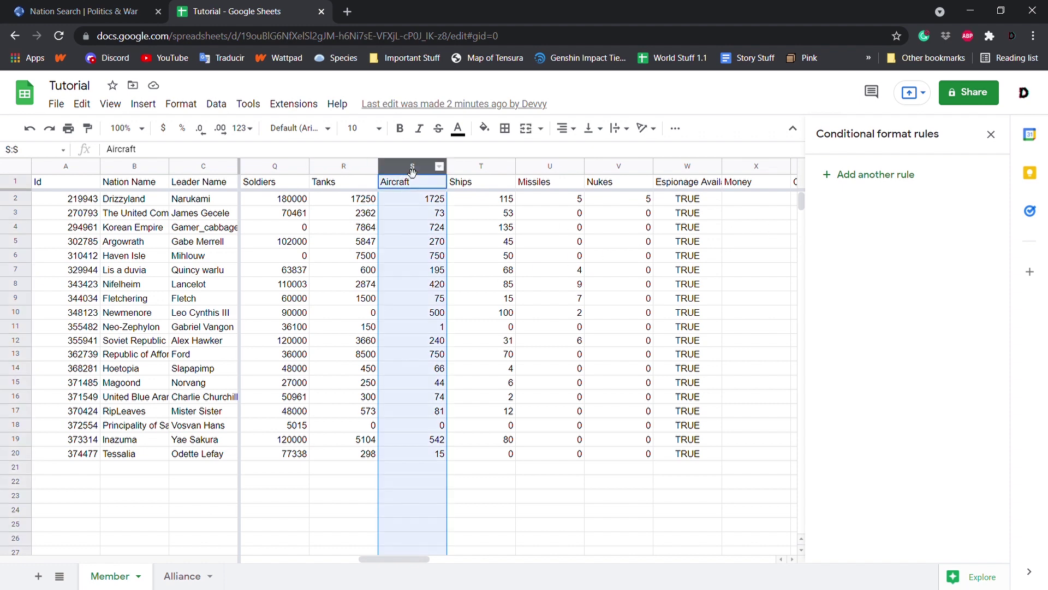
pyautogui.click(875, 176)
pyautogui.click(895, 315)
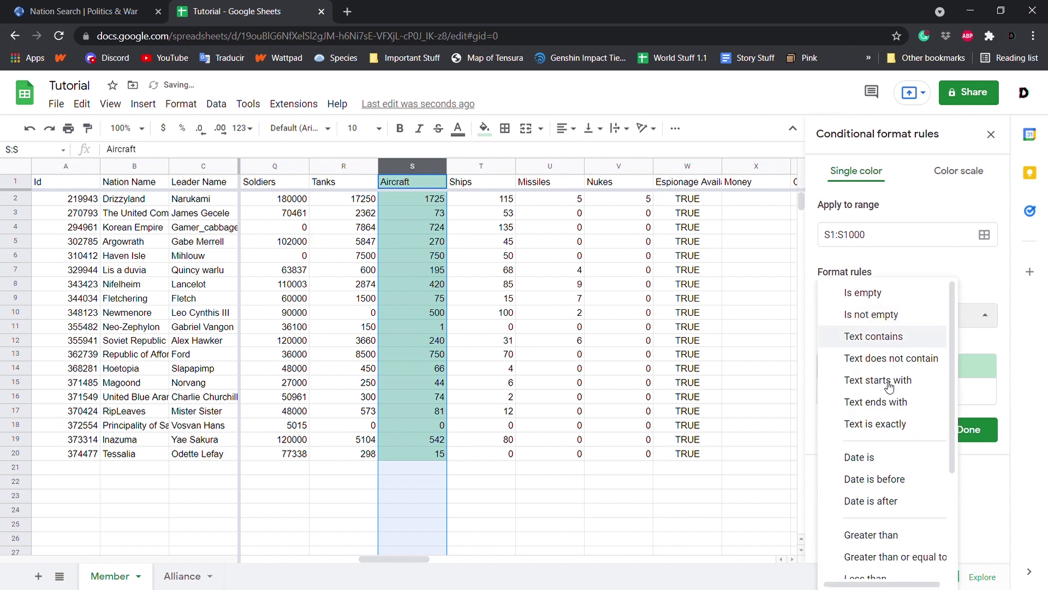
pyautogui.scroll(-5, 885, 491)
pyautogui.click(831, 563)
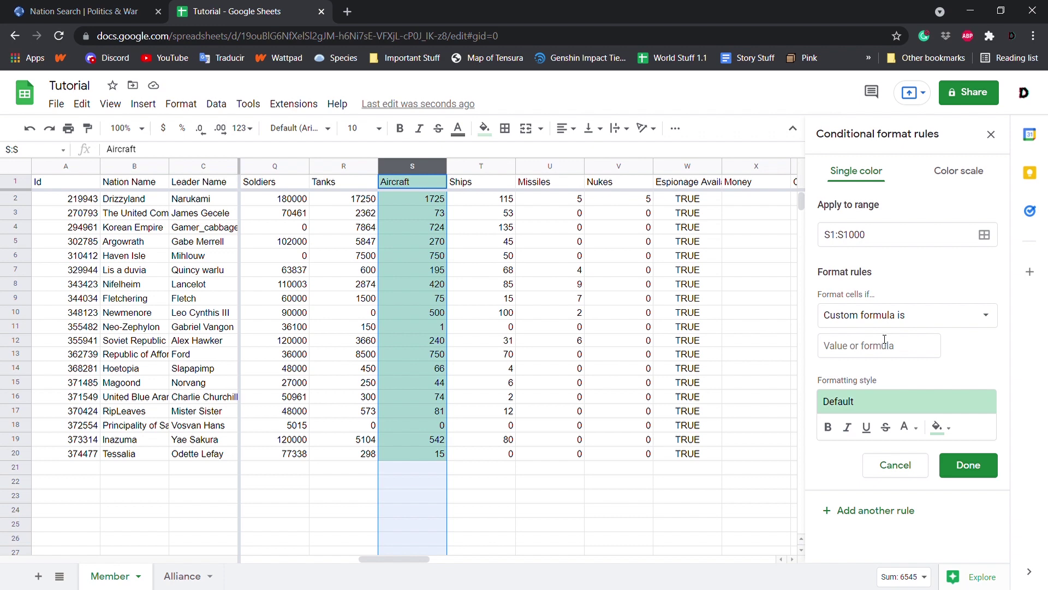
pyautogui.click(937, 174)
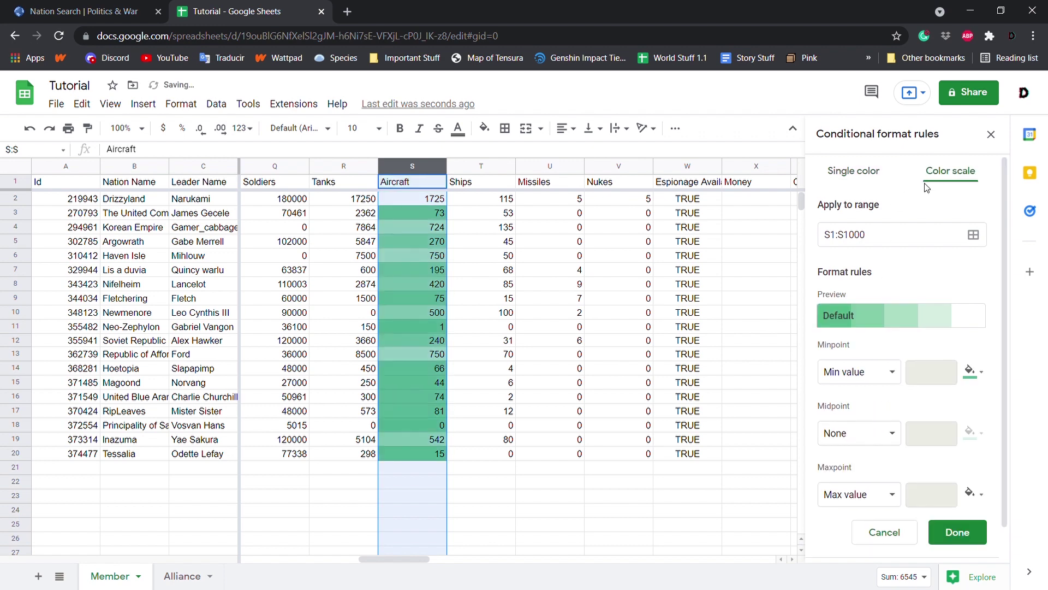
pyautogui.click(908, 313)
pyautogui.click(909, 427)
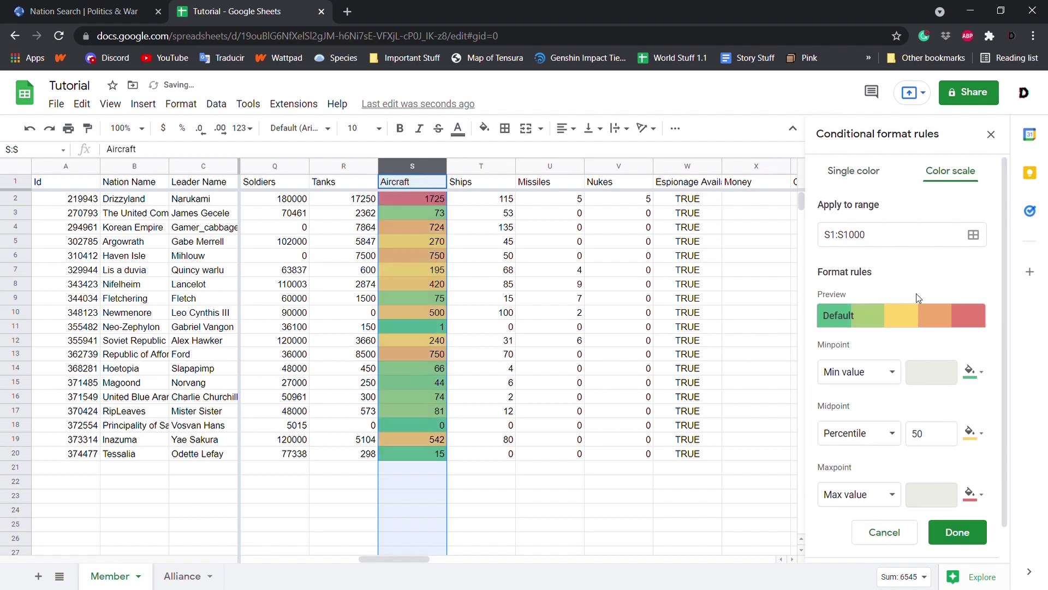
pyautogui.click(982, 376)
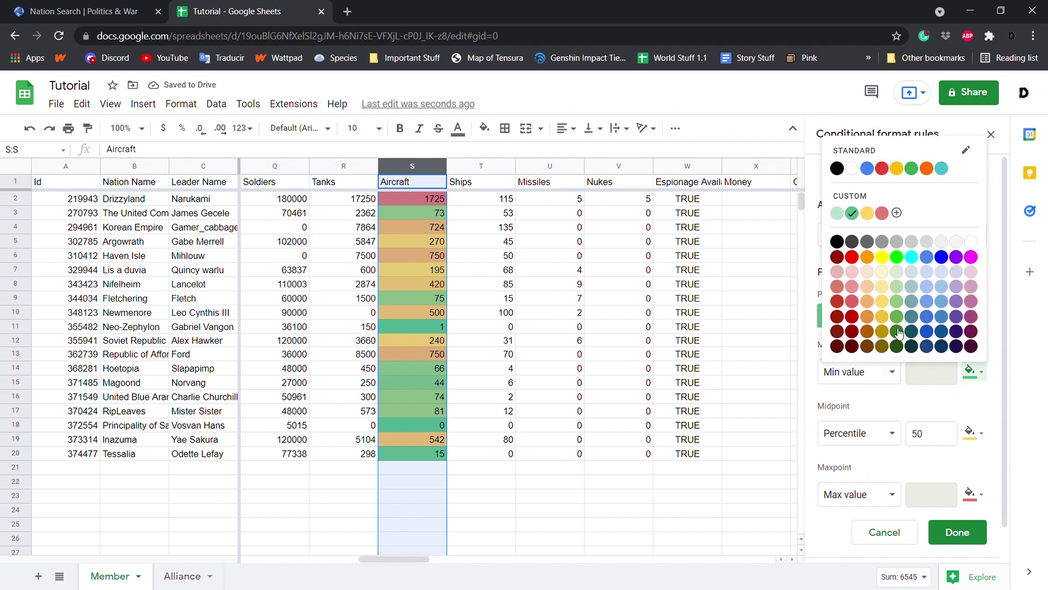
pyautogui.click(882, 213)
pyautogui.click(977, 494)
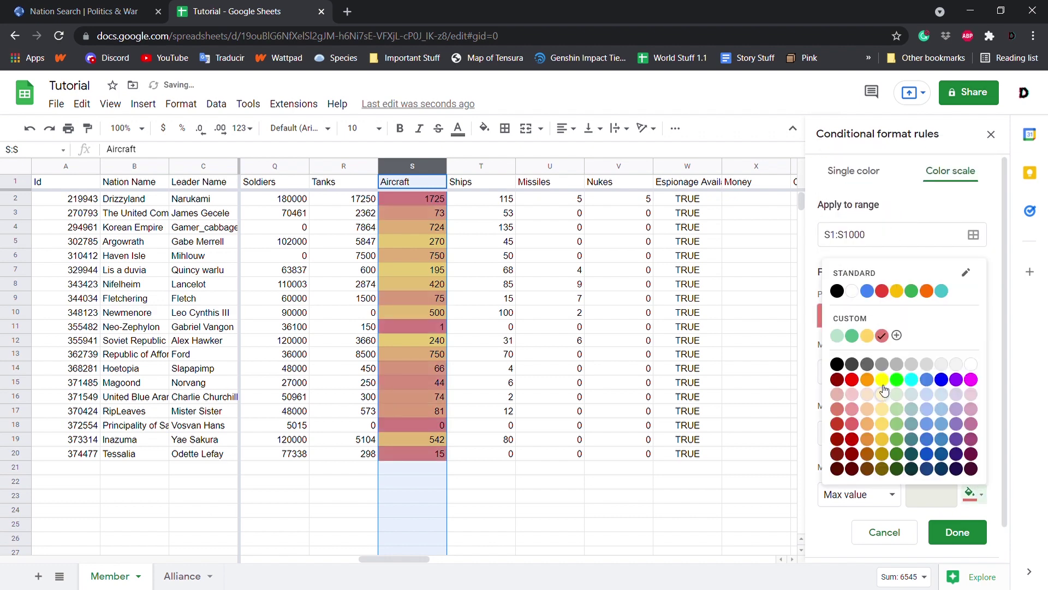
pyautogui.click(852, 335)
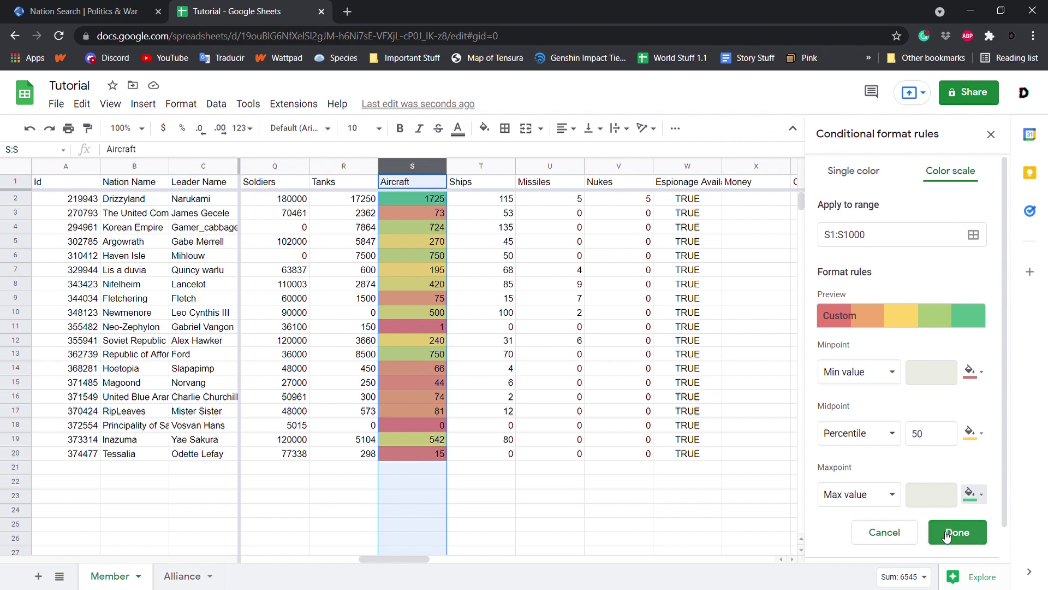
pyautogui.click(885, 532)
pyautogui.click(277, 166)
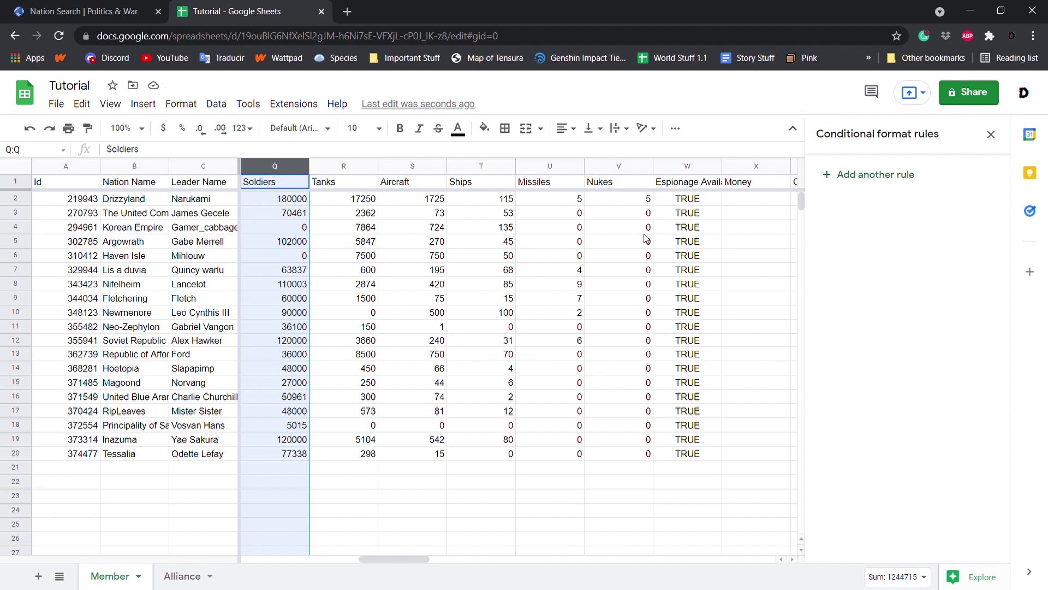
# - Add a green-yellow-red preset colour scale rule to Soldiers range Q1:Q1000
pyautogui.click(896, 176)
pyautogui.click(953, 171)
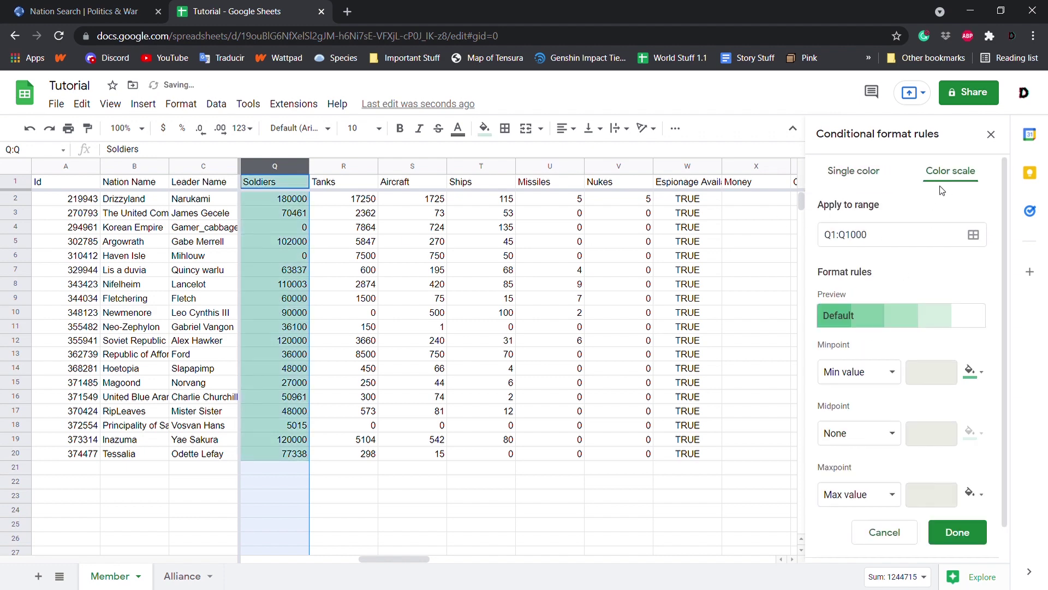
pyautogui.click(901, 314)
pyautogui.click(908, 426)
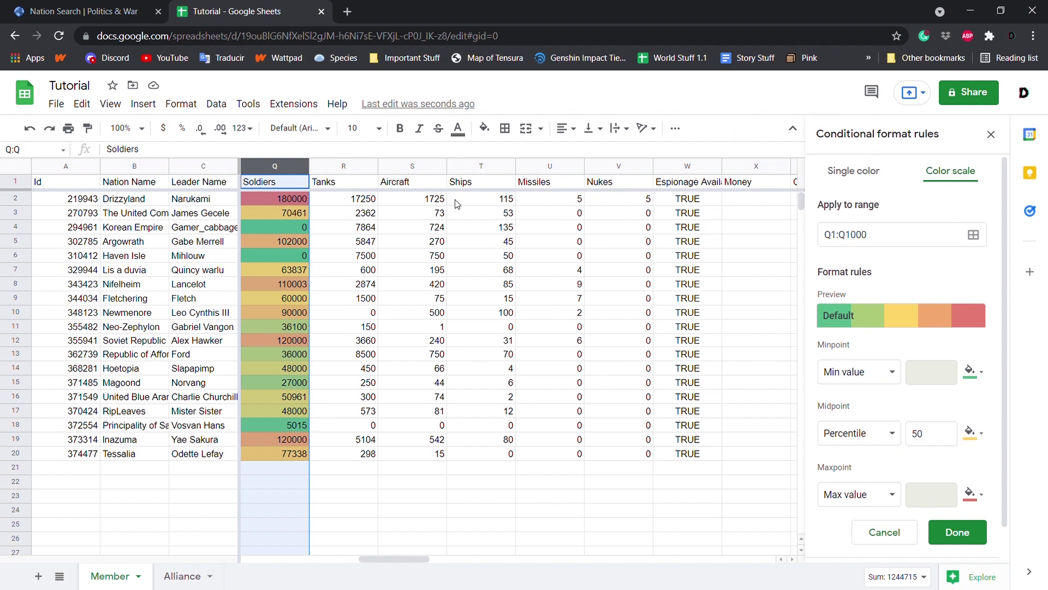
pyautogui.click(981, 539)
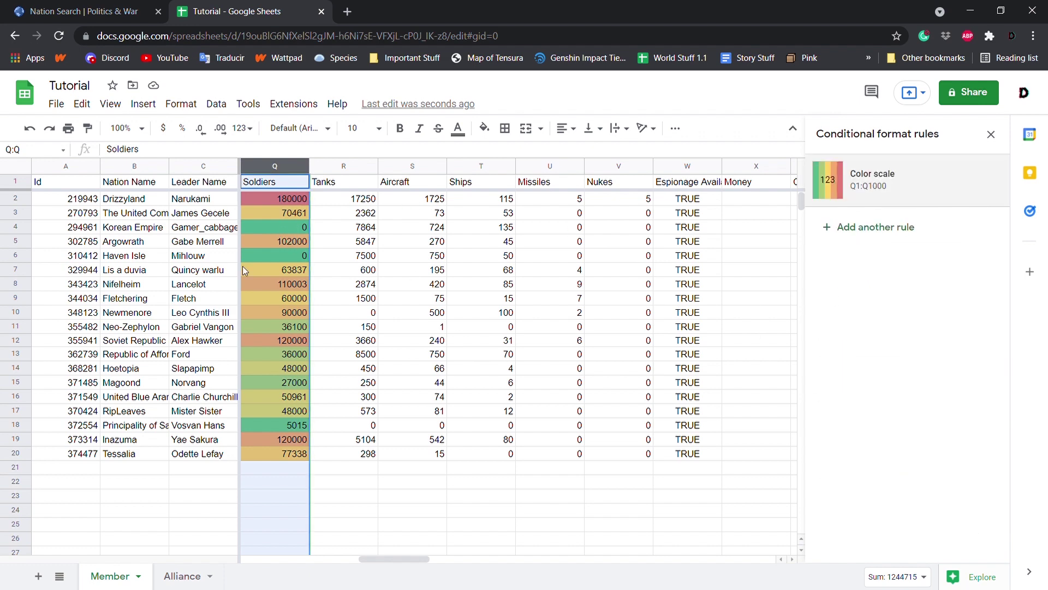
# - Give Aircraft column S a colour scale with a red minpoint and green maxpoint
pyautogui.click(409, 173)
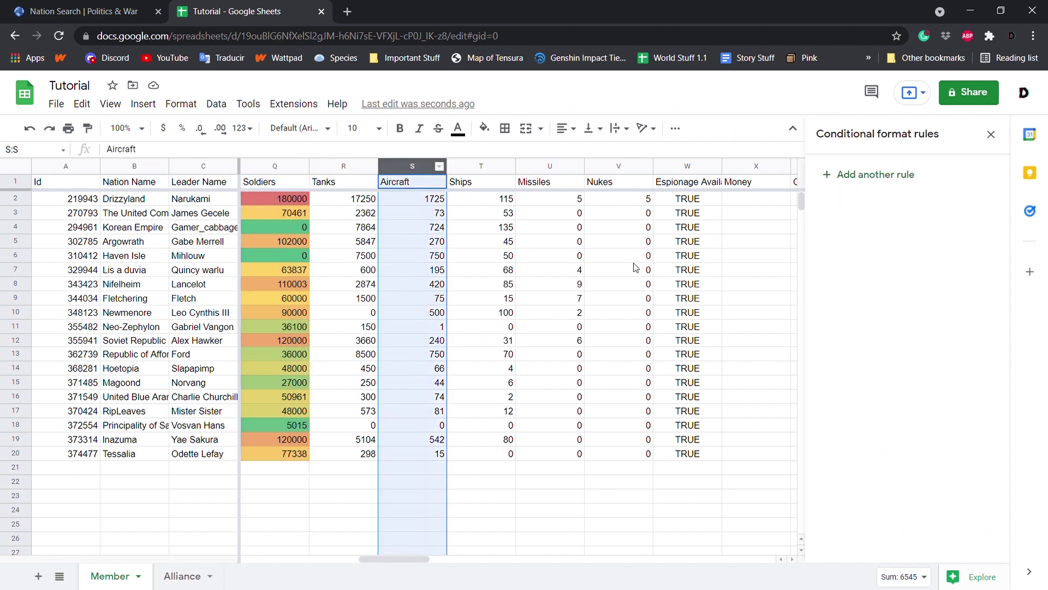
pyautogui.click(855, 181)
pyautogui.click(953, 174)
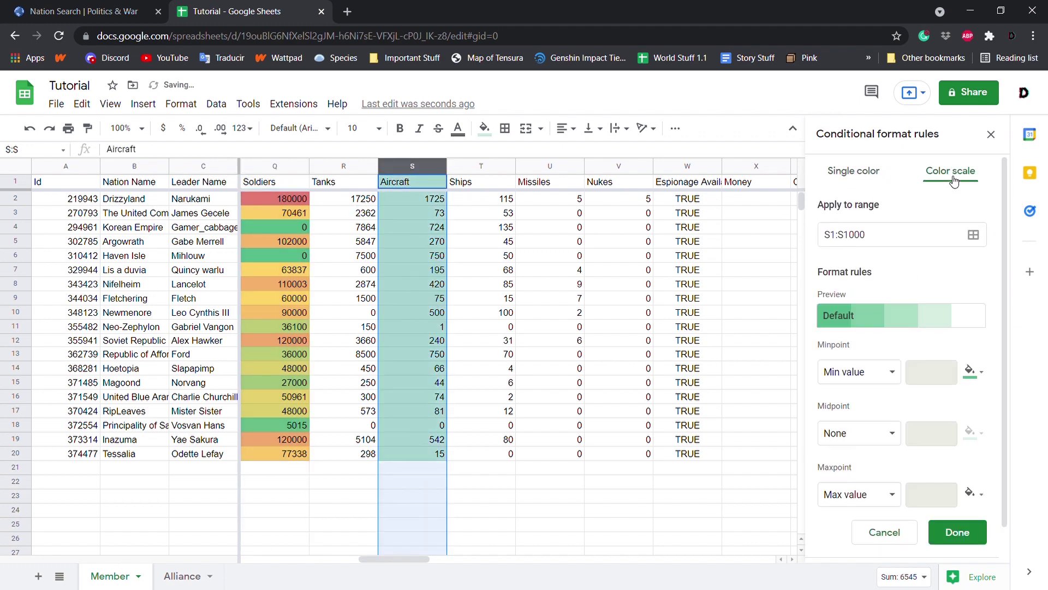
pyautogui.click(904, 328)
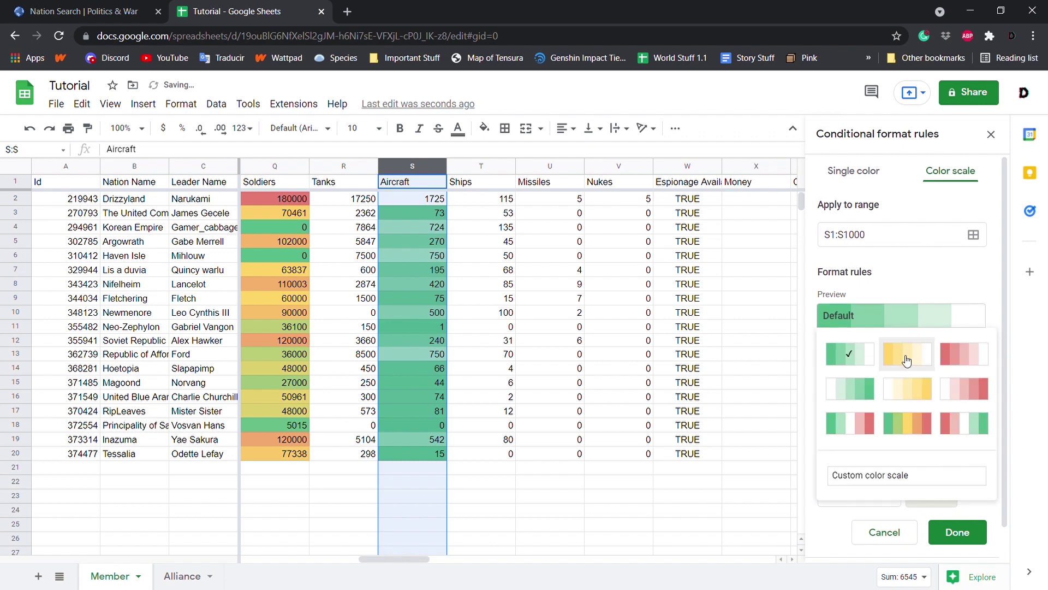
pyautogui.click(909, 425)
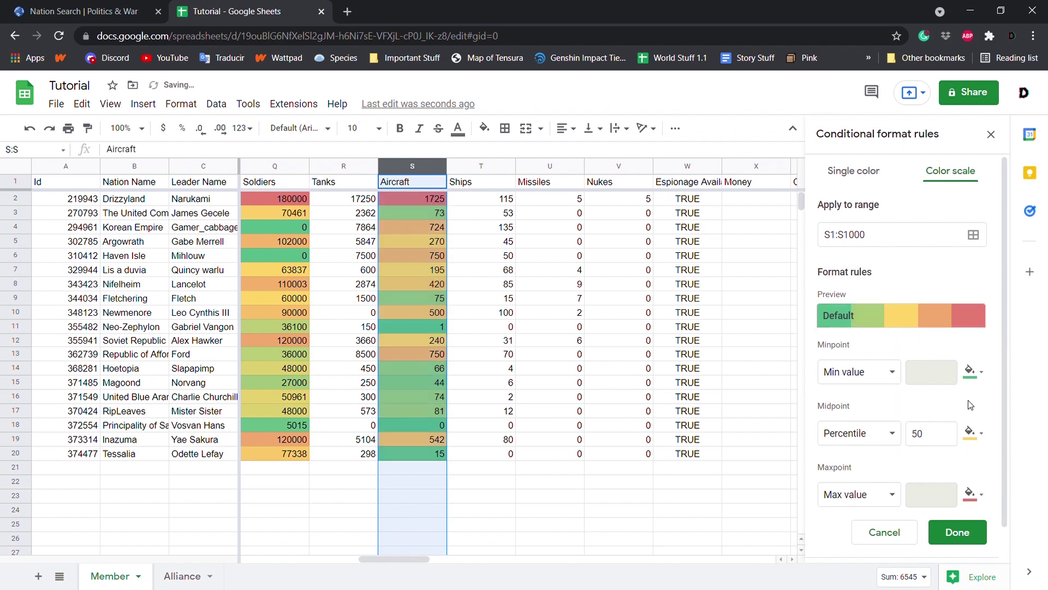
pyautogui.click(978, 501)
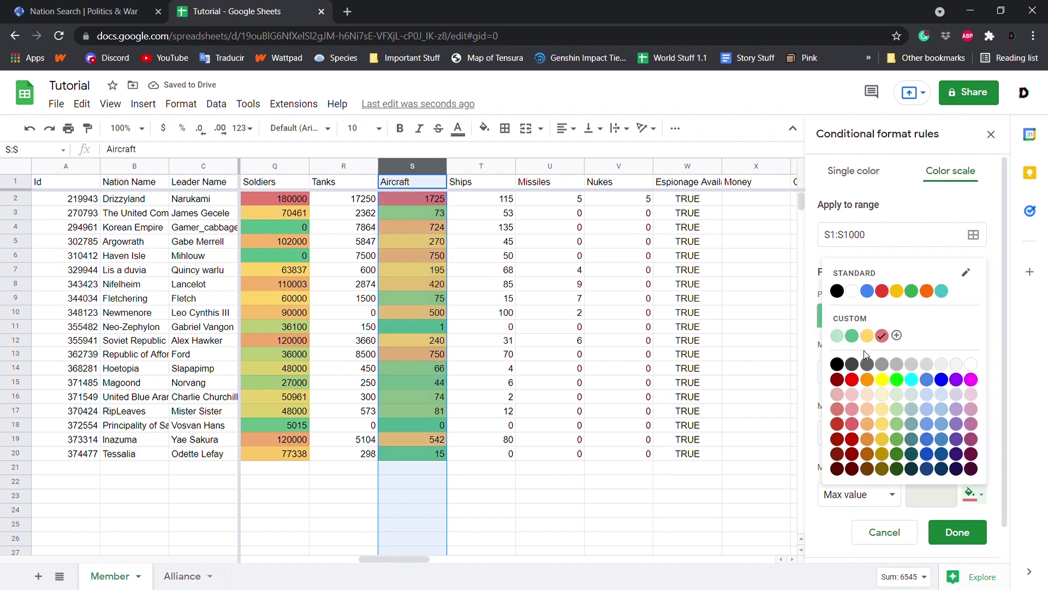
pyautogui.click(852, 335)
pyautogui.click(981, 367)
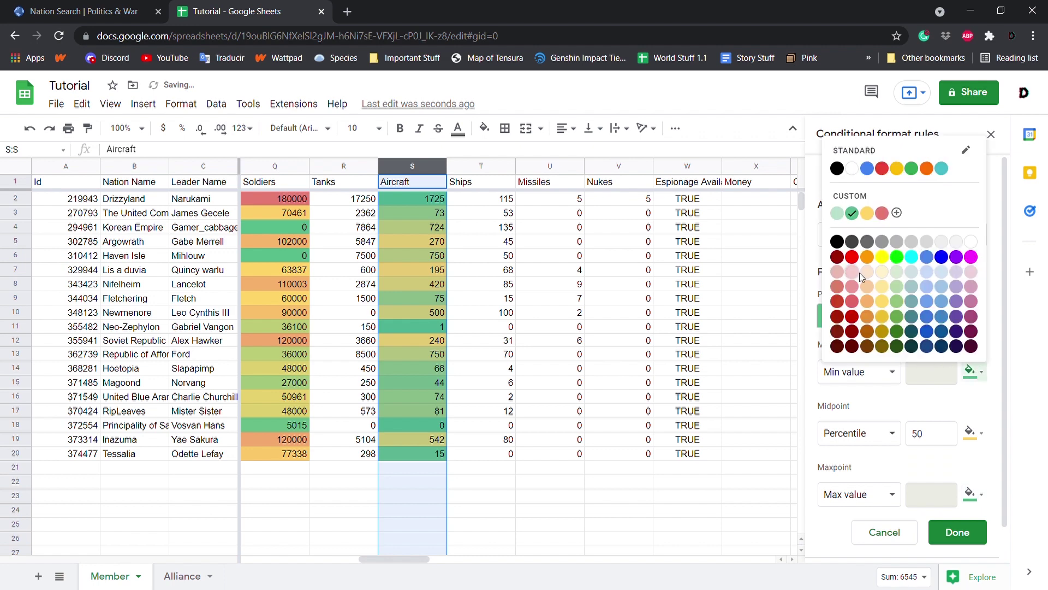
pyautogui.click(882, 214)
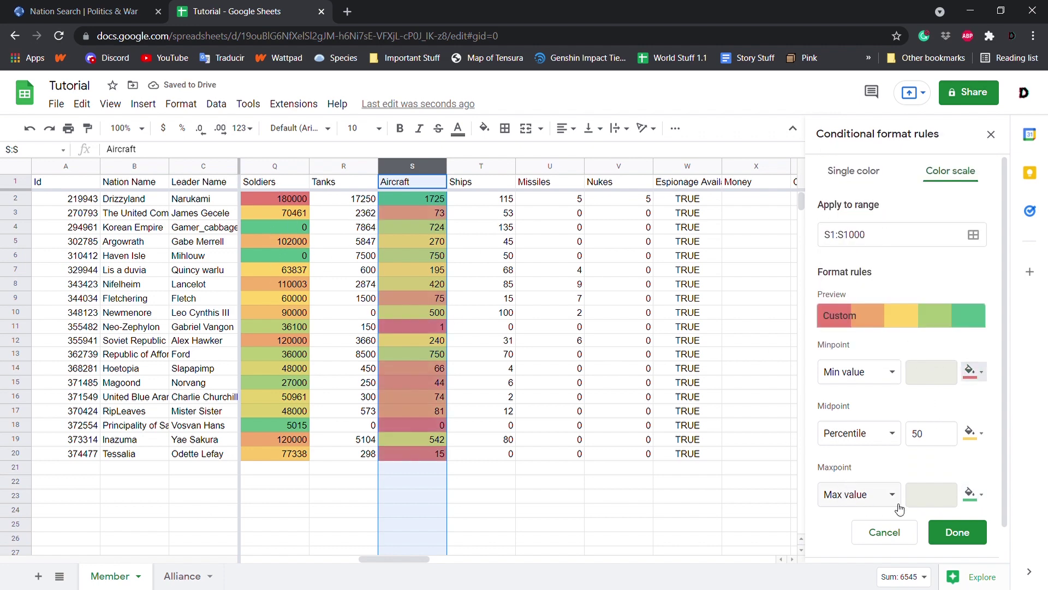
pyautogui.click(956, 532)
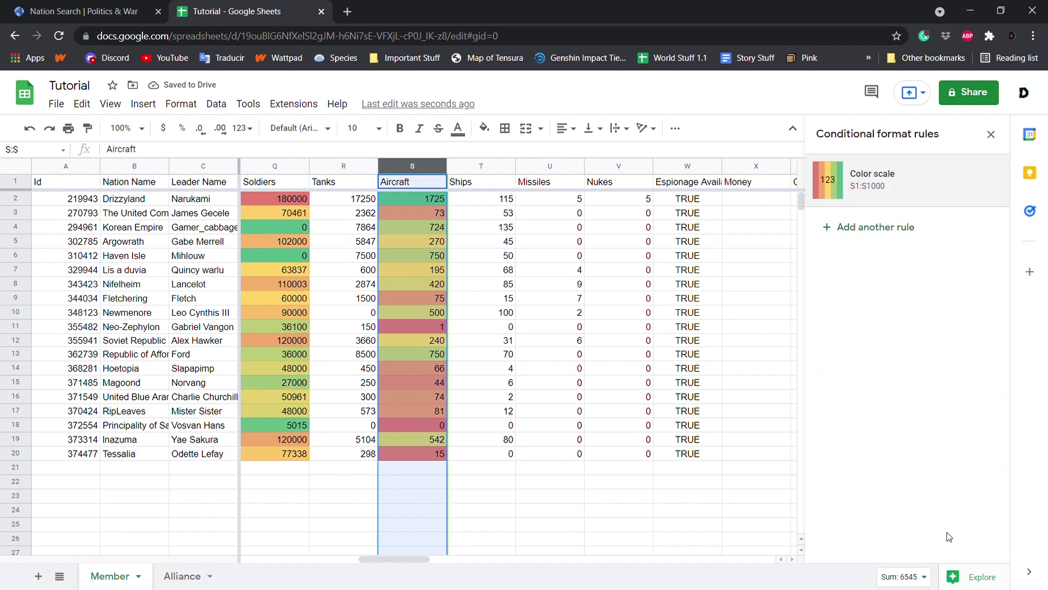
pyautogui.click(279, 299)
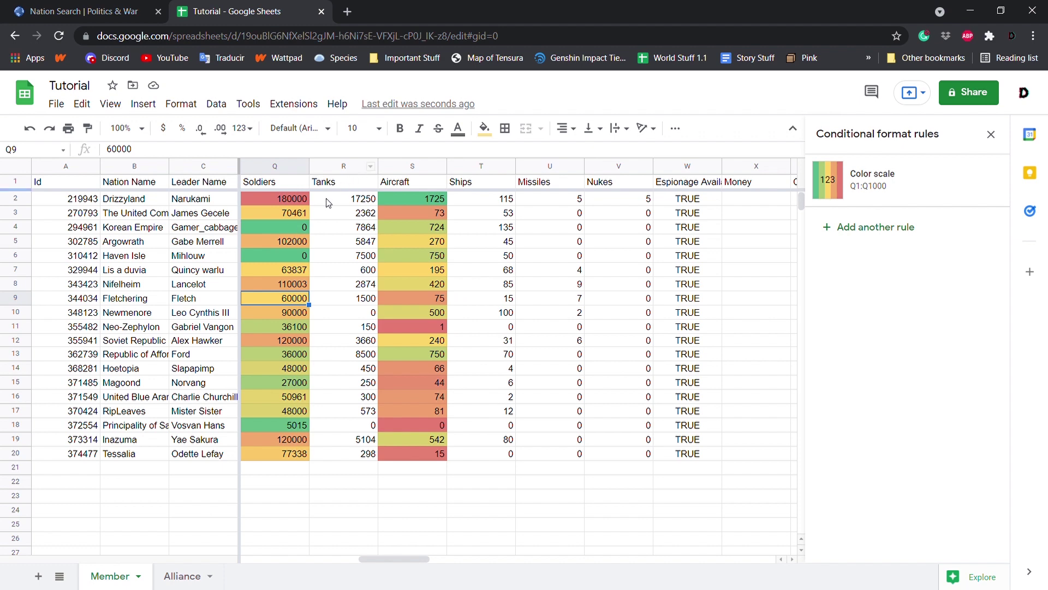
pyautogui.click(288, 232)
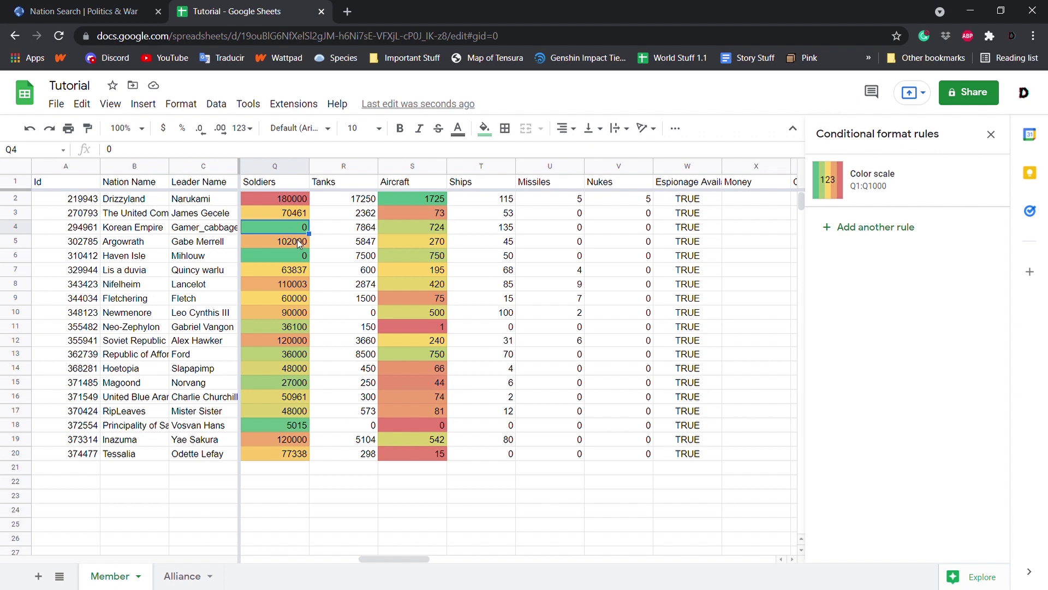
pyautogui.click(290, 201)
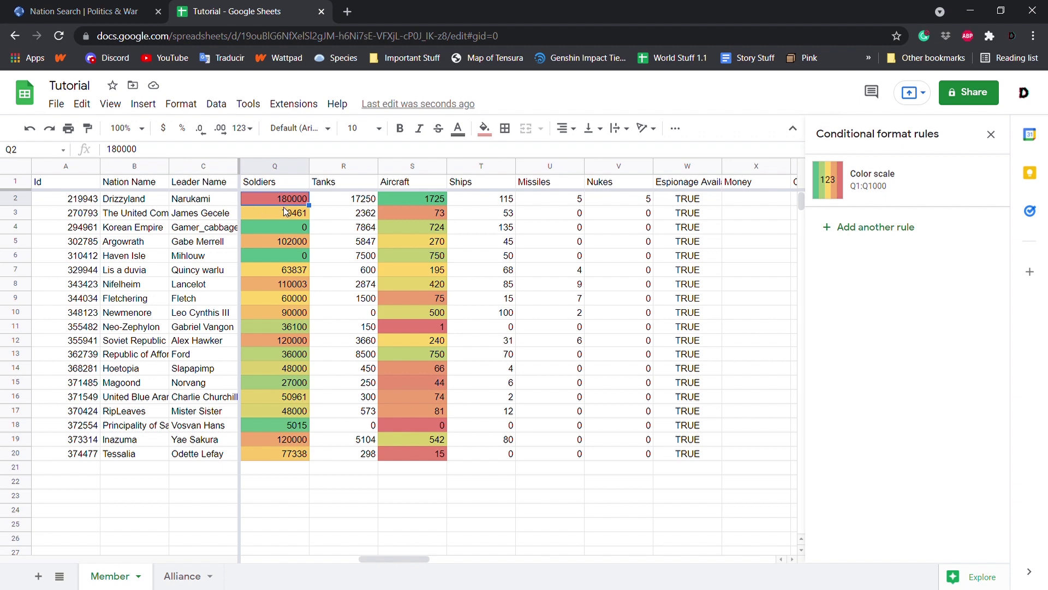
pyautogui.click(292, 230)
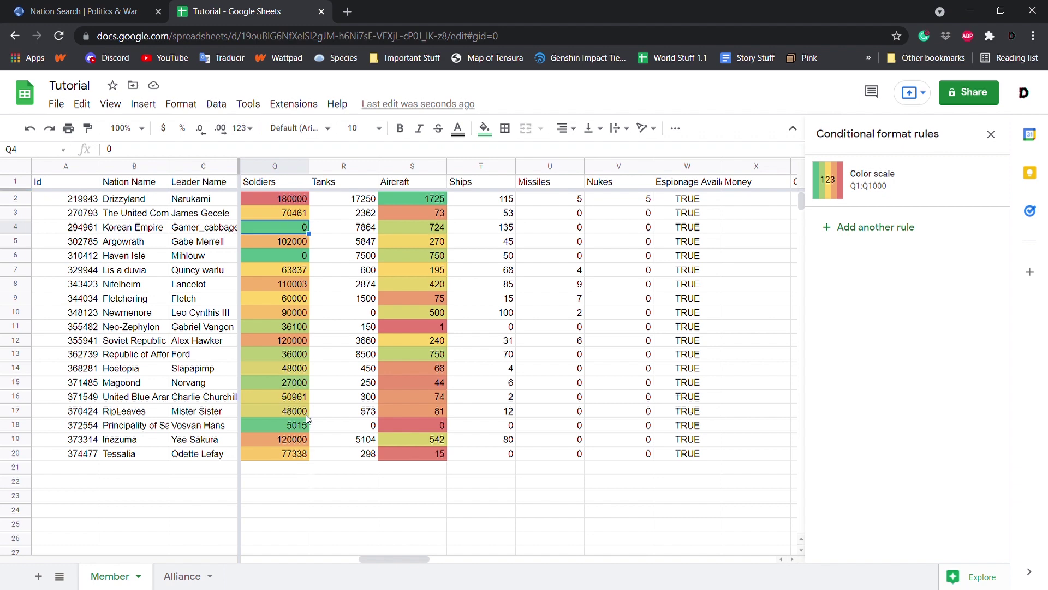
pyautogui.click(424, 183)
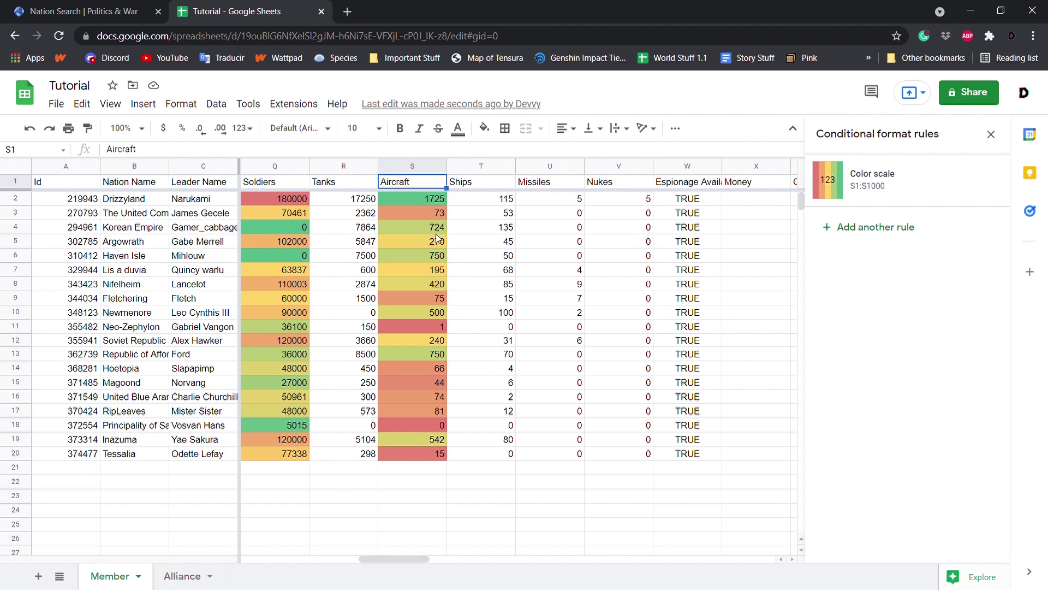
pyautogui.click(420, 166)
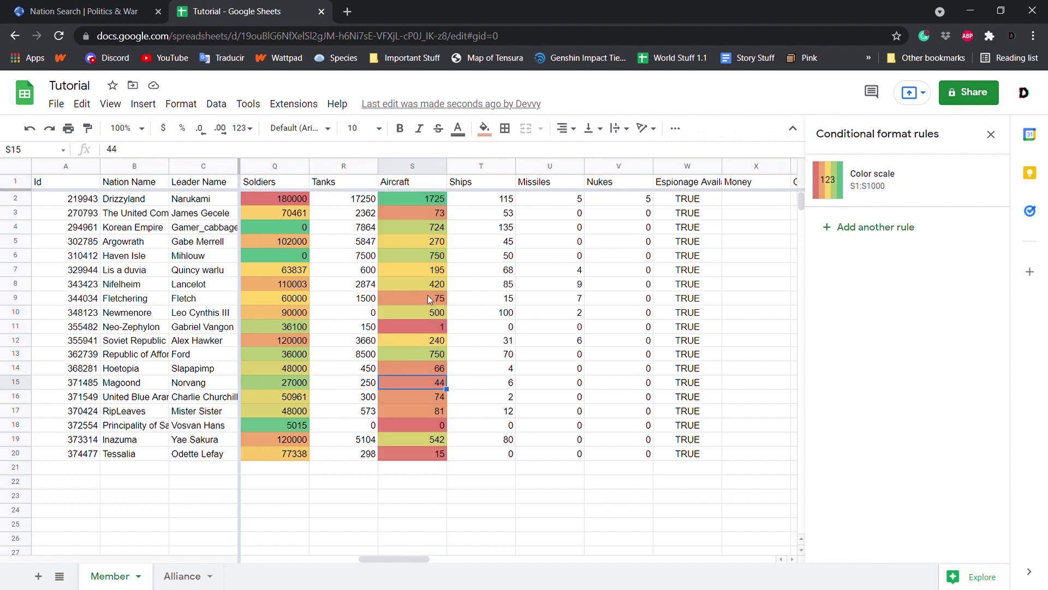
pyautogui.click(425, 199)
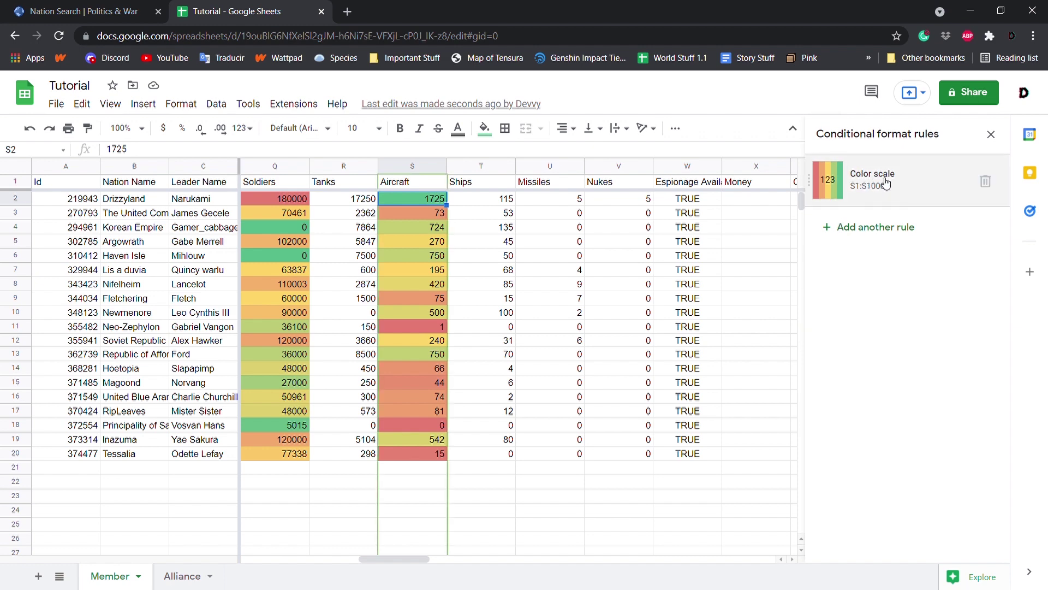
# - Change the Aircraft scale's maxpoint from 1725 to the fixed number 750
pyautogui.click(886, 184)
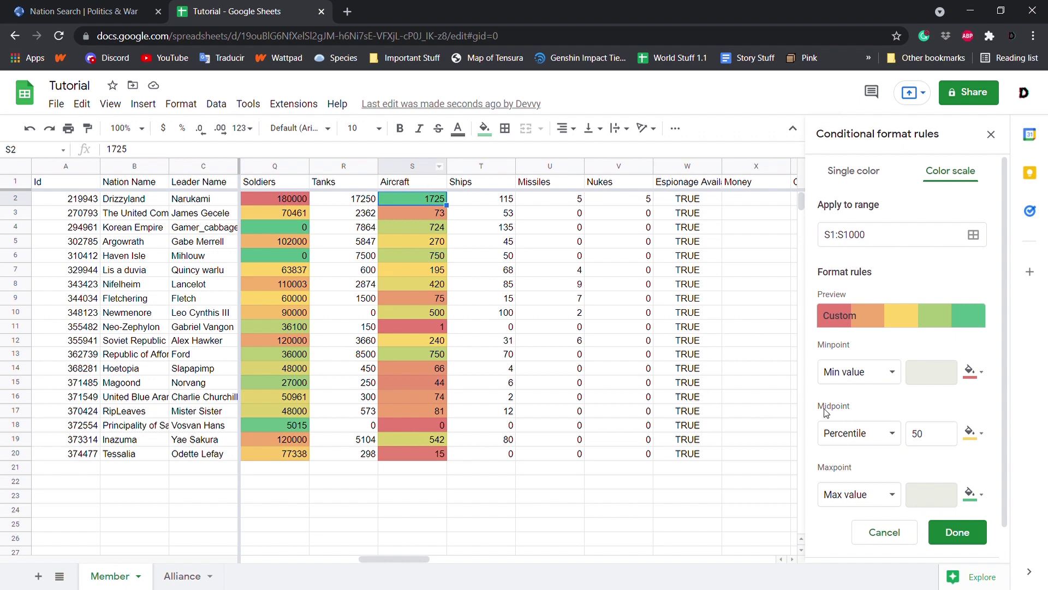
pyautogui.click(878, 494)
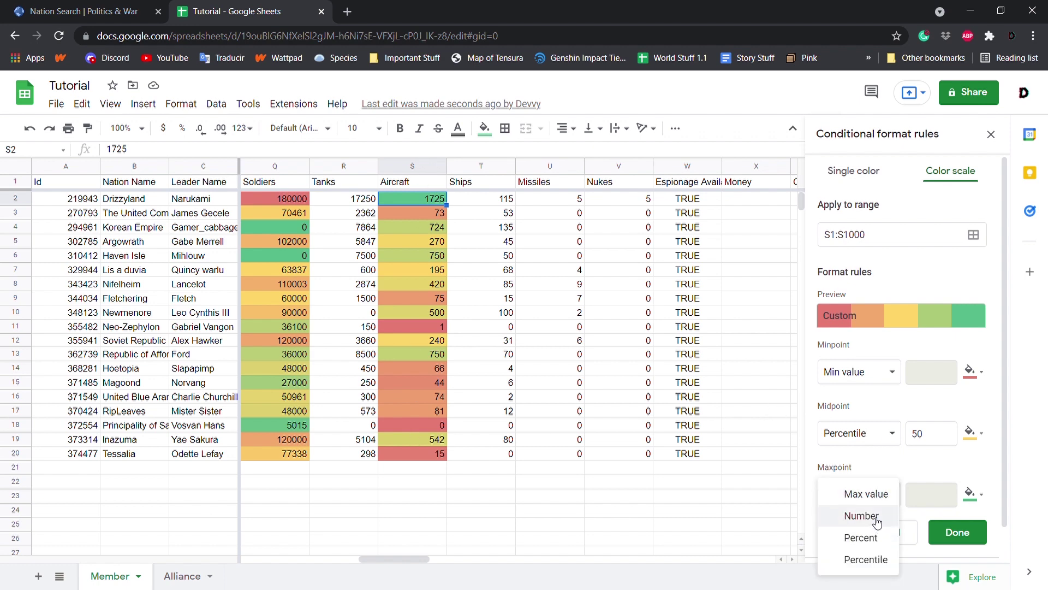
pyautogui.click(876, 518)
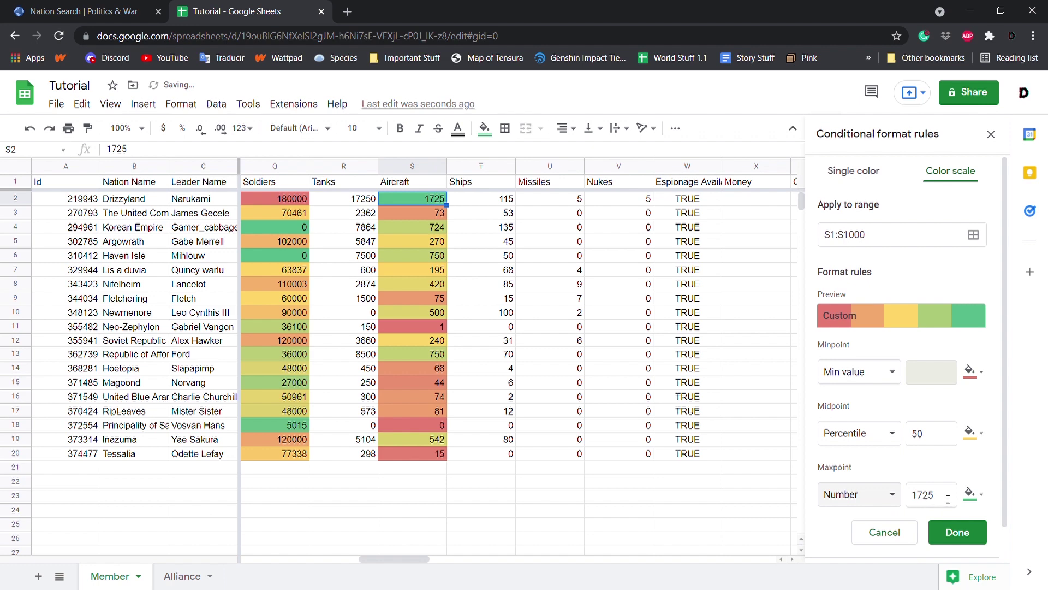
pyautogui.moveTo(934, 495); pyautogui.dragTo(912, 499)
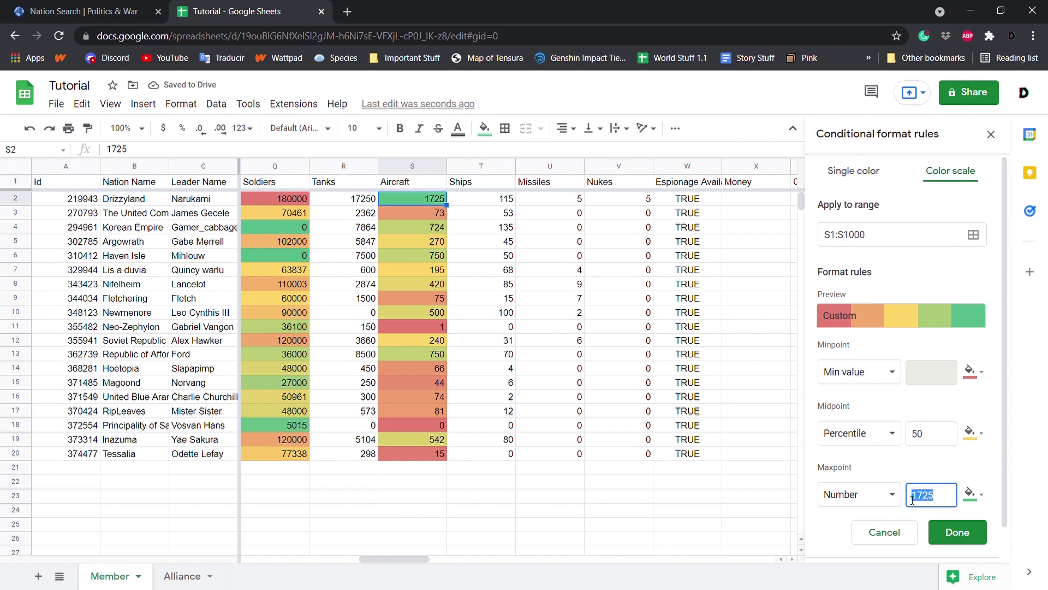
pyautogui.write('750')
pyautogui.click(963, 531)
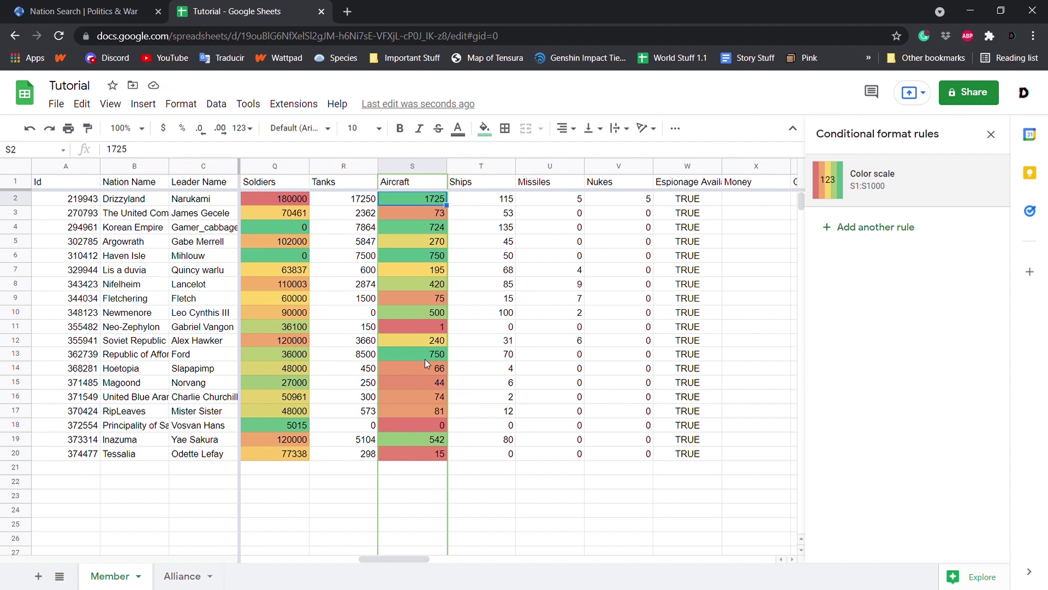
# - Change the Soldiers column Q colour scale minpoint to Number 0 and save the rule
pyautogui.click(474, 359)
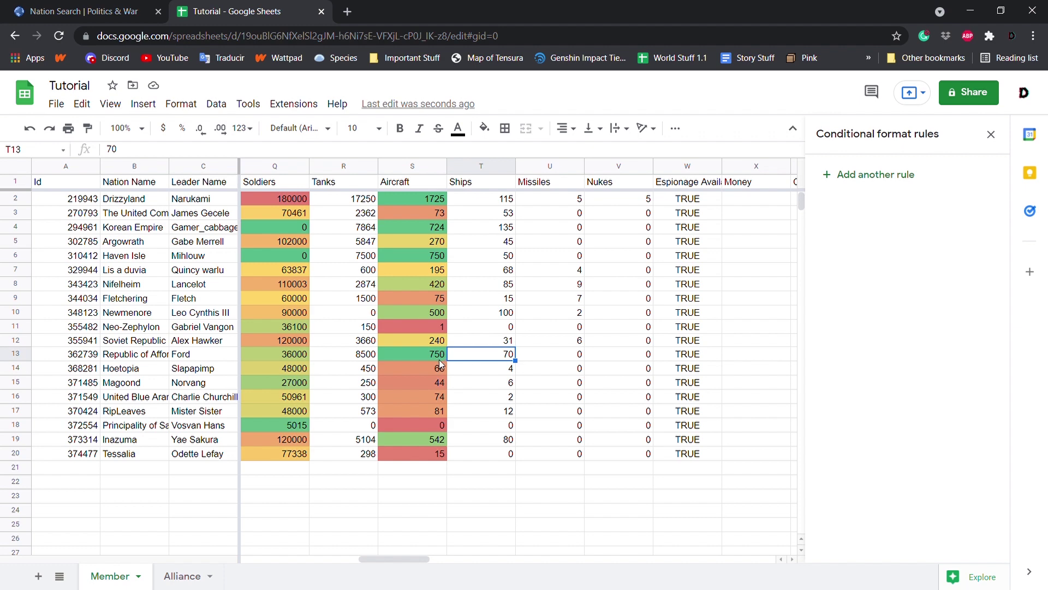
pyautogui.click(290, 183)
pyautogui.click(277, 168)
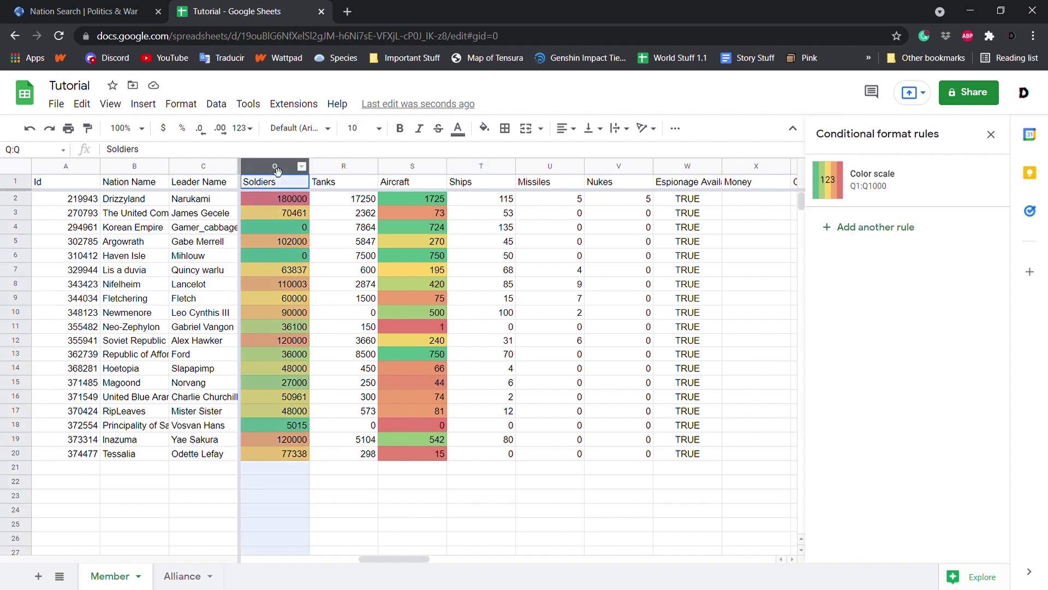
pyautogui.click(923, 194)
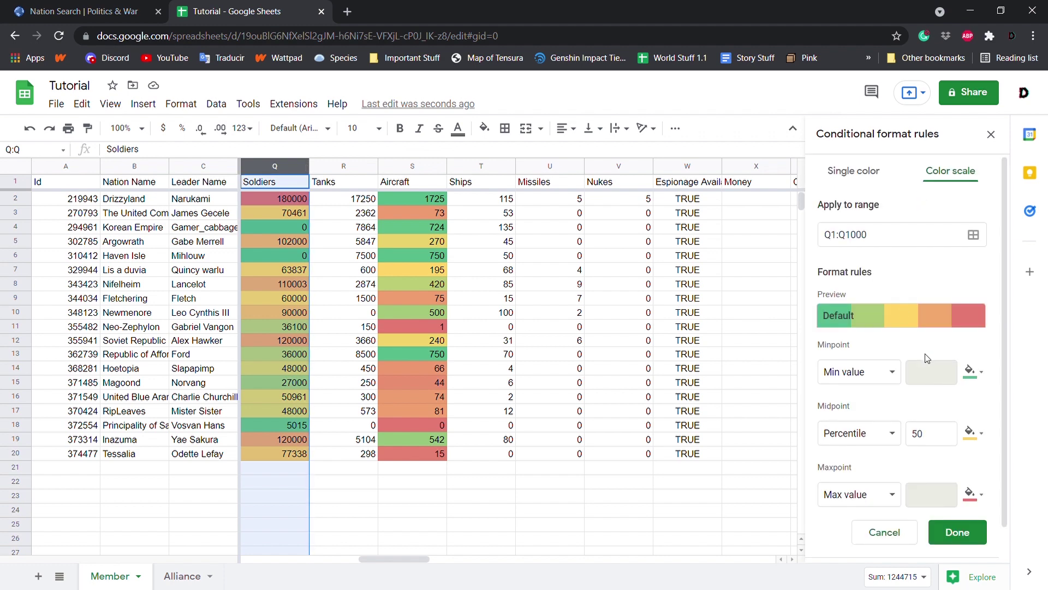
pyautogui.click(889, 380)
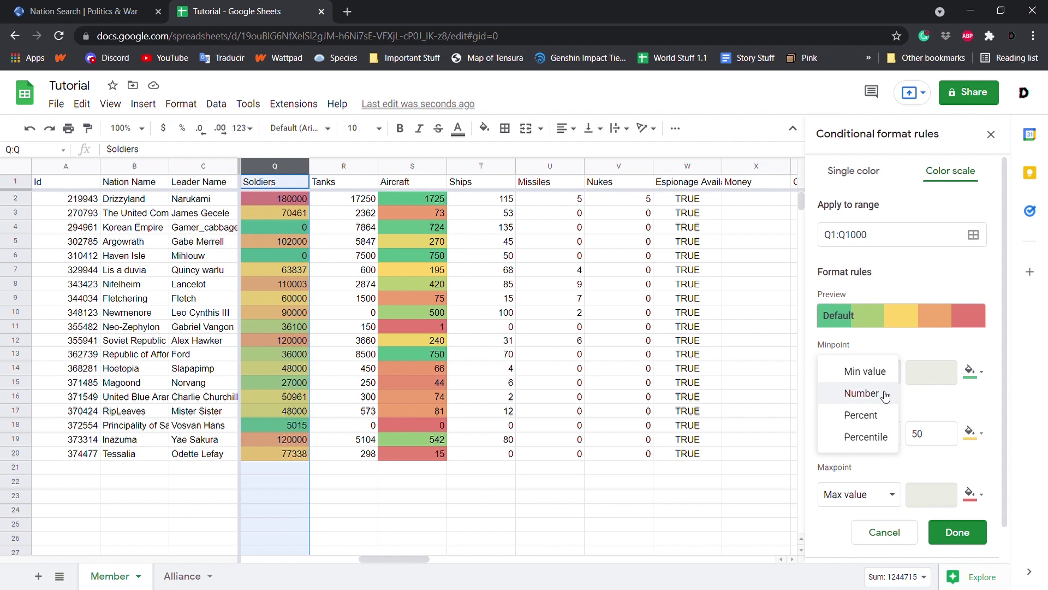
pyautogui.click(864, 393)
pyautogui.click(929, 377)
pyautogui.write('0')
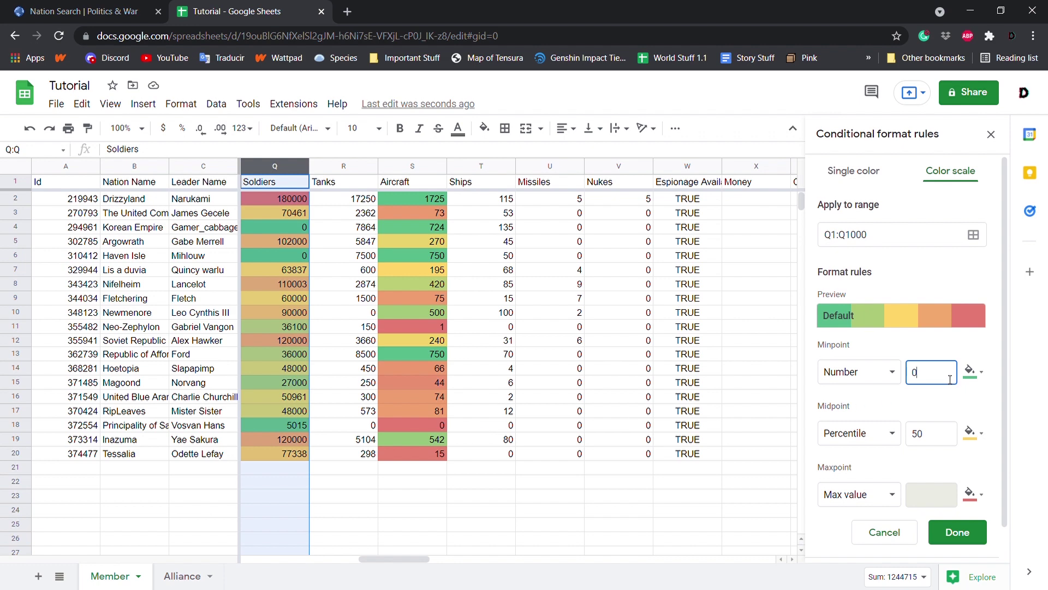
pyautogui.doubleClick(912, 377)
pyautogui.click(953, 402)
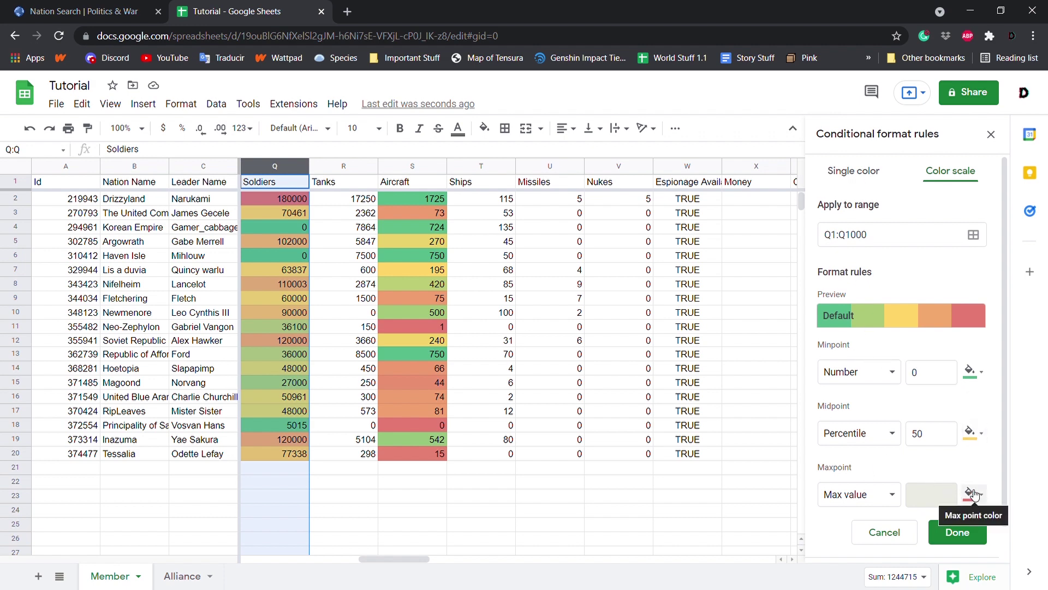
pyautogui.click(957, 532)
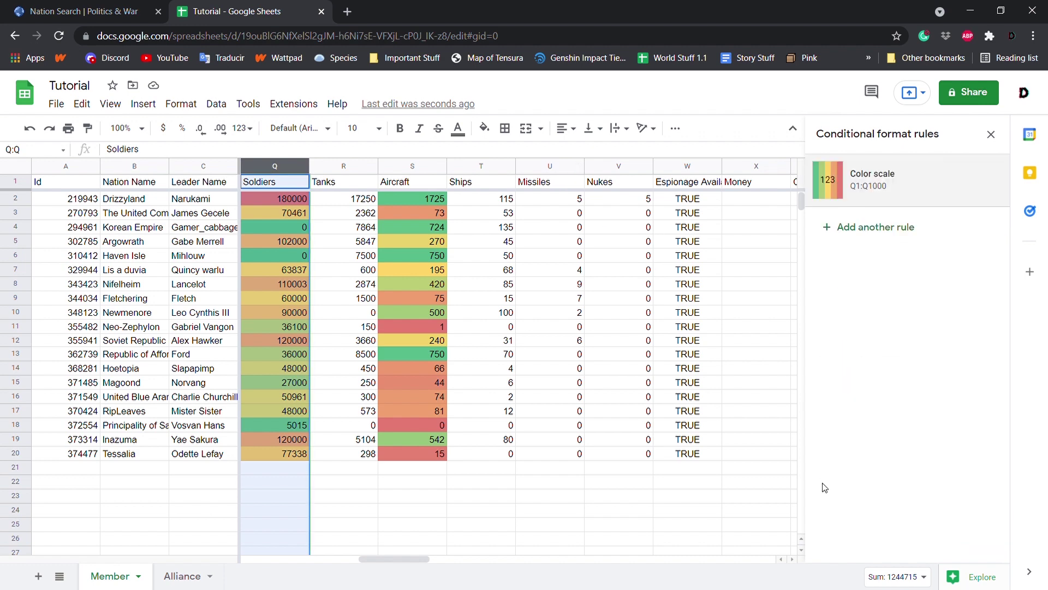
# - Reopen the Soldiers colour scale rule from Format > Conditional formatting for editing
pyautogui.click(574, 396)
pyautogui.click(278, 167)
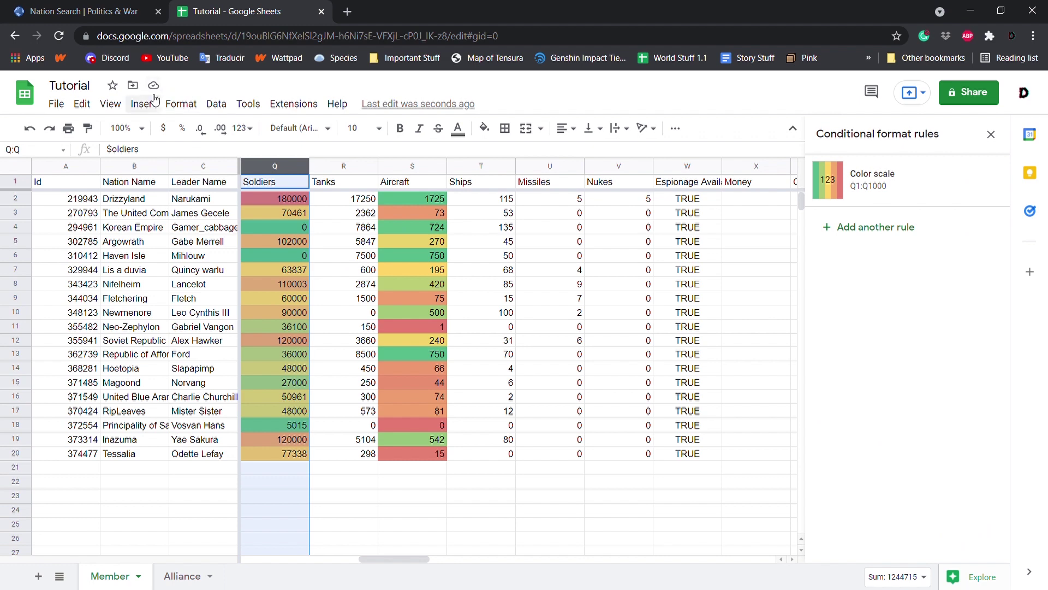
pyautogui.click(194, 107)
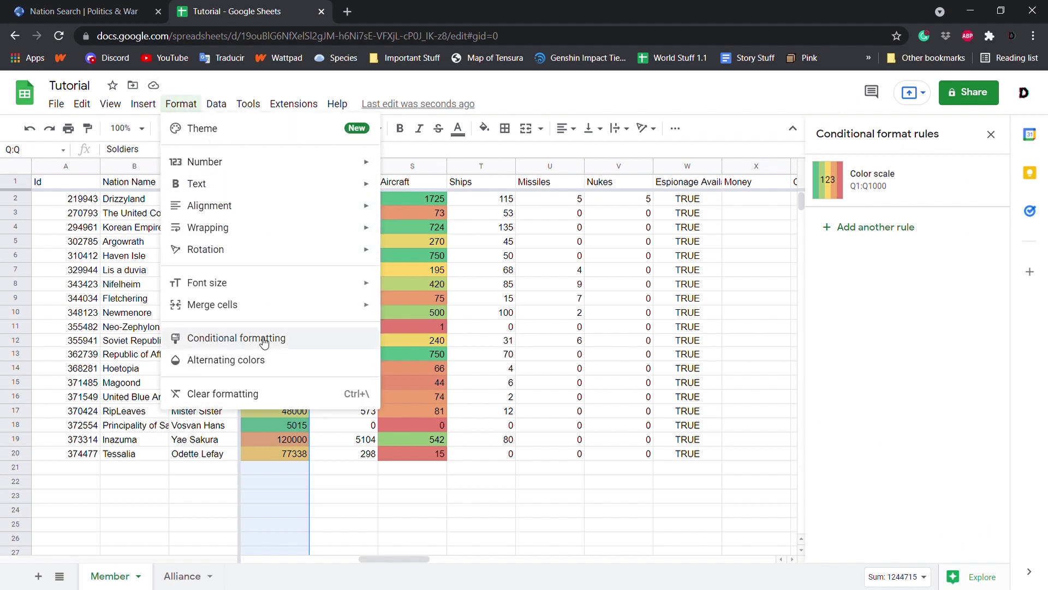
pyautogui.click(502, 341)
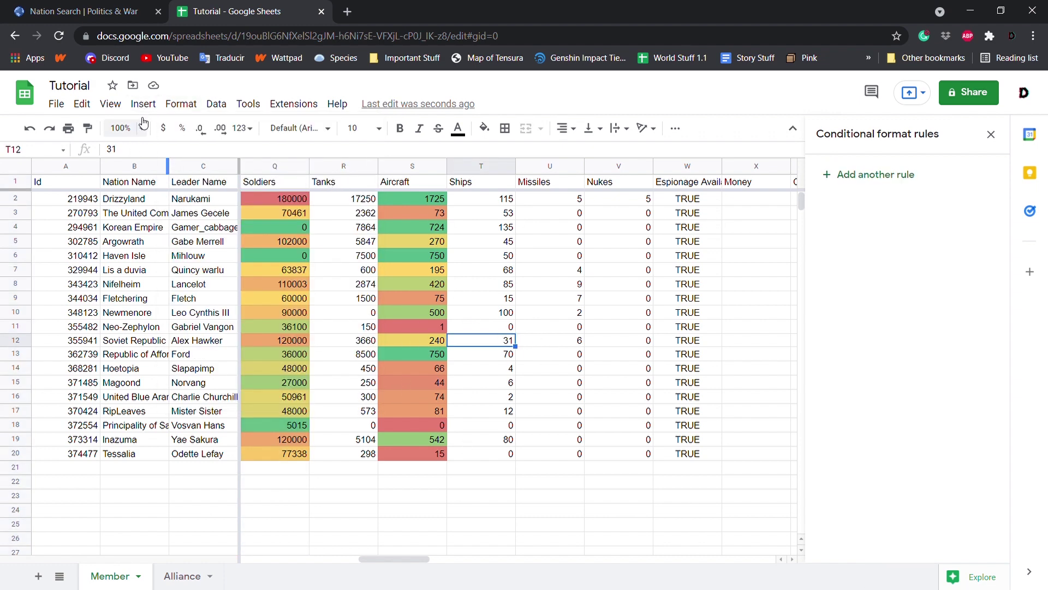
pyautogui.click(287, 166)
pyautogui.click(181, 104)
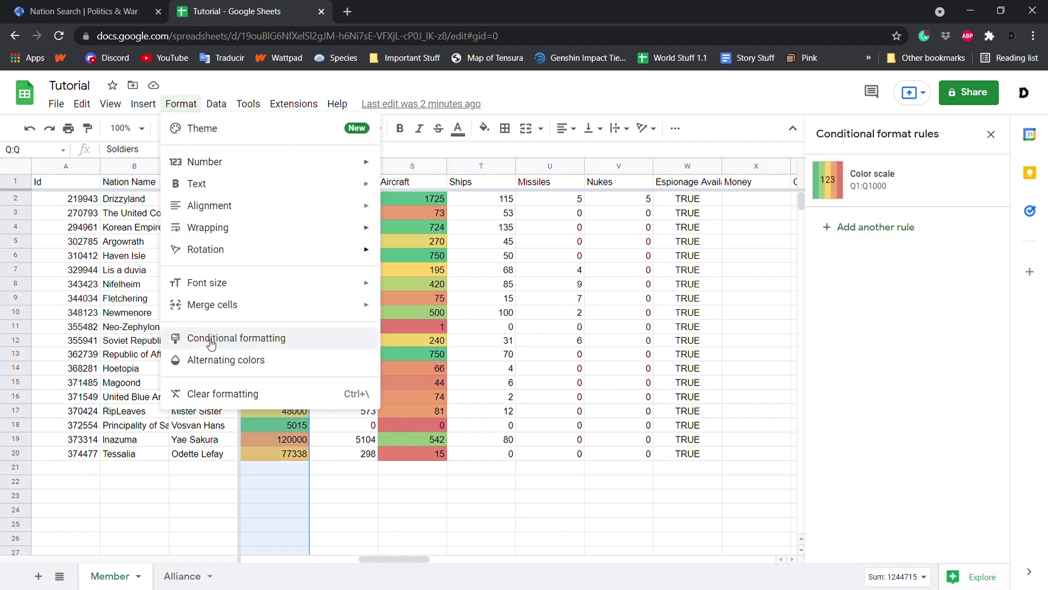
pyautogui.click(208, 338)
pyautogui.click(880, 230)
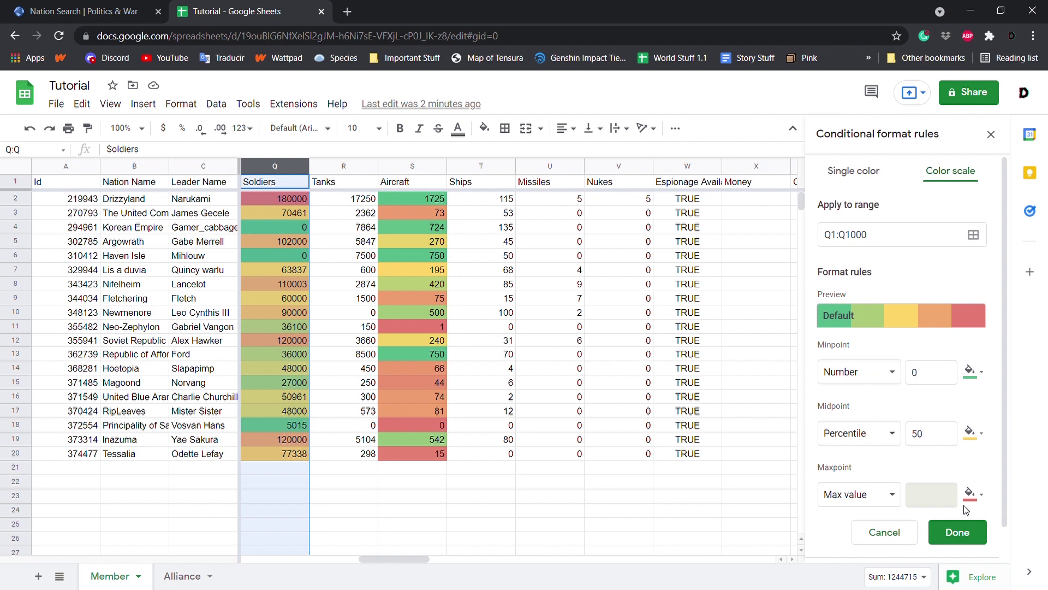
# - Set the minpoint colour to custom red and the maxpoint colour to custom green
pyautogui.click(978, 373)
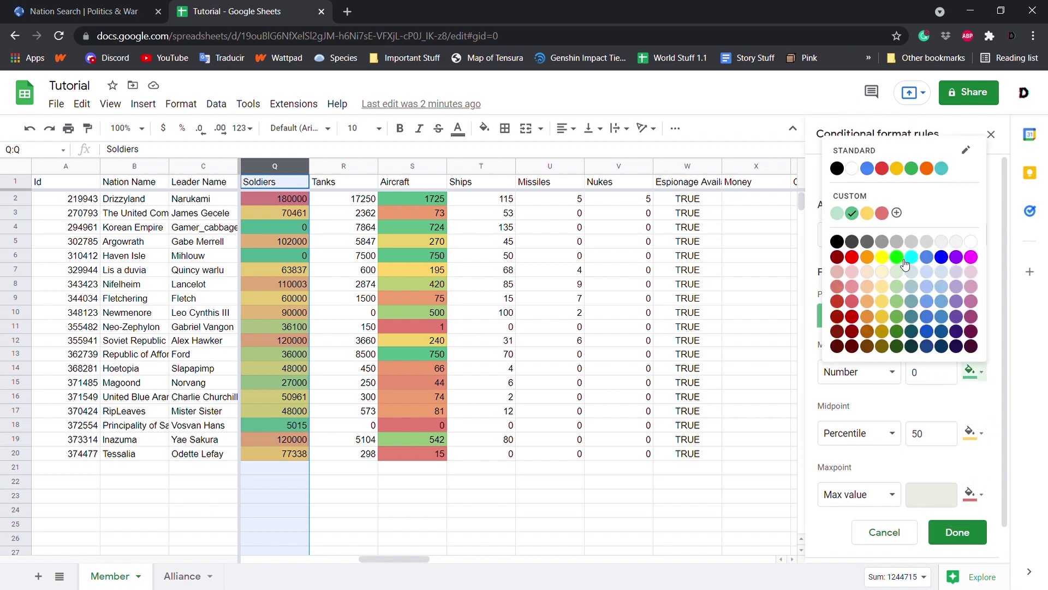
pyautogui.click(883, 214)
pyautogui.click(975, 494)
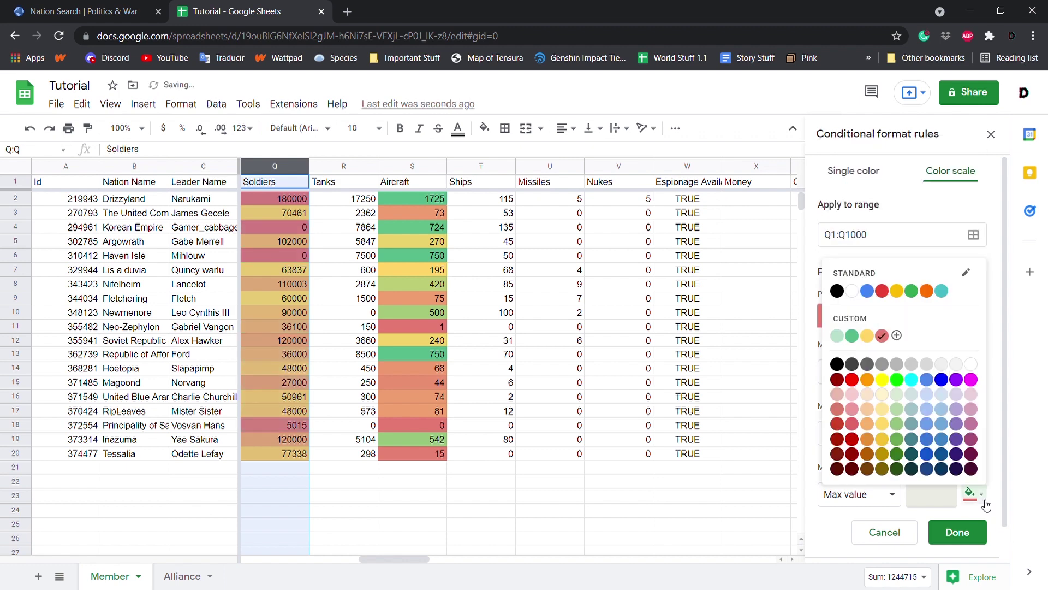
pyautogui.click(851, 335)
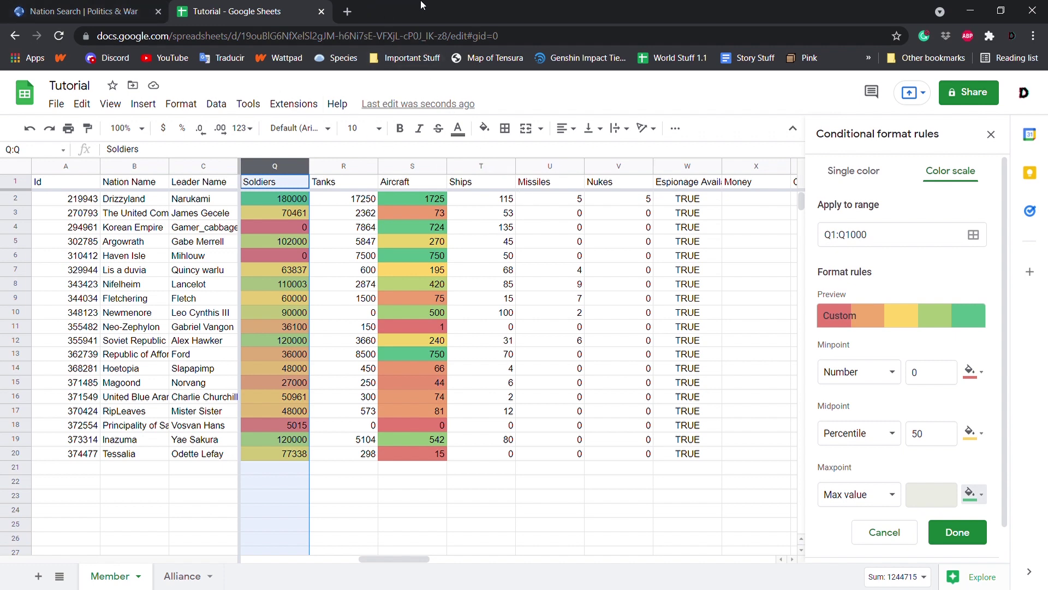
# - Search all Politics & War nations for 'bor'
pyautogui.click(87, 11)
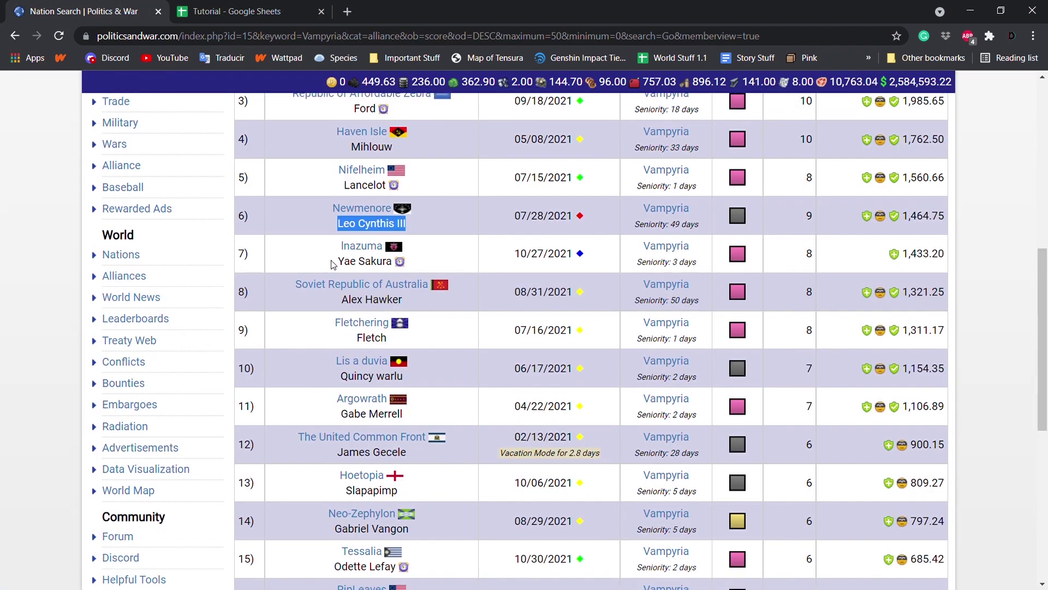
pyautogui.scroll(10, 220, 309)
pyautogui.scroll(-7, 220, 309)
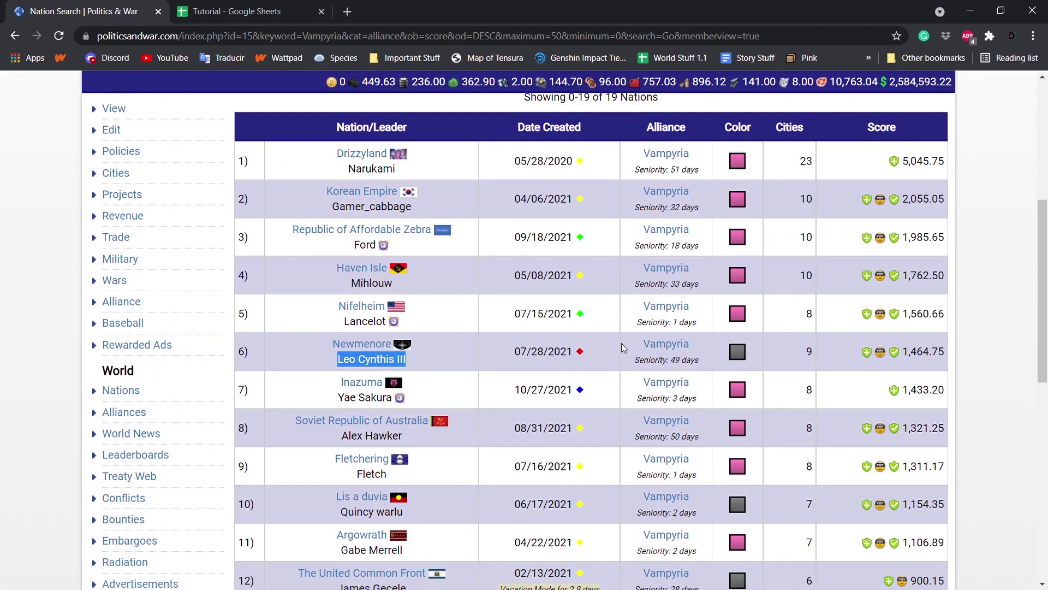
pyautogui.click(143, 389)
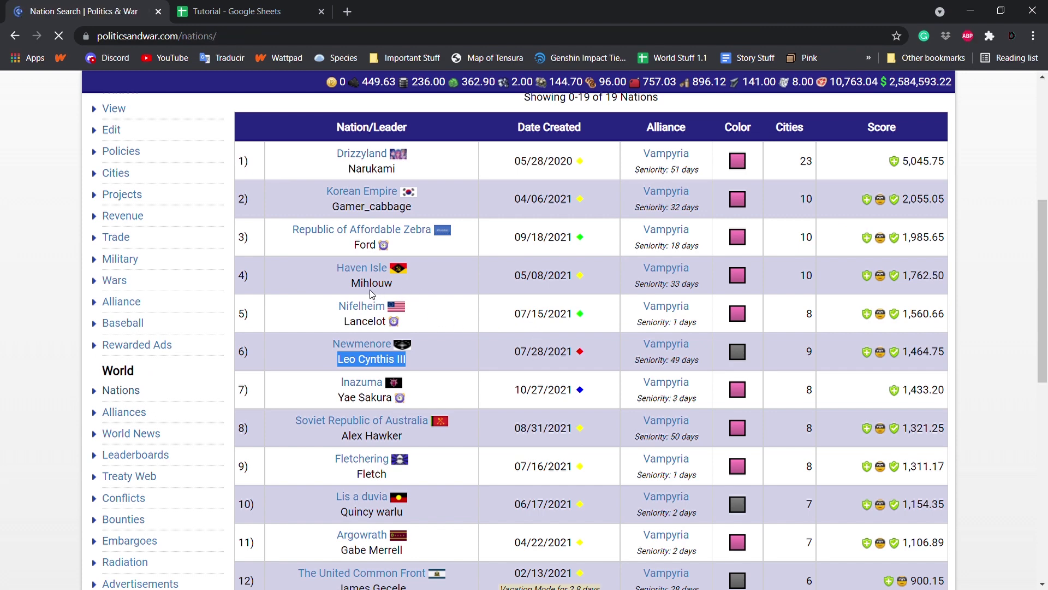
pyautogui.write('b')
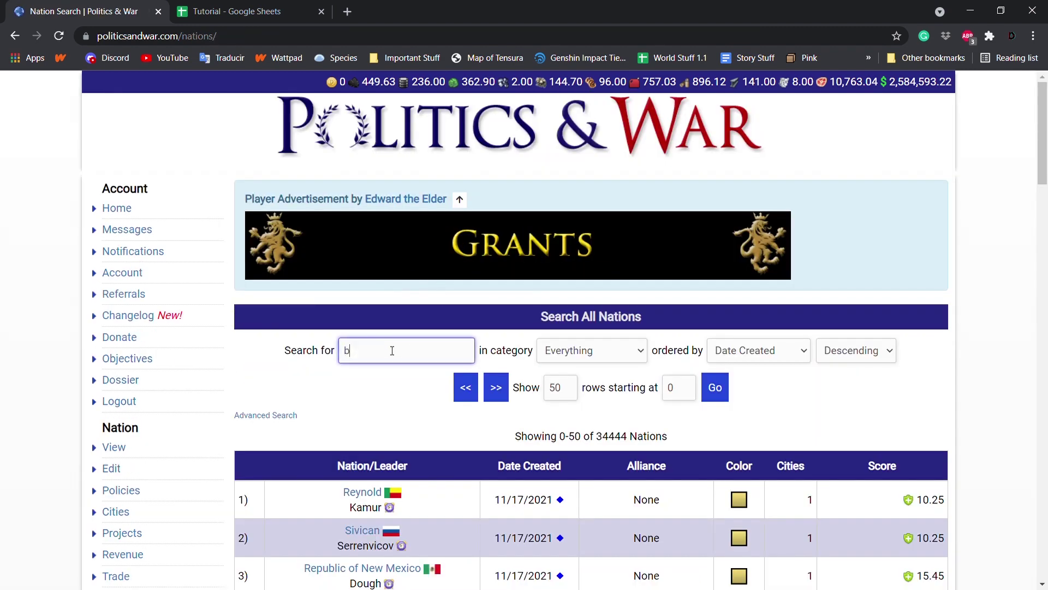
pyautogui.write('org')
pyautogui.press('Return')
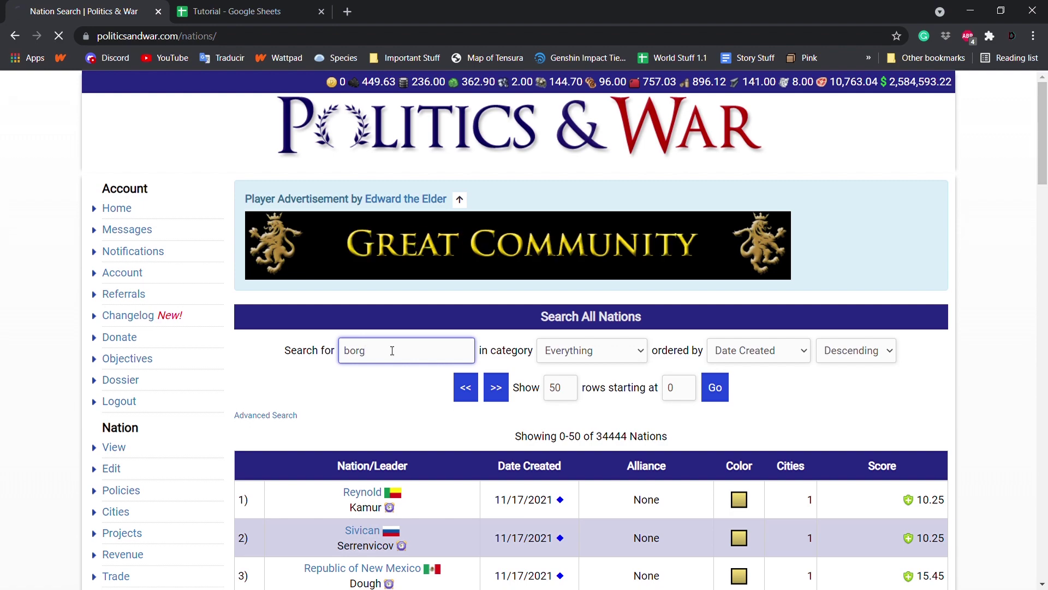
# - Replace the search term with 'danzek' and run the nation search
pyautogui.scroll(-3, 353, 433)
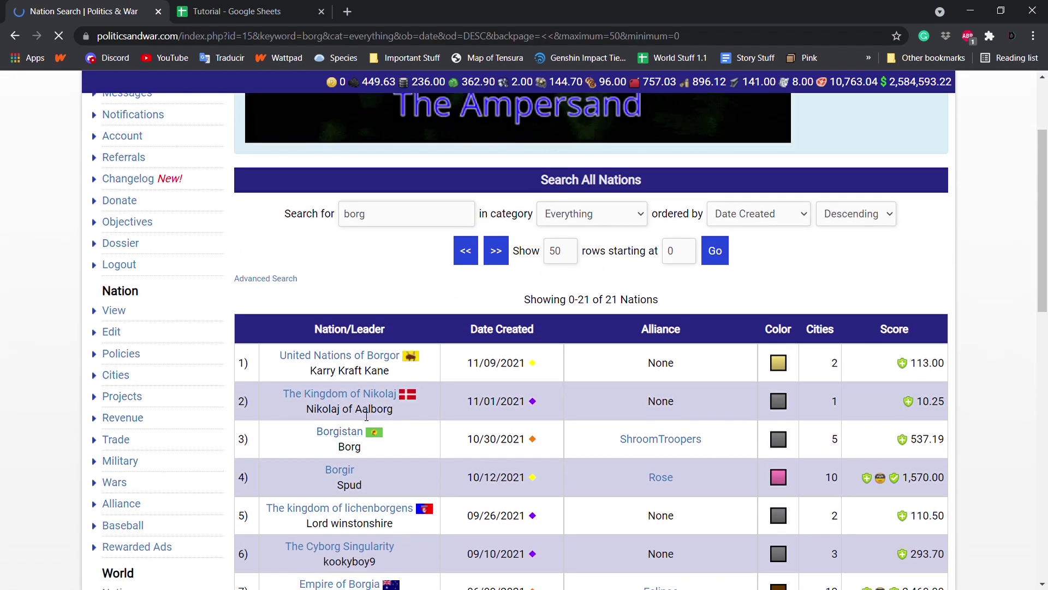
pyautogui.scroll(-6, 386, 376)
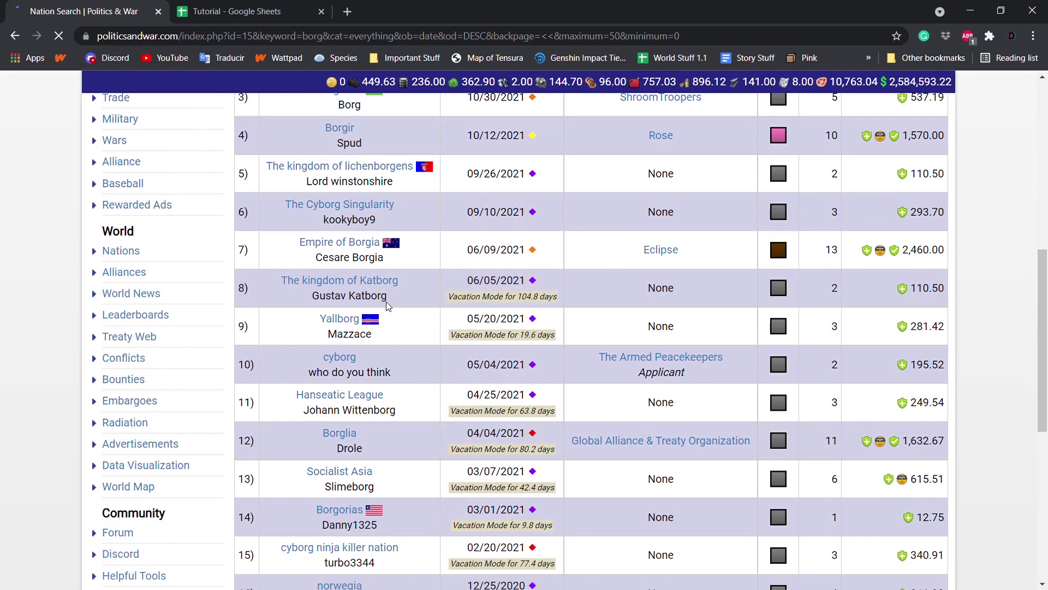
pyautogui.scroll(-7, 392, 303)
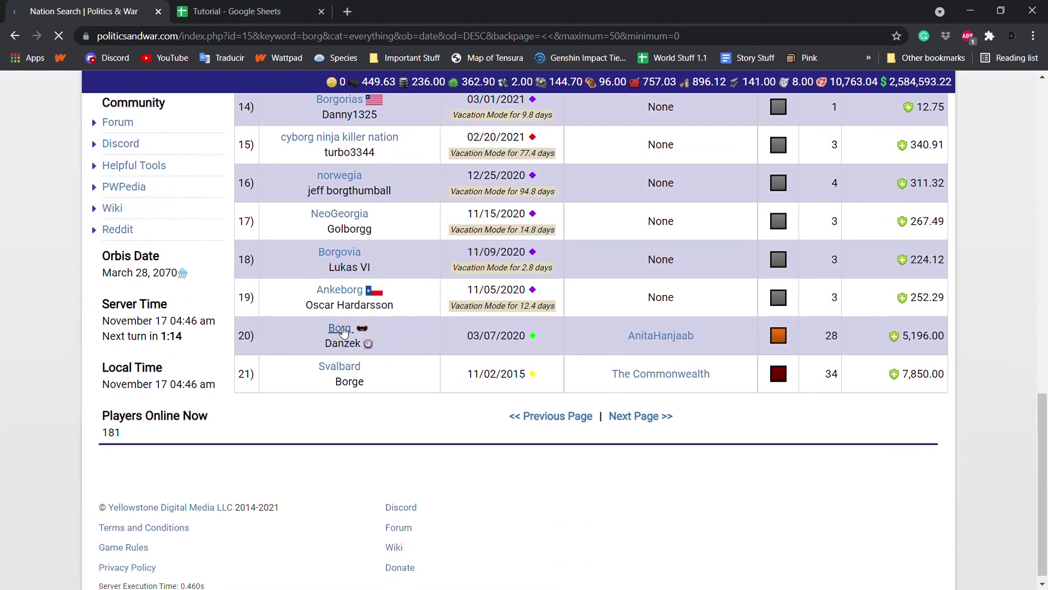
pyautogui.scroll(14, 345, 339)
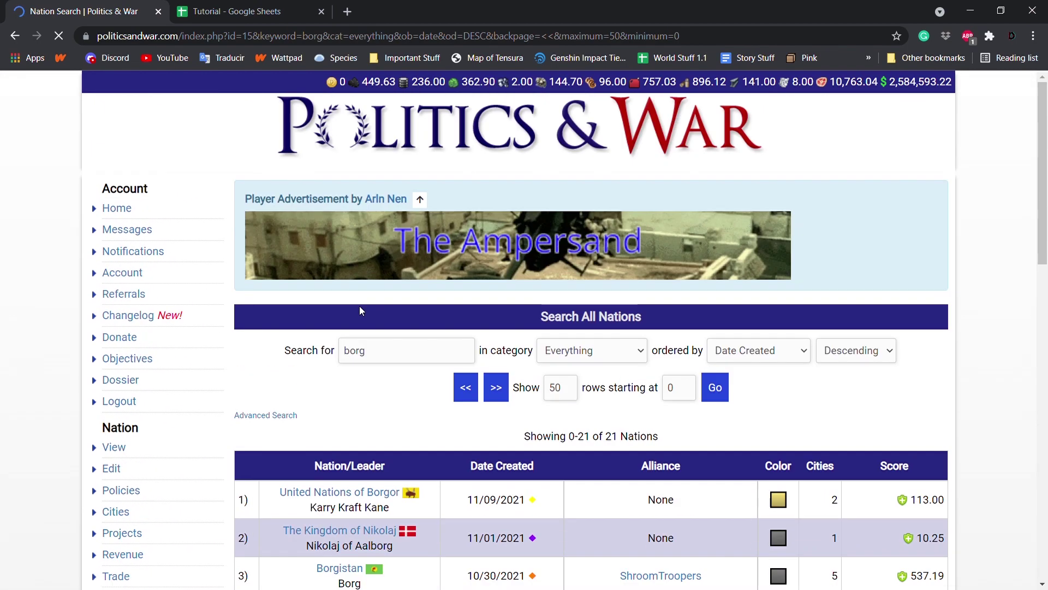
pyautogui.doubleClick(377, 363)
pyautogui.write('d')
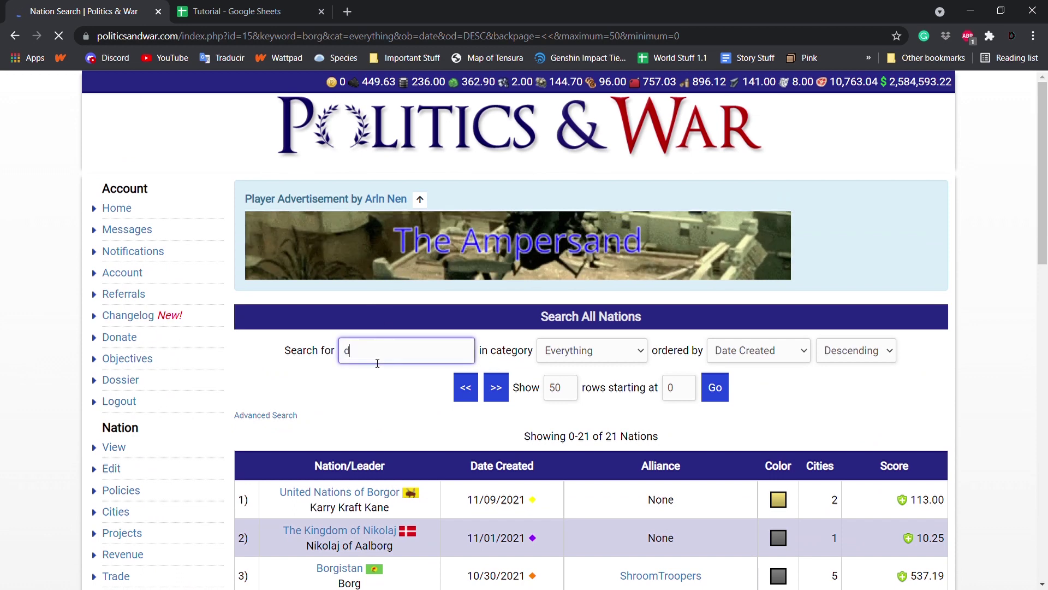
pyautogui.write('anzek')
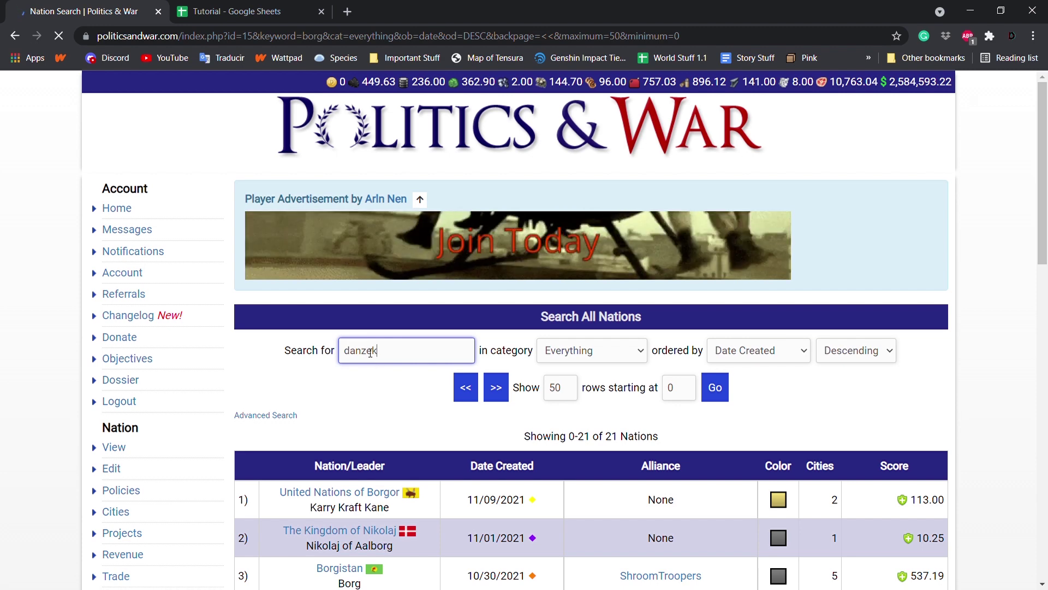
pyautogui.scroll(-1, 379, 367)
pyautogui.scroll(-2, 381, 371)
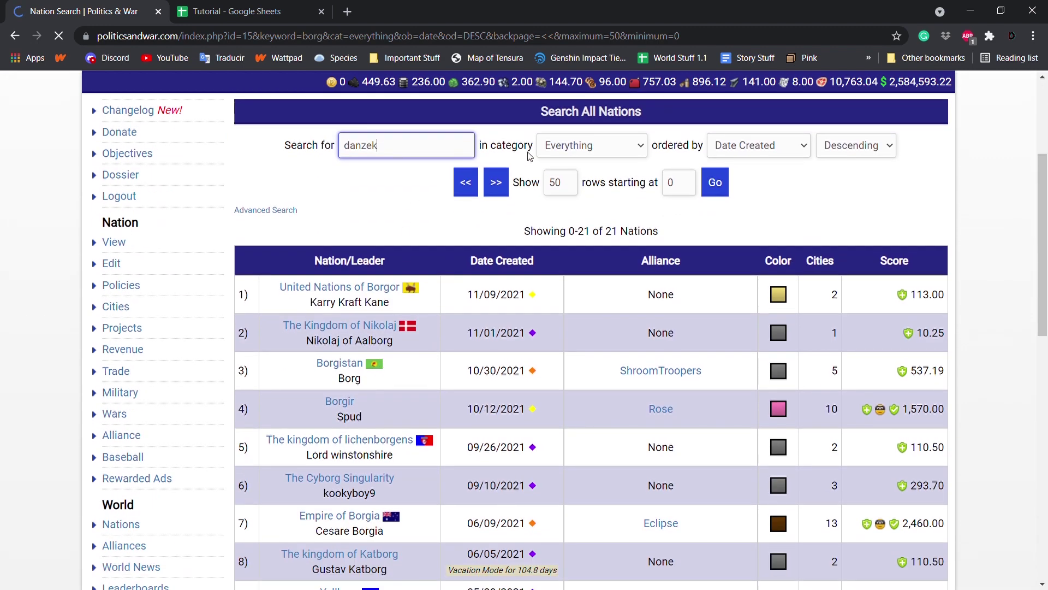
pyautogui.click(715, 182)
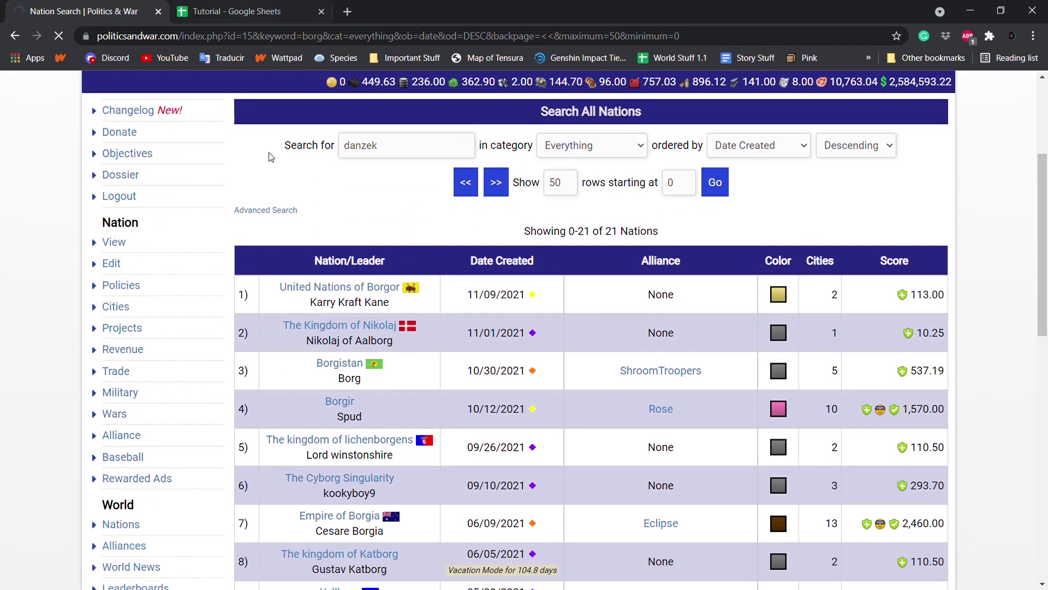
# - Open the Borg nation page from the results and look it over
pyautogui.click(251, 7)
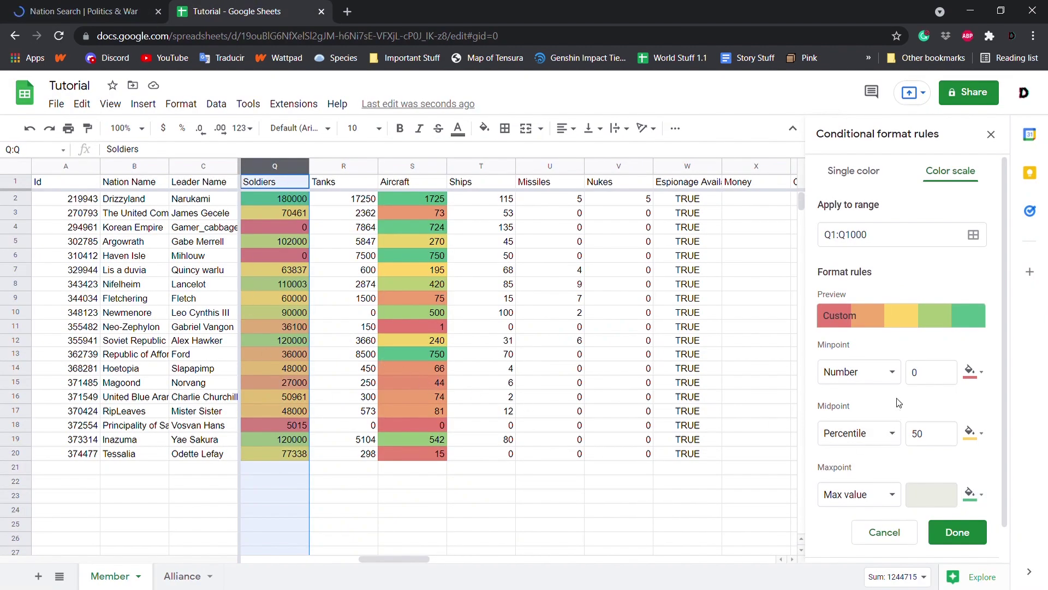
pyautogui.click(121, 5)
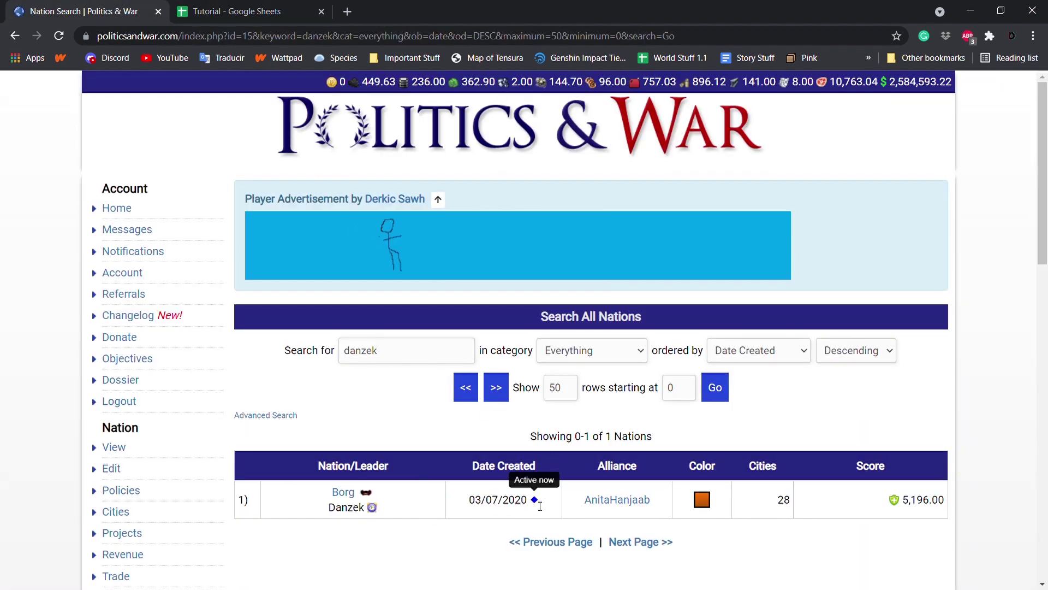
pyautogui.click(348, 493)
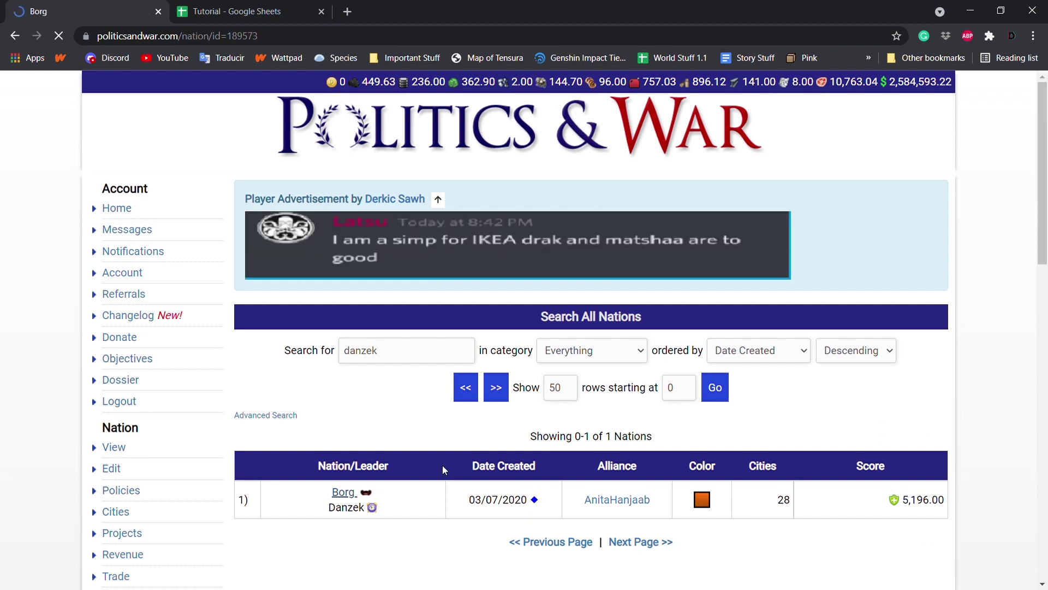
pyautogui.scroll(-7, 474, 371)
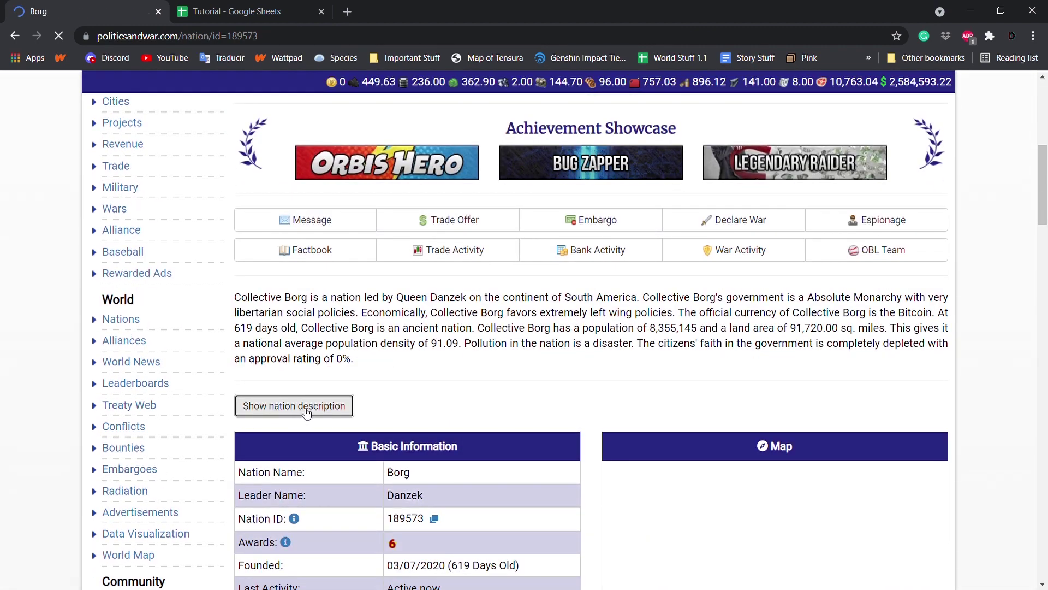
pyautogui.scroll(-5, 359, 356)
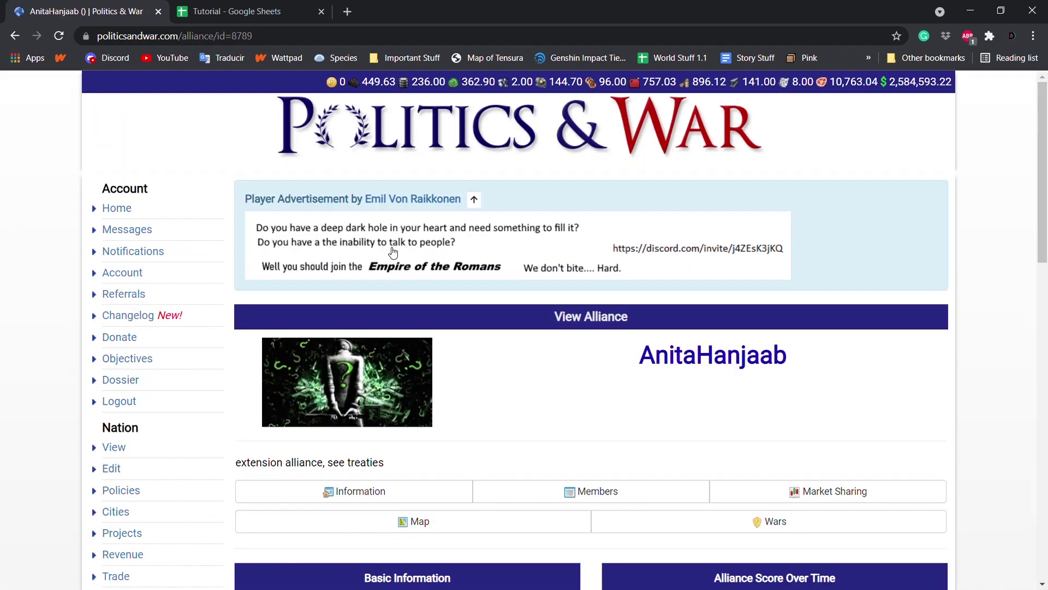
pyautogui.scroll(-1, 388, 247)
pyautogui.scroll(-1, 388, 247)
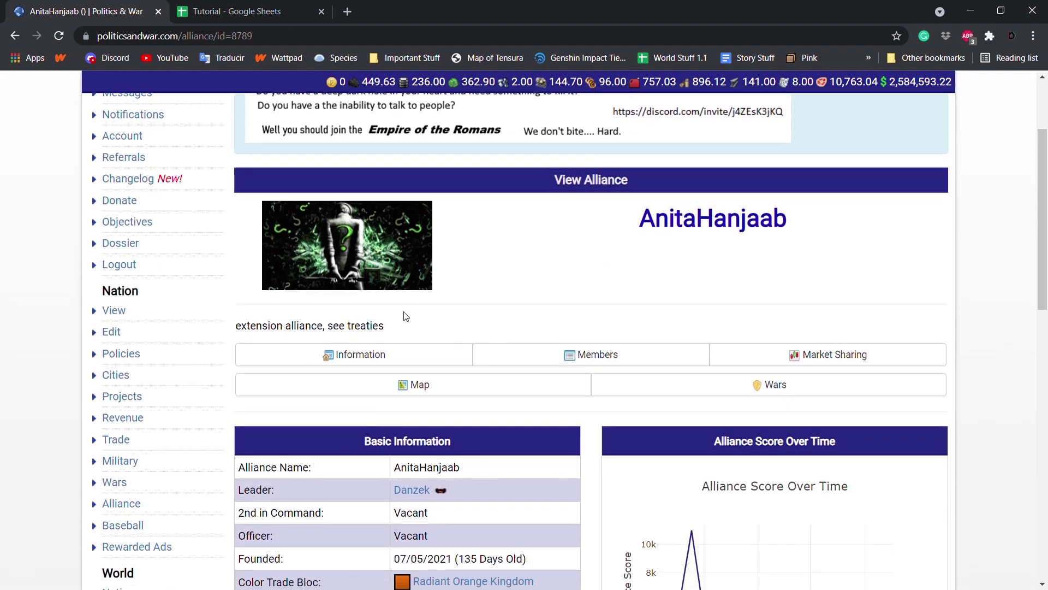
# - Open the alliance leader Inazuma's nation page and scroll through it
pyautogui.click(407, 491)
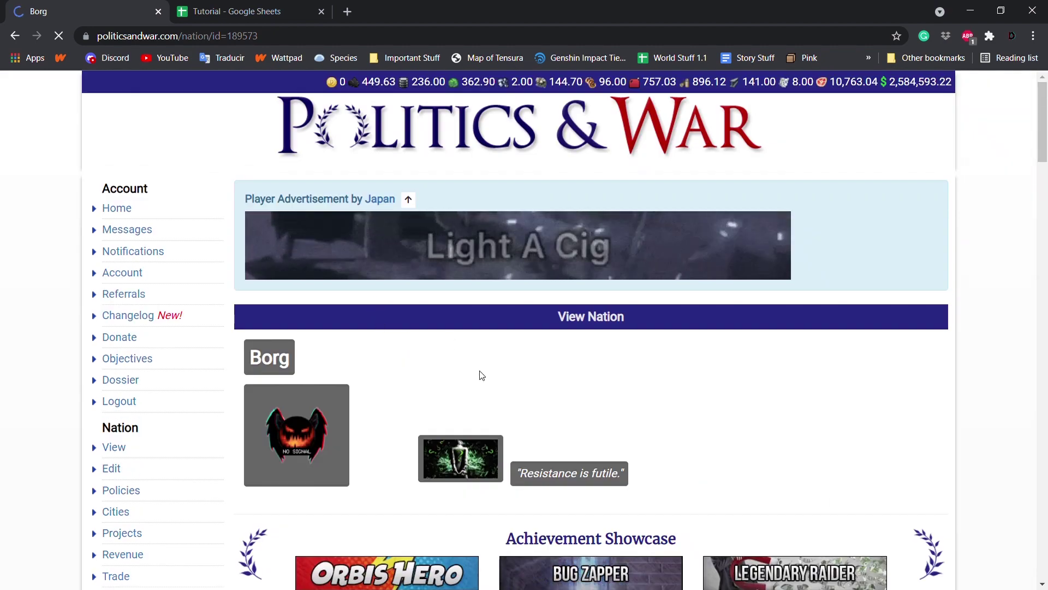
pyautogui.scroll(-4, 409, 351)
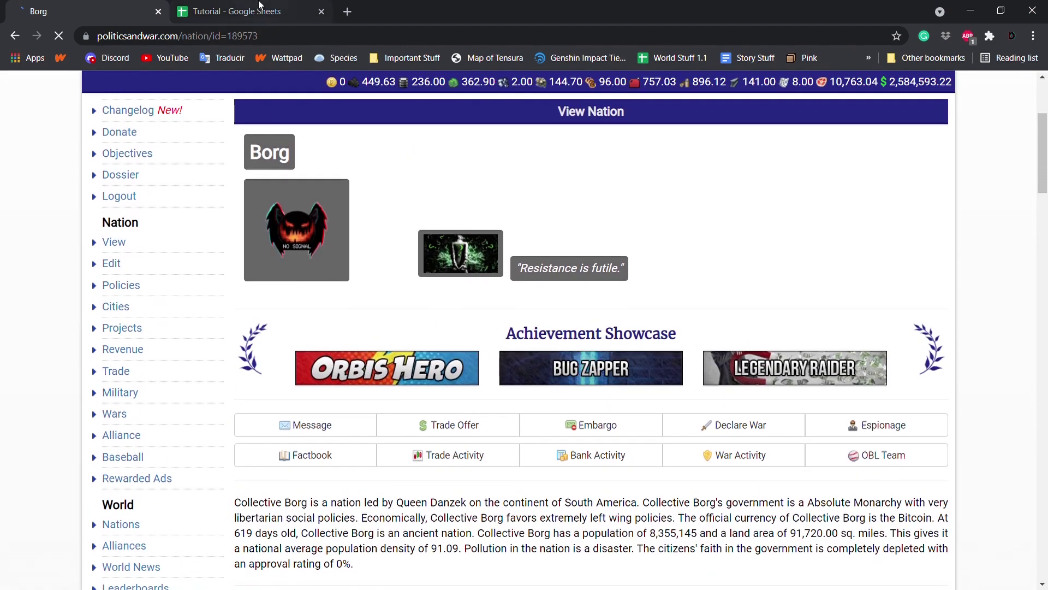
pyautogui.scroll(-6, 426, 315)
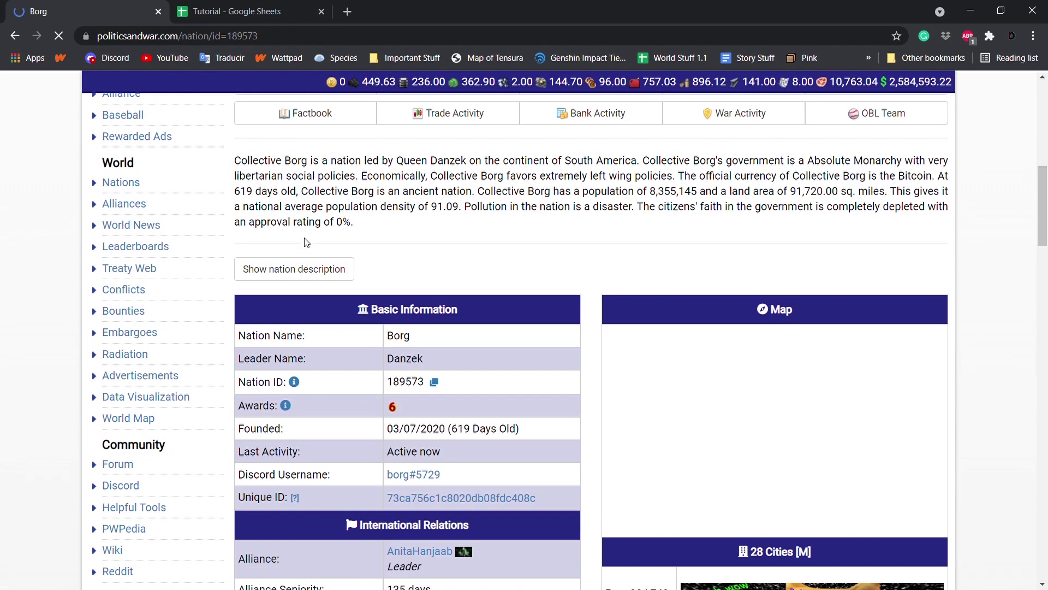
pyautogui.scroll(3, 371, 245)
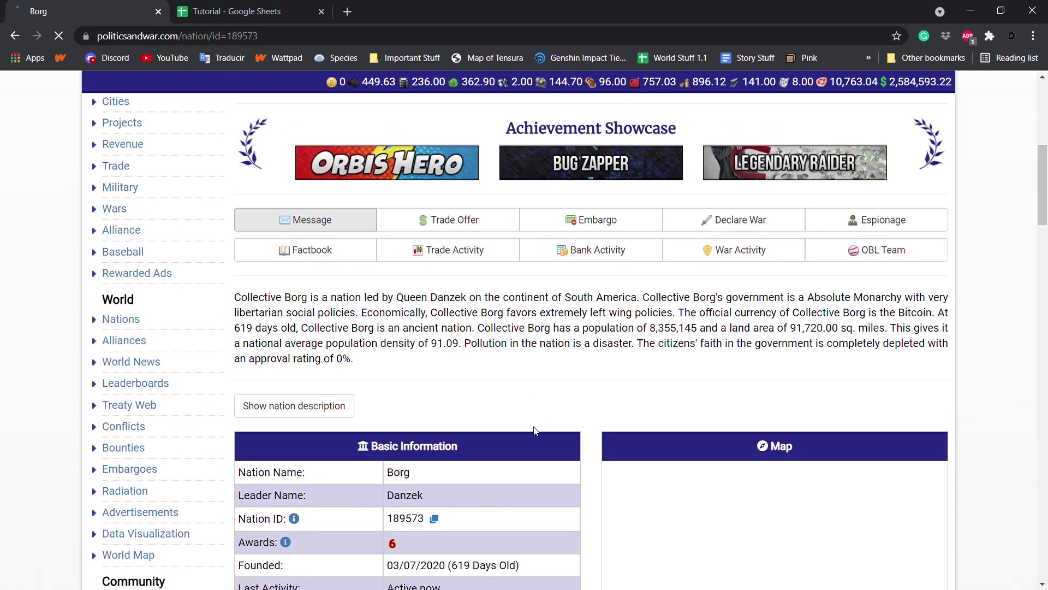
pyautogui.scroll(-4, 508, 483)
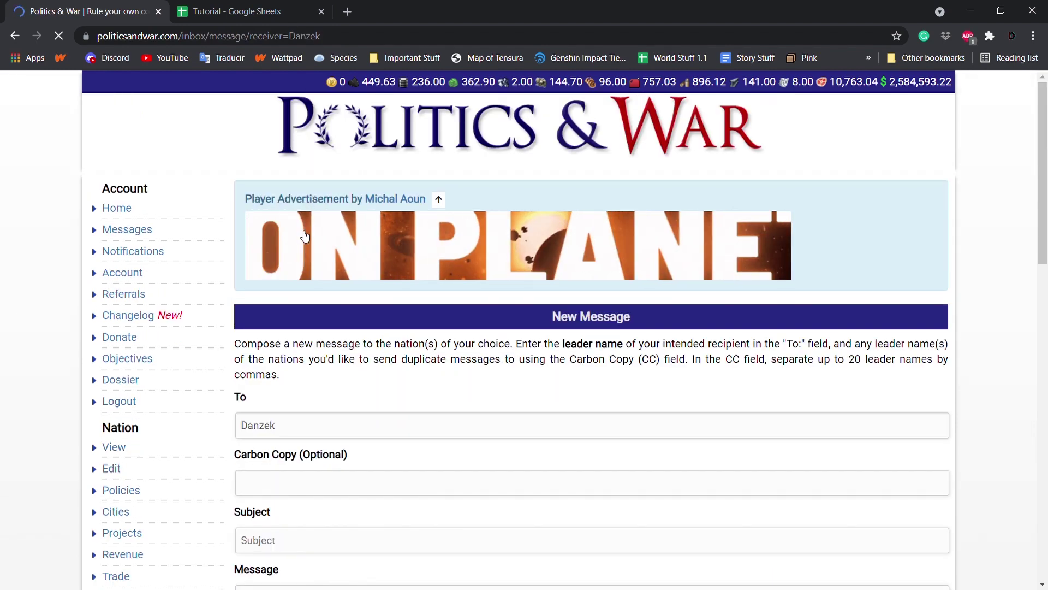
pyautogui.scroll(-6, 174, 313)
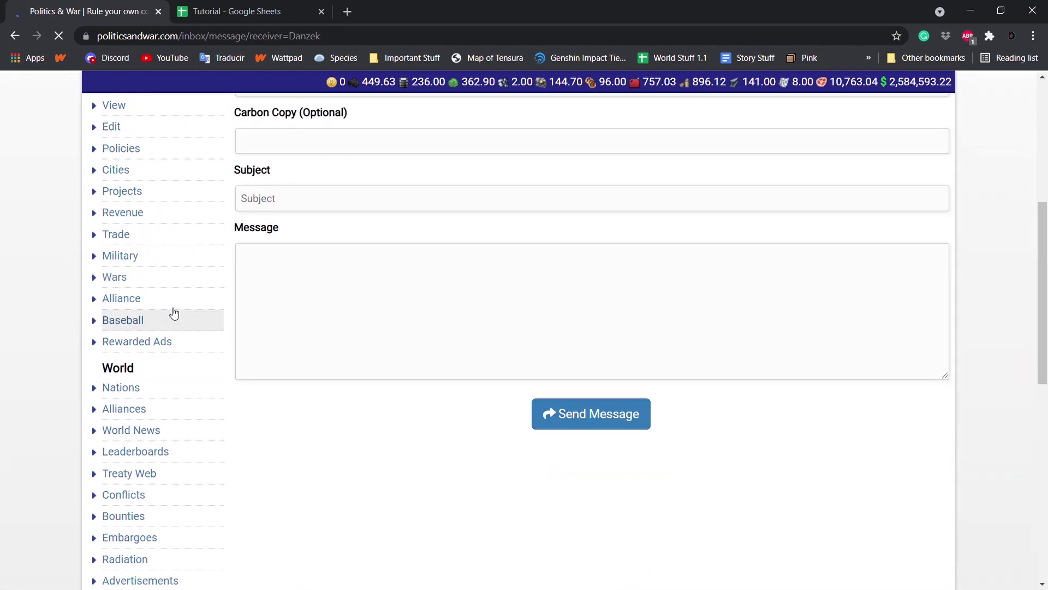
pyautogui.scroll(-8, 174, 313)
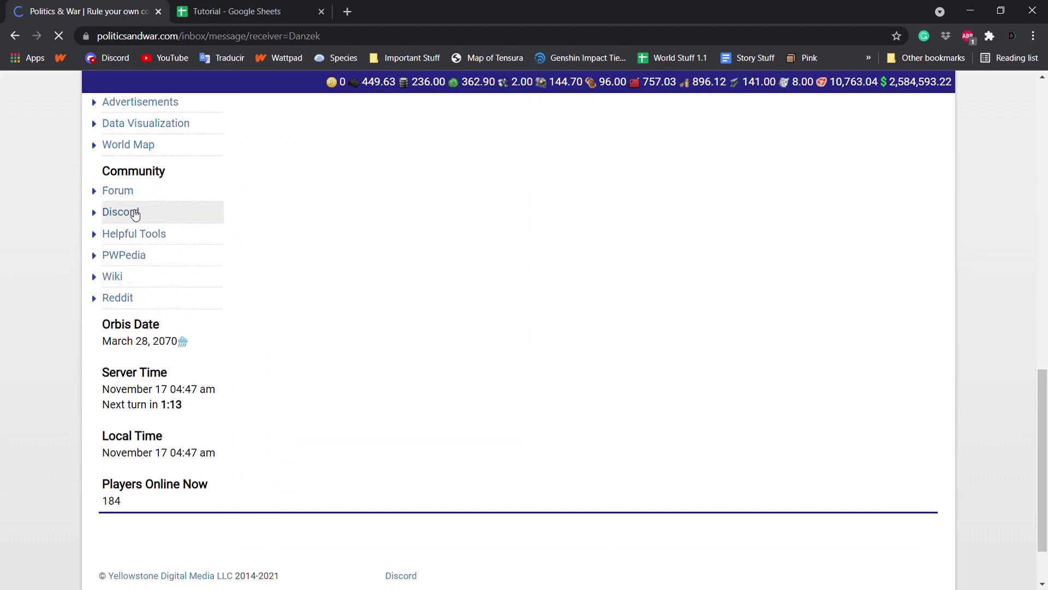
pyautogui.scroll(15, 173, 270)
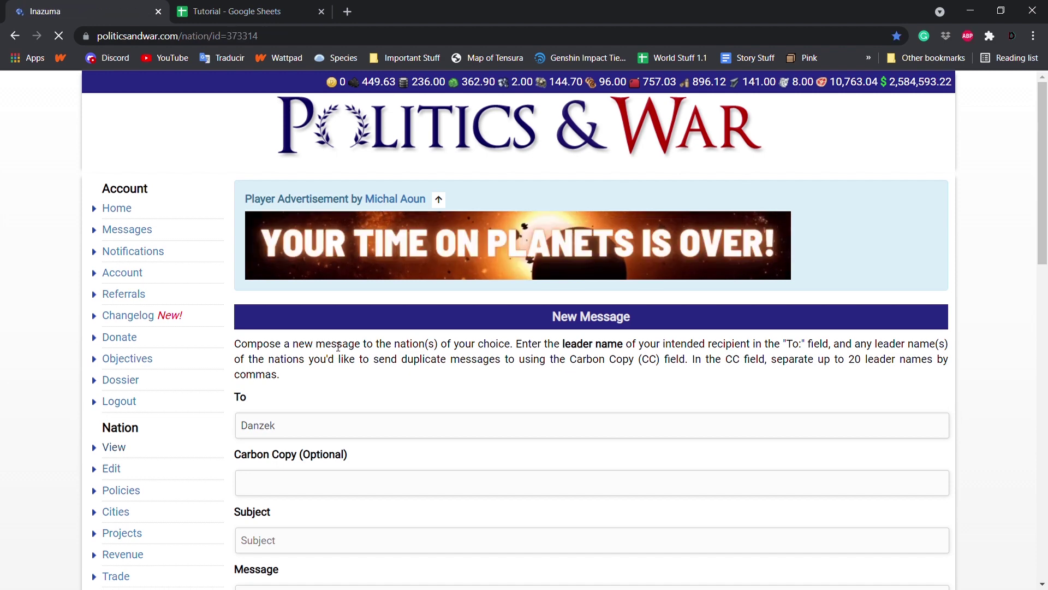
pyautogui.scroll(-4, 260, 325)
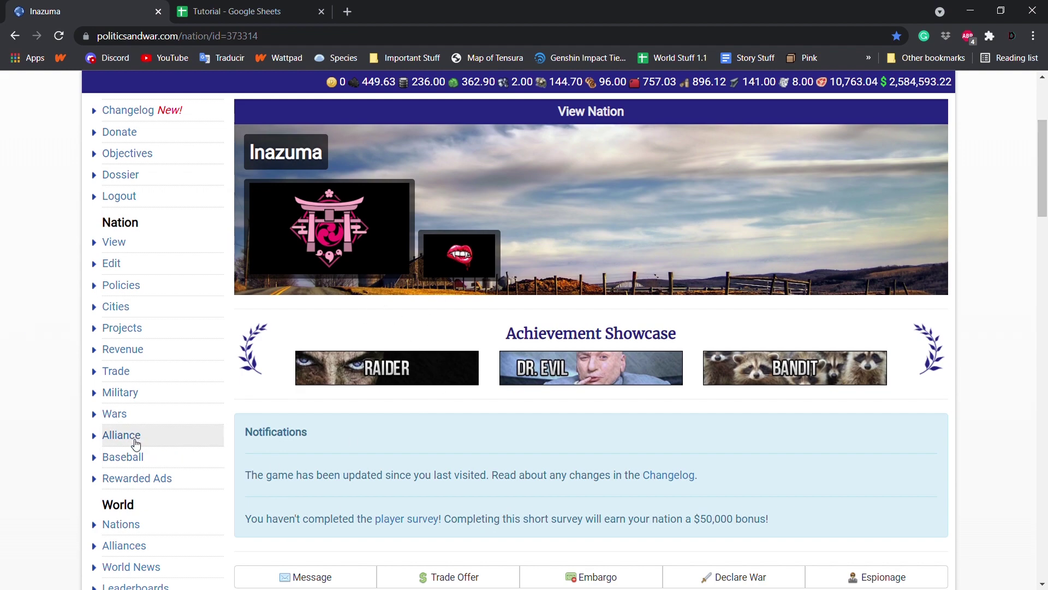
# - Open the Vampyria alliance page from the sidebar and scroll through it
pyautogui.click(134, 436)
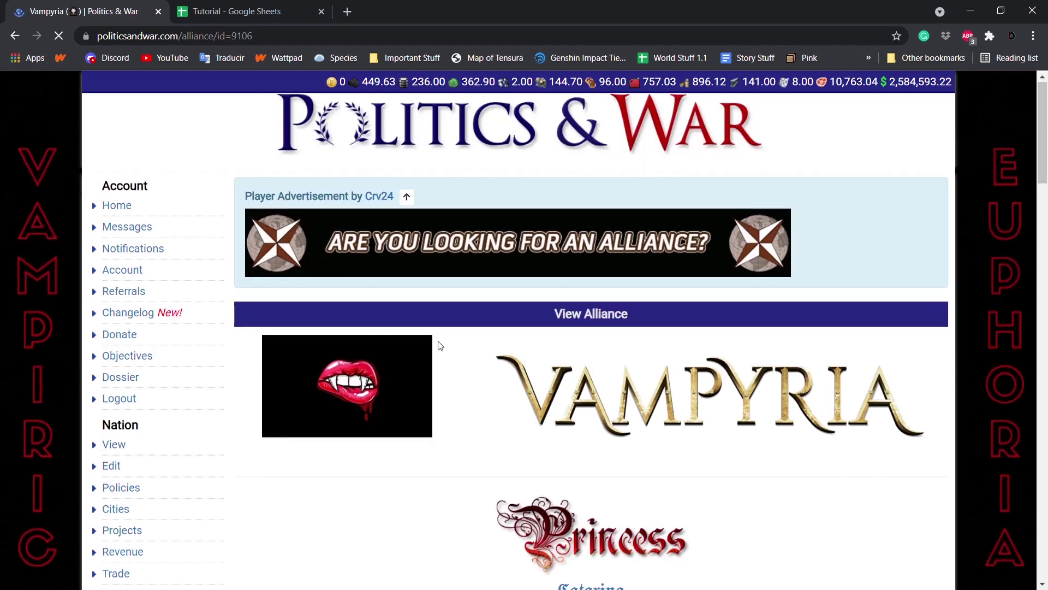
pyautogui.scroll(-20, 693, 382)
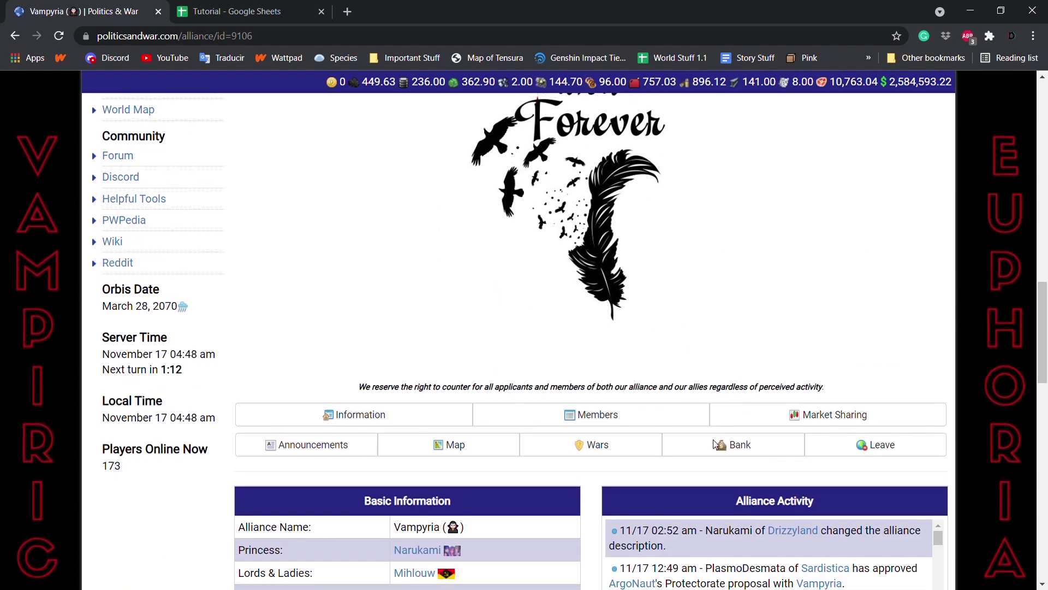
pyautogui.scroll(-1, 732, 385)
pyautogui.scroll(1, 719, 389)
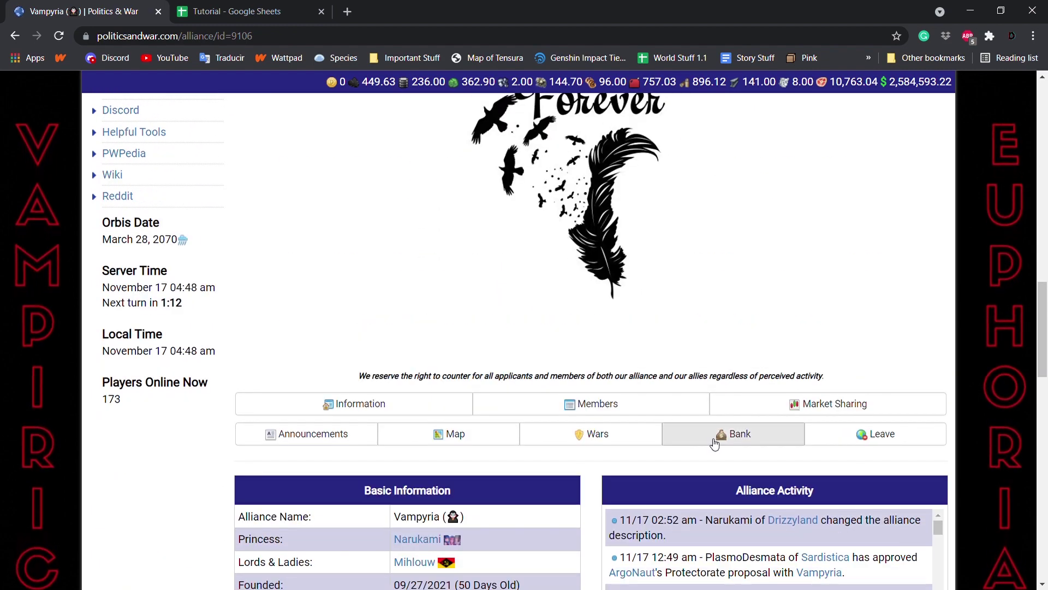
pyautogui.scroll(3, 578, 357)
pyautogui.scroll(1, 466, 363)
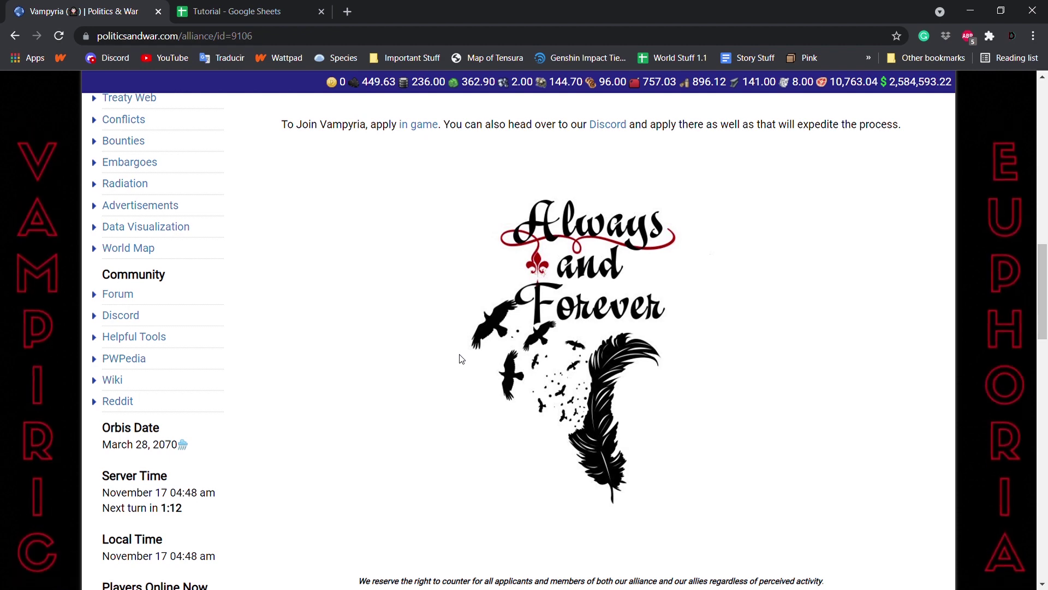
# - Glance back at Vampyria, then return to the 'Tutorial - Google Sheets' tab
pyautogui.hotkey('ctrl', 'Tab')
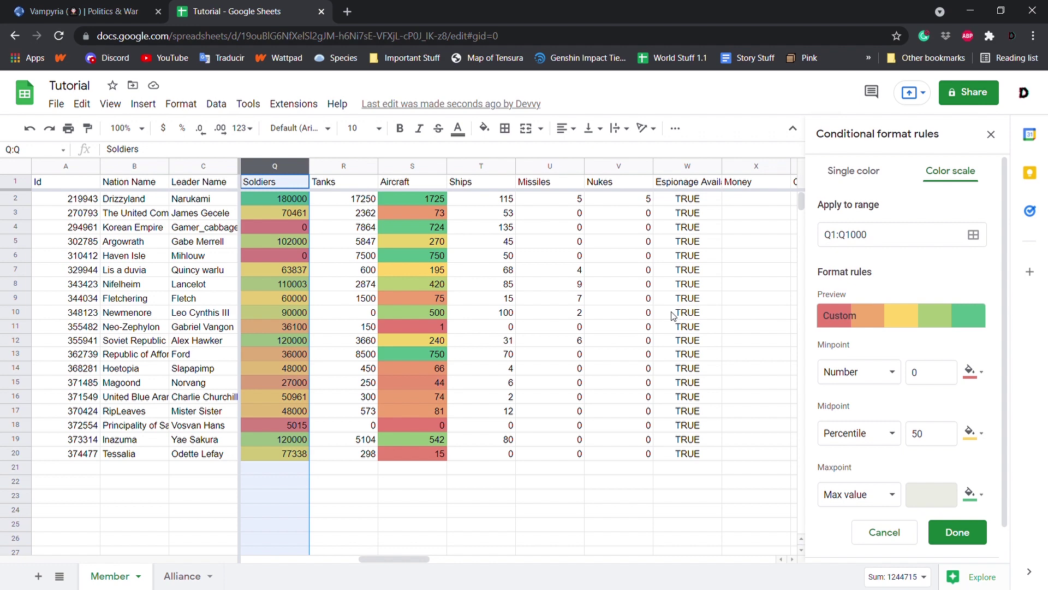
pyautogui.click(128, 8)
pyautogui.scroll(15, 335, 234)
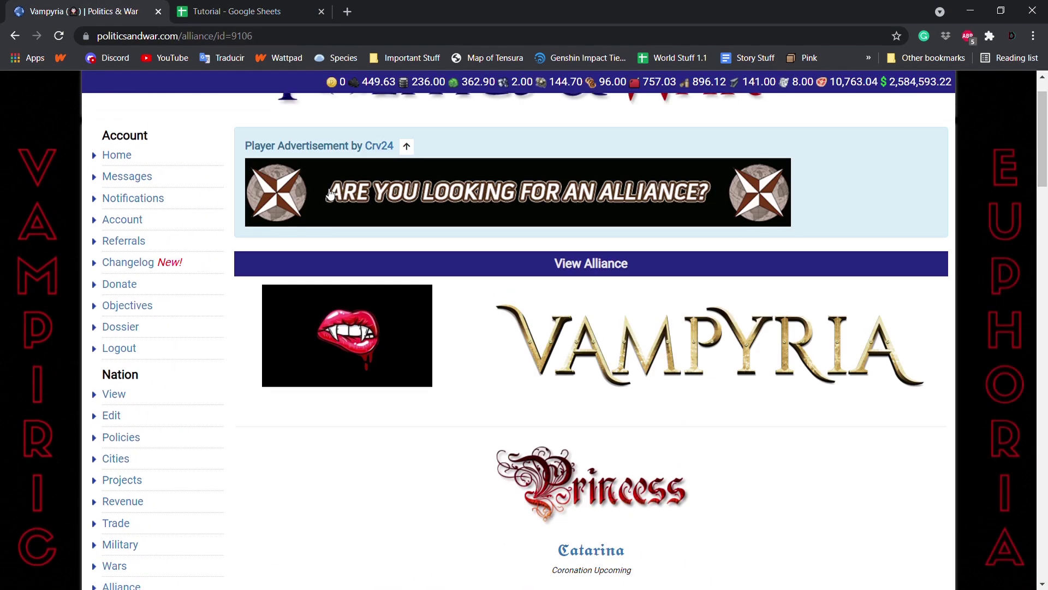
pyautogui.scroll(-3, 174, 348)
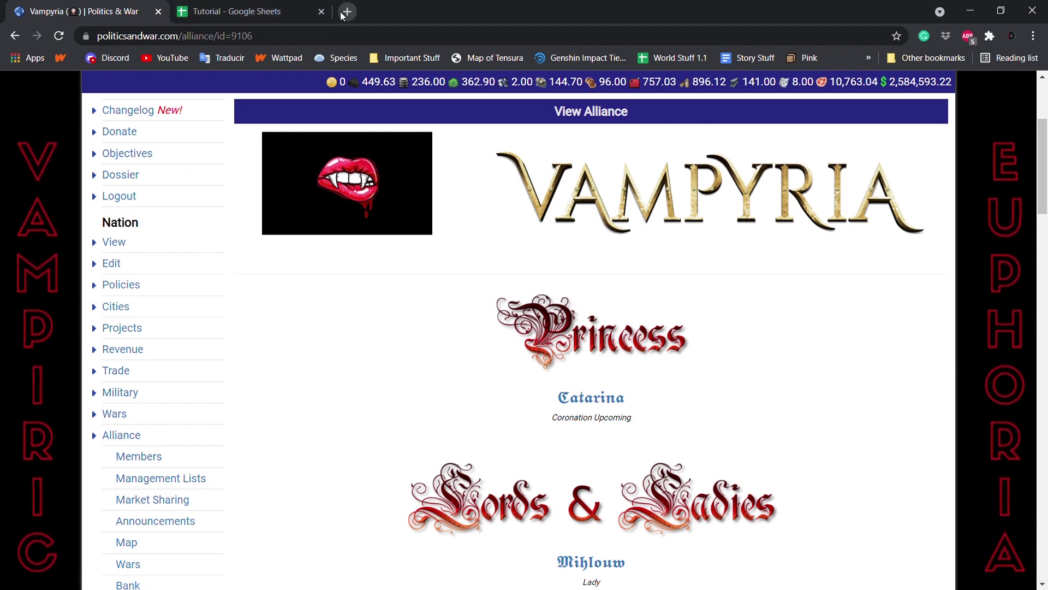
pyautogui.click(236, 11)
pyautogui.scroll(-5, 501, 398)
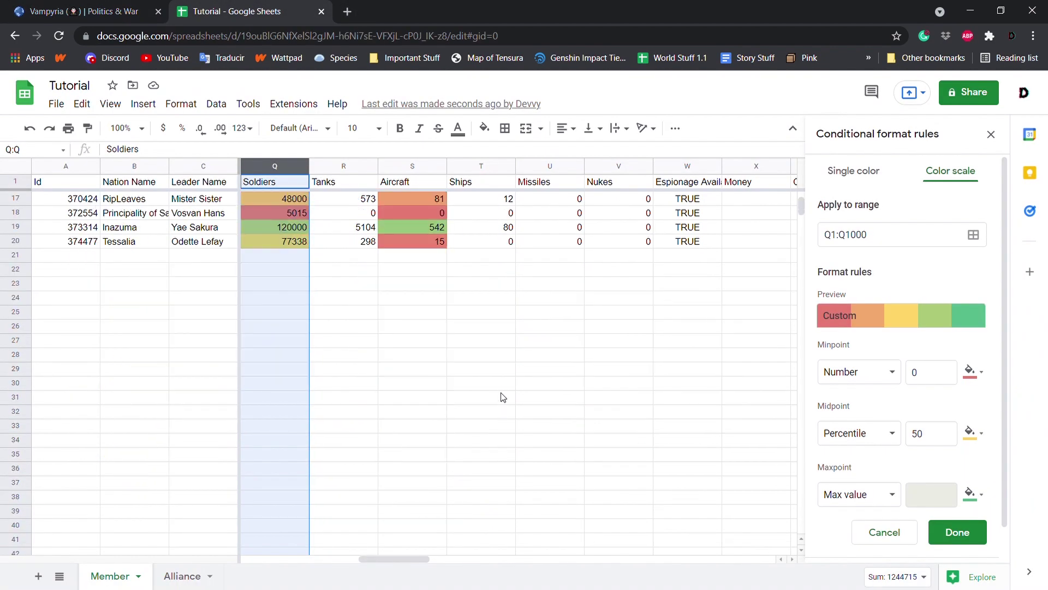
pyautogui.click(507, 397)
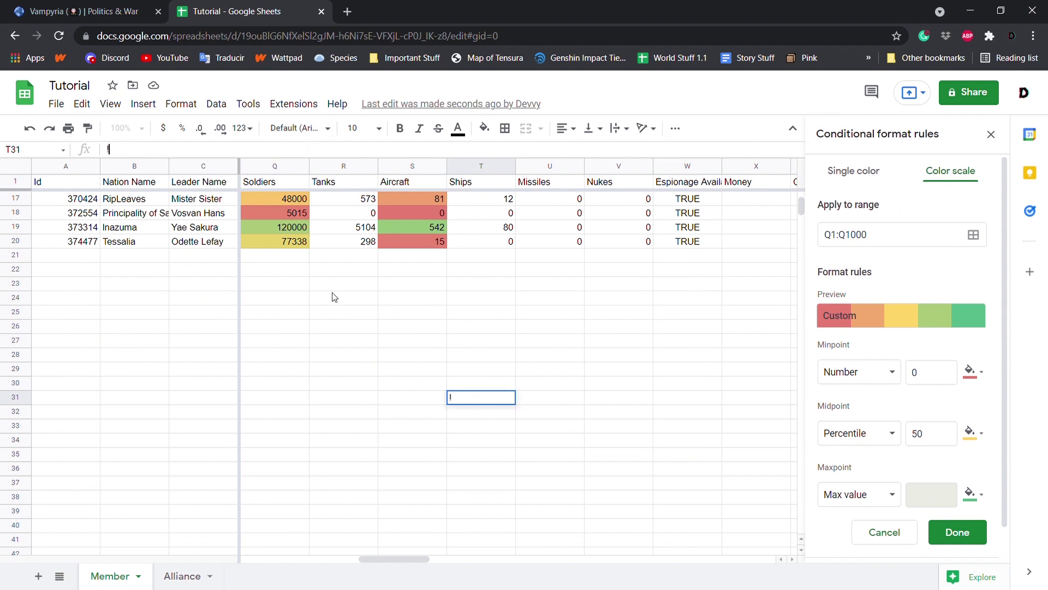
pyautogui.write('!mmrsheet 9106 -f')
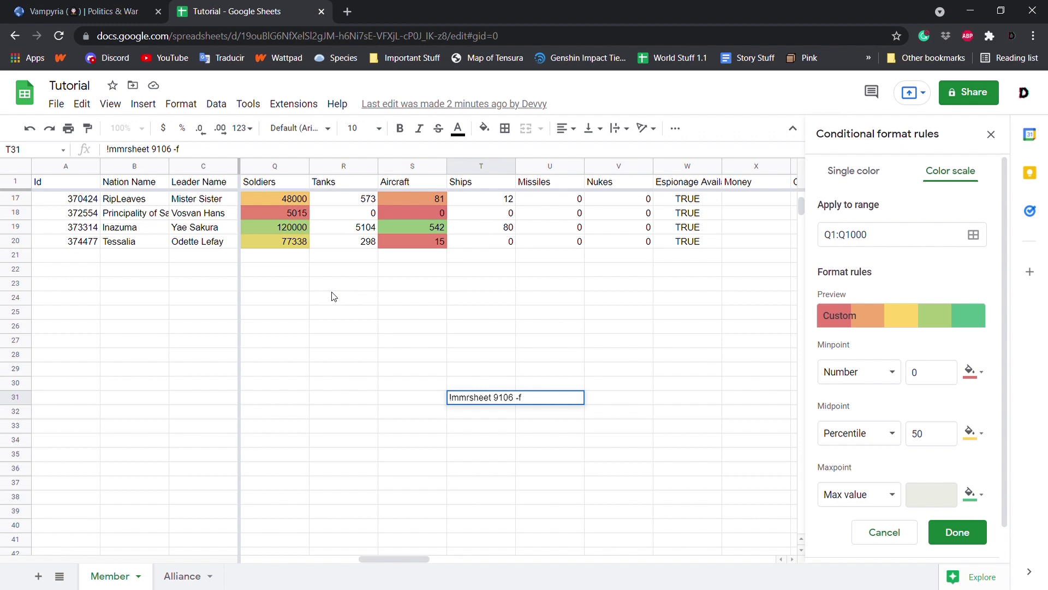
pyautogui.scroll(5, 351, 304)
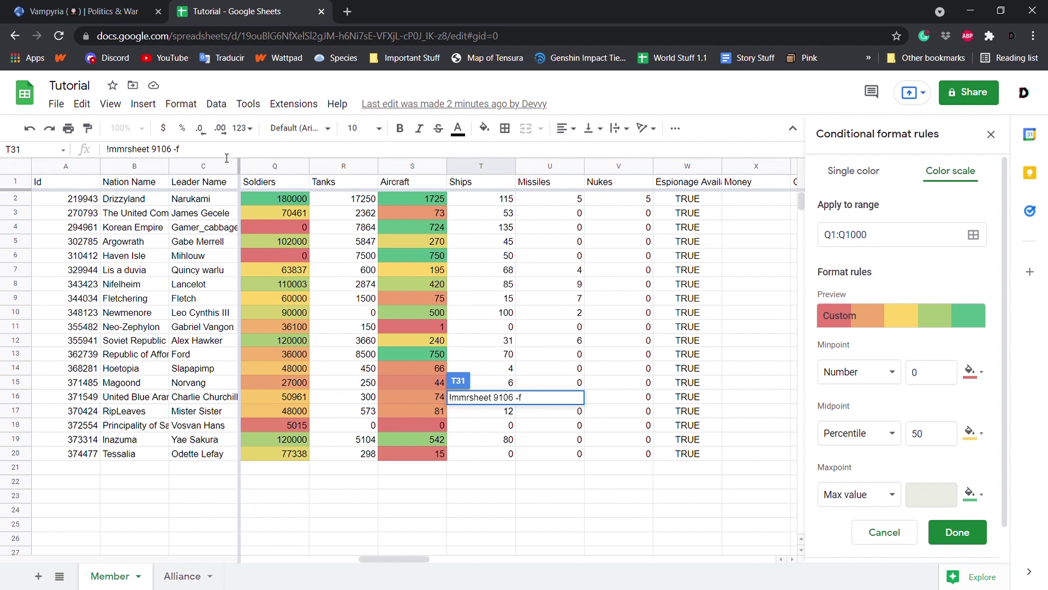
pyautogui.moveTo(184, 149); pyautogui.dragTo(116, 155)
pyautogui.press('BackSpace')
pyautogui.press('BackSpace')
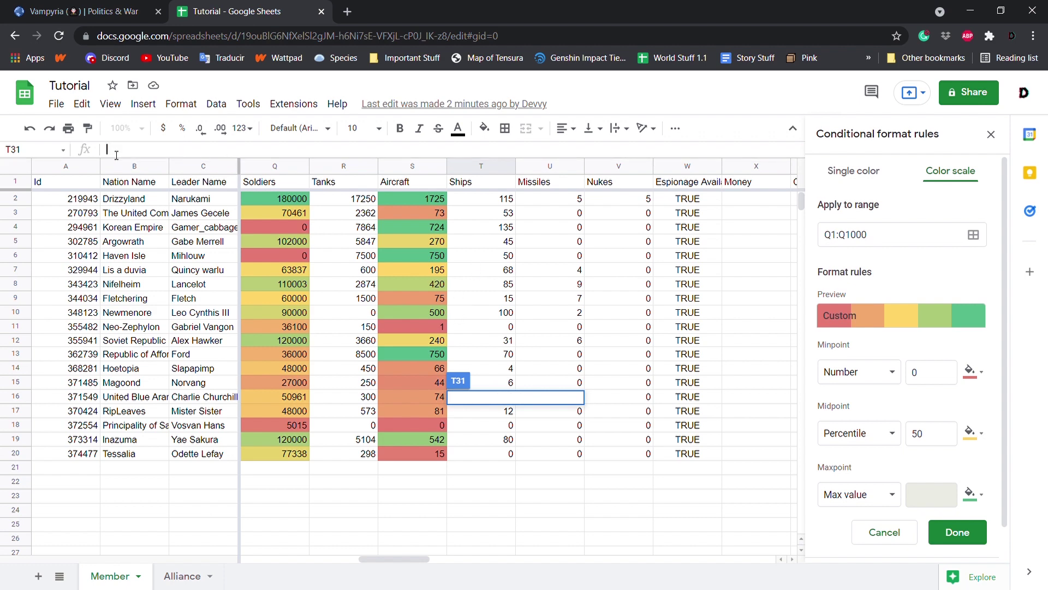
pyautogui.click(566, 311)
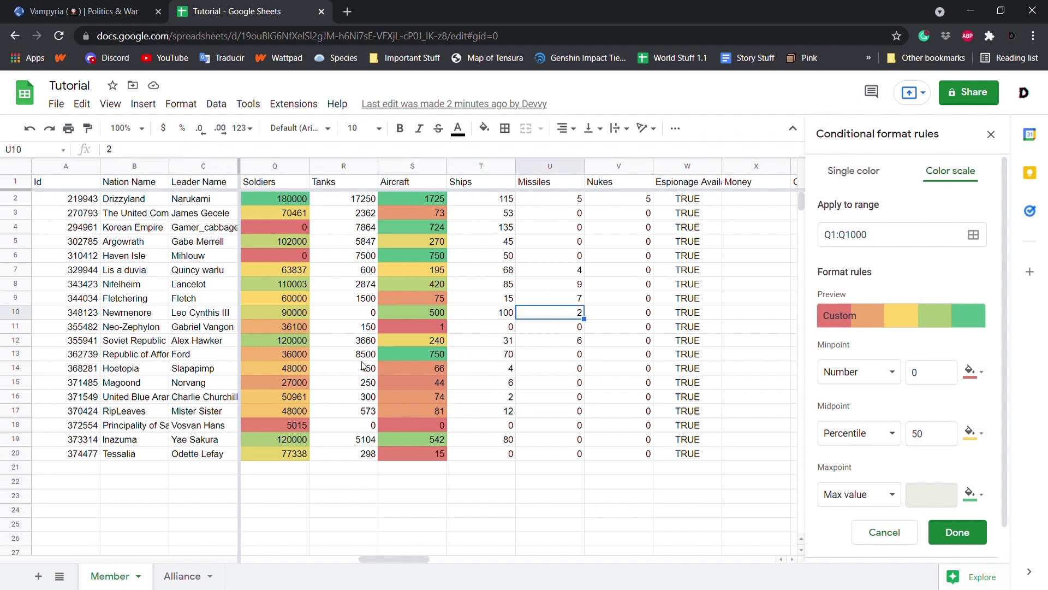
pyautogui.moveTo(400, 558)
pyautogui.mouseDown()
pyautogui.moveTo(272, 545)
pyautogui.moveTo(388, 547)
pyautogui.mouseUp()
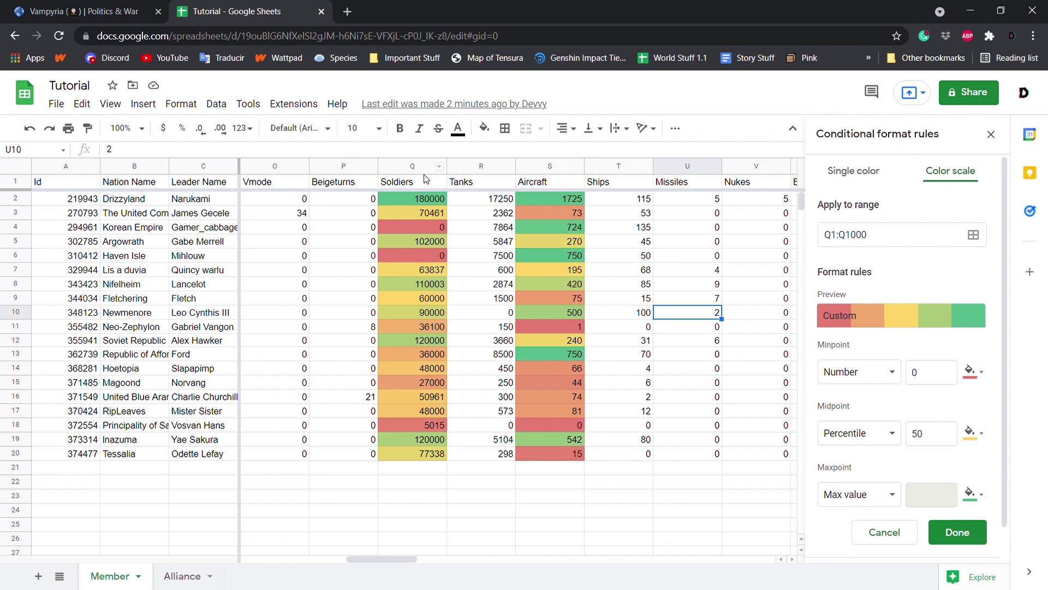
# - Make the Soldiers scale maxpoint red and minpoint green, then save the rule
pyautogui.click(972, 494)
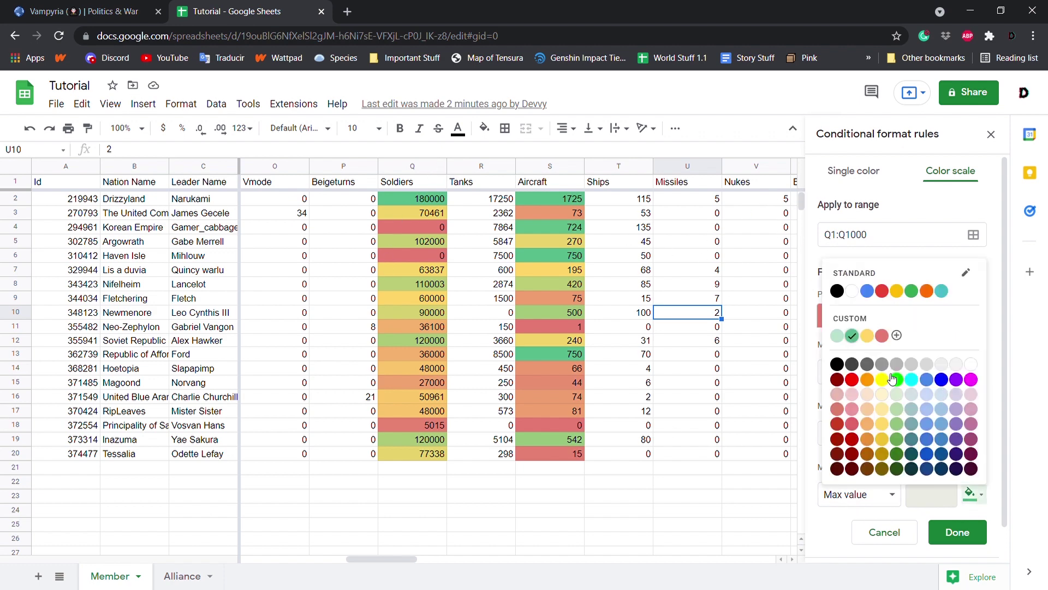
pyautogui.click(882, 336)
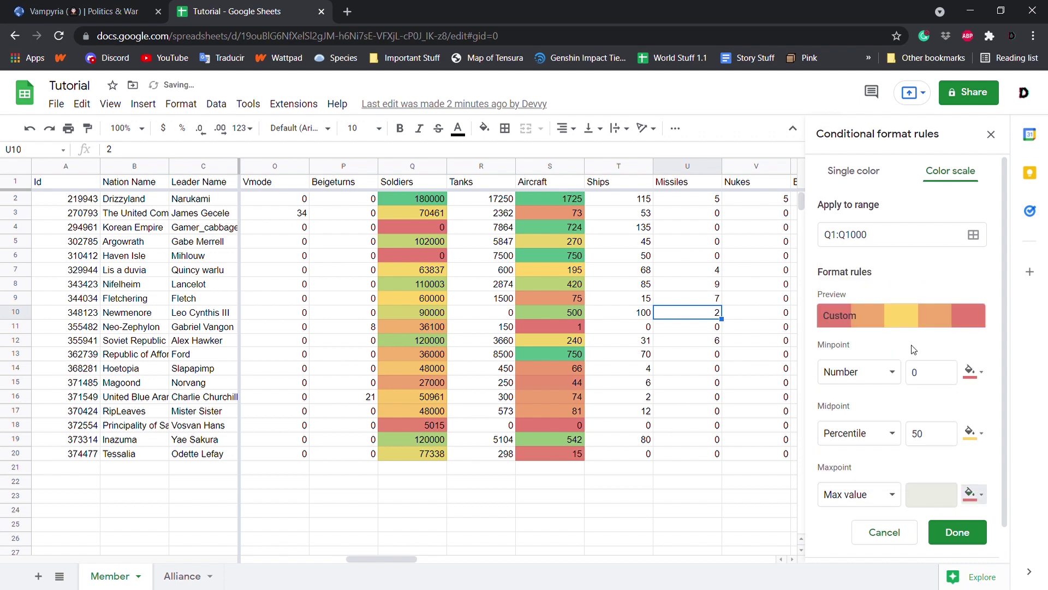
pyautogui.click(979, 376)
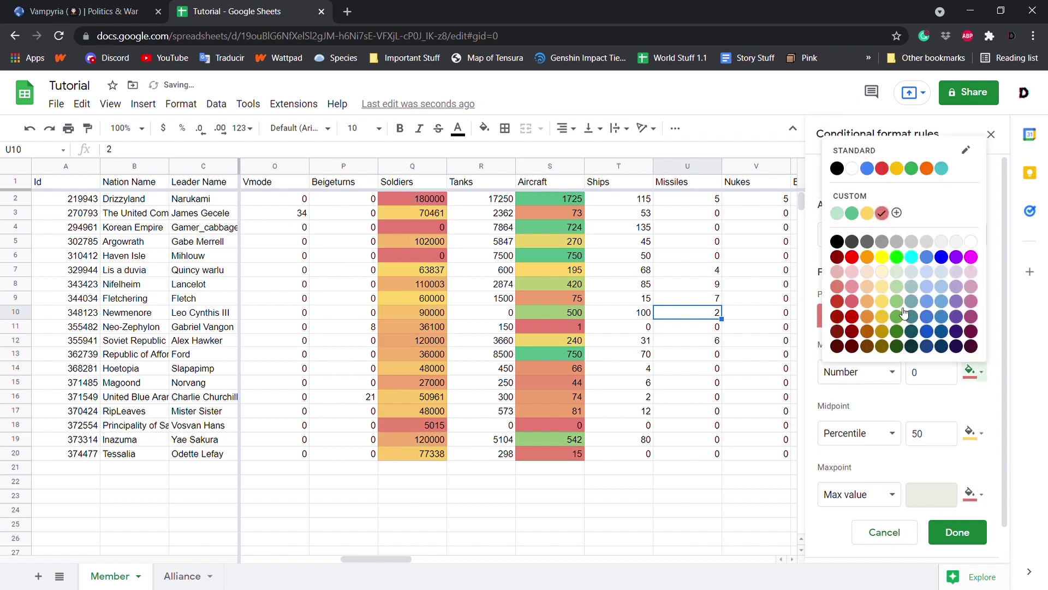
pyautogui.click(853, 213)
pyautogui.click(957, 532)
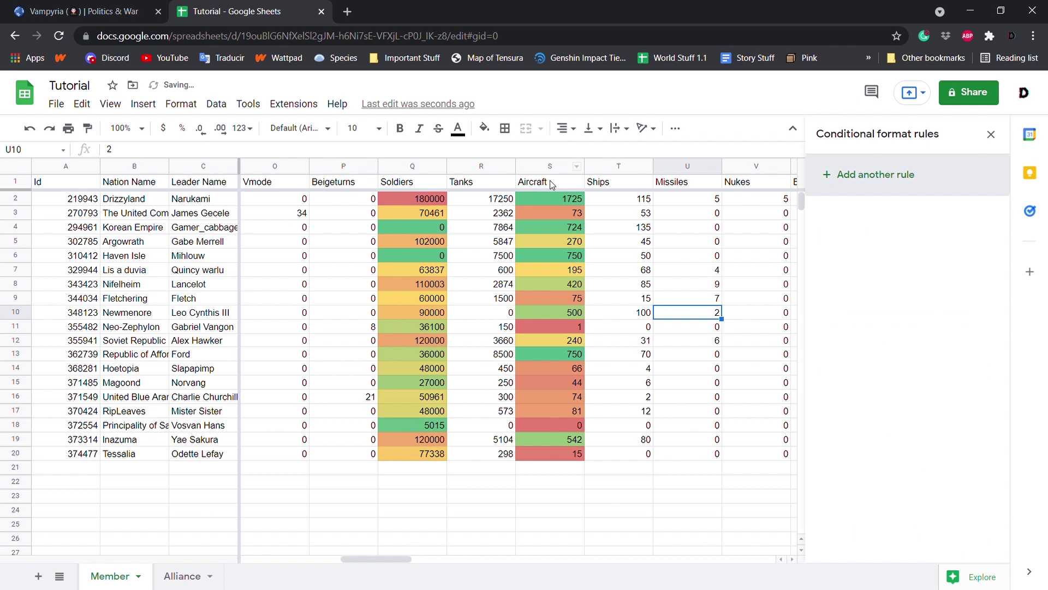
# - Review the Aircraft column's colour-scale rule and close it unchanged
pyautogui.click(550, 166)
pyautogui.click(918, 185)
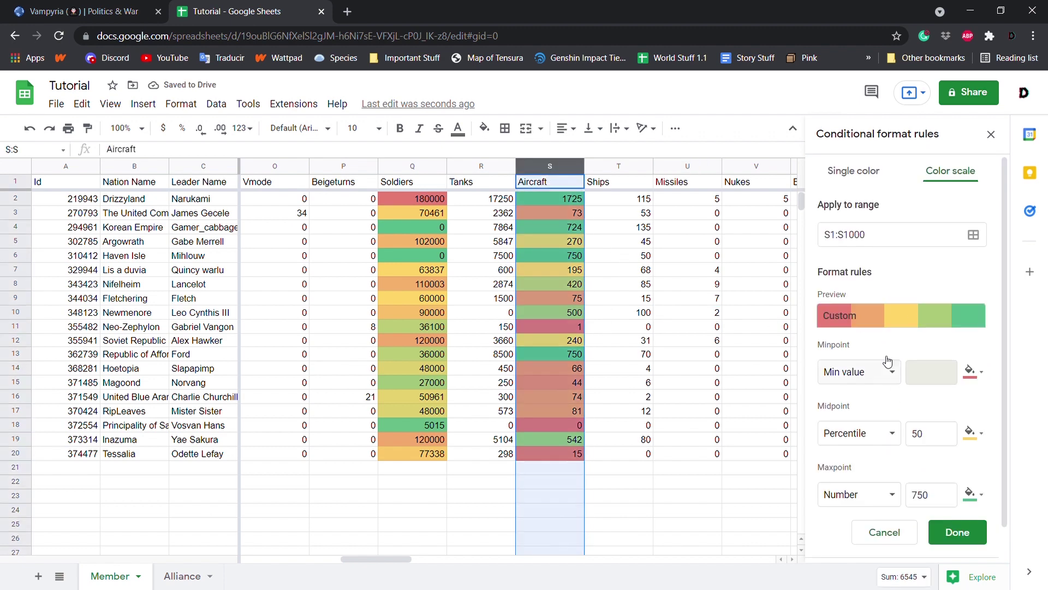
pyautogui.click(955, 532)
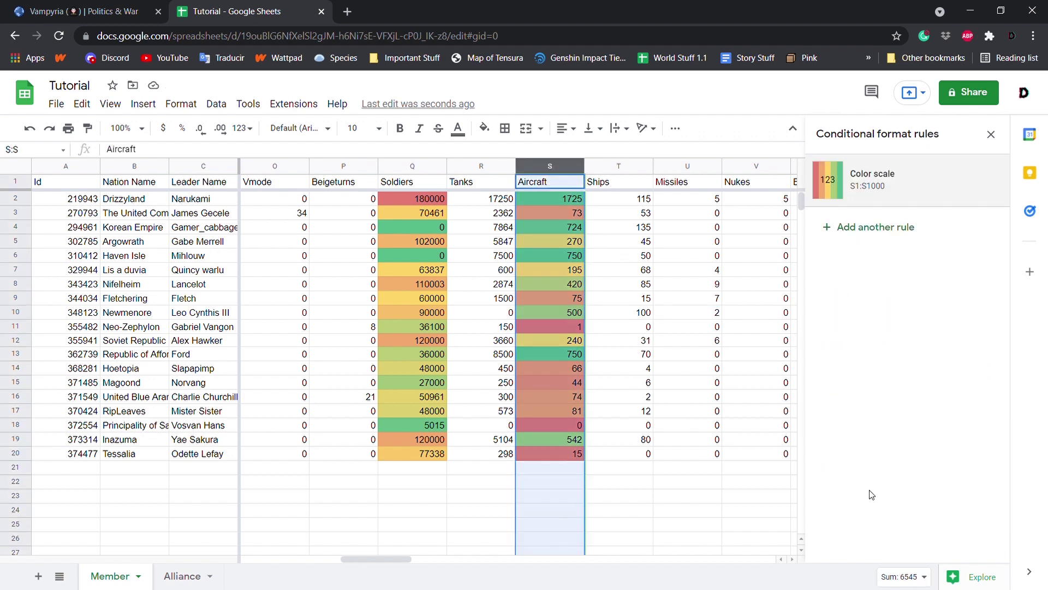
pyautogui.click(665, 327)
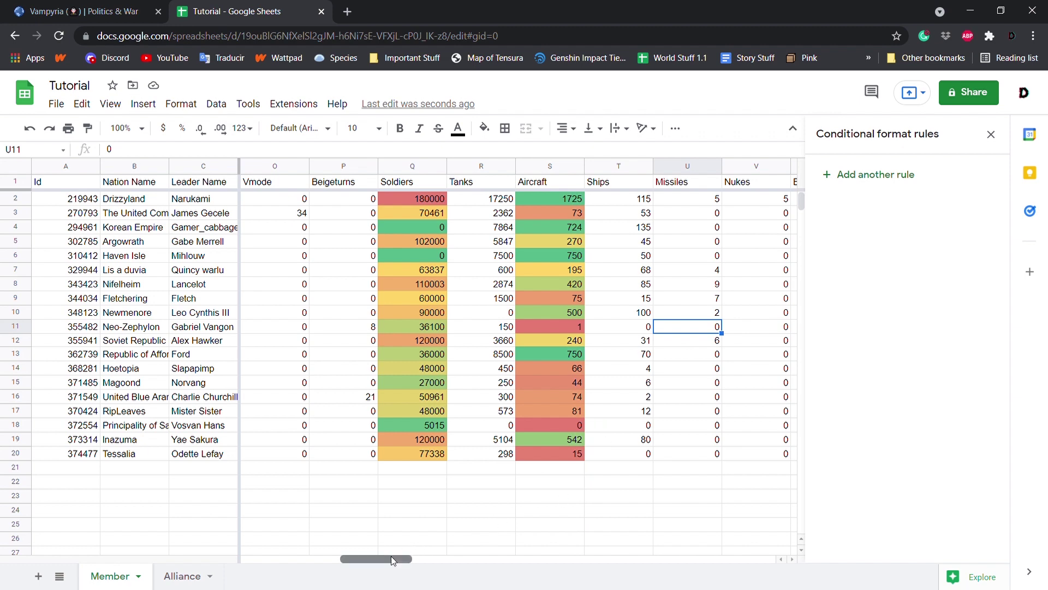
pyautogui.moveTo(391, 555); pyautogui.dragTo(425, 557)
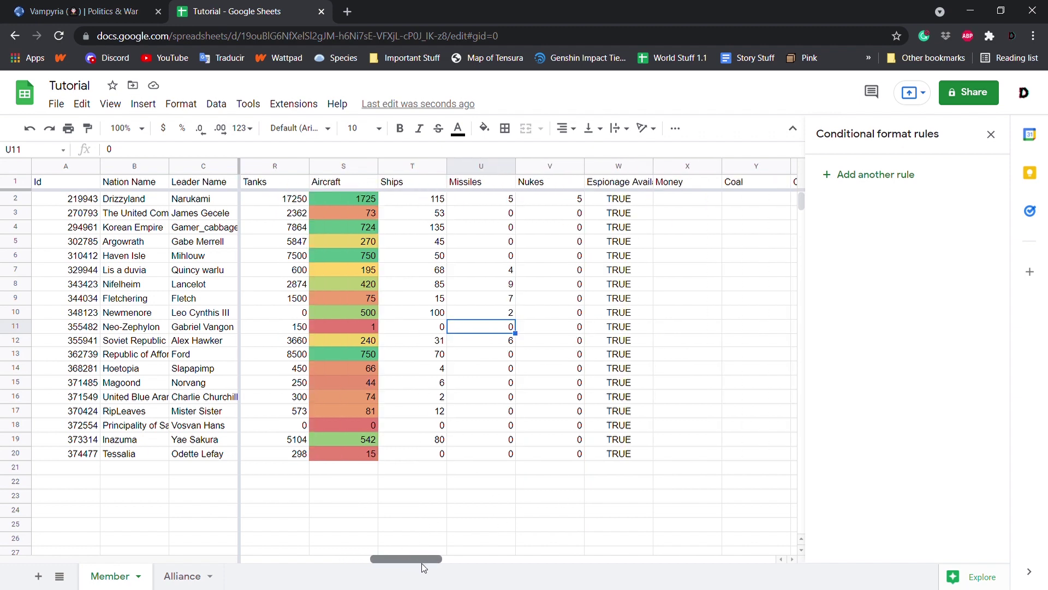
# - Apply the green-yellow-red colour scale preset to Missiles and Nukes columns U:V
pyautogui.click(496, 183)
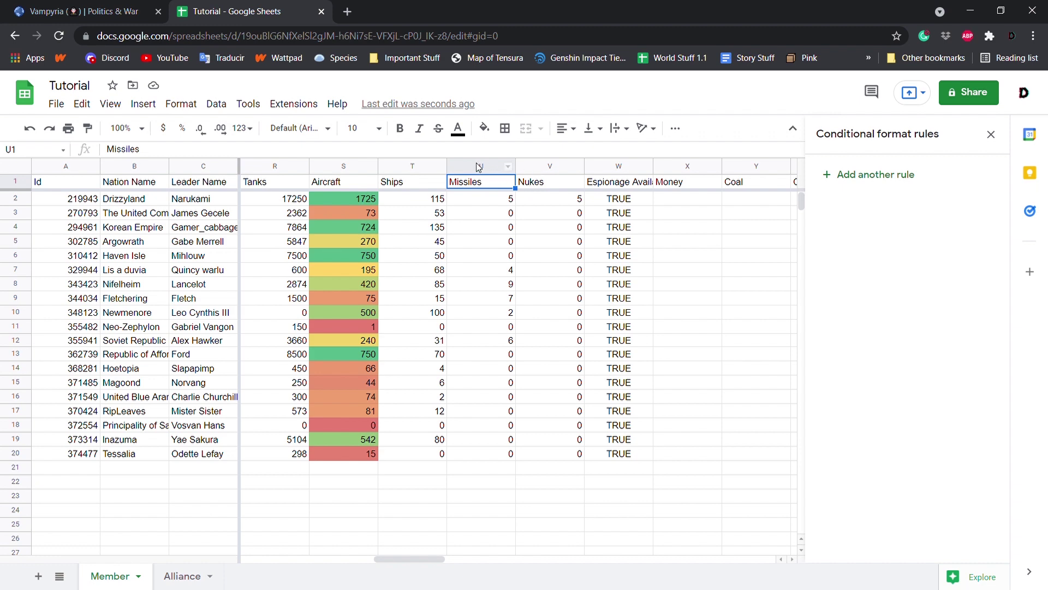
pyautogui.click(507, 167)
pyautogui.keyDown('shift'); pyautogui.click(546, 167); pyautogui.keyUp('shift')
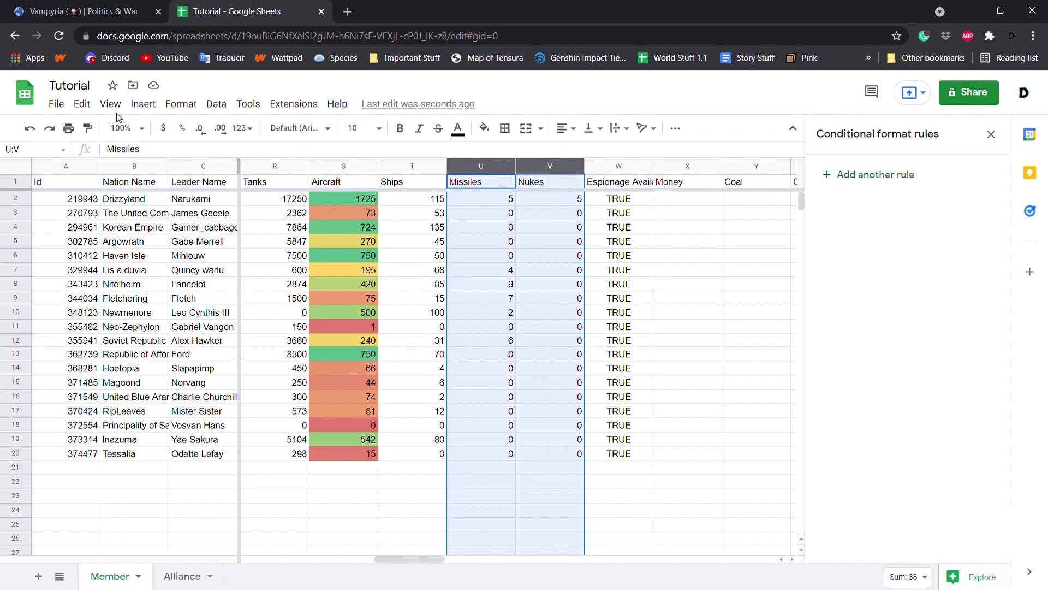
pyautogui.click(180, 105)
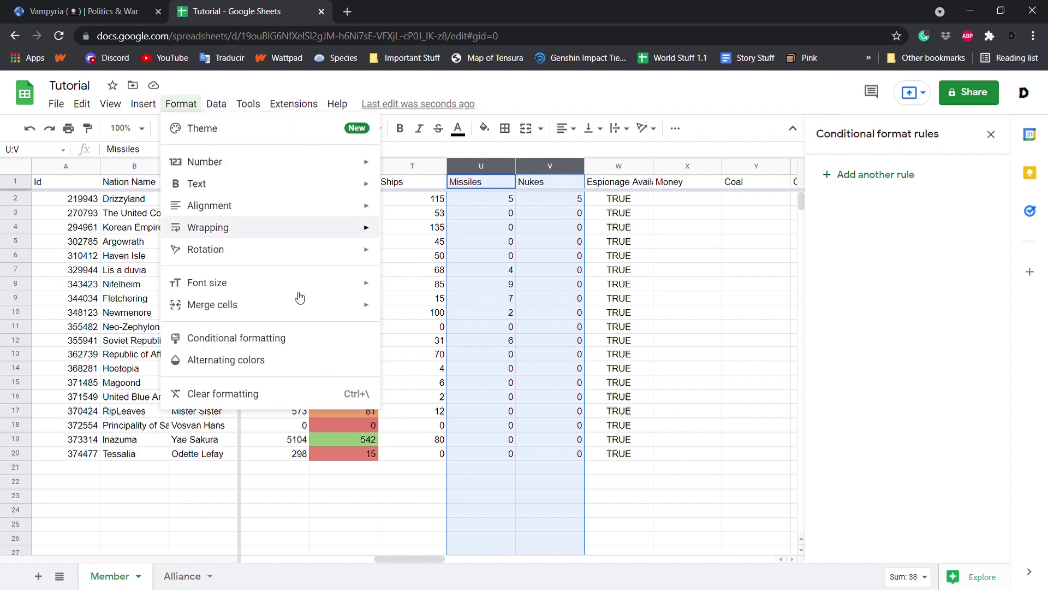
pyautogui.click(251, 342)
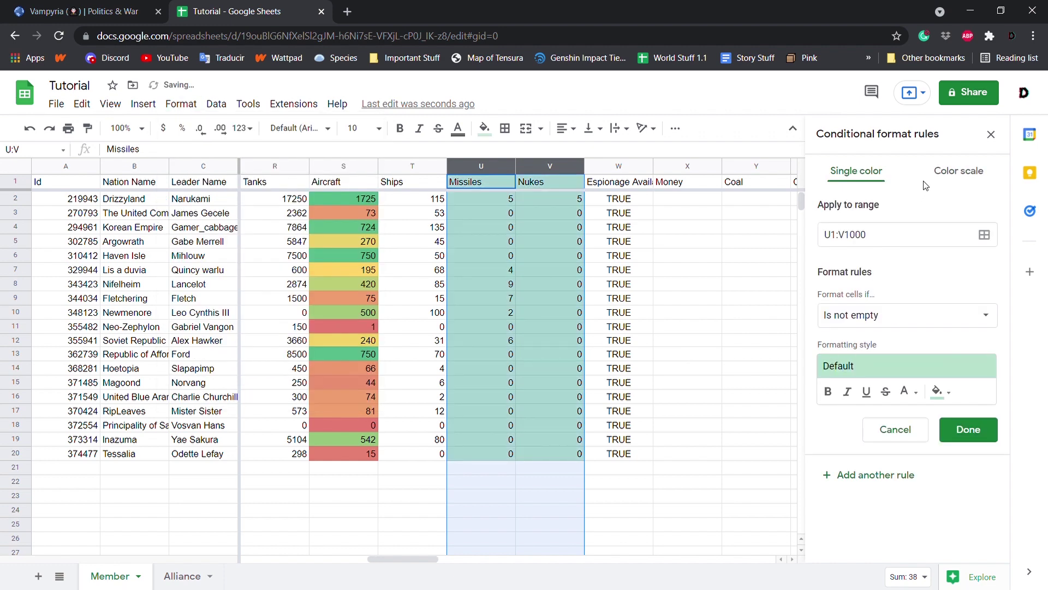
pyautogui.click(937, 172)
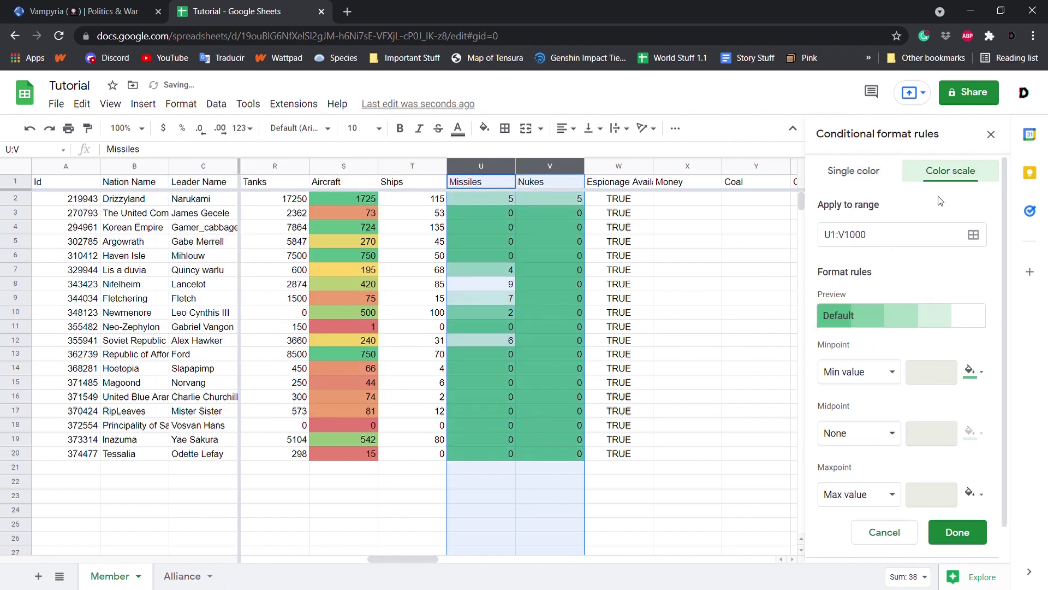
pyautogui.click(889, 315)
pyautogui.click(901, 419)
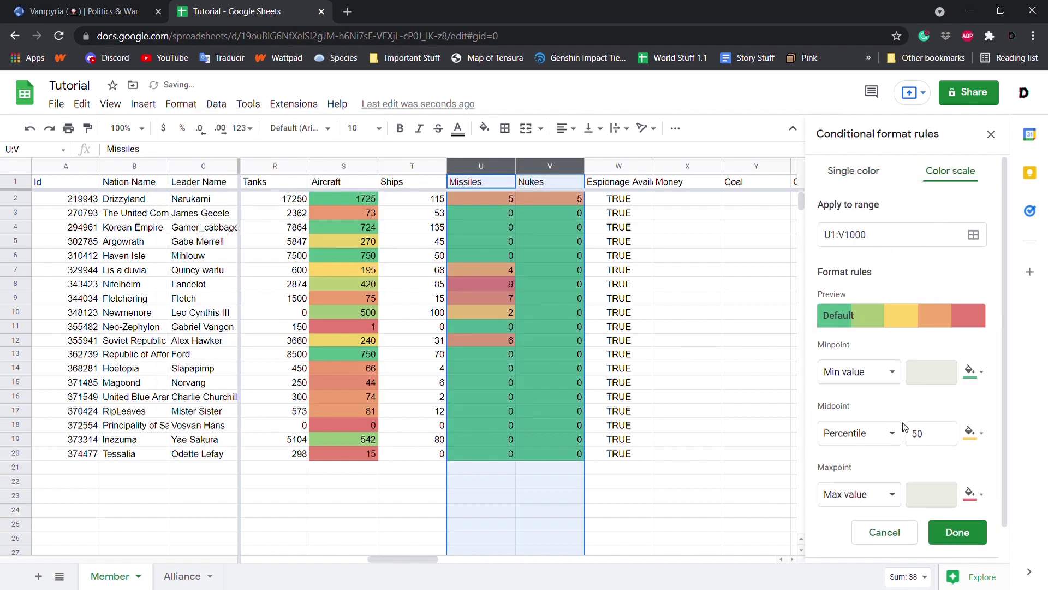
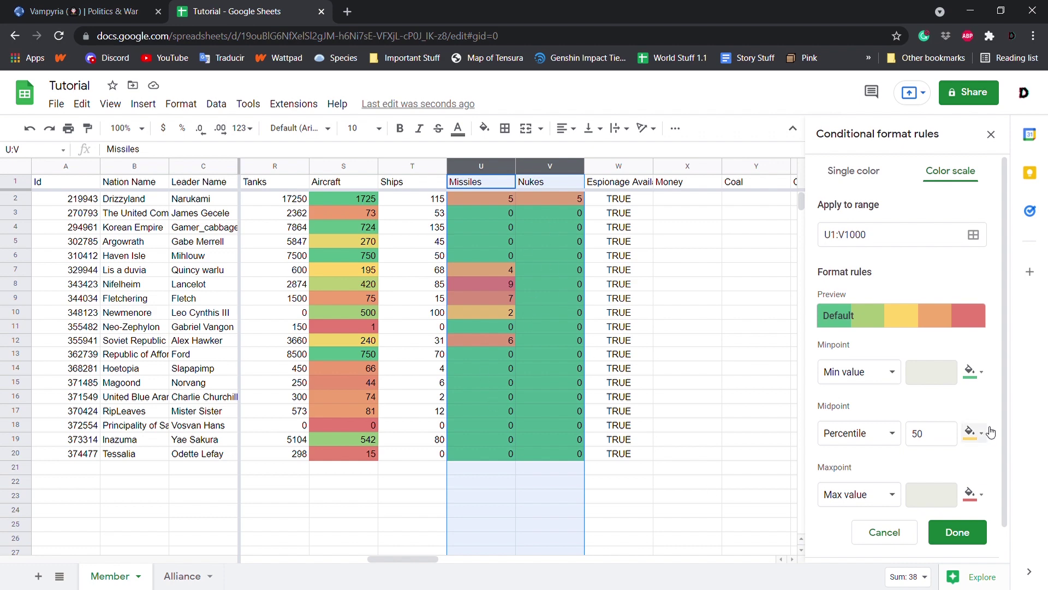
# - Try other minpoint and maxpoint colours, then restore the green minimum and soft red maximum
pyautogui.click(983, 372)
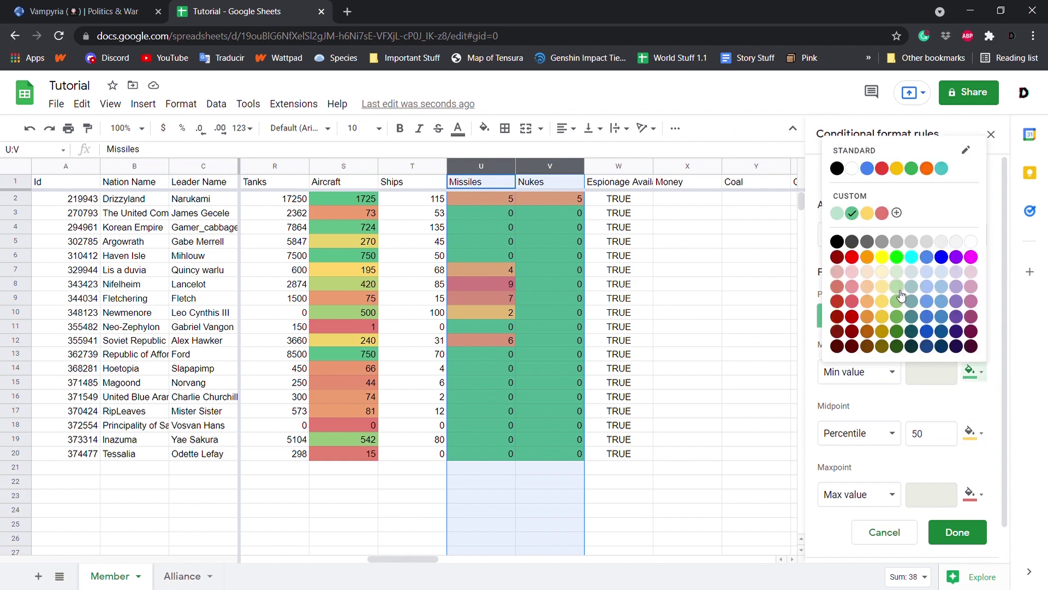
pyautogui.click(844, 216)
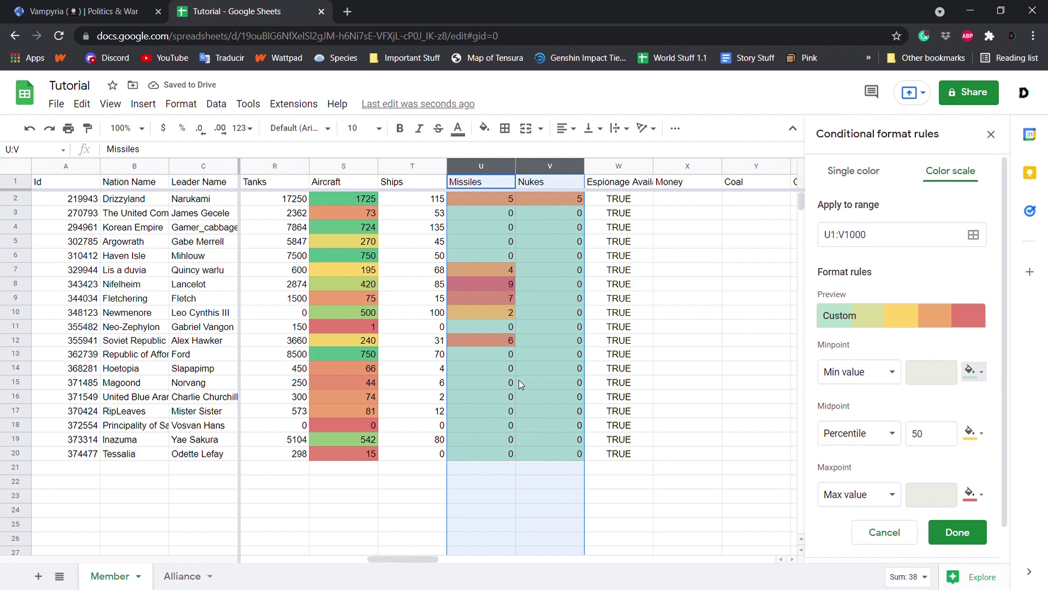
pyautogui.click(981, 373)
pyautogui.click(843, 215)
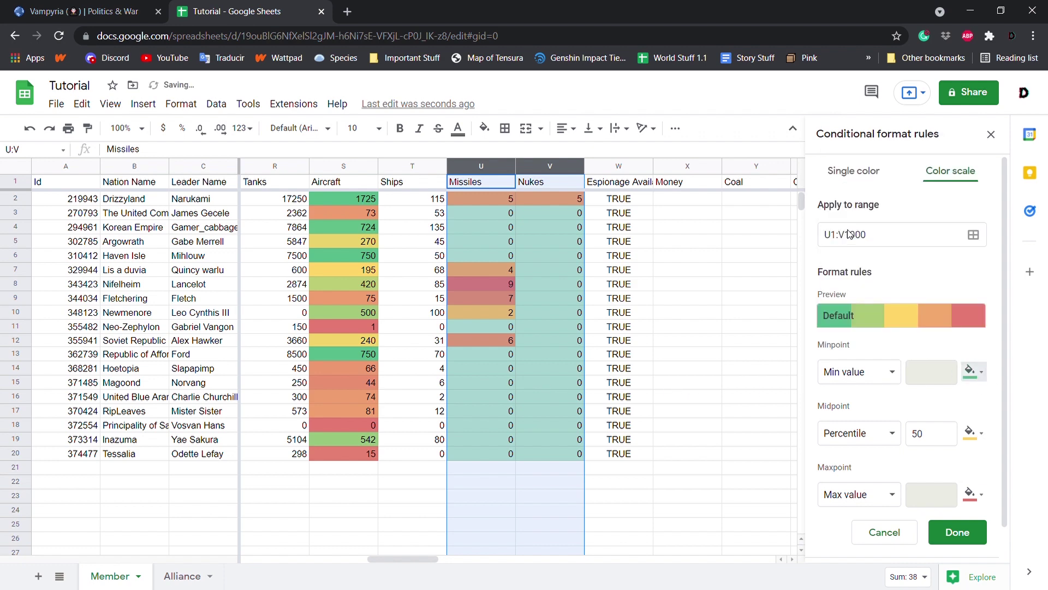
pyautogui.click(970, 434)
pyautogui.click(974, 494)
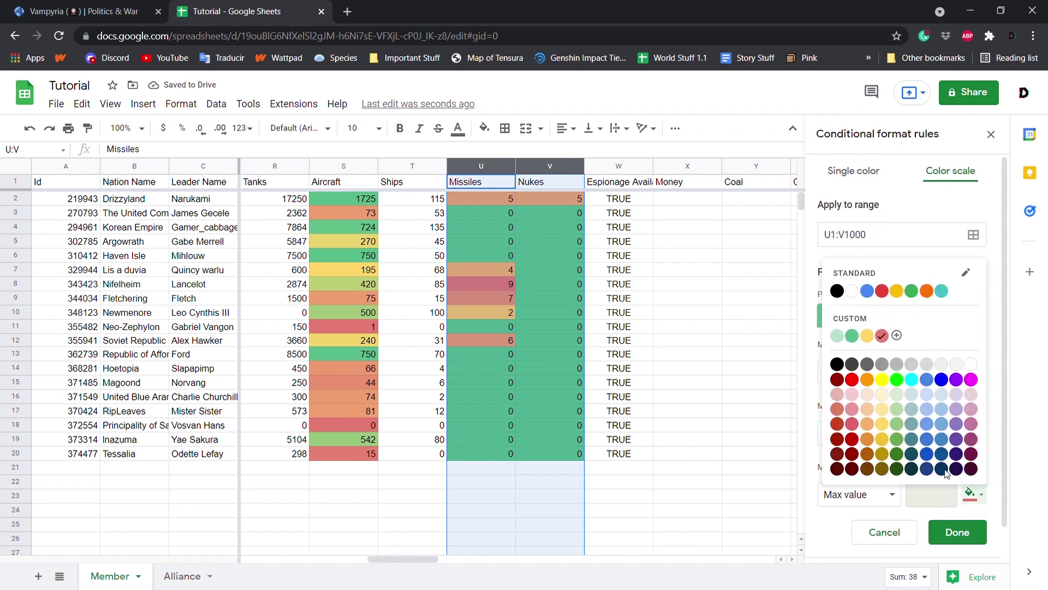
pyautogui.click(852, 379)
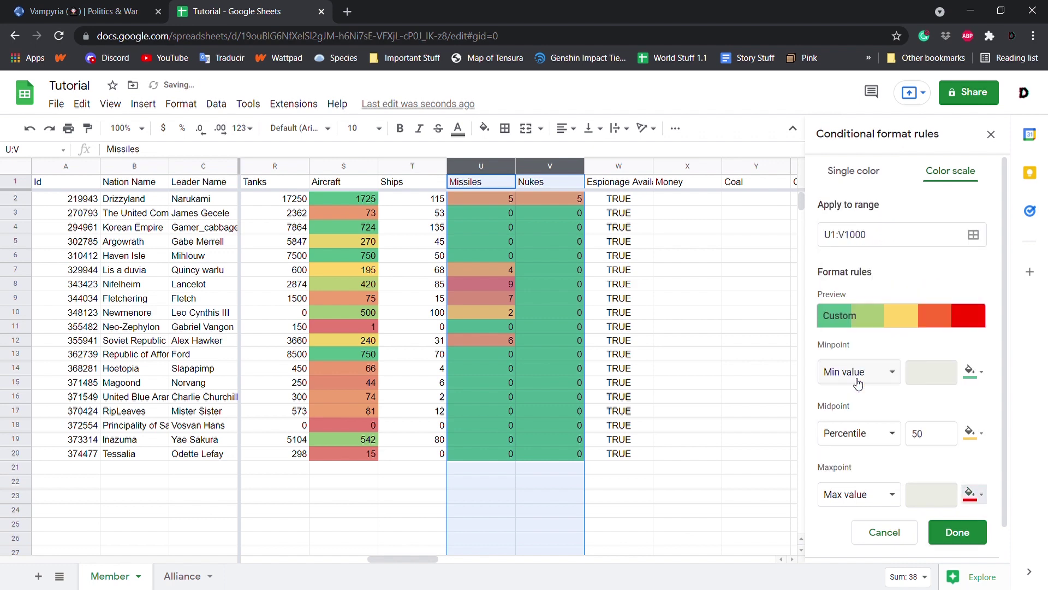
pyautogui.click(981, 495)
pyautogui.click(882, 336)
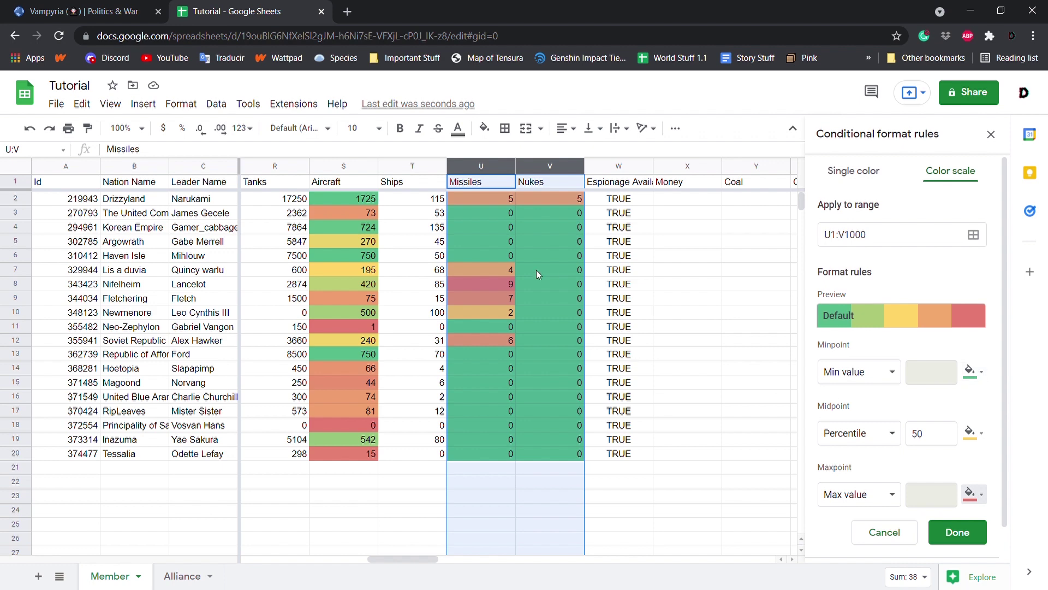
# - Make the minpoint colour red and the maxpoint colour green
pyautogui.click(970, 372)
pyautogui.click(896, 213)
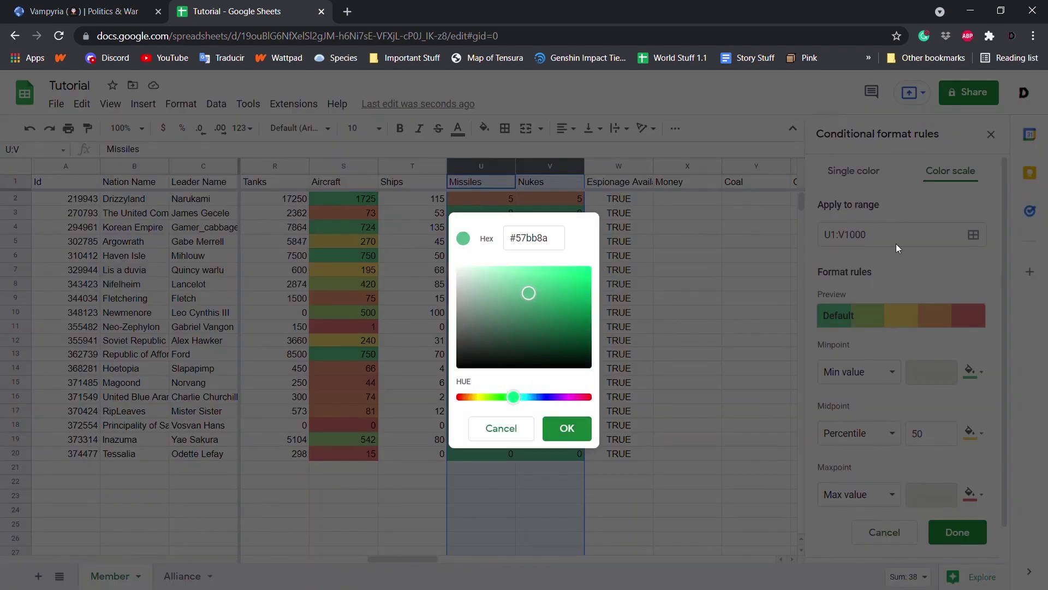
pyautogui.click(546, 428)
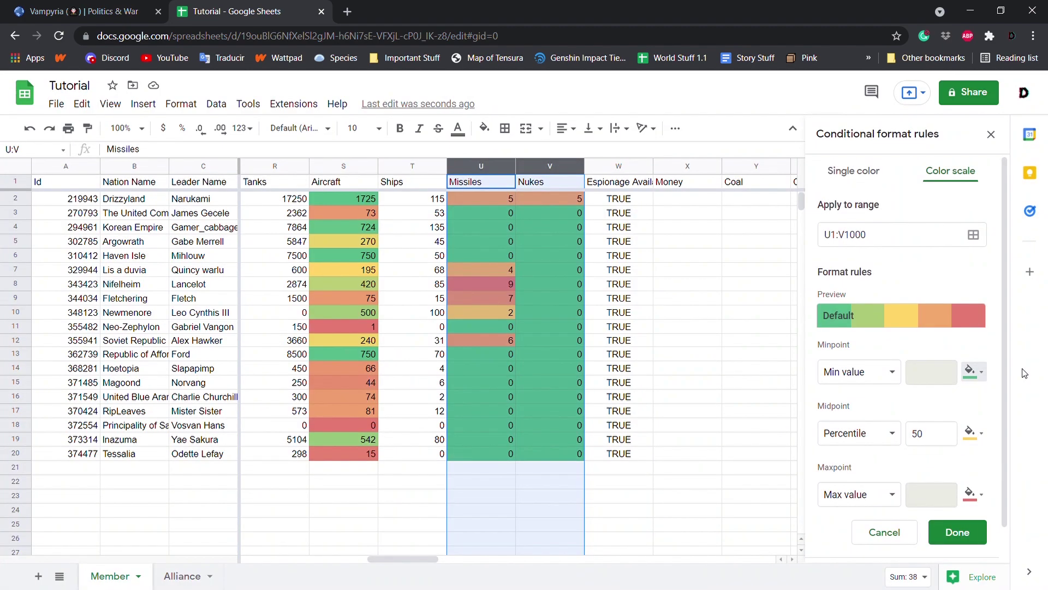
pyautogui.click(970, 373)
pyautogui.click(881, 212)
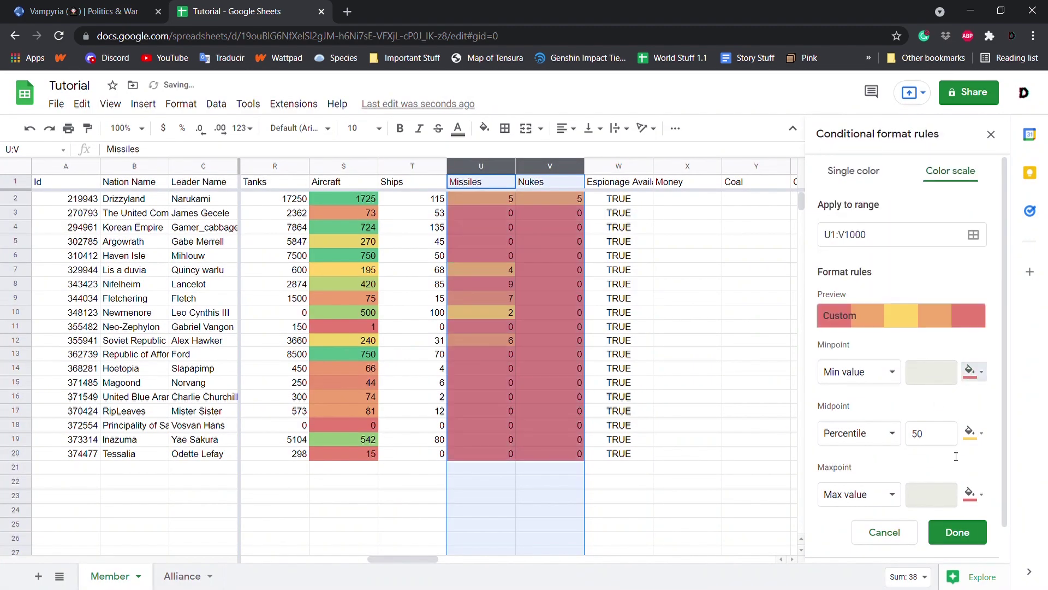
pyautogui.click(974, 494)
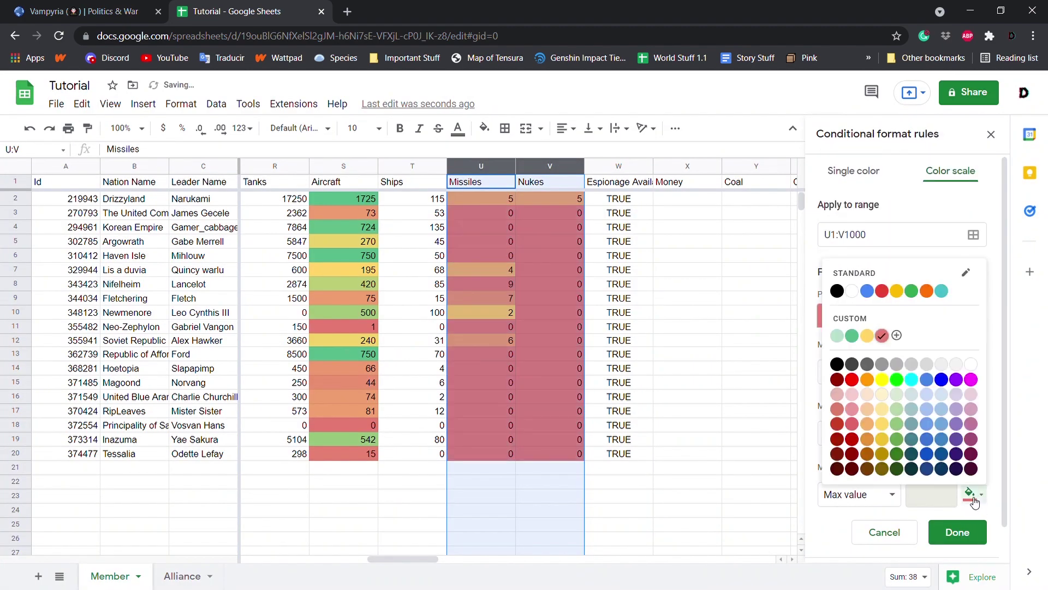
pyautogui.click(853, 335)
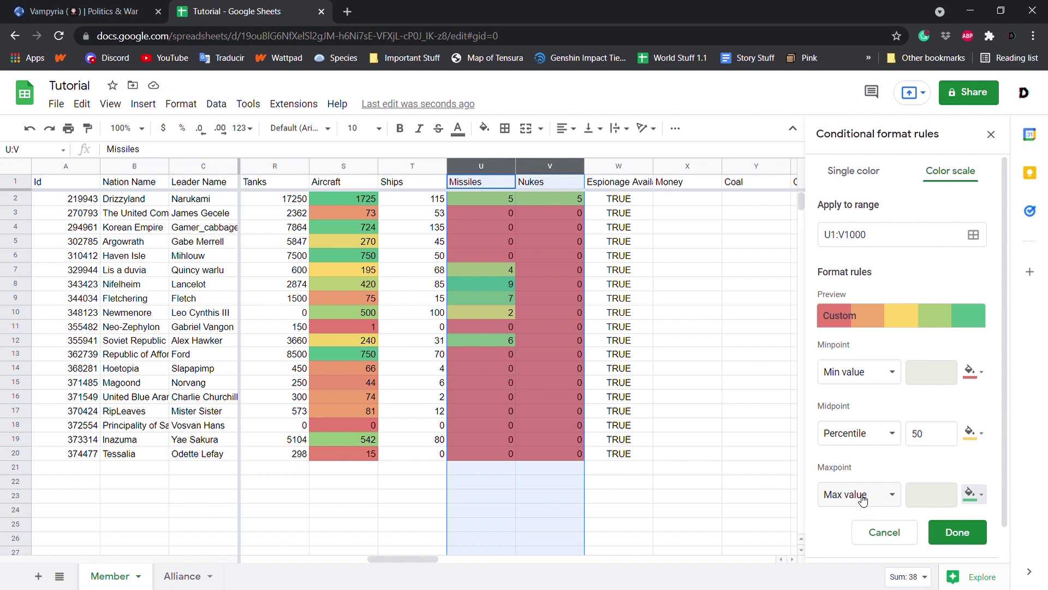
# - Change the maxpoint to Number with a value of 10 and save the rule
pyautogui.click(862, 500)
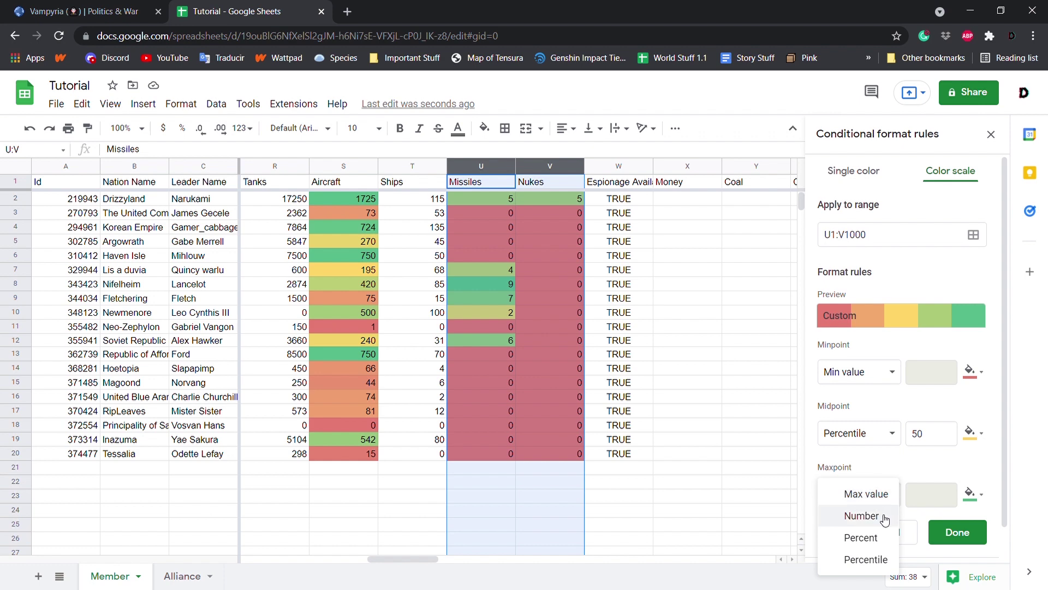
pyautogui.click(884, 518)
pyautogui.click(915, 498)
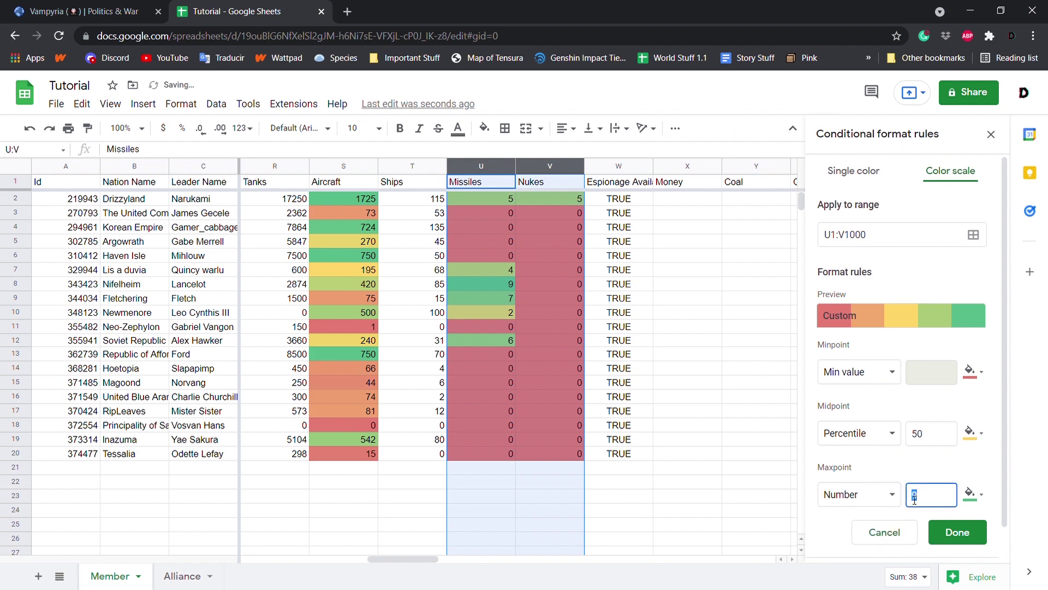
pyautogui.press('BackSpace')
pyautogui.write('5')
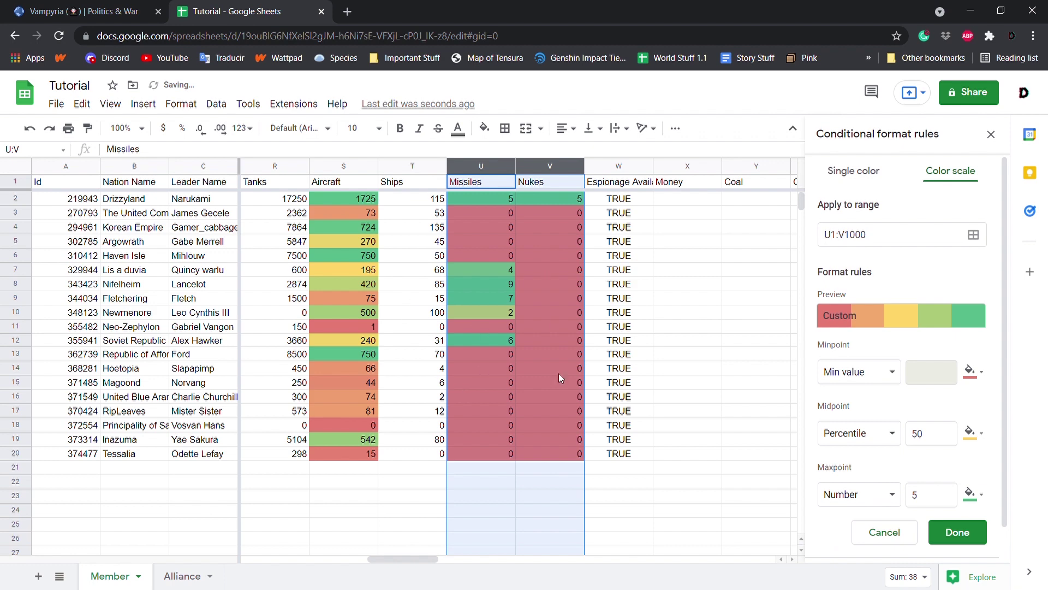
pyautogui.click(920, 503)
pyautogui.press('BackSpace')
pyautogui.write('10')
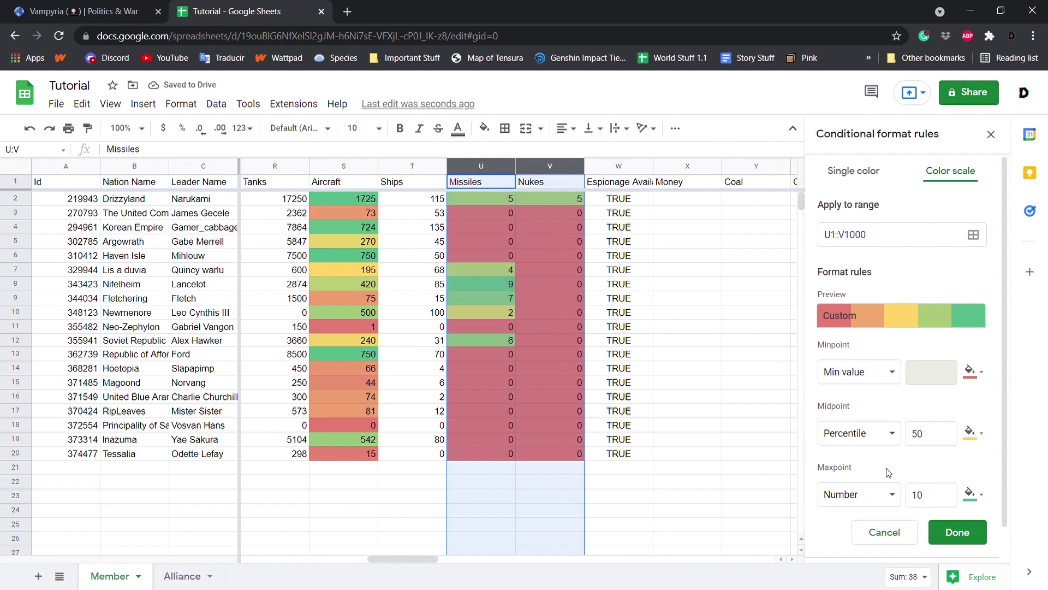
pyautogui.click(977, 529)
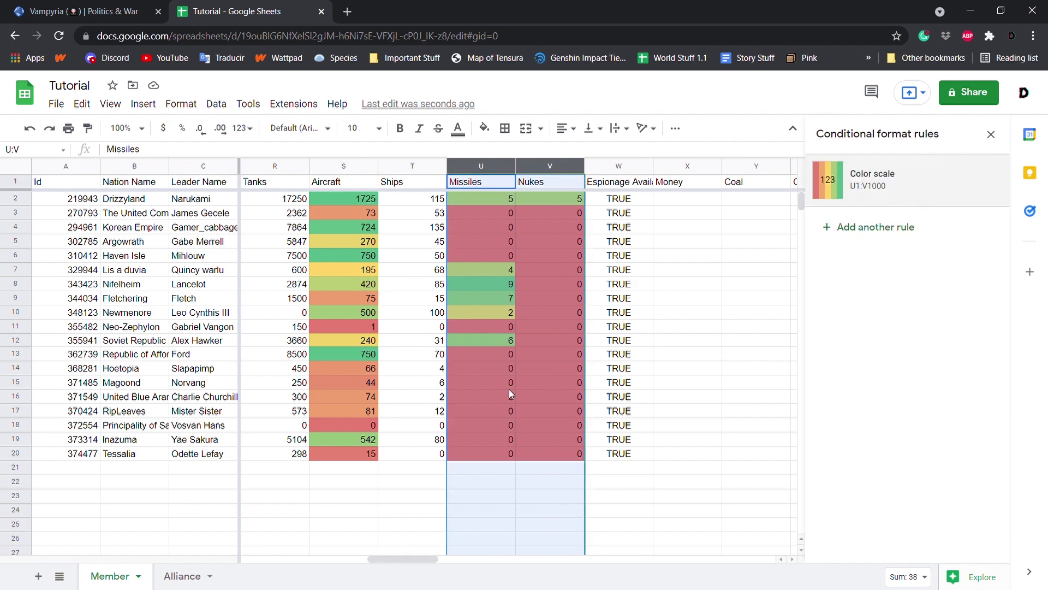
# - Enter test values 200 in V8, 50 in V15 and 12 in U16 to check the scale
pyautogui.click(535, 338)
pyautogui.click(543, 285)
pyautogui.write('200')
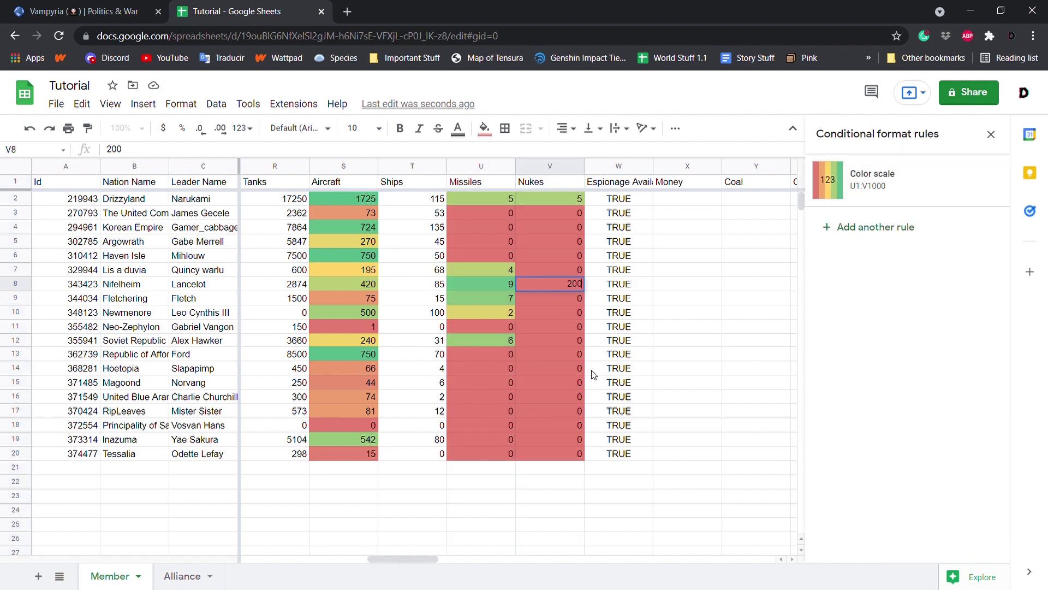
pyautogui.click(645, 413)
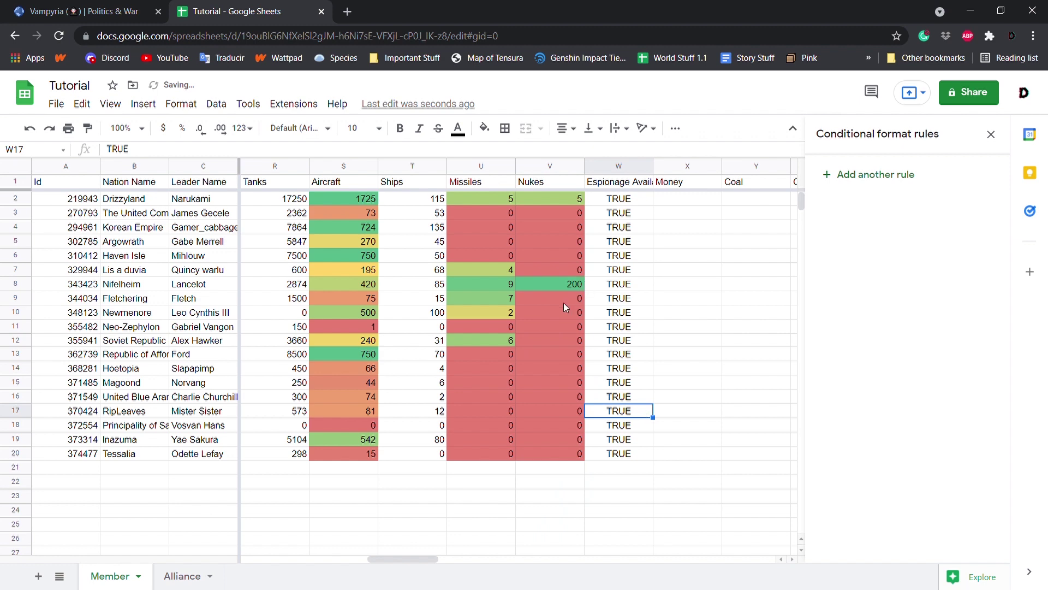
pyautogui.click(524, 378)
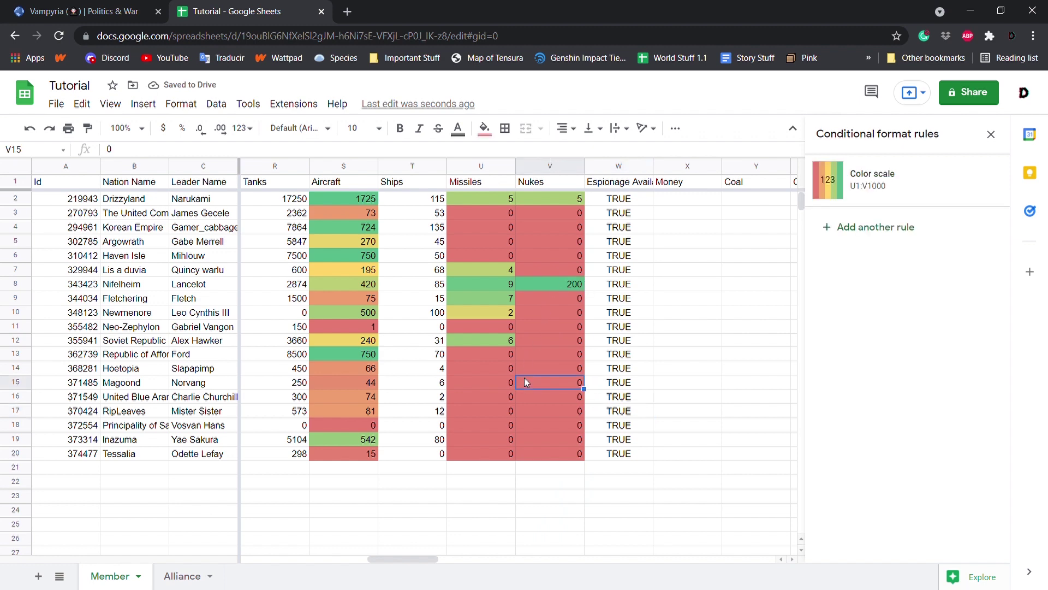
pyautogui.write('50')
pyautogui.click(678, 372)
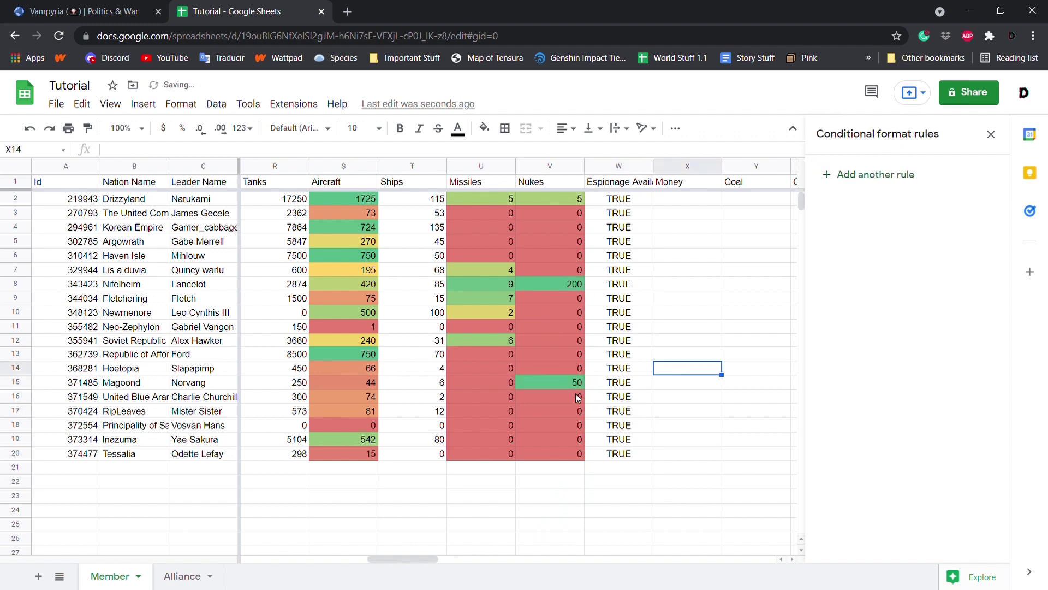
pyautogui.click(495, 400)
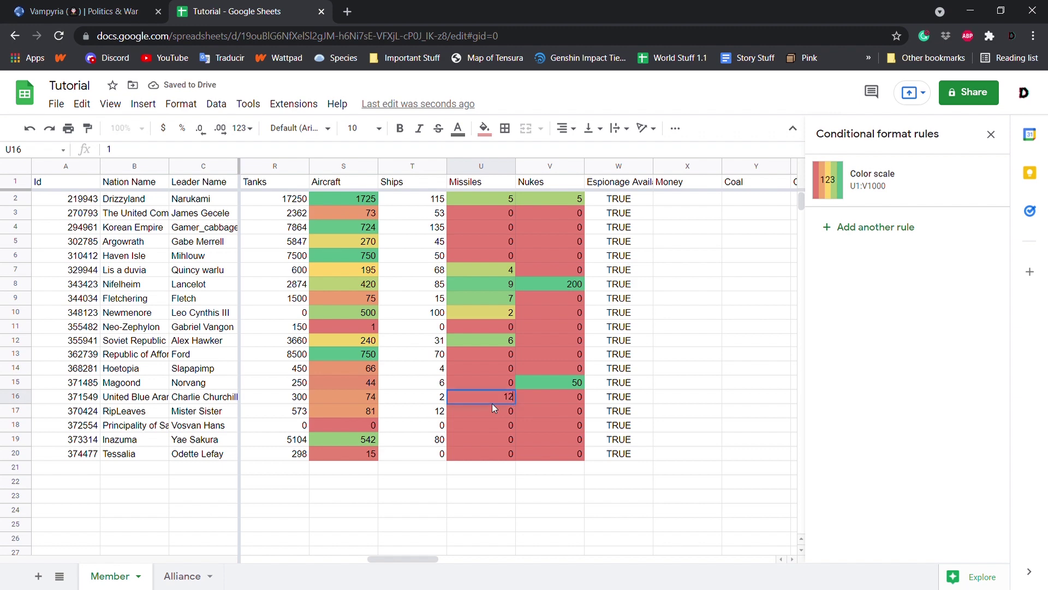
pyautogui.write('12')
pyautogui.click(704, 413)
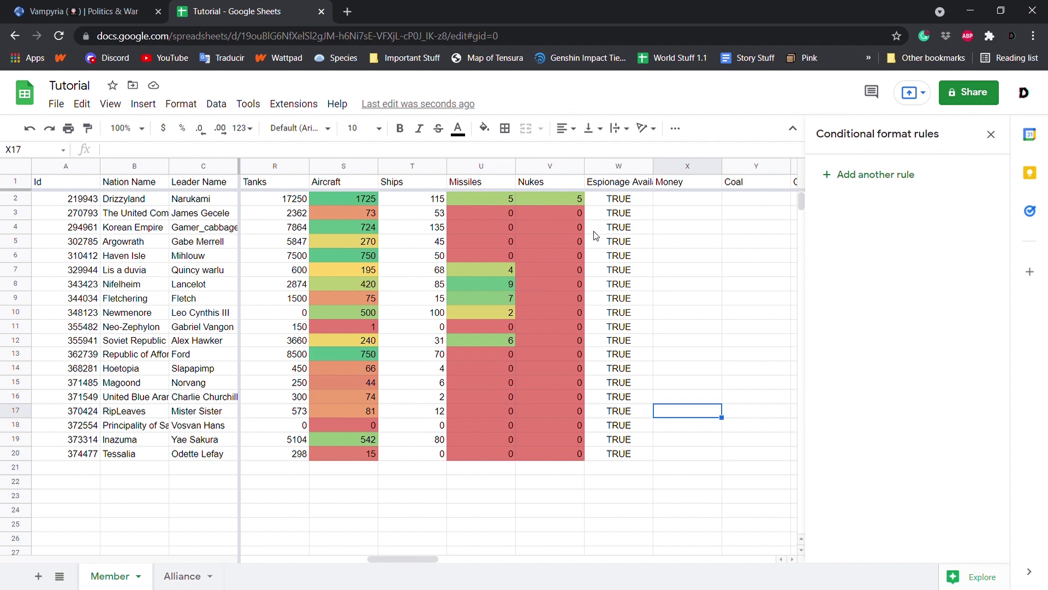
# - Select columns U:V and open their colour scale rule card
pyautogui.click(480, 166)
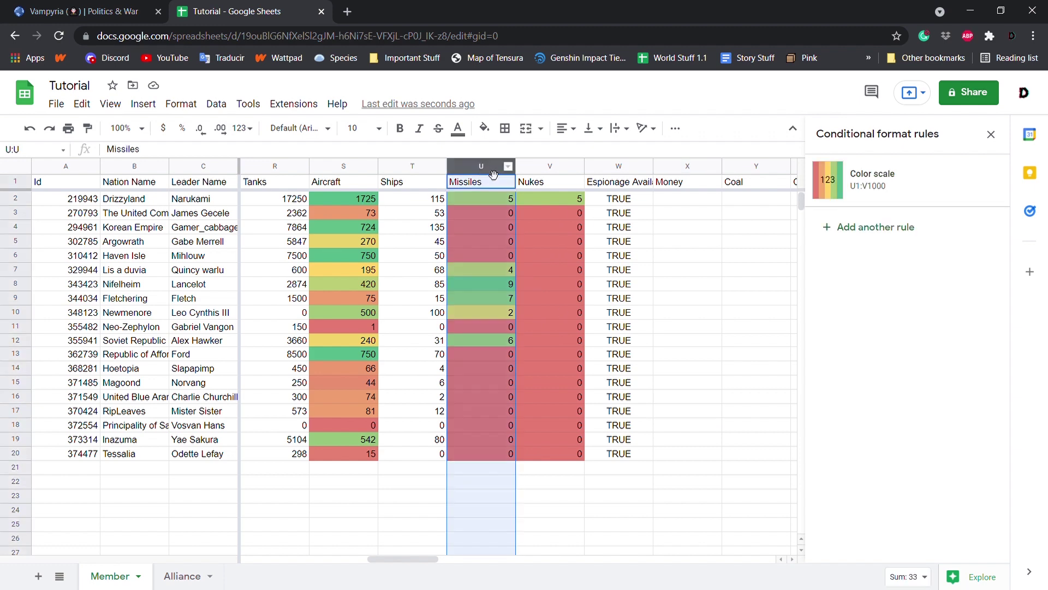
pyautogui.keyDown('shift'); pyautogui.click(548, 167); pyautogui.keyUp('shift')
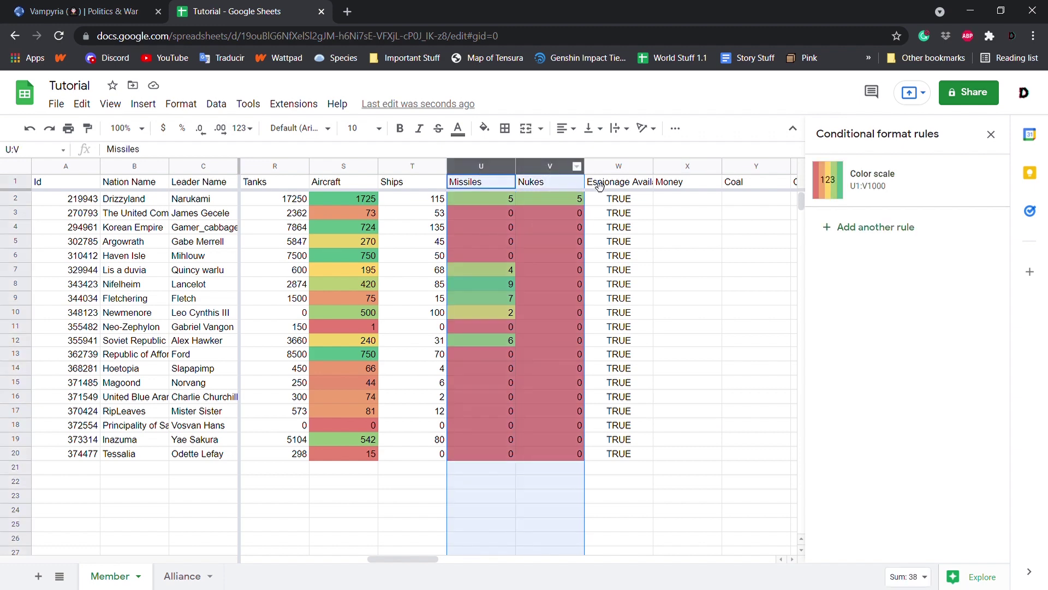
pyautogui.click(862, 187)
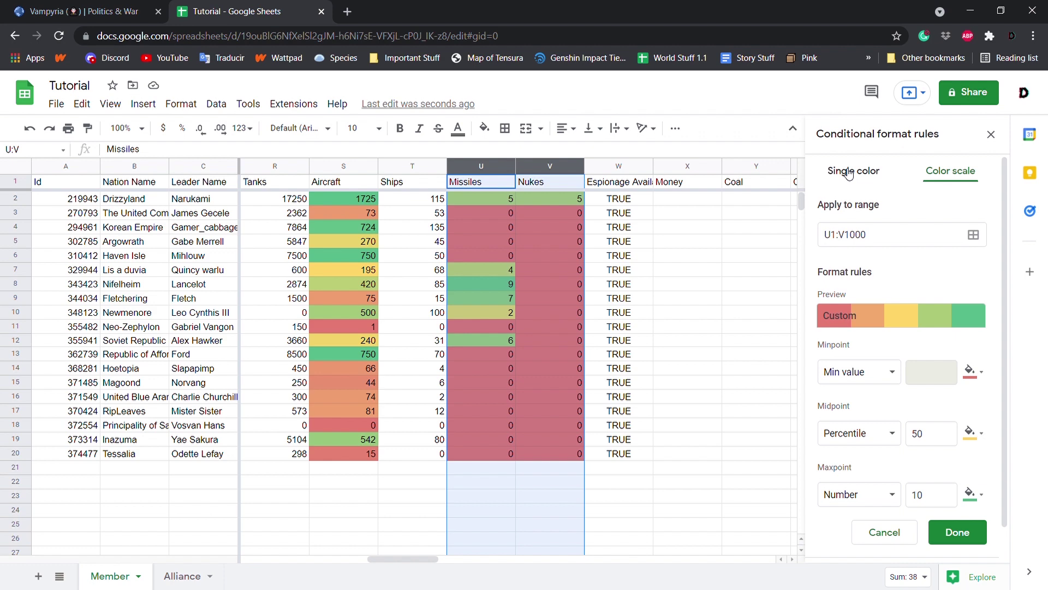
# - Change the U:V rule to Single color: greater than or equal to 1, light red fill, saved
pyautogui.click(848, 172)
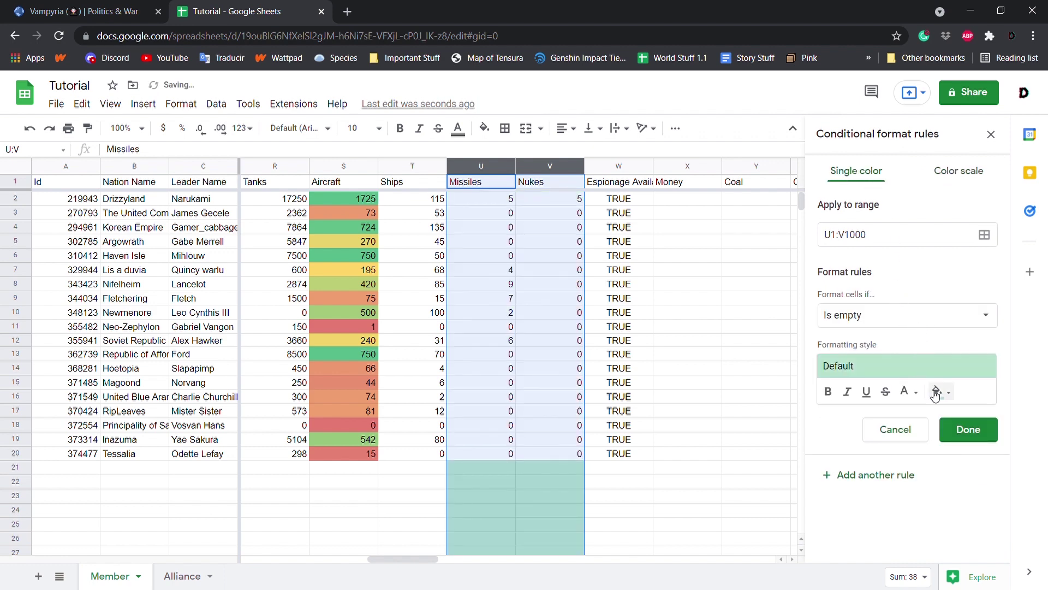
pyautogui.click(911, 319)
pyautogui.scroll(-3, 897, 461)
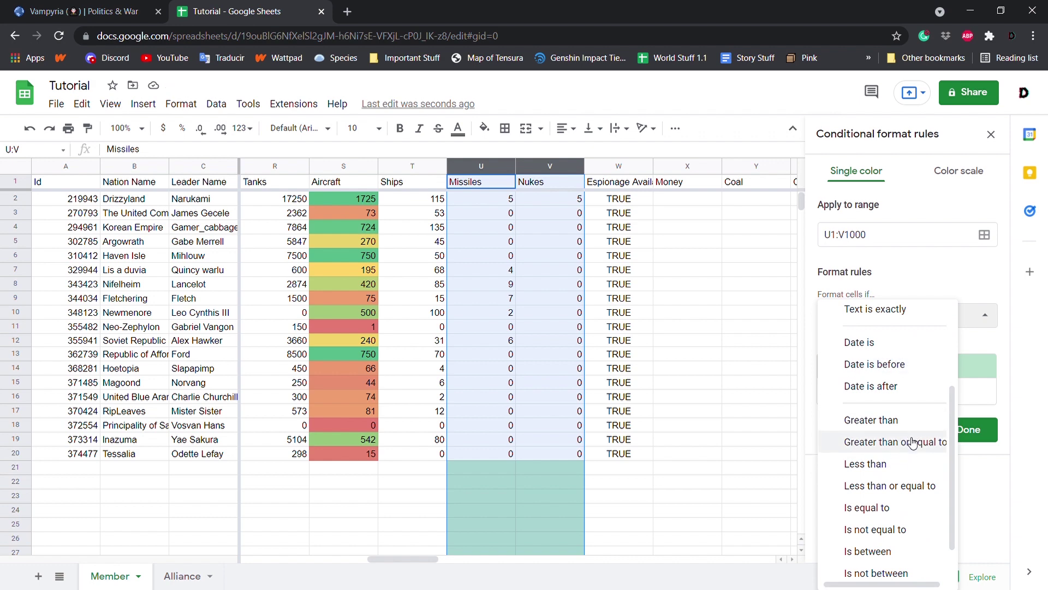
pyautogui.click(908, 443)
pyautogui.click(890, 353)
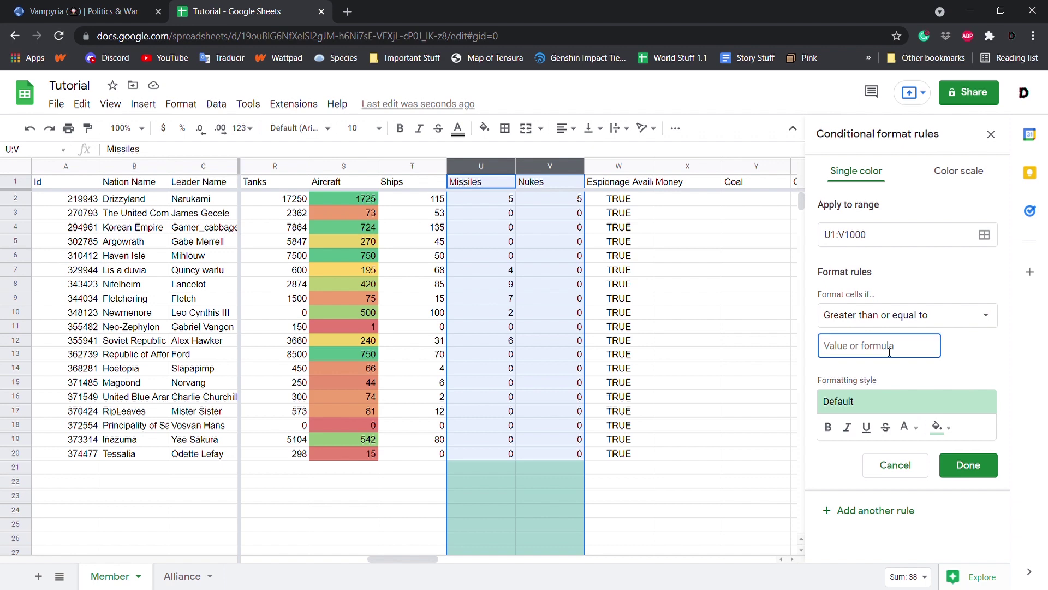
pyautogui.write('1')
pyautogui.click(938, 373)
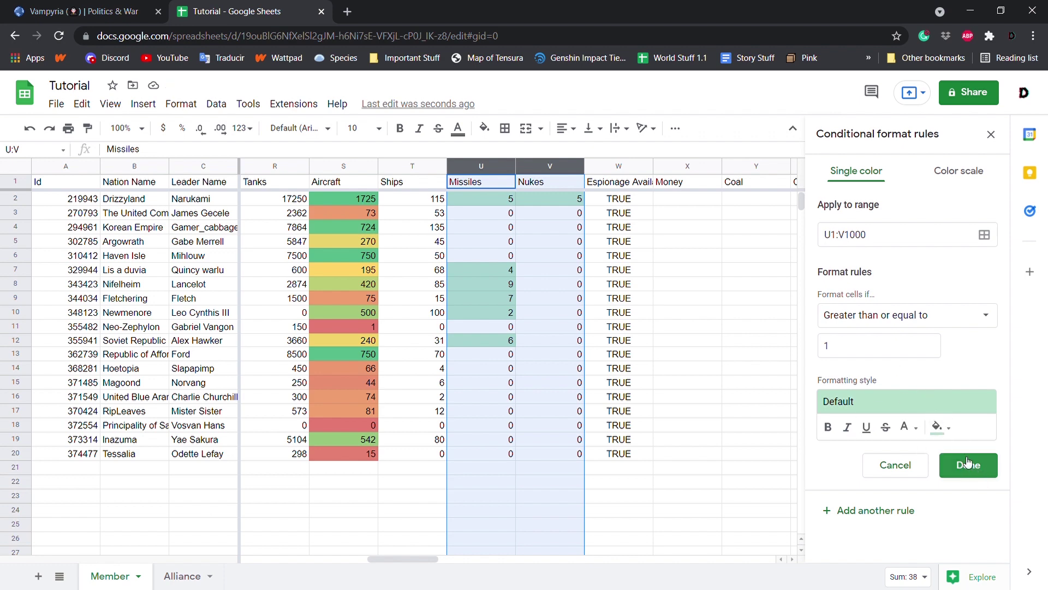
pyautogui.click(945, 430)
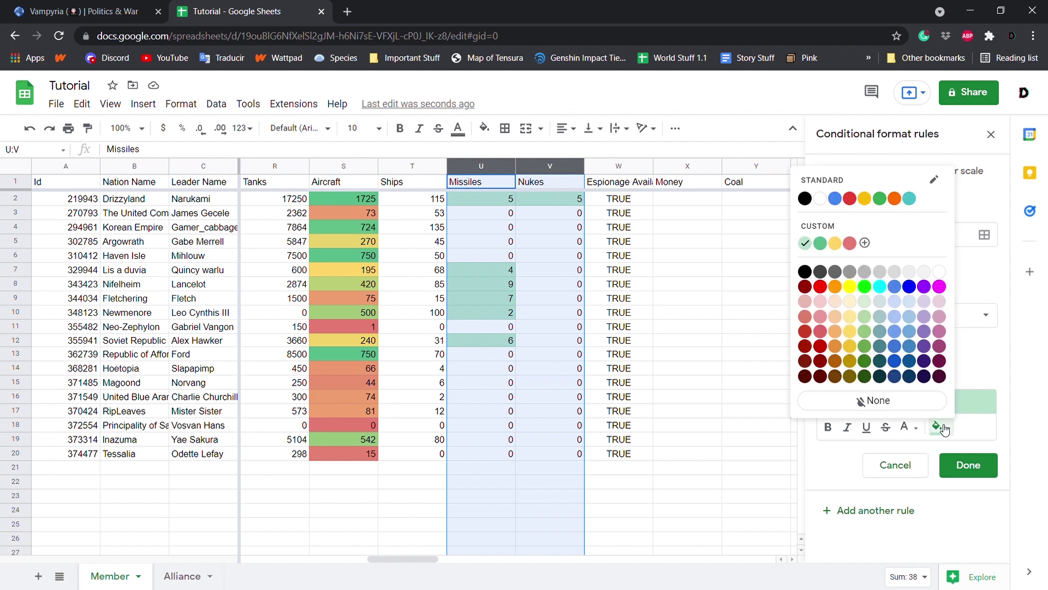
pyautogui.click(820, 317)
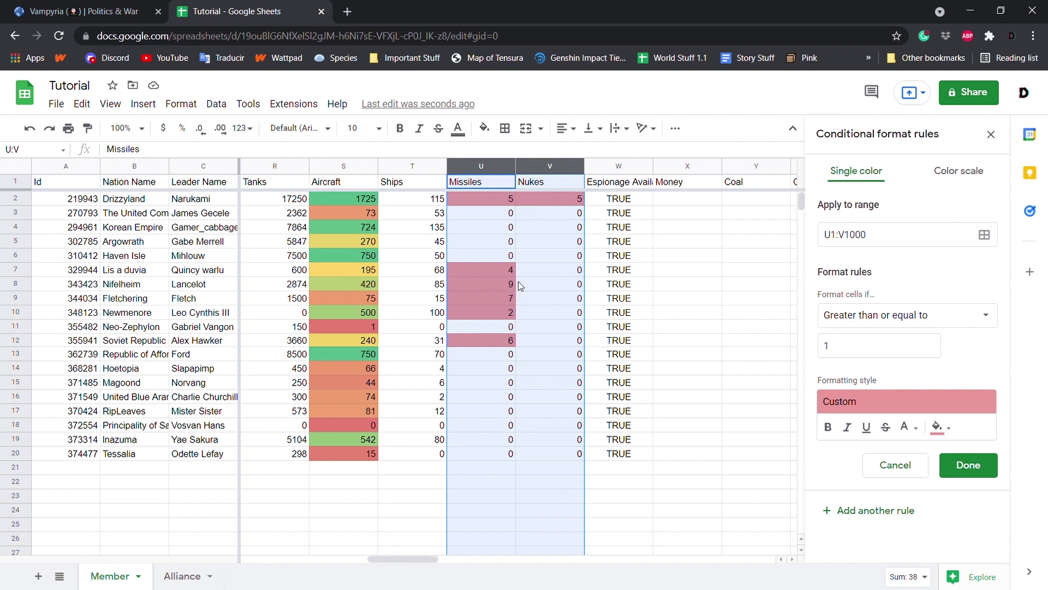
pyautogui.click(984, 469)
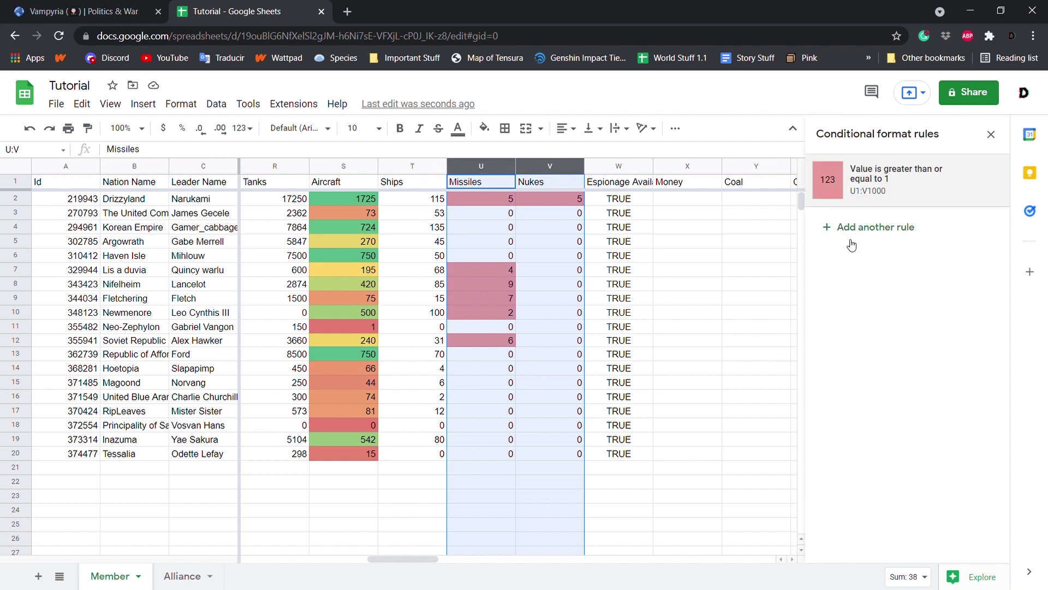
# - Add a second U:V rule with the condition Less than 1 and save it
pyautogui.click(865, 234)
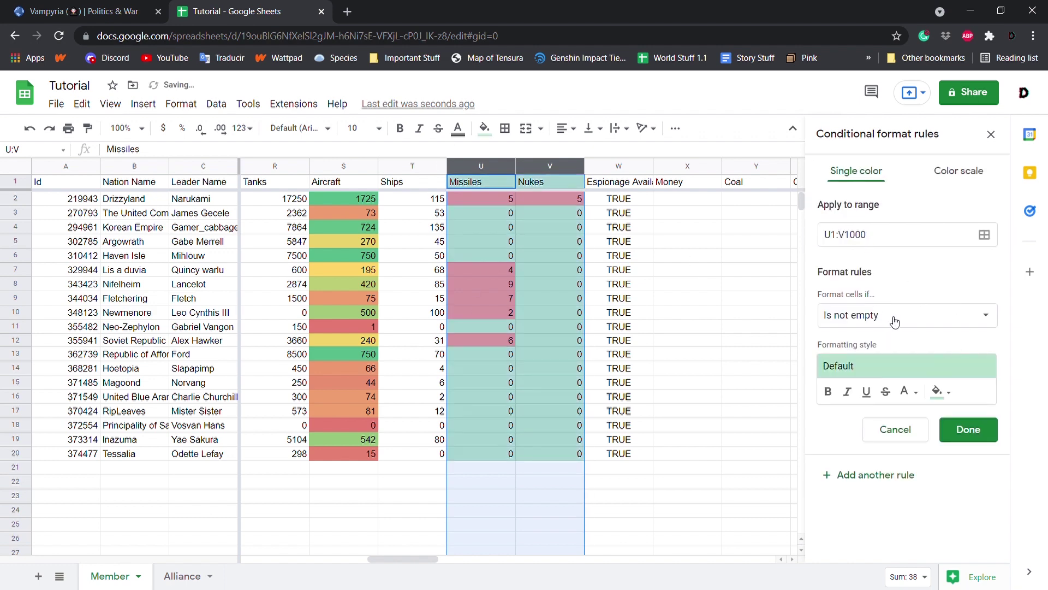
pyautogui.click(894, 321)
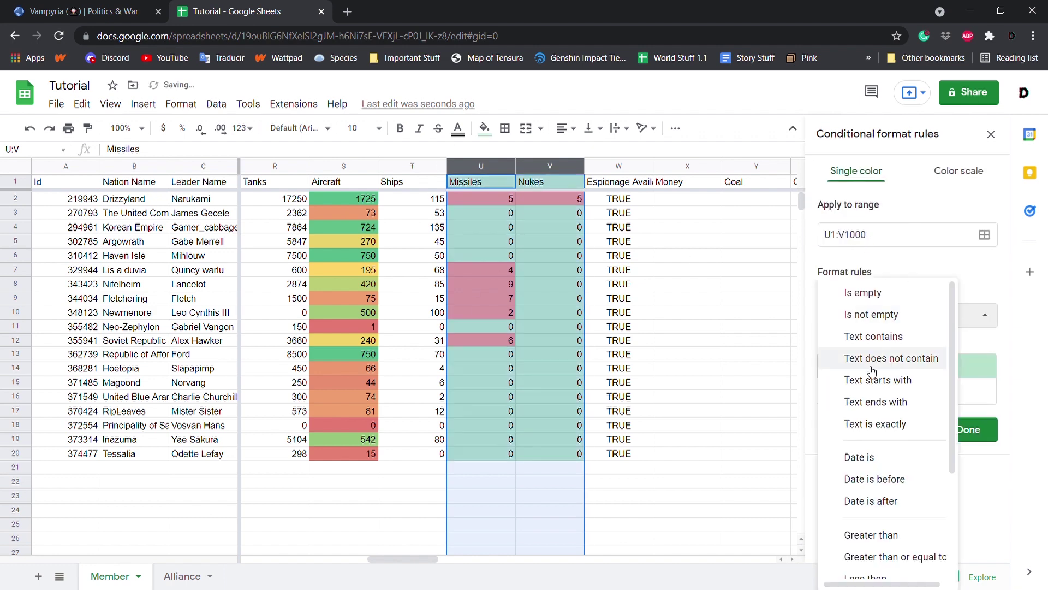
pyautogui.scroll(-3, 889, 534)
pyautogui.click(884, 510)
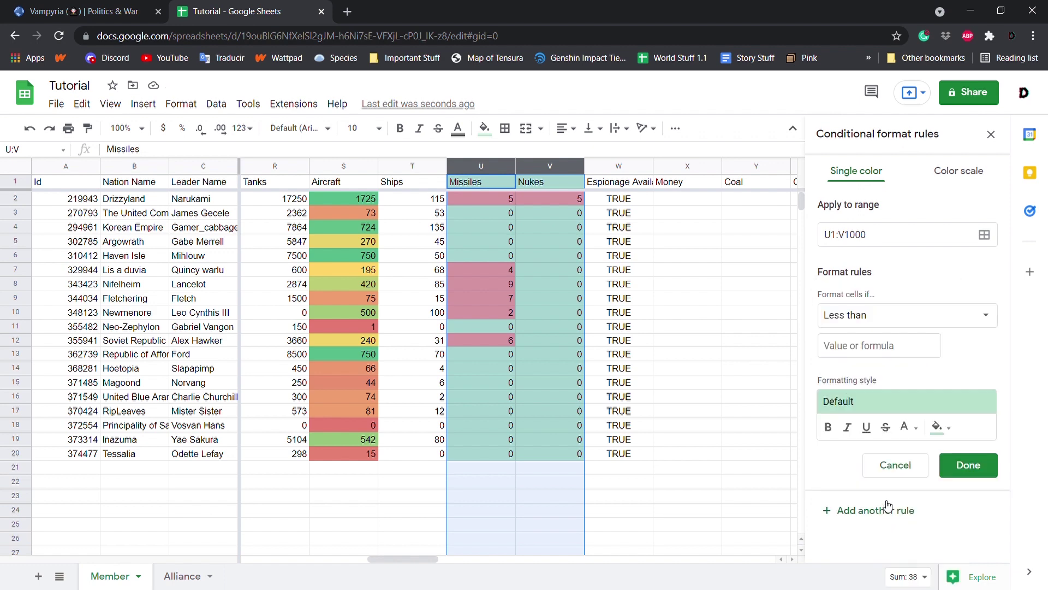
pyautogui.click(883, 351)
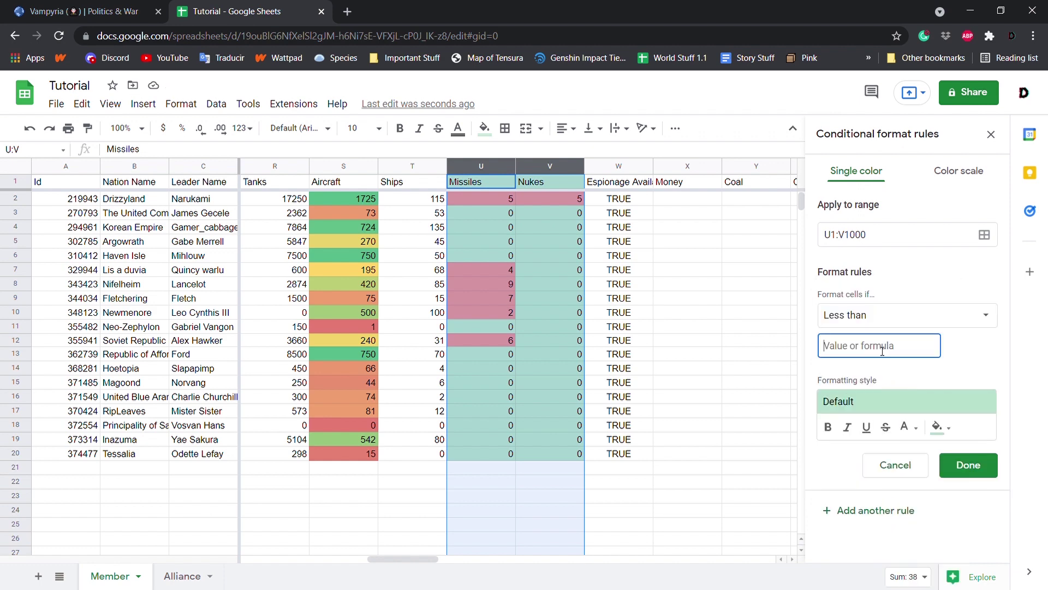
pyautogui.write('1')
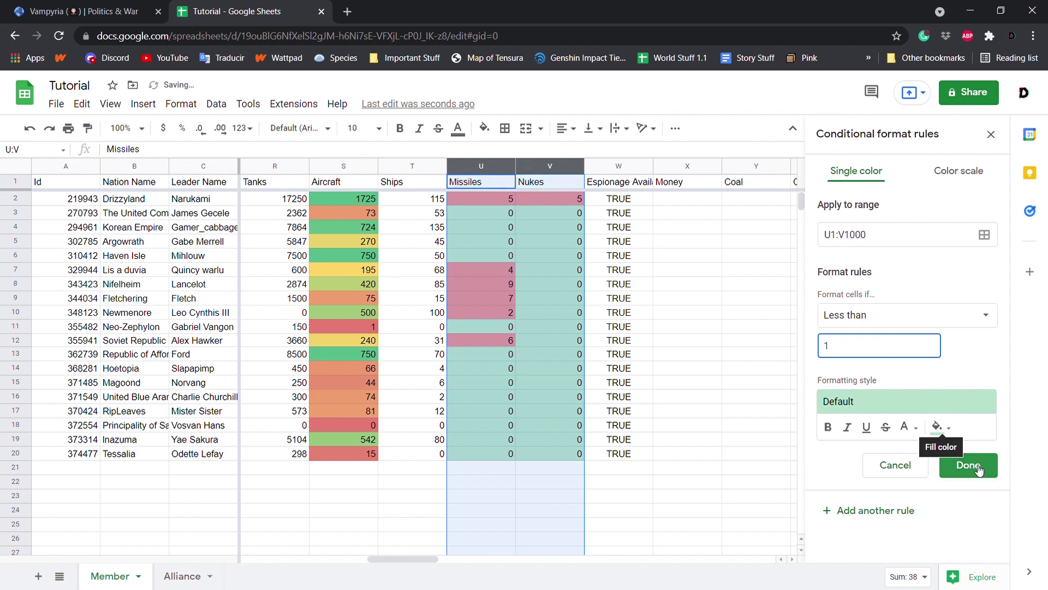
pyautogui.click(979, 469)
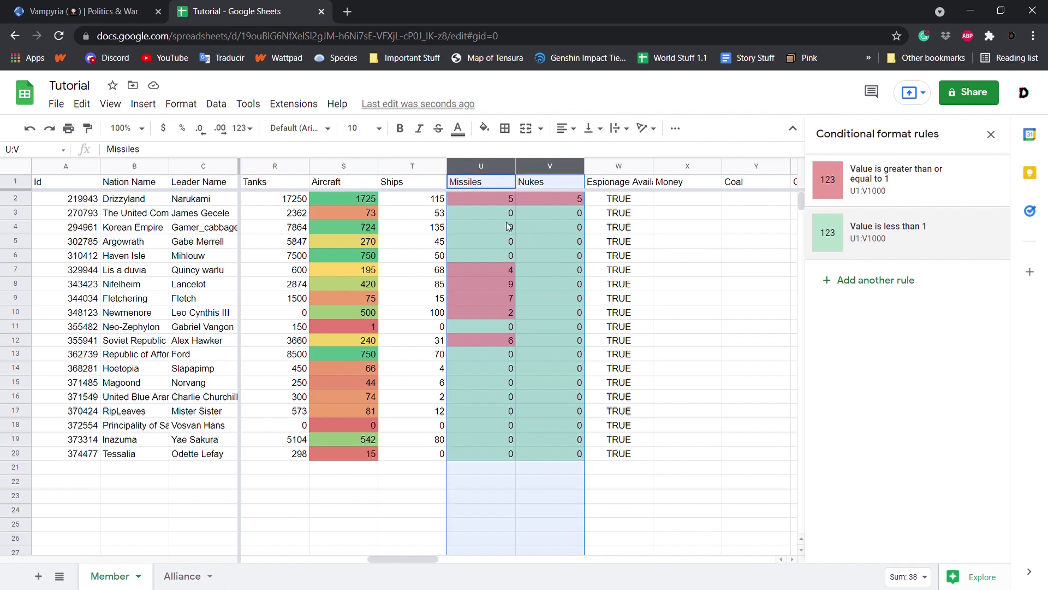
# - Select the empty block U21:V27 below the data to check how the rules shade it
pyautogui.scroll(-3, 622, 461)
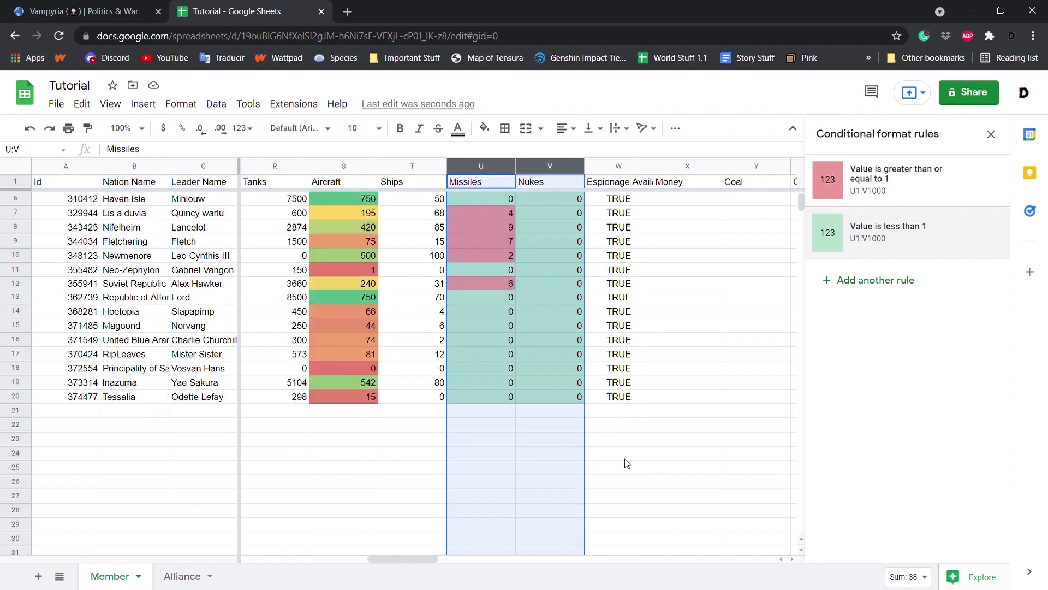
pyautogui.click(613, 453)
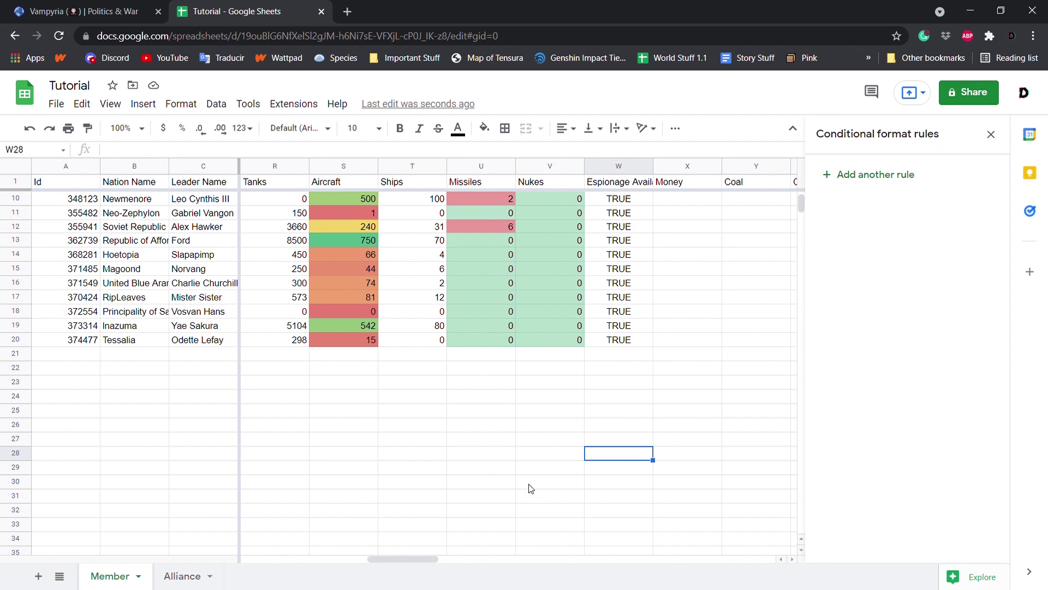
pyautogui.click(491, 355)
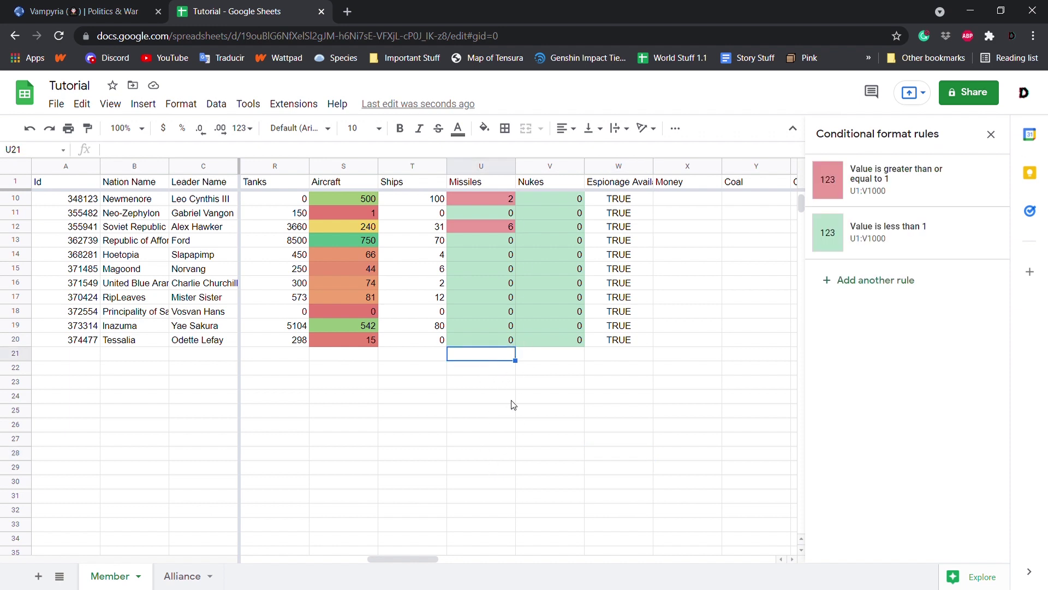
pyautogui.keyDown('shift'); pyautogui.click(545, 444); pyautogui.keyUp('shift')
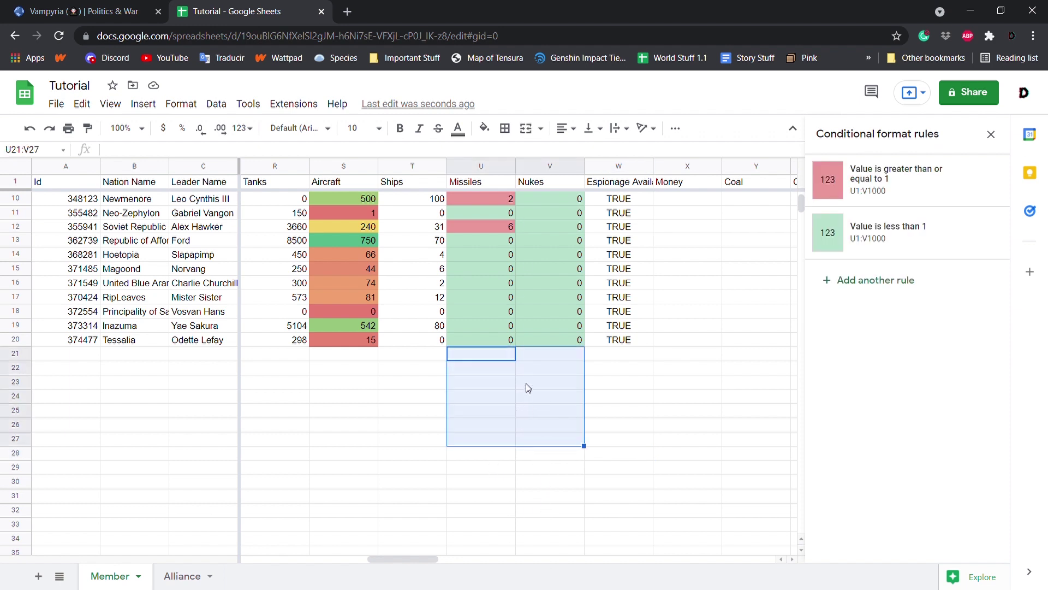
pyautogui.scroll(2, 528, 392)
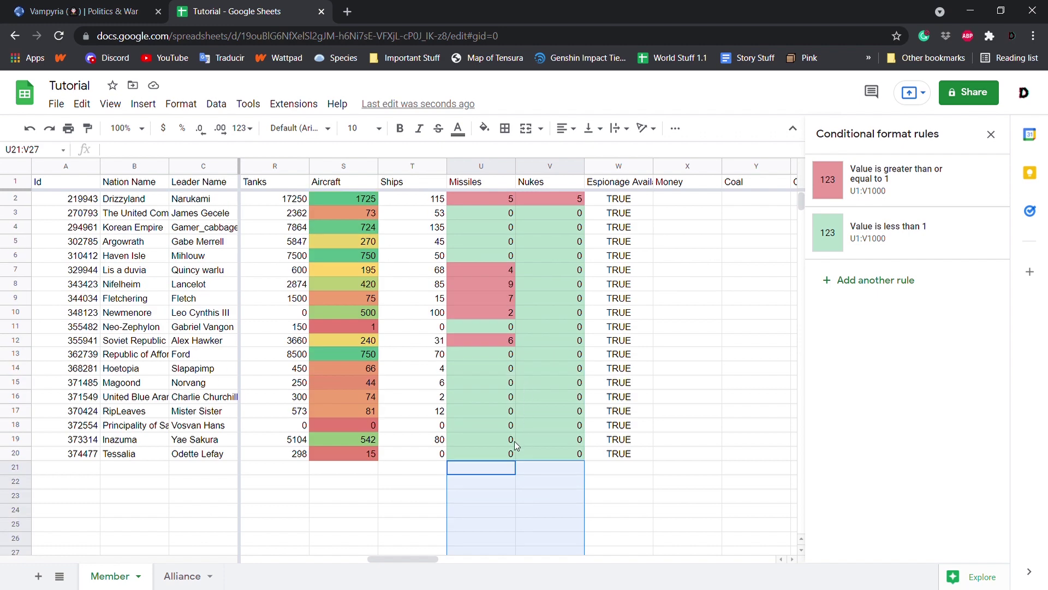
pyautogui.scroll(-1, 551, 475)
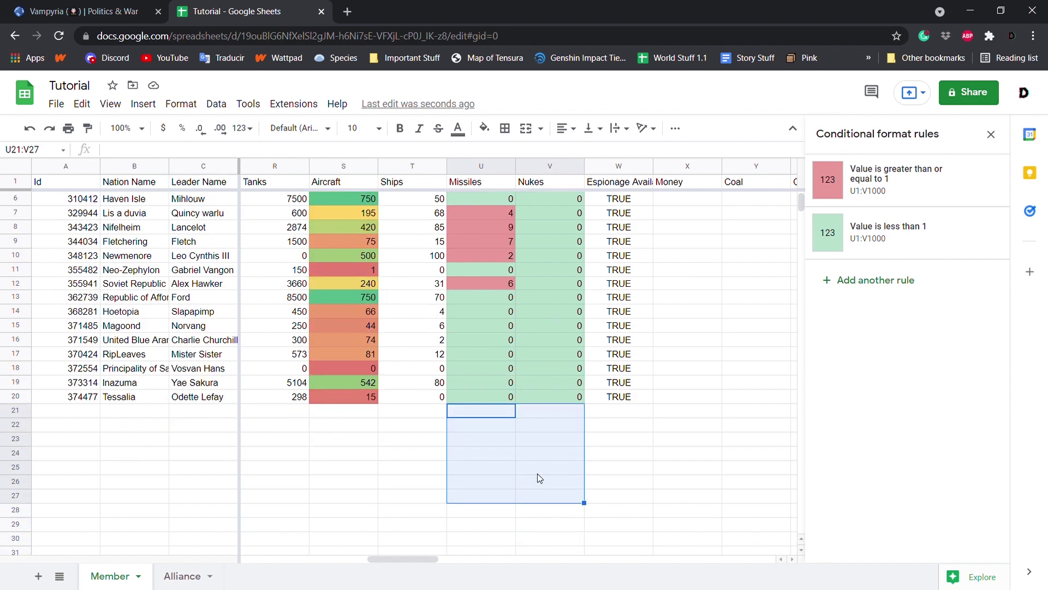
pyautogui.click(644, 424)
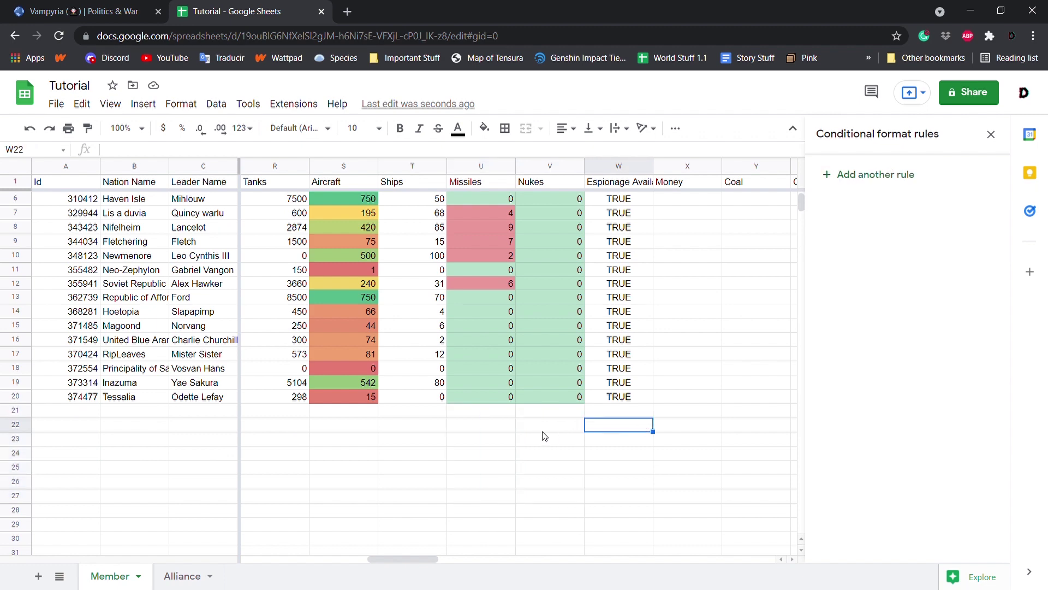
pyautogui.click(498, 429)
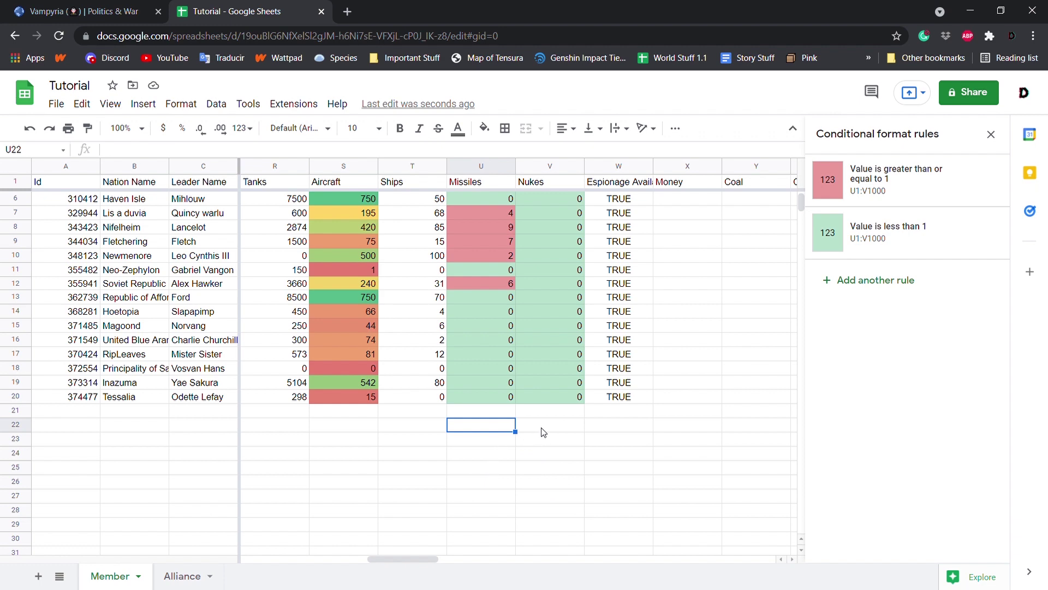
pyautogui.click(16, 398)
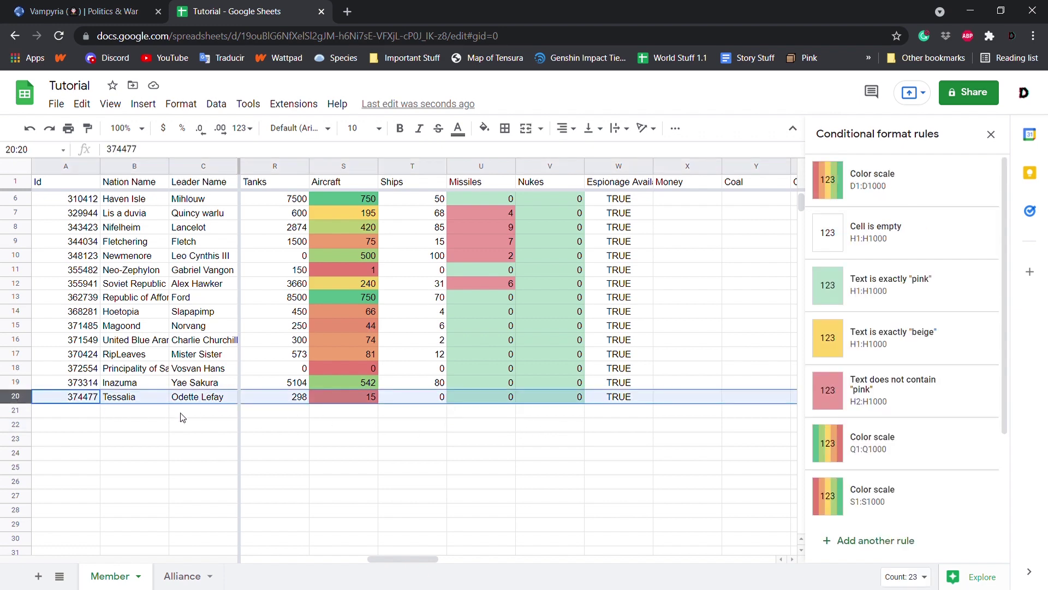
pyautogui.hotkey('ctrl', 'c')
pyautogui.click(402, 468)
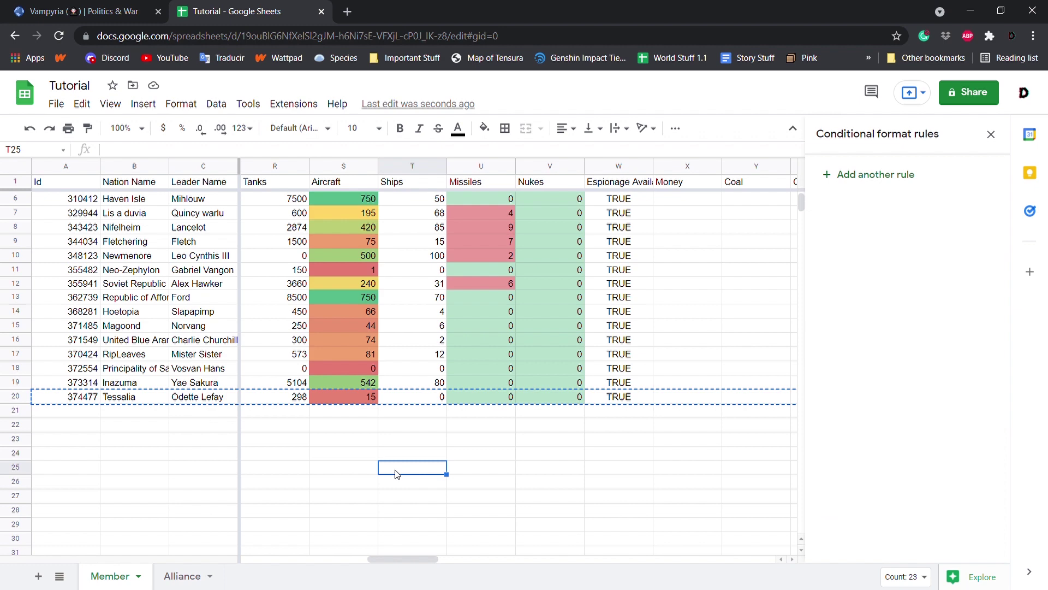
pyautogui.click(22, 416)
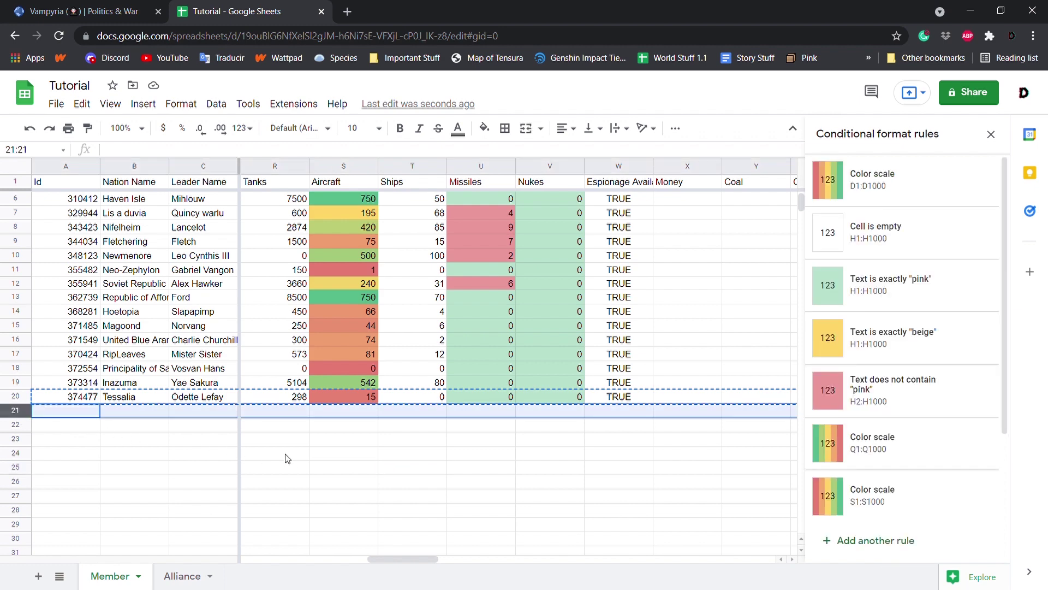
pyautogui.hotkey('ctrl', 'v')
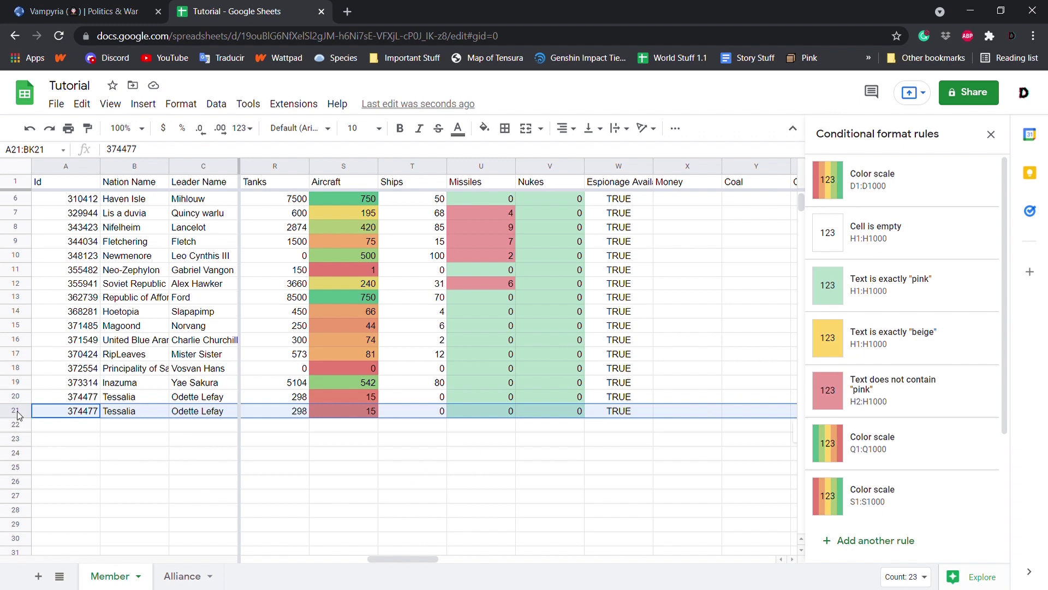
pyautogui.press('Delete')
pyautogui.click(420, 469)
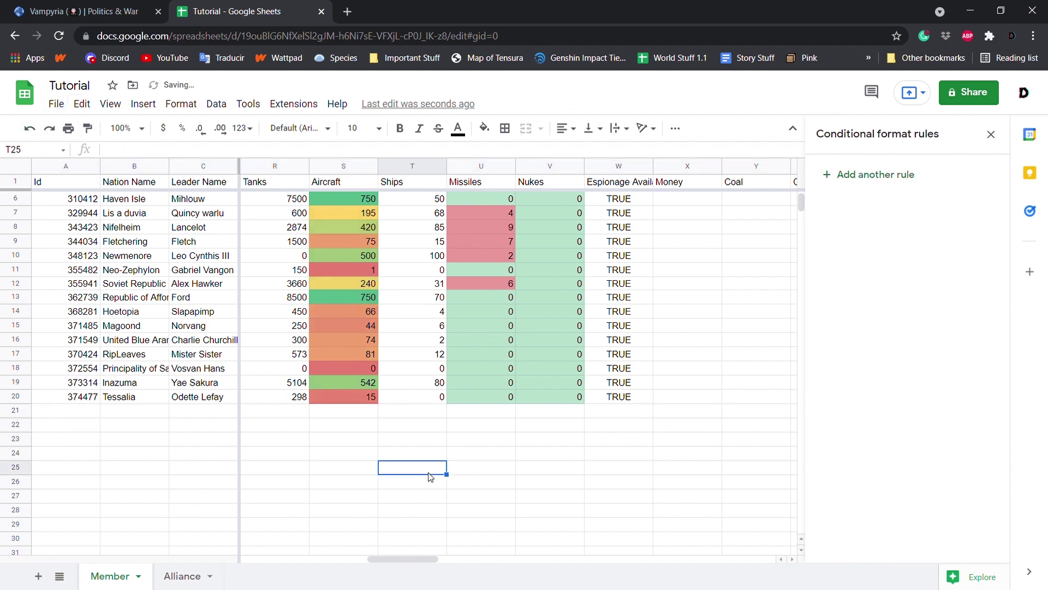
pyautogui.moveTo(420, 559); pyautogui.dragTo(271, 553)
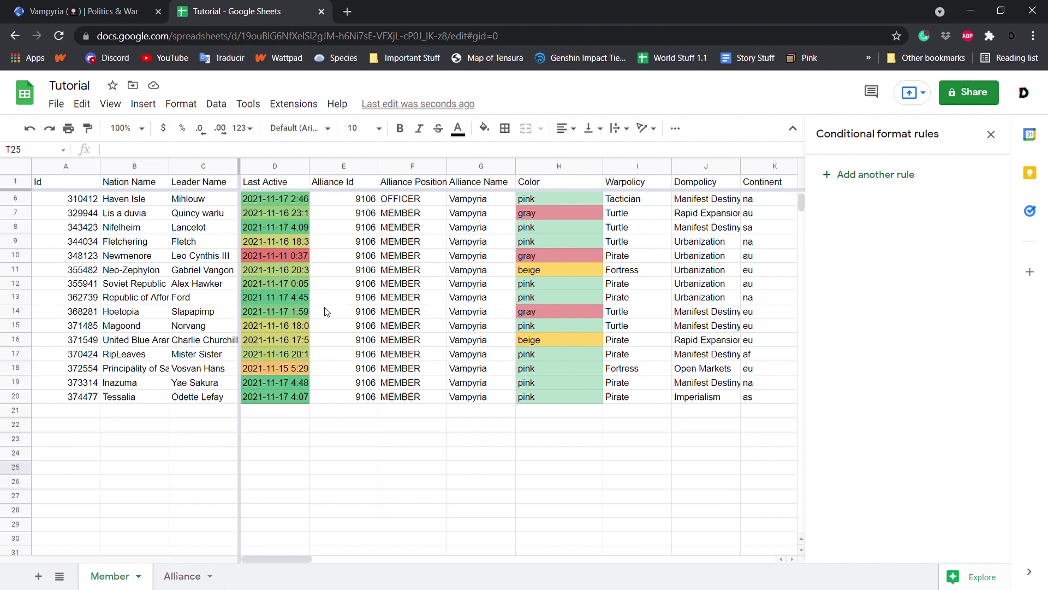
pyautogui.moveTo(287, 559)
pyautogui.mouseDown()
pyautogui.moveTo(332, 560)
pyautogui.moveTo(277, 559)
pyautogui.mouseUp()
pyautogui.scroll(2, 410, 262)
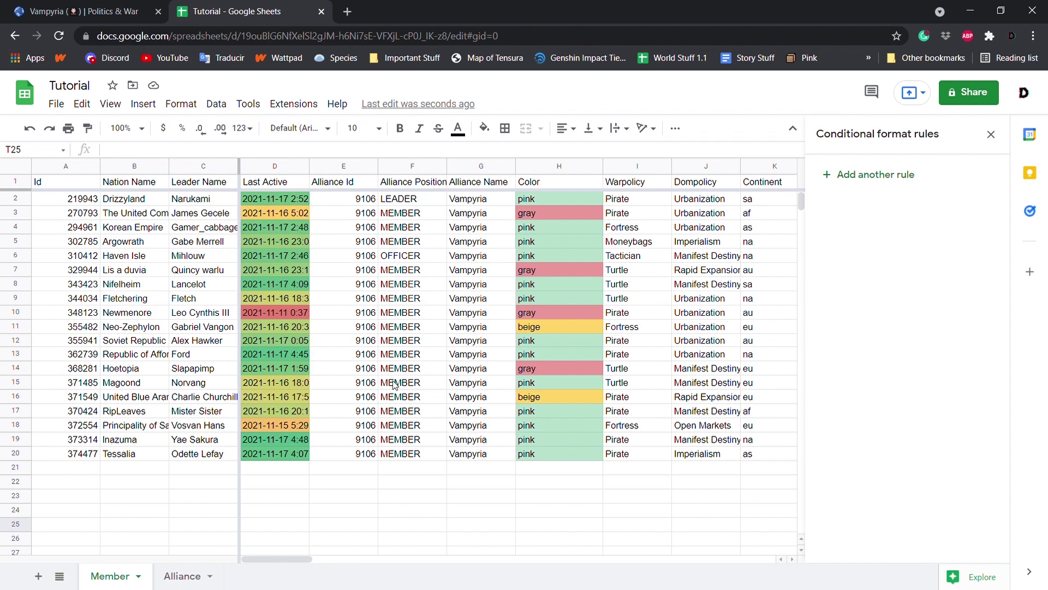
# - Look over the Vampyria alliance page, then glance back at the Tutorial spreadsheet
pyautogui.click(139, 12)
pyautogui.scroll(-20, 434, 338)
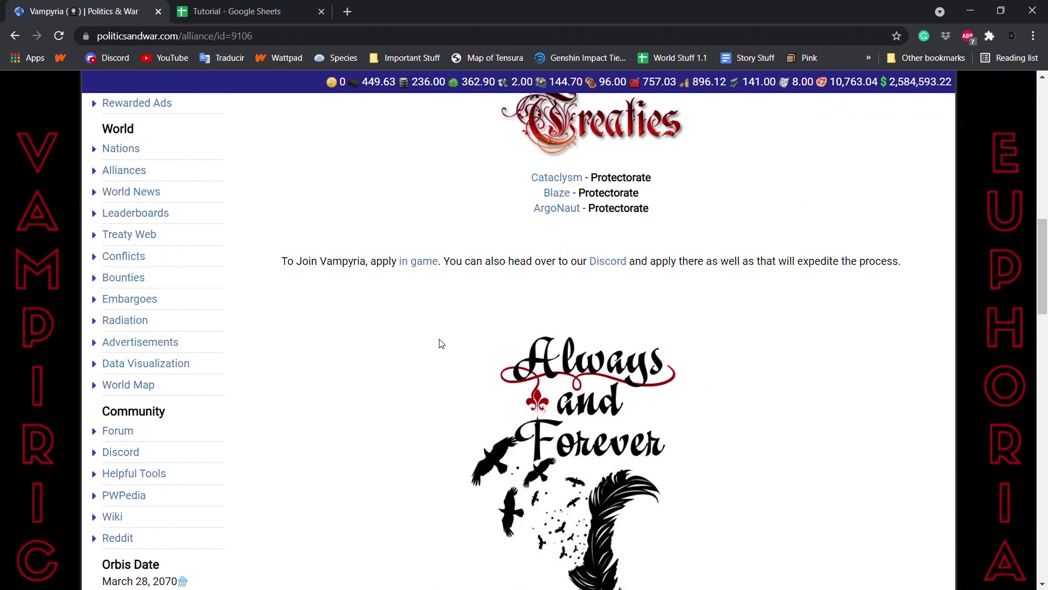
pyautogui.scroll(-3, 430, 336)
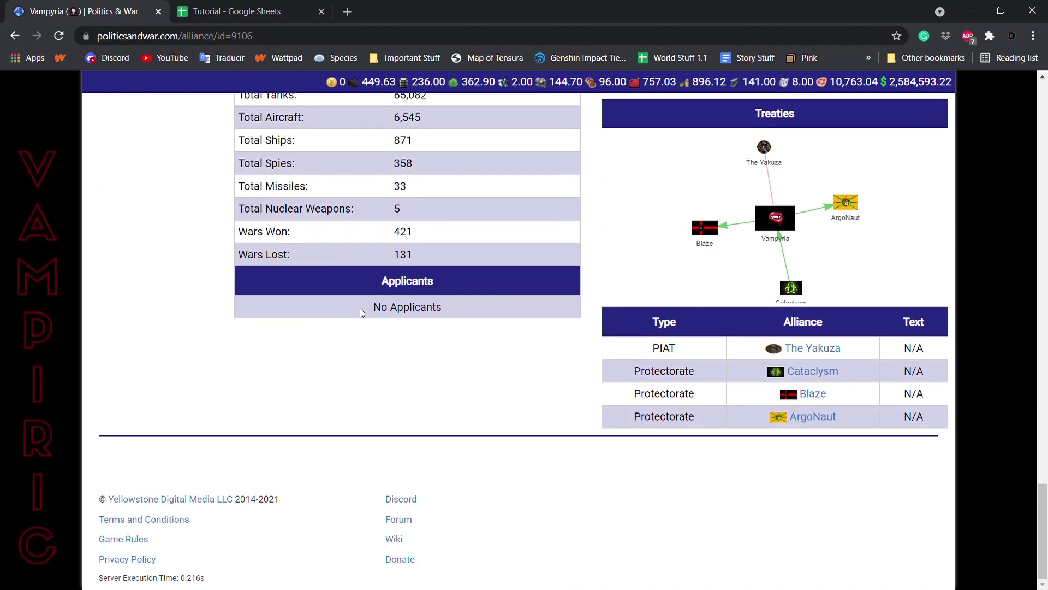
pyautogui.hotkey('ctrl', 'Tab')
pyautogui.scroll(-2, 407, 464)
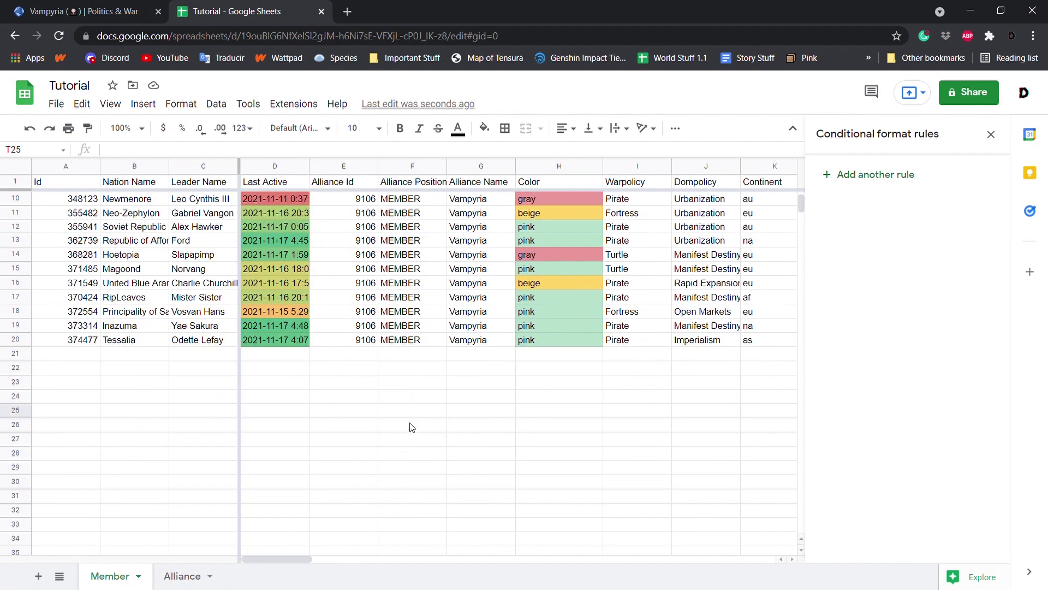
pyautogui.scroll(1, 377, 417)
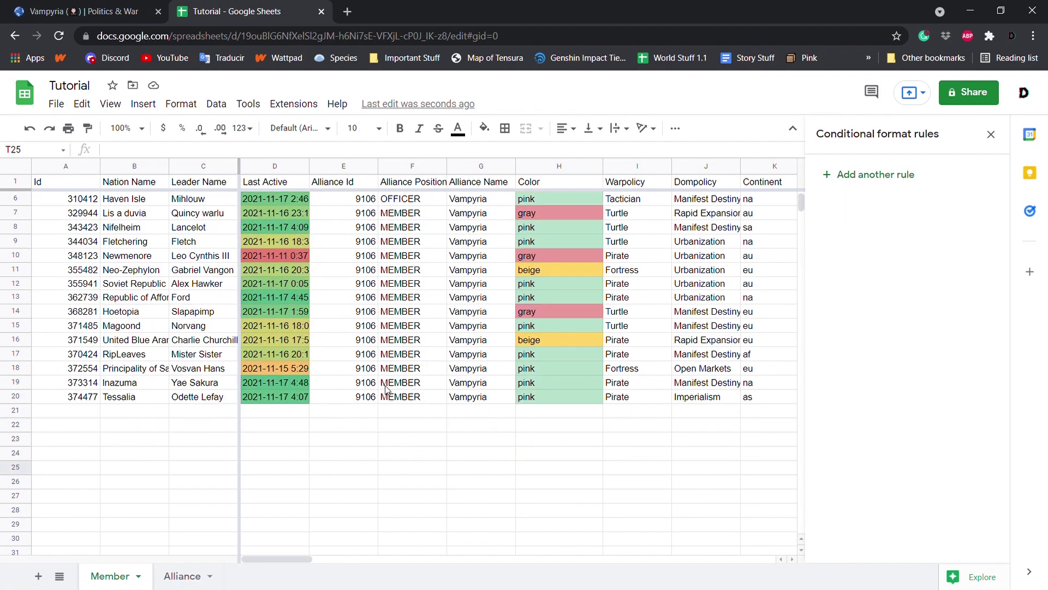
pyautogui.scroll(1, 385, 389)
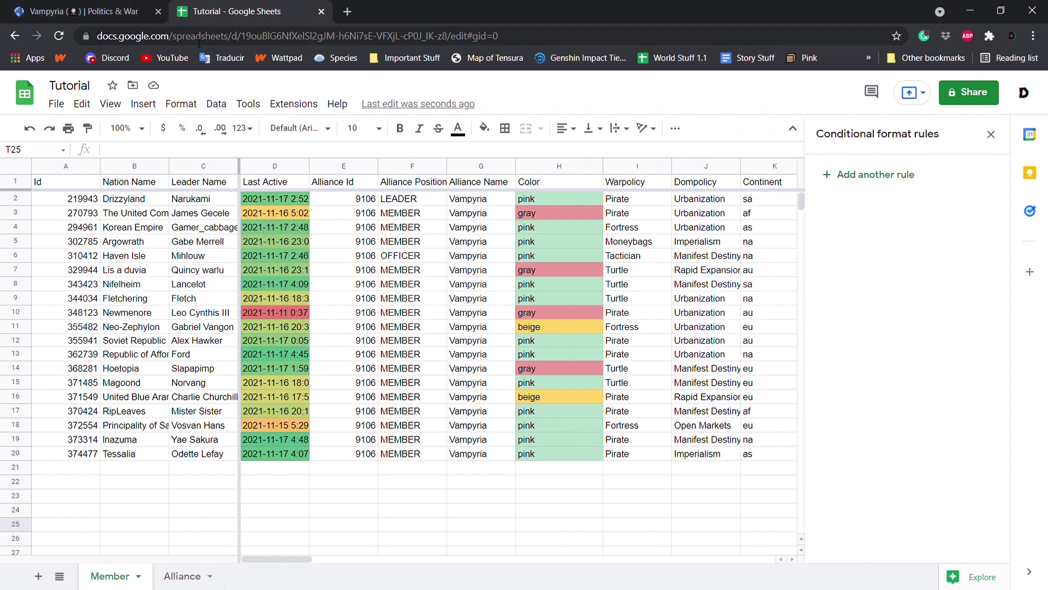
# - Leave the Vampyria alliance from the alliance page
pyautogui.click(82, 11)
pyautogui.scroll(15, 480, 299)
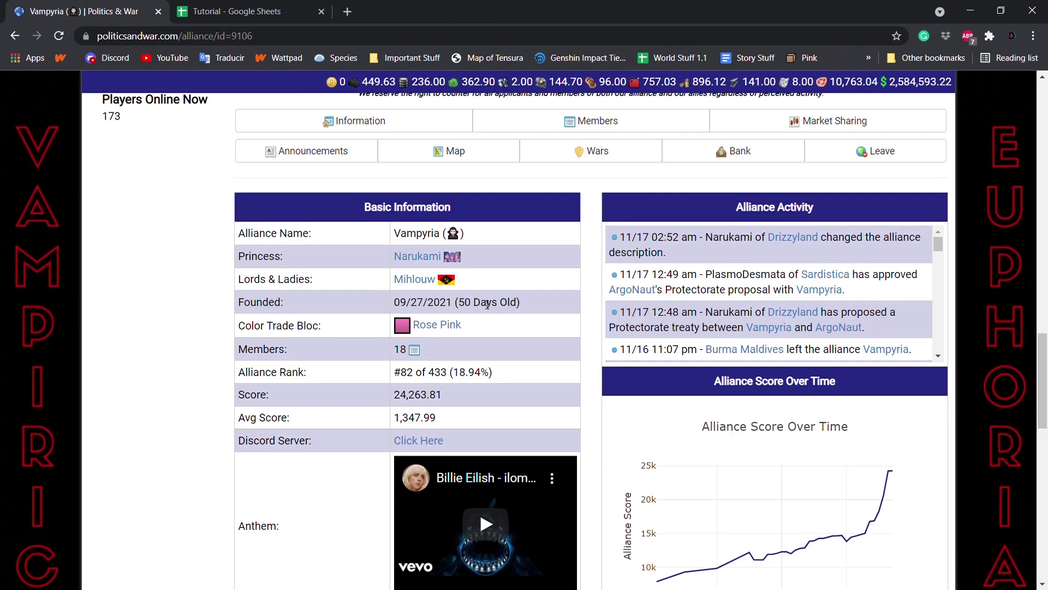
pyautogui.click(871, 155)
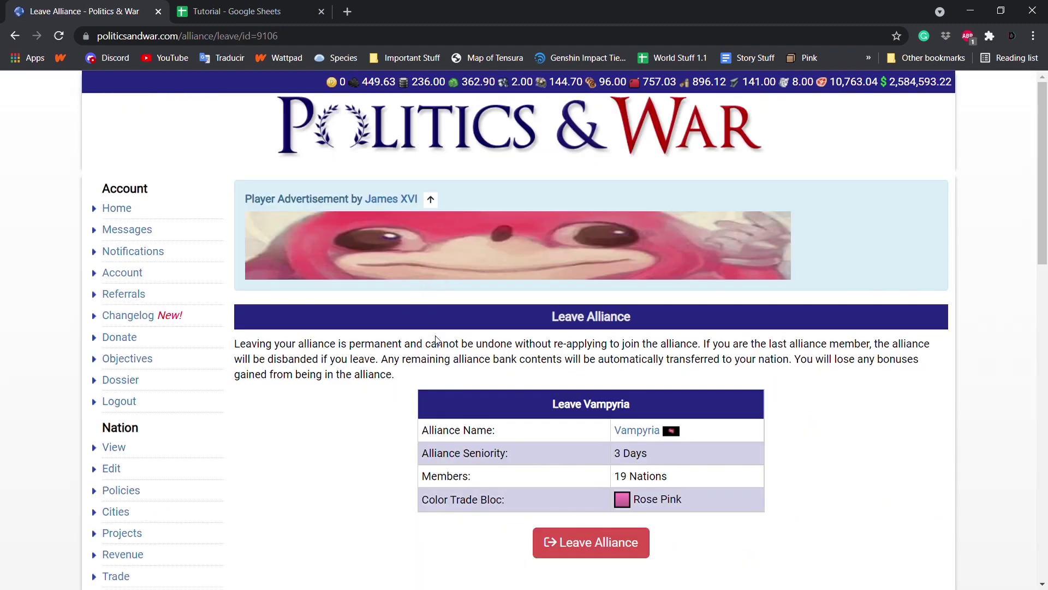
pyautogui.scroll(-1, 582, 484)
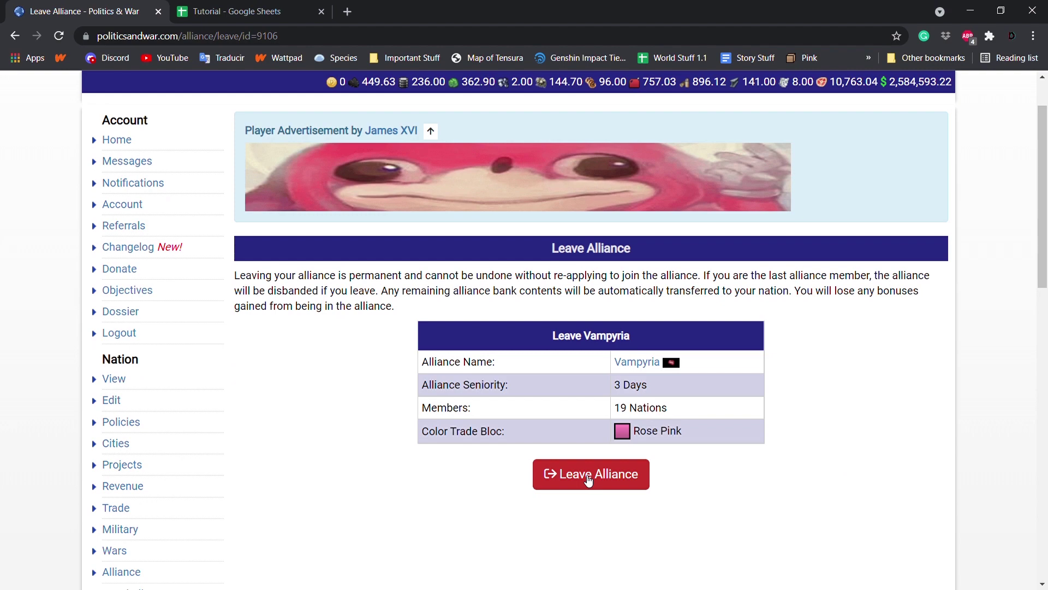
pyautogui.click(588, 480)
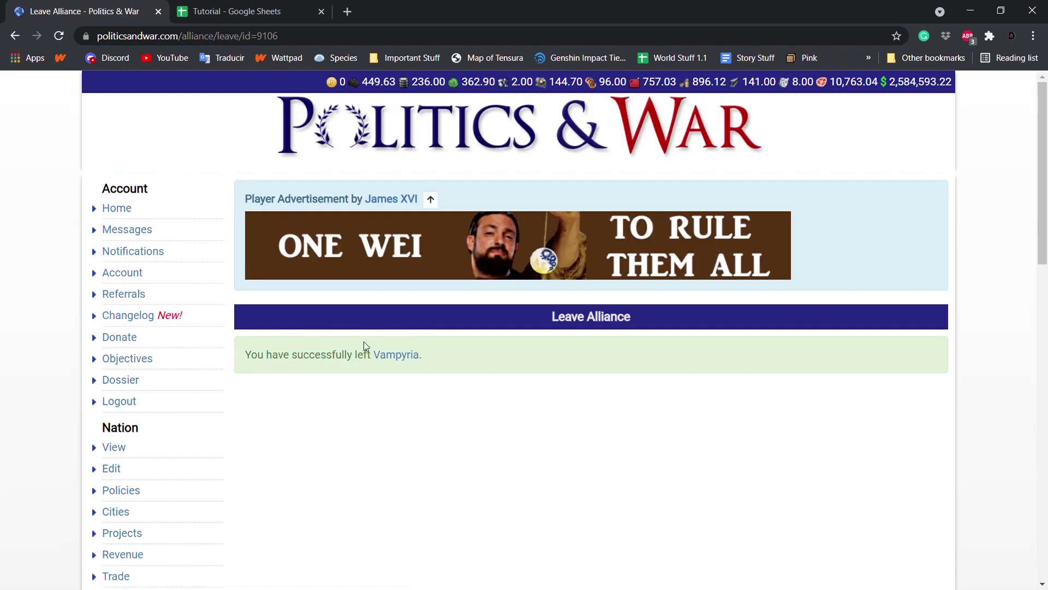
# - Apply to join the Vampyria alliance from its Join page
pyautogui.click(397, 355)
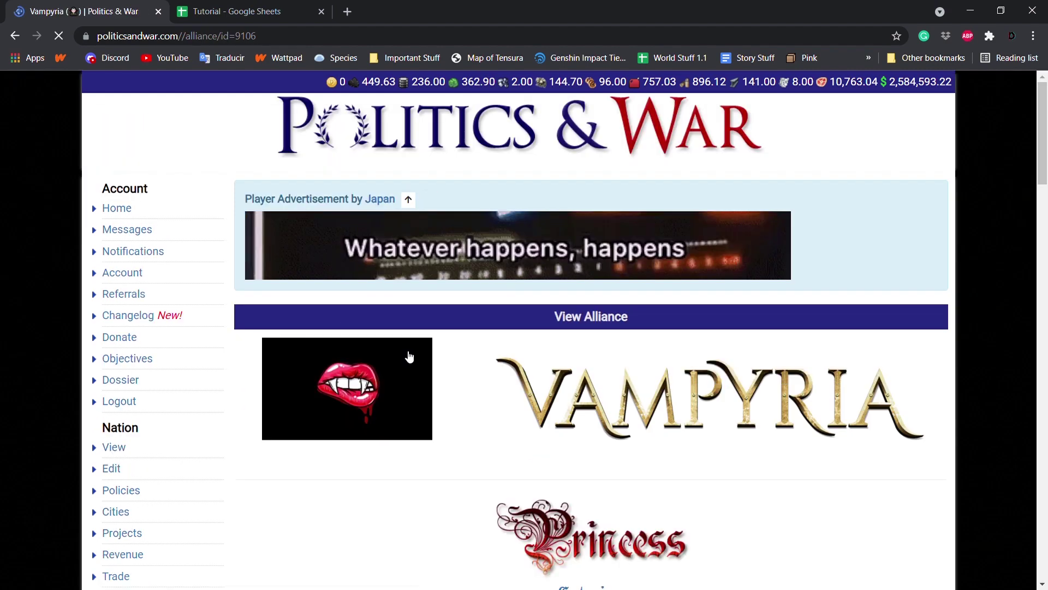
pyautogui.scroll(-10, 486, 316)
pyautogui.scroll(-8, 486, 295)
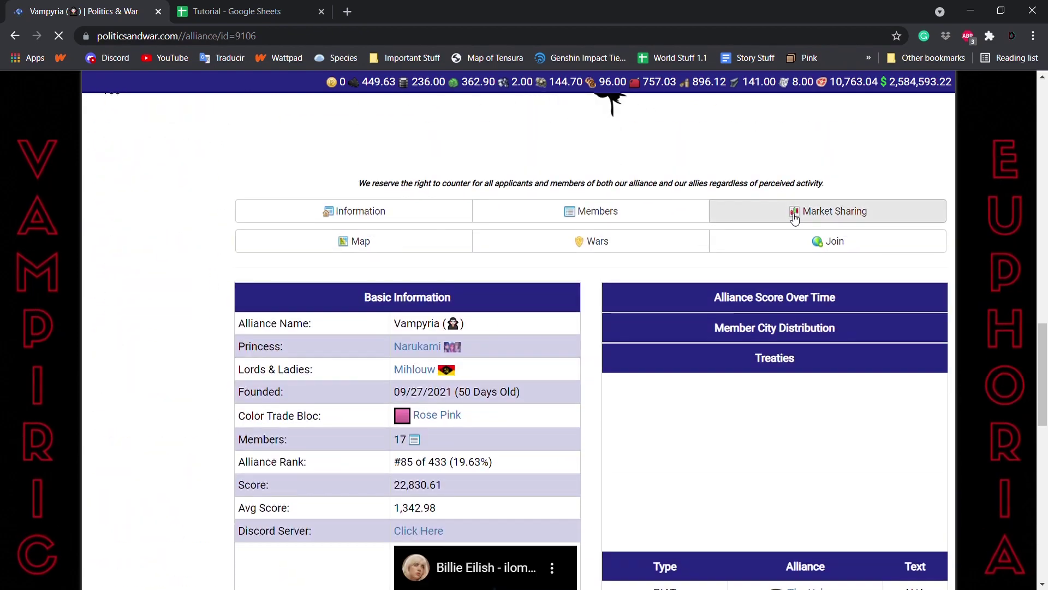
pyautogui.click(802, 241)
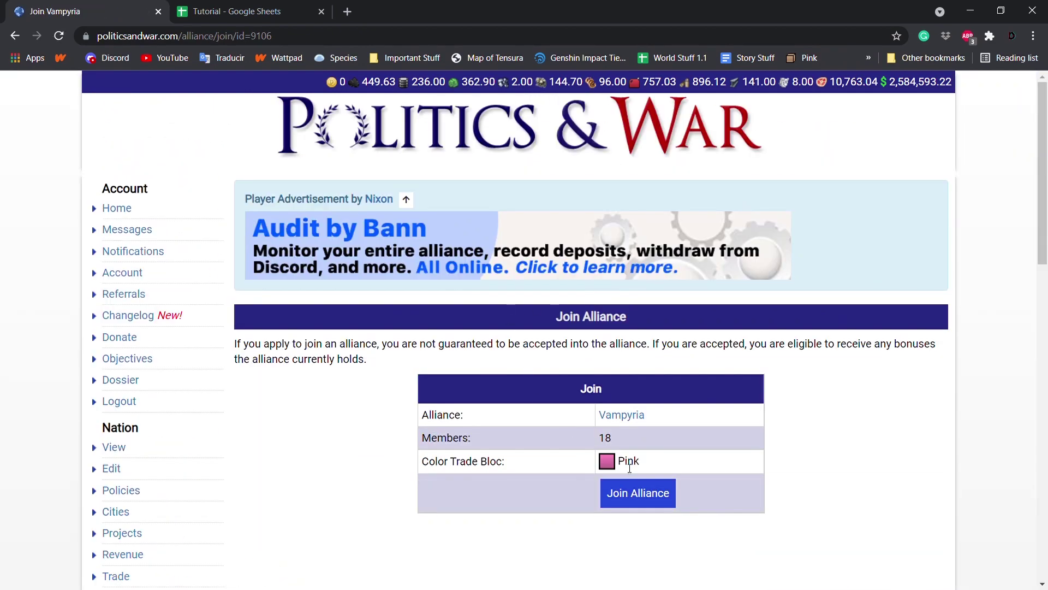
pyautogui.click(639, 494)
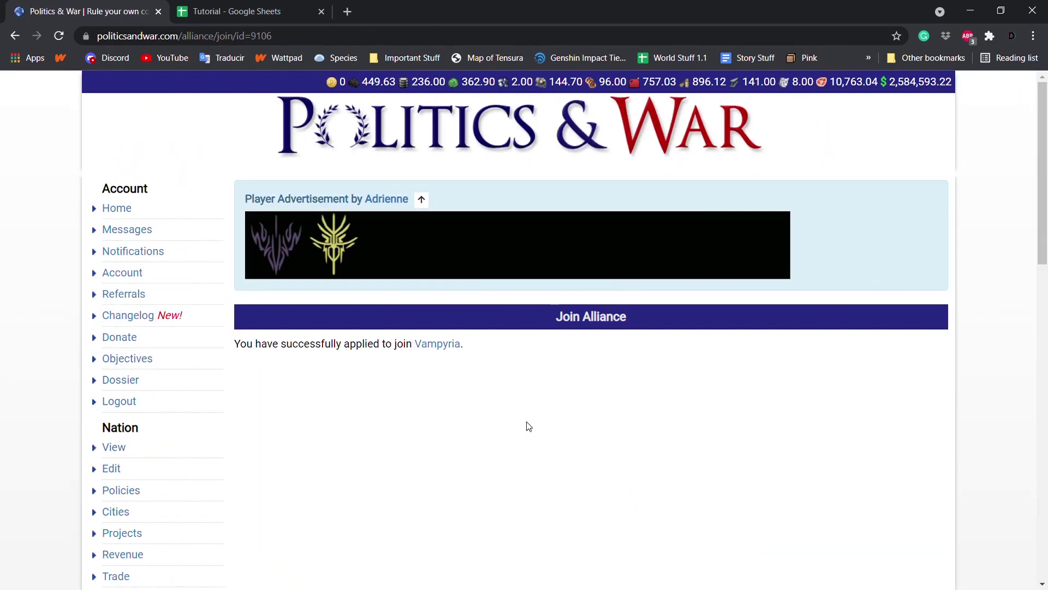
# - Review the Vampyria page's information, statistics and treaties, then go back to the Tutorial spreadsheet
pyautogui.click(443, 345)
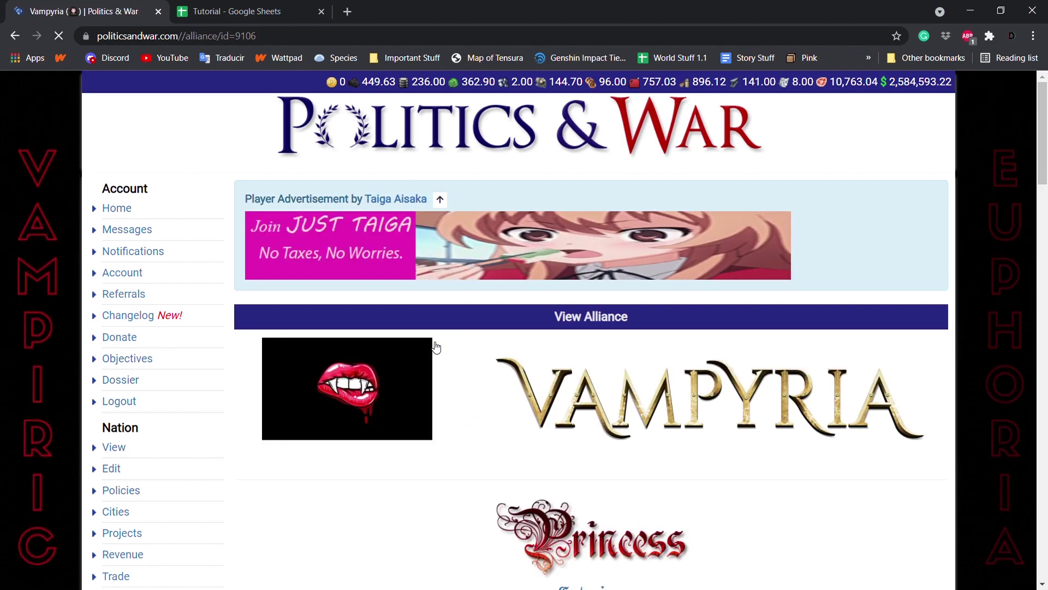
pyautogui.scroll(-8, 453, 359)
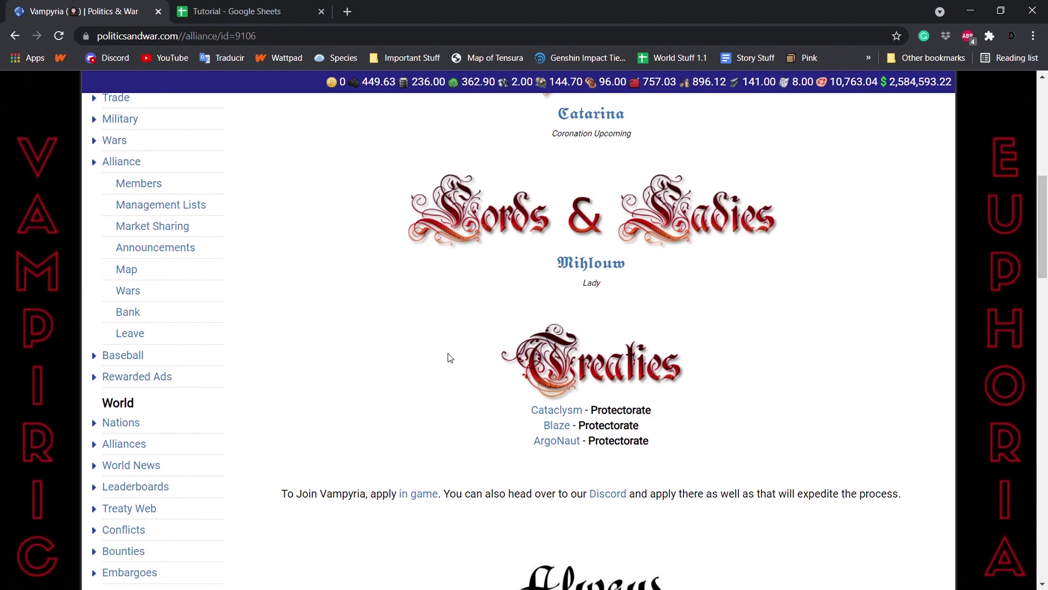
pyautogui.scroll(-15, 450, 358)
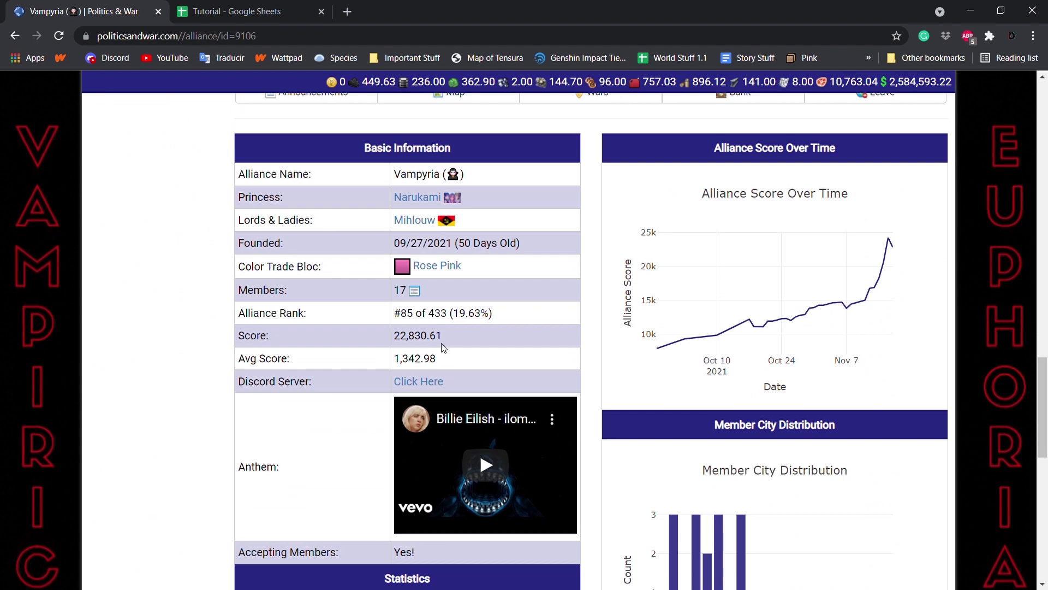
pyautogui.scroll(4, 441, 343)
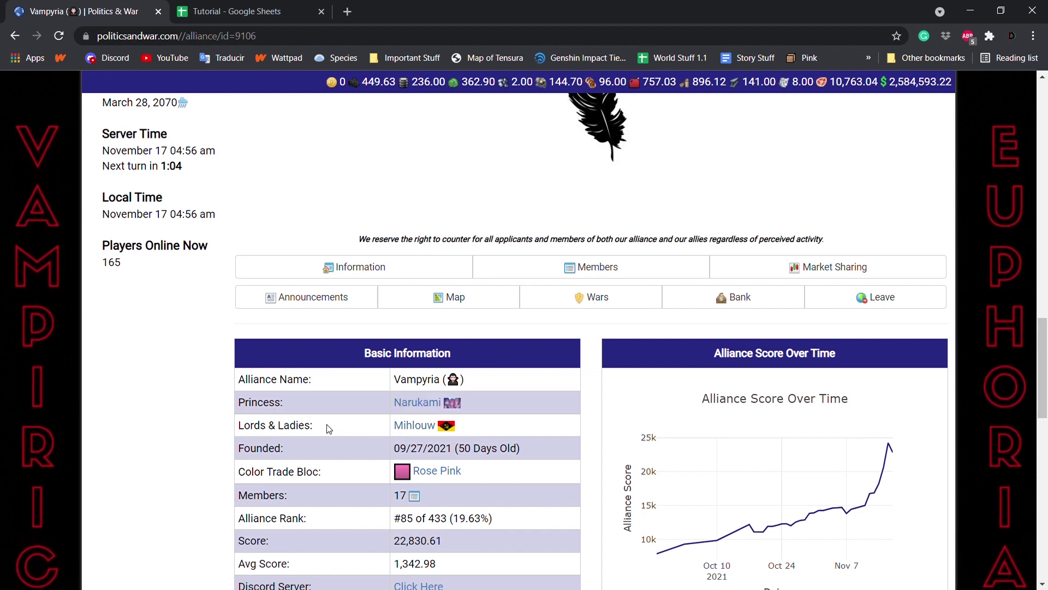
pyautogui.scroll(-1, 337, 398)
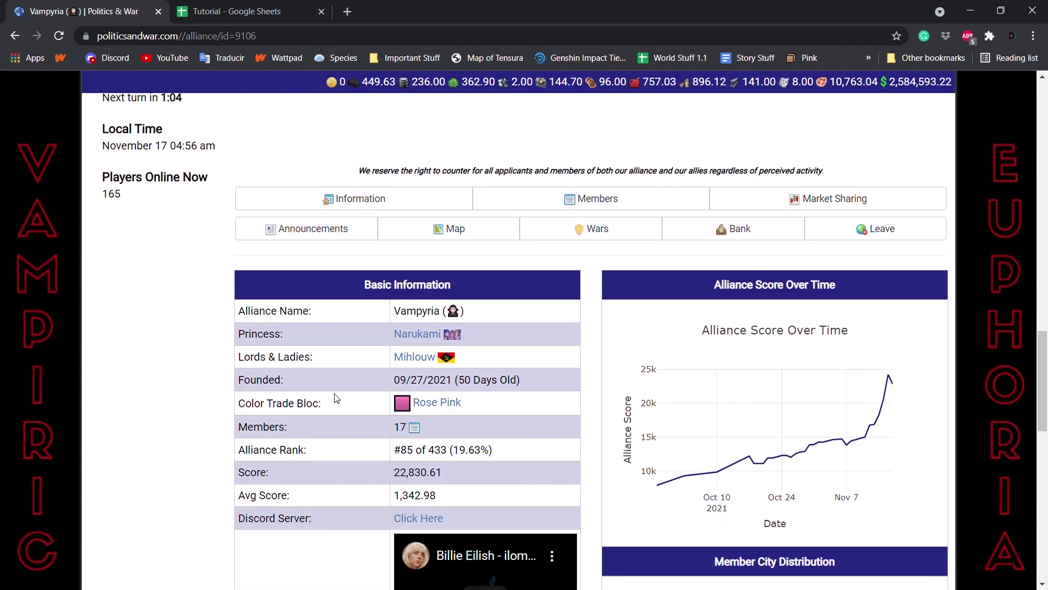
pyautogui.scroll(-1, 335, 394)
pyautogui.scroll(-6, 337, 498)
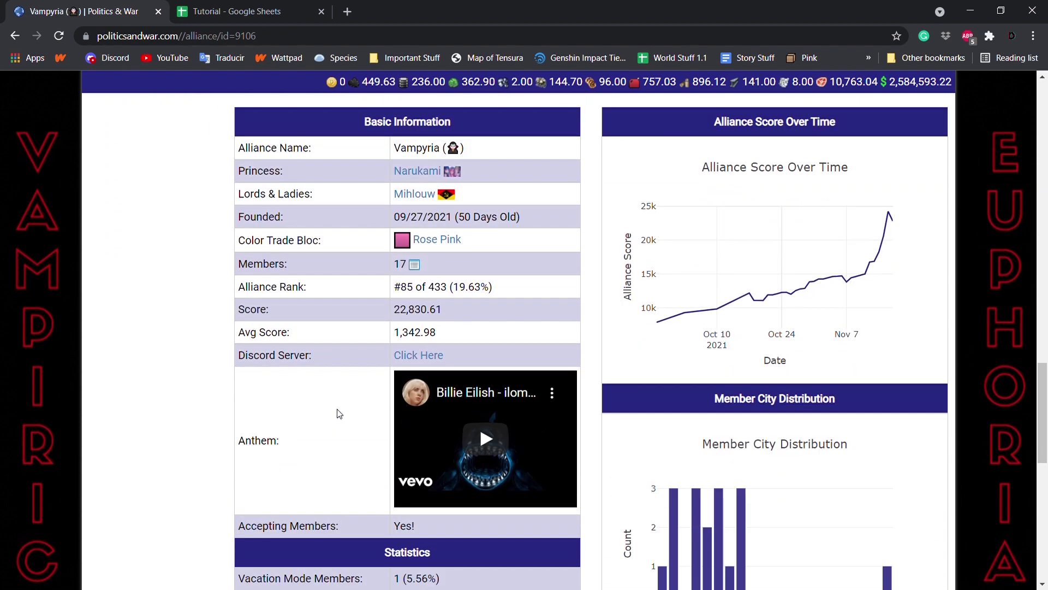
pyautogui.scroll(-6, 257, 440)
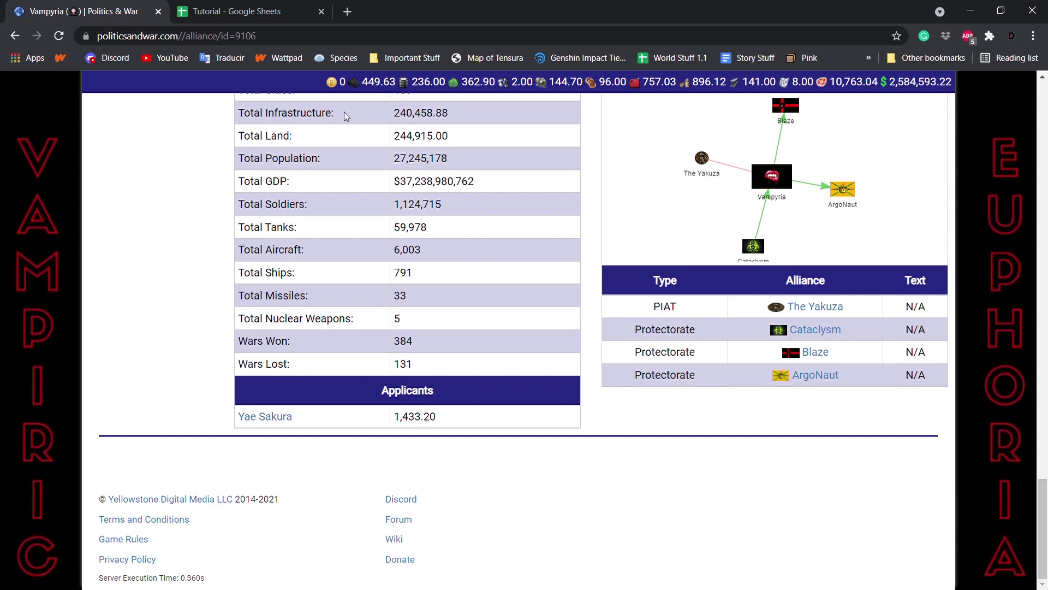
pyautogui.click(246, 12)
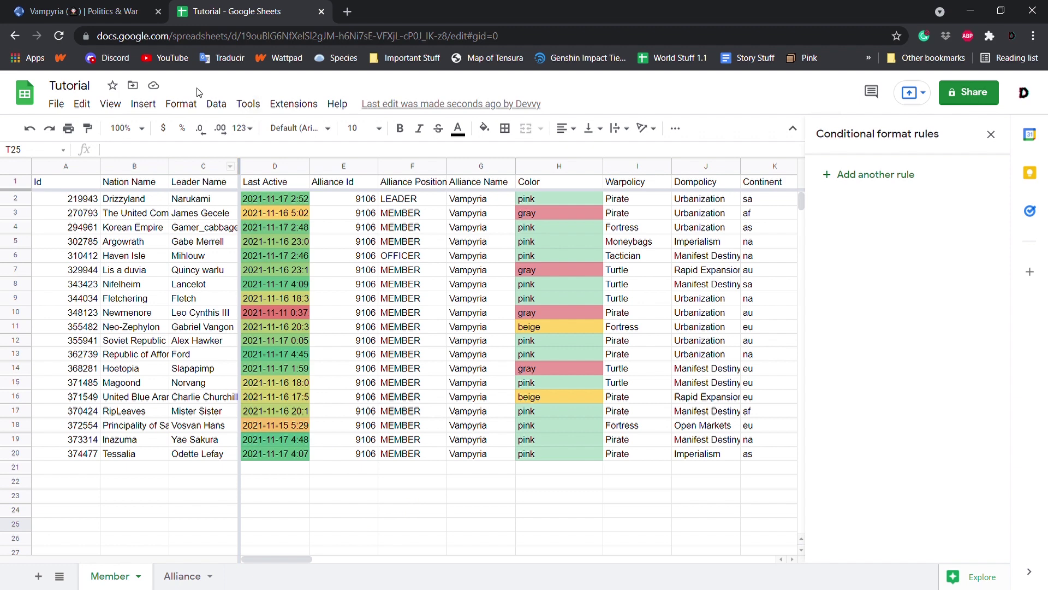
# - Open the Apps Script editor from the Extensions menu
pyautogui.click(281, 107)
pyautogui.click(309, 172)
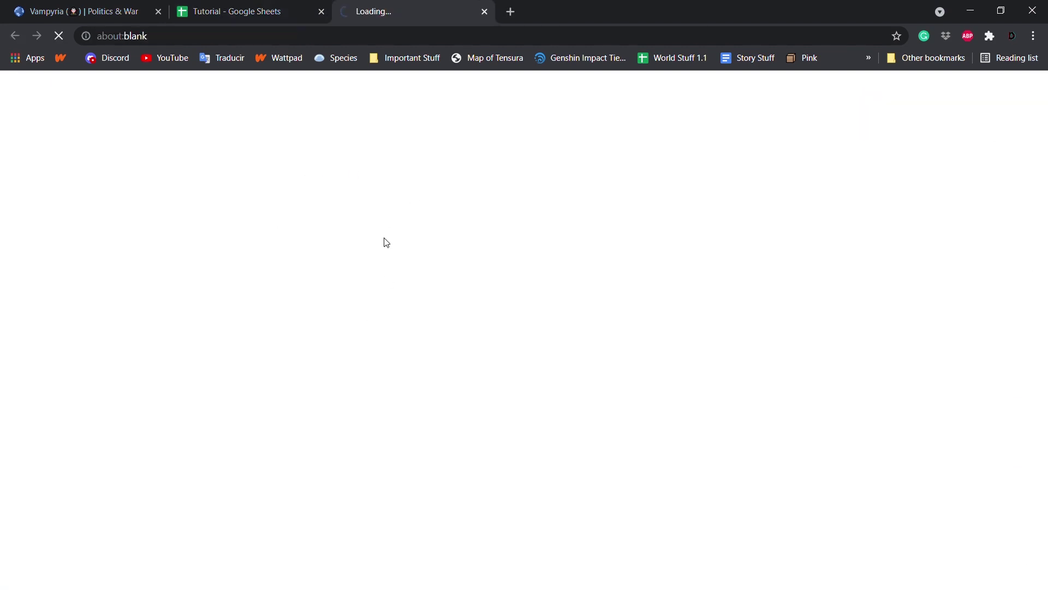
pyautogui.click(288, 8)
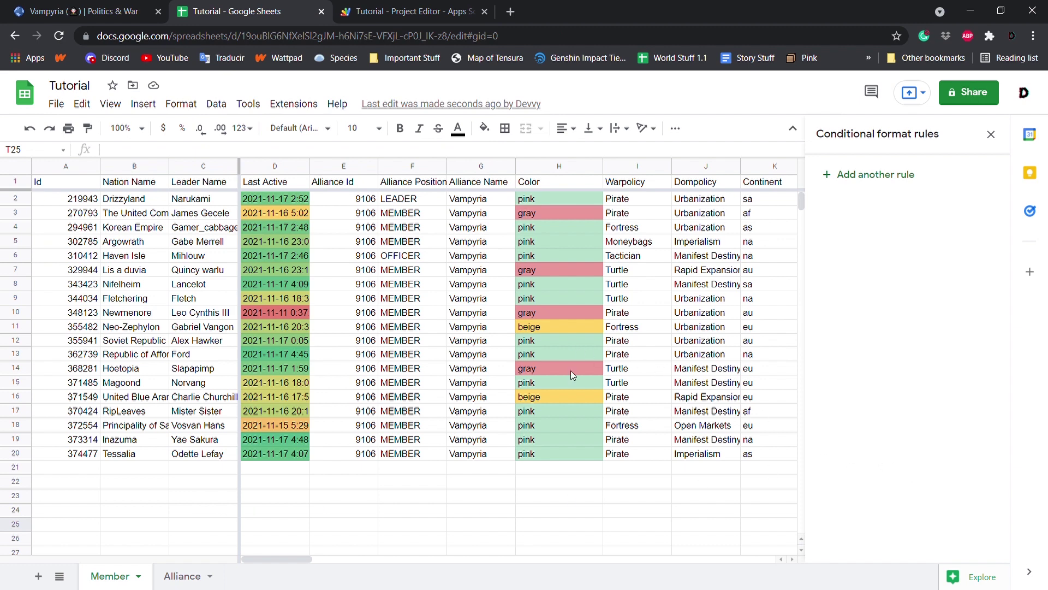
pyautogui.click(405, 5)
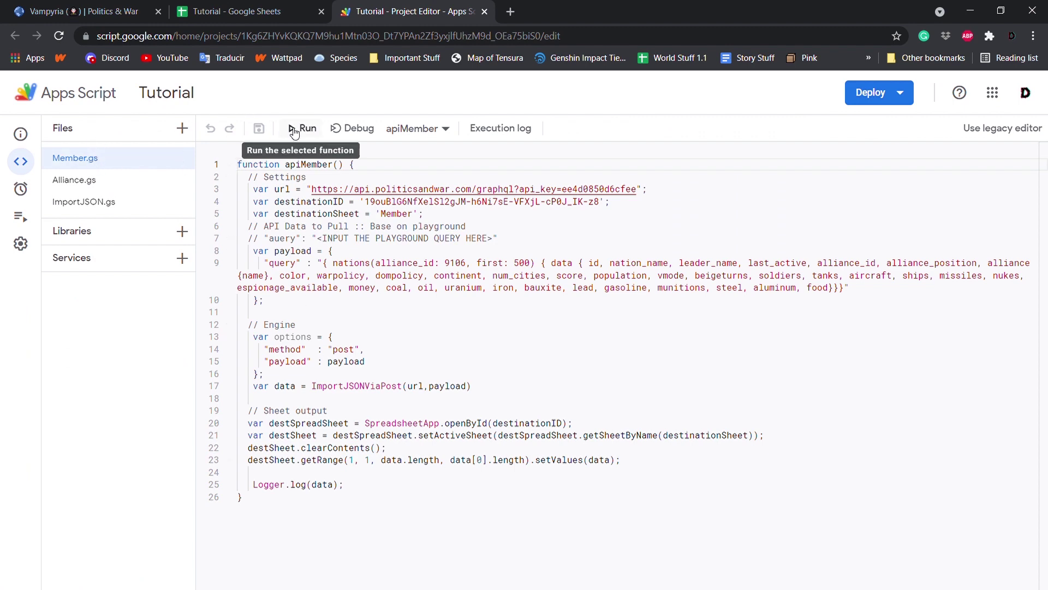
# - Run apiMember to refresh the Member sheet, then close the script editor
pyautogui.click(302, 129)
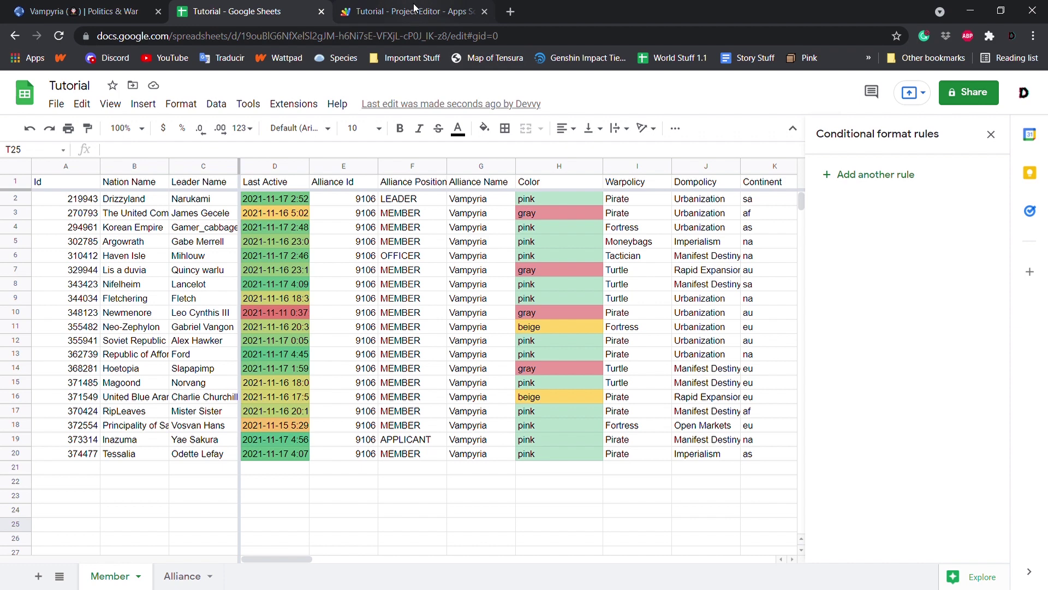
pyautogui.click(445, 6)
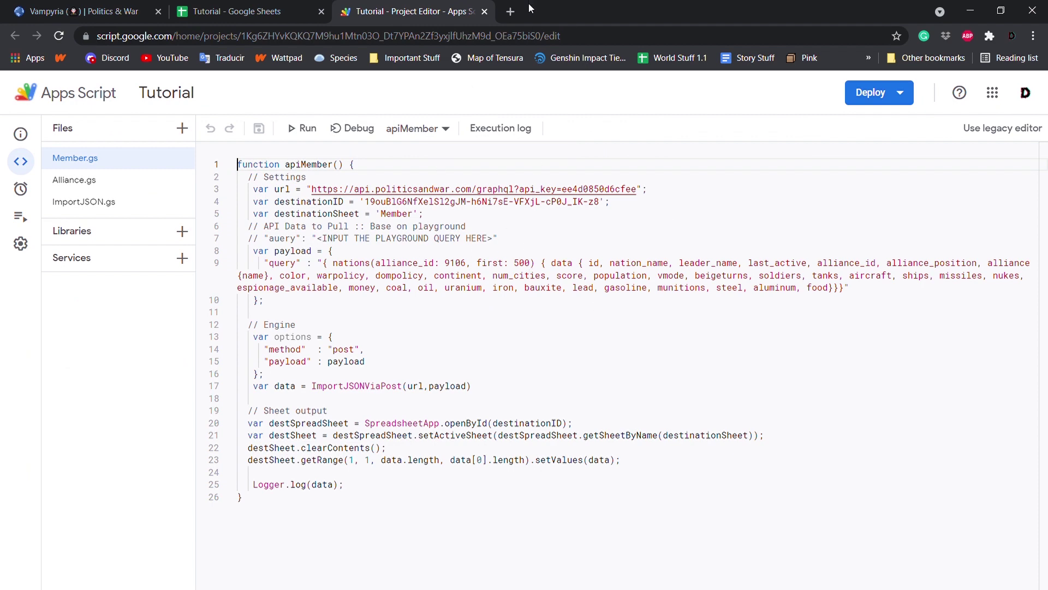
pyautogui.click(484, 11)
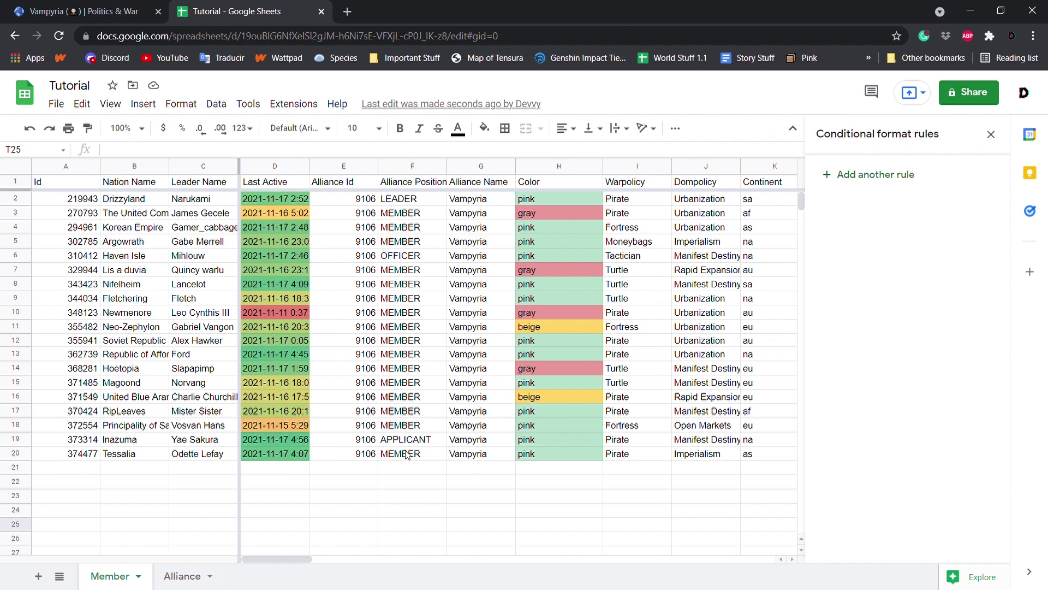
# - Select the Alliance Position range F2:F1000, excluding the header
pyautogui.click(416, 166)
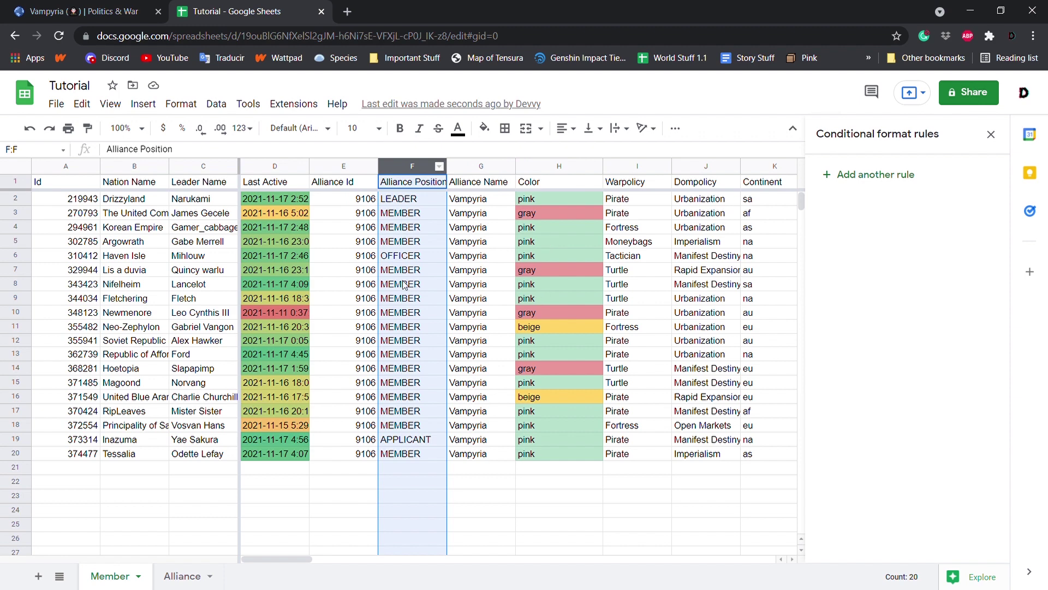
pyautogui.click(494, 170)
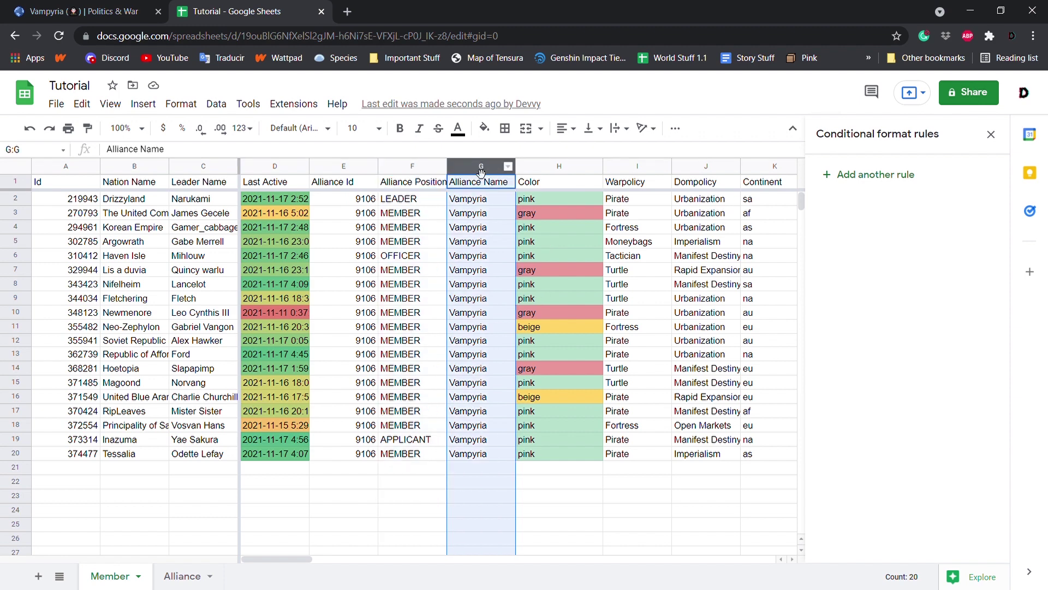
pyautogui.click(406, 167)
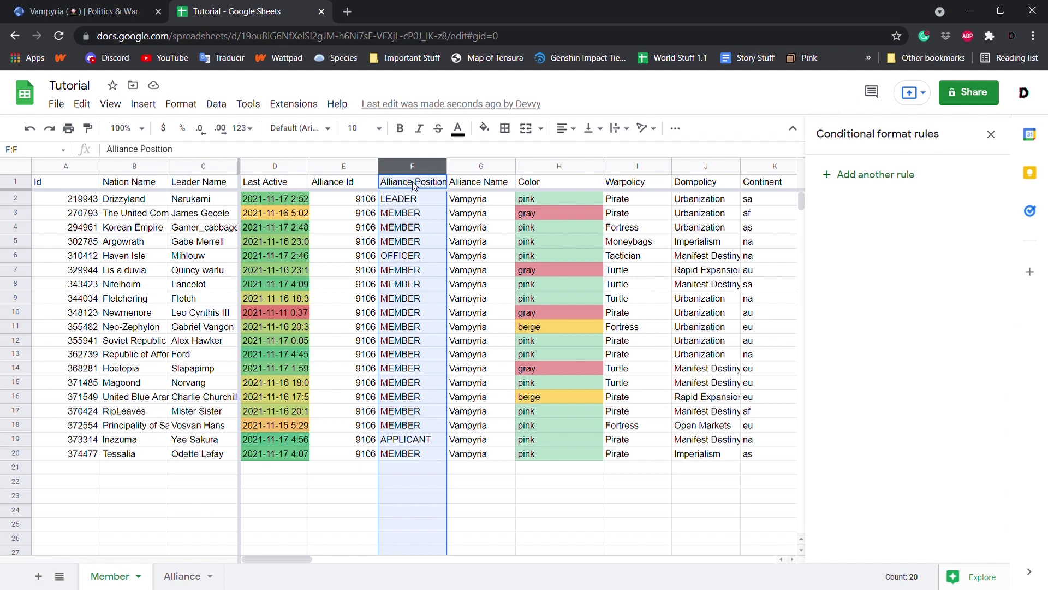
pyautogui.keyDown('ctrl'); pyautogui.click(412, 181); pyautogui.keyUp('ctrl')
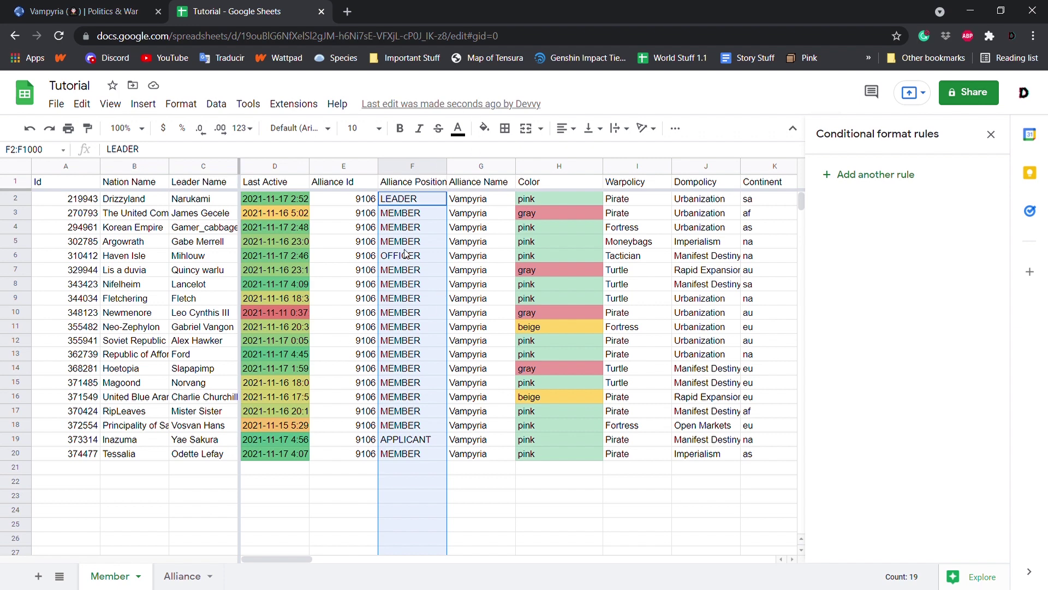
# - Add a 'Text is exactly' Leader rule with a light purple fill
pyautogui.click(914, 175)
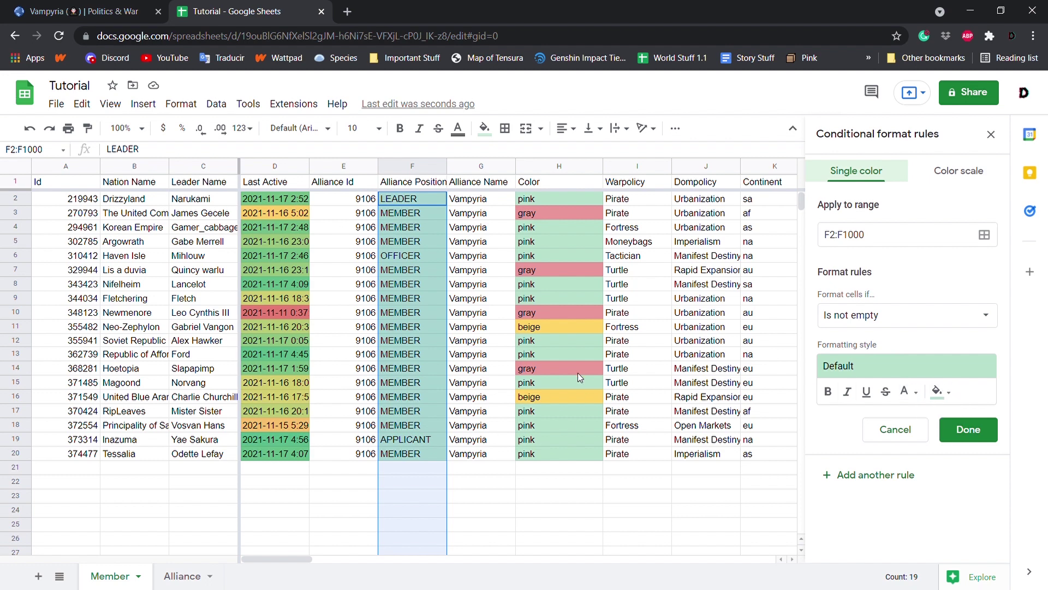
pyautogui.click(877, 315)
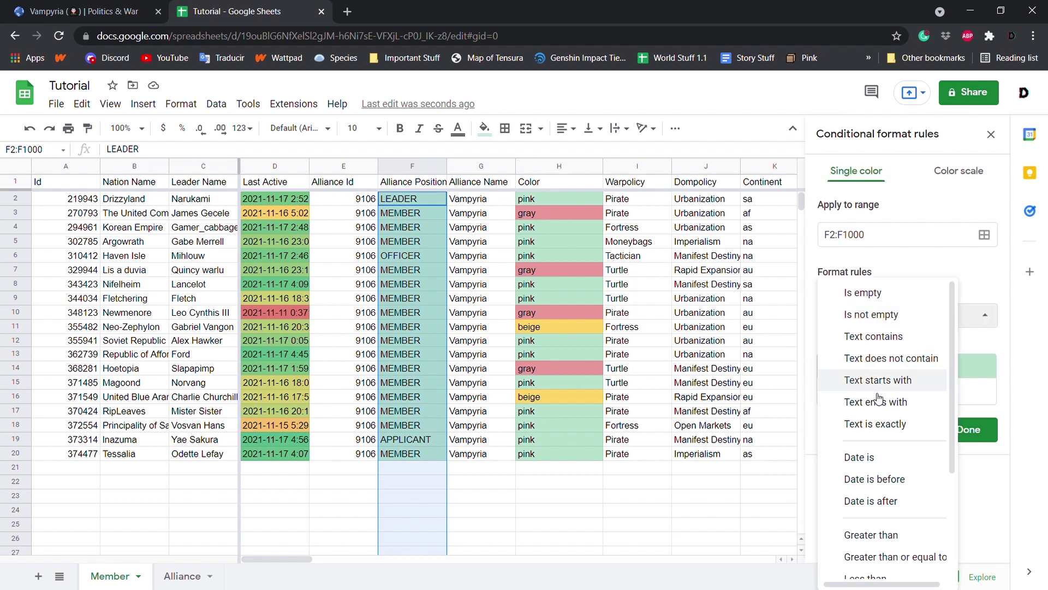
pyautogui.click(880, 423)
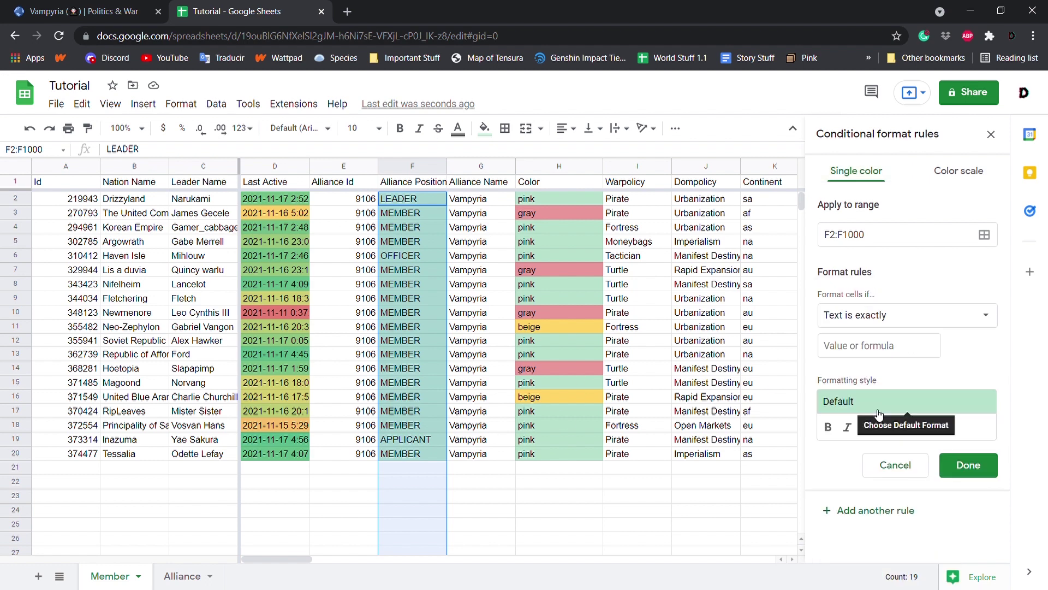
pyautogui.click(869, 355)
pyautogui.write('Leader')
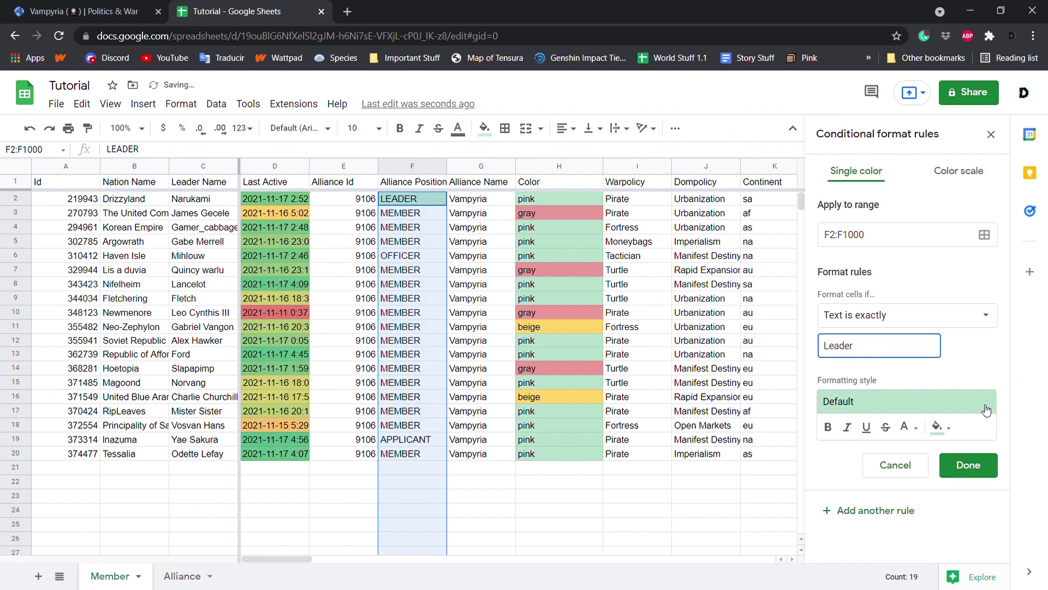
pyautogui.click(939, 428)
pyautogui.click(939, 316)
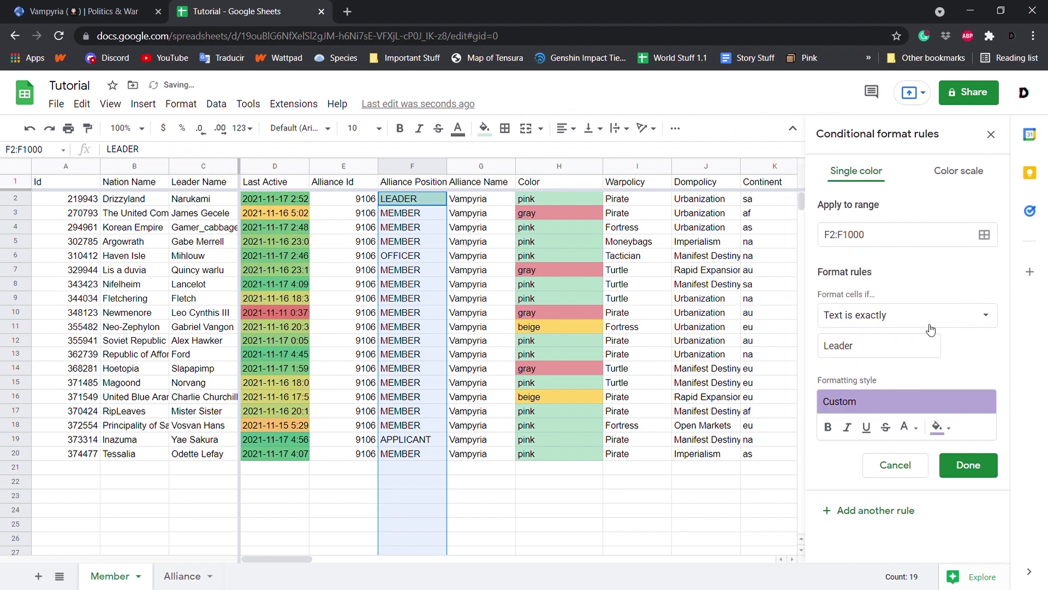
pyautogui.click(968, 466)
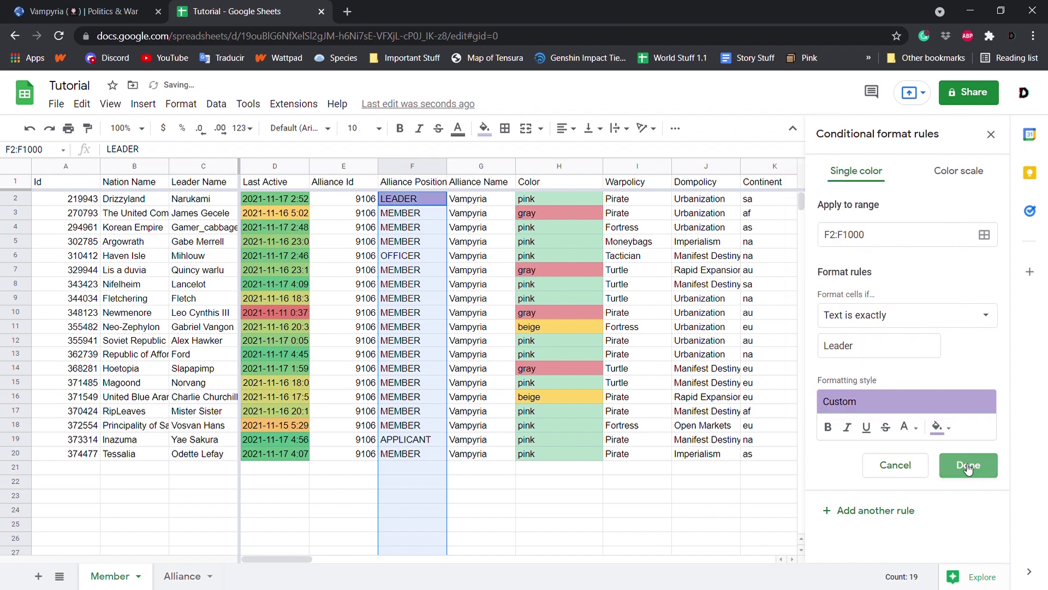
# - Add a 'Text is exactly' heir rule with a pink fill
pyautogui.click(874, 207)
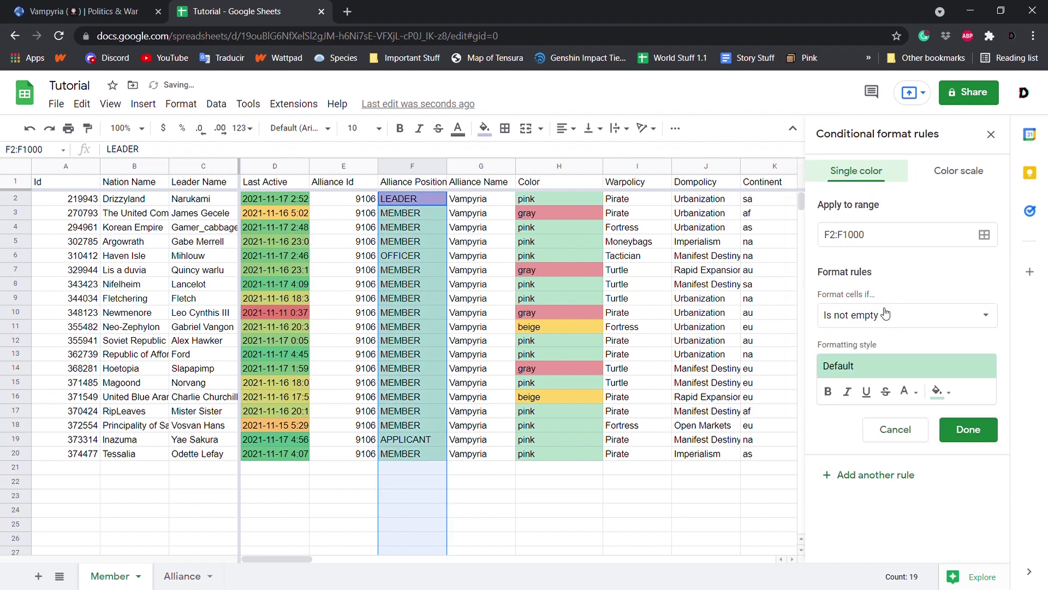
pyautogui.click(883, 320)
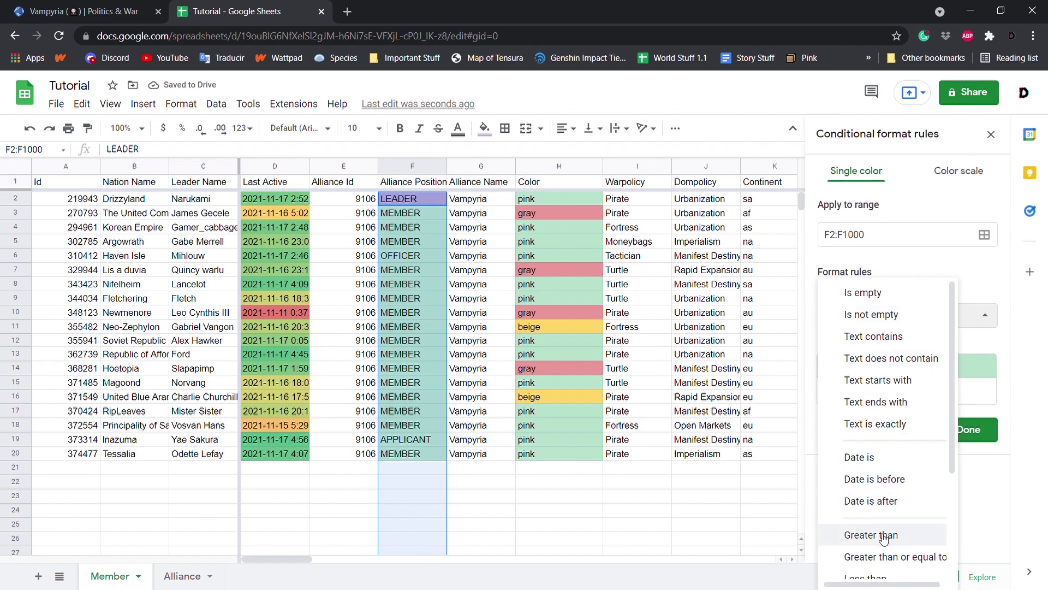
pyautogui.scroll(-2, 879, 532)
pyautogui.scroll(2, 884, 415)
pyautogui.click(883, 430)
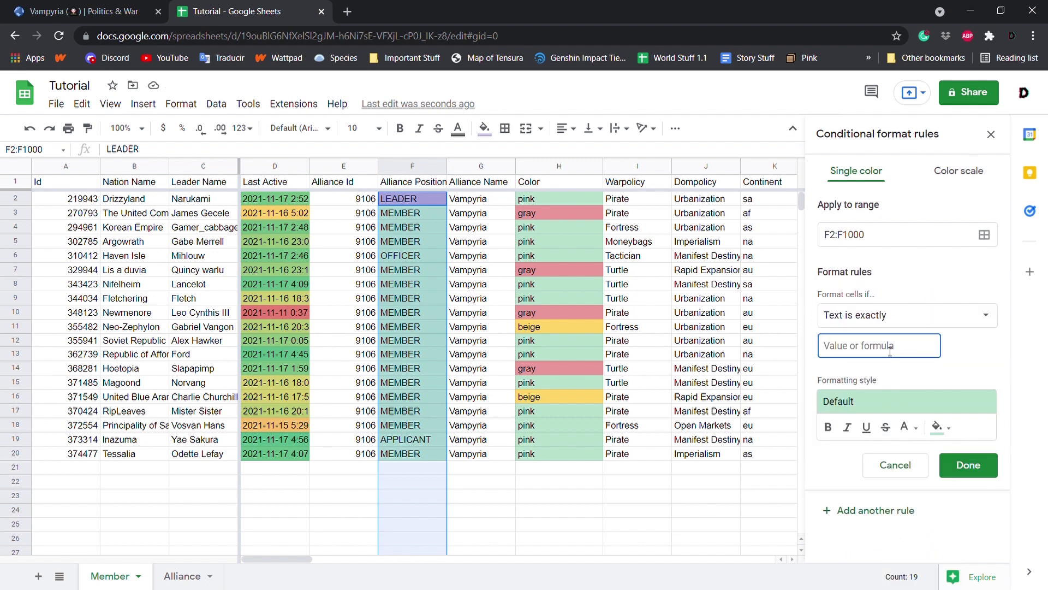
pyautogui.write('heir')
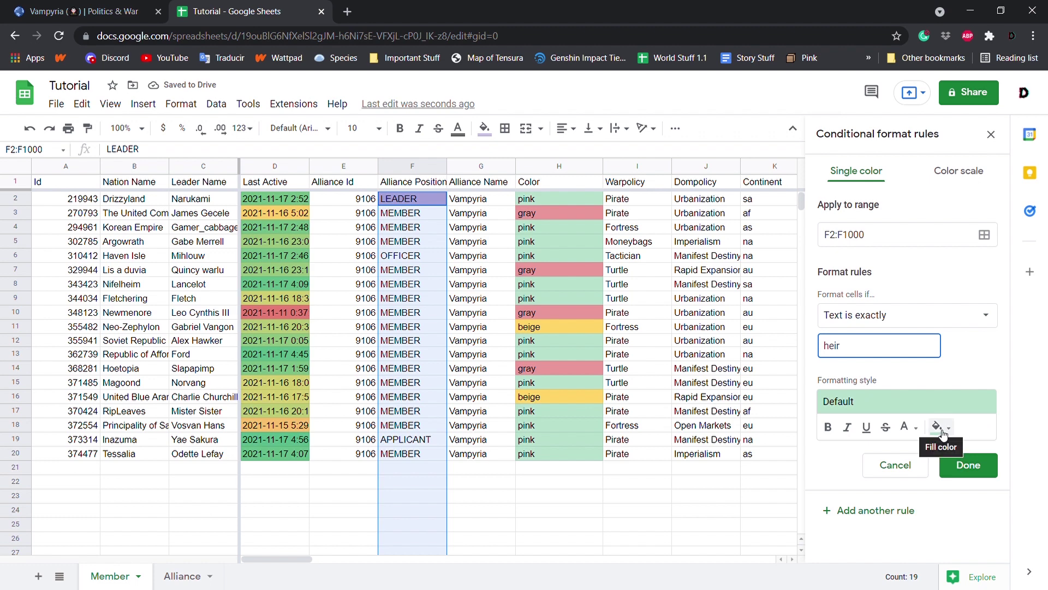
pyautogui.click(939, 427)
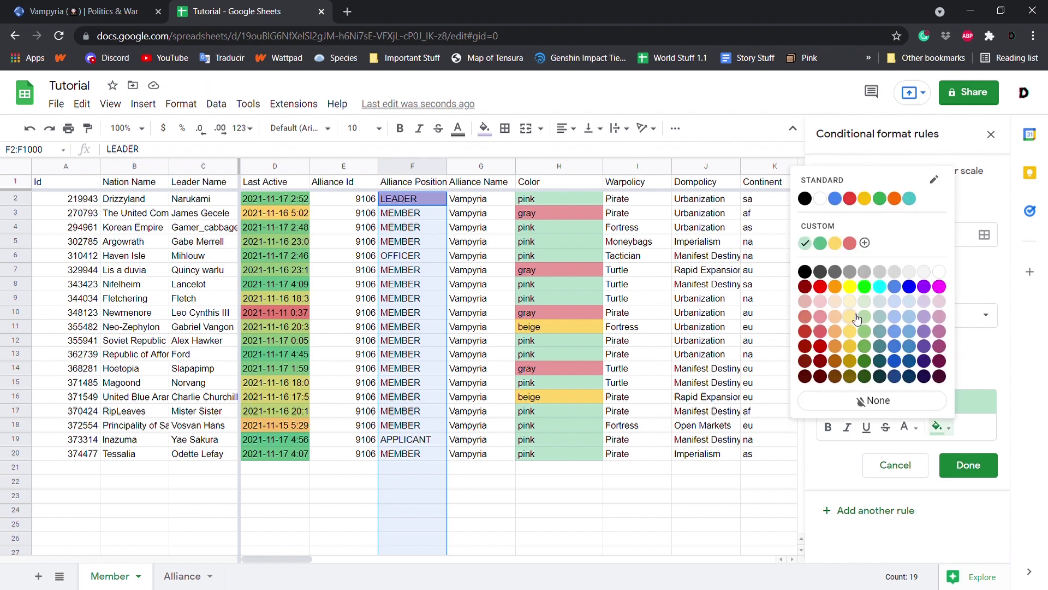
pyautogui.click(824, 318)
pyautogui.click(968, 465)
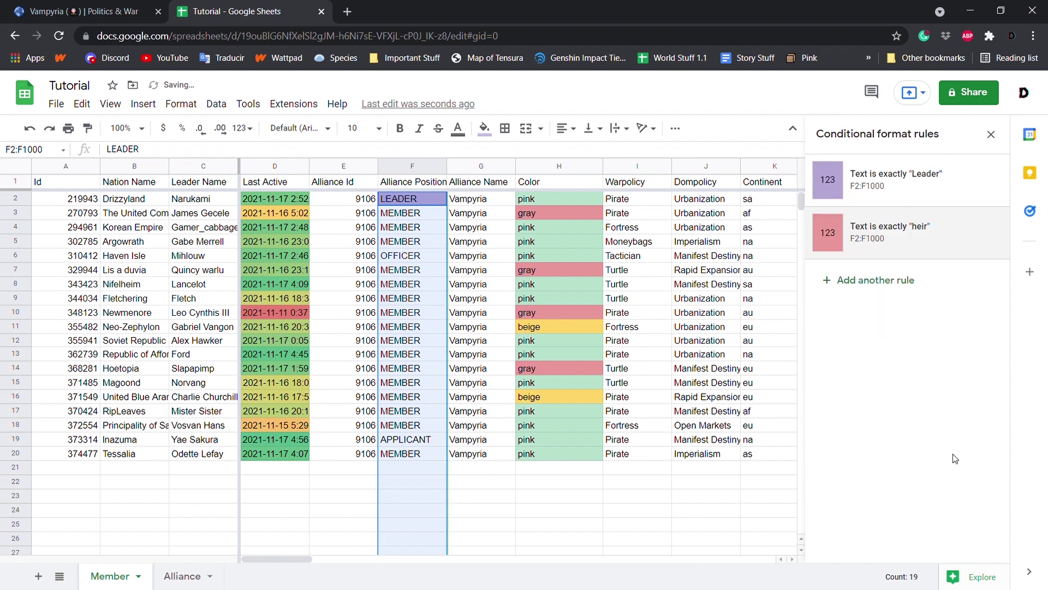
# - Start a 'Text is exactly' member rule, then switch to the Vampyria alliance page
pyautogui.click(873, 280)
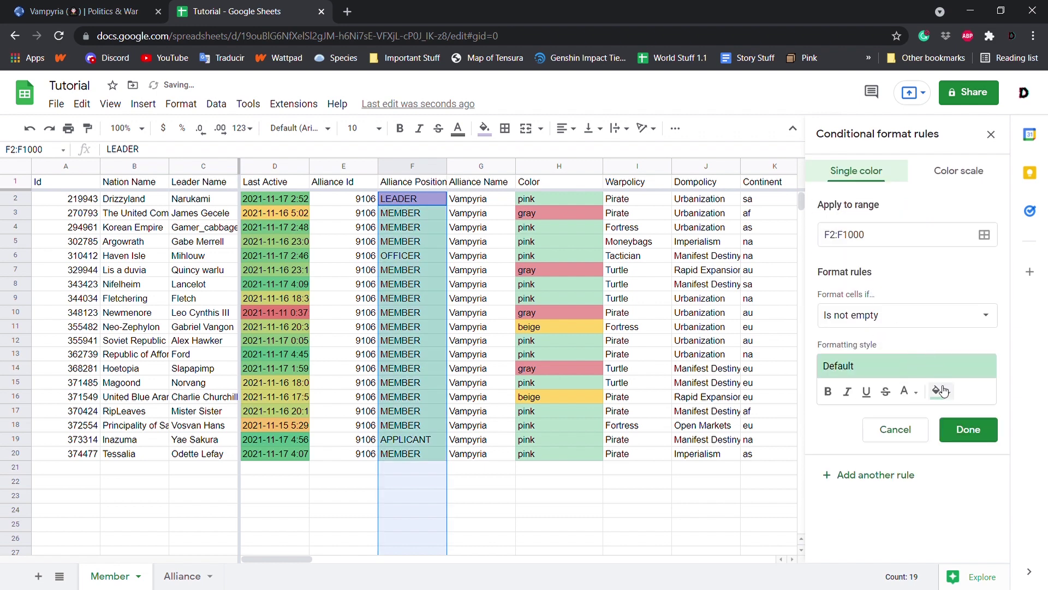
pyautogui.click(924, 315)
pyautogui.click(869, 419)
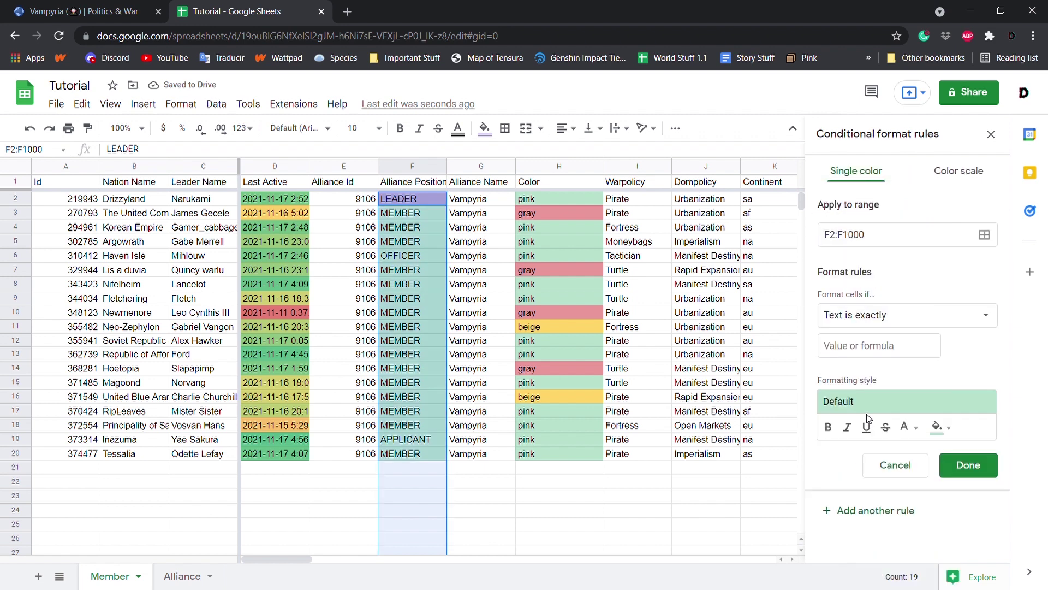
pyautogui.click(869, 356)
pyautogui.write('member')
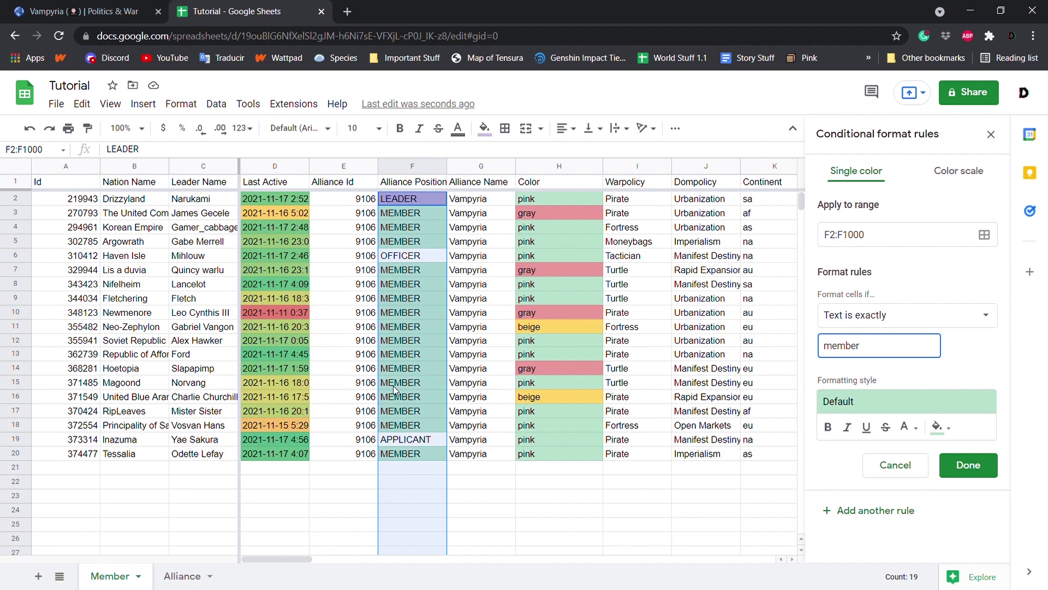
pyautogui.click(91, 7)
pyautogui.scroll(15, 339, 319)
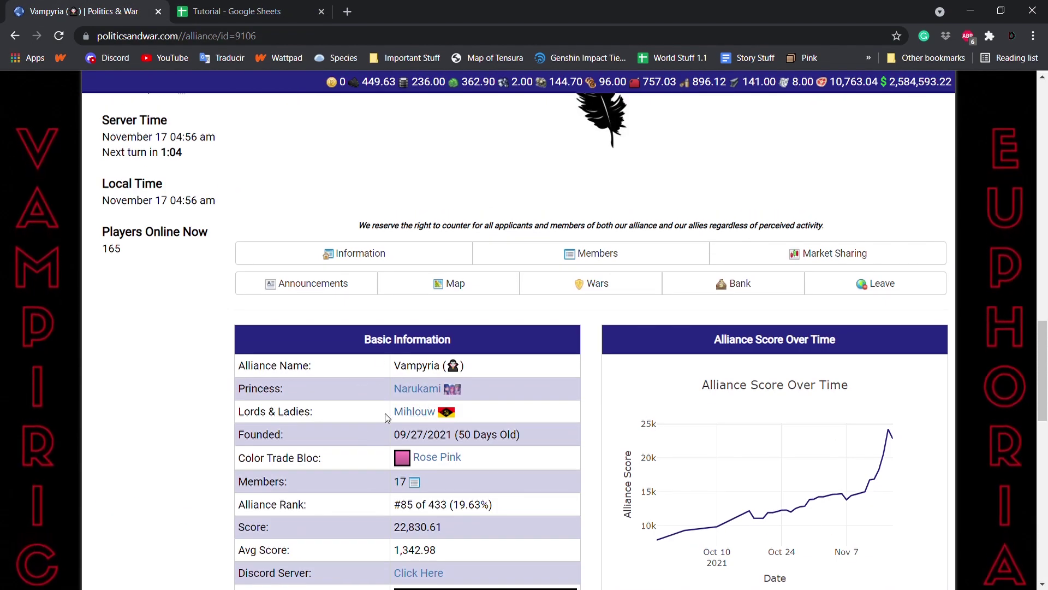
# - Open Newmenore's nation page from Vampyria's member list, check its Vampy alliance entry, and return
pyautogui.click(586, 257)
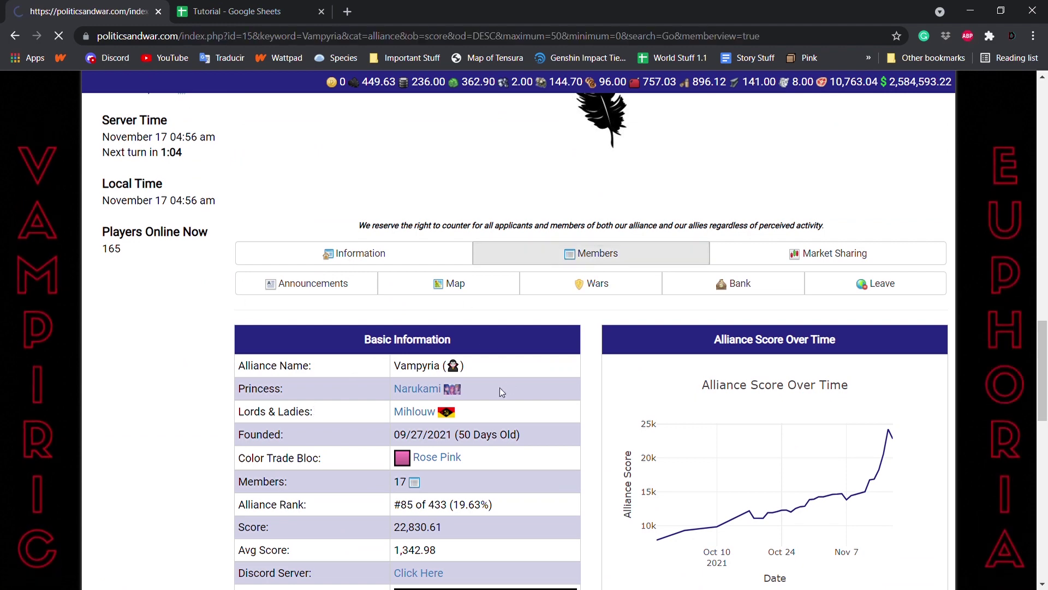
pyautogui.scroll(-6, 480, 496)
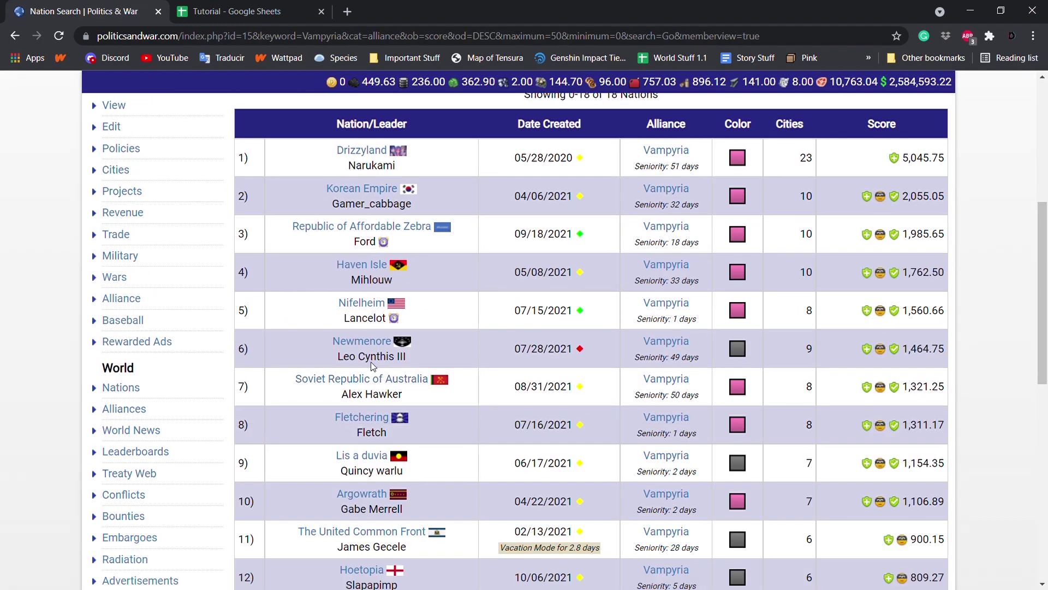
pyautogui.click(363, 343)
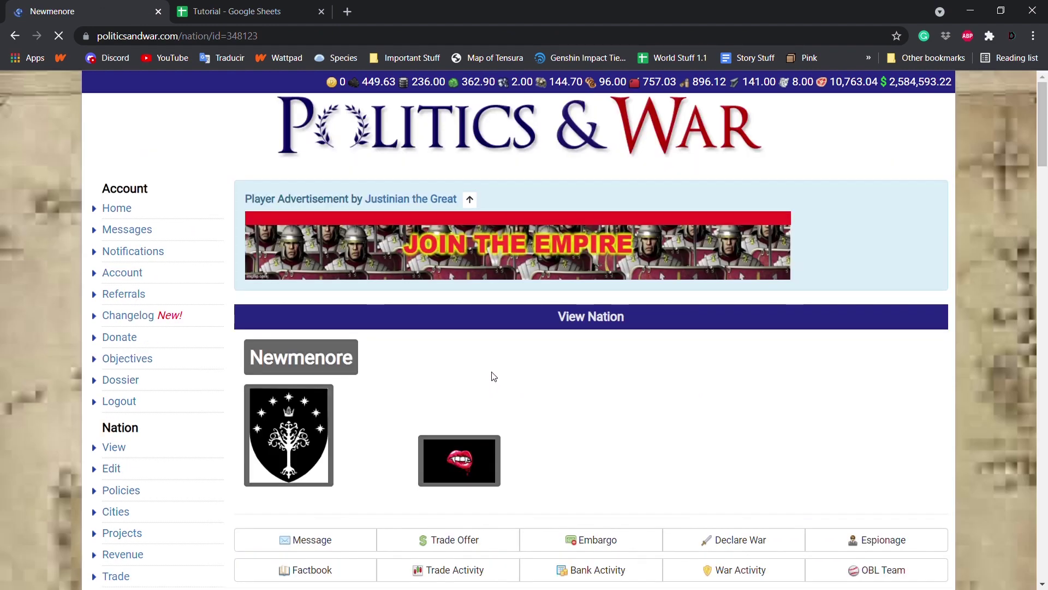
pyautogui.scroll(-15, 494, 376)
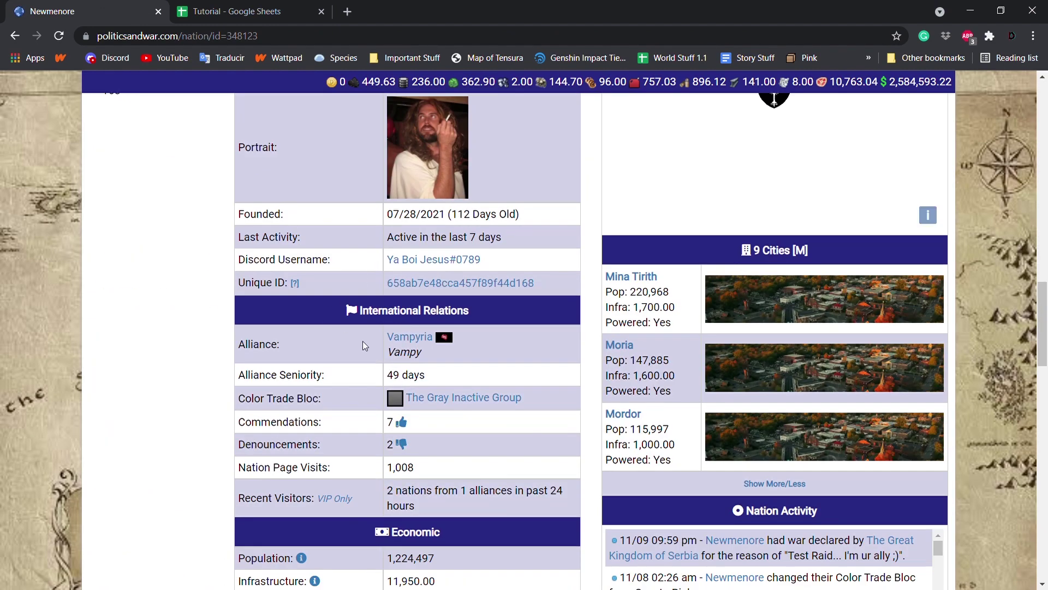
pyautogui.doubleClick(410, 359)
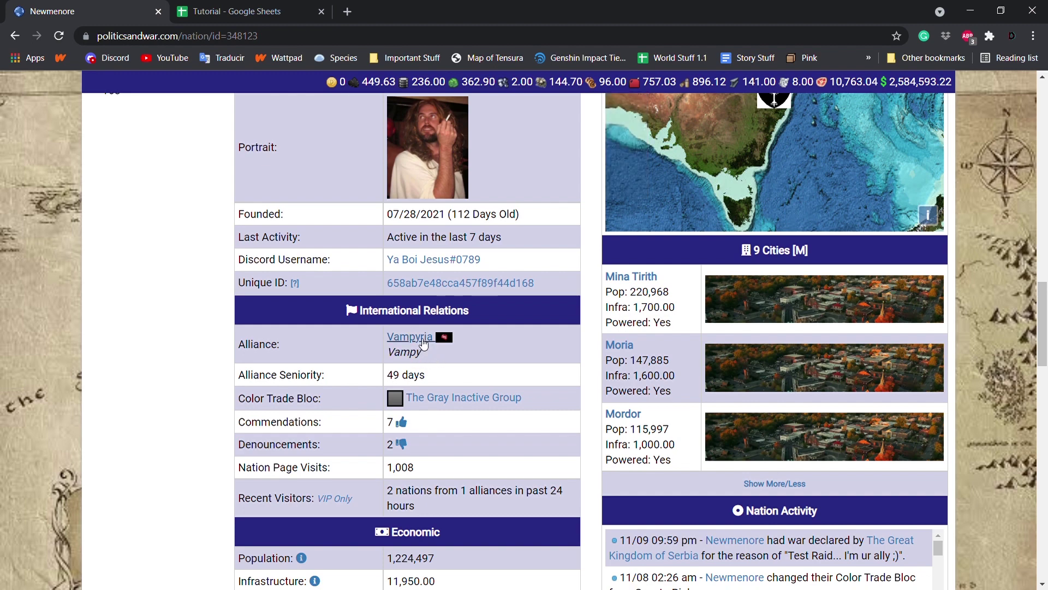
pyautogui.click(284, 10)
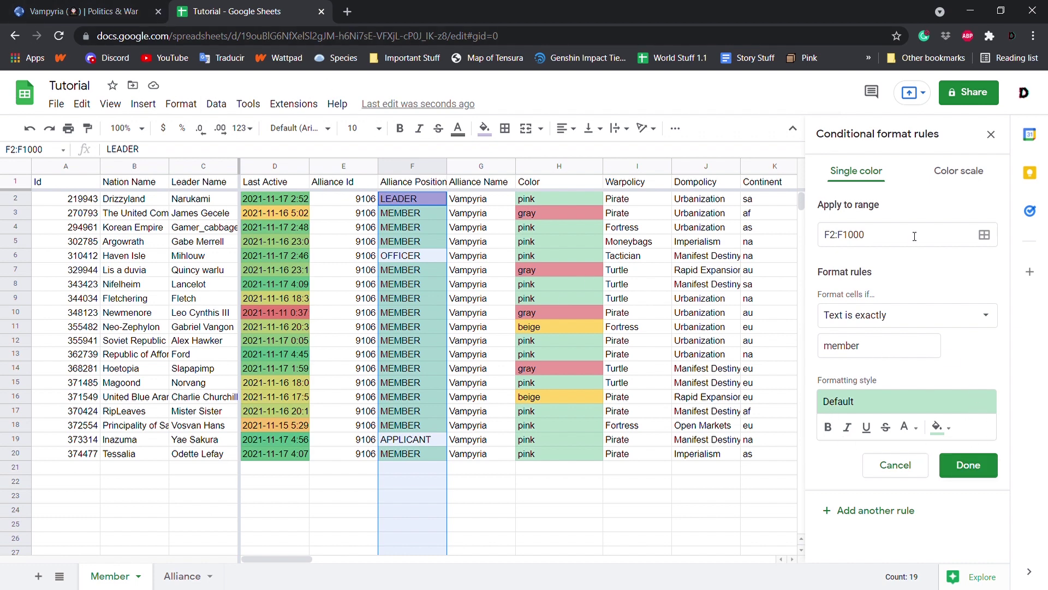
# - Save the member rule, then add a 'Text is exactly' officer rule with light blue fill
pyautogui.click(982, 474)
pyautogui.click(867, 335)
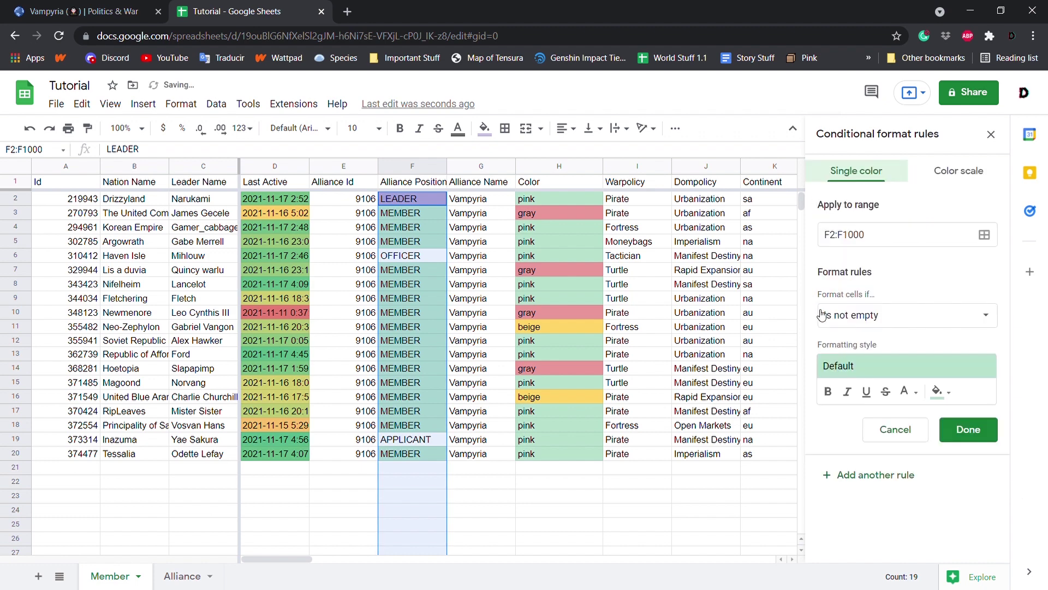
pyautogui.click(860, 322)
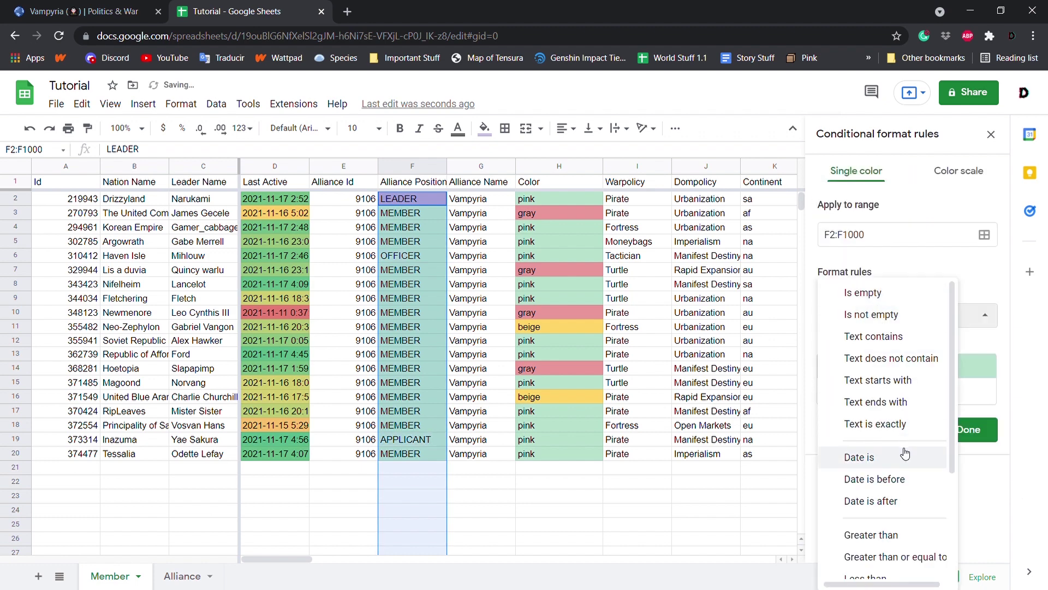
pyautogui.click(875, 424)
pyautogui.click(877, 346)
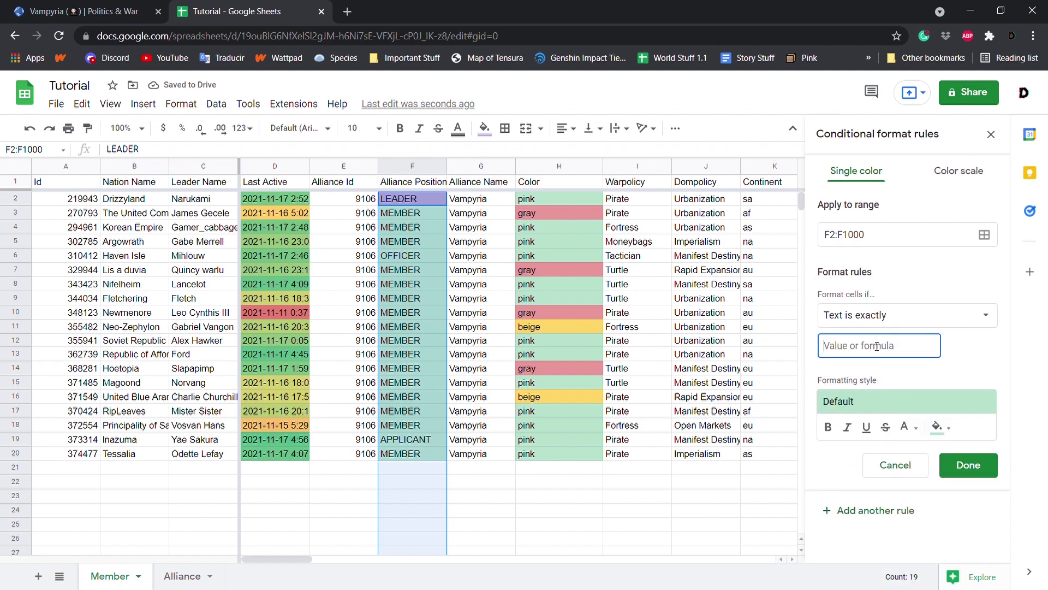
pyautogui.write('O')
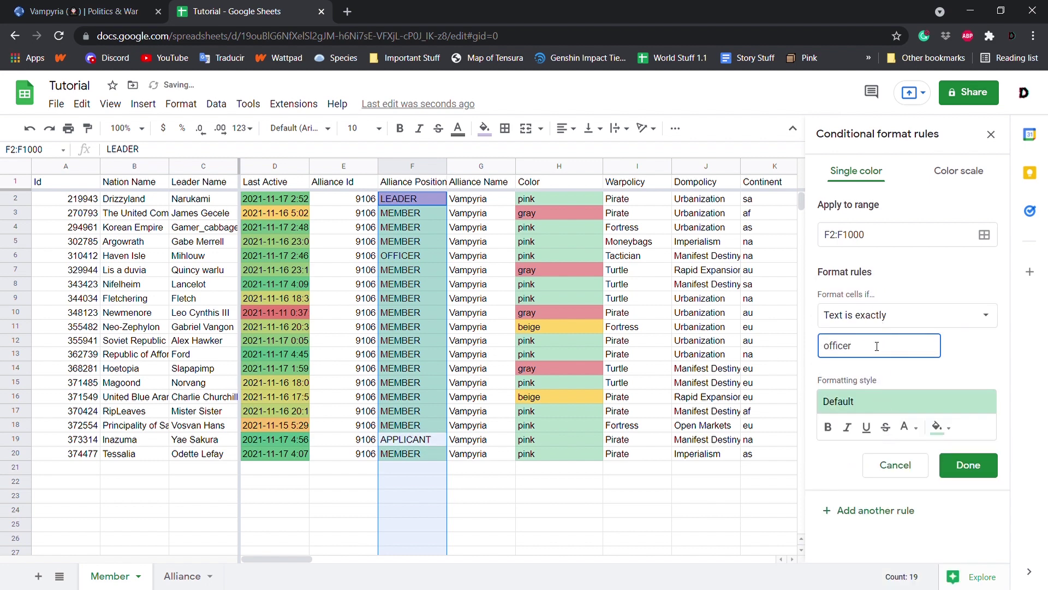
pyautogui.click(940, 428)
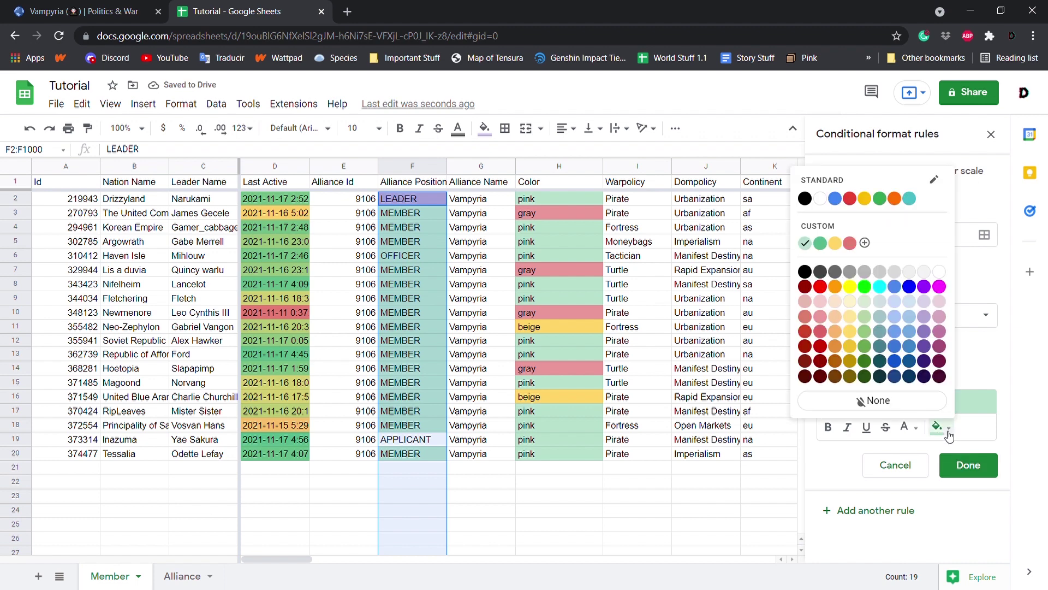
pyautogui.click(898, 318)
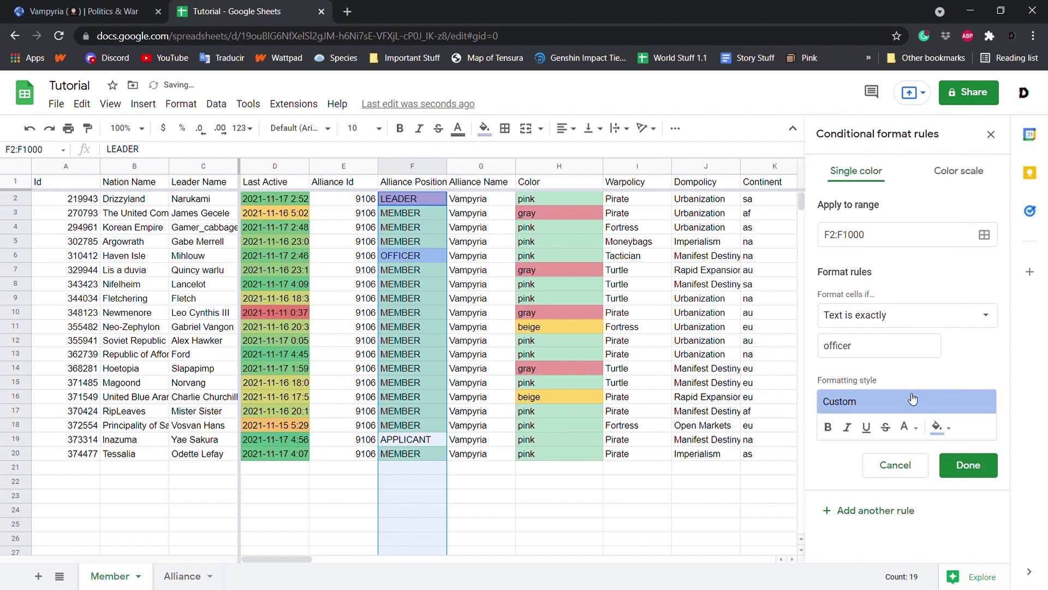
pyautogui.click(873, 350)
pyautogui.write('s')
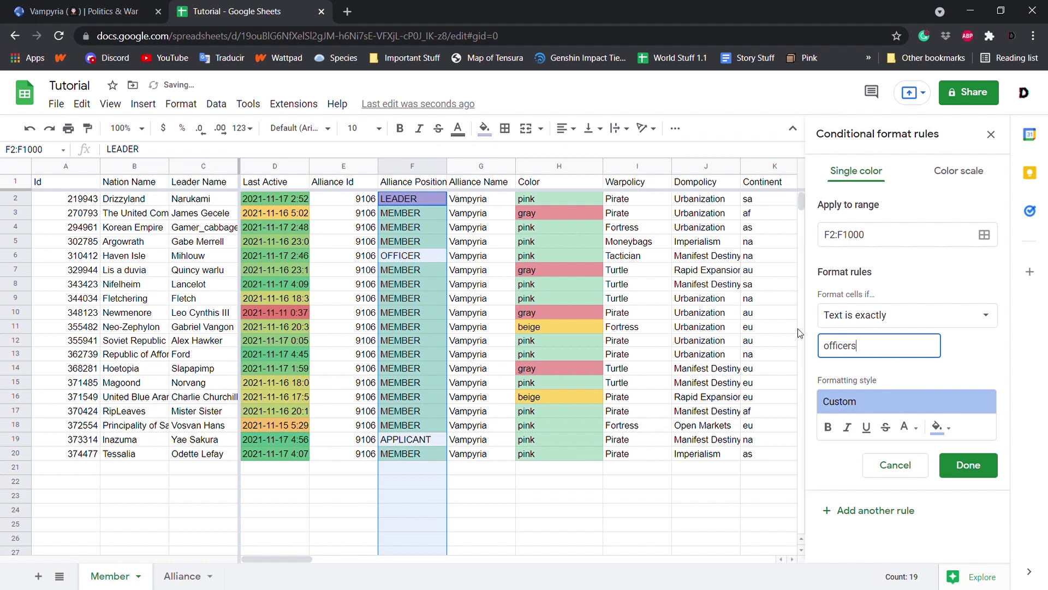
pyautogui.press('BackSpace')
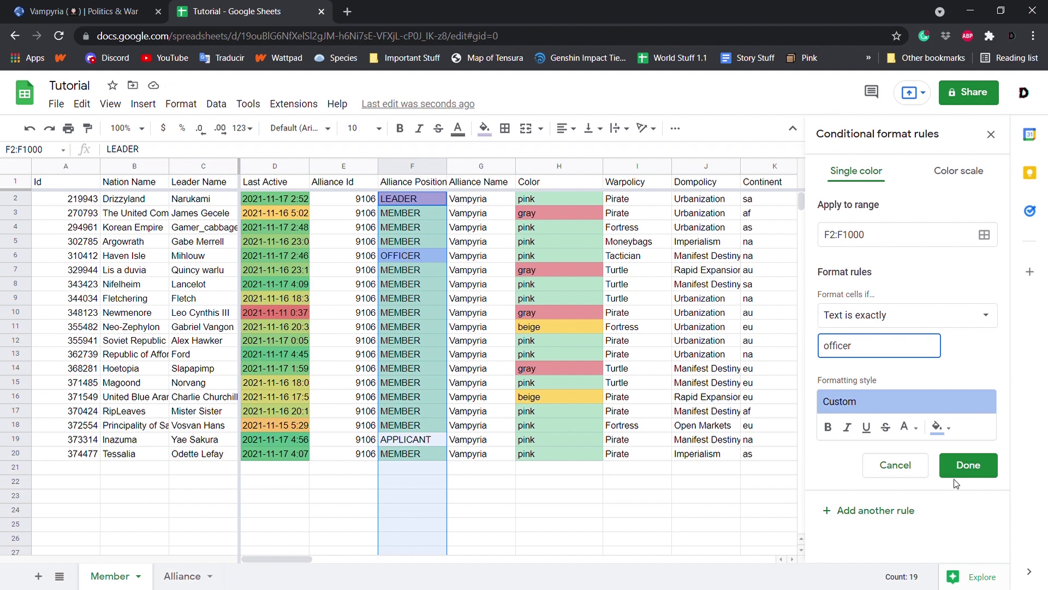
pyautogui.click(963, 467)
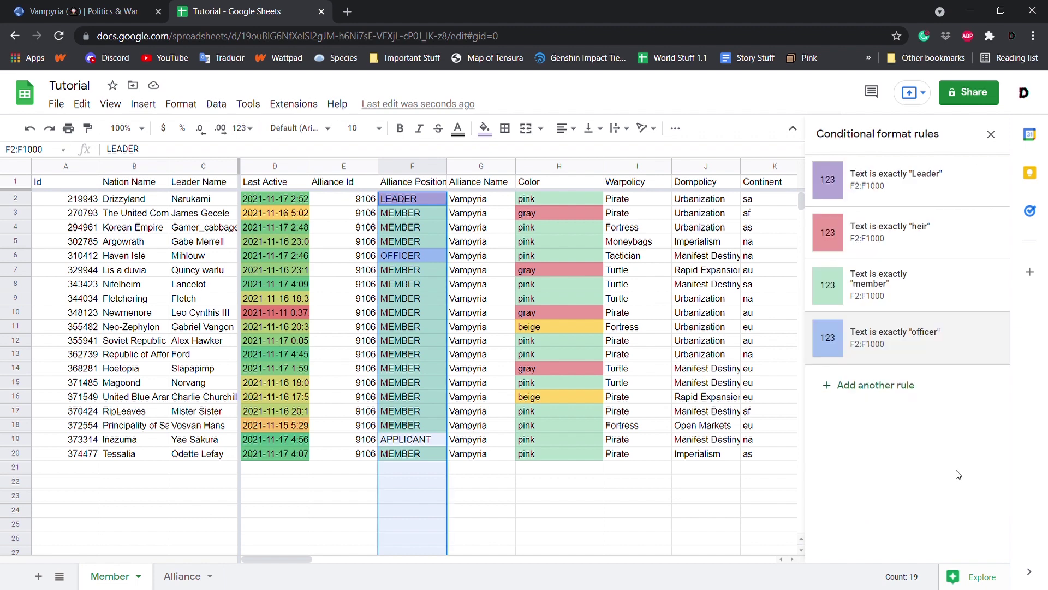
# - Start a new conditional formatting rule matching text exactly 'applicant'
pyautogui.click(874, 386)
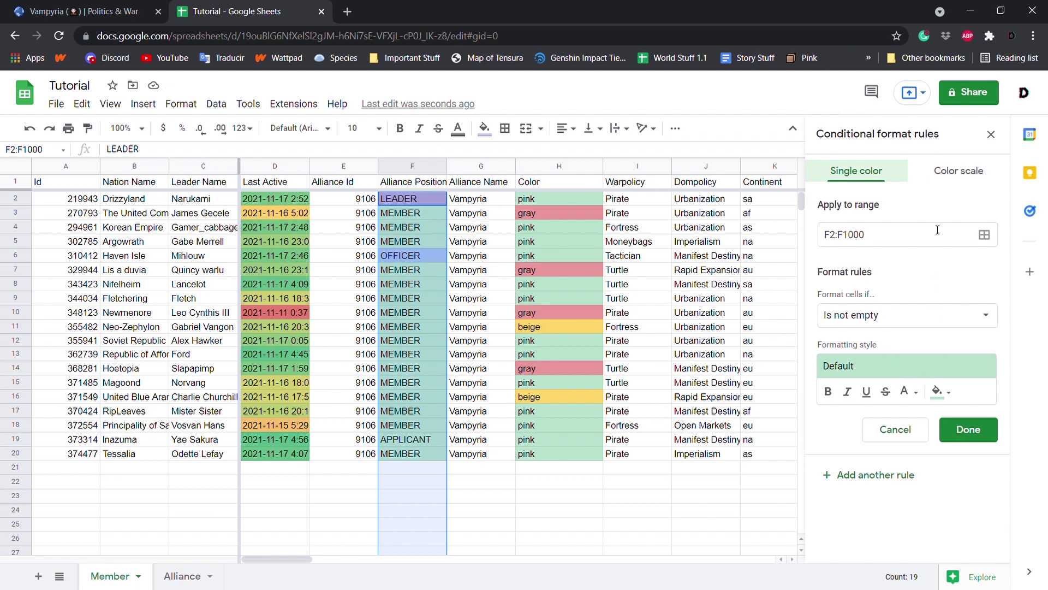
pyautogui.click(885, 319)
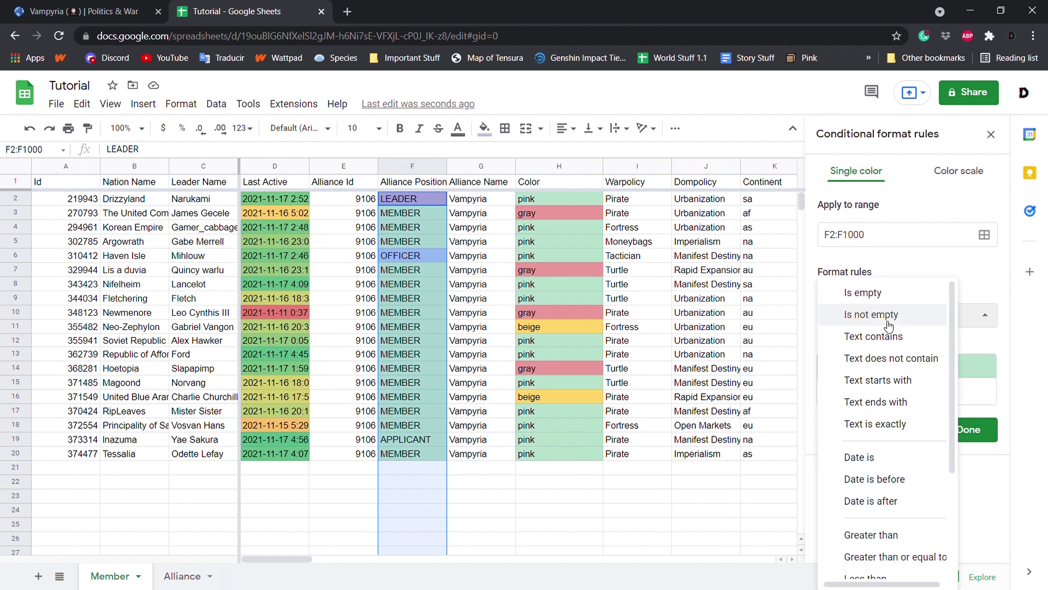
pyautogui.click(886, 421)
pyautogui.click(880, 359)
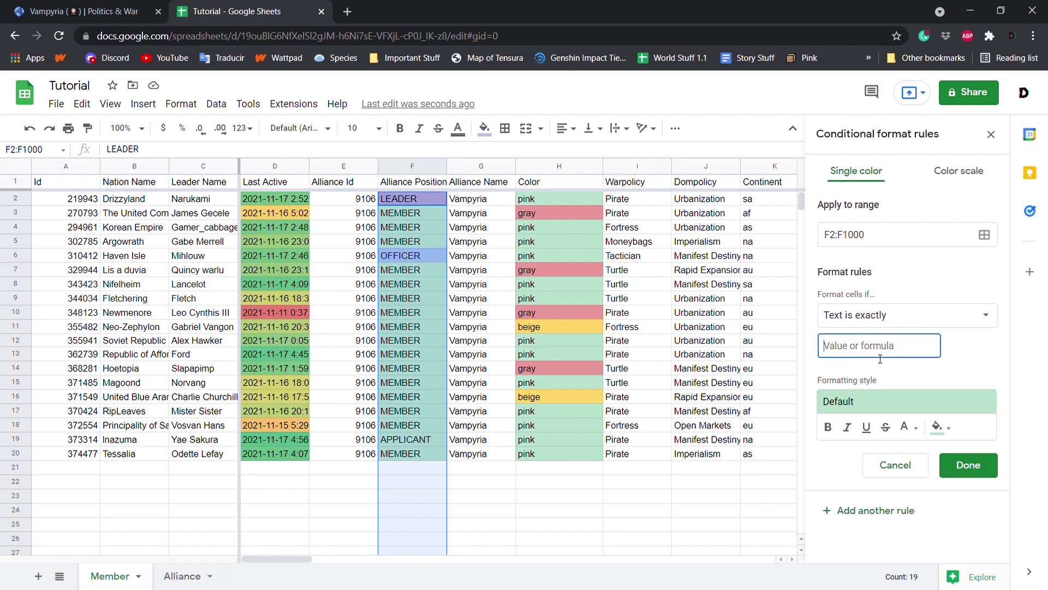
pyautogui.write('applicant')
# - Give the applicant rule a custom red fill with no text colour, and save it
pyautogui.click(940, 428)
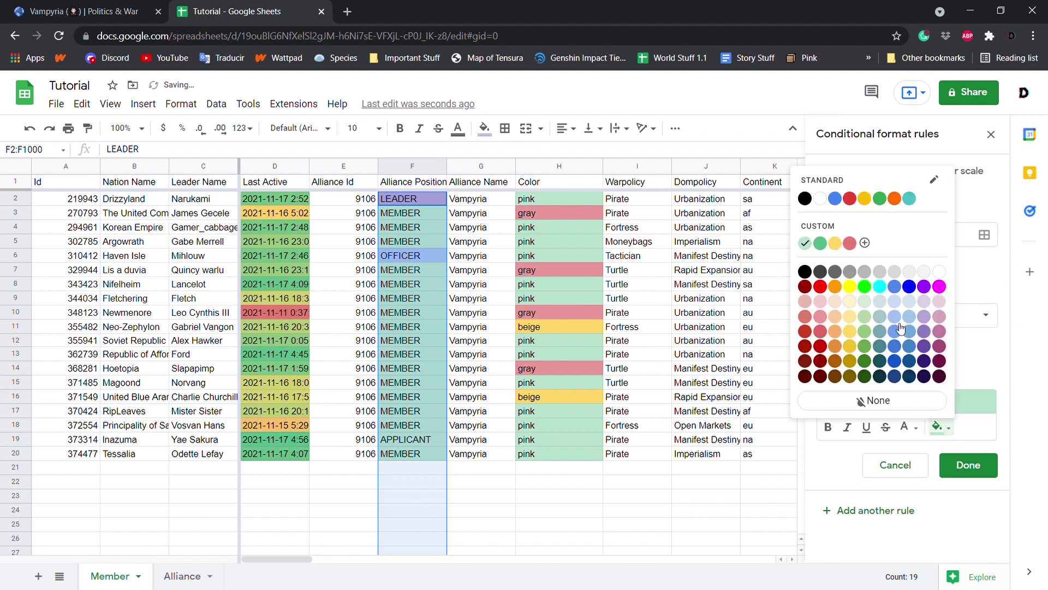
pyautogui.click(823, 292)
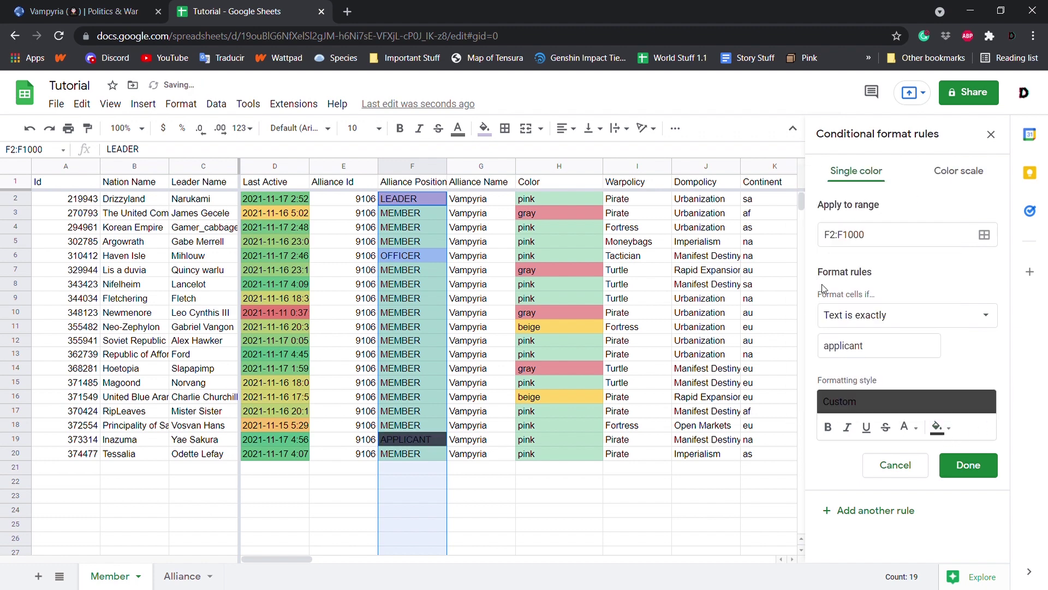
pyautogui.click(949, 428)
pyautogui.click(914, 427)
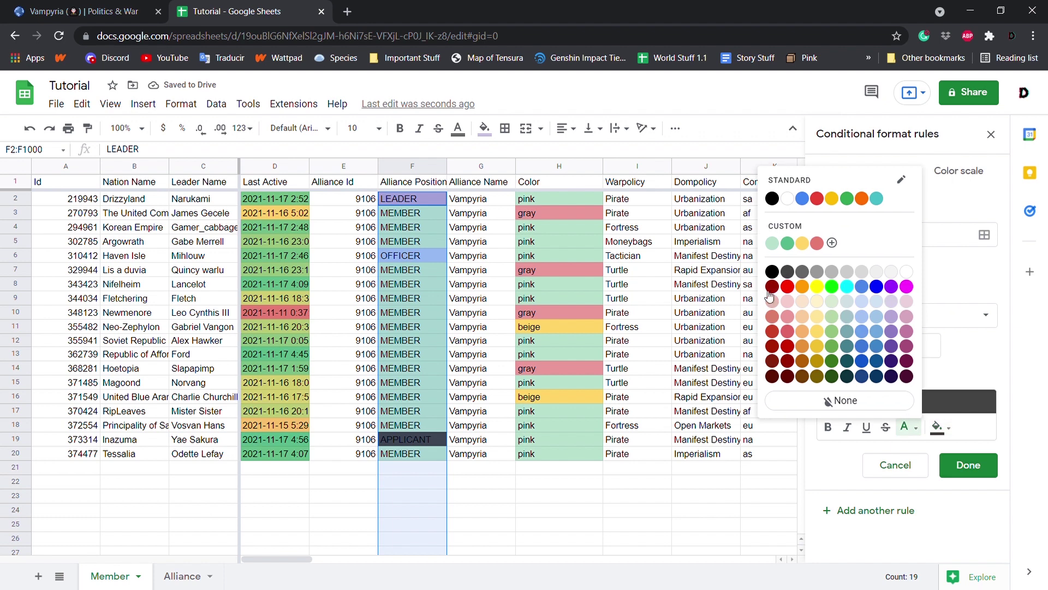
pyautogui.click(784, 290)
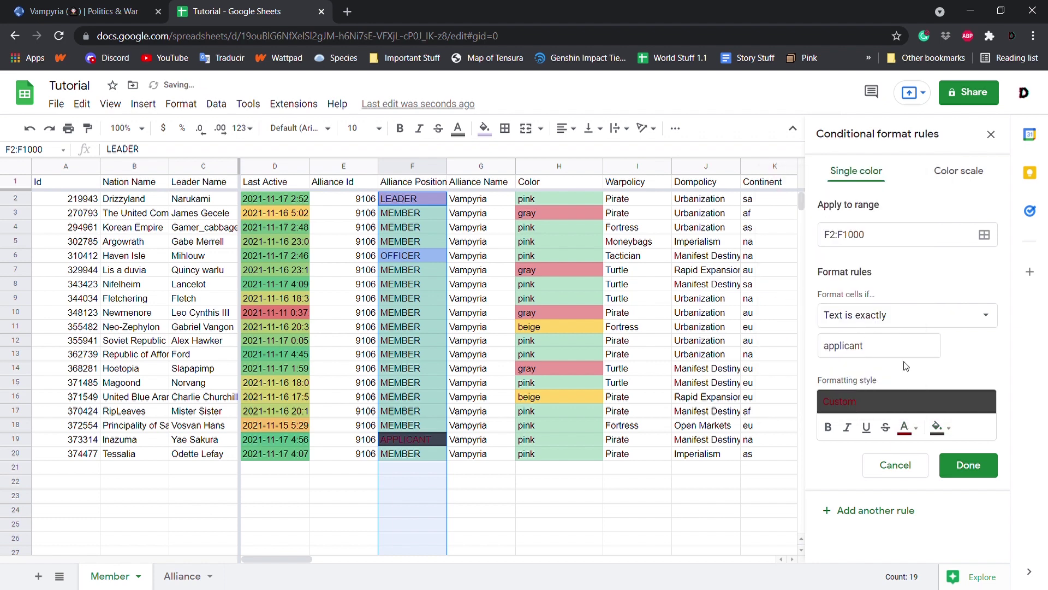
pyautogui.click(916, 428)
pyautogui.click(848, 400)
pyautogui.click(938, 428)
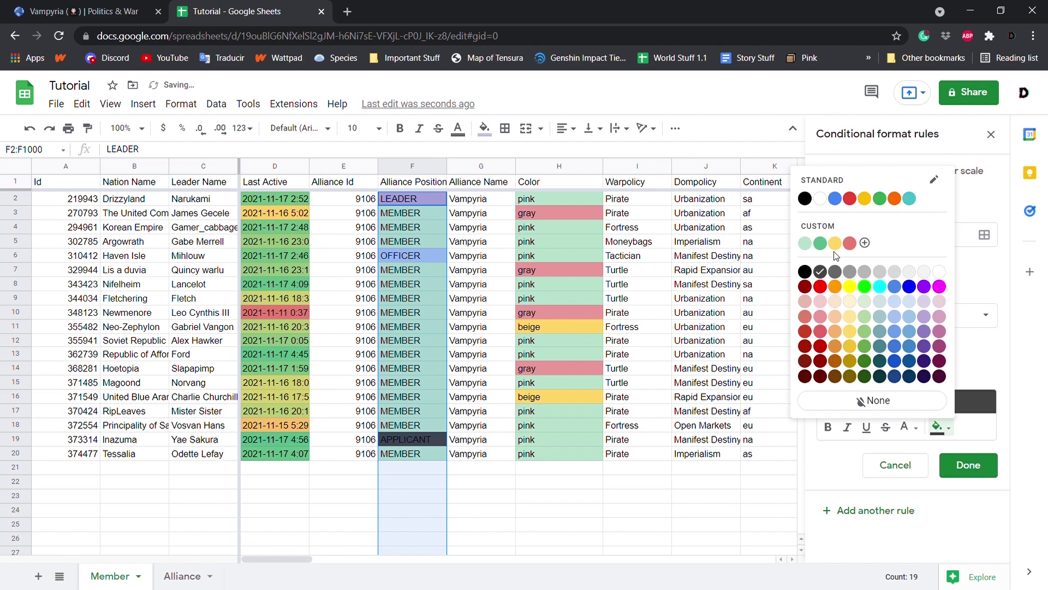
pyautogui.click(849, 243)
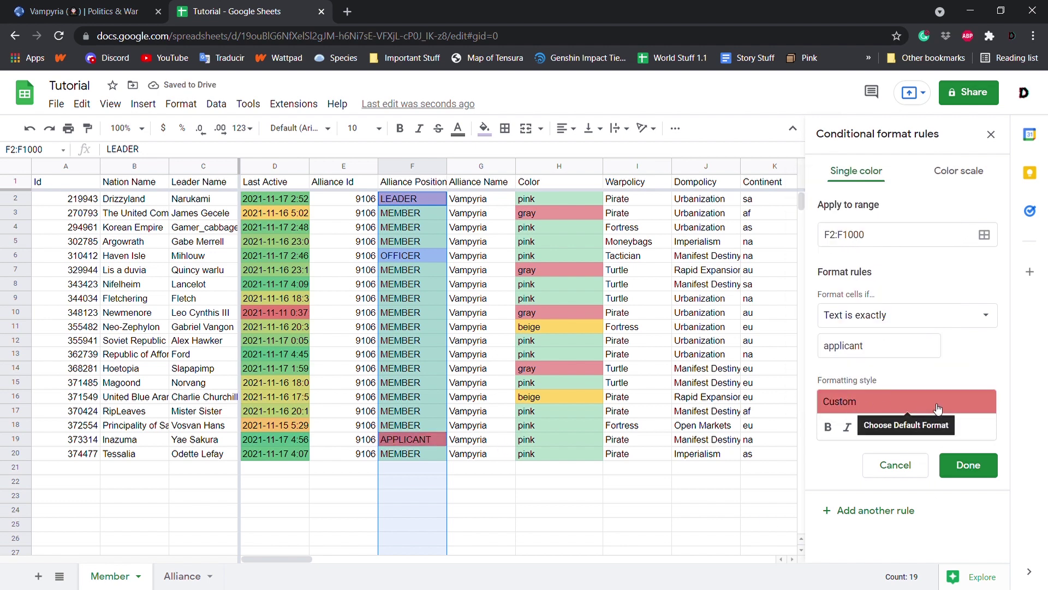
pyautogui.click(981, 465)
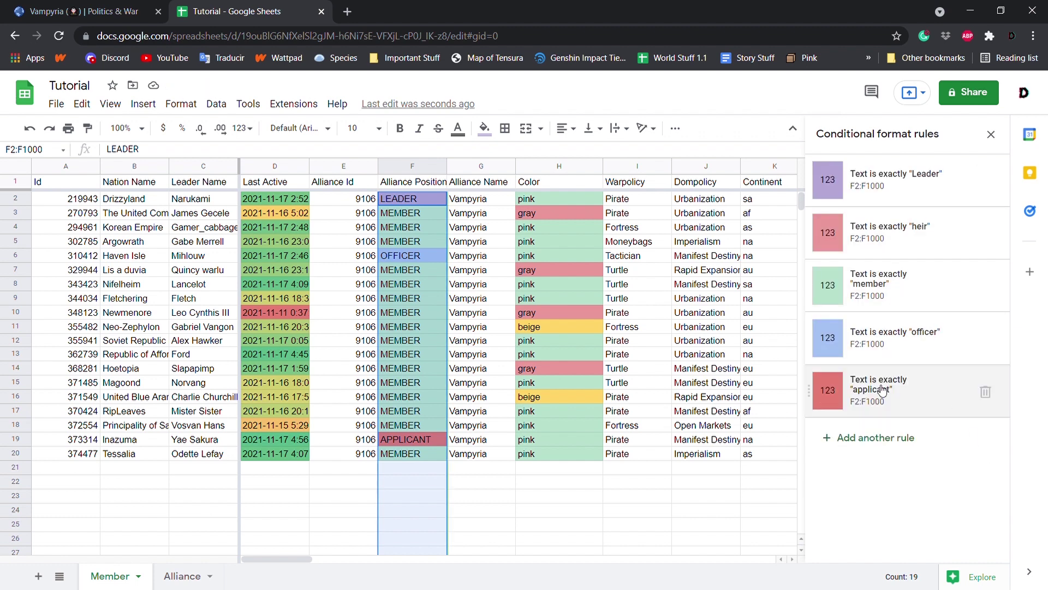
# - Change the heir rule's fill colour to yellow and save it
pyautogui.click(909, 232)
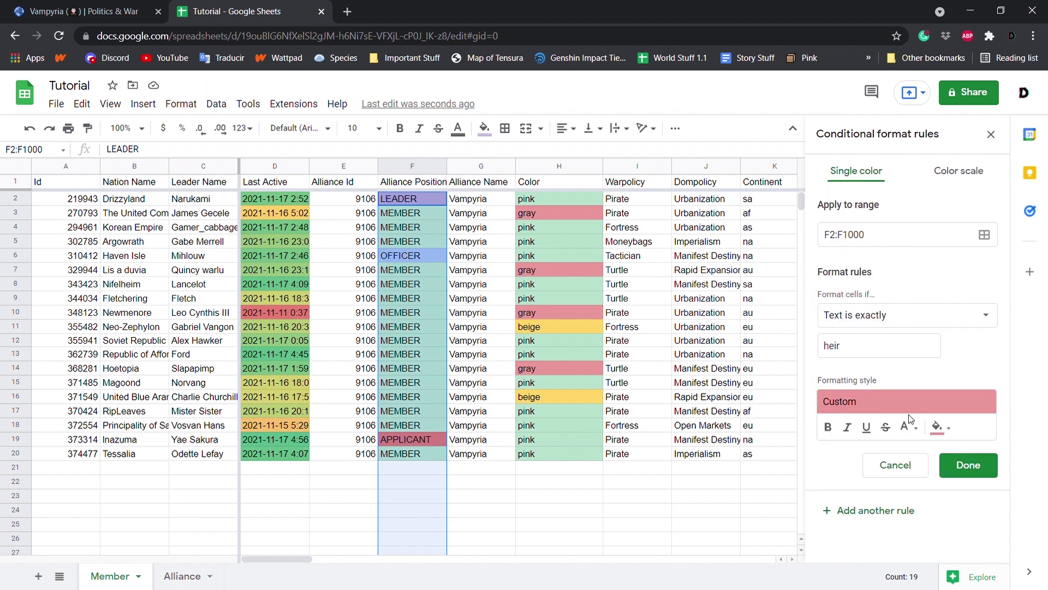
pyautogui.click(949, 429)
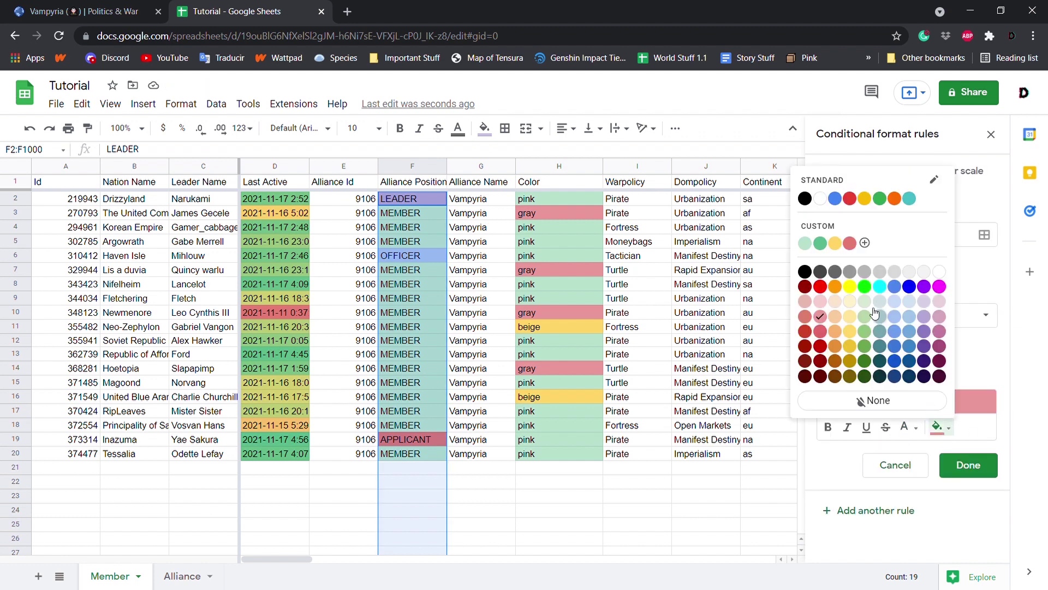
pyautogui.click(853, 281)
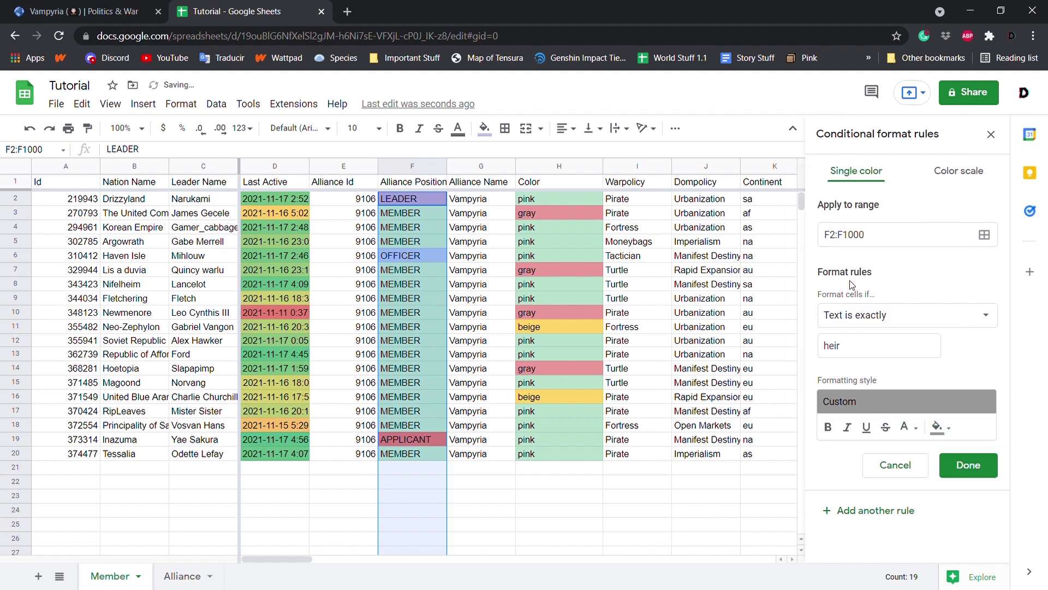
pyautogui.click(940, 428)
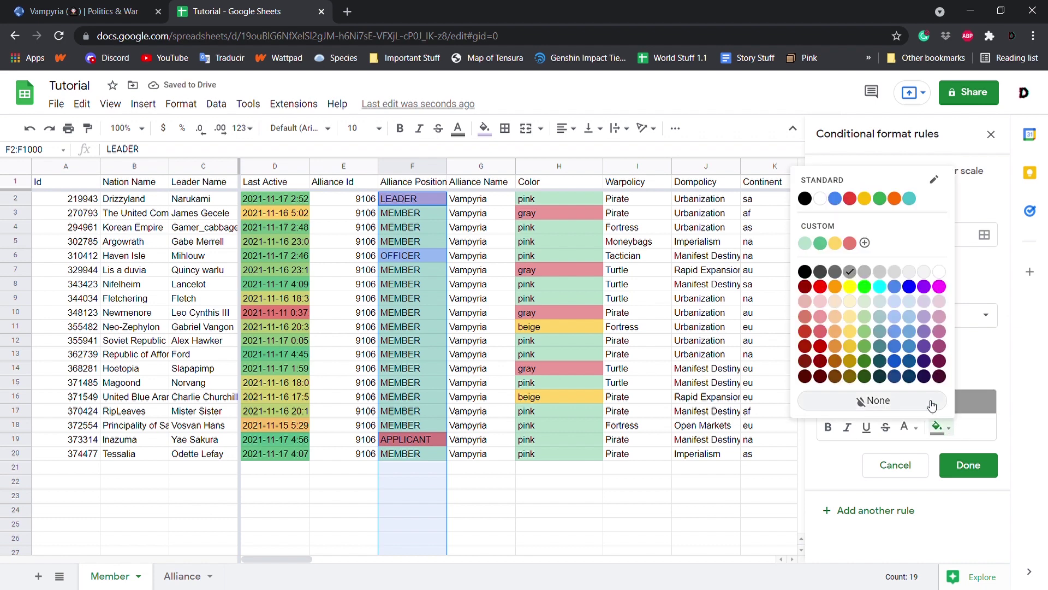
pyautogui.click(850, 289)
pyautogui.click(969, 467)
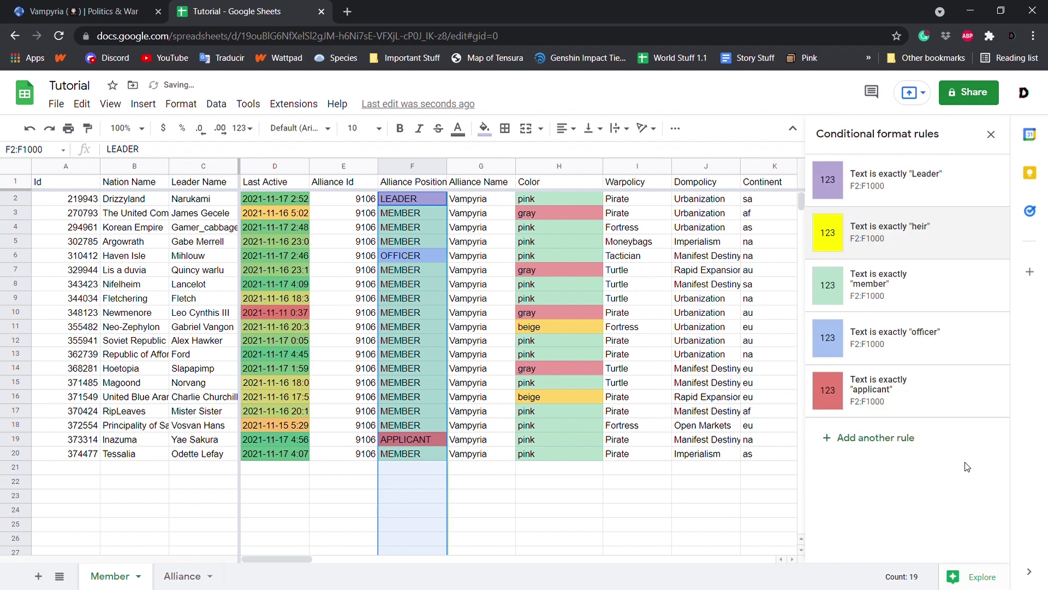
# - Re-save the applicant rule unchanged and return to the sheet
pyautogui.click(935, 395)
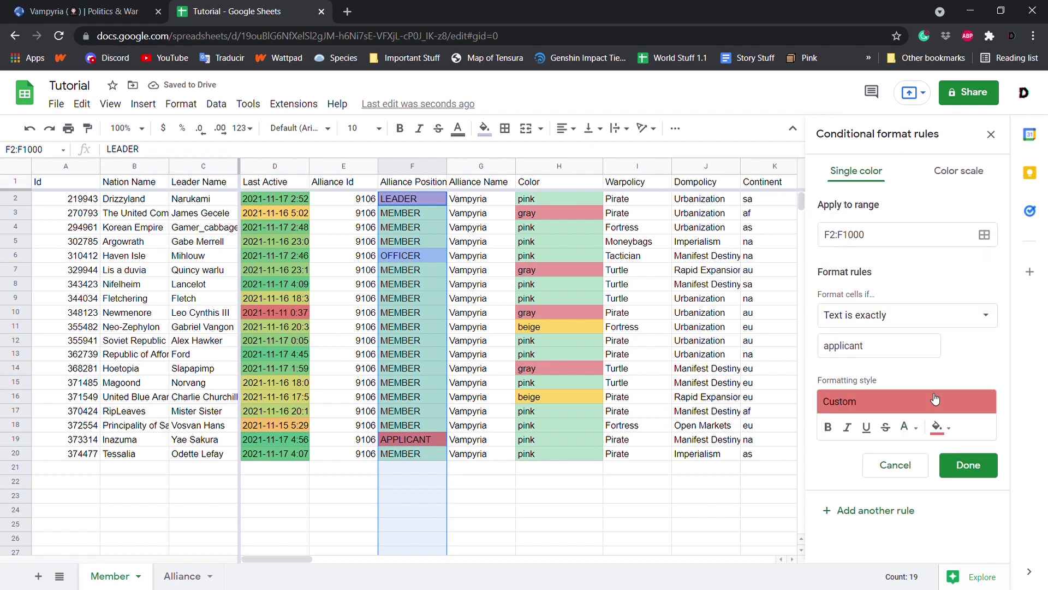
pyautogui.click(969, 461)
pyautogui.click(473, 298)
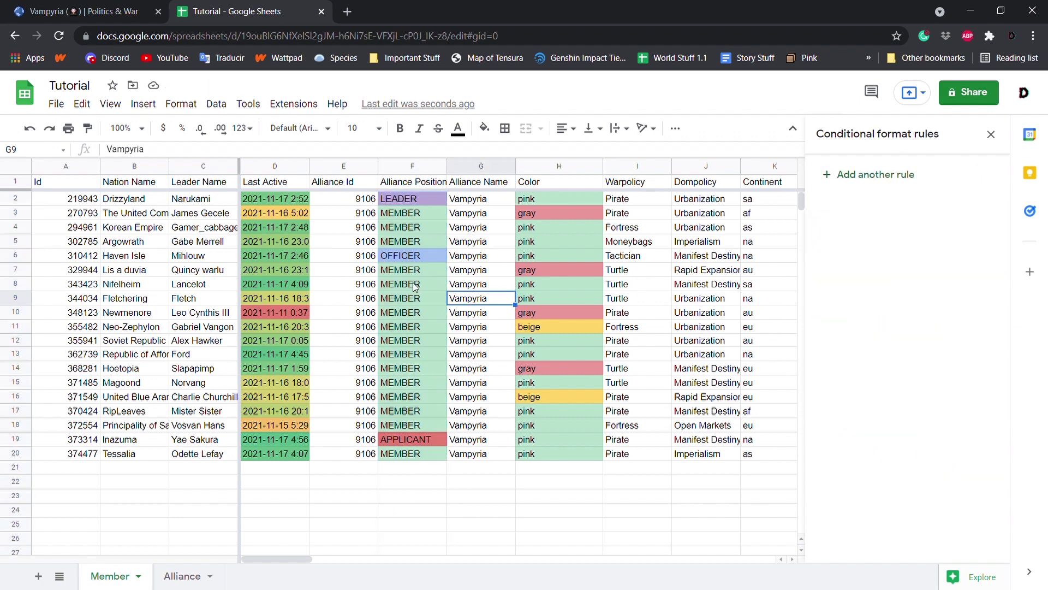
pyautogui.click(409, 231)
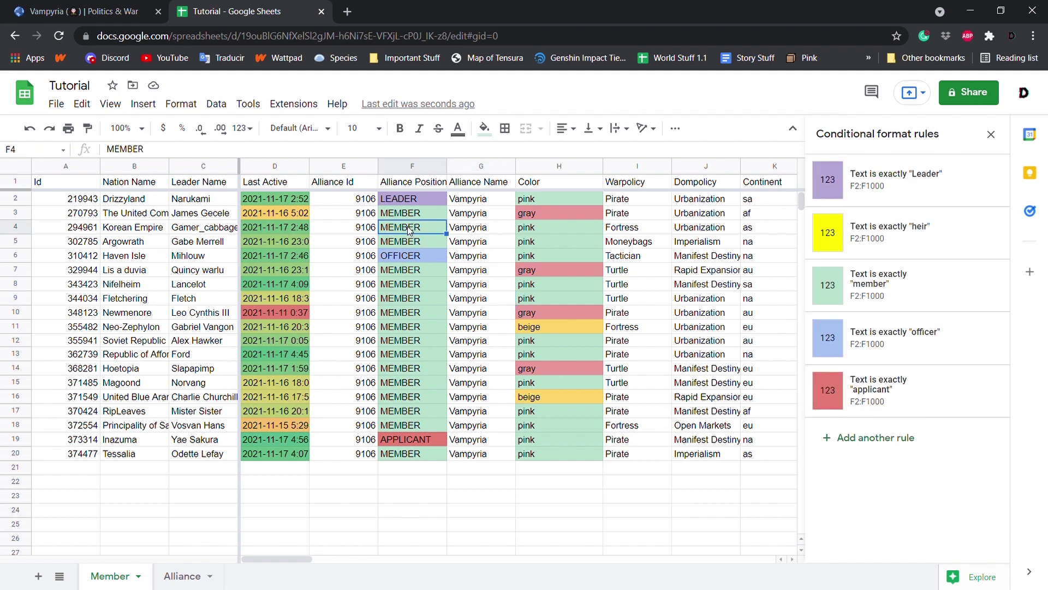
pyautogui.write('HEIR')
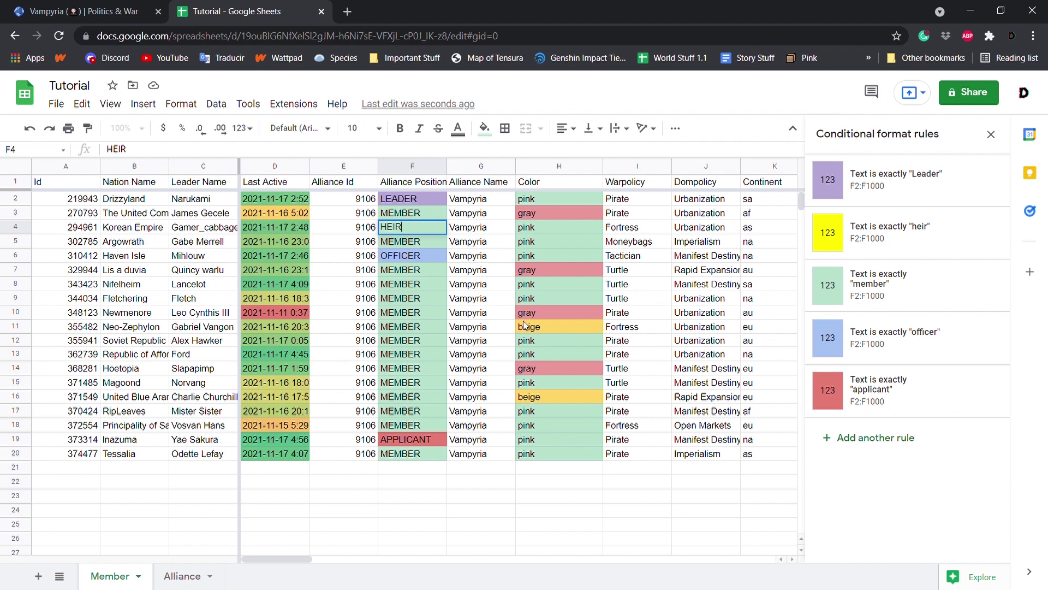
pyautogui.click(551, 407)
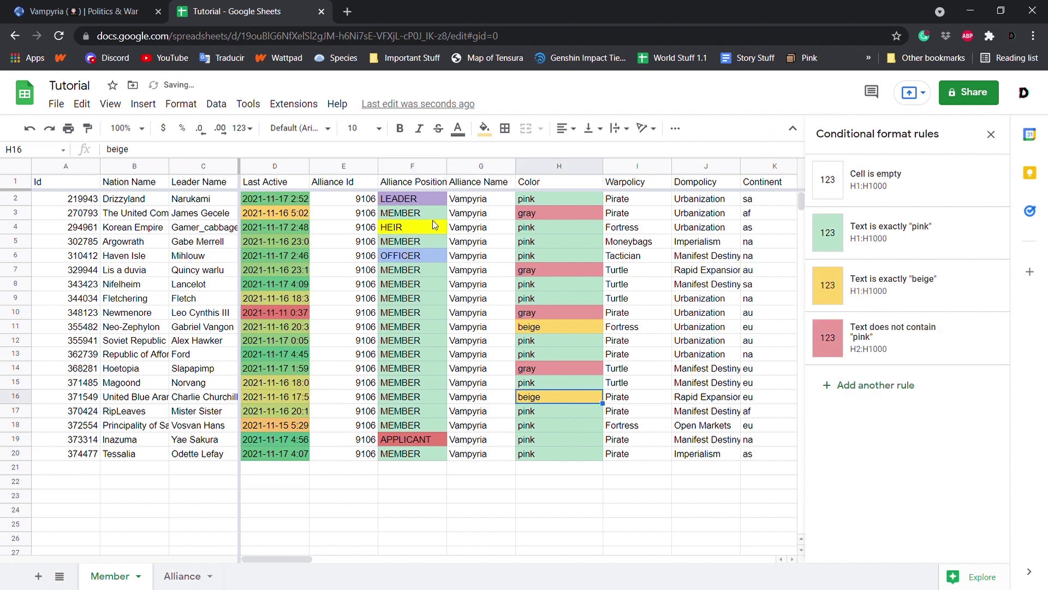
pyautogui.click(419, 298)
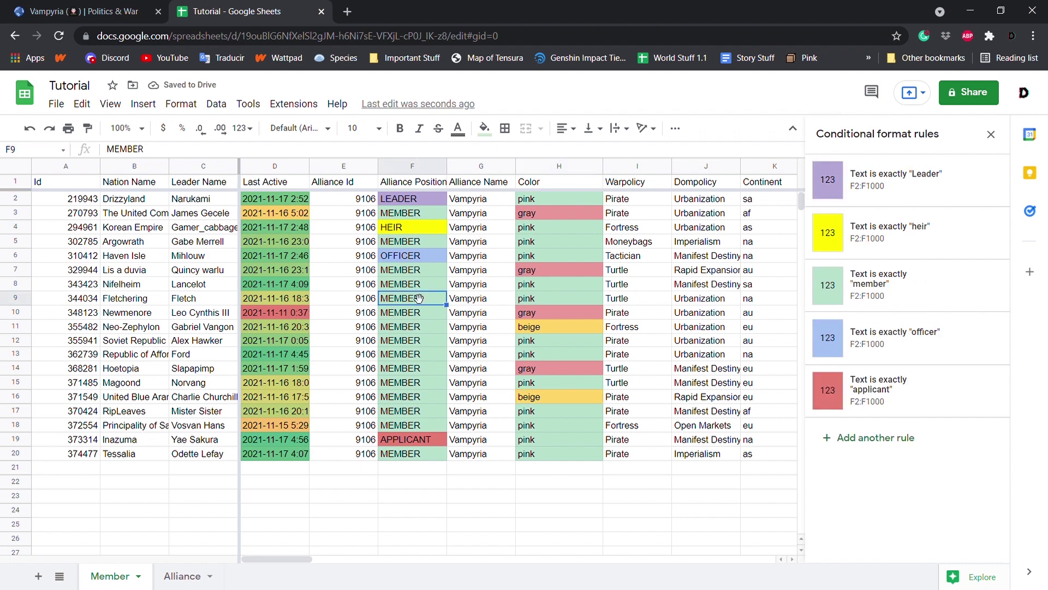
pyautogui.write('OFFICER')
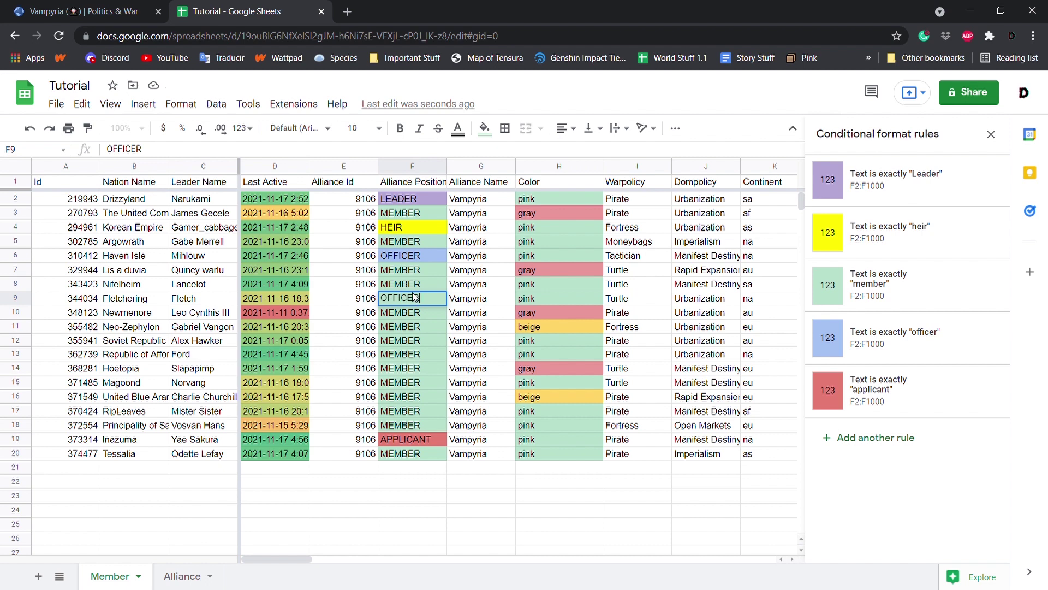
pyautogui.click(424, 354)
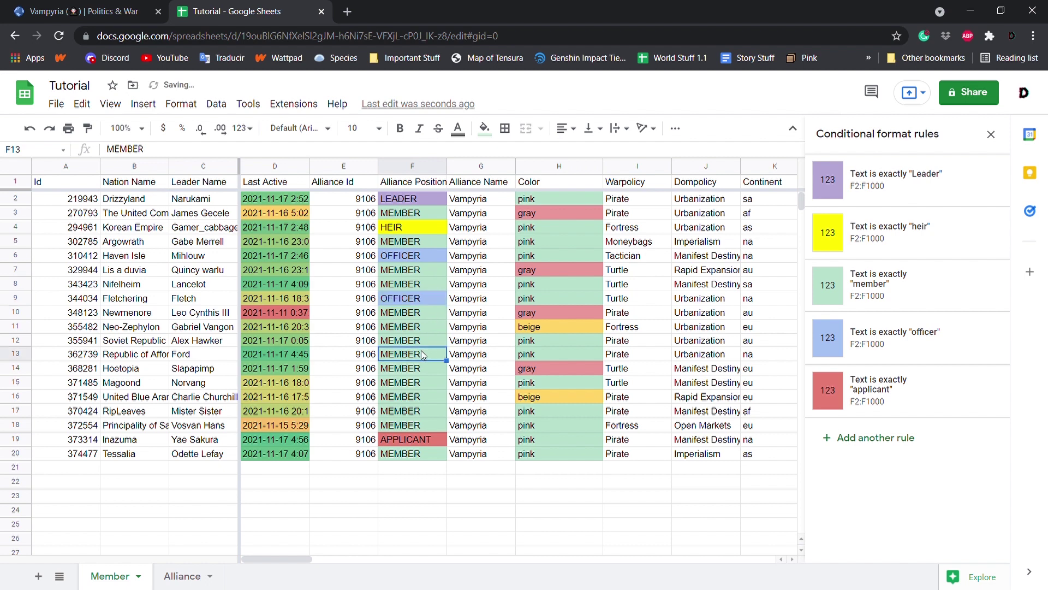
pyautogui.write('OGG')
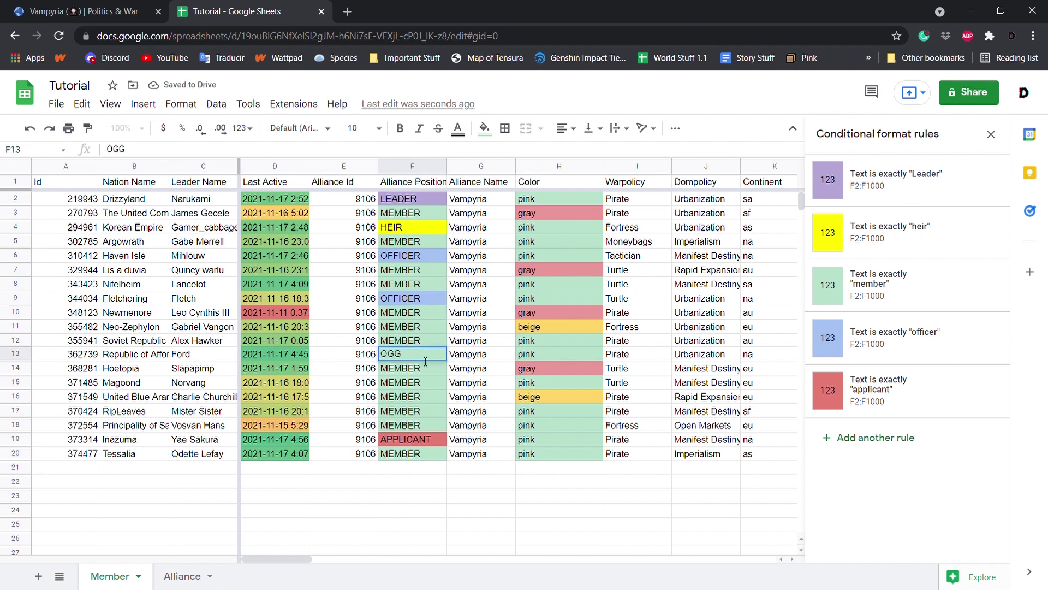
pyautogui.press('BackSpace')
pyautogui.press('BackSpace')
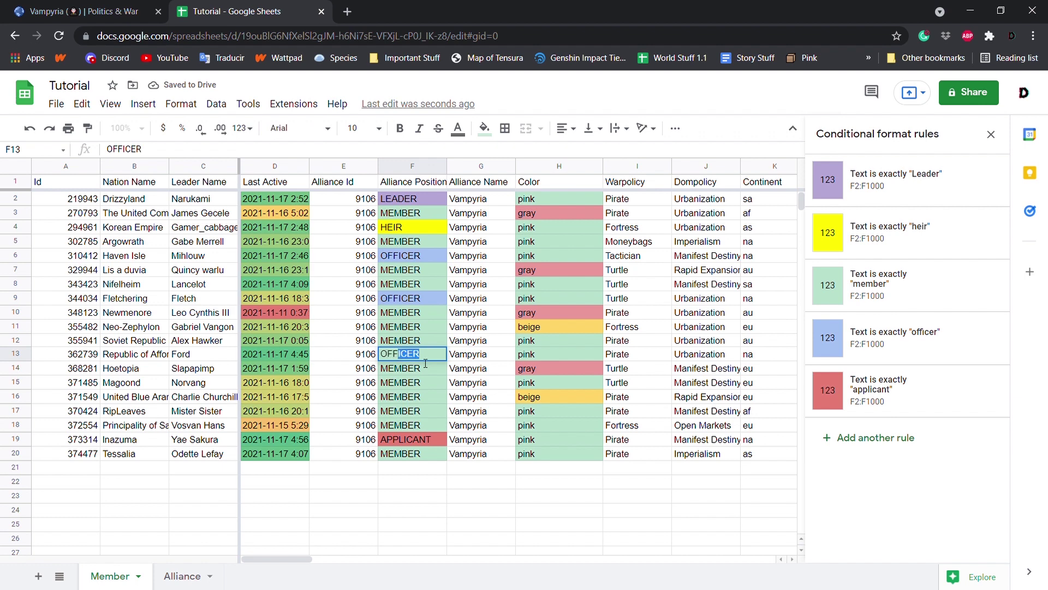
pyautogui.press('Return')
pyautogui.click(461, 383)
pyautogui.click(417, 387)
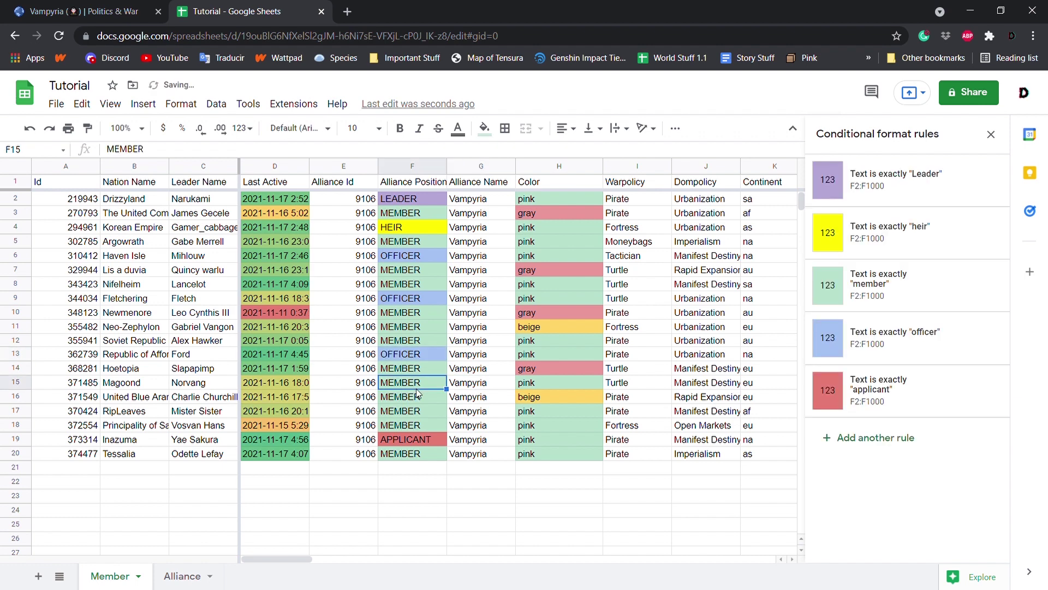
pyautogui.write('LEADER')
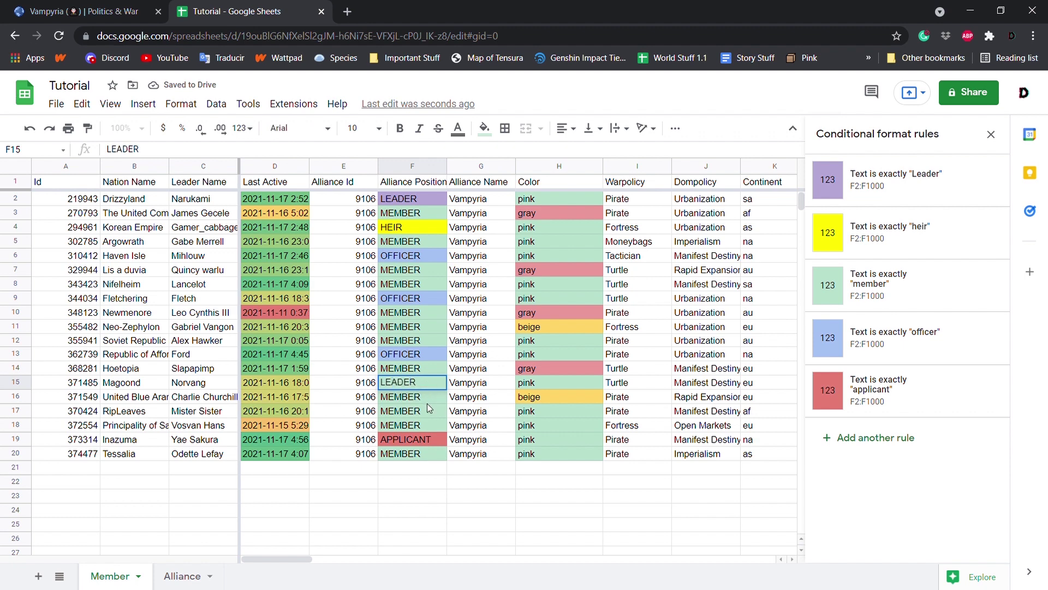
pyautogui.press('Return')
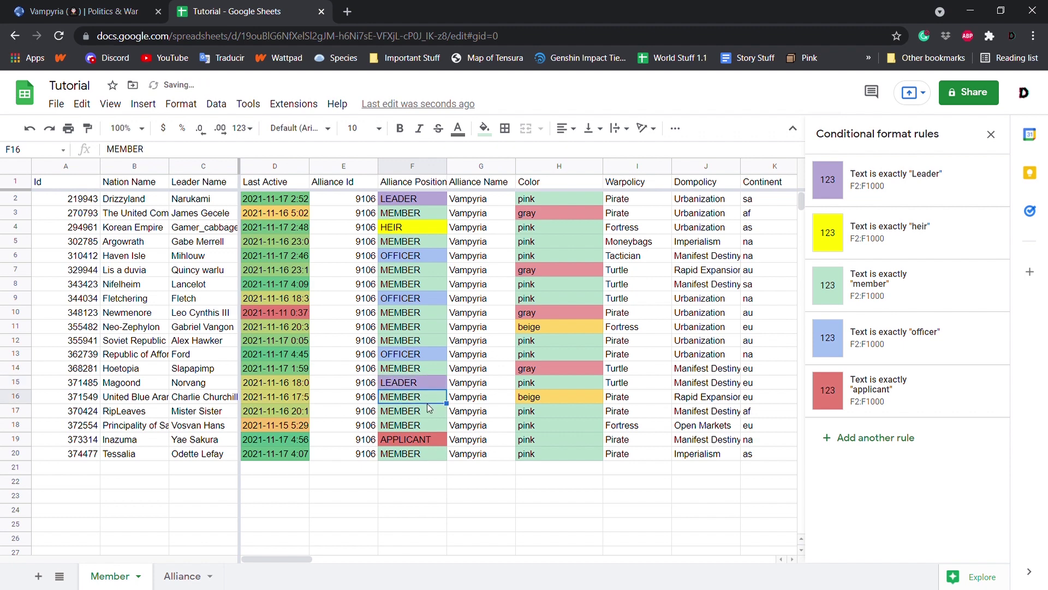
pyautogui.write('LEAD')
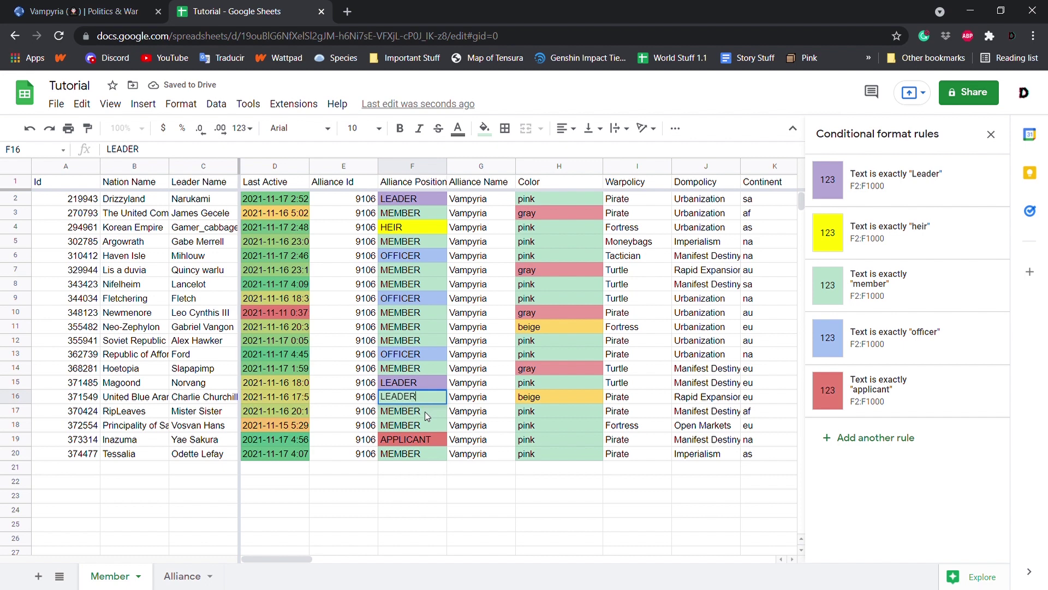
pyautogui.press('Return')
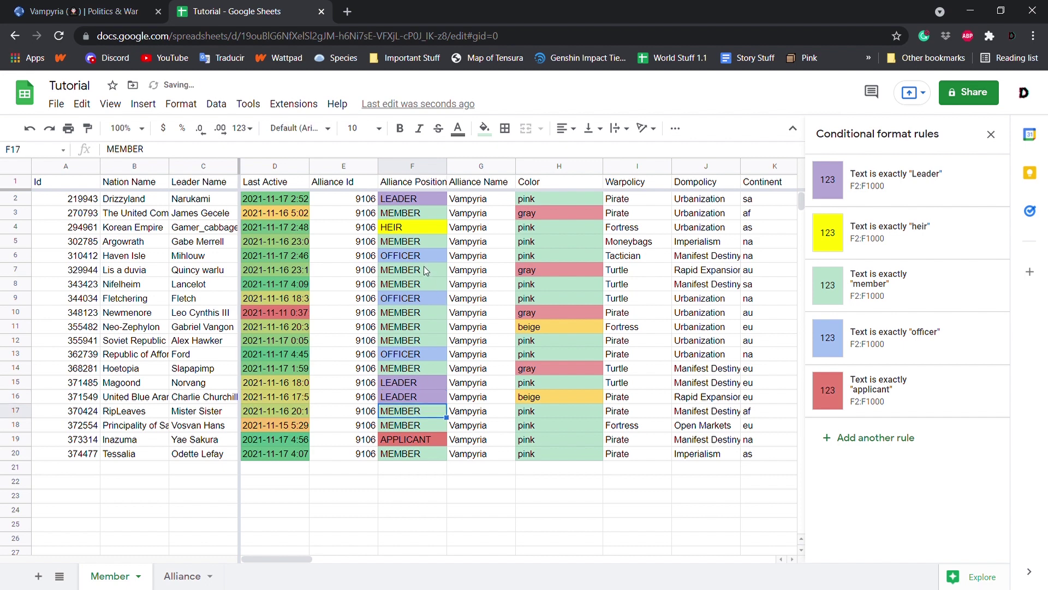
pyautogui.click(419, 271)
pyautogui.write('A')
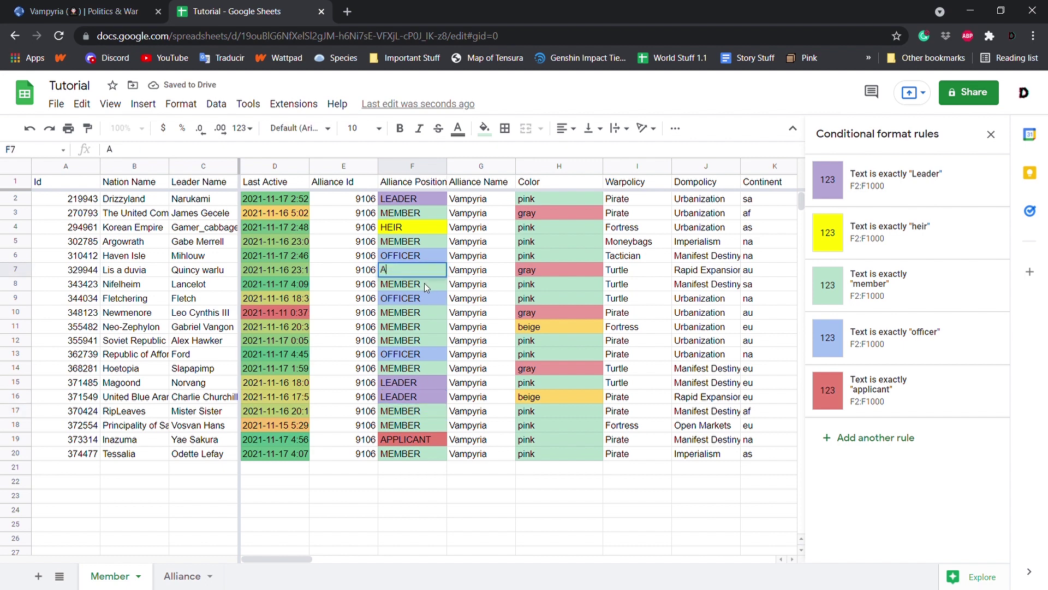
pyautogui.write('PPL')
pyautogui.click(421, 342)
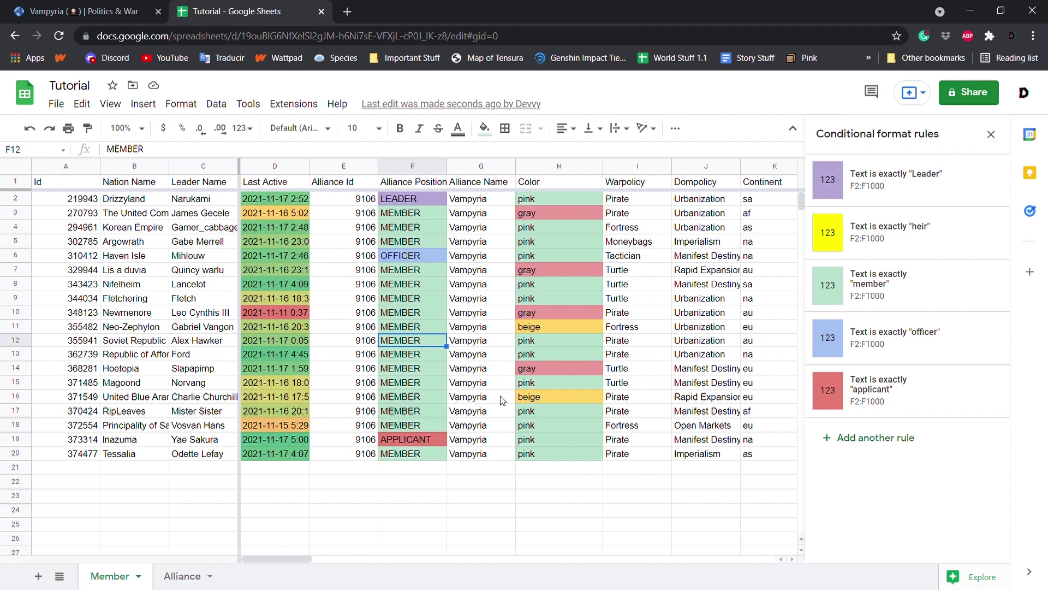
# - Review column F's conditional format rules, then close the rules sidebar
pyautogui.click(1001, 137)
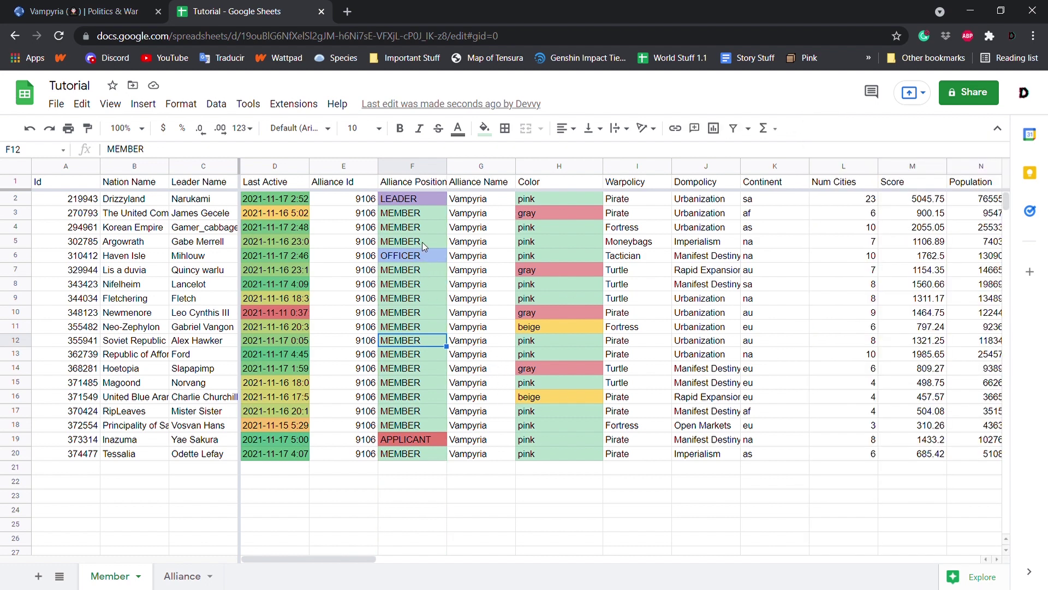
pyautogui.click(410, 166)
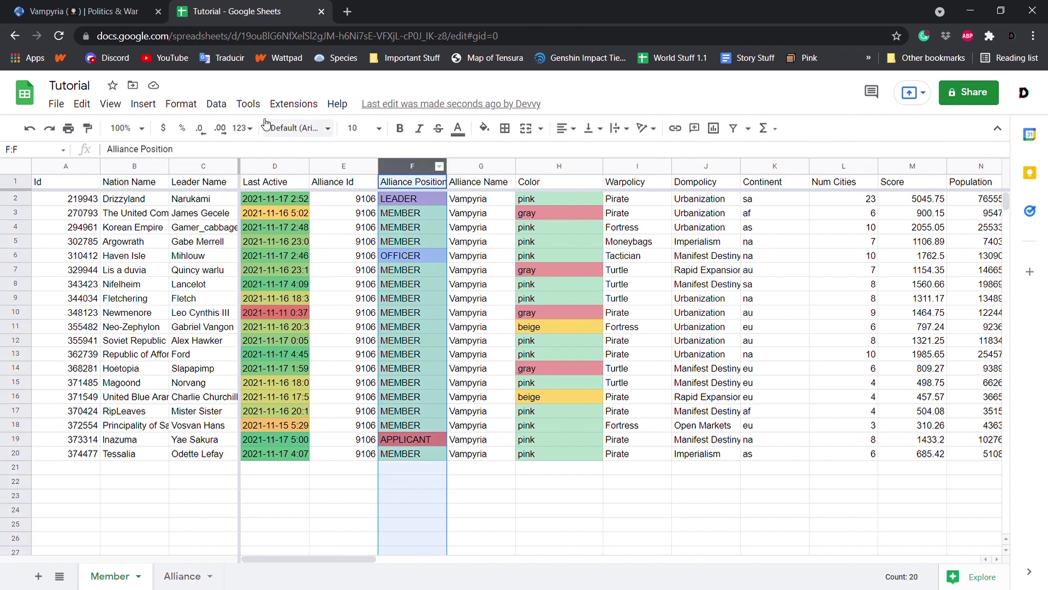
pyautogui.click(185, 106)
pyautogui.click(260, 339)
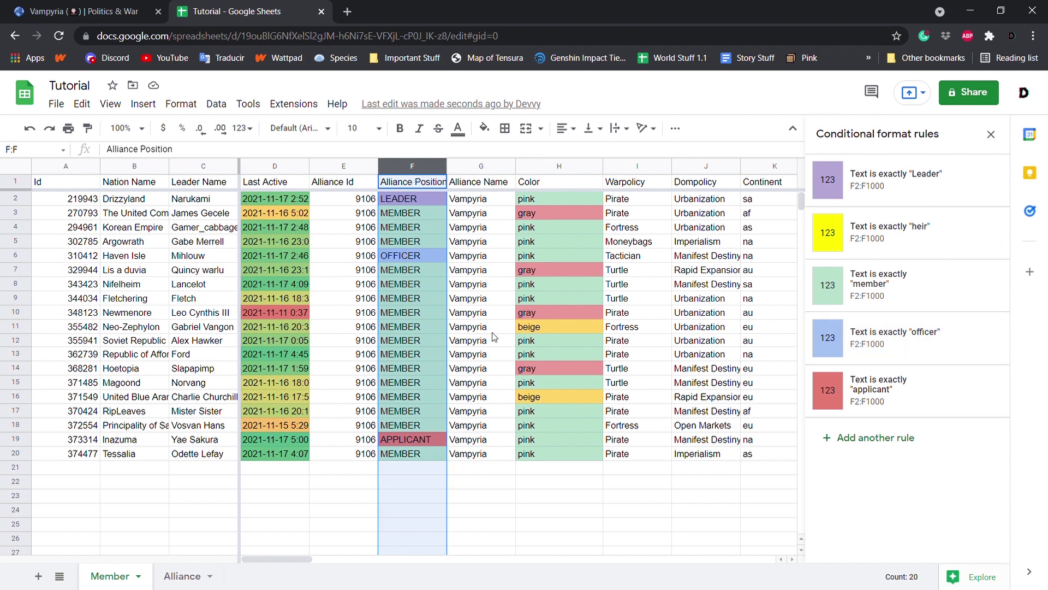
pyautogui.click(991, 134)
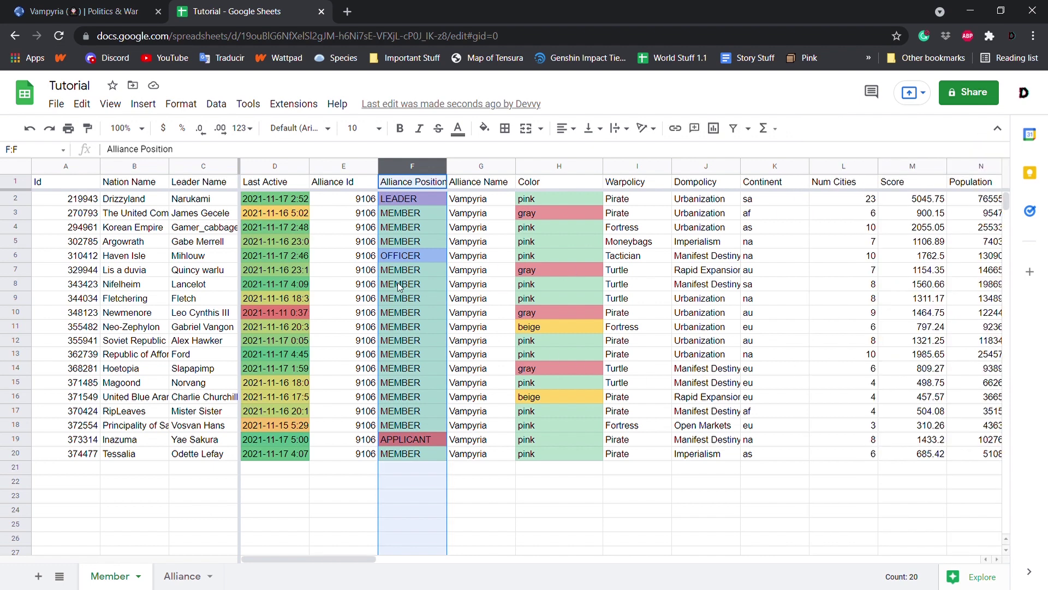
# - Enter HEIR in F8 and lowercase heir in F12
pyautogui.click(400, 287)
pyautogui.write('HE')
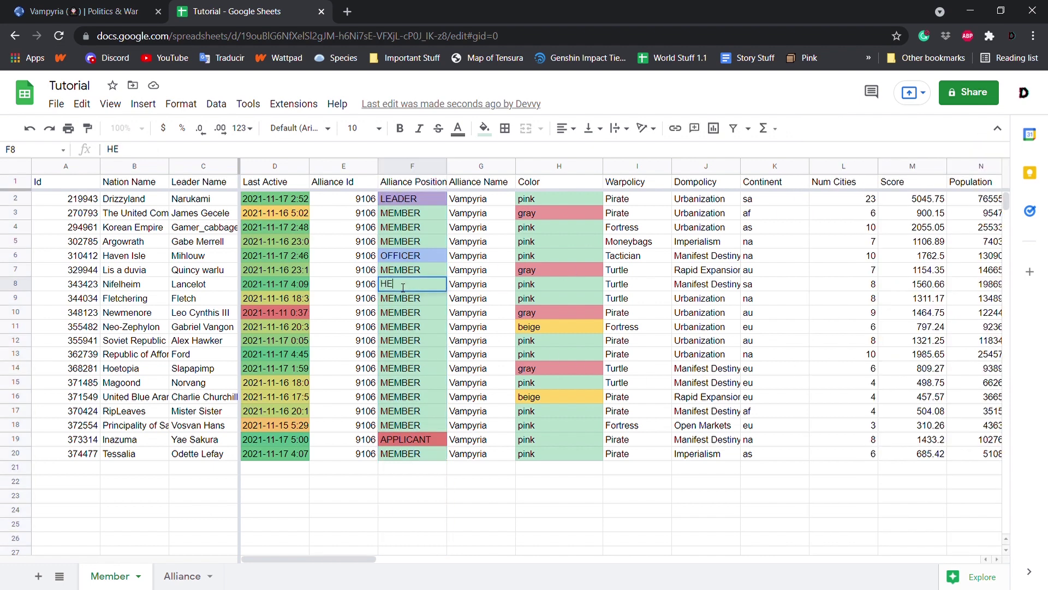
pyautogui.write('IR')
pyautogui.click(572, 428)
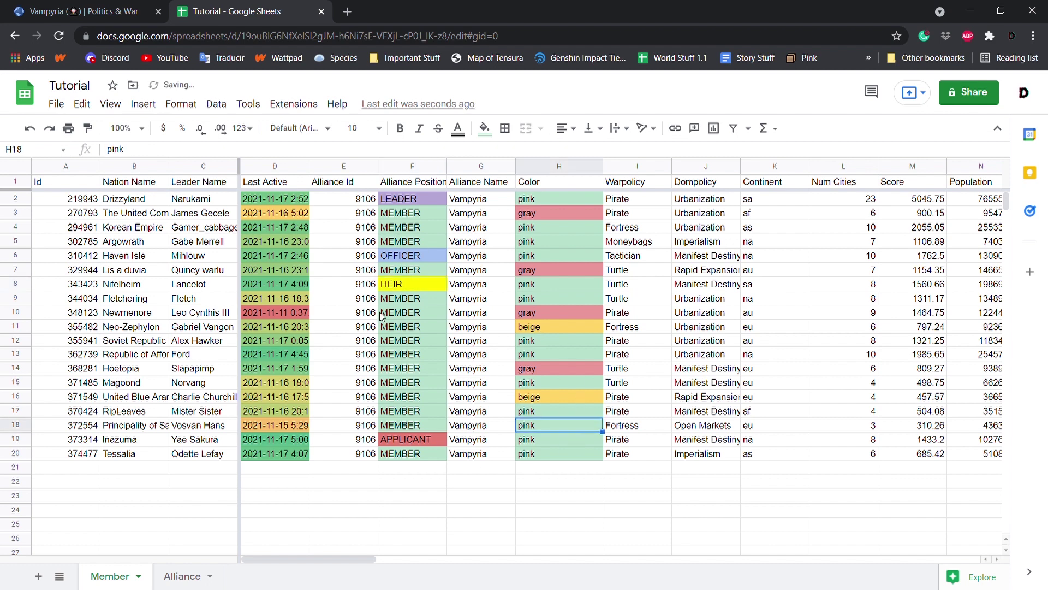
pyautogui.click(422, 339)
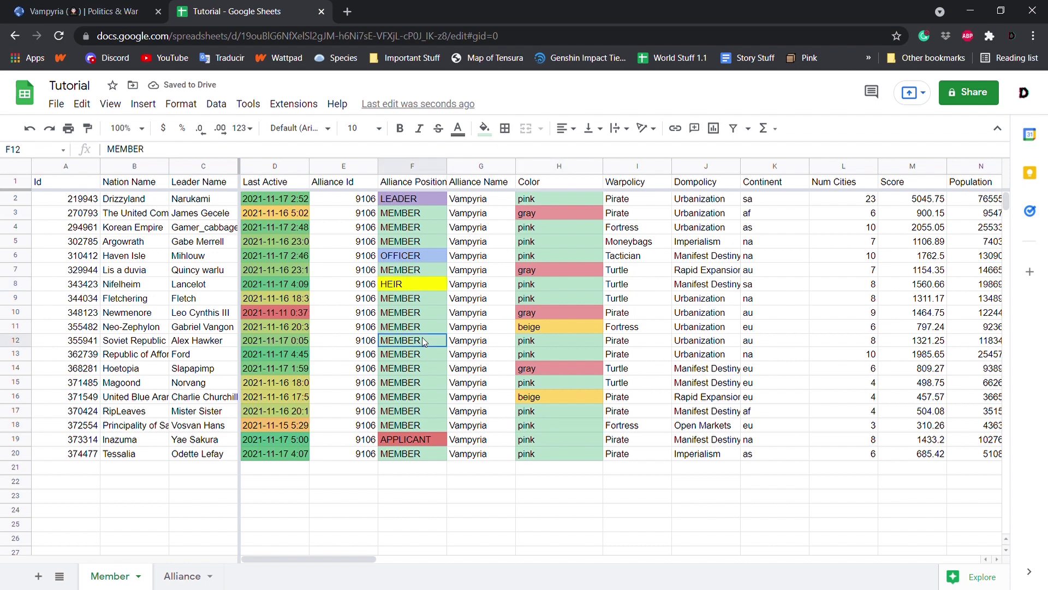
pyautogui.write('hei')
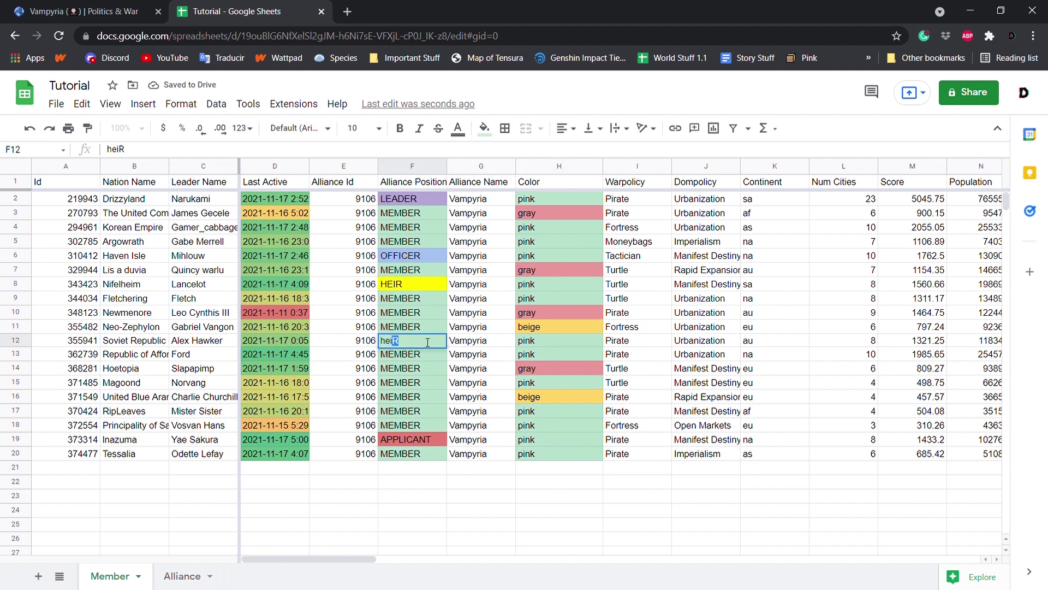
pyautogui.write('r')
pyautogui.click(491, 454)
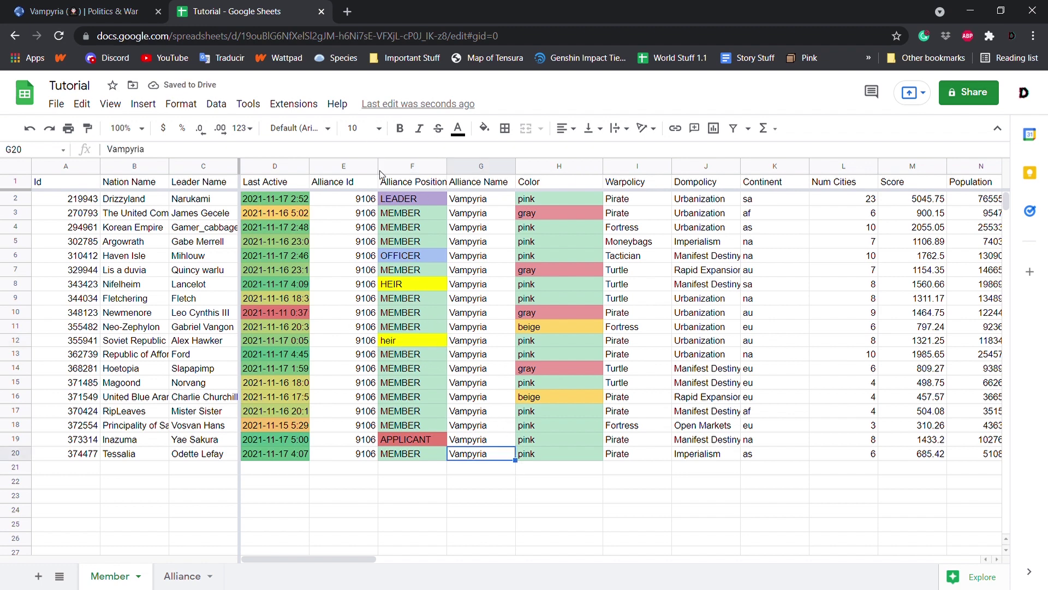
# - Run the apiMember import in Apps Script, then close the script editor
pyautogui.click(304, 103)
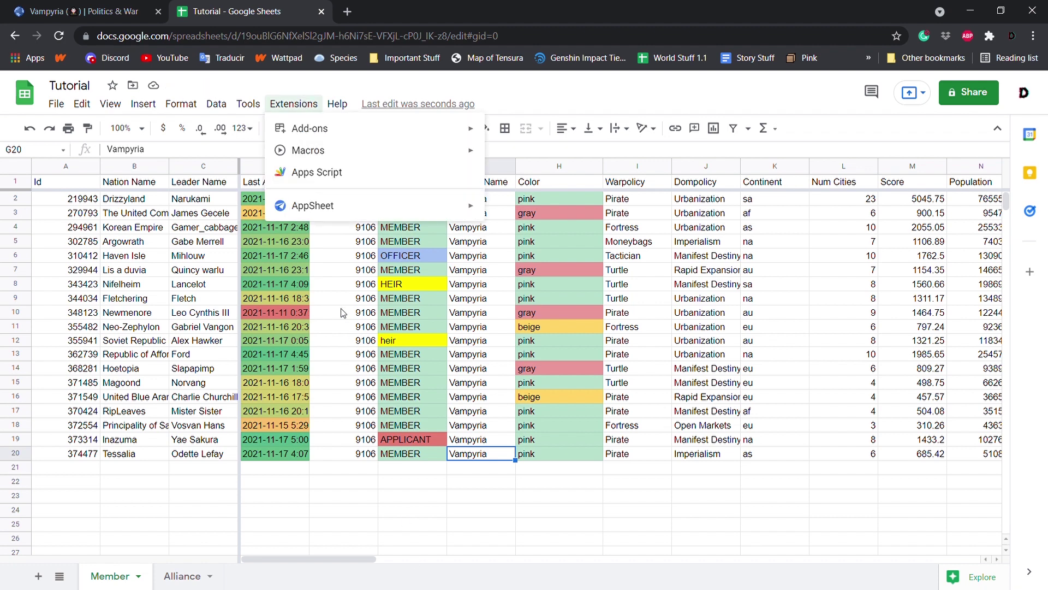
pyautogui.click(319, 173)
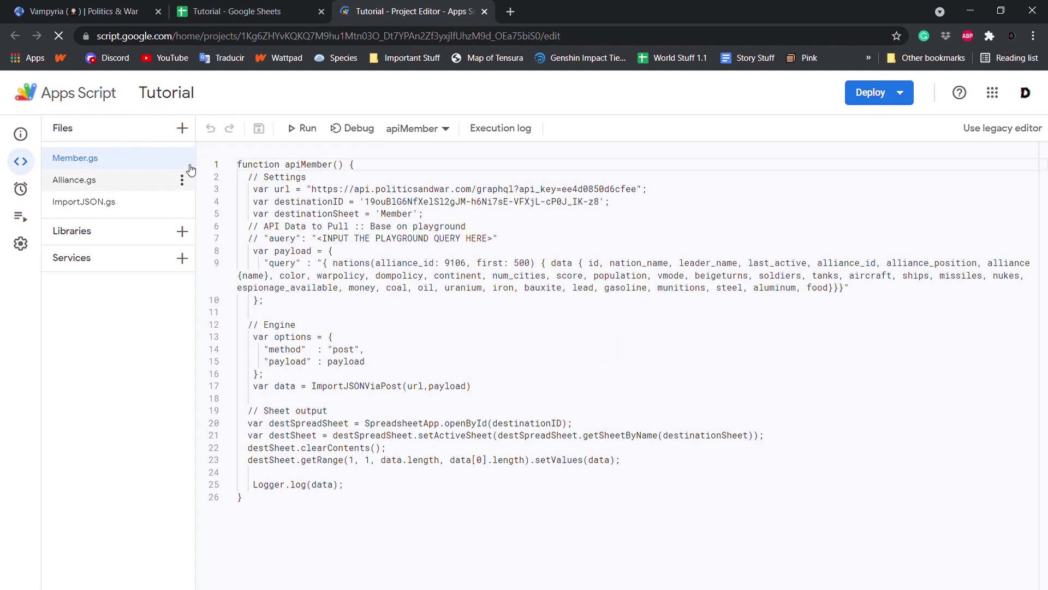
pyautogui.click(296, 131)
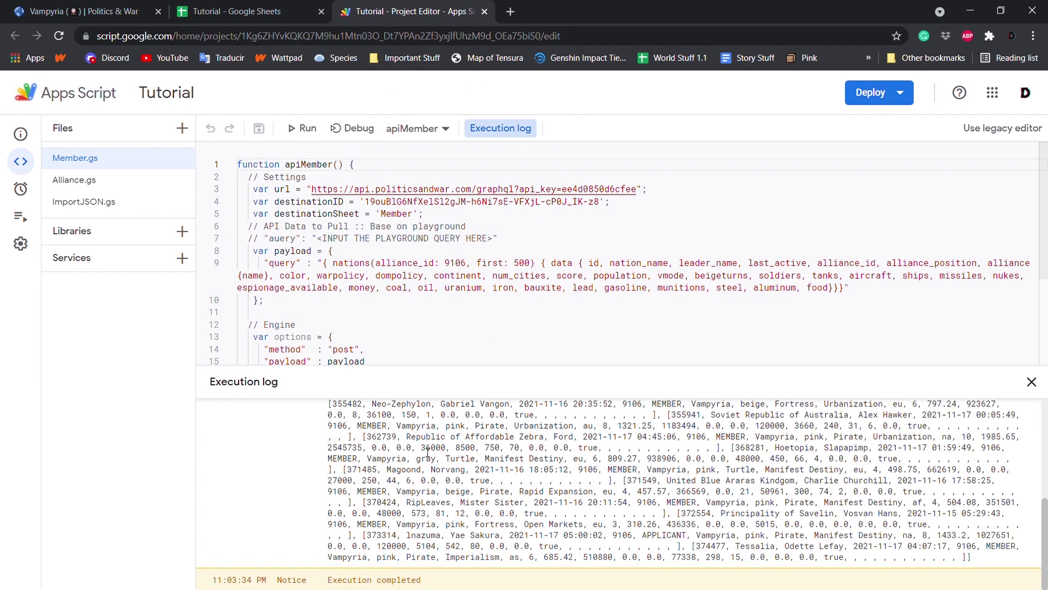
pyautogui.click(484, 12)
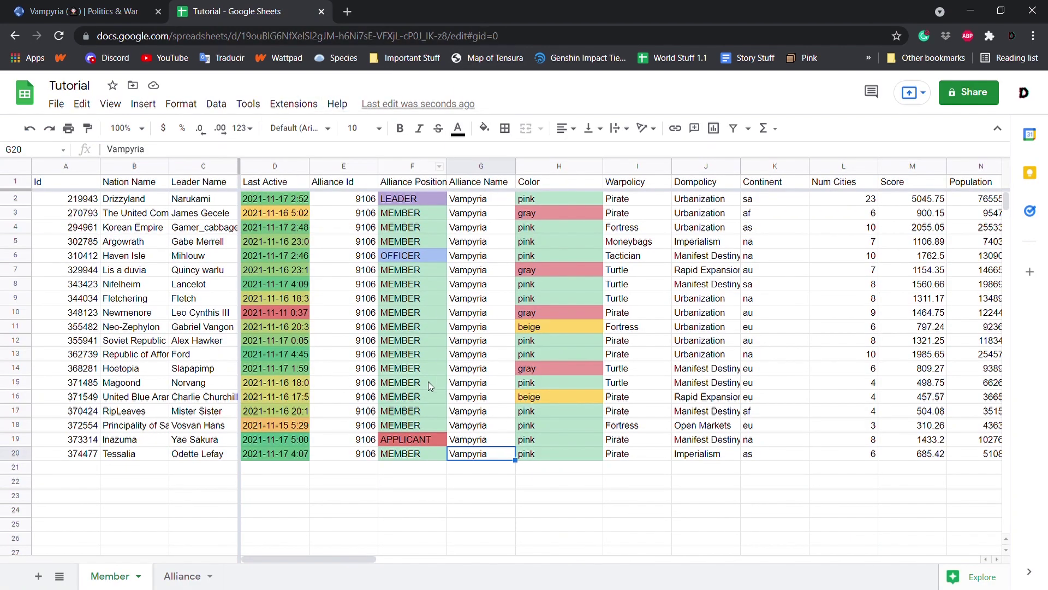
pyautogui.click(520, 498)
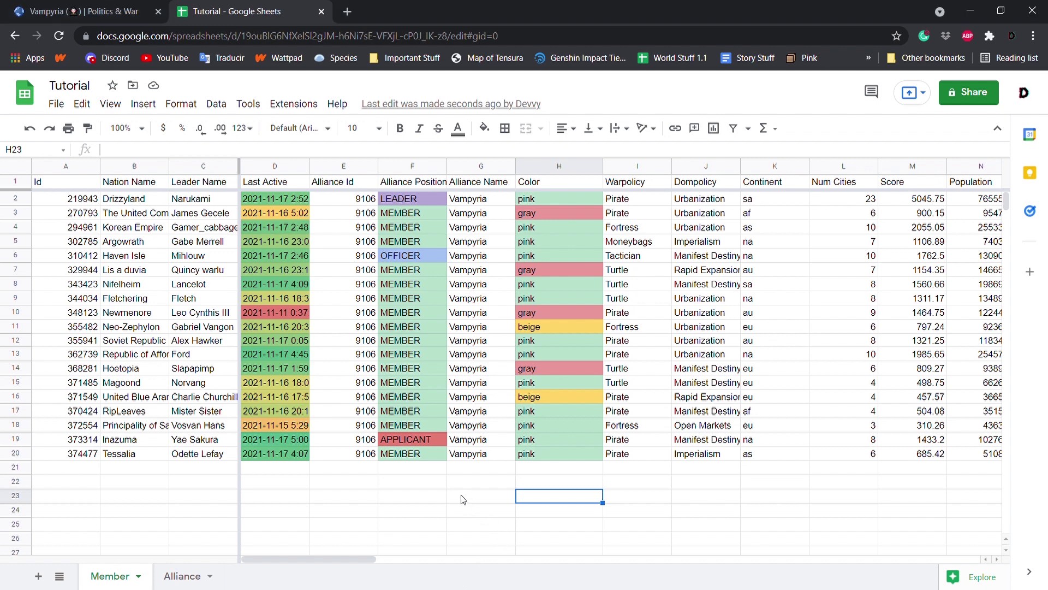
pyautogui.click(423, 506)
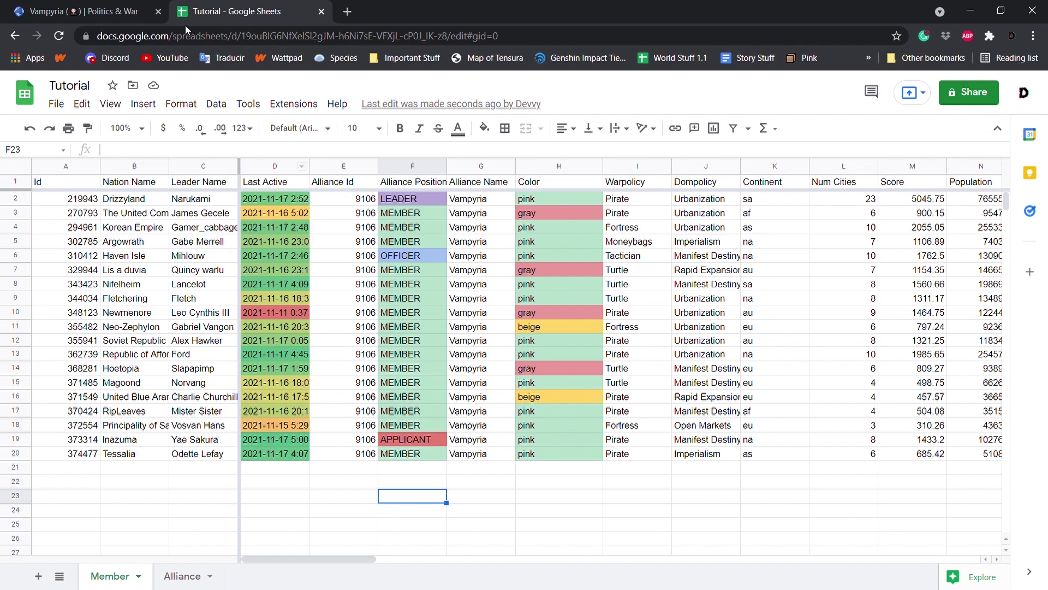
# - Reload the Vampyria alliance page for current member data
pyautogui.click(129, 9)
pyautogui.scroll(-10, 284, 262)
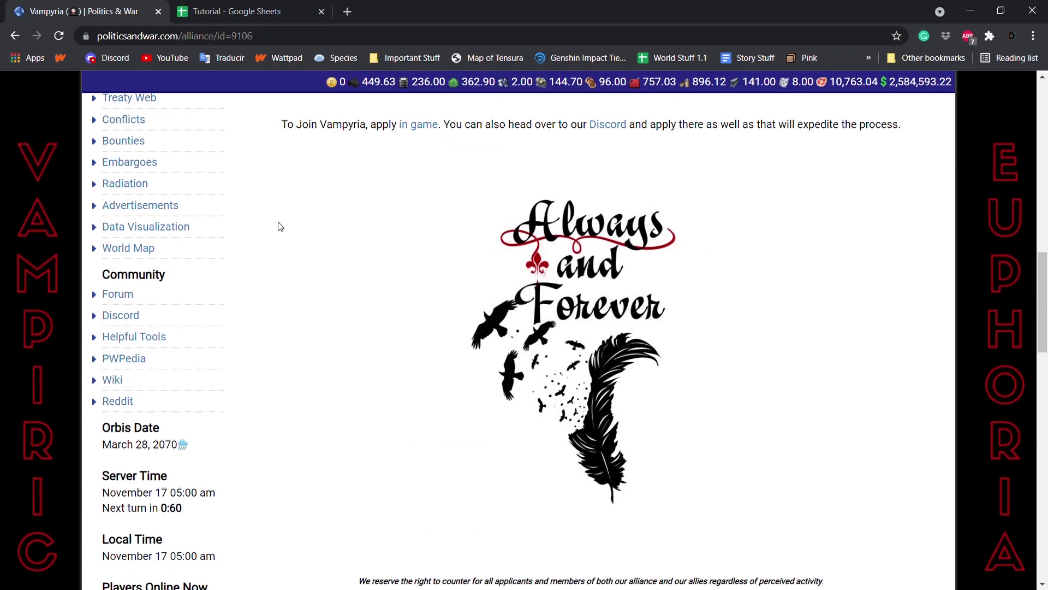
pyautogui.scroll(-14, 278, 213)
pyautogui.scroll(6, 277, 204)
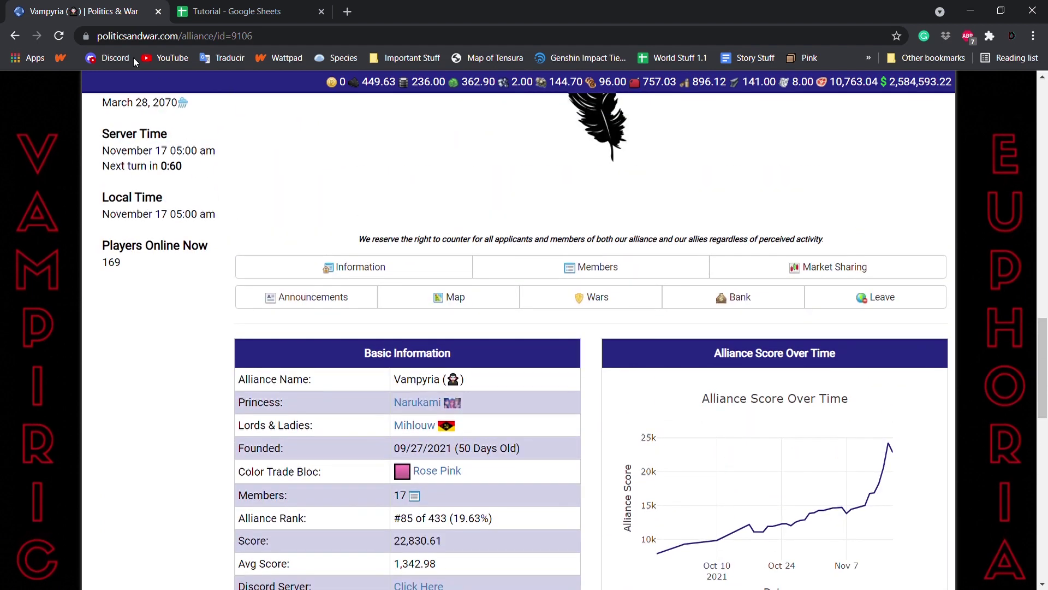
pyautogui.click(58, 36)
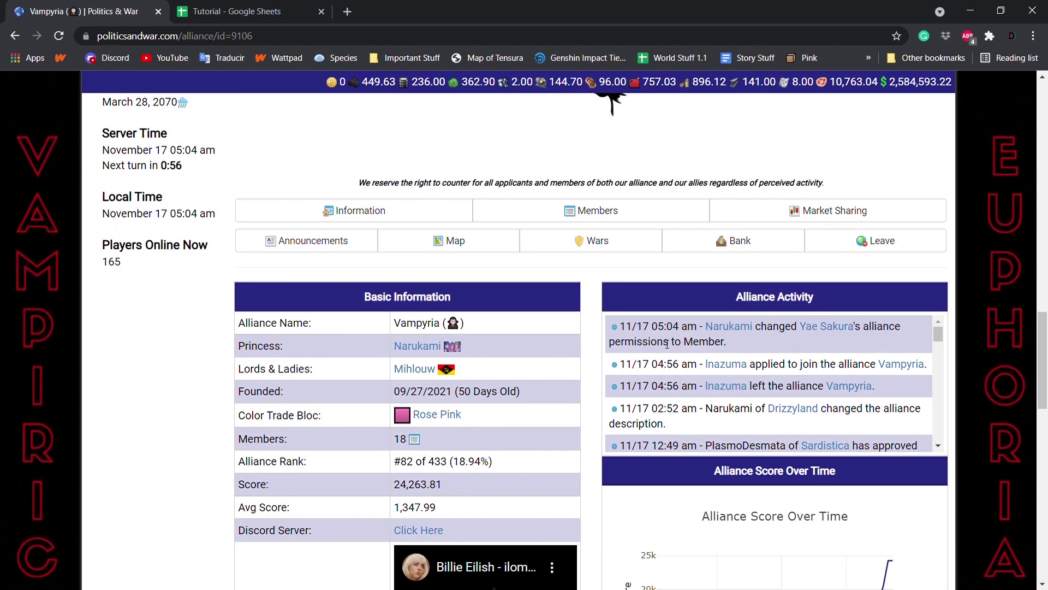
# - Open the Inazuma nation page, compare it with the Member spreadsheet, and end on the spreadsheet
pyautogui.scroll(14, 524, 326)
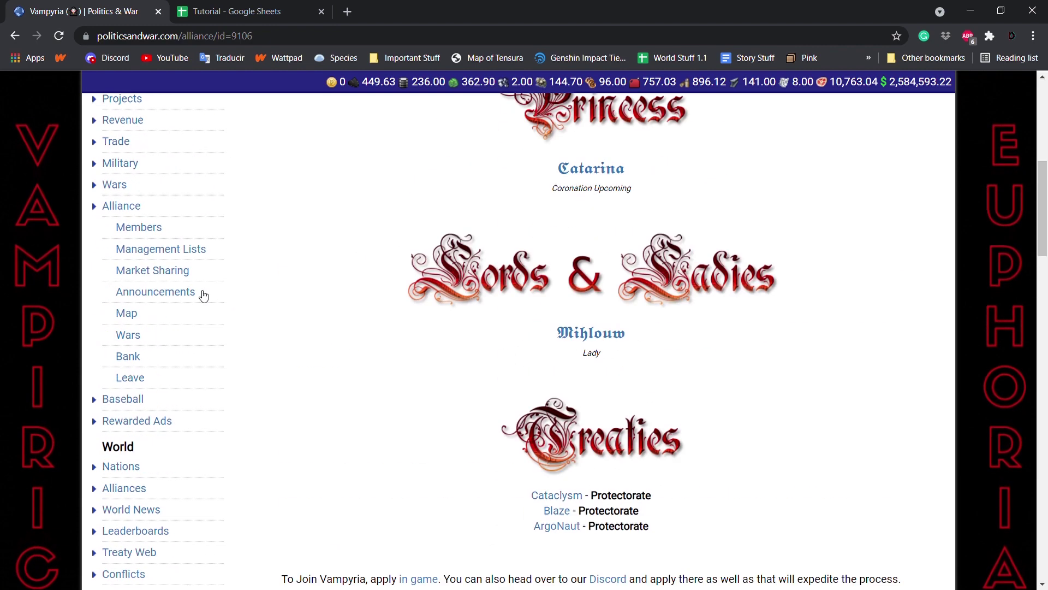
pyautogui.scroll(5, 203, 295)
pyautogui.click(114, 310)
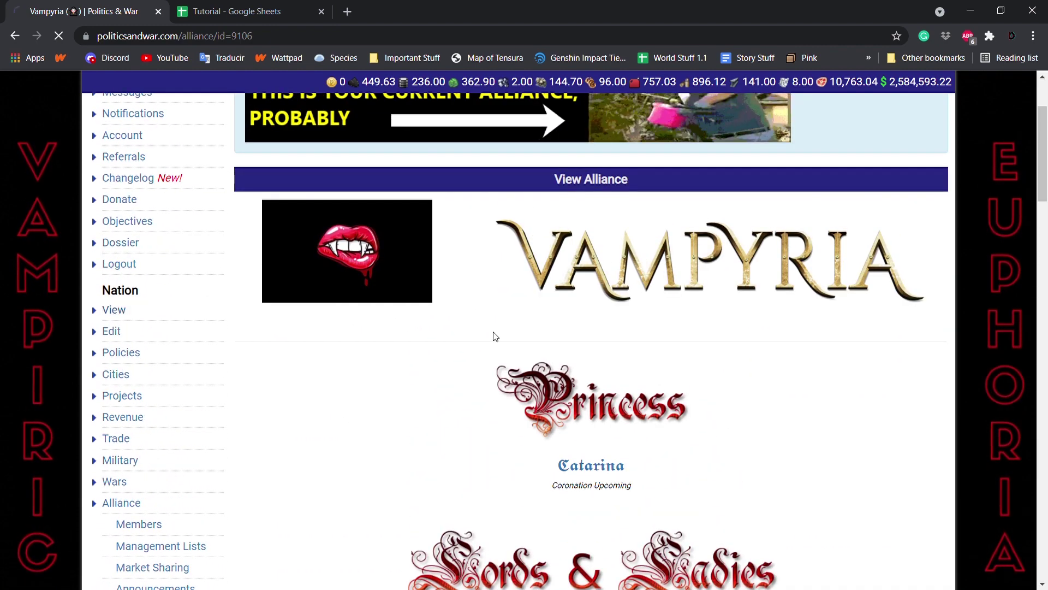
pyautogui.scroll(-10, 412, 337)
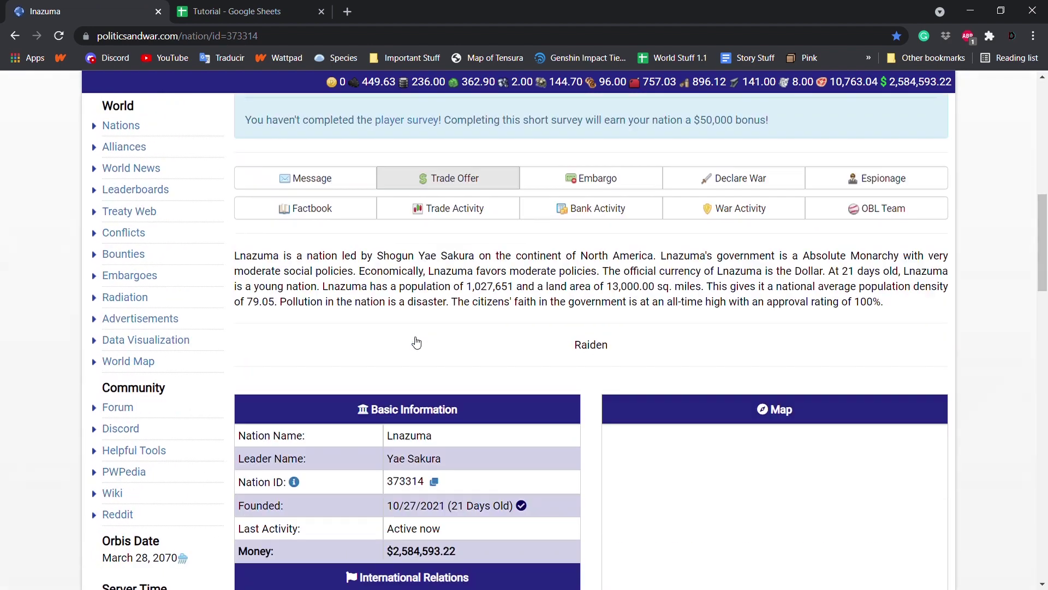
pyautogui.scroll(-5, 417, 343)
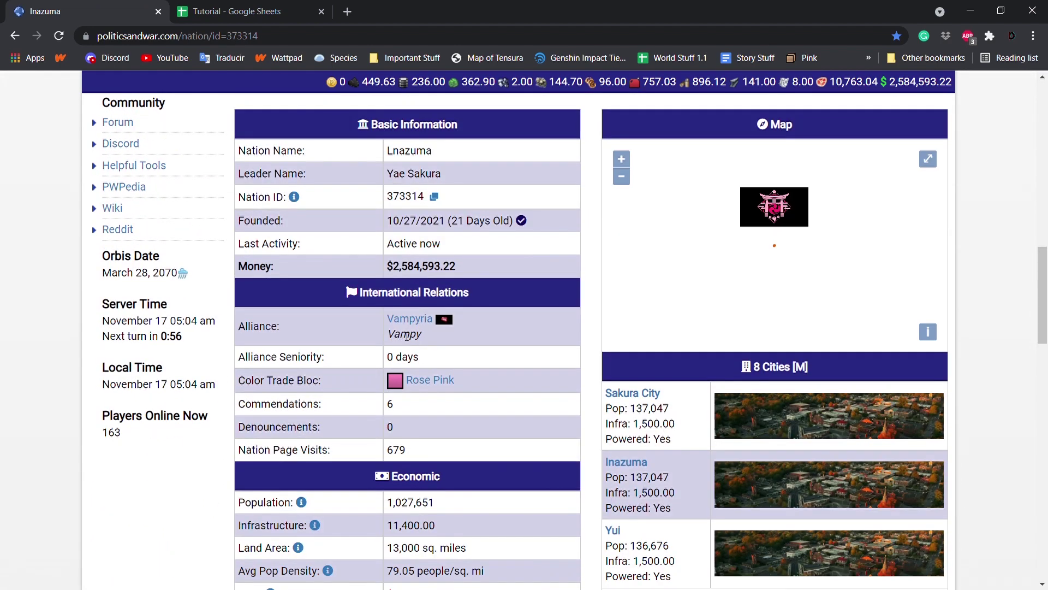
pyautogui.click(205, 8)
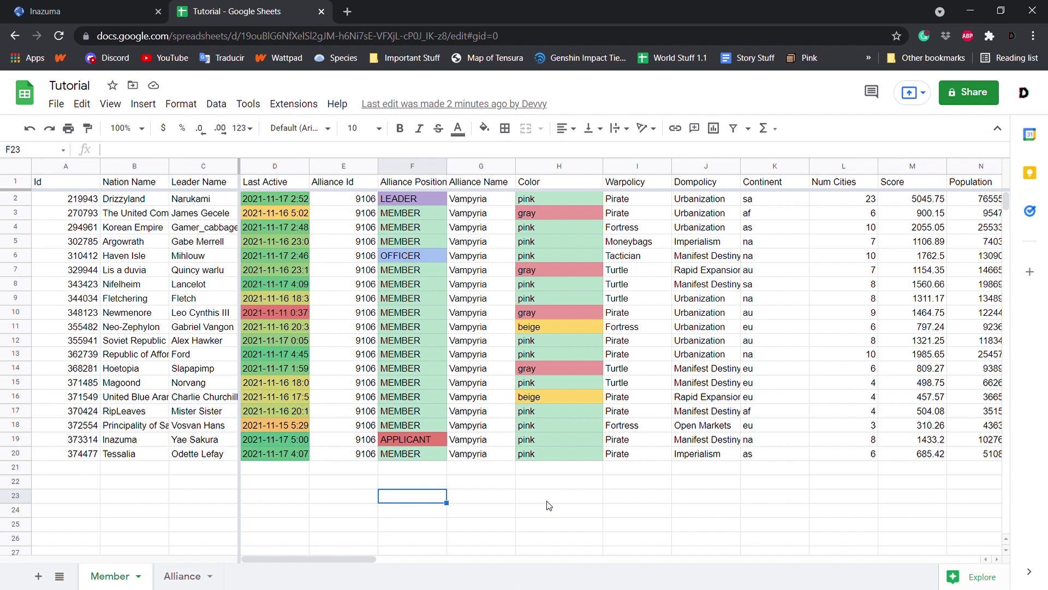
pyautogui.click(99, 11)
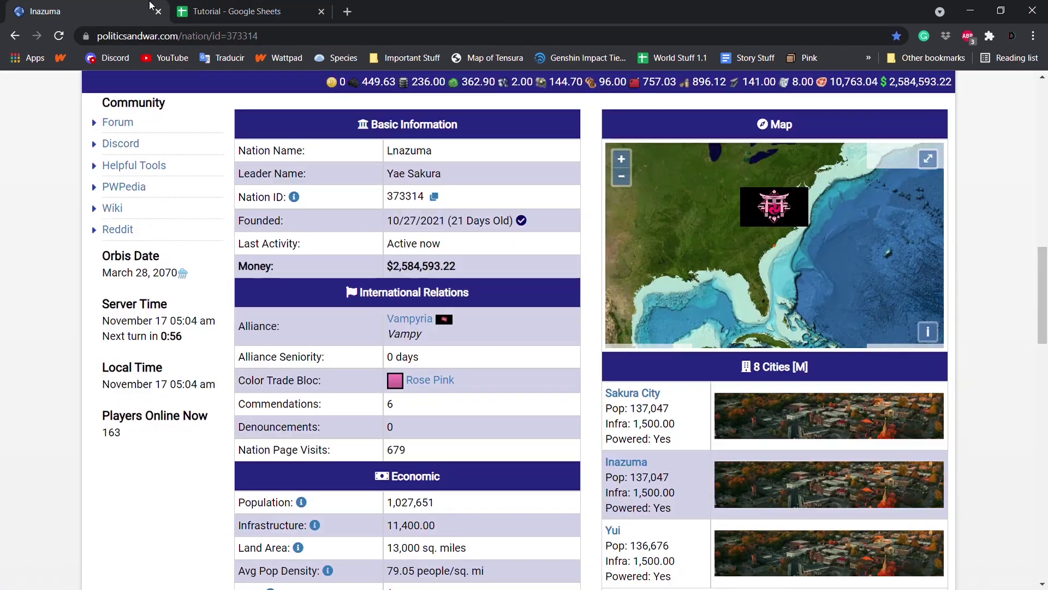
pyautogui.scroll(-15, 365, 339)
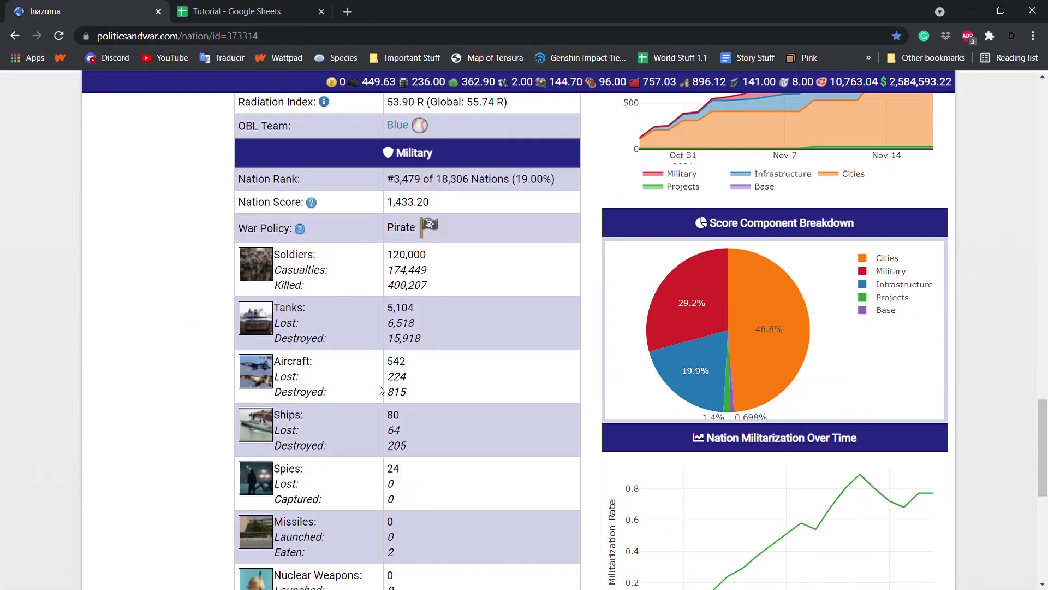
pyautogui.click(237, 5)
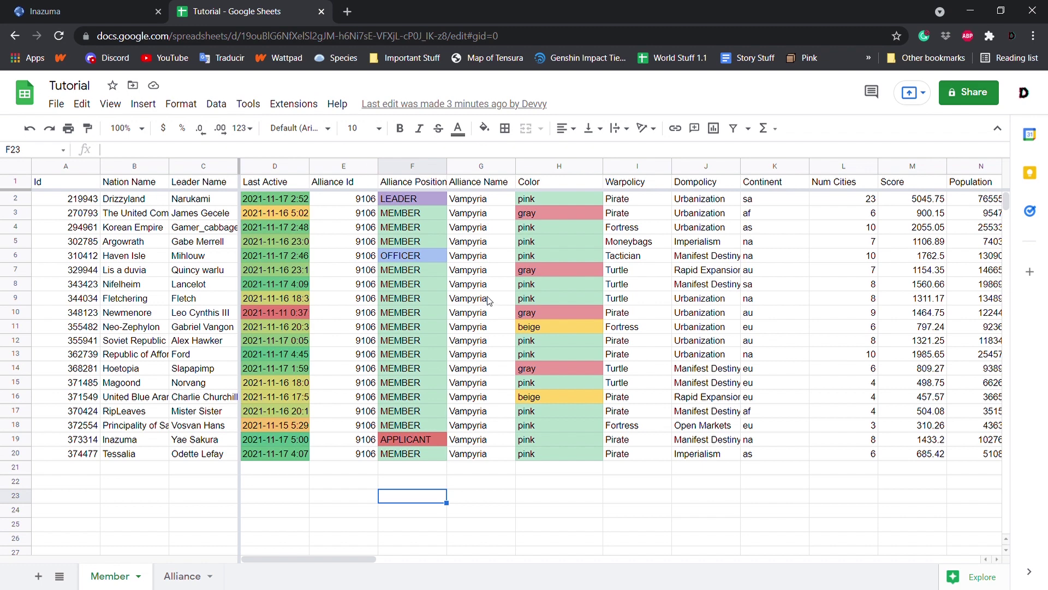
# - Dismiss the Extensions menu without changes and switch to the Inazuma nation tab
pyautogui.click(297, 105)
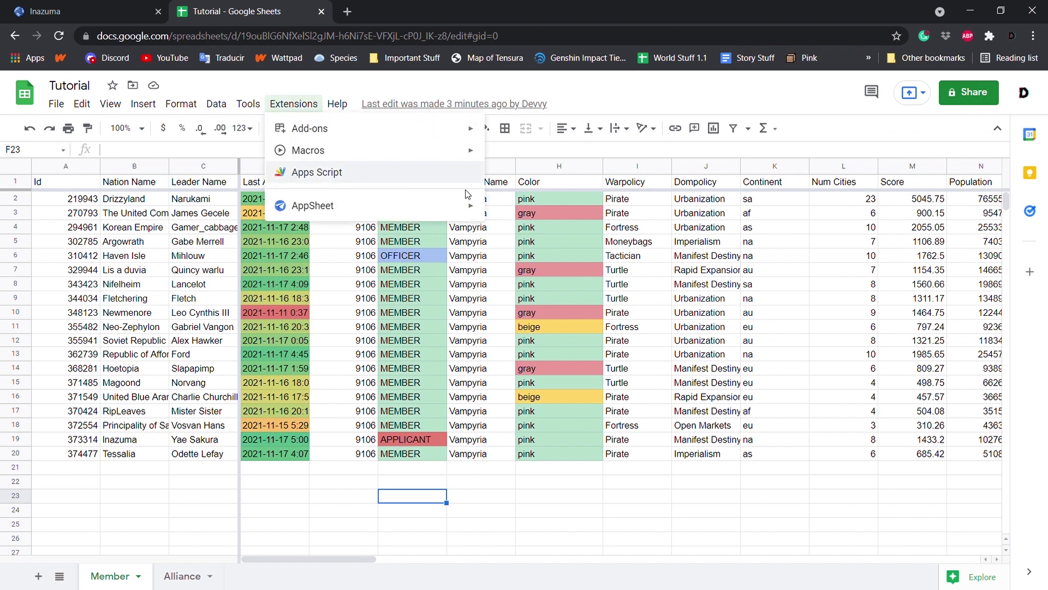
pyautogui.click(543, 389)
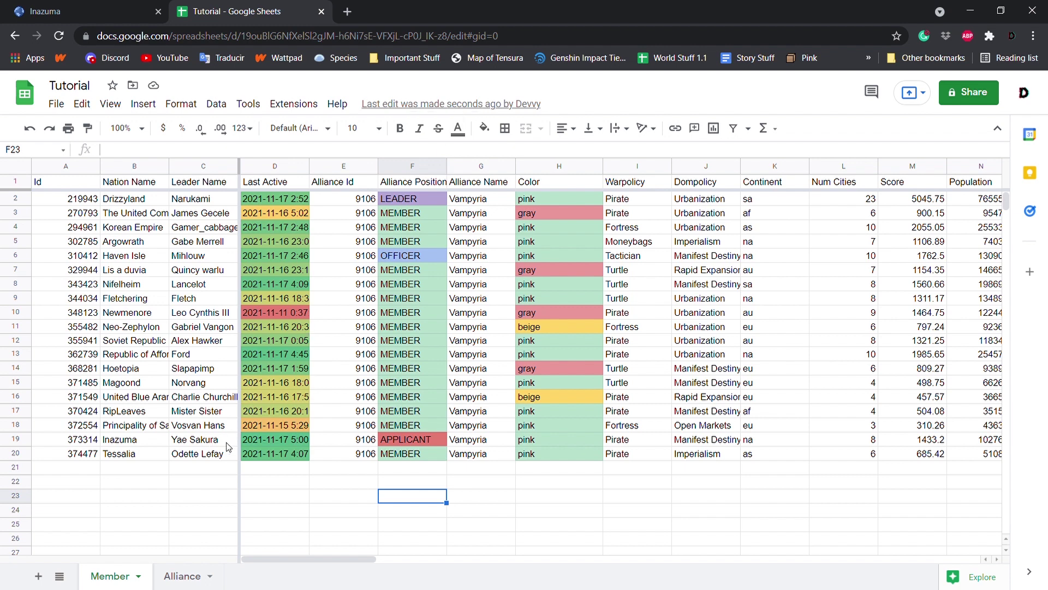
pyautogui.hotkey('ctrl', 'shift', 'Tab')
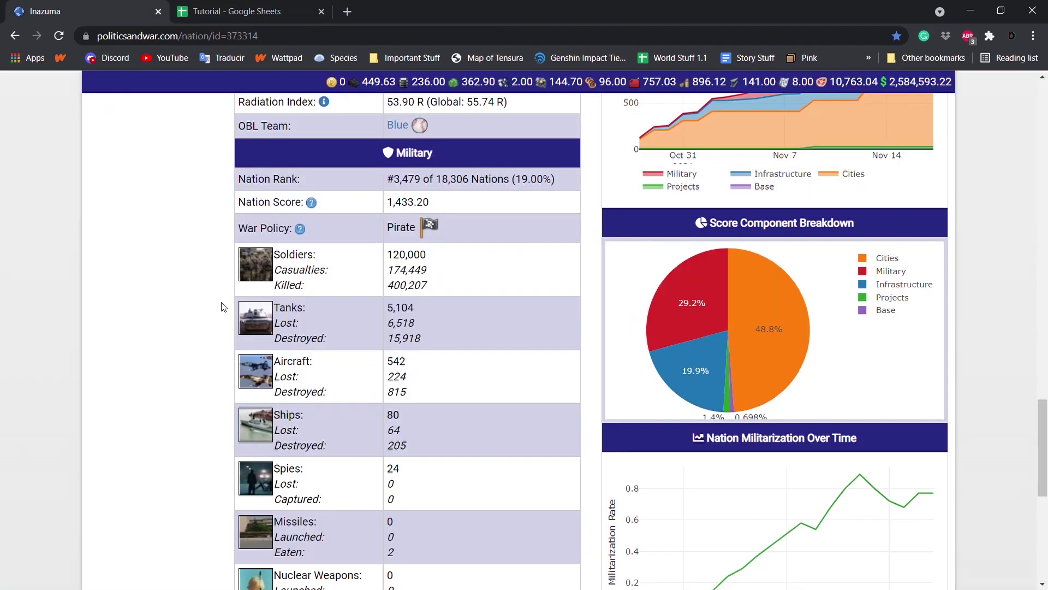
# - Reload the Member spreadsheet so Inazuma shows last active 2021-11-17 5:04, then go back to Inazuma's page
pyautogui.scroll(2, 225, 359)
pyautogui.hotkey('ctrl', 'Tab')
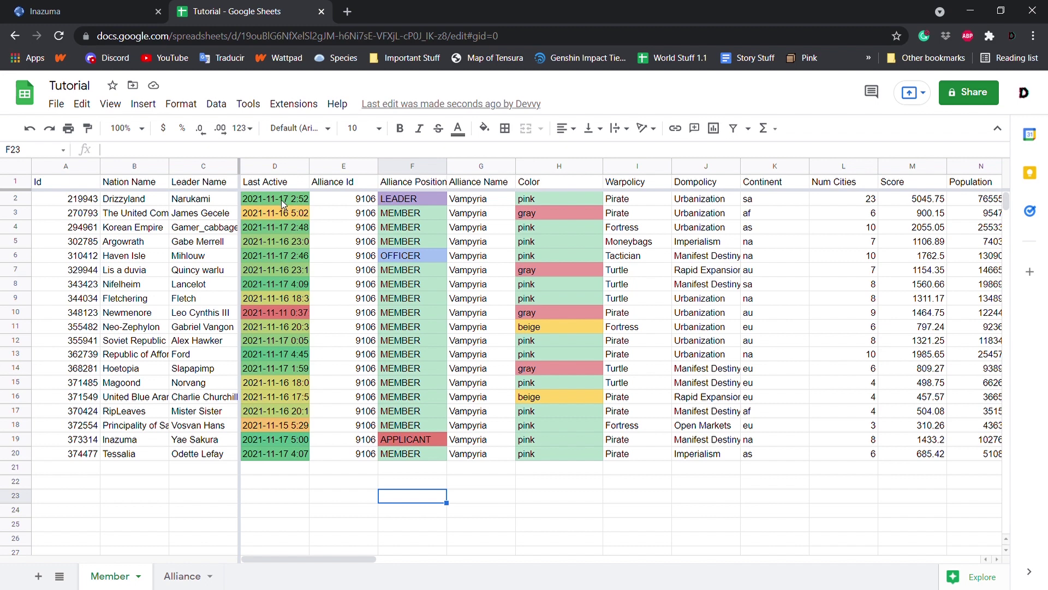
pyautogui.click(546, 494)
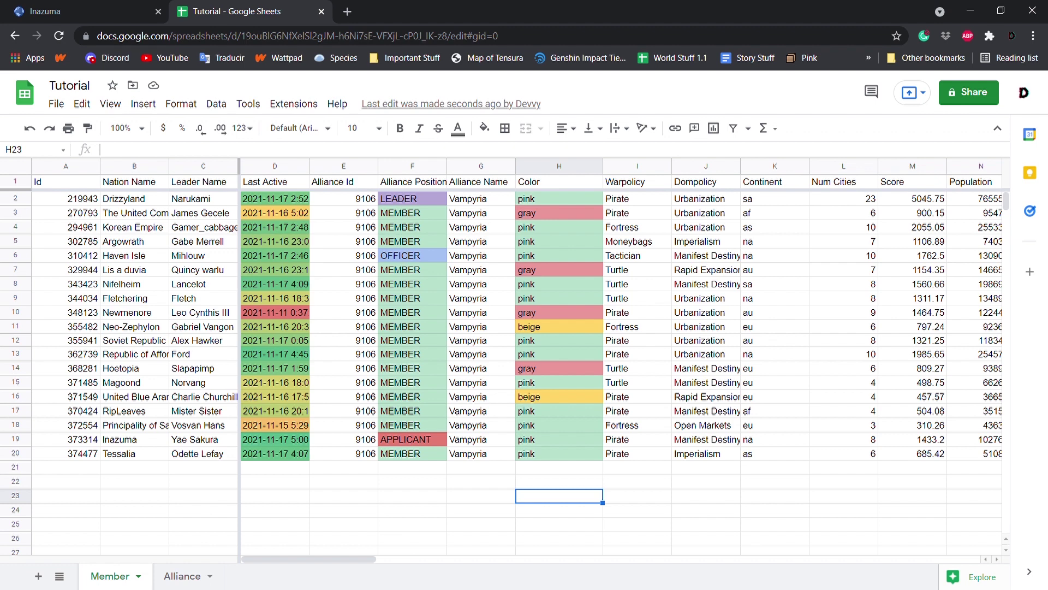
pyautogui.click(422, 512)
pyautogui.click(59, 36)
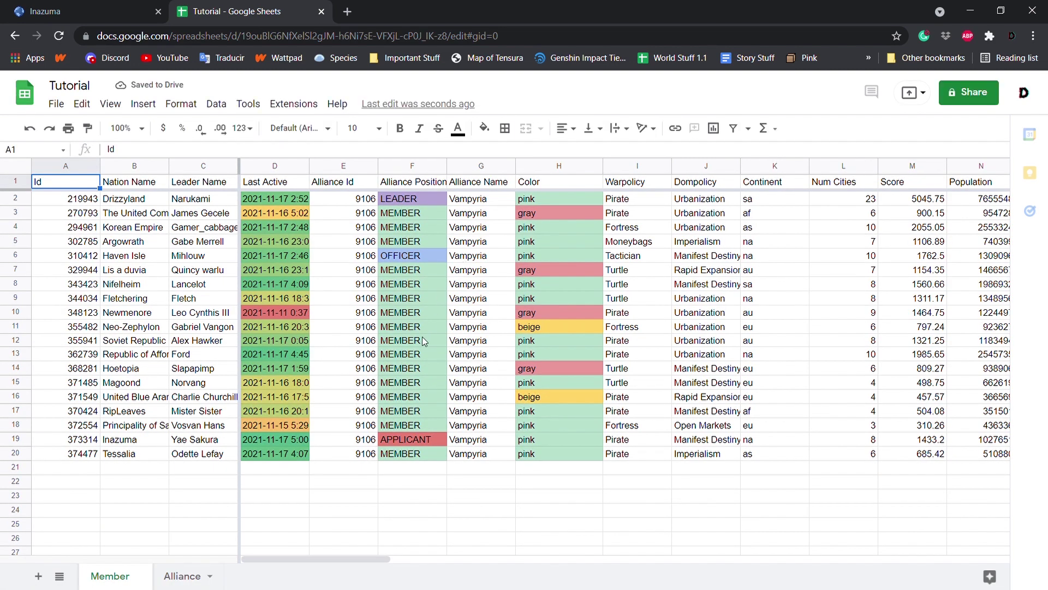
pyautogui.click(415, 487)
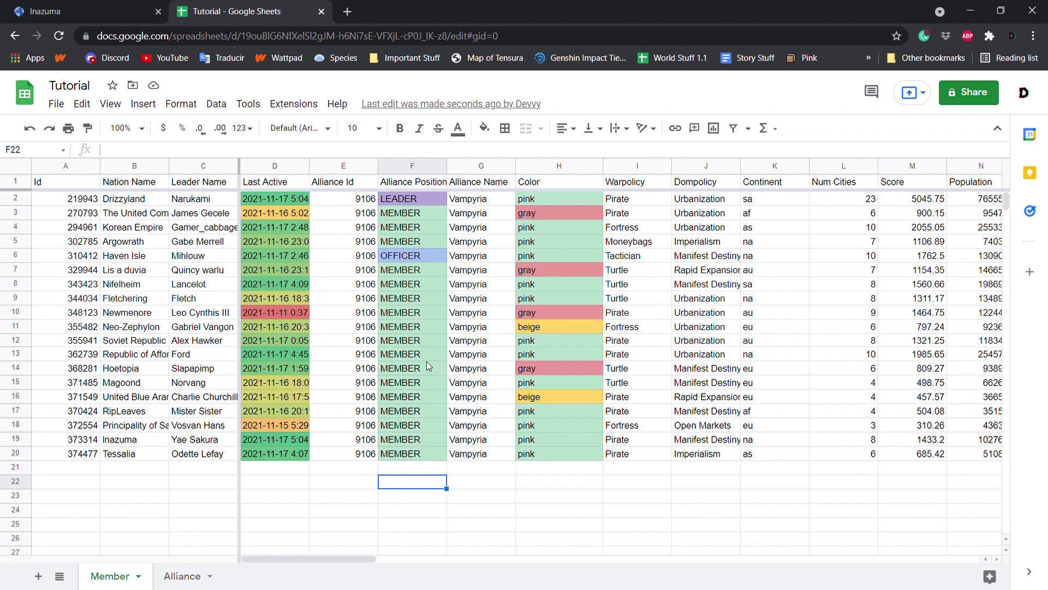
pyautogui.hotkey('ctrl', 'Tab')
pyautogui.scroll(9, 124, 320)
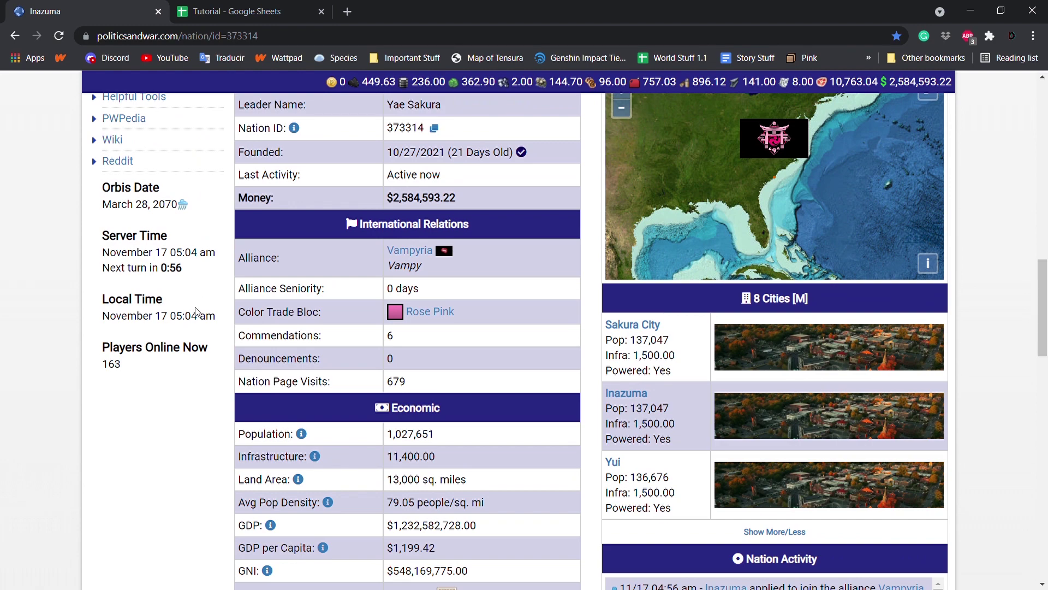
# - Reload the Inazuma nation page for the latest times
pyautogui.scroll(4, 232, 219)
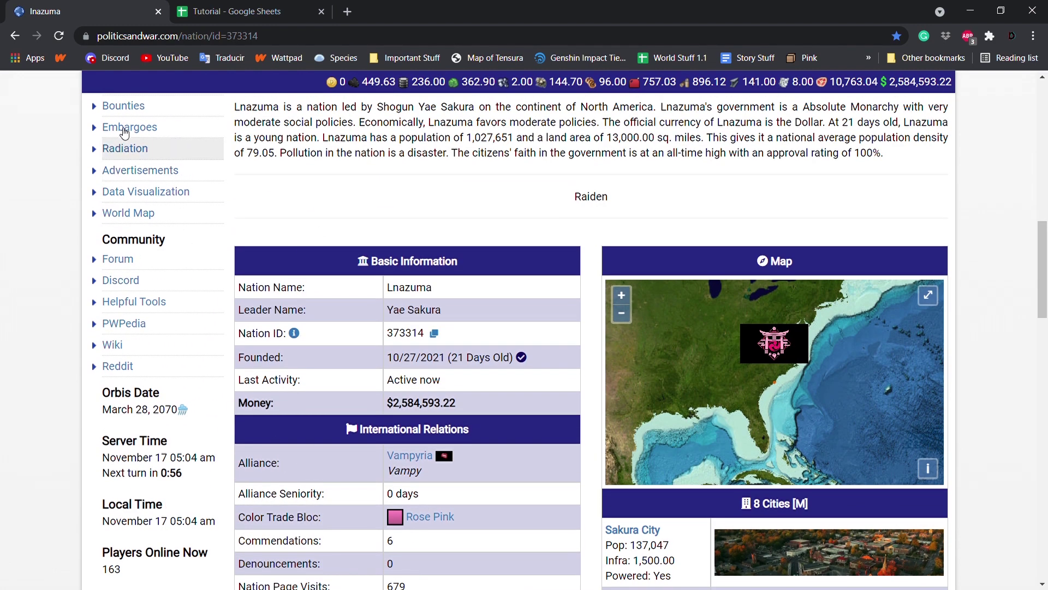
pyautogui.click(60, 36)
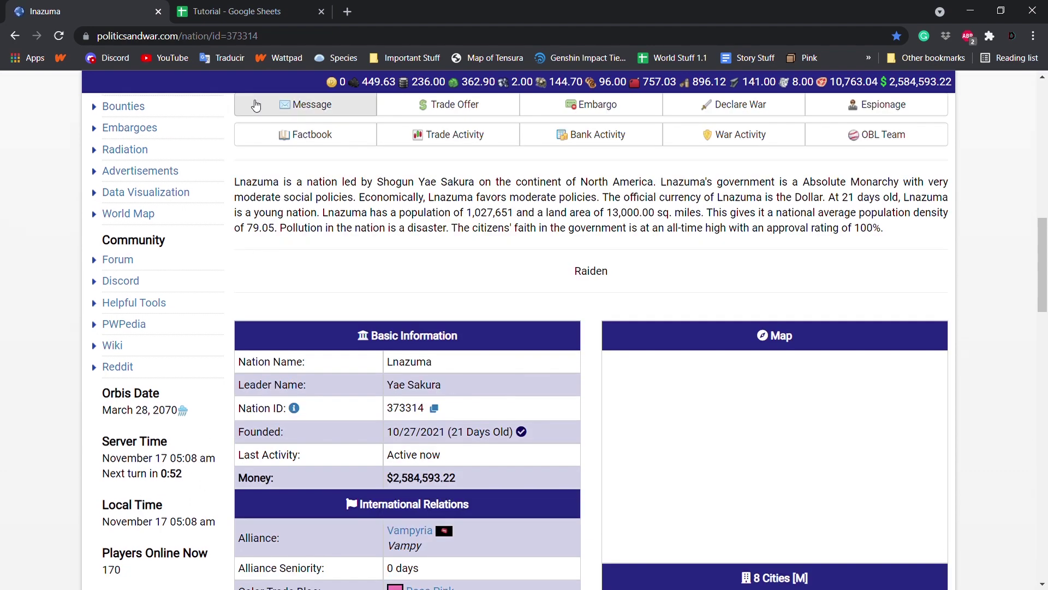
pyautogui.click(243, 12)
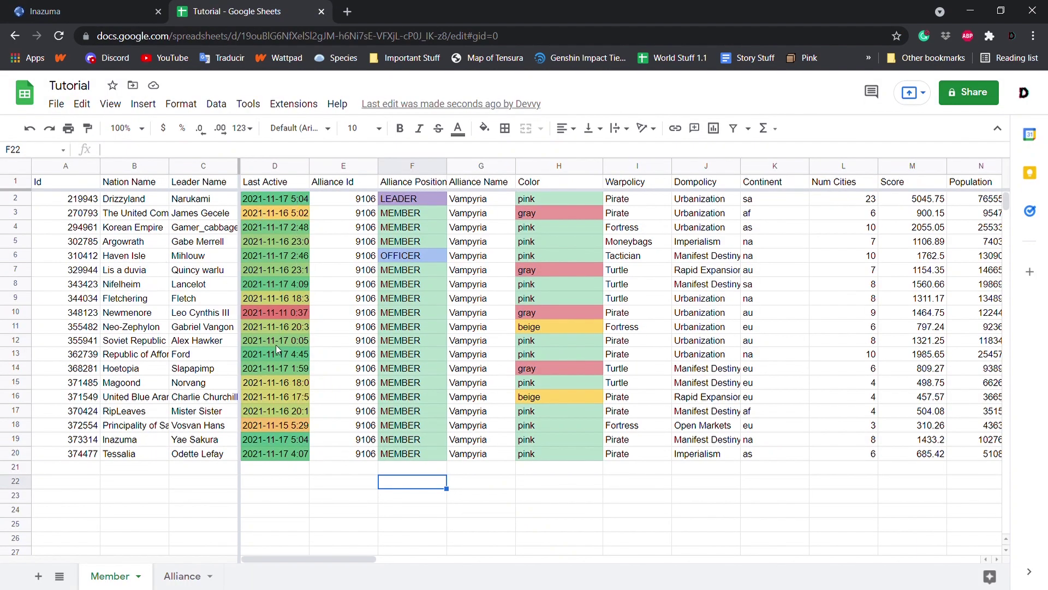
pyautogui.click(120, 6)
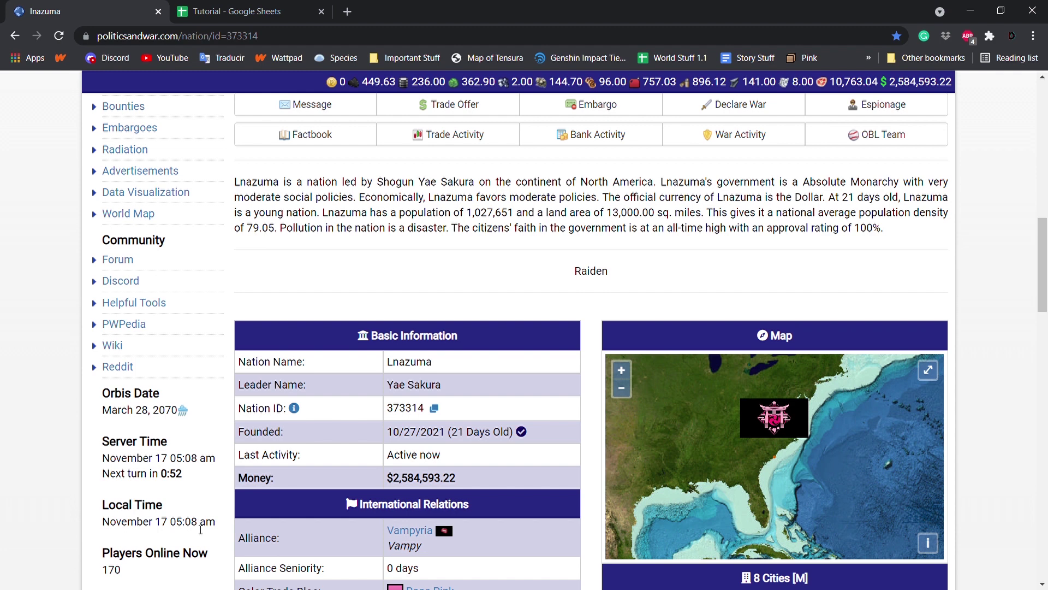
# - Highlight the November 17 05:08 server and local times and the Orbis Date March 28, 2070
pyautogui.moveTo(200, 529); pyautogui.dragTo(175, 530)
pyautogui.moveTo(201, 459); pyautogui.dragTo(109, 463)
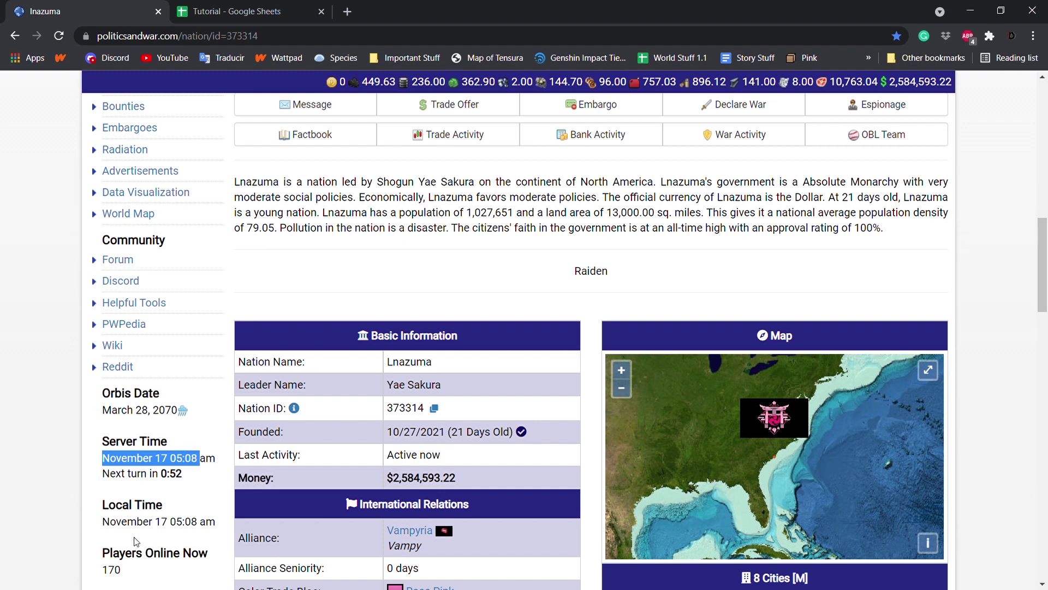
pyautogui.moveTo(103, 525); pyautogui.dragTo(201, 530)
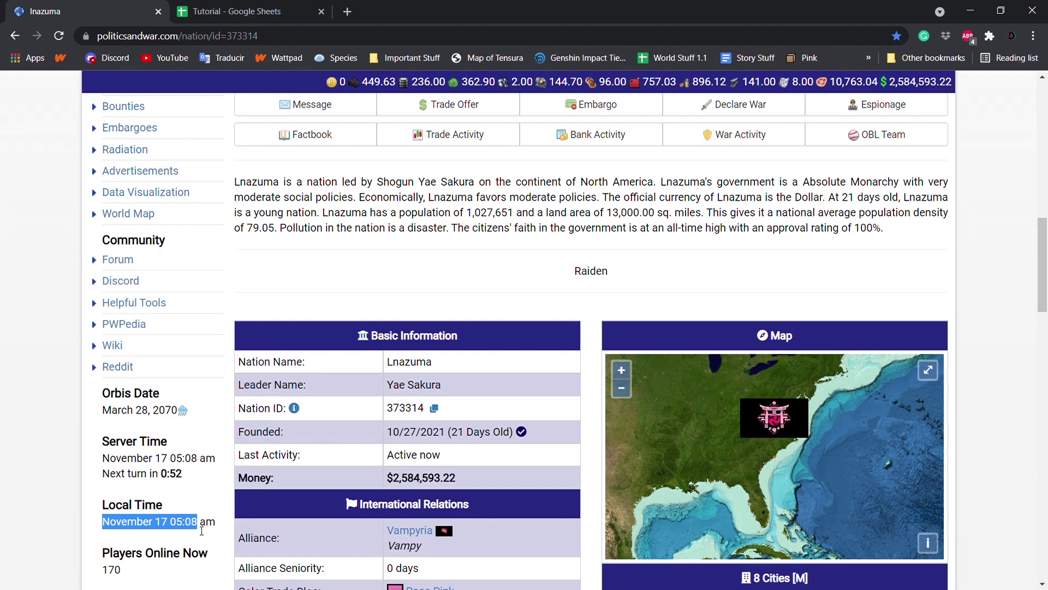
pyautogui.scroll(15, 223, 460)
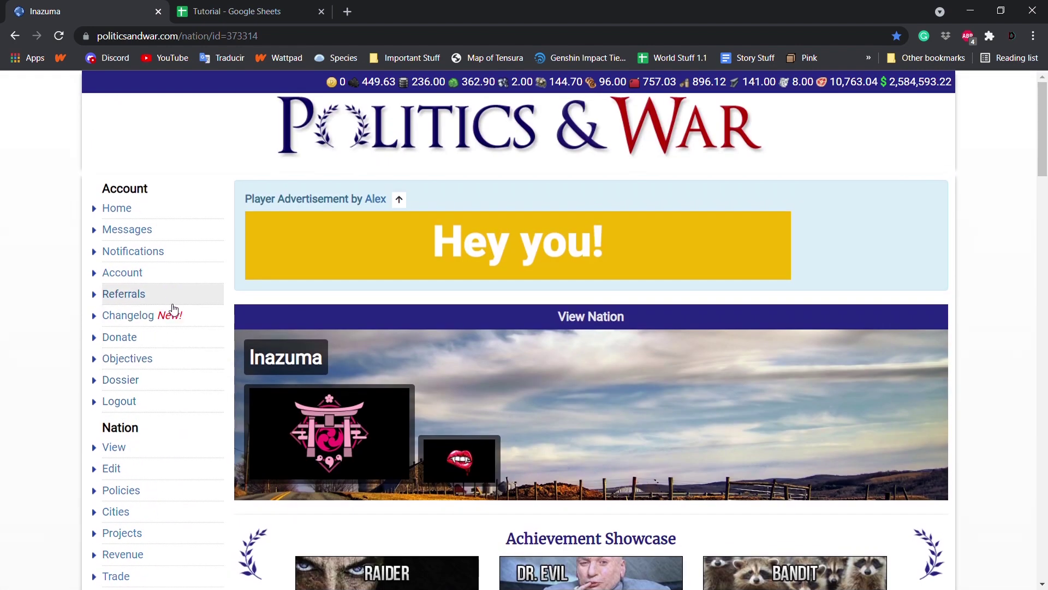
pyautogui.scroll(-3, 143, 296)
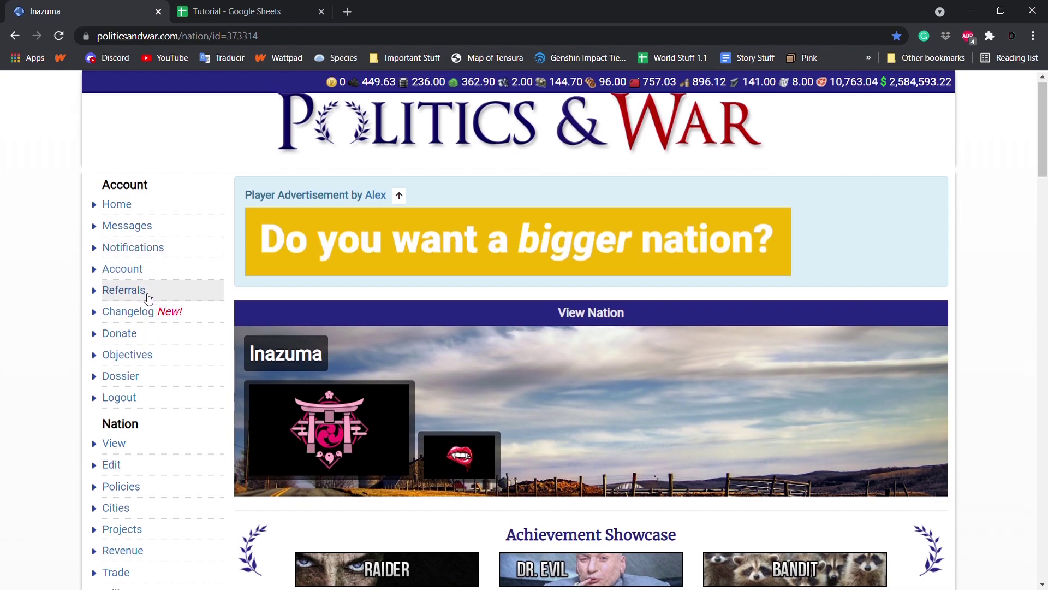
pyautogui.scroll(-3, 150, 303)
pyautogui.scroll(4, 170, 322)
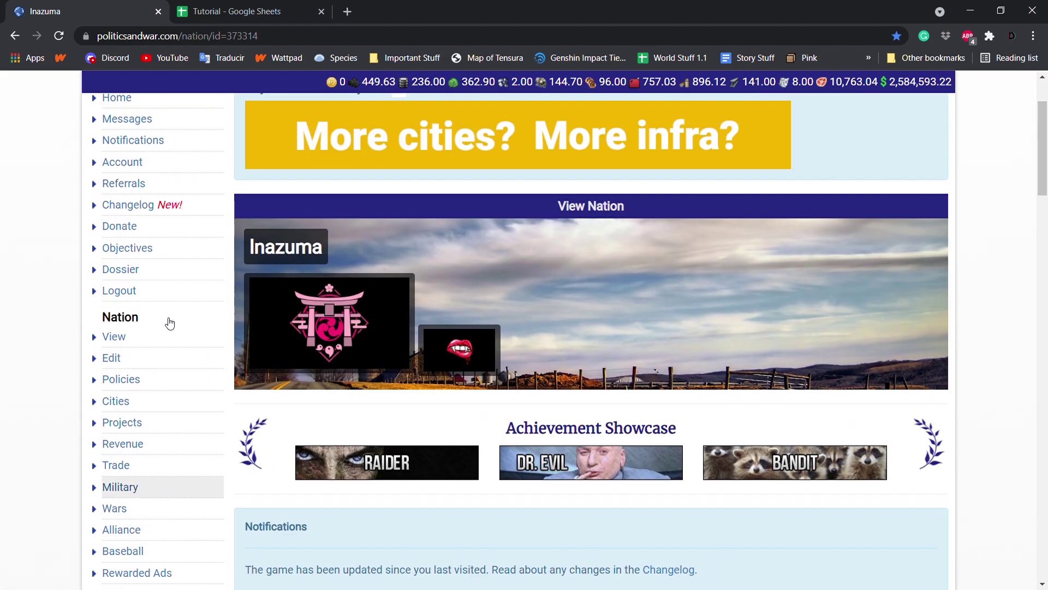
pyautogui.scroll(-15, 148, 328)
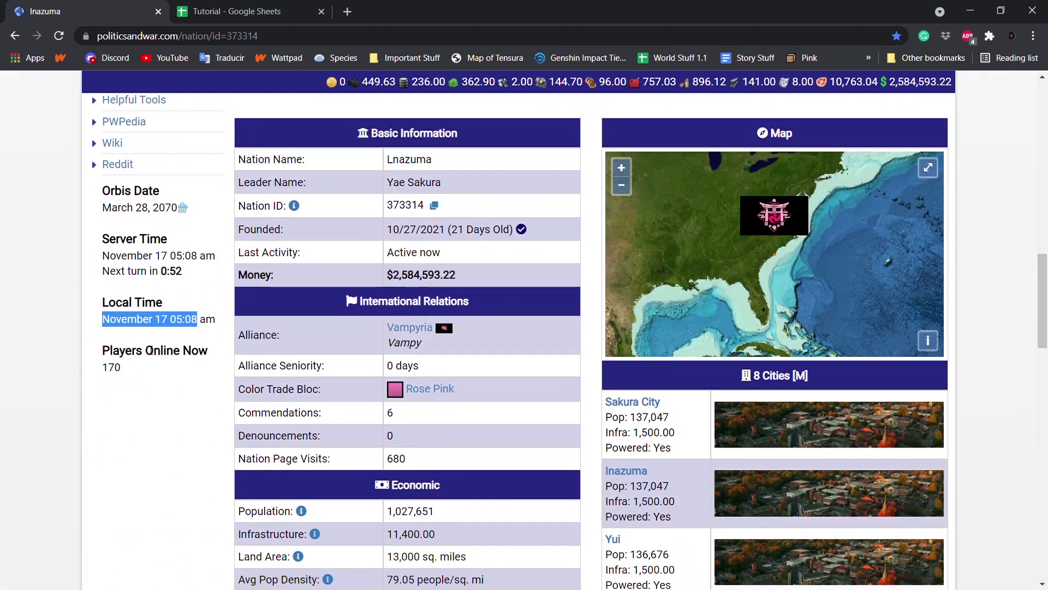
pyautogui.click(150, 350)
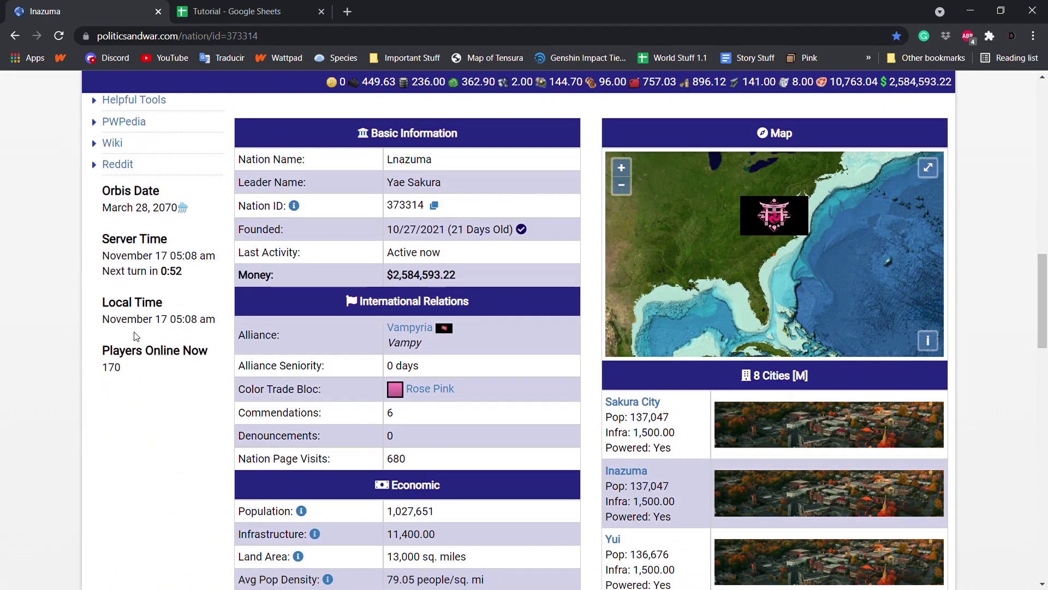
pyautogui.scroll(3, 109, 376)
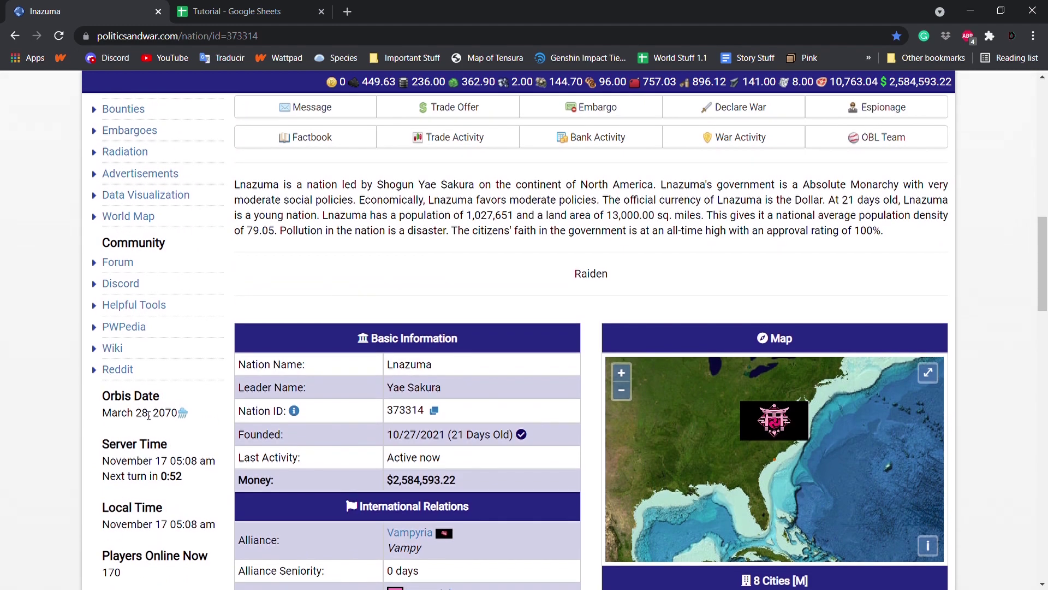
pyautogui.moveTo(182, 418); pyautogui.dragTo(101, 415)
pyautogui.click(311, 5)
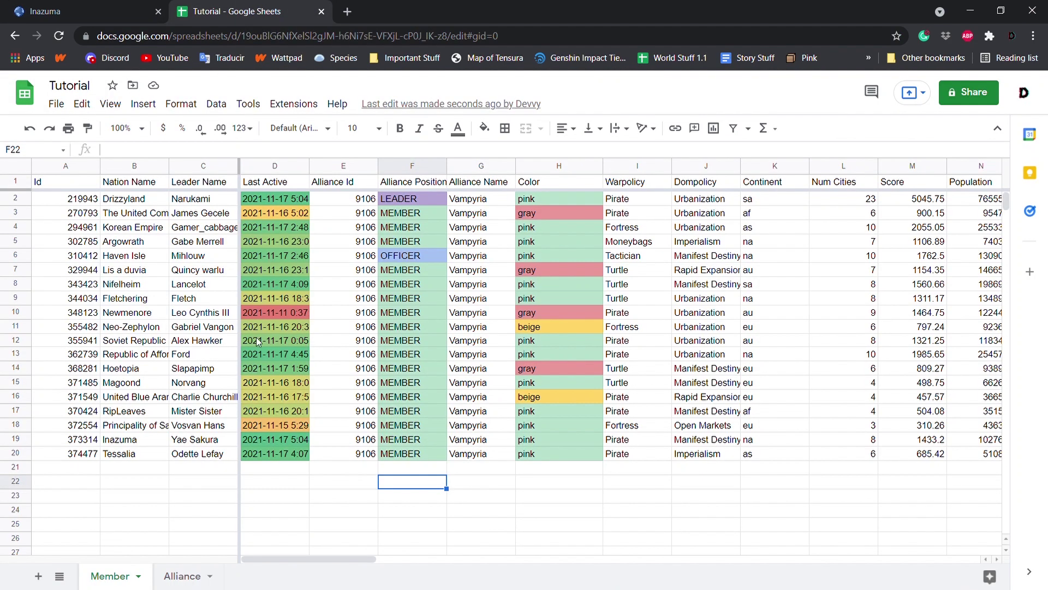
pyautogui.click(136, 11)
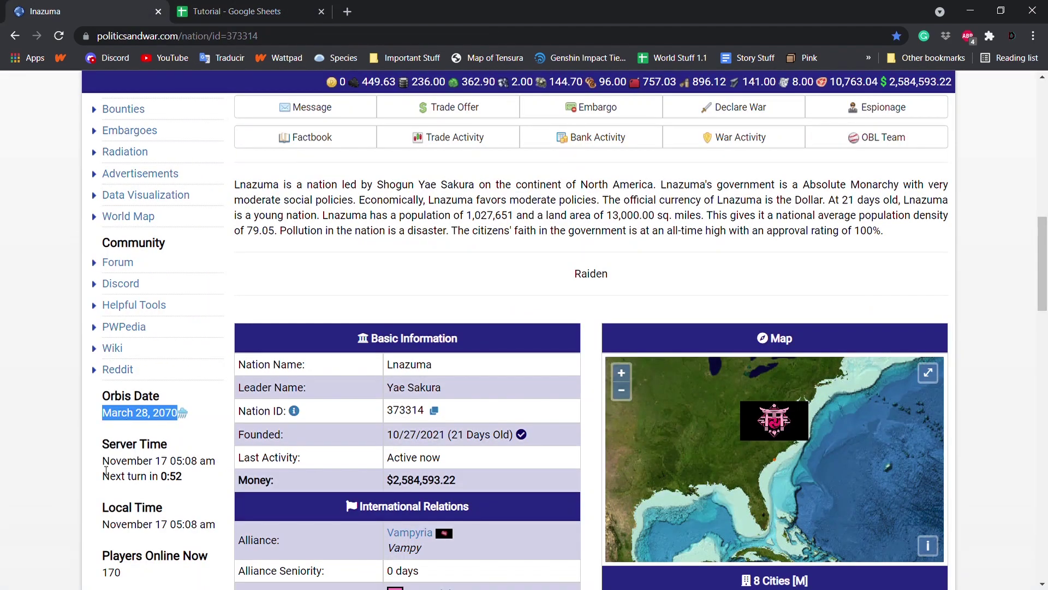
pyautogui.click(169, 421)
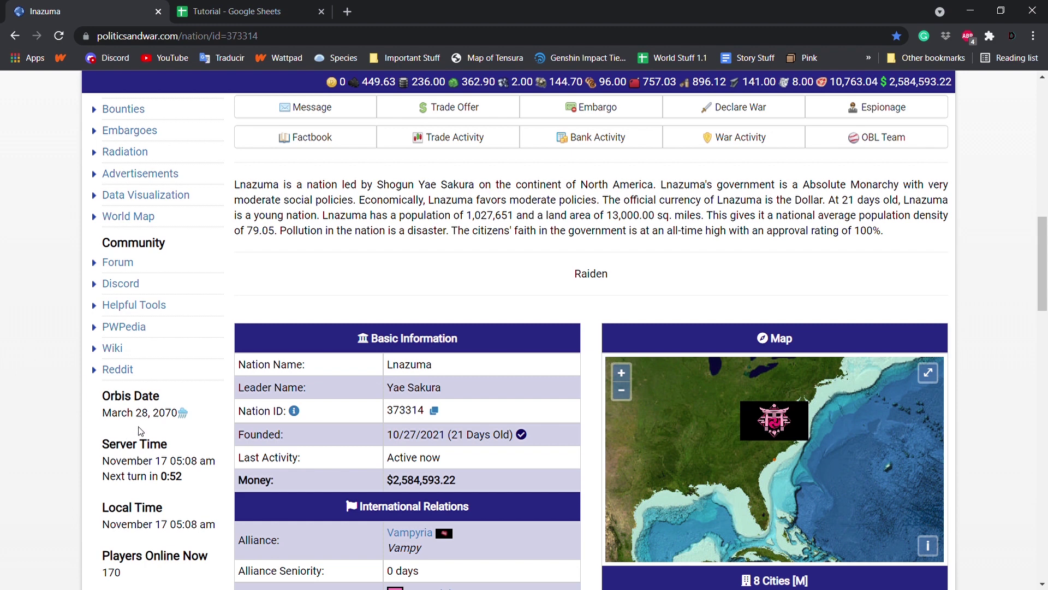
pyautogui.moveTo(100, 418); pyautogui.dragTo(180, 423)
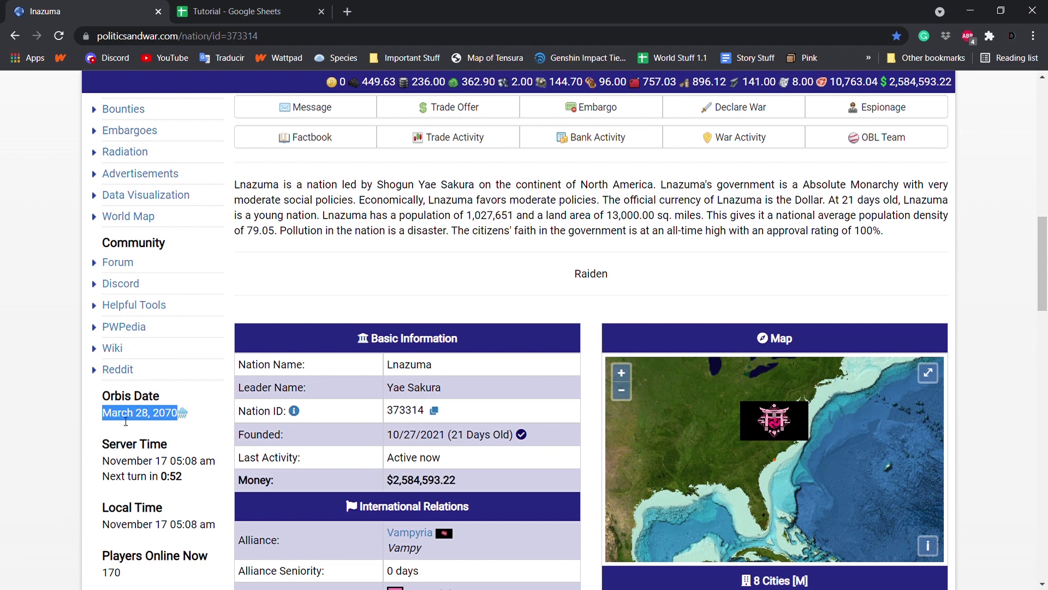
pyautogui.click(134, 419)
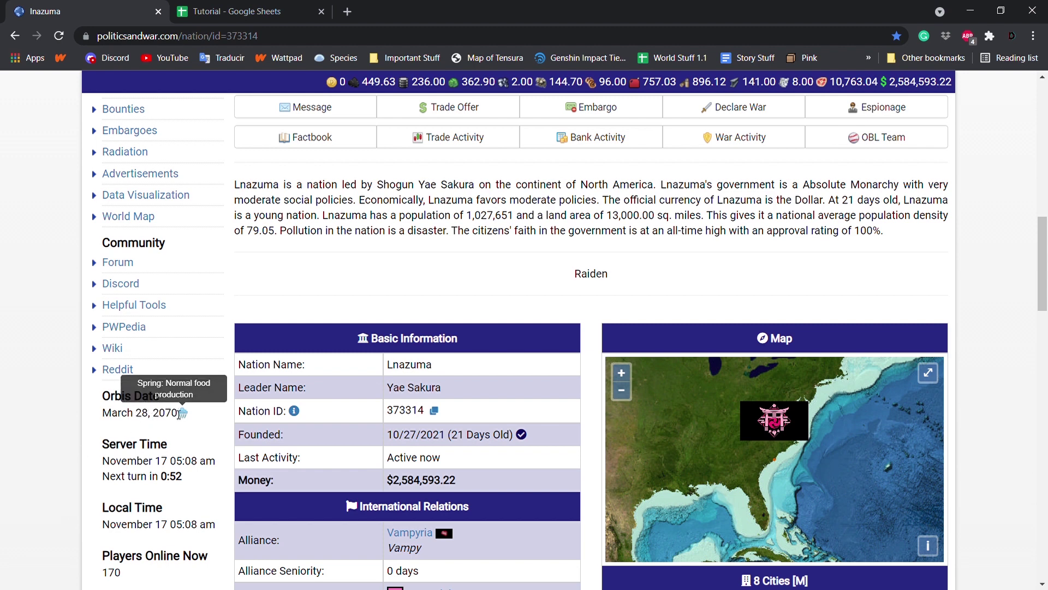
pyautogui.moveTo(180, 418)
pyautogui.mouseDown()
pyautogui.moveTo(103, 419)
pyautogui.moveTo(183, 418)
pyautogui.moveTo(191, 402)
pyautogui.mouseUp()
pyautogui.click(111, 437)
pyautogui.click(189, 402)
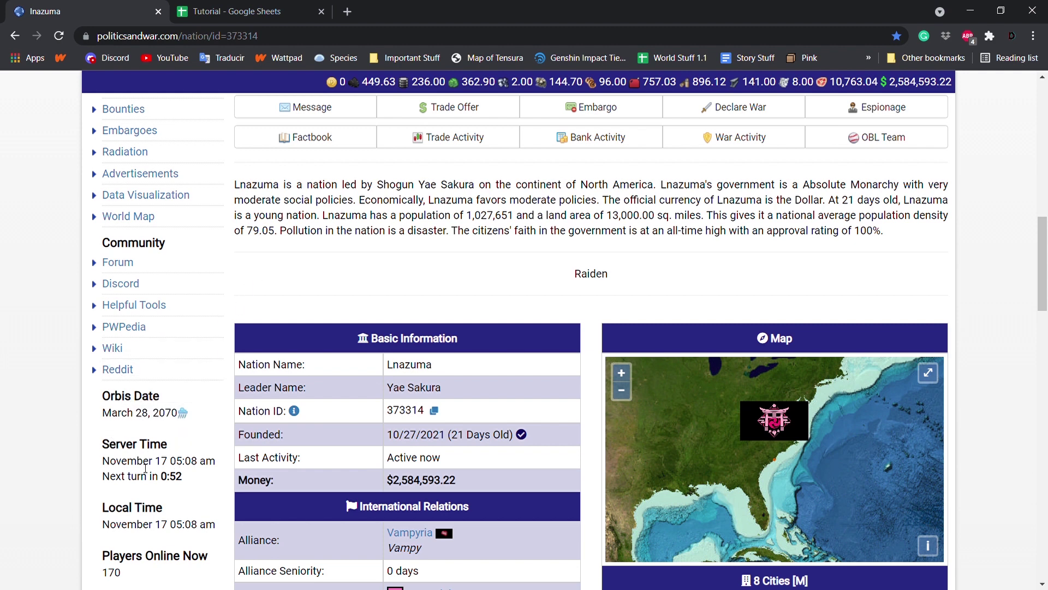
pyautogui.moveTo(99, 464); pyautogui.dragTo(203, 473)
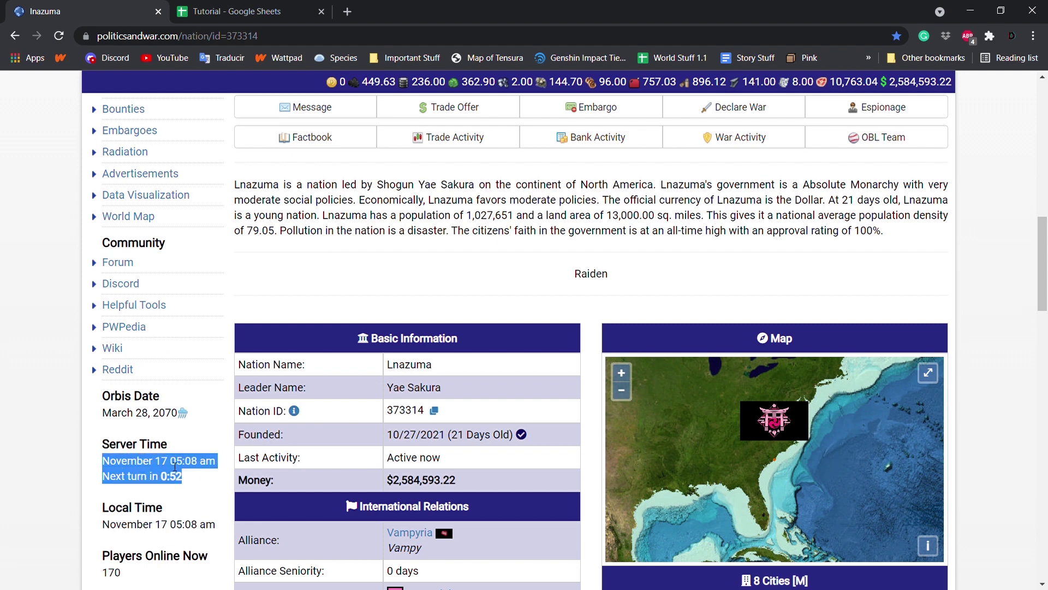
pyautogui.click(175, 467)
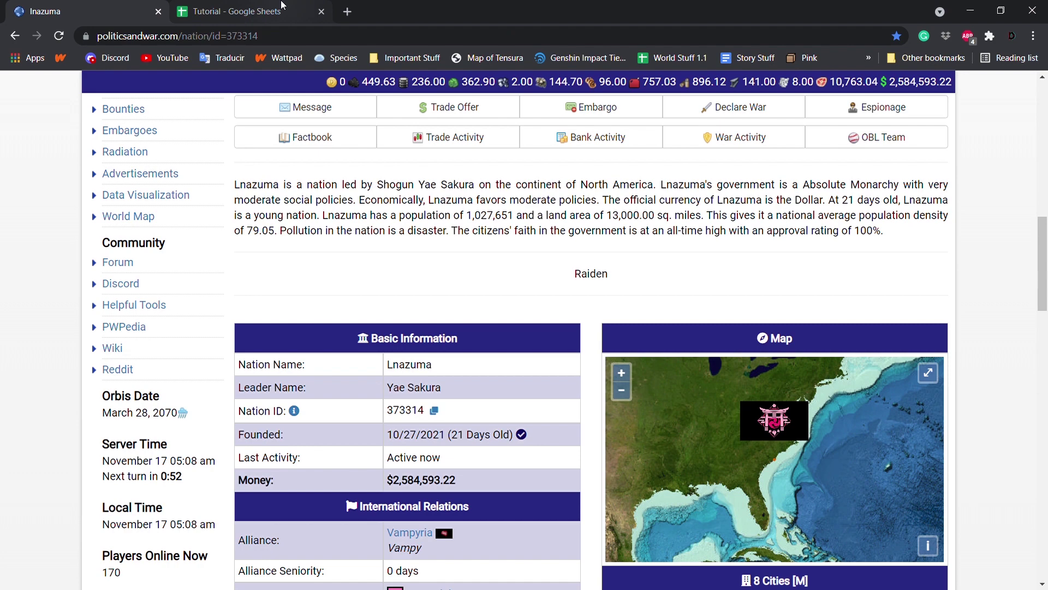
pyautogui.click(282, 7)
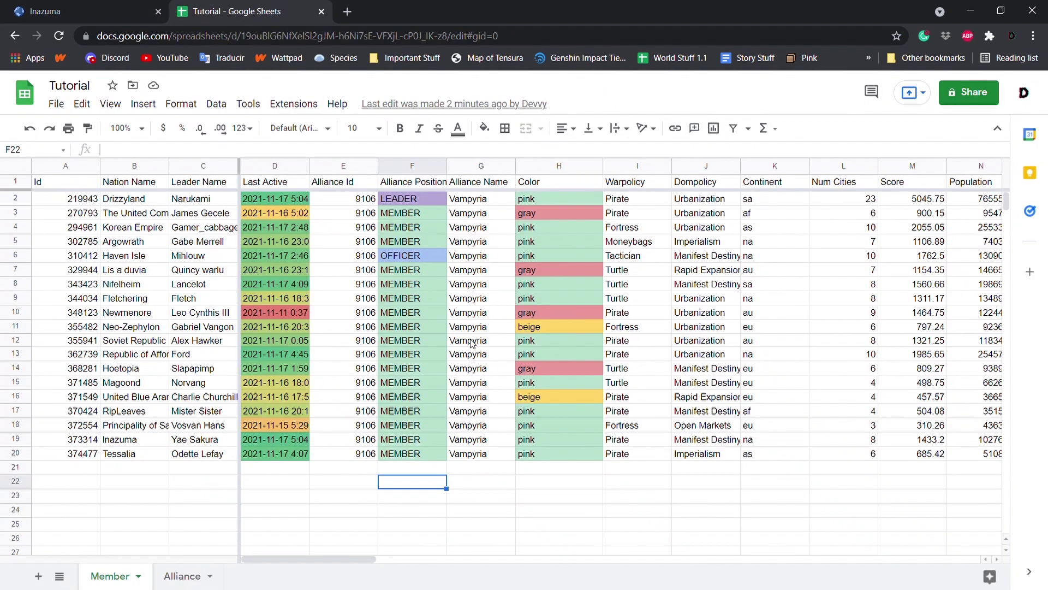
# - Scroll right to the Vmode and Beigeturns columns and select columns O:P
pyautogui.moveTo(309, 559); pyautogui.dragTo(388, 557)
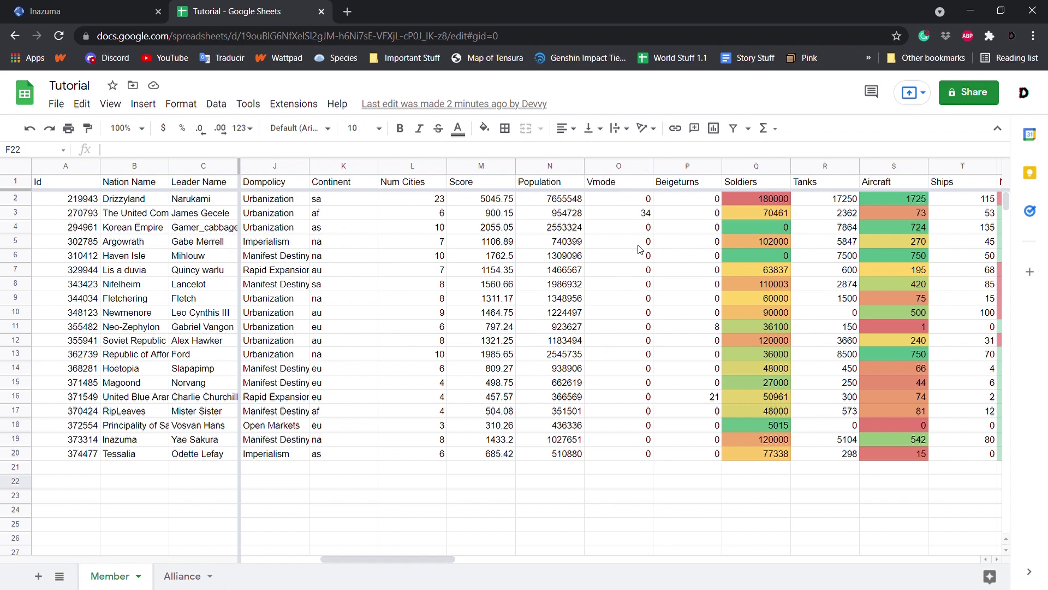
pyautogui.click(616, 186)
pyautogui.click(624, 169)
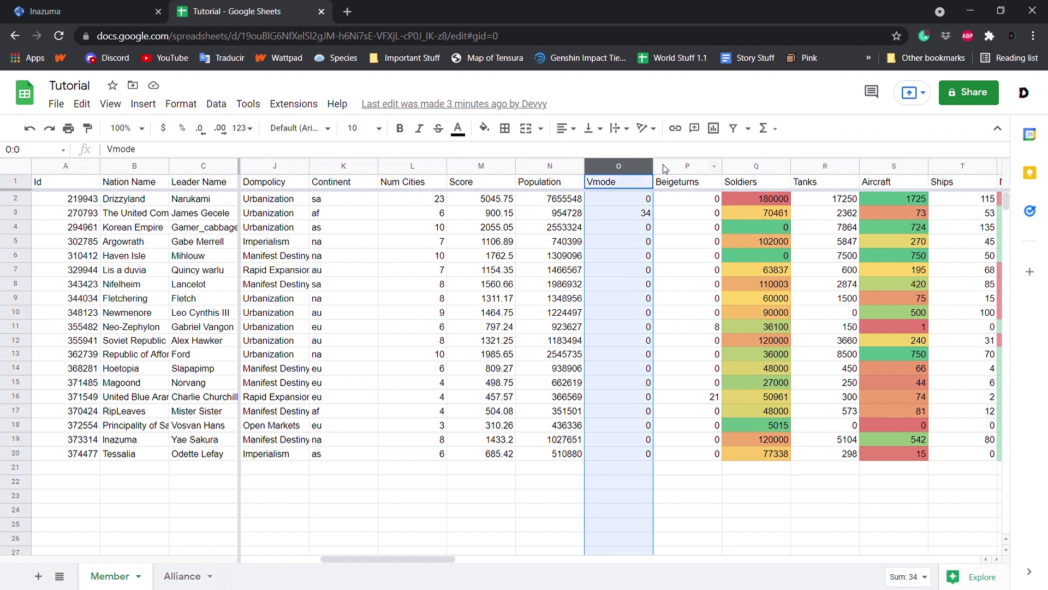
pyautogui.keyDown('shift'); pyautogui.click(683, 169); pyautogui.keyUp('shift')
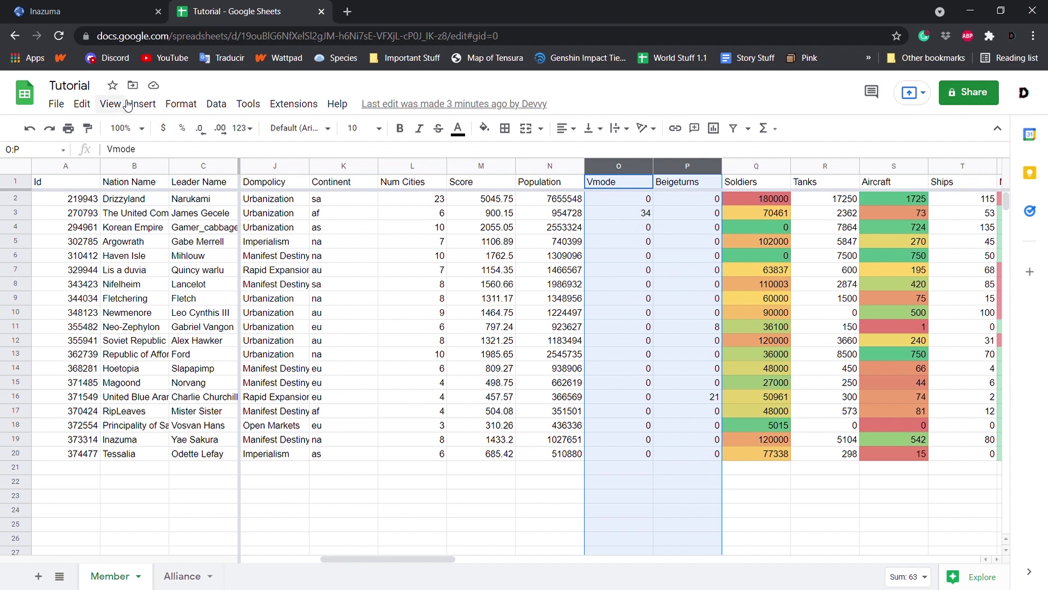
# - Add a 'greater than or equal to 1' rule with red fill on columns O:P
pyautogui.click(181, 106)
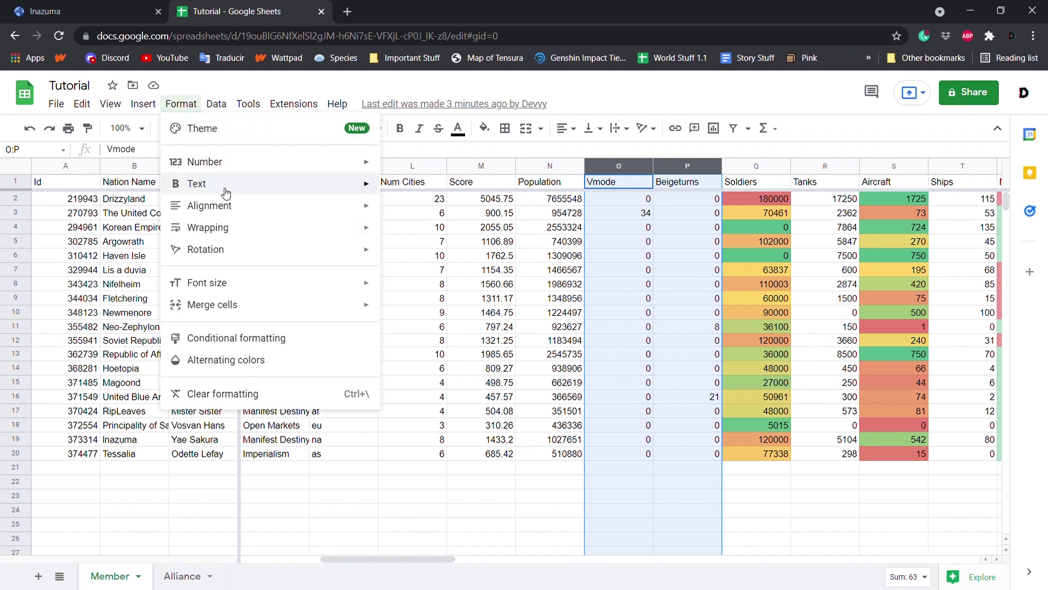
pyautogui.moveTo(226, 186)
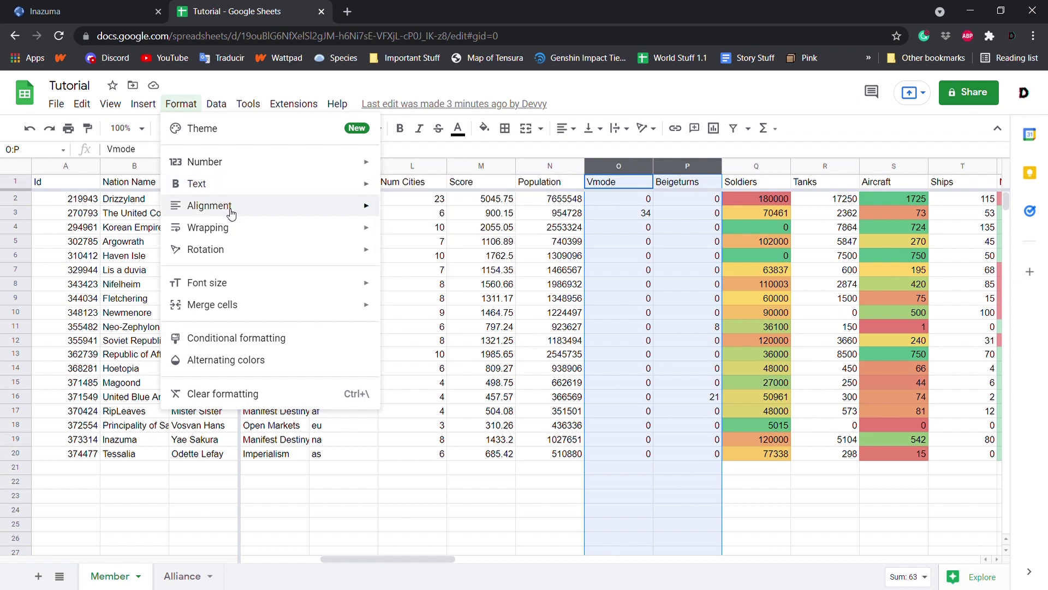
pyautogui.moveTo(235, 227)
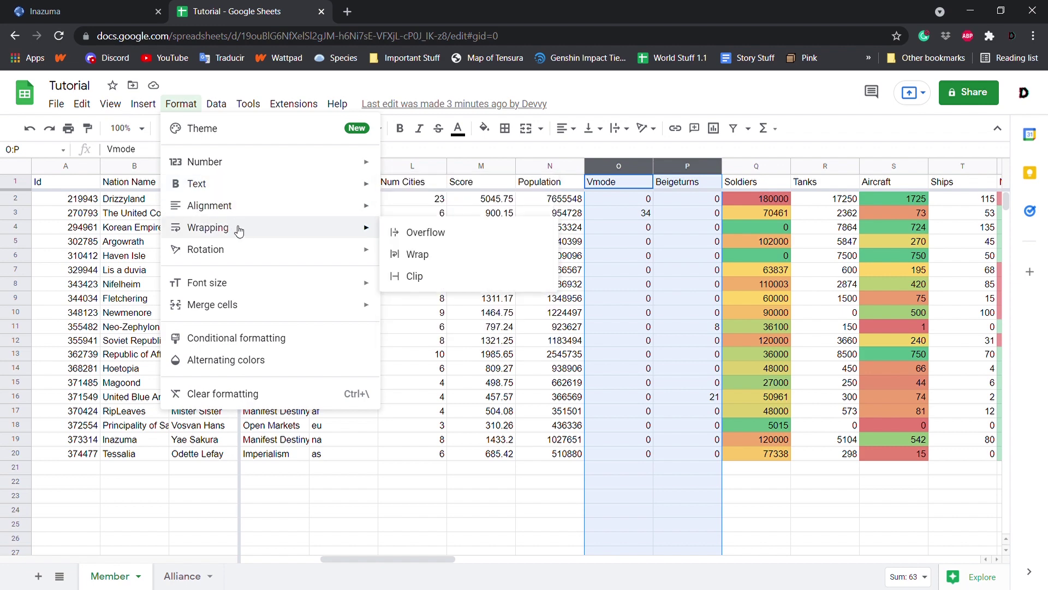
pyautogui.click(235, 338)
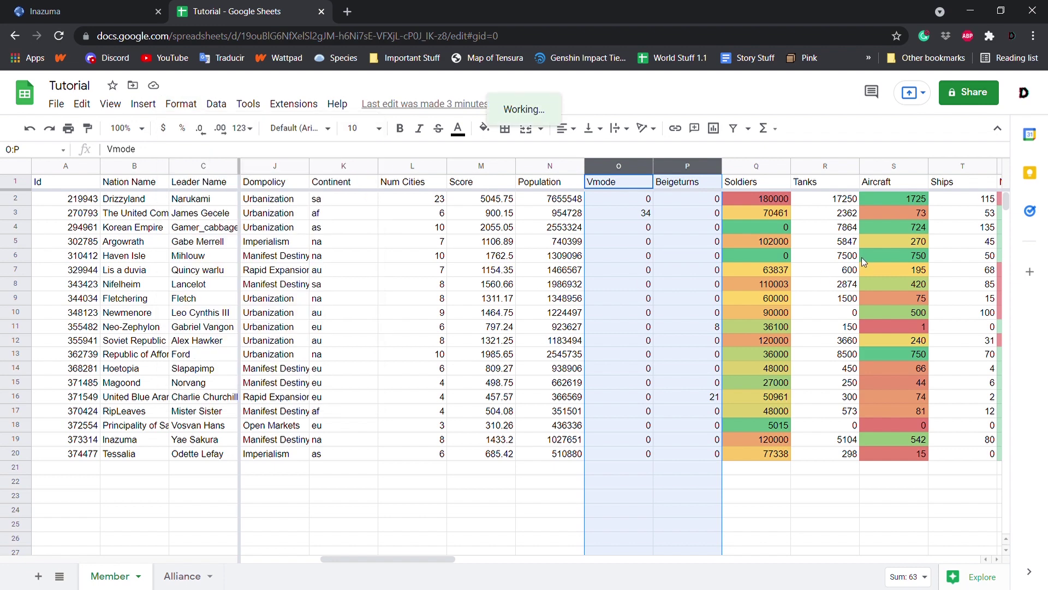
pyautogui.click(879, 320)
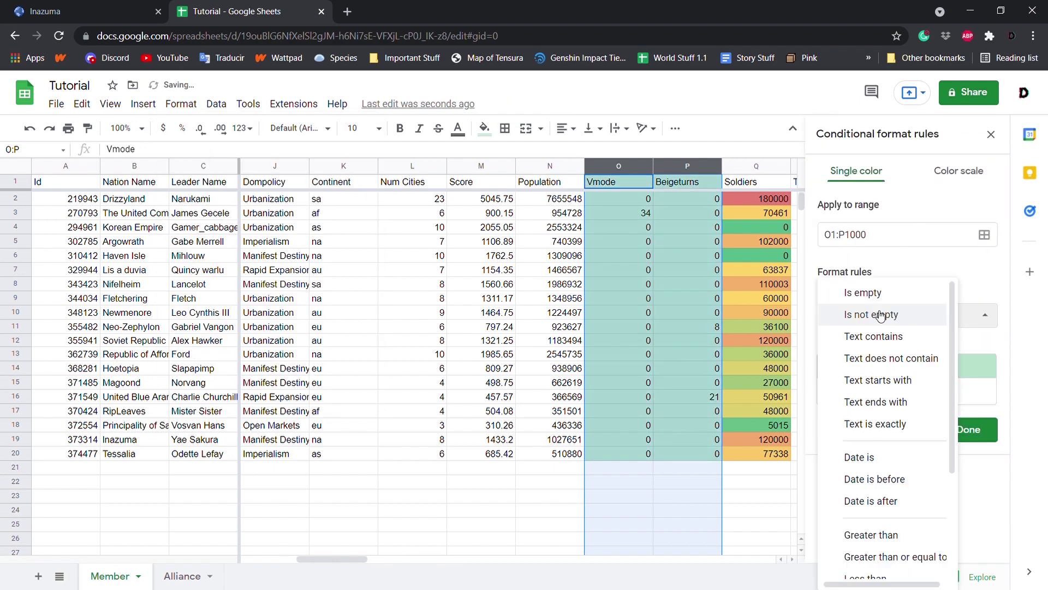
pyautogui.scroll(-1, 855, 469)
pyautogui.click(897, 425)
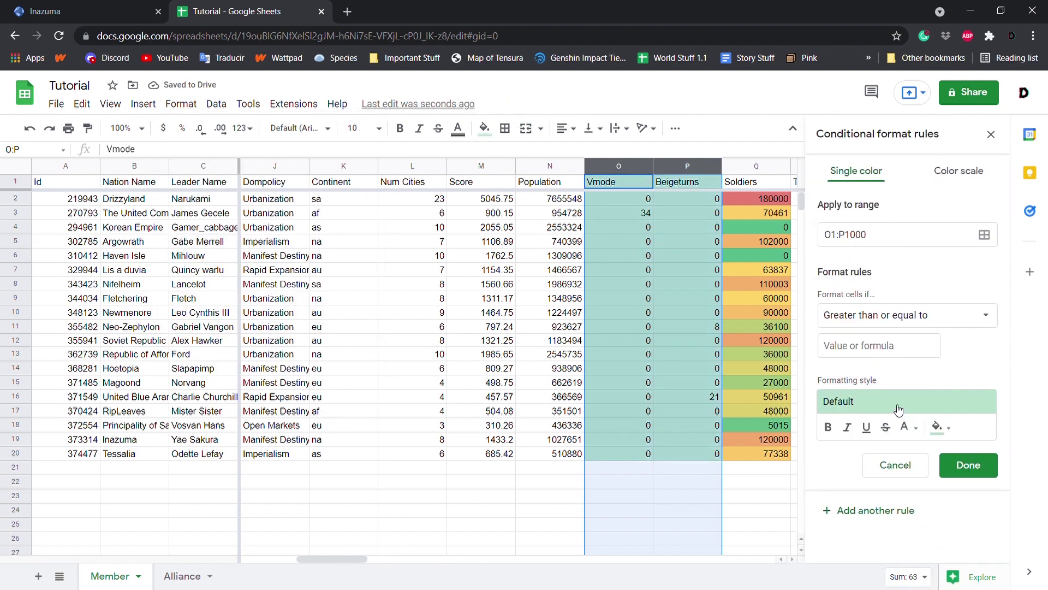
pyautogui.click(875, 352)
pyautogui.write('1')
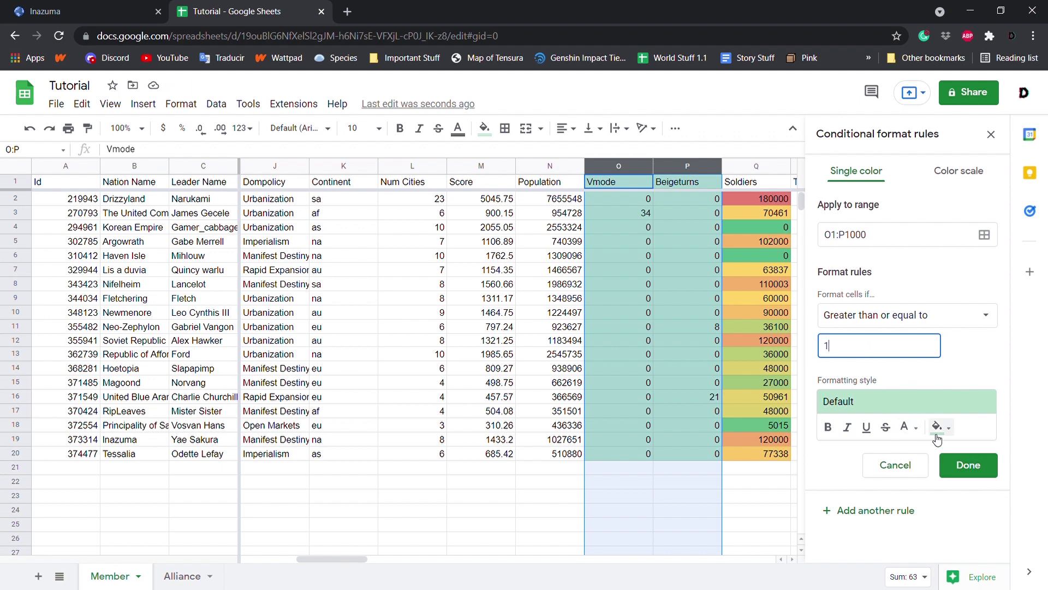
pyautogui.click(939, 427)
pyautogui.click(805, 242)
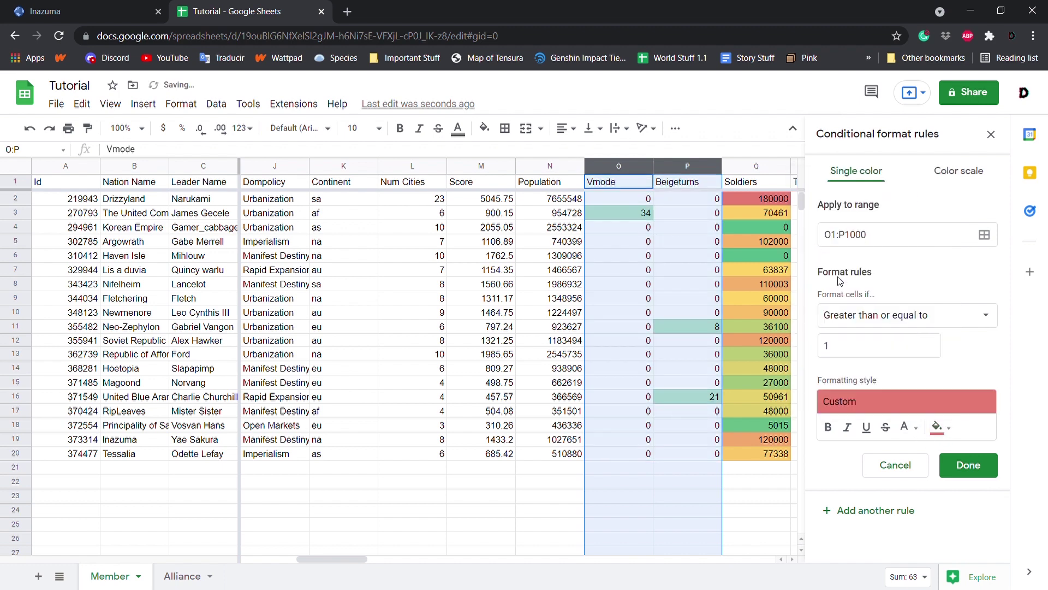
pyautogui.click(968, 464)
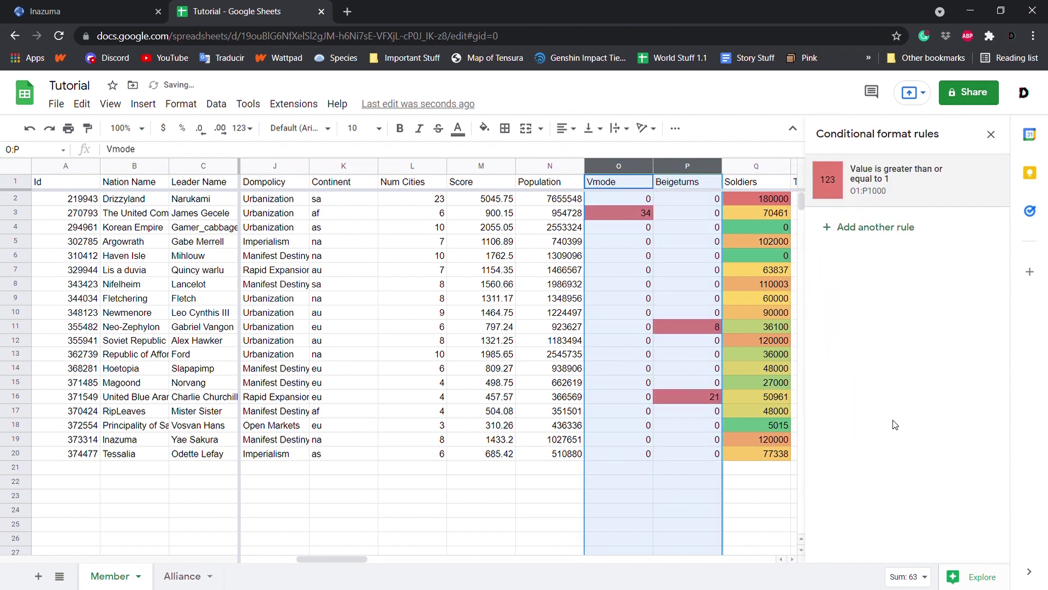
# - Add a second 'less than 1' rule with the default green fill
pyautogui.click(882, 226)
pyautogui.click(918, 316)
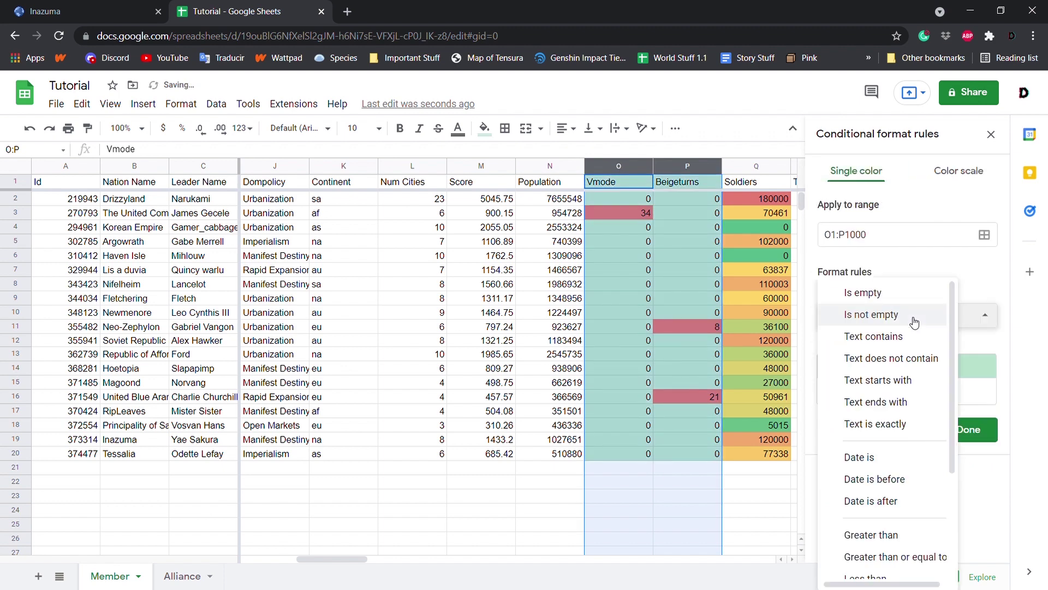
pyautogui.scroll(-1, 898, 491)
pyautogui.click(890, 509)
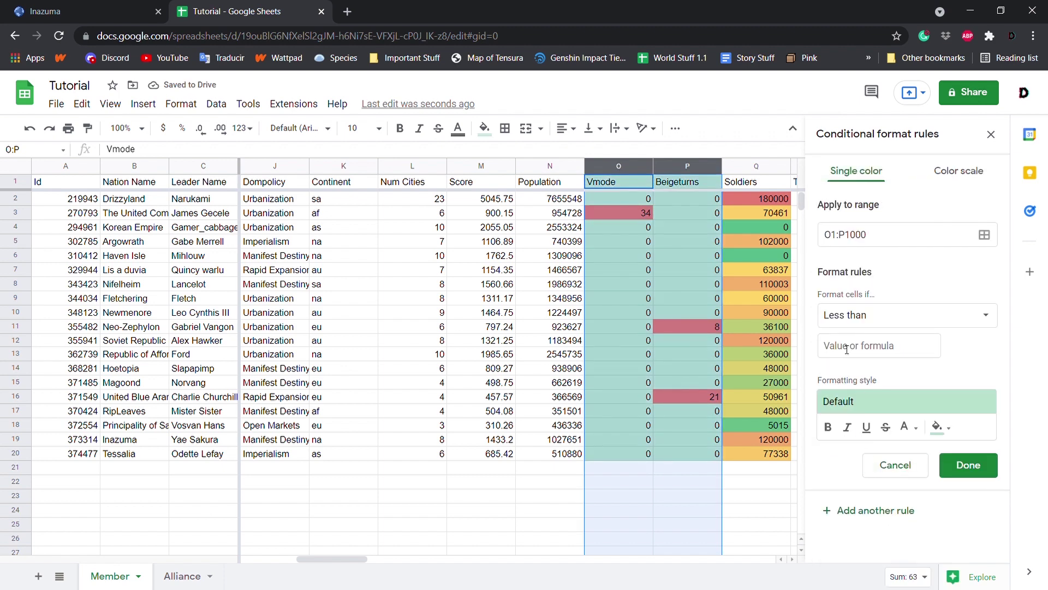
pyautogui.write('1')
pyautogui.click(975, 463)
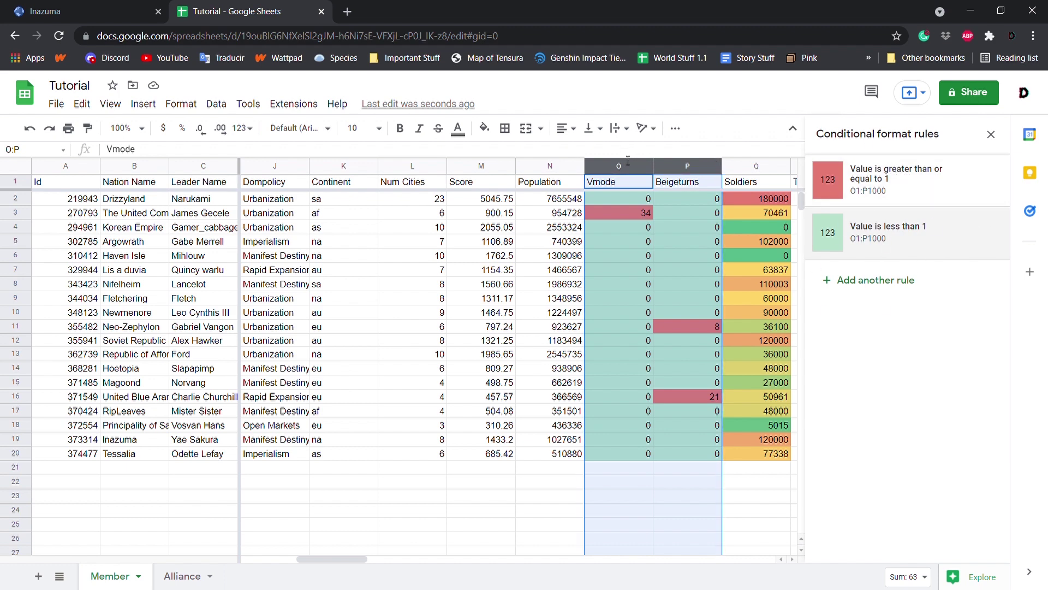
# - Convert the red rule on O:P into a green-yellow-red colour scale with a 50th-percentile midpoint
pyautogui.click(896, 181)
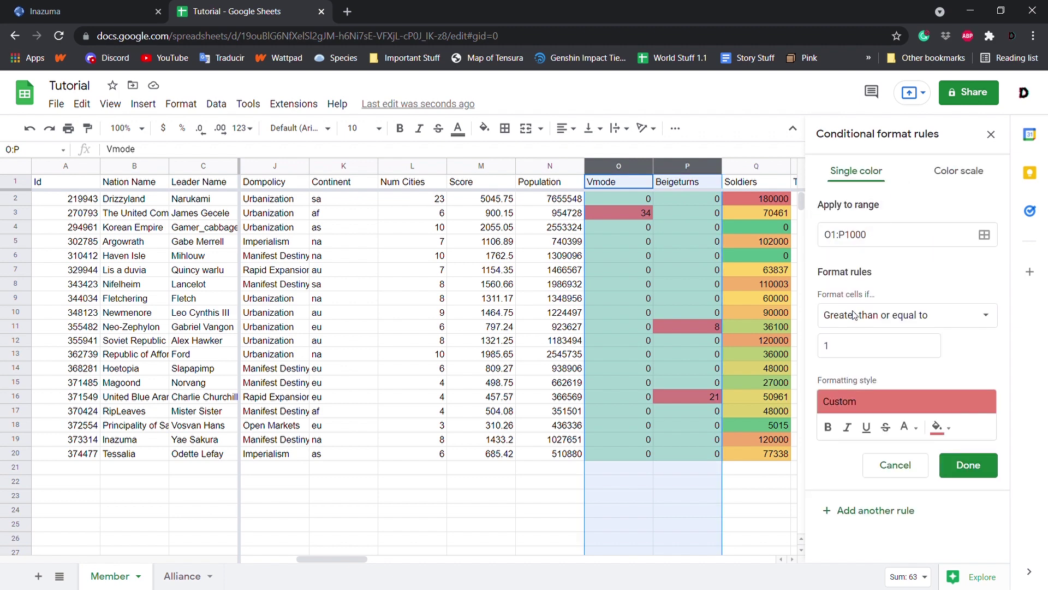
pyautogui.click(938, 170)
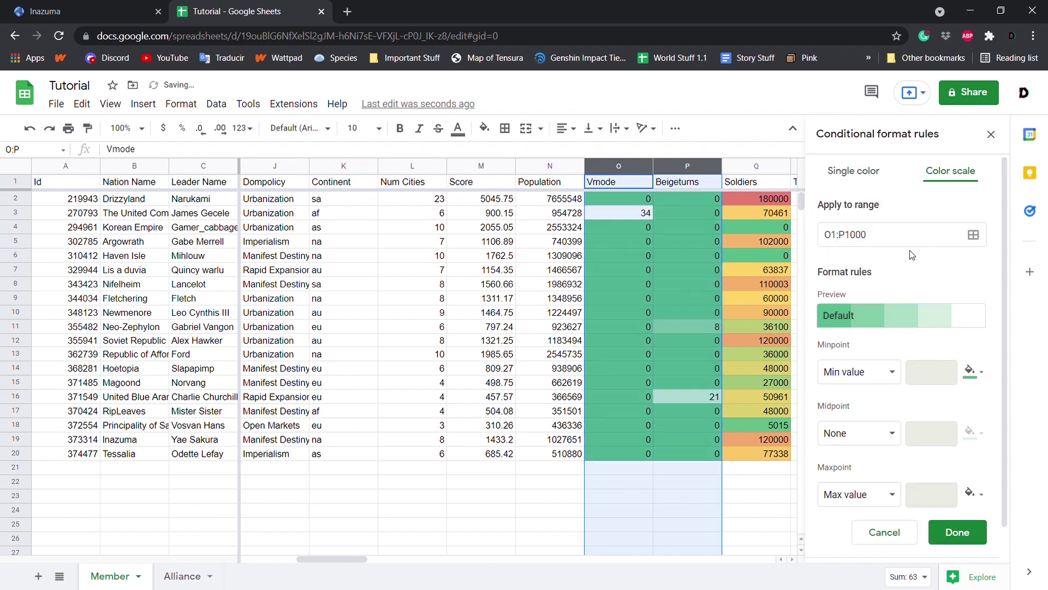
pyautogui.click(903, 311)
pyautogui.click(904, 428)
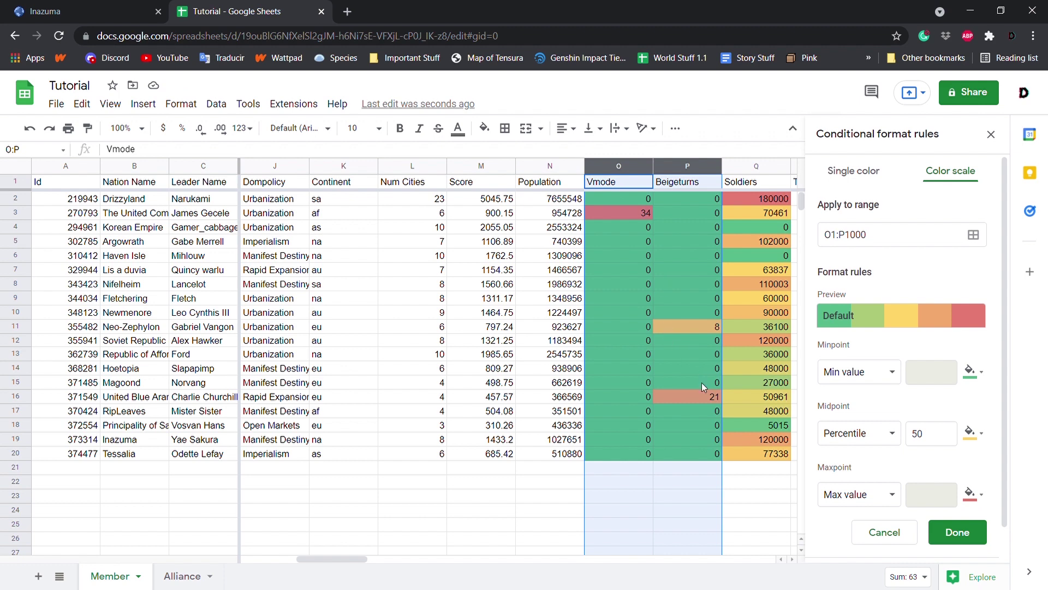
pyautogui.click(959, 534)
pyautogui.click(539, 465)
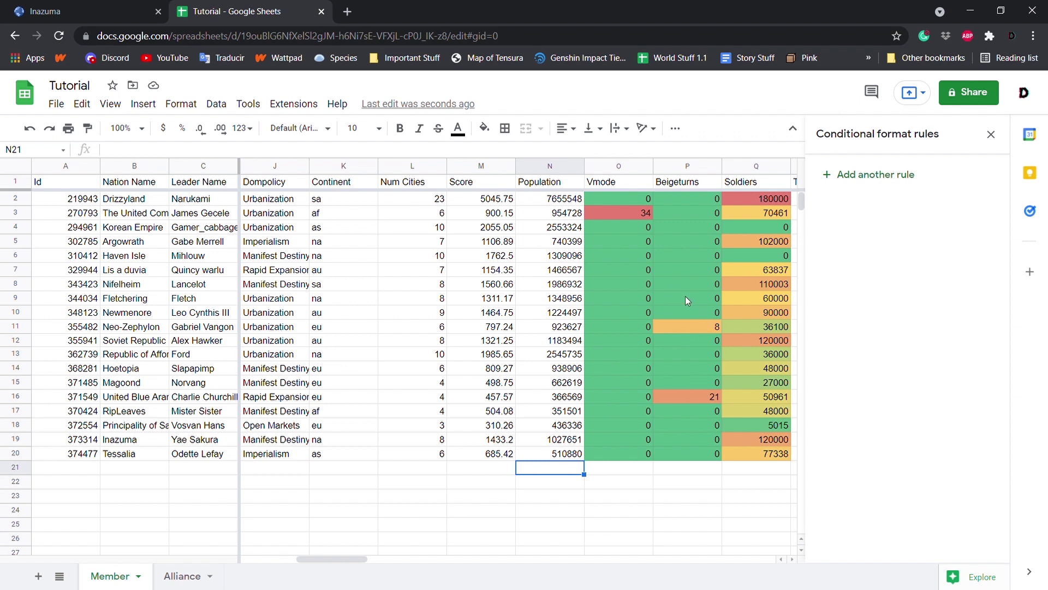
# - Enter Vmode test values 10 in O8, 5 in O5 and 129 in O12, then reopen the colour scale rule
pyautogui.click(634, 285)
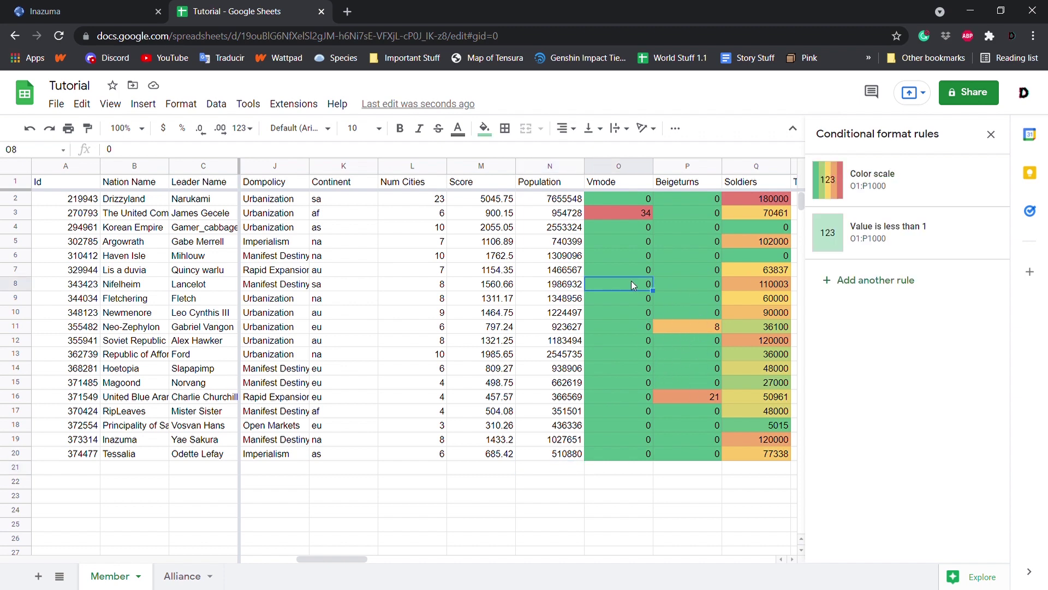
pyautogui.write('10')
pyautogui.click(676, 450)
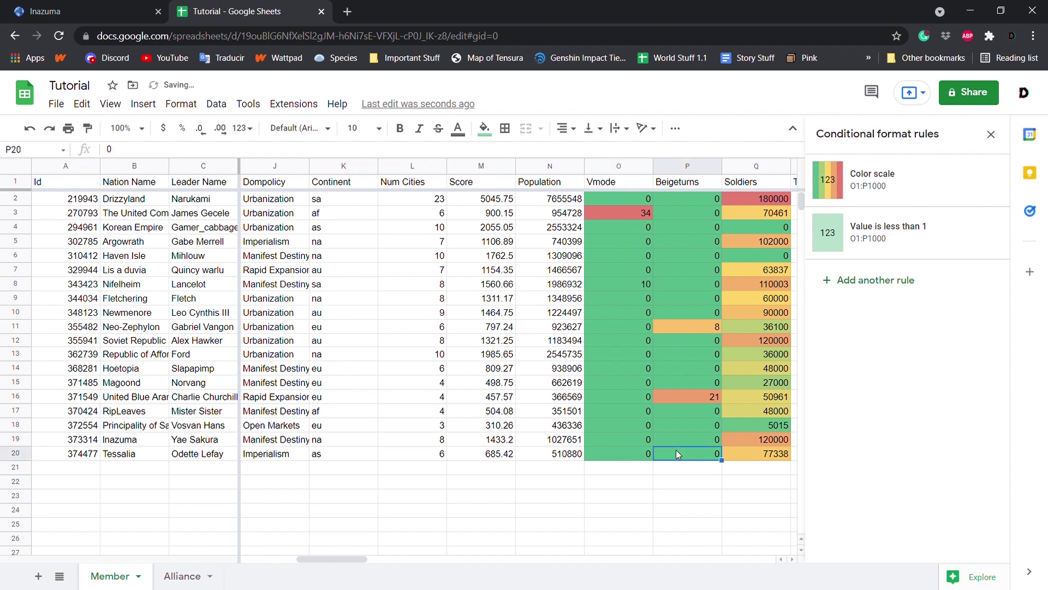
pyautogui.click(634, 239)
pyautogui.write('5')
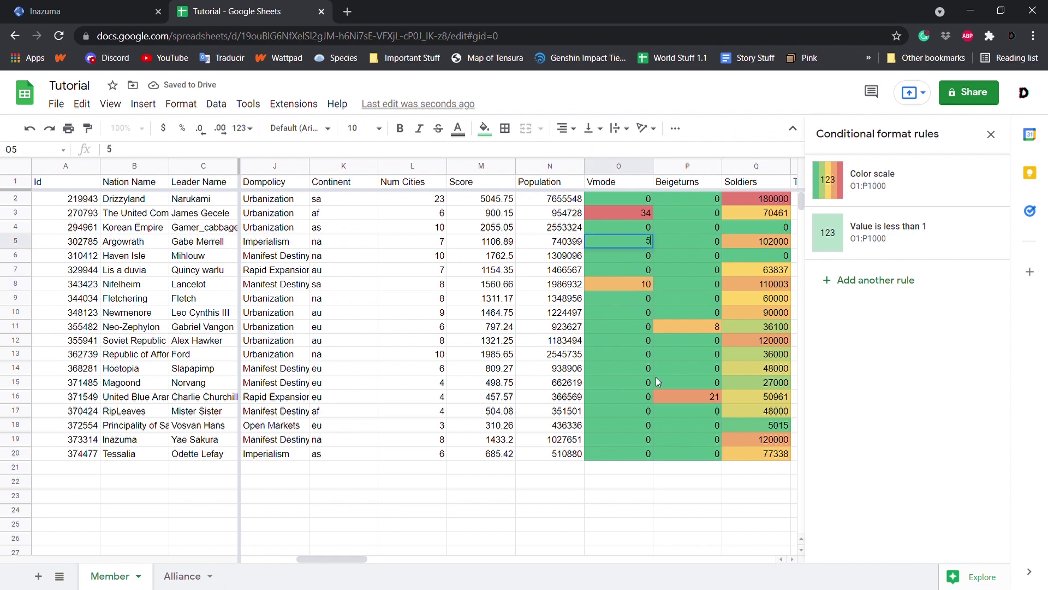
pyautogui.click(642, 343)
pyautogui.write('1')
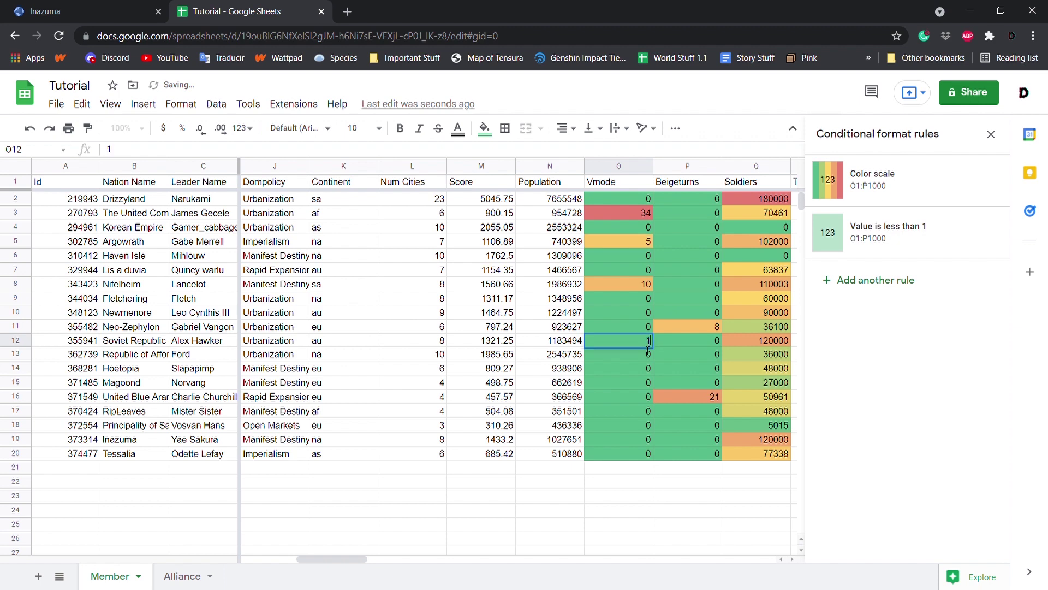
pyautogui.write('29')
pyautogui.click(682, 467)
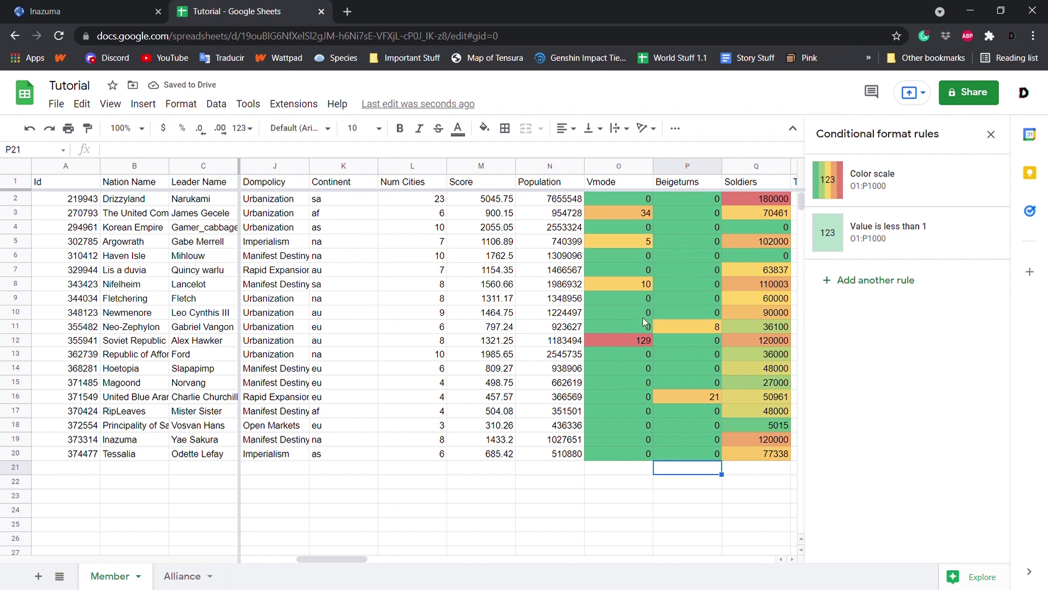
pyautogui.click(887, 180)
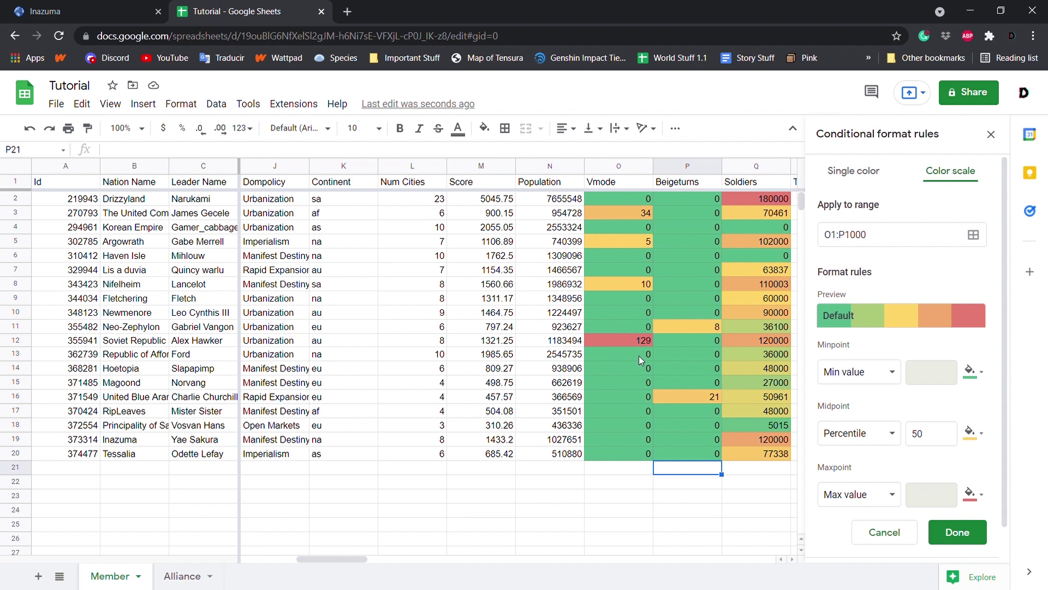
# - Enter a Beigeturns test value of 500 in cell P8
pyautogui.click(685, 427)
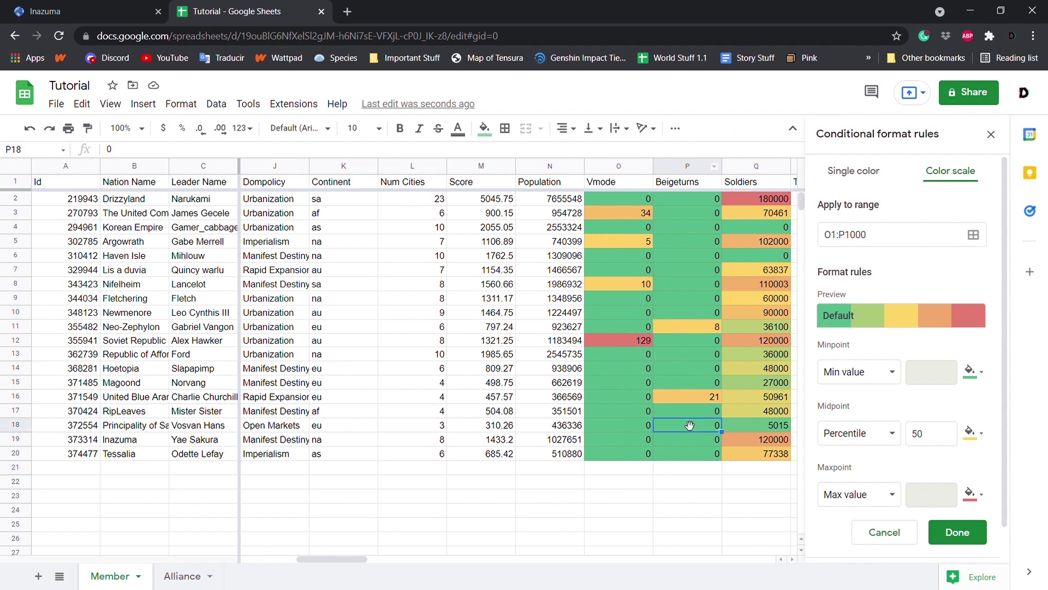
pyautogui.click(690, 290)
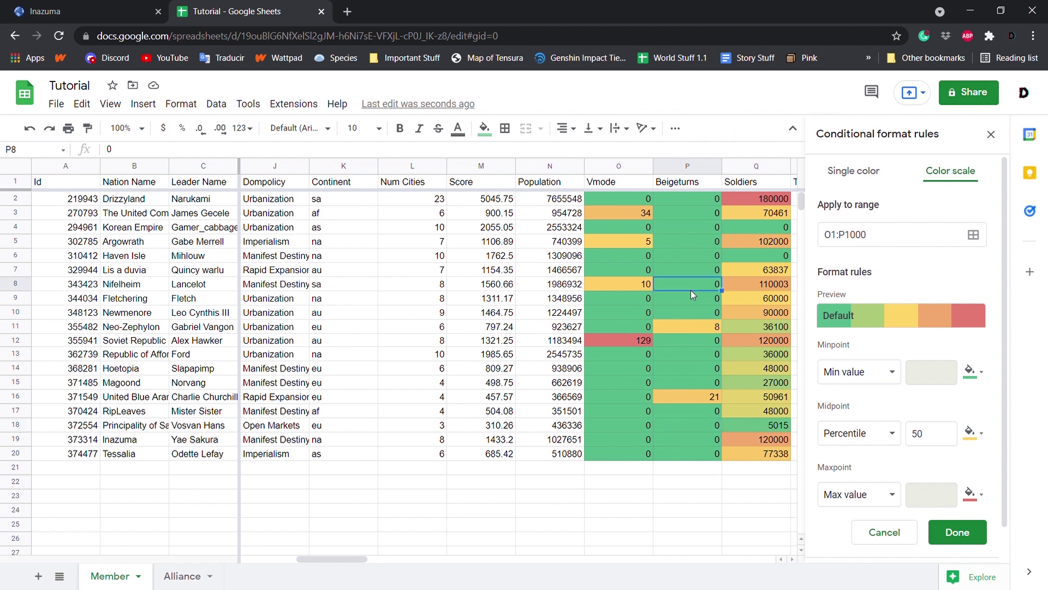
pyautogui.write('500')
pyautogui.click(704, 518)
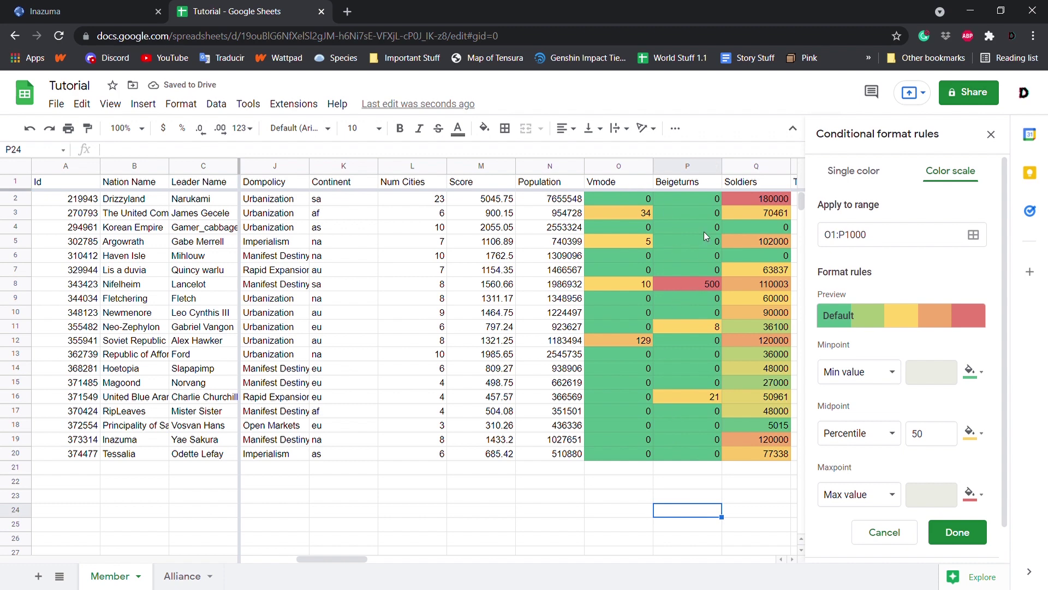
pyautogui.click(608, 194)
pyautogui.click(693, 453)
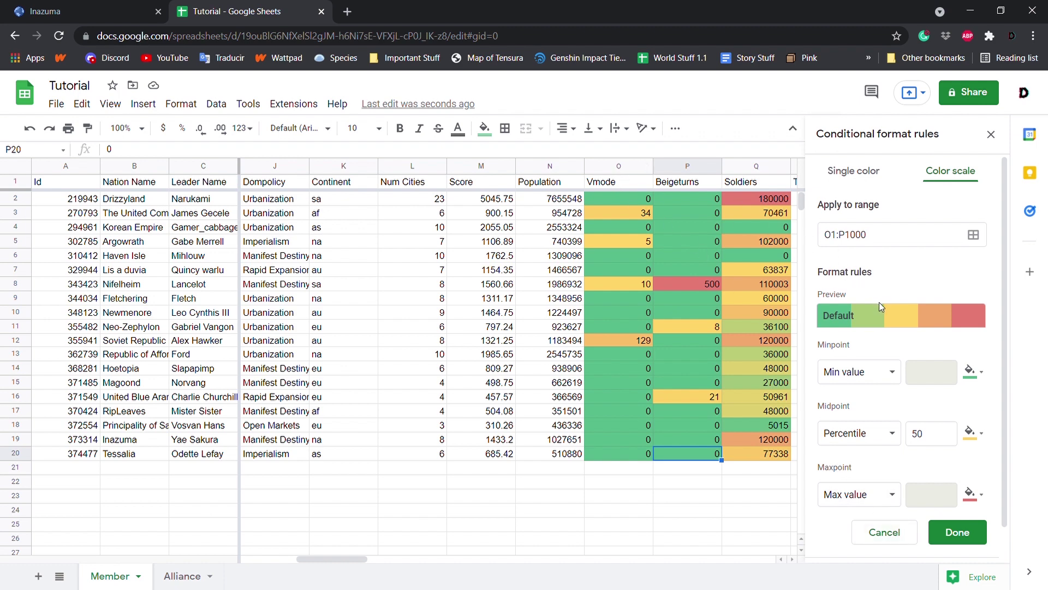
# - Set the colour scale maxpoint to Number 50 and save the rule
pyautogui.click(894, 494)
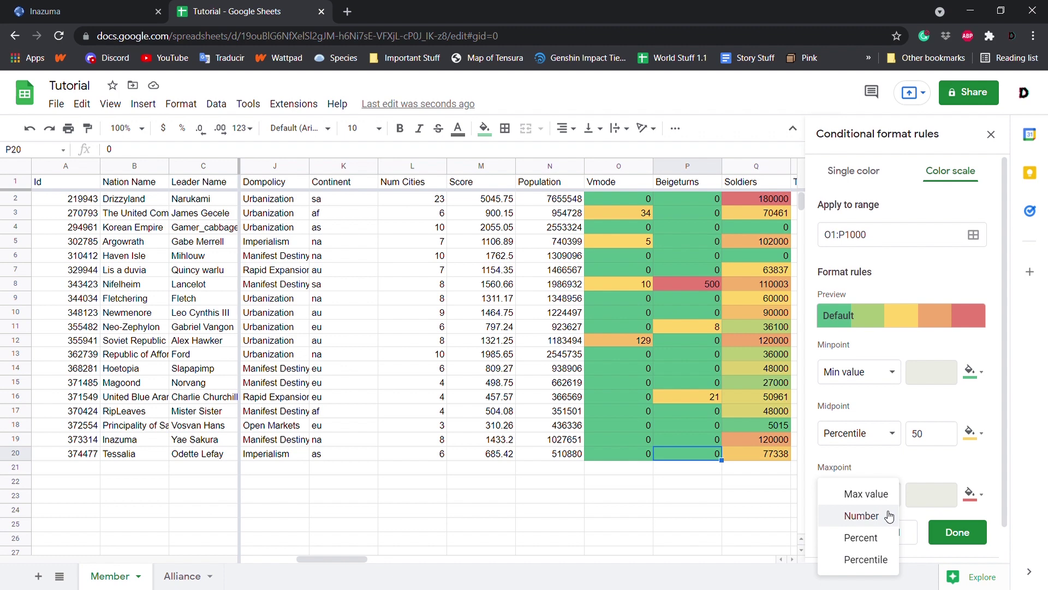
pyautogui.click(883, 511)
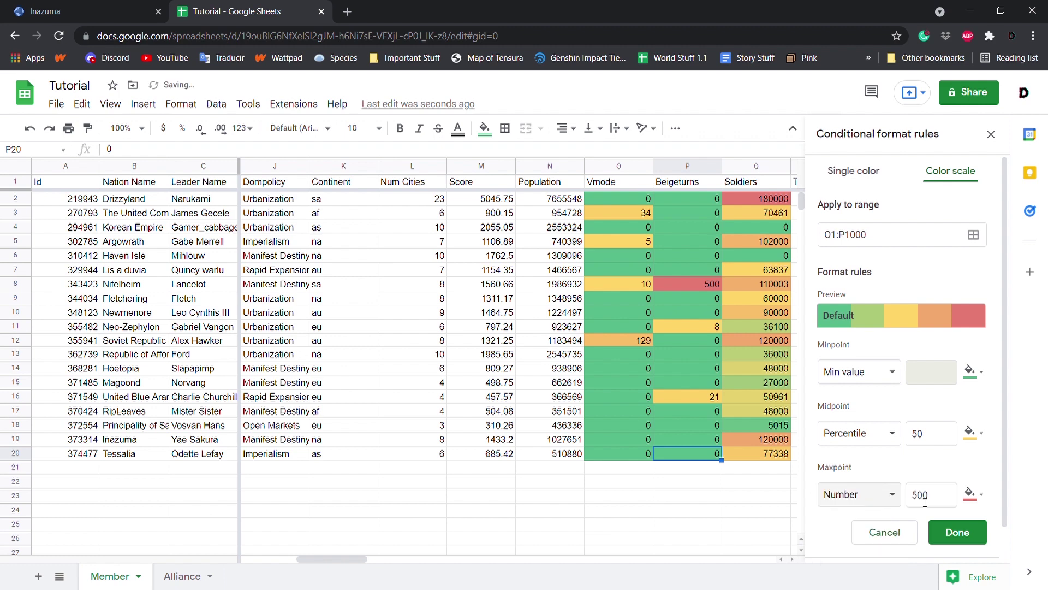
pyautogui.doubleClick(941, 502)
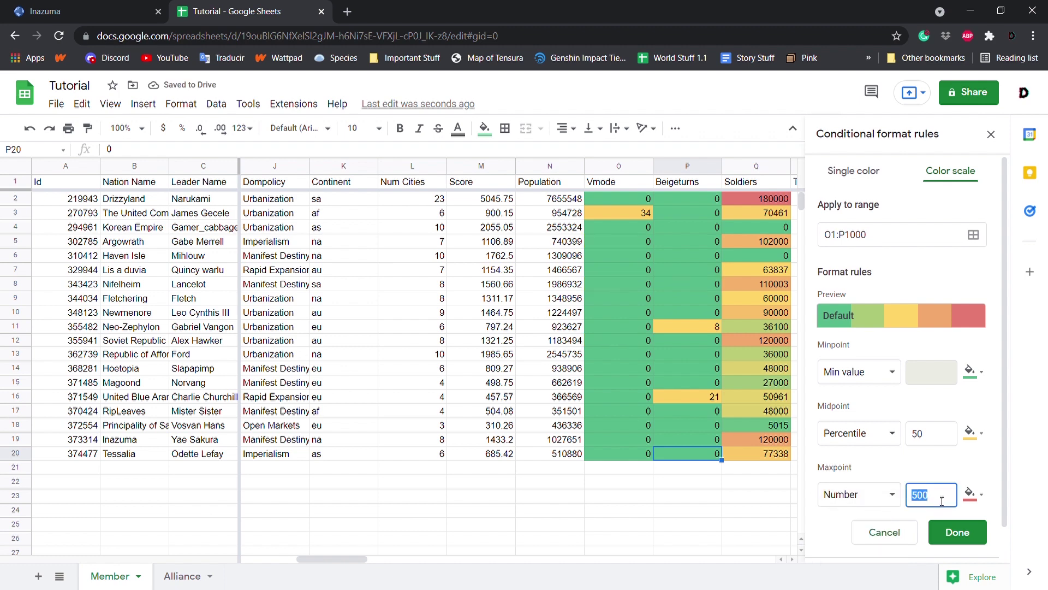
pyautogui.write('50')
pyautogui.click(959, 532)
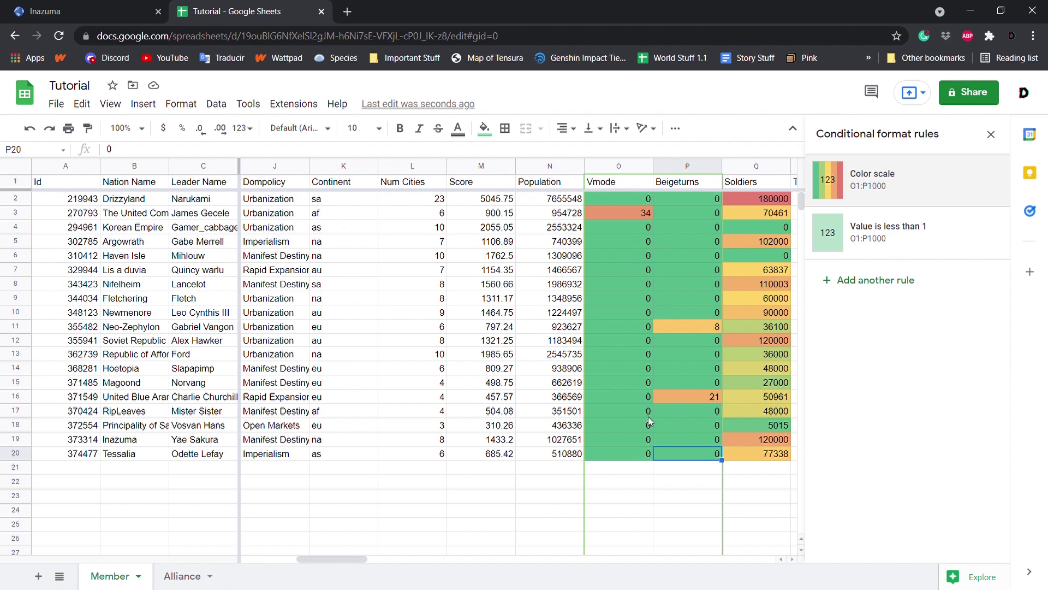
# - Enter Vmode test values 2, 3, 4 and 5 in O8, O14, O18 and O19
pyautogui.click(667, 275)
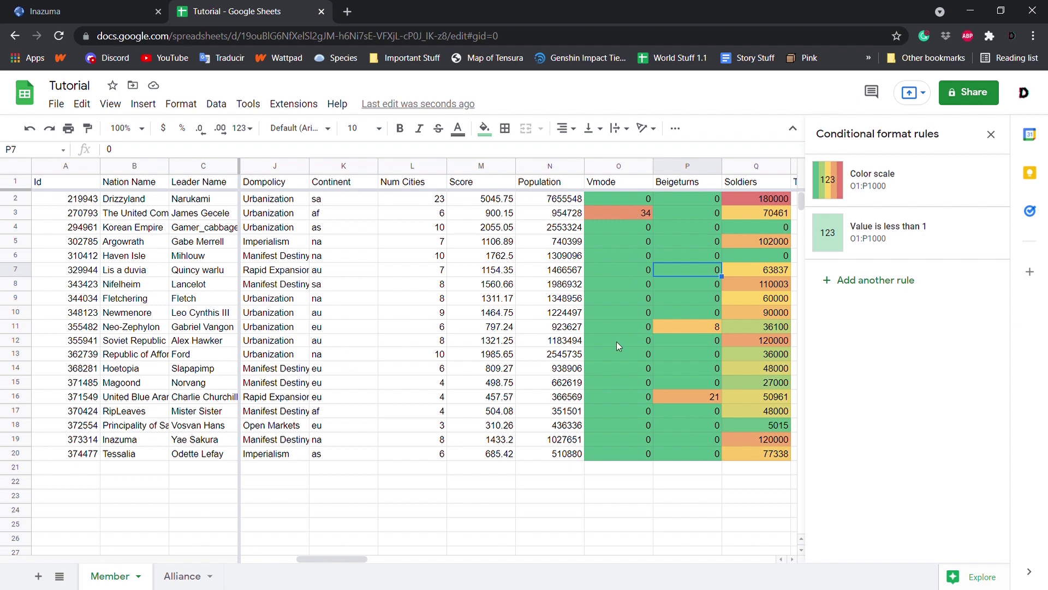
pyautogui.click(629, 283)
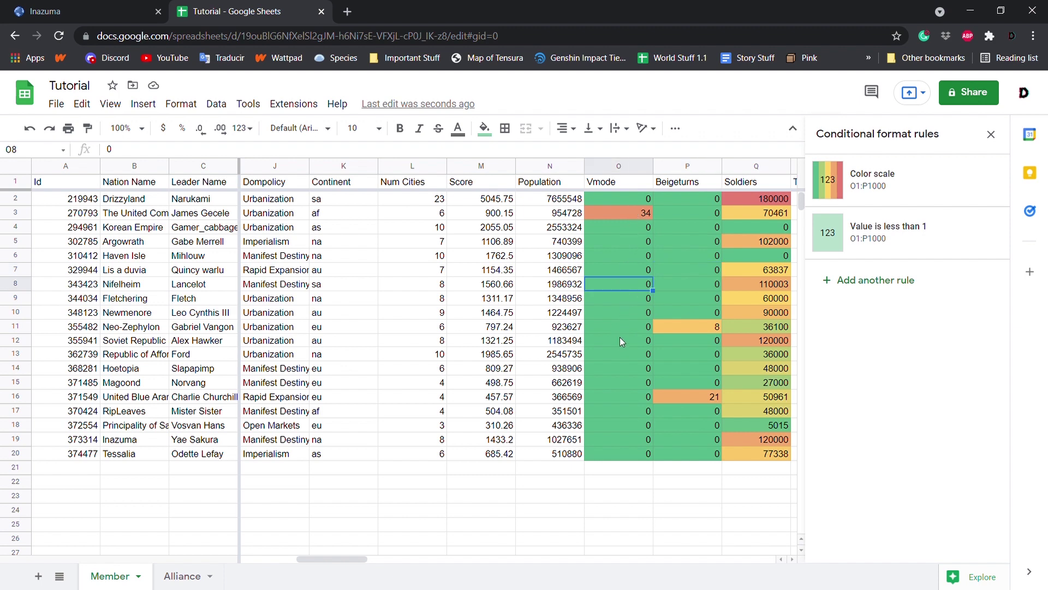
pyautogui.write('2')
pyautogui.click(619, 374)
pyautogui.write('3')
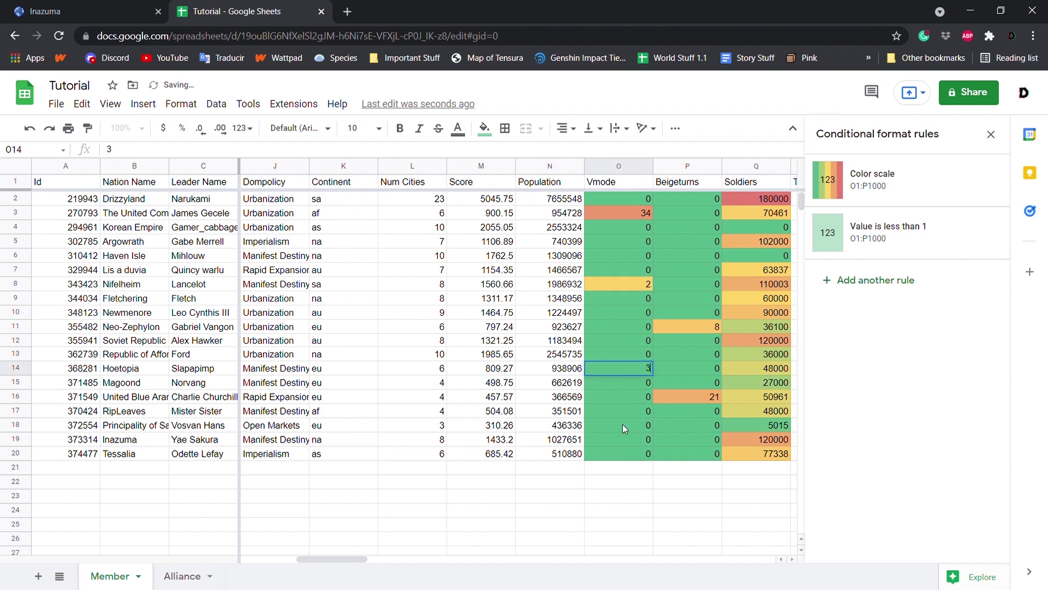
pyautogui.click(623, 423)
pyautogui.write('4')
pyautogui.click(631, 437)
pyautogui.write('5')
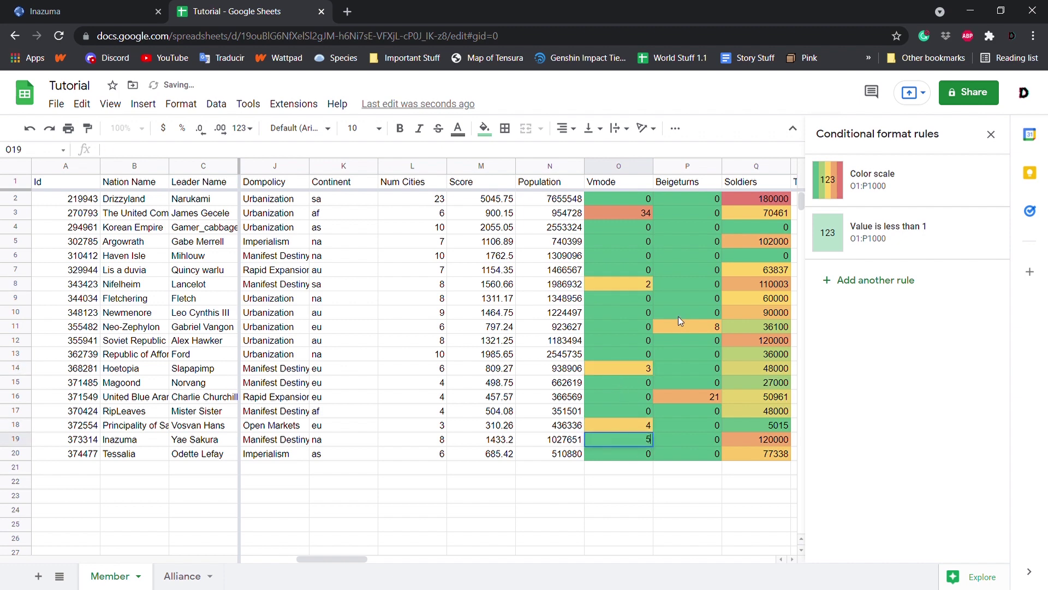
# - Enter Beigeturns test values 7, 9, 12 and 15 in P7, P13, P19 and P4
pyautogui.click(672, 264)
pyautogui.write('7')
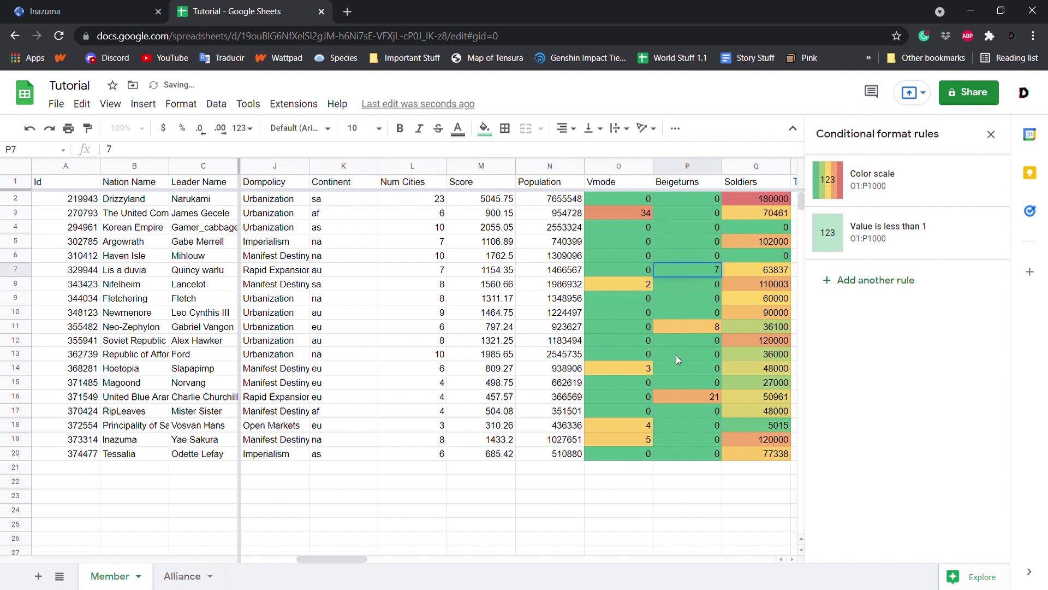
pyautogui.click(676, 355)
pyautogui.write('9')
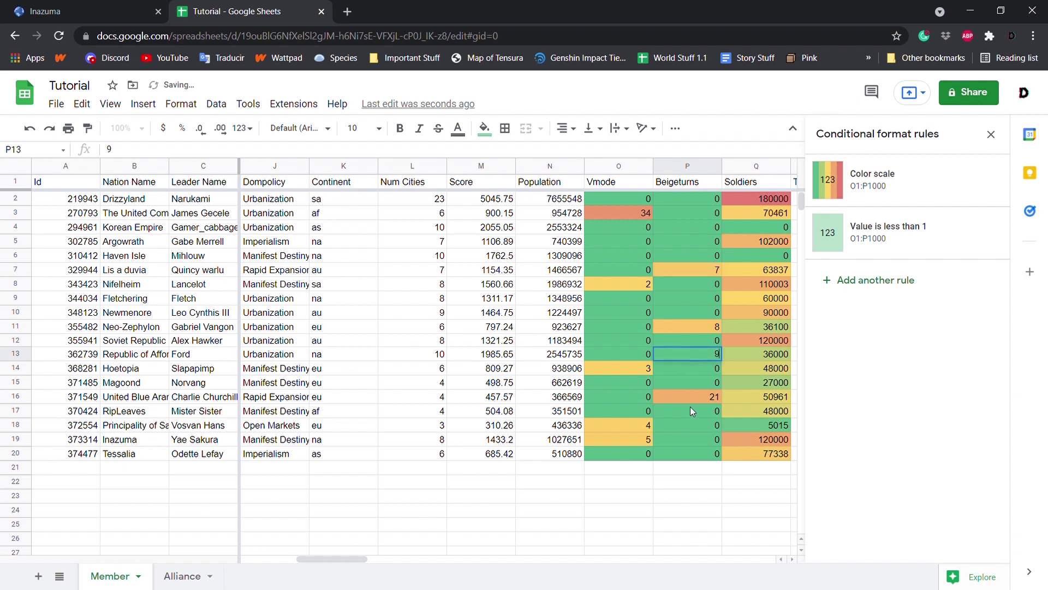
pyautogui.click(695, 440)
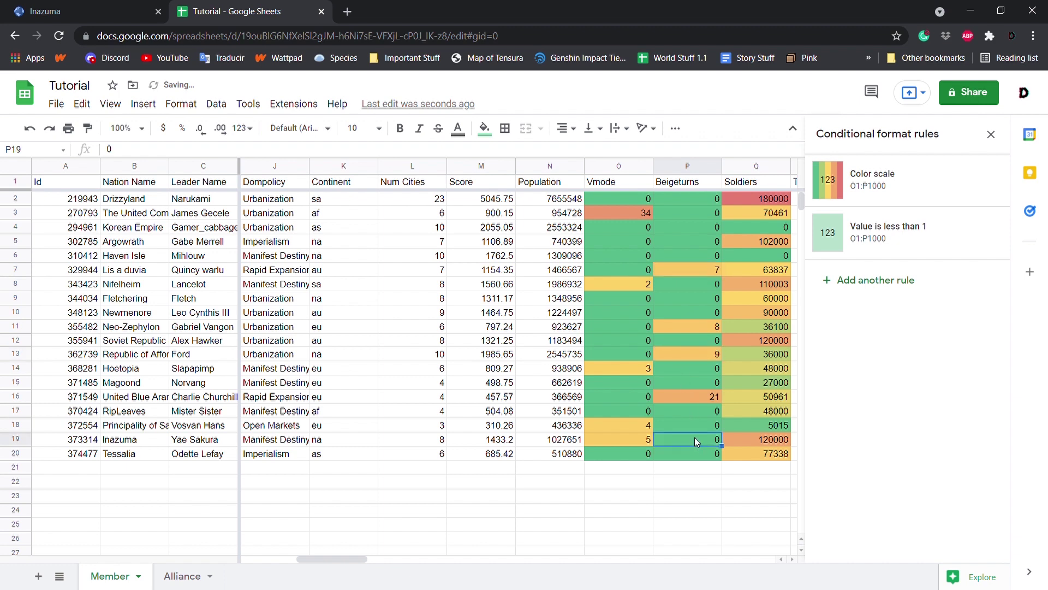
pyautogui.write('12')
pyautogui.click(672, 226)
pyautogui.write('15')
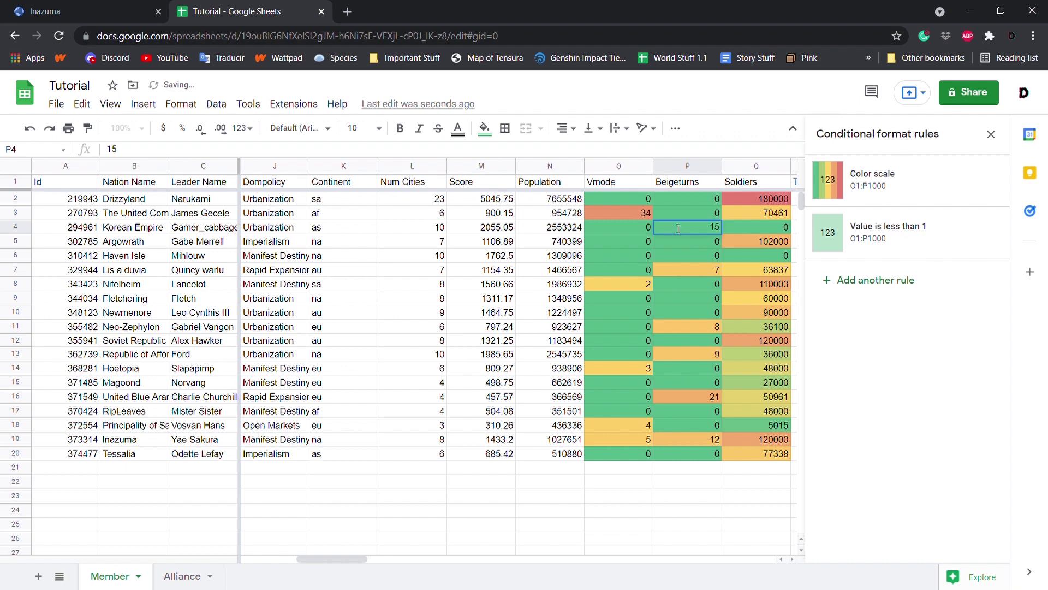
# - Enter higher test values: 22 in O5, 80 in O11 and 45 in P9
pyautogui.click(640, 246)
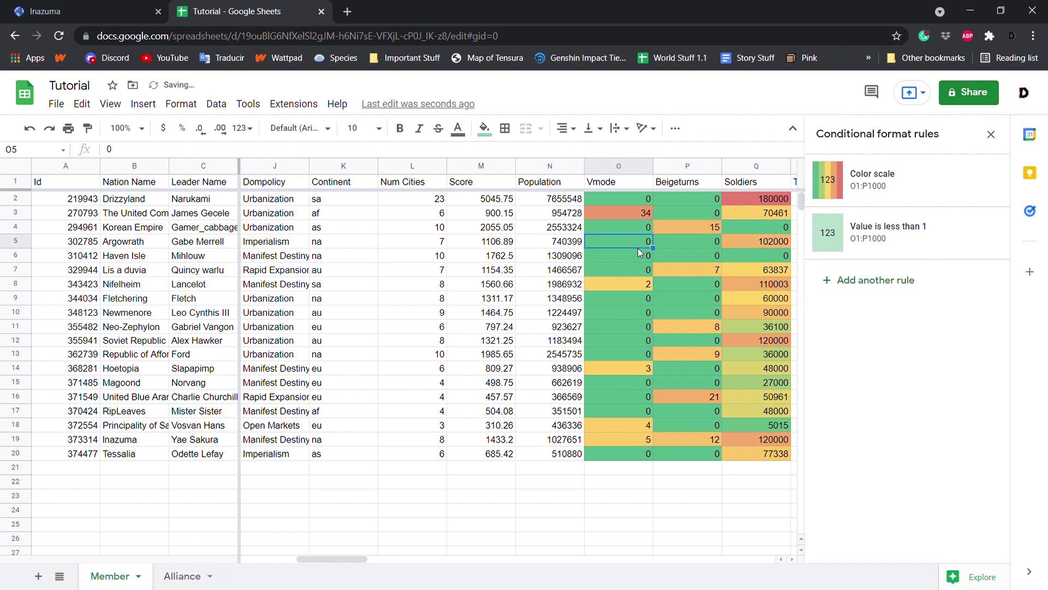
pyautogui.write('22')
pyautogui.click(621, 333)
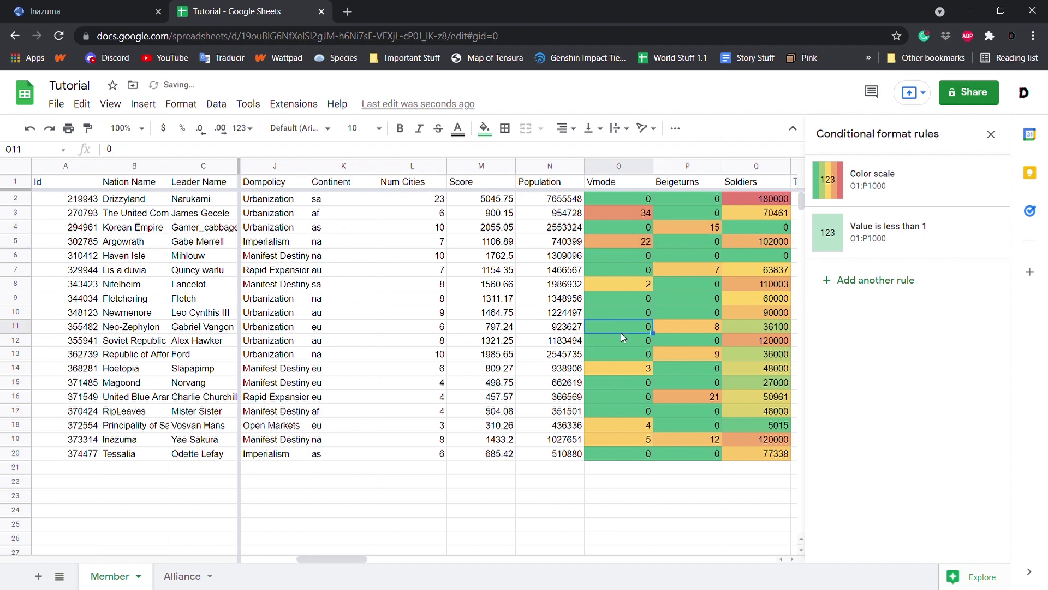
pyautogui.write('80')
pyautogui.click(649, 382)
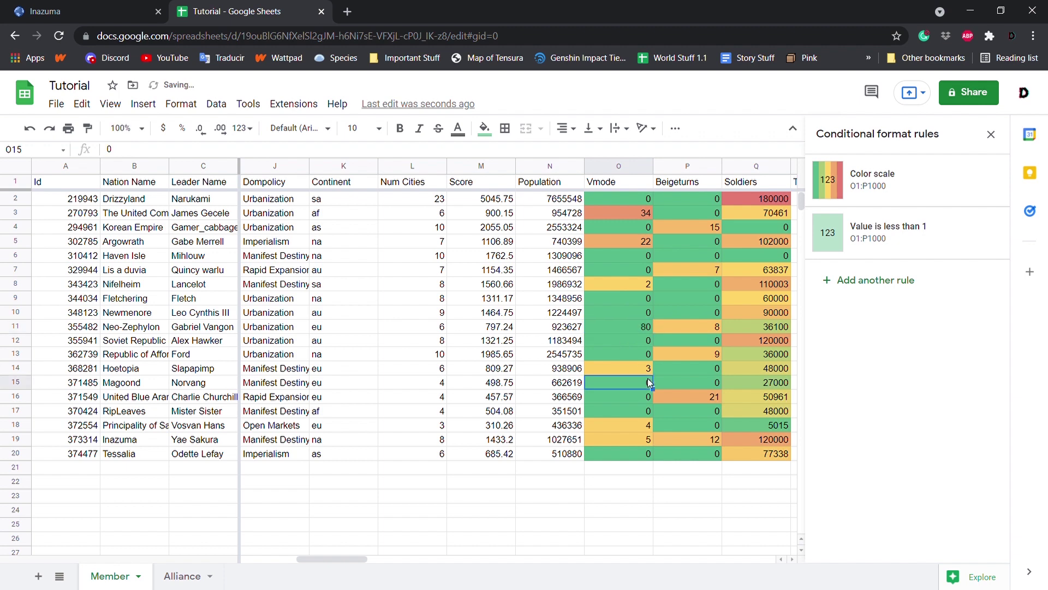
pyautogui.click(685, 299)
pyautogui.write('45')
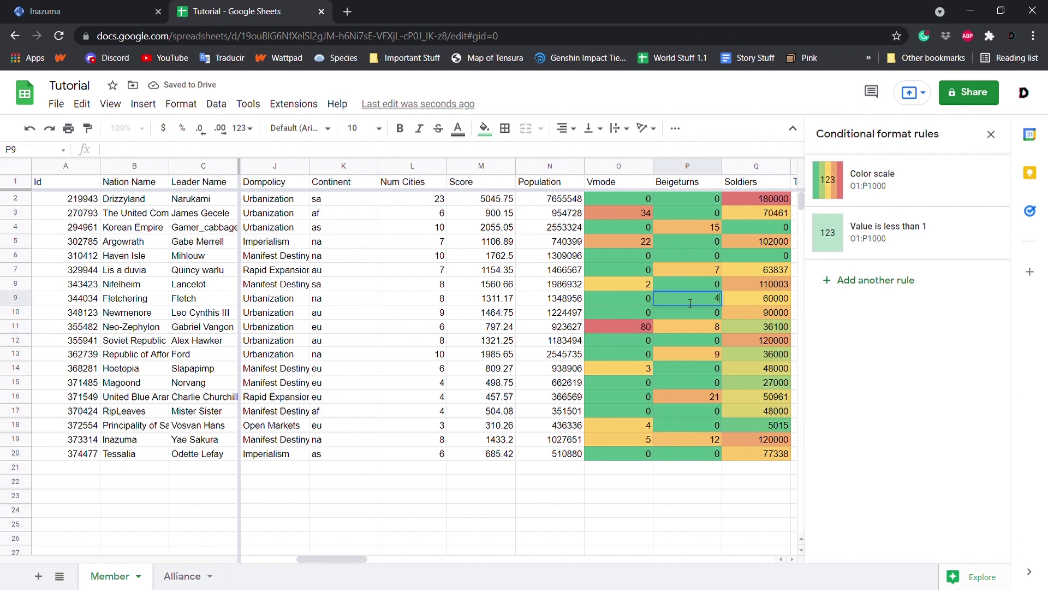
pyautogui.click(685, 341)
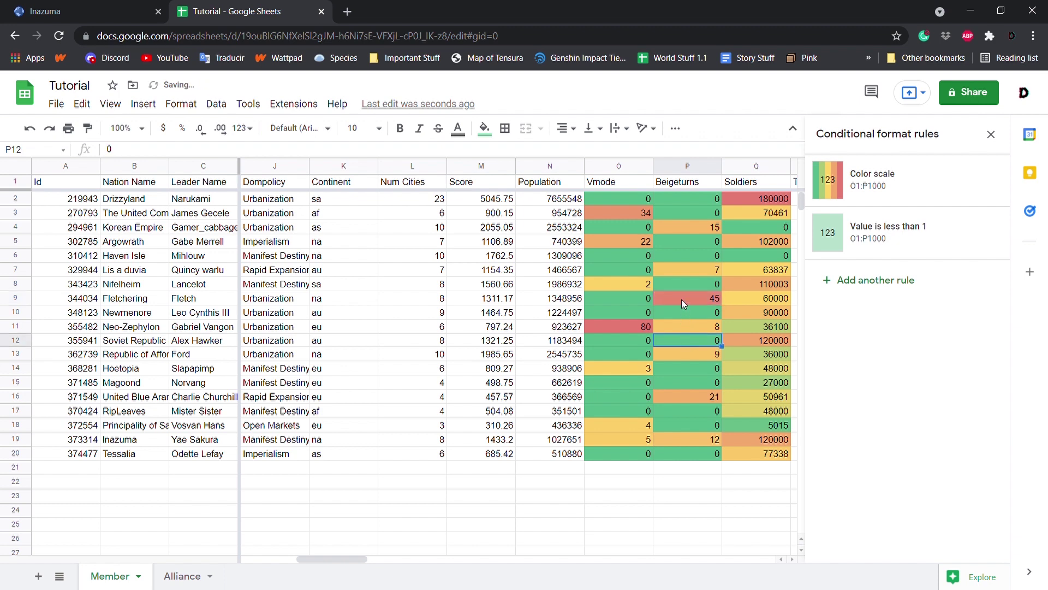
pyautogui.click(630, 331)
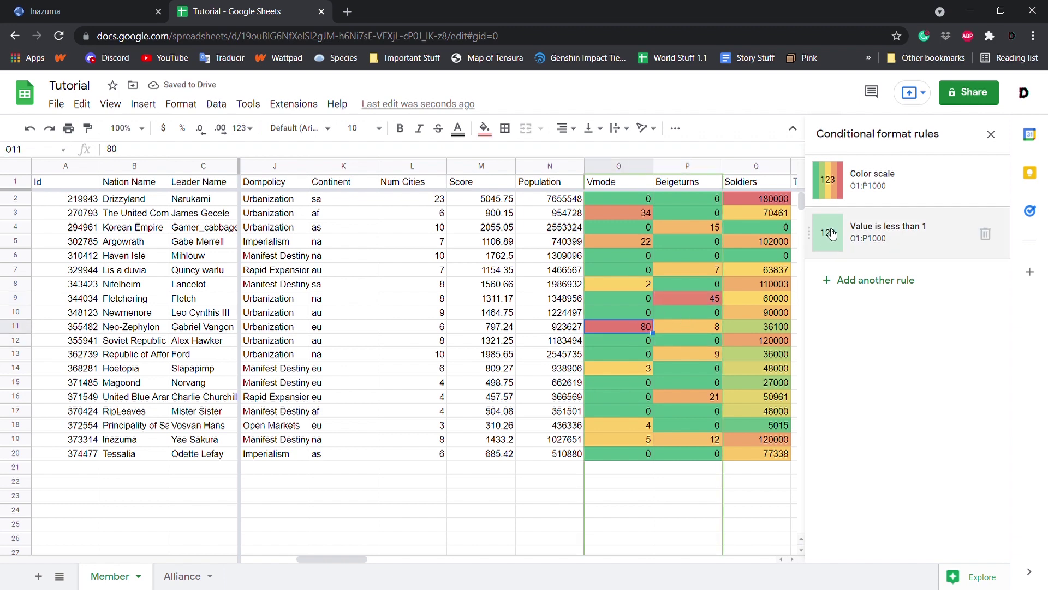
# - Change the colour scale's maxpoint colour to bright red, save, and reopen the maxpoint colour palette
pyautogui.click(885, 186)
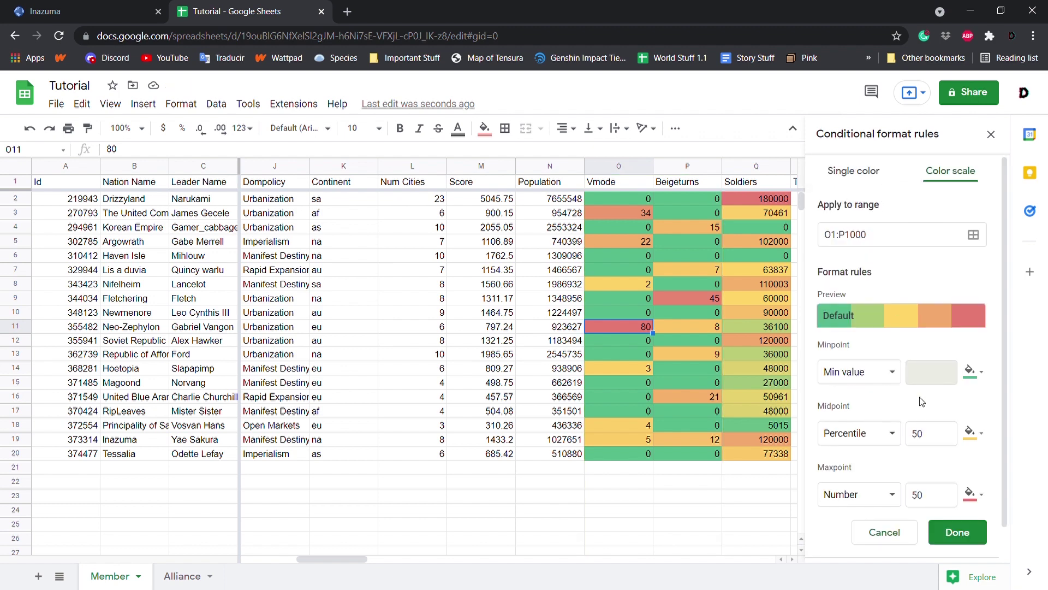
pyautogui.click(969, 496)
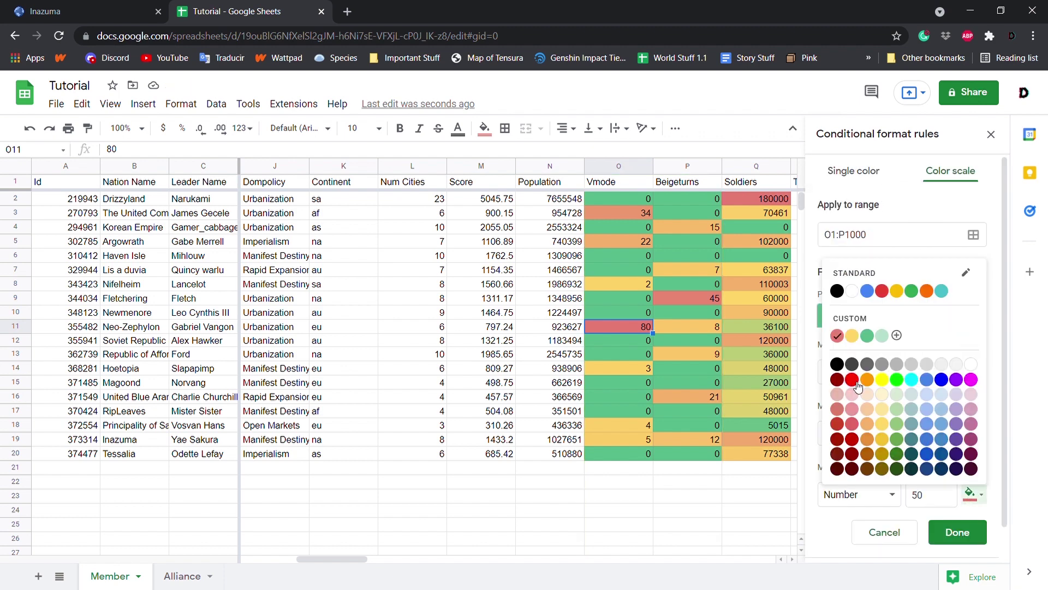
pyautogui.click(884, 293)
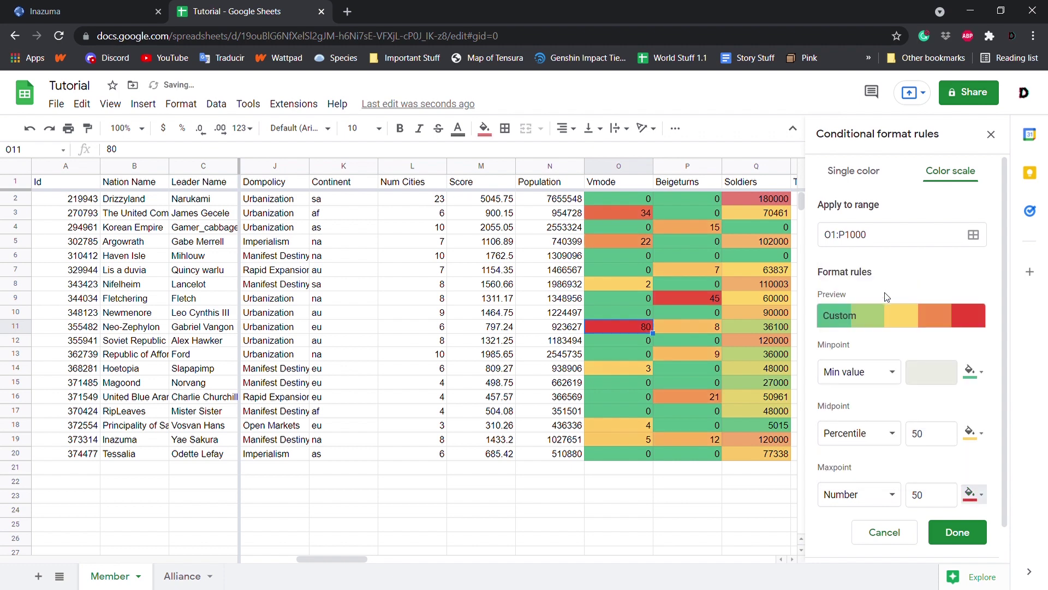
pyautogui.click(980, 537)
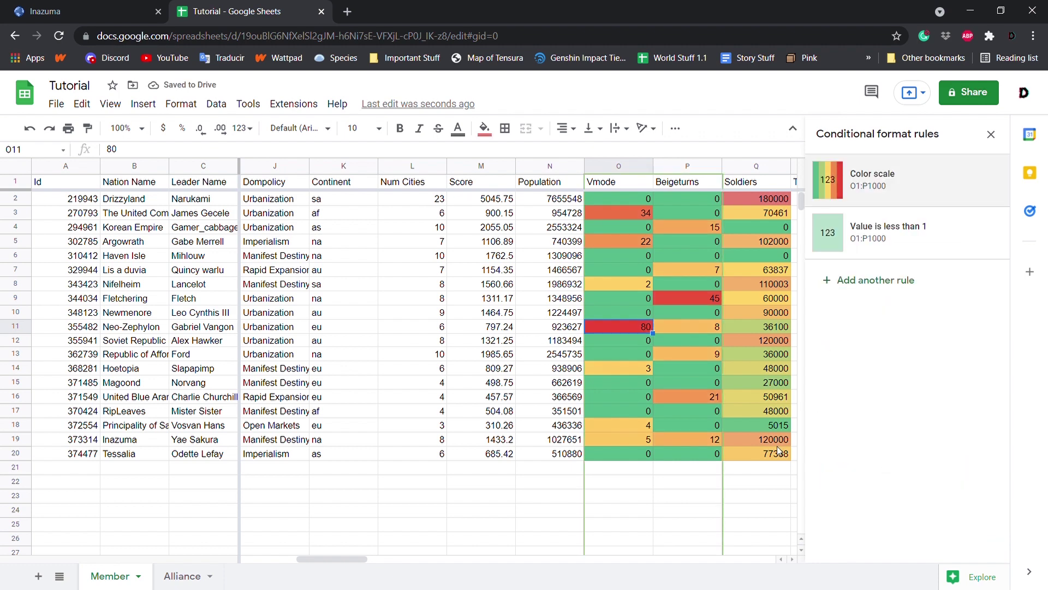
pyautogui.click(928, 181)
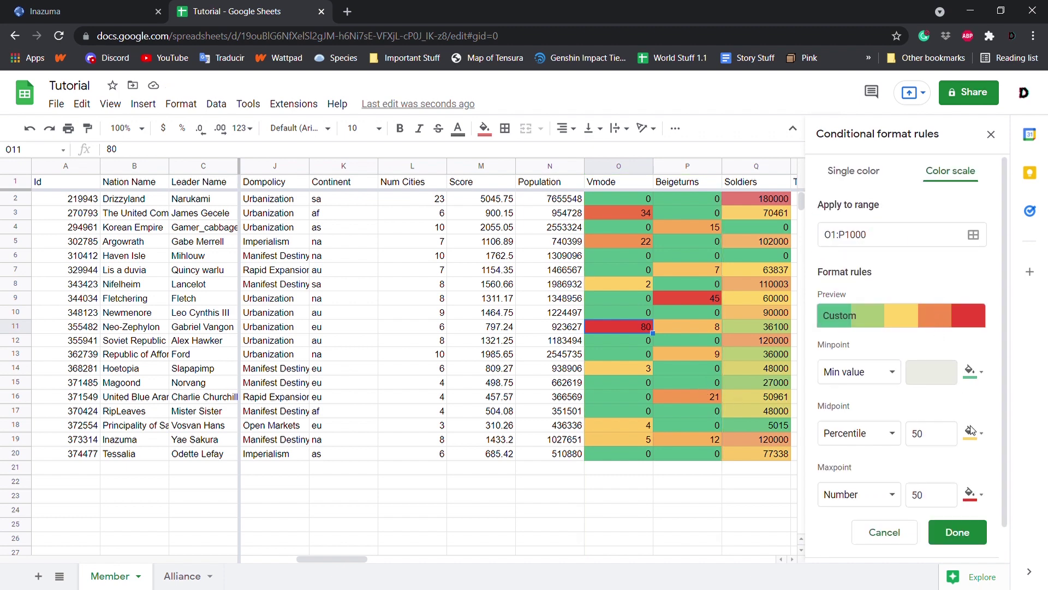
pyautogui.click(975, 494)
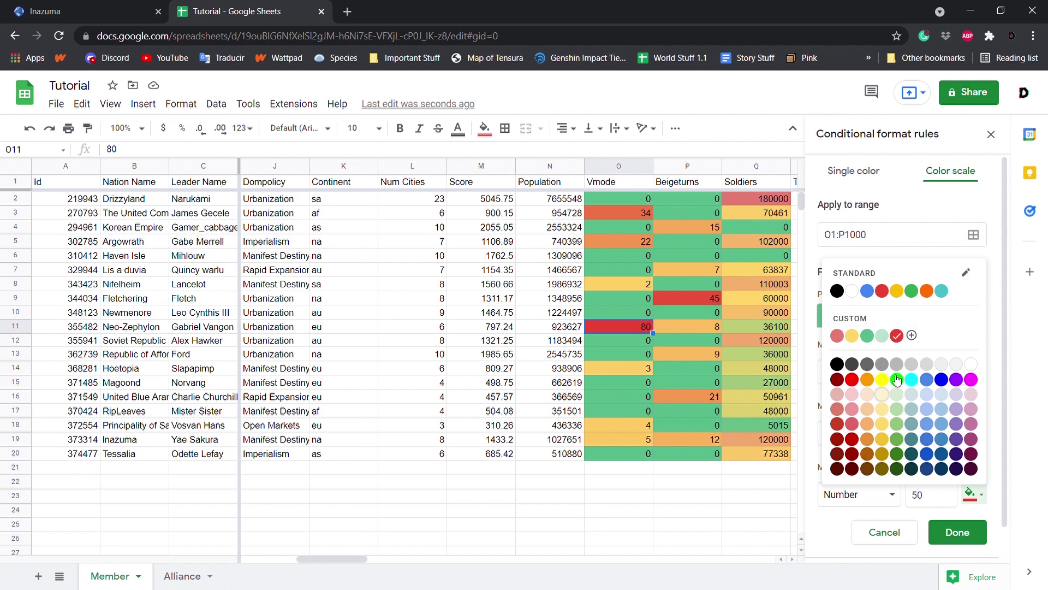
# - Abandon the maxpoint colour change, cancel the colour scale edits and delete that rule
pyautogui.click(913, 336)
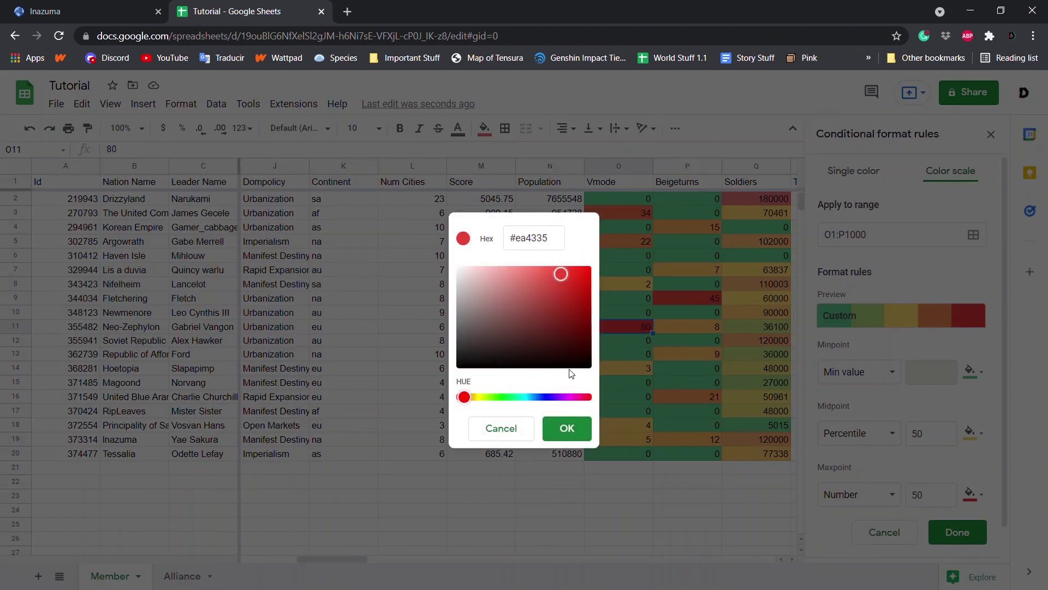
pyautogui.click(513, 435)
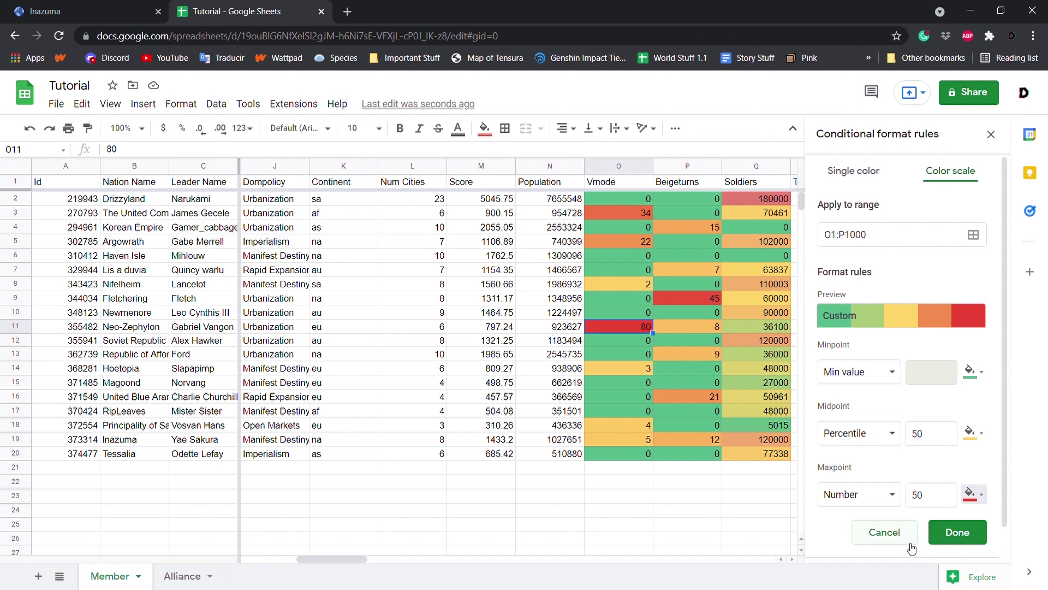
pyautogui.click(892, 536)
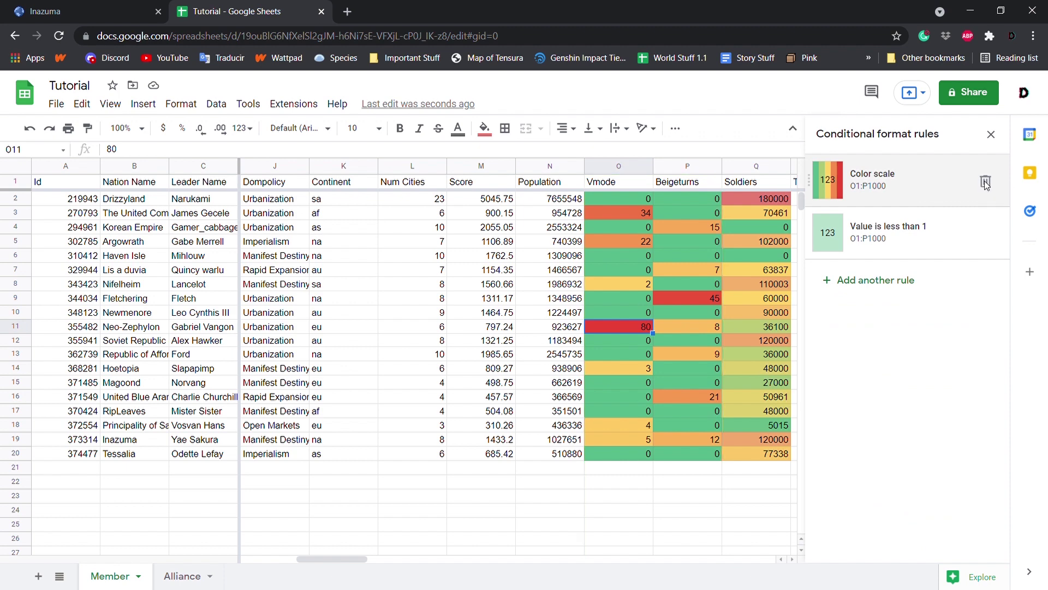
pyautogui.click(986, 182)
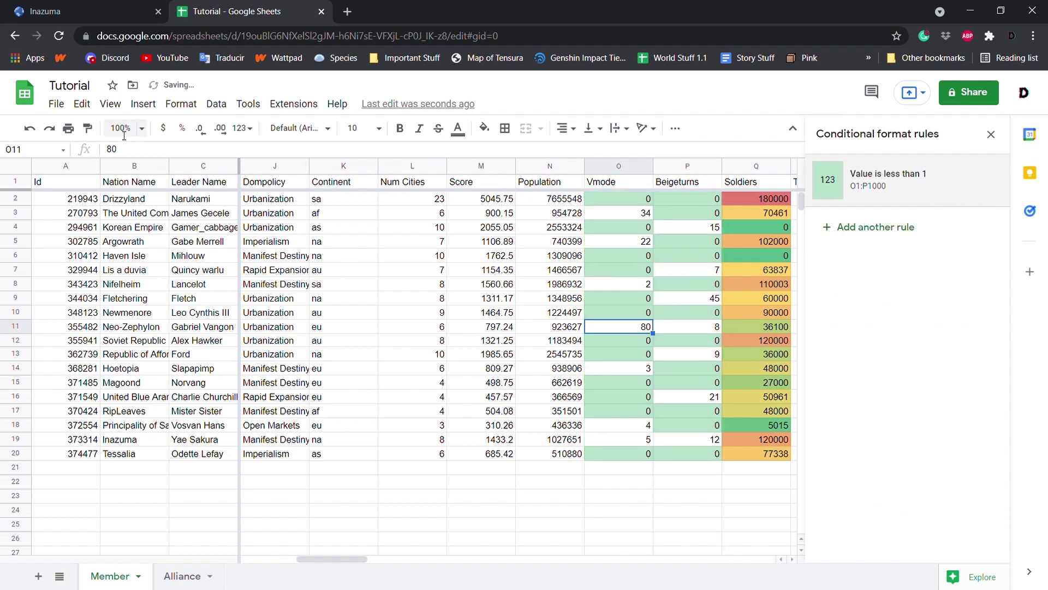
# - Undo repeatedly to restore zero test values and the earlier red/green rules, then deselect columns O–P
pyautogui.click(30, 129)
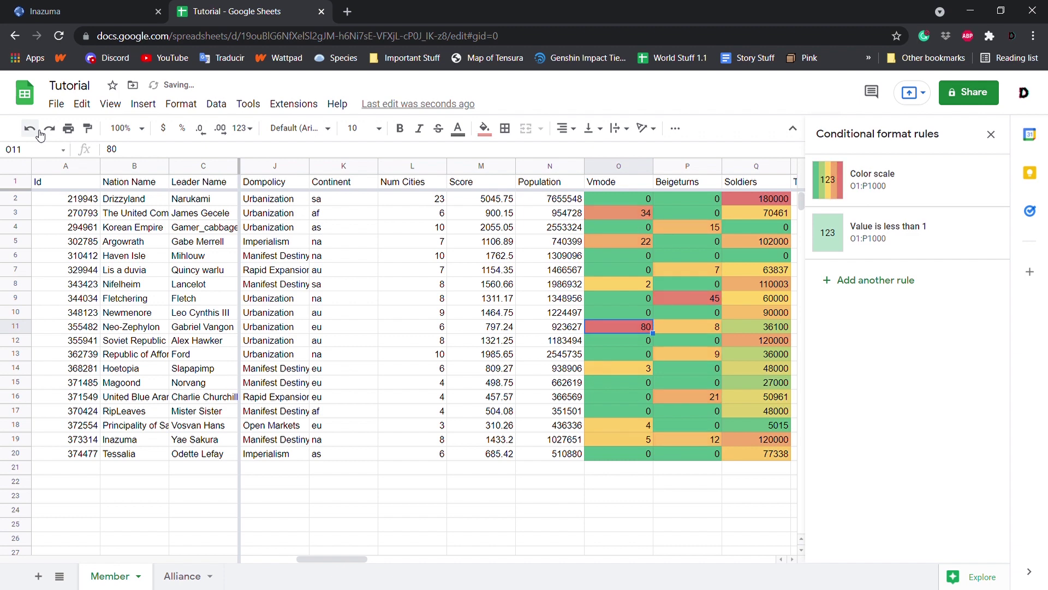
pyautogui.click(39, 134)
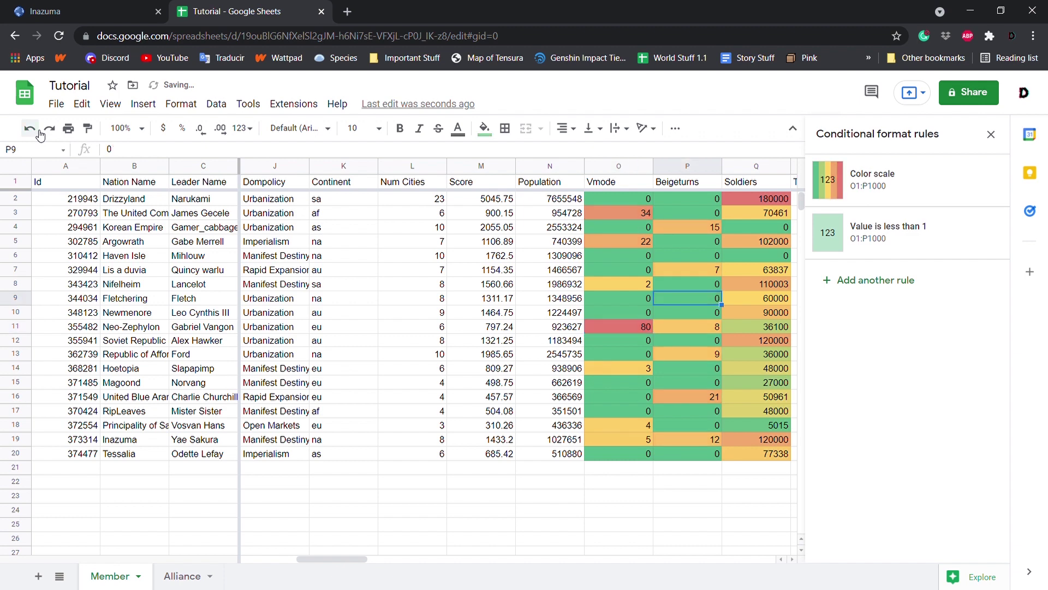
pyautogui.click(39, 134)
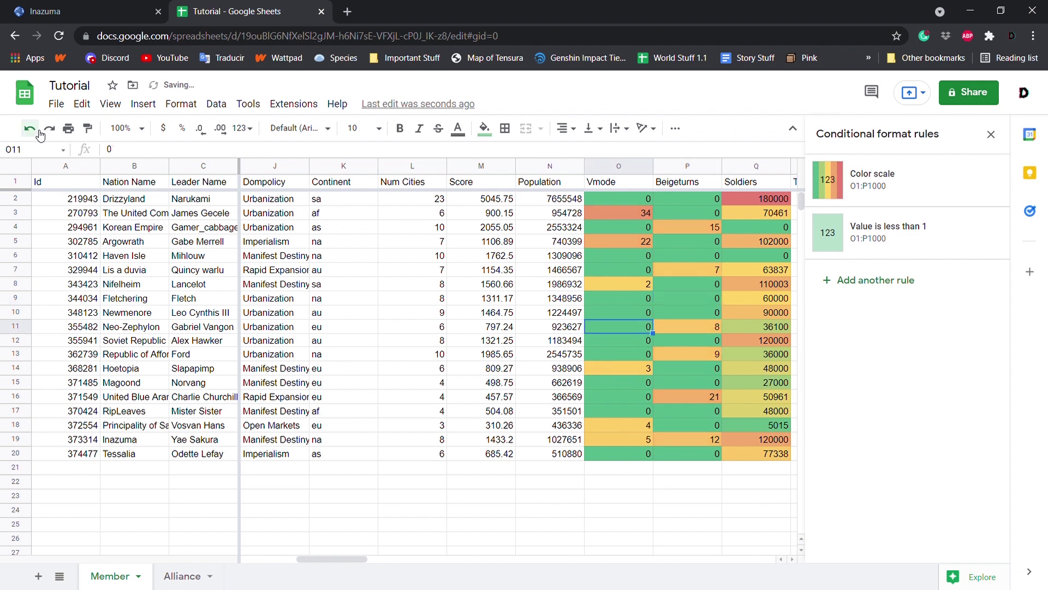
pyautogui.click(40, 134)
pyautogui.click(40, 134)
pyautogui.click(39, 134)
pyautogui.click(39, 134)
pyautogui.click(39, 134)
pyautogui.click(39, 133)
pyautogui.click(40, 134)
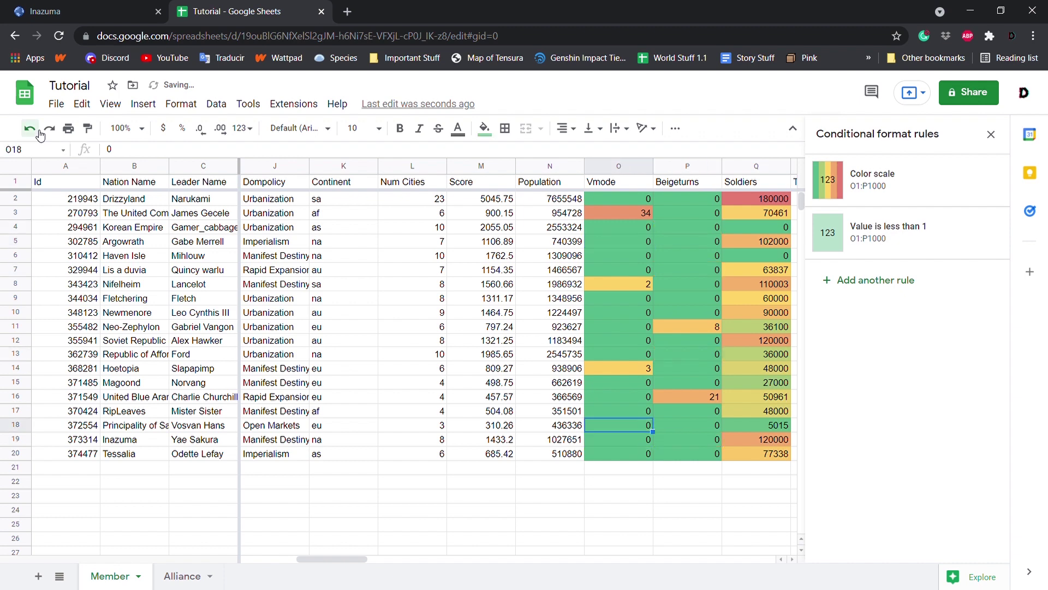
pyautogui.click(39, 134)
pyautogui.click(40, 134)
pyautogui.click(39, 134)
pyautogui.click(39, 134)
pyautogui.click(40, 133)
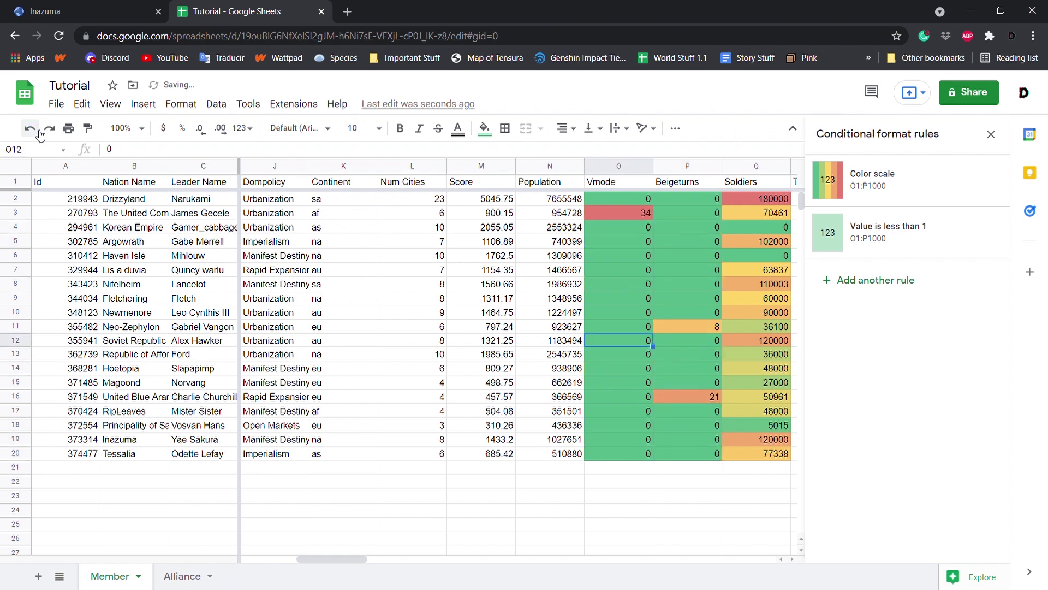
pyautogui.click(39, 134)
pyautogui.click(39, 134)
pyautogui.click(39, 134)
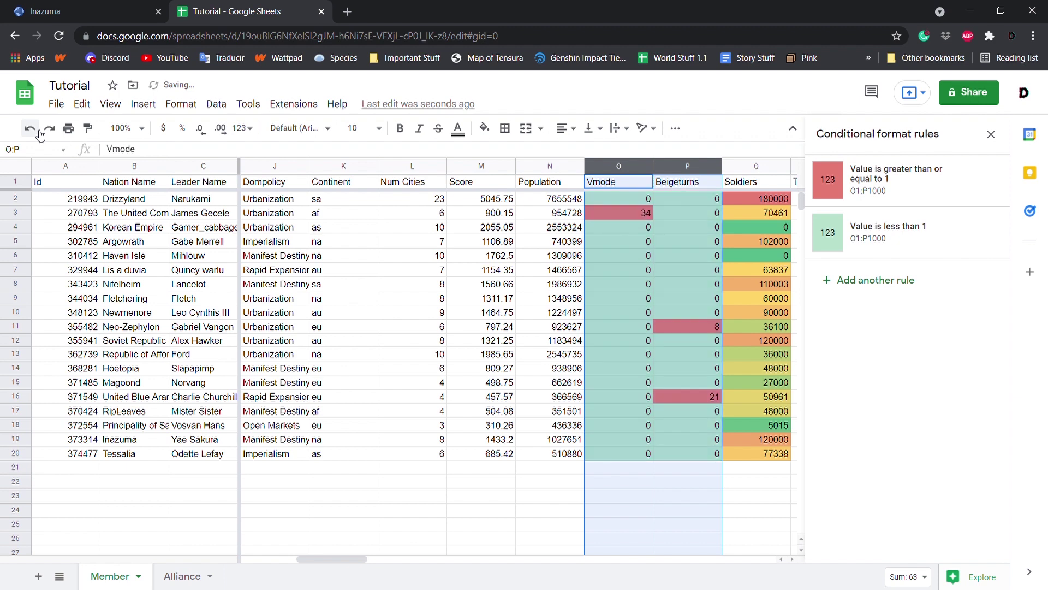
pyautogui.click(318, 345)
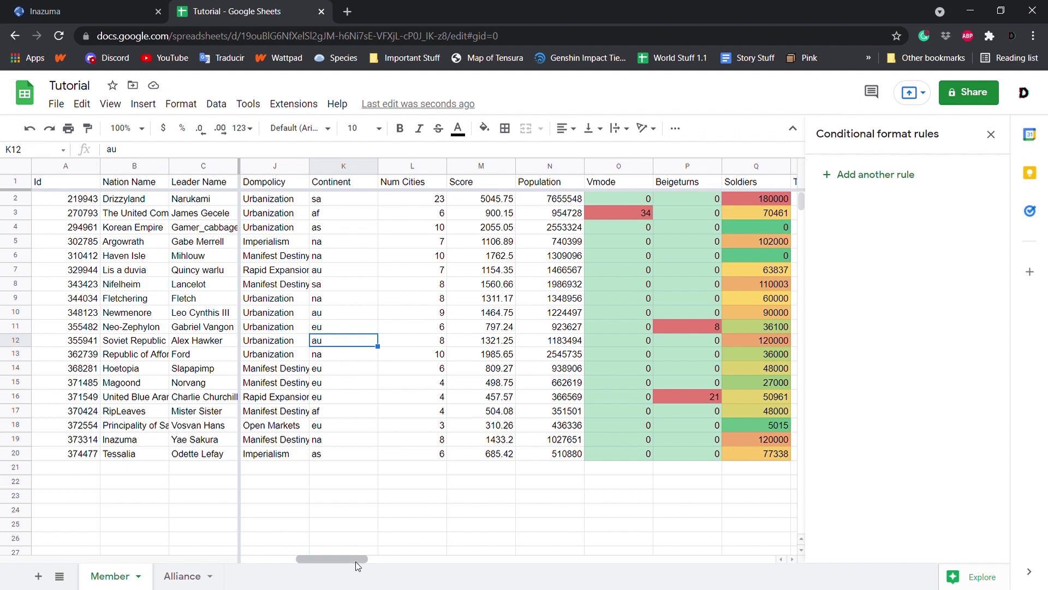
# - Add a rule for column W, try a green-yellow-red colour scale preset, then switch to Single color
pyautogui.moveTo(356, 561); pyautogui.dragTo(416, 562)
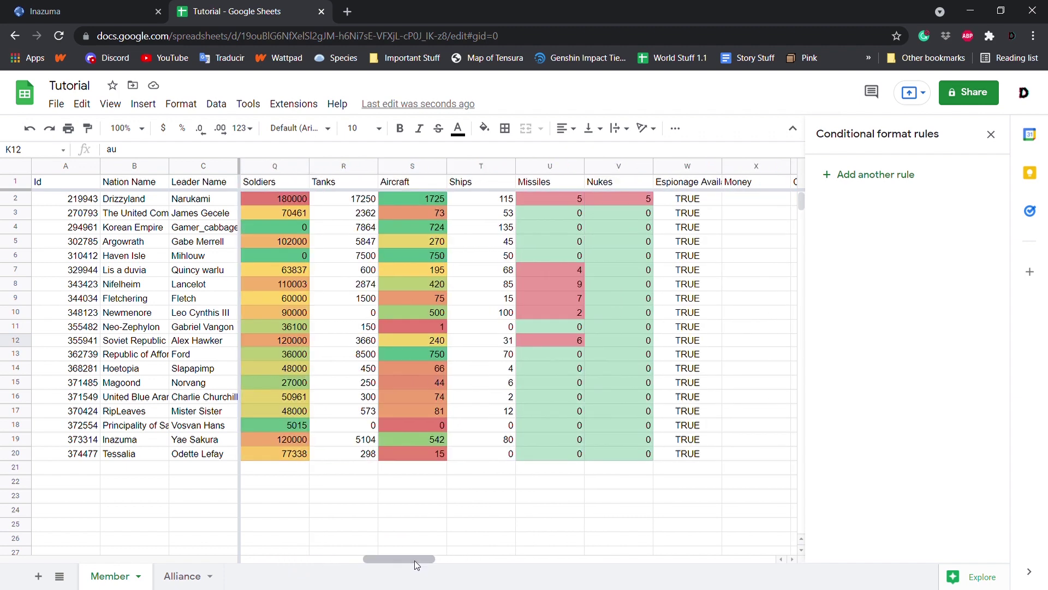
pyautogui.click(687, 166)
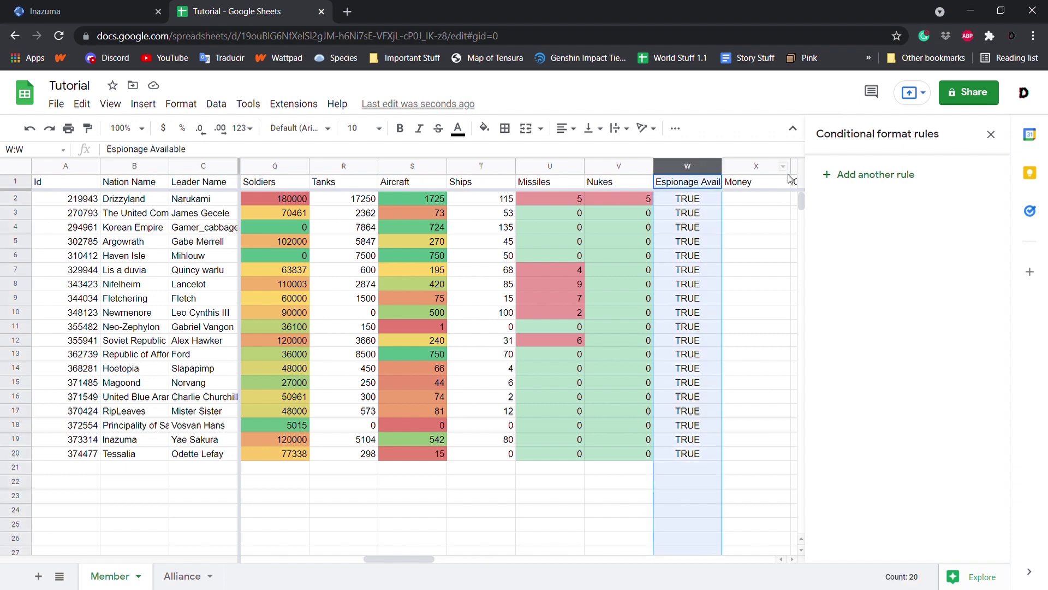
pyautogui.click(871, 174)
pyautogui.click(942, 171)
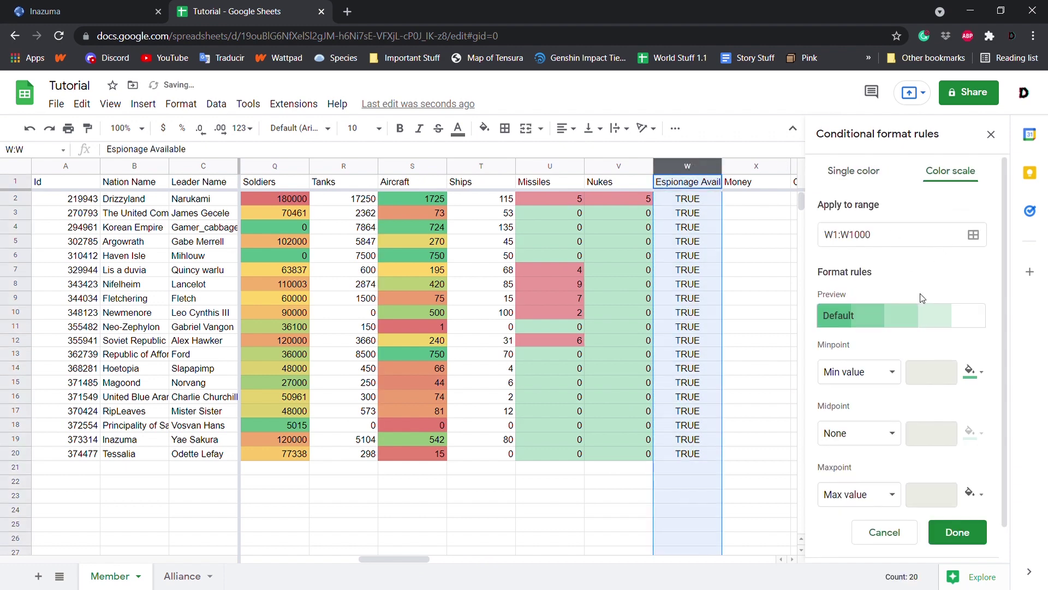
pyautogui.click(914, 315)
pyautogui.click(911, 425)
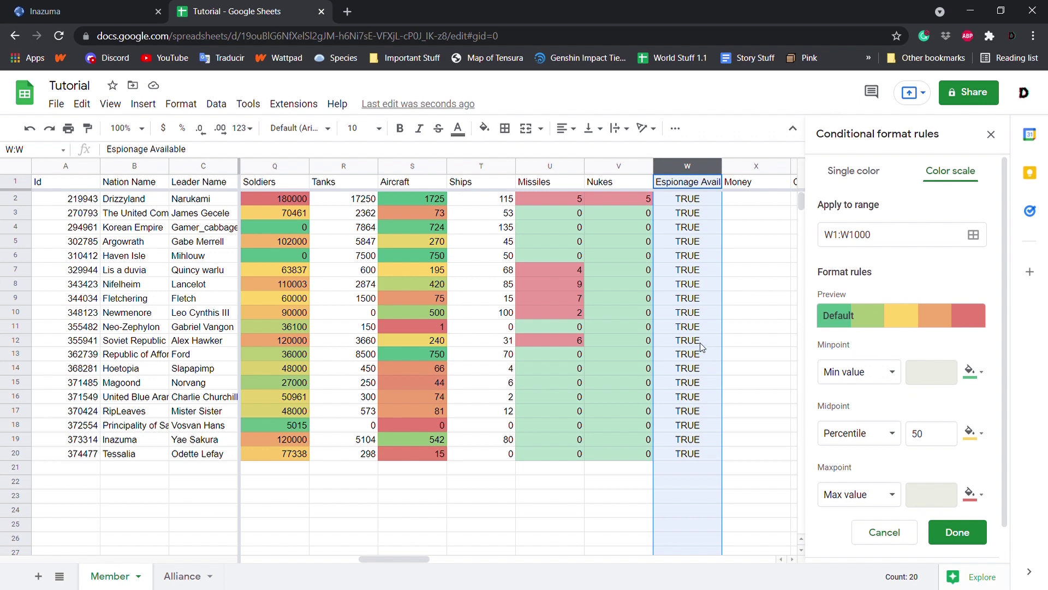
pyautogui.click(871, 176)
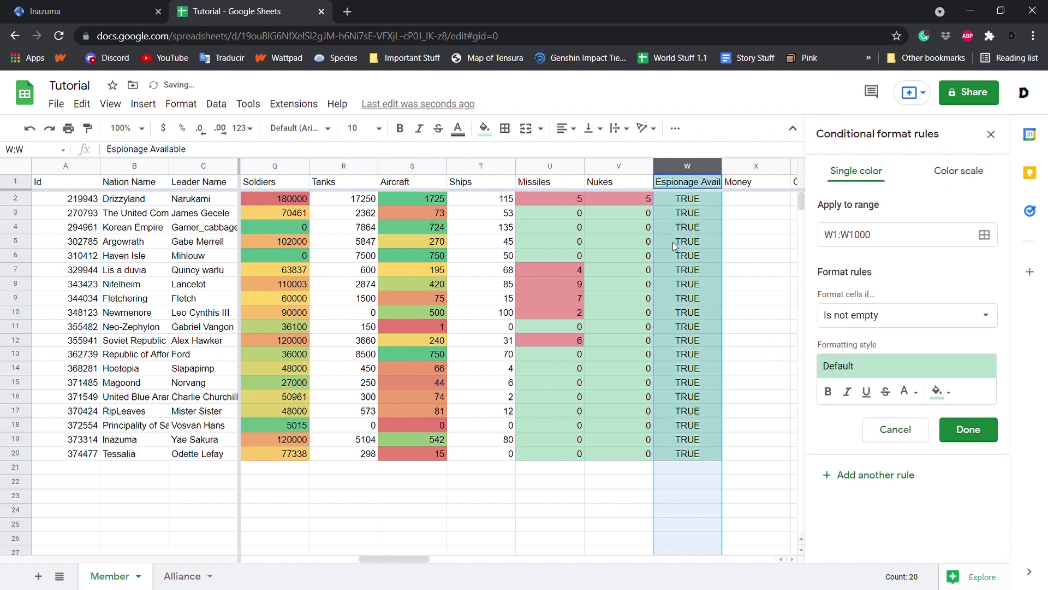
# - Save a 'Text is exactly' rule matching true with the default green fill
pyautogui.click(876, 321)
pyautogui.click(881, 423)
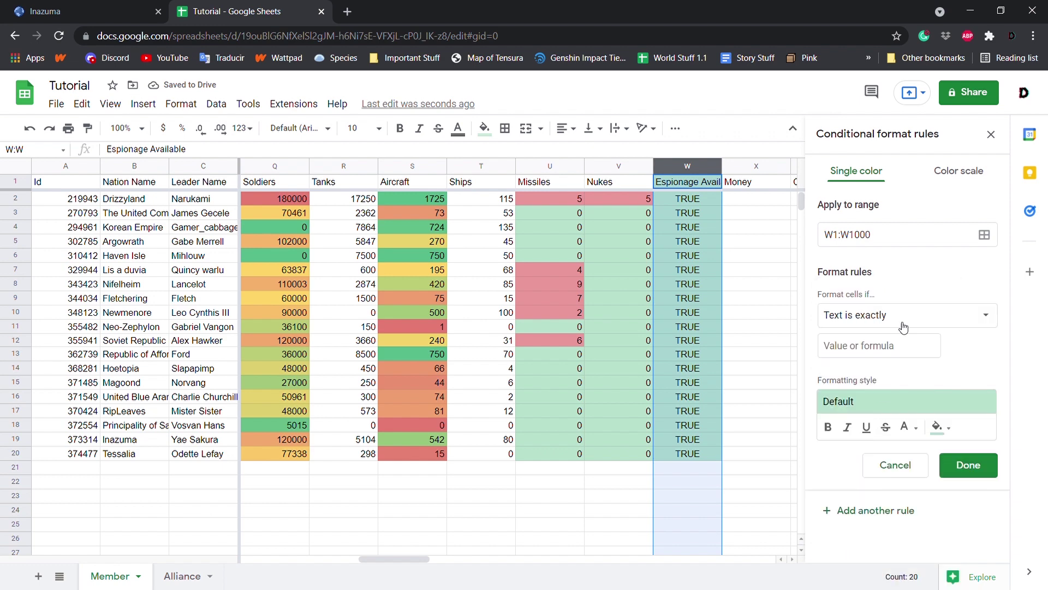
pyautogui.click(878, 354)
pyautogui.write('true')
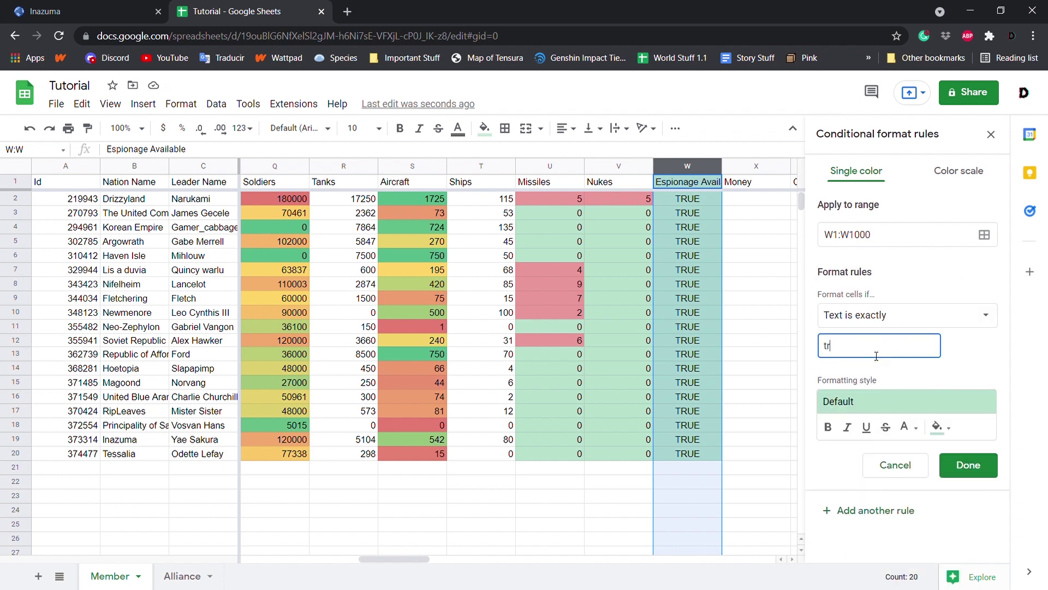
pyautogui.click(957, 467)
# - Add a second 'Text is exactly' rule for false with a light red fill on column W
pyautogui.click(906, 227)
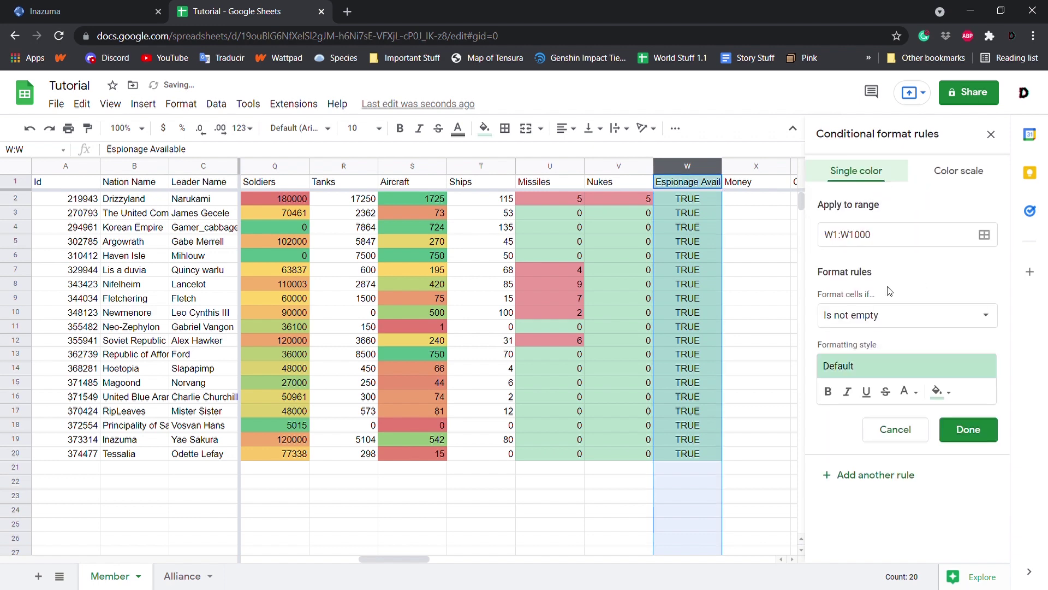
pyautogui.click(878, 319)
pyautogui.click(880, 419)
pyautogui.click(860, 348)
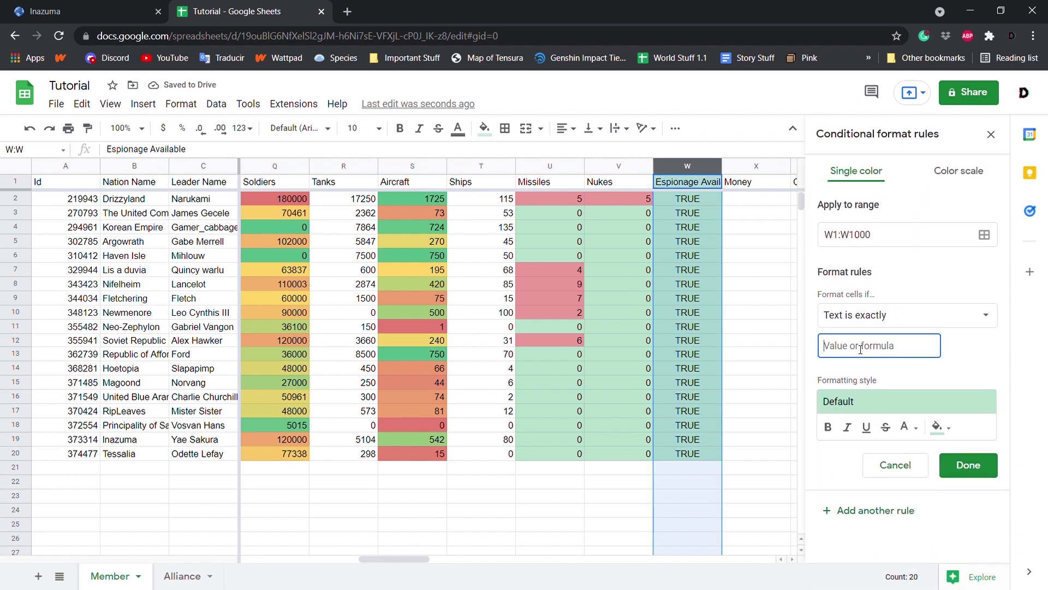
pyautogui.write('false')
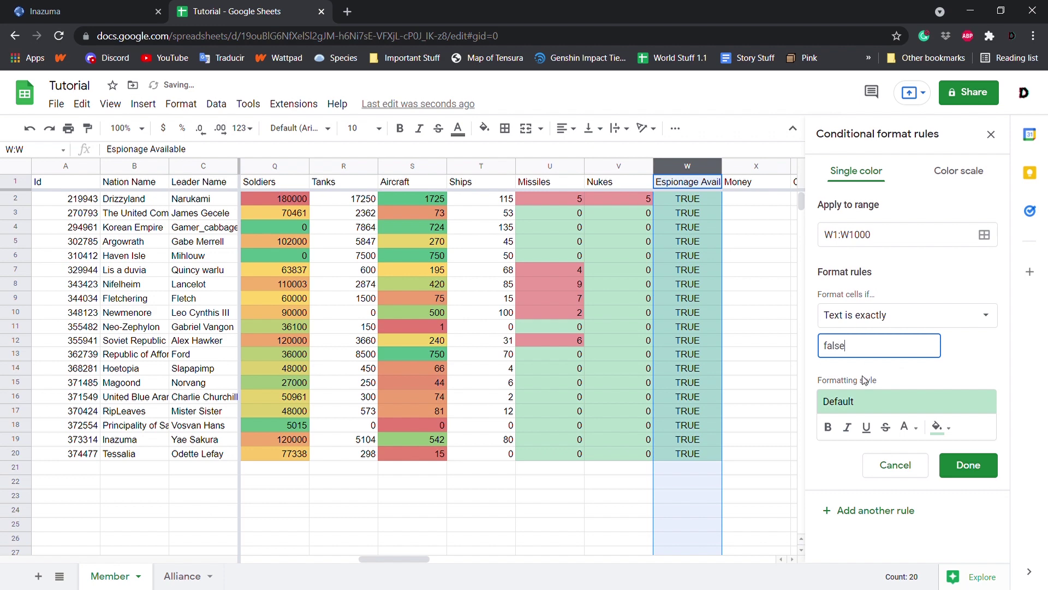
pyautogui.click(938, 427)
pyautogui.click(820, 316)
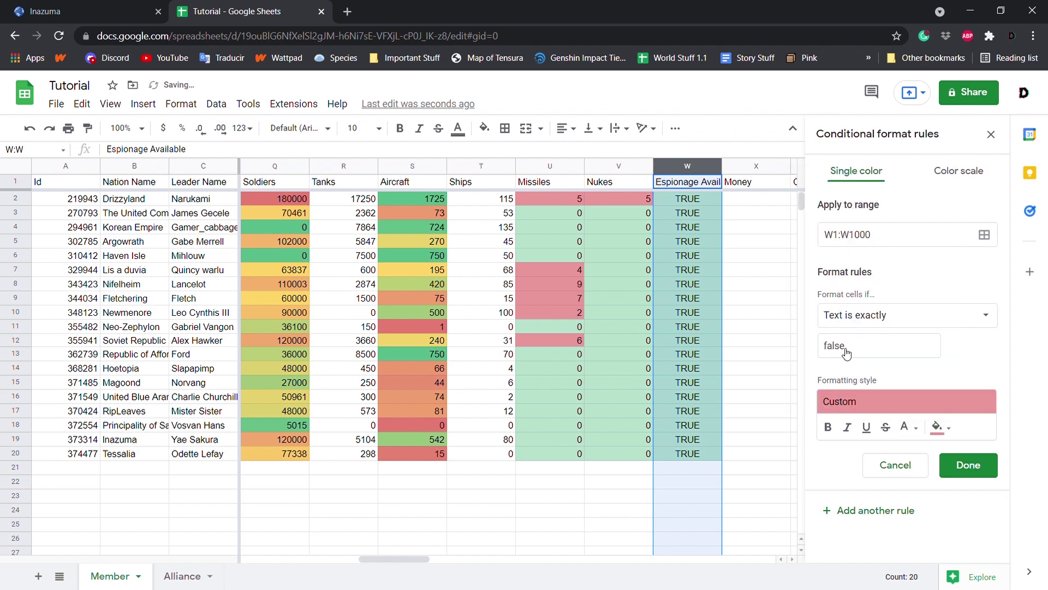
pyautogui.click(968, 464)
# - Enter FALSE in W10 to check that it turns red
pyautogui.click(695, 319)
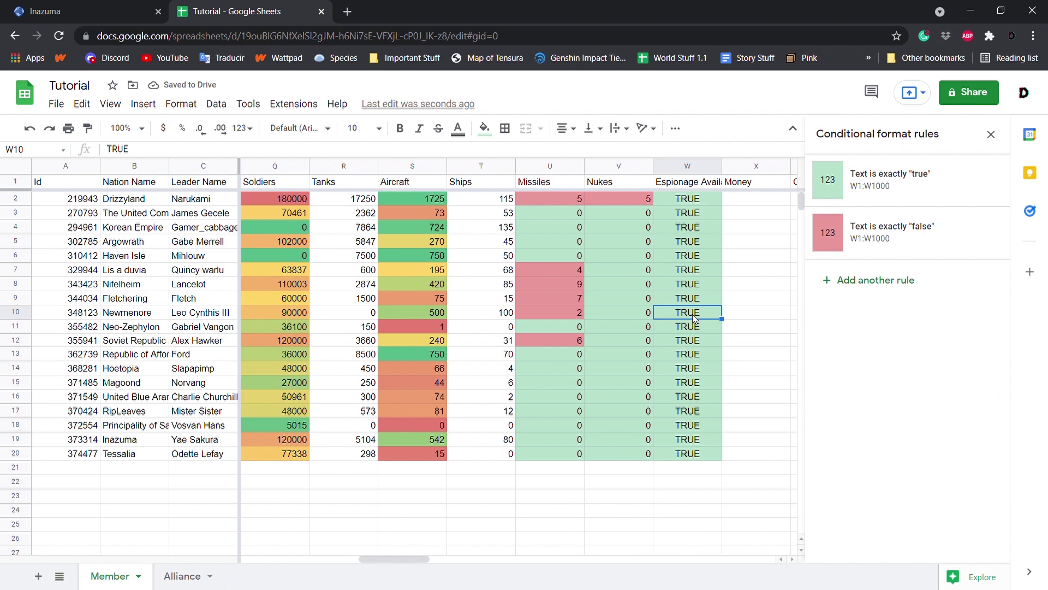
pyautogui.write('FALSE')
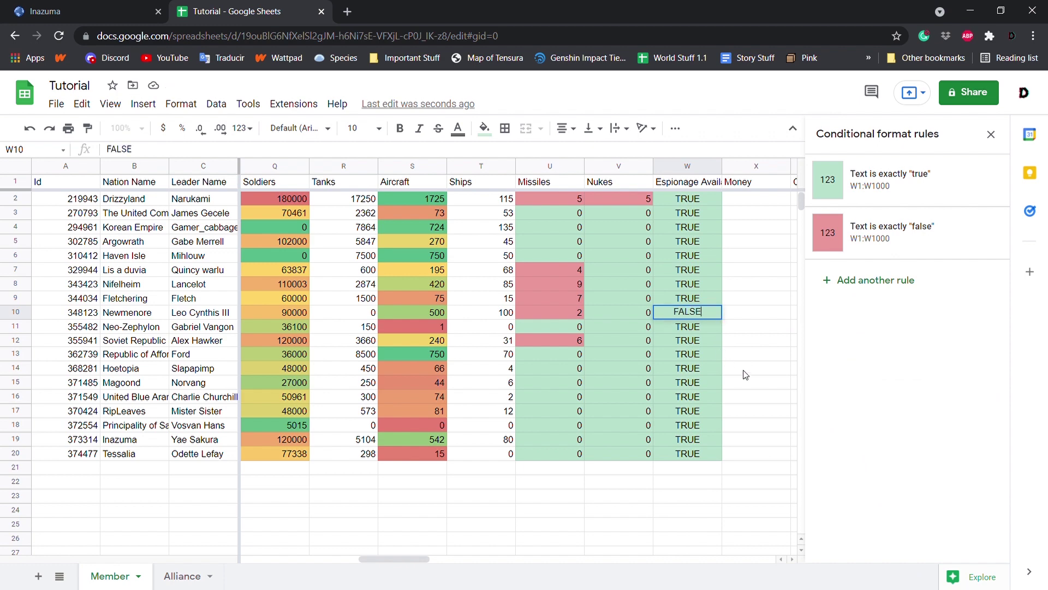
pyautogui.click(762, 373)
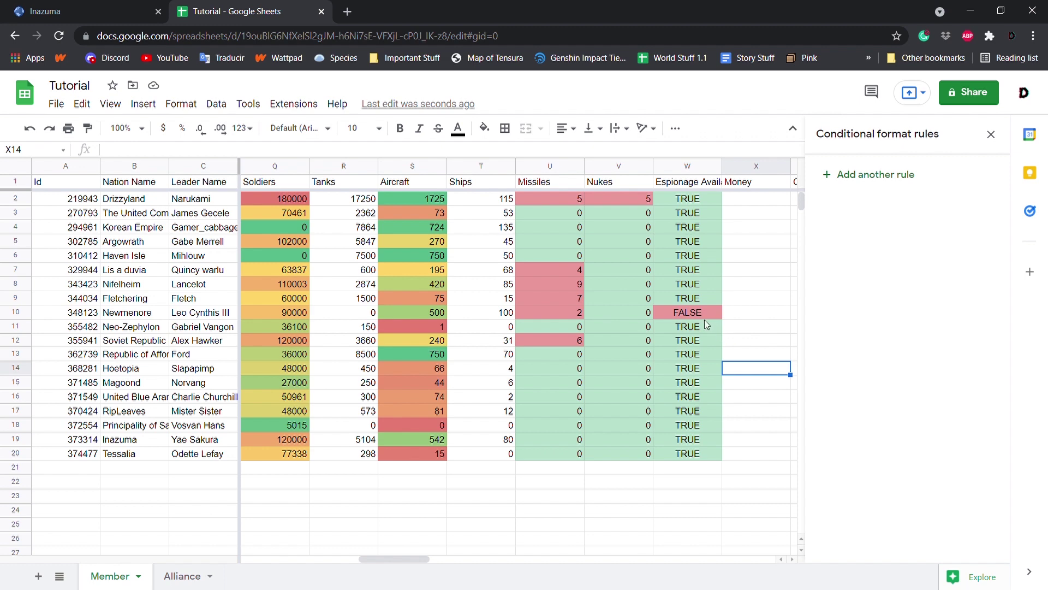
# - Switch to the Alliance sheet and scroll across its columns
pyautogui.moveTo(394, 561); pyautogui.dragTo(281, 568)
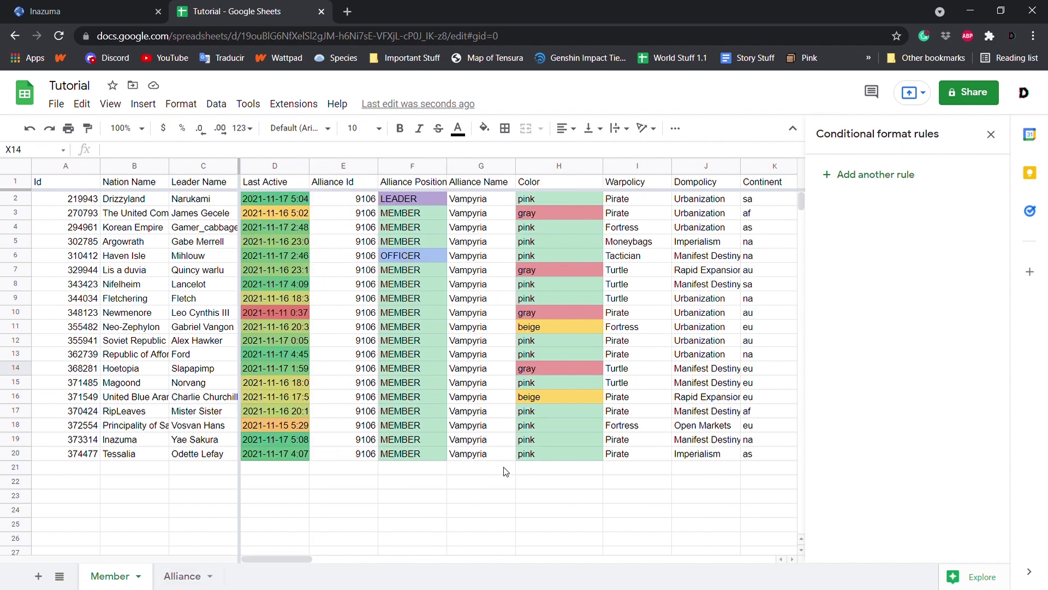
pyautogui.click(183, 576)
pyautogui.moveTo(113, 556); pyautogui.dragTo(119, 583)
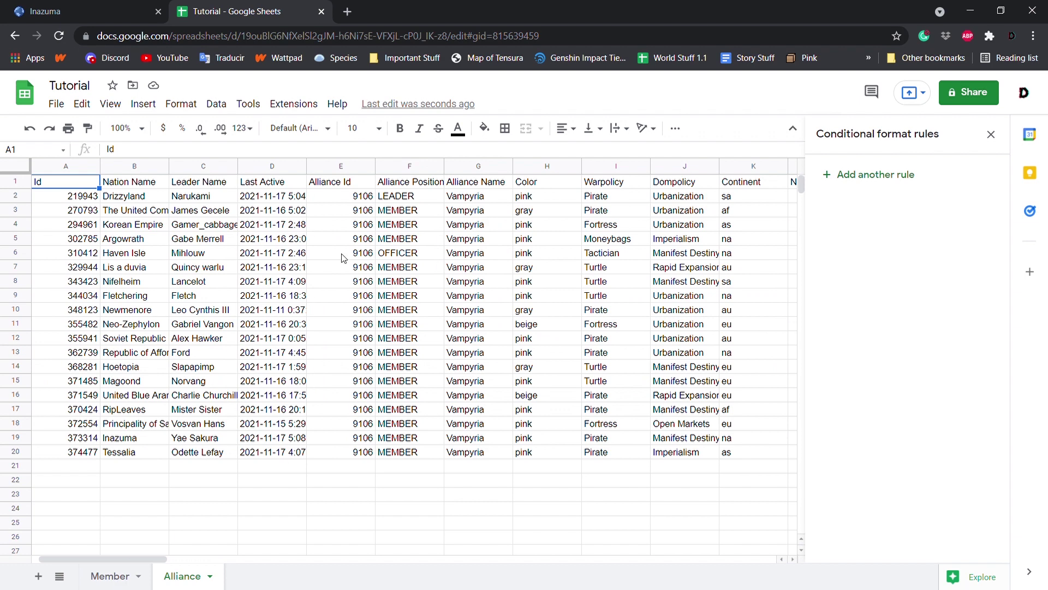
# - Load the Politics and War GraphQL Playground in a new browser tab
pyautogui.click(347, 11)
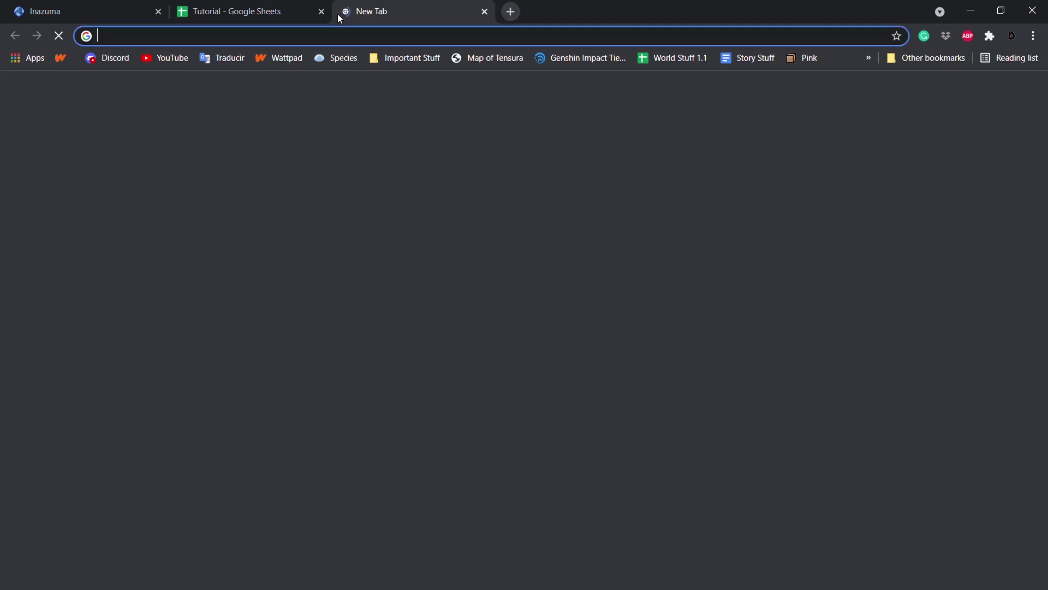
pyautogui.write('apple.com')
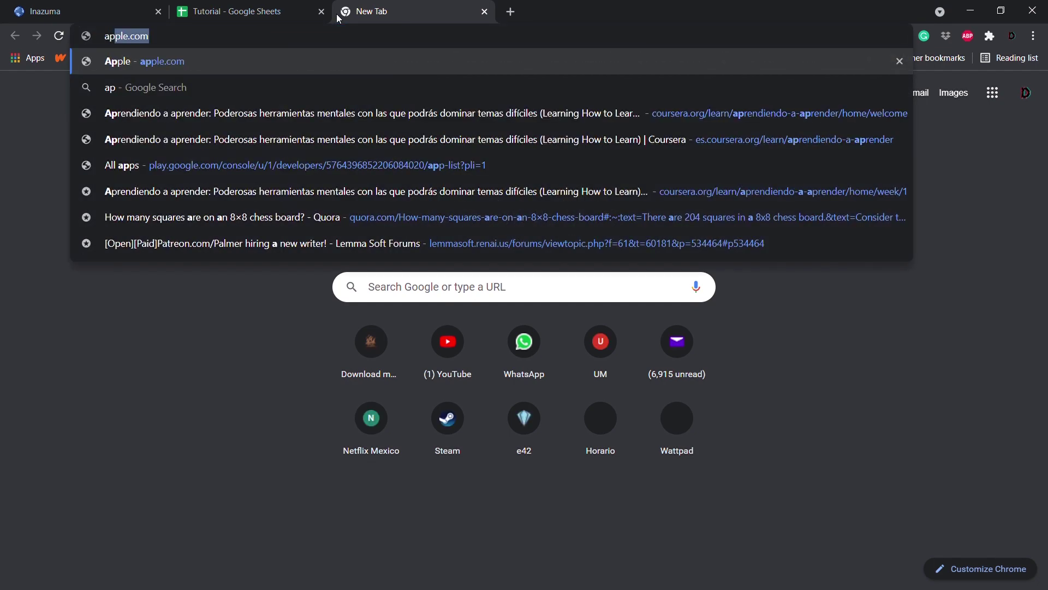
pyautogui.press('Up')
pyautogui.press('Return')
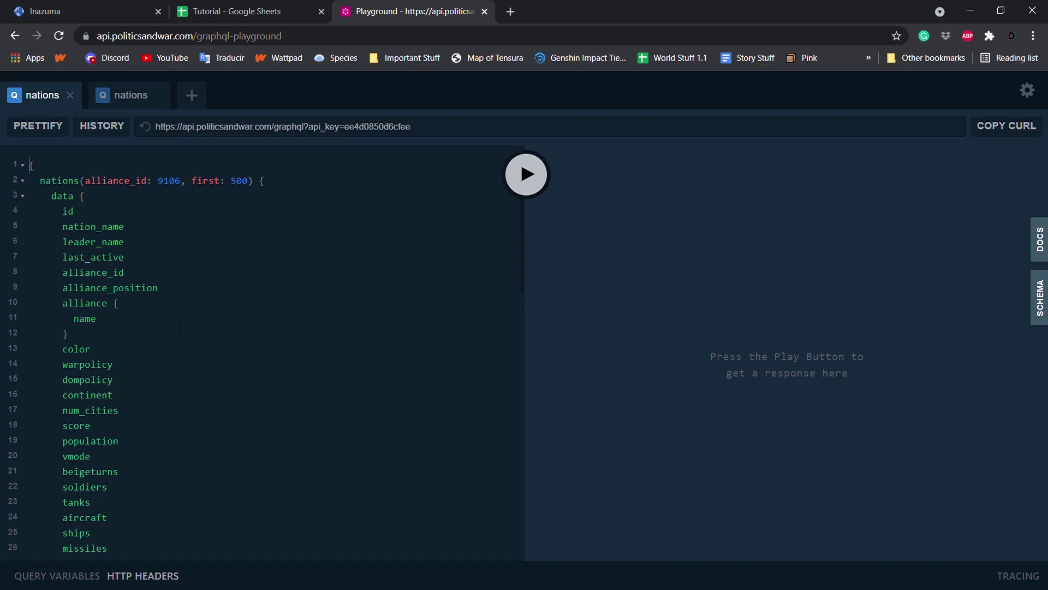
# - Add a line after tanks and browse the nations query's autocomplete field list
pyautogui.scroll(-4, 172, 313)
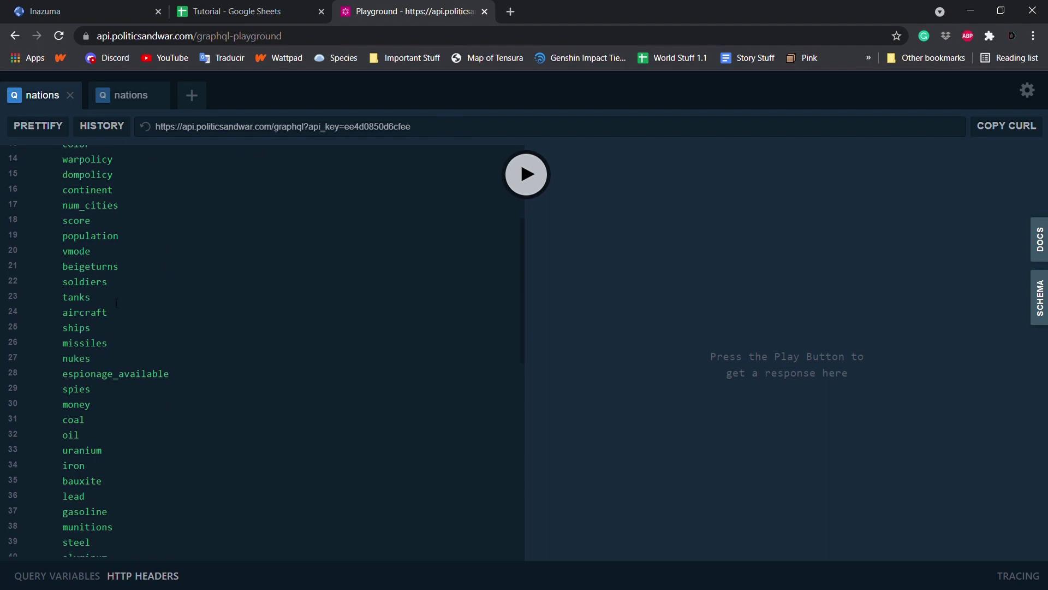
pyautogui.press('Return')
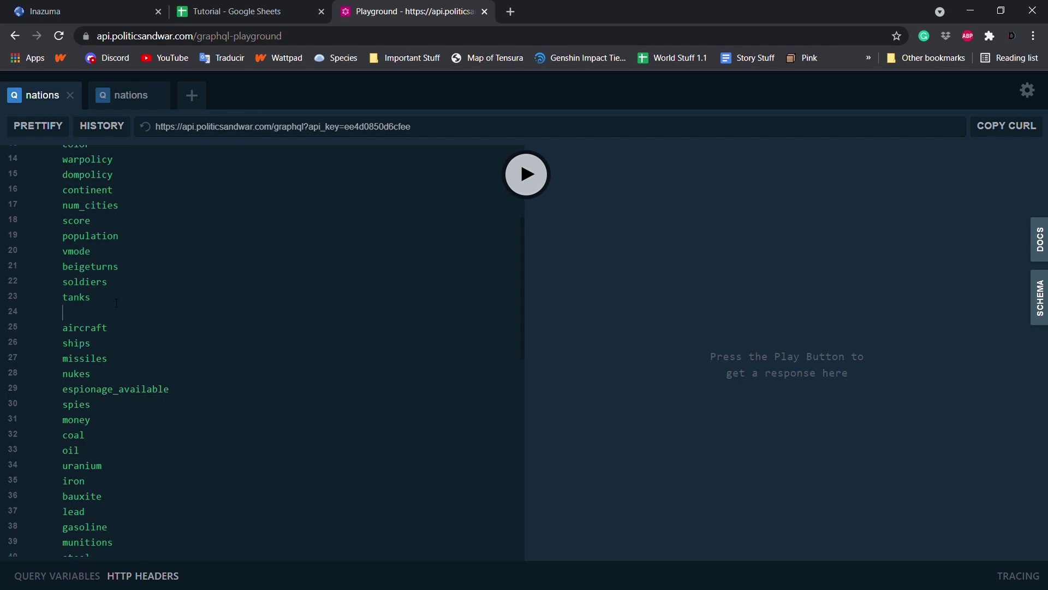
pyautogui.scroll(1, 117, 304)
pyautogui.scroll(-1, 117, 303)
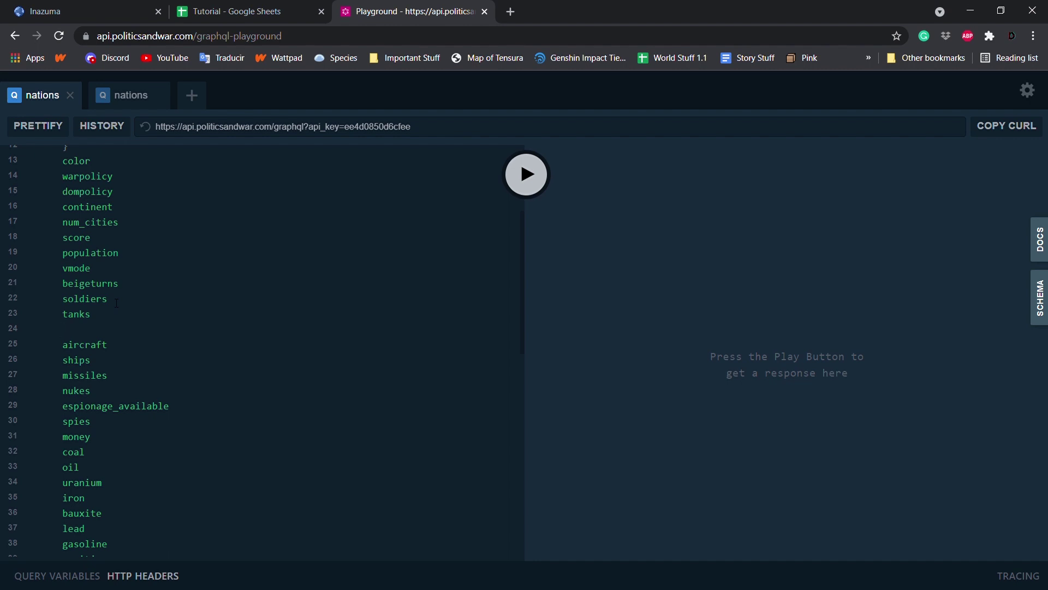
pyautogui.write('zz')
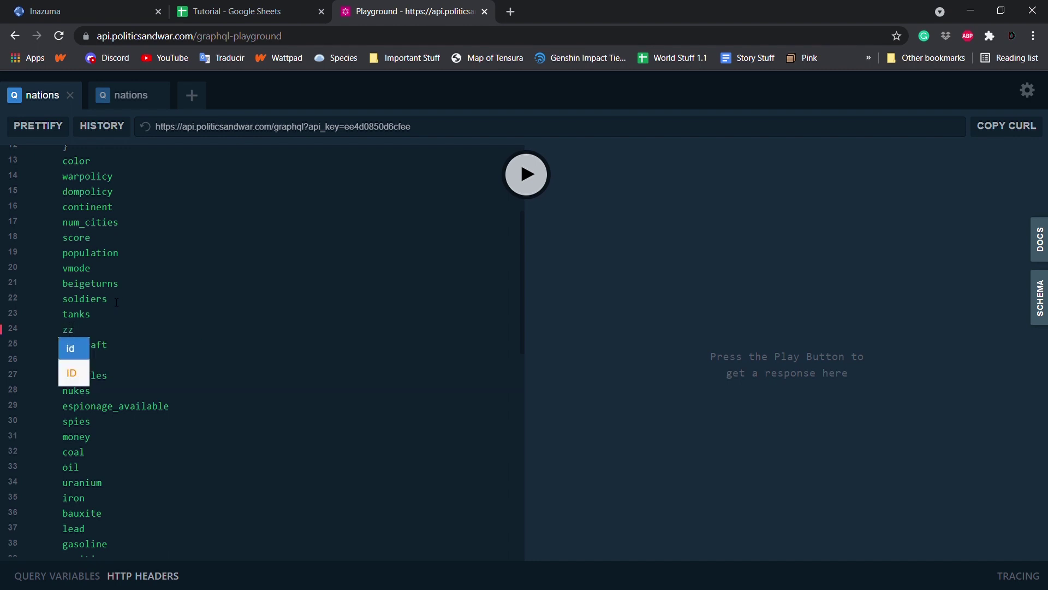
pyautogui.write('z')
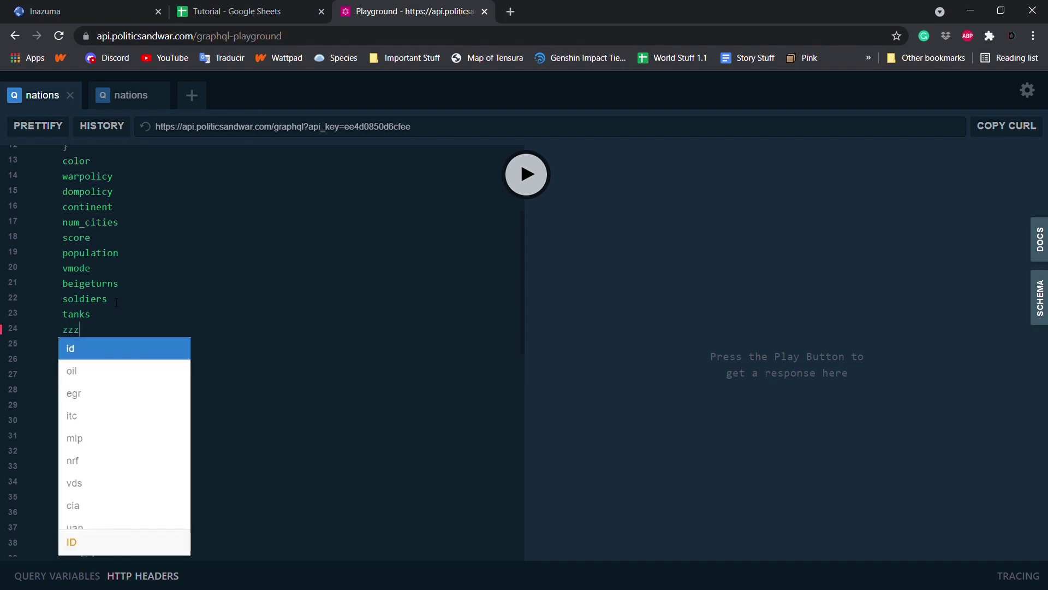
pyautogui.press('Down')
pyautogui.press('Down')
pyautogui.press('Down')
pyautogui.press('Down')
pyautogui.press('Down')
pyautogui.press('Down')
pyautogui.press('Down')
pyautogui.press('Down')
pyautogui.press('Down')
pyautogui.press('Down')
pyautogui.press('Down')
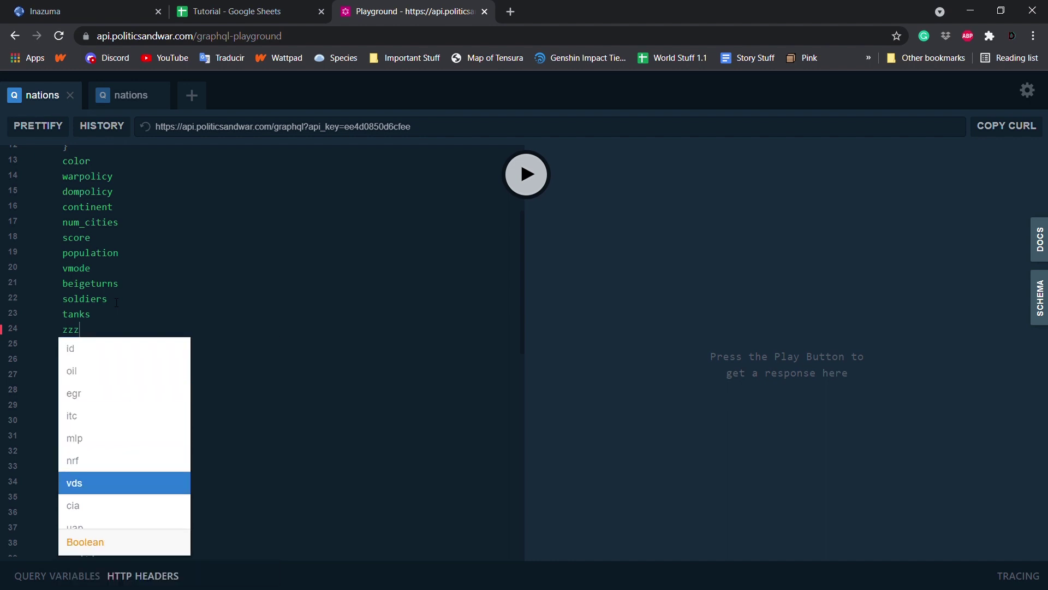
pyautogui.press('Down')
pyautogui.press('Down')
pyautogui.press('Down')
pyautogui.press('Down')
pyautogui.press('Down')
pyautogui.press('Down')
pyautogui.press('Down')
pyautogui.press('Down')
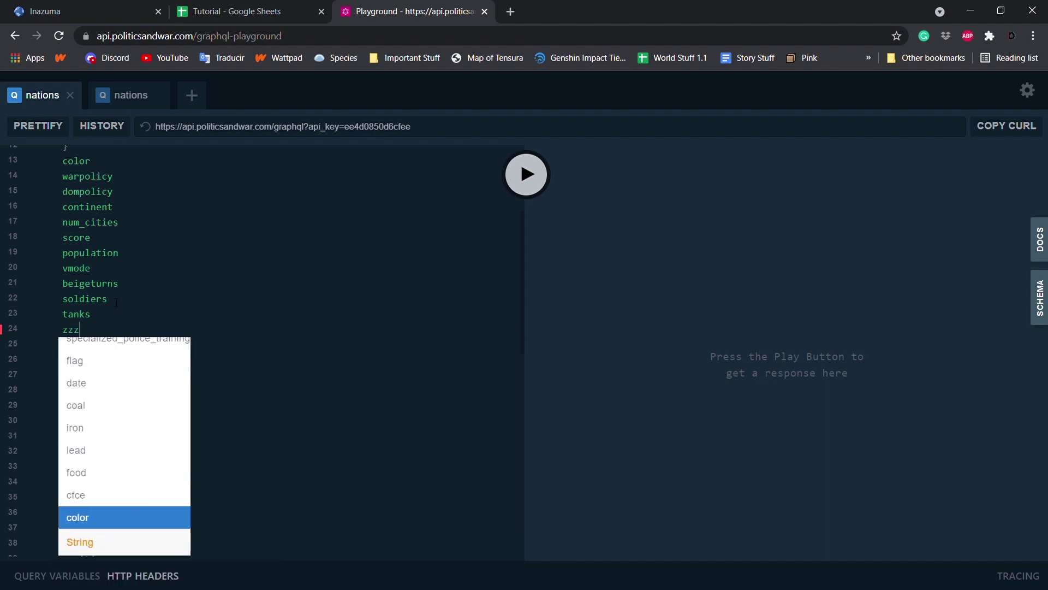
pyautogui.press('Down')
pyautogui.press('Down')
pyautogui.press('Down')
pyautogui.press('Down')
pyautogui.press('Down')
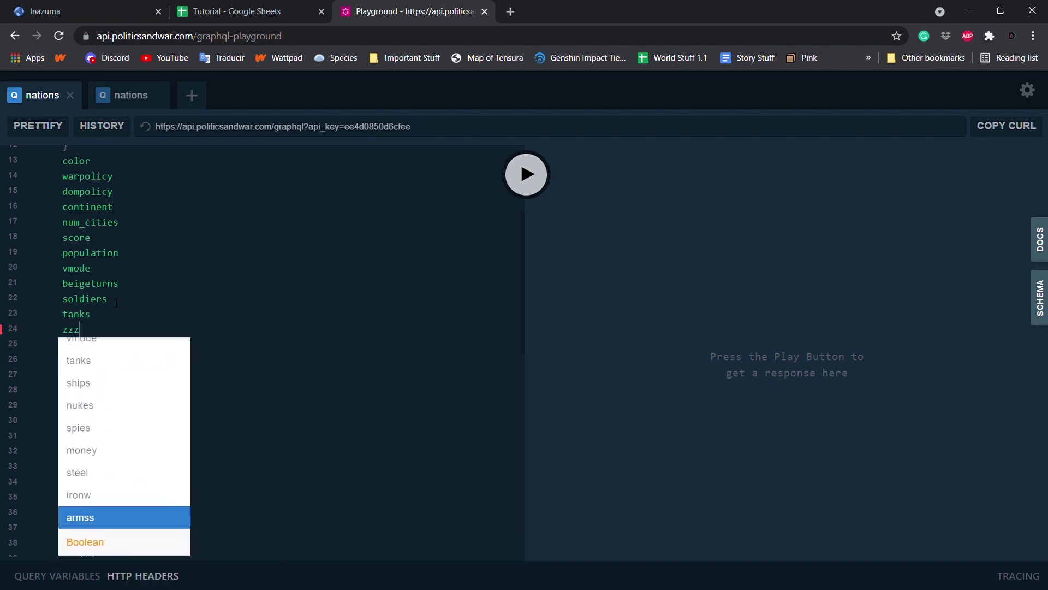
pyautogui.press('Down')
pyautogui.press('Down')
pyautogui.press('Down')
pyautogui.press('Down')
pyautogui.press('Down')
pyautogui.press('Down')
pyautogui.press('Down')
pyautogui.press('Down')
pyautogui.press('Down')
pyautogui.press('Down')
pyautogui.press('Down')
pyautogui.press('Down')
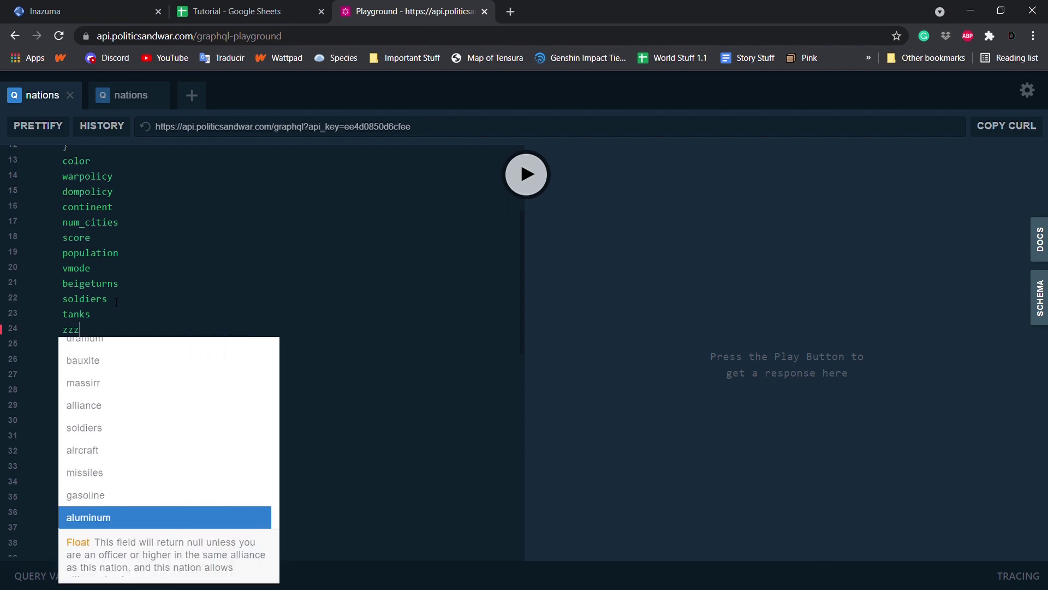
pyautogui.press('Down')
pyautogui.press('Down')
pyautogui.press('Down')
pyautogui.press('Down')
pyautogui.press('Down')
pyautogui.press('Down')
pyautogui.press('Down')
pyautogui.press('Down')
pyautogui.press('Down')
pyautogui.press('Down')
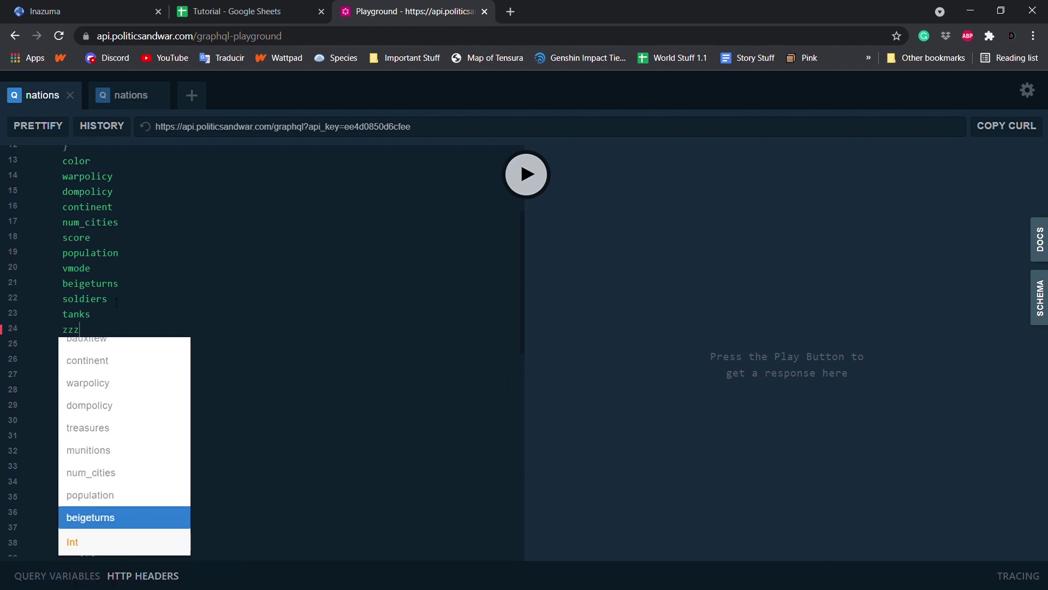
pyautogui.press('Down')
pyautogui.press('Down')
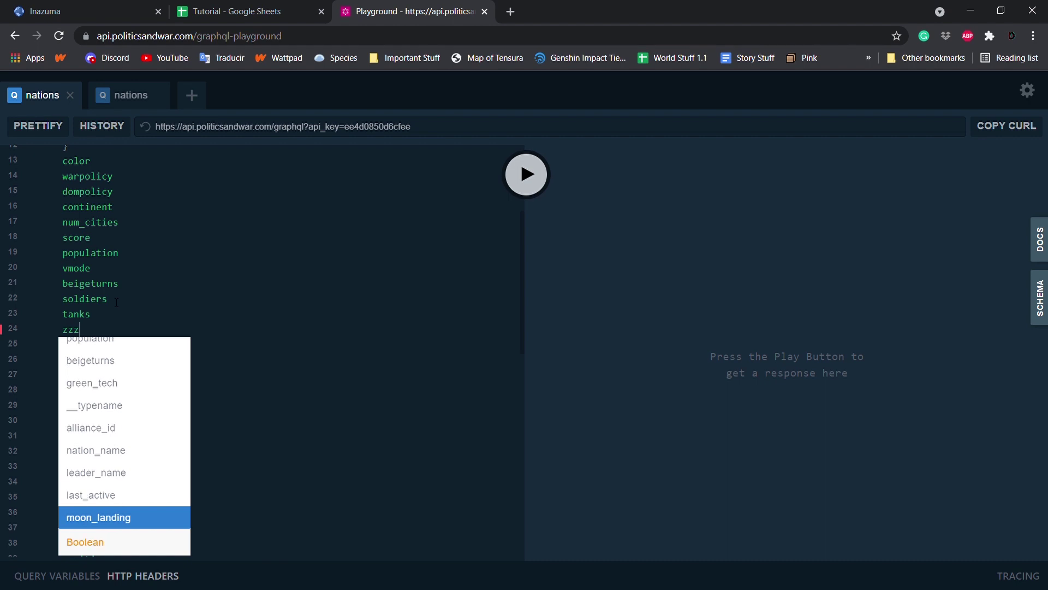
pyautogui.press('Down')
pyautogui.press('Down')
pyautogui.press('Down')
pyautogui.press('Down')
pyautogui.press('Down')
pyautogui.press('Down')
pyautogui.press('Down')
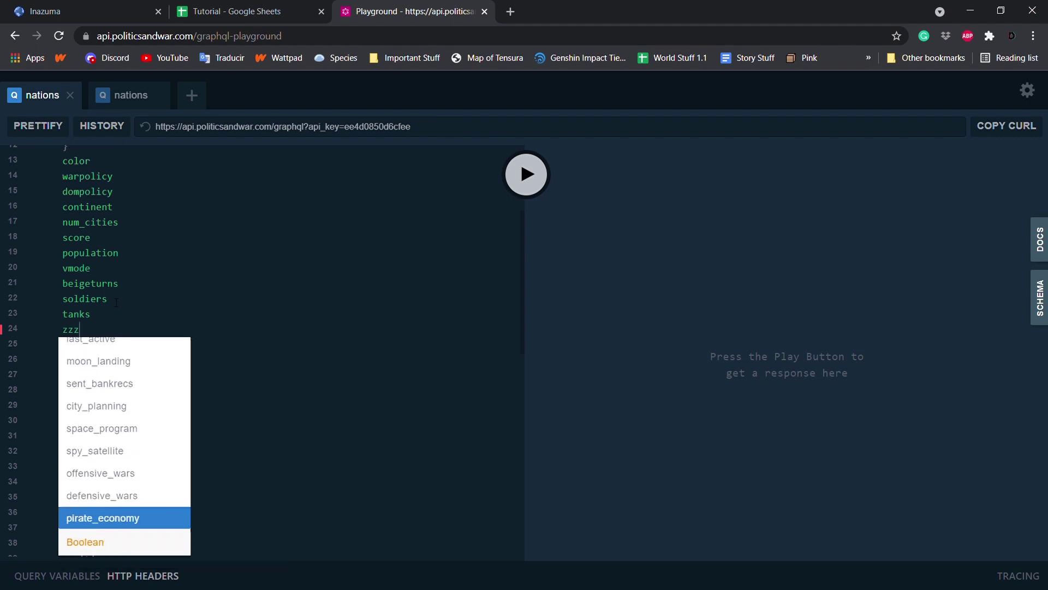
pyautogui.press('Down')
pyautogui.press('Down')
pyautogui.press('Down')
pyautogui.press('Down')
pyautogui.press('Down')
pyautogui.press('Down')
pyautogui.press('Down')
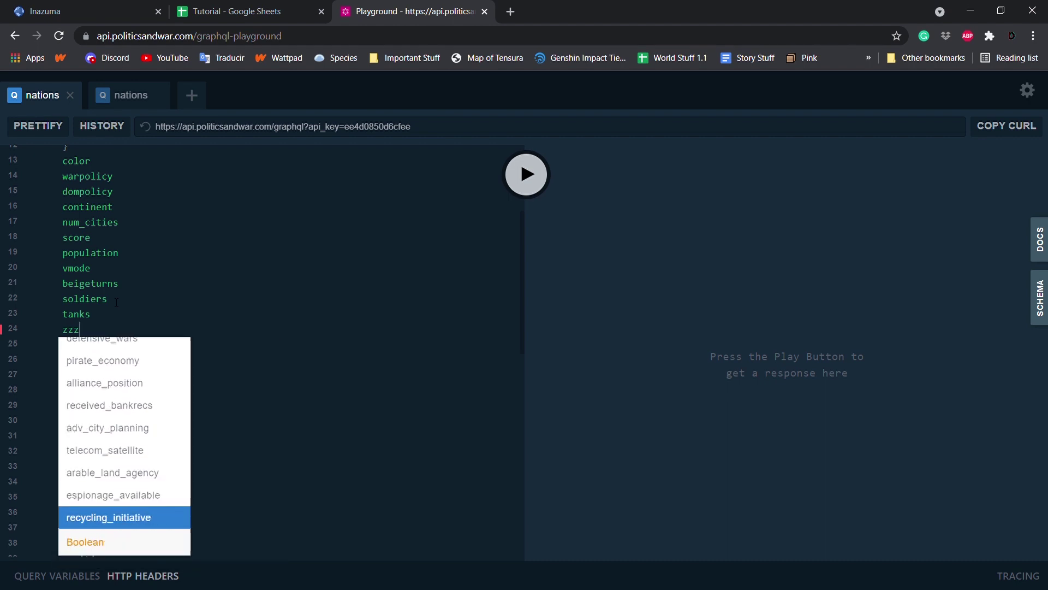
pyautogui.press('Down')
pyautogui.press('Down')
pyautogui.press('Down')
pyautogui.press('Down')
pyautogui.press('Down')
pyautogui.press('Down')
pyautogui.press('Down')
pyautogui.press('Down')
pyautogui.press('Down')
pyautogui.press('Down')
pyautogui.press('Down')
pyautogui.press('Down')
pyautogui.press('Down')
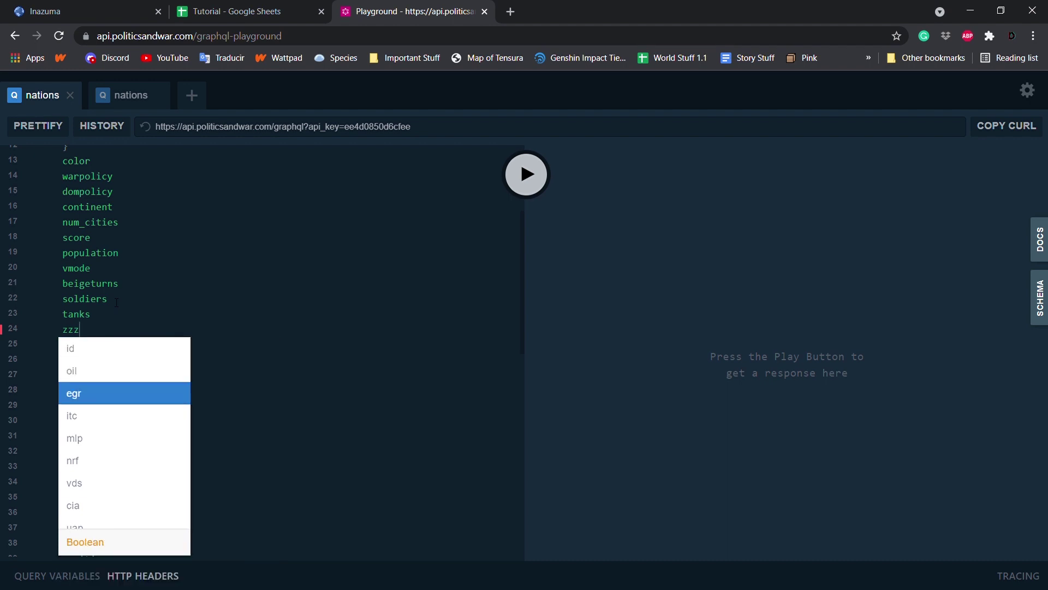
pyautogui.press('Down')
pyautogui.press('Down')
pyautogui.press('Down')
pyautogui.press('Down')
pyautogui.press('Down')
pyautogui.press('Down')
pyautogui.press('Down')
pyautogui.press('Down')
pyautogui.press('Down')
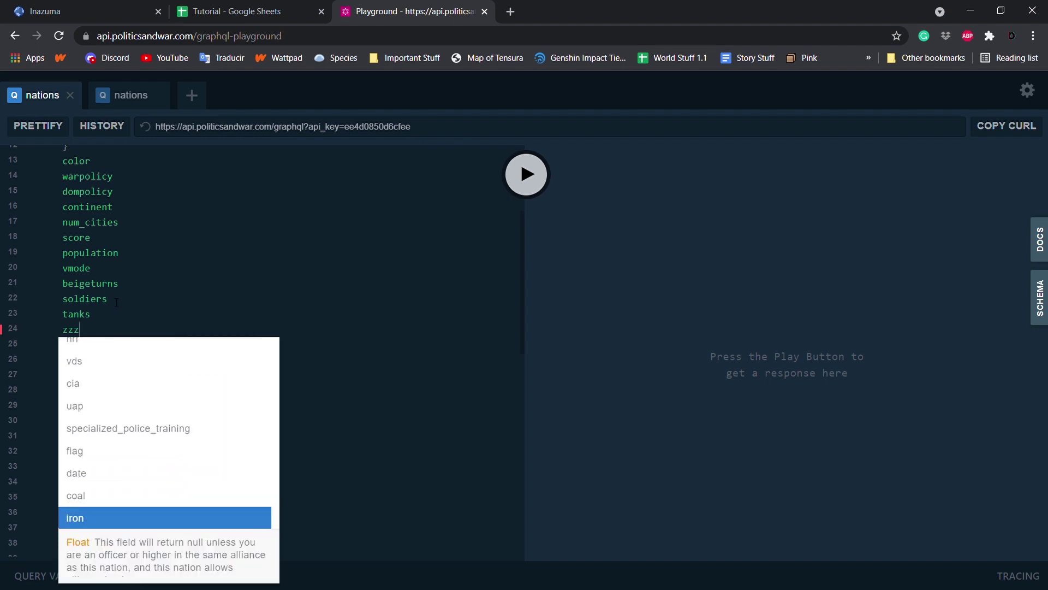
pyautogui.press('Down')
pyautogui.press('Down')
pyautogui.press('Down')
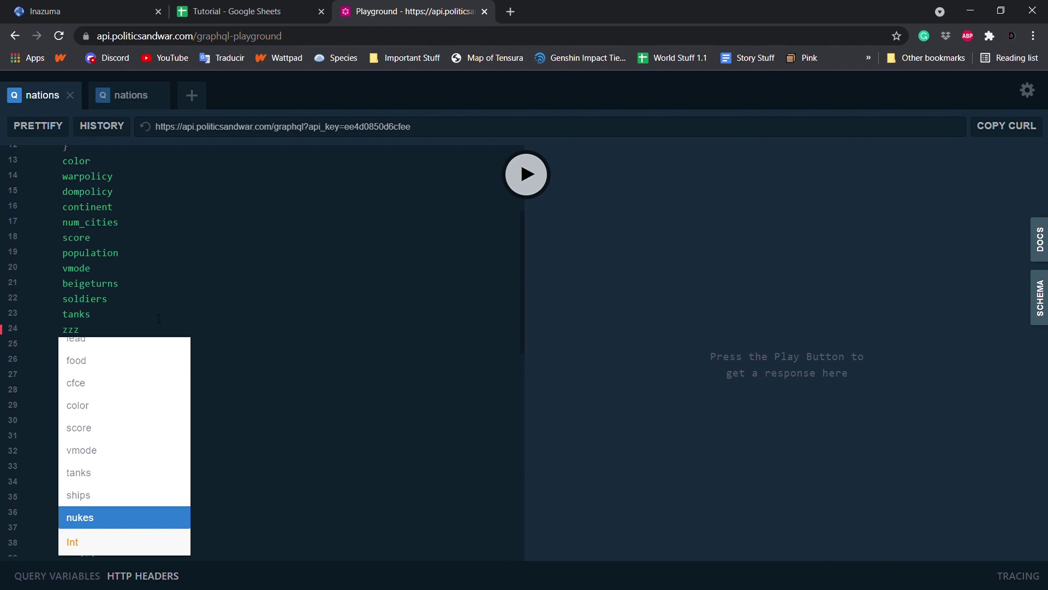
pyautogui.press('Down')
# - Remove the added line, leaving the query unchanged, and return to the Tutorial spreadsheet
pyautogui.press('BackSpace')
pyautogui.press('BackSpace')
pyautogui.press('BackSpace')
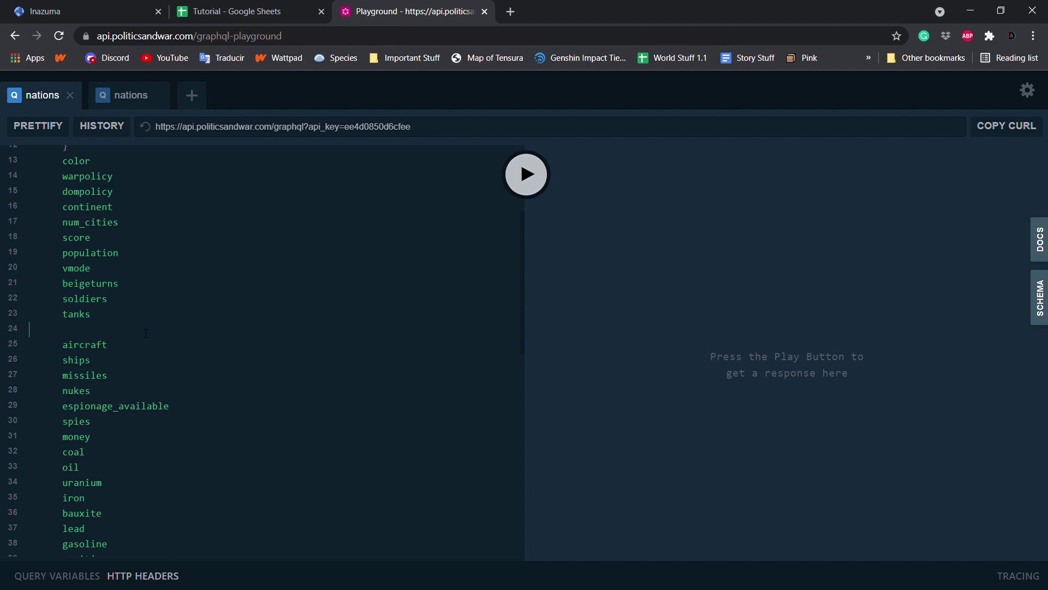
pyautogui.press('BackSpace')
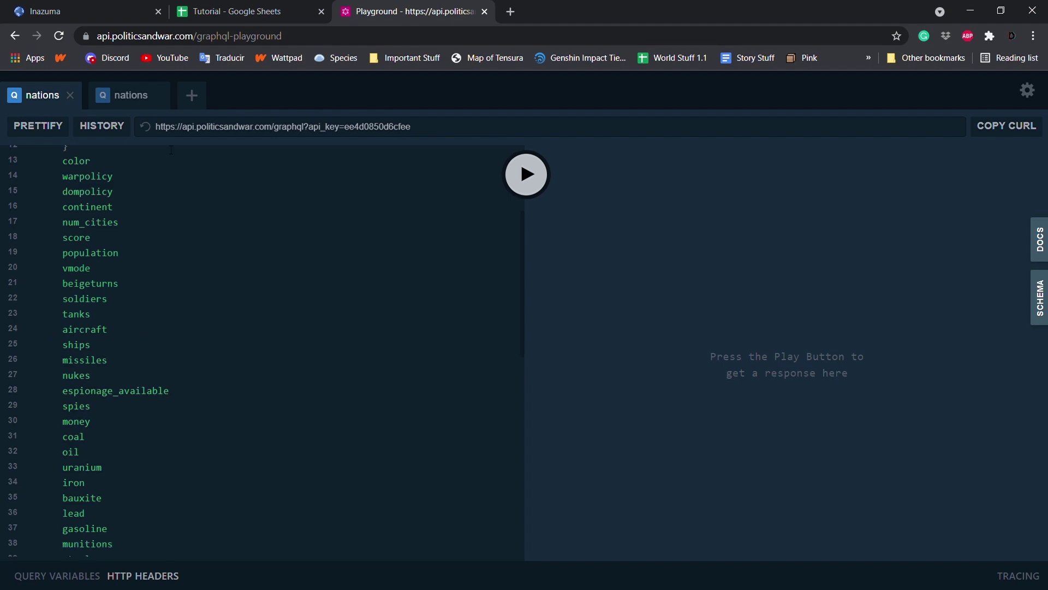
pyautogui.click(229, 12)
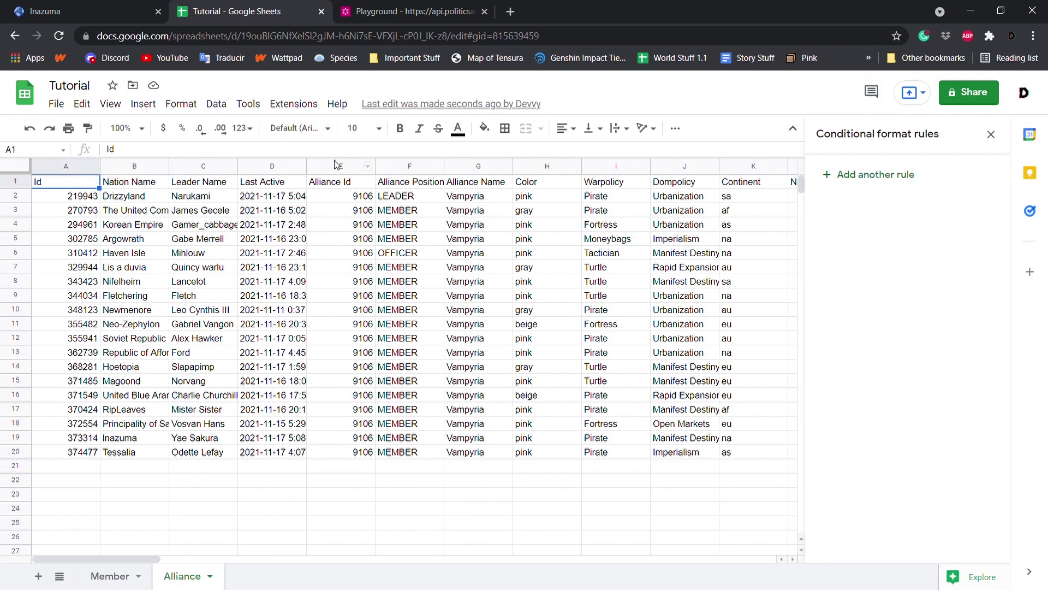